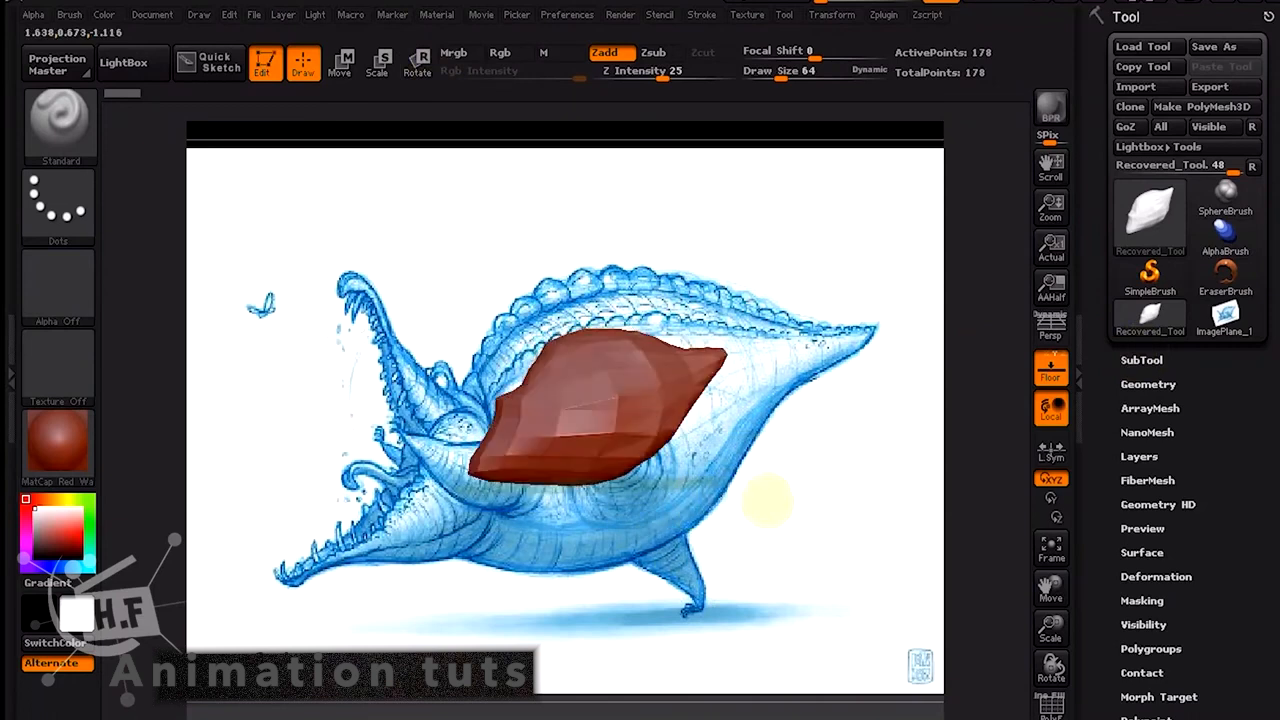
# Switch to the Move brush and set its draw size to 439 for shaping the body block-out.
pyautogui.click(58, 120)
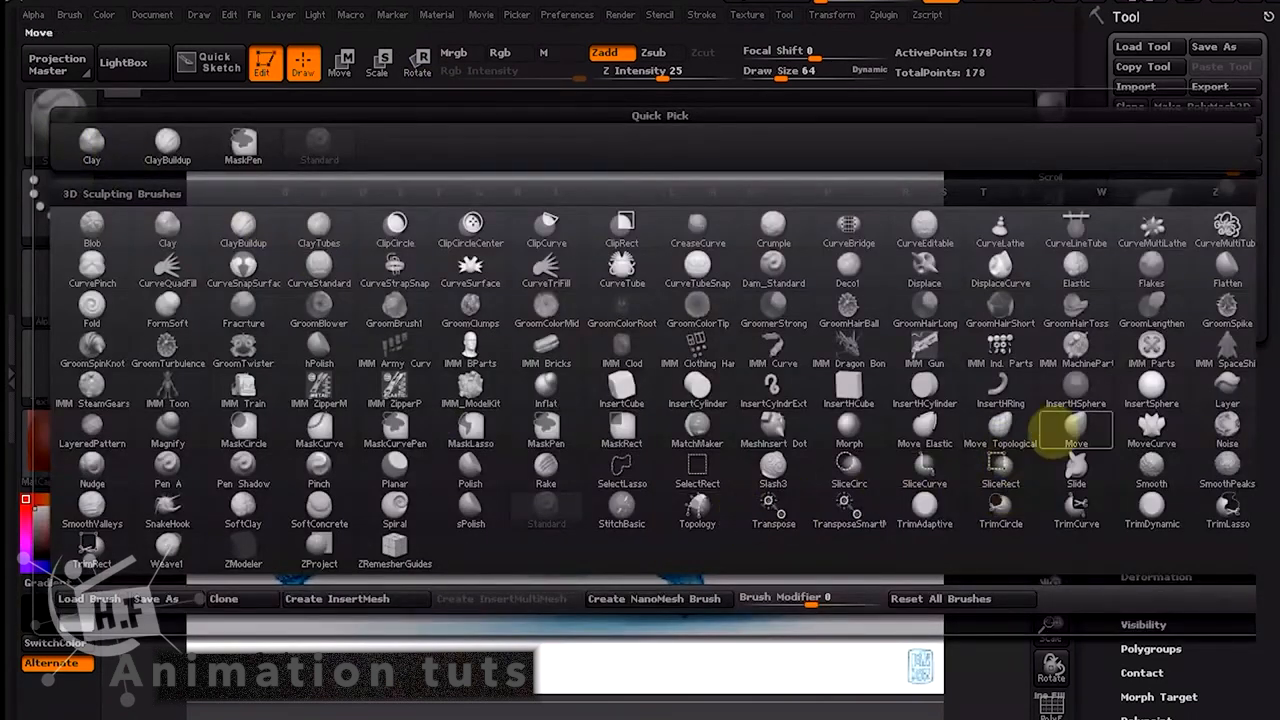
pyautogui.click(1074, 428)
pyautogui.click(837, 77)
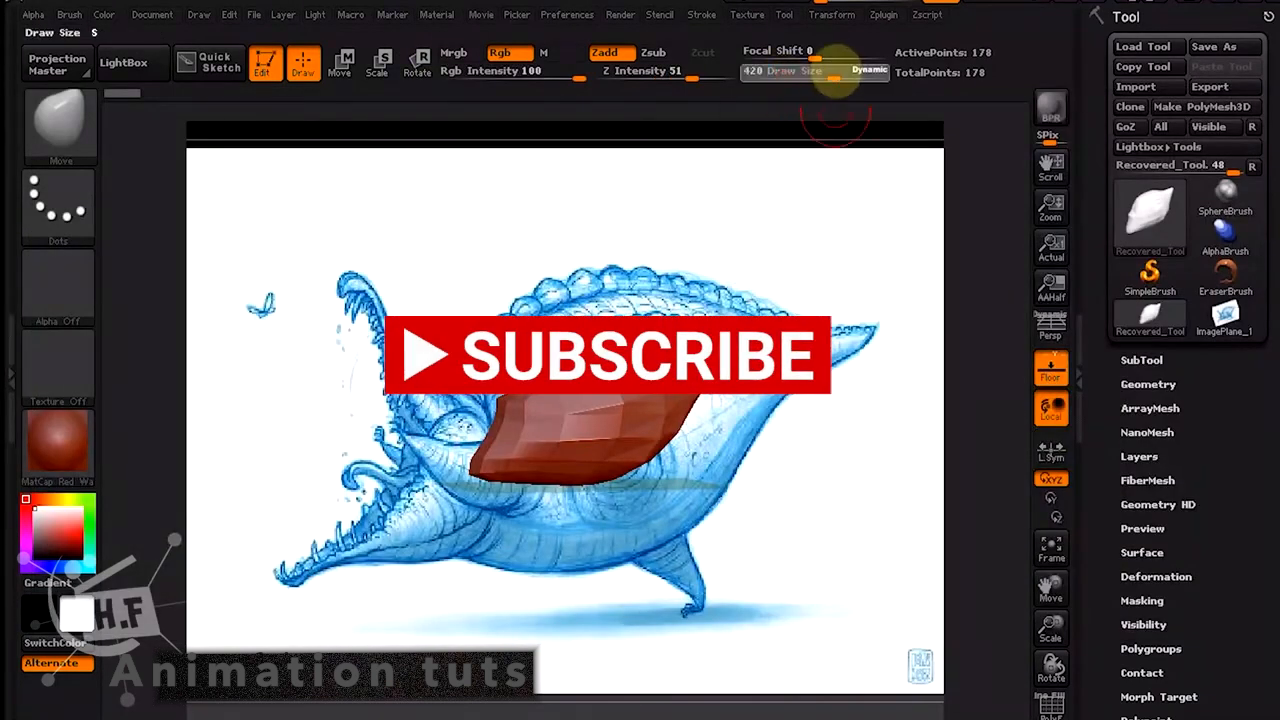
pyautogui.keyDown('alt'); pyautogui.moveTo(798, 408); pyautogui.dragTo(831, 422); pyautogui.keyUp('alt')
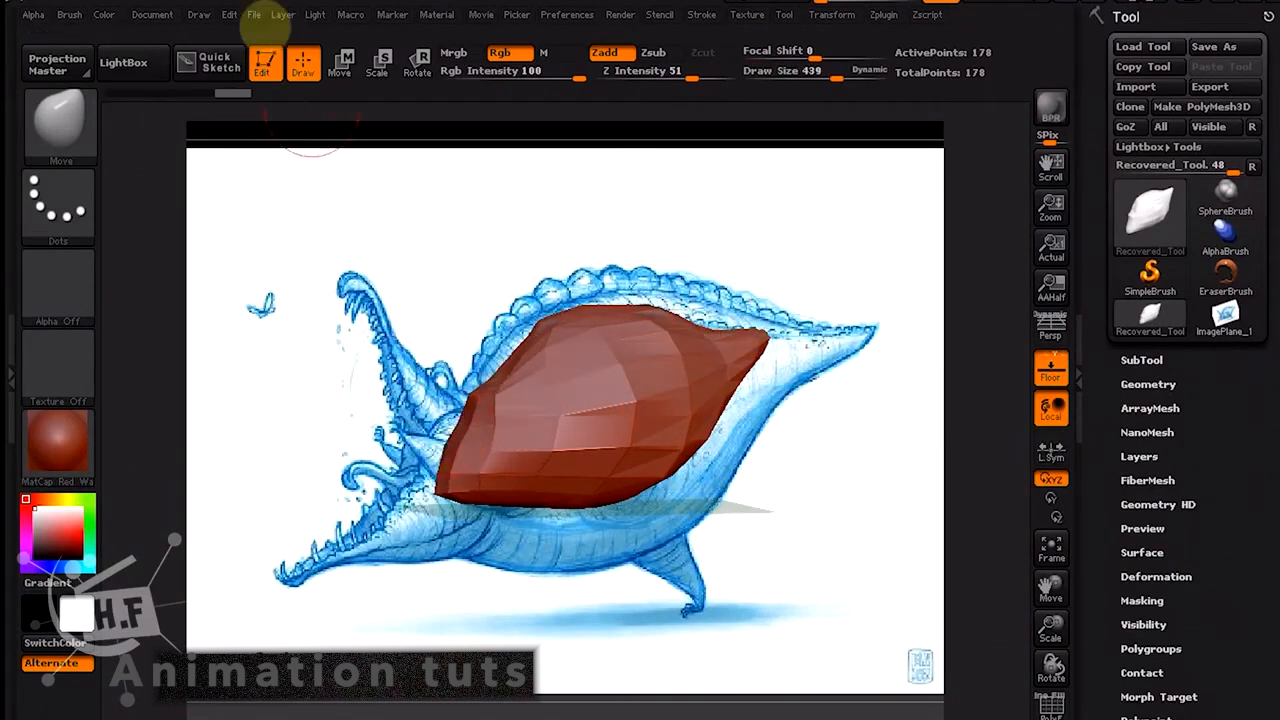
# Open the saved project of the creature with roughly pulled-out jaws and examine its form from another angle.
pyautogui.click(256, 14)
pyautogui.click(295, 50)
pyautogui.click(705, 417)
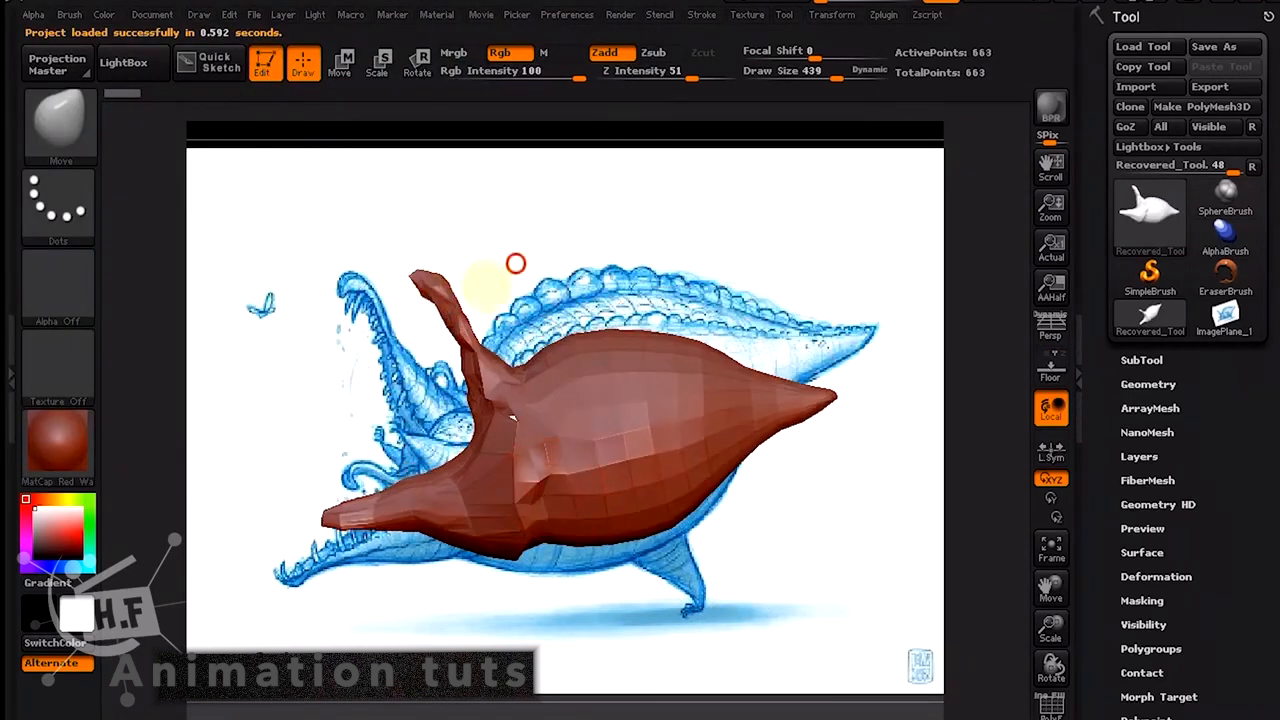
pyautogui.moveTo(515, 263); pyautogui.dragTo(492, 294)
pyautogui.moveTo(869, 454)
pyautogui.mouseDown()
pyautogui.moveTo(829, 449)
pyautogui.moveTo(751, 514)
pyautogui.moveTo(643, 514)
pyautogui.moveTo(600, 470)
pyautogui.mouseUp()
# Open the corocodila3 project without saving the current one and examine the refined jaw and body shape.
pyautogui.click(254, 15)
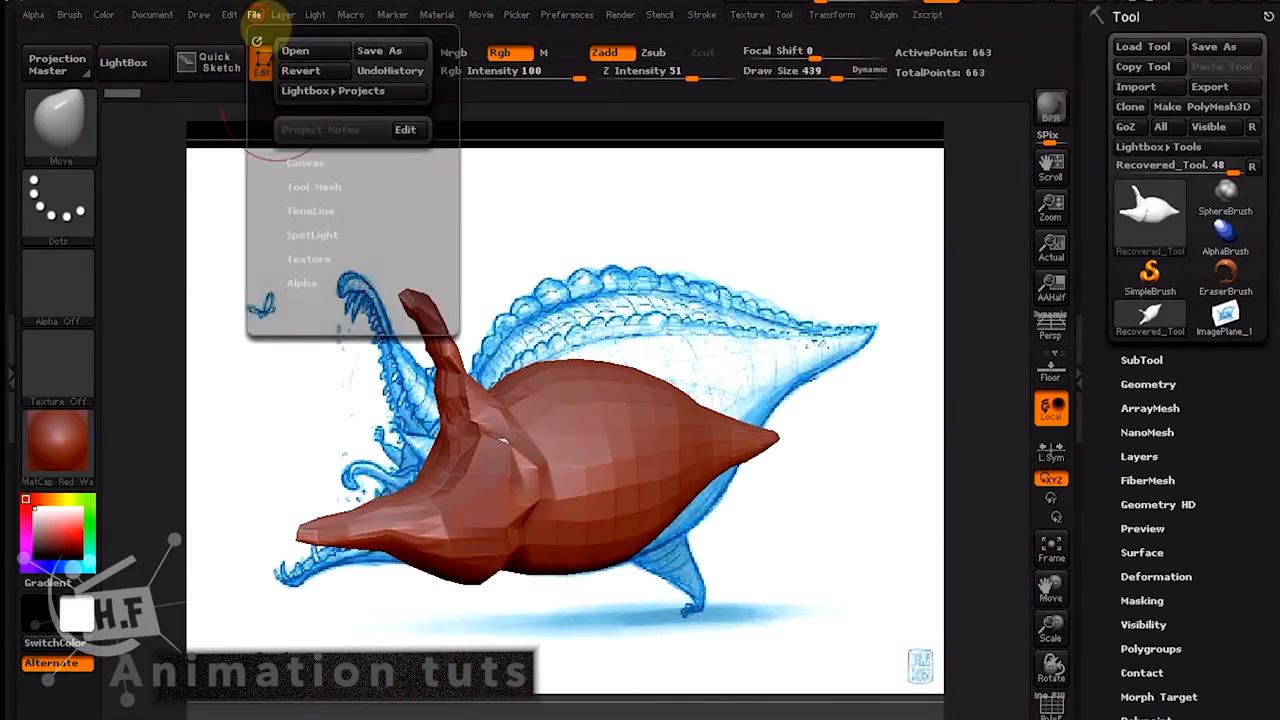
pyautogui.click(313, 51)
pyautogui.click(703, 414)
pyautogui.click(300, 163)
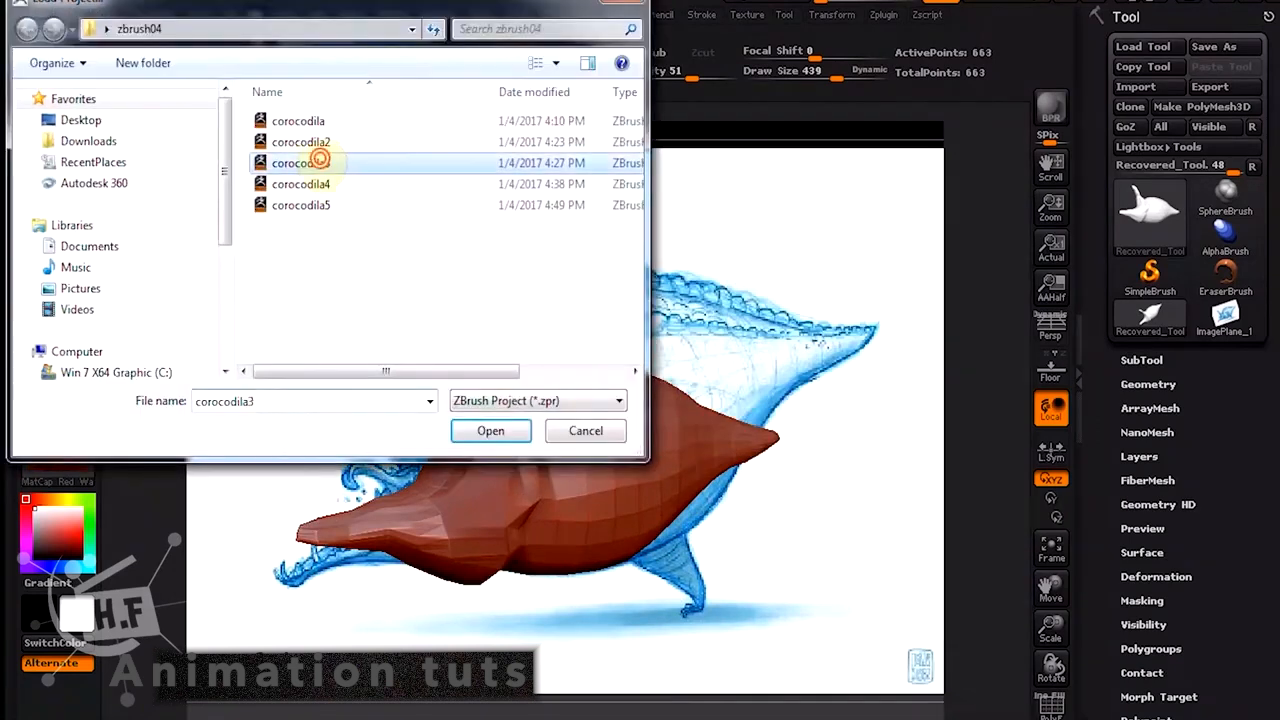
pyautogui.click(571, 434)
pyautogui.moveTo(864, 492)
pyautogui.mouseDown()
pyautogui.moveTo(824, 535)
pyautogui.moveTo(834, 543)
pyautogui.mouseUp()
pyautogui.moveTo(662, 620)
pyautogui.mouseDown()
pyautogui.moveTo(712, 588)
pyautogui.moveTo(690, 643)
pyautogui.moveTo(594, 520)
pyautogui.moveTo(665, 565)
pyautogui.mouseUp()
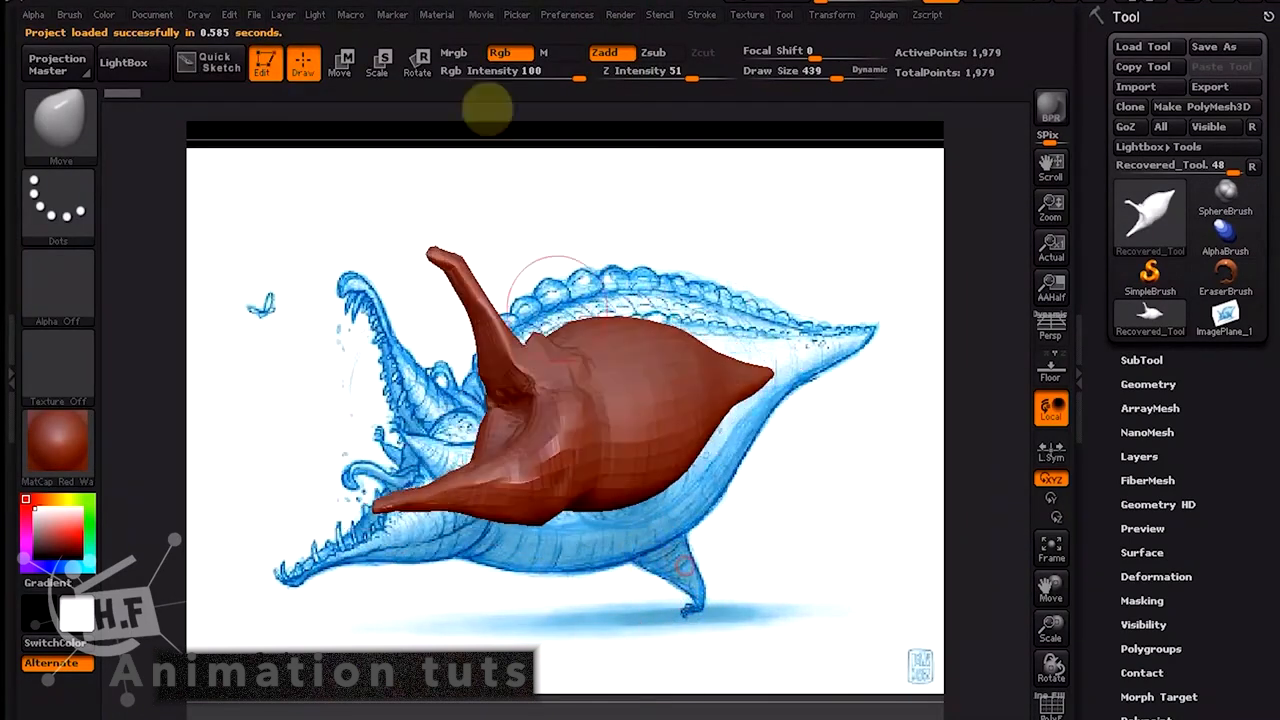
# Examine the mesh's DynaMesh and ZRemesher geometry options, including the target polygons count.
pyautogui.click(1190, 383)
pyautogui.moveTo(1275, 585); pyautogui.dragTo(1273, 484)
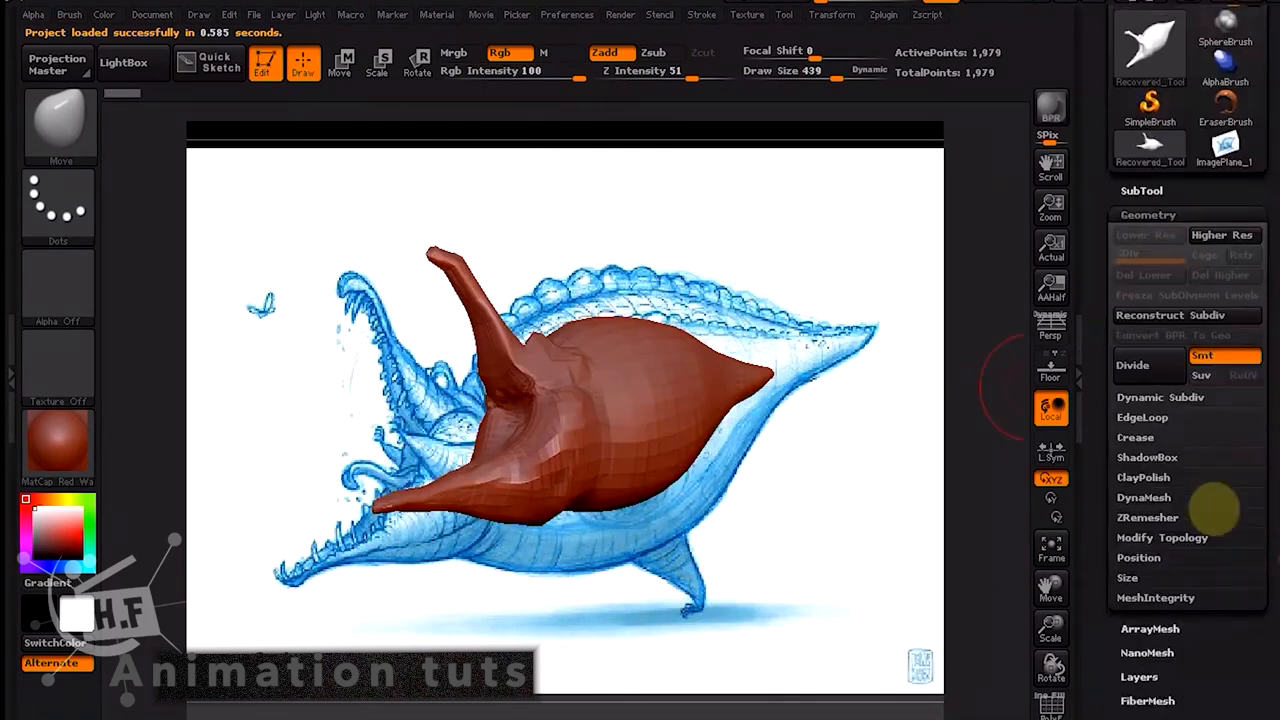
pyautogui.click(1167, 500)
pyautogui.click(1168, 499)
pyautogui.click(1155, 518)
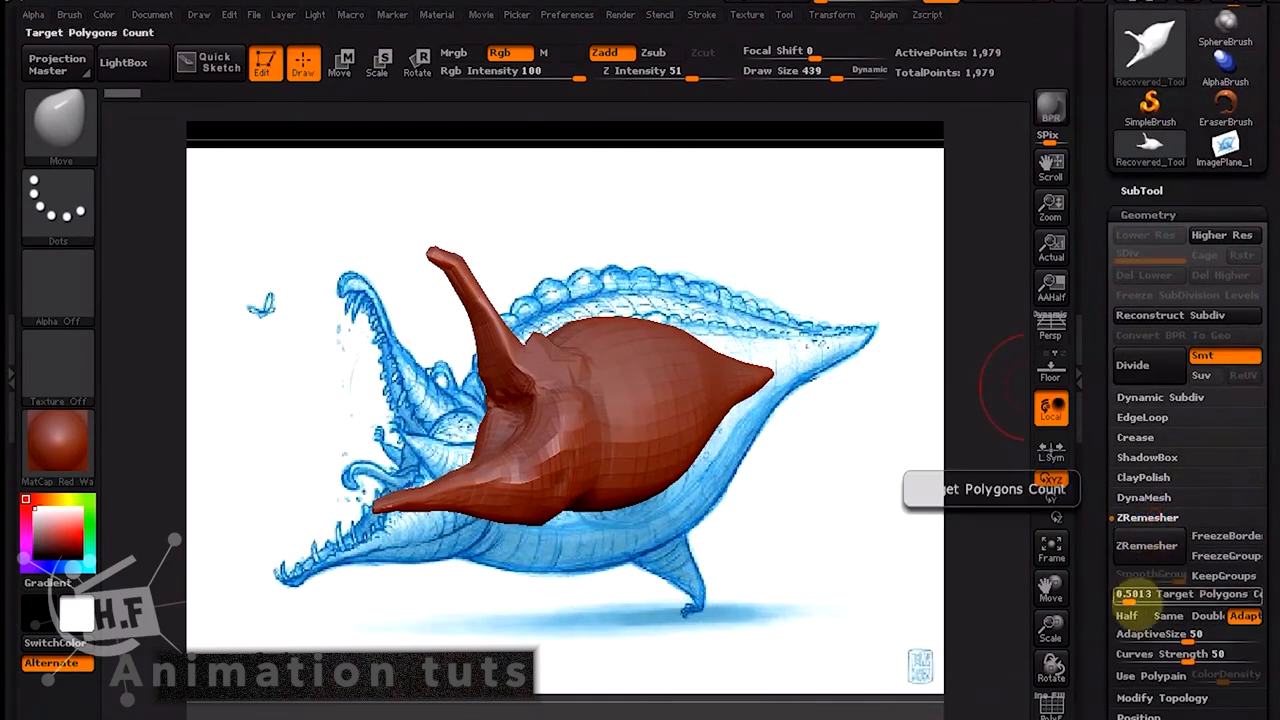
# Open the corocodila4 project without saving the current one and examine the creature's pulled-out legs.
pyautogui.click(254, 14)
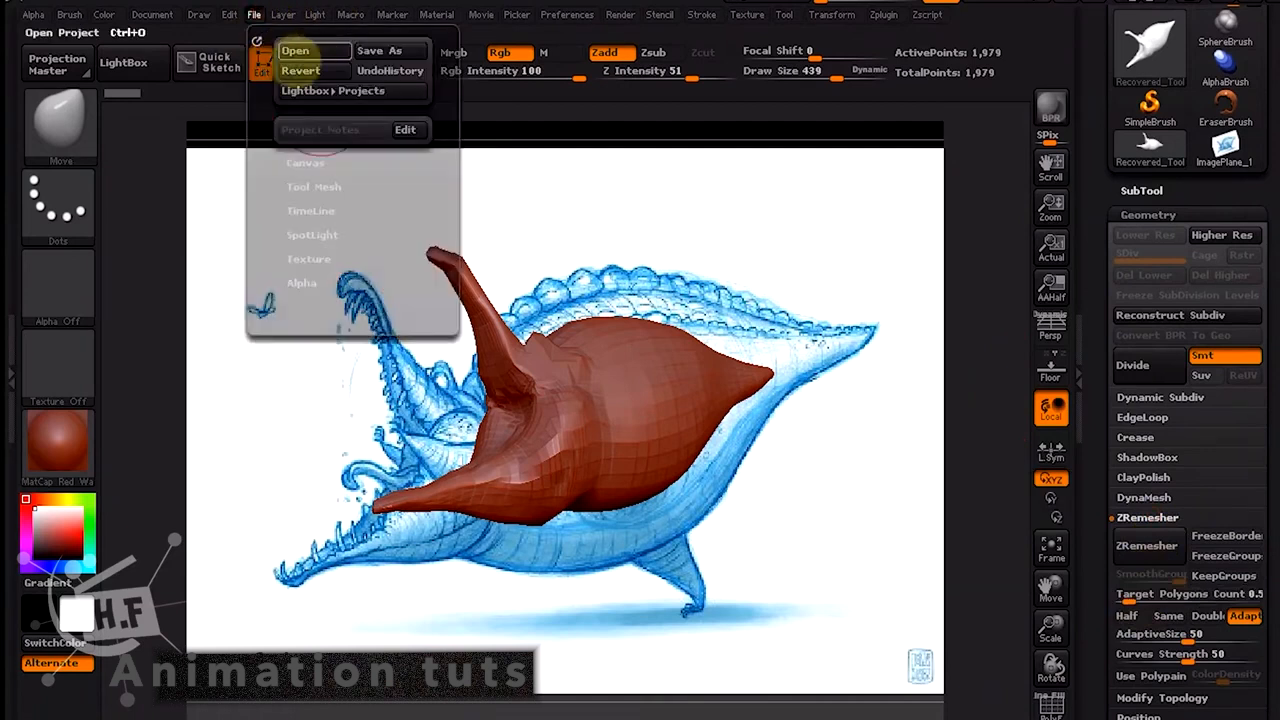
pyautogui.click(295, 50)
pyautogui.click(698, 412)
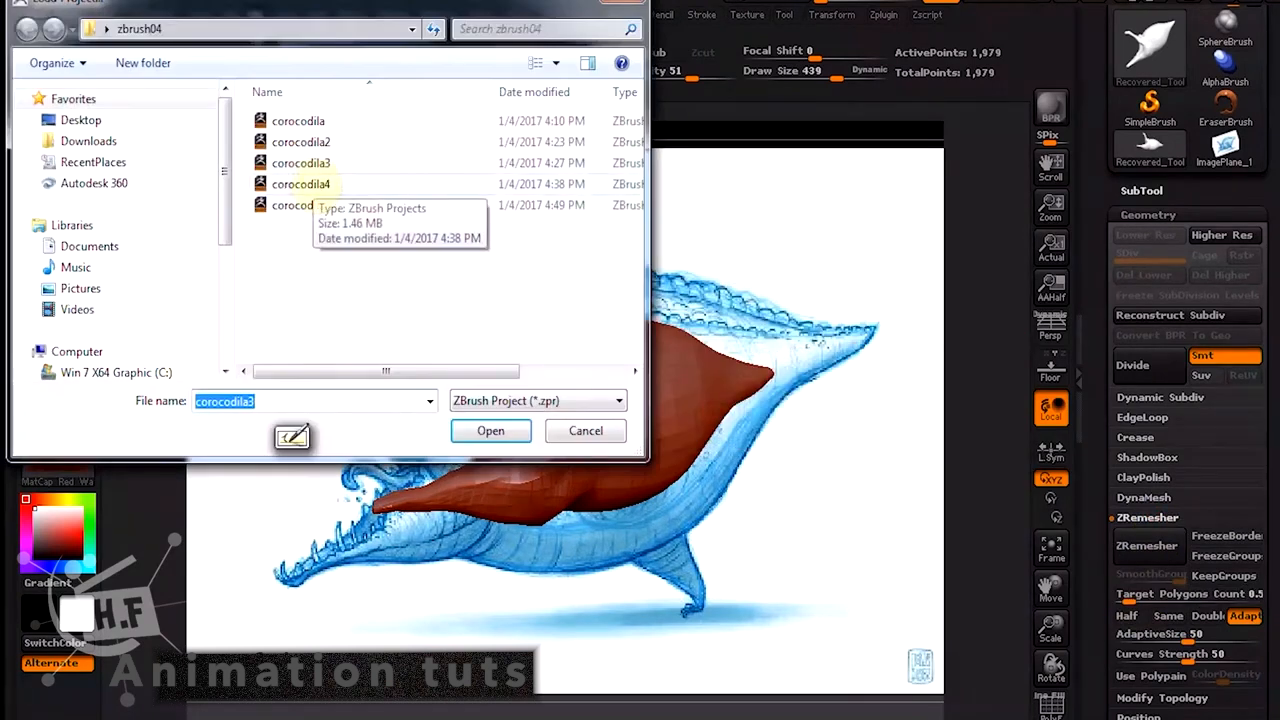
pyautogui.doubleClick(308, 184)
pyautogui.keyDown('alt'); pyautogui.moveTo(688, 470); pyautogui.dragTo(935, 714); pyautogui.keyUp('alt')
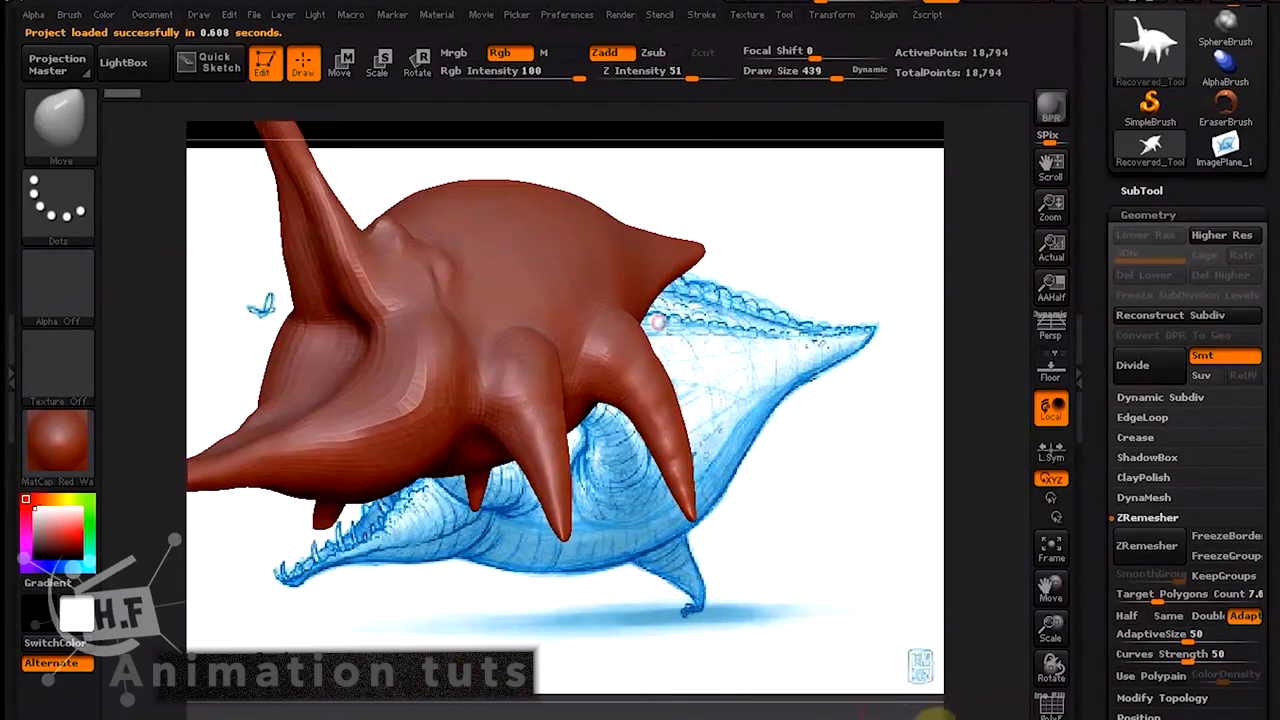
pyautogui.moveTo(929, 489); pyautogui.dragTo(795, 452)
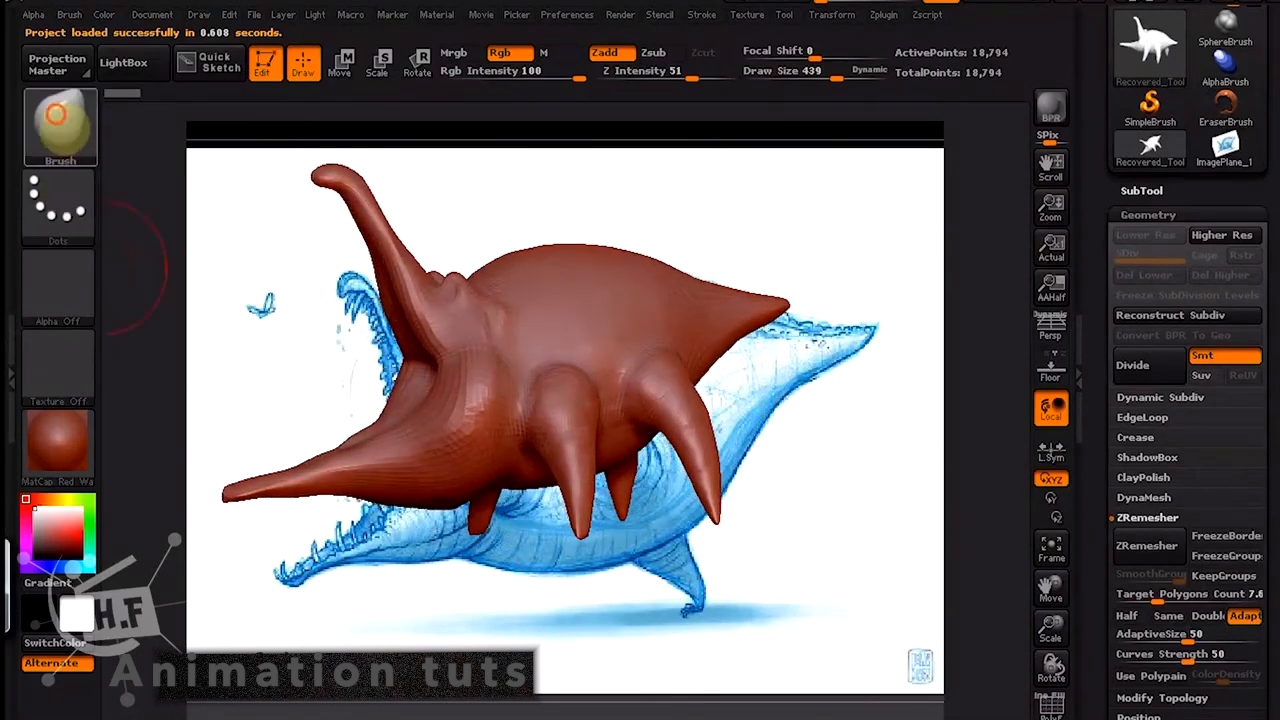
pyautogui.click(59, 122)
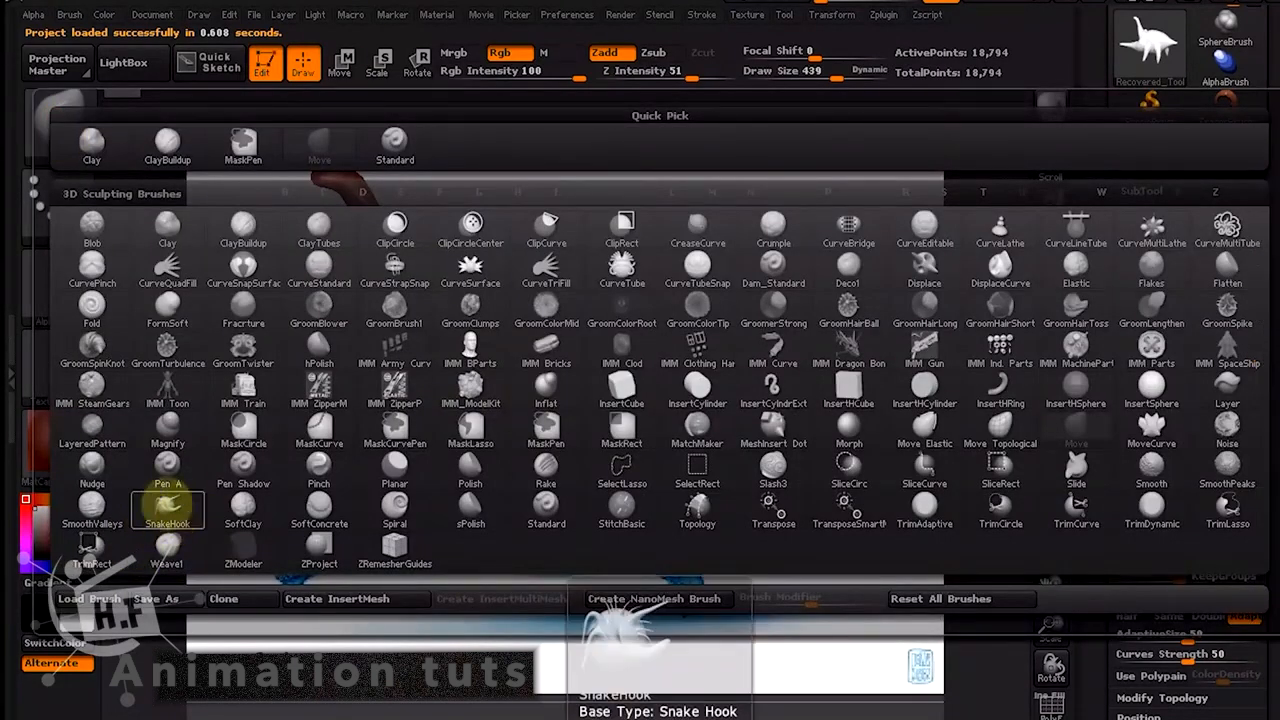
pyautogui.click(167, 505)
pyautogui.click(59, 122)
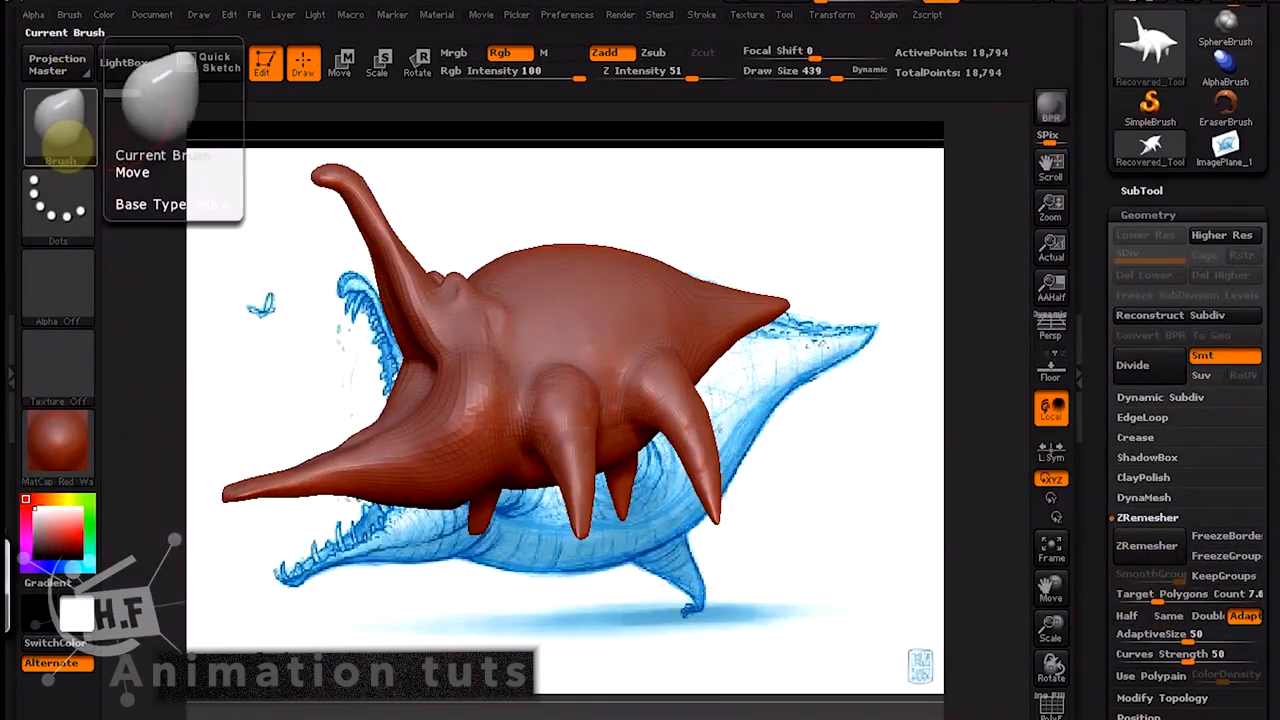
pyautogui.click(252, 22)
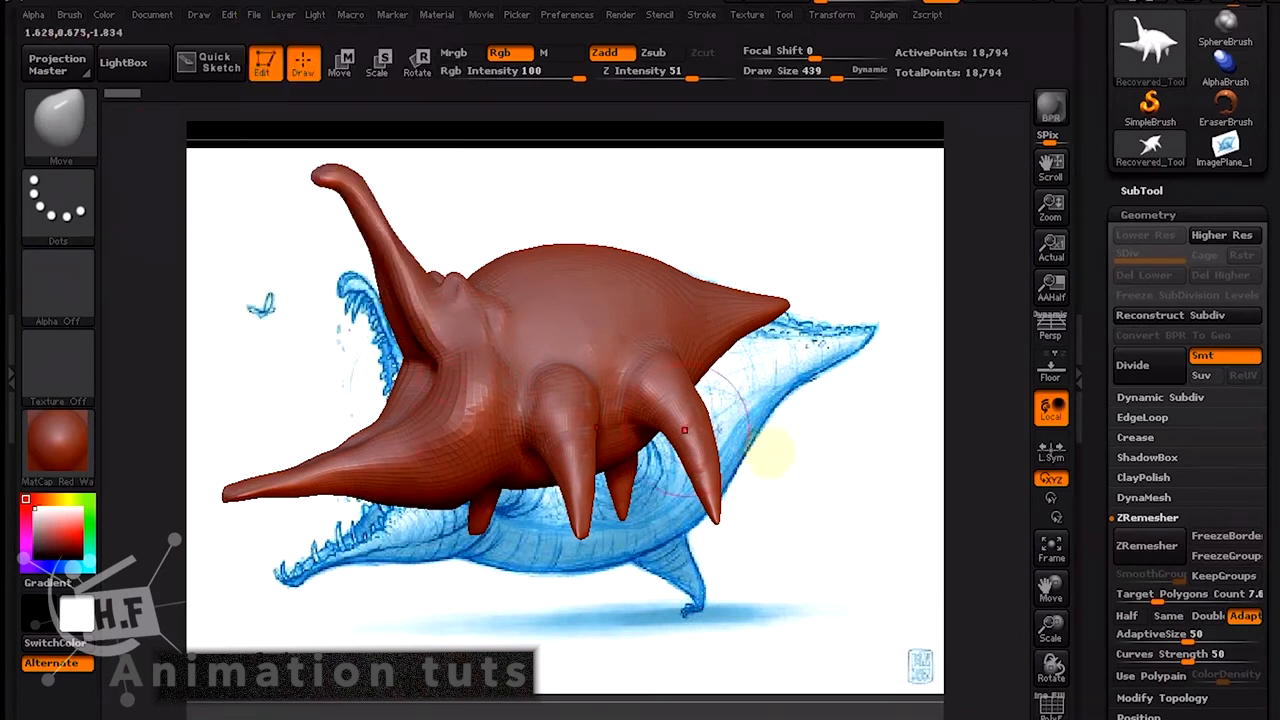
pyautogui.moveTo(771, 451); pyautogui.dragTo(877, 491)
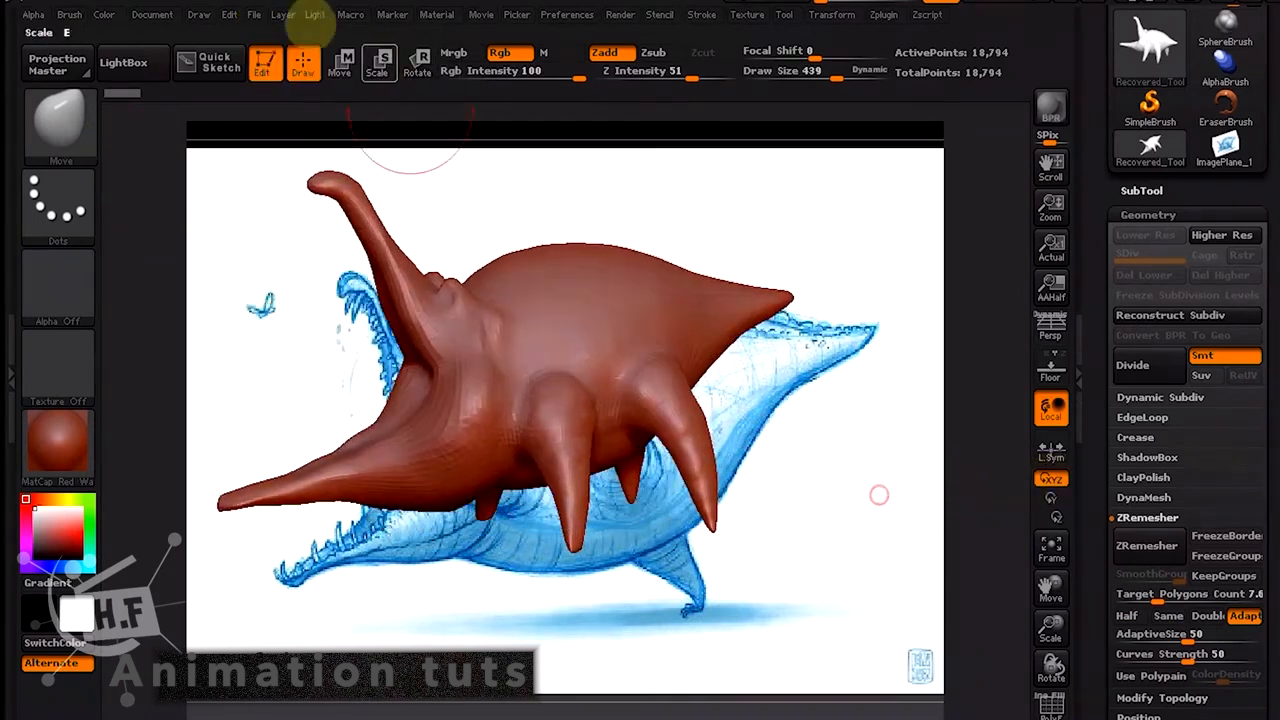
# Open the corocodila5 project without saving the current one and frame the leg that has no claws yet.
pyautogui.click(252, 14)
pyautogui.click(298, 50)
pyautogui.click(703, 417)
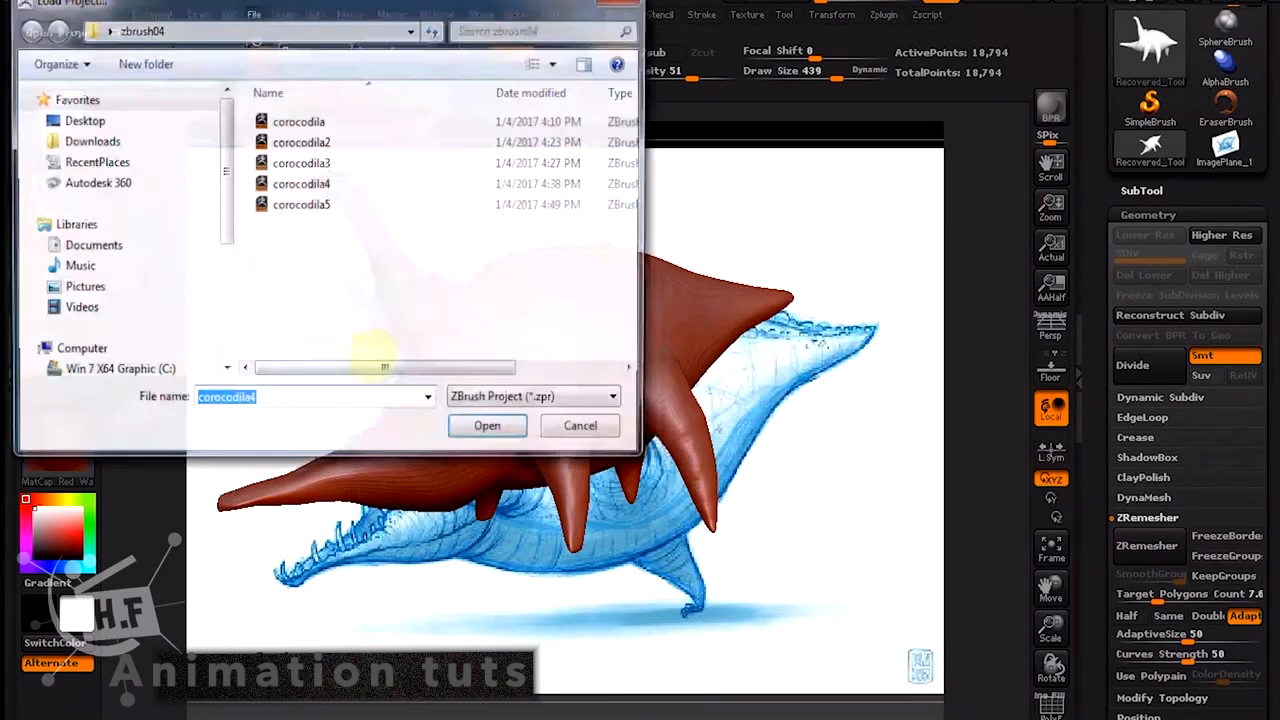
pyautogui.doubleClick(300, 205)
pyautogui.moveTo(777, 434)
pyautogui.mouseDown()
pyautogui.moveTo(820, 560)
pyautogui.moveTo(843, 527)
pyautogui.moveTo(800, 543)
pyautogui.moveTo(826, 617)
pyautogui.moveTo(410, 335)
pyautogui.moveTo(500, 329)
pyautogui.moveTo(214, 394)
pyautogui.moveTo(386, 360)
pyautogui.moveTo(405, 450)
pyautogui.moveTo(691, 443)
pyautogui.moveTo(731, 423)
pyautogui.moveTo(854, 466)
pyautogui.moveTo(789, 379)
pyautogui.moveTo(571, 451)
pyautogui.moveTo(720, 492)
pyautogui.moveTo(714, 523)
pyautogui.moveTo(798, 526)
pyautogui.mouseUp()
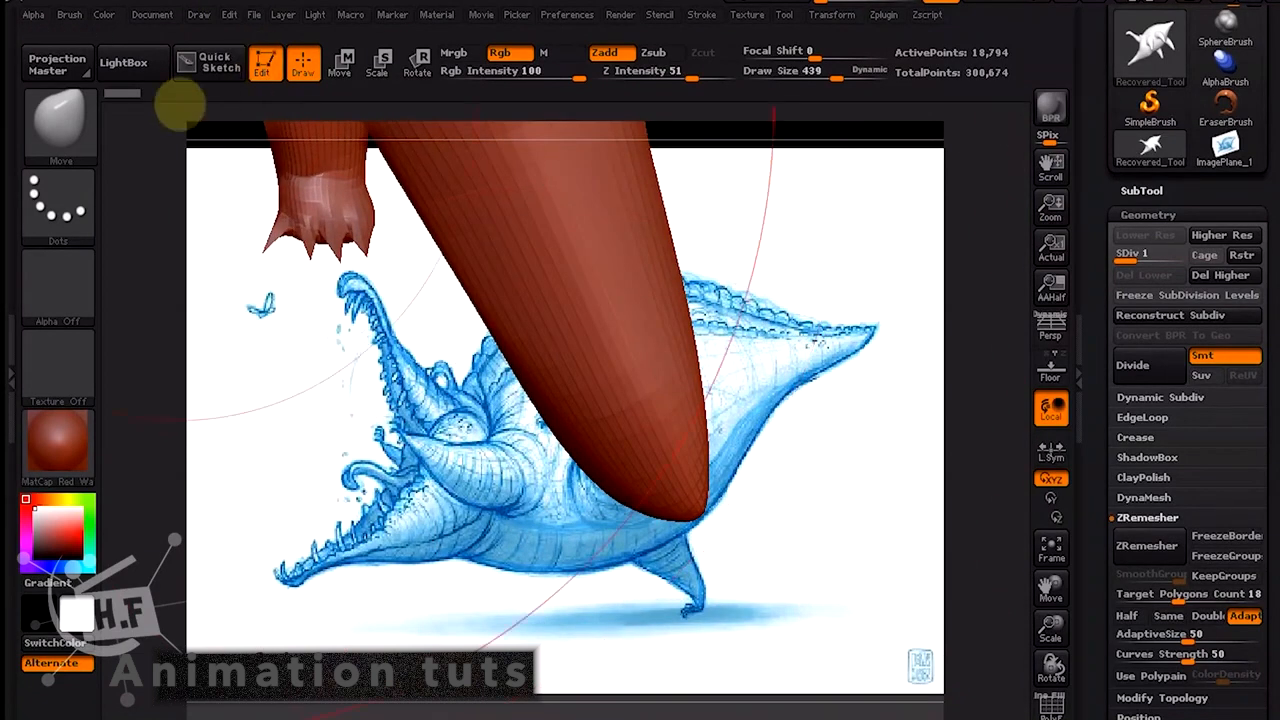
# Set the Move brush's draw size to 40 and pull the tip of the clawless leg downward.
pyautogui.moveTo(836, 78); pyautogui.dragTo(768, 82)
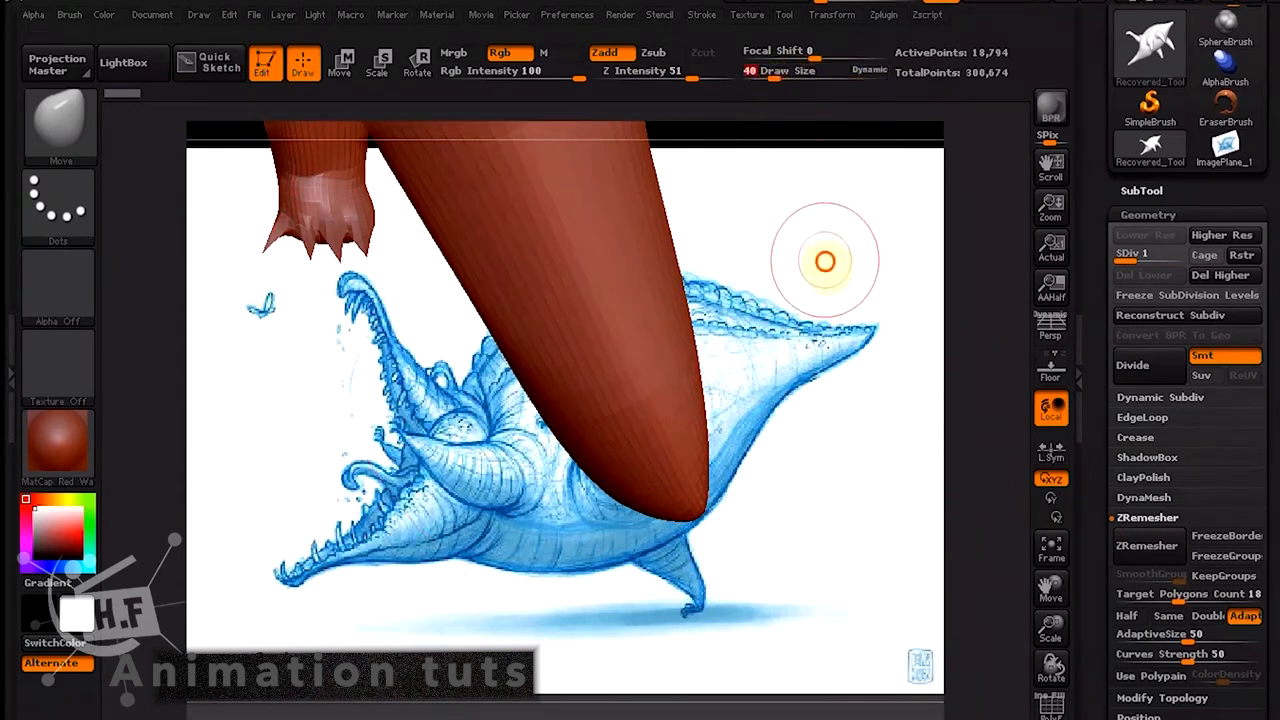
pyautogui.moveTo(825, 261); pyautogui.dragTo(745, 440)
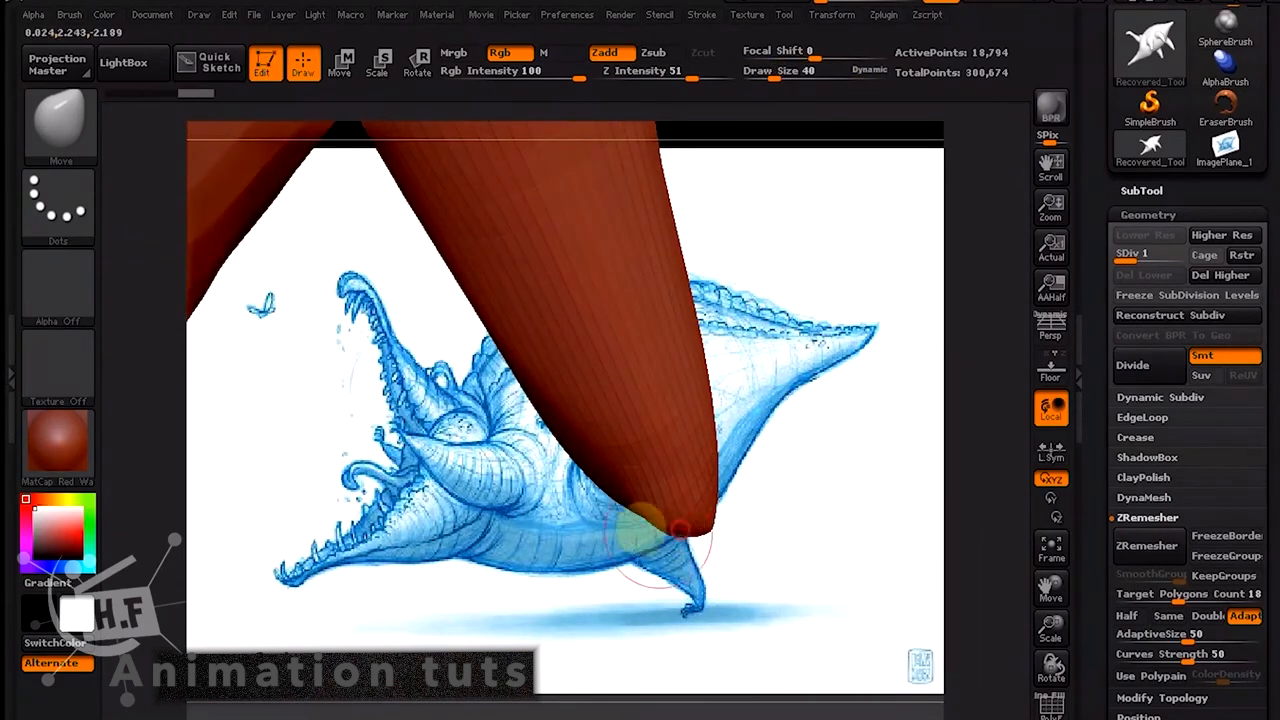
pyautogui.moveTo(679, 526); pyautogui.dragTo(634, 497)
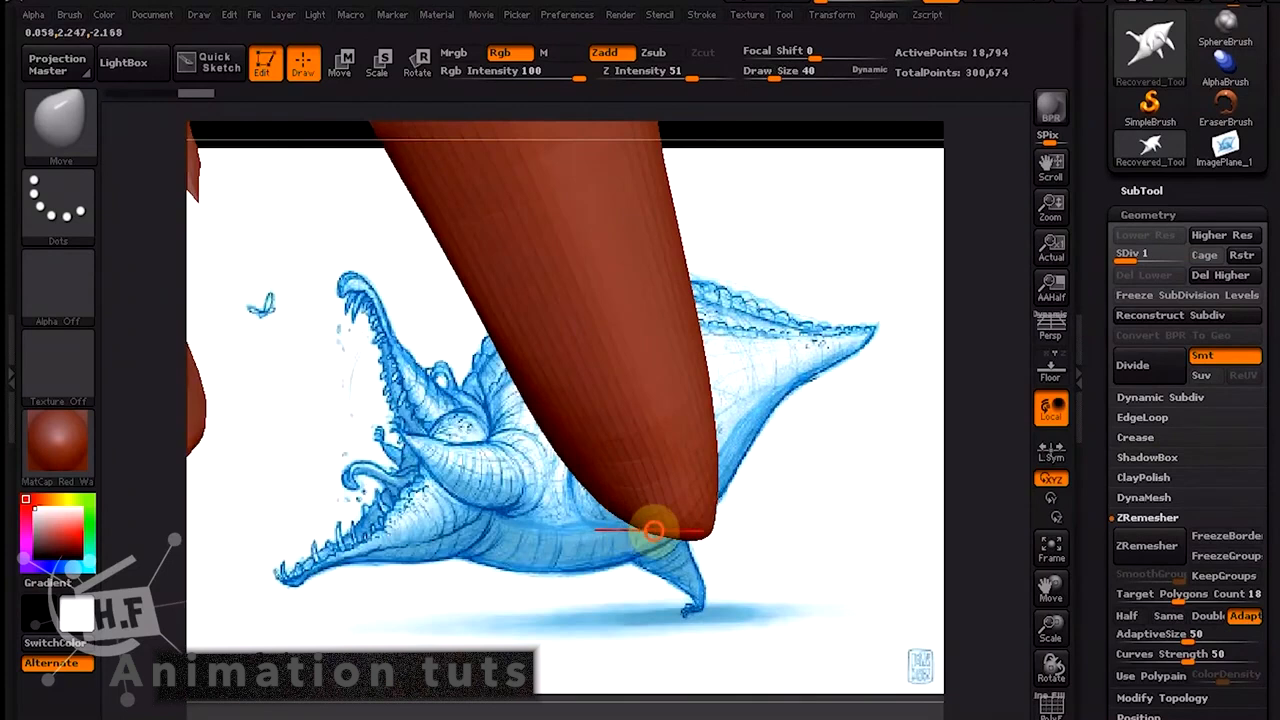
pyautogui.moveTo(646, 545); pyautogui.dragTo(729, 575)
# Set the Move brush's draw size to 58 and reshape the leg tip into a broader, blunt foot.
pyautogui.click(780, 77)
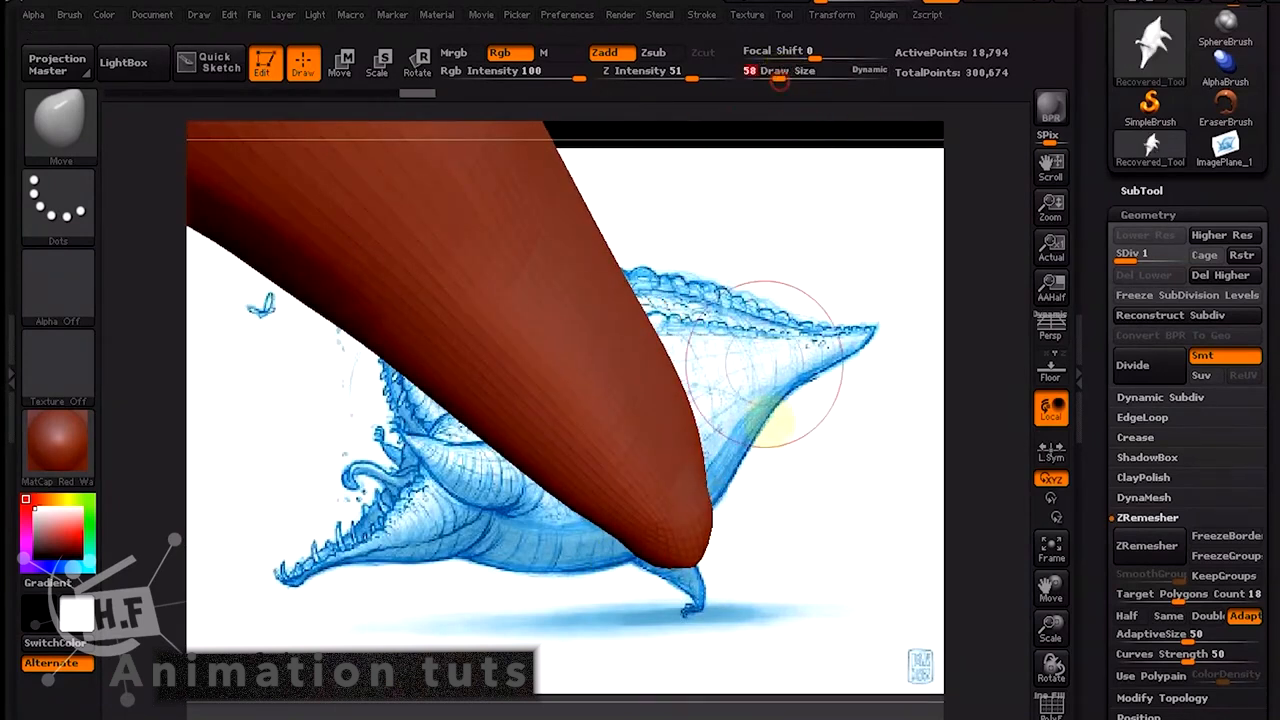
pyautogui.moveTo(771, 414)
pyautogui.mouseDown()
pyautogui.moveTo(703, 459)
pyautogui.moveTo(749, 471)
pyautogui.moveTo(750, 485)
pyautogui.mouseUp()
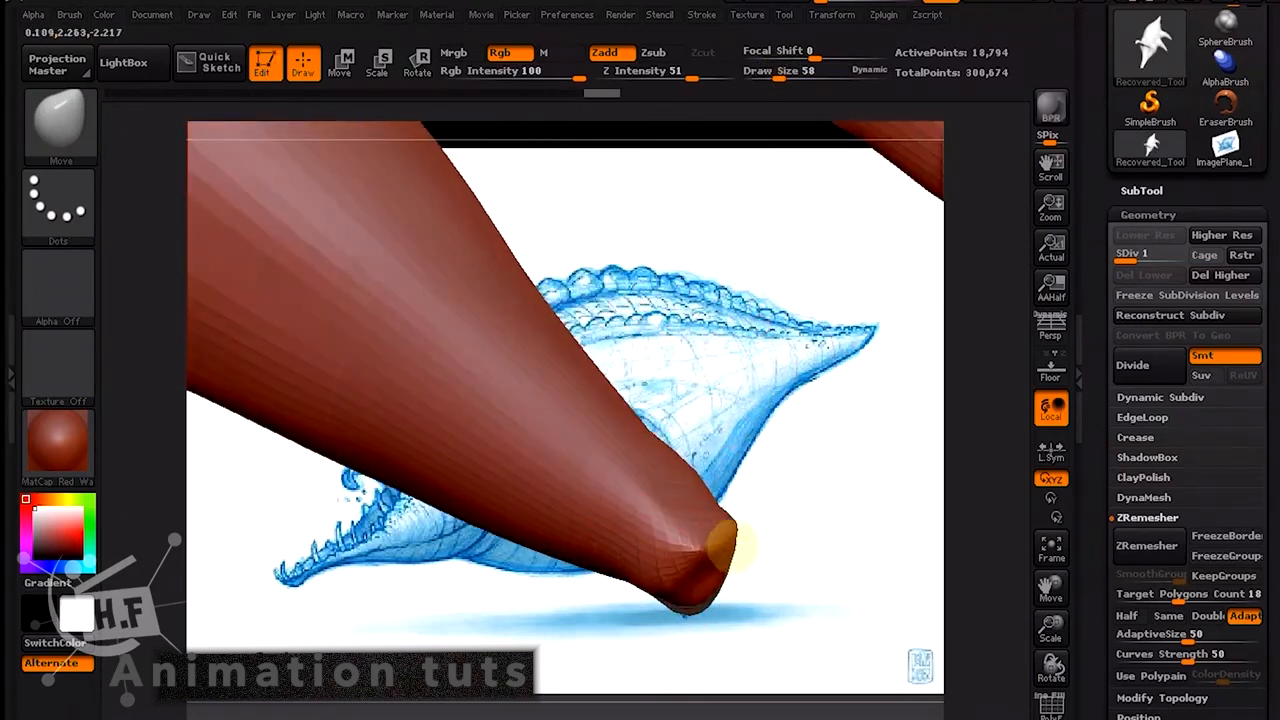
pyautogui.moveTo(722, 545)
pyautogui.mouseDown()
pyautogui.moveTo(780, 517)
pyautogui.moveTo(686, 560)
pyautogui.moveTo(771, 509)
pyautogui.moveTo(632, 598)
pyautogui.mouseUp()
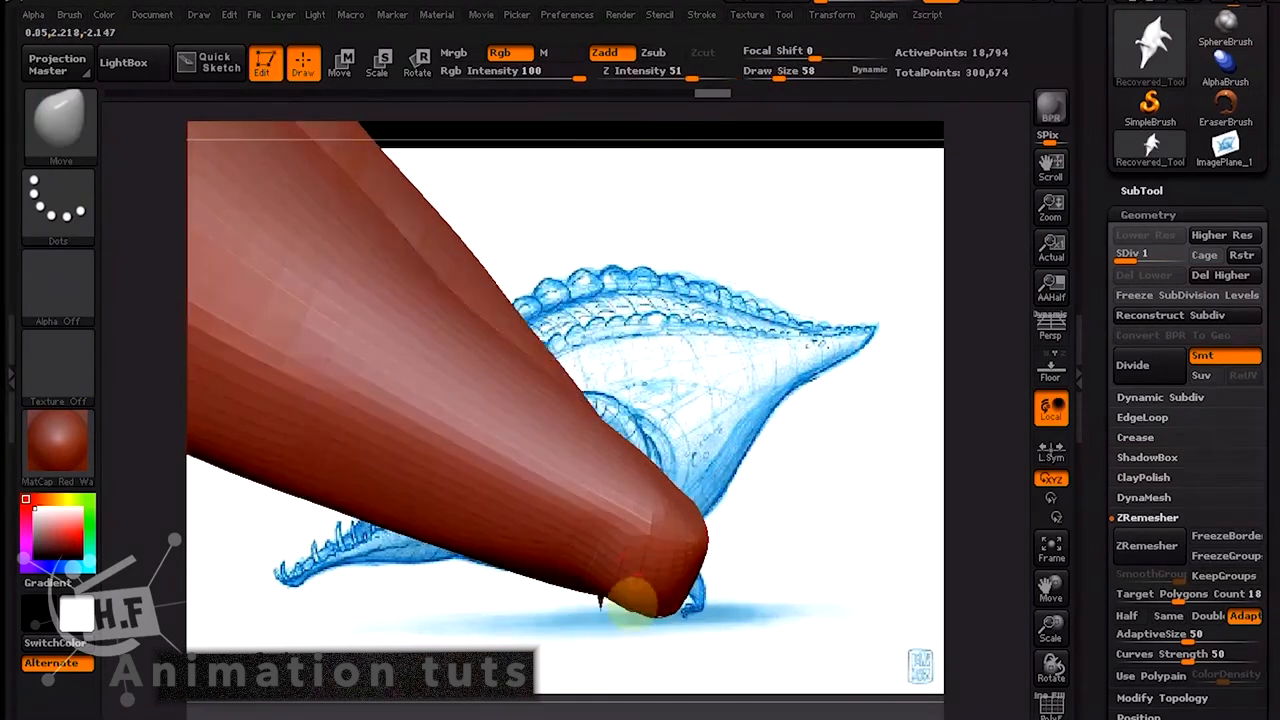
# Smooth the surface of the lower leg and foot with the Smooth brush from several sides.
pyautogui.moveTo(725, 482)
pyautogui.mouseDown()
pyautogui.moveTo(751, 457)
pyautogui.moveTo(690, 485)
pyautogui.moveTo(820, 423)
pyautogui.moveTo(663, 531)
pyautogui.moveTo(740, 509)
pyautogui.moveTo(580, 518)
pyautogui.moveTo(563, 608)
pyautogui.moveTo(651, 614)
pyautogui.moveTo(626, 580)
pyautogui.moveTo(586, 600)
pyautogui.moveTo(594, 623)
pyautogui.moveTo(576, 643)
pyautogui.moveTo(577, 606)
pyautogui.moveTo(563, 680)
pyautogui.moveTo(714, 523)
pyautogui.moveTo(763, 533)
pyautogui.moveTo(540, 540)
pyautogui.moveTo(681, 540)
pyautogui.moveTo(645, 492)
pyautogui.moveTo(712, 482)
pyautogui.mouseUp()
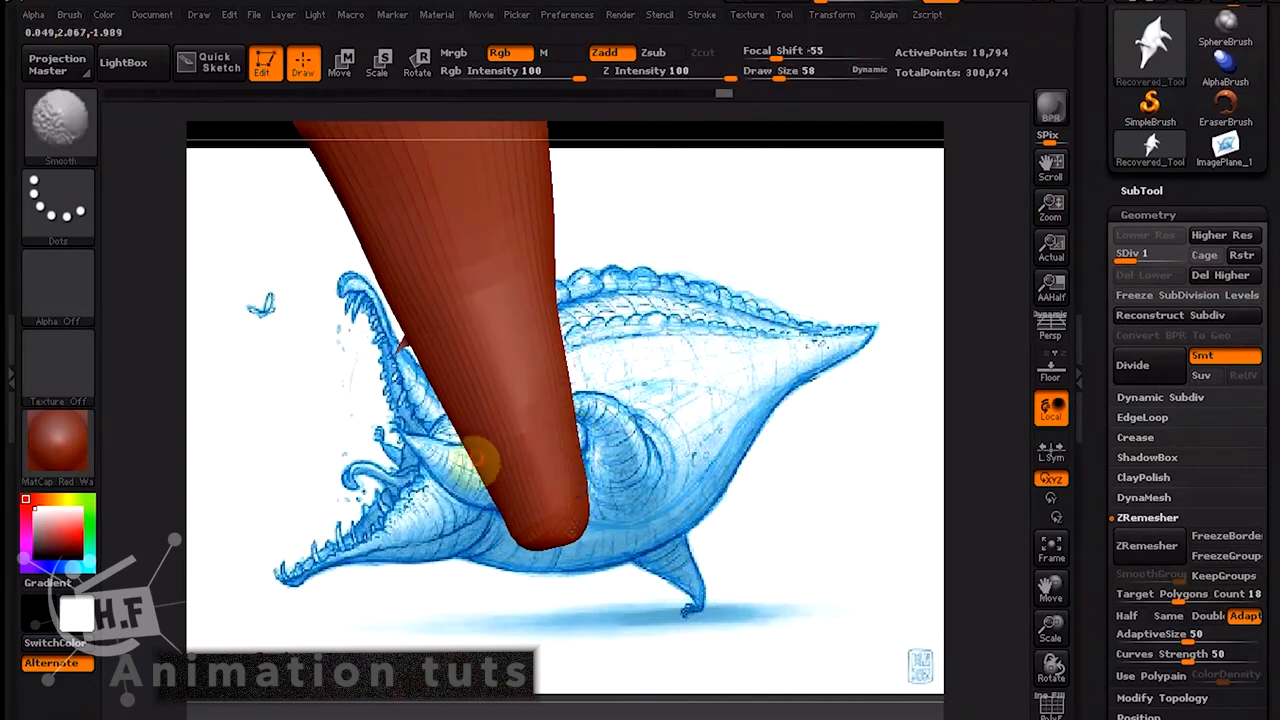
pyautogui.moveTo(568, 423); pyautogui.dragTo(606, 433)
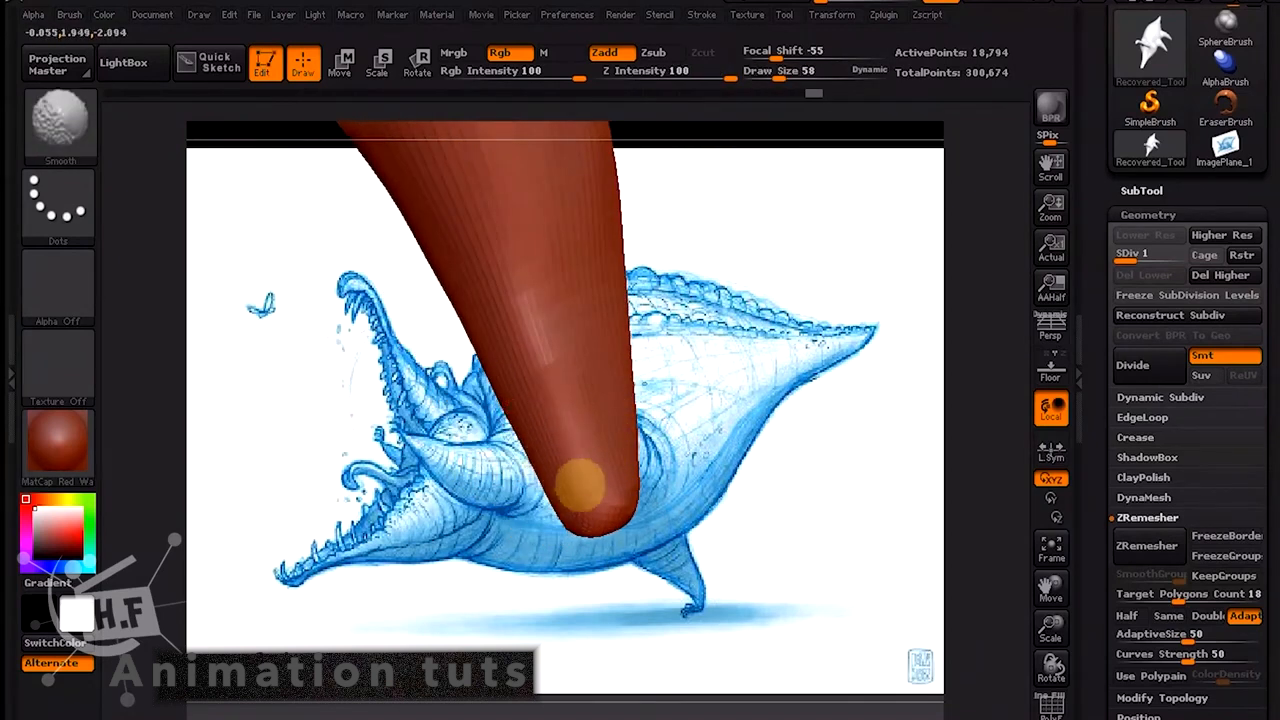
pyautogui.moveTo(628, 389); pyautogui.dragTo(626, 416)
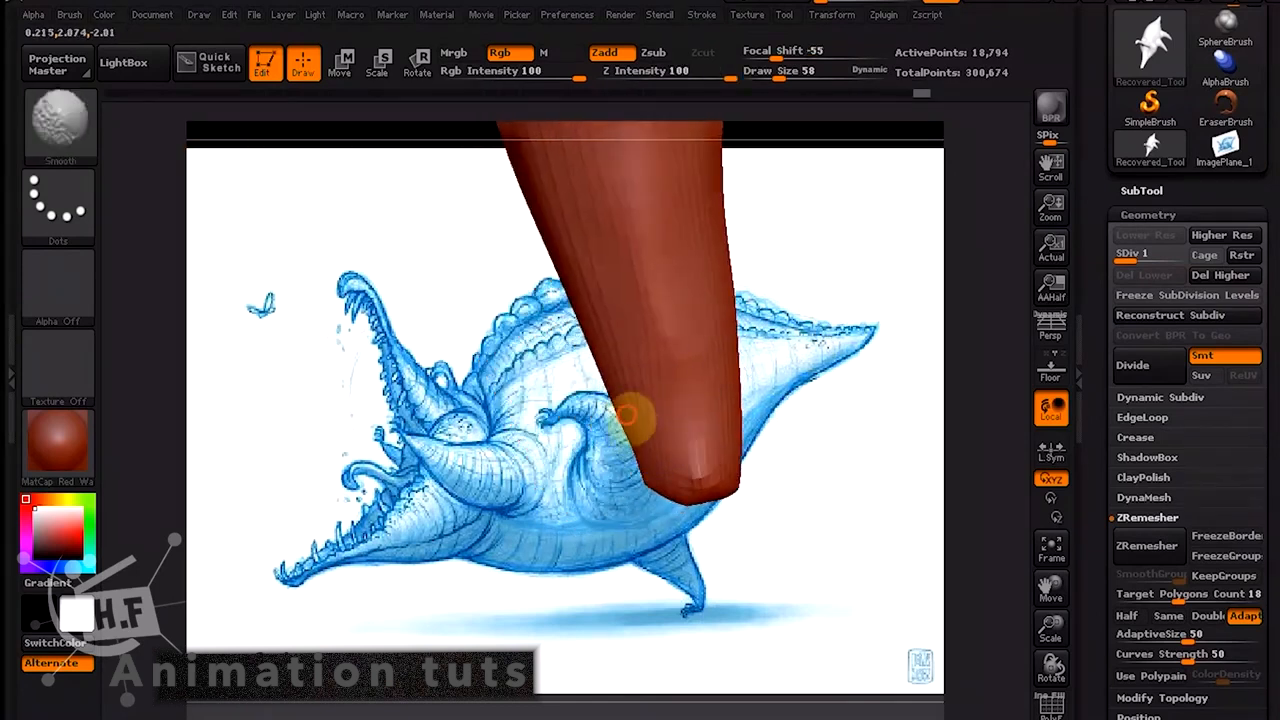
pyautogui.moveTo(643, 463)
pyautogui.mouseDown()
pyautogui.moveTo(766, 457)
pyautogui.moveTo(846, 491)
pyautogui.moveTo(603, 461)
pyautogui.moveTo(791, 491)
pyautogui.moveTo(546, 363)
pyautogui.moveTo(683, 274)
pyautogui.moveTo(690, 403)
pyautogui.moveTo(765, 316)
pyautogui.moveTo(734, 286)
pyautogui.moveTo(729, 366)
pyautogui.moveTo(689, 294)
pyautogui.moveTo(792, 374)
pyautogui.moveTo(664, 474)
pyautogui.mouseUp()
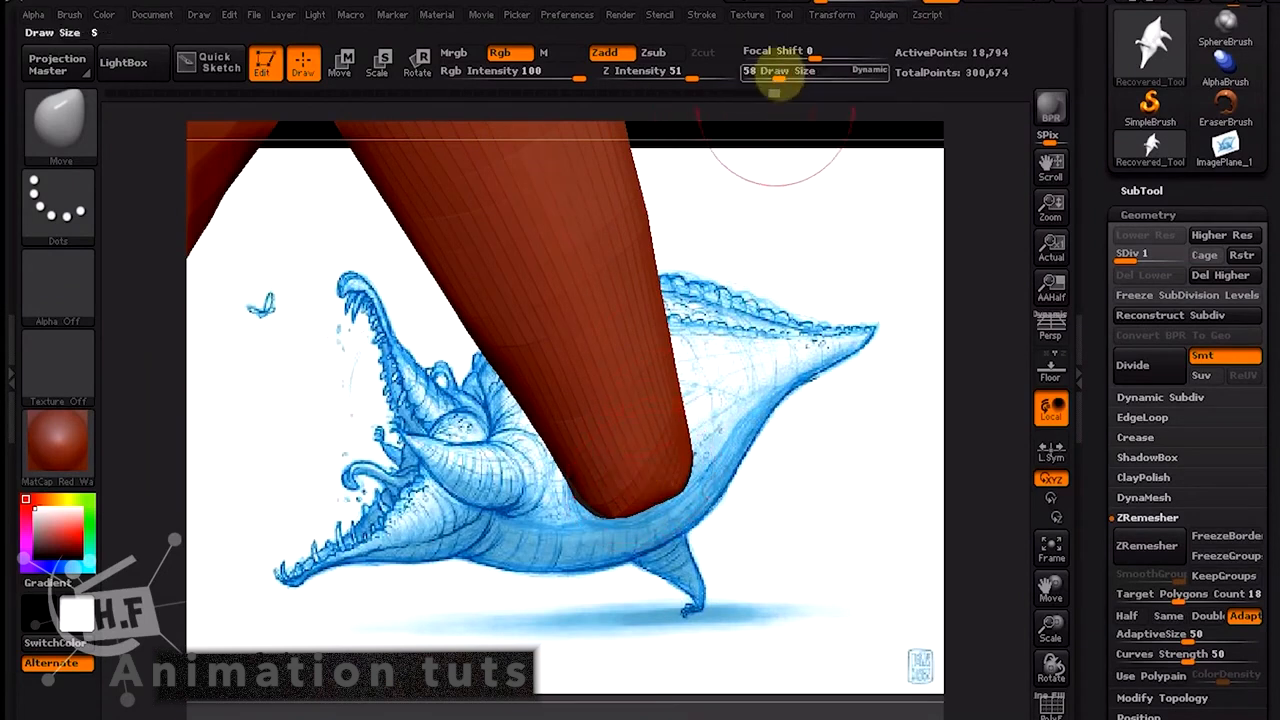
# Try to pull four claws out of the blunt foot with the Move brush at draw size 14, and undo them.
pyautogui.moveTo(774, 91); pyautogui.dragTo(772, 92)
pyautogui.moveTo(797, 250)
pyautogui.mouseDown()
pyautogui.moveTo(811, 332)
pyautogui.moveTo(800, 290)
pyautogui.mouseUp()
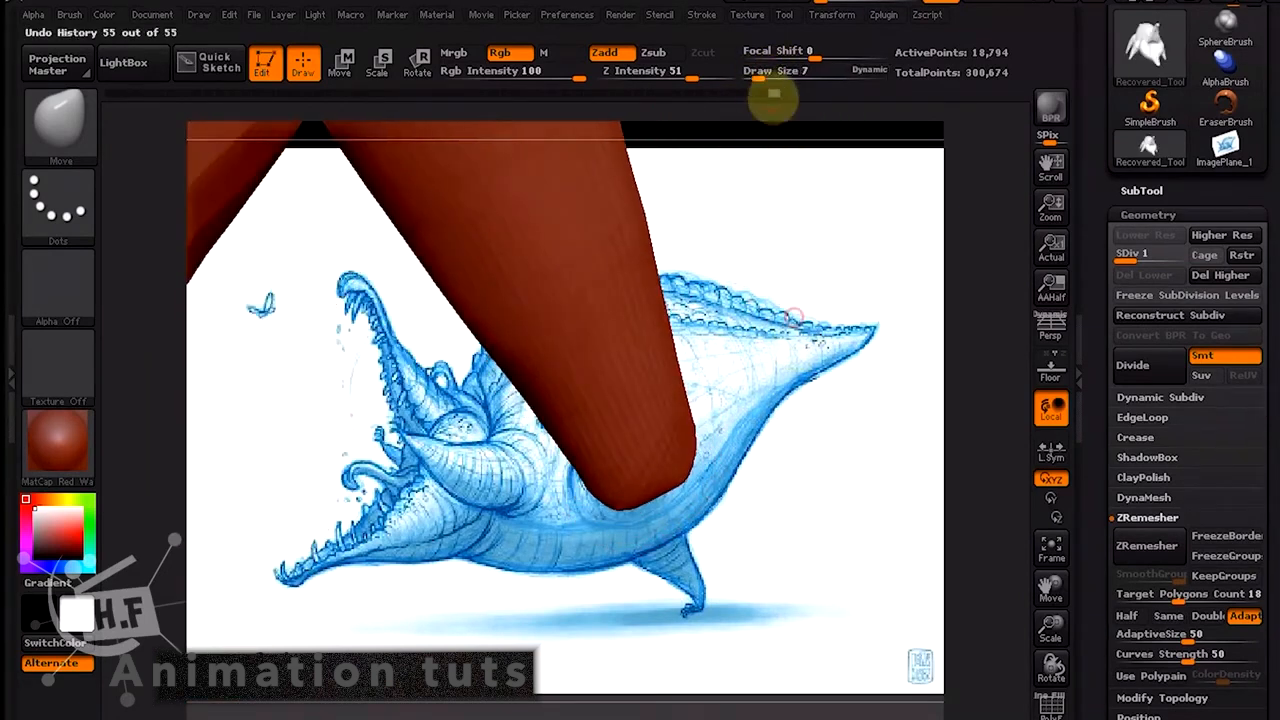
pyautogui.moveTo(760, 80); pyautogui.dragTo(766, 84)
pyautogui.click(60, 160)
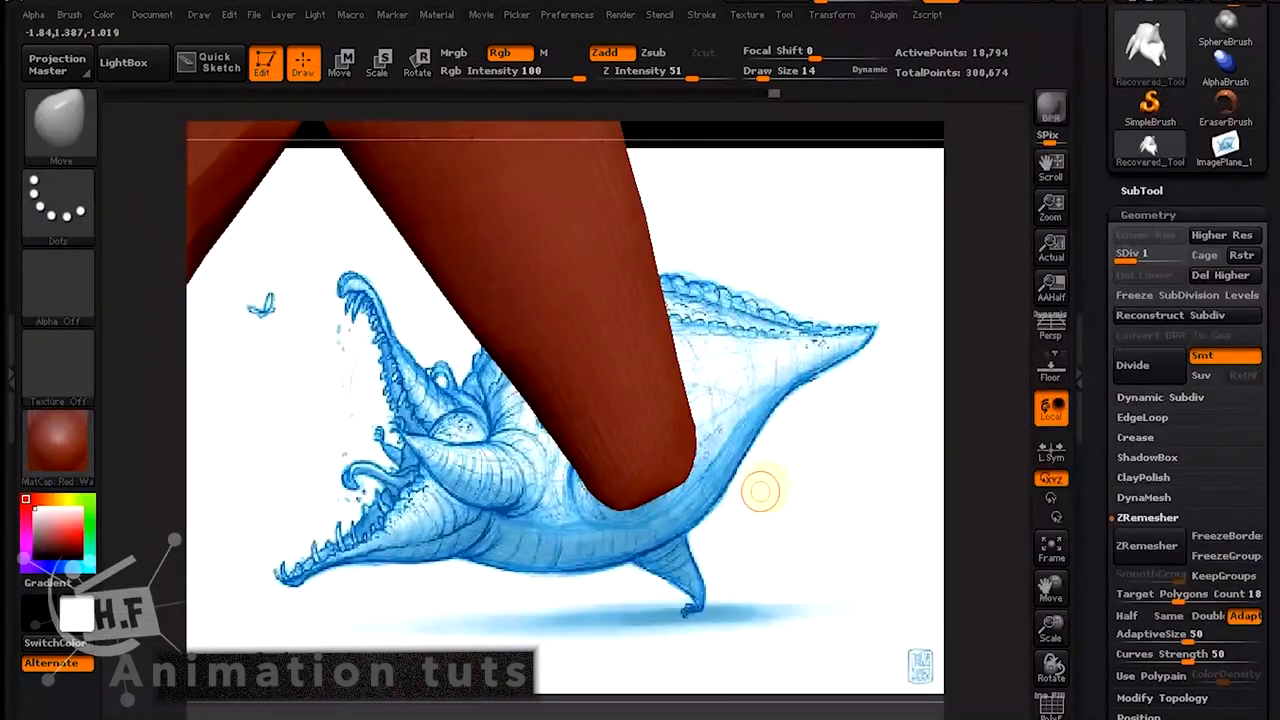
pyautogui.moveTo(808, 481)
pyautogui.mouseDown()
pyautogui.moveTo(801, 417)
pyautogui.moveTo(745, 497)
pyautogui.mouseUp()
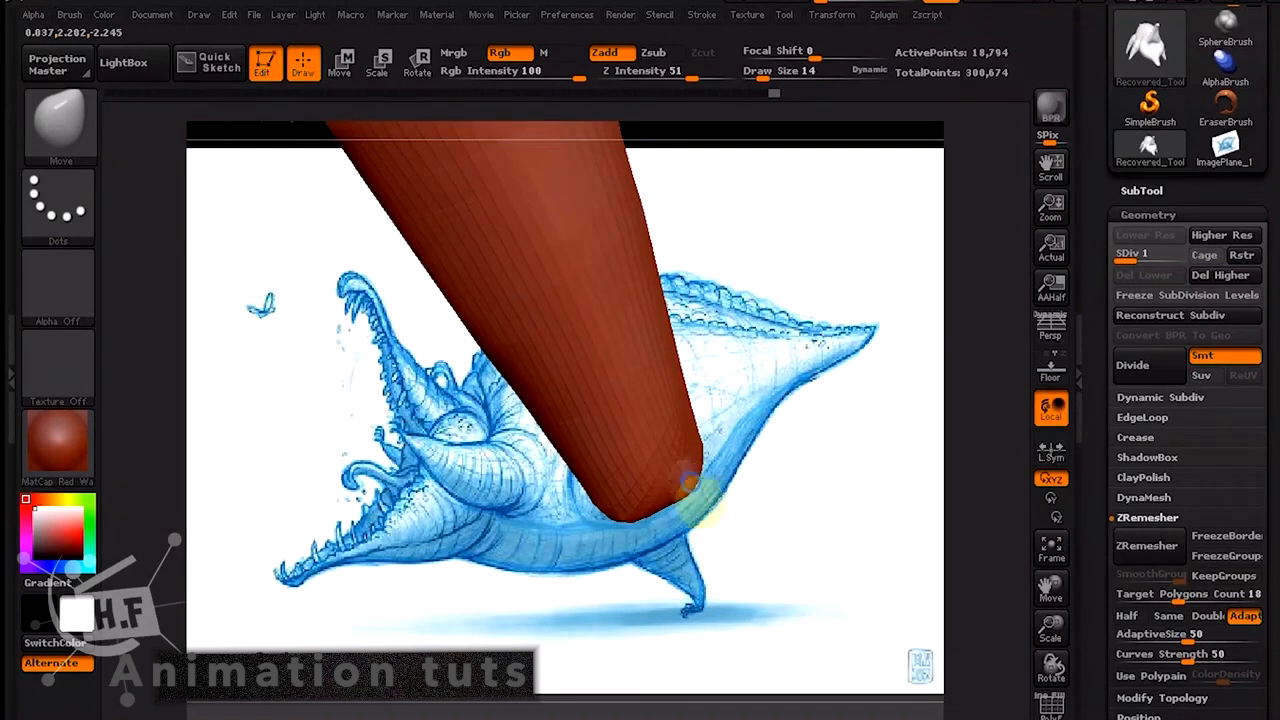
pyautogui.moveTo(736, 568); pyautogui.dragTo(694, 491)
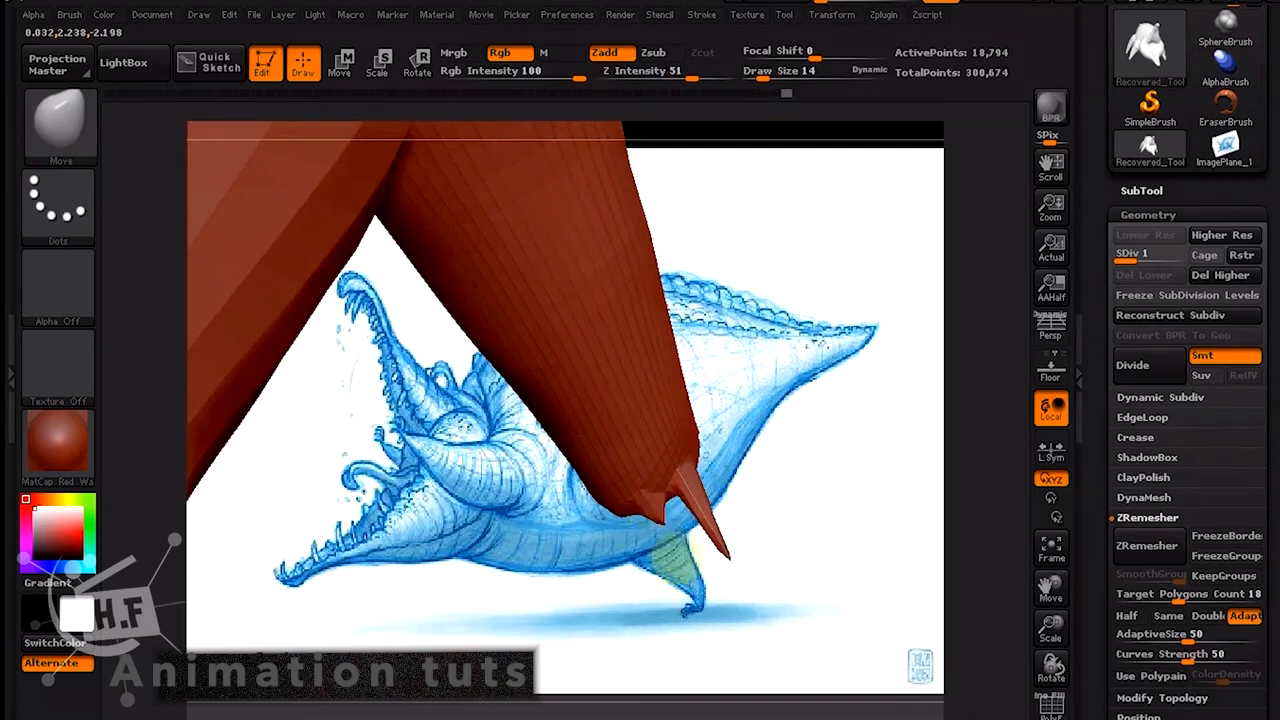
pyautogui.moveTo(760, 660); pyautogui.dragTo(617, 521)
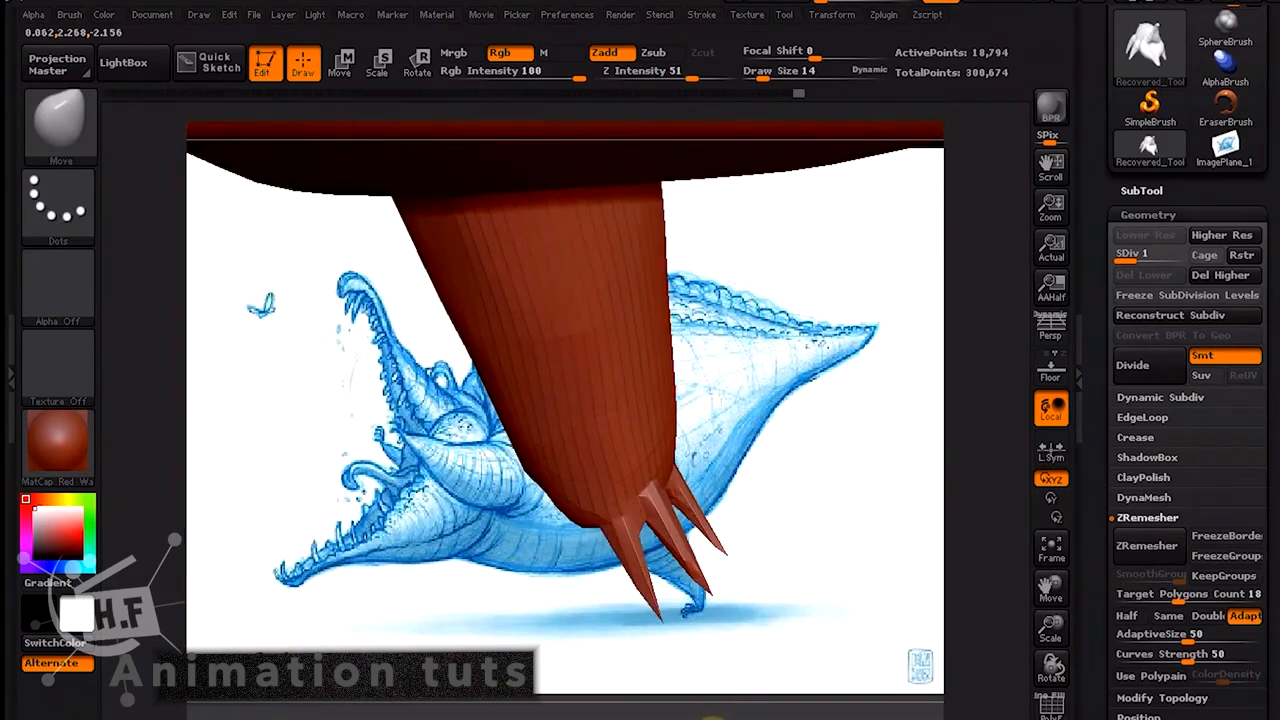
pyautogui.moveTo(765, 375); pyautogui.dragTo(761, 468)
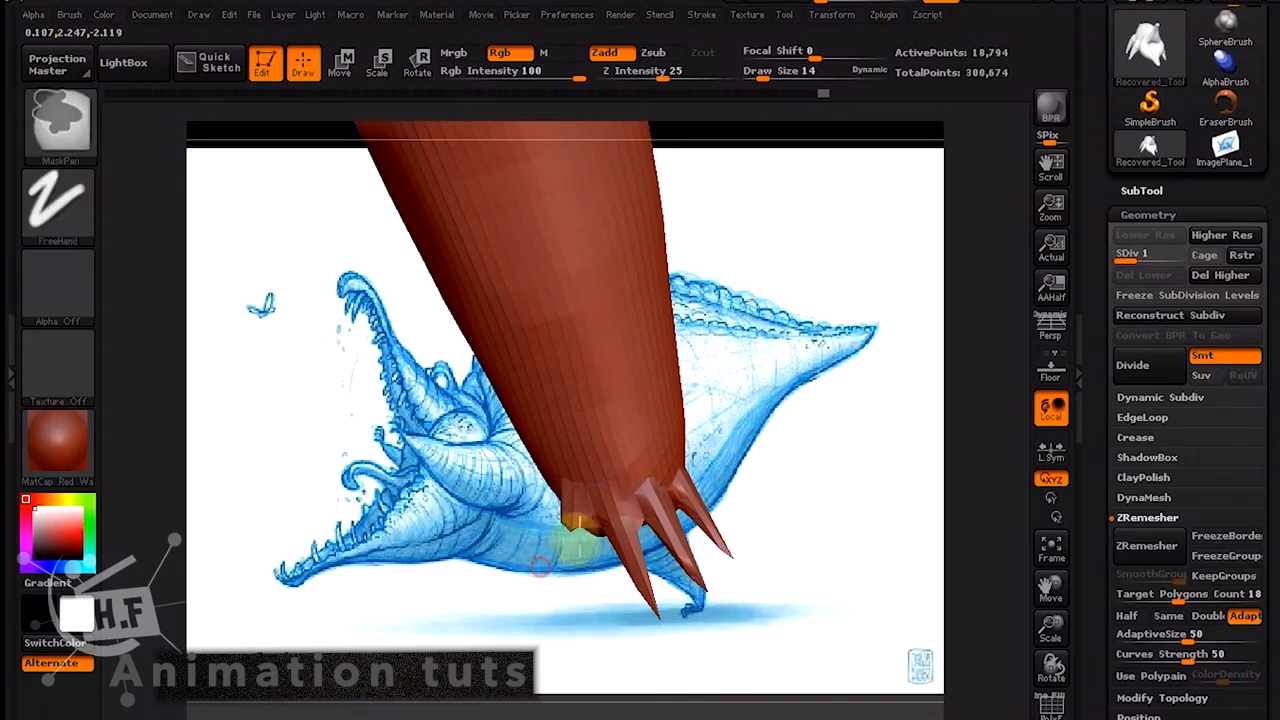
pyautogui.moveTo(563, 523)
pyautogui.mouseDown()
pyautogui.moveTo(592, 522)
pyautogui.moveTo(530, 585)
pyautogui.mouseUp()
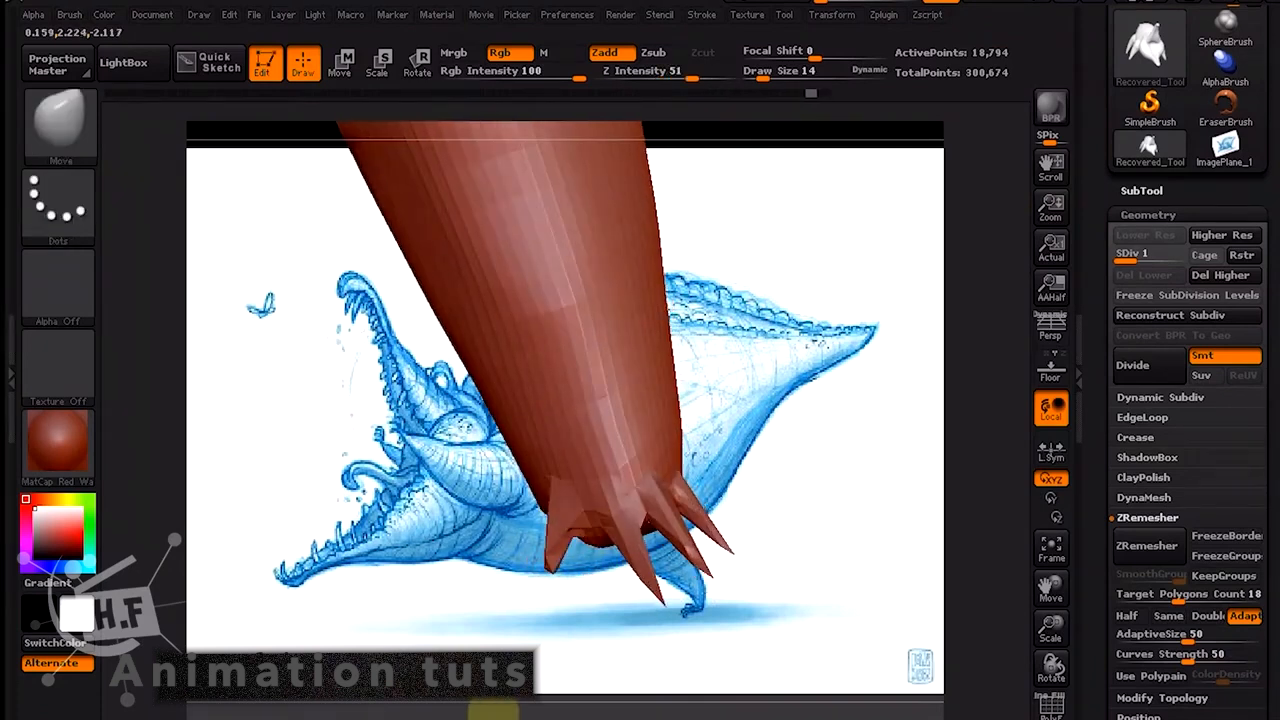
pyautogui.moveTo(592, 540); pyautogui.dragTo(680, 430)
pyautogui.moveTo(765, 362)
pyautogui.mouseDown()
pyautogui.moveTo(757, 157)
pyautogui.moveTo(797, 380)
pyautogui.moveTo(845, 378)
pyautogui.moveTo(777, 486)
pyautogui.moveTo(863, 334)
pyautogui.moveTo(826, 163)
pyautogui.mouseUp()
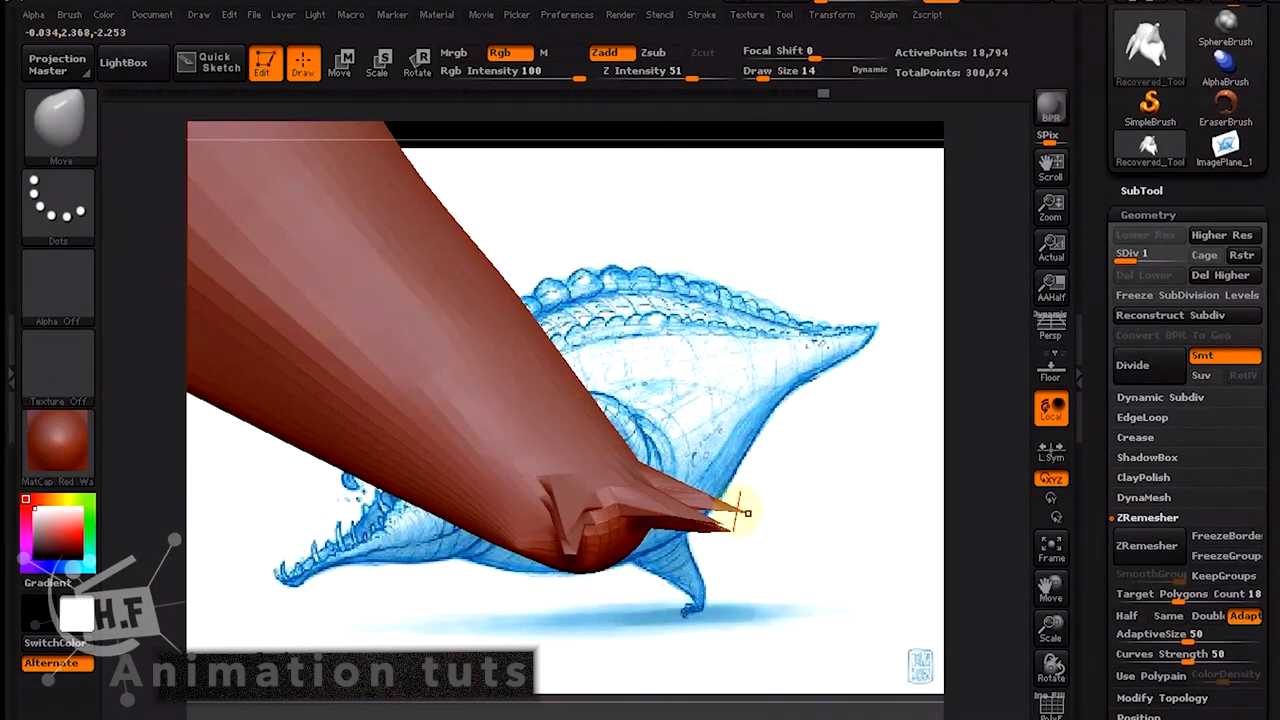
pyautogui.hotkey('ctrl', 'z')
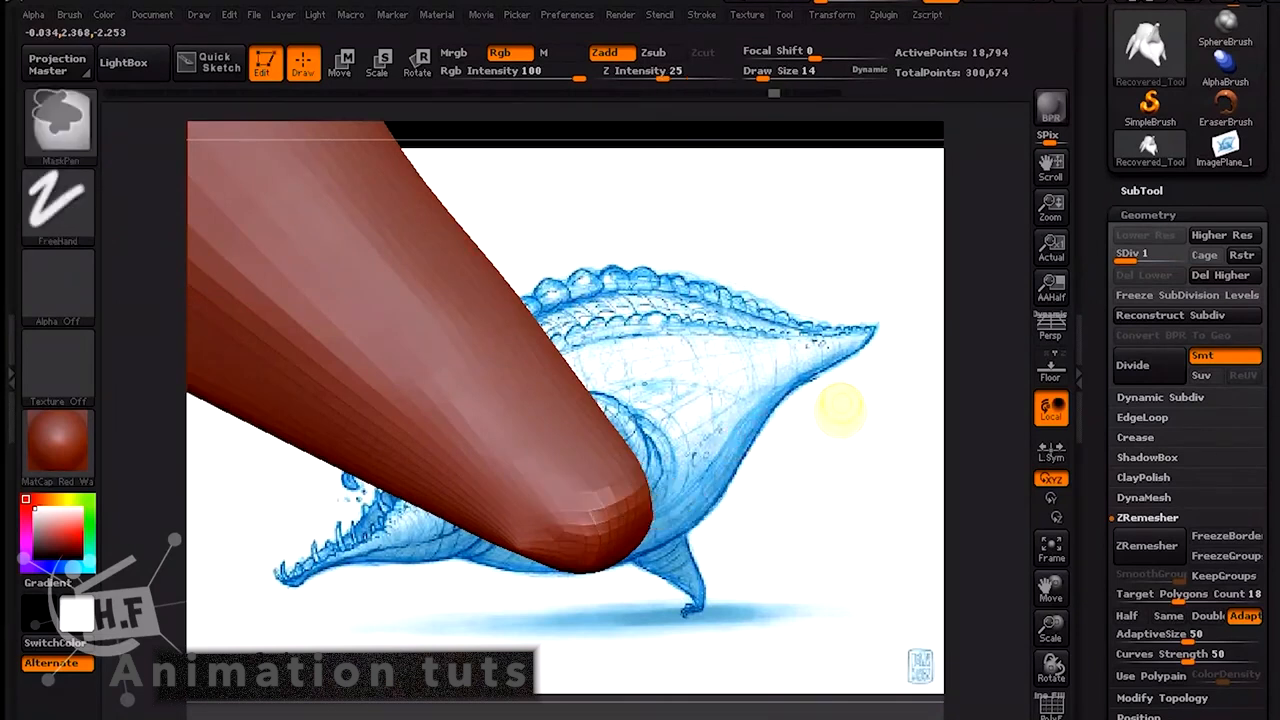
# Switch to the SnakeHook brush, set its draw size to 27 and pull four long pointed claws out of the foot's tip.
pyautogui.moveTo(840, 407)
pyautogui.mouseDown()
pyautogui.moveTo(766, 580)
pyautogui.moveTo(757, 243)
pyautogui.moveTo(669, 422)
pyautogui.mouseUp()
pyautogui.click(58, 118)
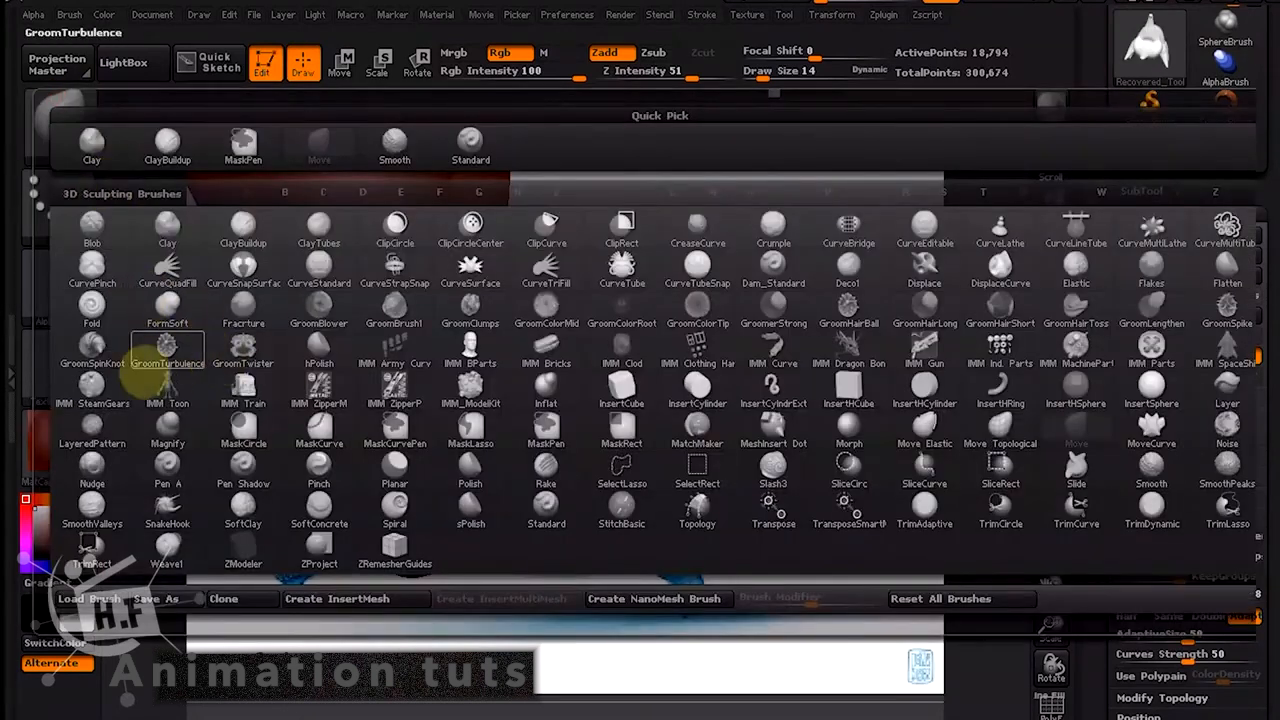
pyautogui.click(167, 505)
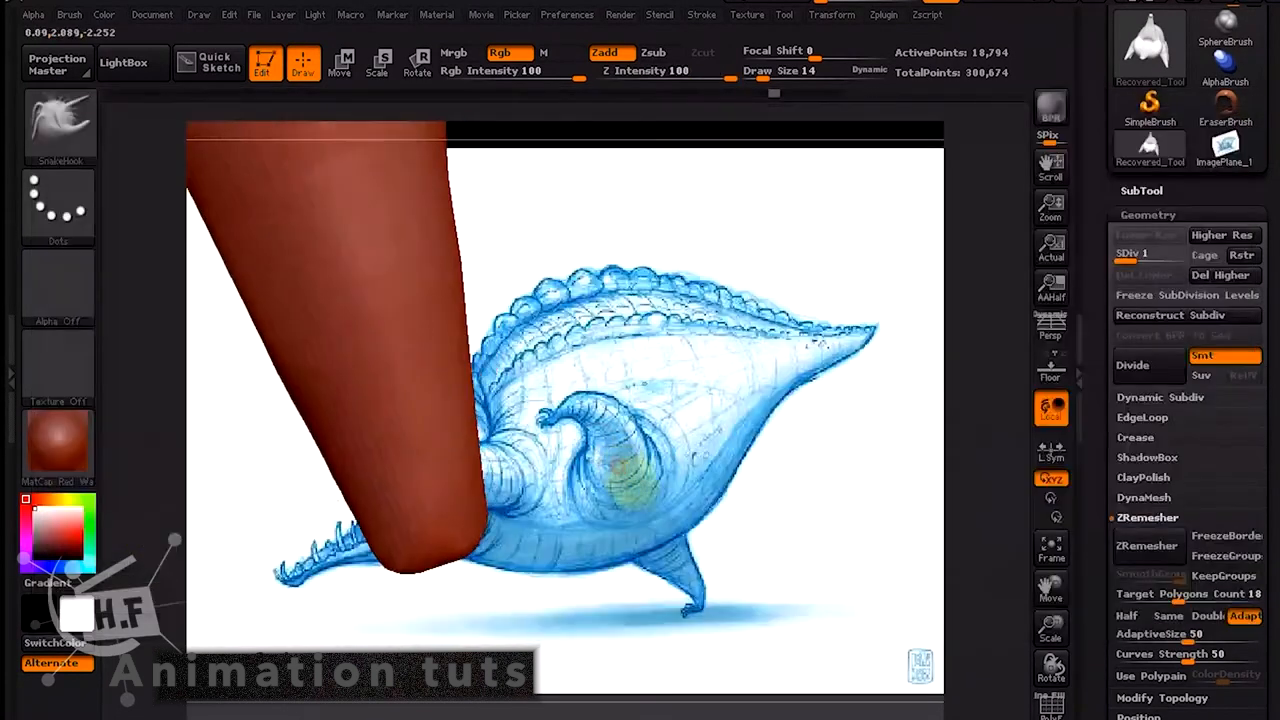
pyautogui.moveTo(552, 587); pyautogui.dragTo(596, 565)
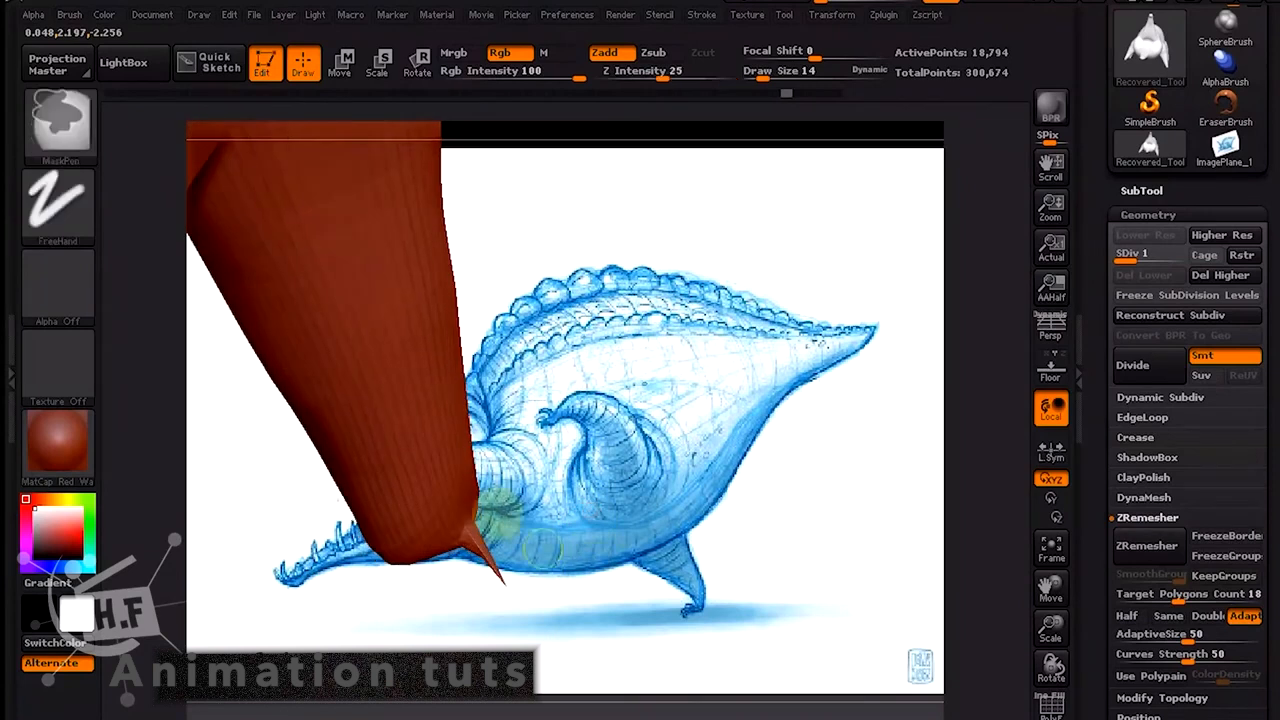
pyautogui.hotkey('ctrl', 'z')
pyautogui.moveTo(775, 79); pyautogui.dragTo(768, 83)
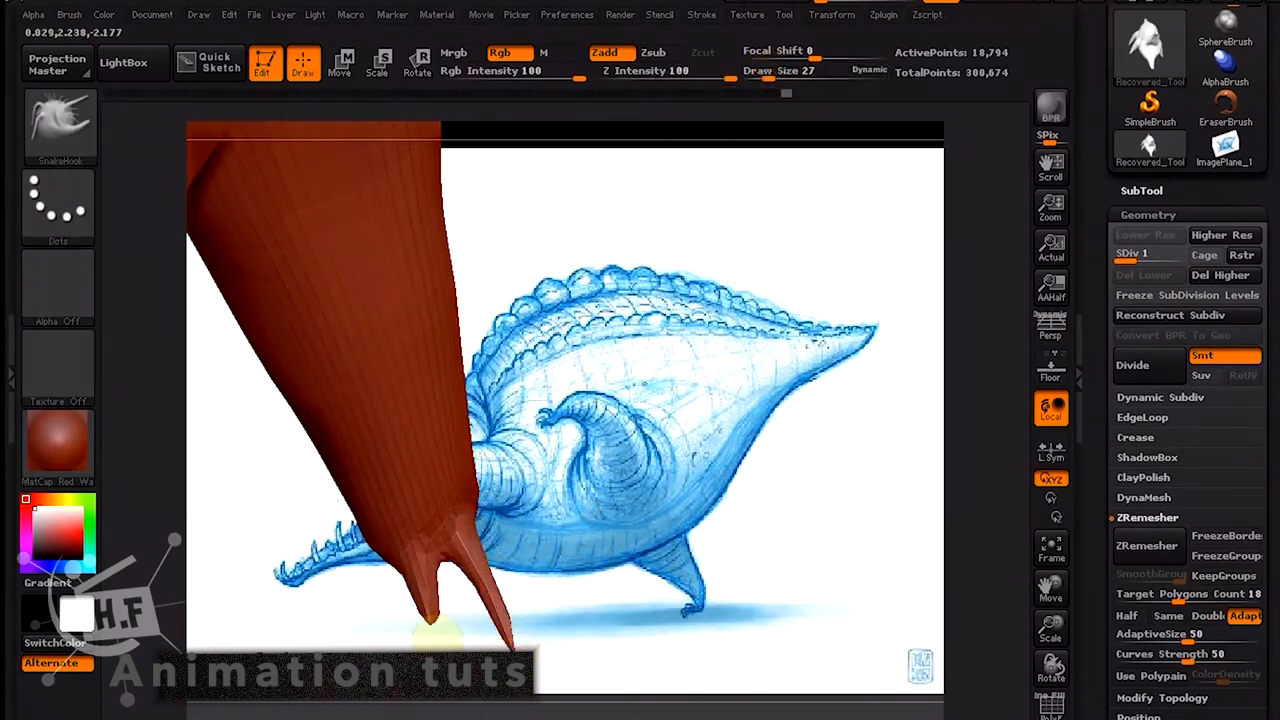
pyautogui.moveTo(587, 483)
pyautogui.mouseDown()
pyautogui.moveTo(600, 471)
pyautogui.moveTo(587, 475)
pyautogui.mouseUp()
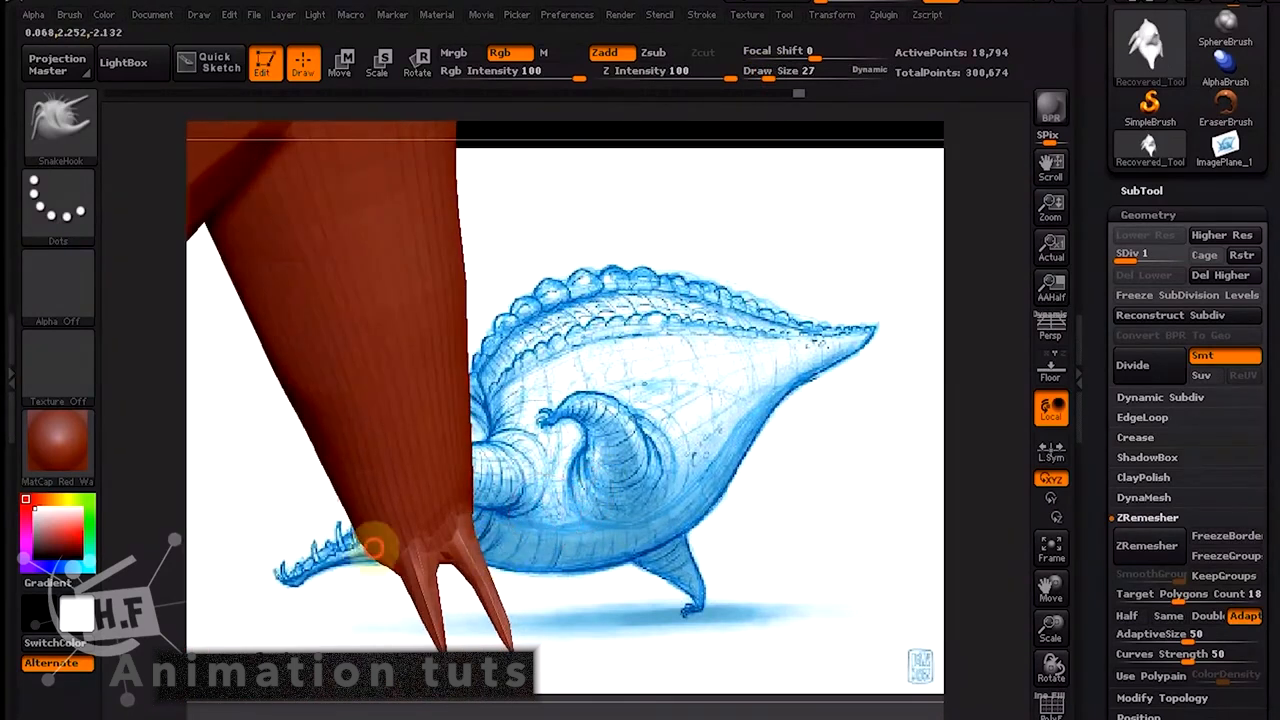
pyautogui.moveTo(418, 570); pyautogui.dragTo(330, 540)
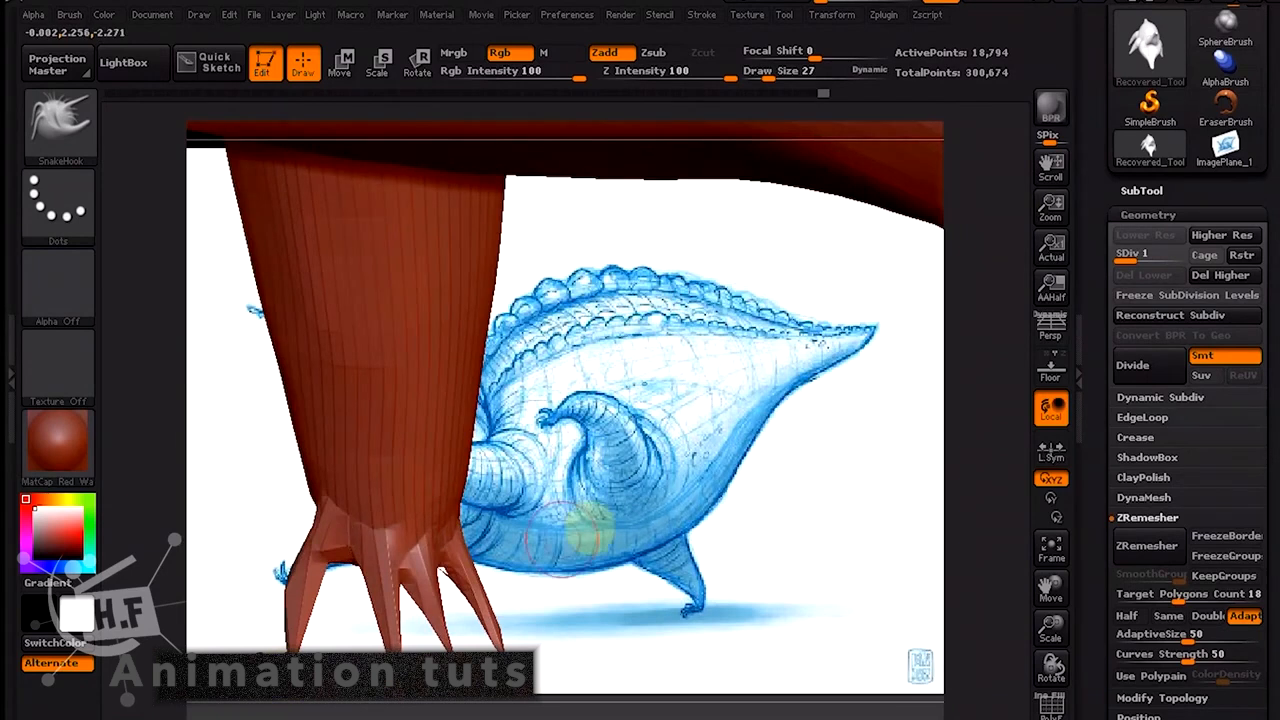
pyautogui.moveTo(587, 530); pyautogui.dragTo(632, 490)
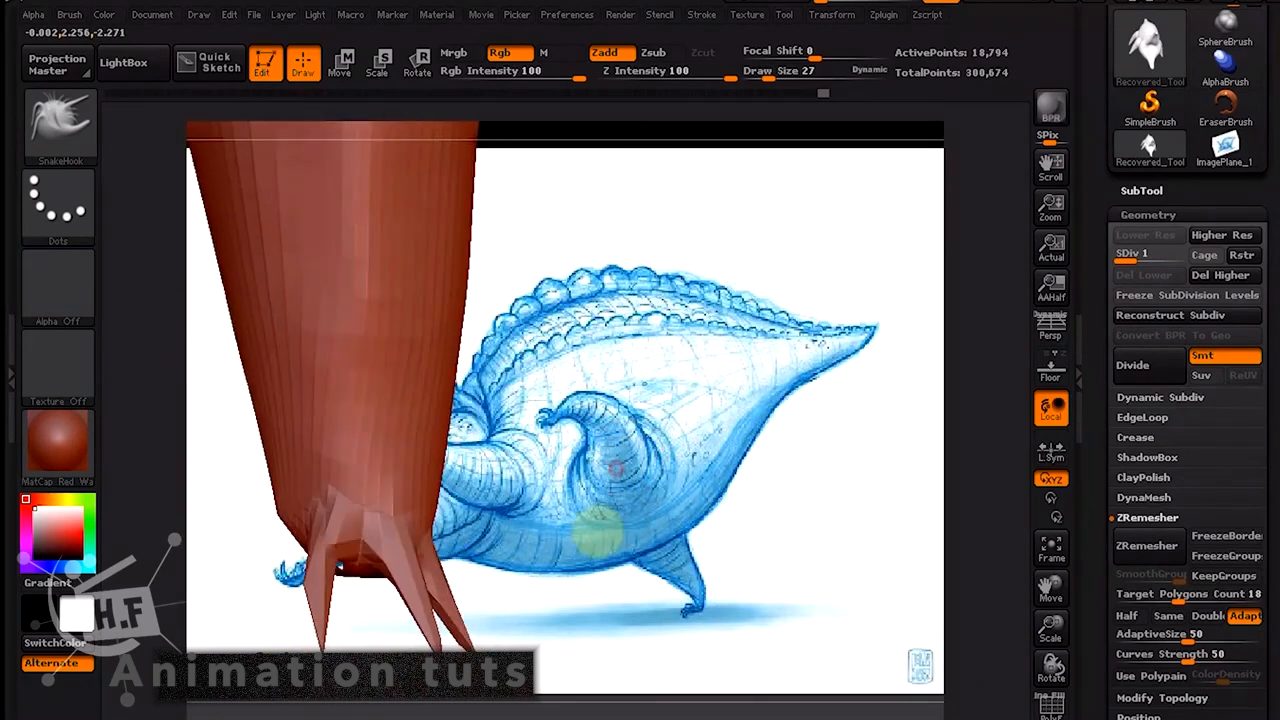
# Try to spread the claws apart and reshape their tips with the Move brush at draw size 27.
pyautogui.click(52, 126)
pyautogui.click(1080, 434)
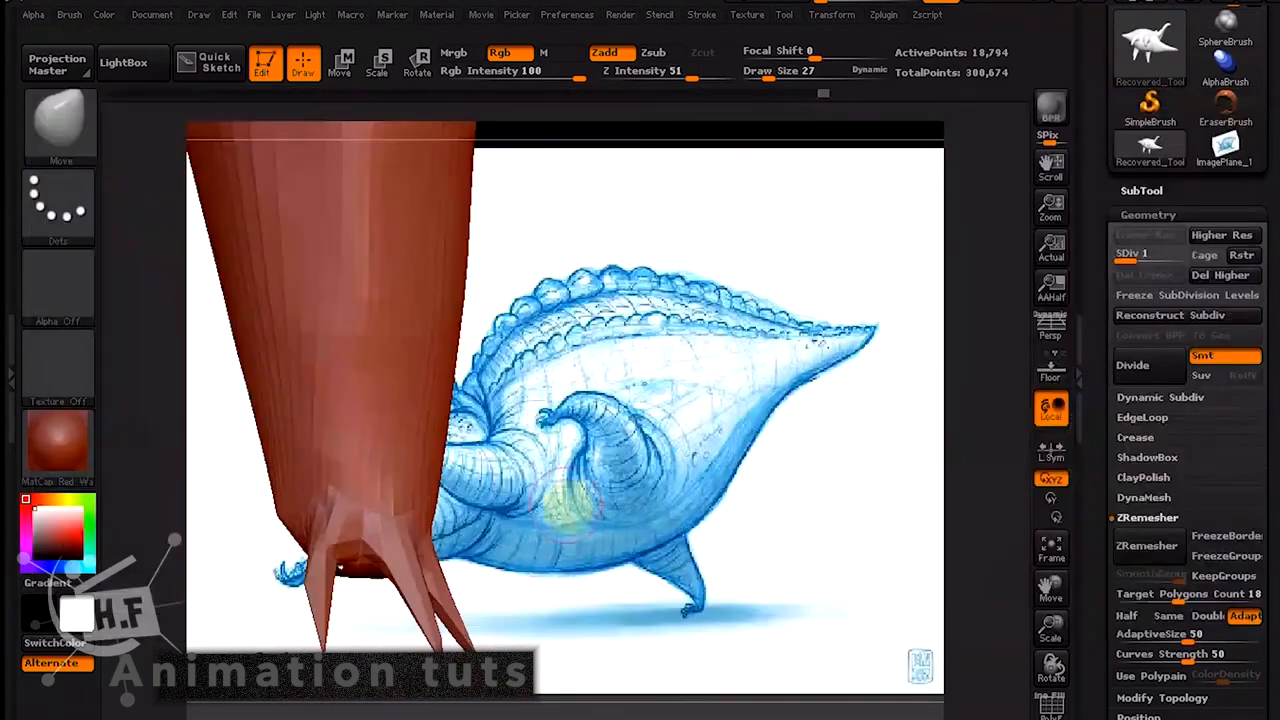
pyautogui.moveTo(573, 510); pyautogui.dragTo(568, 540)
pyautogui.moveTo(474, 632)
pyautogui.mouseDown()
pyautogui.moveTo(508, 615)
pyautogui.moveTo(566, 462)
pyautogui.moveTo(600, 460)
pyautogui.mouseUp()
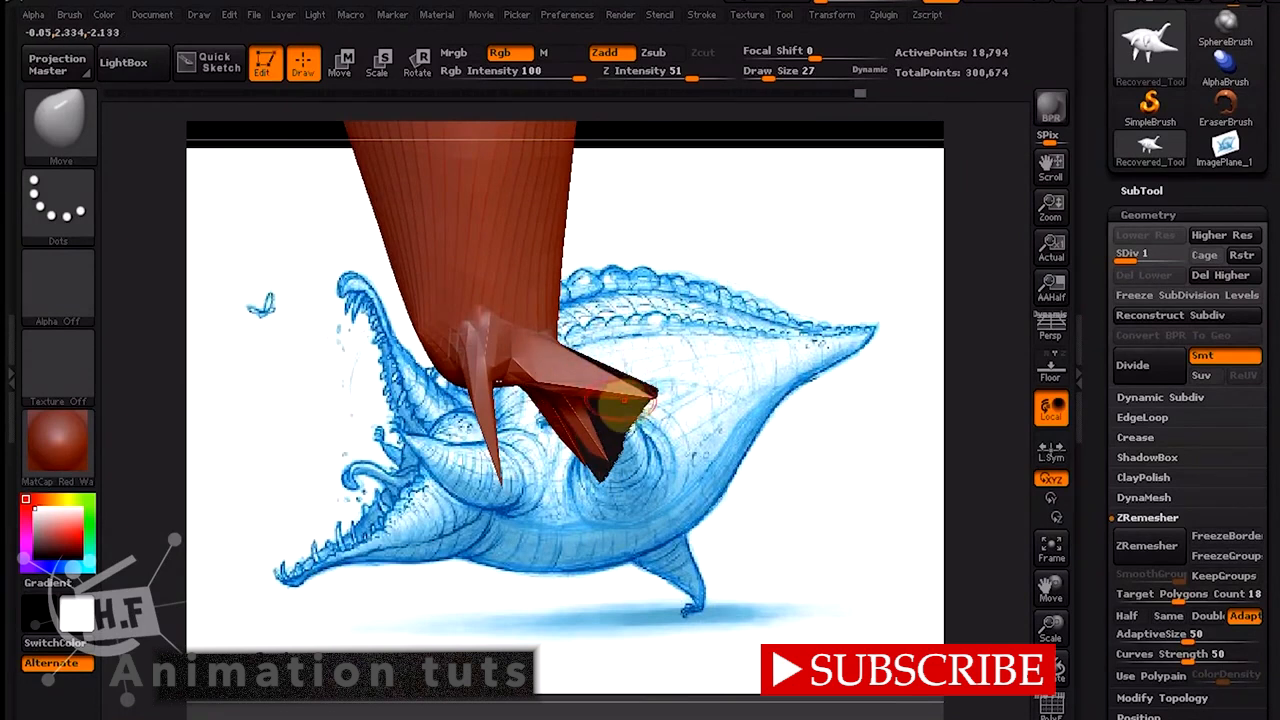
pyautogui.moveTo(648, 395); pyautogui.dragTo(649, 362)
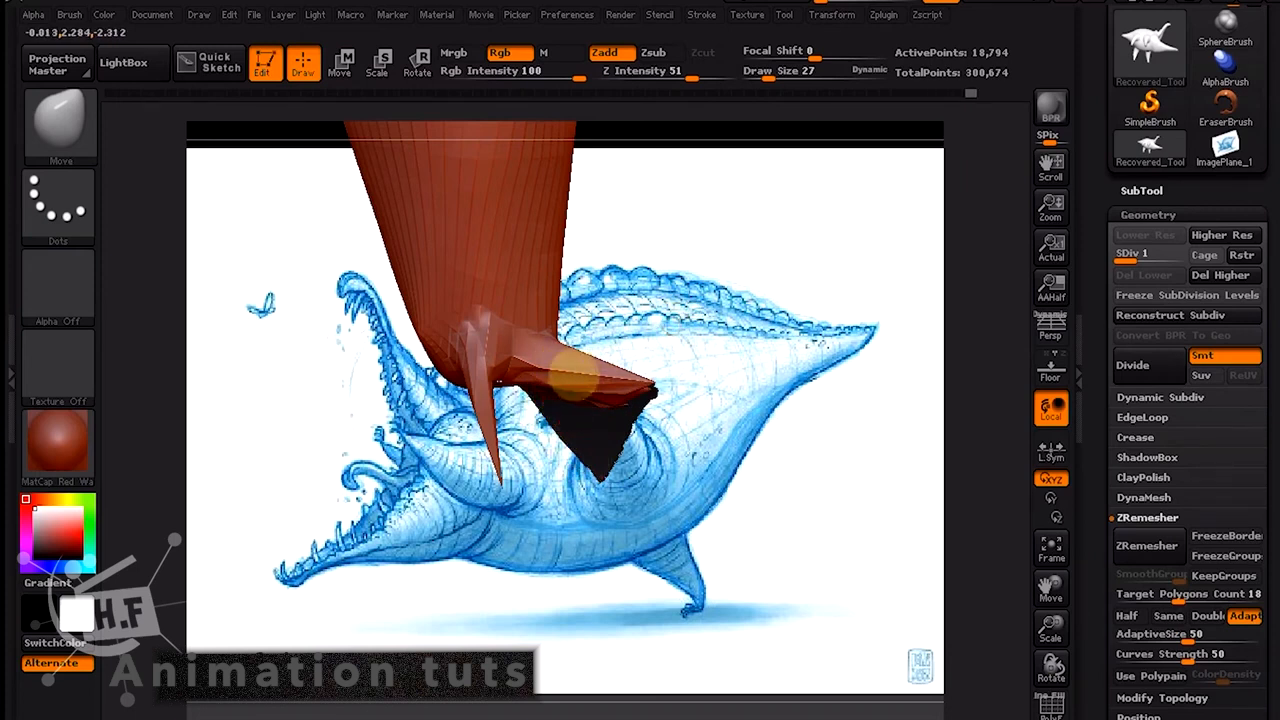
pyautogui.moveTo(515, 462)
pyautogui.mouseDown()
pyautogui.moveTo(546, 470)
pyautogui.moveTo(558, 454)
pyautogui.moveTo(257, 471)
pyautogui.moveTo(740, 415)
pyautogui.moveTo(800, 426)
pyautogui.moveTo(800, 437)
pyautogui.moveTo(769, 369)
pyautogui.moveTo(712, 440)
pyautogui.mouseUp()
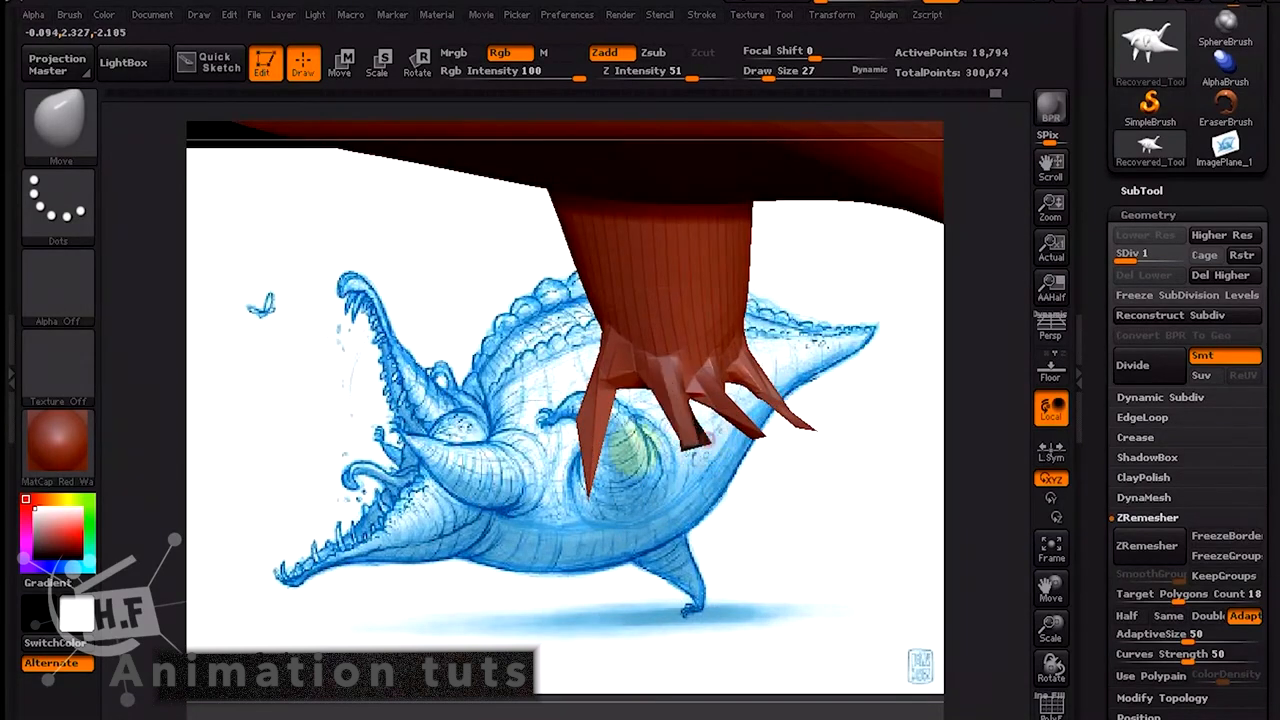
pyautogui.moveTo(625, 450); pyautogui.dragTo(768, 466)
pyautogui.moveTo(674, 464)
pyautogui.mouseDown()
pyautogui.moveTo(674, 486)
pyautogui.moveTo(749, 457)
pyautogui.moveTo(766, 429)
pyautogui.moveTo(735, 482)
pyautogui.moveTo(749, 414)
pyautogui.moveTo(672, 535)
pyautogui.moveTo(760, 475)
pyautogui.moveTo(683, 505)
pyautogui.moveTo(508, 500)
pyautogui.moveTo(520, 518)
pyautogui.moveTo(560, 492)
pyautogui.mouseUp()
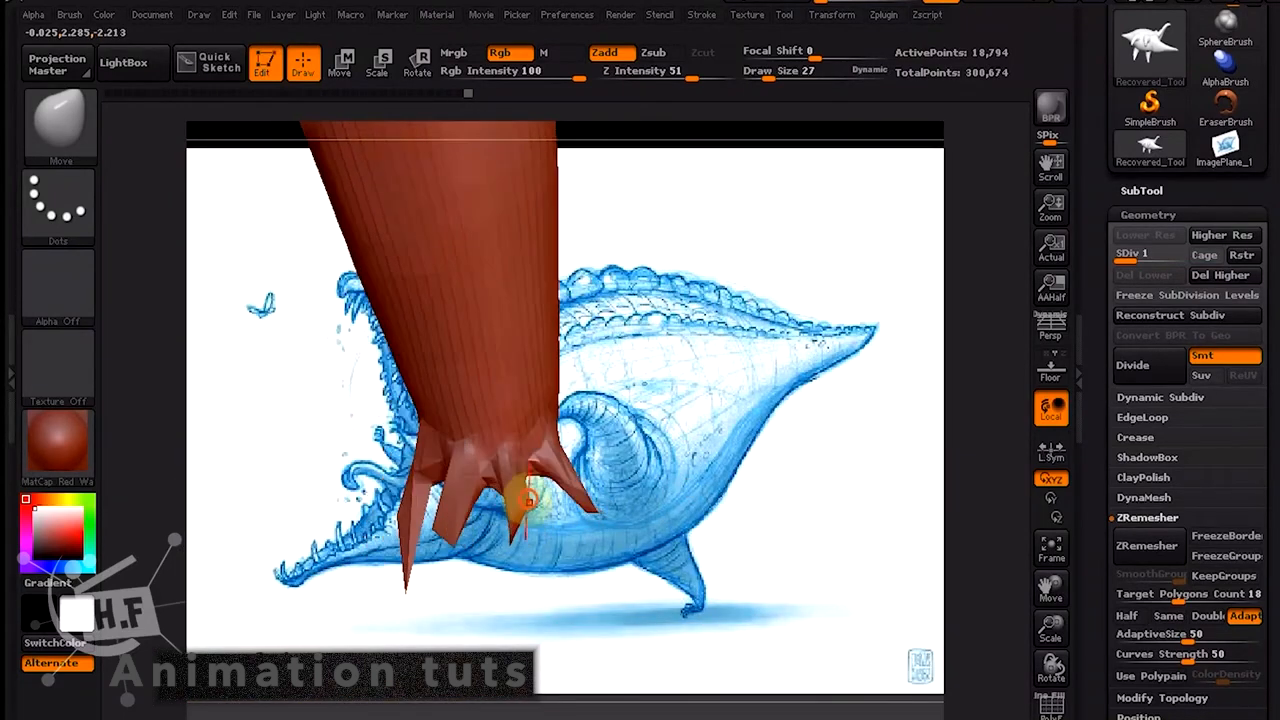
# Undo the recent claw reshaping strokes until the claws are long and pointed, restoring the last one stepped past.
pyautogui.press('ctrl')
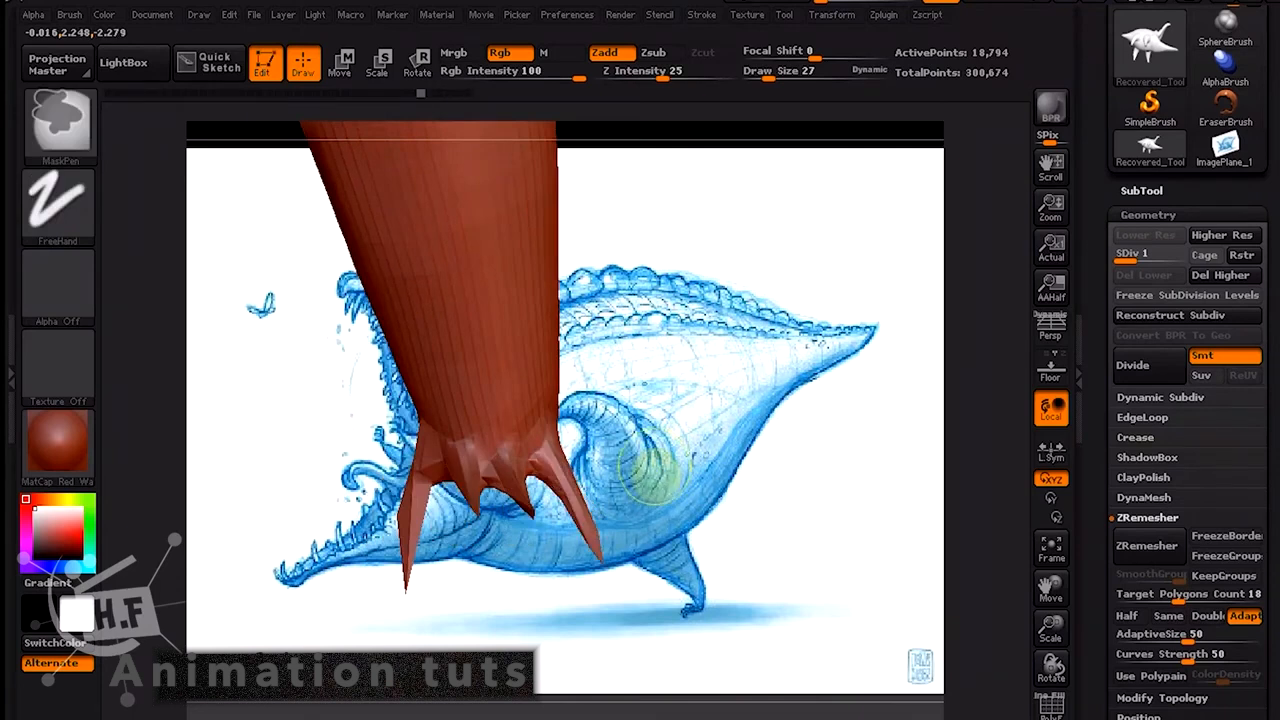
pyautogui.hotkey('ctrl', 'z')
pyautogui.hotkey('ctrl', 'z')
pyautogui.hotkey('ctrl', 'z')
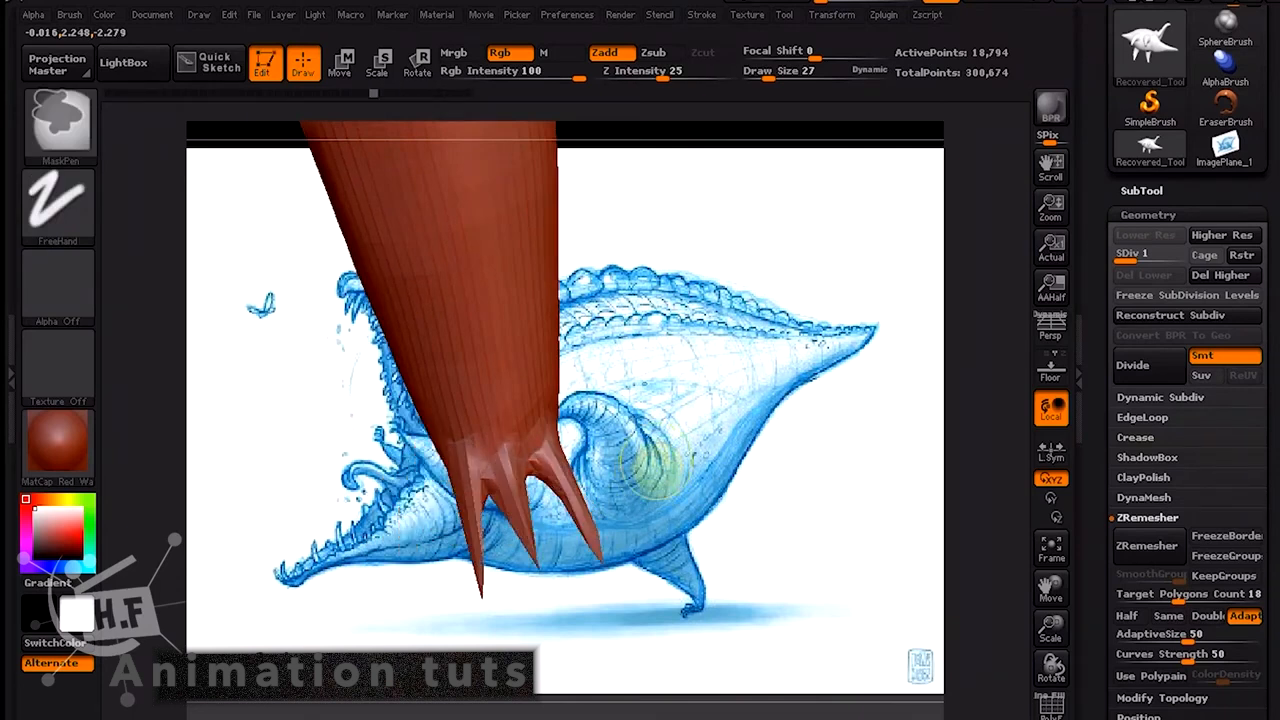
pyautogui.hotkey('ctrl', 'shift', 'z')
pyautogui.keyDown('ctrl'); pyautogui.keyDown('shift'); pyautogui.click(668, 460); pyautogui.keyUp('shift'); pyautogui.keyUp('ctrl')
# Set the Move brush's draw size to 106 and pull the front claws outward away from the foot.
pyautogui.moveTo(668, 500)
pyautogui.mouseDown()
pyautogui.moveTo(586, 400)
pyautogui.moveTo(570, 490)
pyautogui.moveTo(600, 417)
pyautogui.moveTo(577, 354)
pyautogui.moveTo(686, 349)
pyautogui.moveTo(680, 385)
pyautogui.moveTo(600, 490)
pyautogui.mouseUp()
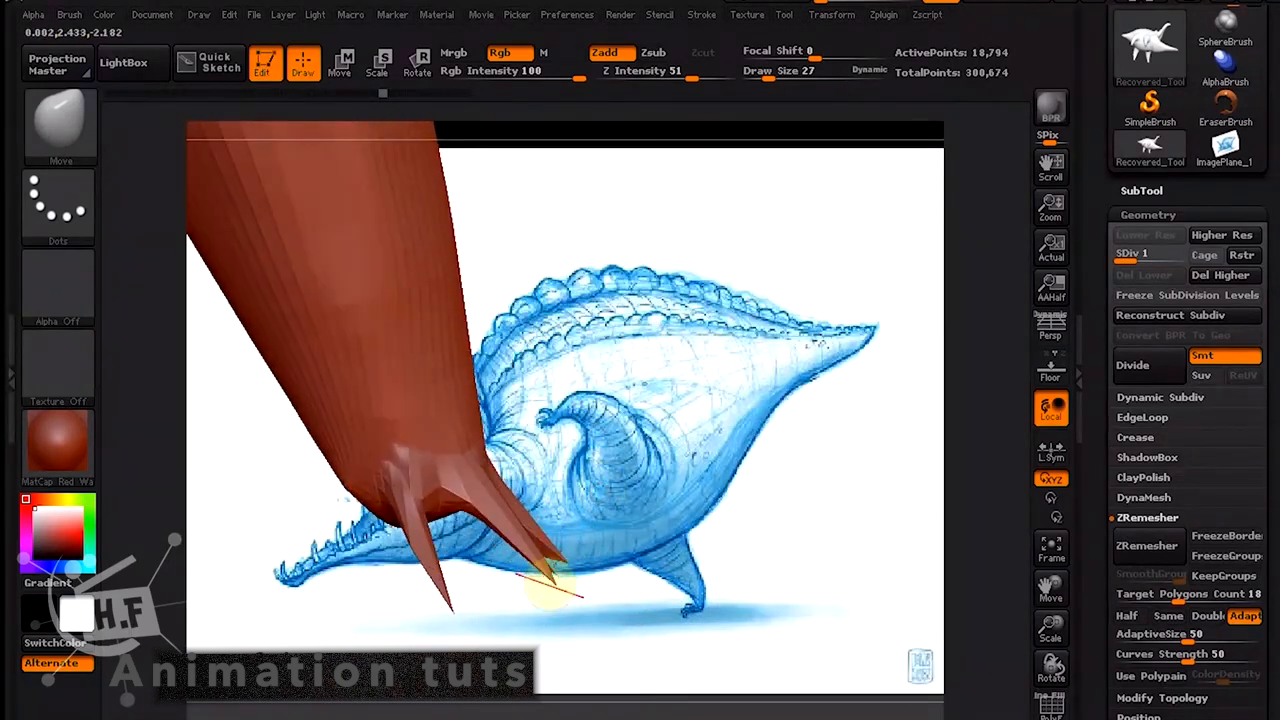
pyautogui.moveTo(758, 76)
pyautogui.mouseDown()
pyautogui.moveTo(807, 75)
pyautogui.moveTo(791, 76)
pyautogui.mouseUp()
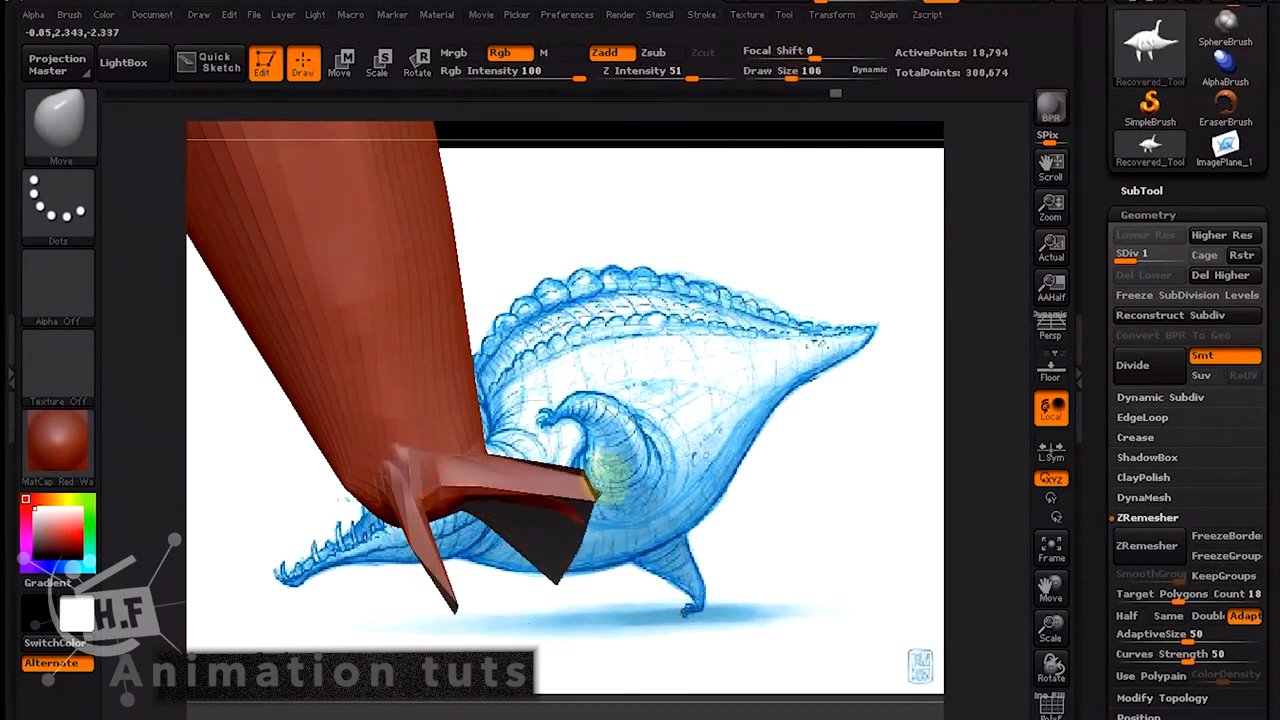
pyautogui.moveTo(590, 495)
pyautogui.mouseDown()
pyautogui.moveTo(614, 466)
pyautogui.moveTo(829, 443)
pyautogui.moveTo(765, 458)
pyautogui.moveTo(757, 508)
pyautogui.moveTo(560, 403)
pyautogui.moveTo(607, 402)
pyautogui.moveTo(623, 534)
pyautogui.moveTo(606, 494)
pyautogui.moveTo(577, 511)
pyautogui.moveTo(566, 486)
pyautogui.moveTo(977, 474)
pyautogui.moveTo(474, 494)
pyautogui.moveTo(430, 470)
pyautogui.moveTo(371, 380)
pyautogui.moveTo(543, 390)
pyautogui.moveTo(708, 462)
pyautogui.moveTo(772, 462)
pyautogui.mouseUp()
# Smooth the creature's belly between the legs at the lowest subdivision level with the Smooth brush.
pyautogui.moveTo(310, 462); pyautogui.dragTo(855, 478)
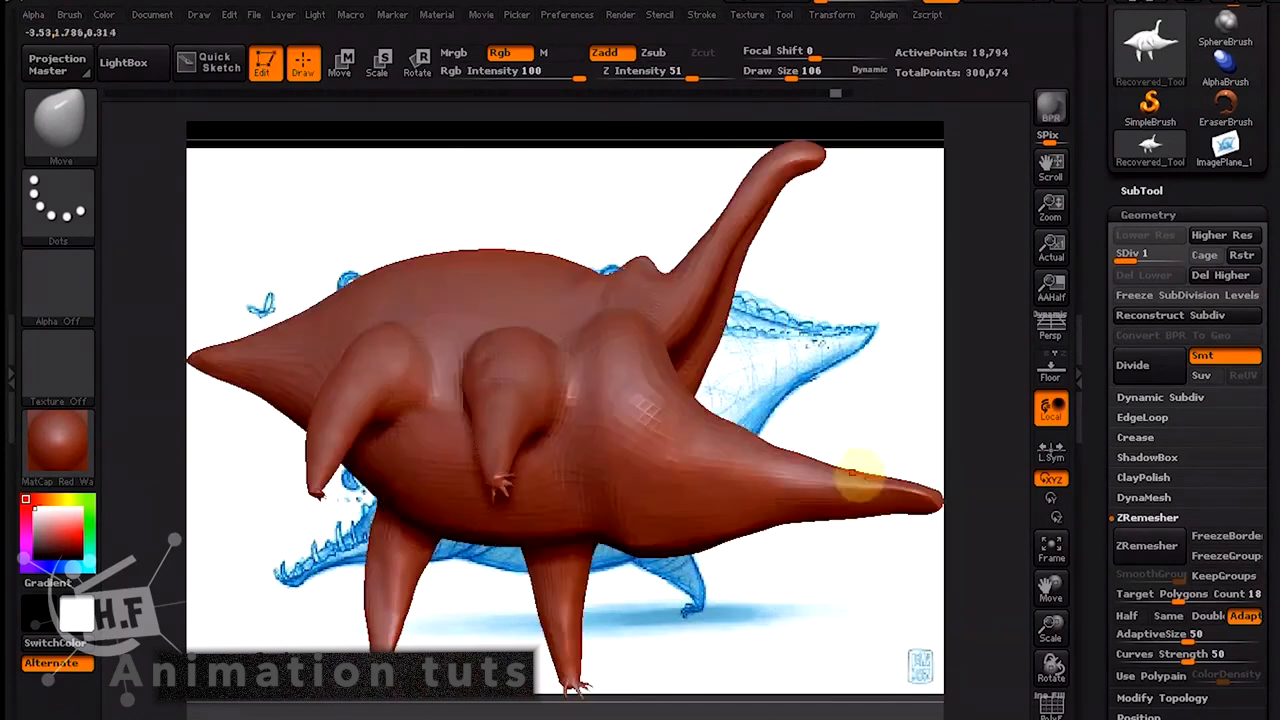
pyautogui.moveTo(850, 600)
pyautogui.mouseDown()
pyautogui.moveTo(737, 629)
pyautogui.moveTo(823, 514)
pyautogui.moveTo(809, 529)
pyautogui.moveTo(838, 522)
pyautogui.moveTo(820, 480)
pyautogui.moveTo(857, 523)
pyautogui.moveTo(834, 401)
pyautogui.moveTo(843, 429)
pyautogui.moveTo(843, 254)
pyautogui.mouseUp()
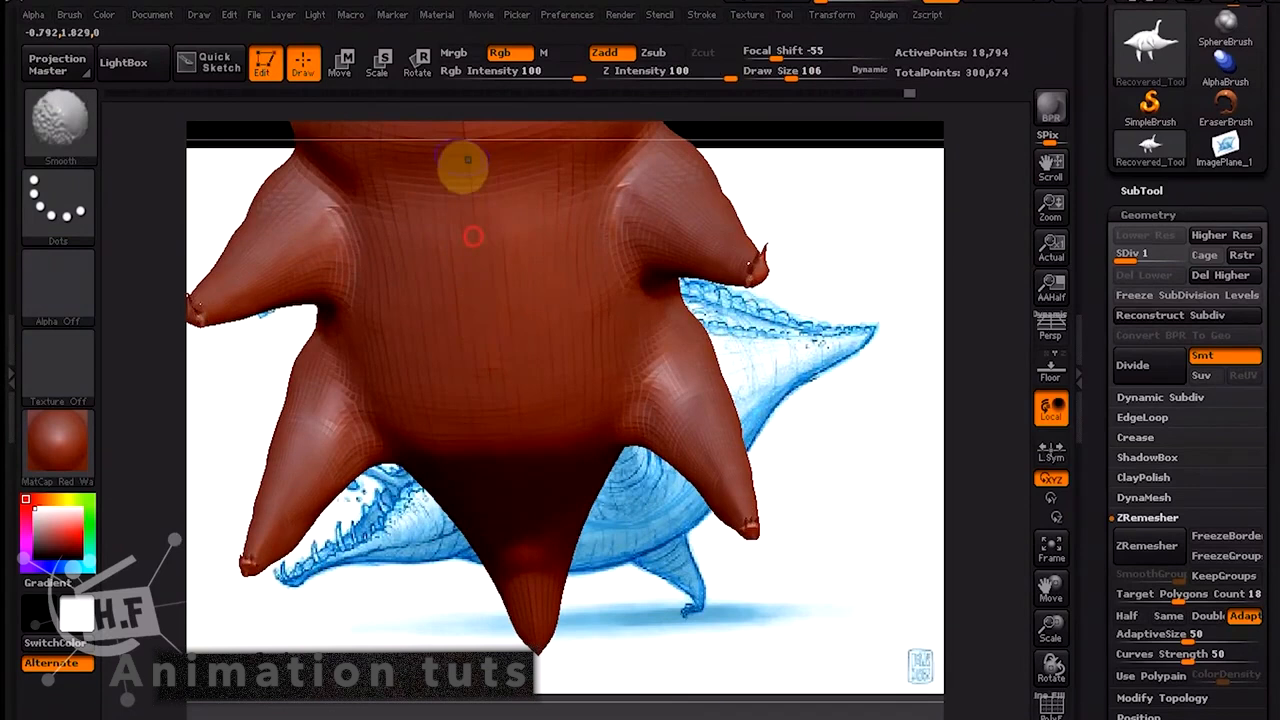
pyautogui.moveTo(467, 160)
pyautogui.mouseDown()
pyautogui.moveTo(849, 357)
pyautogui.moveTo(851, 409)
pyautogui.moveTo(884, 450)
pyautogui.moveTo(649, 434)
pyautogui.moveTo(800, 206)
pyautogui.moveTo(809, 266)
pyautogui.moveTo(790, 428)
pyautogui.moveTo(957, 380)
pyautogui.moveTo(751, 400)
pyautogui.moveTo(843, 366)
pyautogui.moveTo(834, 441)
pyautogui.mouseUp()
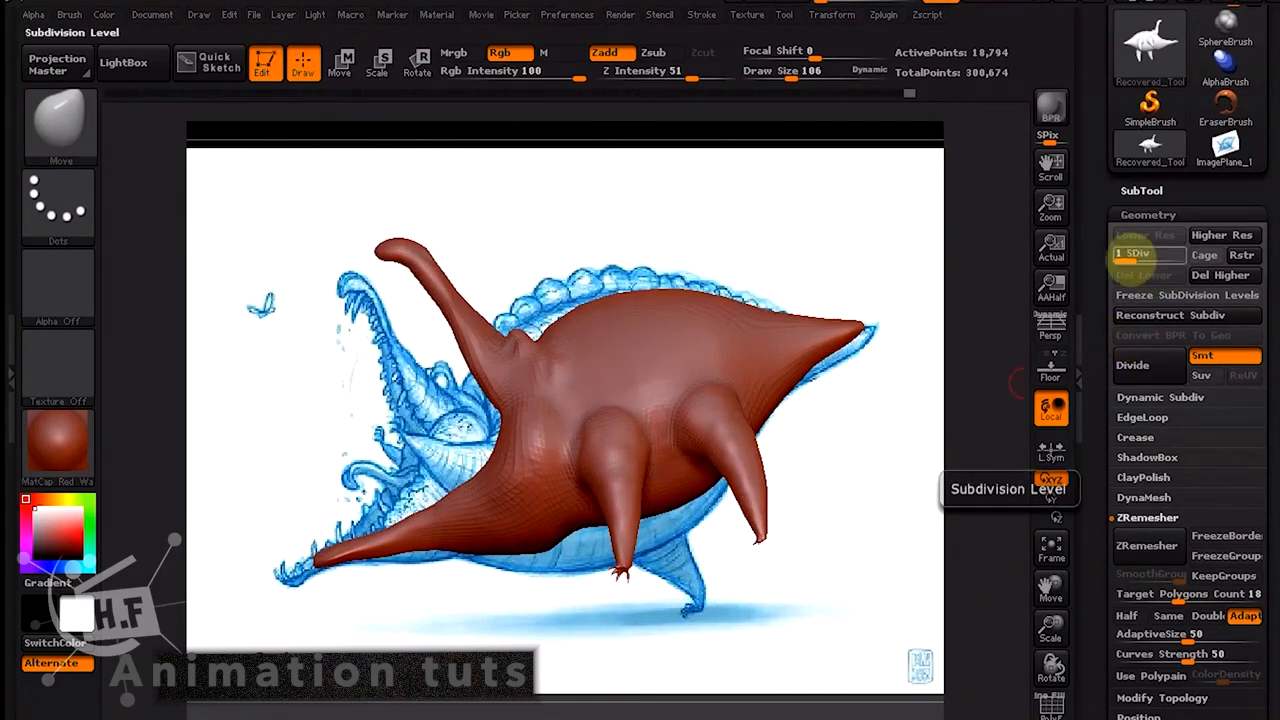
# Raise the model to subdivision level 3 and smooth the body surface beside the leg.
pyautogui.moveTo(1120, 253); pyautogui.dragTo(1180, 253)
pyautogui.moveTo(844, 453); pyautogui.dragTo(701, 569)
pyautogui.keyDown('shift'); pyautogui.moveTo(667, 353); pyautogui.dragTo(546, 362); pyautogui.keyUp('shift')
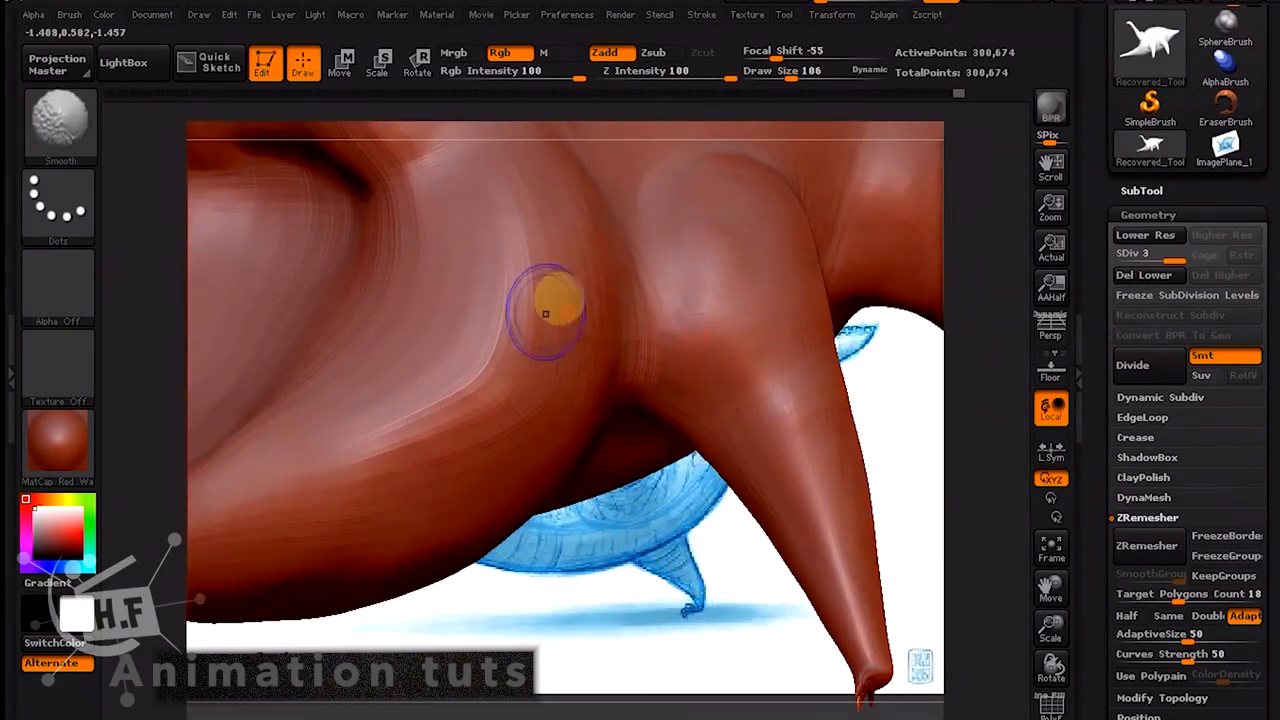
pyautogui.keyDown('shift'); pyautogui.moveTo(557, 297); pyautogui.dragTo(403, 451); pyautogui.keyUp('shift')
pyautogui.keyDown('alt'); pyautogui.moveTo(690, 556); pyautogui.dragTo(611, 477); pyautogui.keyUp('alt')
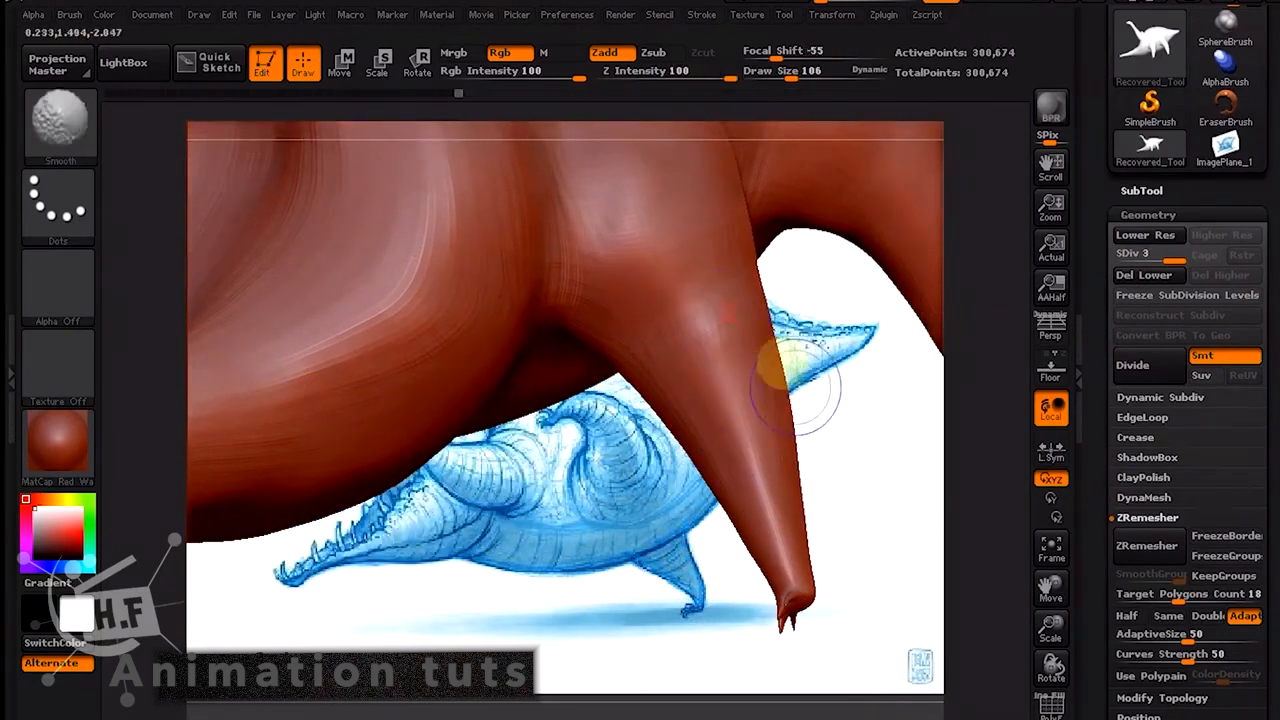
pyautogui.keyDown('shift'); pyautogui.moveTo(795, 388); pyautogui.dragTo(838, 448); pyautogui.keyUp('shift')
# Set the Move brush's draw size to 55 and reshape the foot's claws so they spread apart around the foot.
pyautogui.moveTo(842, 458)
pyautogui.mouseDown()
pyautogui.moveTo(883, 457)
pyautogui.moveTo(866, 389)
pyautogui.moveTo(906, 394)
pyautogui.moveTo(844, 481)
pyautogui.moveTo(828, 318)
pyautogui.mouseUp()
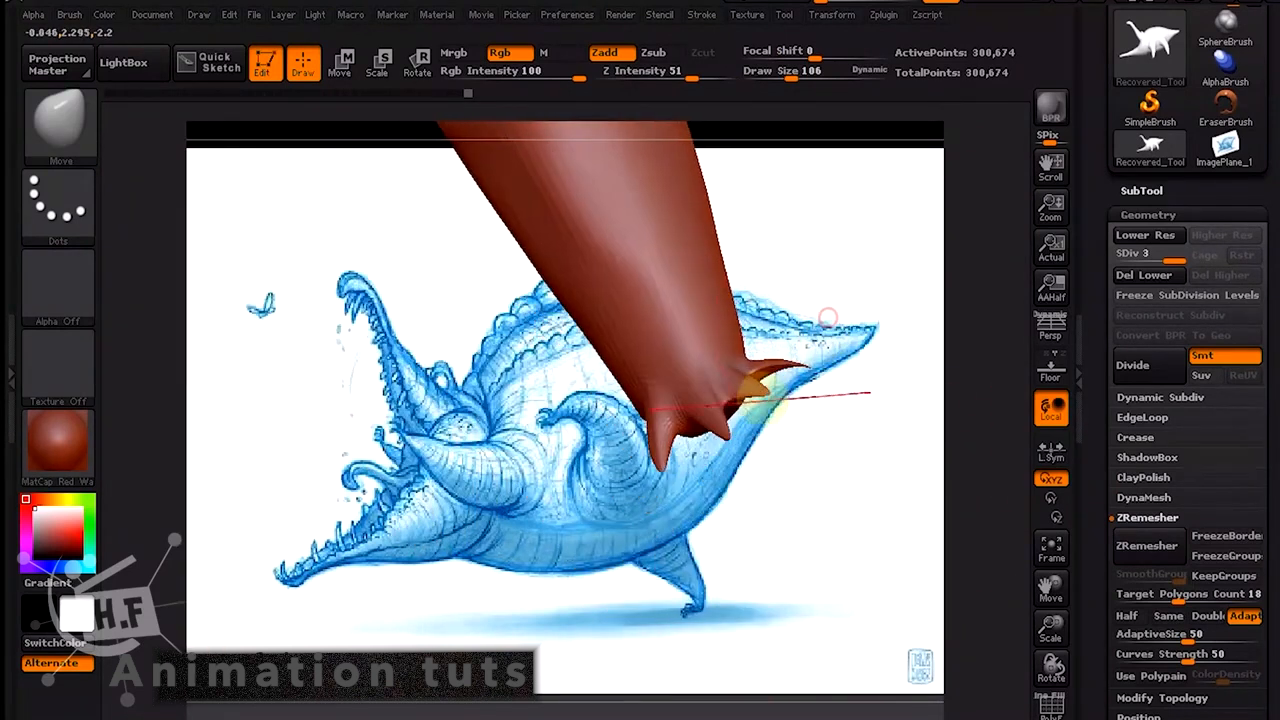
pyautogui.moveTo(790, 76); pyautogui.dragTo(779, 76)
pyautogui.moveTo(775, 345)
pyautogui.mouseDown()
pyautogui.moveTo(762, 414)
pyautogui.moveTo(786, 420)
pyautogui.moveTo(798, 445)
pyautogui.mouseUp()
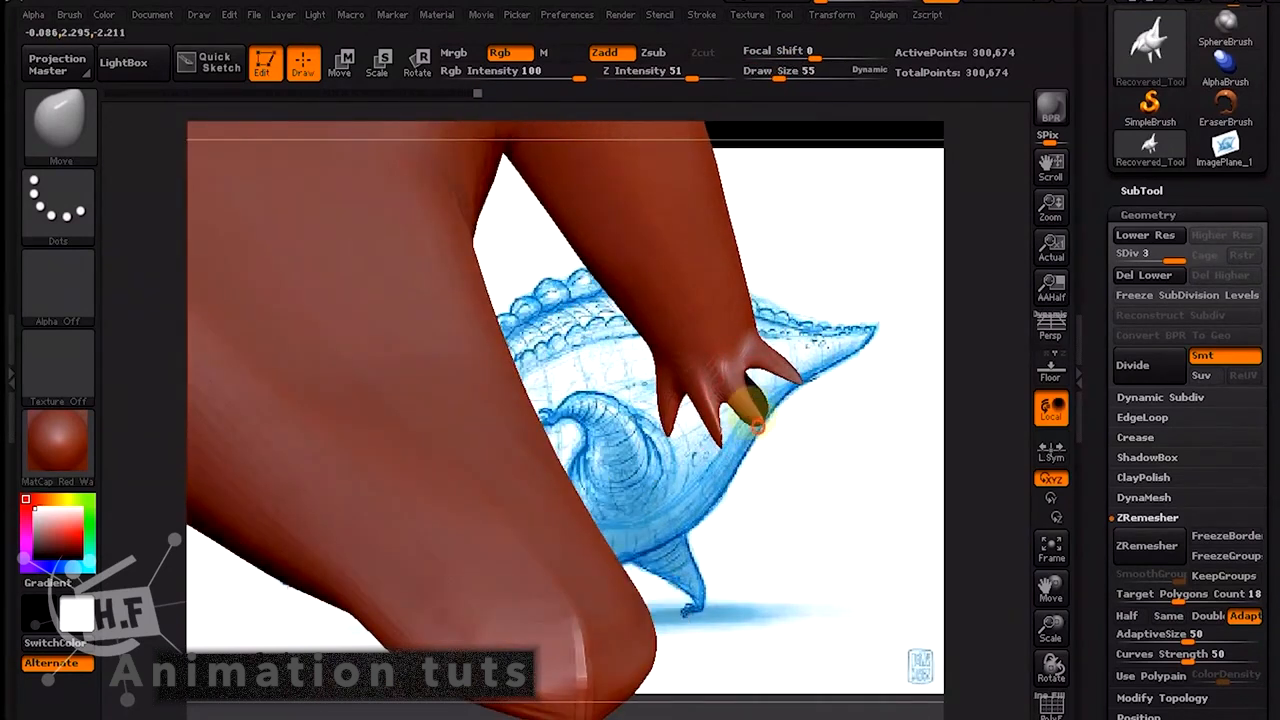
pyautogui.moveTo(752, 392)
pyautogui.mouseDown()
pyautogui.moveTo(749, 357)
pyautogui.moveTo(728, 340)
pyautogui.mouseUp()
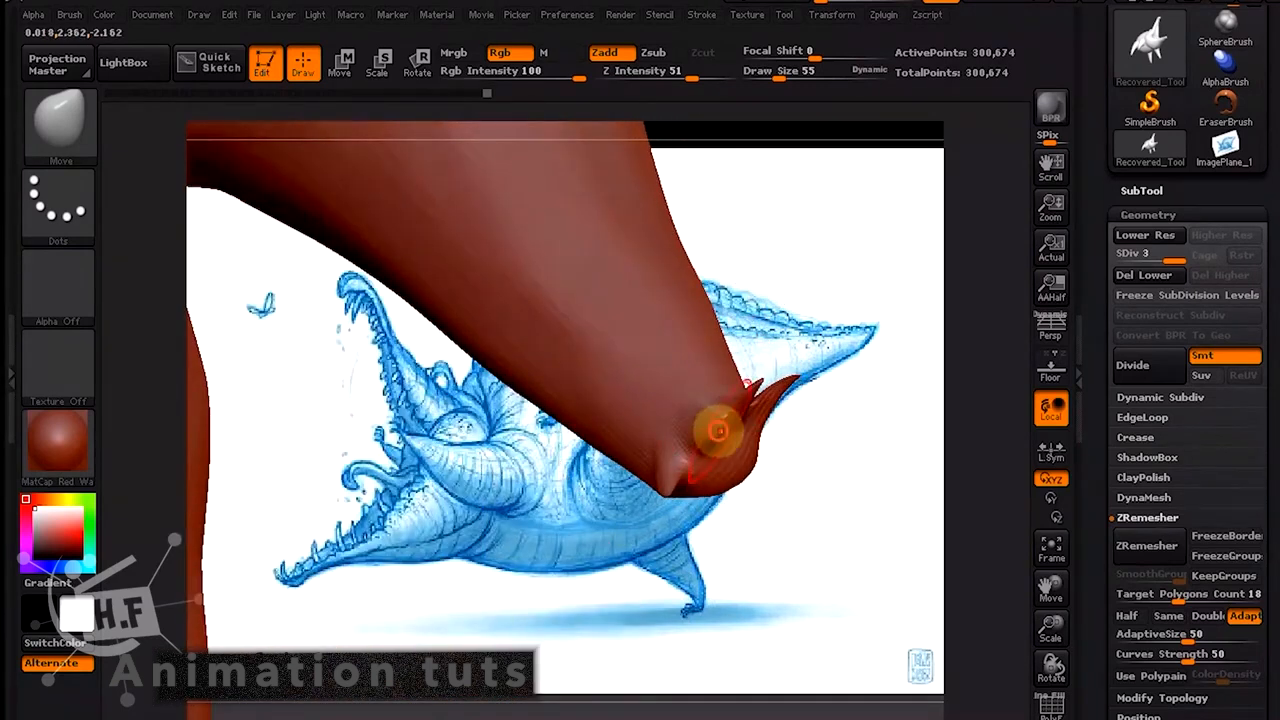
pyautogui.moveTo(676, 395)
pyautogui.mouseDown()
pyautogui.moveTo(749, 529)
pyautogui.moveTo(720, 466)
pyautogui.moveTo(657, 443)
pyautogui.moveTo(637, 352)
pyautogui.moveTo(777, 294)
pyautogui.moveTo(766, 480)
pyautogui.moveTo(726, 451)
pyautogui.moveTo(655, 517)
pyautogui.mouseUp()
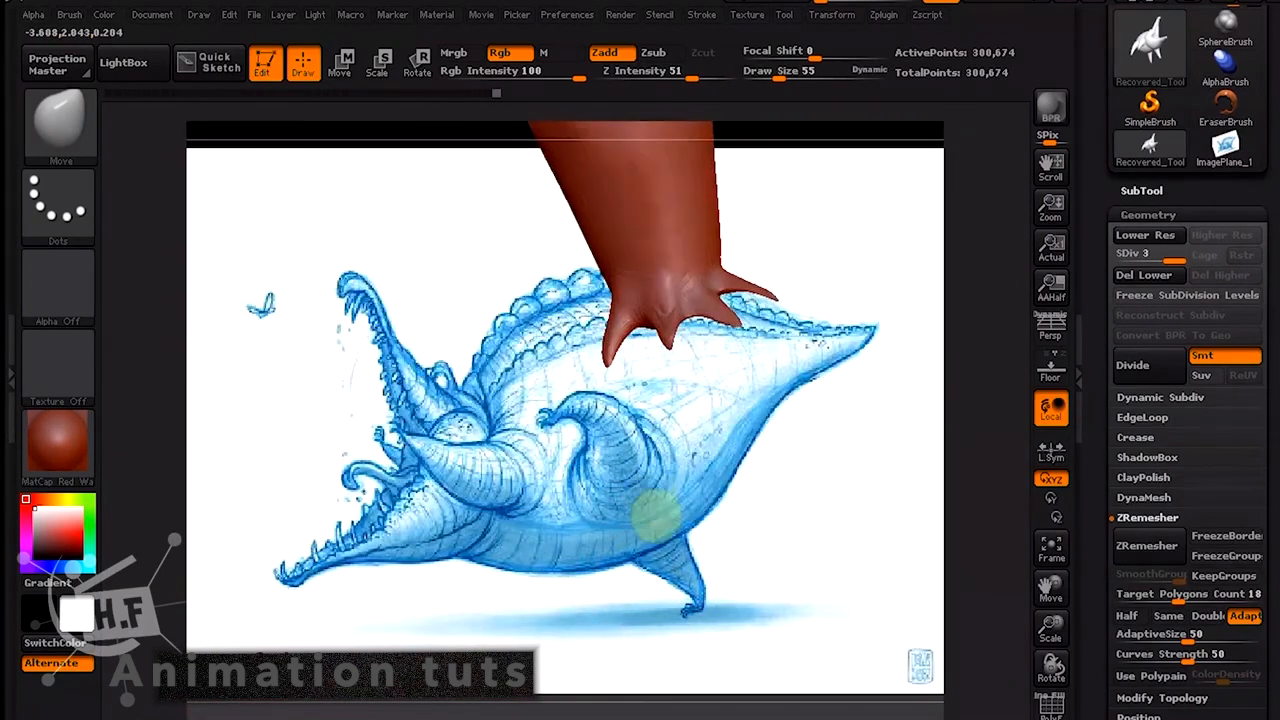
pyautogui.moveTo(681, 383)
pyautogui.mouseDown()
pyautogui.moveTo(771, 443)
pyautogui.moveTo(778, 430)
pyautogui.mouseUp()
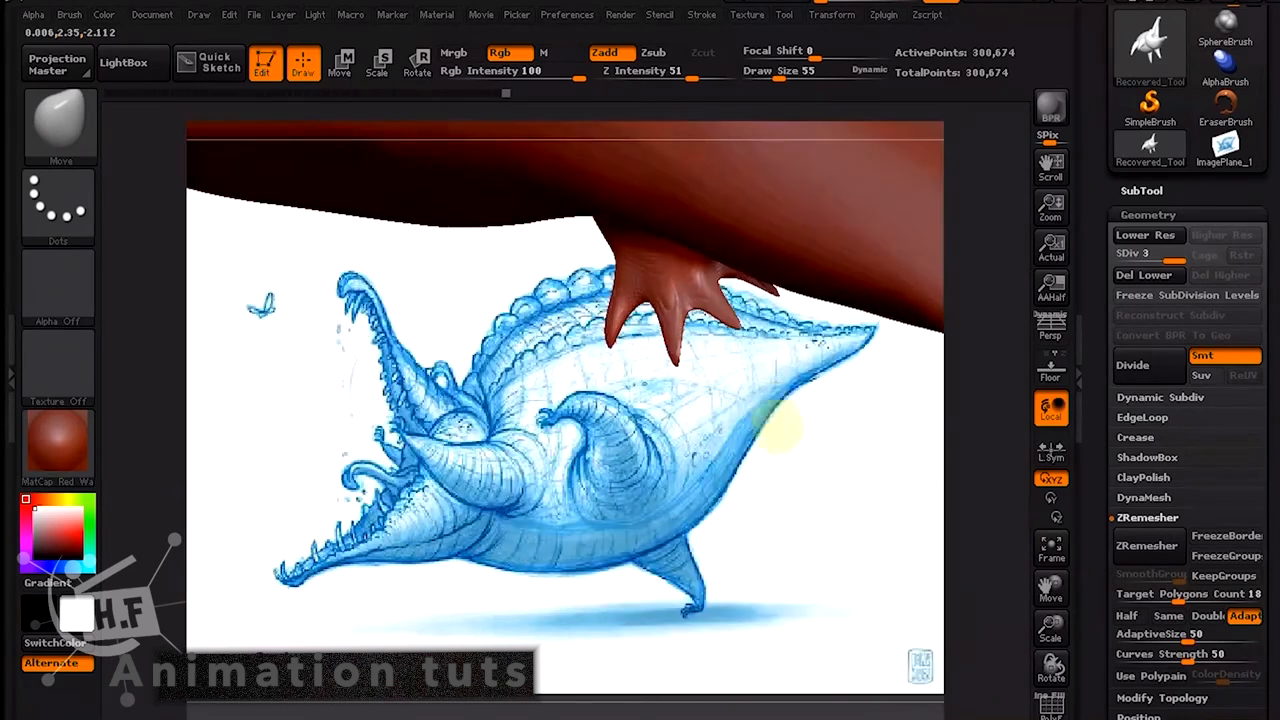
pyautogui.moveTo(742, 338)
pyautogui.mouseDown()
pyautogui.moveTo(774, 443)
pyautogui.moveTo(776, 292)
pyautogui.mouseUp()
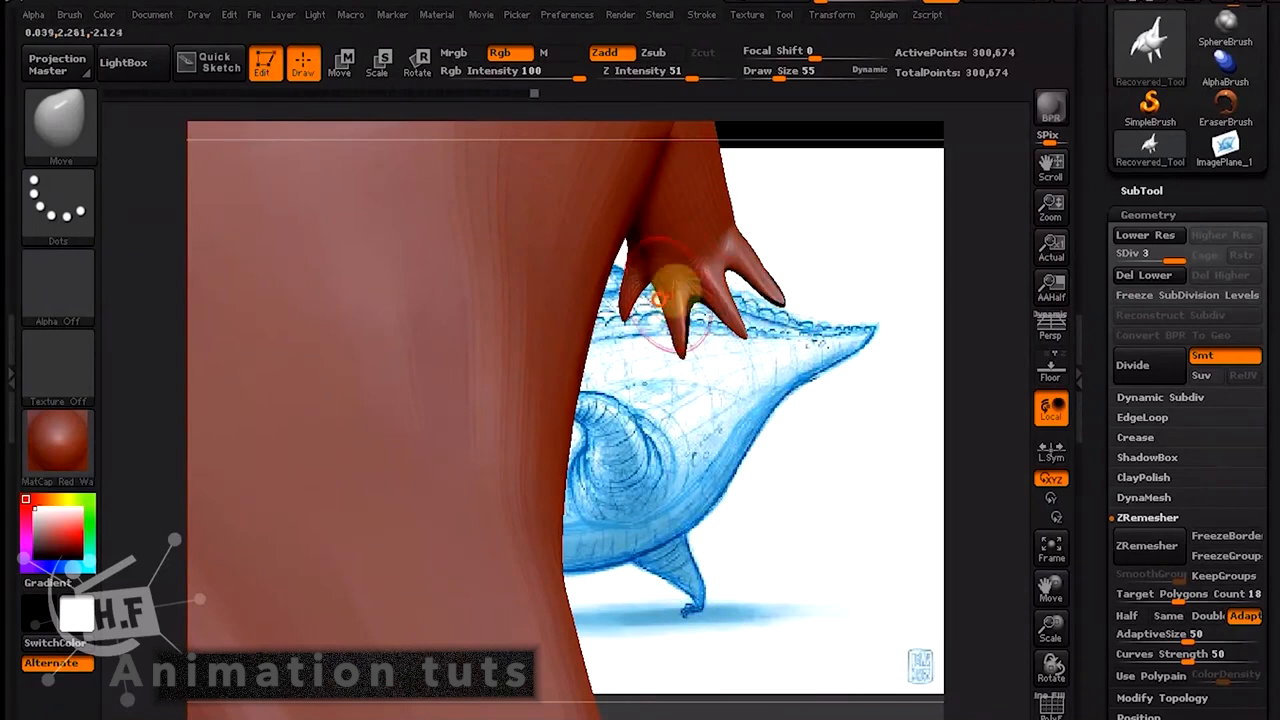
pyautogui.moveTo(768, 262)
pyautogui.mouseDown()
pyautogui.moveTo(758, 248)
pyautogui.moveTo(790, 236)
pyautogui.mouseUp()
pyautogui.moveTo(786, 360); pyautogui.dragTo(760, 397)
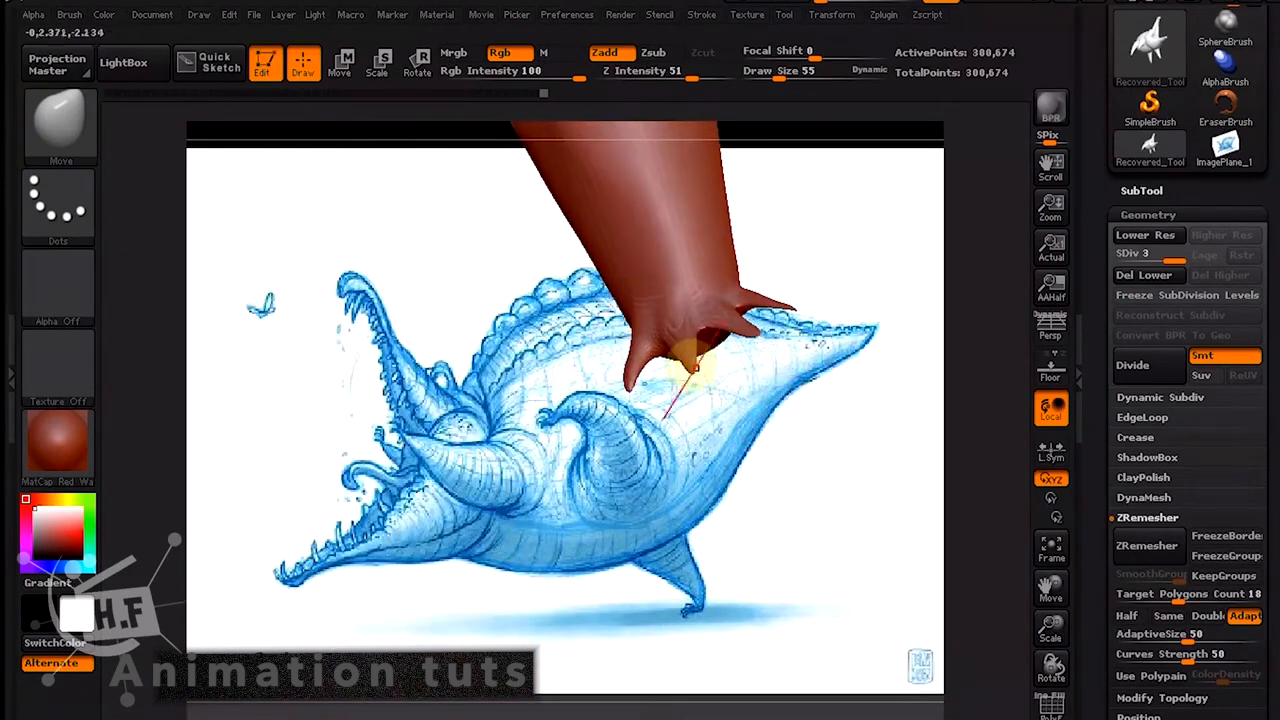
pyautogui.moveTo(685, 350)
pyautogui.mouseDown()
pyautogui.moveTo(789, 409)
pyautogui.moveTo(206, 477)
pyautogui.moveTo(826, 250)
pyautogui.moveTo(355, 305)
pyautogui.mouseUp()
# Choose the Clay brush, lower the model to subdivision level 1, and build up and smooth the surface of the leg.
pyautogui.keyDown('shift'); pyautogui.moveTo(380, 263); pyautogui.dragTo(381, 314); pyautogui.keyUp('shift')
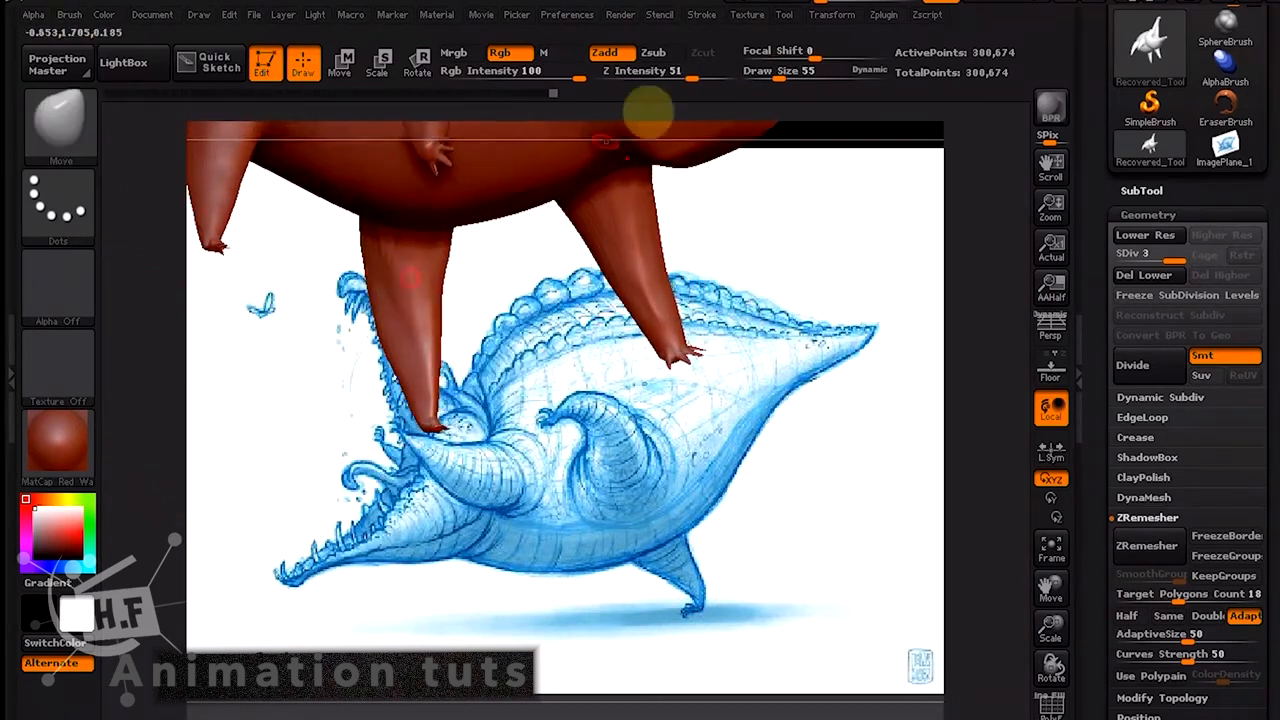
pyautogui.moveTo(546, 338)
pyautogui.mouseDown()
pyautogui.moveTo(591, 323)
pyautogui.moveTo(547, 315)
pyautogui.mouseUp()
pyautogui.click(68, 125)
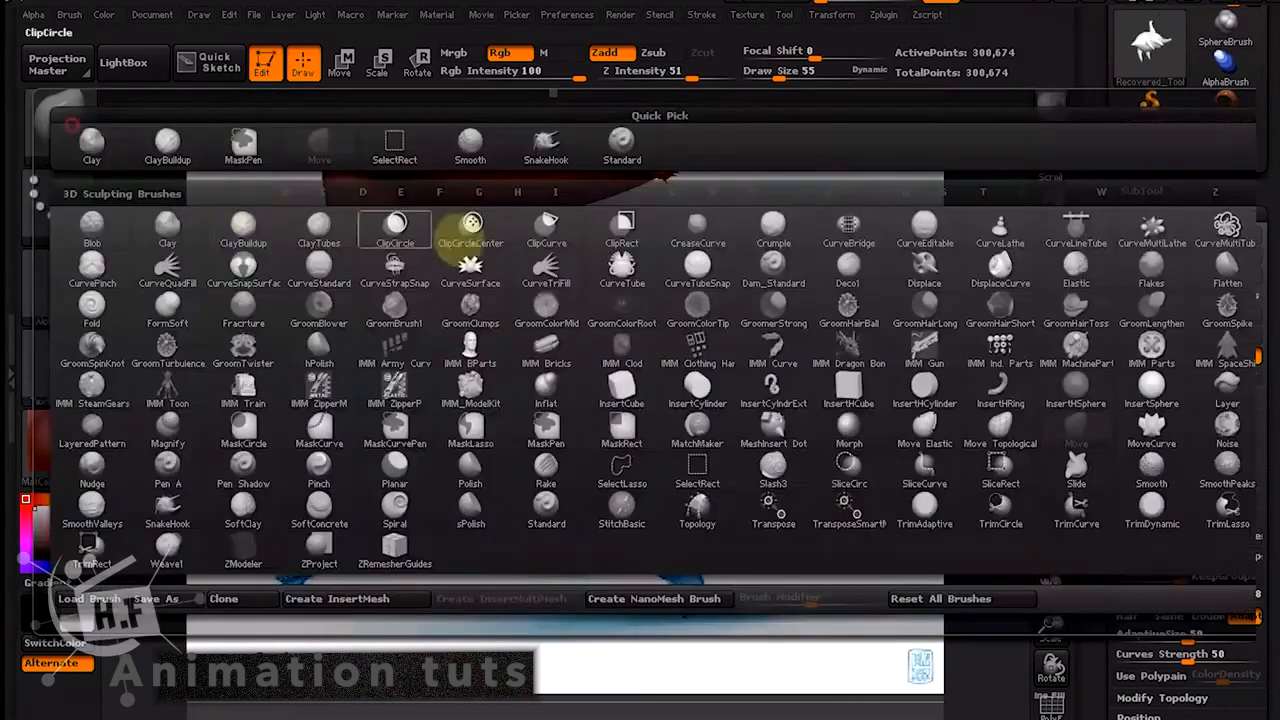
pyautogui.click(167, 228)
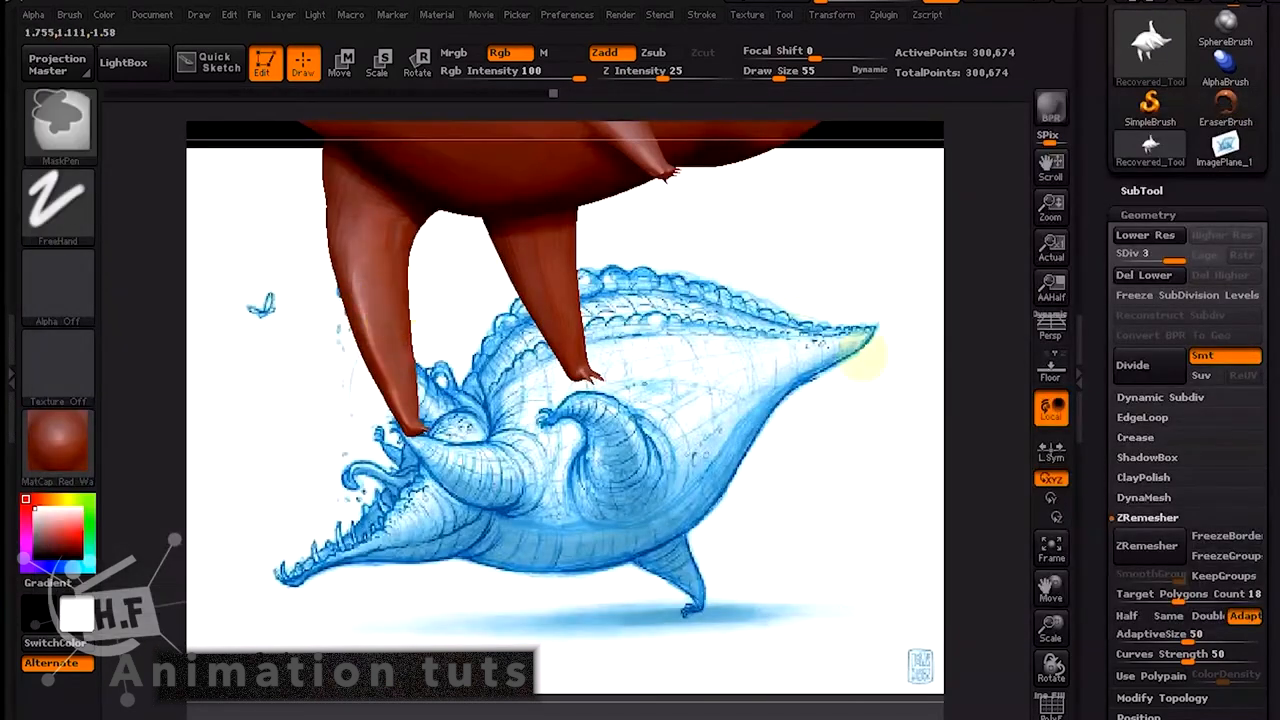
pyautogui.click(1118, 256)
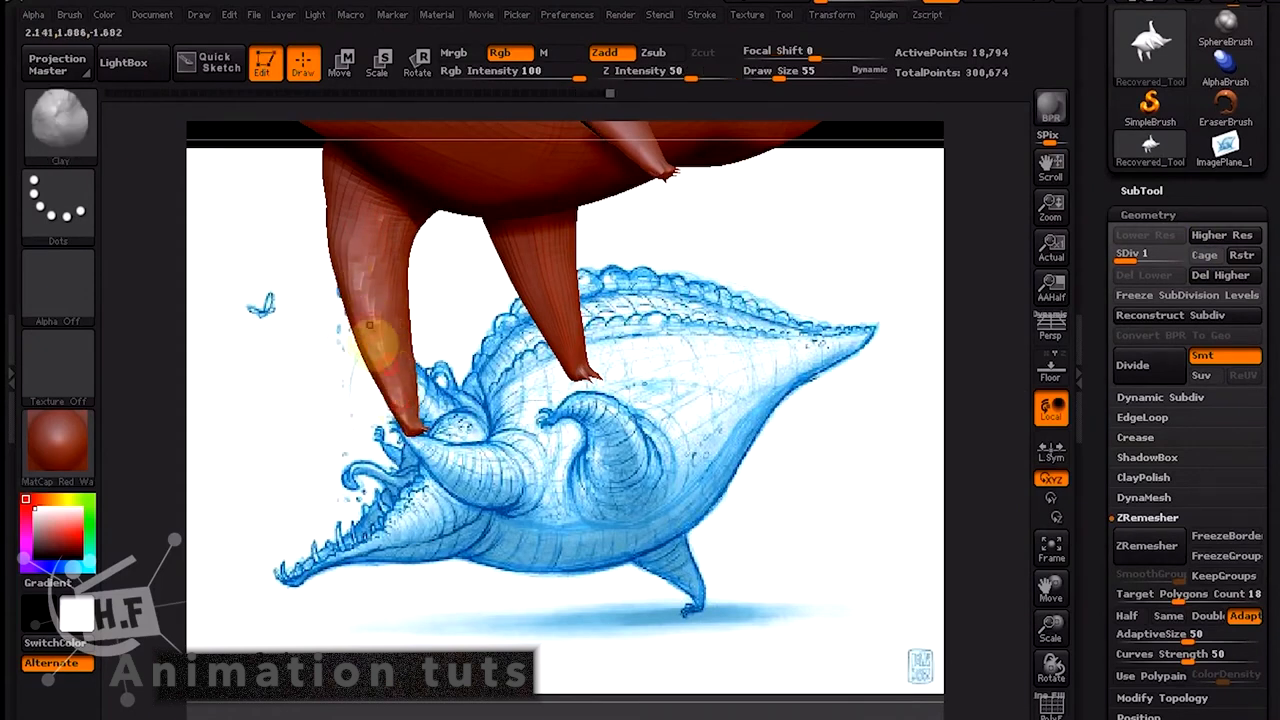
pyautogui.moveTo(443, 294); pyautogui.dragTo(486, 294)
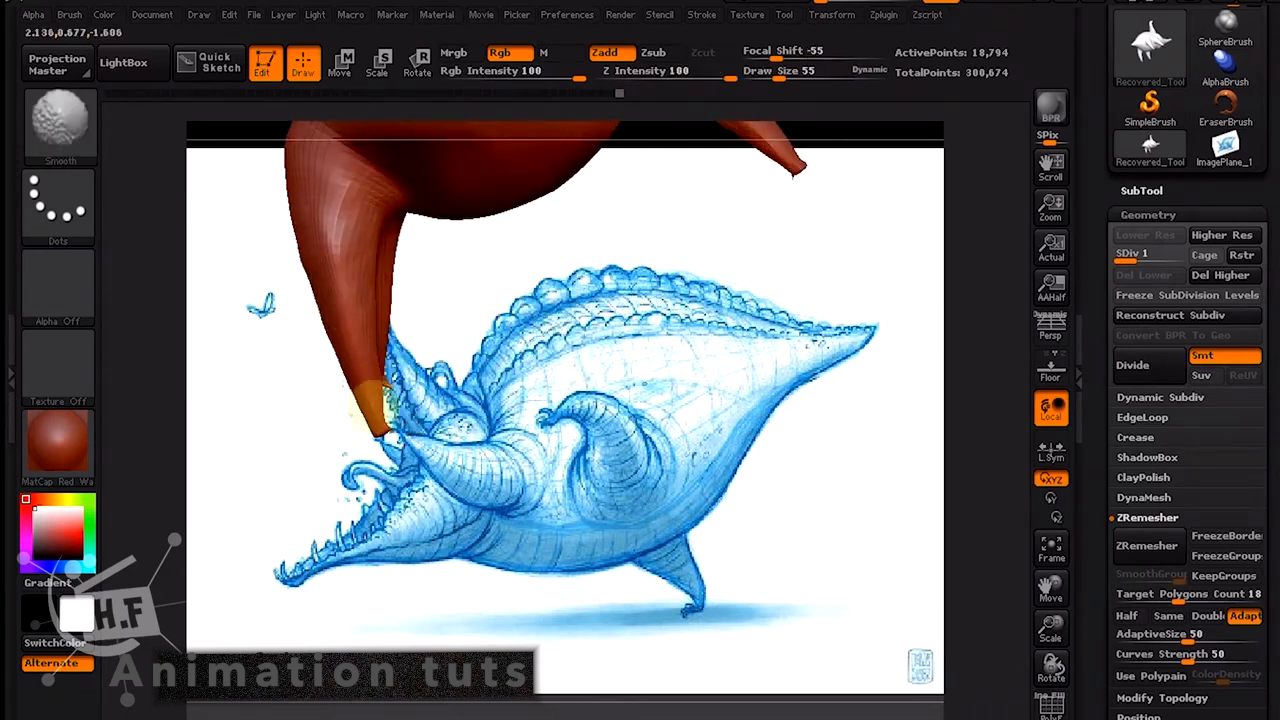
pyautogui.moveTo(466, 394); pyautogui.dragTo(372, 418)
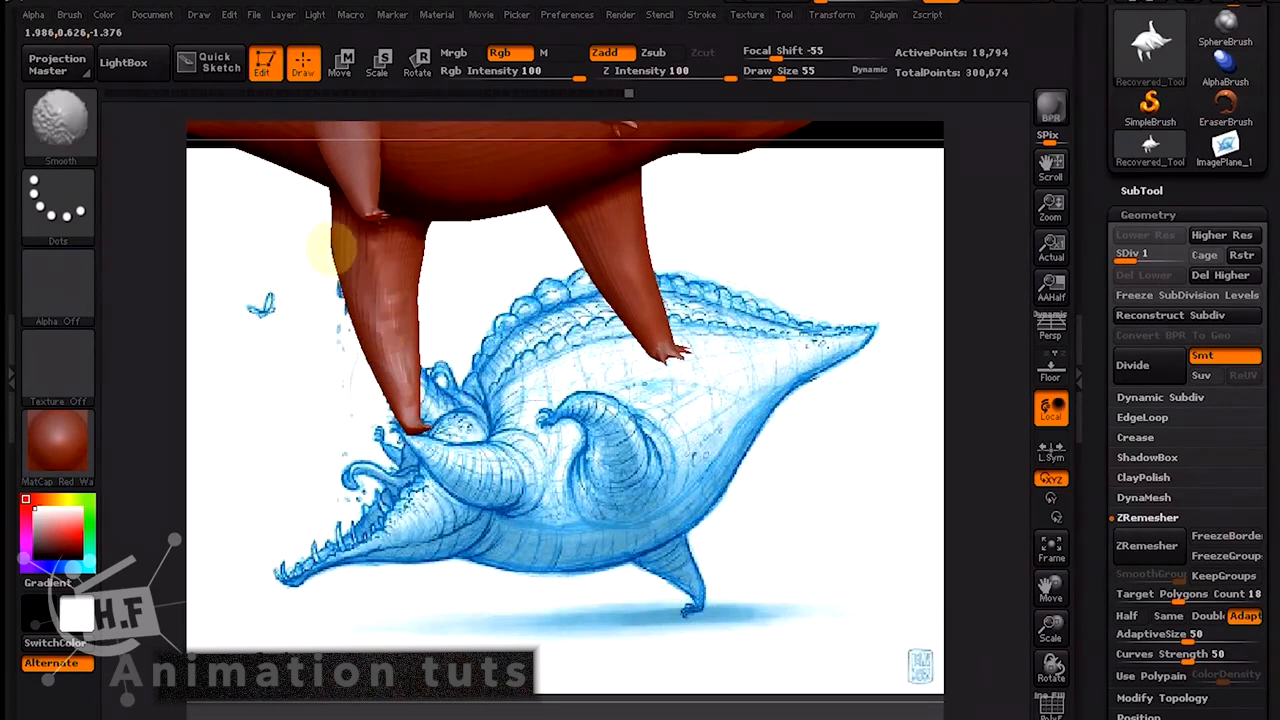
pyautogui.moveTo(338, 248)
pyautogui.mouseDown()
pyautogui.moveTo(523, 277)
pyautogui.moveTo(350, 238)
pyautogui.mouseUp()
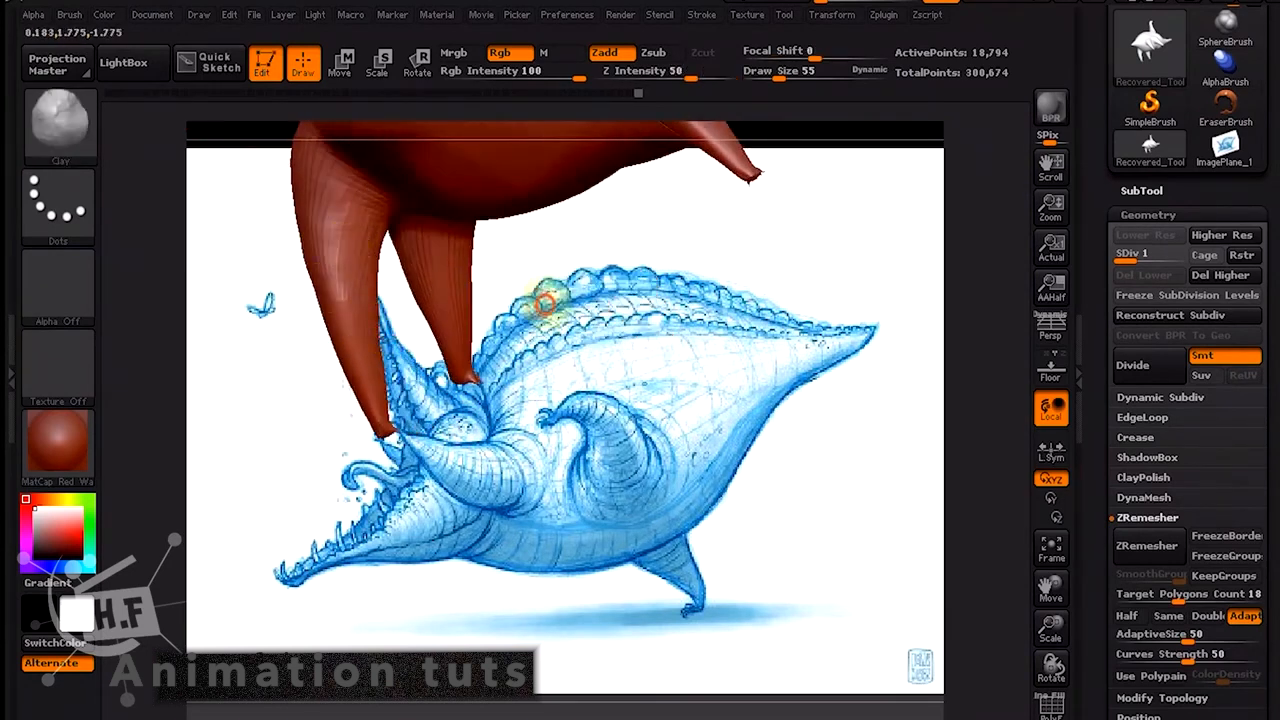
# Set the Clay brush's draw size to 97 and sculpt skin bands across the side legs and arched folds above them.
pyautogui.moveTo(557, 294)
pyautogui.mouseDown()
pyautogui.moveTo(666, 234)
pyautogui.moveTo(765, 135)
pyautogui.moveTo(543, 263)
pyautogui.moveTo(343, 198)
pyautogui.moveTo(504, 100)
pyautogui.moveTo(308, 210)
pyautogui.mouseUp()
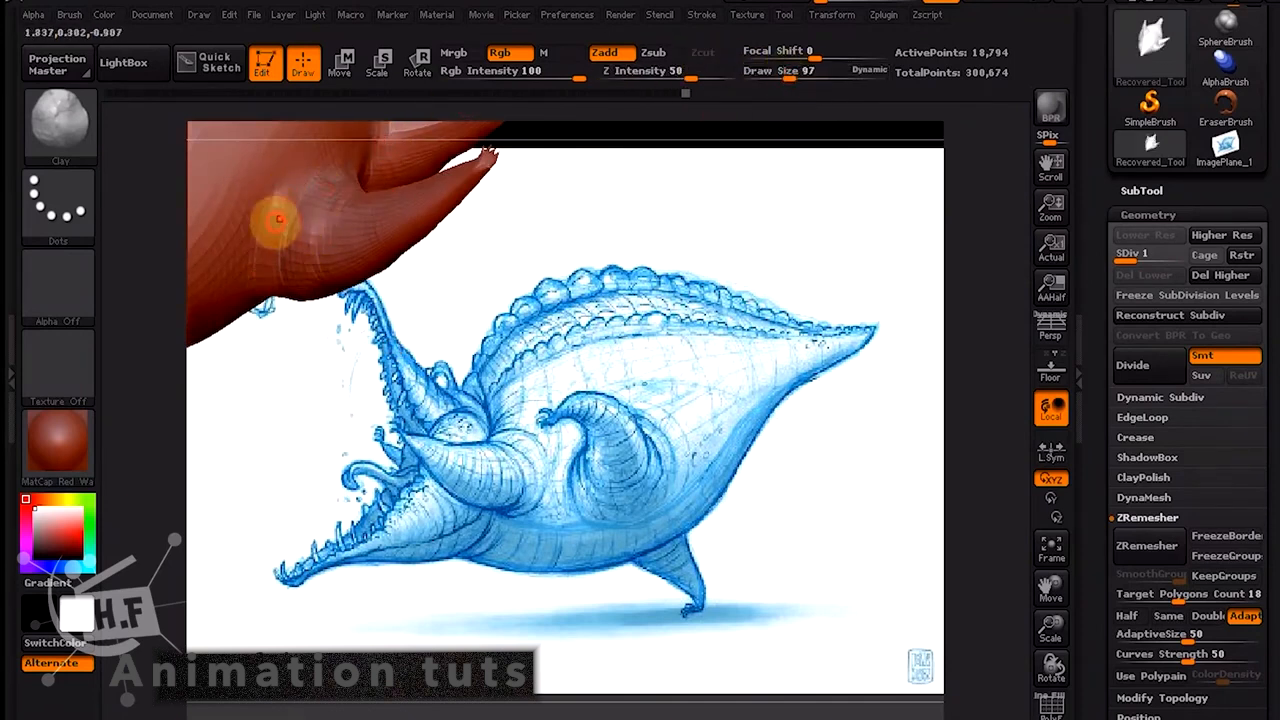
pyautogui.moveTo(260, 255); pyautogui.dragTo(622, 245)
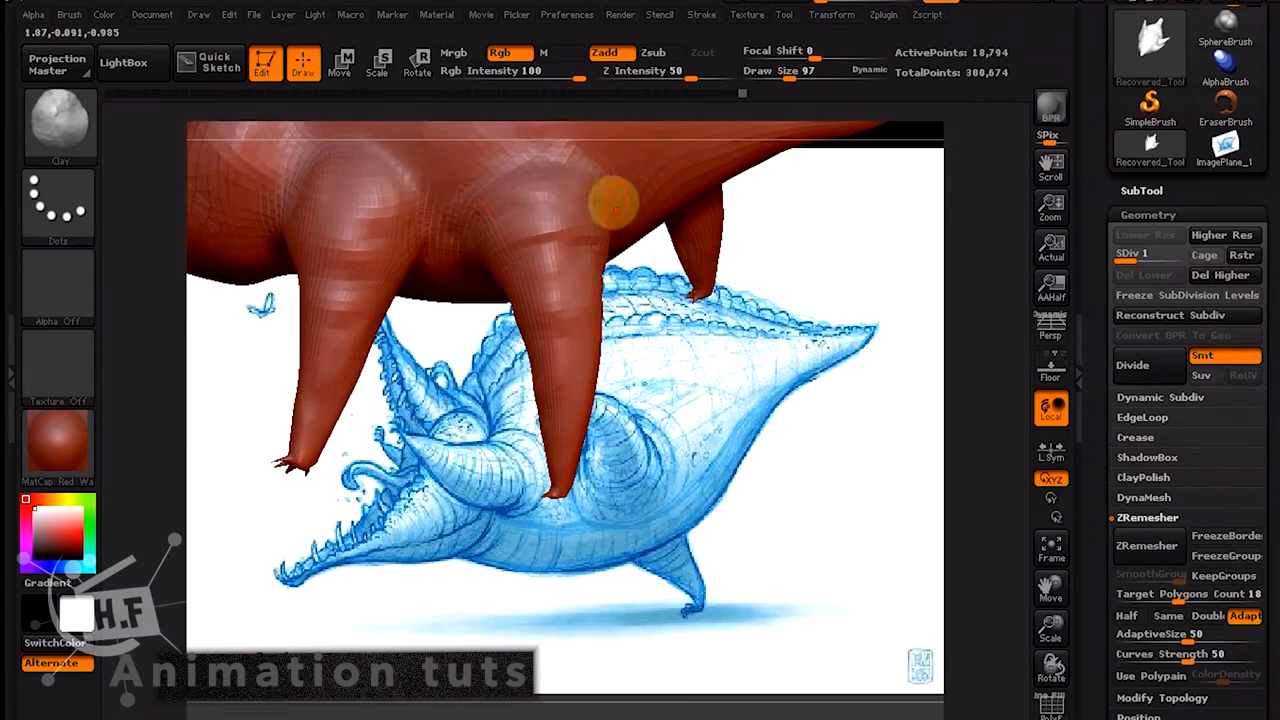
pyautogui.moveTo(540, 196); pyautogui.dragTo(646, 286)
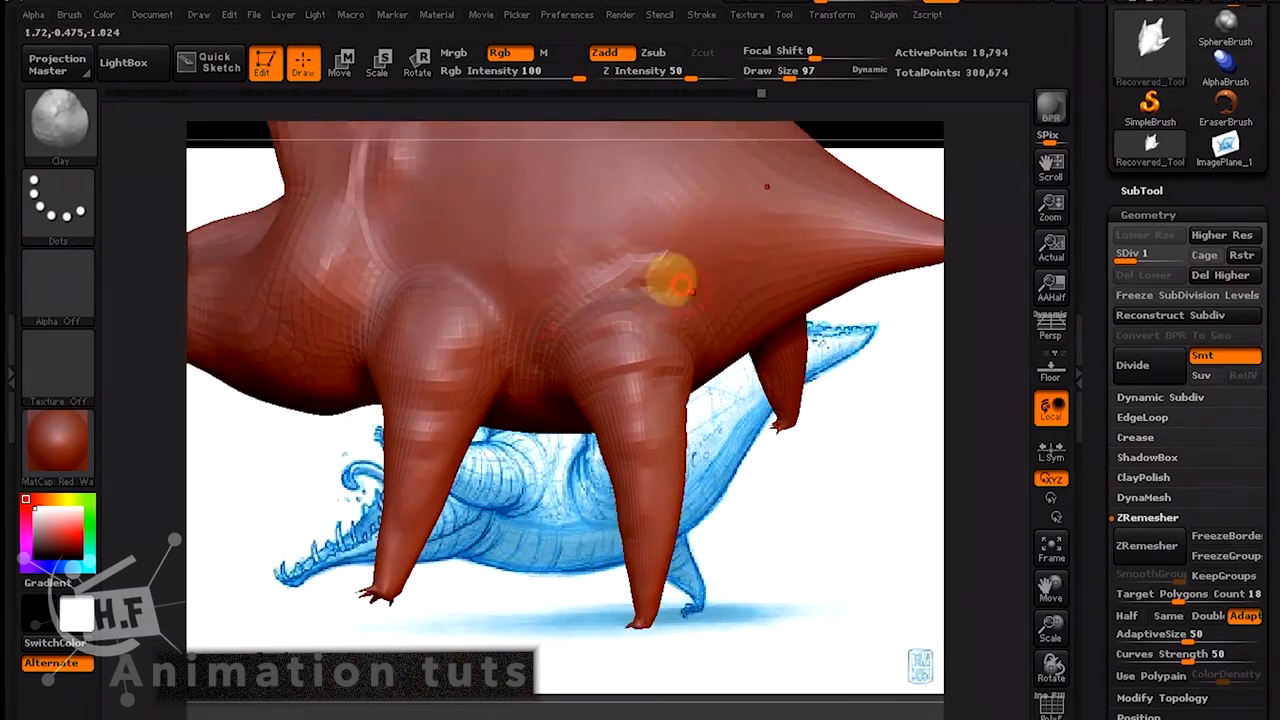
pyautogui.moveTo(610, 270); pyautogui.dragTo(520, 352)
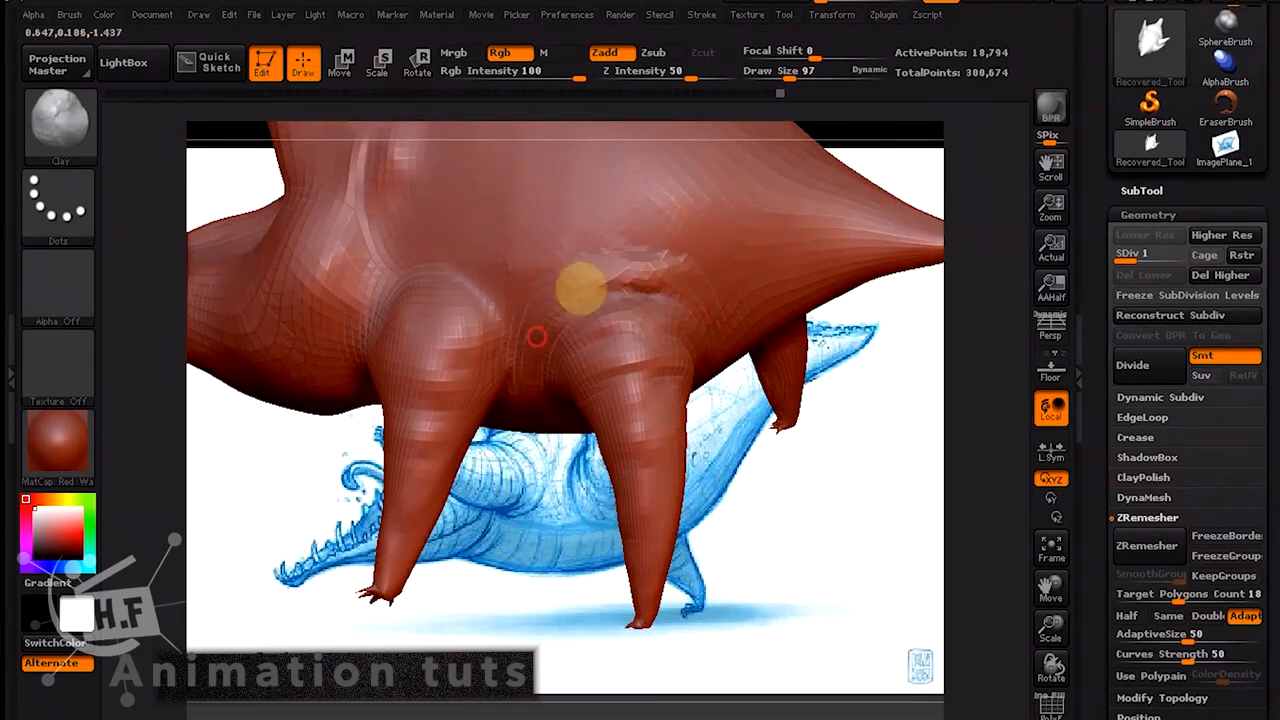
pyautogui.moveTo(712, 319)
pyautogui.mouseDown()
pyautogui.moveTo(686, 292)
pyautogui.moveTo(555, 324)
pyautogui.moveTo(377, 314)
pyautogui.moveTo(437, 264)
pyautogui.moveTo(501, 314)
pyautogui.moveTo(378, 280)
pyautogui.moveTo(492, 292)
pyautogui.moveTo(392, 278)
pyautogui.moveTo(479, 272)
pyautogui.moveTo(385, 286)
pyautogui.moveTo(502, 303)
pyautogui.moveTo(463, 277)
pyautogui.moveTo(409, 300)
pyautogui.moveTo(490, 320)
pyautogui.moveTo(413, 306)
pyautogui.mouseUp()
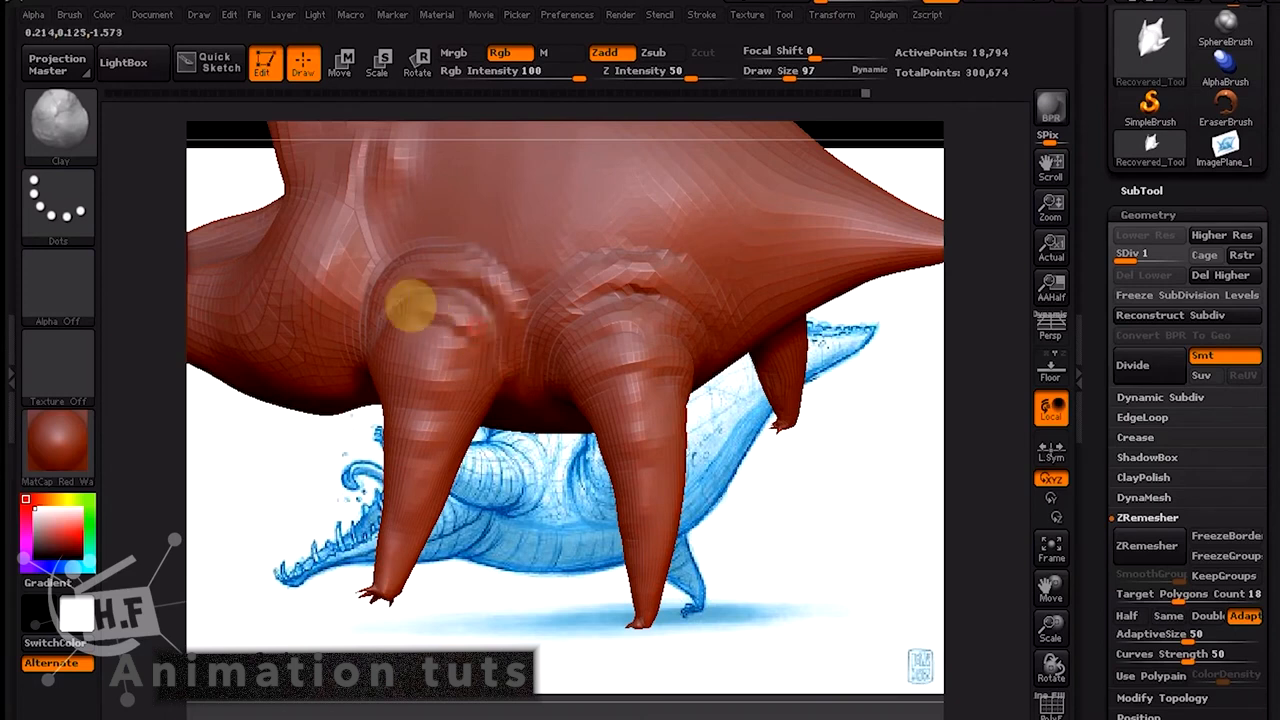
# Build up thick skin folds around the bases of both side legs with the Clay brush, working from several angles.
pyautogui.moveTo(504, 490); pyautogui.dragTo(606, 528)
pyautogui.moveTo(408, 317)
pyautogui.mouseDown()
pyautogui.moveTo(375, 348)
pyautogui.moveTo(380, 280)
pyautogui.moveTo(349, 366)
pyautogui.moveTo(470, 263)
pyautogui.moveTo(478, 303)
pyautogui.mouseUp()
pyautogui.moveTo(510, 487); pyautogui.dragTo(450, 480)
pyautogui.moveTo(450, 342)
pyautogui.mouseDown()
pyautogui.moveTo(474, 337)
pyautogui.moveTo(471, 320)
pyautogui.moveTo(486, 391)
pyautogui.moveTo(443, 314)
pyautogui.moveTo(423, 309)
pyautogui.moveTo(468, 330)
pyautogui.moveTo(420, 354)
pyautogui.moveTo(451, 391)
pyautogui.moveTo(394, 363)
pyautogui.moveTo(397, 395)
pyautogui.moveTo(381, 384)
pyautogui.moveTo(470, 455)
pyautogui.mouseUp()
pyautogui.moveTo(486, 508); pyautogui.dragTo(483, 416)
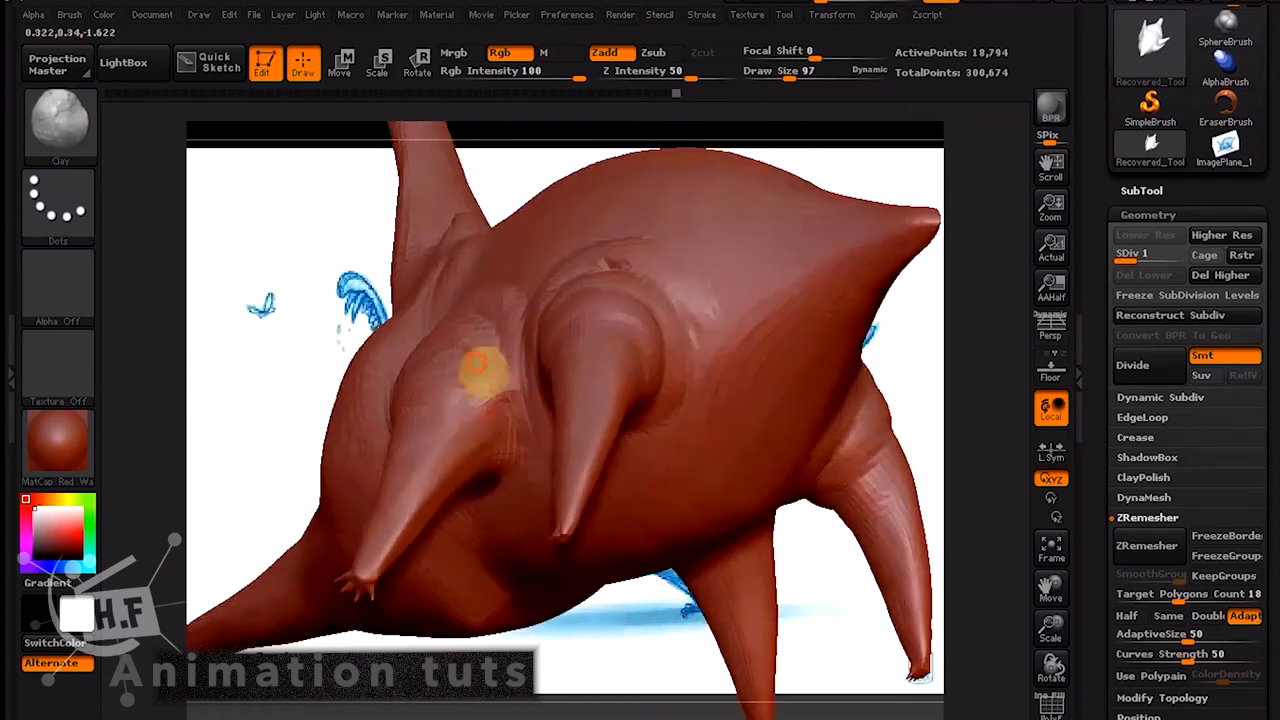
pyautogui.moveTo(483, 372); pyautogui.dragTo(500, 420)
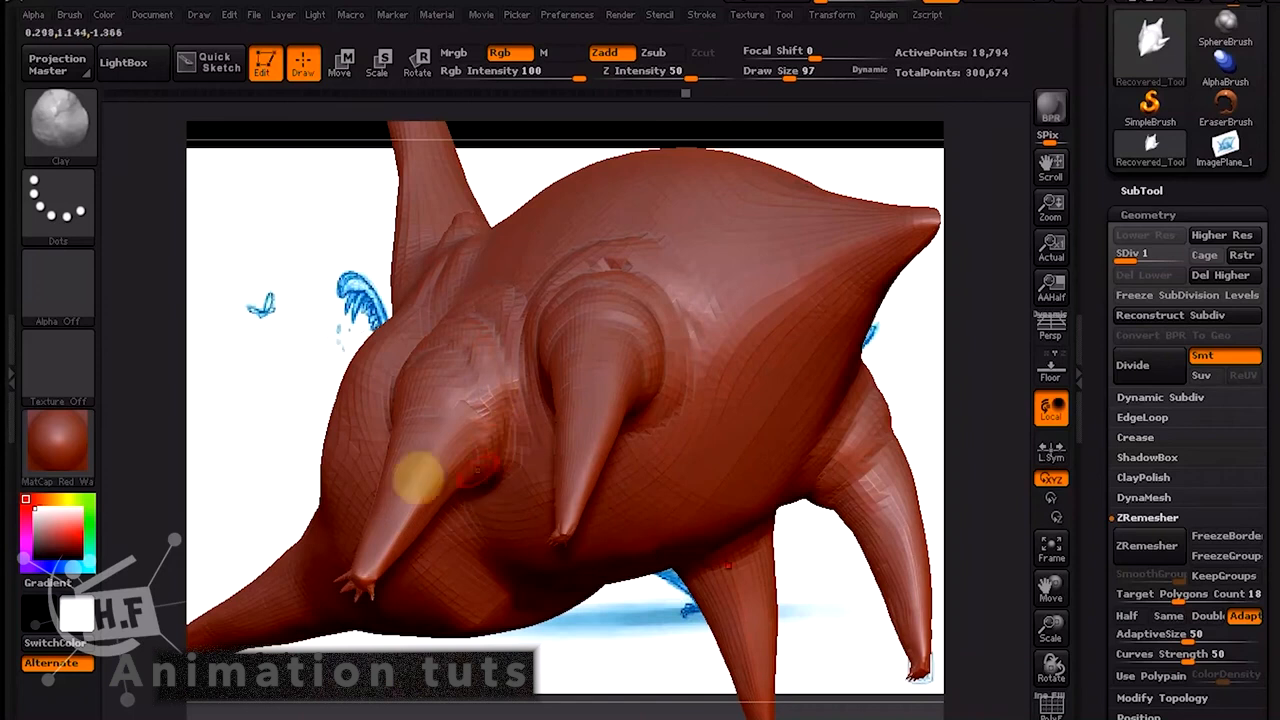
pyautogui.moveTo(249, 362)
pyautogui.mouseDown()
pyautogui.moveTo(279, 313)
pyautogui.moveTo(391, 320)
pyautogui.mouseUp()
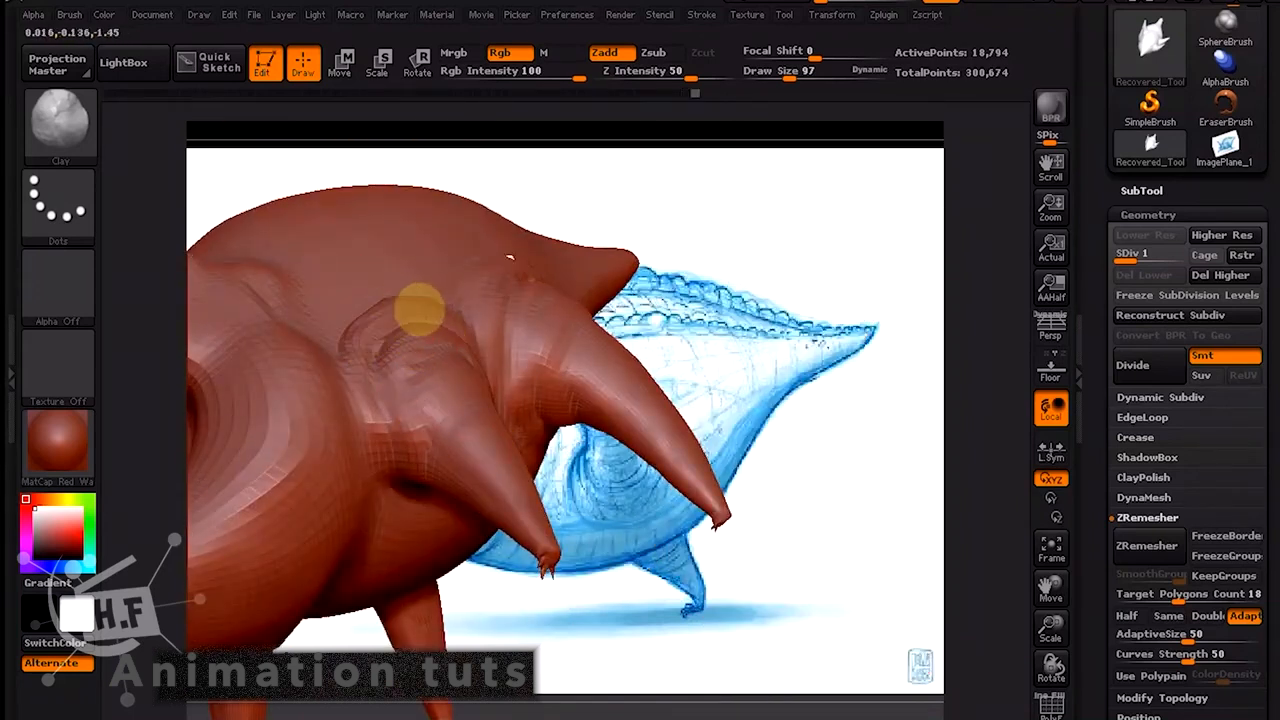
pyautogui.moveTo(726, 224)
pyautogui.mouseDown()
pyautogui.moveTo(689, 271)
pyautogui.moveTo(528, 258)
pyautogui.mouseUp()
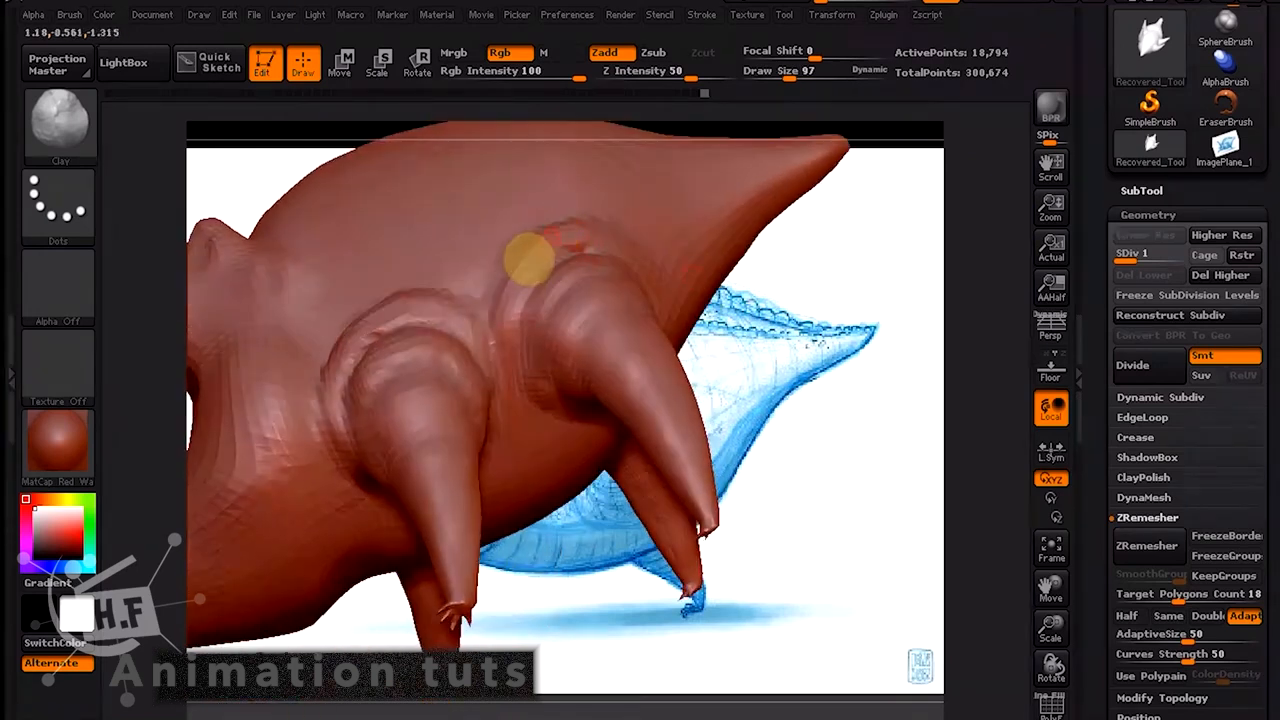
pyautogui.moveTo(840, 288); pyautogui.dragTo(840, 252)
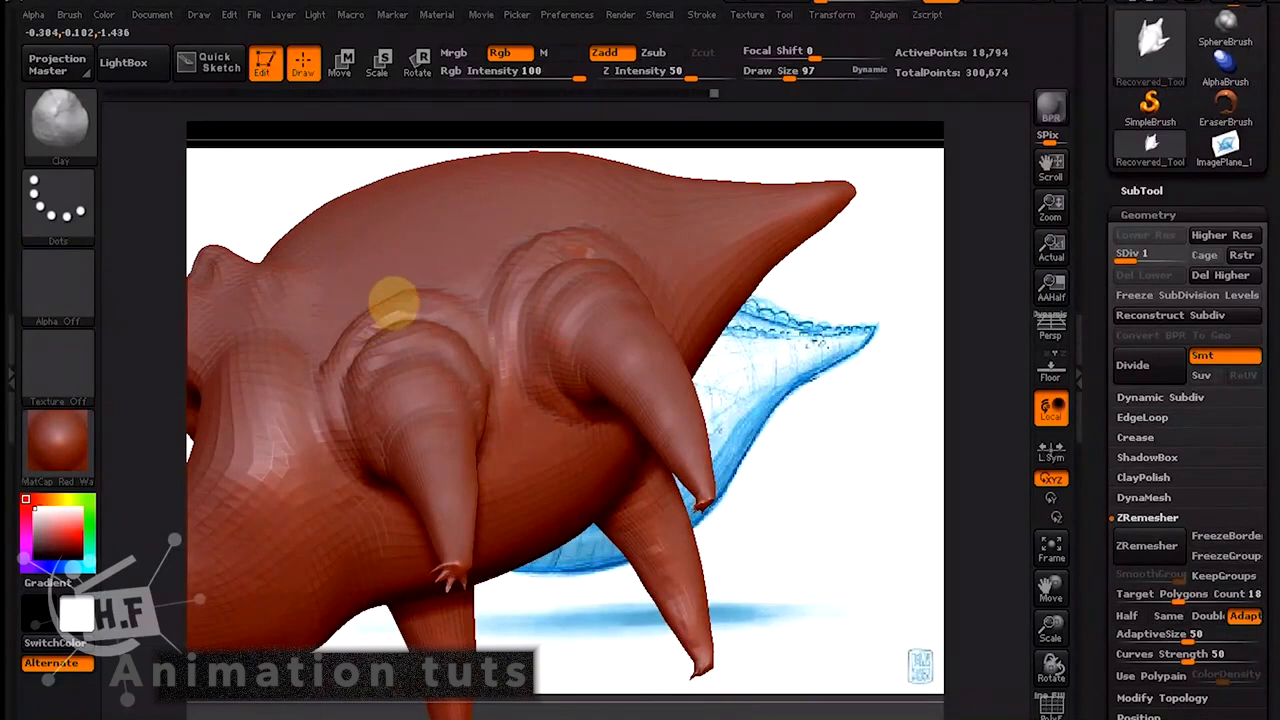
# Add clay volume along the lower jaw and throat, and sculpt wrinkle bands around the base of the tail.
pyautogui.moveTo(884, 309); pyautogui.dragTo(892, 470)
pyautogui.keyDown('alt'); pyautogui.moveTo(855, 375); pyautogui.dragTo(623, 397); pyautogui.keyUp('alt')
pyautogui.moveTo(731, 265)
pyautogui.keyDown('alt'); pyautogui.mouseDown()
pyautogui.moveTo(775, 382)
pyautogui.moveTo(765, 448)
pyautogui.moveTo(780, 442)
pyautogui.moveTo(765, 410)
pyautogui.moveTo(741, 409)
pyautogui.moveTo(757, 420)
pyautogui.moveTo(743, 297)
pyautogui.moveTo(897, 529)
pyautogui.mouseUp(); pyautogui.keyUp('alt')
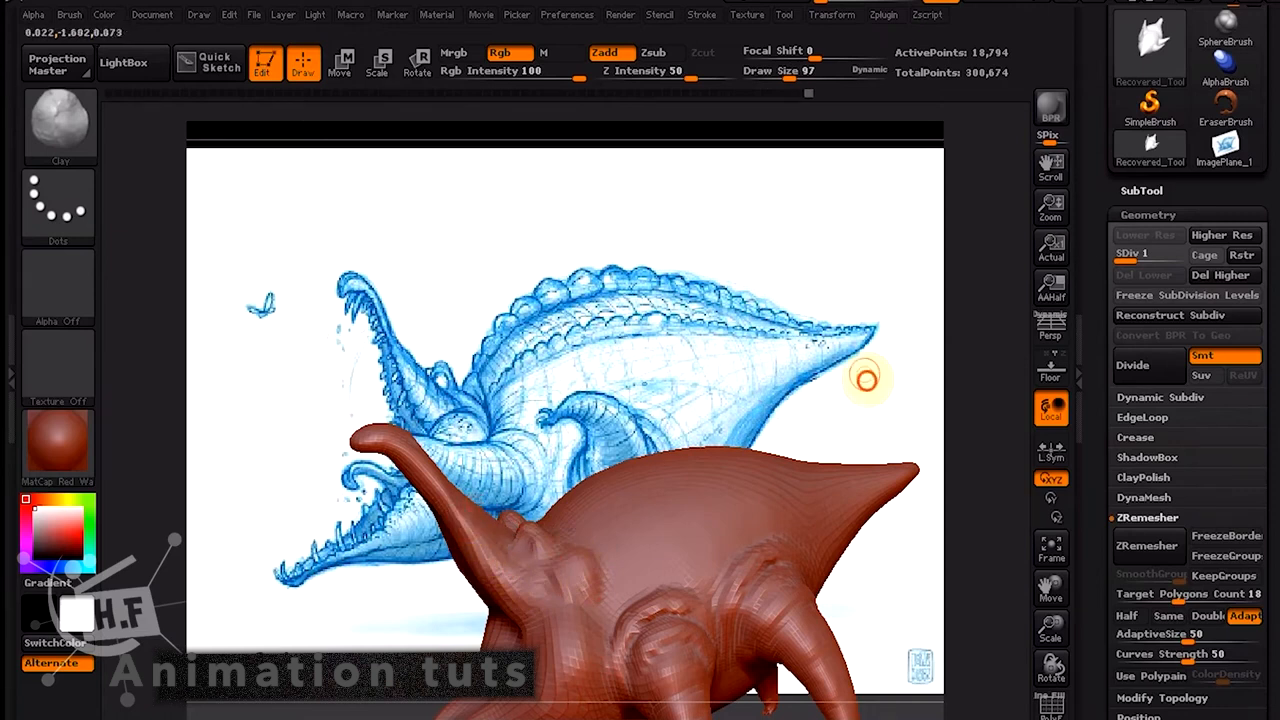
pyautogui.keyDown('alt'); pyautogui.moveTo(866, 380); pyautogui.dragTo(947, 178); pyautogui.keyUp('alt')
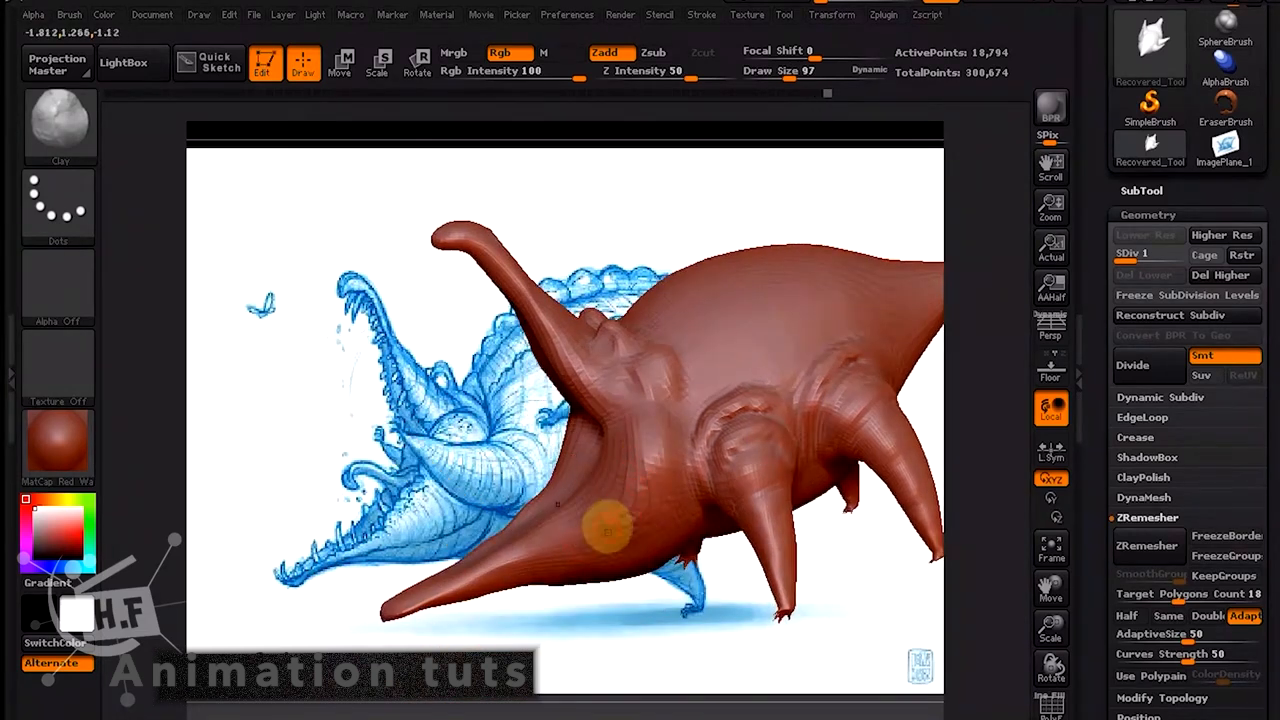
pyautogui.moveTo(607, 530); pyautogui.dragTo(516, 578)
pyautogui.moveTo(582, 634); pyautogui.dragTo(592, 465)
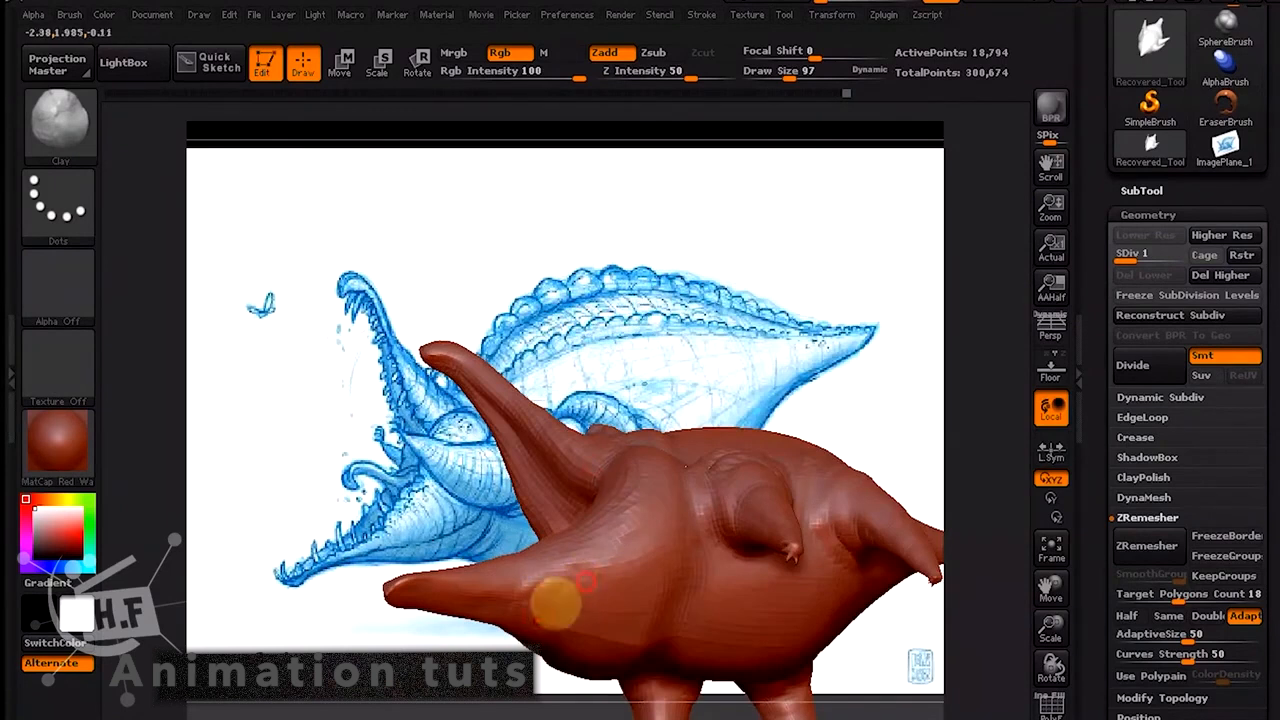
pyautogui.moveTo(649, 628); pyautogui.dragTo(665, 410)
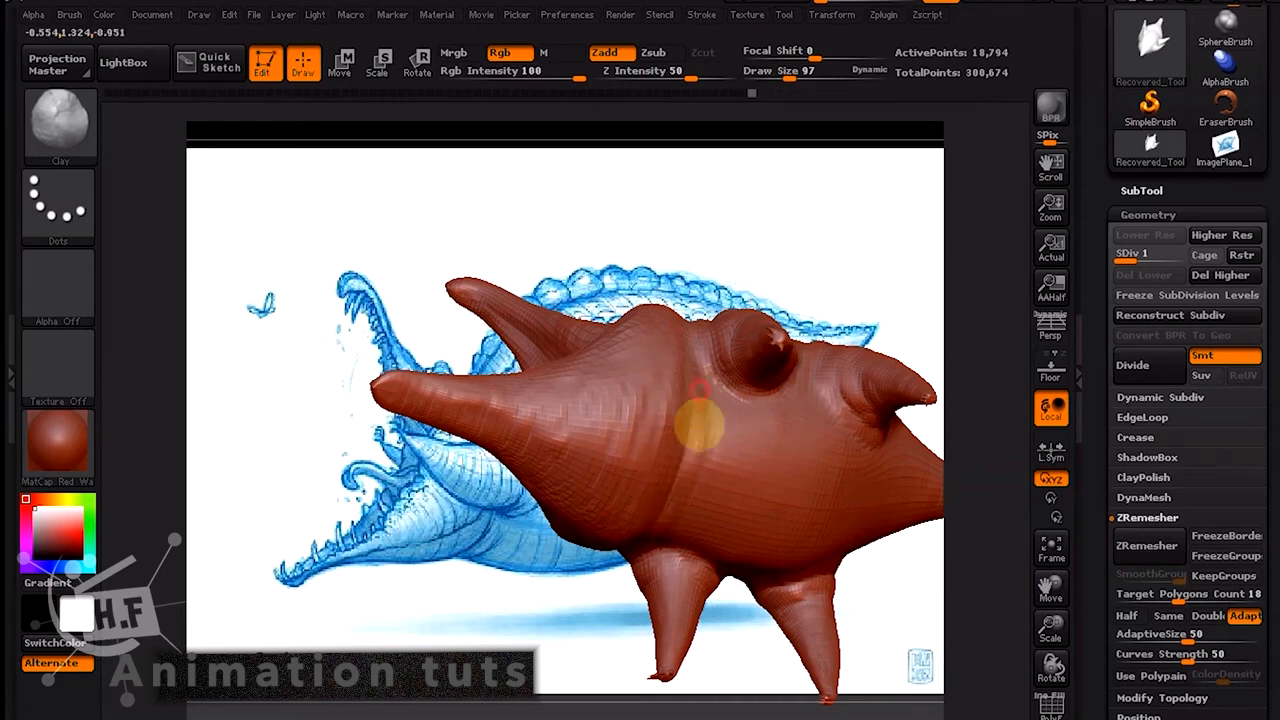
pyautogui.moveTo(897, 274)
pyautogui.mouseDown()
pyautogui.moveTo(814, 277)
pyautogui.moveTo(808, 483)
pyautogui.mouseUp()
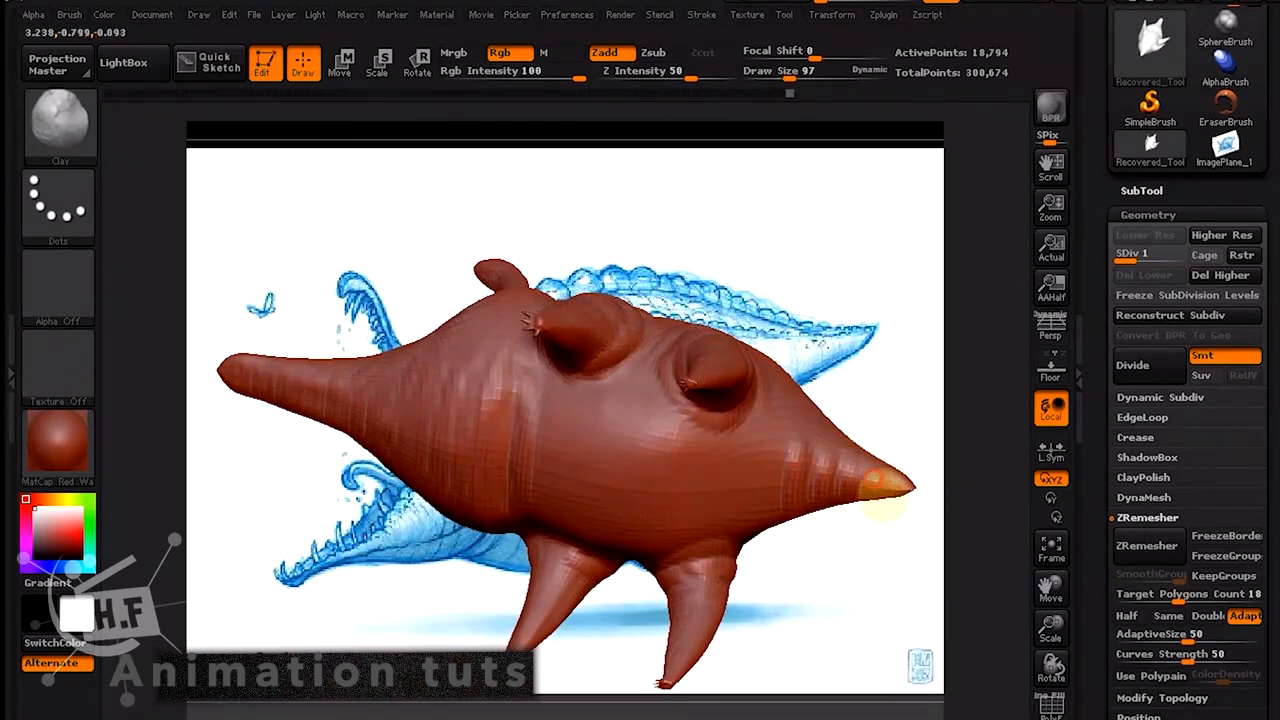
pyautogui.moveTo(885, 485)
pyautogui.mouseDown()
pyautogui.moveTo(894, 420)
pyautogui.moveTo(946, 486)
pyautogui.moveTo(866, 246)
pyautogui.mouseUp()
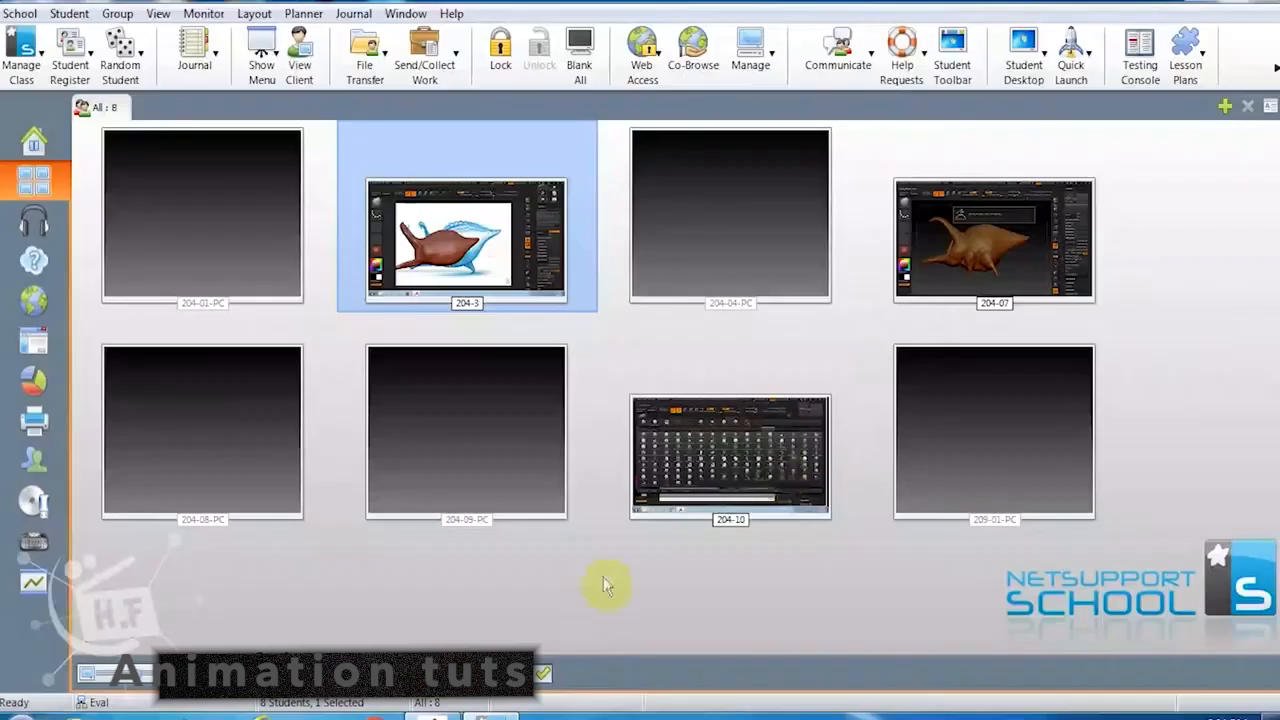
# Switch to NetSupport School and show the desktop to all students.
pyautogui.click(1174, 305)
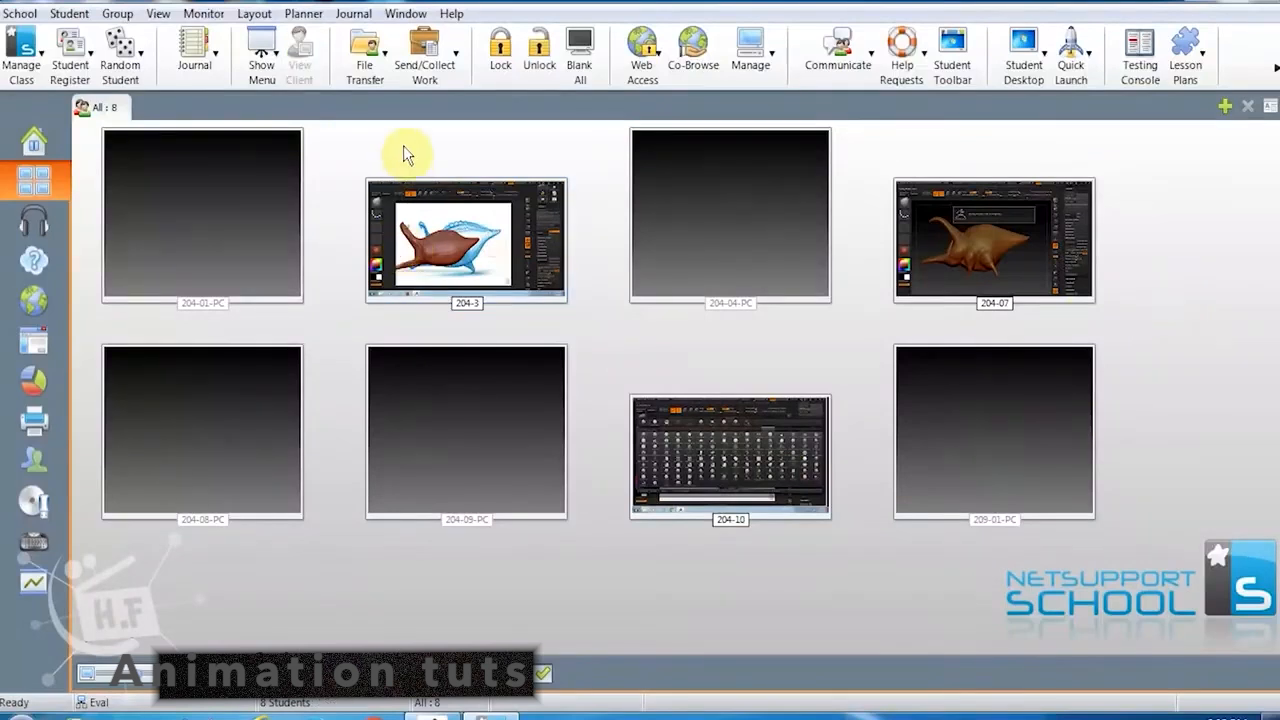
pyautogui.click(262, 60)
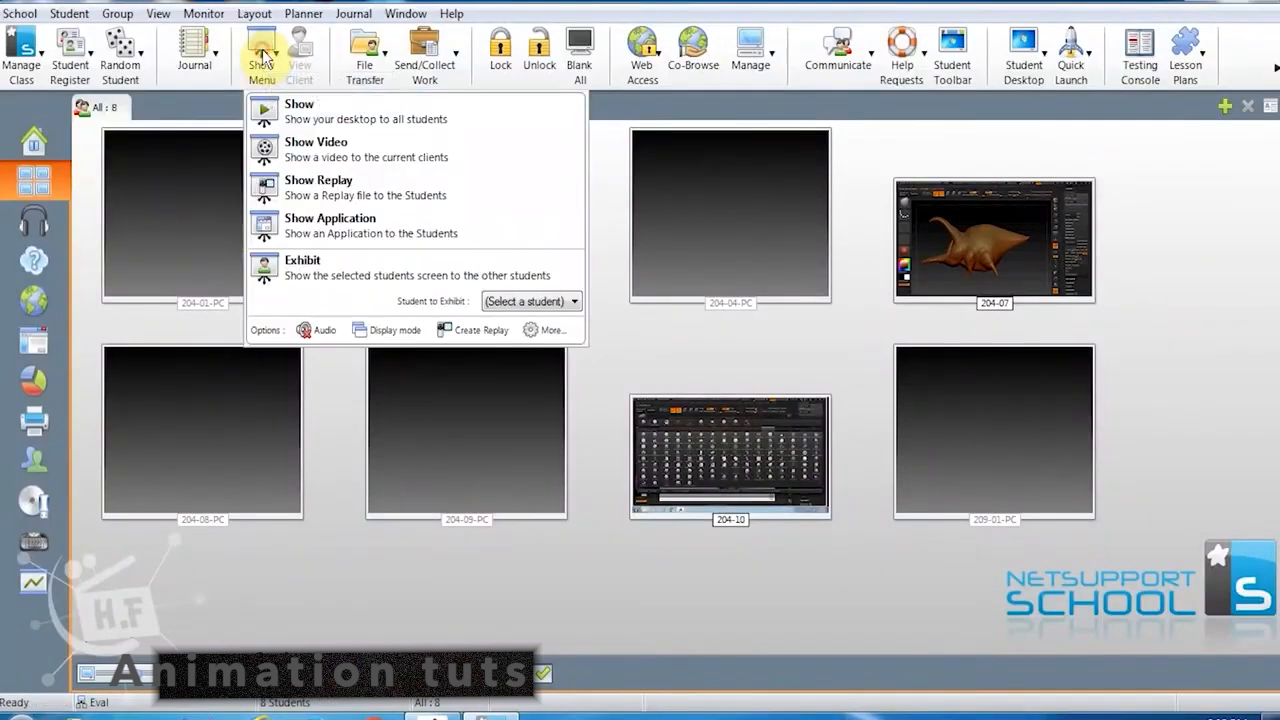
pyautogui.click(317, 120)
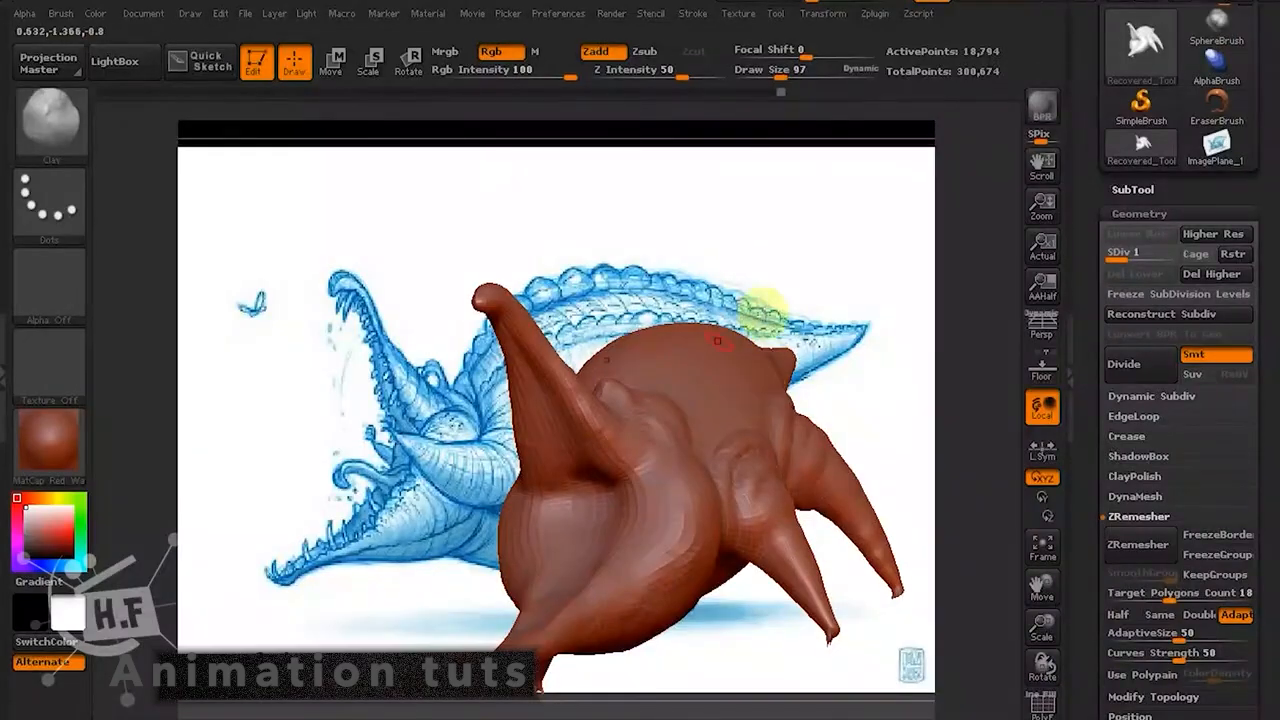
# Mask everything except the lower half of the front leg and rotate that part inward at the knee.
pyautogui.moveTo(762, 310)
pyautogui.mouseDown()
pyautogui.moveTo(848, 297)
pyautogui.moveTo(848, 469)
pyautogui.moveTo(871, 434)
pyautogui.moveTo(695, 365)
pyautogui.mouseUp()
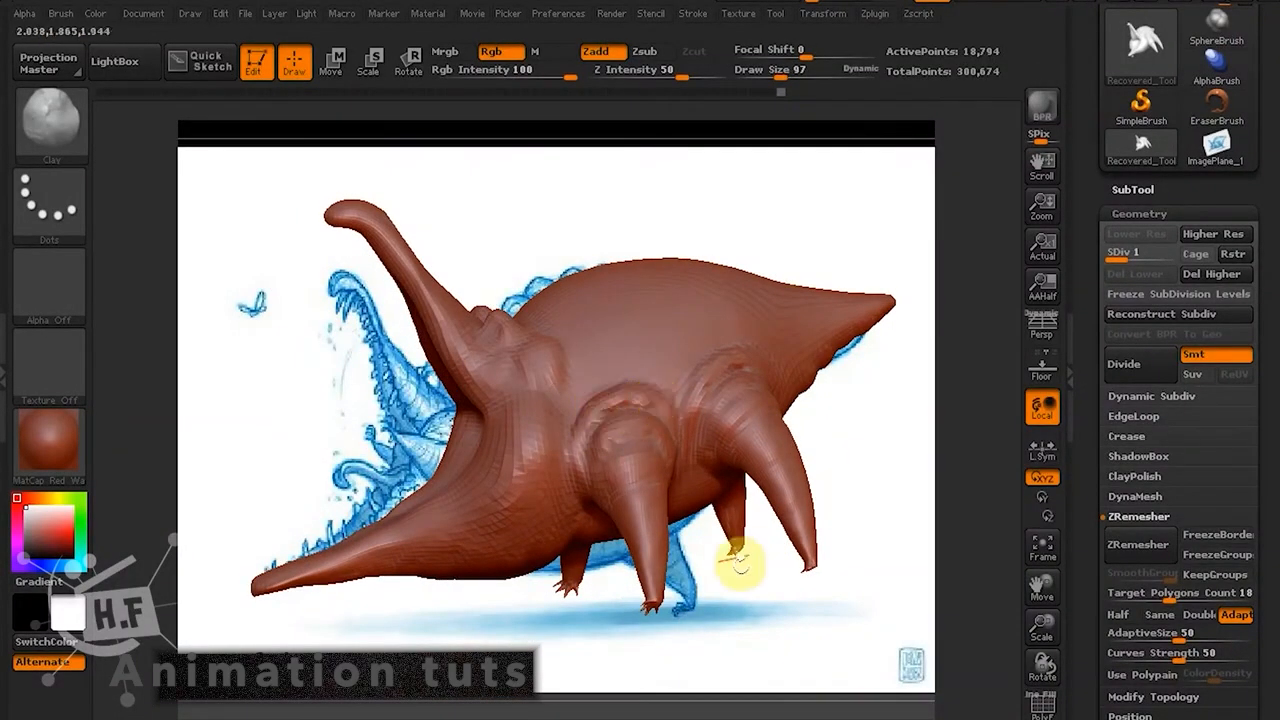
pyautogui.moveTo(737, 557)
pyautogui.mouseDown()
pyautogui.moveTo(757, 449)
pyautogui.moveTo(745, 381)
pyautogui.moveTo(634, 451)
pyautogui.moveTo(849, 571)
pyautogui.moveTo(863, 617)
pyautogui.moveTo(844, 620)
pyautogui.moveTo(757, 480)
pyautogui.moveTo(580, 540)
pyautogui.moveTo(966, 463)
pyautogui.moveTo(790, 302)
pyautogui.moveTo(740, 237)
pyautogui.moveTo(777, 263)
pyautogui.moveTo(757, 271)
pyautogui.moveTo(806, 440)
pyautogui.moveTo(791, 409)
pyautogui.moveTo(777, 434)
pyautogui.mouseUp()
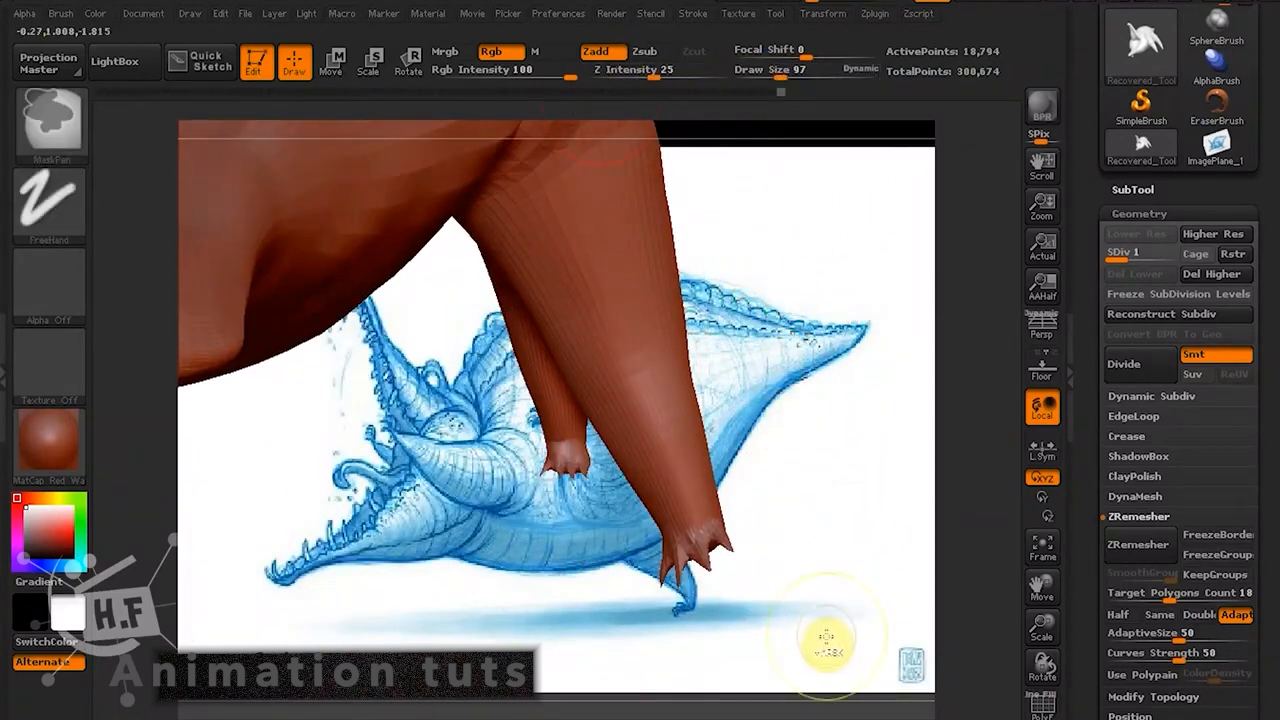
pyautogui.moveTo(823, 632)
pyautogui.keyDown('ctrl'); pyautogui.mouseDown()
pyautogui.moveTo(557, 491)
pyautogui.moveTo(591, 329)
pyautogui.mouseUp(); pyautogui.keyUp('ctrl')
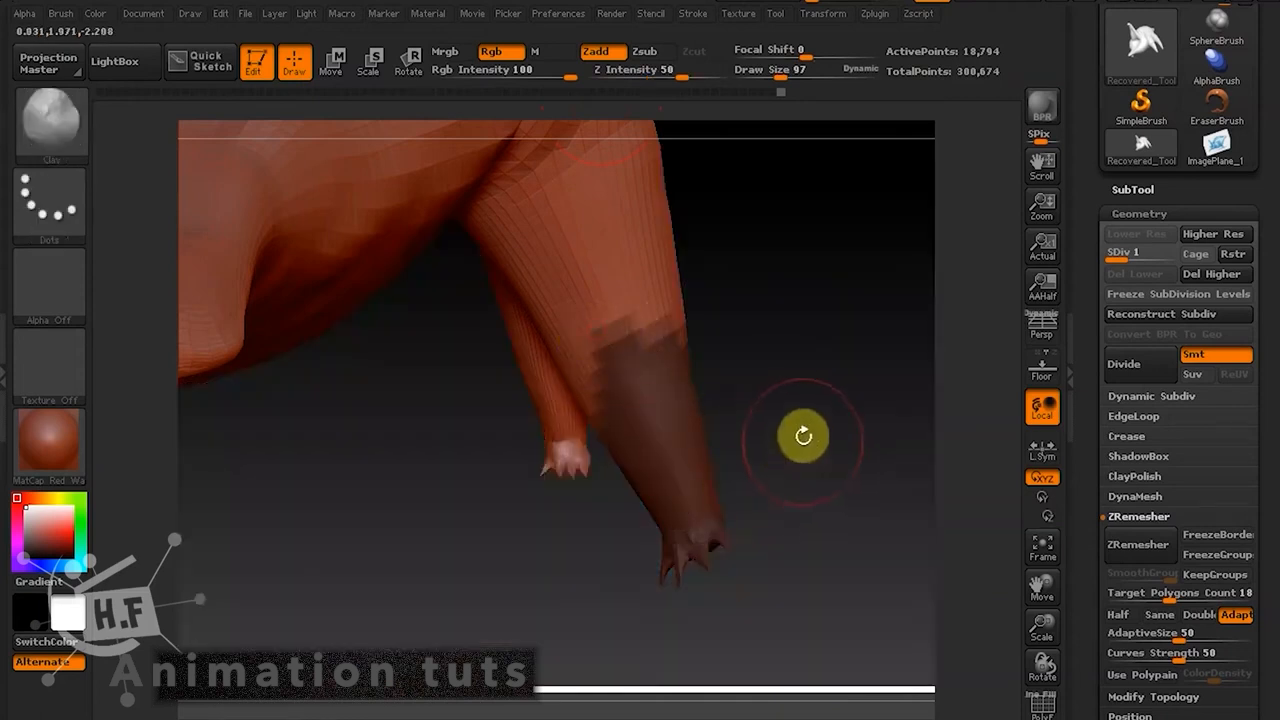
pyautogui.moveTo(779, 399)
pyautogui.mouseDown()
pyautogui.moveTo(811, 386)
pyautogui.moveTo(697, 503)
pyautogui.moveTo(707, 514)
pyautogui.mouseUp()
pyautogui.keyDown('ctrl'); pyautogui.moveTo(777, 366); pyautogui.dragTo(831, 321); pyautogui.keyUp('ctrl')
pyautogui.moveTo(757, 371)
pyautogui.mouseDown()
pyautogui.moveTo(771, 349)
pyautogui.moveTo(686, 486)
pyautogui.moveTo(897, 423)
pyautogui.moveTo(828, 342)
pyautogui.moveTo(829, 323)
pyautogui.moveTo(843, 380)
pyautogui.mouseUp()
pyautogui.keyDown('ctrl'); pyautogui.click(788, 302); pyautogui.keyUp('ctrl')
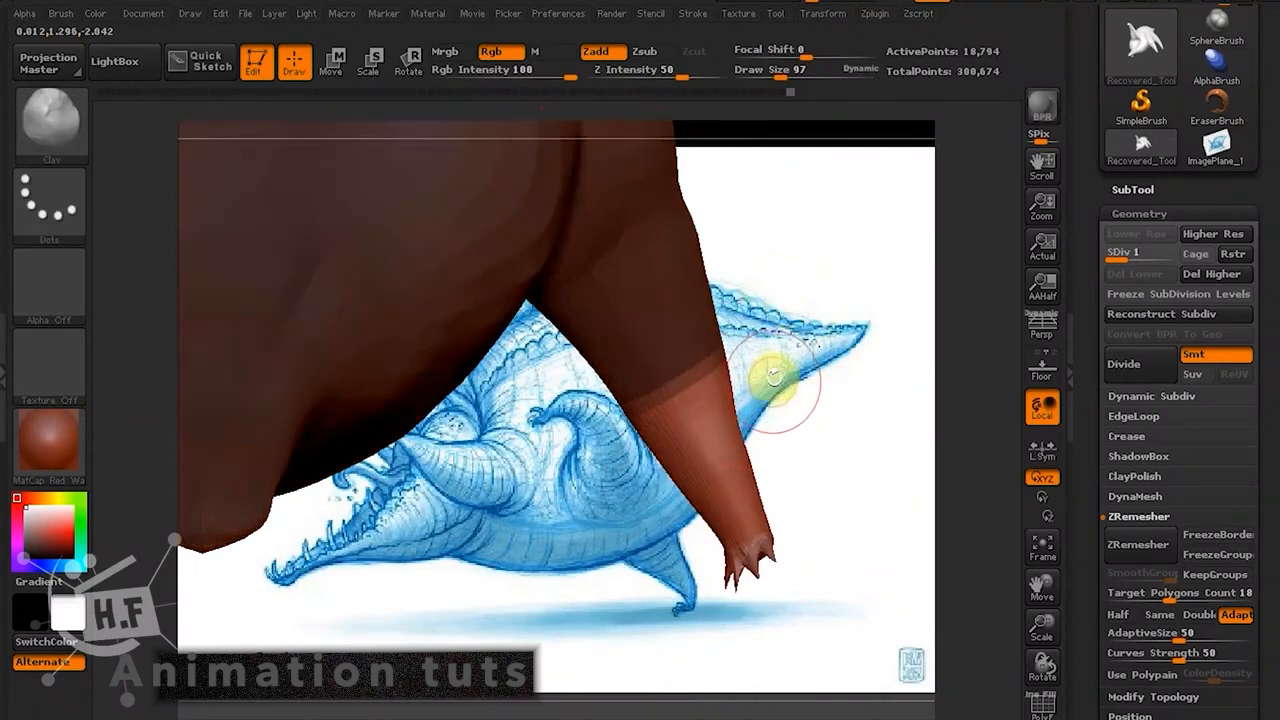
pyautogui.click(408, 62)
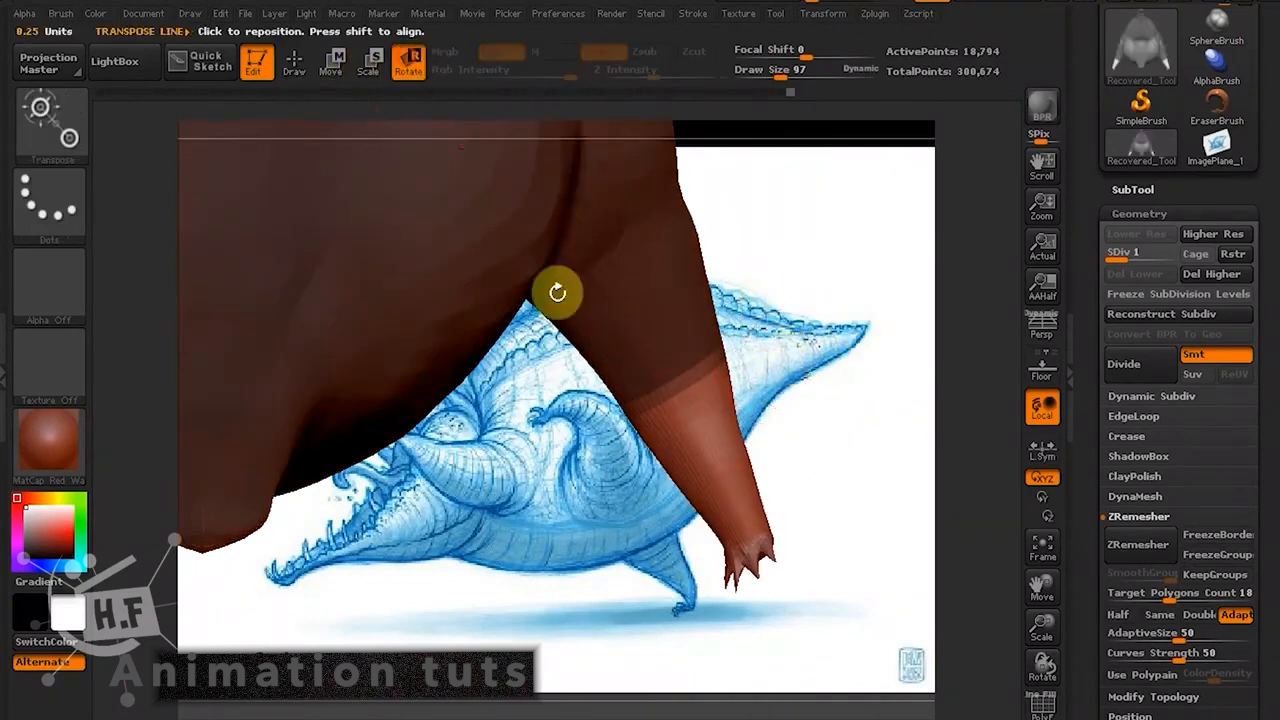
pyautogui.moveTo(701, 366)
pyautogui.mouseDown()
pyautogui.moveTo(760, 560)
pyautogui.moveTo(760, 543)
pyautogui.moveTo(714, 586)
pyautogui.moveTo(688, 580)
pyautogui.moveTo(702, 580)
pyautogui.mouseUp()
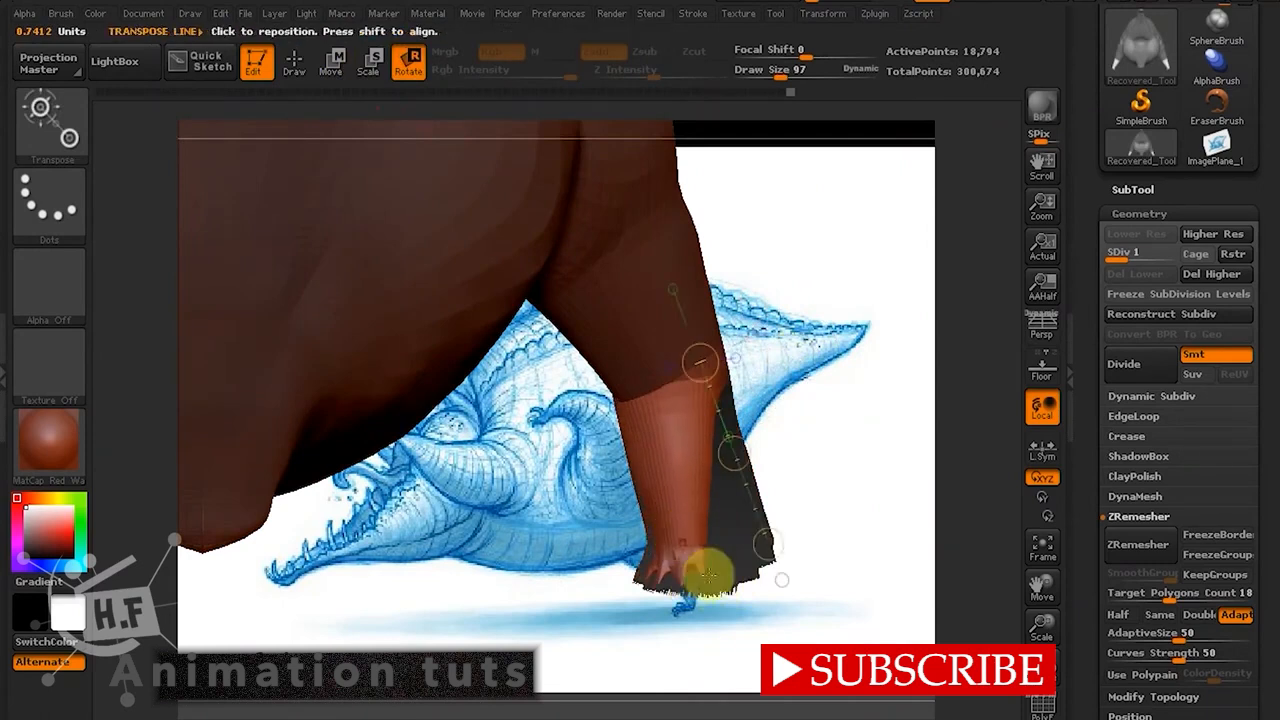
# Mask all but the clawed foot of the front leg, rotate it at the ankle, and clear the mask.
pyautogui.keyDown('ctrl'); pyautogui.moveTo(775, 628); pyautogui.dragTo(606, 530); pyautogui.keyUp('ctrl')
pyautogui.keyDown('ctrl'); pyautogui.moveTo(862, 380); pyautogui.dragTo(840, 527); pyautogui.keyUp('ctrl')
pyautogui.keyDown('ctrl'); pyautogui.moveTo(787, 636); pyautogui.dragTo(580, 534); pyautogui.keyUp('ctrl')
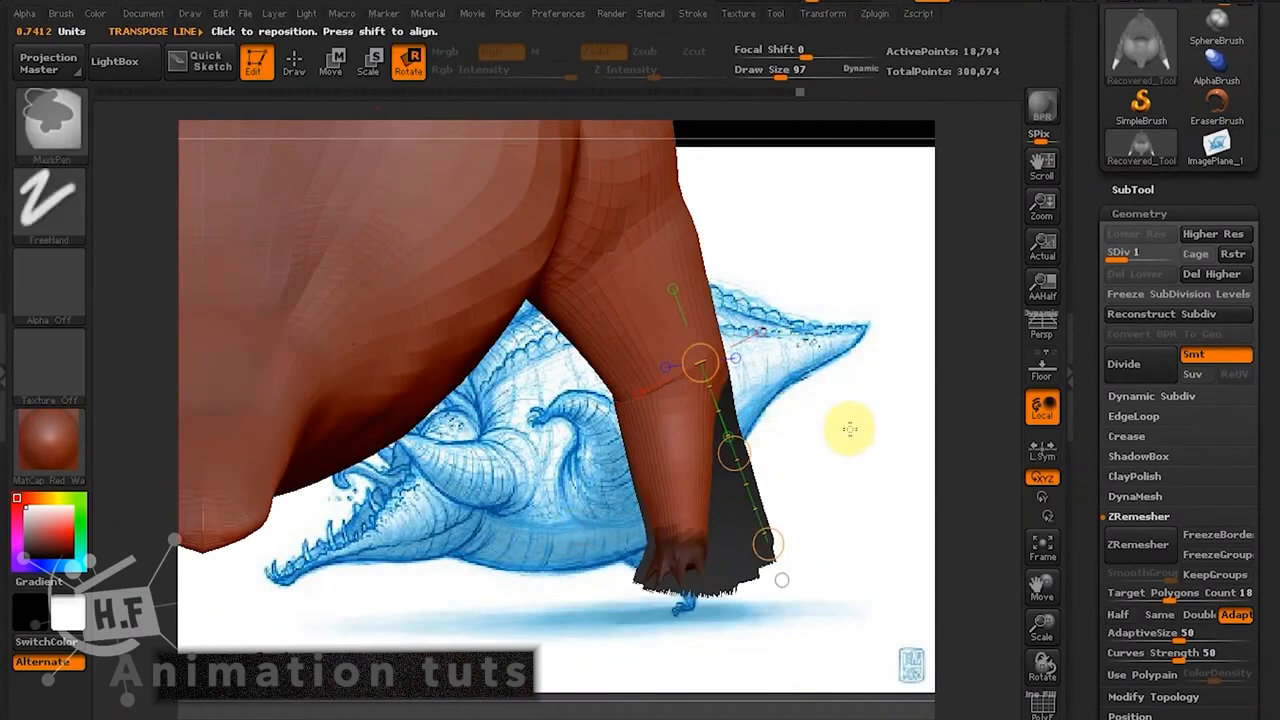
pyautogui.keyDown('ctrl'); pyautogui.click(846, 429); pyautogui.keyUp('ctrl')
pyautogui.moveTo(676, 530); pyautogui.dragTo(676, 583)
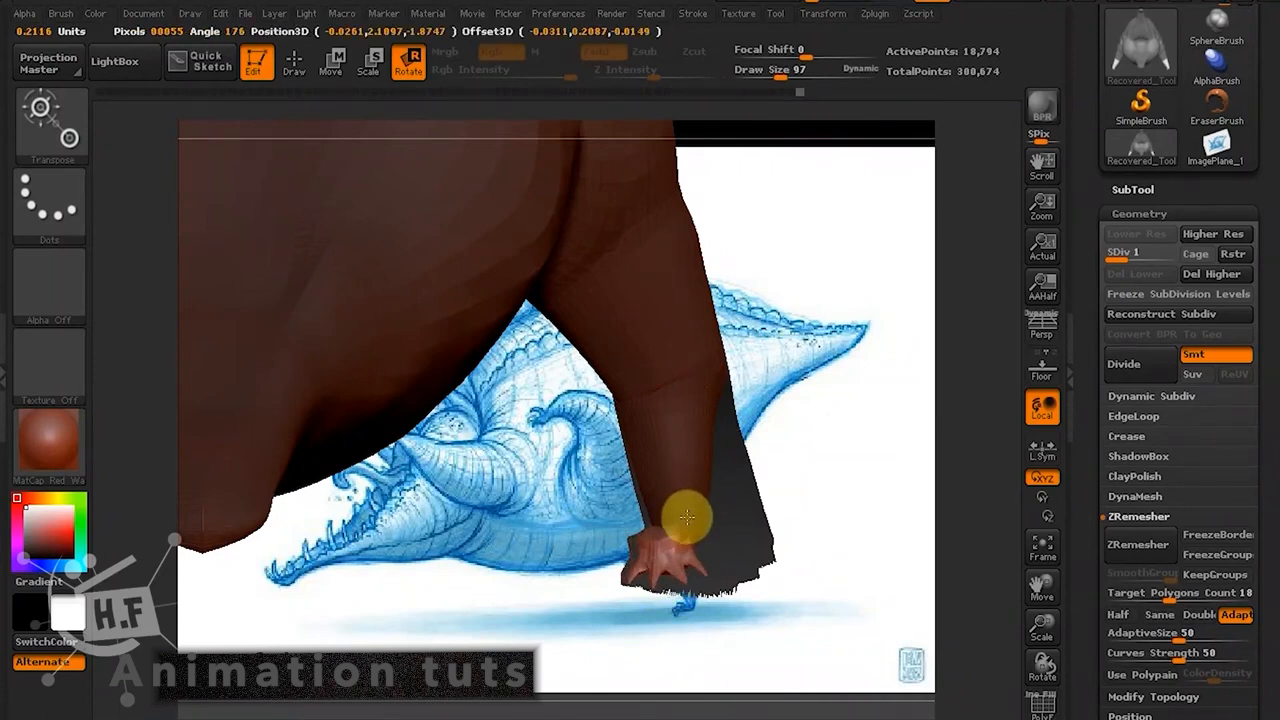
pyautogui.moveTo(687, 521); pyautogui.dragTo(686, 522)
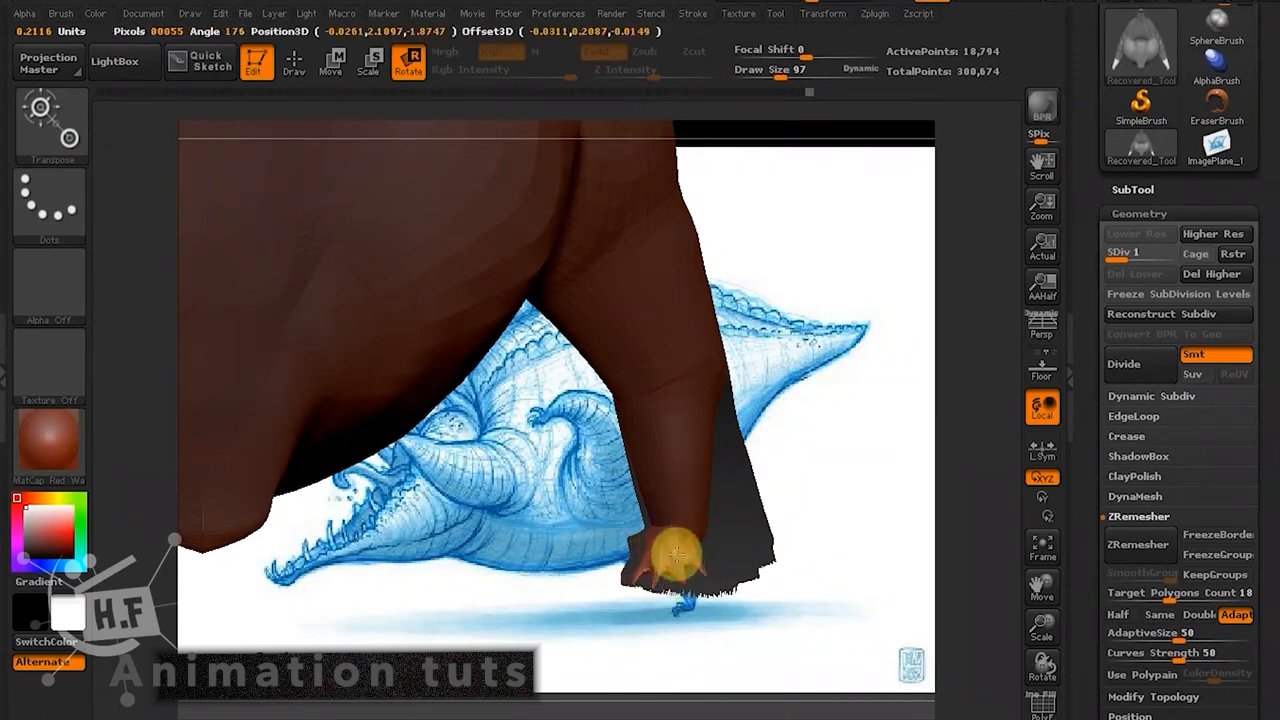
pyautogui.press('w')
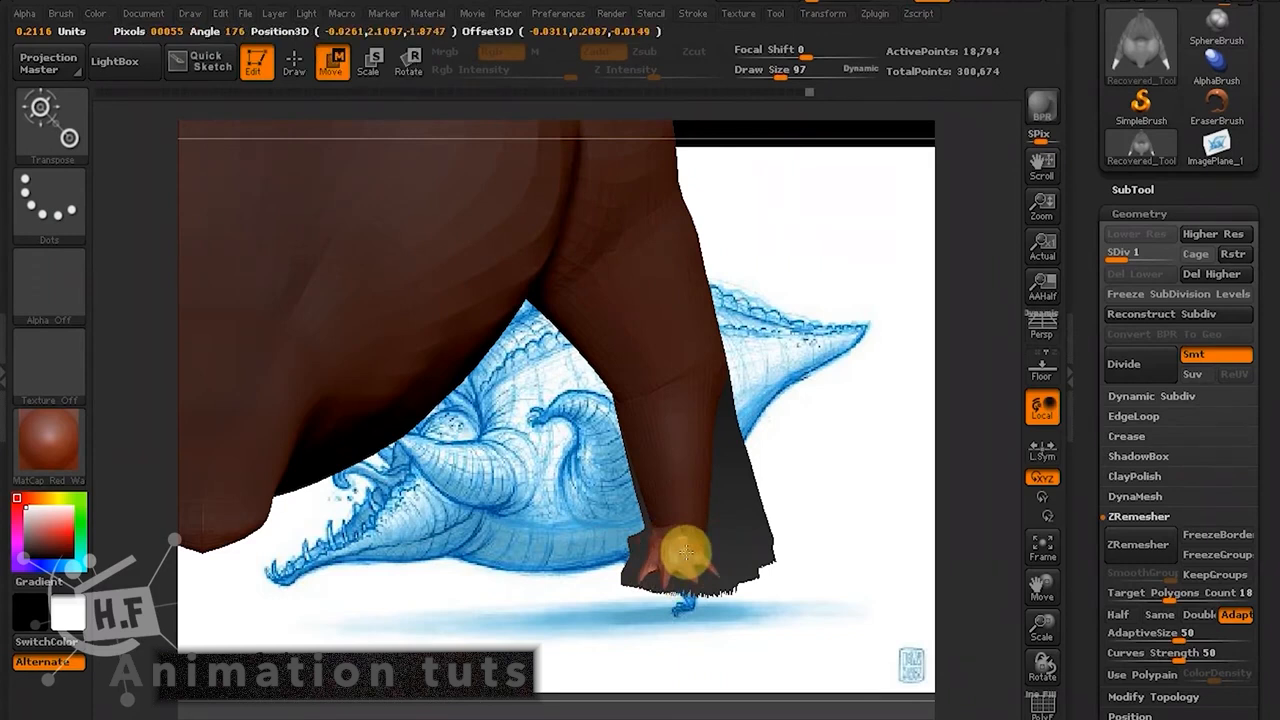
pyautogui.moveTo(814, 609)
pyautogui.mouseDown()
pyautogui.moveTo(737, 586)
pyautogui.moveTo(668, 360)
pyautogui.moveTo(711, 391)
pyautogui.mouseUp()
pyautogui.press('space')
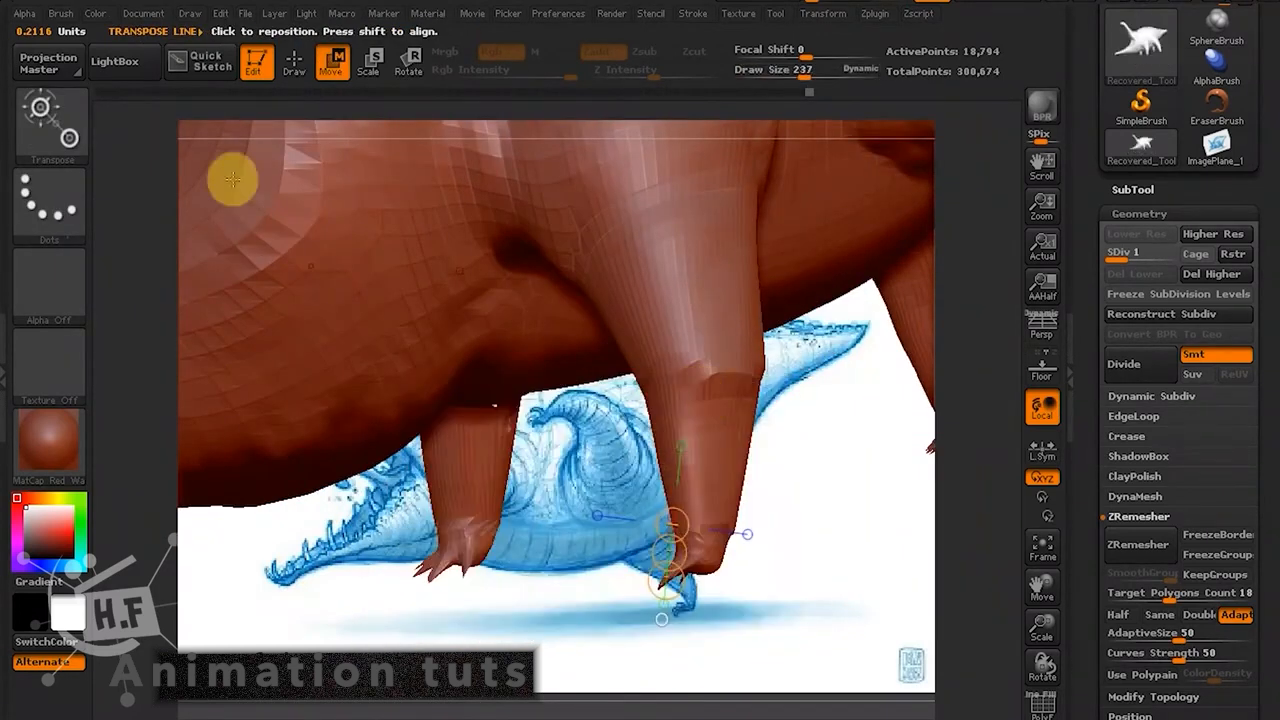
# Return to Draw mode, set the draw size to 43, and smooth the front leg's ankle crease.
pyautogui.click(295, 54)
pyautogui.click(780, 80)
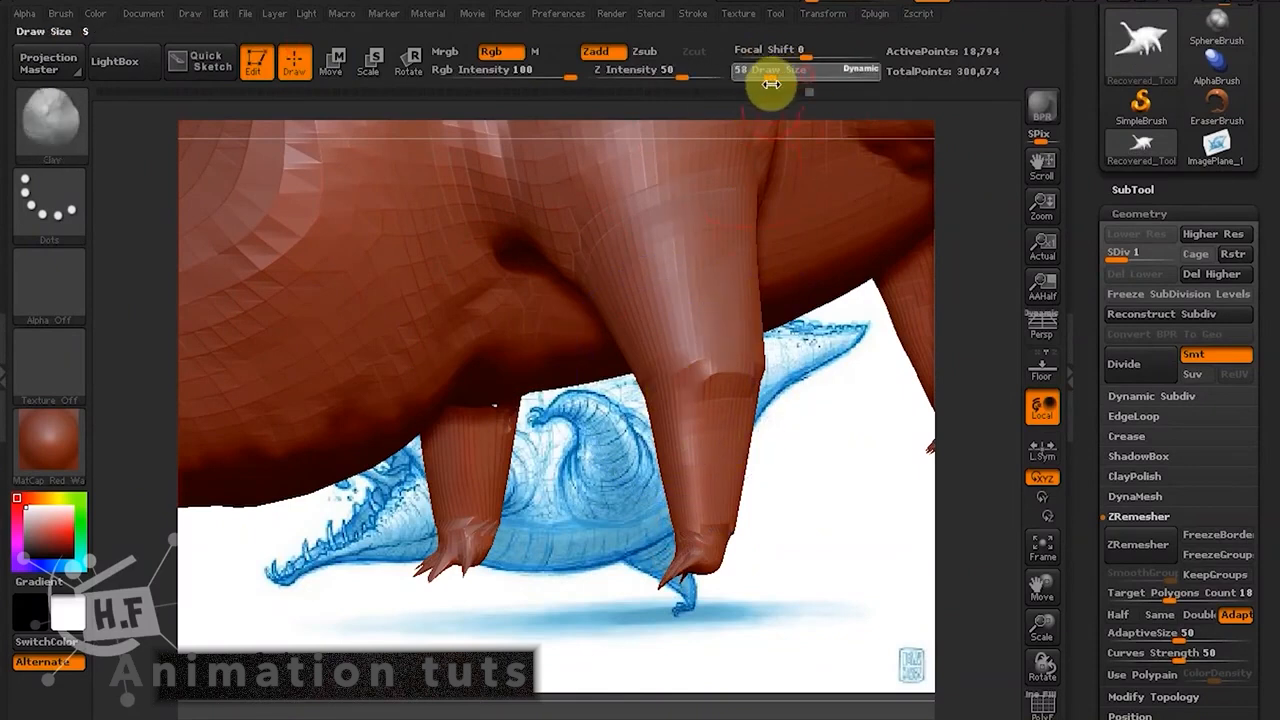
pyautogui.moveTo(809, 489); pyautogui.dragTo(551, 531)
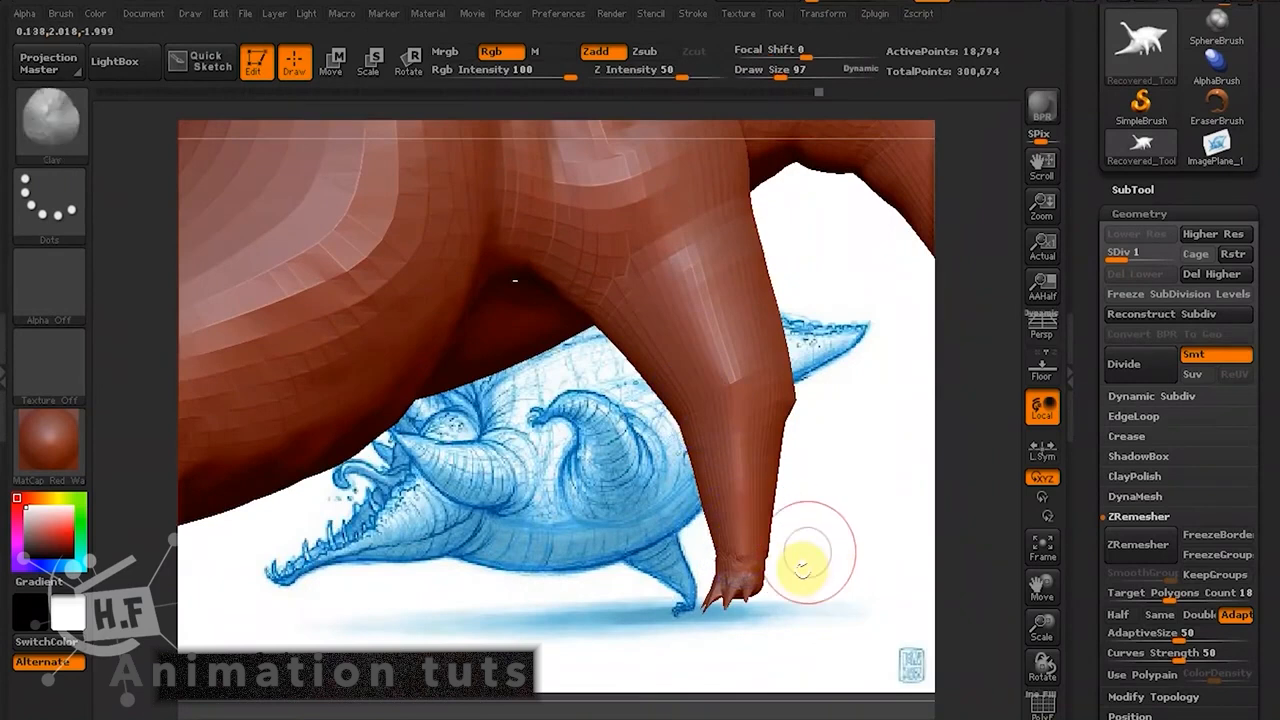
pyautogui.moveTo(830, 543)
pyautogui.keyDown('alt'); pyautogui.mouseDown()
pyautogui.moveTo(680, 526)
pyautogui.moveTo(808, 413)
pyautogui.moveTo(780, 432)
pyautogui.mouseUp(); pyautogui.keyUp('alt')
pyautogui.moveTo(786, 417); pyautogui.dragTo(834, 427)
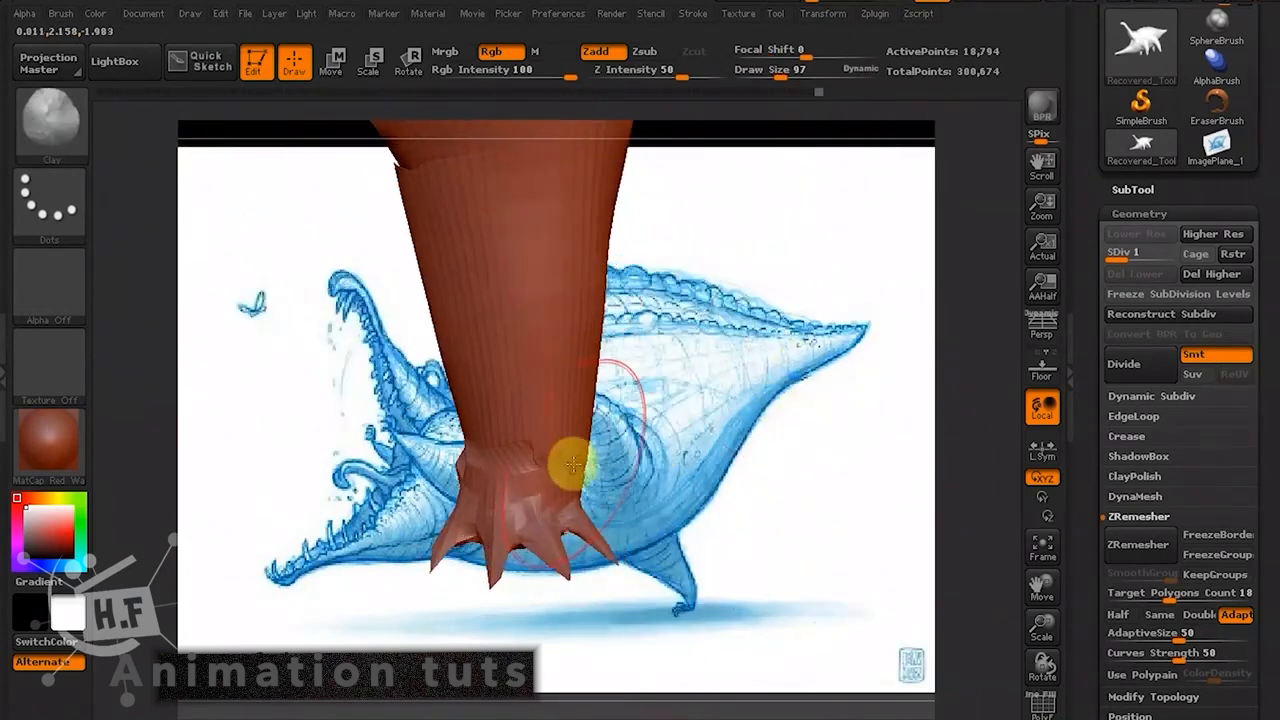
pyautogui.moveTo(782, 76); pyautogui.dragTo(767, 77)
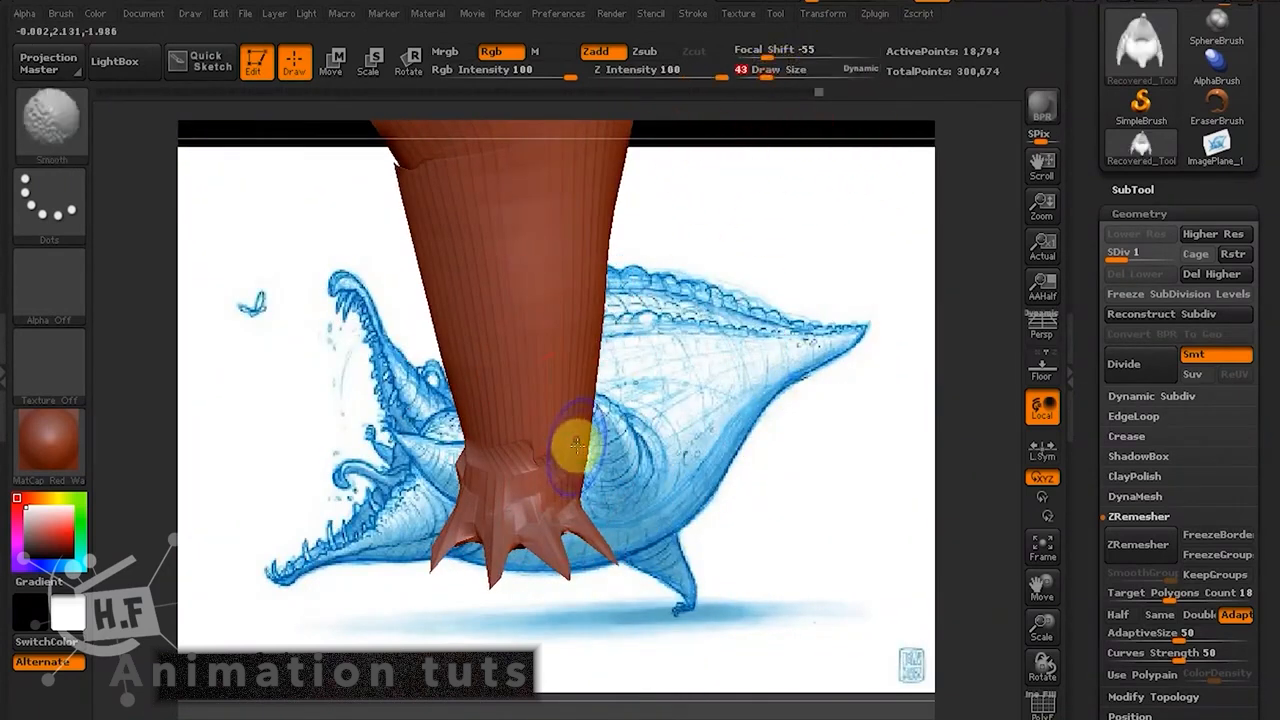
pyautogui.moveTo(658, 422); pyautogui.dragTo(744, 393)
pyautogui.keyDown('shift'); pyautogui.moveTo(451, 472); pyautogui.dragTo(428, 457); pyautogui.keyUp('shift')
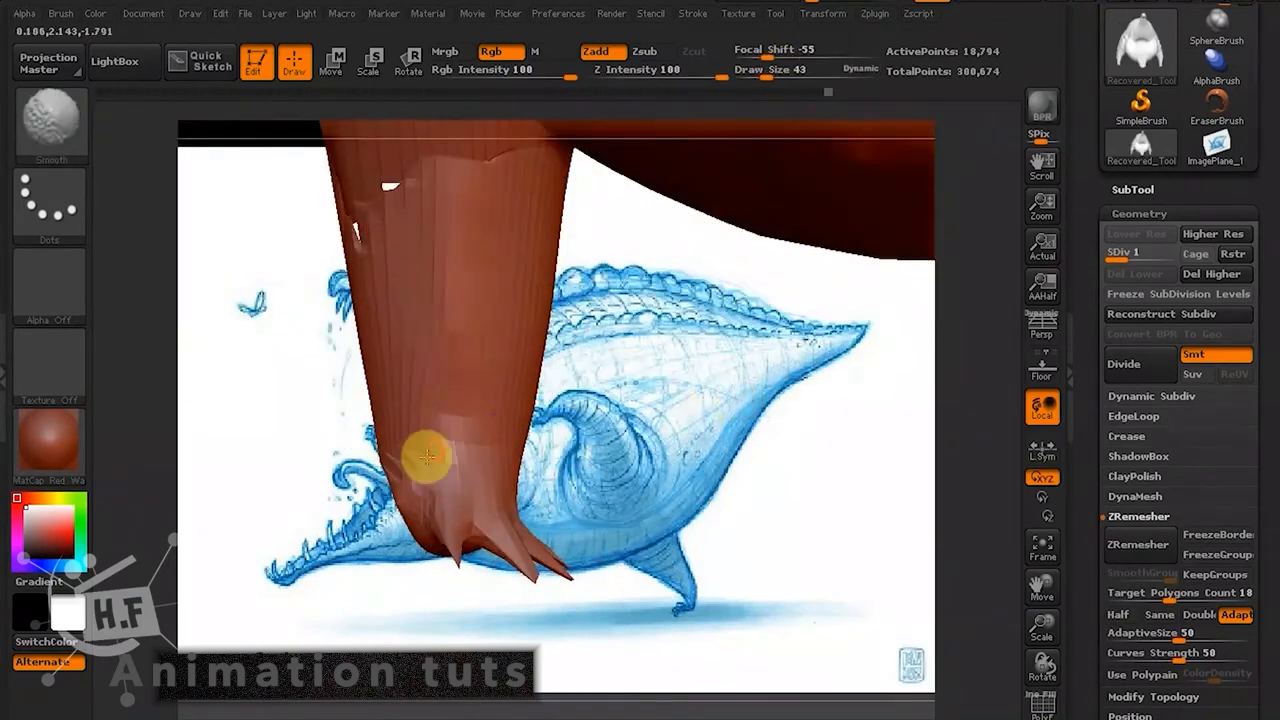
# Smooth the hard edges at the front leg's knee bend and on the heel above the claws.
pyautogui.moveTo(554, 240)
pyautogui.mouseDown()
pyautogui.moveTo(657, 380)
pyautogui.moveTo(471, 246)
pyautogui.mouseUp()
pyautogui.keyDown('shift'); pyautogui.moveTo(354, 250); pyautogui.dragTo(352, 278); pyautogui.keyUp('shift')
pyautogui.moveTo(614, 346); pyautogui.dragTo(500, 345)
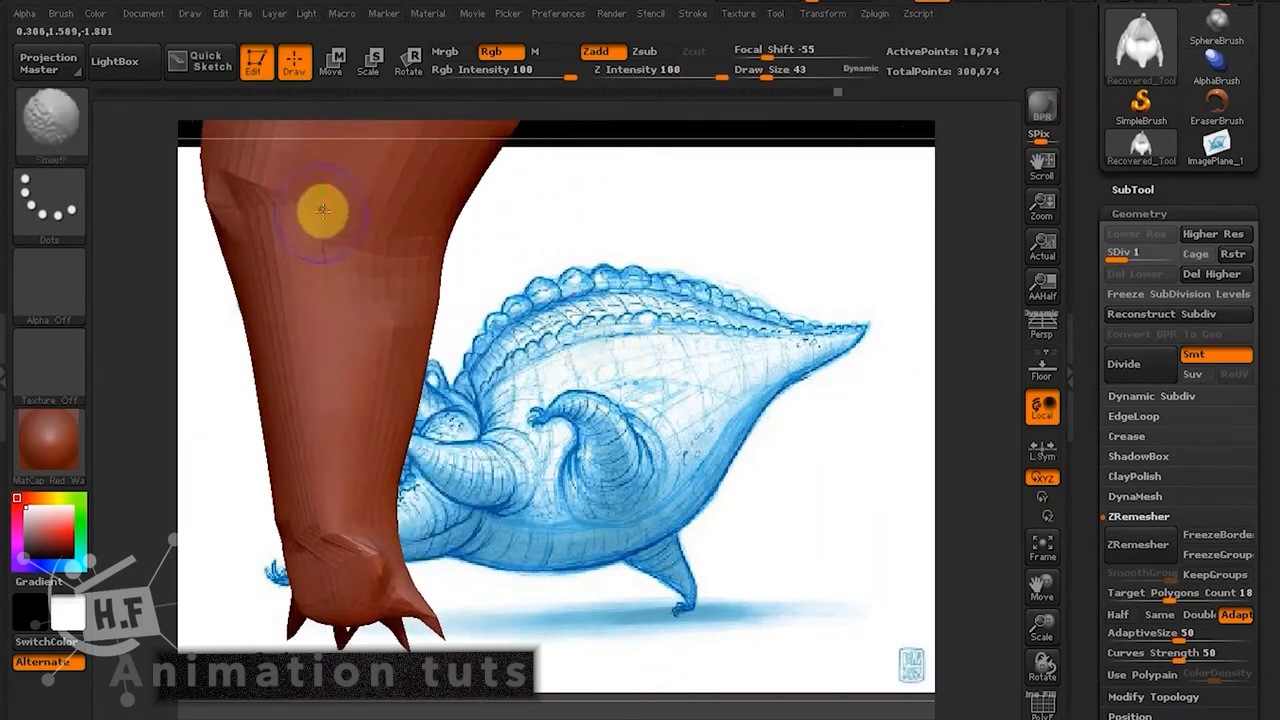
pyautogui.keyDown('shift'); pyautogui.moveTo(321, 209); pyautogui.dragTo(248, 208); pyautogui.keyUp('shift')
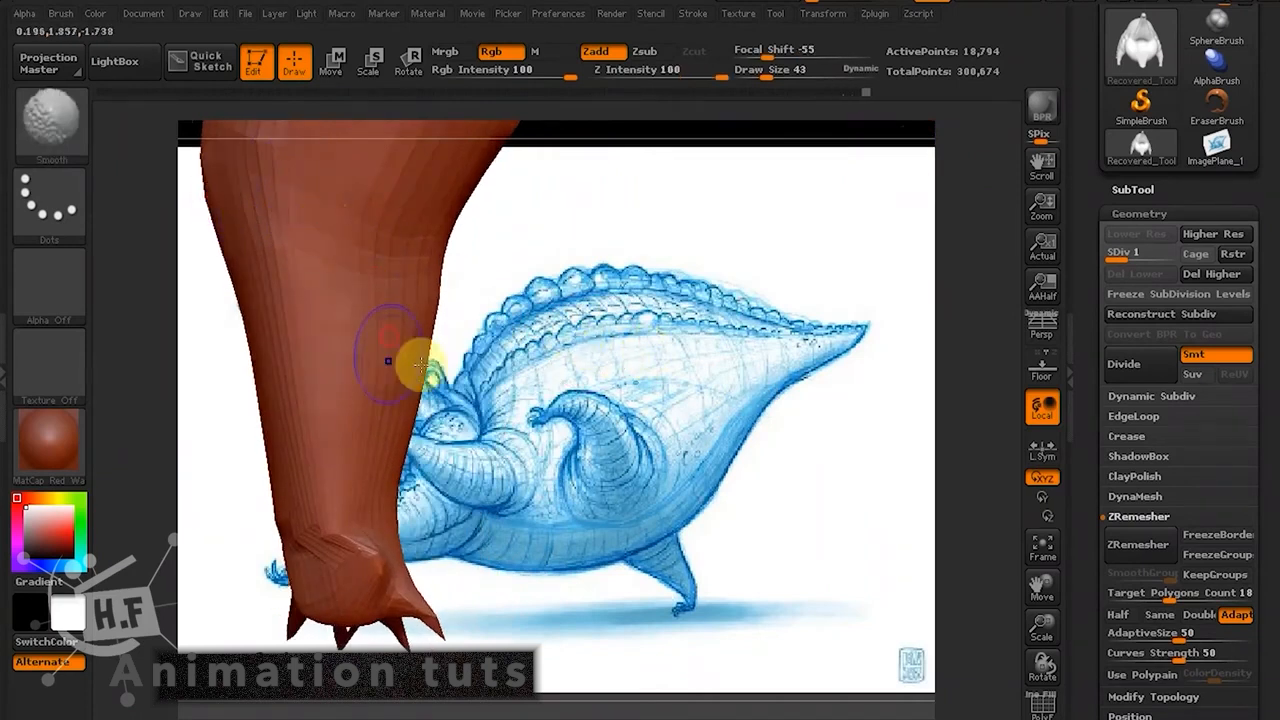
pyautogui.moveTo(408, 366); pyautogui.dragTo(514, 443)
pyautogui.moveTo(362, 560)
pyautogui.mouseDown()
pyautogui.moveTo(297, 531)
pyautogui.moveTo(326, 531)
pyautogui.moveTo(314, 586)
pyautogui.mouseUp()
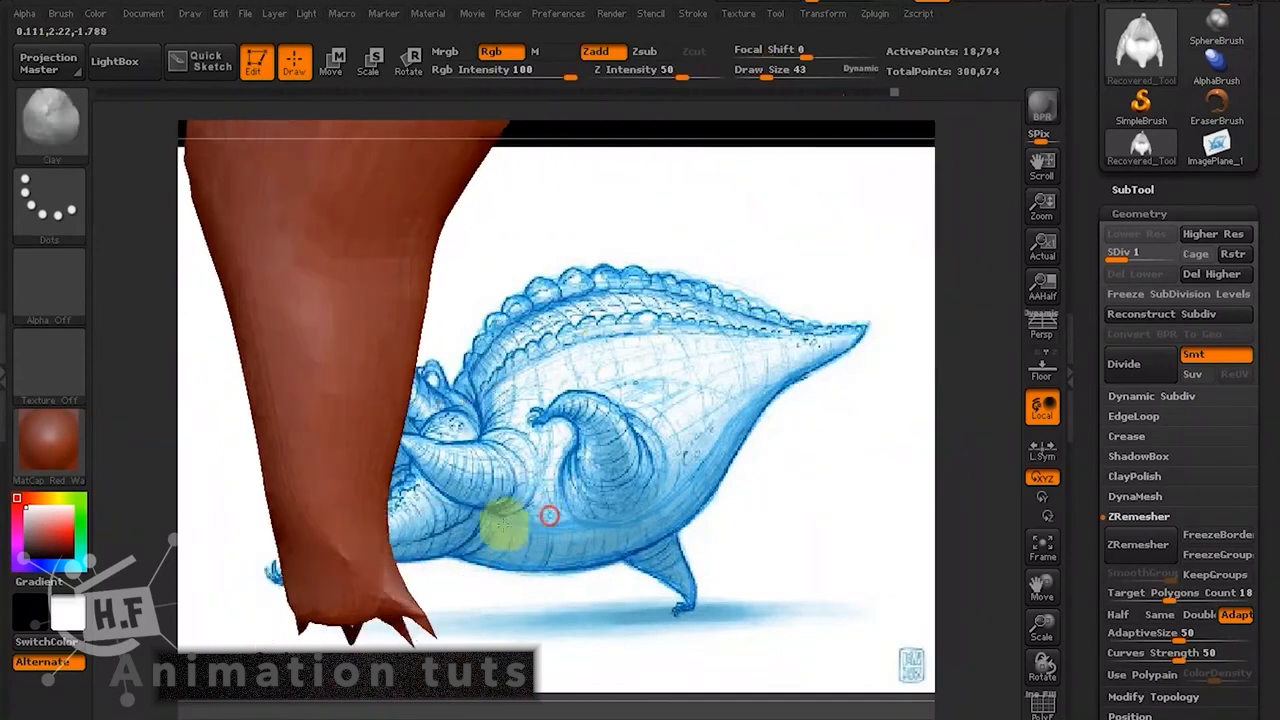
# Build up and blend the front leg's ankle and foot top with the Clay and Smooth brushes from several angles.
pyautogui.moveTo(504, 523); pyautogui.dragTo(466, 532)
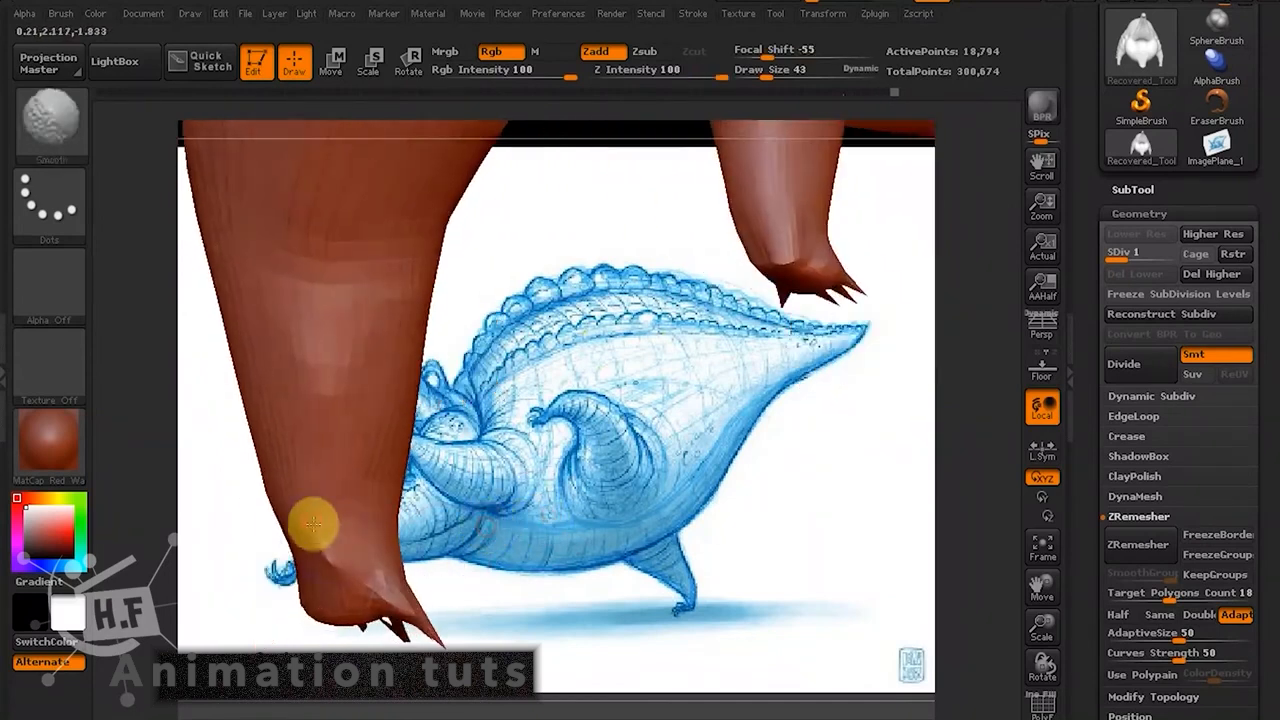
pyautogui.moveTo(290, 463)
pyautogui.mouseDown()
pyautogui.moveTo(457, 480)
pyautogui.moveTo(369, 480)
pyautogui.moveTo(369, 460)
pyautogui.moveTo(424, 500)
pyautogui.mouseUp()
pyautogui.moveTo(460, 500)
pyautogui.mouseDown()
pyautogui.moveTo(506, 500)
pyautogui.moveTo(425, 478)
pyautogui.moveTo(508, 454)
pyautogui.mouseUp()
pyautogui.moveTo(523, 497); pyautogui.dragTo(469, 494)
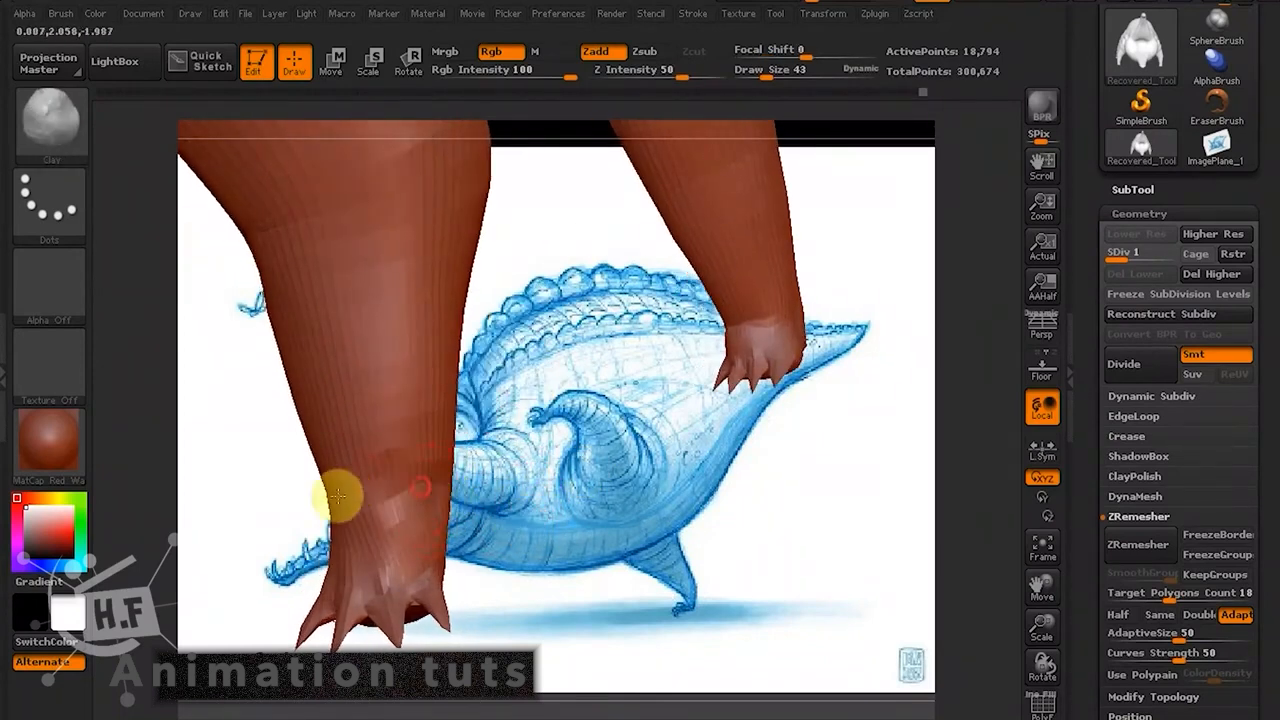
pyautogui.moveTo(508, 470); pyautogui.dragTo(618, 110)
pyautogui.moveTo(540, 325); pyautogui.dragTo(302, 510)
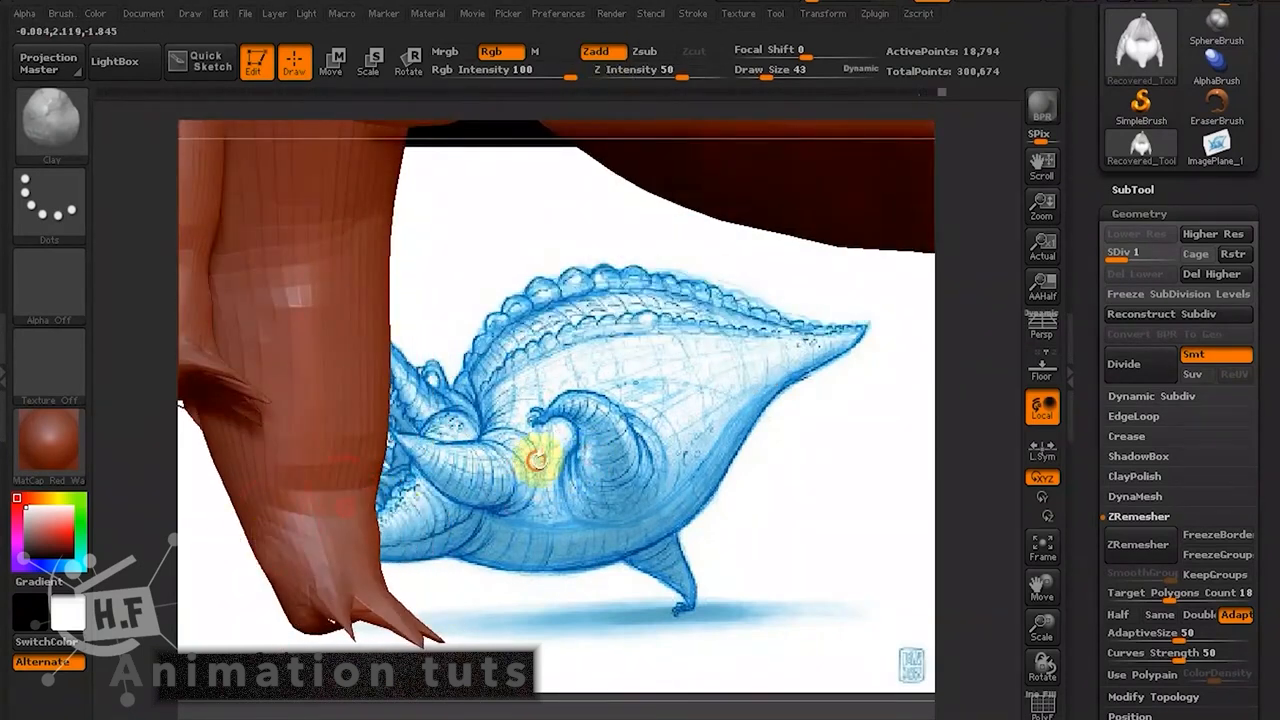
pyautogui.moveTo(537, 459); pyautogui.dragTo(346, 489)
pyautogui.moveTo(289, 551)
pyautogui.keyDown('shift'); pyautogui.mouseDown()
pyautogui.moveTo(531, 463)
pyautogui.moveTo(399, 481)
pyautogui.mouseUp(); pyautogui.keyUp('shift')
pyautogui.moveTo(514, 486)
pyautogui.mouseDown()
pyautogui.moveTo(276, 470)
pyautogui.moveTo(371, 500)
pyautogui.moveTo(343, 514)
pyautogui.moveTo(416, 502)
pyautogui.mouseUp()
# Sculpt clay skin folds across the front leg's knee bend, working around the leg.
pyautogui.moveTo(377, 443)
pyautogui.mouseDown()
pyautogui.moveTo(609, 429)
pyautogui.moveTo(551, 451)
pyautogui.moveTo(503, 449)
pyautogui.moveTo(555, 480)
pyautogui.moveTo(623, 449)
pyautogui.moveTo(417, 494)
pyautogui.moveTo(572, 478)
pyautogui.mouseUp()
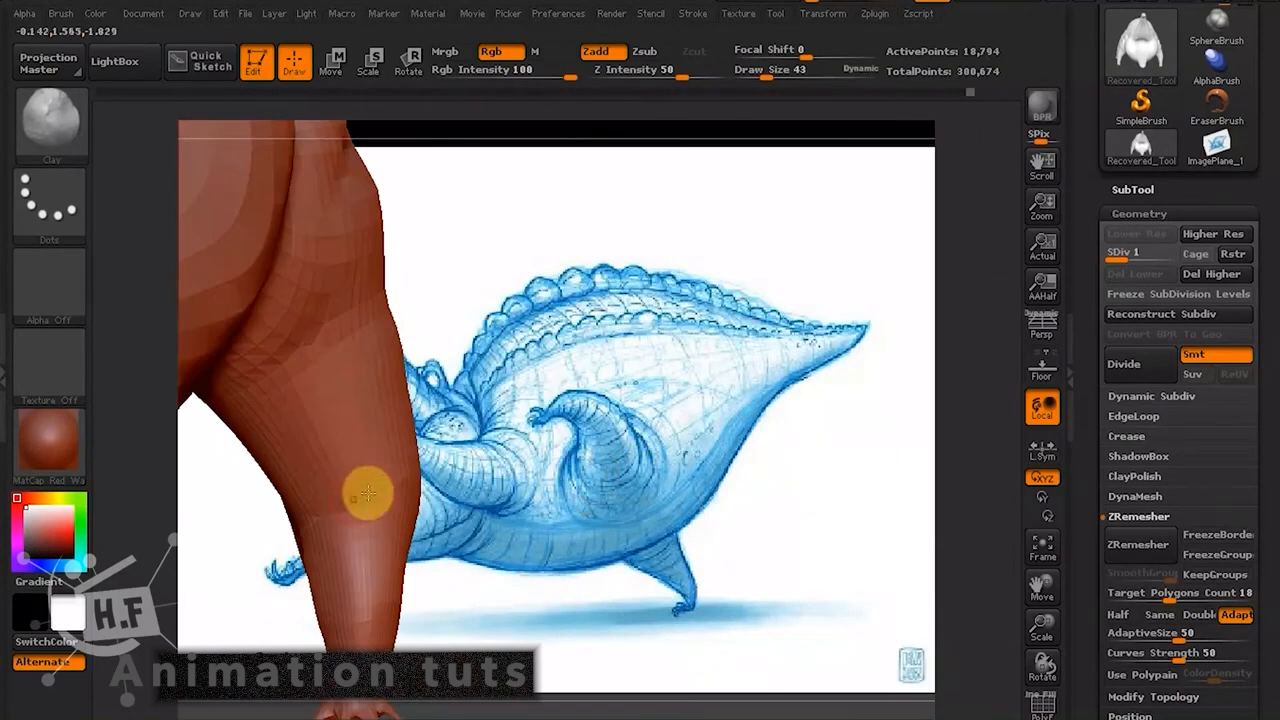
pyautogui.moveTo(305, 505)
pyautogui.keyDown('shift'); pyautogui.mouseDown()
pyautogui.moveTo(366, 477)
pyautogui.moveTo(359, 504)
pyautogui.mouseUp(); pyautogui.keyUp('shift')
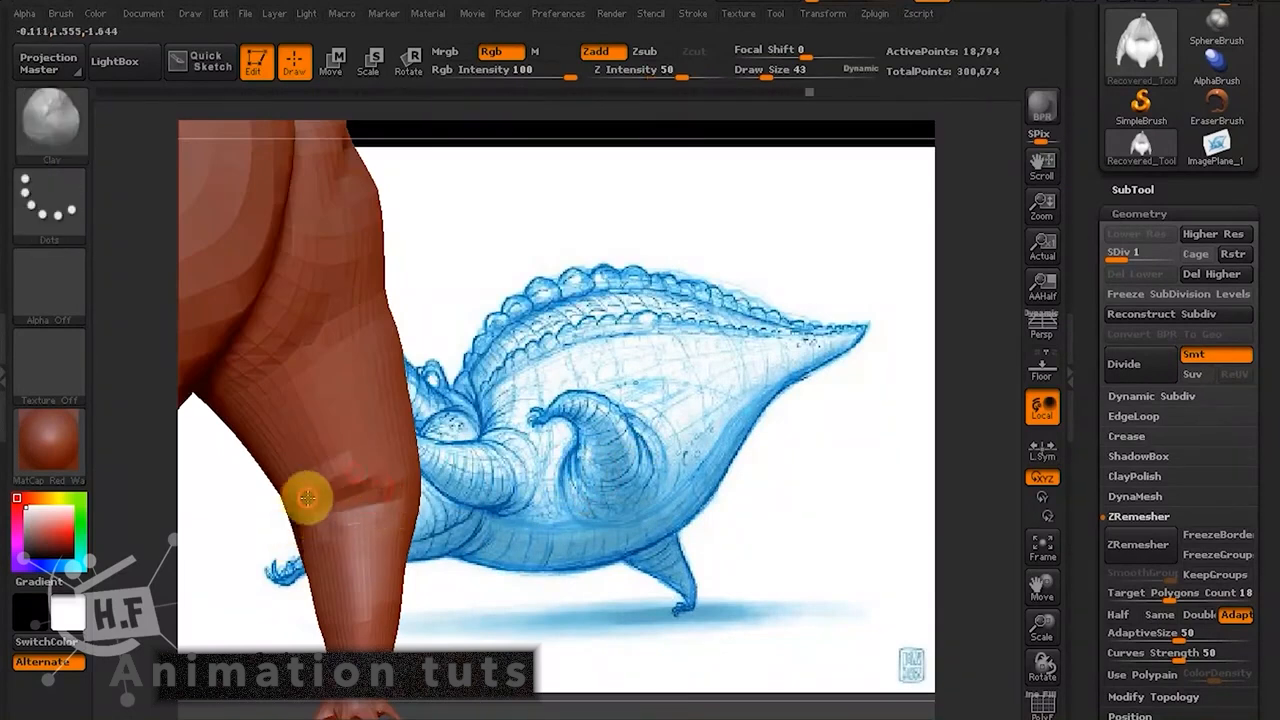
pyautogui.moveTo(306, 461); pyautogui.dragTo(455, 490)
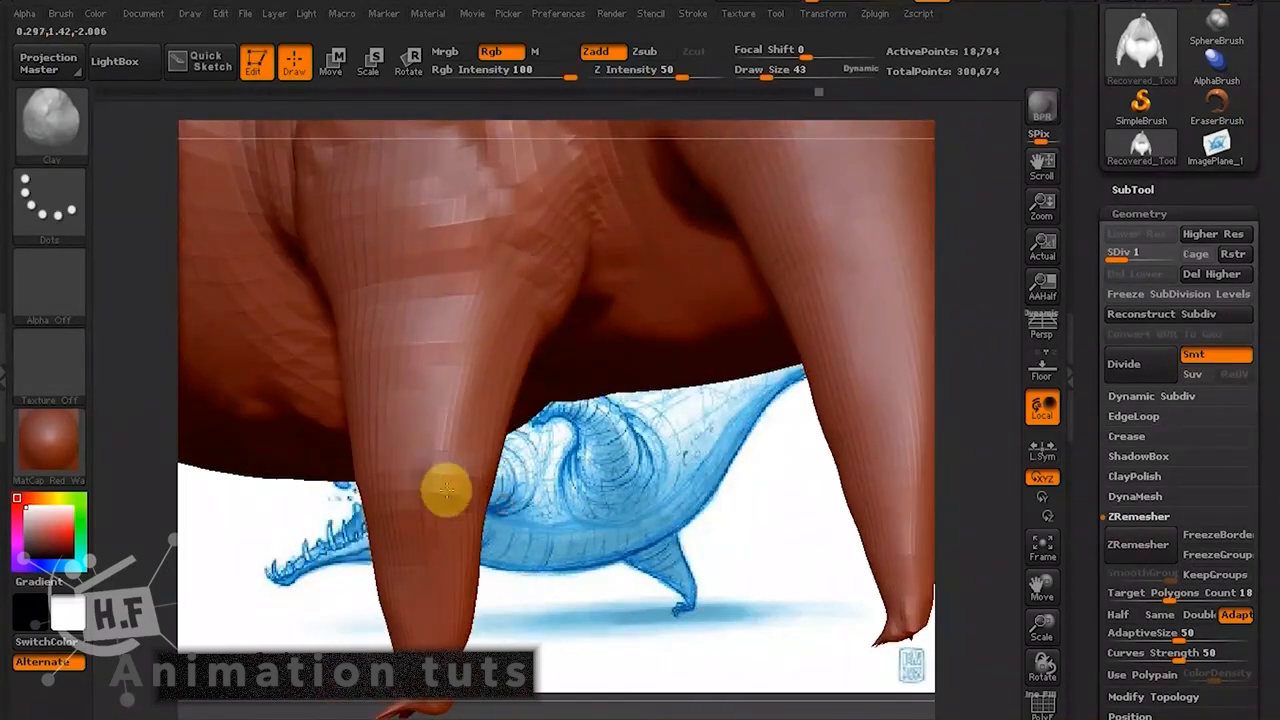
pyautogui.moveTo(541, 504); pyautogui.dragTo(437, 477)
# Add clay skin bands around the hind leg's knee and smooth the area below them.
pyautogui.moveTo(597, 514)
pyautogui.mouseDown()
pyautogui.moveTo(840, 400)
pyautogui.moveTo(907, 392)
pyautogui.moveTo(531, 451)
pyautogui.moveTo(466, 476)
pyautogui.mouseUp()
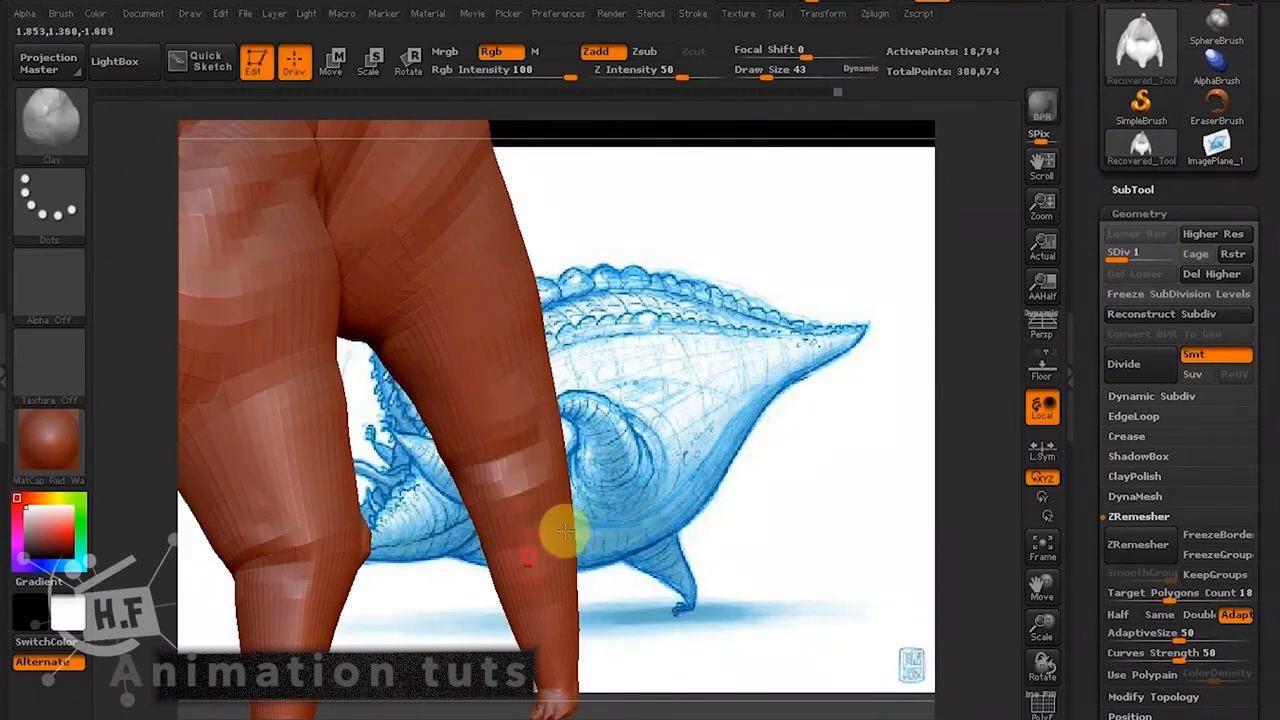
pyautogui.moveTo(565, 531)
pyautogui.mouseDown(button='right')
pyautogui.moveTo(662, 418)
pyautogui.moveTo(674, 474)
pyautogui.moveTo(628, 406)
pyautogui.mouseUp(button='right')
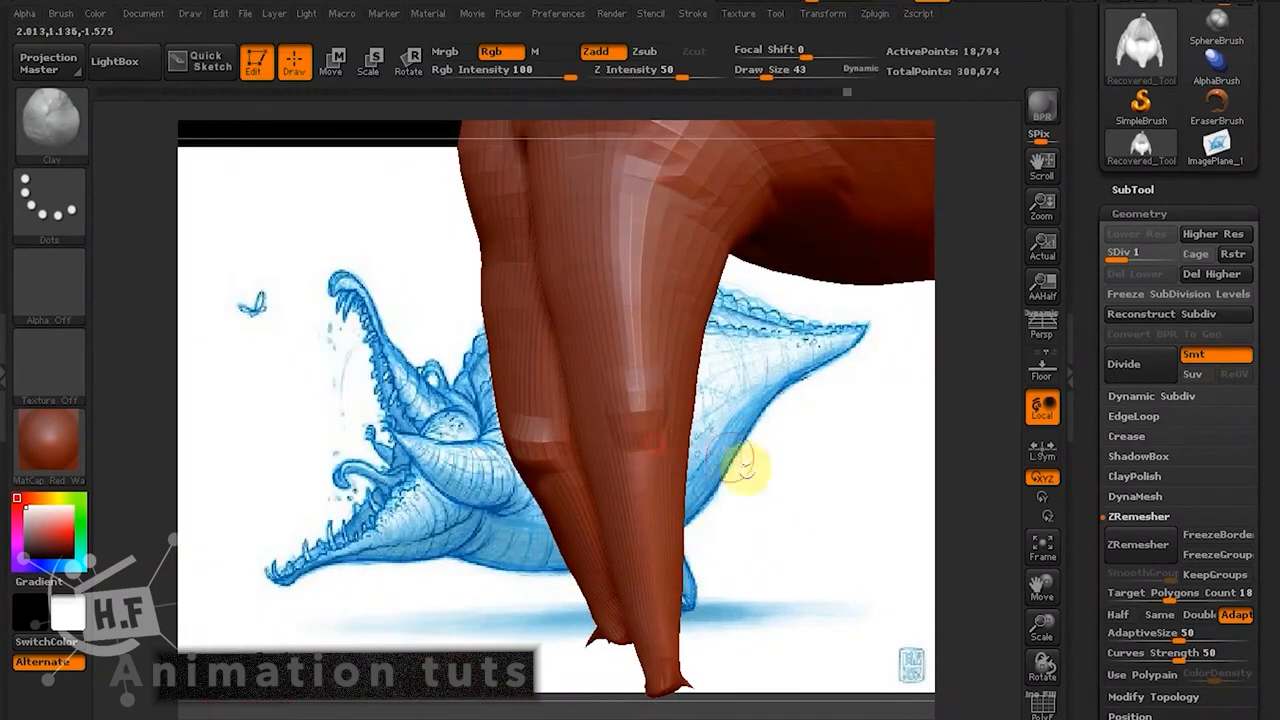
pyautogui.moveTo(742, 466)
pyautogui.mouseDown(button='right')
pyautogui.moveTo(829, 443)
pyautogui.moveTo(443, 466)
pyautogui.moveTo(594, 526)
pyautogui.moveTo(548, 538)
pyautogui.mouseUp(button='right')
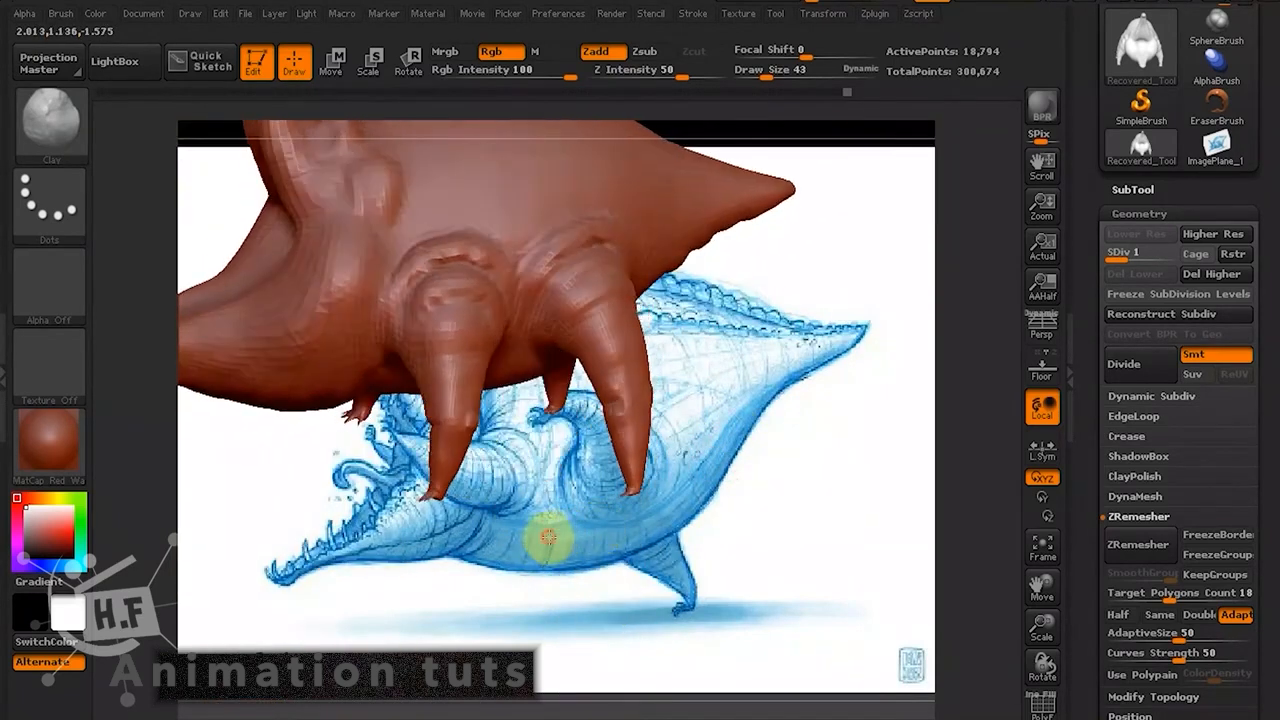
pyautogui.moveTo(700, 463)
pyautogui.mouseDown(button='right')
pyautogui.moveTo(771, 491)
pyautogui.moveTo(617, 397)
pyautogui.moveTo(618, 472)
pyautogui.mouseUp(button='right')
pyautogui.press('shift')
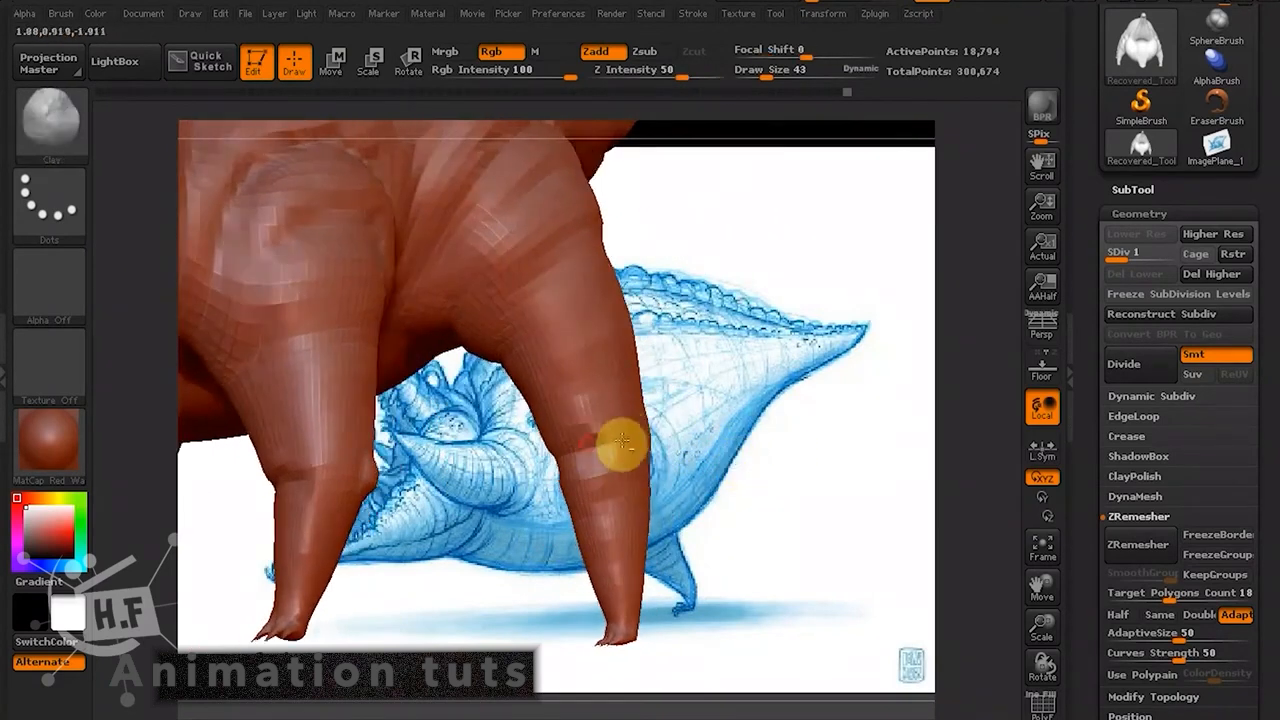
pyautogui.moveTo(624, 437); pyautogui.dragTo(597, 494)
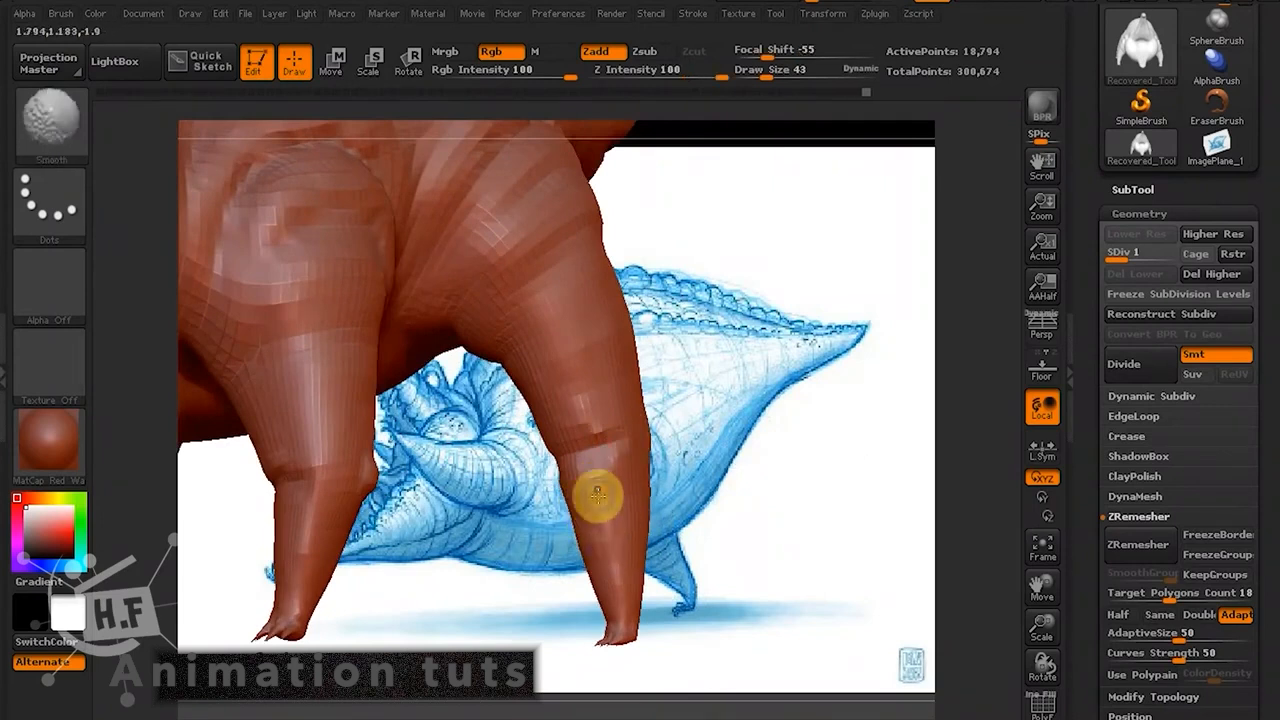
pyautogui.moveTo(709, 534)
pyautogui.mouseDown()
pyautogui.moveTo(714, 503)
pyautogui.moveTo(694, 517)
pyautogui.moveTo(635, 362)
pyautogui.moveTo(783, 406)
pyautogui.moveTo(614, 609)
pyautogui.moveTo(817, 320)
pyautogui.moveTo(723, 349)
pyautogui.moveTo(766, 257)
pyautogui.moveTo(817, 277)
pyautogui.moveTo(578, 402)
pyautogui.mouseUp()
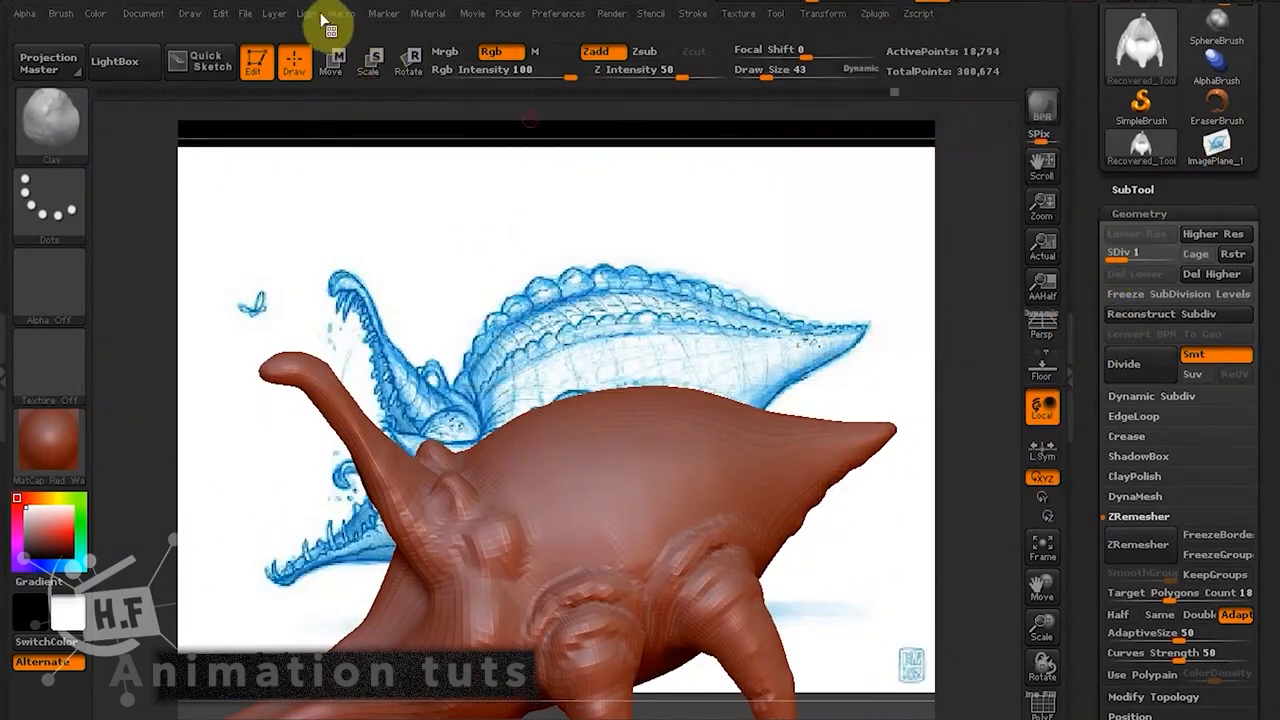
# Save the project in the zbrush04 folder as a new version named corocodila7.
pyautogui.click(256, 18)
pyautogui.click(366, 49)
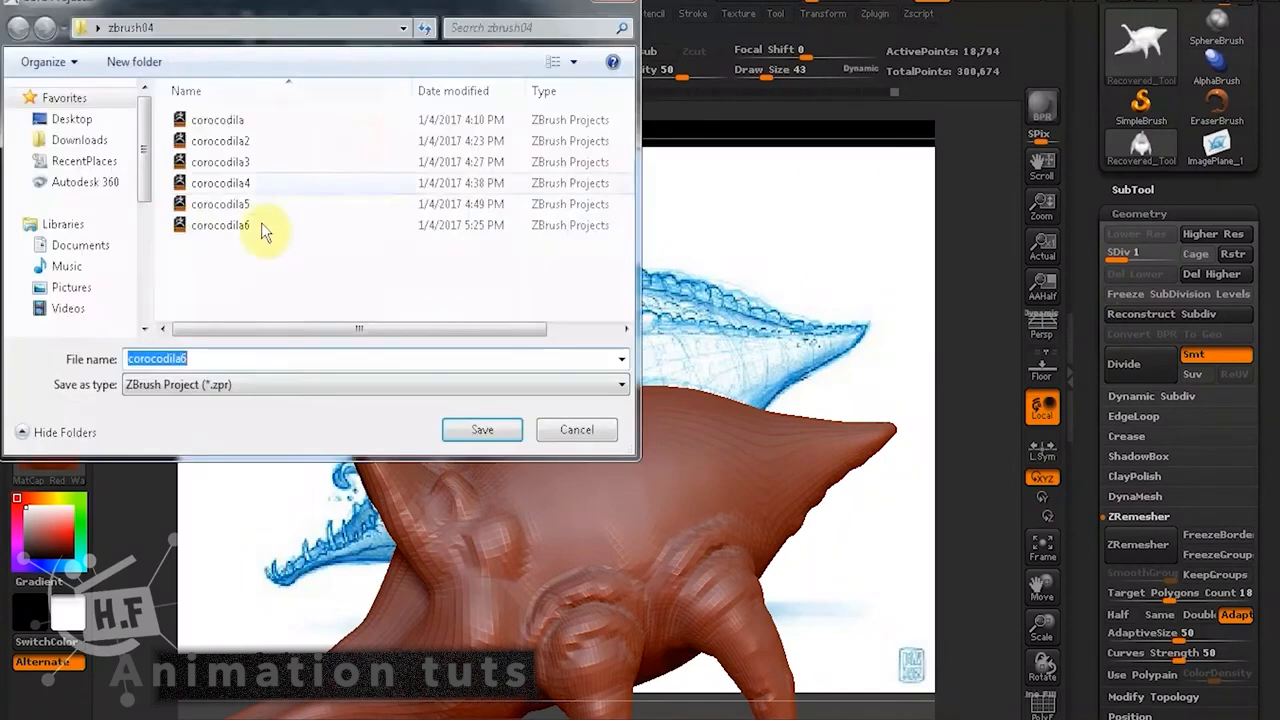
pyautogui.click(226, 225)
pyautogui.click(197, 362)
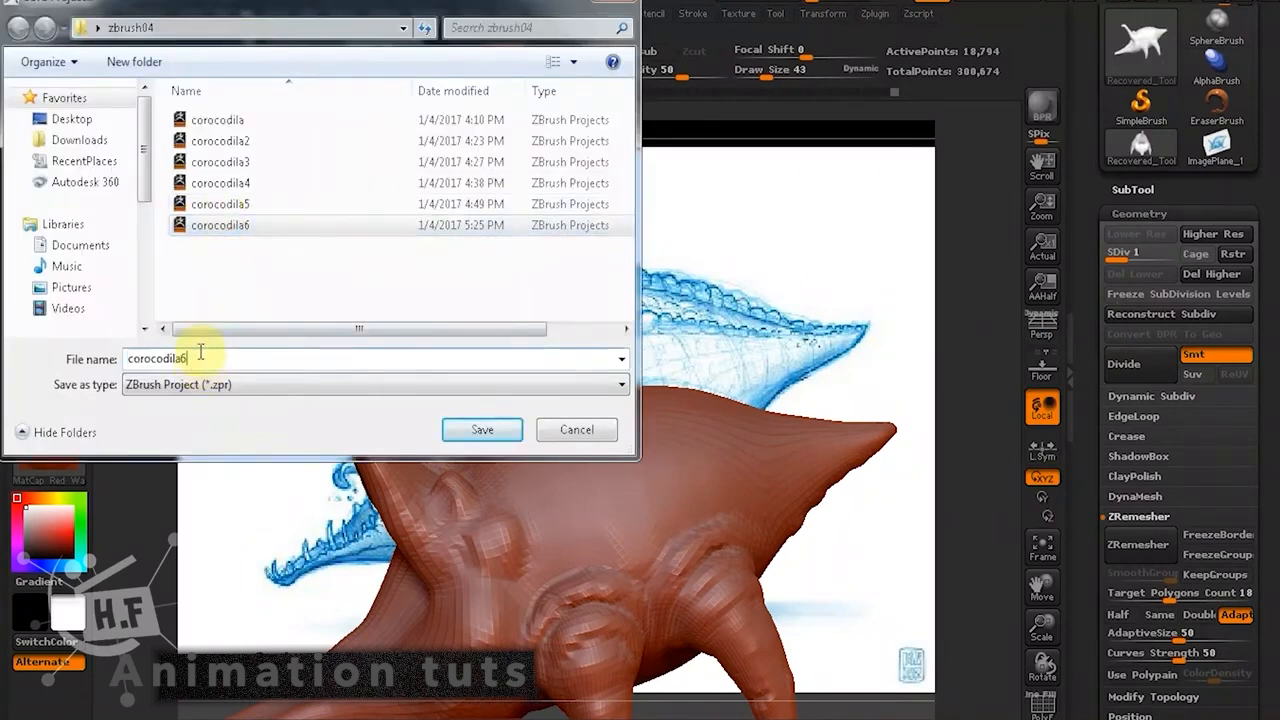
pyautogui.press('BackSpace')
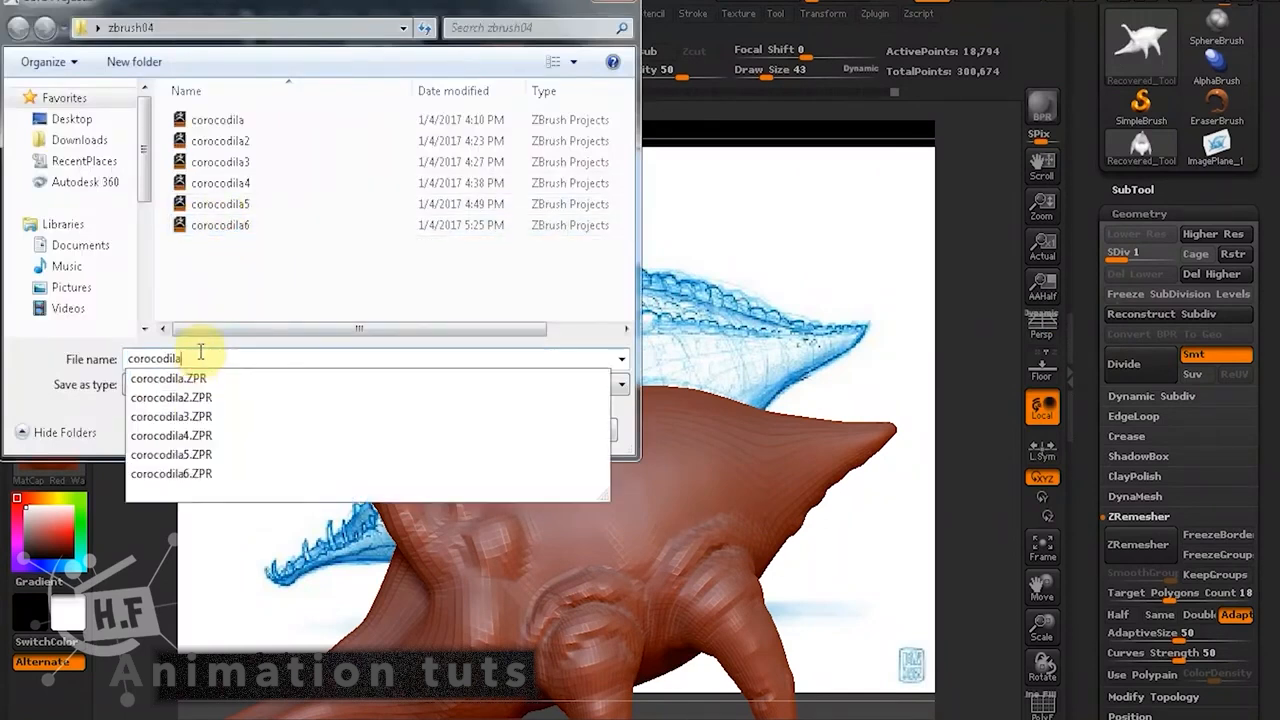
pyautogui.write('7')
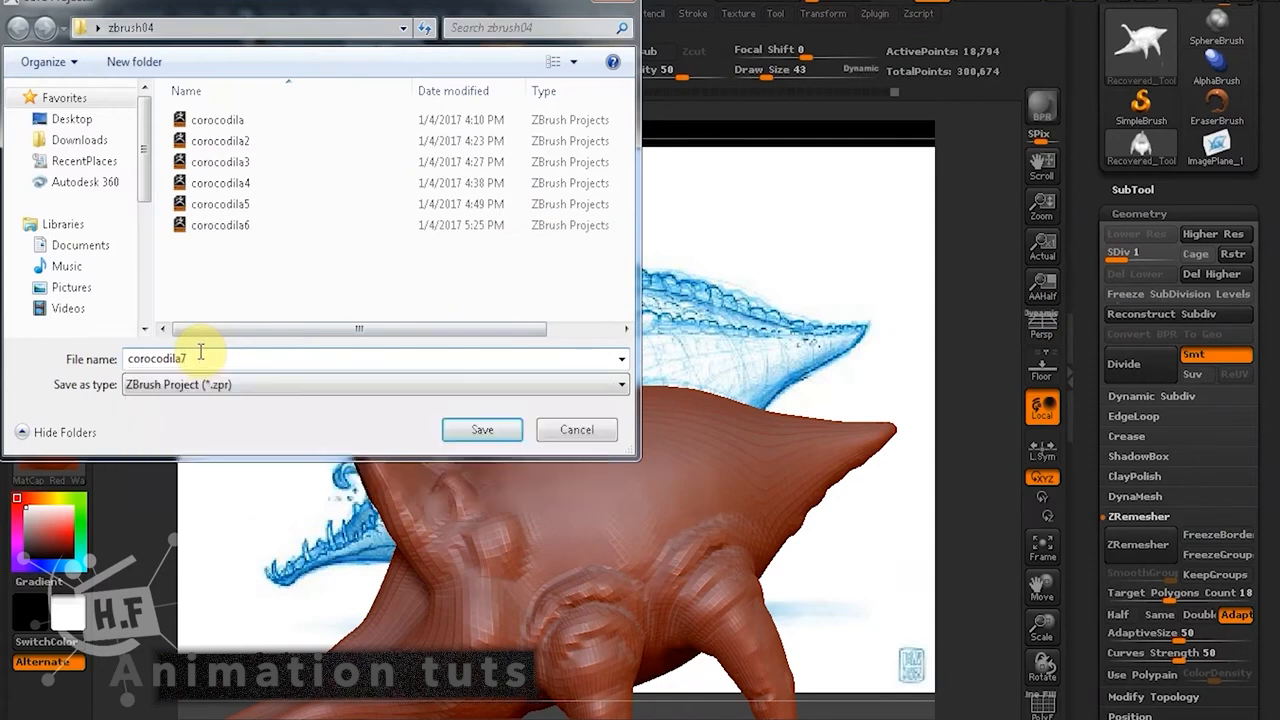
pyautogui.click(482, 432)
# Carve a groove behind the eye along the head-body boundary using the Clay brush in Zsub mode at Z Intensity 74.
pyautogui.moveTo(880, 569)
pyautogui.mouseDown()
pyautogui.moveTo(877, 591)
pyautogui.moveTo(888, 573)
pyautogui.mouseUp()
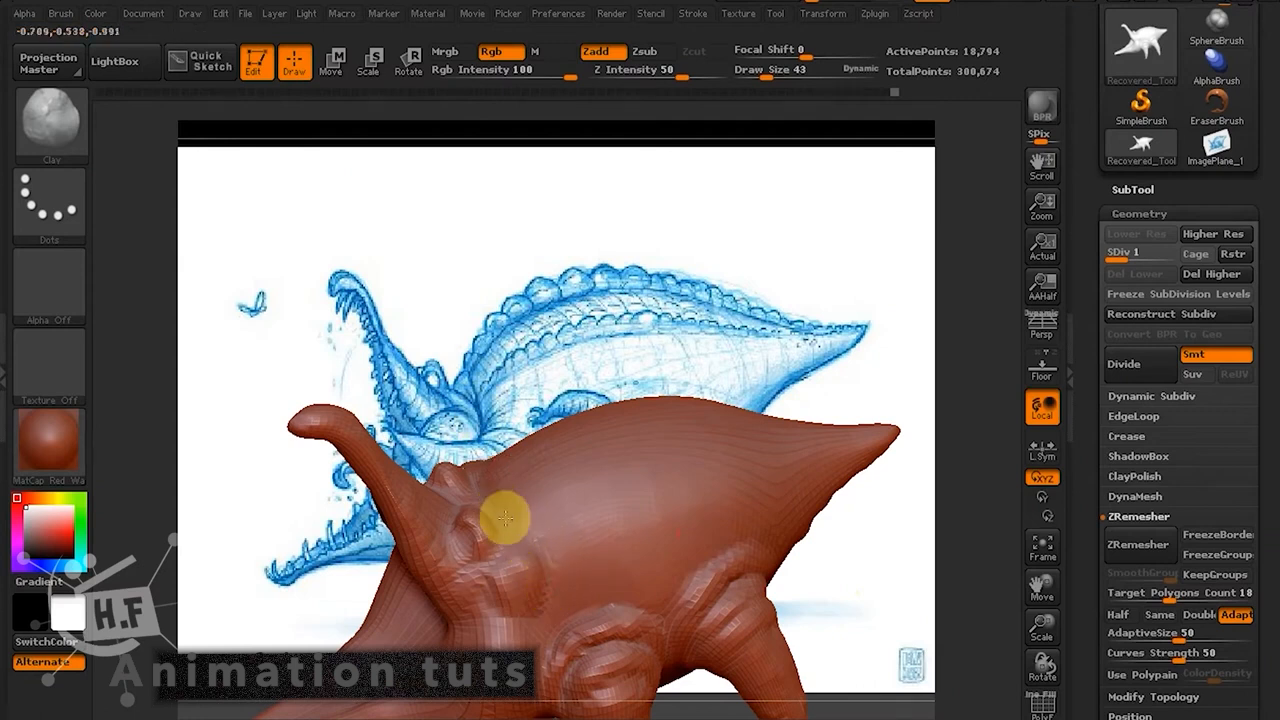
pyautogui.click(683, 77)
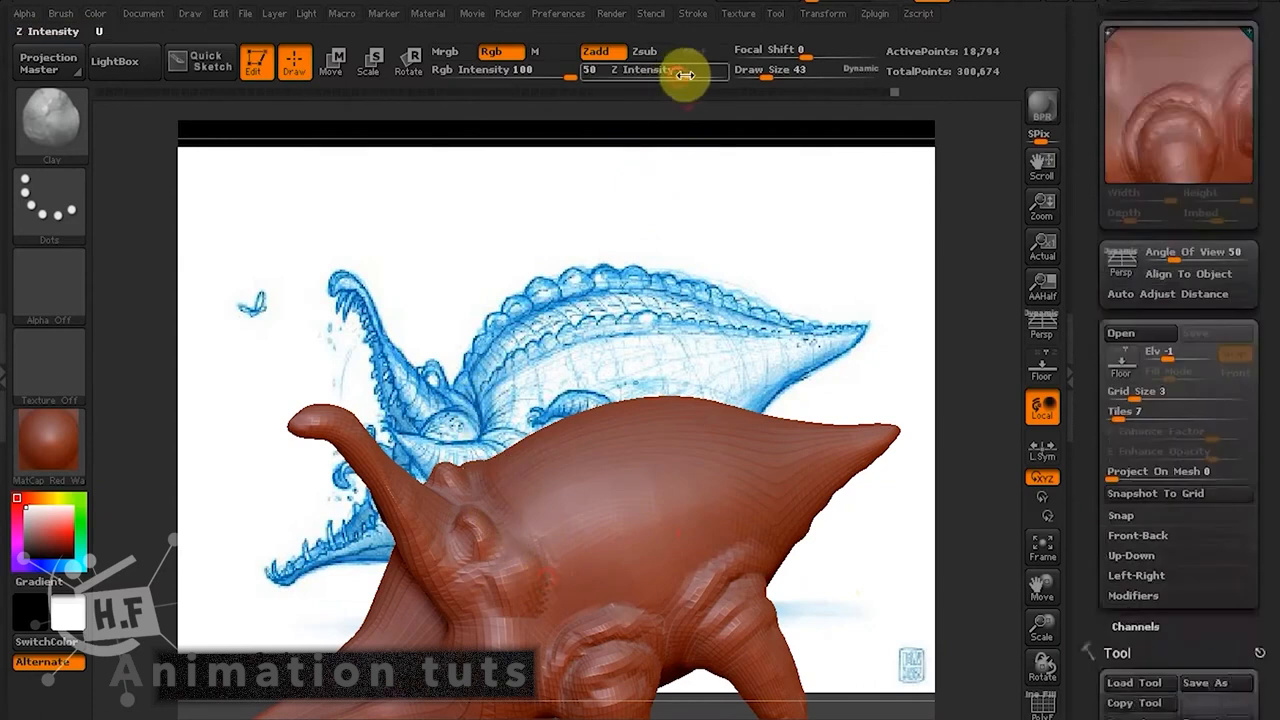
pyautogui.moveTo(680, 77); pyautogui.dragTo(703, 77)
pyautogui.click(648, 54)
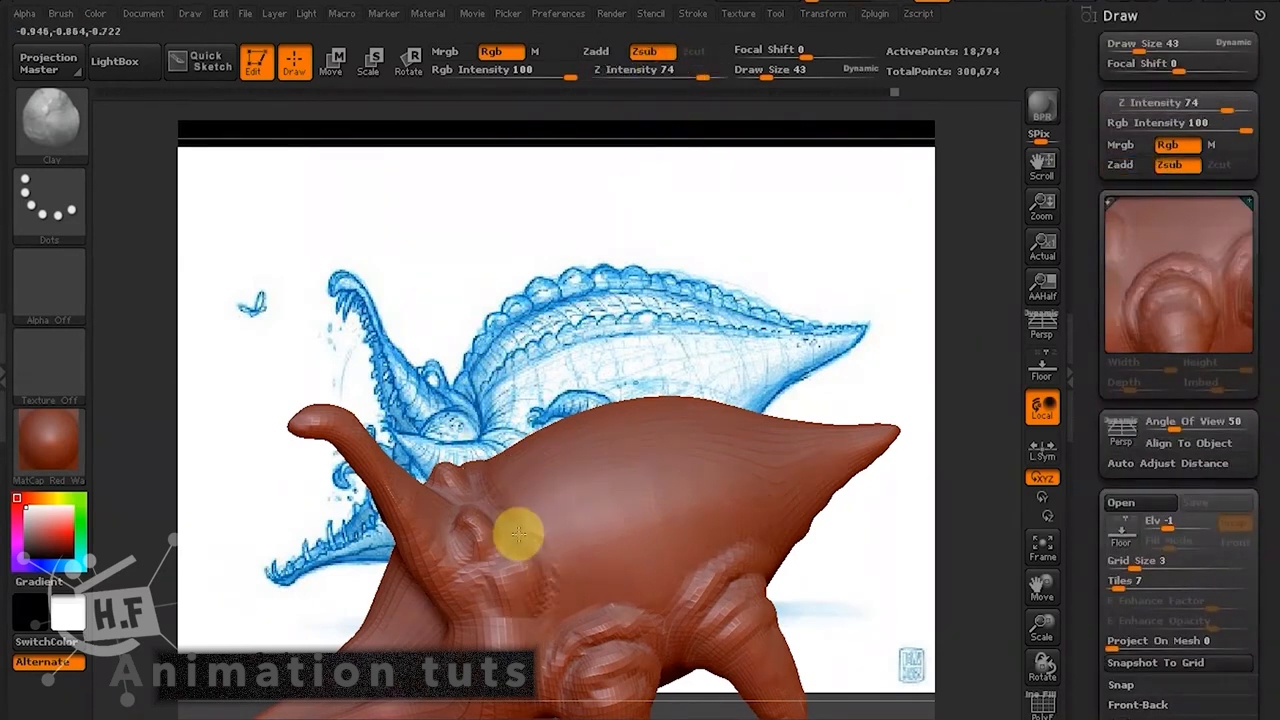
pyautogui.moveTo(628, 313)
pyautogui.mouseDown()
pyautogui.moveTo(634, 249)
pyautogui.moveTo(709, 251)
pyautogui.moveTo(541, 470)
pyautogui.mouseUp()
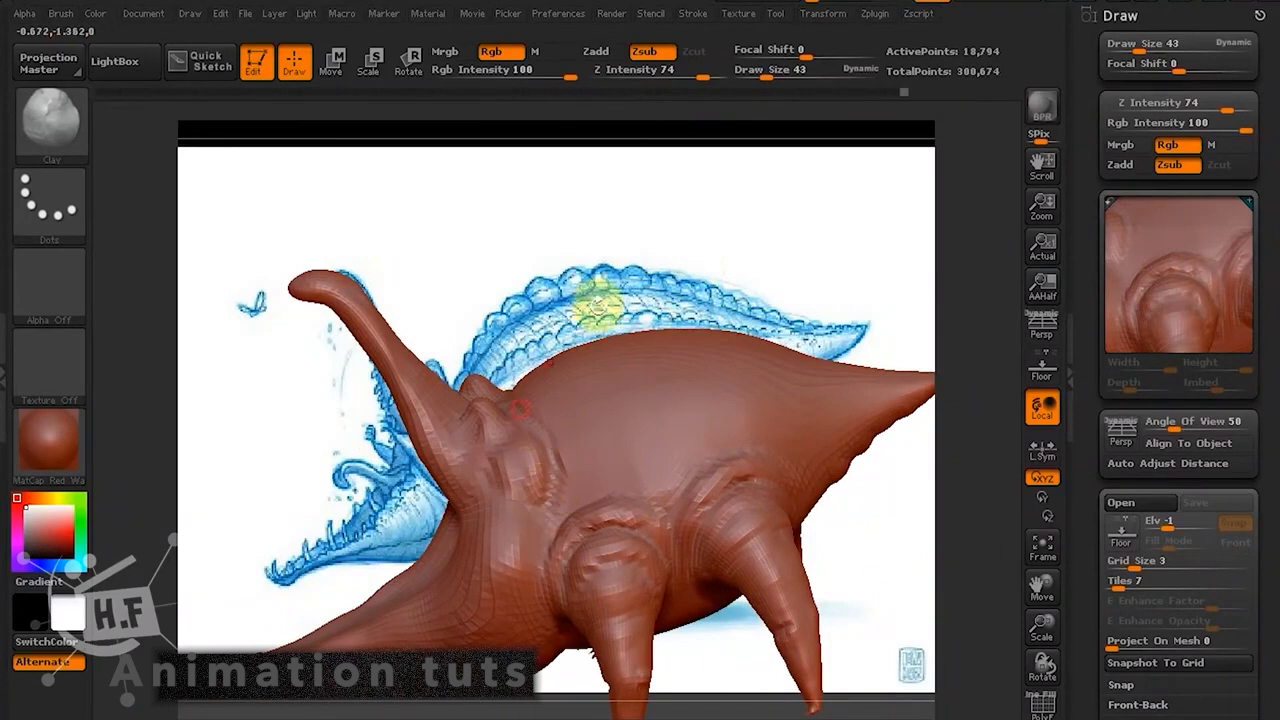
pyautogui.moveTo(597, 305); pyautogui.dragTo(500, 390)
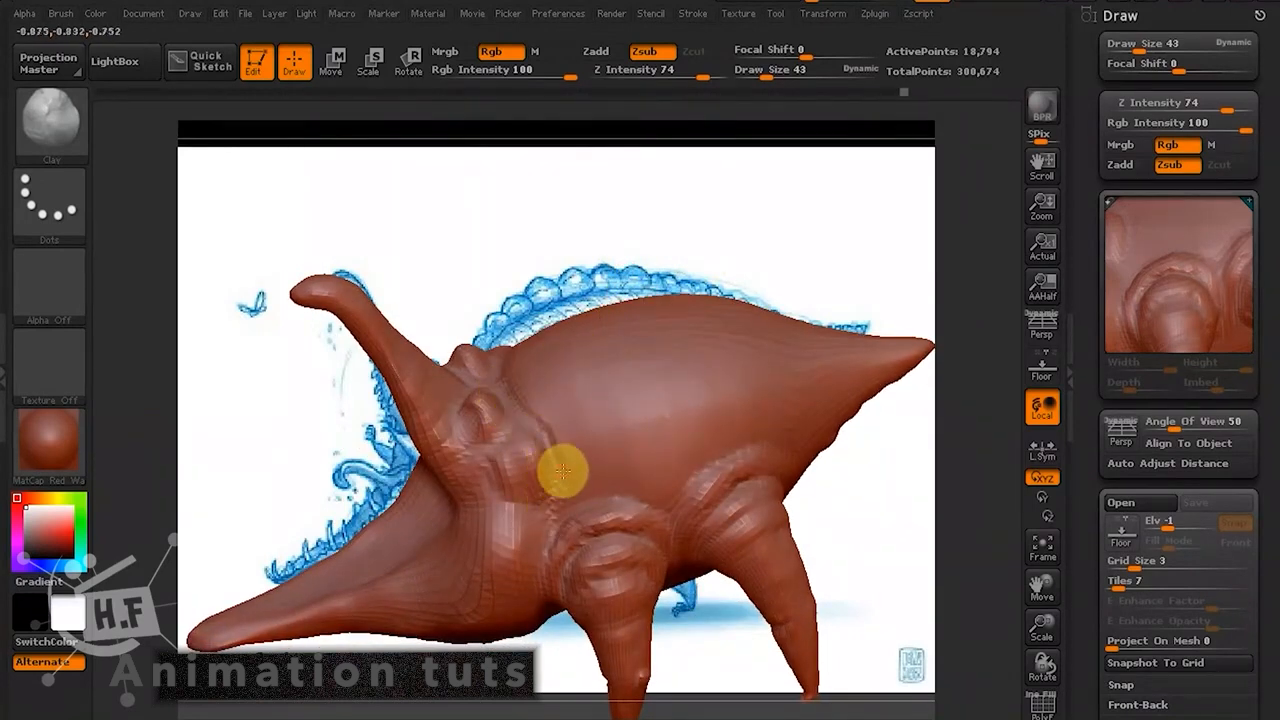
# Deepen the crease between head and body at Draw Size 52 and Z Intensity 100, smoothing its upper end.
pyautogui.moveTo(766, 76); pyautogui.dragTo(735, 77)
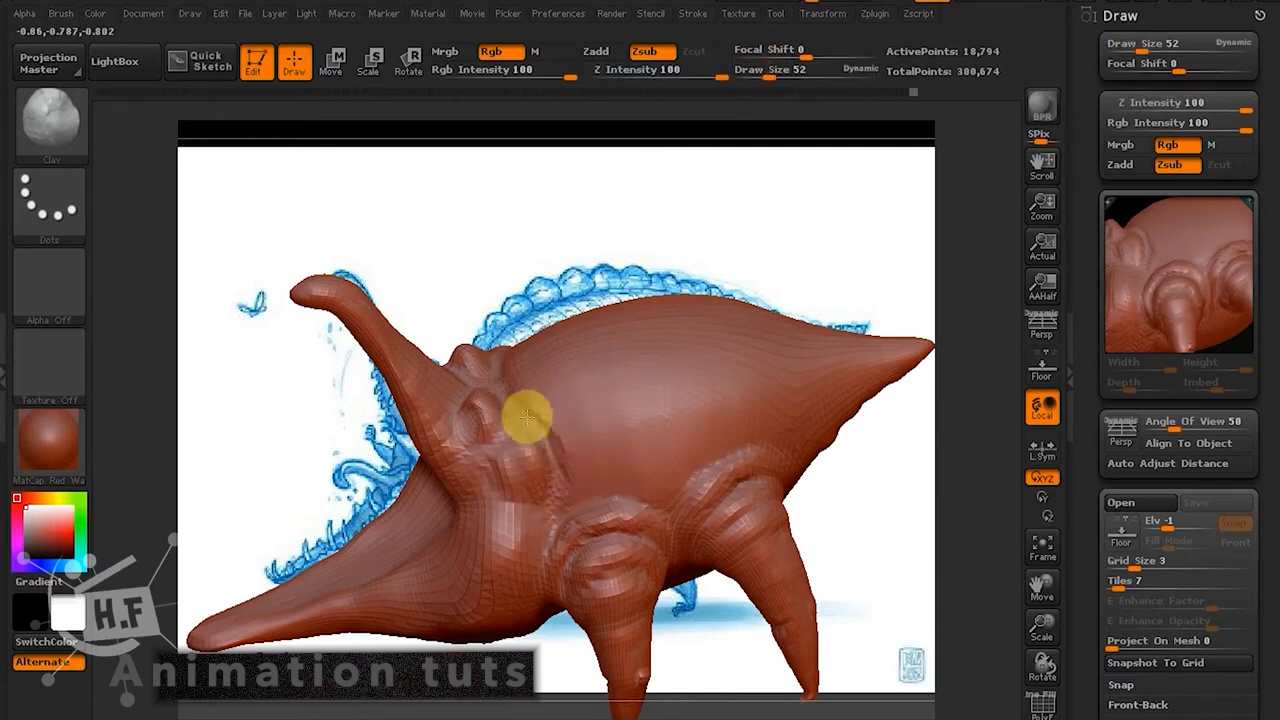
pyautogui.keyDown('alt'); pyautogui.moveTo(667, 238); pyautogui.dragTo(672, 355); pyautogui.keyUp('alt')
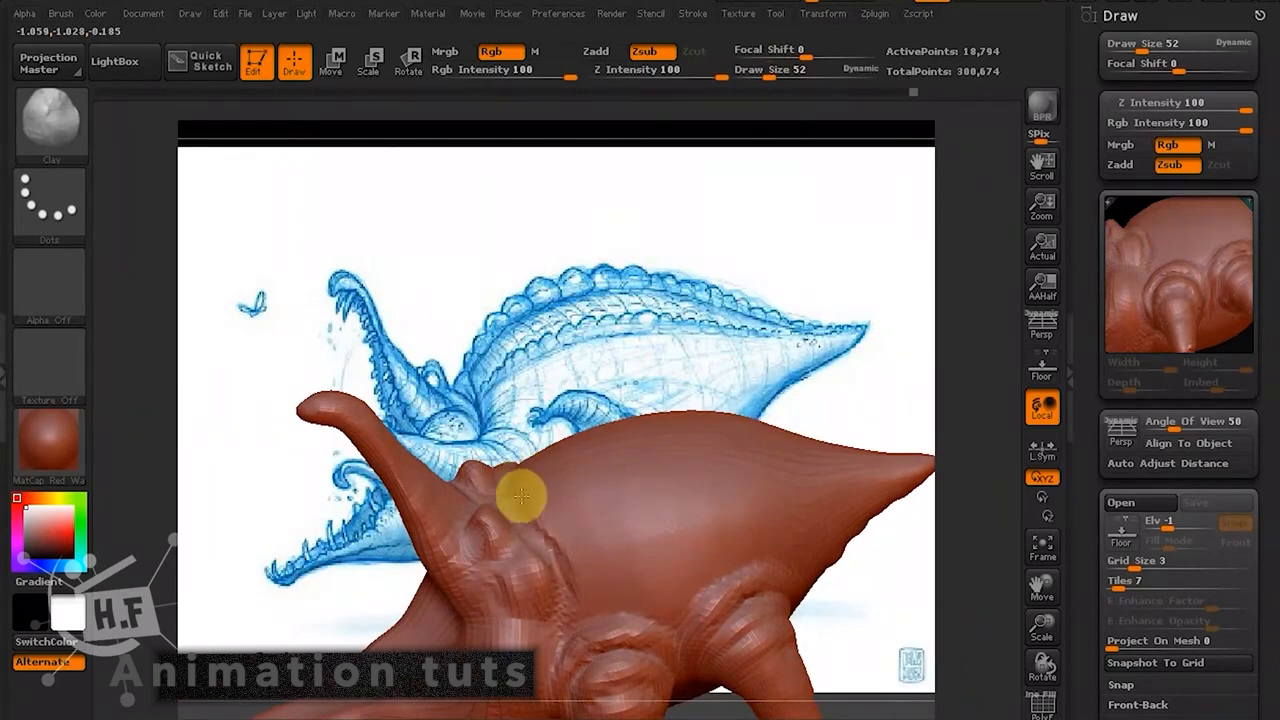
pyautogui.moveTo(603, 329)
pyautogui.mouseDown()
pyautogui.moveTo(600, 374)
pyautogui.moveTo(617, 369)
pyautogui.mouseUp()
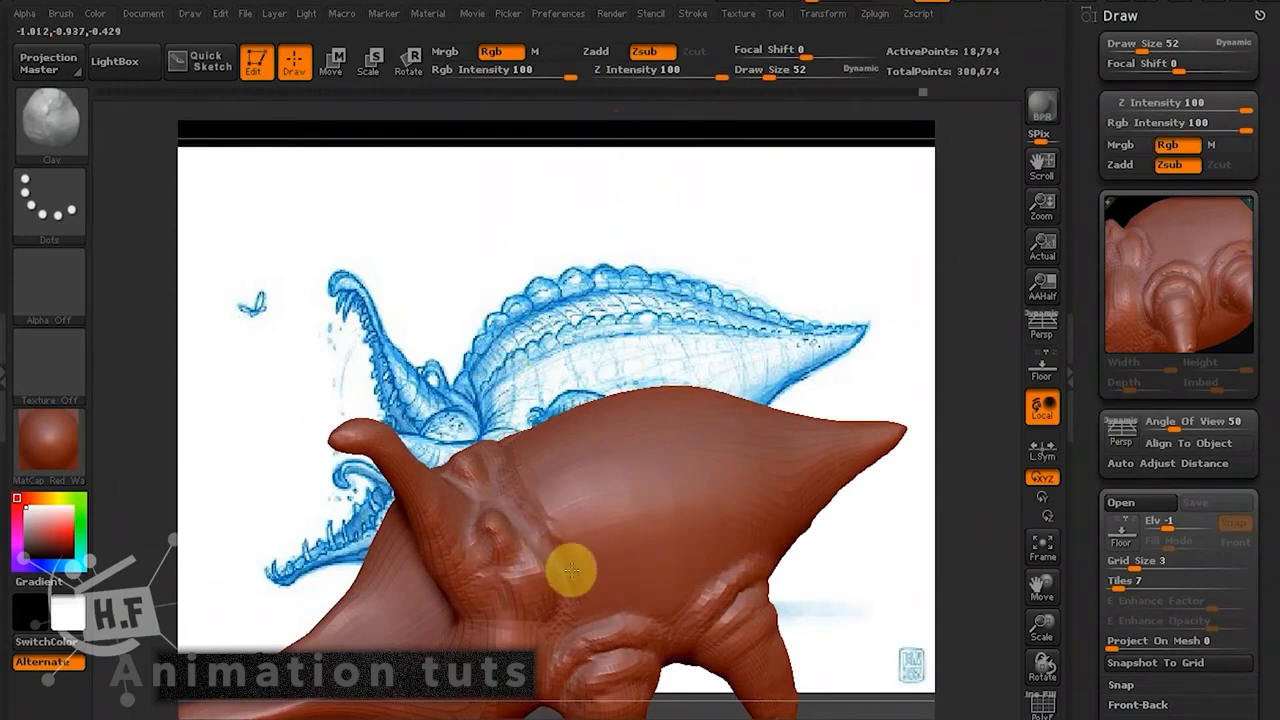
pyautogui.press('shift')
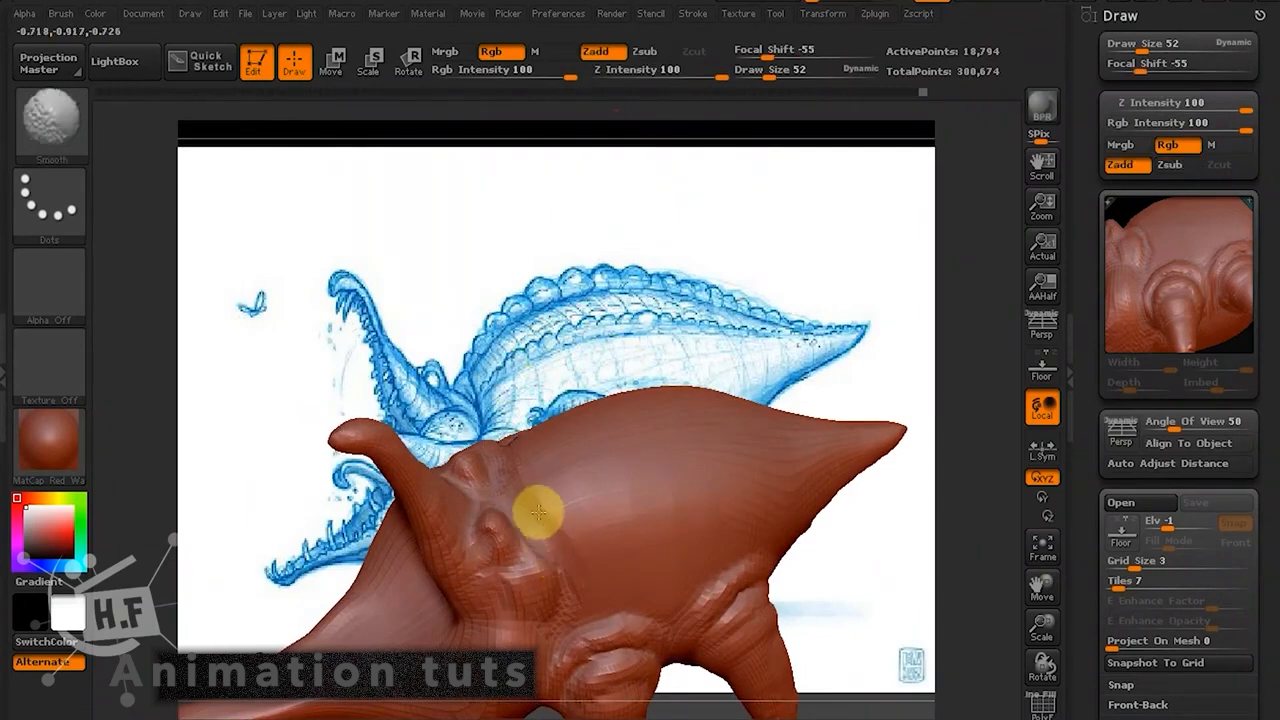
pyautogui.keyDown('shift'); pyautogui.moveTo(518, 491); pyautogui.dragTo(514, 491); pyautogui.keyUp('shift')
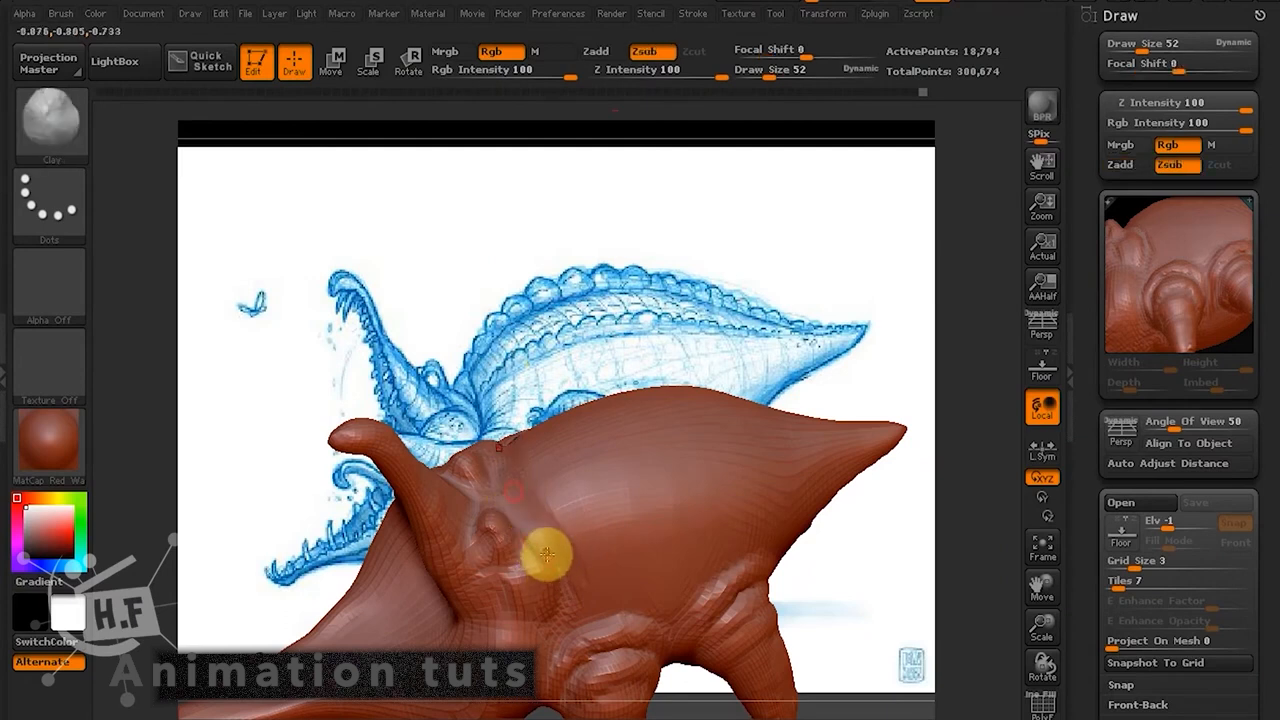
# Build up the cheek and the area around the eye with Clay in Zadd mode, and smooth the transitions.
pyautogui.click(598, 52)
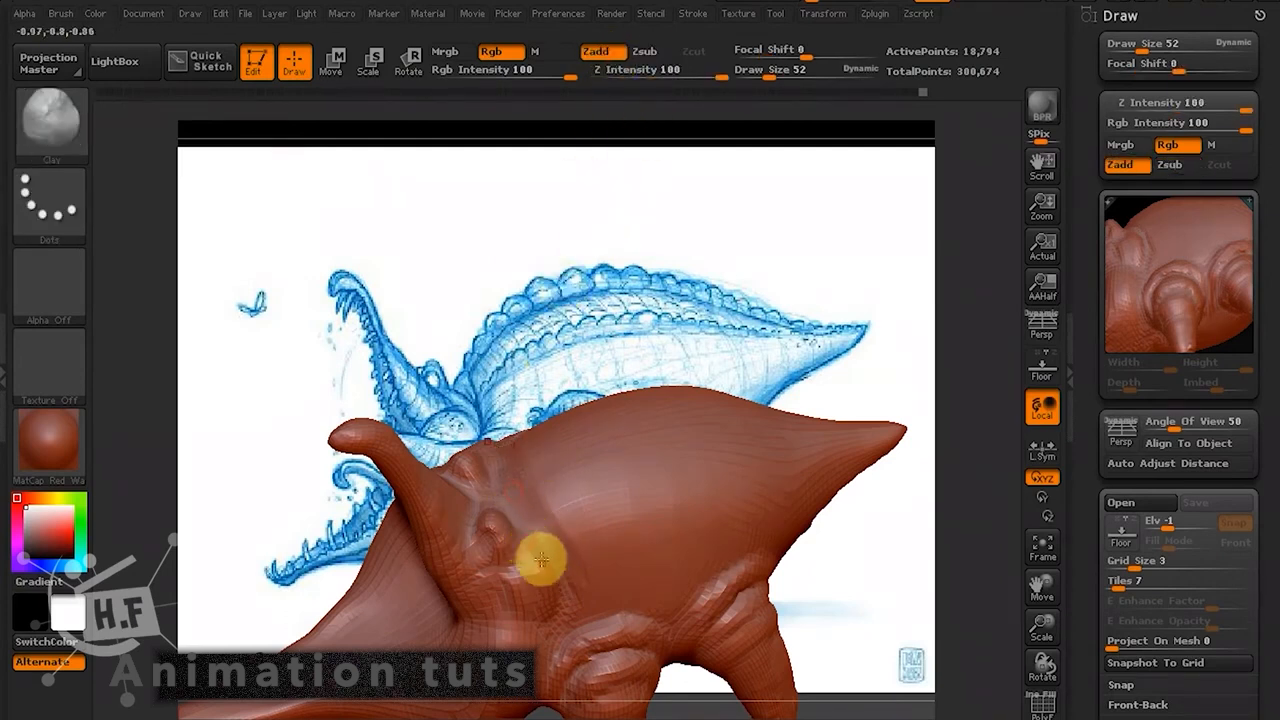
pyautogui.moveTo(834, 551)
pyautogui.mouseDown()
pyautogui.moveTo(851, 480)
pyautogui.moveTo(837, 426)
pyautogui.moveTo(953, 568)
pyautogui.moveTo(500, 334)
pyautogui.moveTo(520, 234)
pyautogui.moveTo(549, 442)
pyautogui.mouseUp()
pyautogui.moveTo(427, 431); pyautogui.dragTo(463, 493)
pyautogui.moveTo(510, 457); pyautogui.dragTo(523, 489)
pyautogui.moveTo(534, 363); pyautogui.dragTo(554, 455)
pyautogui.moveTo(512, 391)
pyautogui.mouseDown()
pyautogui.moveTo(526, 455)
pyautogui.moveTo(516, 468)
pyautogui.mouseUp()
pyautogui.moveTo(431, 431); pyautogui.dragTo(419, 485)
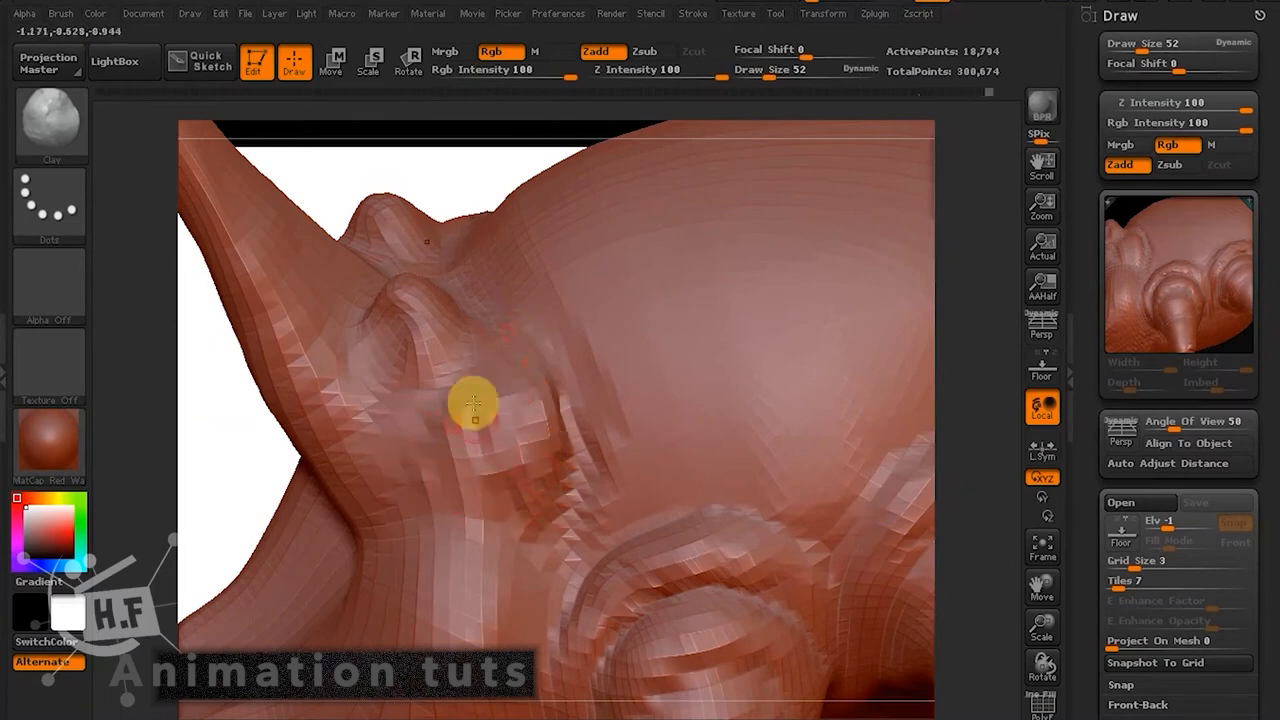
pyautogui.moveTo(449, 423)
pyautogui.mouseDown()
pyautogui.moveTo(428, 457)
pyautogui.moveTo(442, 496)
pyautogui.moveTo(505, 488)
pyautogui.moveTo(567, 429)
pyautogui.mouseUp()
pyautogui.keyDown('alt'); pyautogui.moveTo(487, 180); pyautogui.dragTo(249, 226); pyautogui.keyUp('alt')
pyautogui.keyDown('alt'); pyautogui.moveTo(840, 425); pyautogui.dragTo(690, 455); pyautogui.keyUp('alt')
pyautogui.keyDown('shift'); pyautogui.moveTo(440, 452); pyautogui.dragTo(406, 480); pyautogui.keyUp('shift')
pyautogui.moveTo(803, 457)
pyautogui.keyDown('alt'); pyautogui.mouseDown()
pyautogui.moveTo(820, 525)
pyautogui.moveTo(841, 515)
pyautogui.mouseUp(); pyautogui.keyUp('alt')
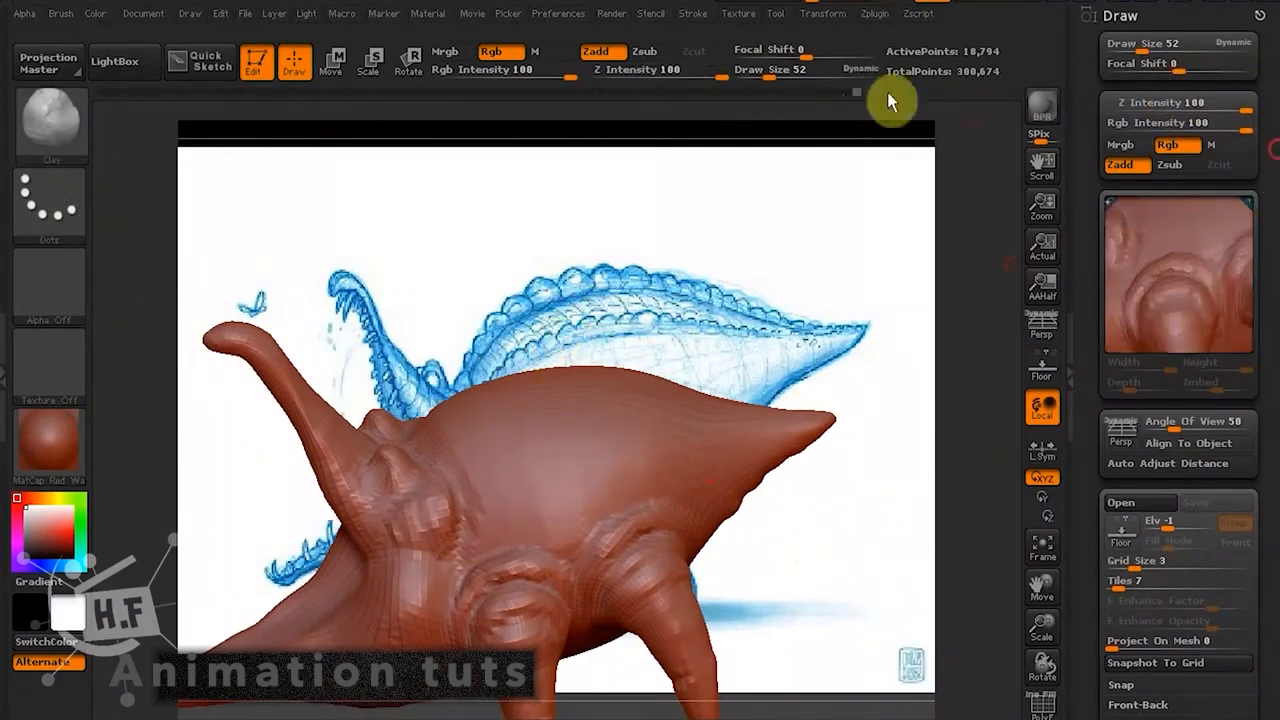
# Dock the Tool palette at the head of the side tray so the Geometry subdivision controls stay accessible.
pyautogui.click(776, 16)
pyautogui.moveTo(776, 37)
pyautogui.mouseDown()
pyautogui.moveTo(1091, 46)
pyautogui.moveTo(980, 34)
pyautogui.moveTo(1060, 60)
pyautogui.mouseUp()
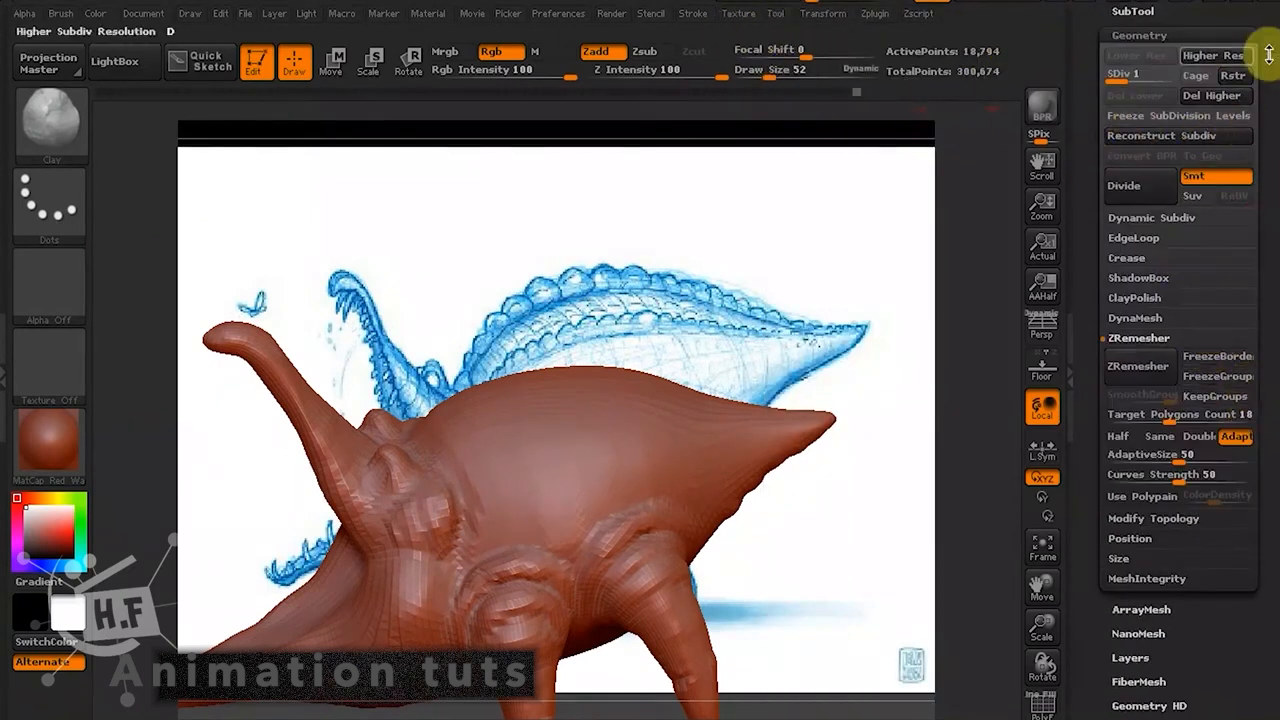
pyautogui.scroll(5, 1262, 120)
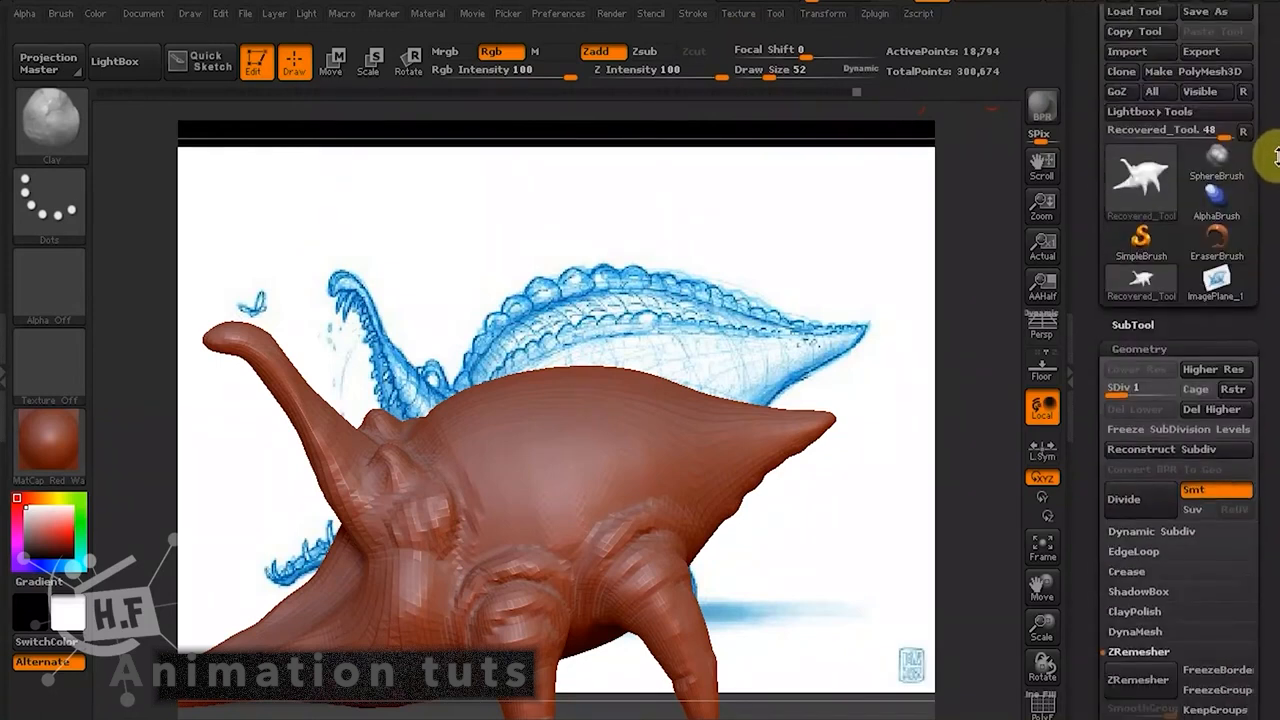
pyautogui.click(776, 14)
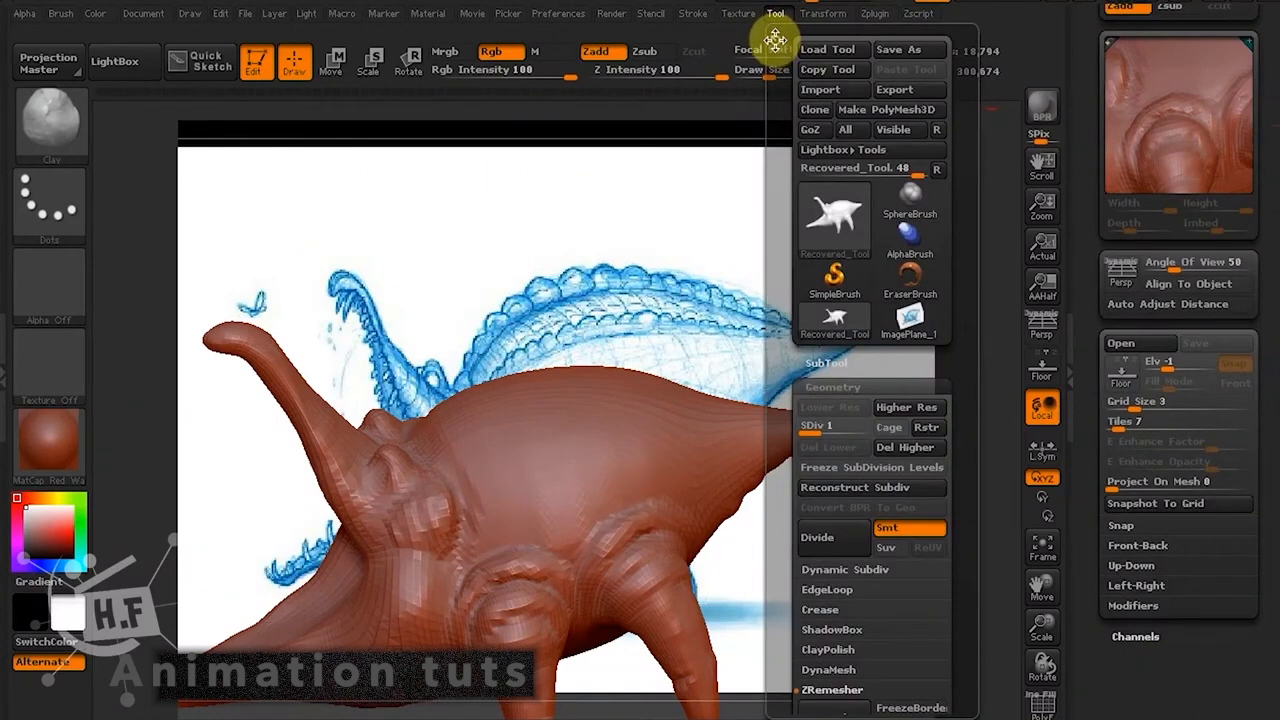
pyautogui.moveTo(776, 40); pyautogui.dragTo(1090, 48)
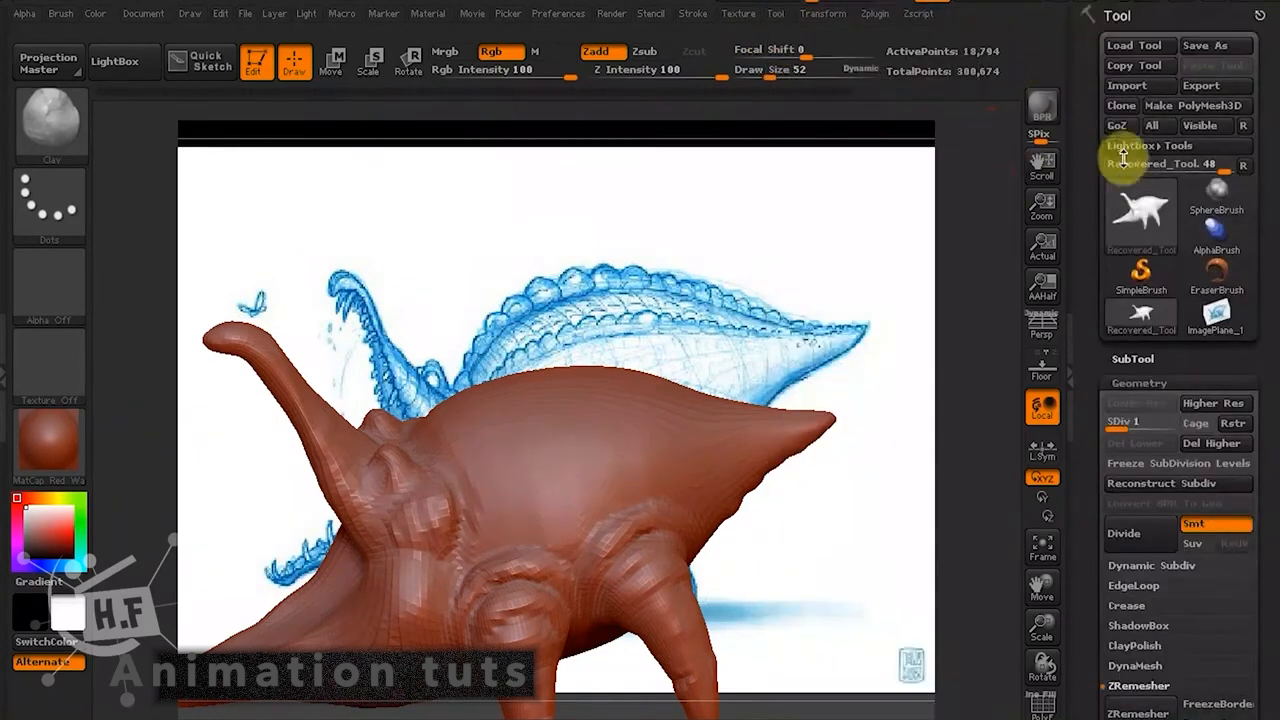
# Select the Displace brush and try a test stroke along the side of the body.
pyautogui.moveTo(909, 563)
pyautogui.mouseDown()
pyautogui.moveTo(814, 531)
pyautogui.moveTo(843, 514)
pyautogui.moveTo(749, 280)
pyautogui.moveTo(544, 523)
pyautogui.mouseUp()
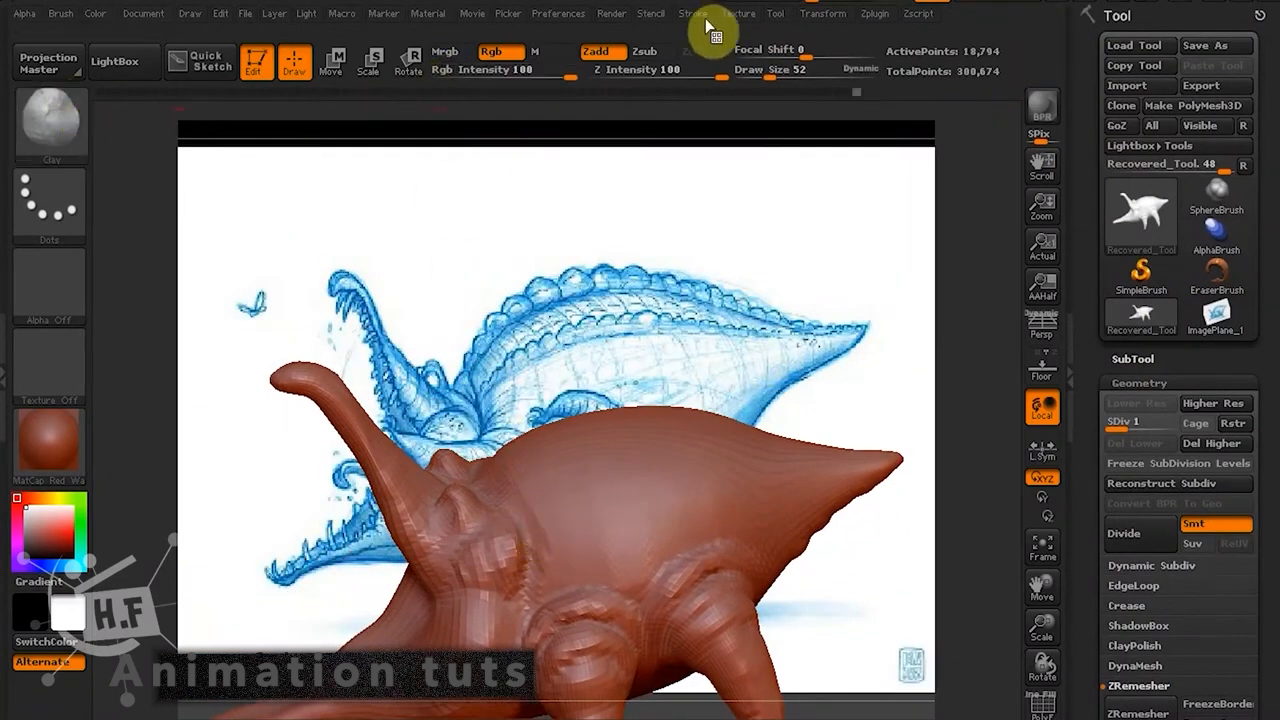
pyautogui.click(48, 116)
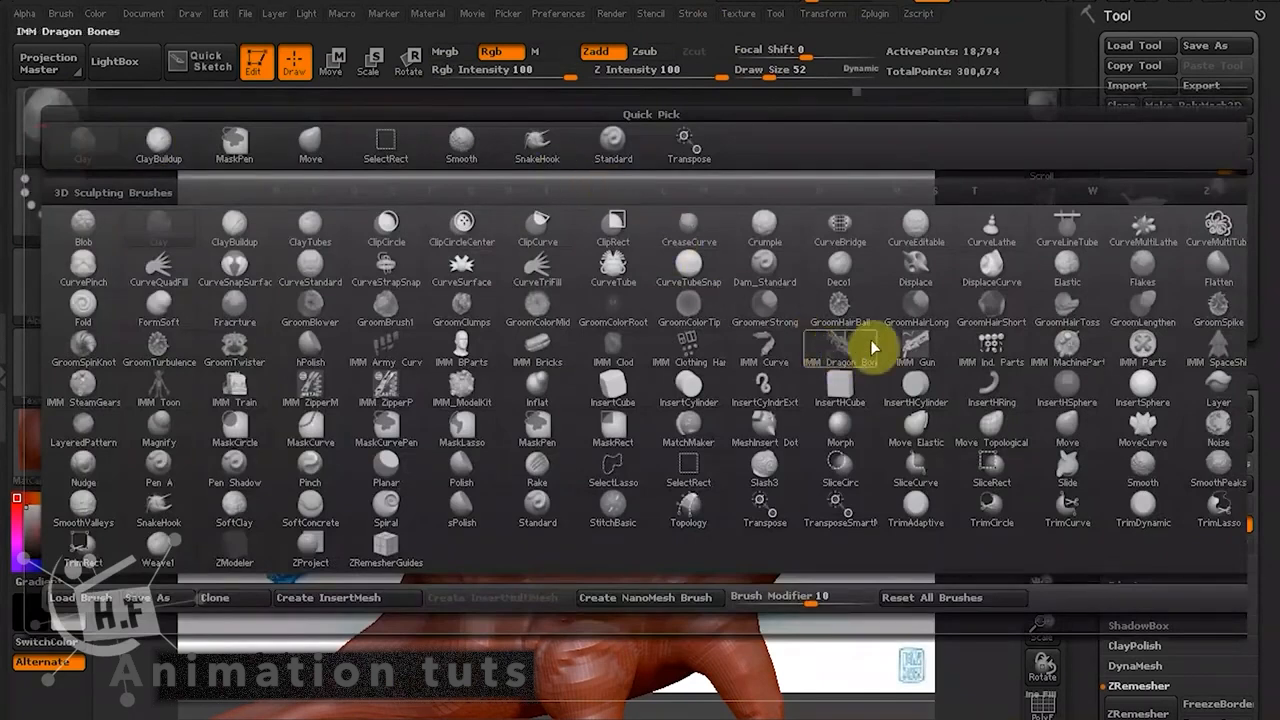
pyautogui.click(924, 272)
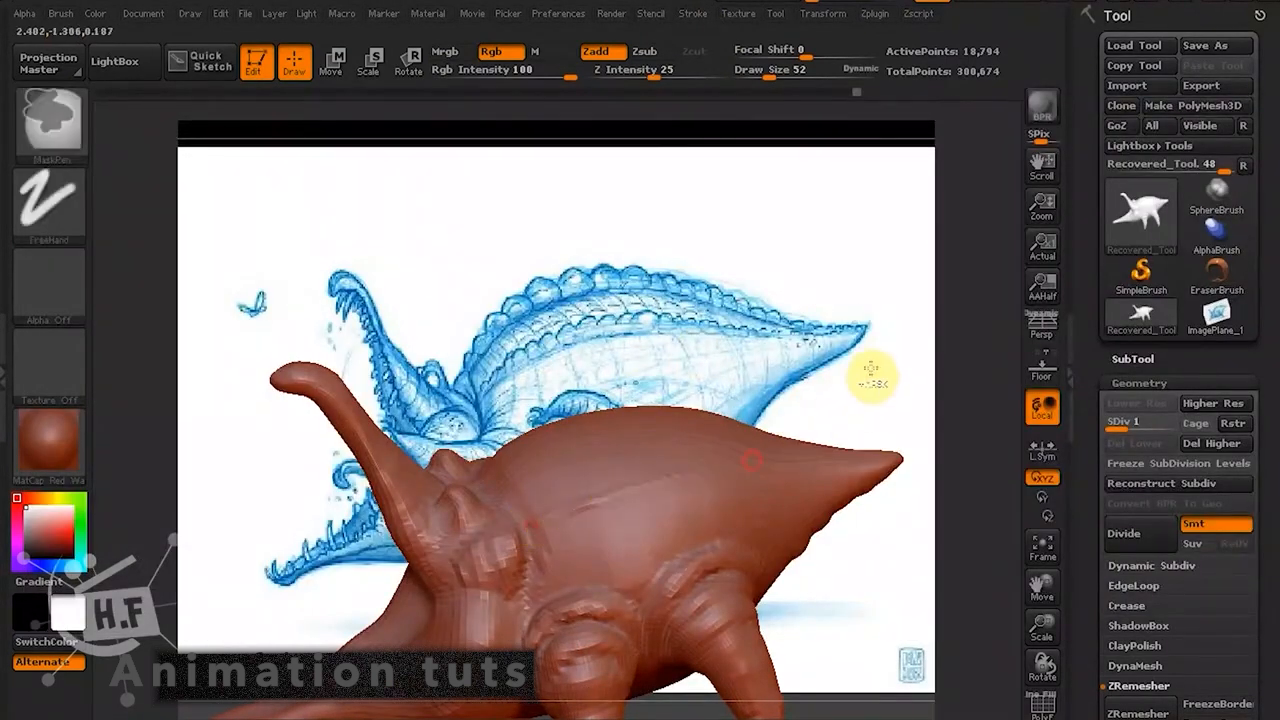
pyautogui.moveTo(889, 368); pyautogui.dragTo(892, 390)
pyautogui.moveTo(543, 517); pyautogui.dragTo(688, 475)
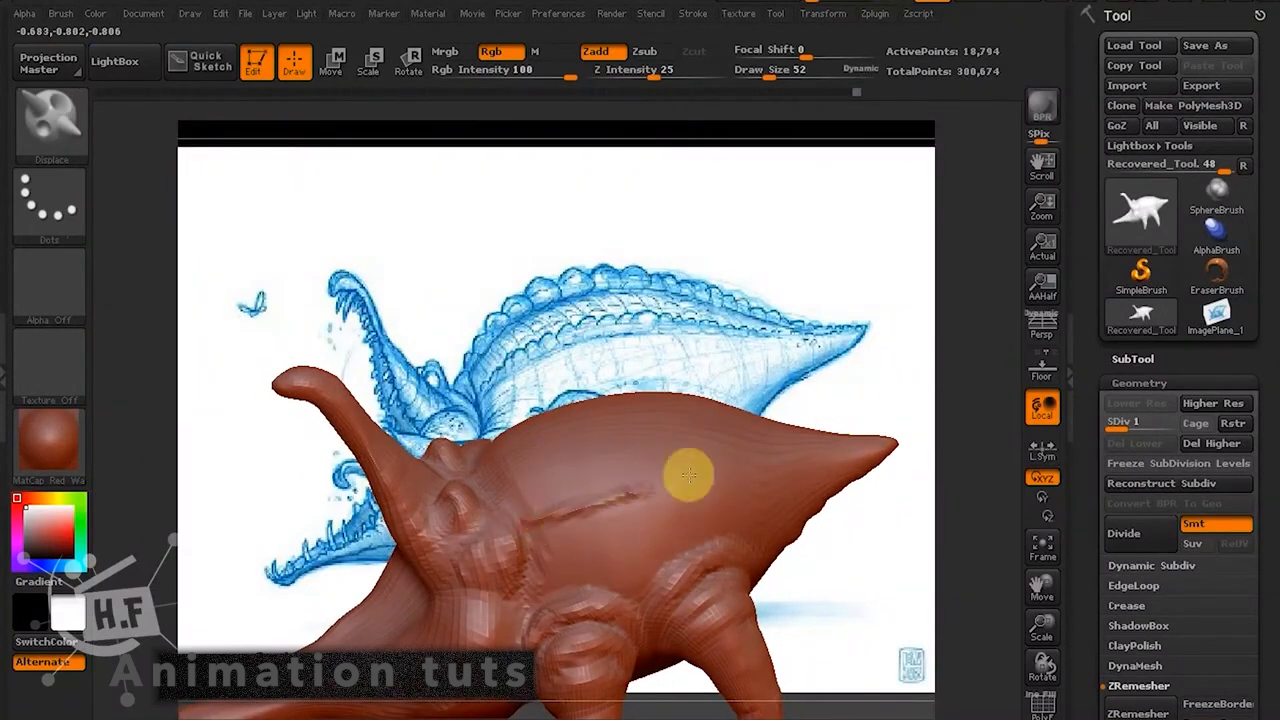
pyautogui.moveTo(881, 357); pyautogui.dragTo(867, 408)
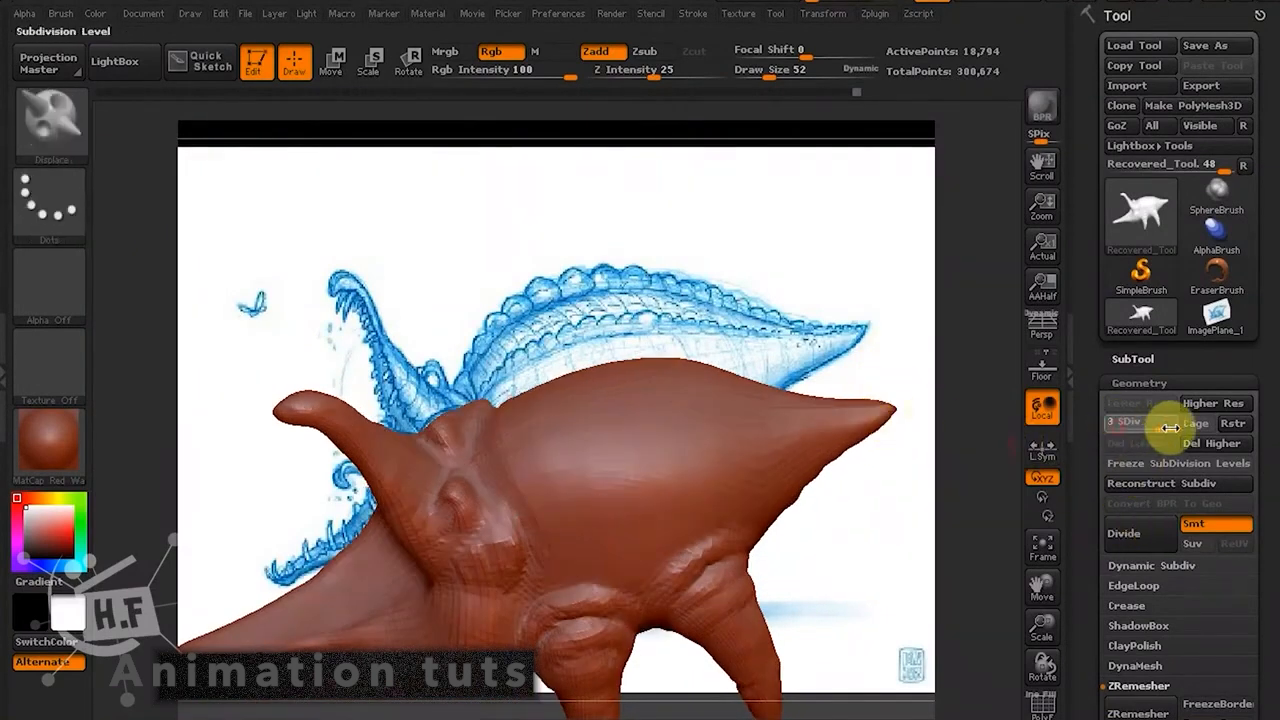
# Compare subdivision levels 3 and 2 while working the front leg's upper skin fold with Displace, ending at level 3.
pyautogui.moveTo(1170, 428); pyautogui.dragTo(1225, 428)
pyautogui.moveTo(889, 531); pyautogui.dragTo(886, 466)
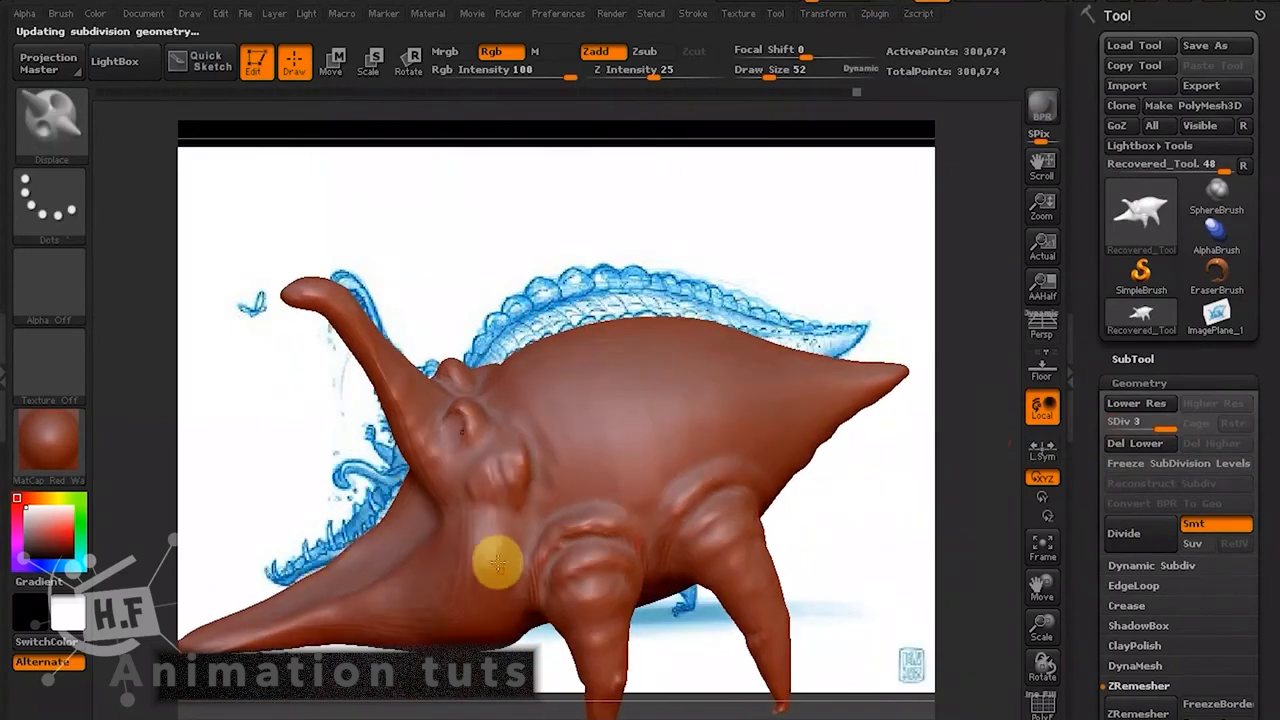
pyautogui.press('shift')
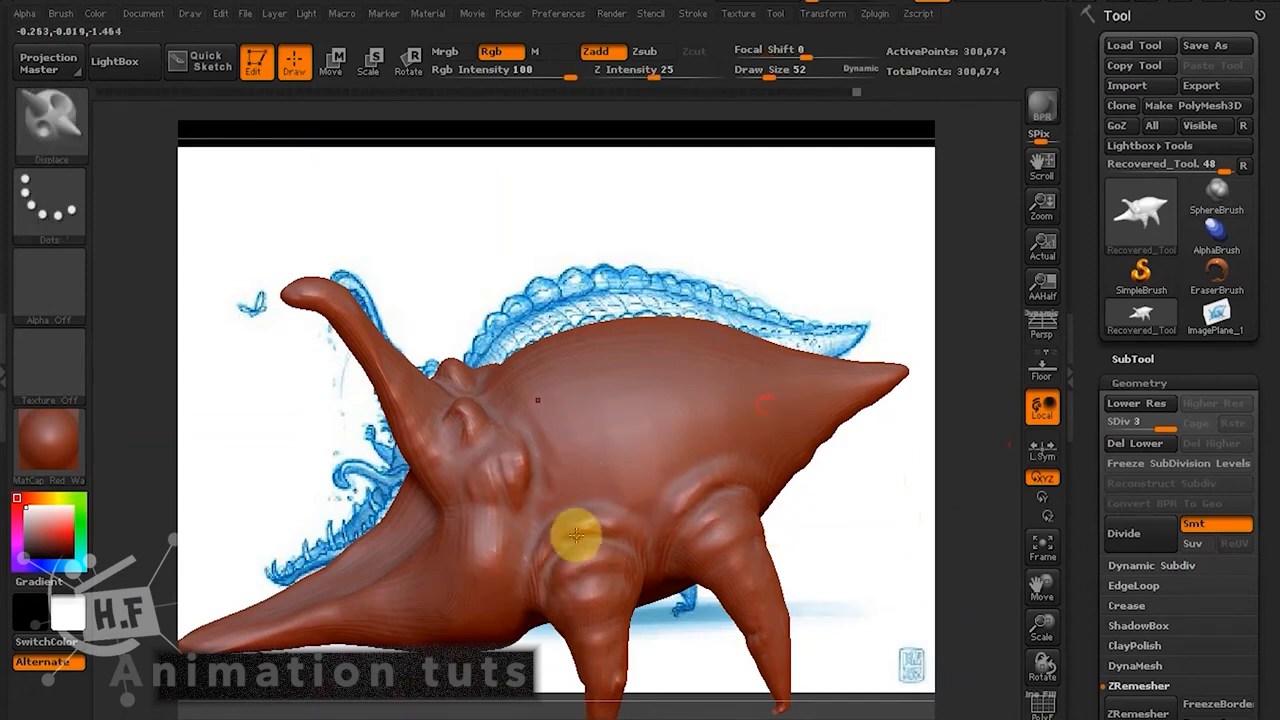
pyautogui.moveTo(1160, 425); pyautogui.dragTo(1140, 427)
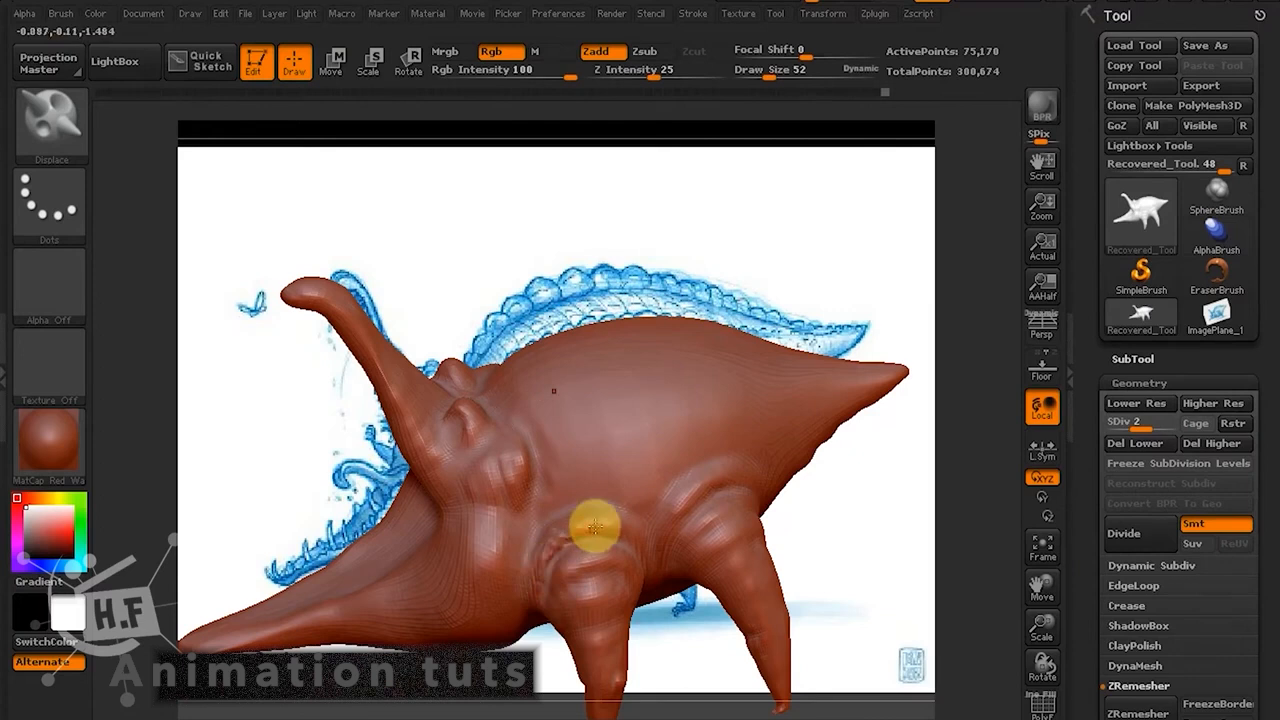
pyautogui.moveTo(1143, 423); pyautogui.dragTo(1170, 423)
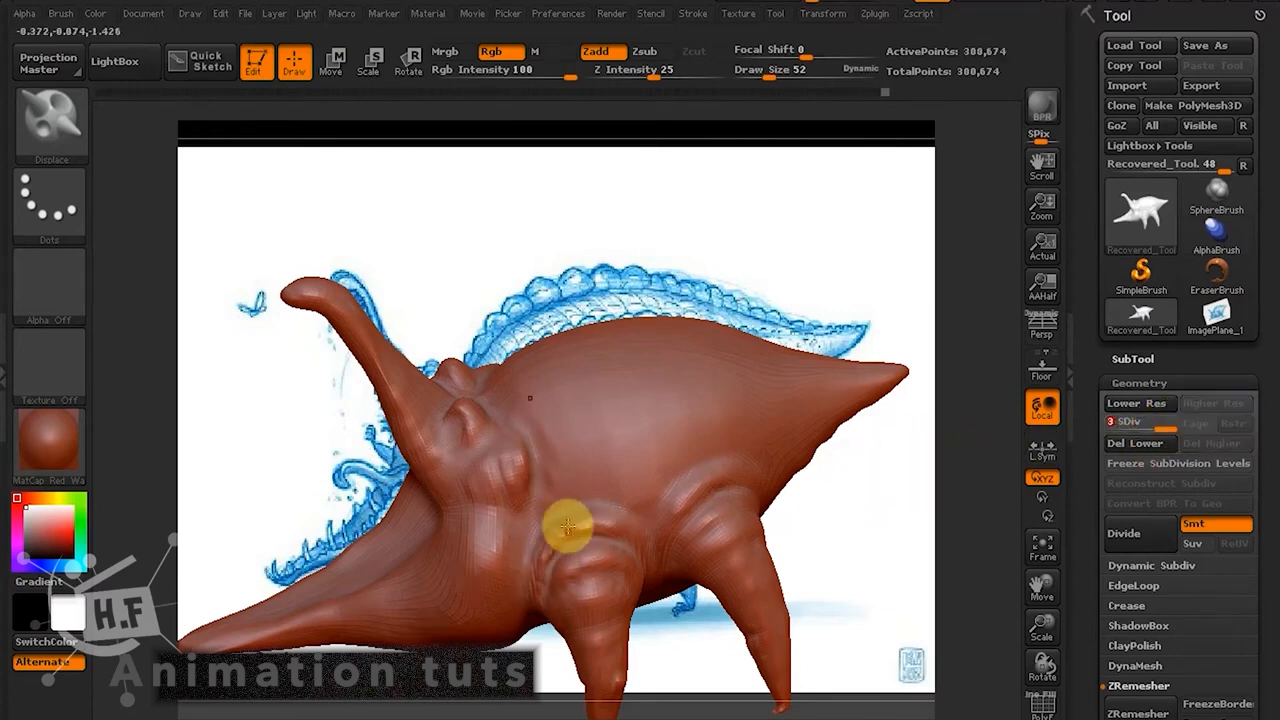
# Set the Draw Size to 110 and smooth the throat area between the cheek and the front leg.
pyautogui.moveTo(851, 271); pyautogui.dragTo(407, 416)
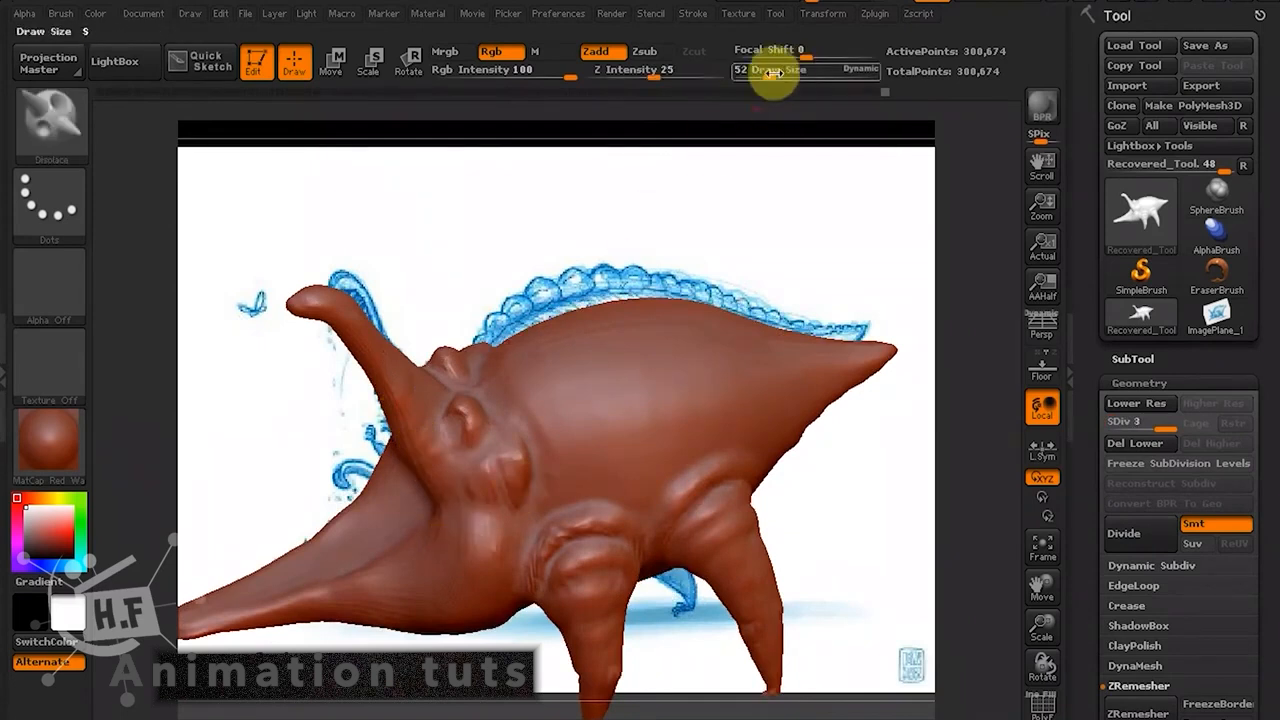
pyautogui.press('shift')
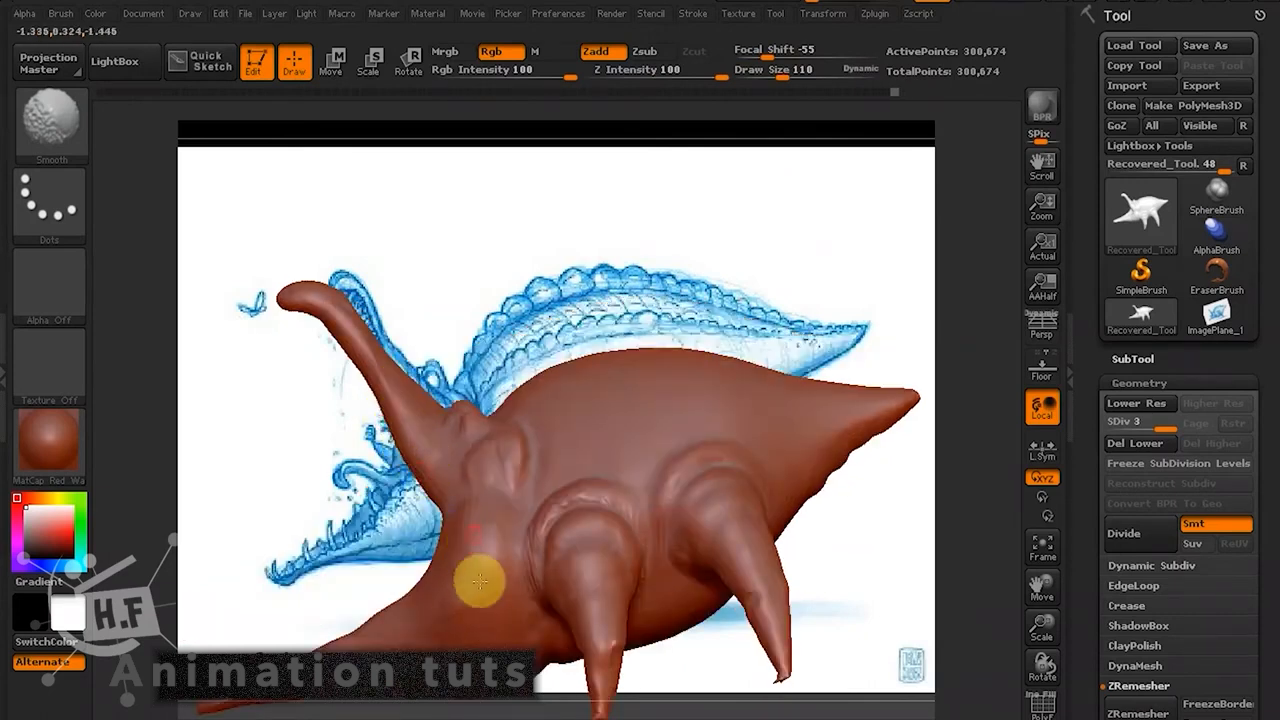
pyautogui.moveTo(829, 223)
pyautogui.mouseDown()
pyautogui.moveTo(890, 395)
pyautogui.moveTo(866, 443)
pyautogui.moveTo(849, 437)
pyautogui.mouseUp()
pyautogui.moveTo(775, 419)
pyautogui.mouseDown()
pyautogui.moveTo(829, 404)
pyautogui.moveTo(773, 420)
pyautogui.mouseUp()
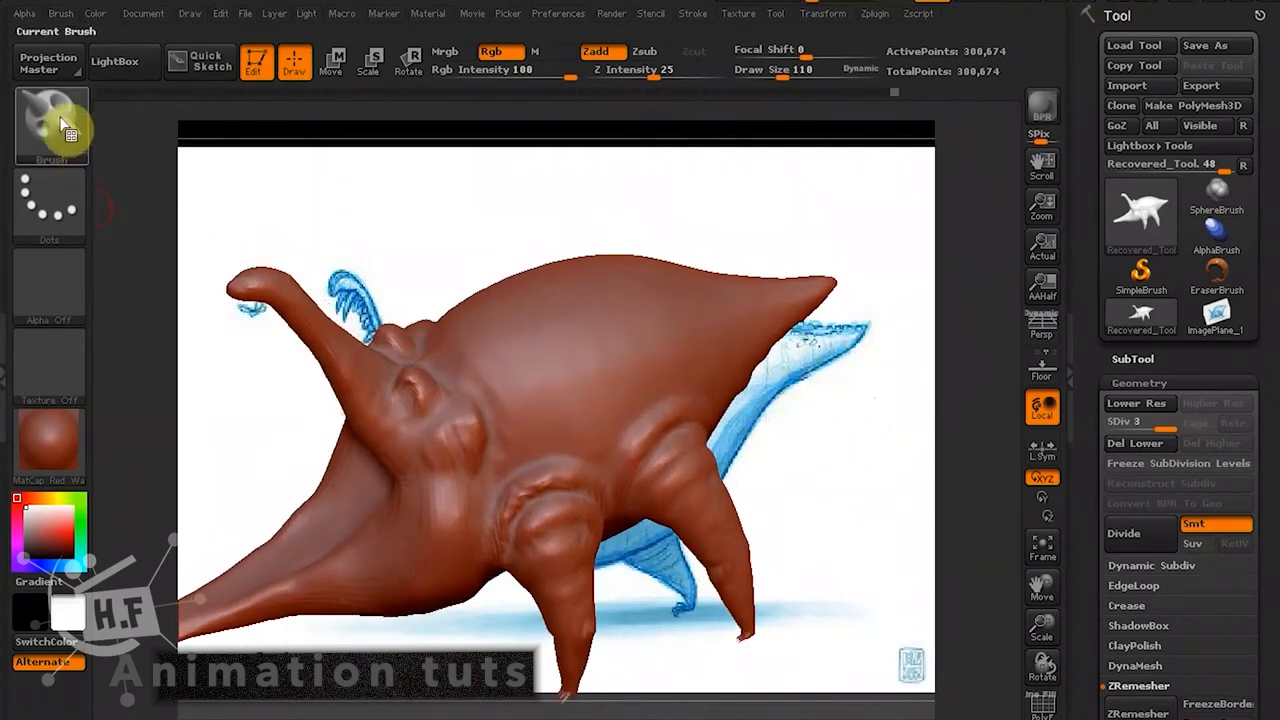
pyautogui.click(697, 14)
pyautogui.click(755, 271)
pyautogui.click(741, 289)
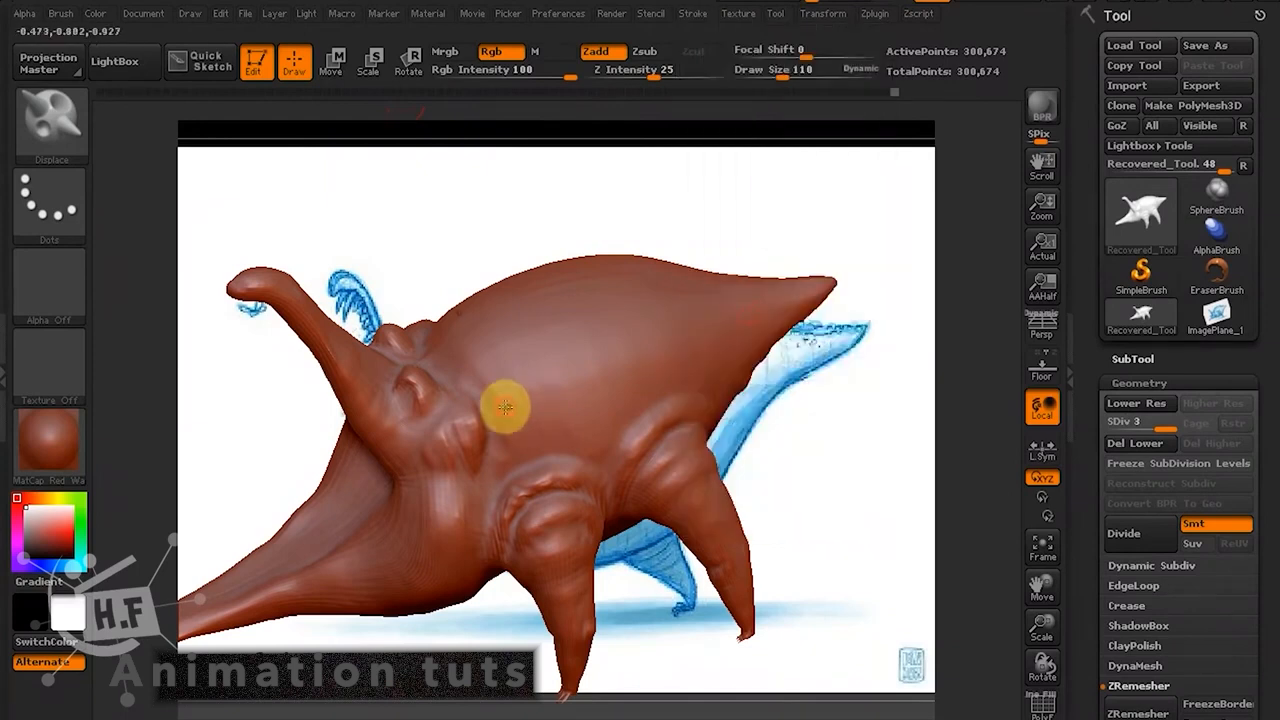
pyautogui.press('ctrl')
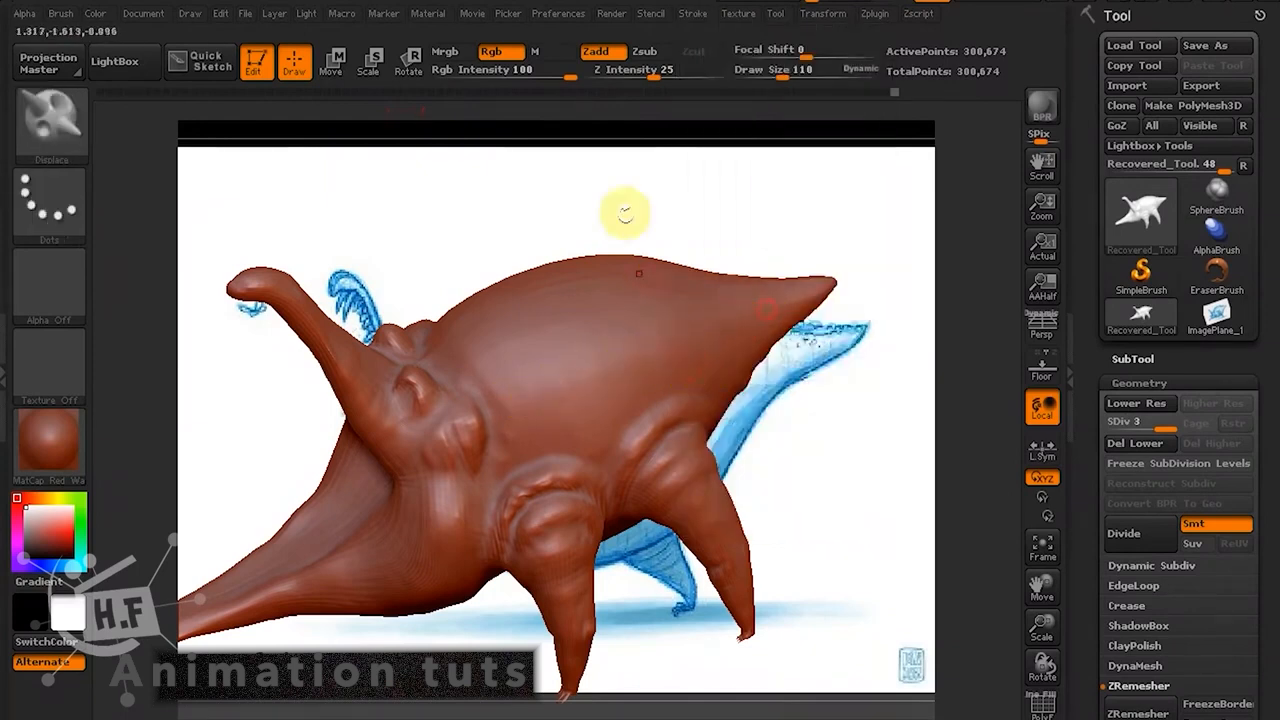
# Raise the Z Intensity to 71, try a Displace stroke along the side of the body, and undo it.
pyautogui.click(690, 14)
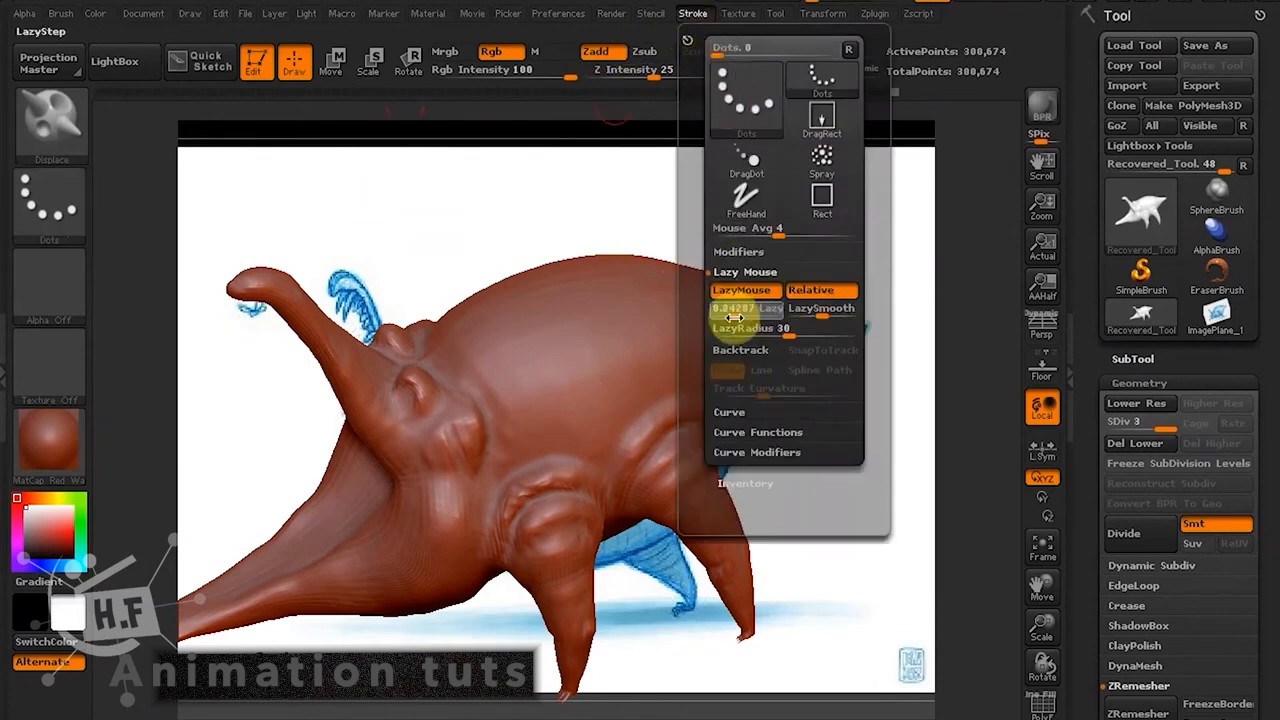
pyautogui.moveTo(651, 74); pyautogui.dragTo(703, 74)
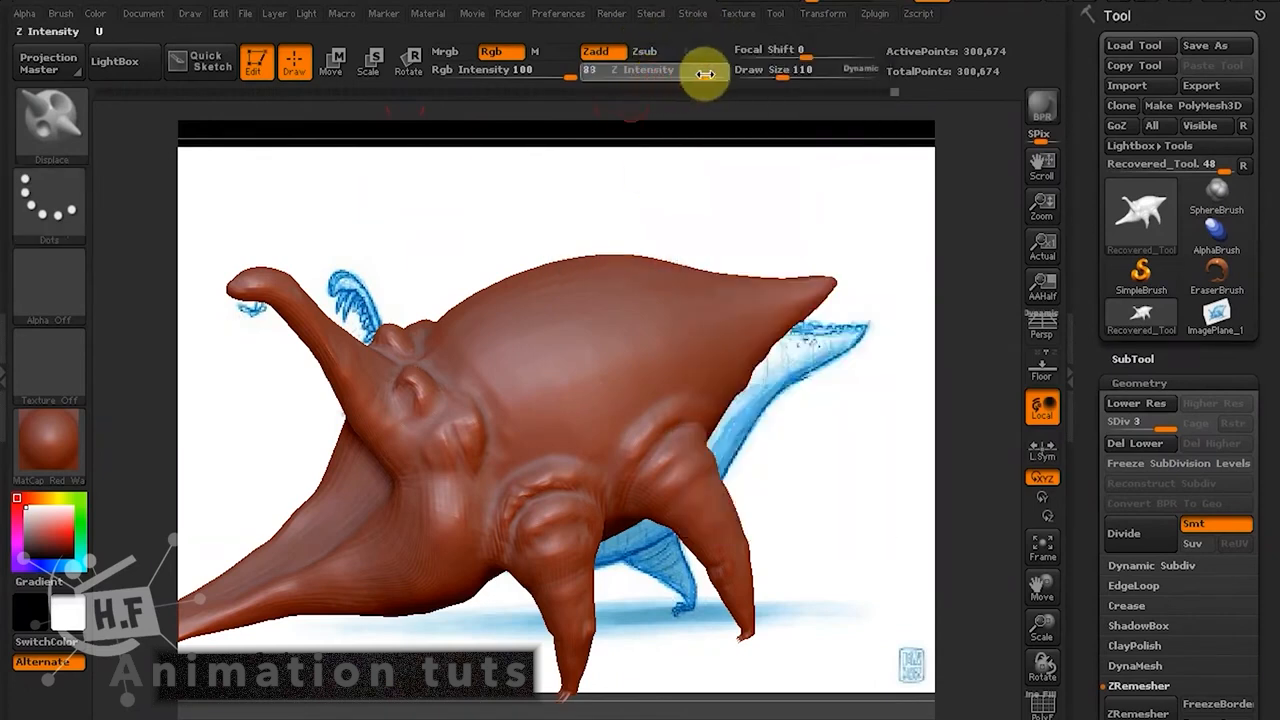
pyautogui.moveTo(506, 388); pyautogui.dragTo(765, 318)
pyautogui.moveTo(846, 436); pyautogui.dragTo(835, 404)
pyautogui.hotkey('ctrl', 'z')
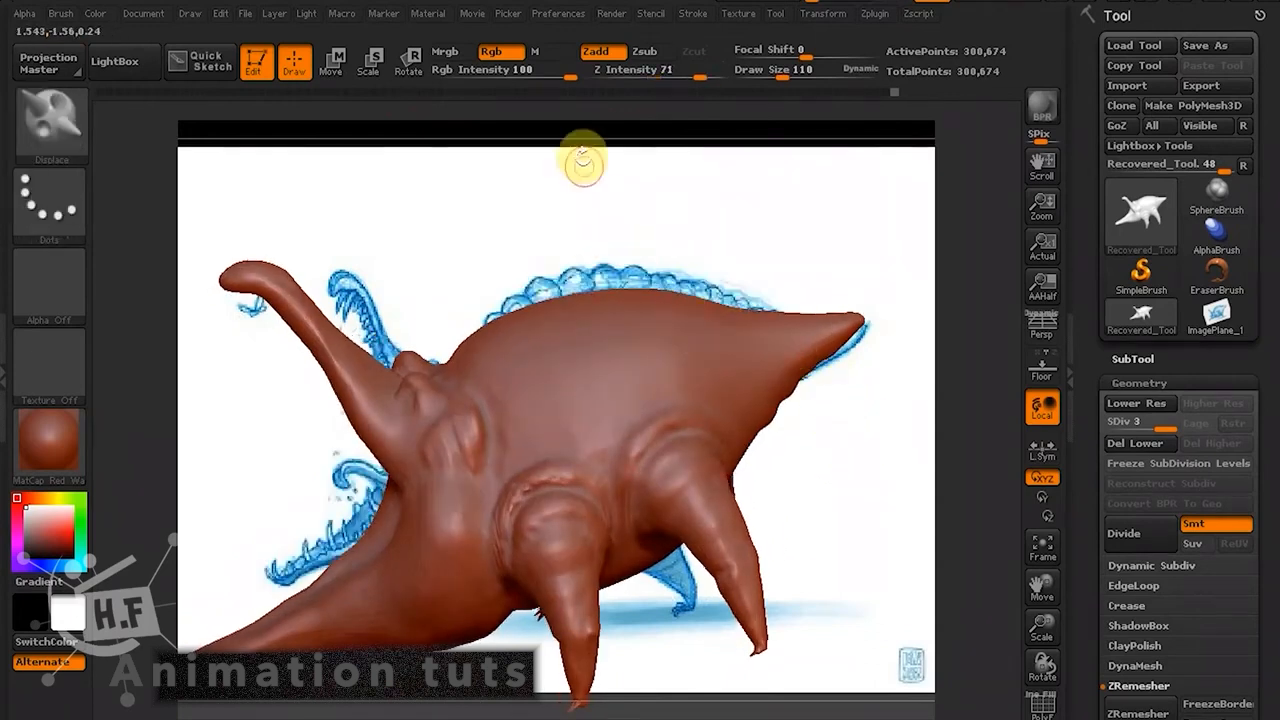
# Raise the LazyStep to about 1.2 and test the spacing with a Displace stroke along the body, undoing the stroke.
pyautogui.click(693, 14)
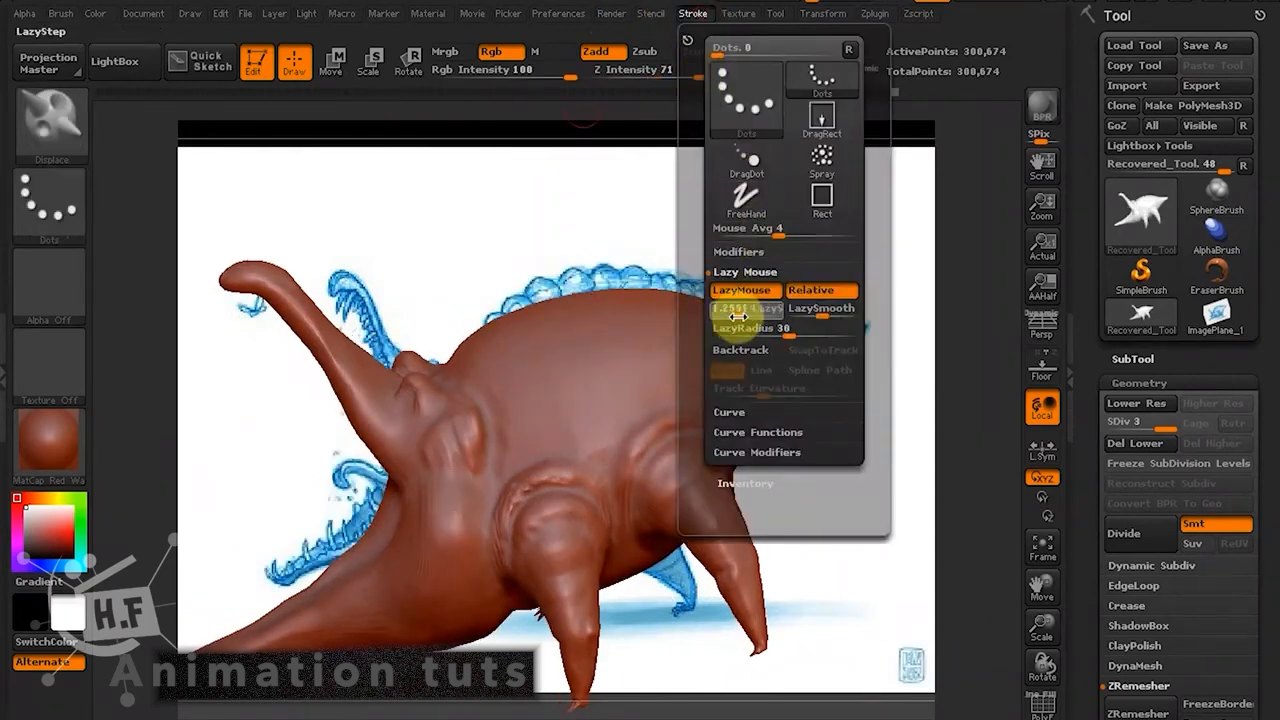
pyautogui.moveTo(510, 400); pyautogui.dragTo(727, 343)
pyautogui.hotkey('ctrl', 'z')
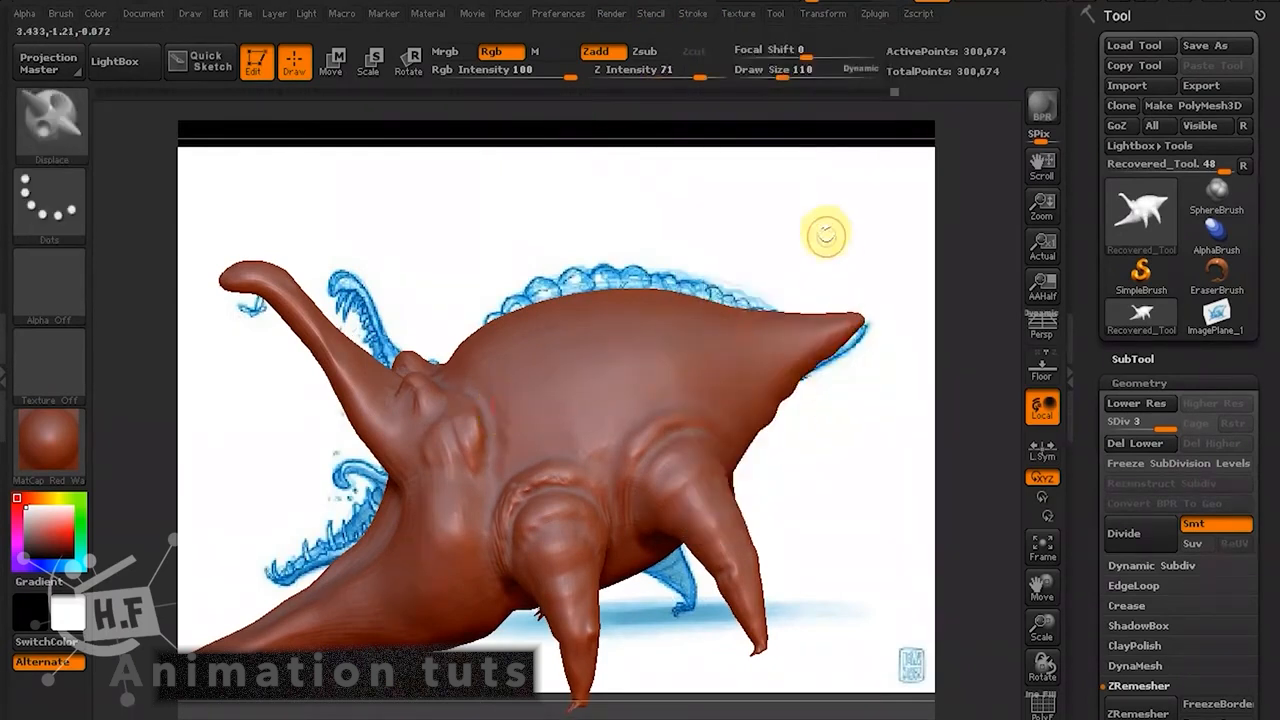
# Set the brush stroke's LazyRadius to 37.
pyautogui.click(694, 14)
pyautogui.click(651, 13)
pyautogui.moveTo(703, 14)
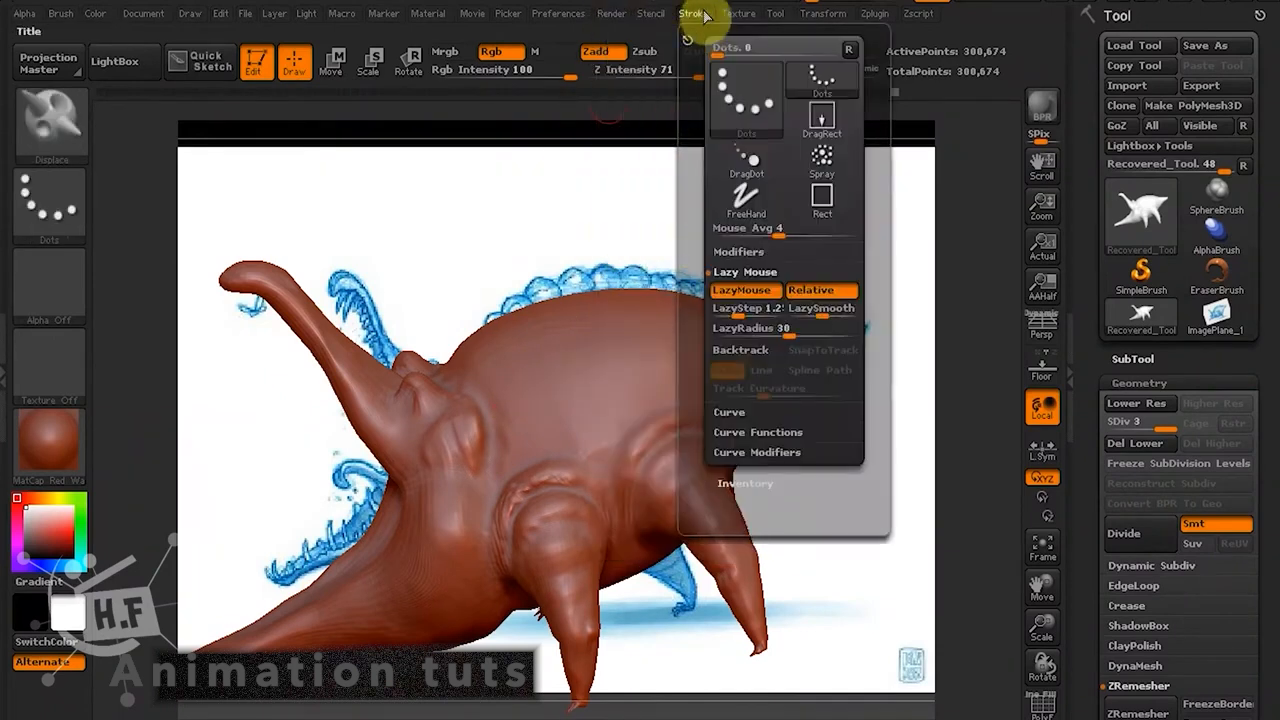
pyautogui.moveTo(777, 337); pyautogui.dragTo(801, 330)
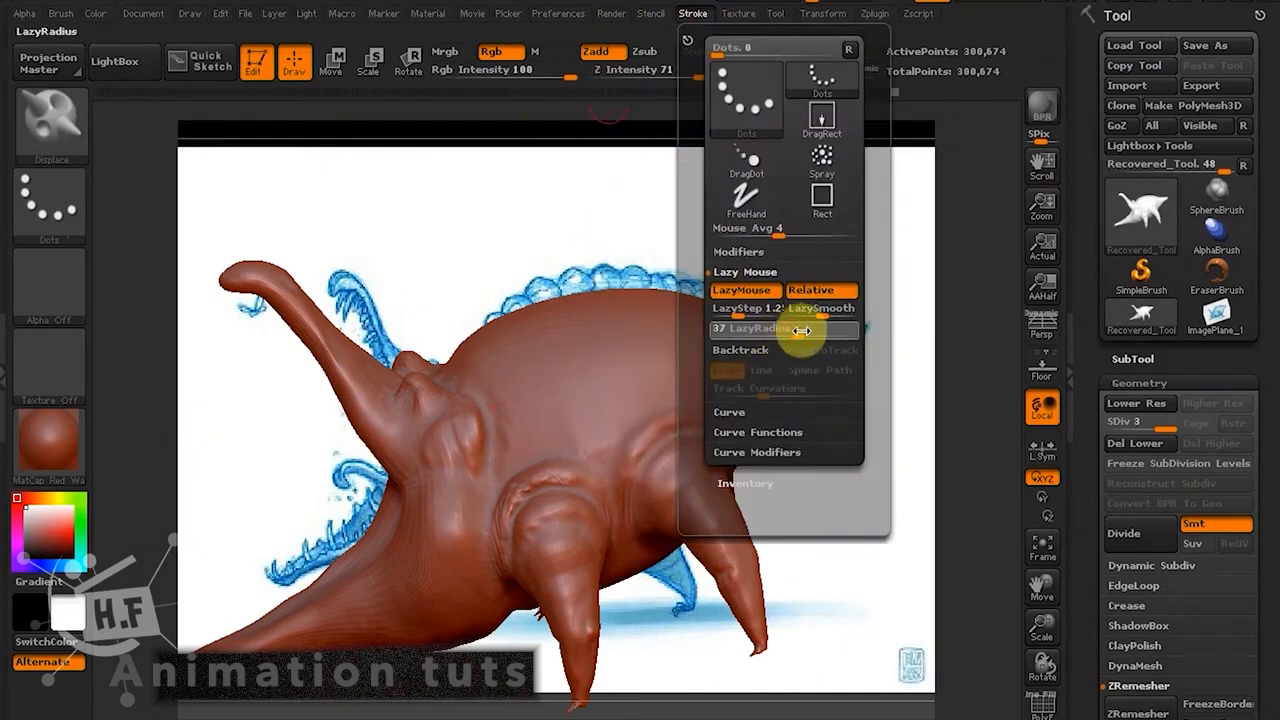
pyautogui.moveTo(915, 309); pyautogui.dragTo(909, 349)
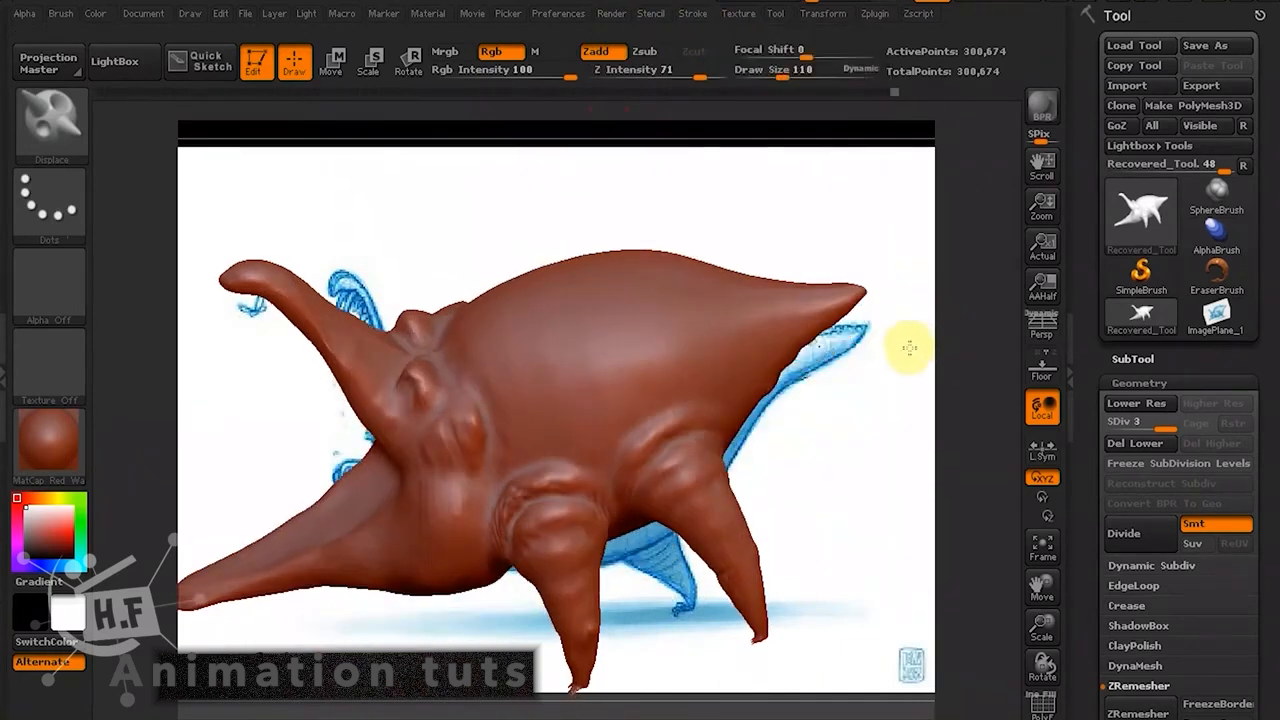
# Assign Alpha 55 to the Displace brush, try a stroke along the side of the body, and undo it.
pyautogui.moveTo(807, 220)
pyautogui.mouseDown()
pyautogui.moveTo(829, 242)
pyautogui.moveTo(400, 286)
pyautogui.mouseUp()
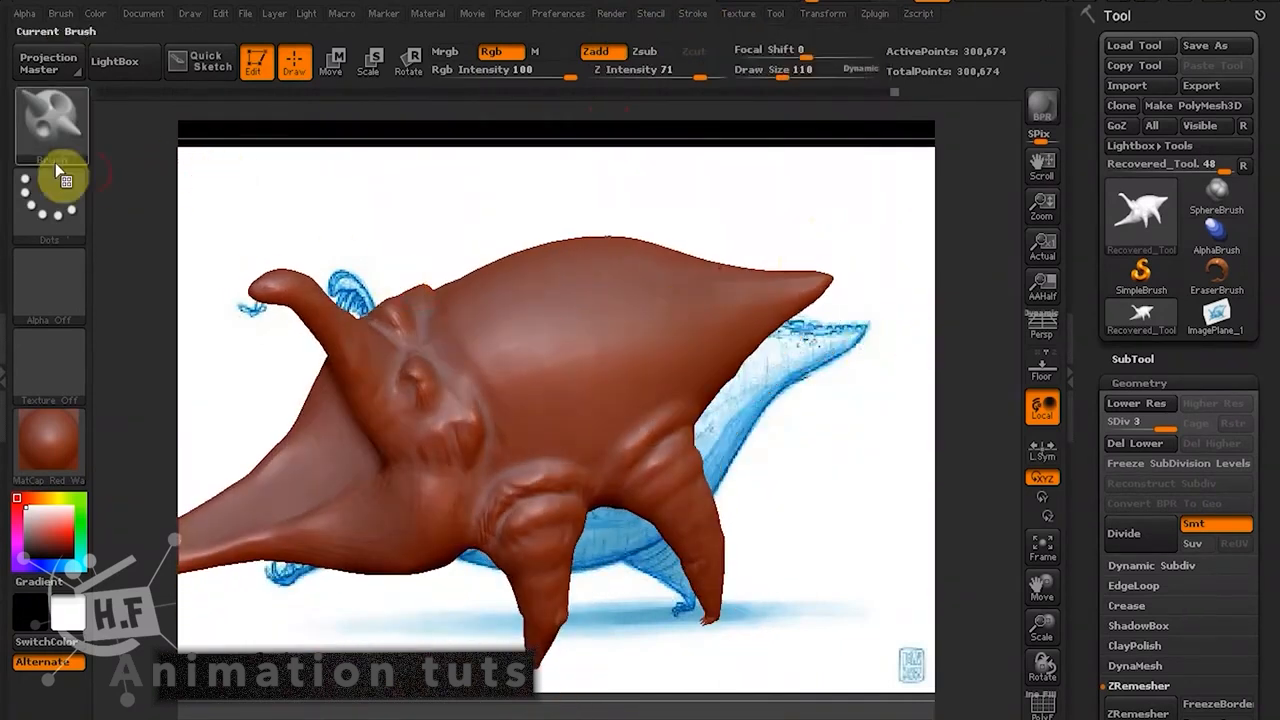
pyautogui.click(49, 285)
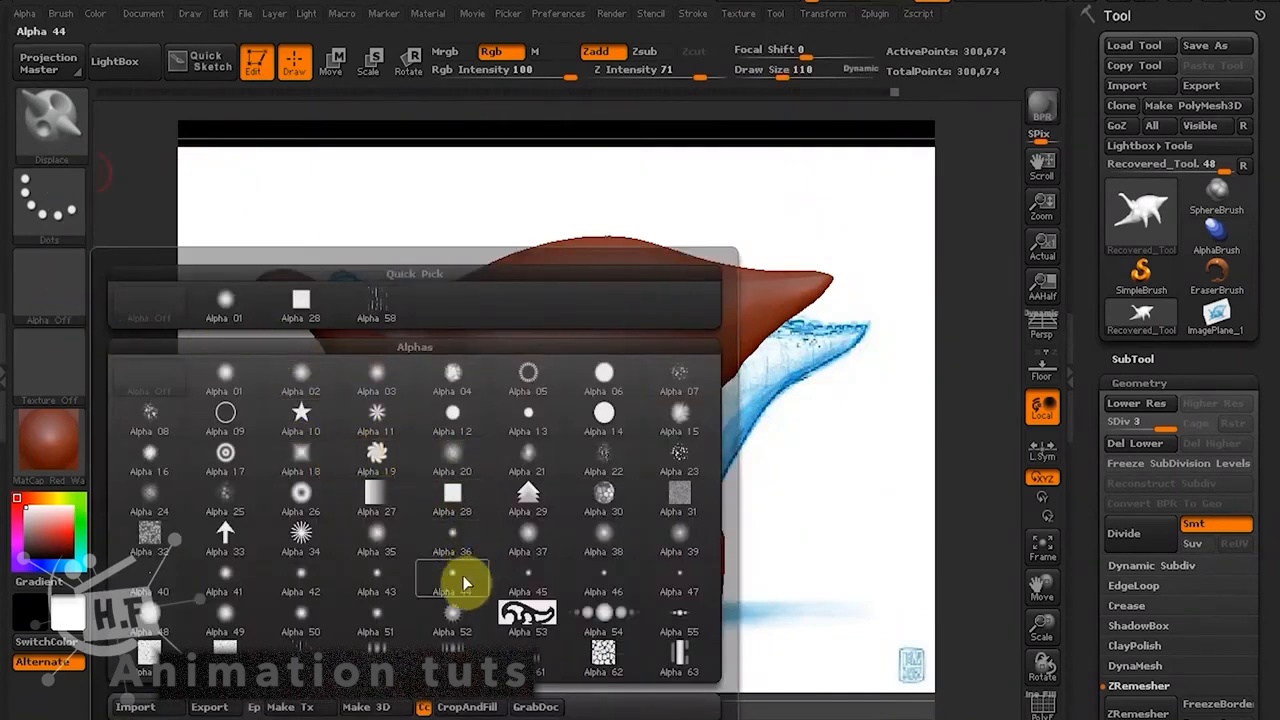
pyautogui.click(682, 614)
pyautogui.moveTo(505, 386); pyautogui.dragTo(666, 336)
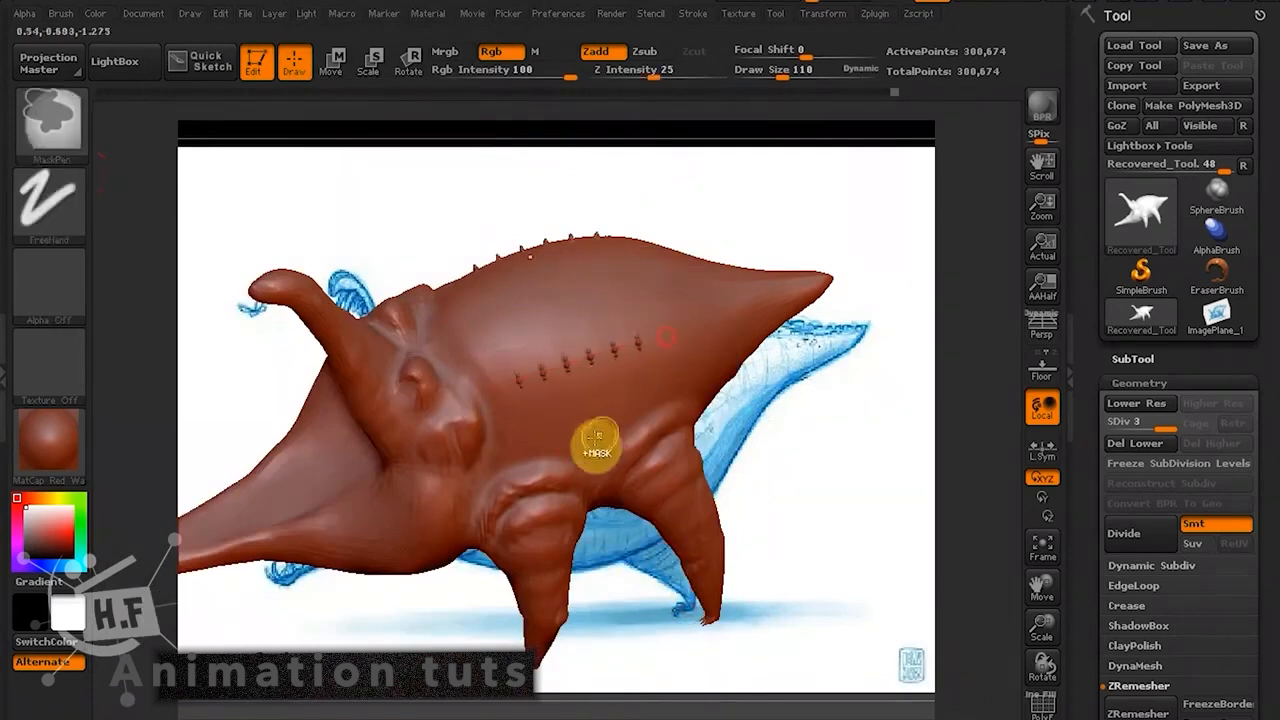
pyautogui.hotkey('ctrl', 'z')
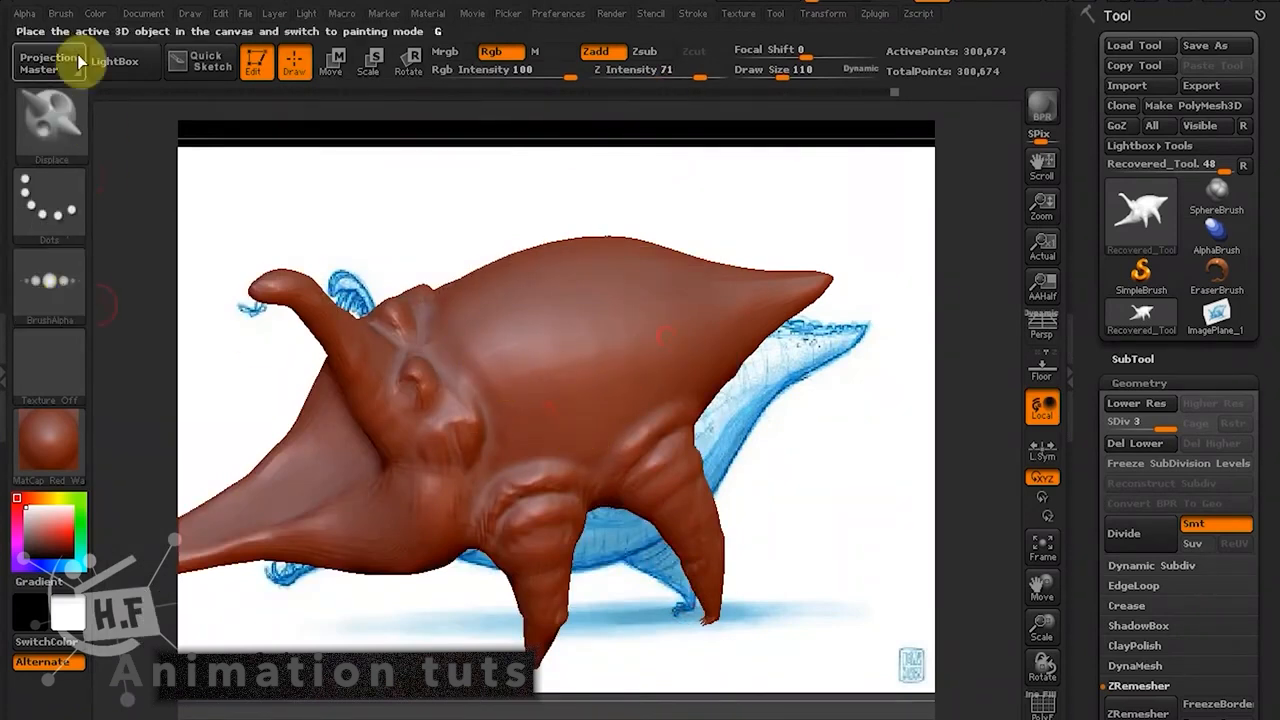
# Rotate the brush alpha by 90 degrees, try a stroke toward the tail, and undo it.
pyautogui.click(26, 14)
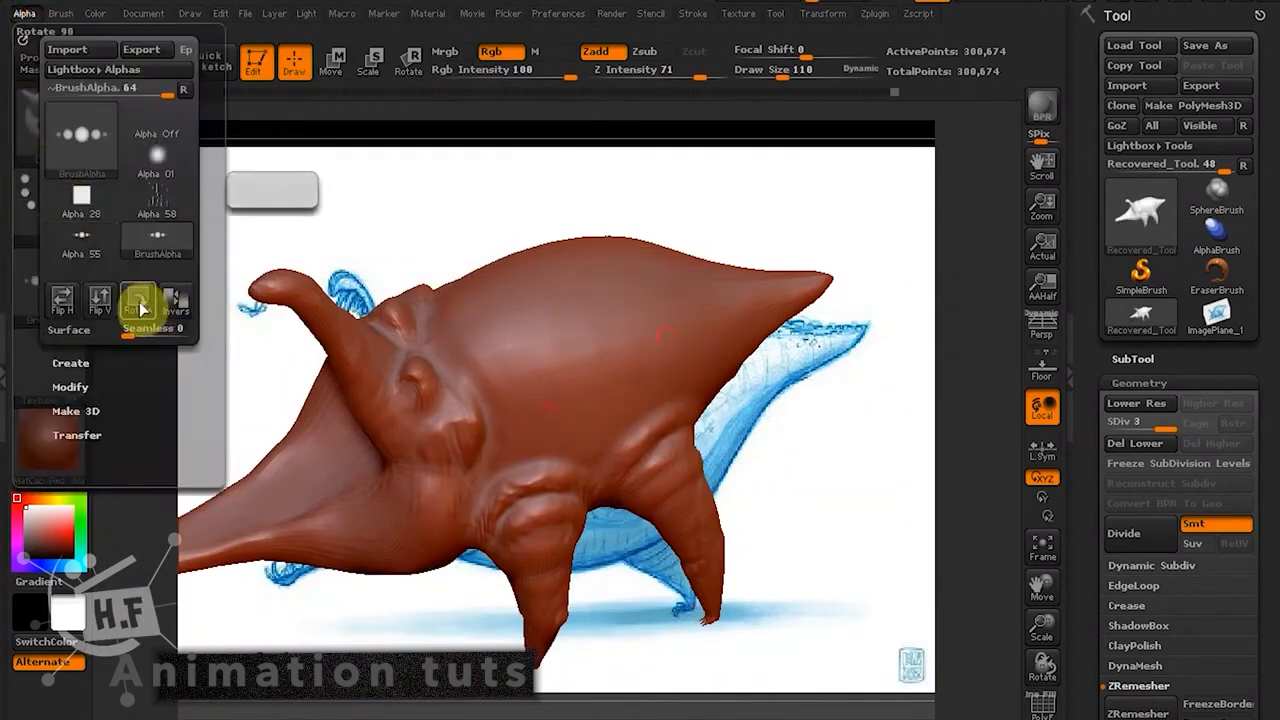
pyautogui.moveTo(497, 378); pyautogui.dragTo(741, 308)
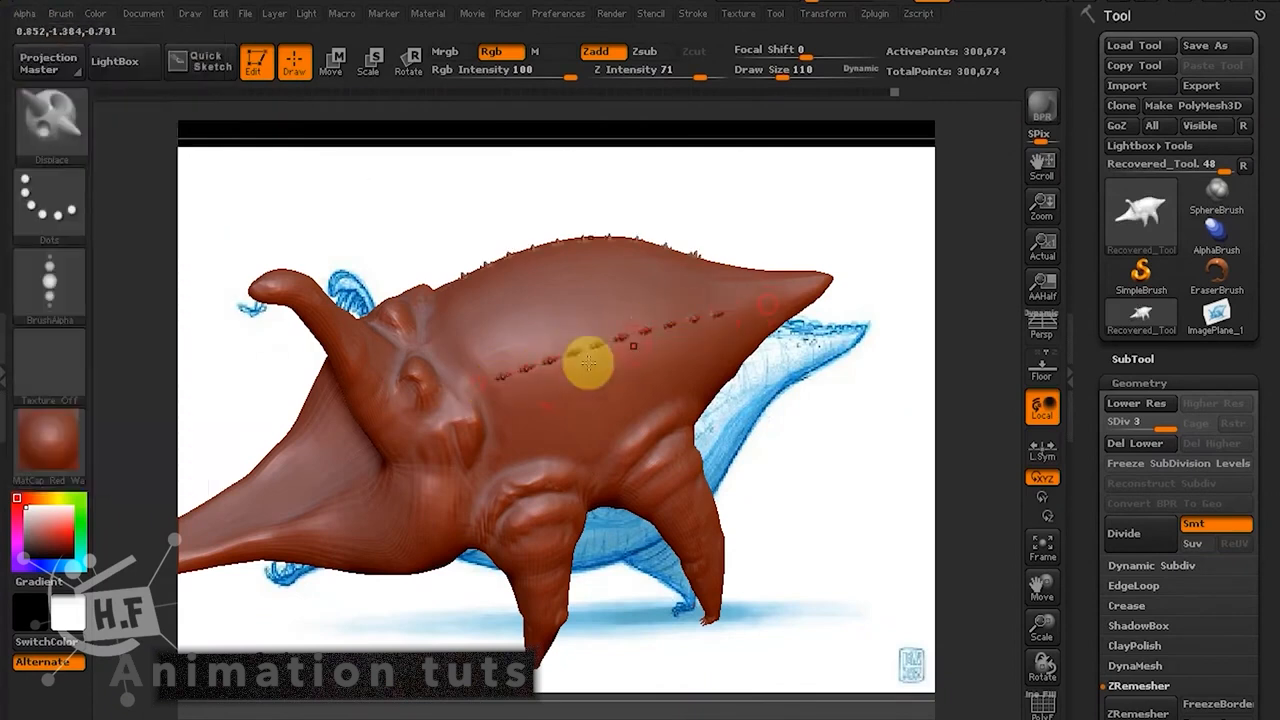
pyautogui.hotkey('ctrl', 'z')
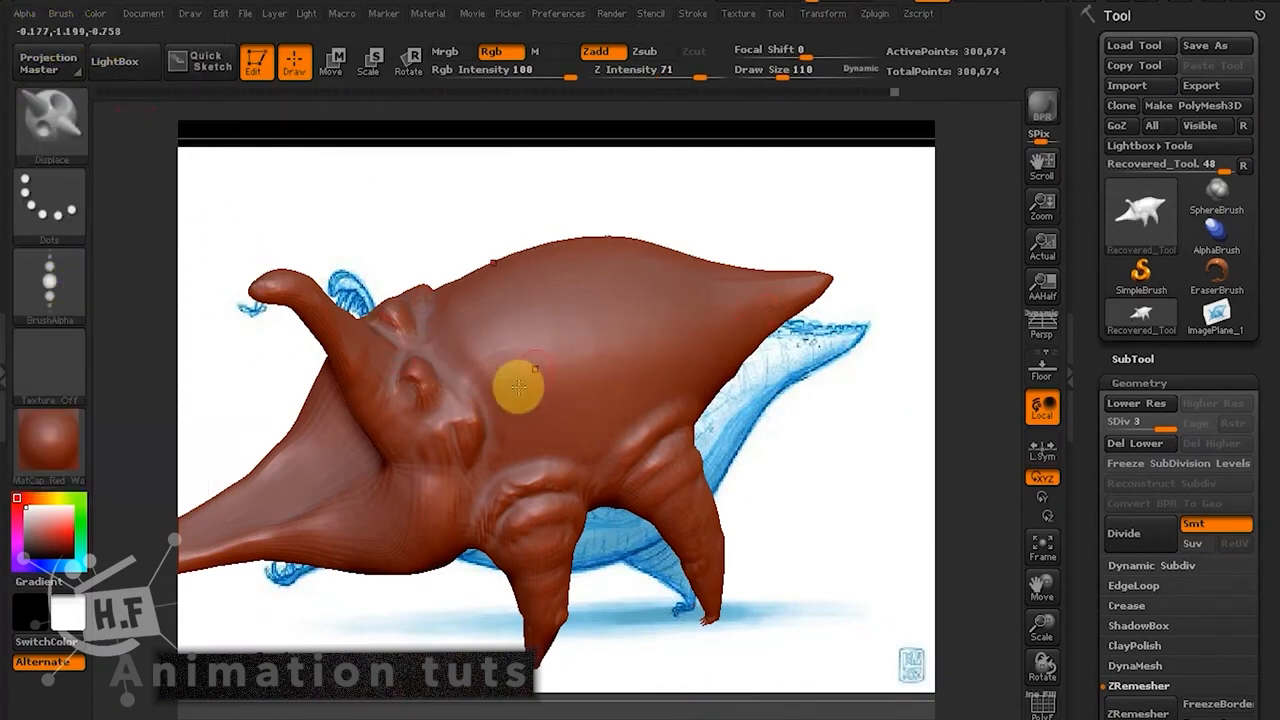
# Set the Z Intensity to 48 and the Draw Size to 173, and try the alpha stroke along the body.
pyautogui.click(679, 77)
pyautogui.moveTo(784, 76); pyautogui.dragTo(793, 76)
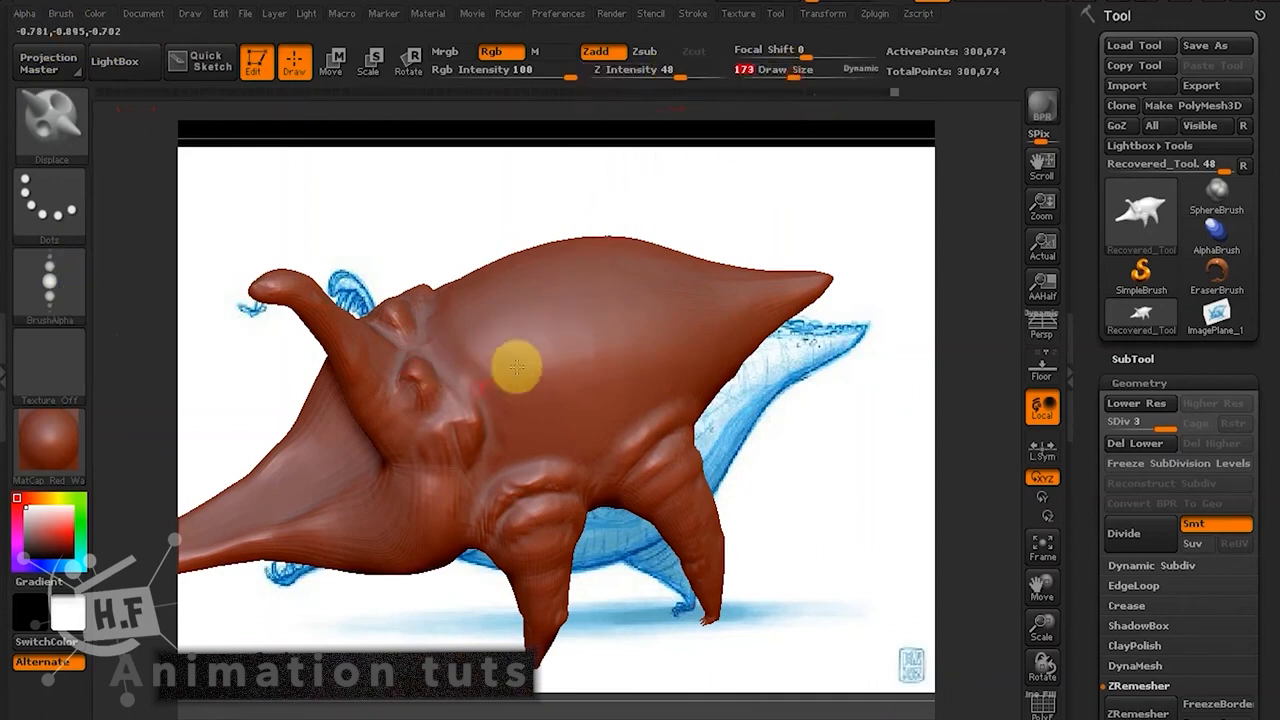
pyautogui.moveTo(517, 367); pyautogui.dragTo(710, 317)
pyautogui.moveTo(847, 431)
pyautogui.mouseDown()
pyautogui.moveTo(820, 355)
pyautogui.moveTo(846, 337)
pyautogui.moveTo(771, 289)
pyautogui.moveTo(634, 397)
pyautogui.mouseUp()
# Switch the brush to Alpha 39 and set the alpha's horizontal tiling (H Tiles) to 5.
pyautogui.click(70, 300)
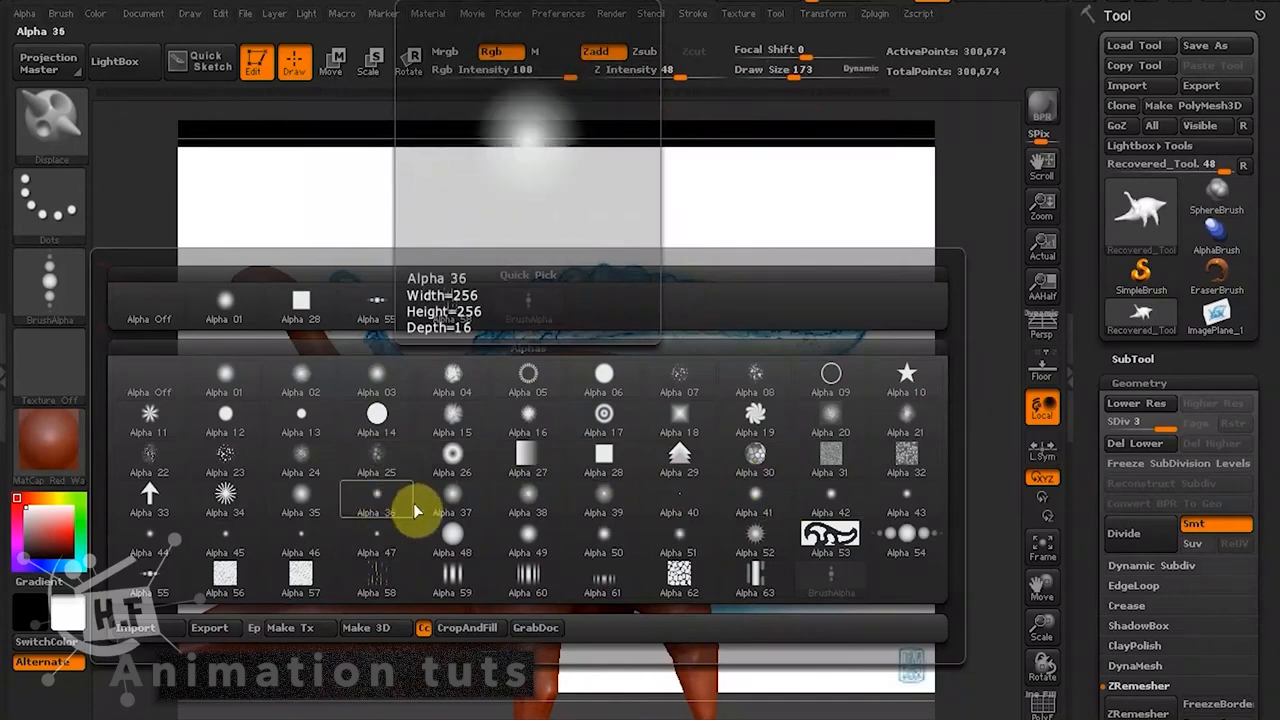
pyautogui.click(603, 511)
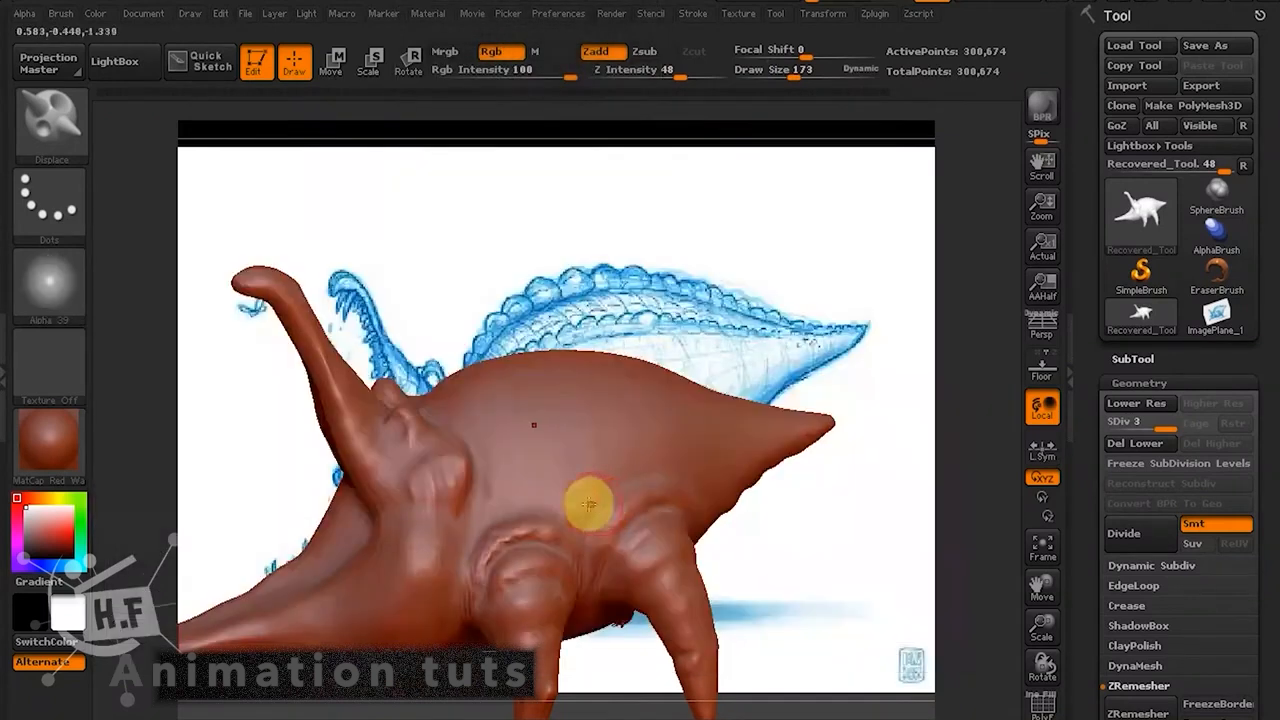
pyautogui.click(60, 300)
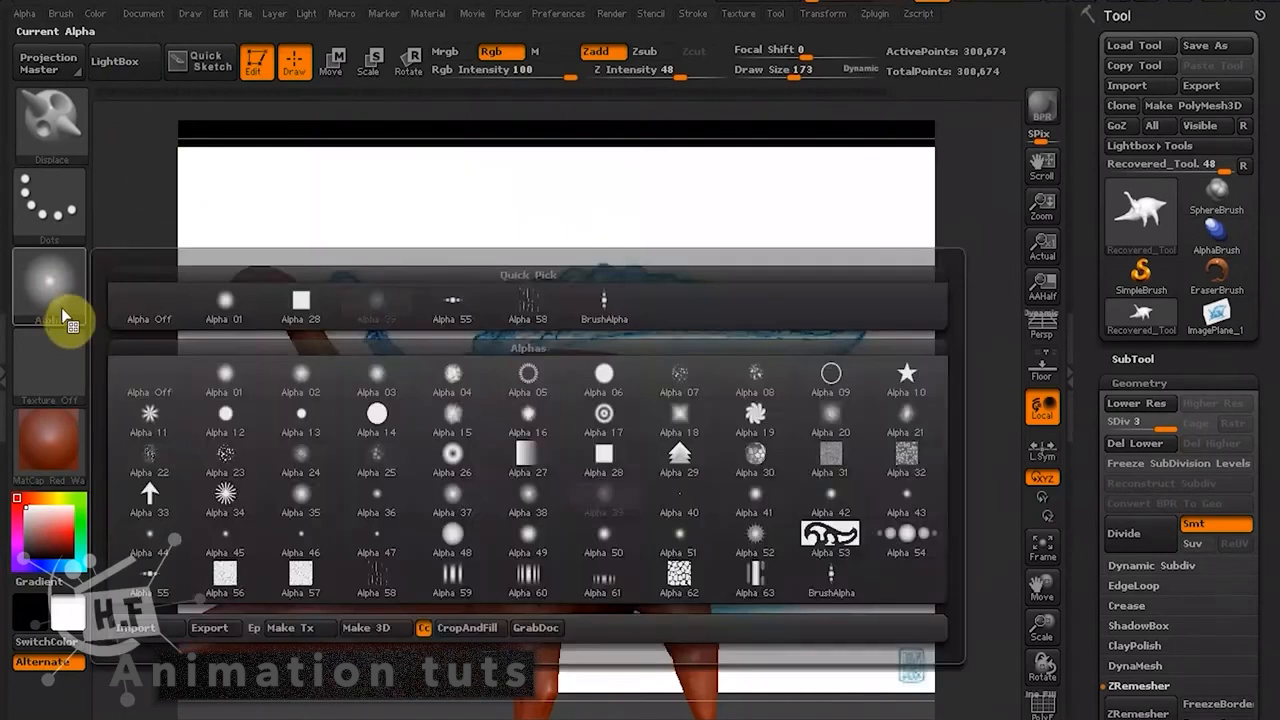
pyautogui.click(25, 14)
pyautogui.click(97, 284)
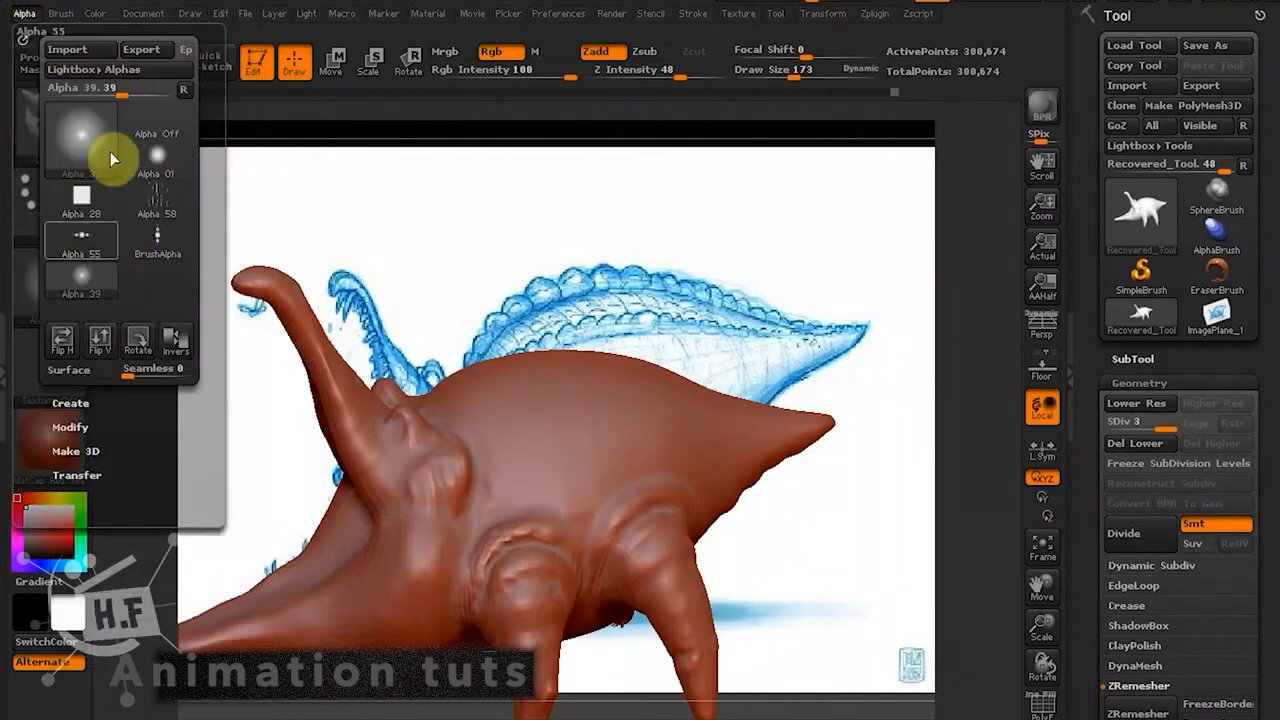
pyautogui.click(80, 406)
pyautogui.click(86, 401)
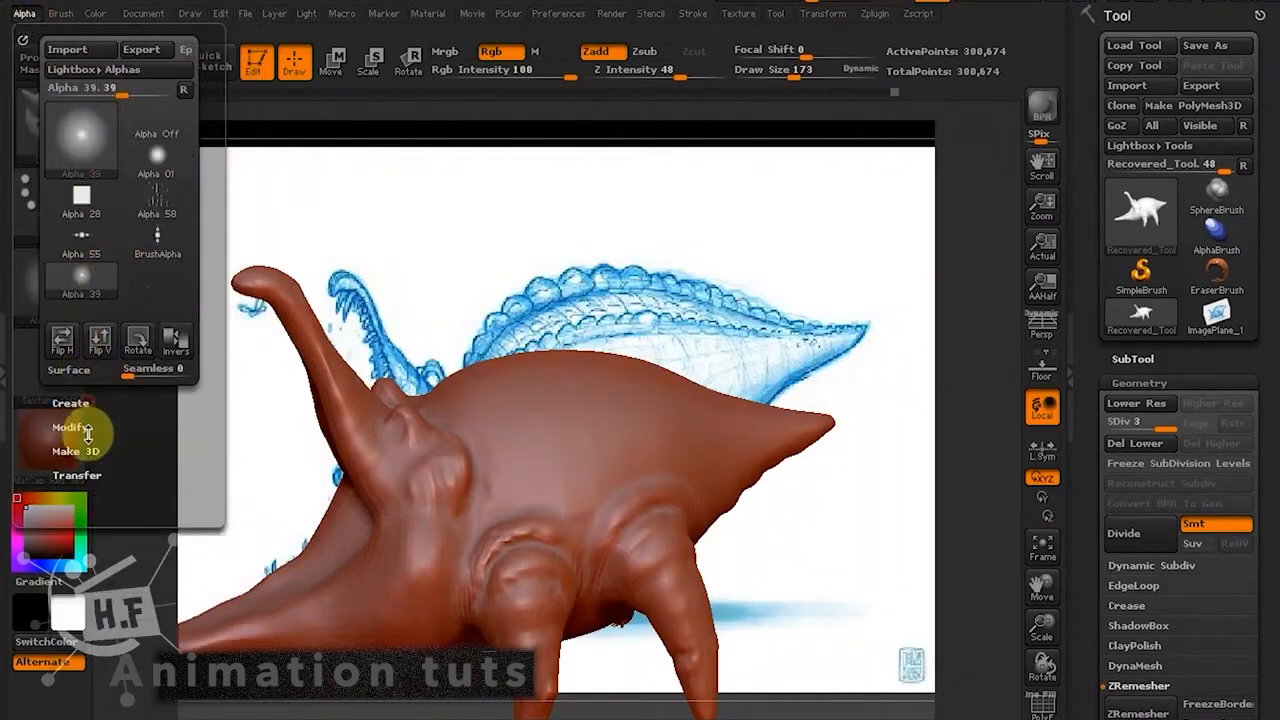
pyautogui.click(82, 430)
pyautogui.moveTo(137, 340)
pyautogui.mouseDown()
pyautogui.moveTo(140, 317)
pyautogui.moveTo(134, 349)
pyautogui.mouseUp()
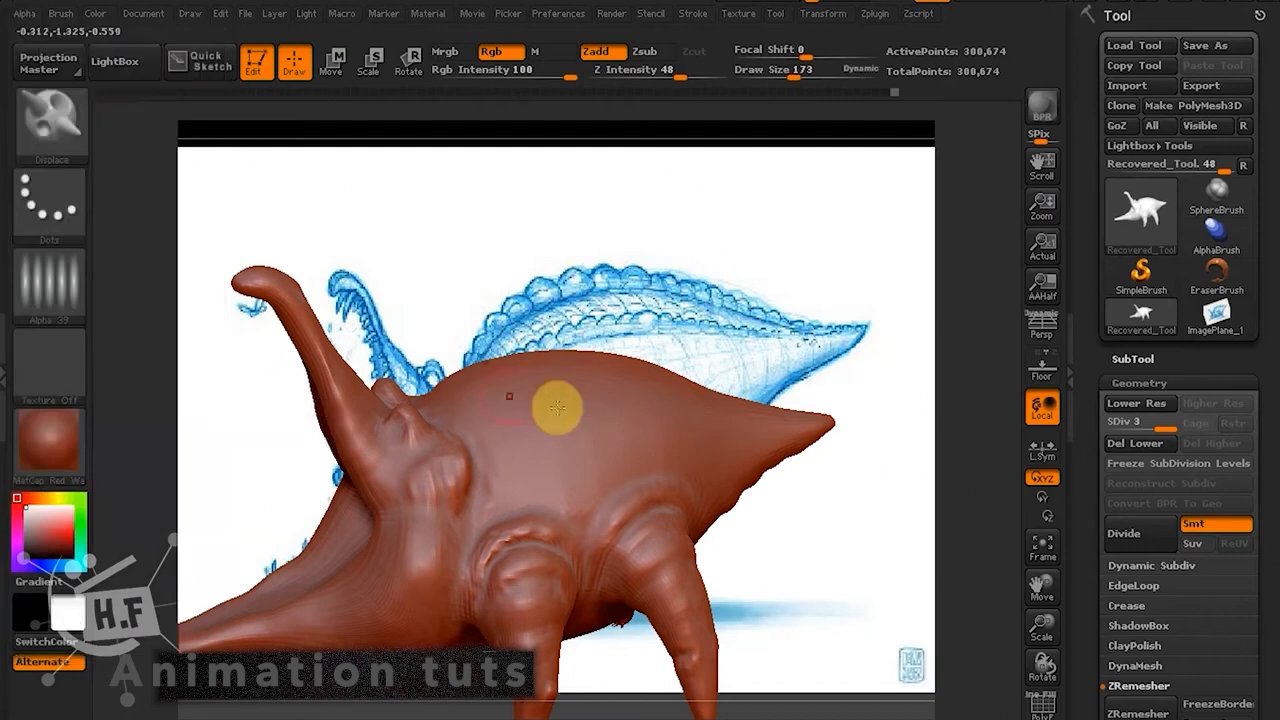
# Try the tiled alpha along the side of the body, undo the stroke, and reset H Tiles to 1.
pyautogui.moveTo(514, 406); pyautogui.dragTo(732, 388)
pyautogui.hotkey('ctrl', 'z')
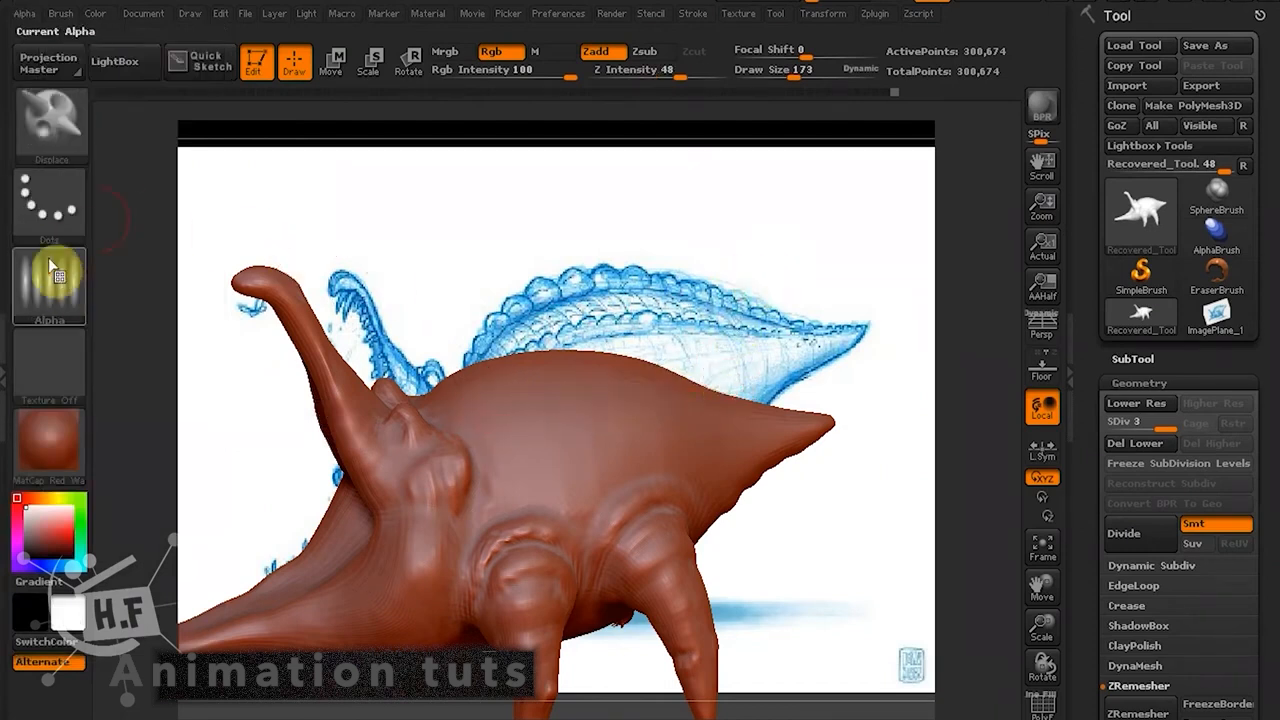
pyautogui.click(24, 13)
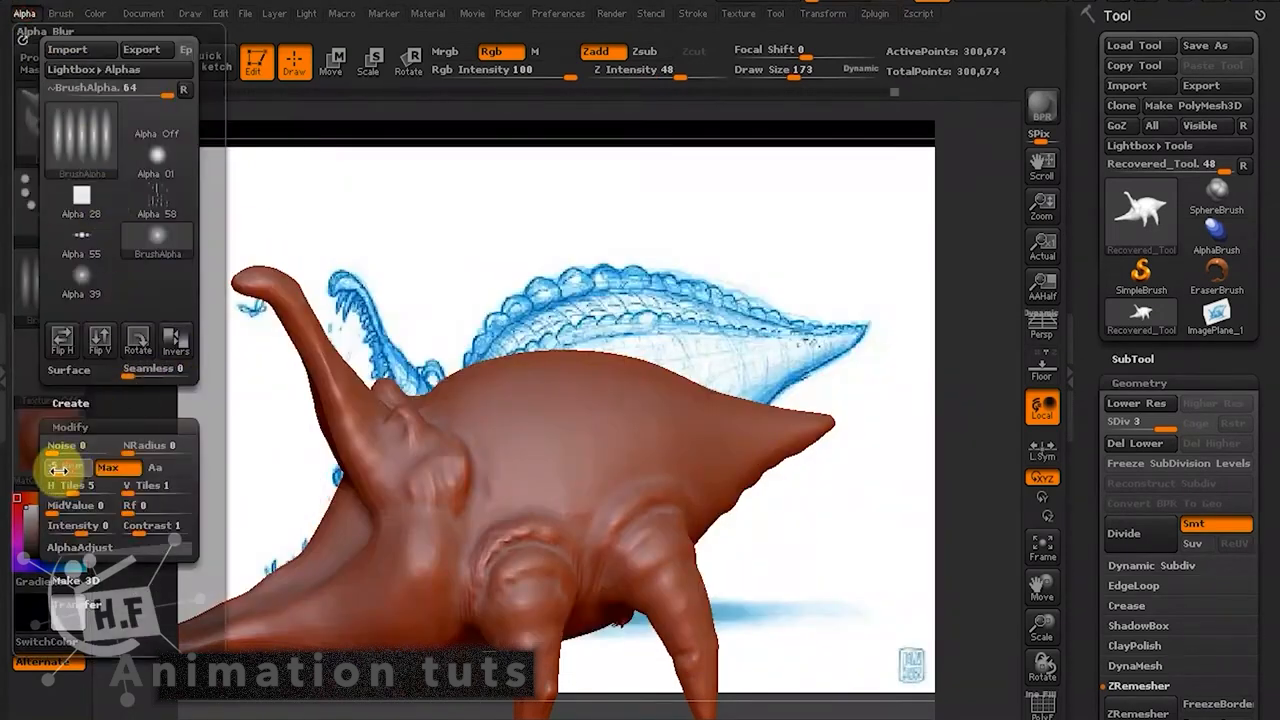
pyautogui.moveTo(75, 491); pyautogui.dragTo(52, 491)
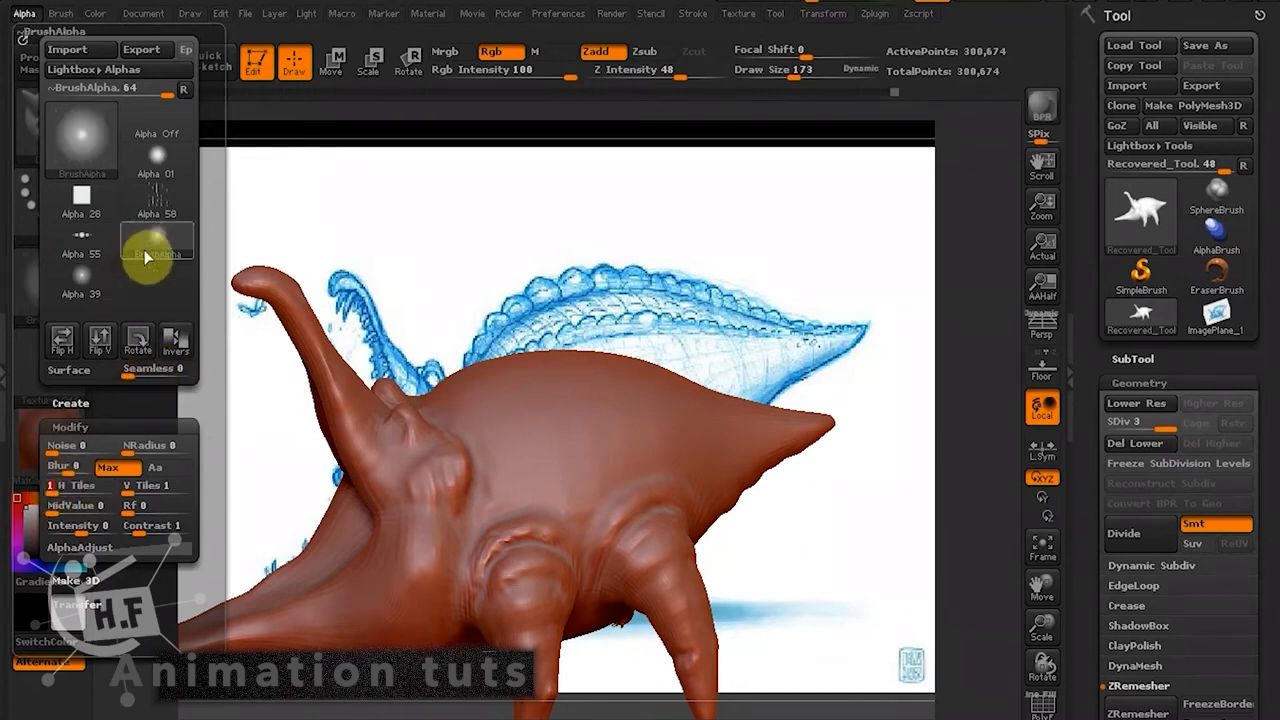
# Assign Alpha 54 to the Displace brush and test it on the side of the body, undoing the stroke.
pyautogui.click(63, 284)
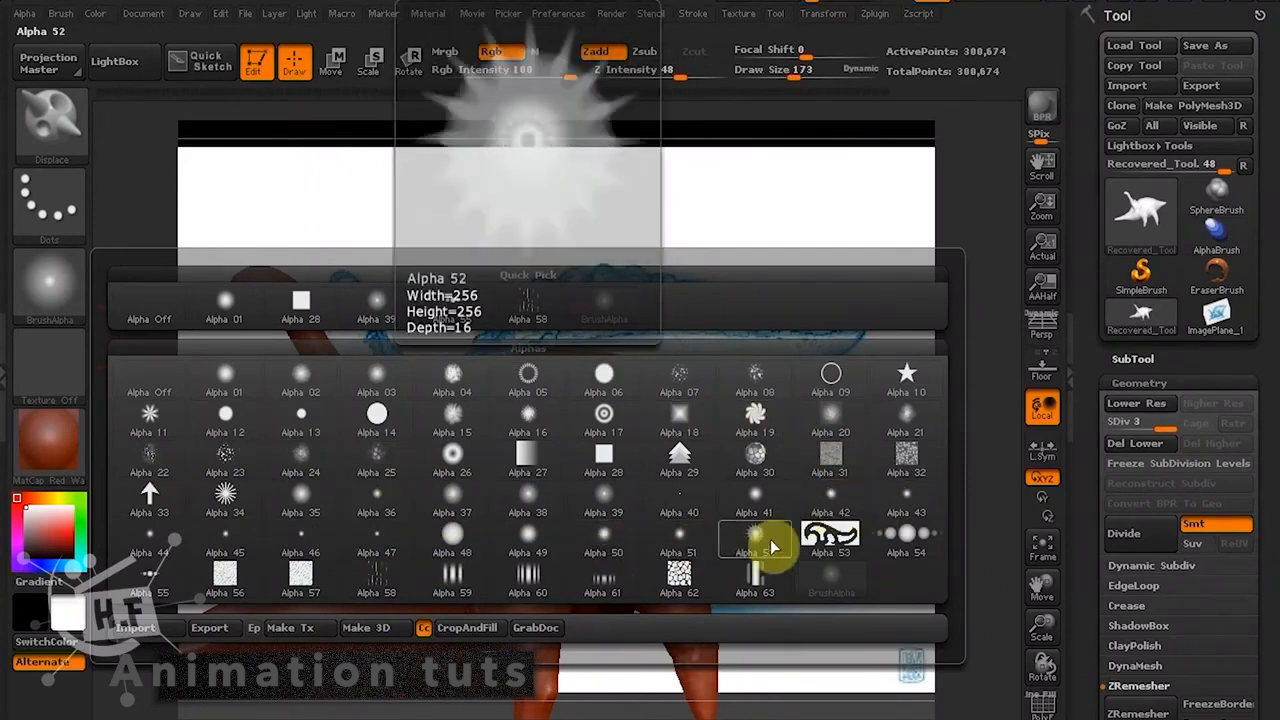
pyautogui.click(909, 539)
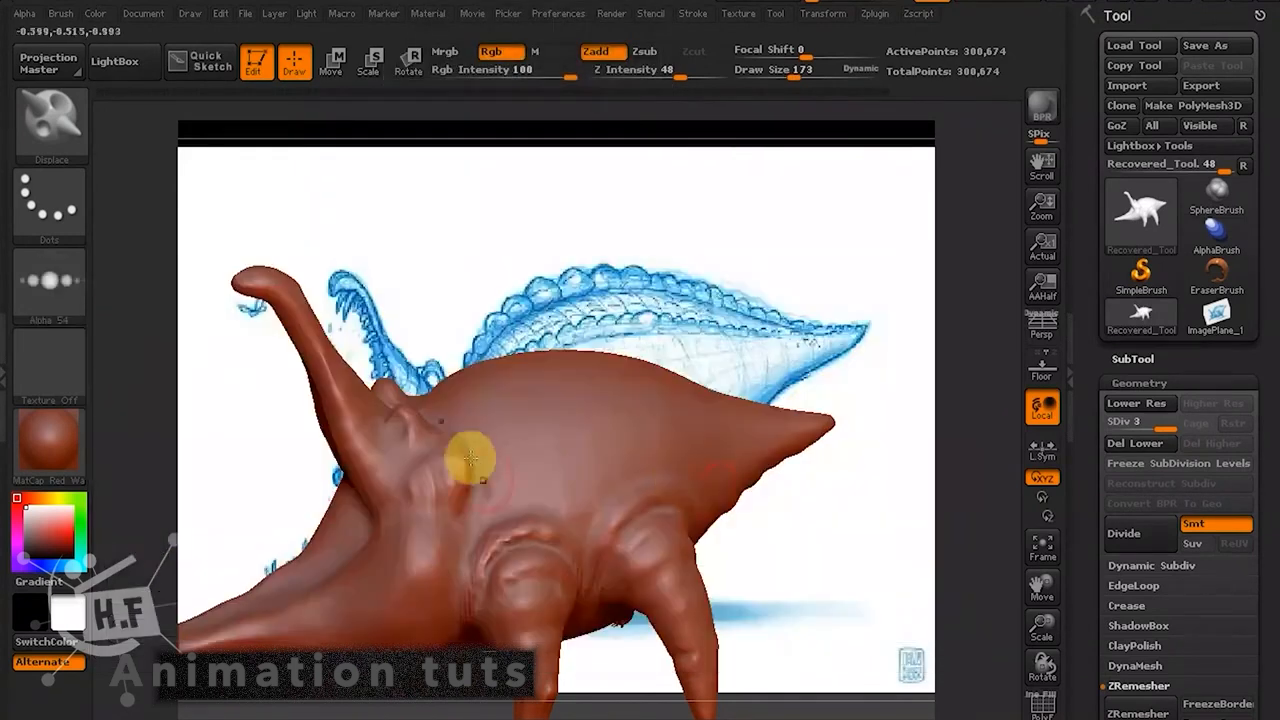
pyautogui.moveTo(611, 406); pyautogui.dragTo(650, 397)
pyautogui.moveTo(808, 290); pyautogui.dragTo(800, 410)
pyautogui.hotkey('ctrl', 'z')
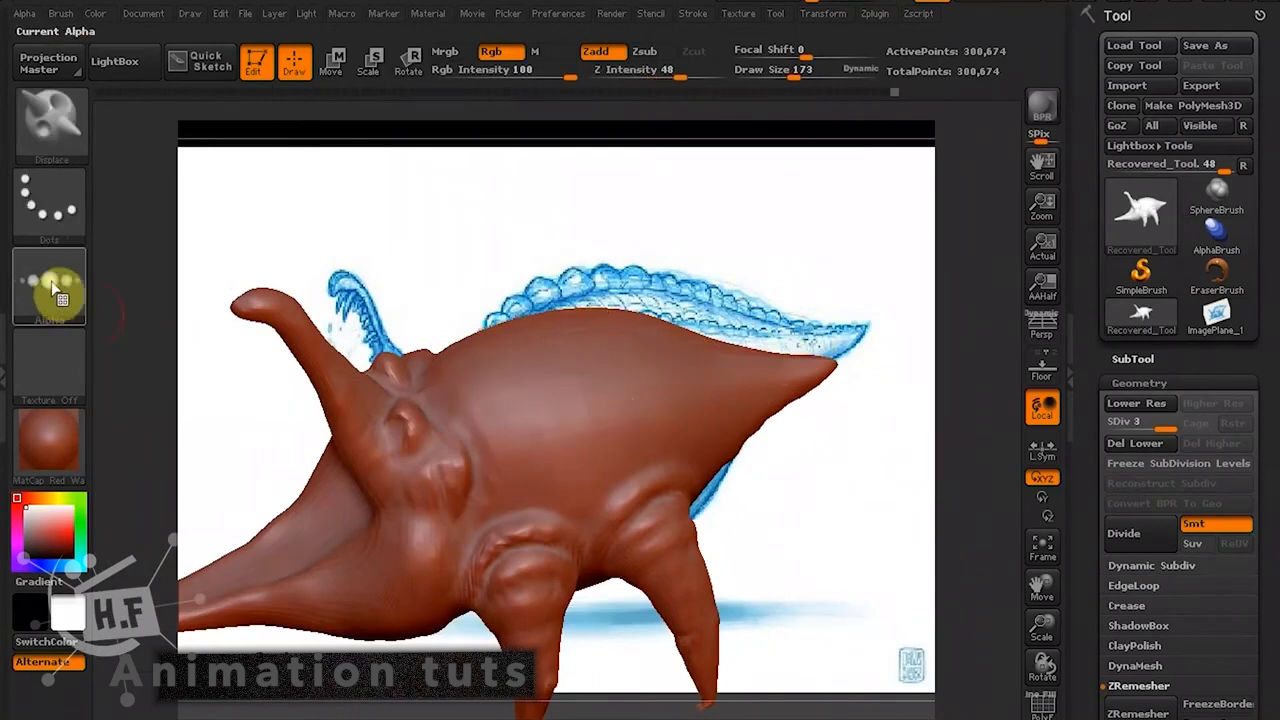
# Rotate the alpha by 90 degrees and set its MidValue to 44, Blur to 15, and Contrast to about 0.65.
pyautogui.click(24, 13)
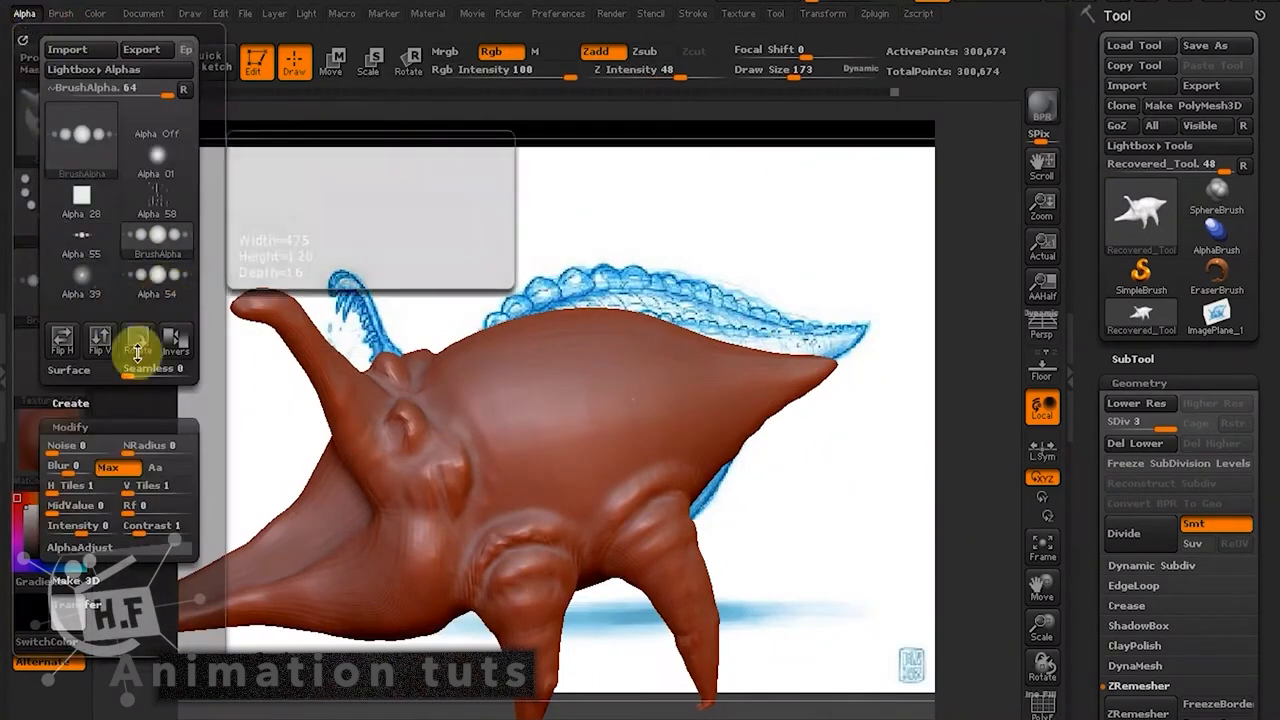
pyautogui.click(138, 342)
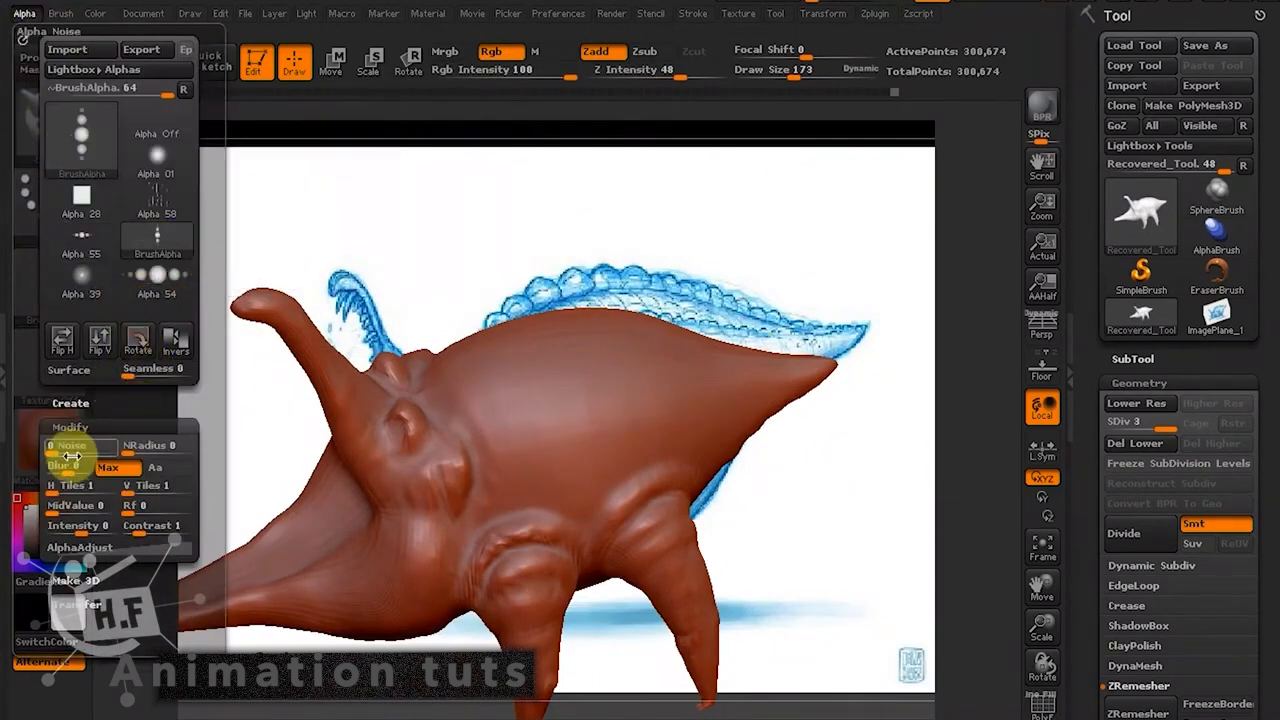
pyautogui.moveTo(74, 510); pyautogui.dragTo(77, 510)
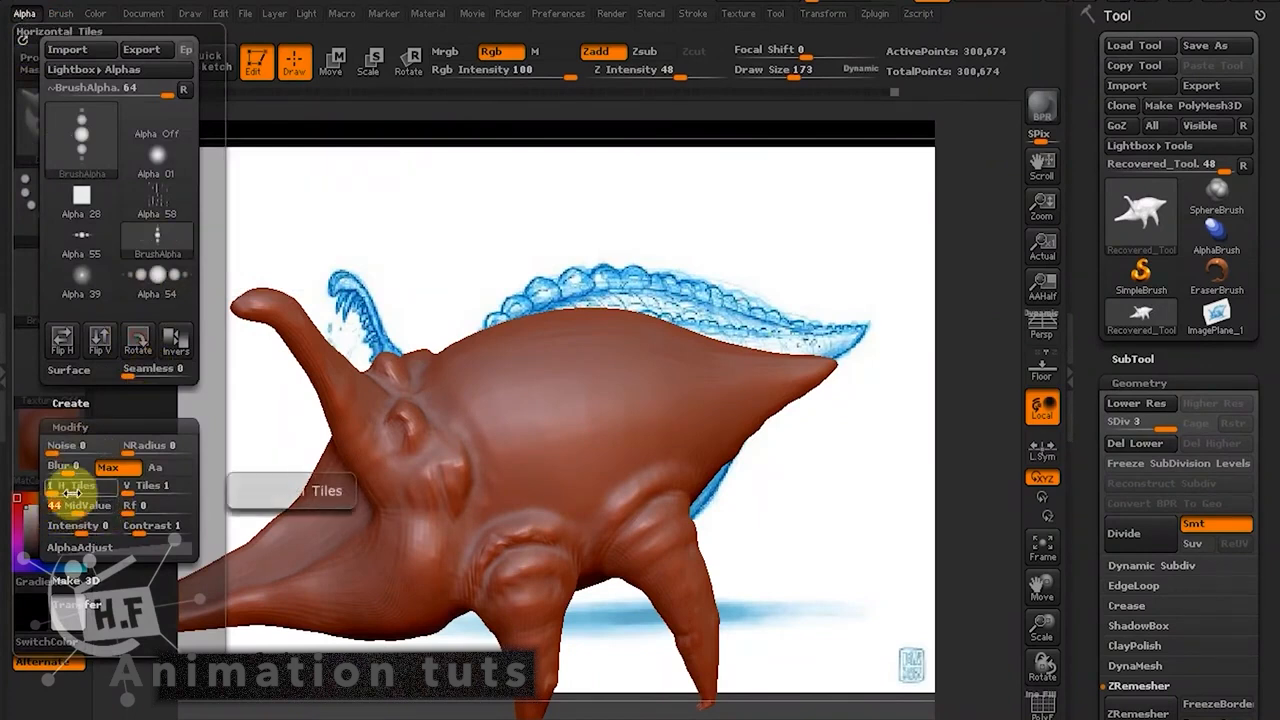
pyautogui.moveTo(69, 466)
pyautogui.mouseDown()
pyautogui.moveTo(155, 492)
pyautogui.moveTo(121, 487)
pyautogui.mouseUp()
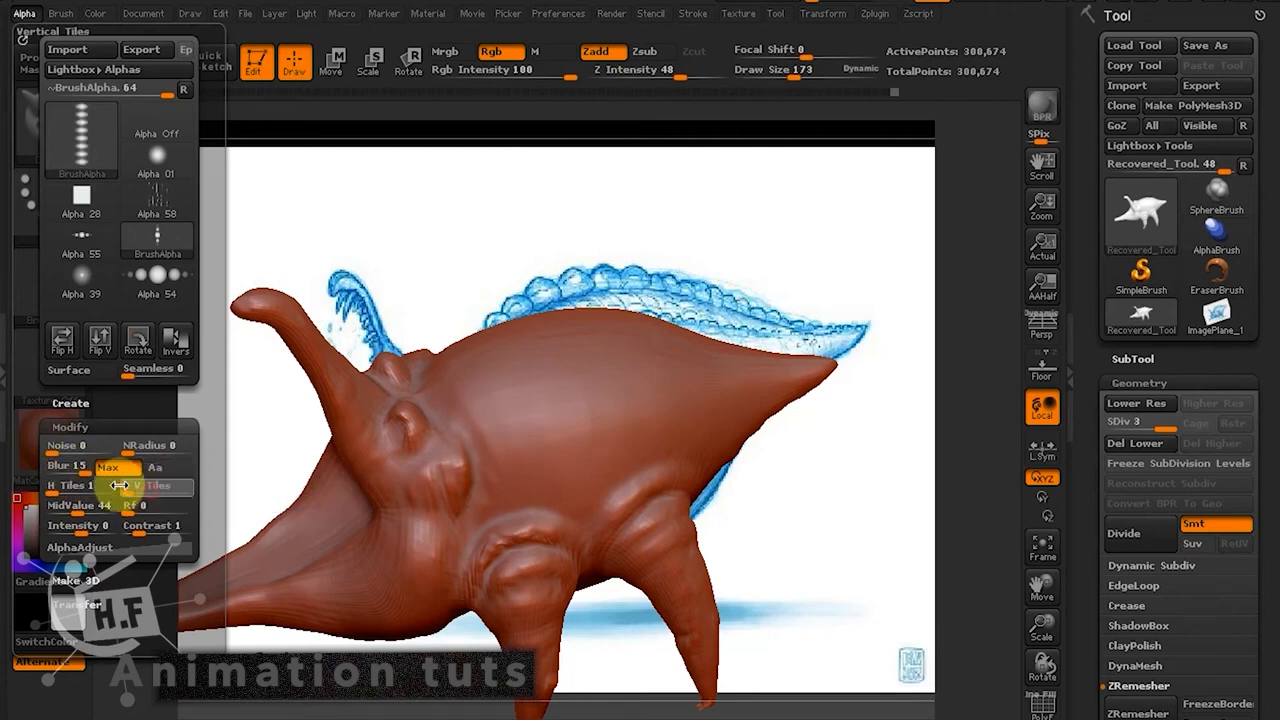
pyautogui.moveTo(140, 531)
pyautogui.mouseDown()
pyautogui.moveTo(60, 528)
pyautogui.moveTo(137, 530)
pyautogui.mouseUp()
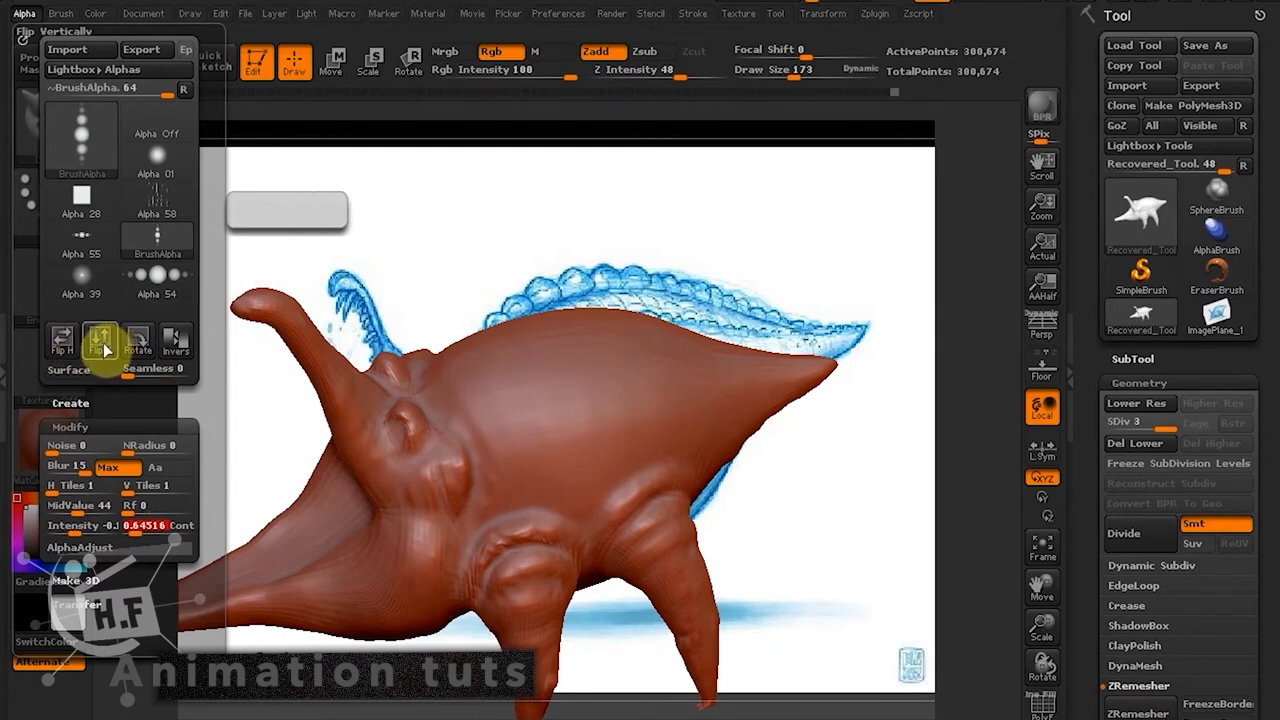
# Test the adjusted bump alpha with a stroke along the side of the body and undo it.
pyautogui.moveTo(501, 425); pyautogui.dragTo(679, 376)
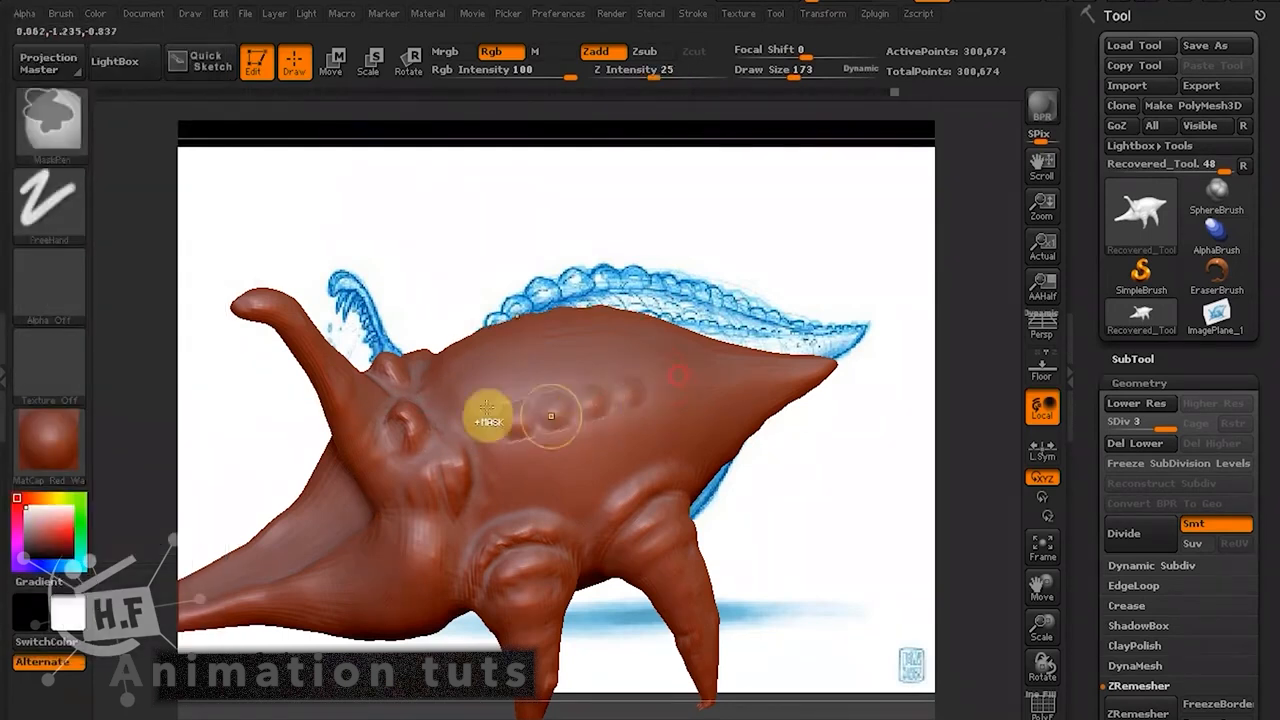
pyautogui.hotkey('ctrl', 'z')
pyautogui.click(54, 288)
pyautogui.moveTo(25, 14)
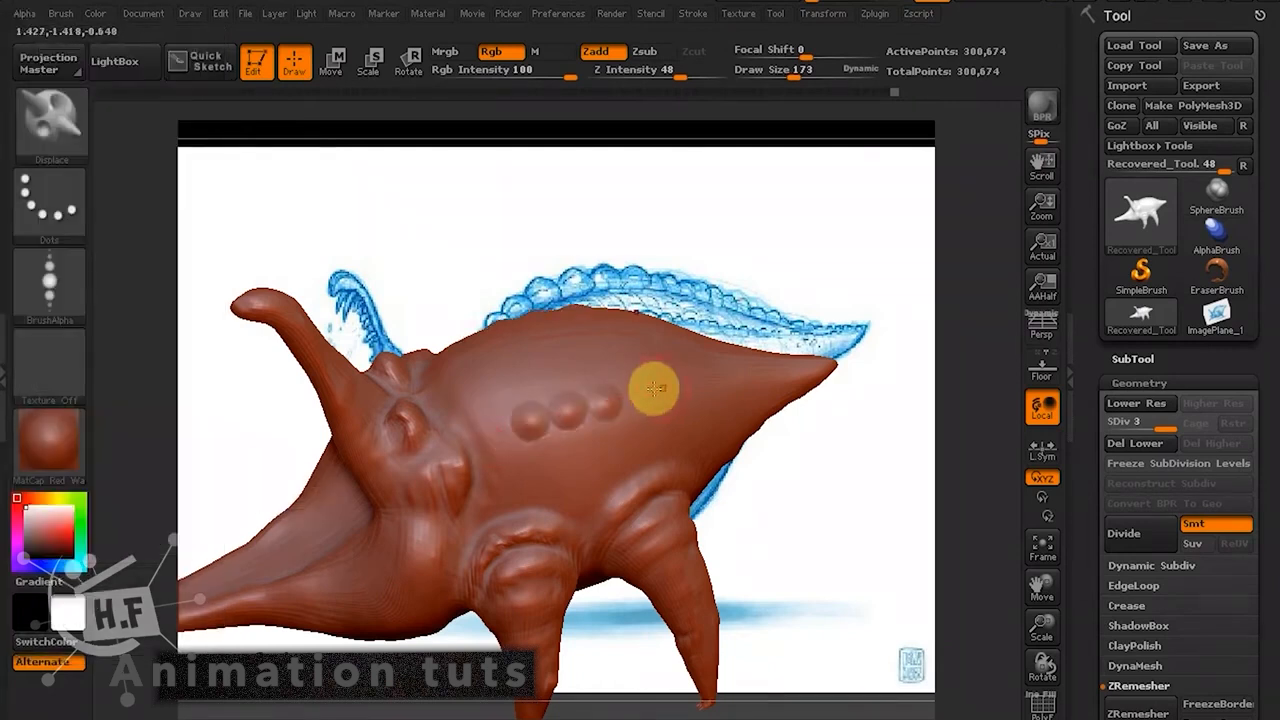
# Set Draw Size to 58 and Z Intensity to 67, and stroke a row of small bumps along the side of the body to the tail.
pyautogui.click(771, 74)
pyautogui.click(697, 76)
pyautogui.moveTo(772, 168); pyautogui.dragTo(786, 228)
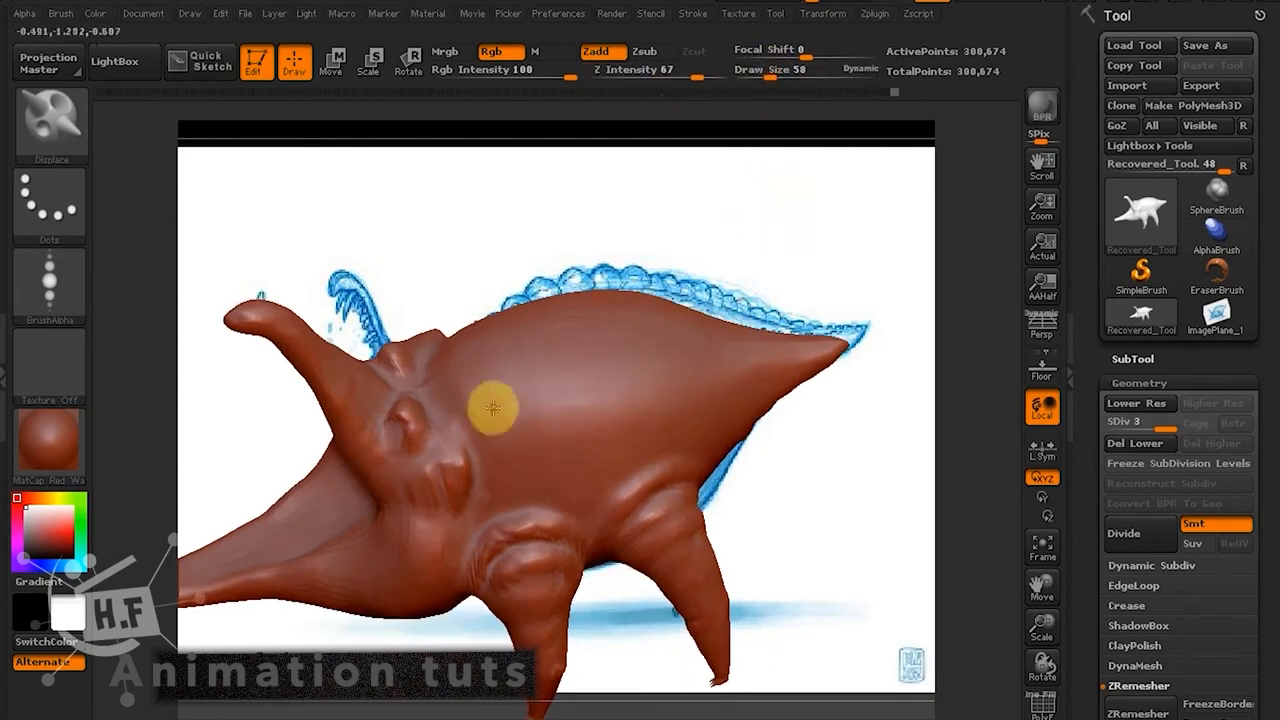
pyautogui.moveTo(484, 432)
pyautogui.mouseDown()
pyautogui.moveTo(680, 371)
pyautogui.moveTo(778, 365)
pyautogui.mouseUp()
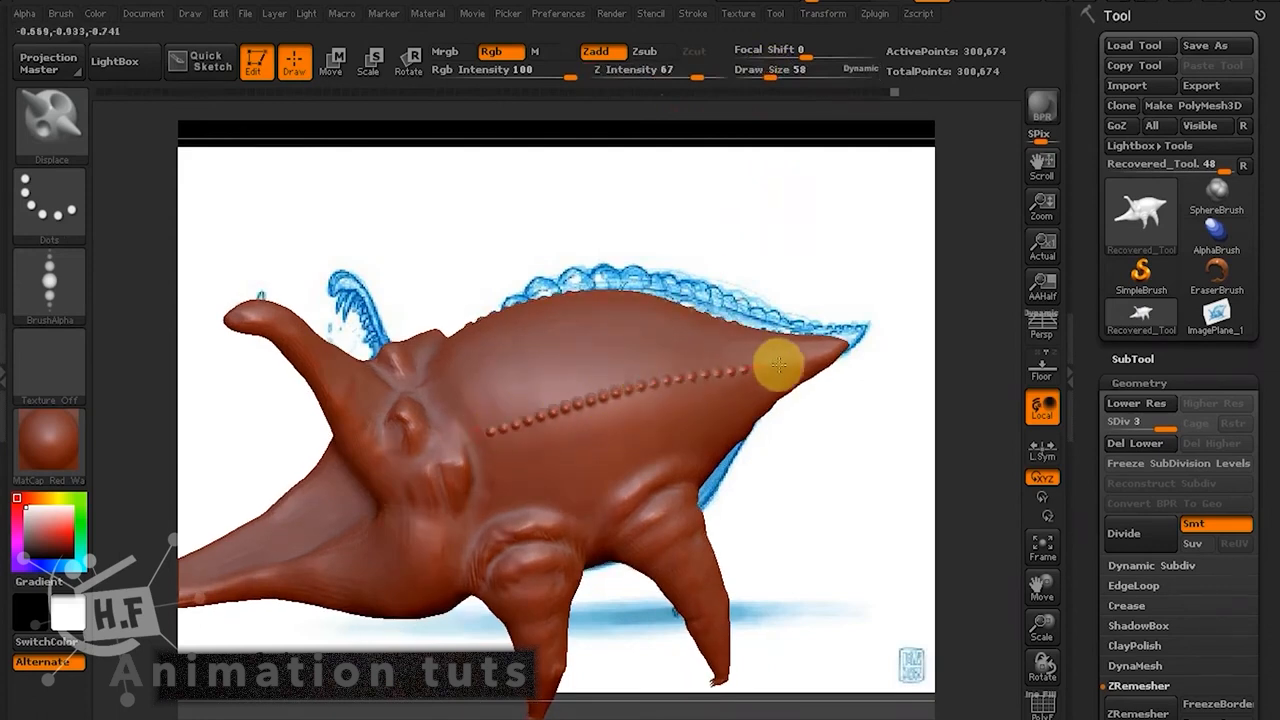
# Draw a row of larger bumps down the middle of the back at Draw Size 120, continuing to the tail tip at size 84.
pyautogui.moveTo(873, 340)
pyautogui.mouseDown()
pyautogui.moveTo(903, 417)
pyautogui.moveTo(897, 294)
pyautogui.moveTo(897, 346)
pyautogui.moveTo(807, 571)
pyautogui.moveTo(889, 420)
pyautogui.moveTo(820, 426)
pyautogui.moveTo(826, 417)
pyautogui.moveTo(825, 512)
pyautogui.moveTo(800, 286)
pyautogui.moveTo(814, 320)
pyautogui.moveTo(563, 366)
pyautogui.moveTo(772, 302)
pyautogui.moveTo(771, 291)
pyautogui.moveTo(777, 394)
pyautogui.moveTo(840, 418)
pyautogui.mouseUp()
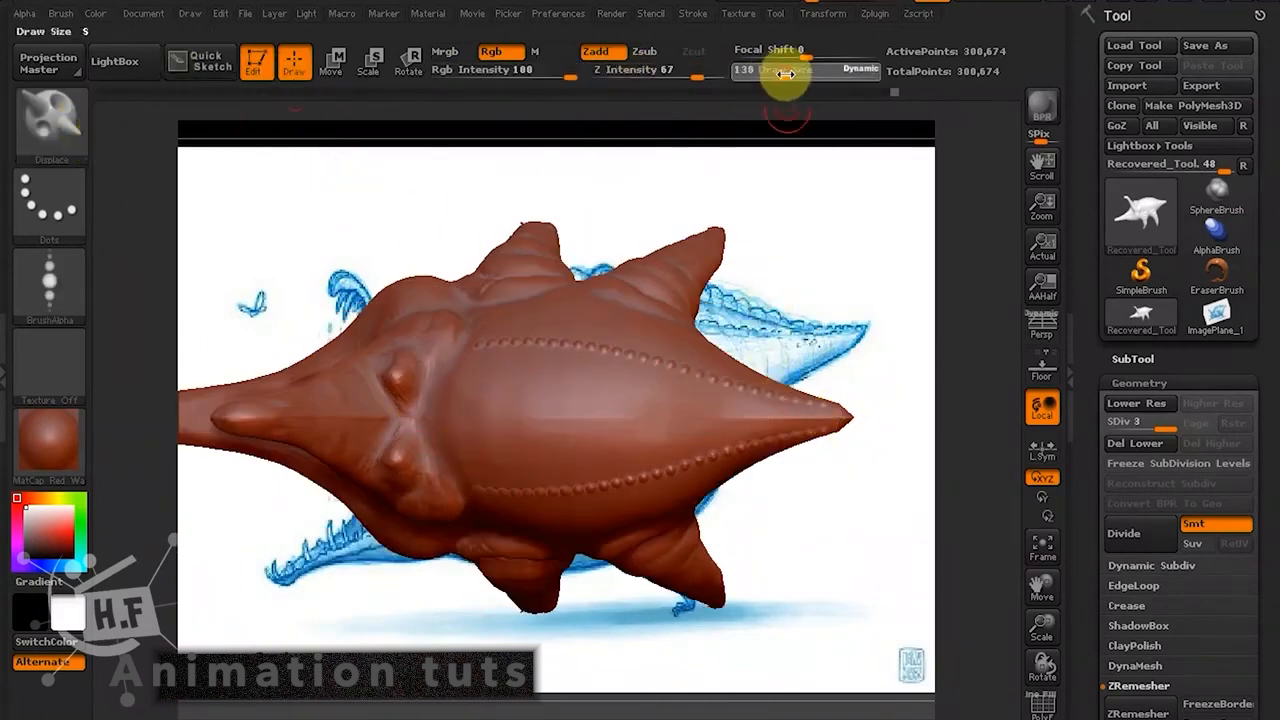
pyautogui.moveTo(786, 74); pyautogui.dragTo(783, 74)
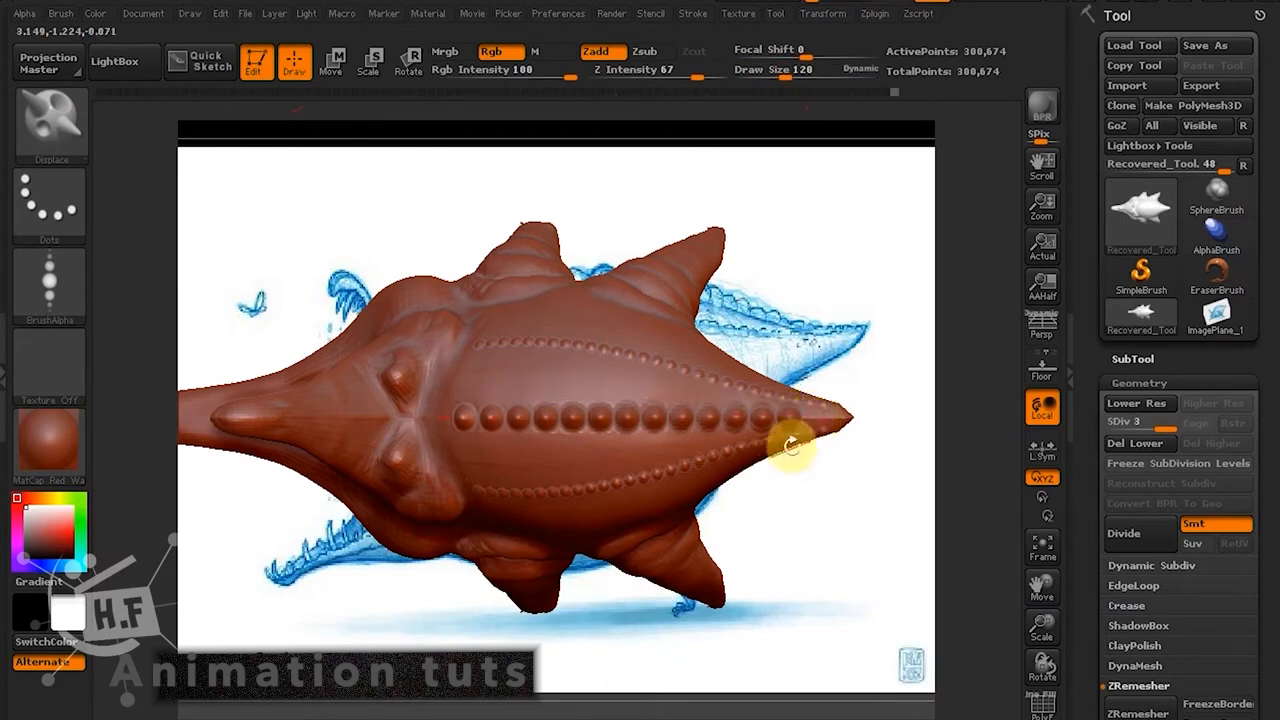
pyautogui.press('ctrl')
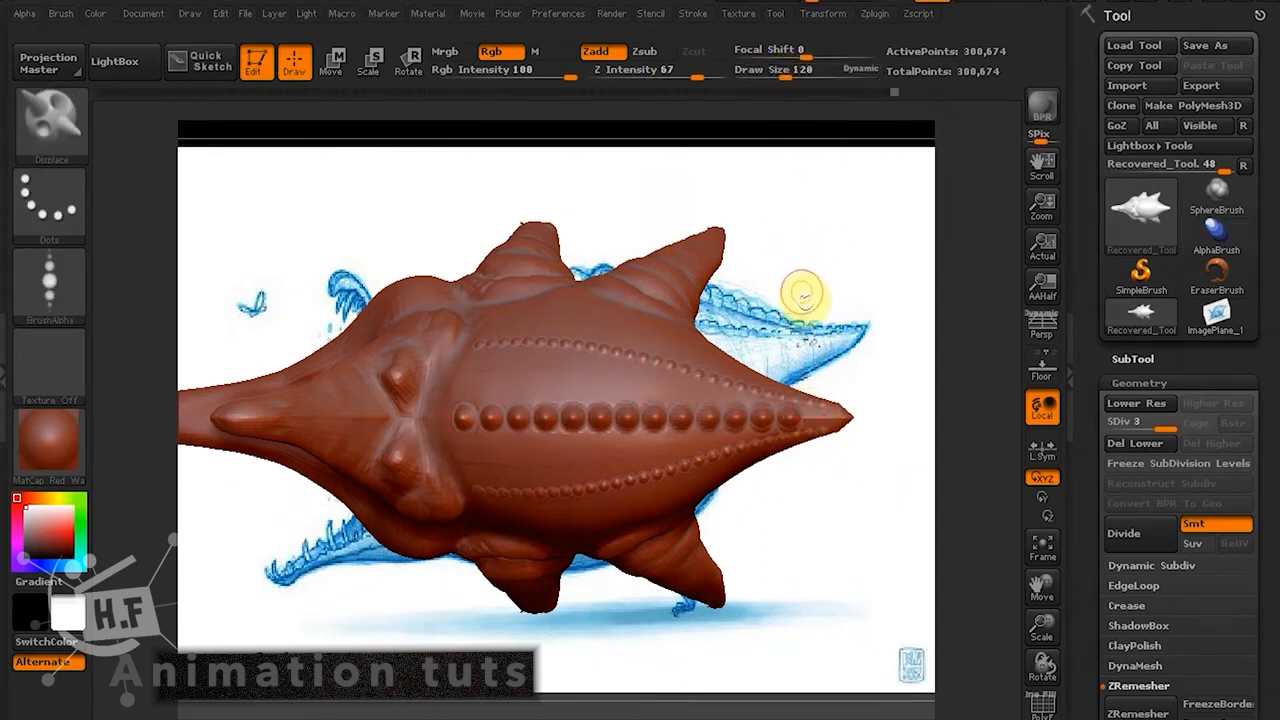
pyautogui.press('s')
pyautogui.moveTo(800, 335); pyautogui.dragTo(799, 335)
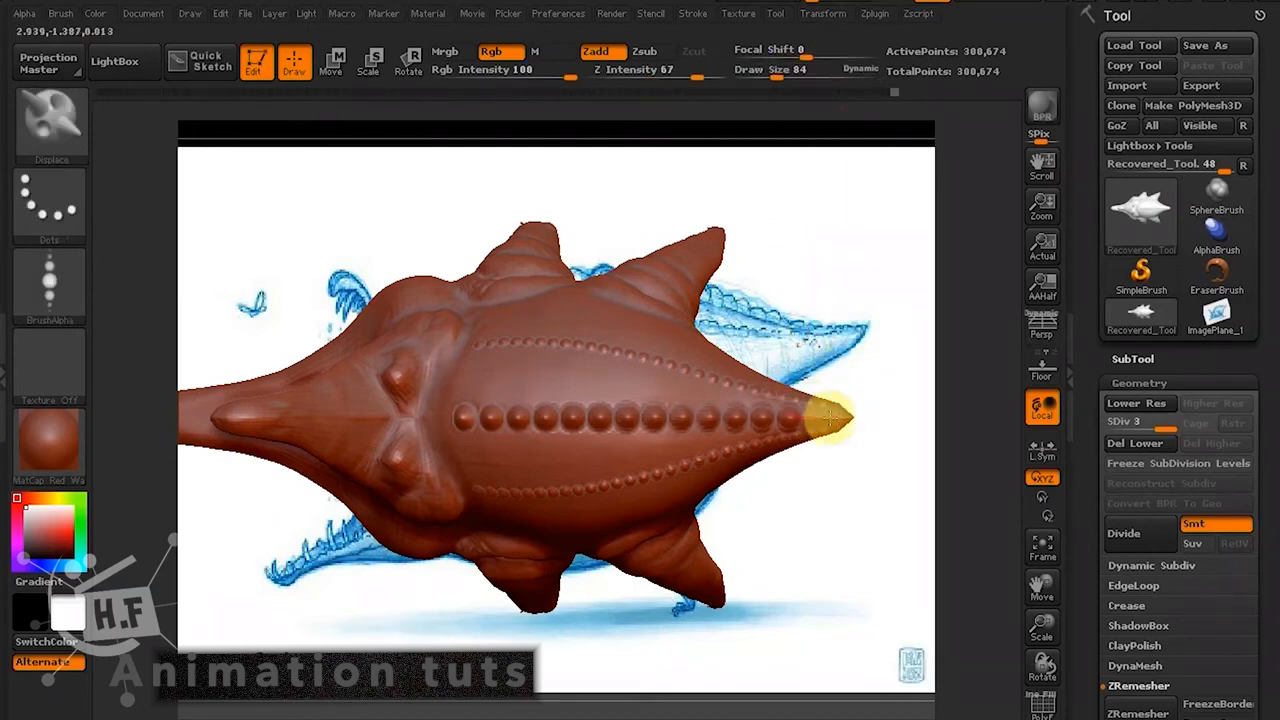
# Try restroking the small side row of bumps with Z Intensity raised to 74, and undo the stroke.
pyautogui.moveTo(878, 420)
pyautogui.mouseDown()
pyautogui.moveTo(857, 471)
pyautogui.moveTo(871, 320)
pyautogui.moveTo(651, 406)
pyautogui.mouseUp()
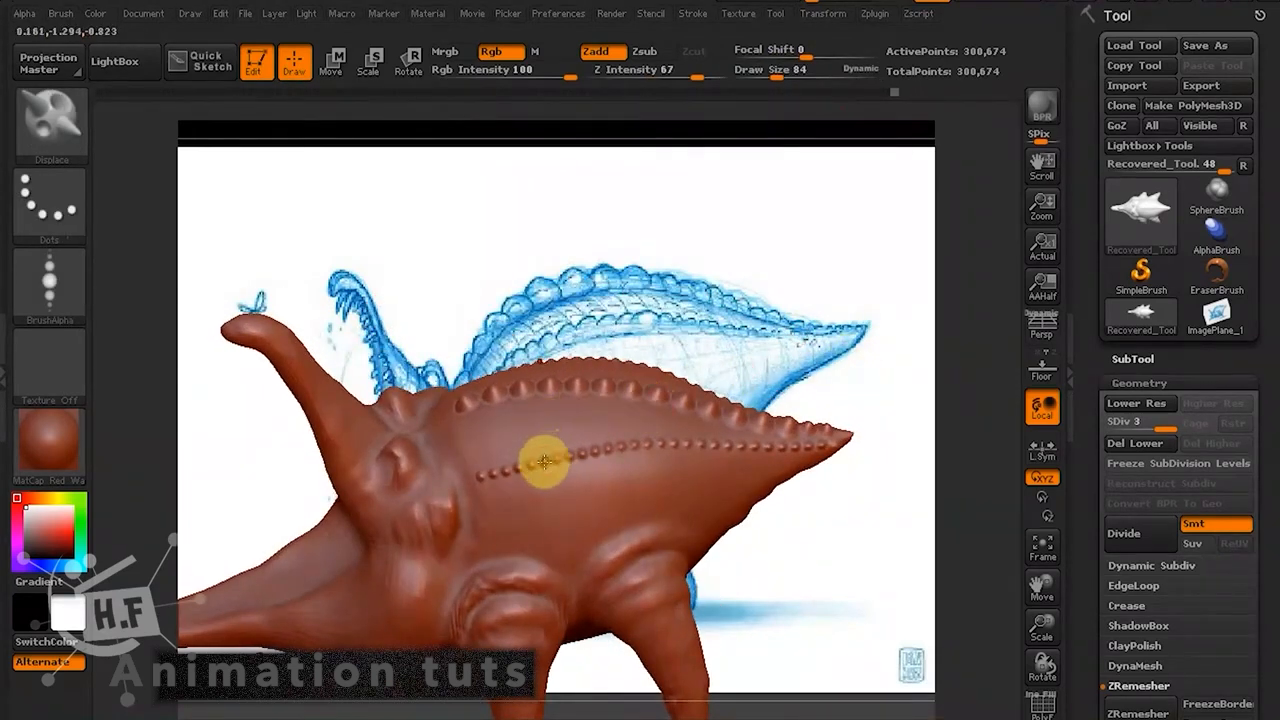
pyautogui.moveTo(786, 271); pyautogui.dragTo(540, 458)
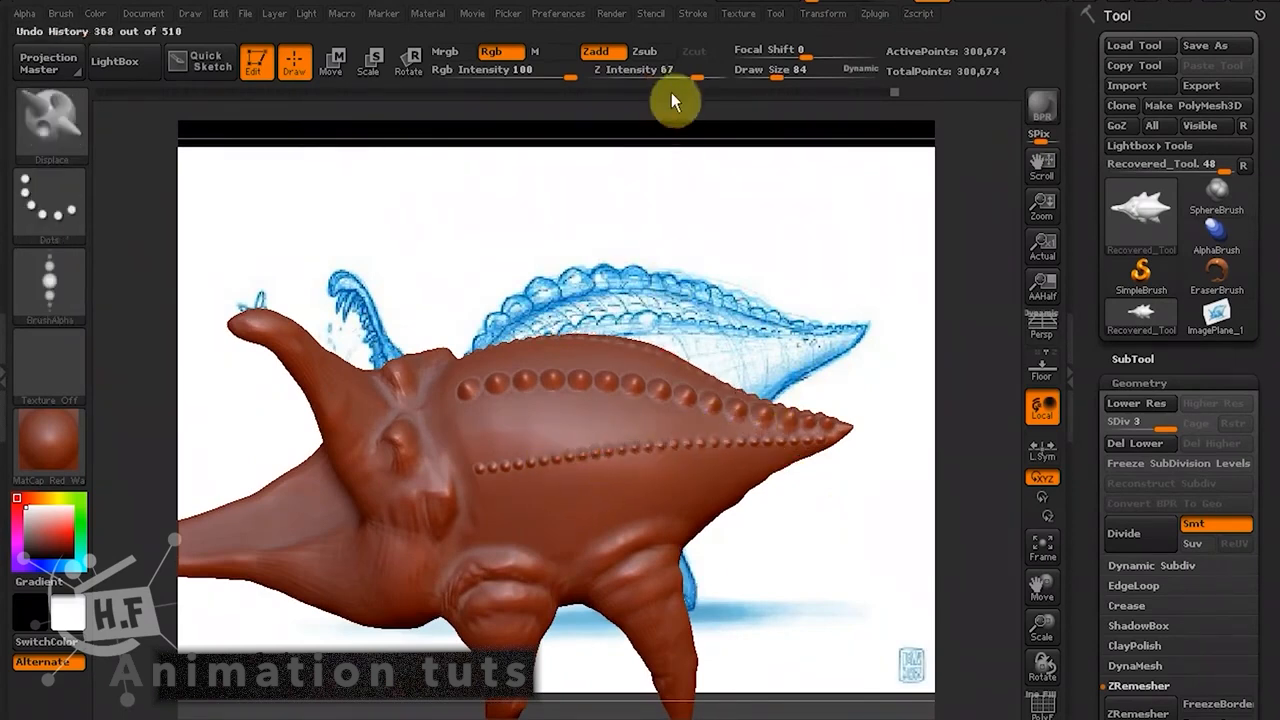
pyautogui.moveTo(698, 75); pyautogui.dragTo(704, 76)
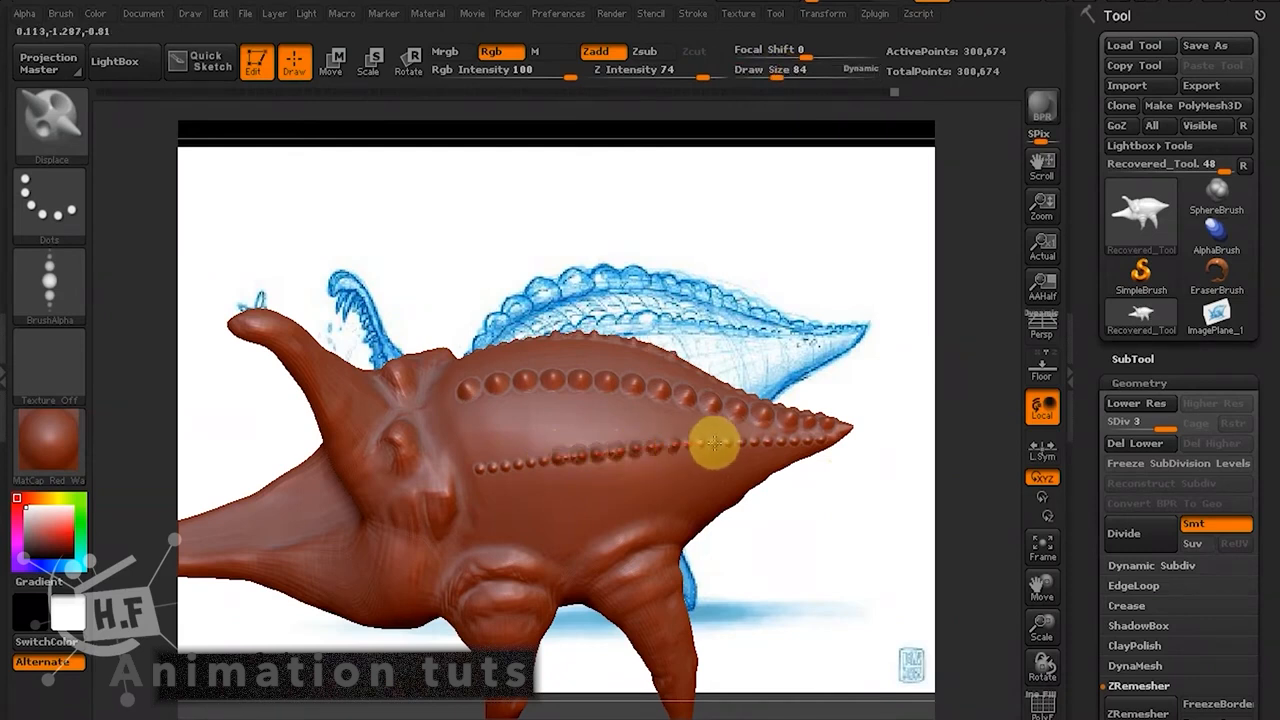
pyautogui.moveTo(800, 514)
pyautogui.mouseDown()
pyautogui.moveTo(814, 457)
pyautogui.moveTo(850, 625)
pyautogui.moveTo(794, 566)
pyautogui.moveTo(803, 554)
pyautogui.mouseUp()
pyautogui.hotkey('ctrl', 'z')
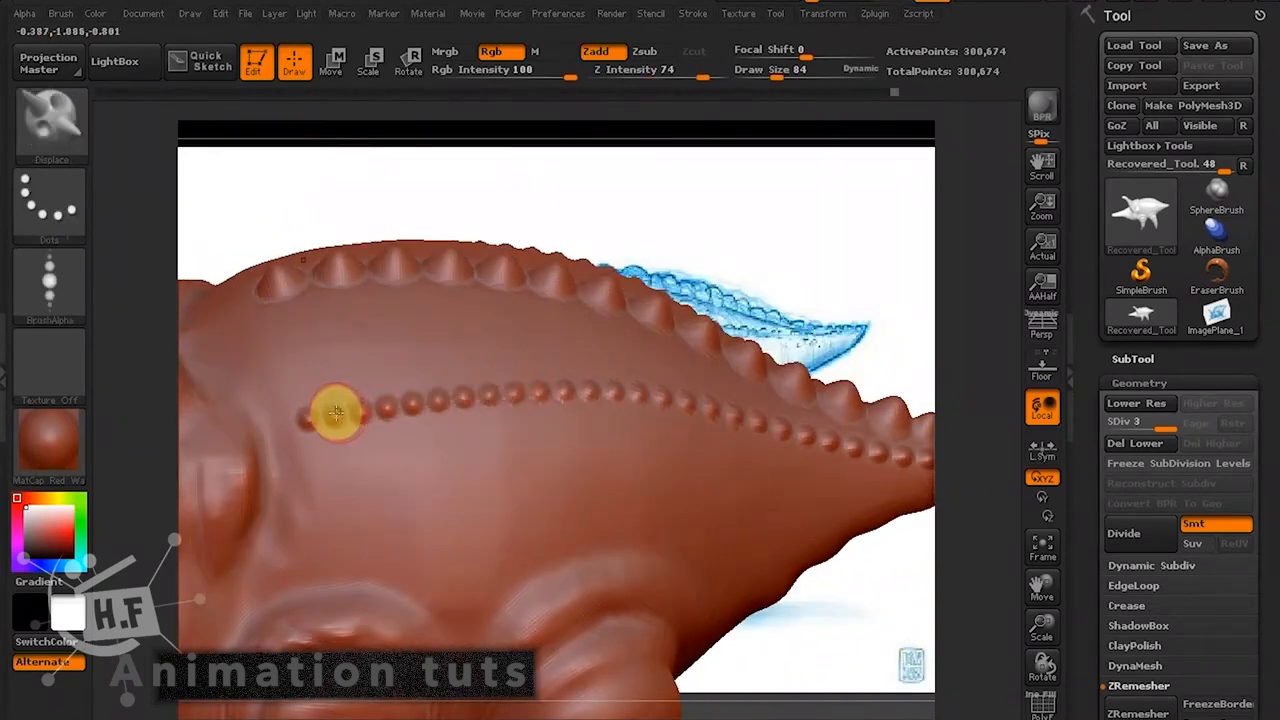
pyautogui.moveTo(765, 235); pyautogui.dragTo(766, 280)
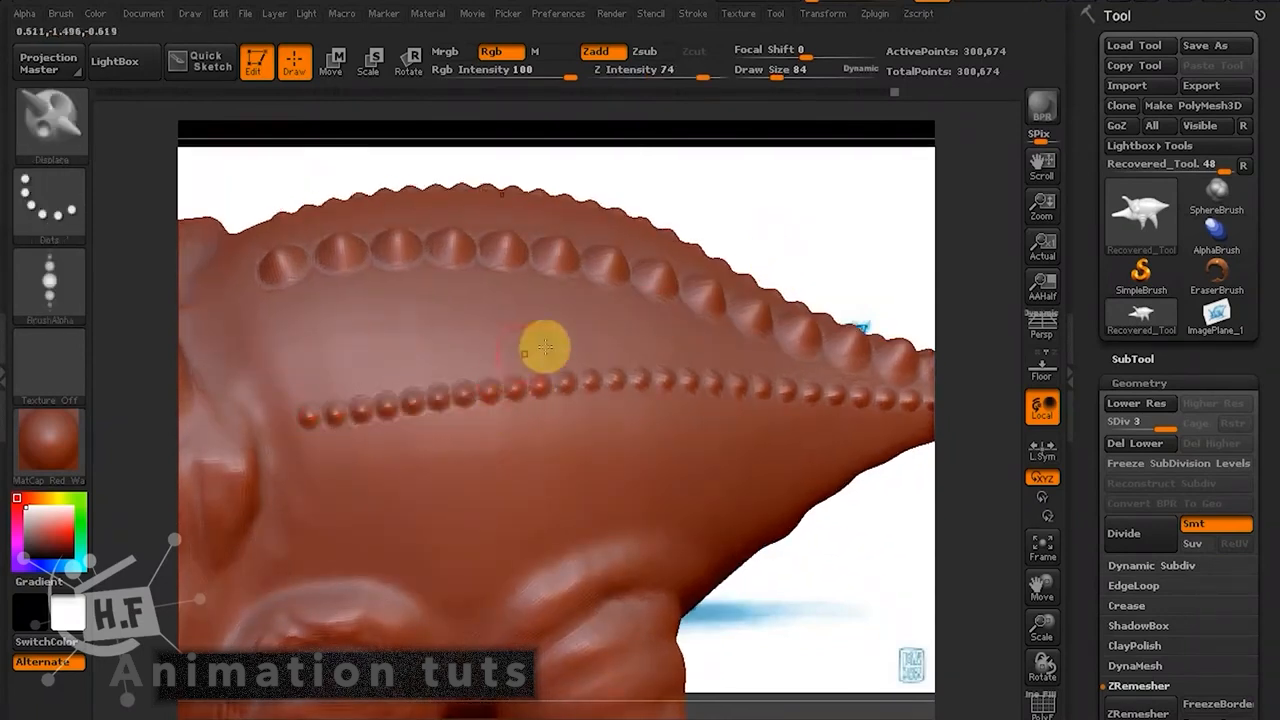
# Try Alpha 59 and Alpha 29 over the side row of bumps, undoing the test strokes.
pyautogui.click(50, 285)
pyautogui.click(456, 575)
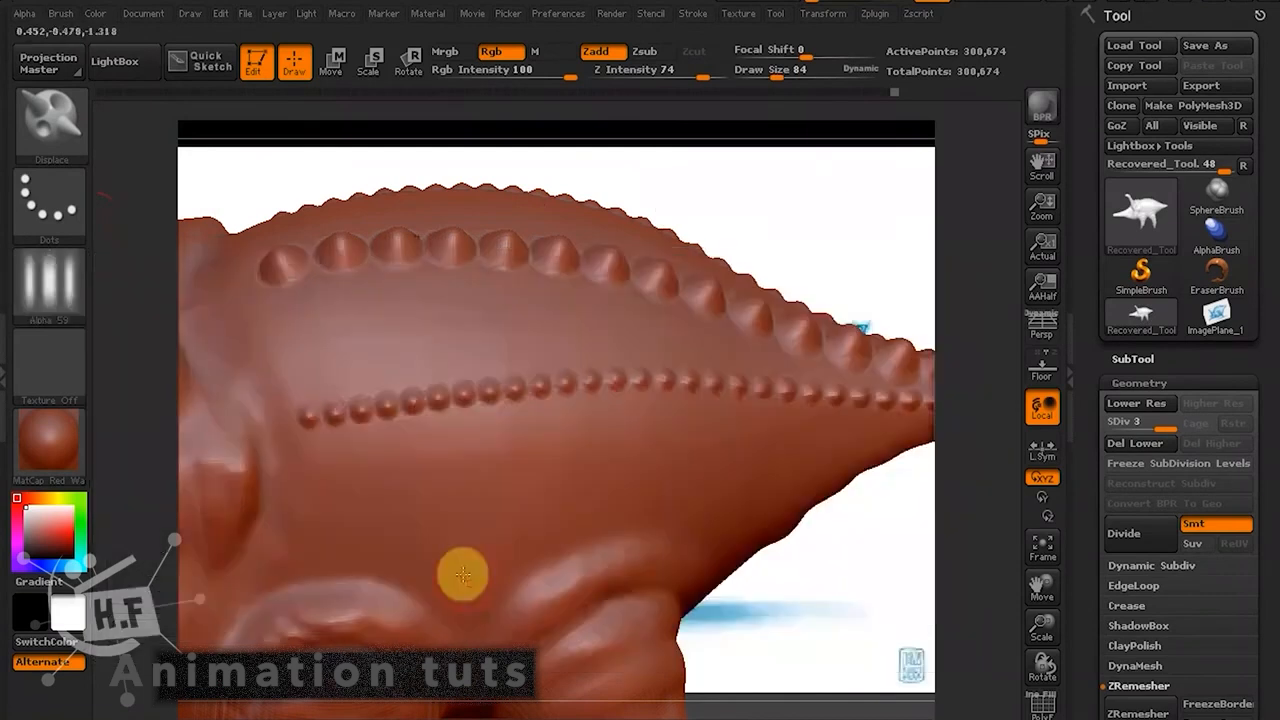
pyautogui.moveTo(389, 404)
pyautogui.mouseDown()
pyautogui.moveTo(622, 379)
pyautogui.moveTo(808, 391)
pyautogui.mouseUp()
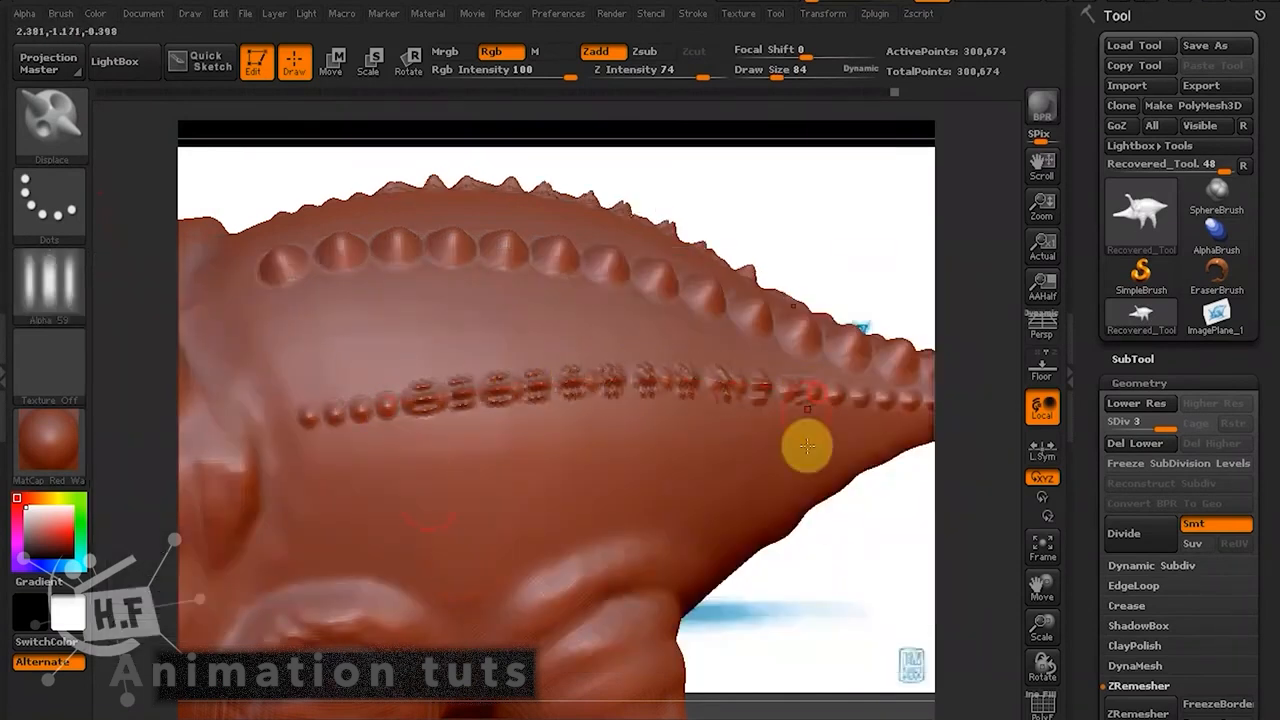
pyautogui.hotkey('ctrl', 'z')
pyautogui.click(50, 285)
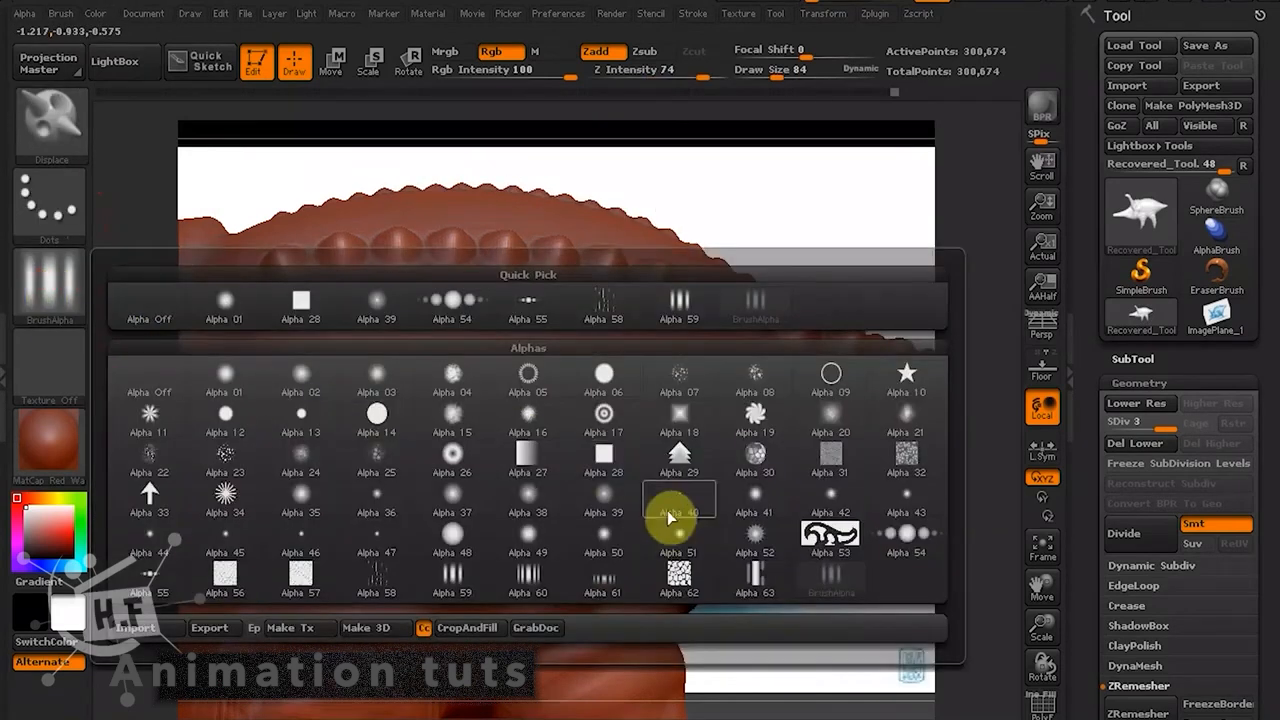
pyautogui.click(679, 455)
pyautogui.moveTo(323, 409)
pyautogui.mouseDown()
pyautogui.moveTo(414, 391)
pyautogui.moveTo(669, 386)
pyautogui.mouseUp()
# Assign Alpha 15 to the Displace brush, set Z Intensity to 100, and test it on the side row, undoing the stroke.
pyautogui.click(58, 285)
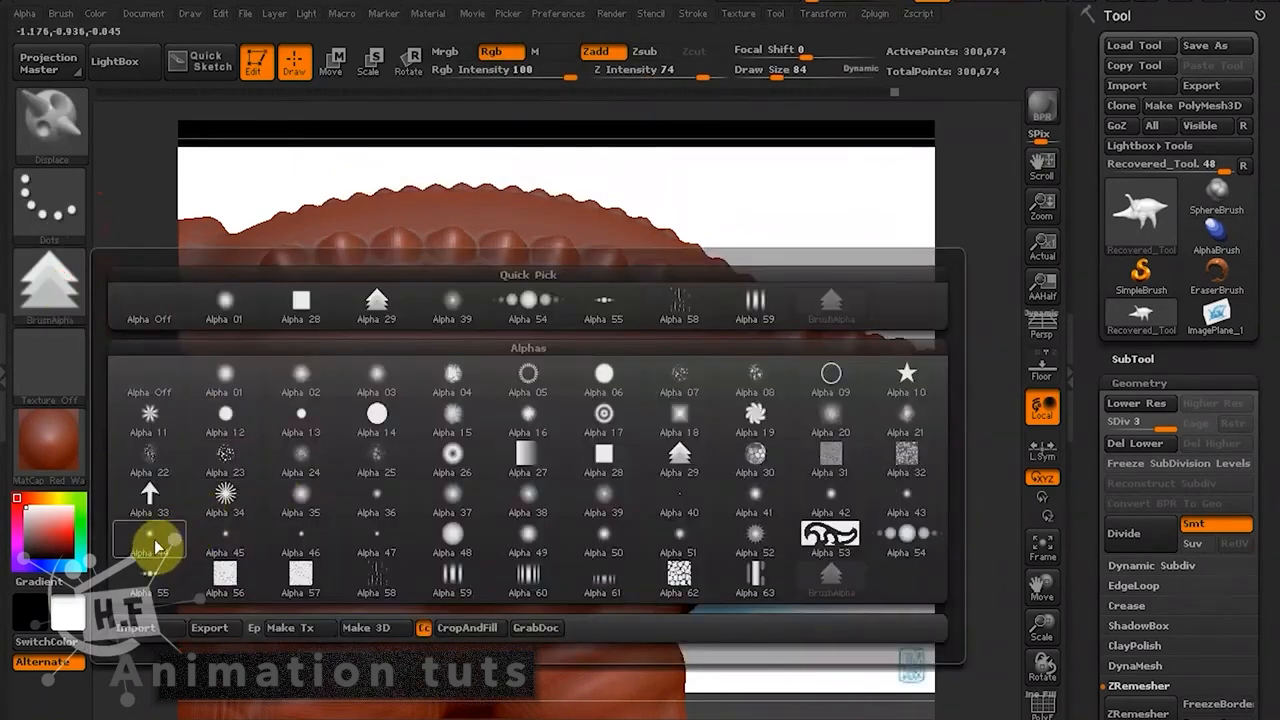
pyautogui.click(452, 416)
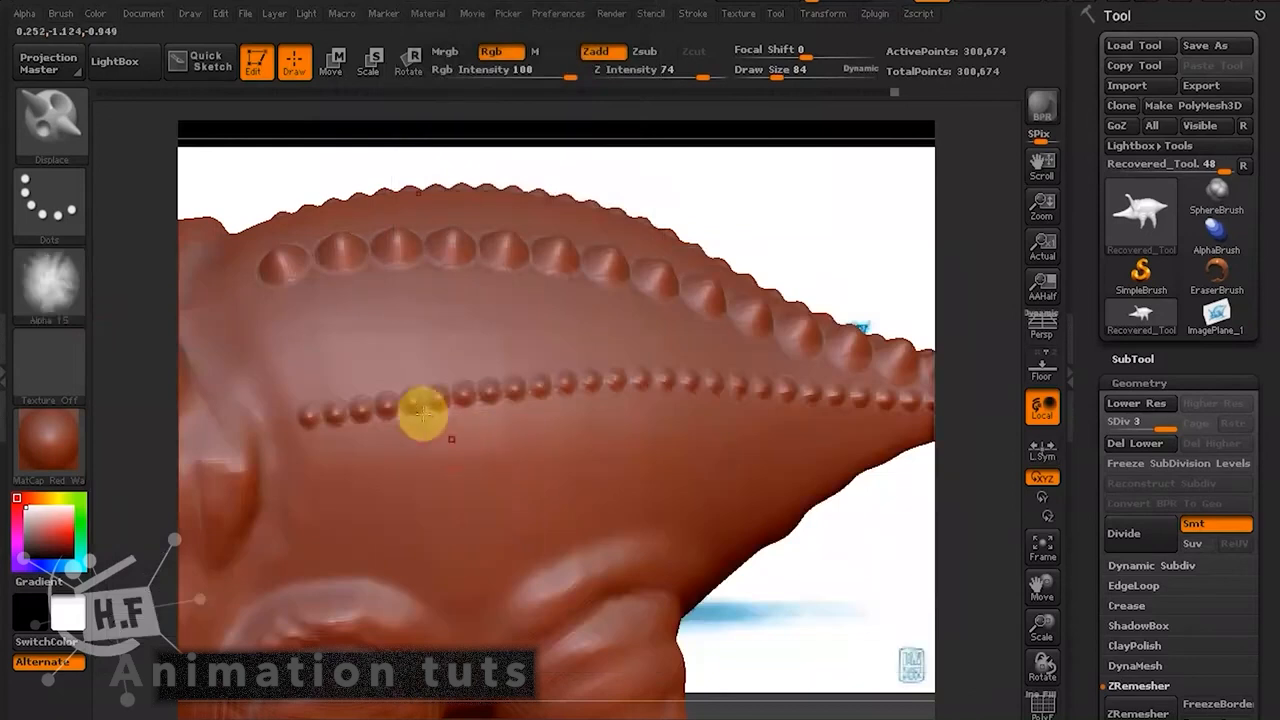
pyautogui.click(722, 71)
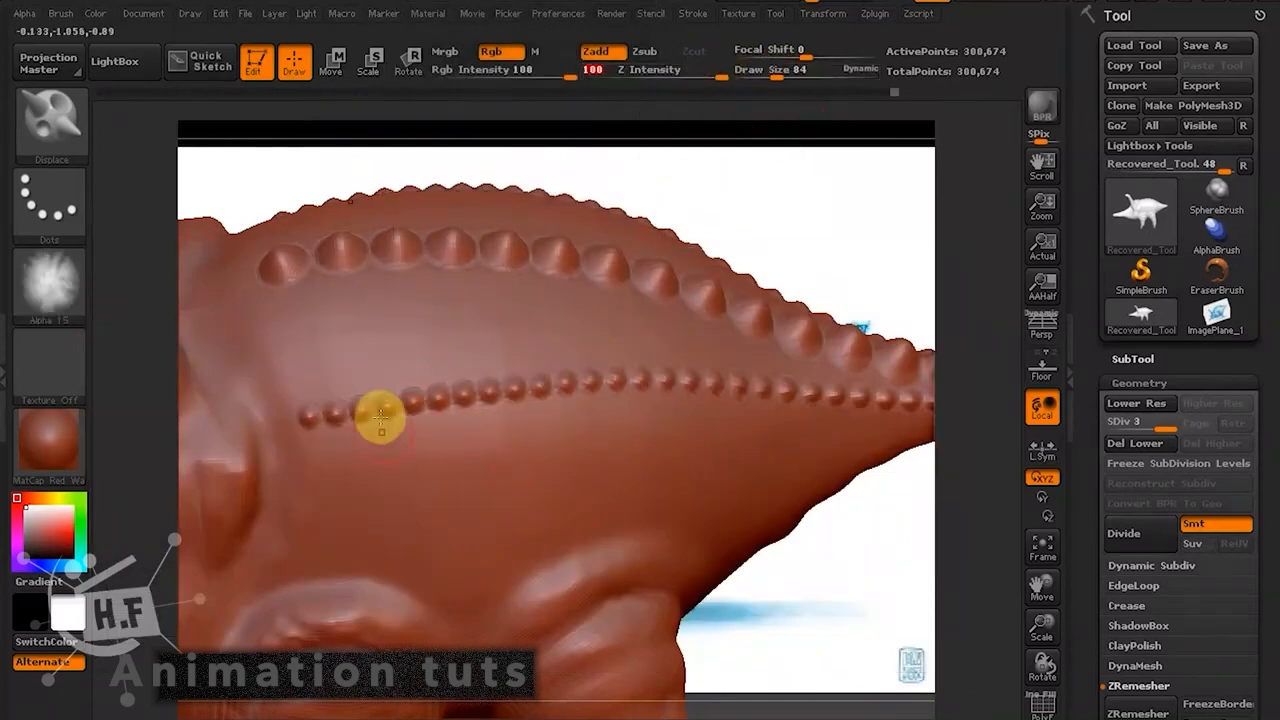
pyautogui.moveTo(429, 388); pyautogui.dragTo(668, 374)
pyautogui.hotkey('ctrl', 'z')
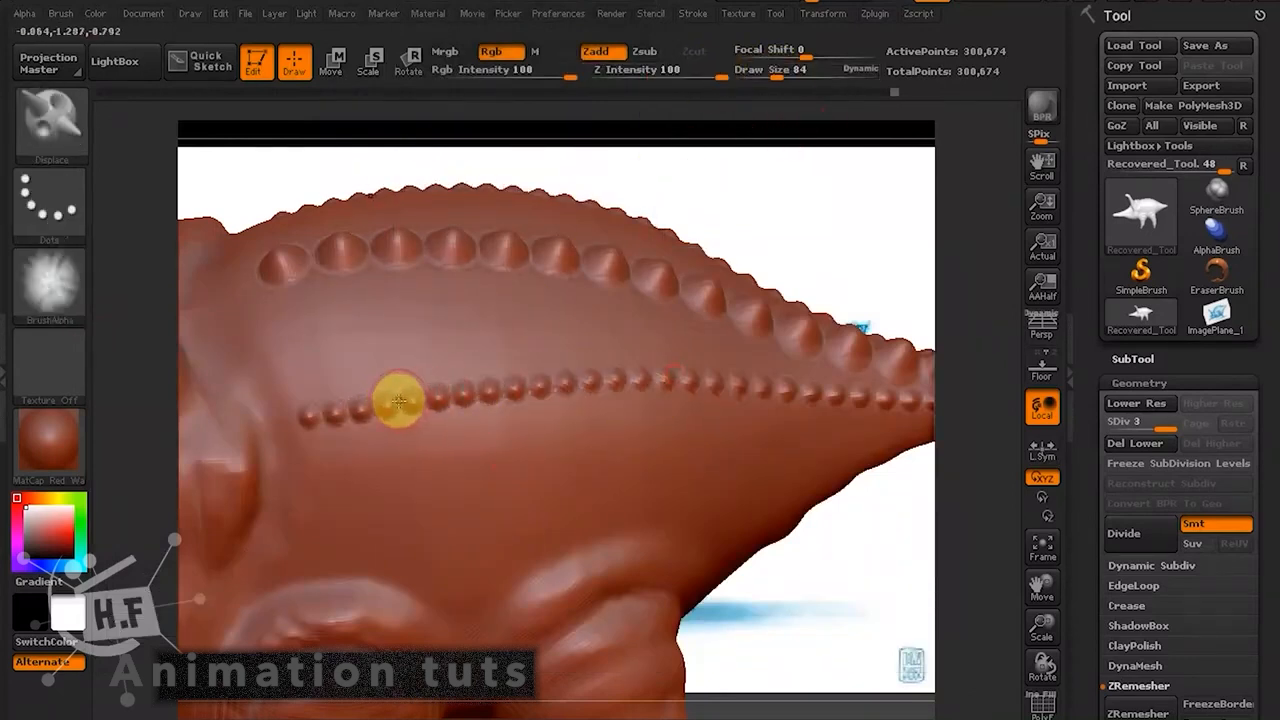
# Set Draw Size to 58 and stroke Alpha 15 over the side row to give the bumps a rough, raised surface.
pyautogui.moveTo(763, 77); pyautogui.dragTo(770, 76)
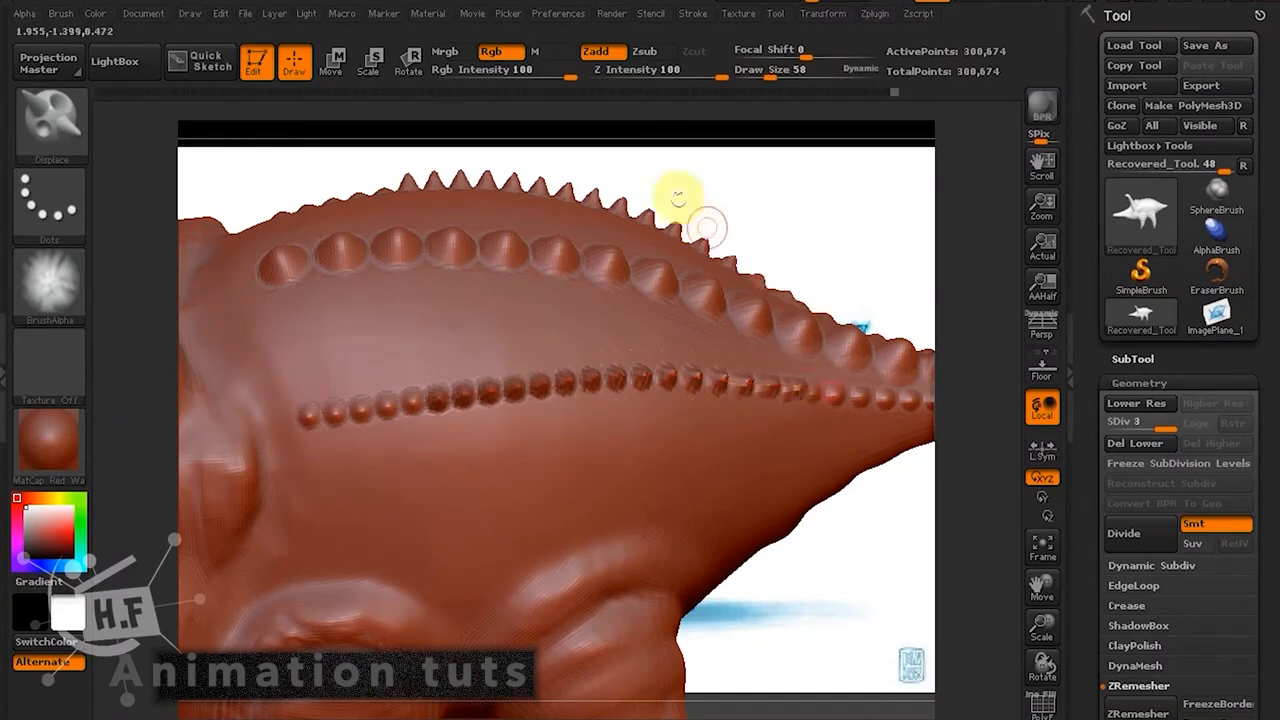
pyautogui.moveTo(846, 184)
pyautogui.mouseDown()
pyautogui.moveTo(843, 229)
pyautogui.moveTo(826, 240)
pyautogui.mouseUp()
pyautogui.moveTo(432, 401)
pyautogui.keyDown('shift'); pyautogui.mouseDown()
pyautogui.moveTo(714, 354)
pyautogui.moveTo(790, 400)
pyautogui.mouseUp(); pyautogui.keyUp('shift')
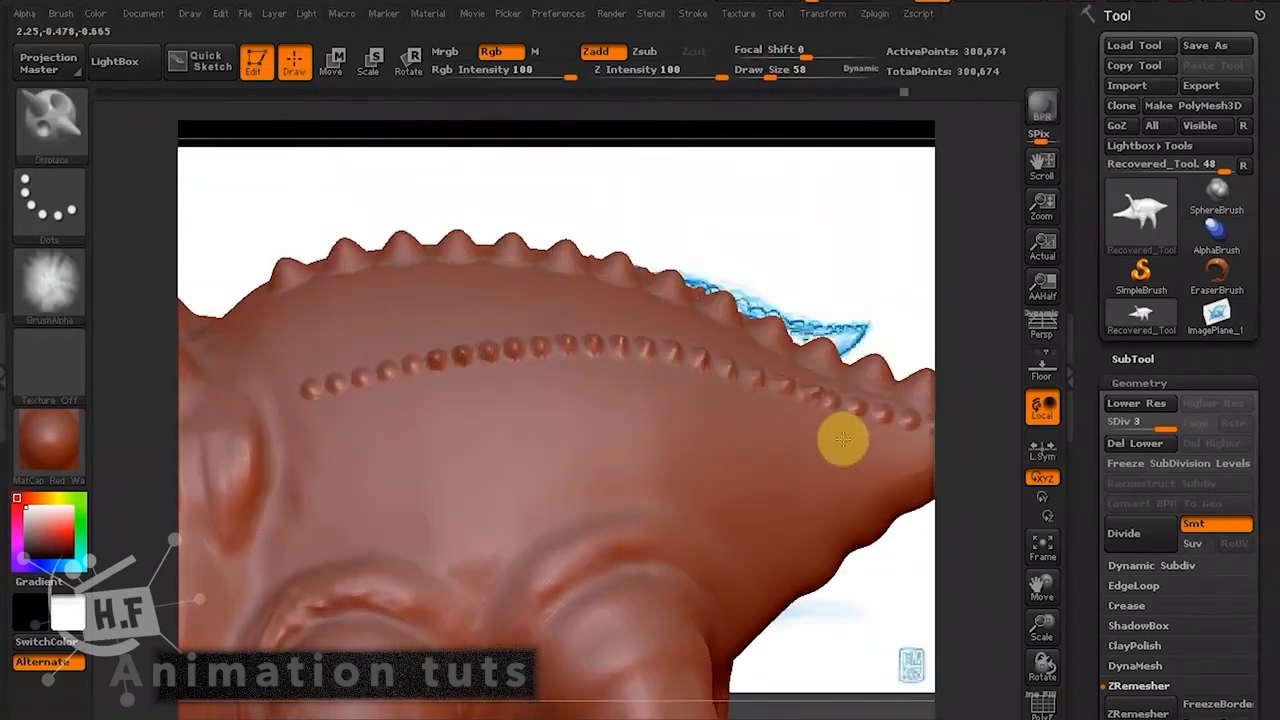
# Set the Smooth brush's Z Intensity to 21 and lightly smooth the roughened bumps in the middle of the side row.
pyautogui.keyDown('ctrl'); pyautogui.moveTo(843, 437); pyautogui.dragTo(843, 434); pyautogui.keyUp('ctrl')
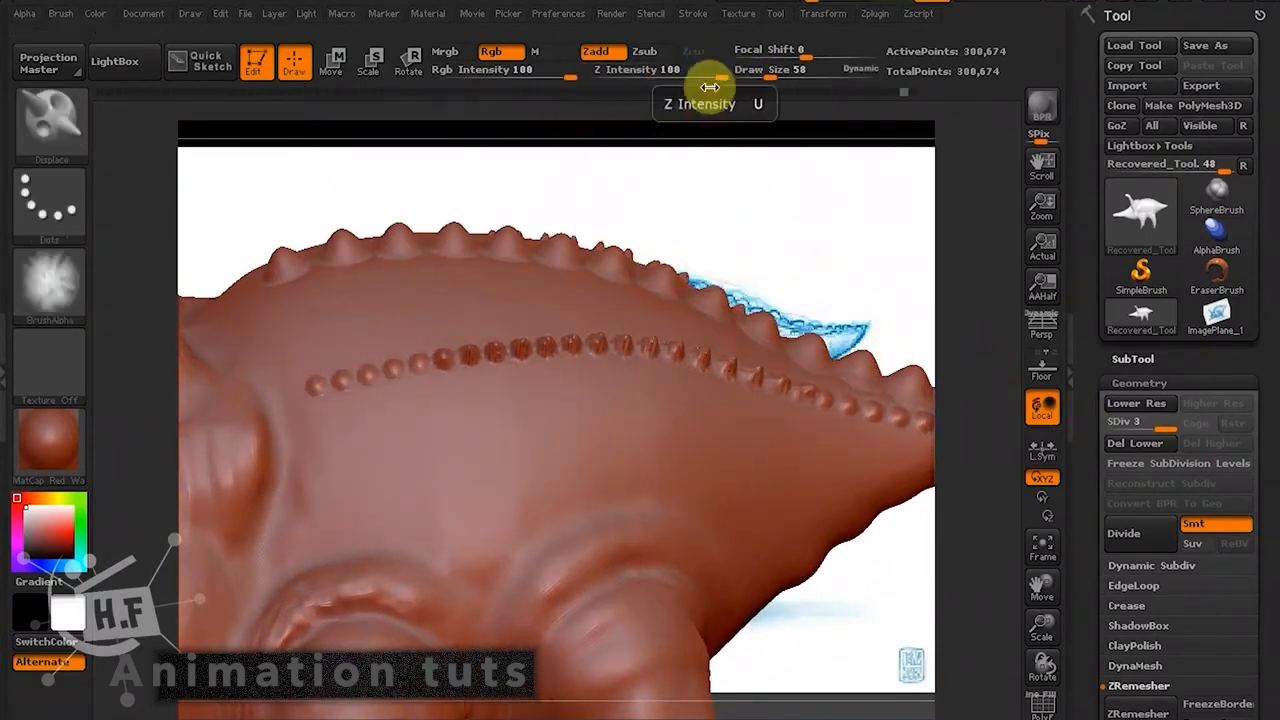
pyautogui.keyDown('shift'); pyautogui.moveTo(720, 77); pyautogui.dragTo(649, 76); pyautogui.keyUp('shift')
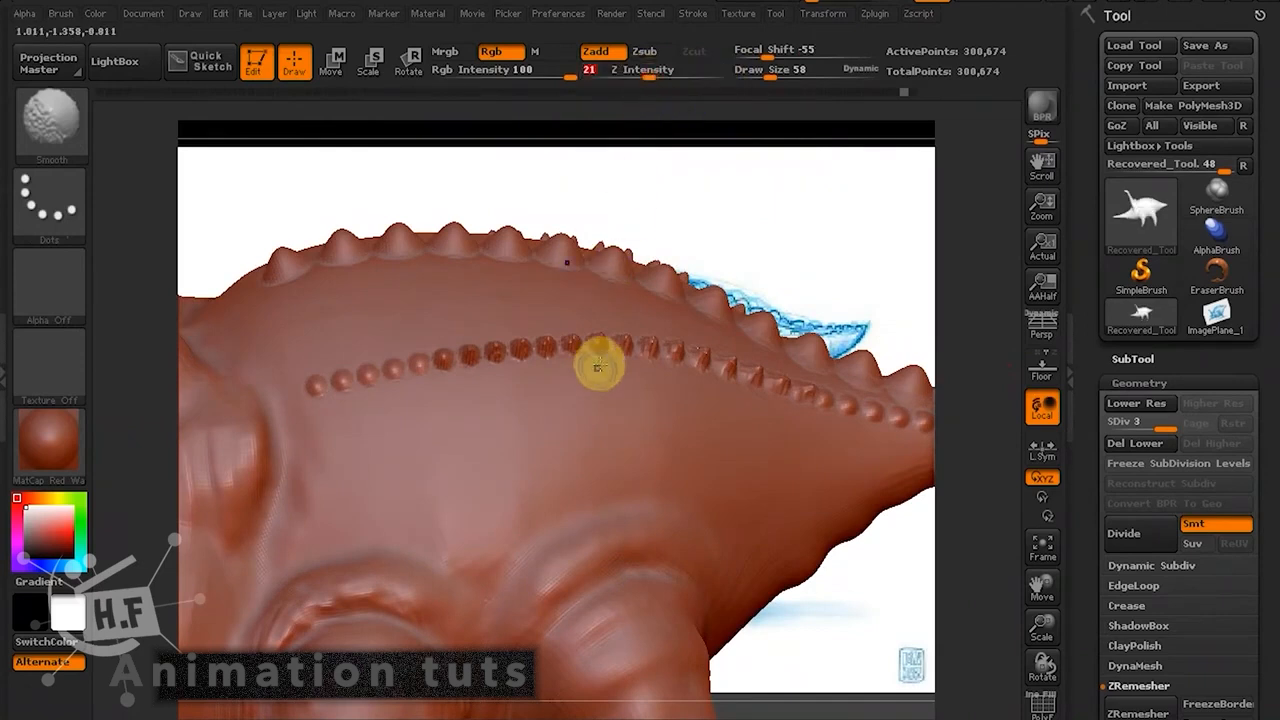
pyautogui.moveTo(572, 342)
pyautogui.keyDown('shift'); pyautogui.mouseDown()
pyautogui.moveTo(484, 345)
pyautogui.moveTo(635, 330)
pyautogui.moveTo(731, 364)
pyautogui.moveTo(595, 332)
pyautogui.mouseUp(); pyautogui.keyUp('shift')
# Save the project as a new version named corocodila8 in the zbrush04 folder.
pyautogui.click(280, 15)
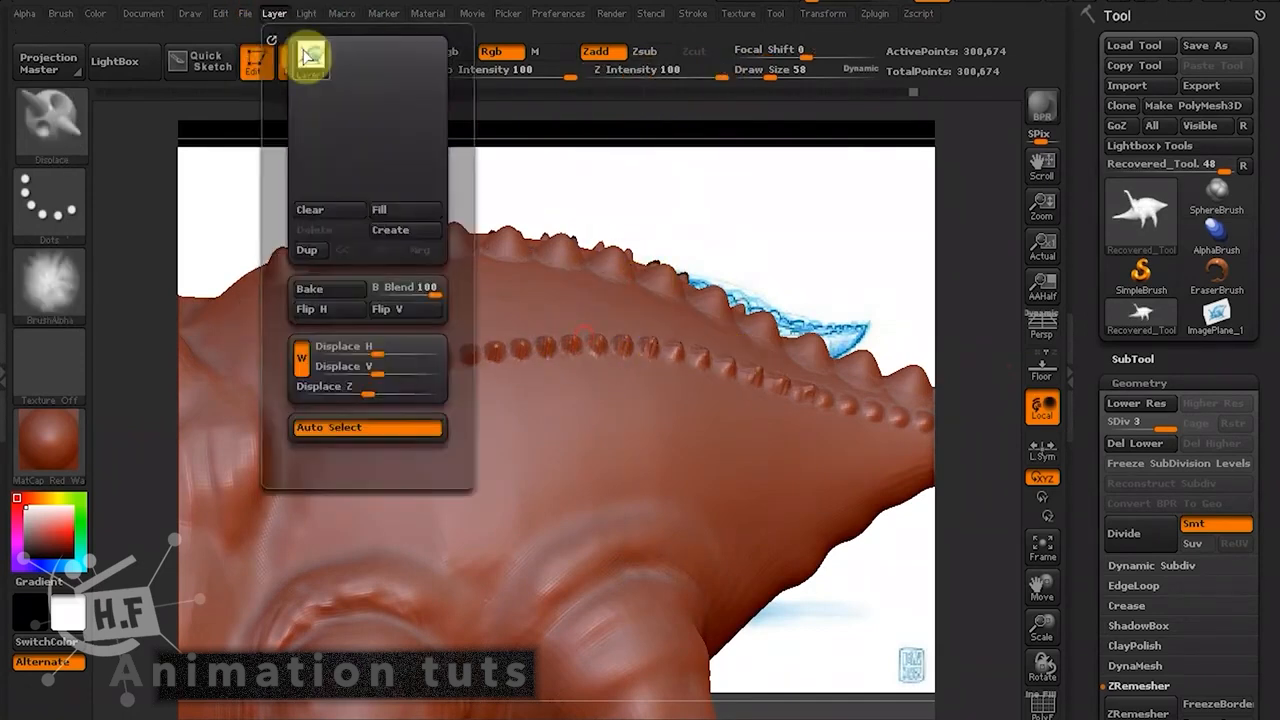
pyautogui.click(245, 18)
pyautogui.click(370, 49)
pyautogui.click(237, 253)
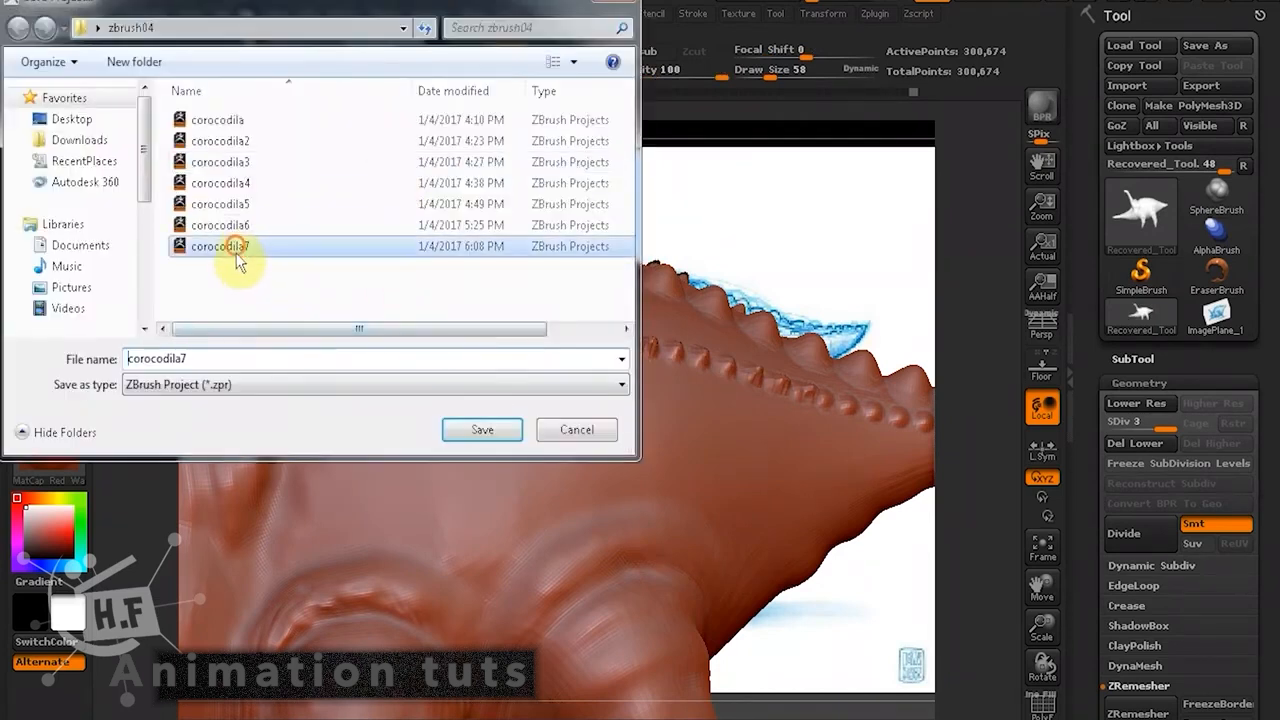
pyautogui.doubleClick(224, 359)
pyautogui.press('BackSpace')
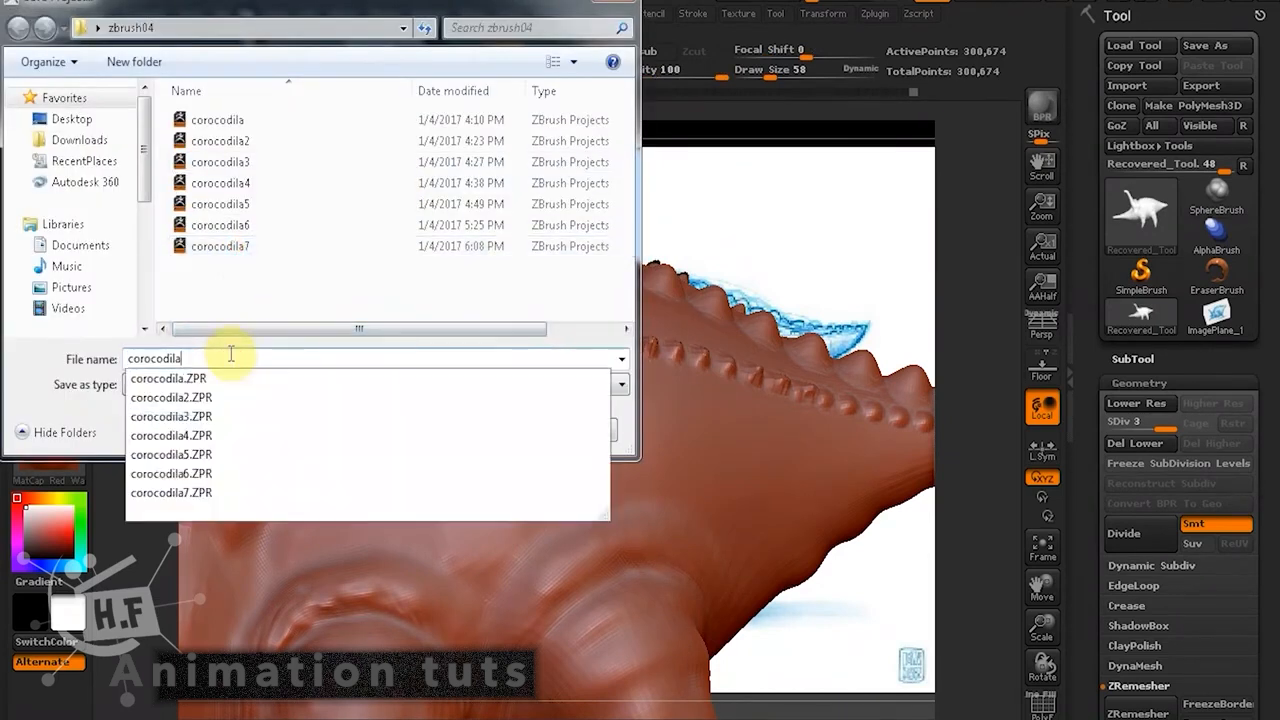
pyautogui.write('8')
pyautogui.click(494, 432)
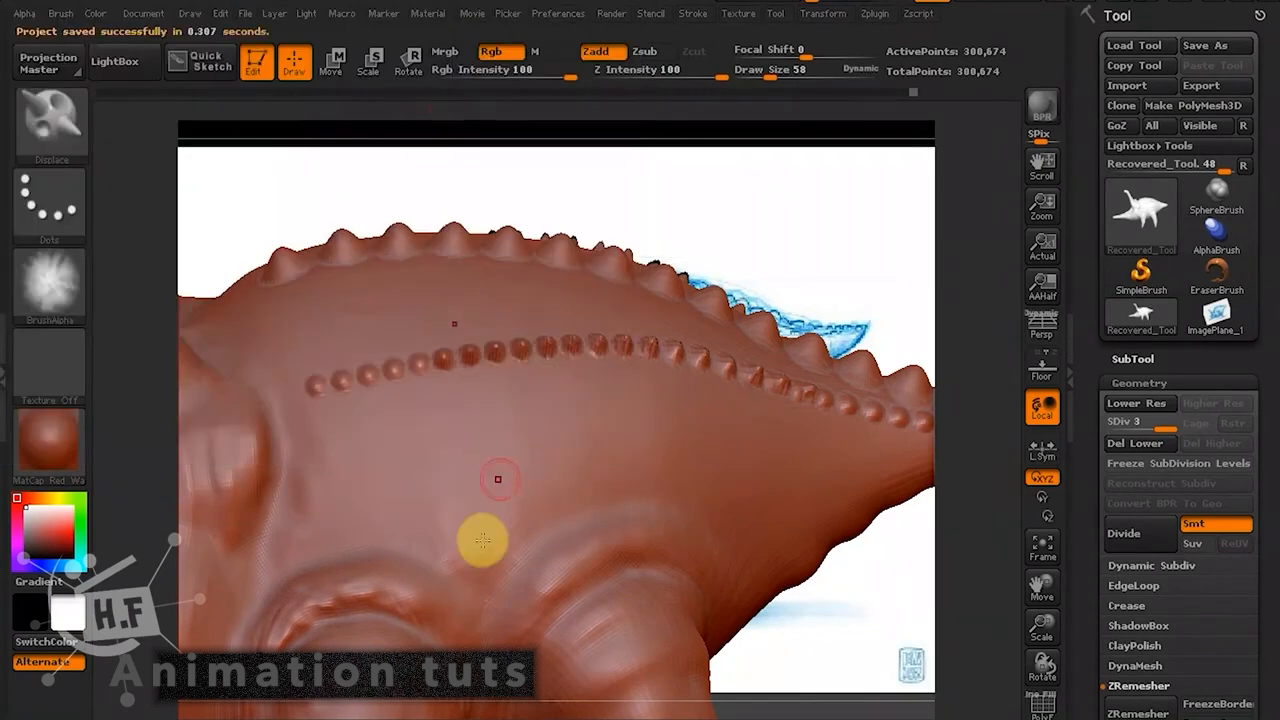
# Switch to the NetSupport School console to check the student screens, and return to ZBrush.
pyautogui.press('super')
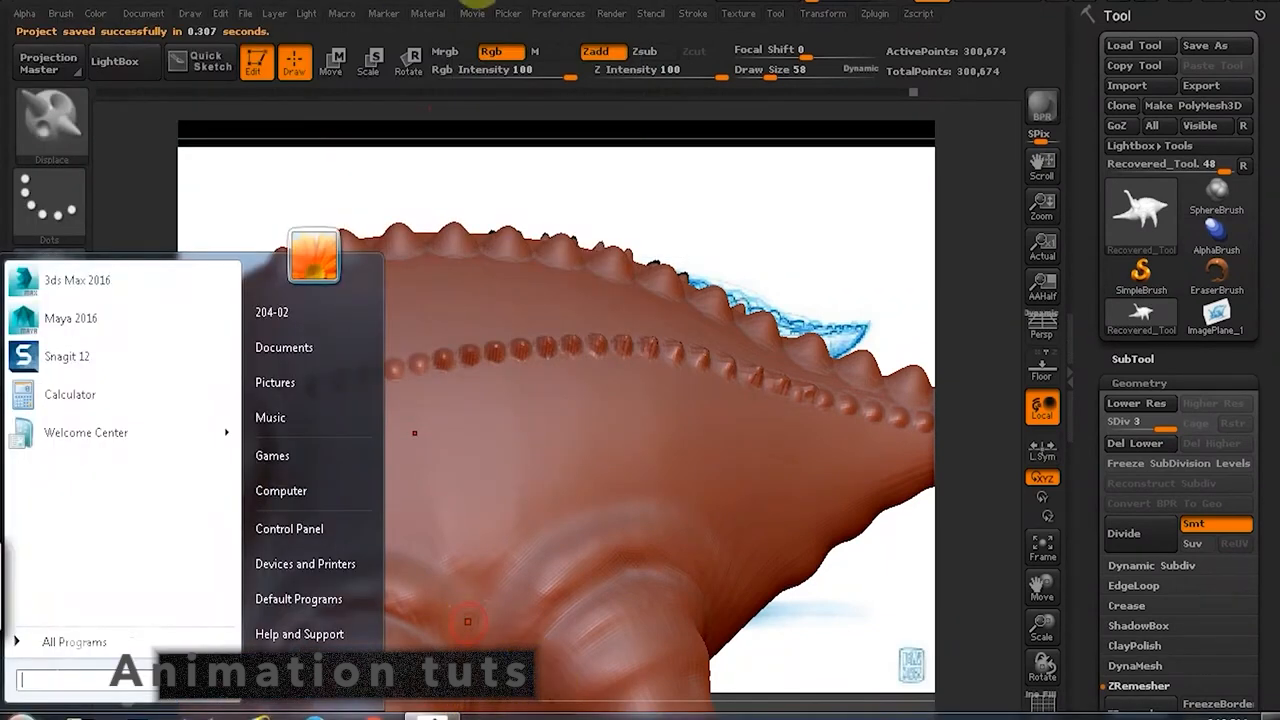
pyautogui.rightClick(1110, 718)
pyautogui.click(1146, 615)
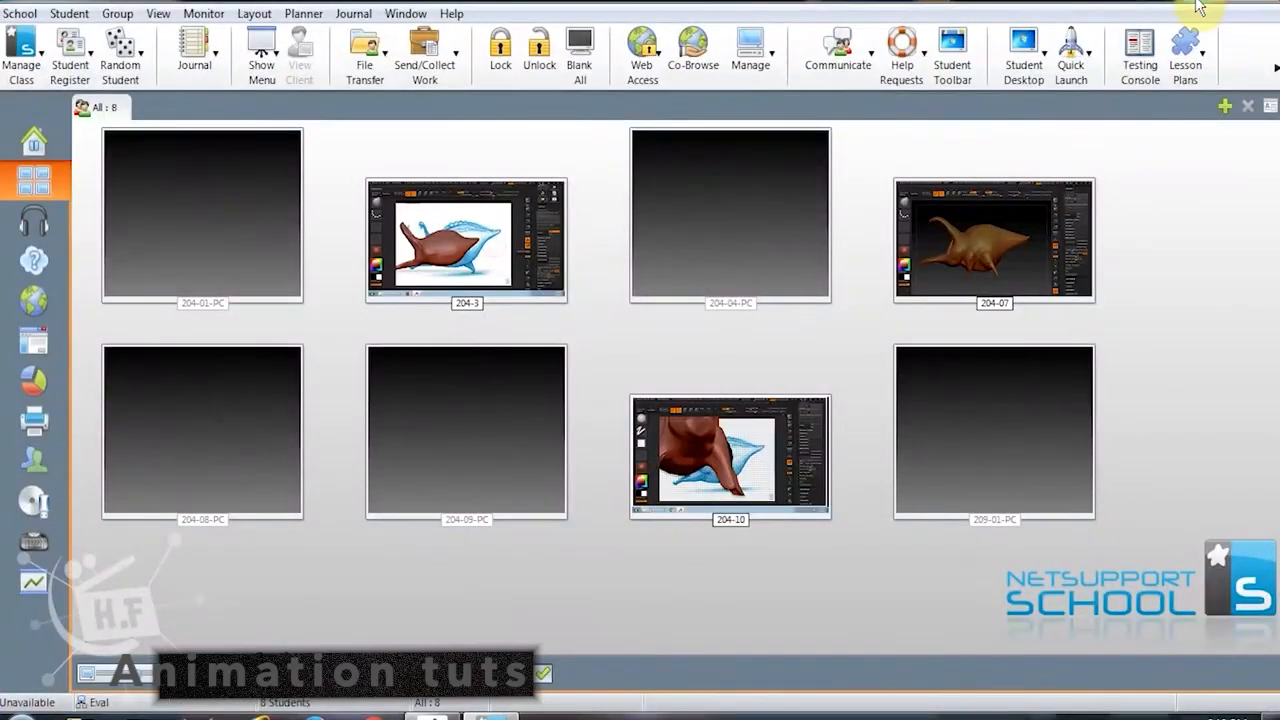
pyautogui.click(1113, 714)
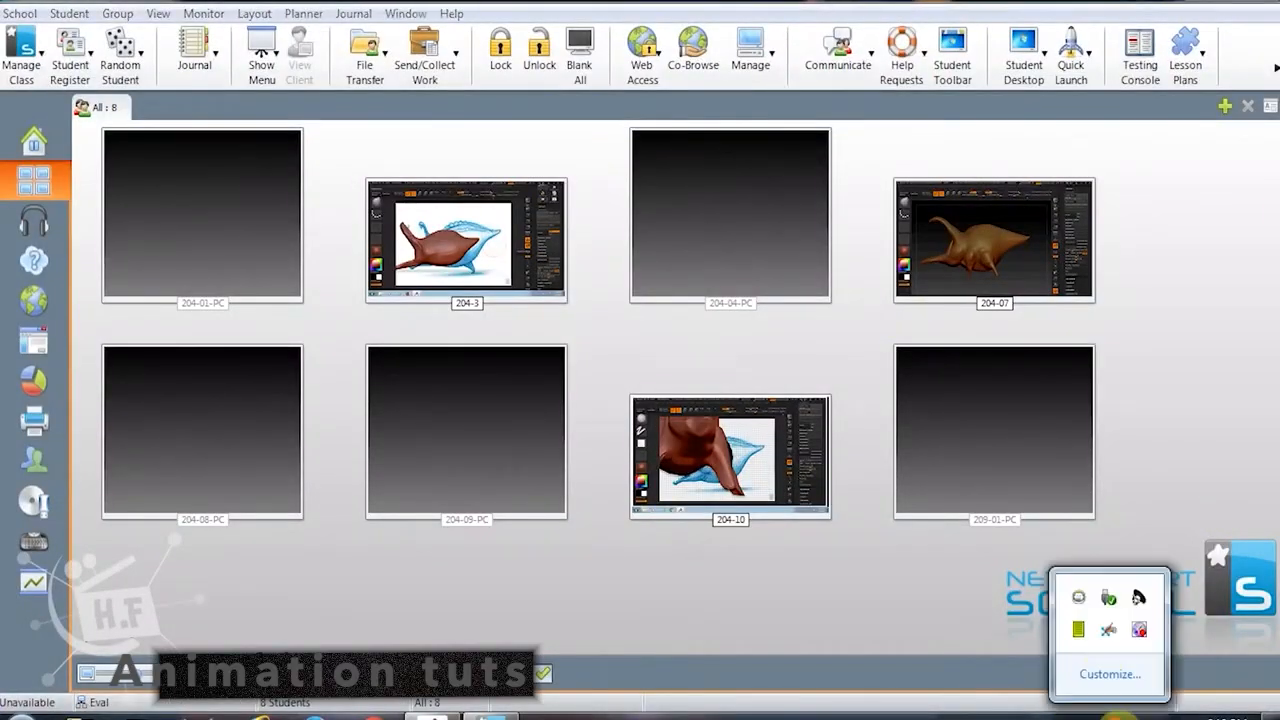
pyautogui.click(1138, 631)
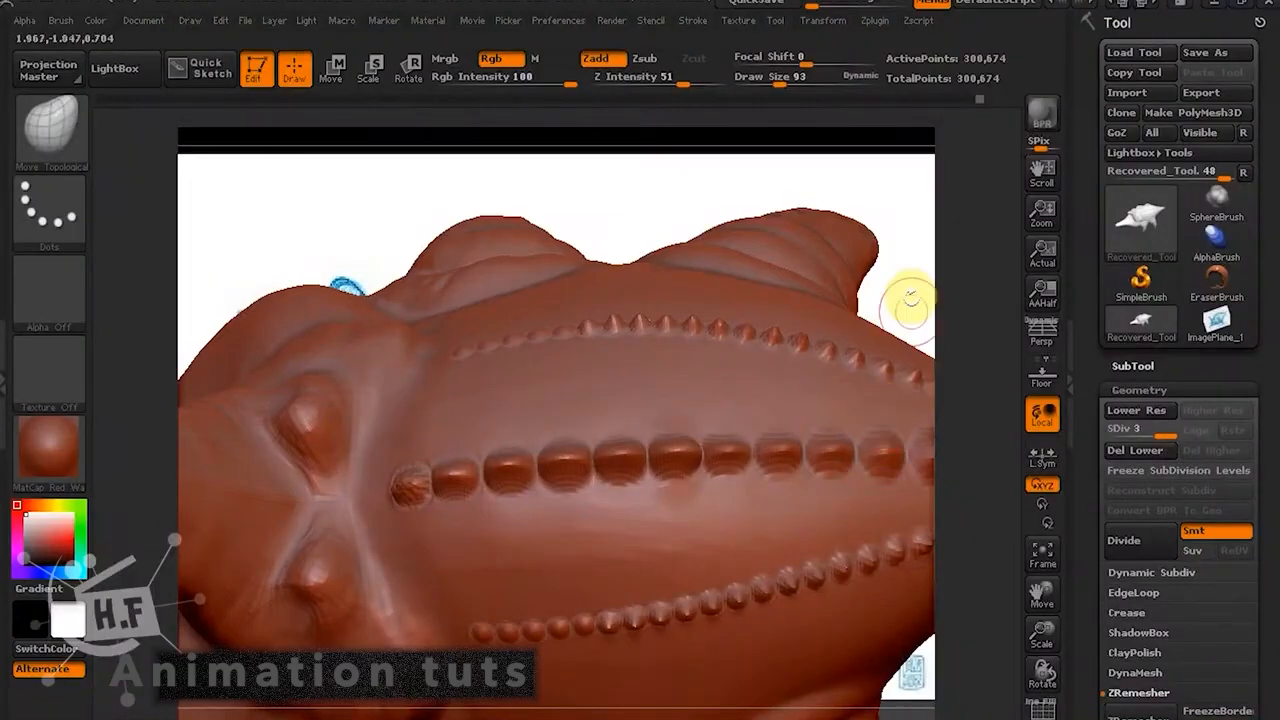
# Reshape the large bumps along the middle of the back toward the tail with the Move Topological brush, closing the gaps between them.
pyautogui.moveTo(908, 294); pyautogui.dragTo(752, 487)
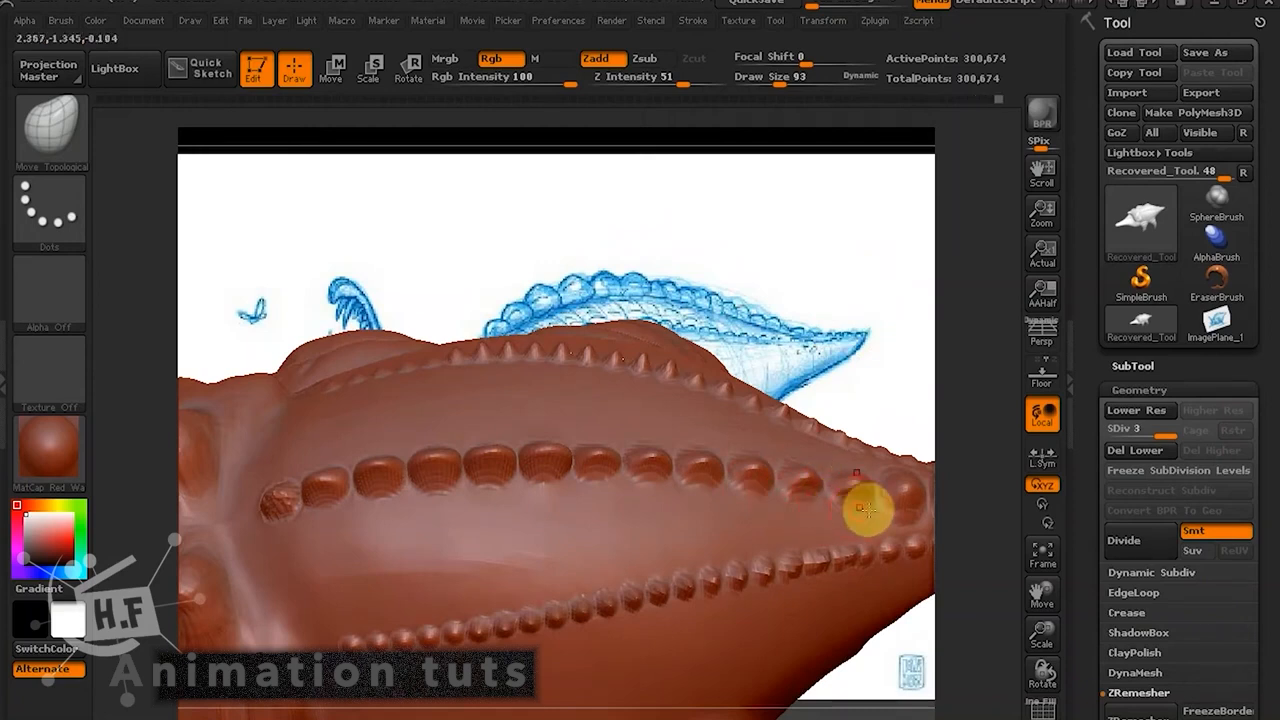
pyautogui.moveTo(885, 435)
pyautogui.mouseDown()
pyautogui.moveTo(874, 374)
pyautogui.moveTo(891, 334)
pyautogui.moveTo(806, 297)
pyautogui.moveTo(797, 277)
pyautogui.moveTo(768, 524)
pyautogui.mouseUp()
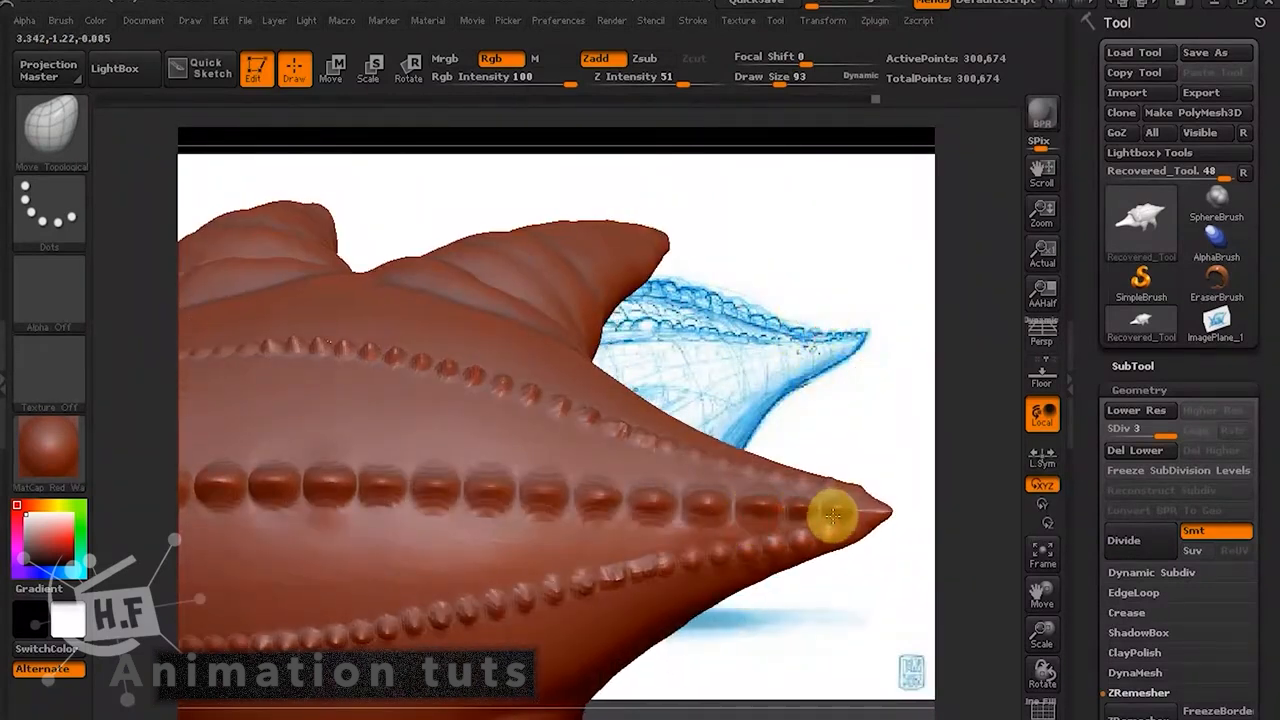
pyautogui.moveTo(845, 430); pyautogui.dragTo(835, 185)
pyautogui.moveTo(771, 280); pyautogui.dragTo(576, 433)
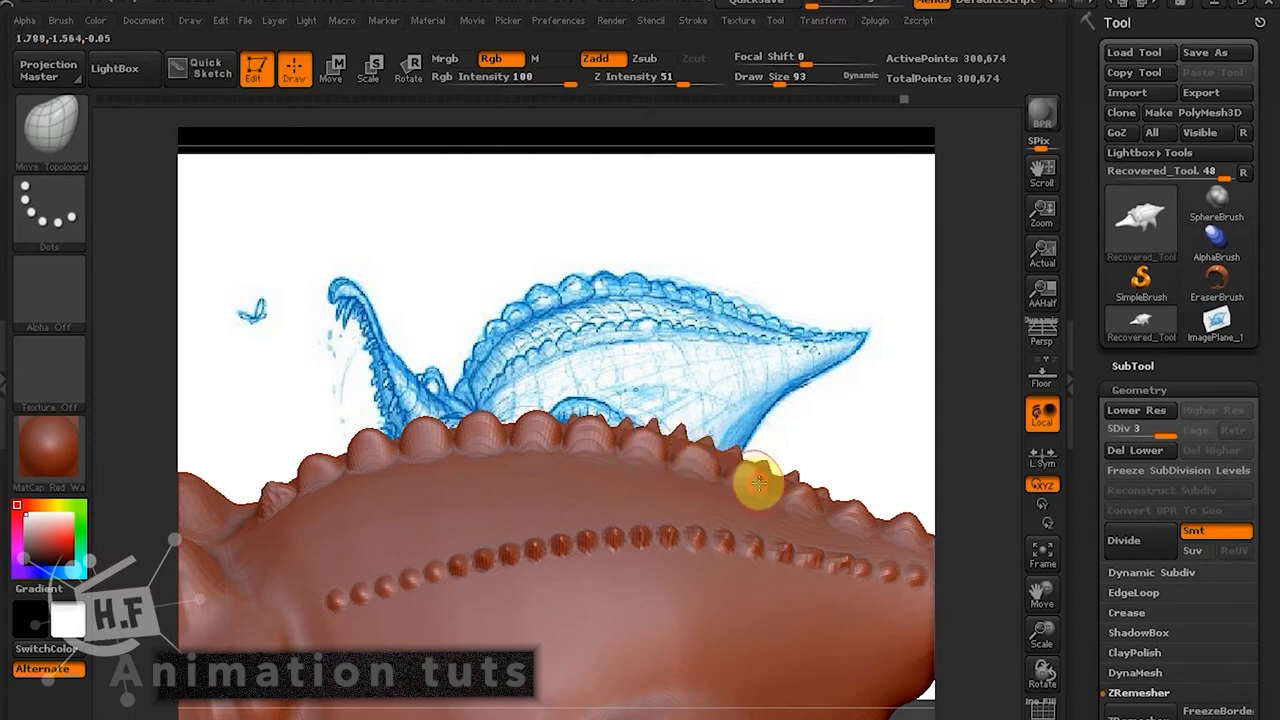
pyautogui.keyDown('alt'); pyautogui.moveTo(848, 416); pyautogui.dragTo(772, 384); pyautogui.keyUp('alt')
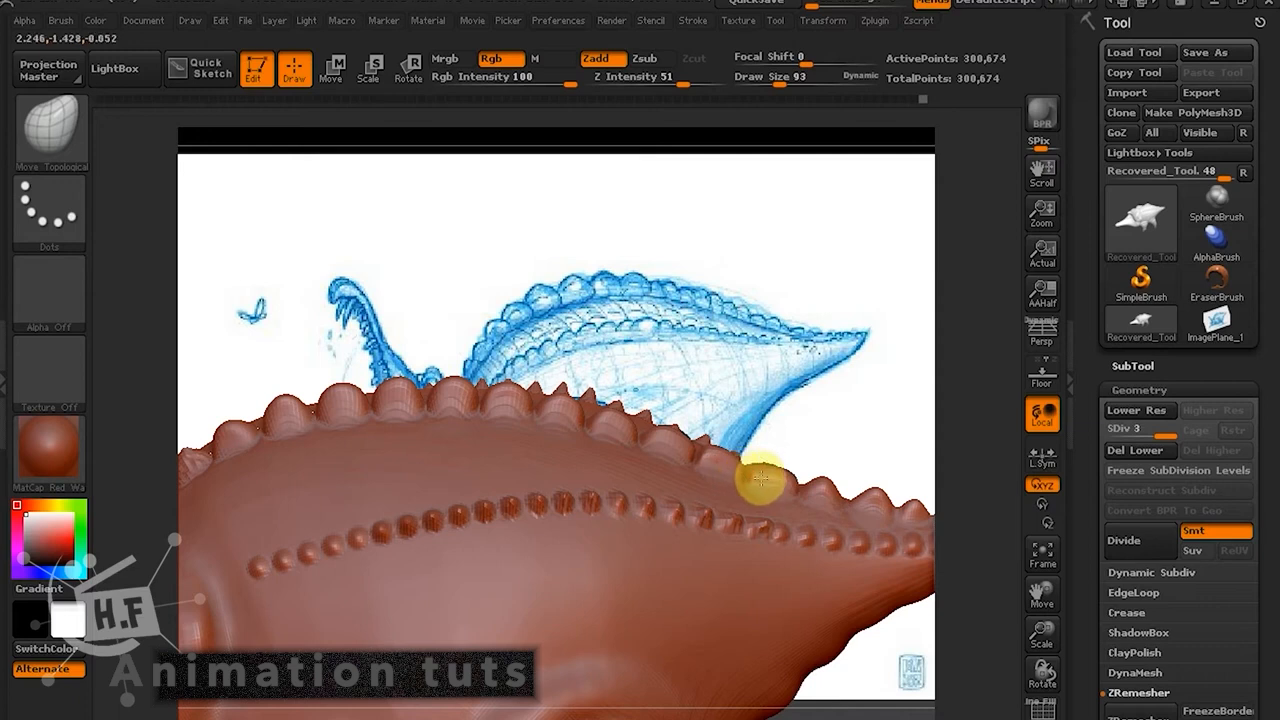
pyautogui.moveTo(809, 443)
pyautogui.keyDown('alt'); pyautogui.mouseDown()
pyautogui.moveTo(848, 504)
pyautogui.moveTo(760, 497)
pyautogui.moveTo(698, 513)
pyautogui.mouseUp(); pyautogui.keyUp('alt')
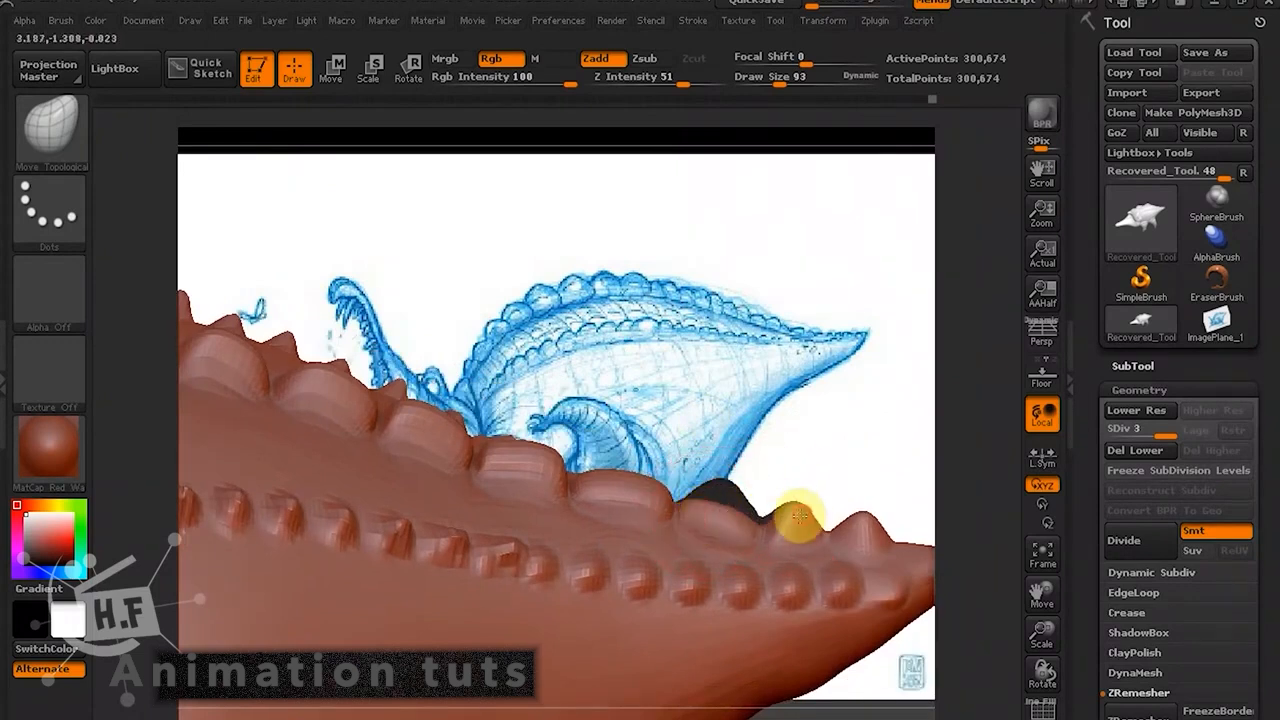
# Set Draw Size to 46 and round off the last bumps of the back row near the tail tip.
pyautogui.moveTo(808, 517); pyautogui.dragTo(789, 517)
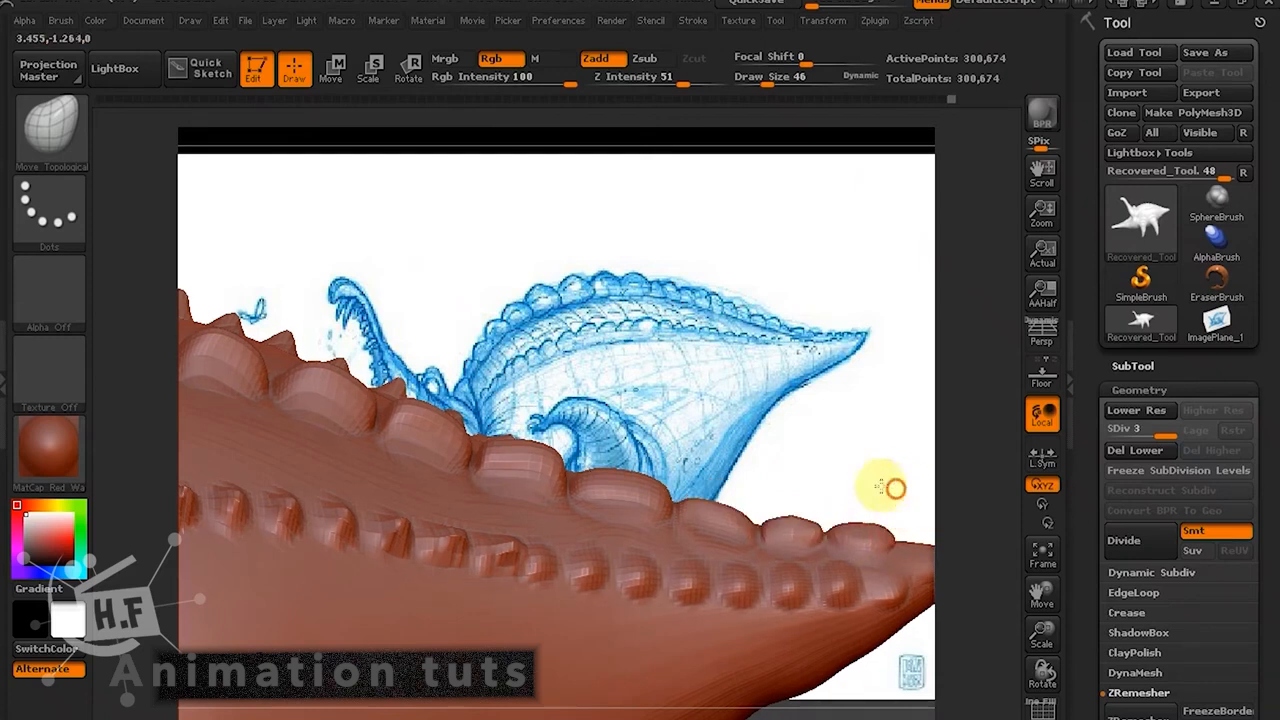
pyautogui.moveTo(891, 486)
pyautogui.mouseDown()
pyautogui.moveTo(765, 537)
pyautogui.moveTo(792, 533)
pyautogui.mouseUp()
pyautogui.moveTo(808, 487)
pyautogui.mouseDown()
pyautogui.moveTo(809, 466)
pyautogui.moveTo(706, 494)
pyautogui.mouseUp()
pyautogui.press('shift')
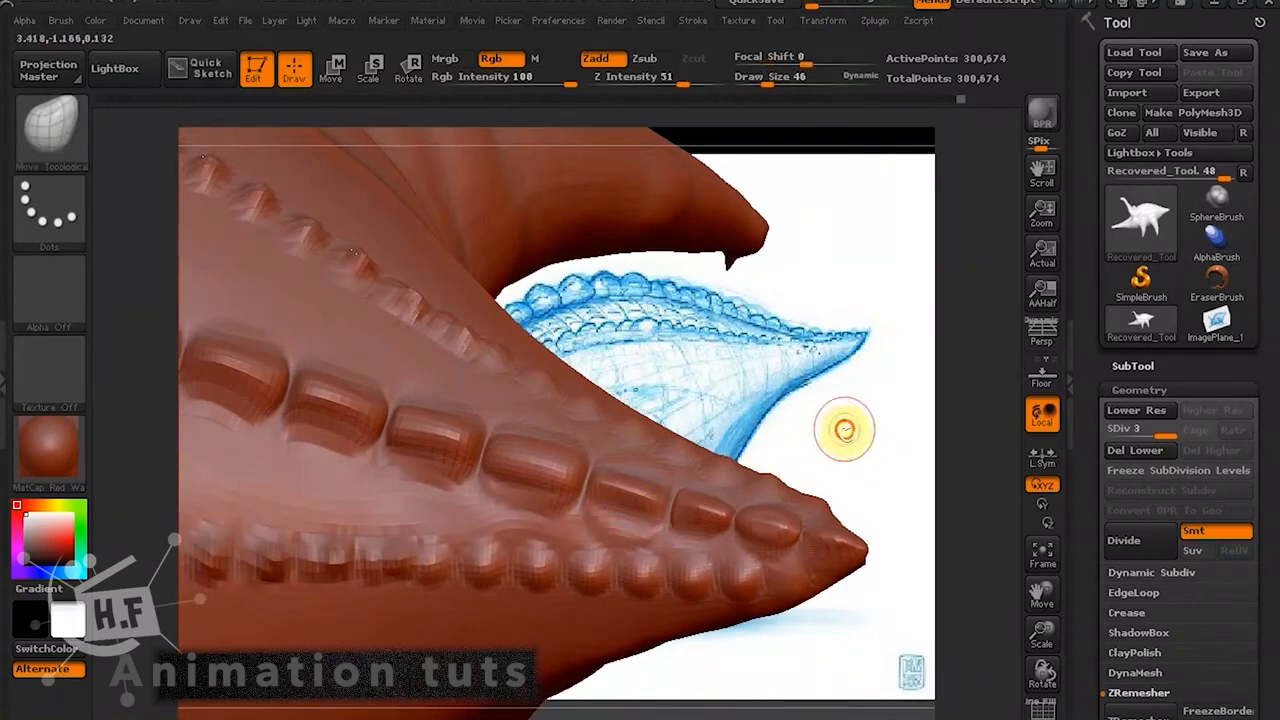
# Reshape the small bumps in the middle of the side row into rounder forms with the Move Topological brush.
pyautogui.moveTo(843, 429)
pyautogui.mouseDown()
pyautogui.moveTo(891, 354)
pyautogui.moveTo(889, 366)
pyautogui.moveTo(700, 355)
pyautogui.moveTo(843, 331)
pyautogui.moveTo(480, 343)
pyautogui.moveTo(800, 620)
pyautogui.moveTo(803, 440)
pyautogui.moveTo(720, 336)
pyautogui.moveTo(771, 359)
pyautogui.moveTo(890, 370)
pyautogui.moveTo(779, 300)
pyautogui.moveTo(900, 349)
pyautogui.moveTo(766, 420)
pyautogui.mouseUp()
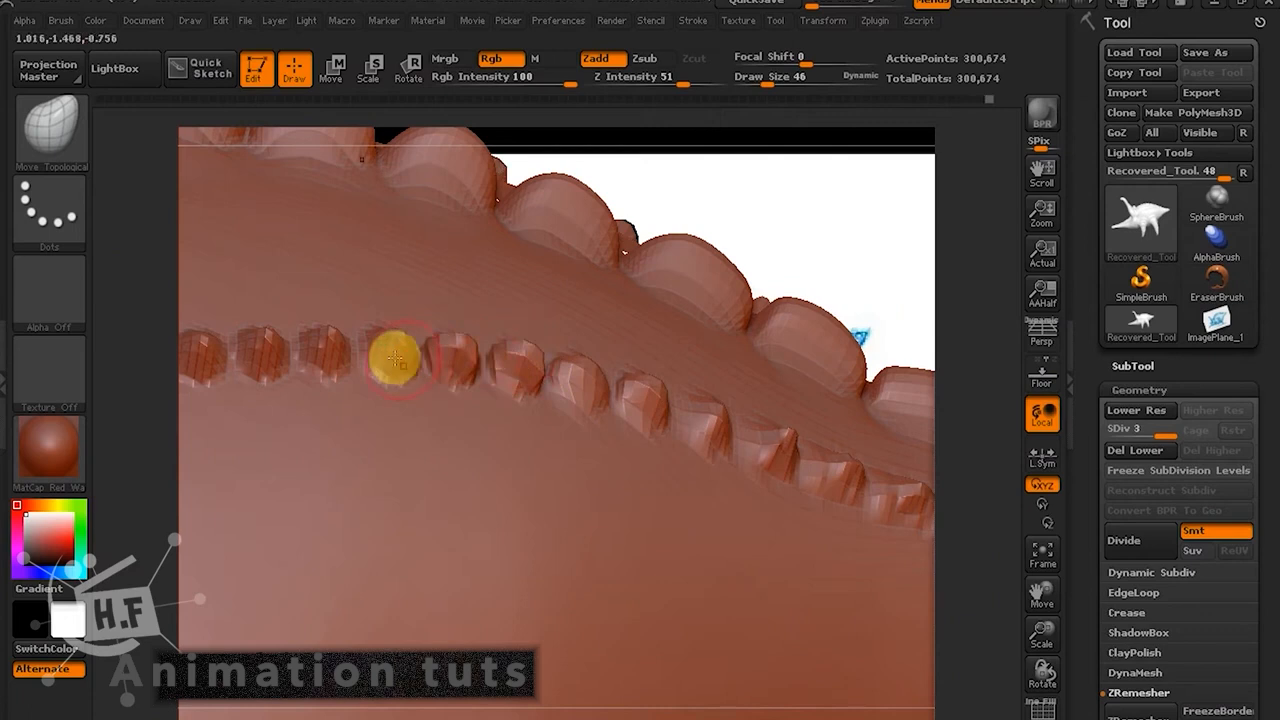
pyautogui.moveTo(780, 223)
pyautogui.mouseDown()
pyautogui.moveTo(949, 234)
pyautogui.moveTo(557, 368)
pyautogui.moveTo(441, 360)
pyautogui.mouseUp()
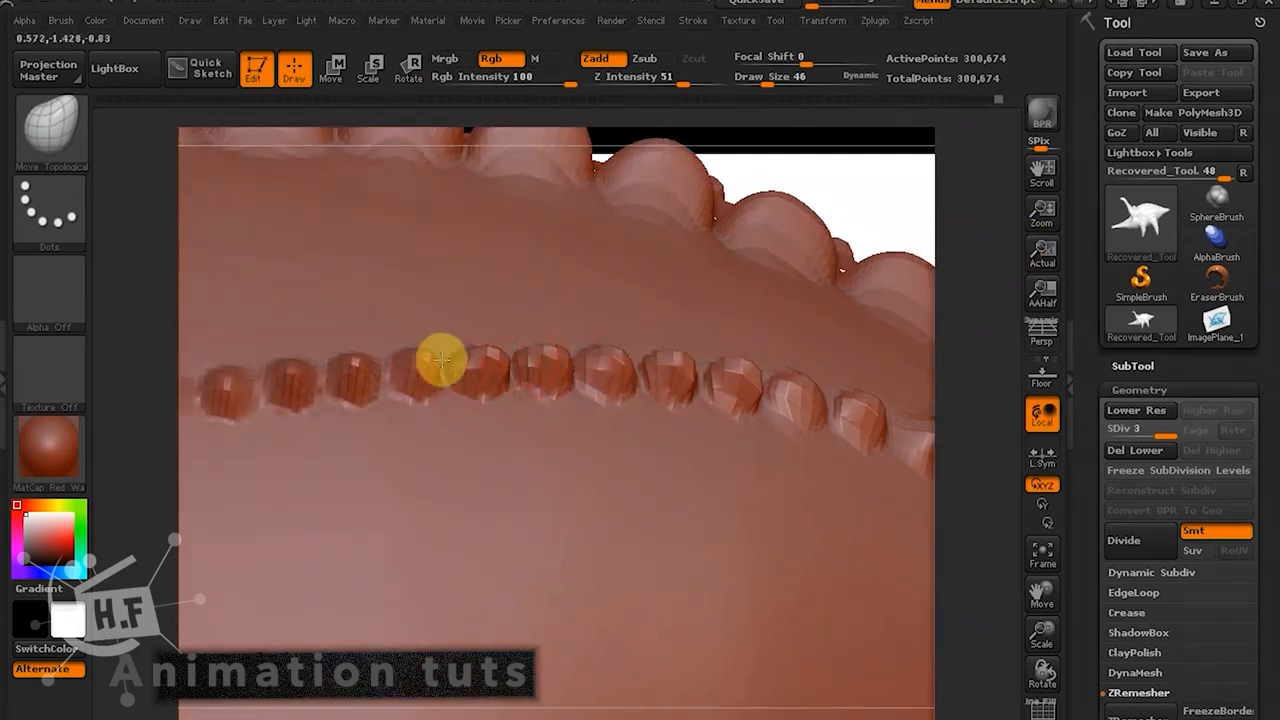
pyautogui.moveTo(823, 191); pyautogui.dragTo(680, 329)
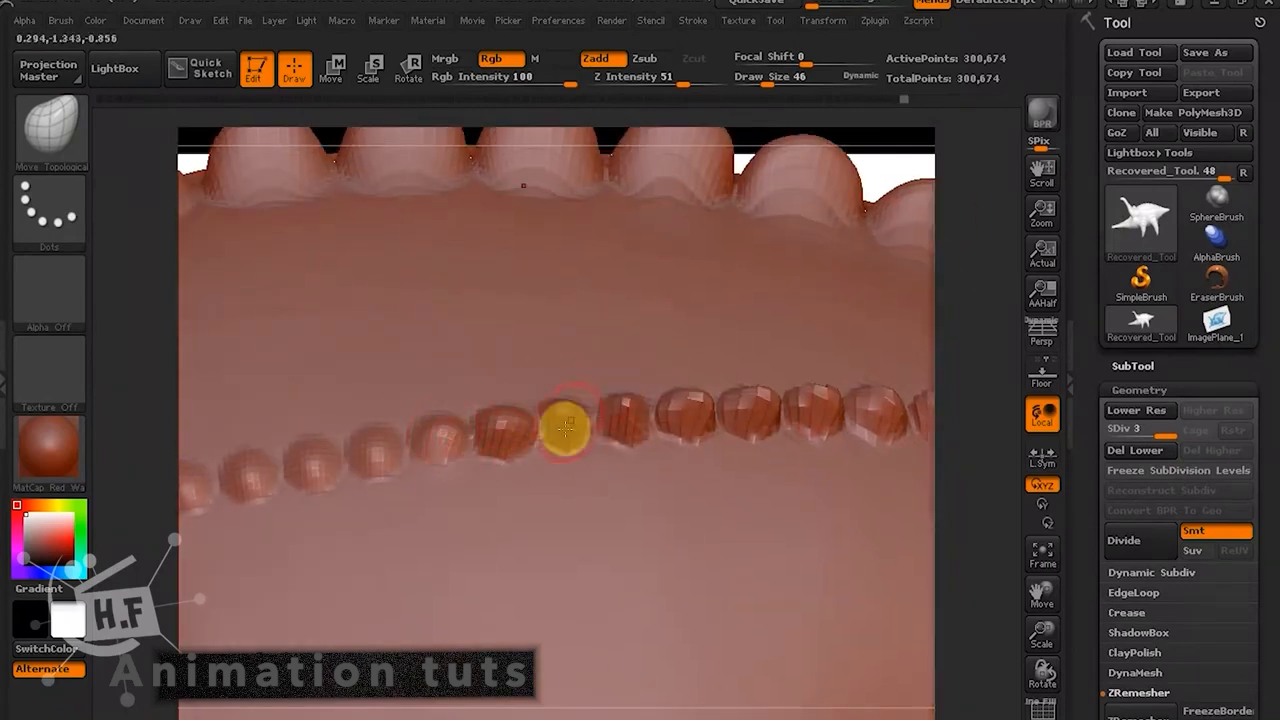
# Pull the front bumps of the side row outward in profile, undoing the last stray stroke in front of them.
pyautogui.moveTo(1042, 632); pyautogui.dragTo(1038, 617)
pyautogui.moveTo(1042, 672); pyautogui.dragTo(1012, 632)
pyautogui.moveTo(632, 215); pyautogui.dragTo(760, 212)
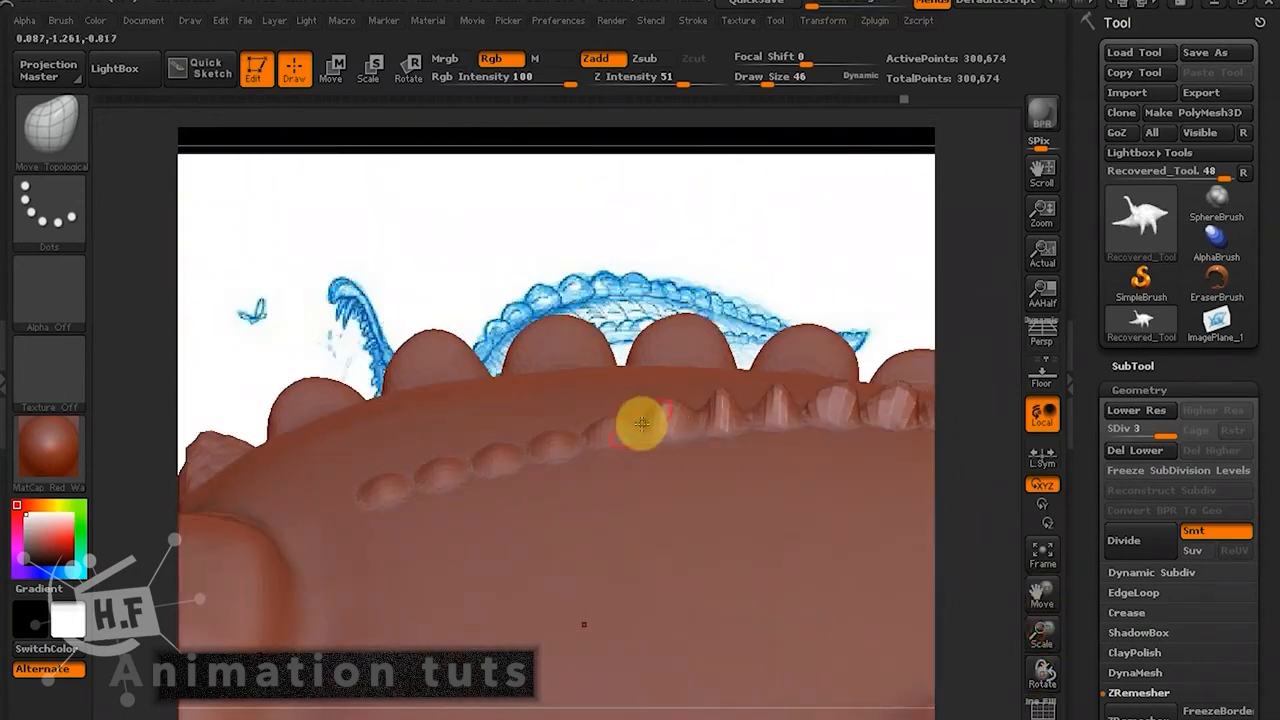
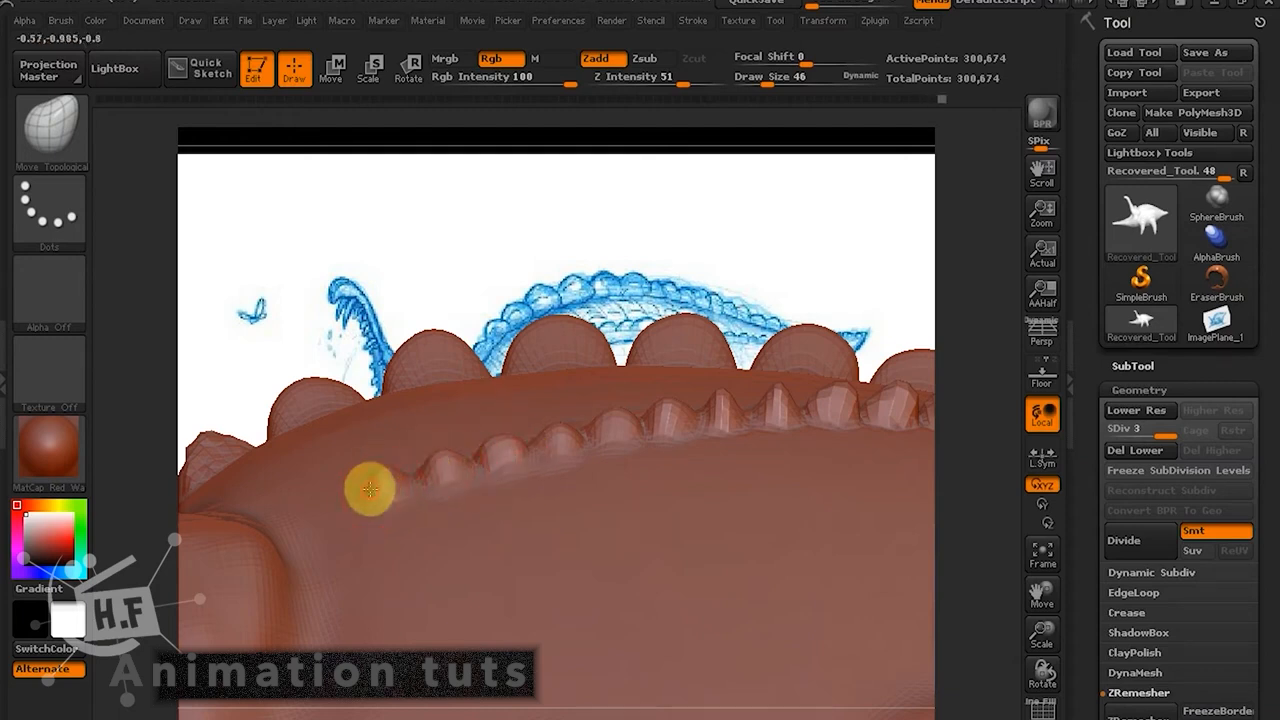
pyautogui.moveTo(370, 490); pyautogui.dragTo(363, 487)
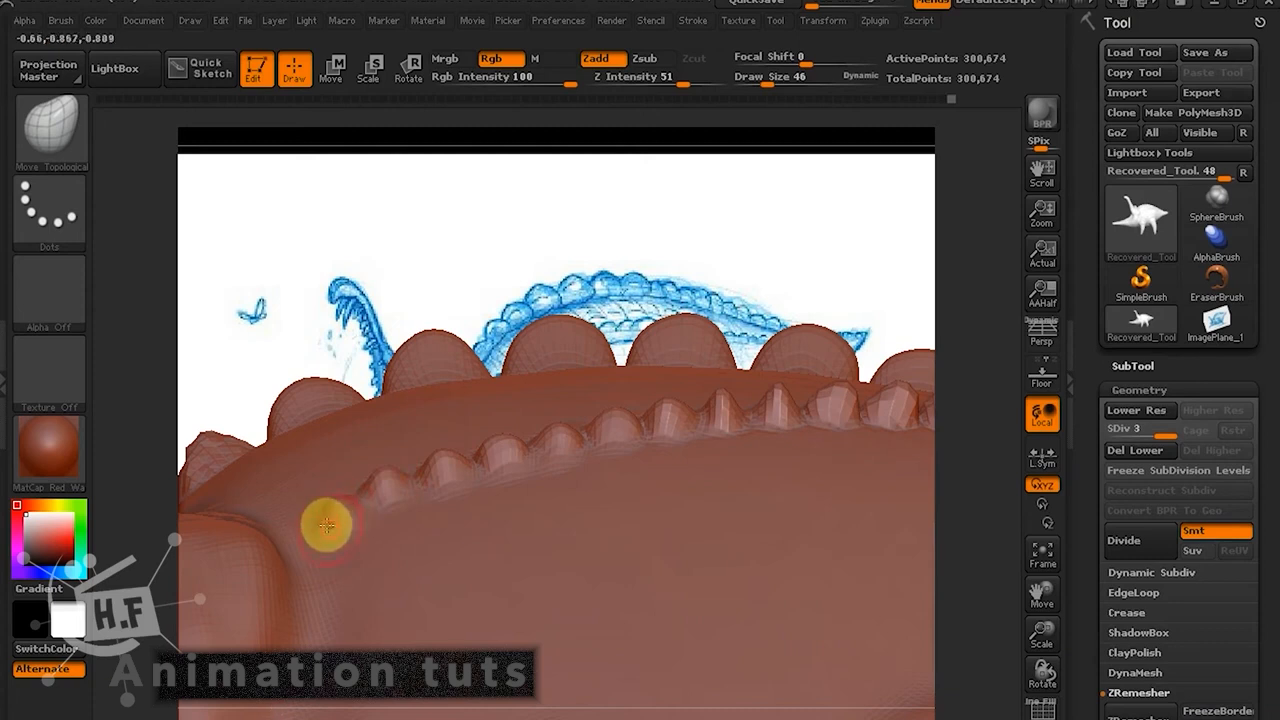
pyautogui.press('ctrl')
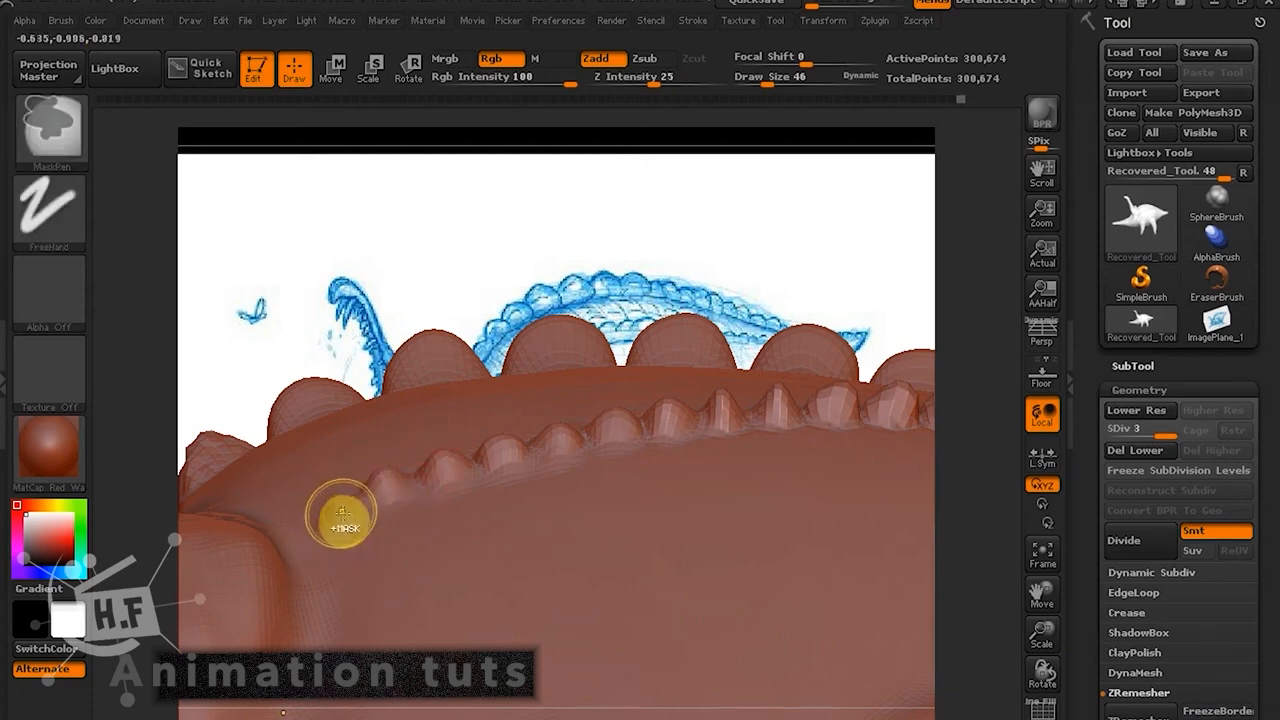
pyautogui.hotkey('ctrl', 'z')
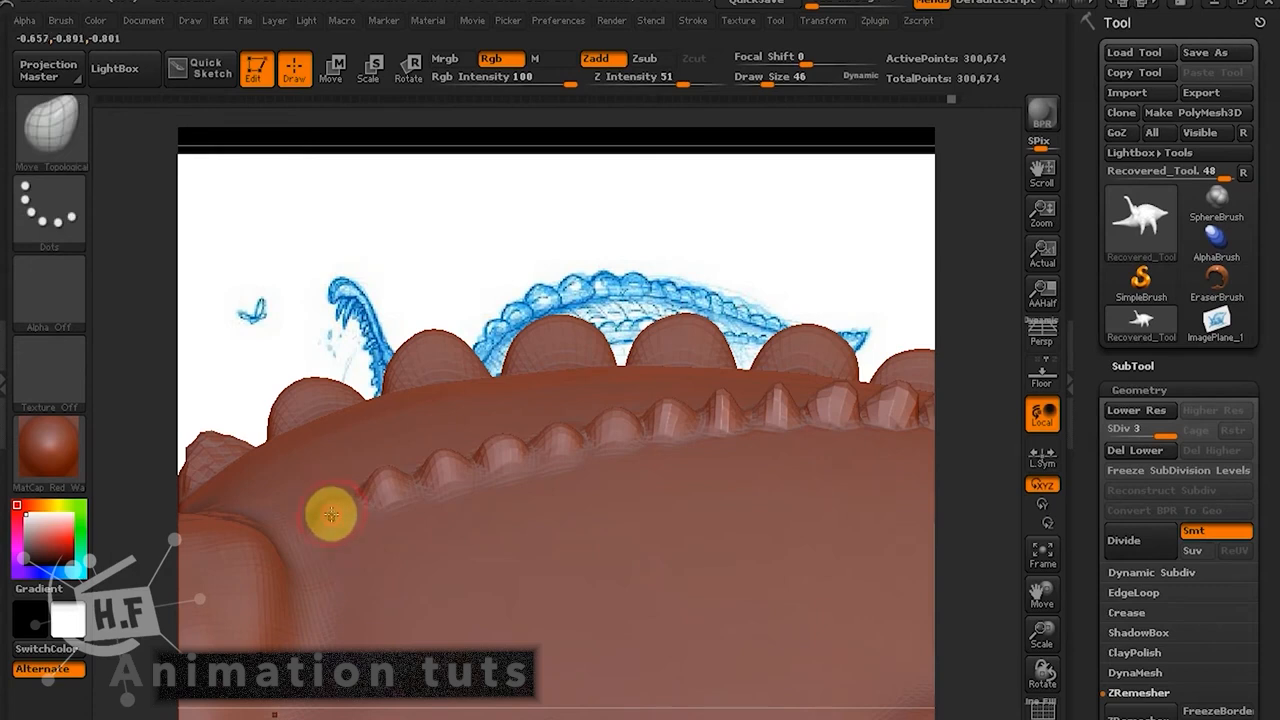
# Even out the shape and spacing of the frontmost side-row bumps behind the head.
pyautogui.moveTo(535, 305)
pyautogui.mouseDown()
pyautogui.moveTo(557, 343)
pyautogui.moveTo(552, 380)
pyautogui.mouseUp()
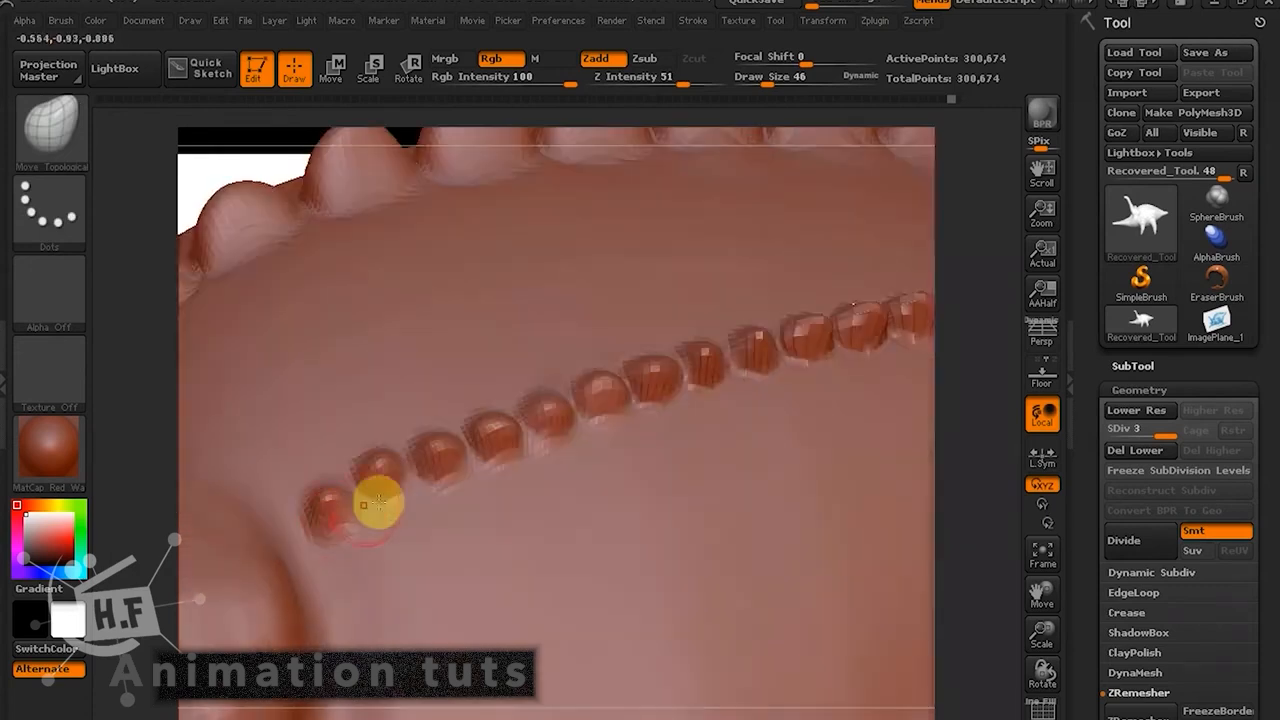
pyautogui.moveTo(395, 480)
pyautogui.mouseDown()
pyautogui.moveTo(378, 447)
pyautogui.moveTo(389, 489)
pyautogui.mouseUp()
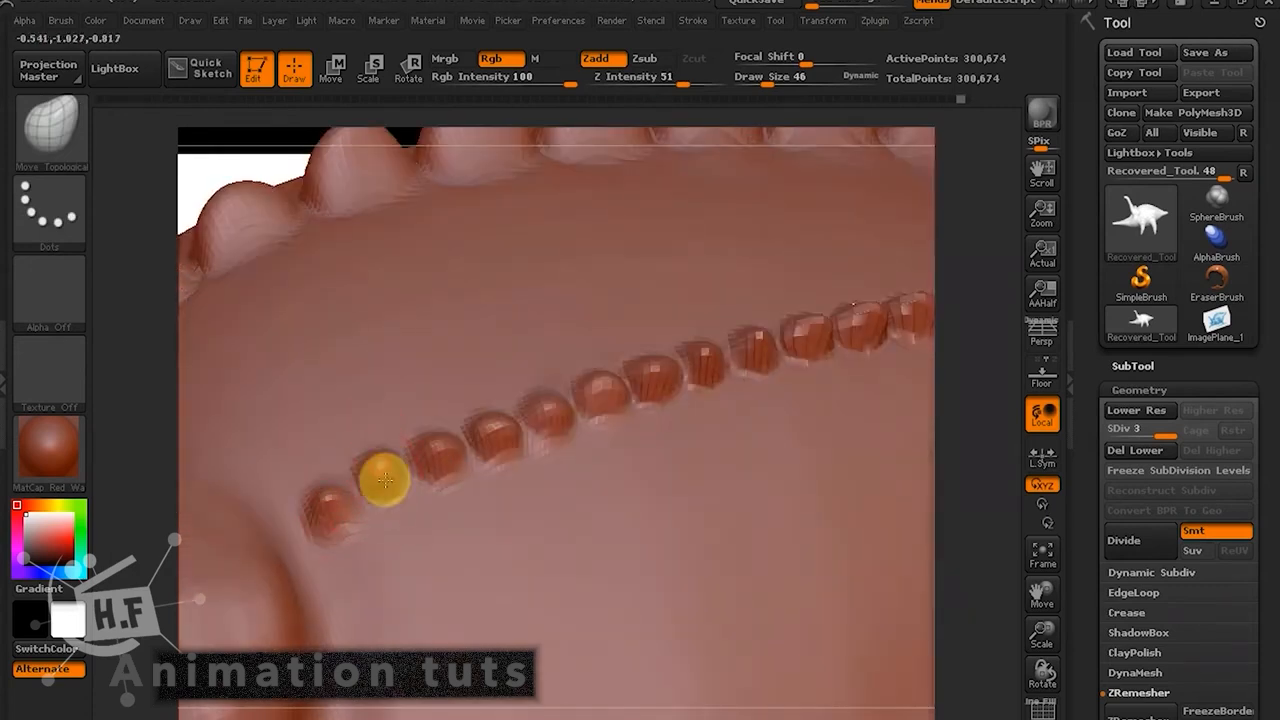
pyautogui.moveTo(318, 512); pyautogui.dragTo(326, 500)
pyautogui.moveTo(444, 458); pyautogui.dragTo(434, 451)
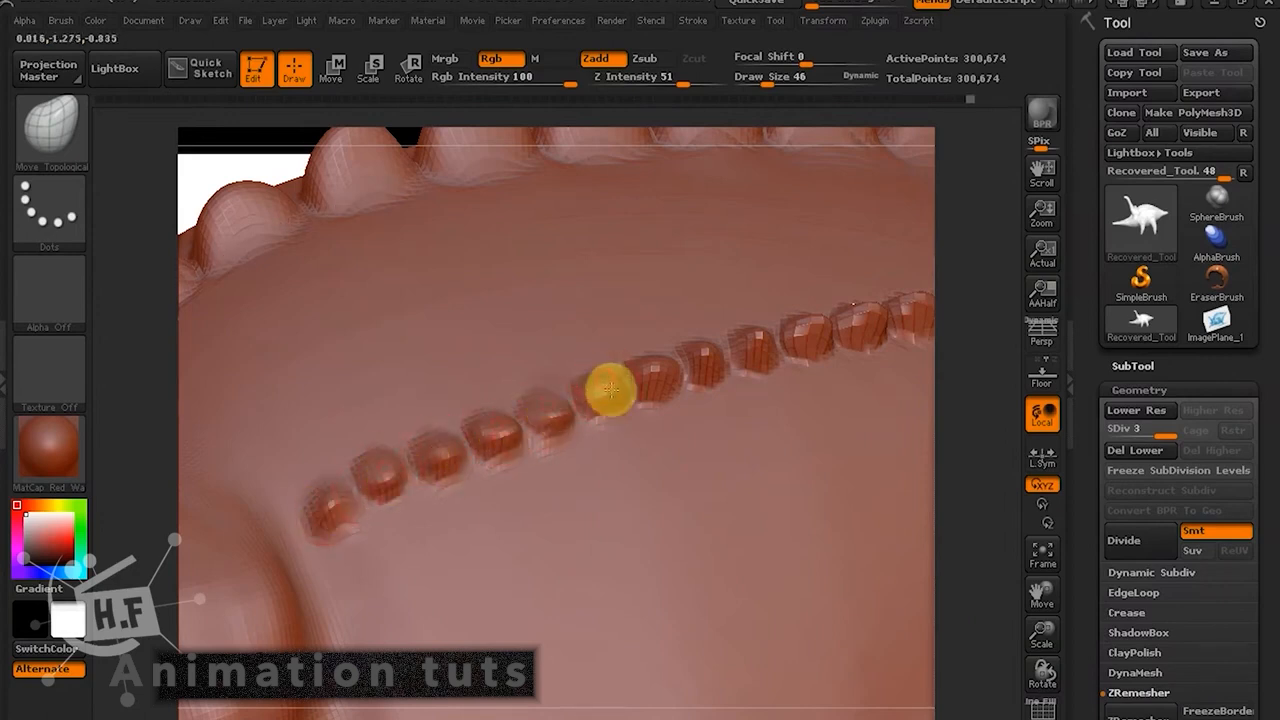
pyautogui.moveTo(664, 363); pyautogui.dragTo(668, 373)
# Reshape the rear side-row bumps with the Move Topological brush, working along the row toward the tail tip.
pyautogui.moveTo(1043, 591); pyautogui.dragTo(527, 642)
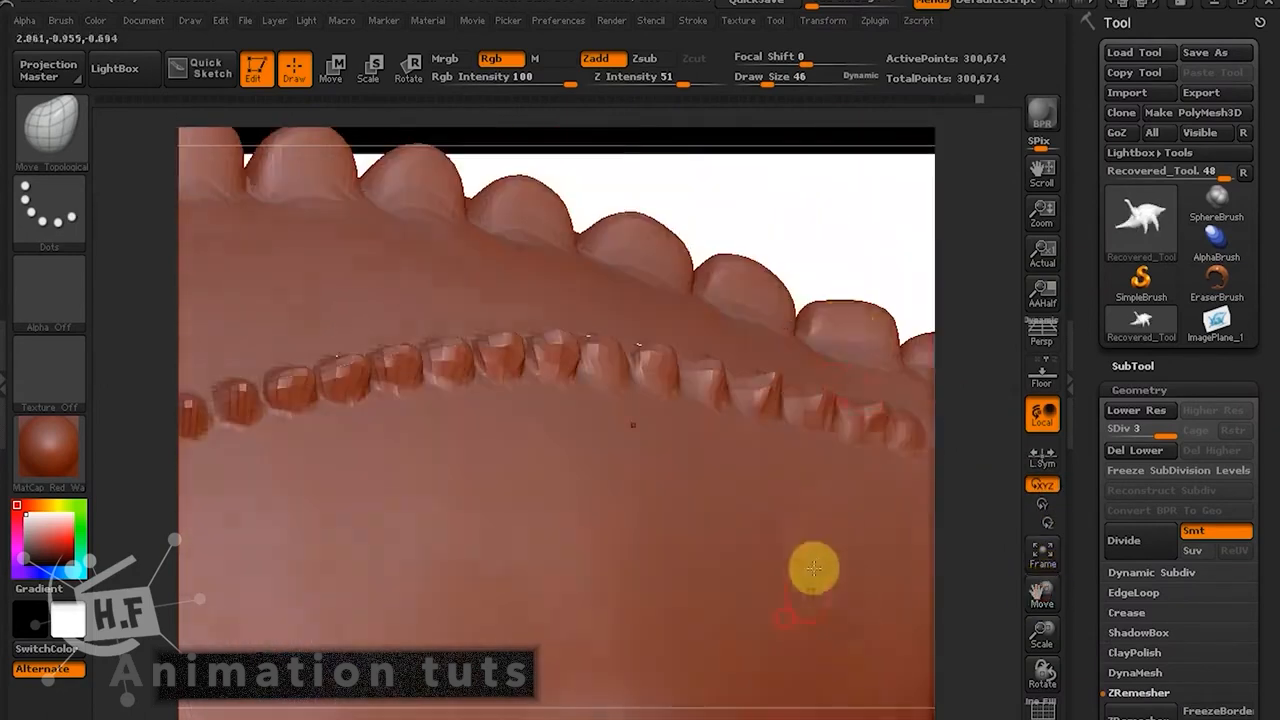
pyautogui.moveTo(826, 257); pyautogui.dragTo(808, 320)
pyautogui.moveTo(905, 628); pyautogui.dragTo(976, 623)
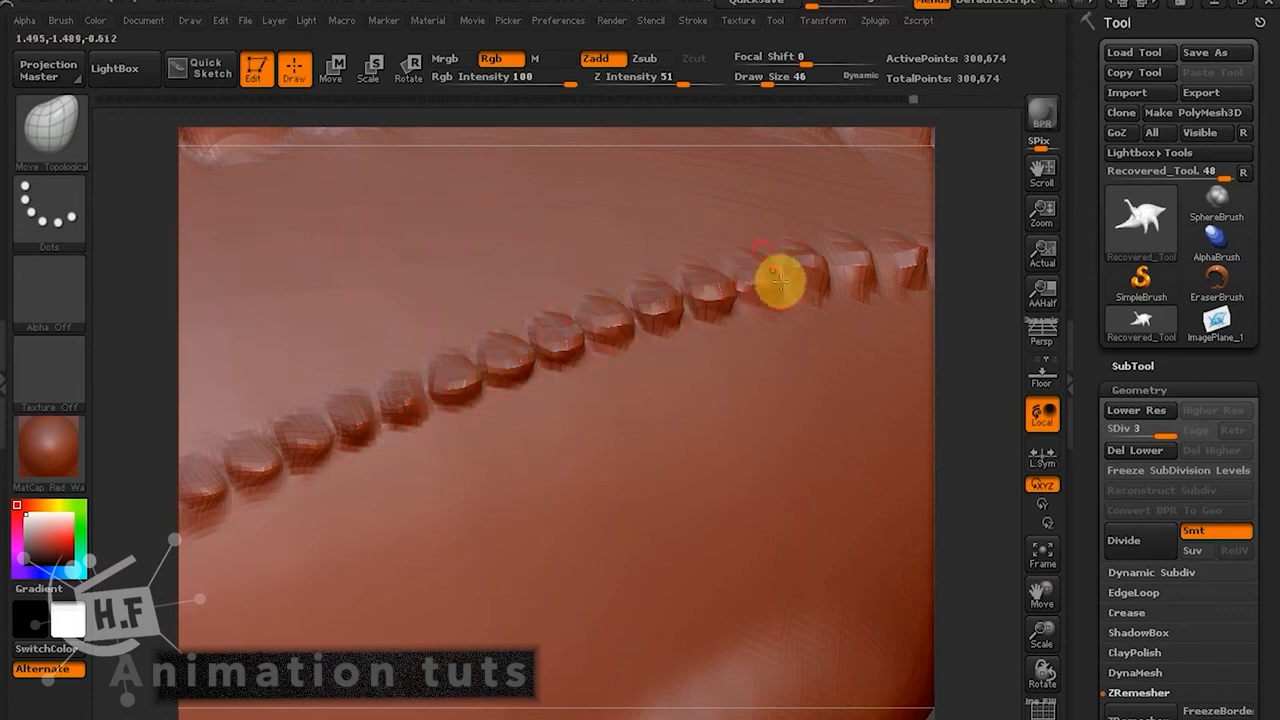
pyautogui.moveTo(1042, 595); pyautogui.dragTo(984, 609)
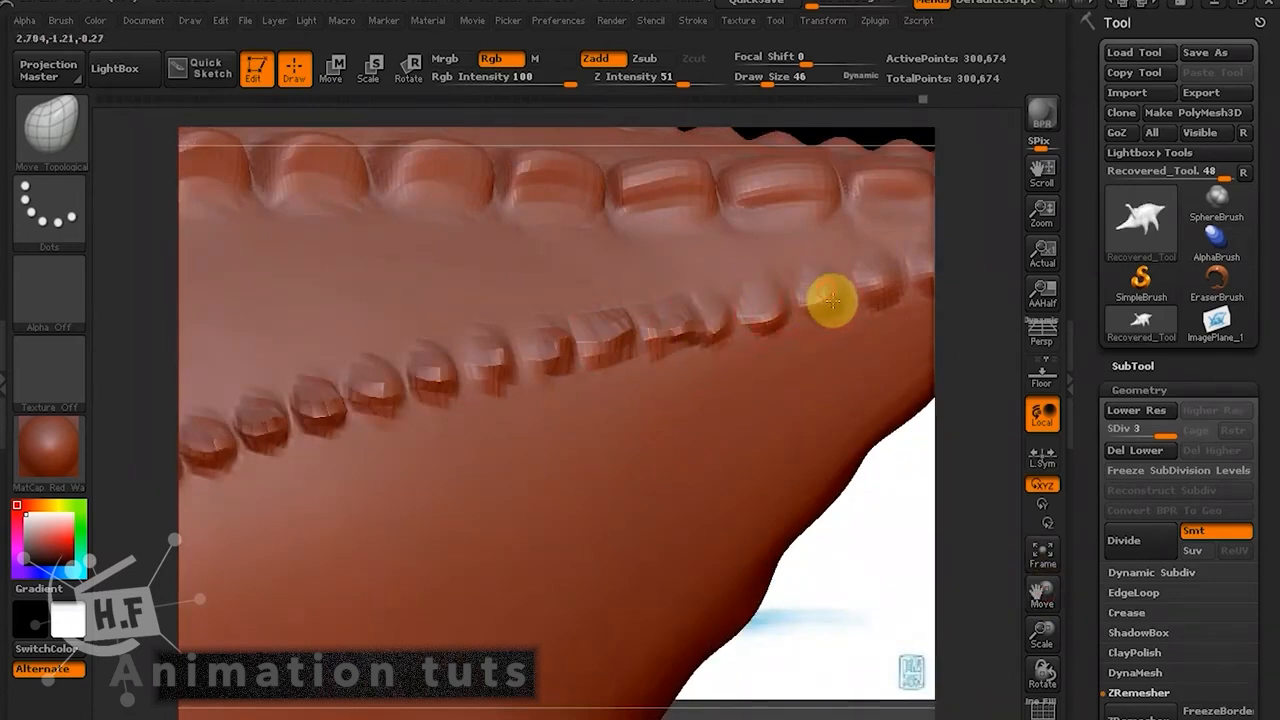
pyautogui.moveTo(886, 493)
pyautogui.mouseDown()
pyautogui.moveTo(698, 545)
pyautogui.moveTo(686, 391)
pyautogui.mouseUp()
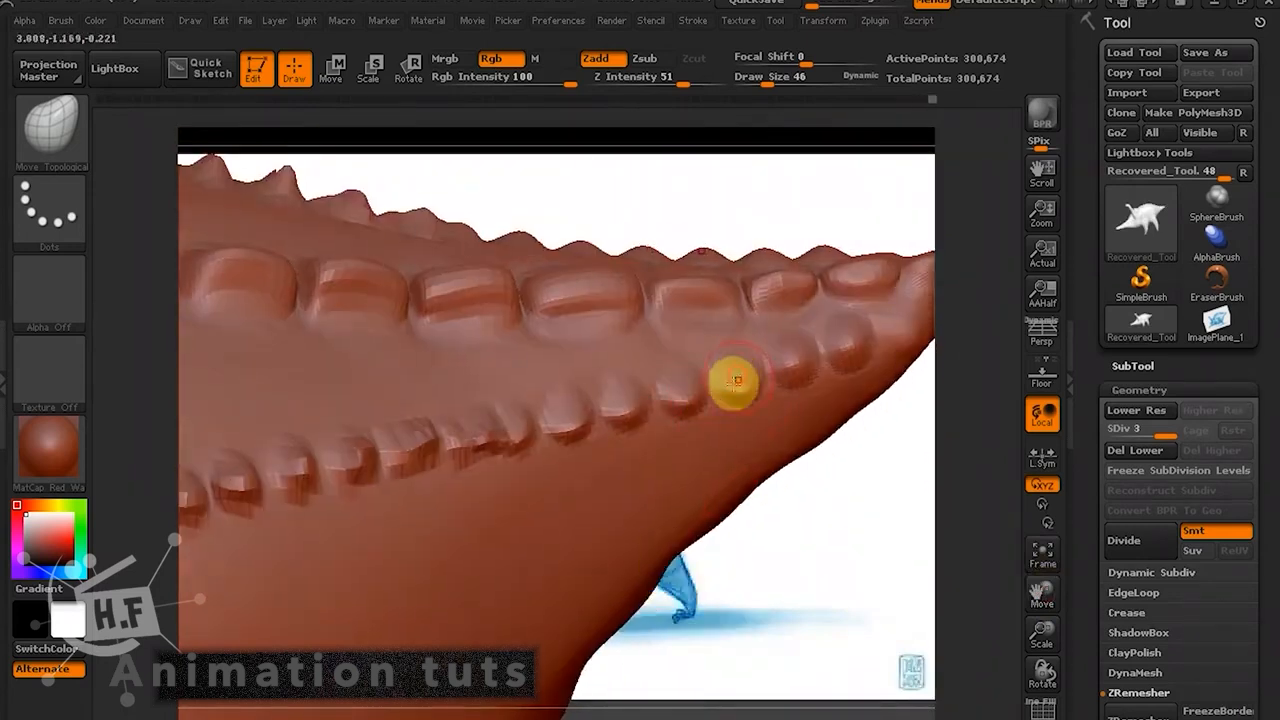
# Sculpt the eye area on the head with the Clay brush, forming a hollow socket, and lightly smooth it.
pyautogui.moveTo(891, 483)
pyautogui.mouseDown()
pyautogui.moveTo(726, 557)
pyautogui.moveTo(731, 403)
pyautogui.moveTo(791, 486)
pyautogui.moveTo(851, 337)
pyautogui.moveTo(586, 443)
pyautogui.moveTo(788, 504)
pyautogui.moveTo(857, 477)
pyautogui.moveTo(846, 451)
pyautogui.moveTo(837, 503)
pyautogui.moveTo(567, 257)
pyautogui.moveTo(609, 251)
pyautogui.moveTo(686, 280)
pyautogui.moveTo(697, 349)
pyautogui.moveTo(735, 264)
pyautogui.moveTo(700, 237)
pyautogui.moveTo(714, 229)
pyautogui.moveTo(642, 257)
pyautogui.moveTo(729, 291)
pyautogui.moveTo(586, 263)
pyautogui.moveTo(578, 505)
pyautogui.mouseUp()
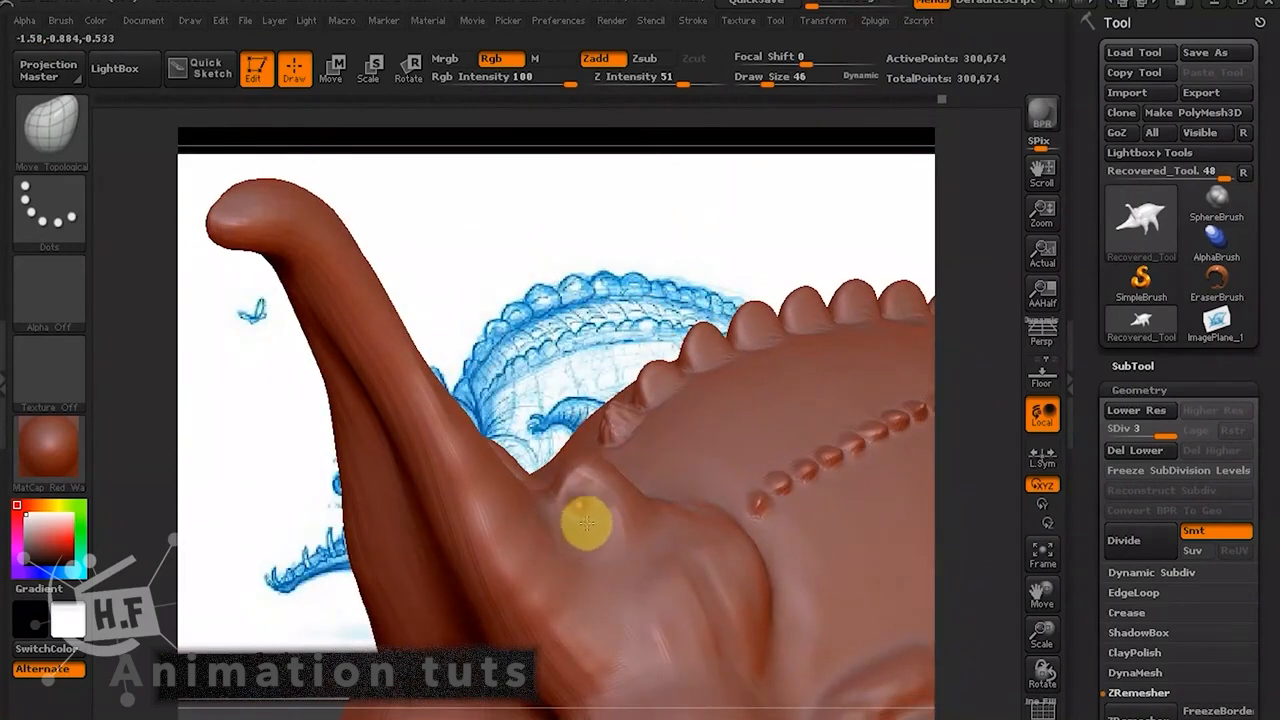
pyautogui.click(66, 145)
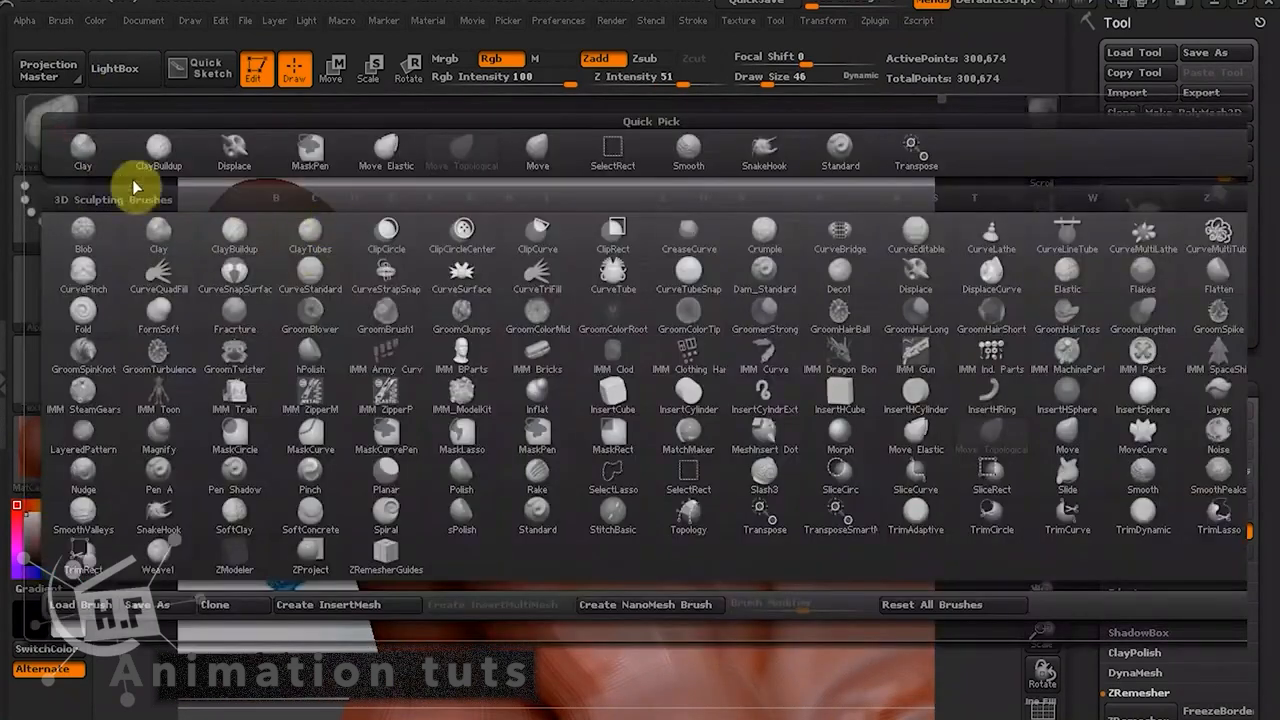
pyautogui.click(257, 284)
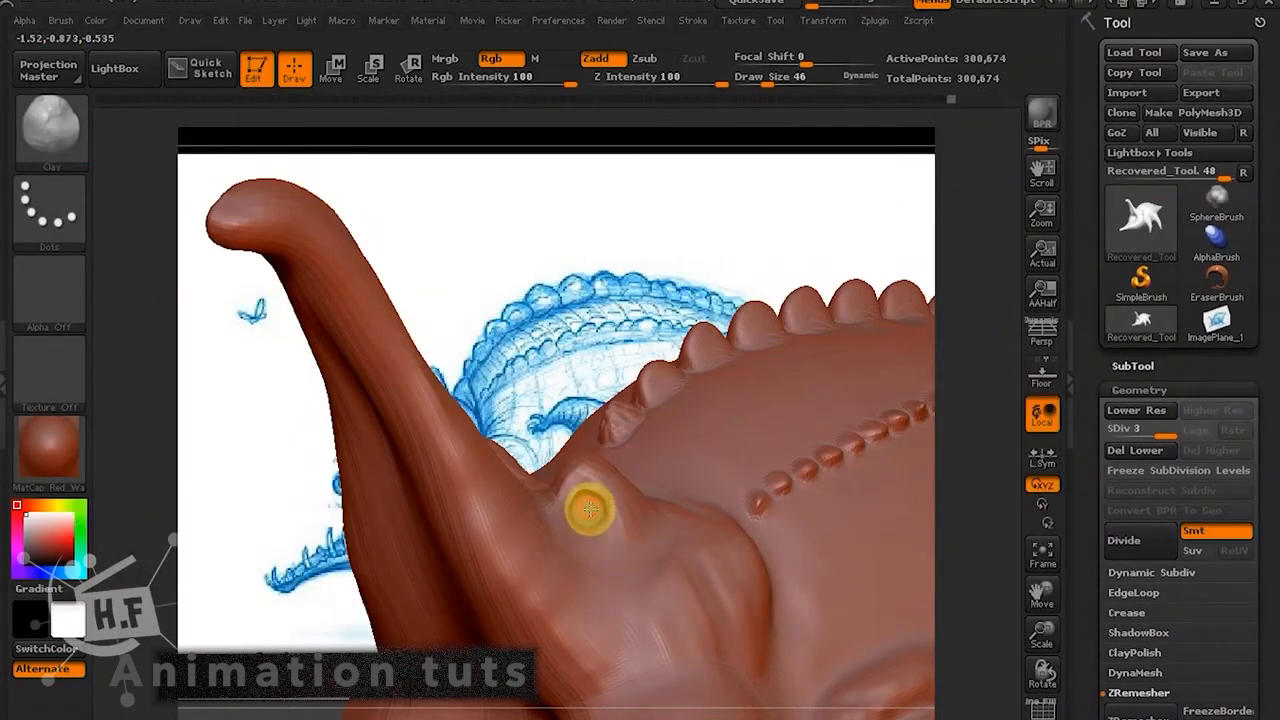
pyautogui.press('shift')
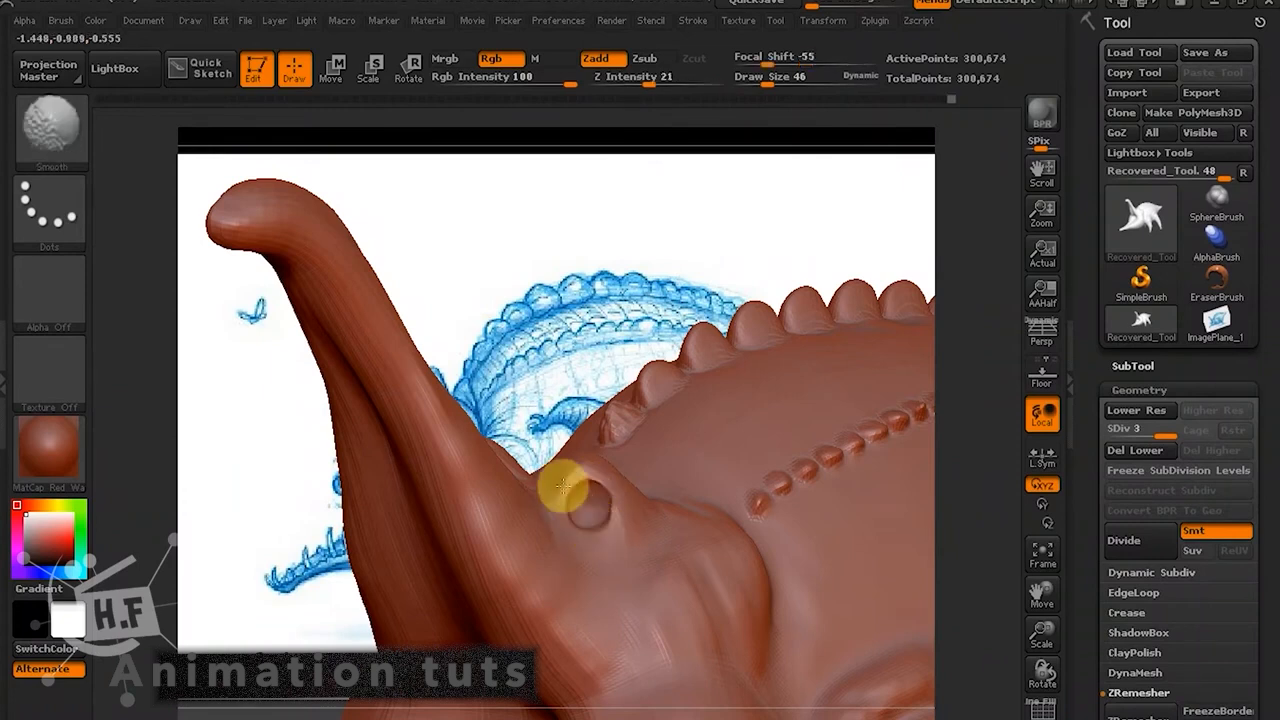
pyautogui.moveTo(663, 287); pyautogui.dragTo(629, 285)
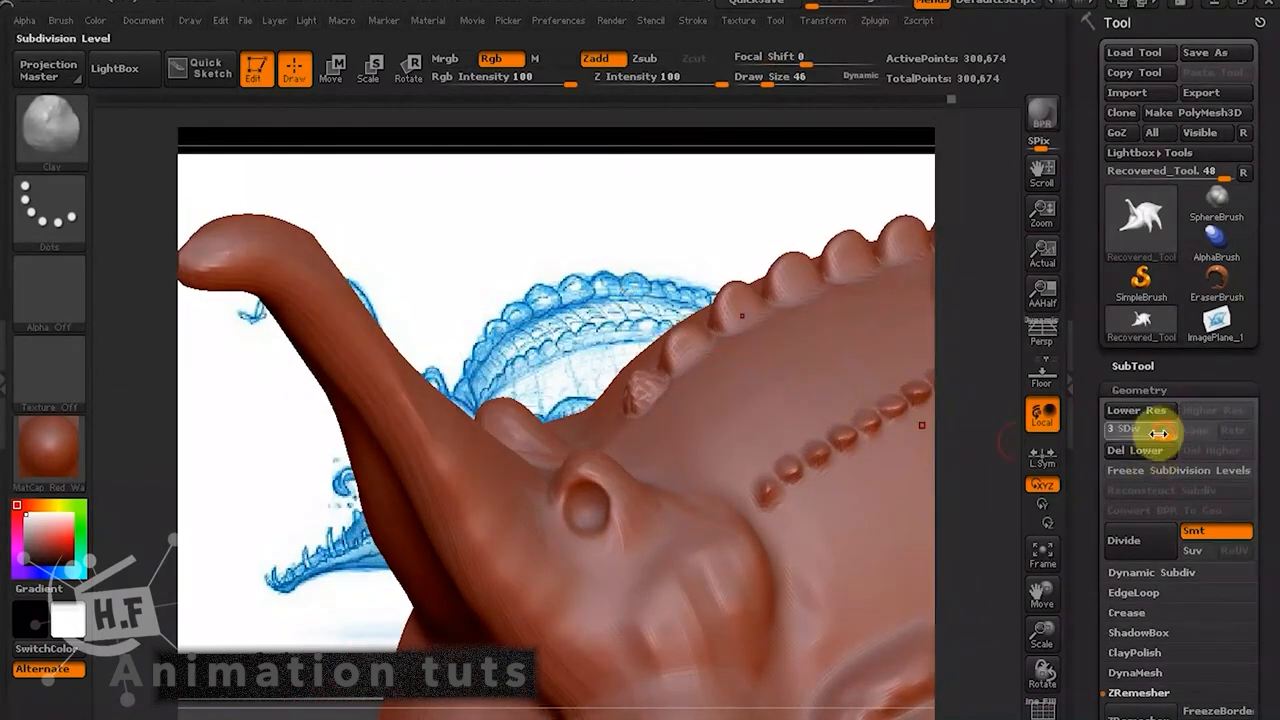
# Lower the mesh to subdivision level 1 and define the socket around the eyeball with the Clay brush.
pyautogui.moveTo(1158, 432); pyautogui.dragTo(1108, 432)
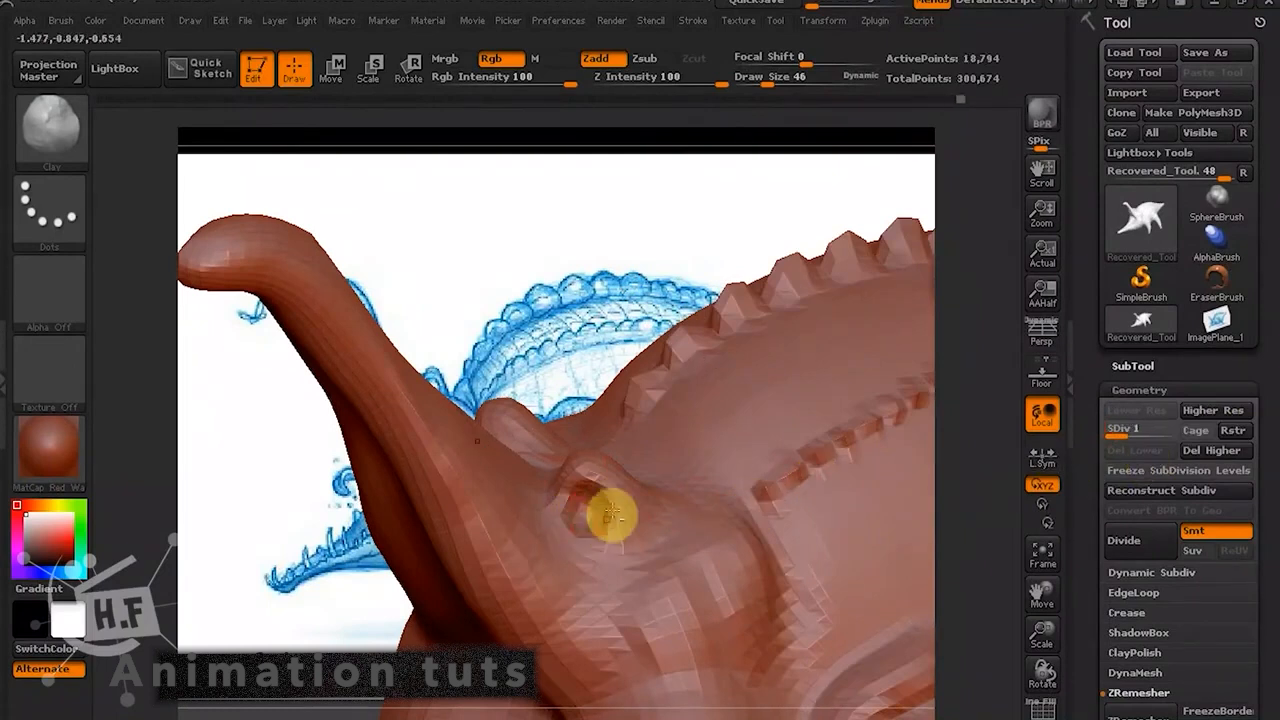
pyautogui.keyDown('alt'); pyautogui.moveTo(602, 304); pyautogui.dragTo(1027, 375); pyautogui.keyUp('alt')
pyautogui.moveTo(667, 510)
pyautogui.keyDown('alt'); pyautogui.mouseDown()
pyautogui.moveTo(668, 530)
pyautogui.moveTo(668, 512)
pyautogui.mouseUp(); pyautogui.keyUp('alt')
pyautogui.moveTo(586, 451)
pyautogui.keyDown('alt'); pyautogui.mouseDown()
pyautogui.moveTo(630, 526)
pyautogui.moveTo(557, 563)
pyautogui.moveTo(634, 594)
pyautogui.moveTo(693, 520)
pyautogui.moveTo(580, 540)
pyautogui.moveTo(600, 586)
pyautogui.moveTo(646, 586)
pyautogui.mouseUp(); pyautogui.keyUp('alt')
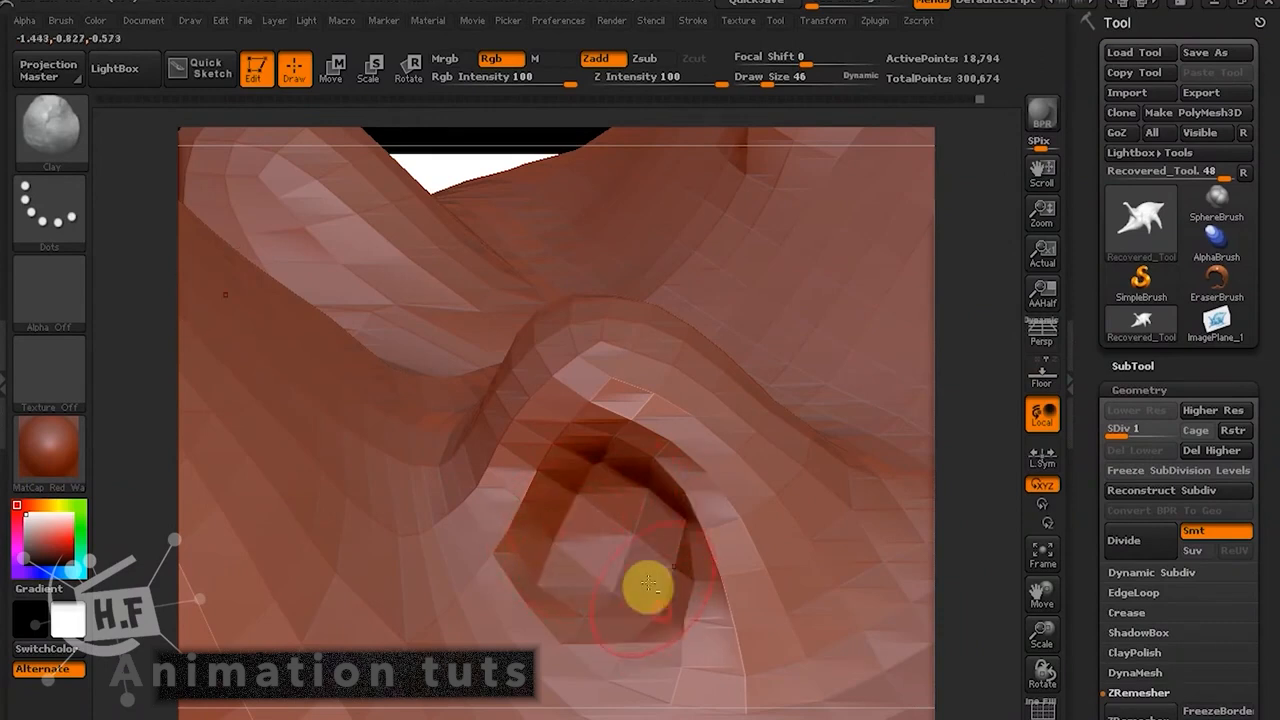
pyautogui.moveTo(449, 163); pyautogui.dragTo(540, 170)
# Reshape the eye socket rim and the eyeball on the low-resolution mesh with the Move brush.
pyautogui.click(72, 150)
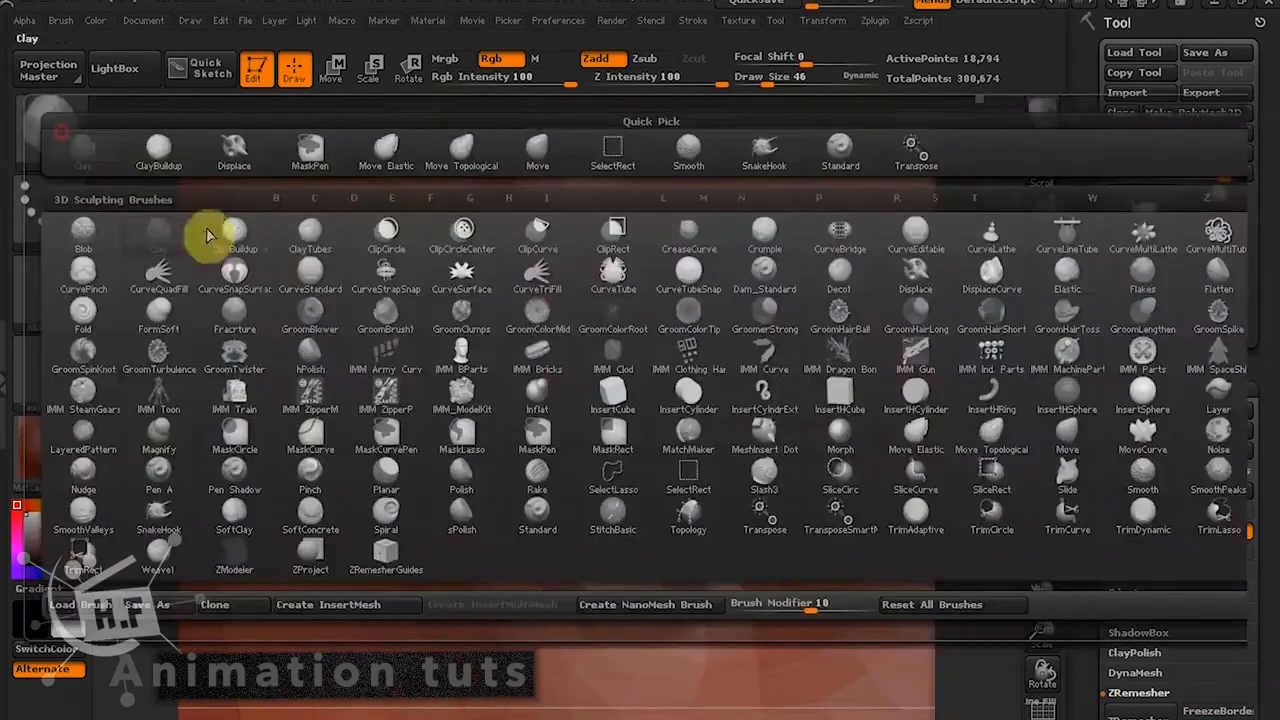
pyautogui.click(1076, 441)
pyautogui.moveTo(633, 480)
pyautogui.mouseDown()
pyautogui.moveTo(689, 546)
pyautogui.moveTo(711, 600)
pyautogui.moveTo(694, 626)
pyautogui.moveTo(740, 651)
pyautogui.mouseUp()
pyautogui.click(1043, 640)
pyautogui.moveTo(1044, 674)
pyautogui.mouseDown()
pyautogui.moveTo(1014, 674)
pyautogui.moveTo(1025, 658)
pyautogui.mouseUp()
pyautogui.moveTo(634, 434)
pyautogui.mouseDown()
pyautogui.moveTo(620, 447)
pyautogui.moveTo(579, 440)
pyautogui.moveTo(597, 440)
pyautogui.moveTo(571, 500)
pyautogui.moveTo(517, 491)
pyautogui.moveTo(538, 492)
pyautogui.moveTo(566, 574)
pyautogui.moveTo(543, 526)
pyautogui.moveTo(616, 540)
pyautogui.mouseUp()
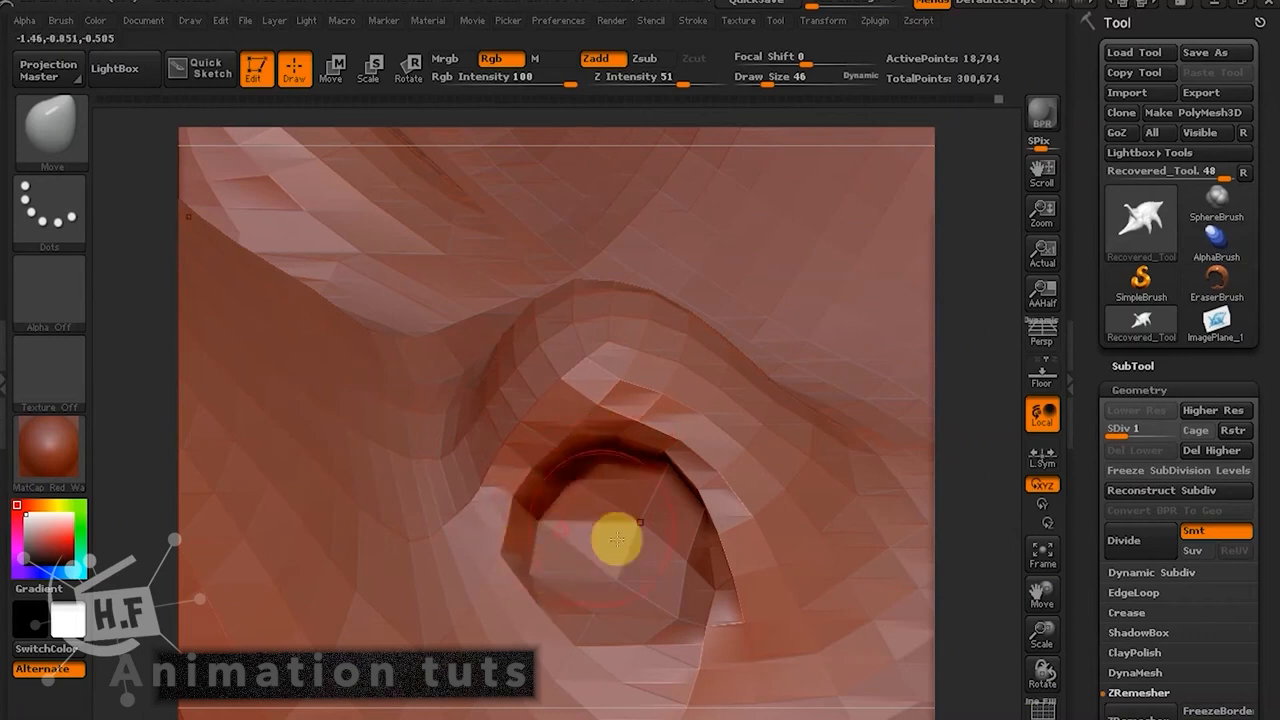
# Return the mesh to subdivision level 3 and refine the eye socket rim beside the eyeball with the Move brush.
pyautogui.moveTo(1043, 665); pyautogui.dragTo(729, 654)
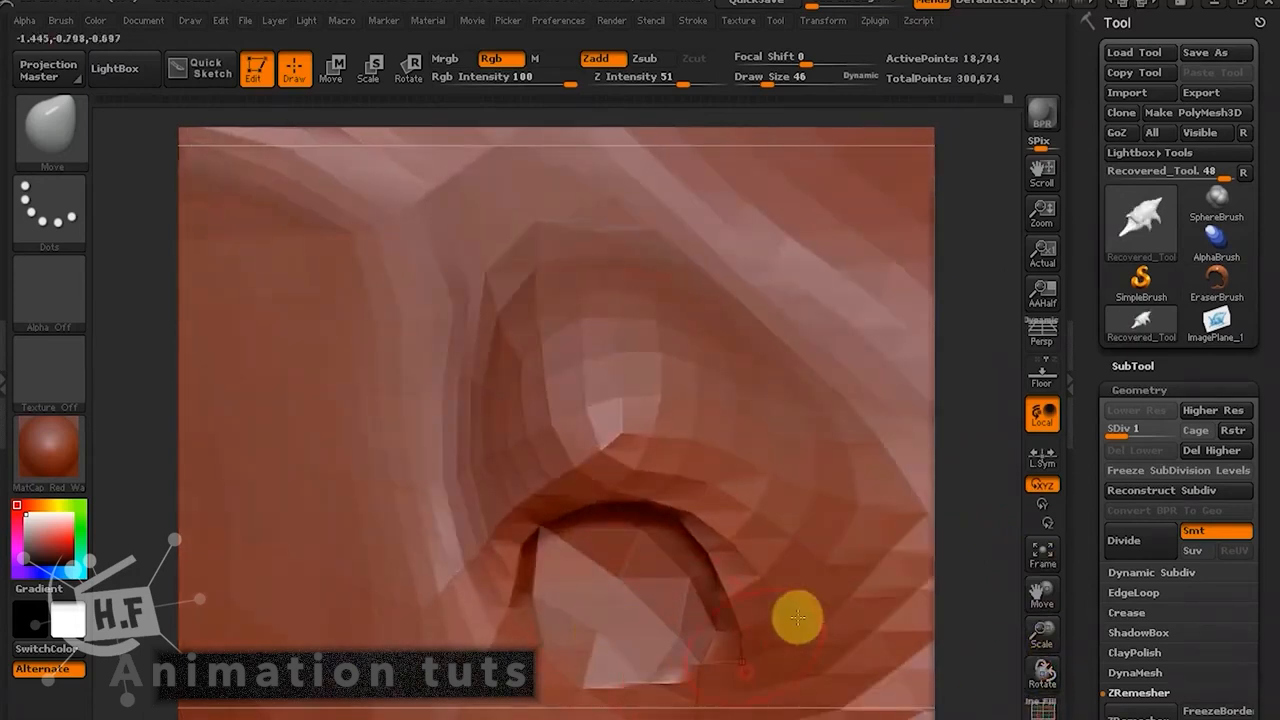
pyautogui.moveTo(1128, 437); pyautogui.dragTo(1176, 437)
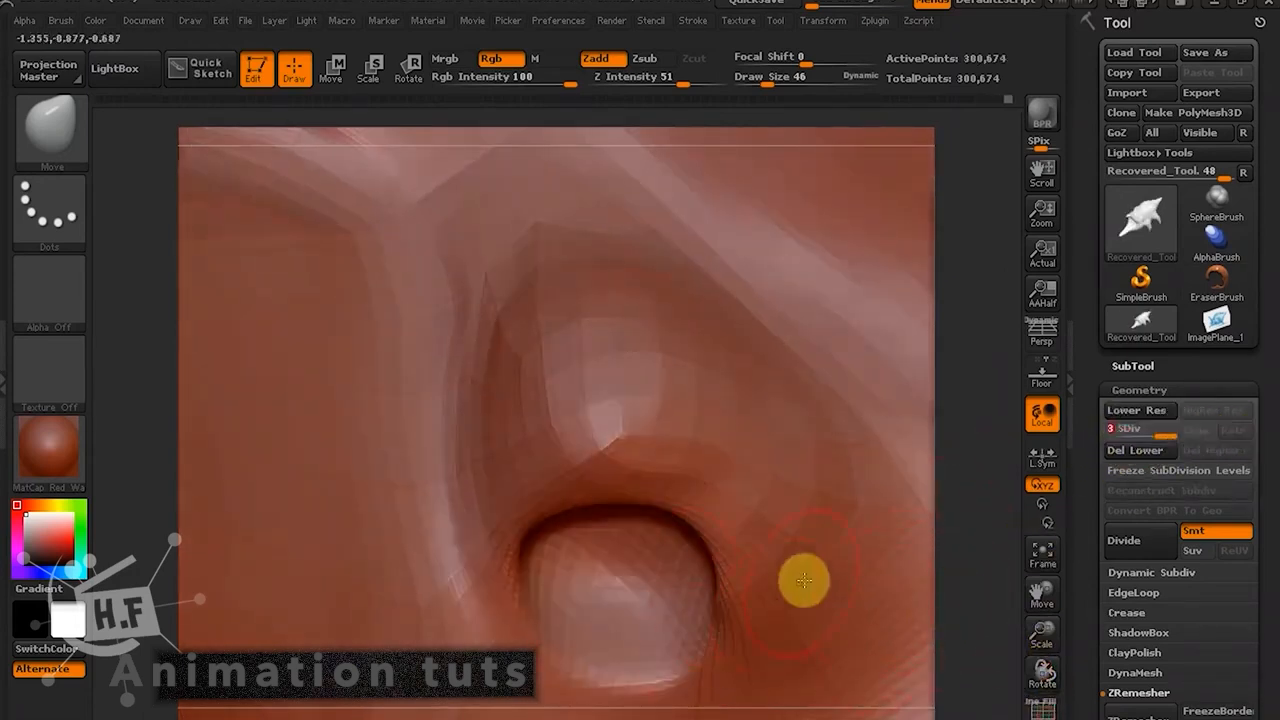
pyautogui.moveTo(1020, 660); pyautogui.dragTo(737, 531)
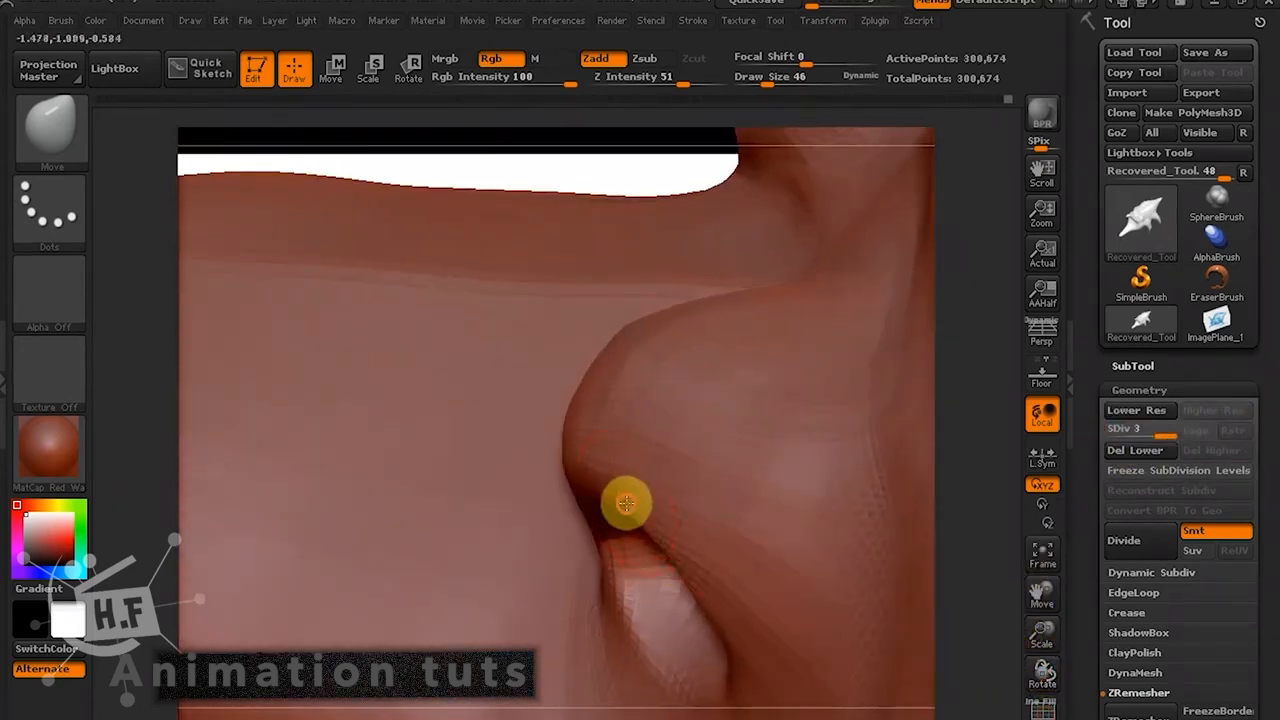
pyautogui.moveTo(1034, 671); pyautogui.dragTo(951, 606)
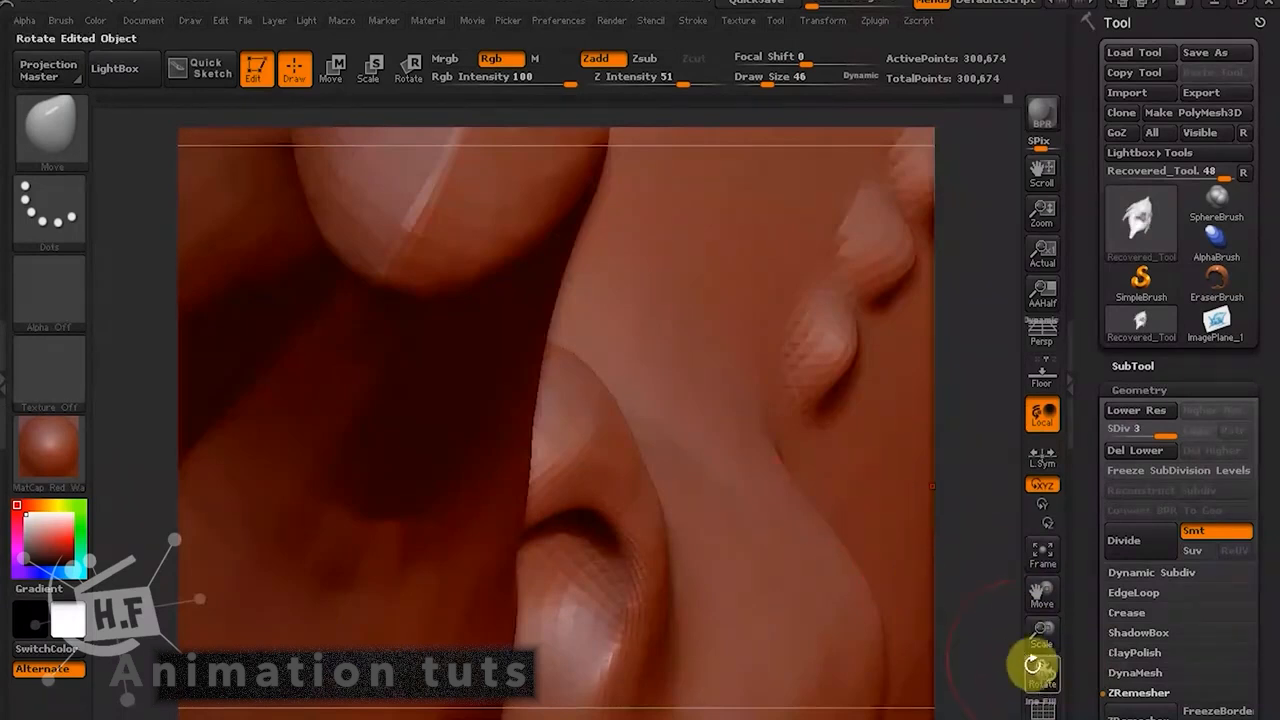
pyautogui.moveTo(1034, 663)
pyautogui.mouseDown()
pyautogui.moveTo(1035, 678)
pyautogui.moveTo(1018, 677)
pyautogui.mouseUp()
pyautogui.moveTo(468, 580); pyautogui.dragTo(509, 541)
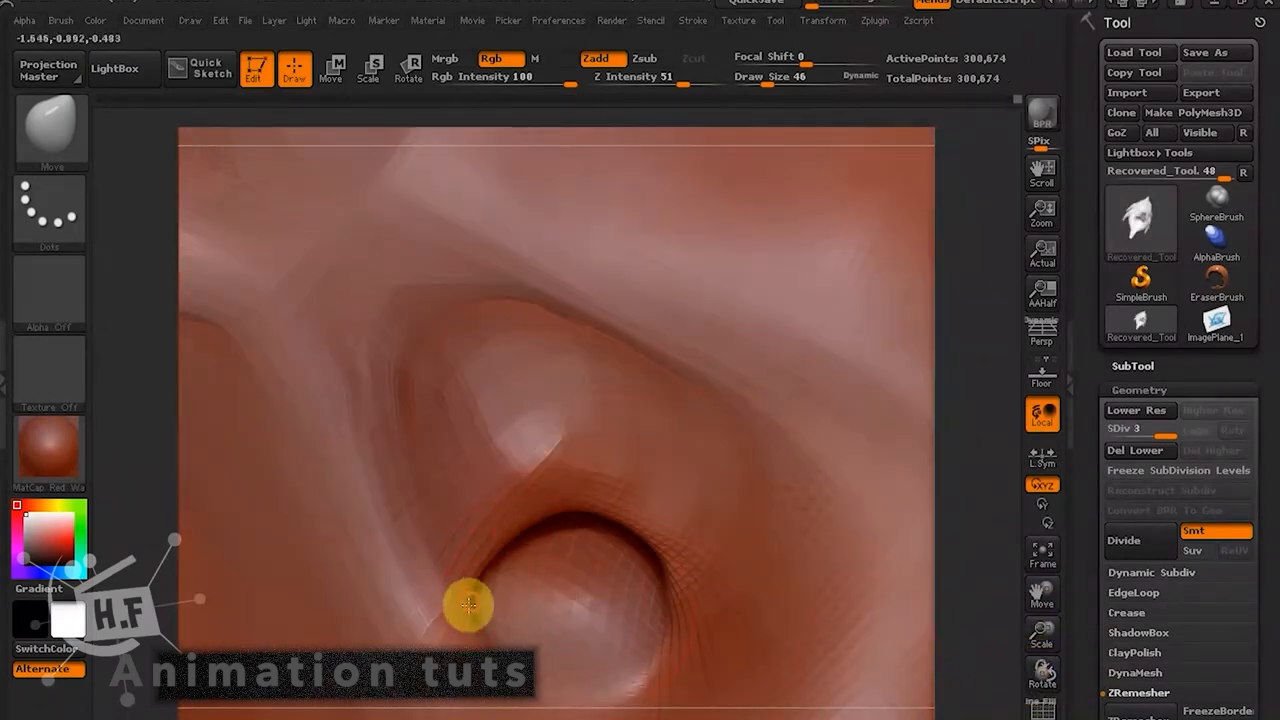
pyautogui.moveTo(471, 605); pyautogui.dragTo(505, 622)
# Sculpt a lower eyelid fold beneath the eyeball with the Clay brush at draw size 32.
pyautogui.moveTo(1036, 677); pyautogui.dragTo(1018, 710)
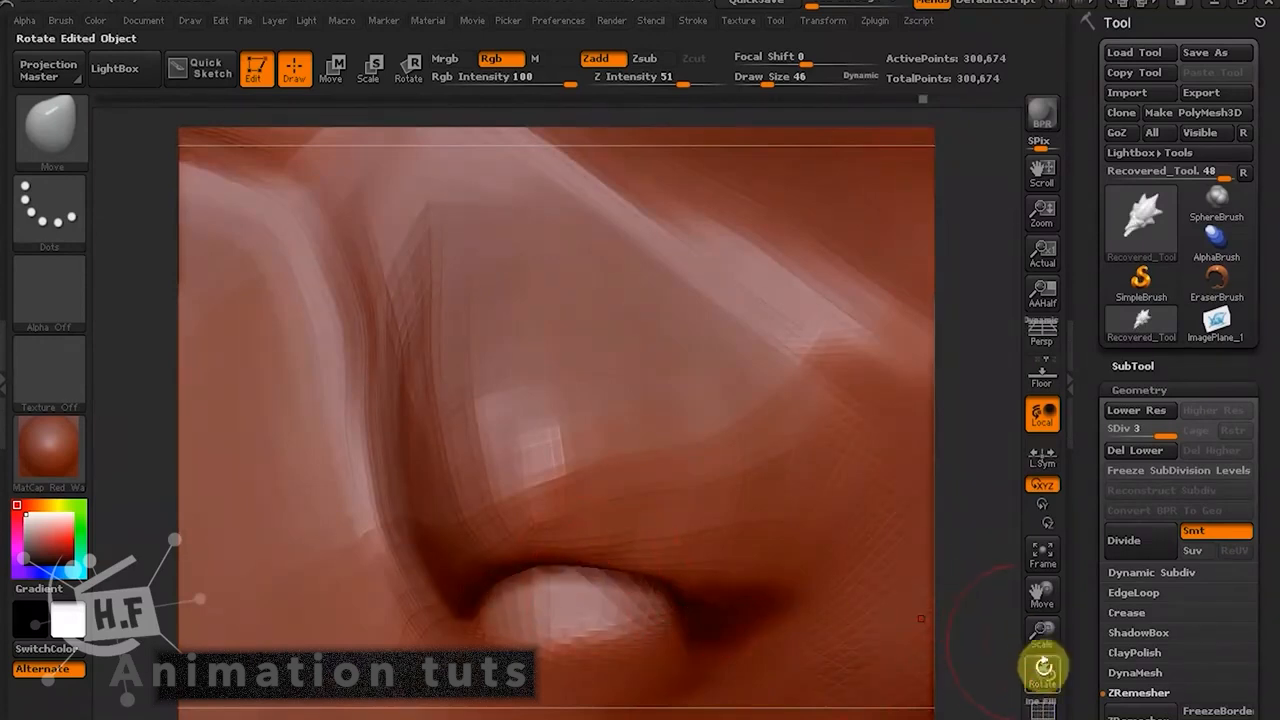
pyautogui.moveTo(1037, 663); pyautogui.dragTo(1042, 620)
pyautogui.moveTo(1043, 595)
pyautogui.mouseDown()
pyautogui.moveTo(1026, 514)
pyautogui.moveTo(1034, 366)
pyautogui.mouseUp()
pyautogui.click(53, 130)
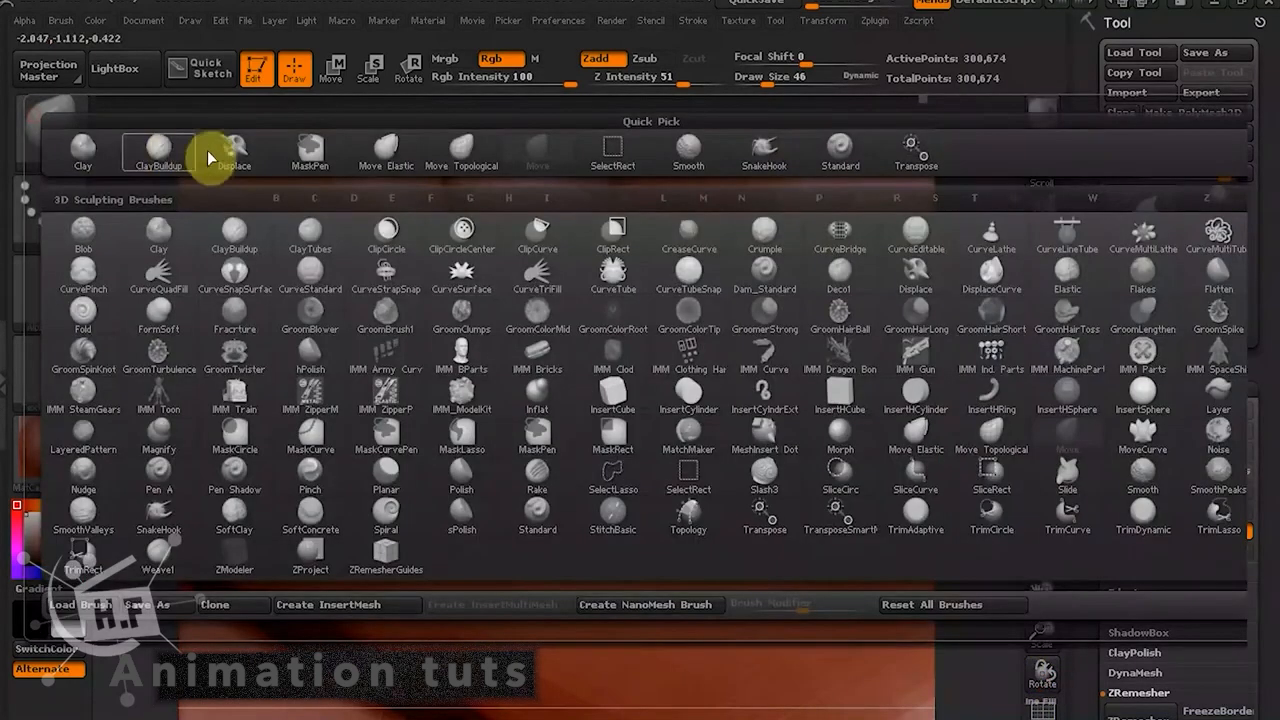
pyautogui.click(86, 149)
pyautogui.moveTo(771, 86); pyautogui.dragTo(762, 83)
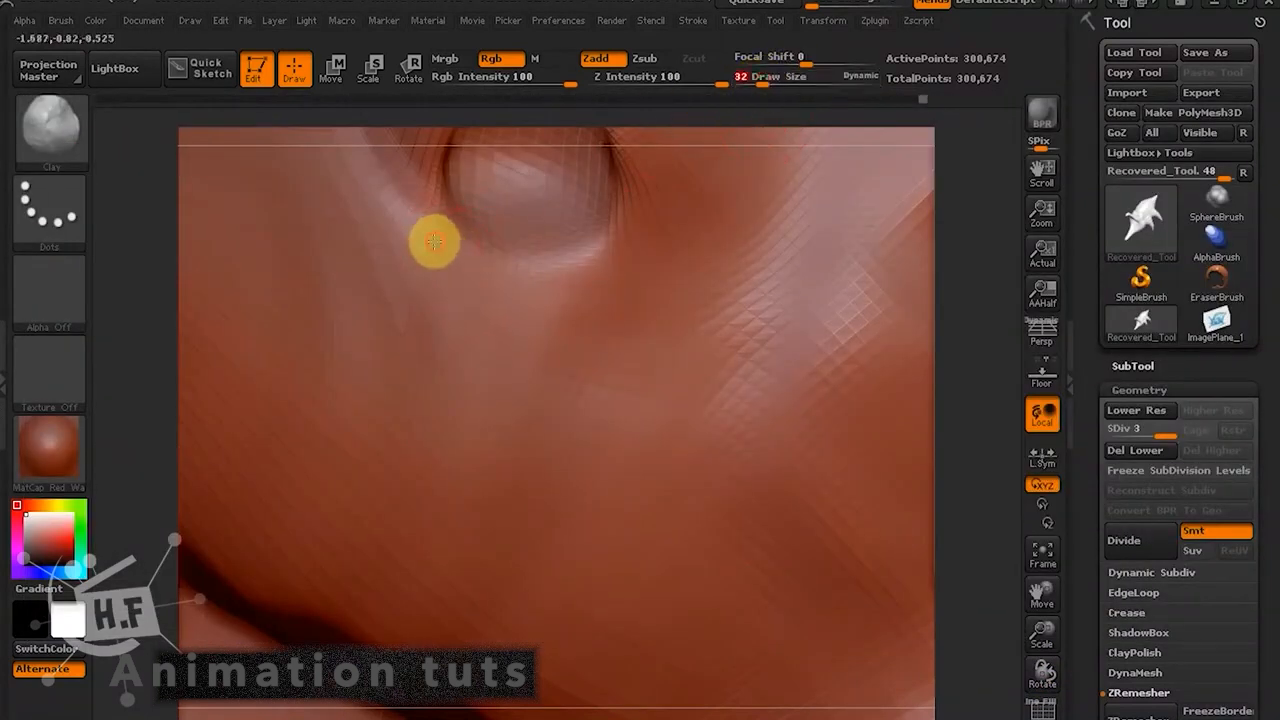
pyautogui.moveTo(434, 242)
pyautogui.mouseDown()
pyautogui.moveTo(563, 291)
pyautogui.moveTo(438, 260)
pyautogui.moveTo(623, 271)
pyautogui.moveTo(420, 243)
pyautogui.moveTo(492, 300)
pyautogui.mouseUp()
pyautogui.moveTo(641, 263)
pyautogui.mouseDown()
pyautogui.moveTo(437, 246)
pyautogui.moveTo(670, 253)
pyautogui.mouseUp()
pyautogui.keyDown('shift'); pyautogui.moveTo(450, 243); pyautogui.dragTo(609, 283); pyautogui.keyUp('shift')
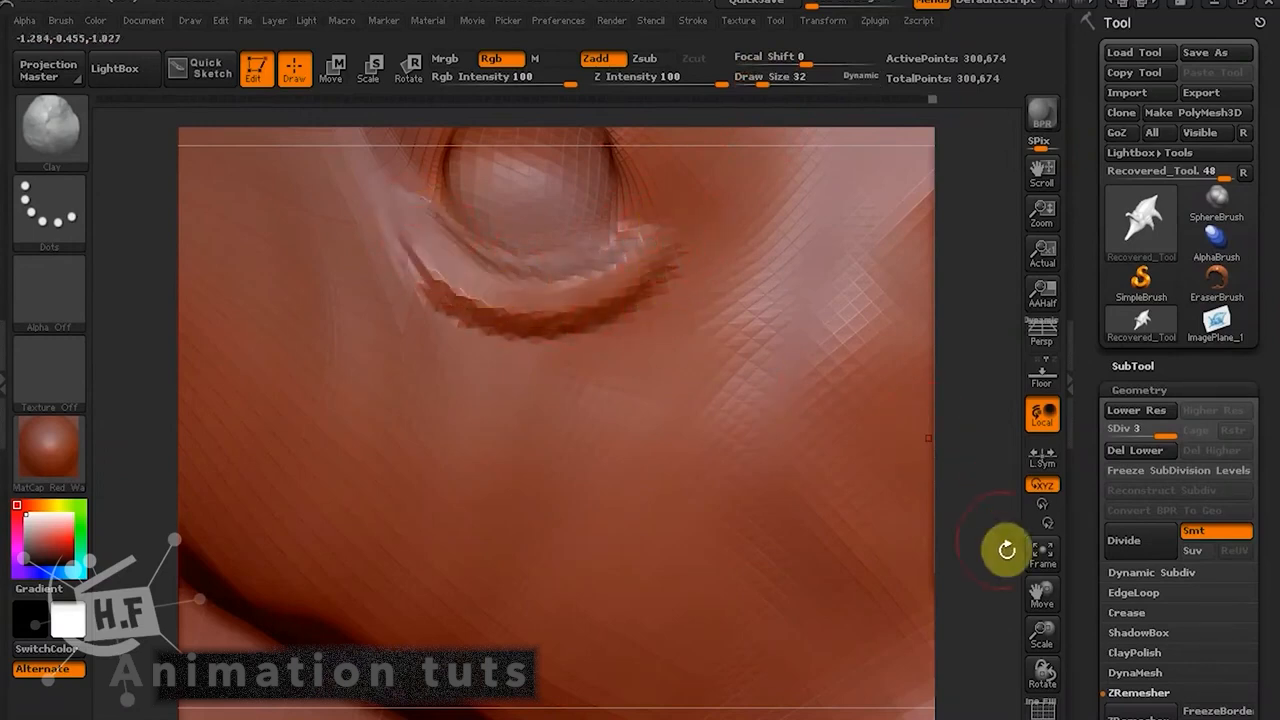
# Add concentric wrinkle folds below and behind the eye with the Clay brush.
pyautogui.moveTo(1037, 623)
pyautogui.mouseDown()
pyautogui.moveTo(1022, 568)
pyautogui.moveTo(1094, 699)
pyautogui.mouseUp()
pyautogui.moveTo(631, 517)
pyautogui.mouseDown()
pyautogui.moveTo(563, 519)
pyautogui.moveTo(681, 469)
pyautogui.mouseUp()
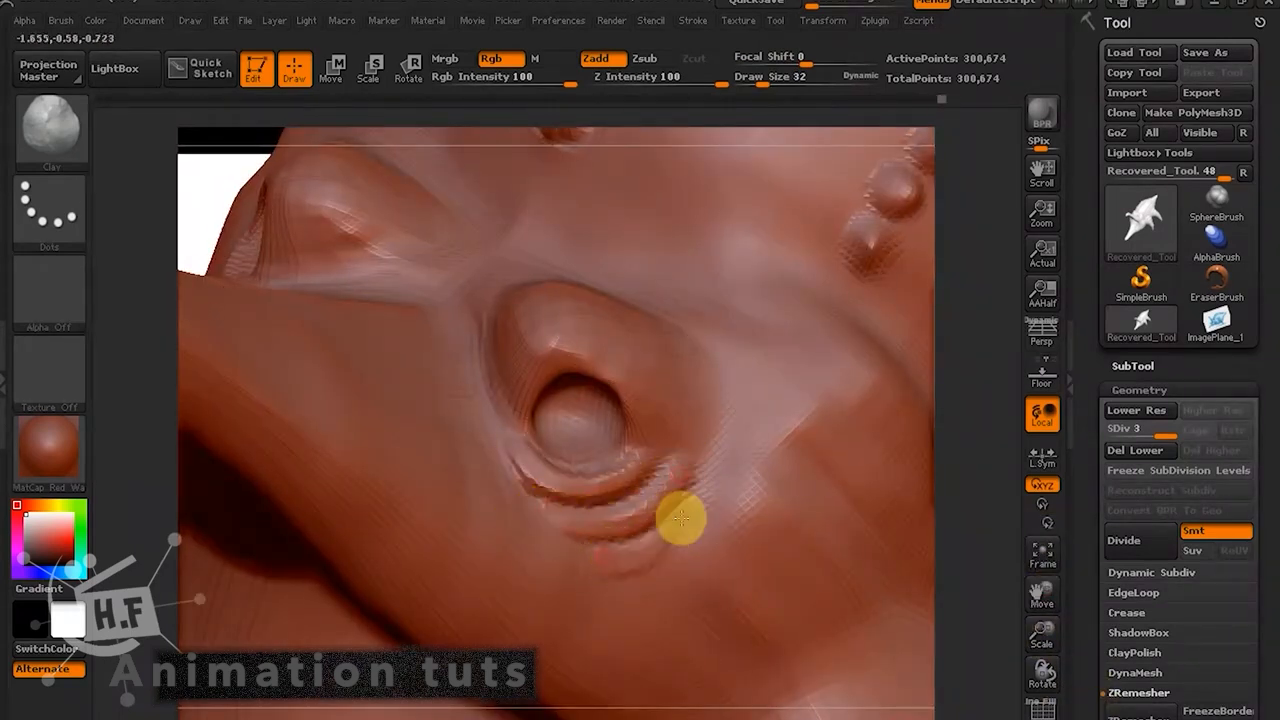
pyautogui.moveTo(680, 517); pyautogui.dragTo(593, 562)
pyautogui.moveTo(686, 522); pyautogui.dragTo(564, 558)
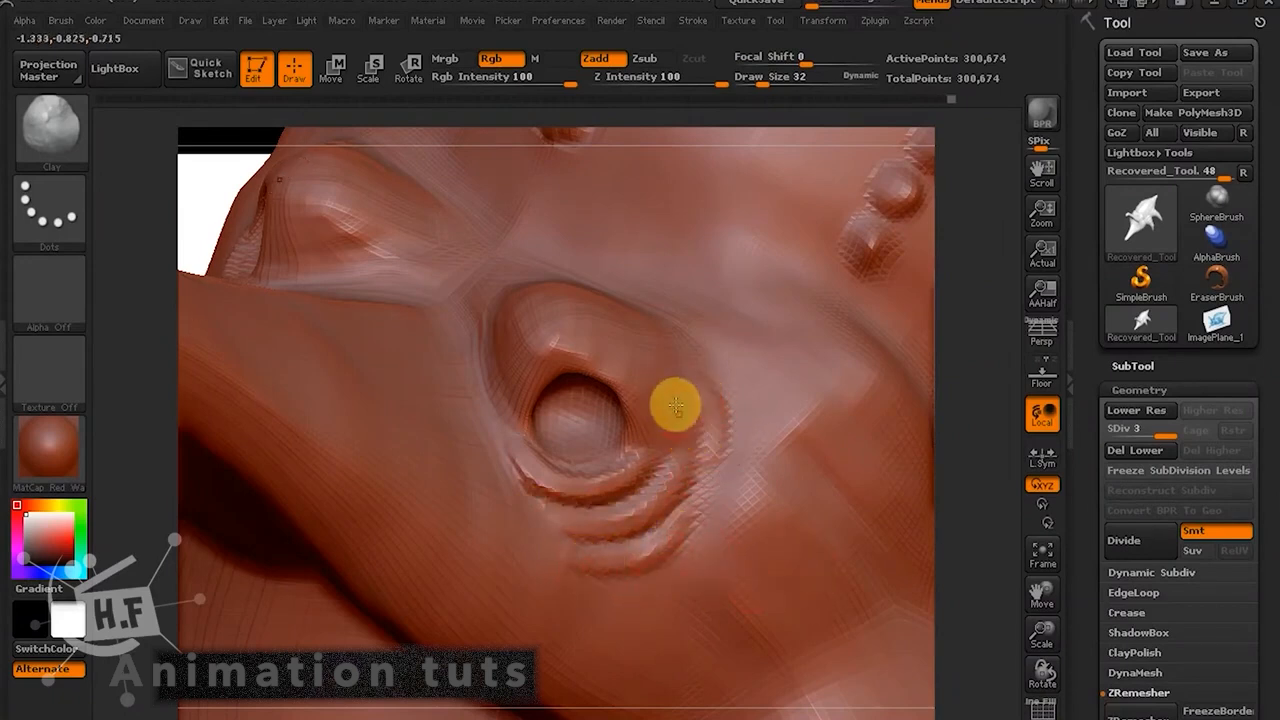
pyautogui.moveTo(675, 405); pyautogui.dragTo(703, 481)
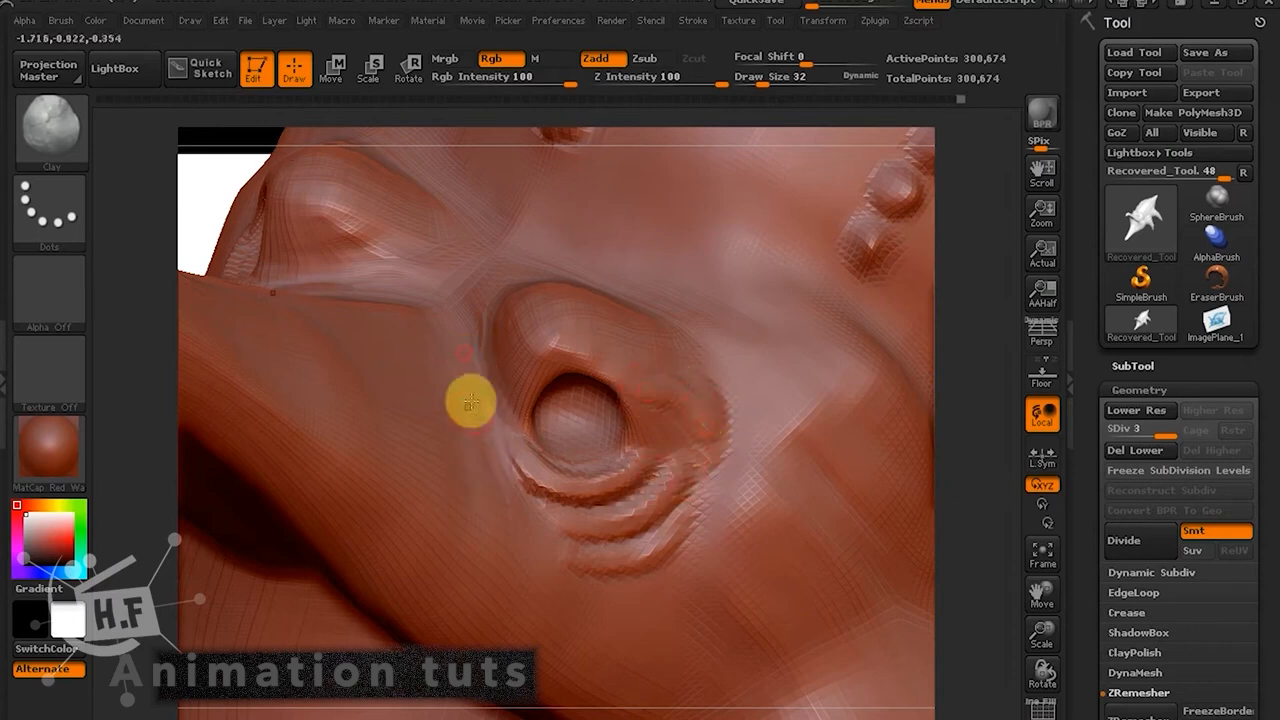
# Build the first raised band across the upper jaw in front of the eyes with the ClayBuildup brush at draw size 49.
pyautogui.moveTo(1038, 626); pyautogui.dragTo(996, 612)
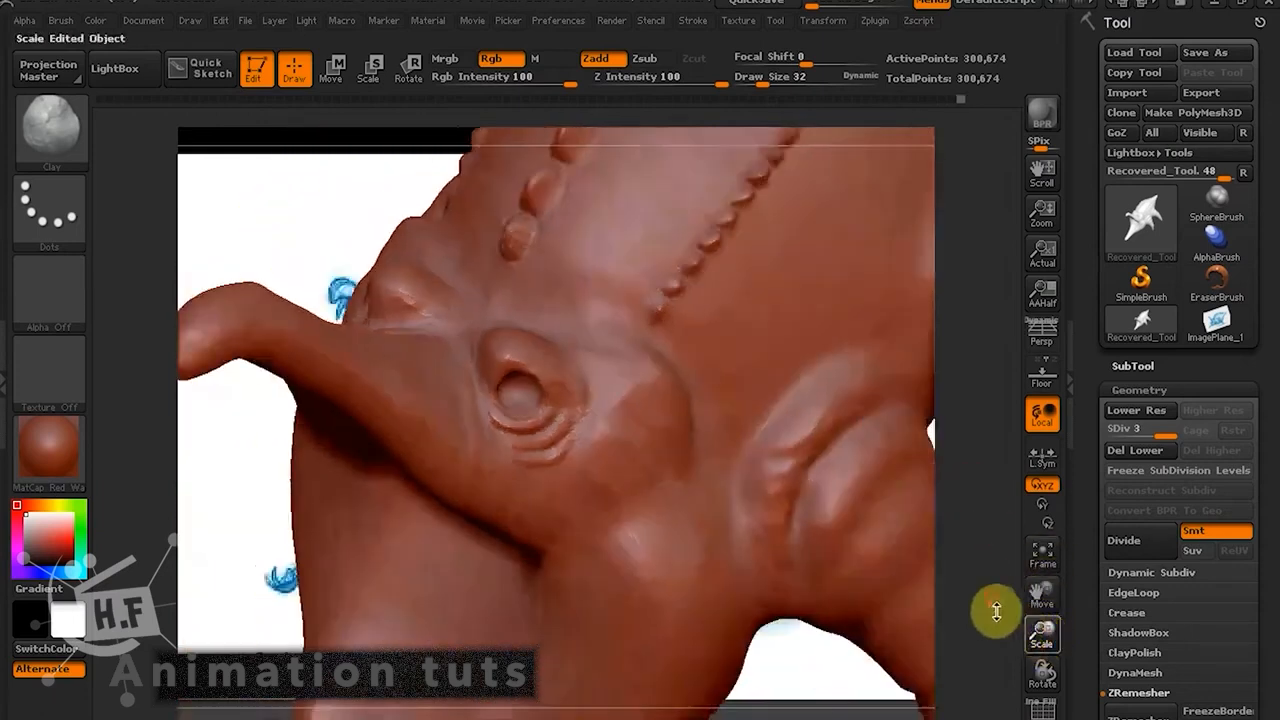
pyautogui.moveTo(1040, 672); pyautogui.dragTo(1005, 648)
pyautogui.moveTo(392, 562); pyautogui.dragTo(562, 690)
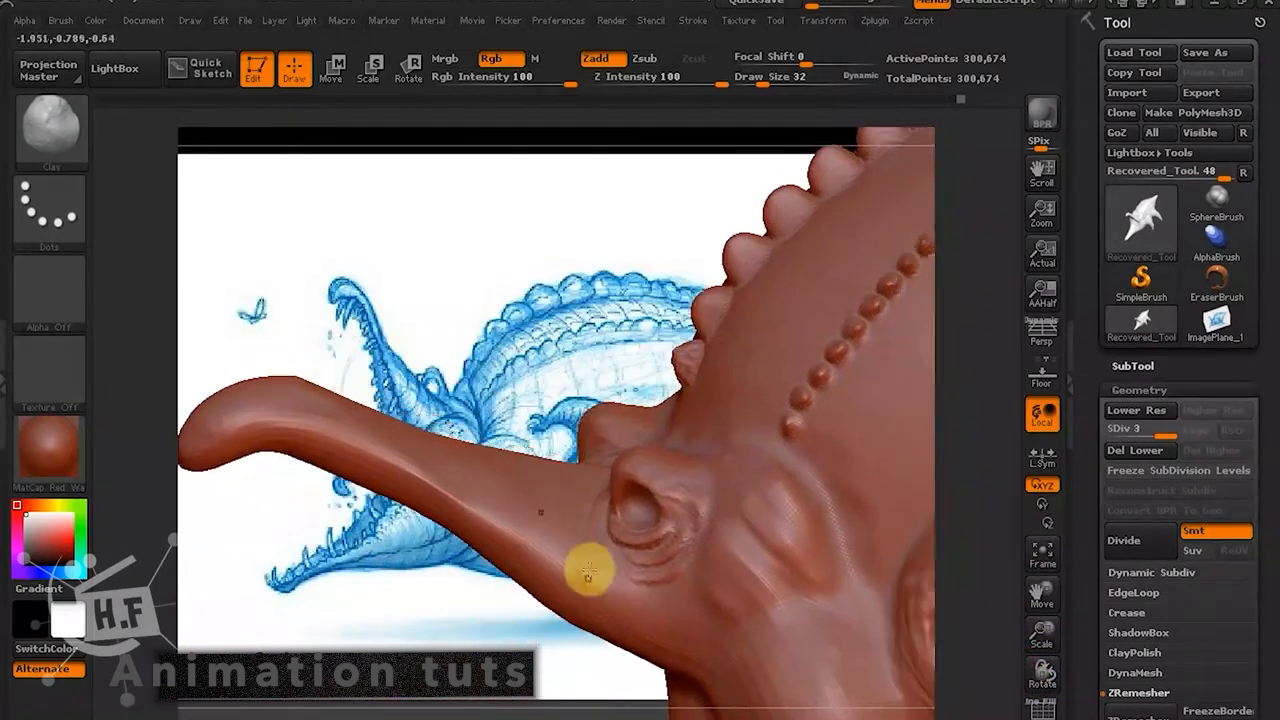
pyautogui.click(51, 128)
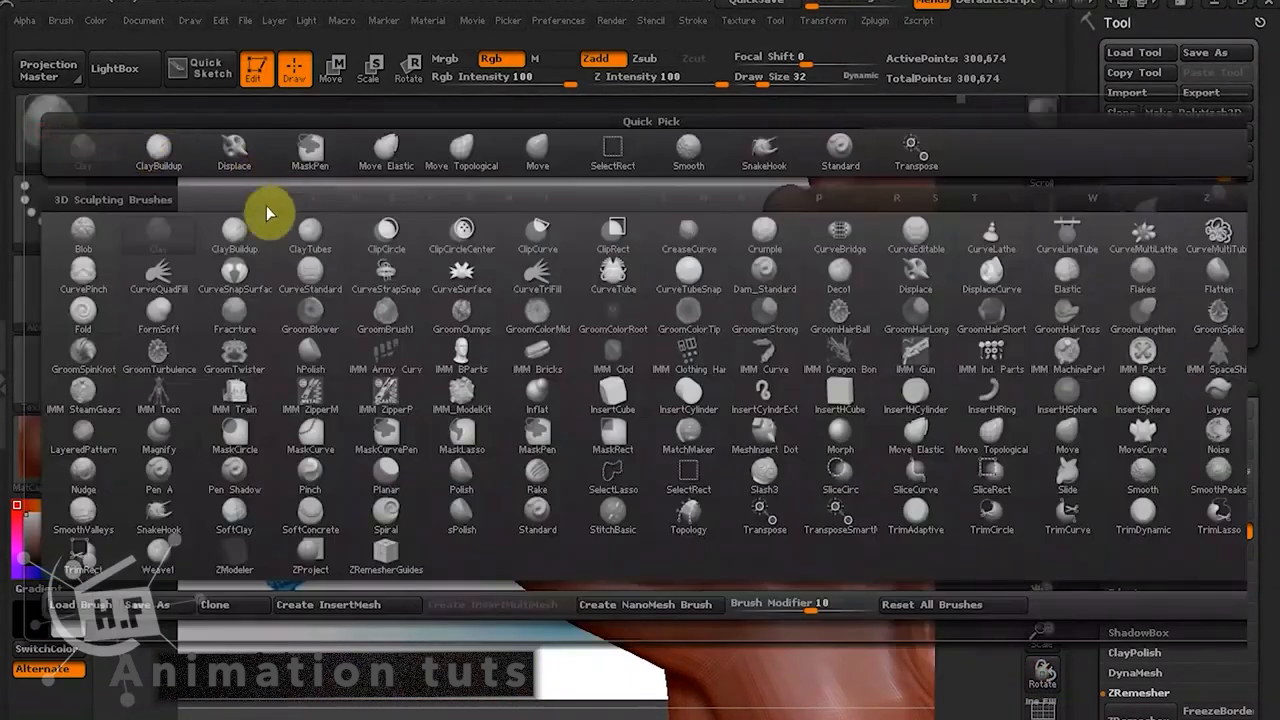
pyautogui.click(162, 154)
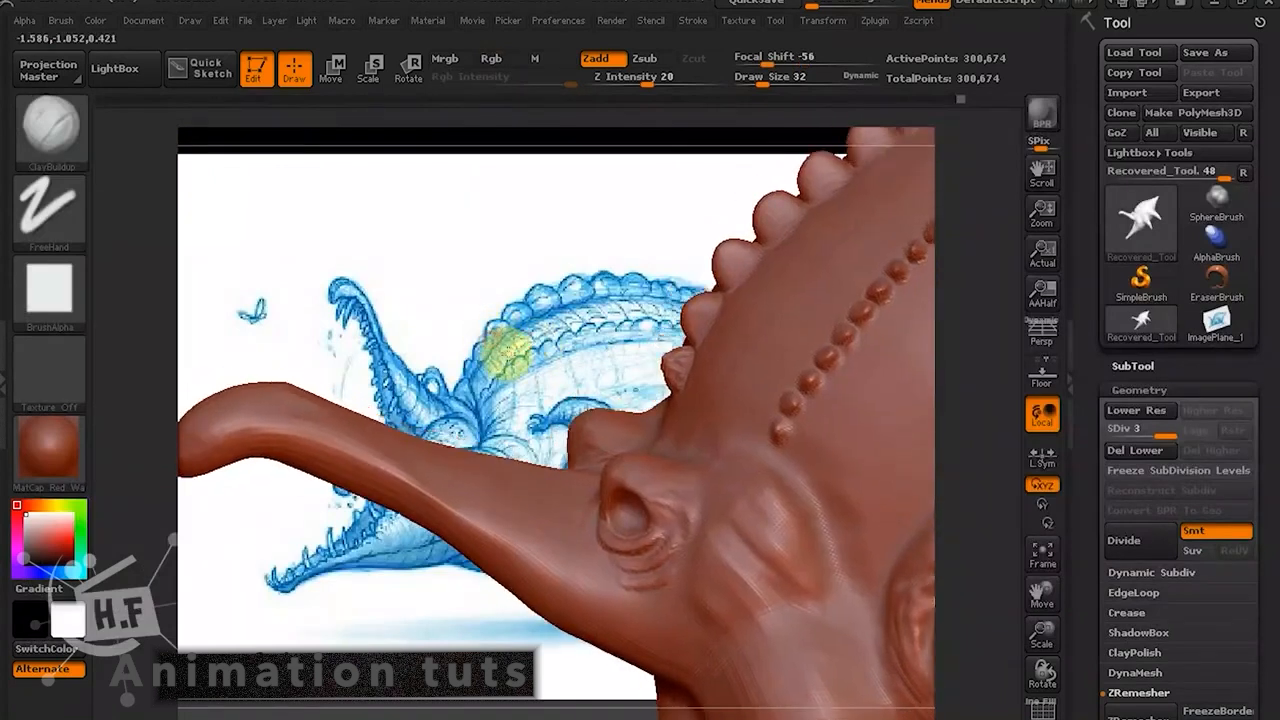
pyautogui.moveTo(526, 316); pyautogui.dragTo(502, 443)
pyautogui.moveTo(459, 278); pyautogui.dragTo(409, 413)
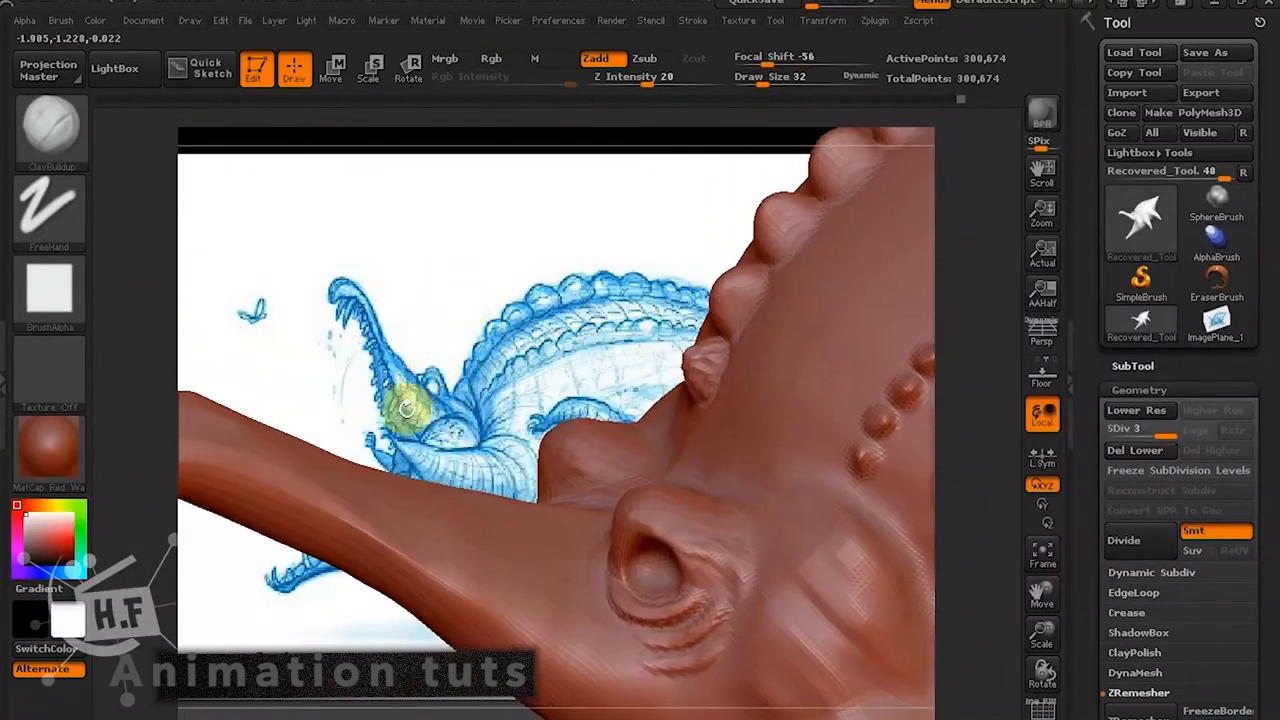
pyautogui.moveTo(498, 377)
pyautogui.mouseDown()
pyautogui.moveTo(502, 304)
pyautogui.moveTo(438, 385)
pyautogui.mouseUp()
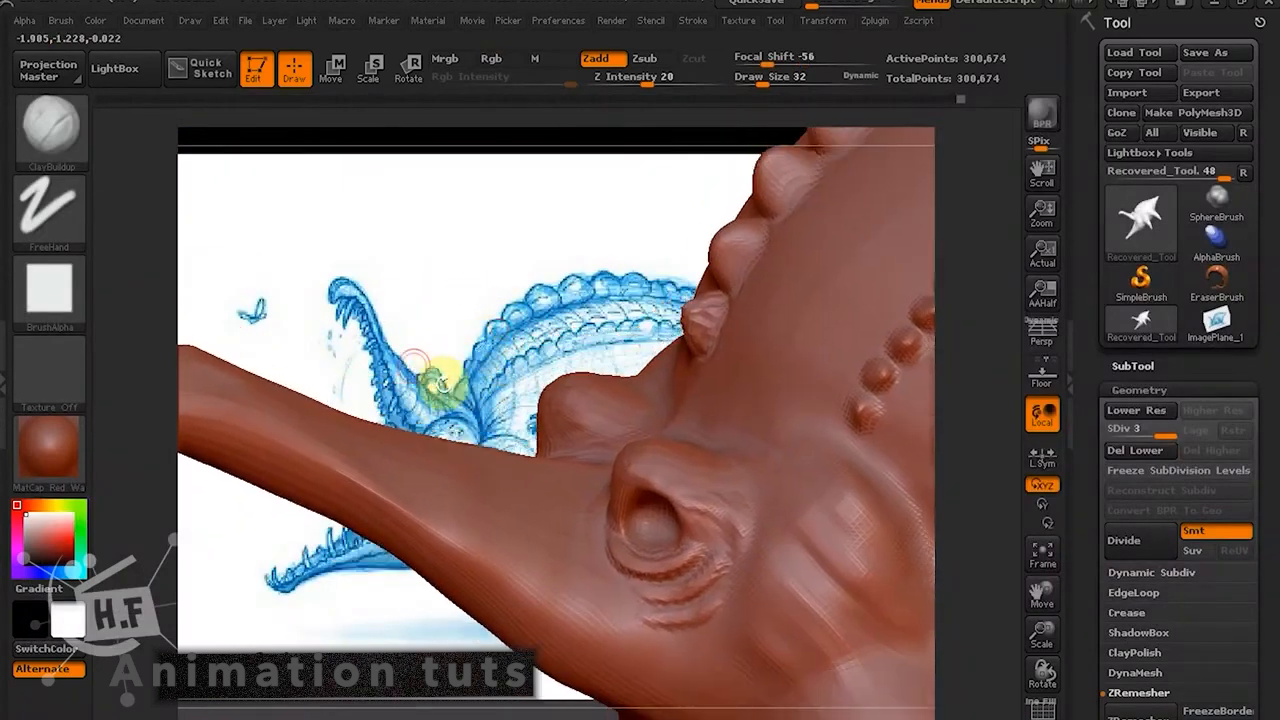
pyautogui.click(773, 80)
pyautogui.moveTo(545, 280)
pyautogui.mouseDown()
pyautogui.moveTo(518, 254)
pyautogui.moveTo(580, 337)
pyautogui.mouseUp()
pyautogui.moveTo(542, 290)
pyautogui.mouseDown()
pyautogui.moveTo(545, 365)
pyautogui.moveTo(558, 366)
pyautogui.mouseUp()
pyautogui.moveTo(619, 522); pyautogui.dragTo(608, 630)
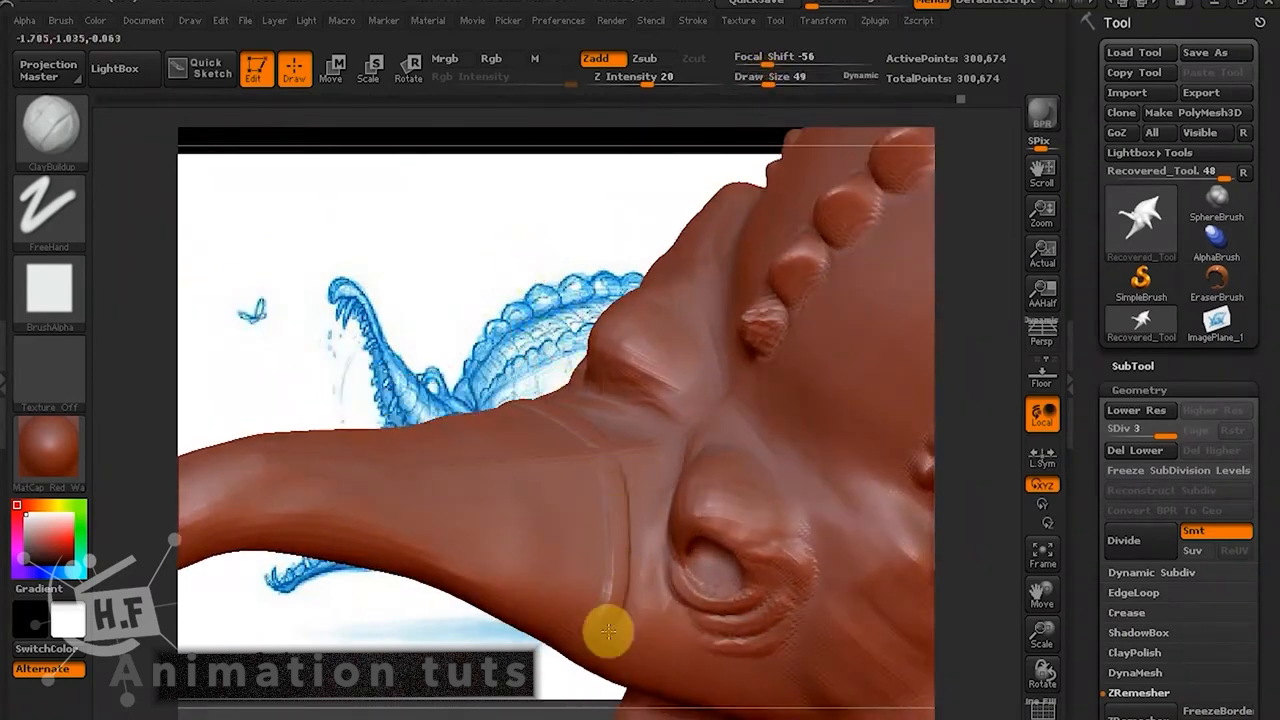
pyautogui.moveTo(515, 635); pyautogui.dragTo(531, 571)
# Continue the raised bands along the upper jaw toward the snout with ClayBuildup at draw size 135.
pyautogui.click(787, 80)
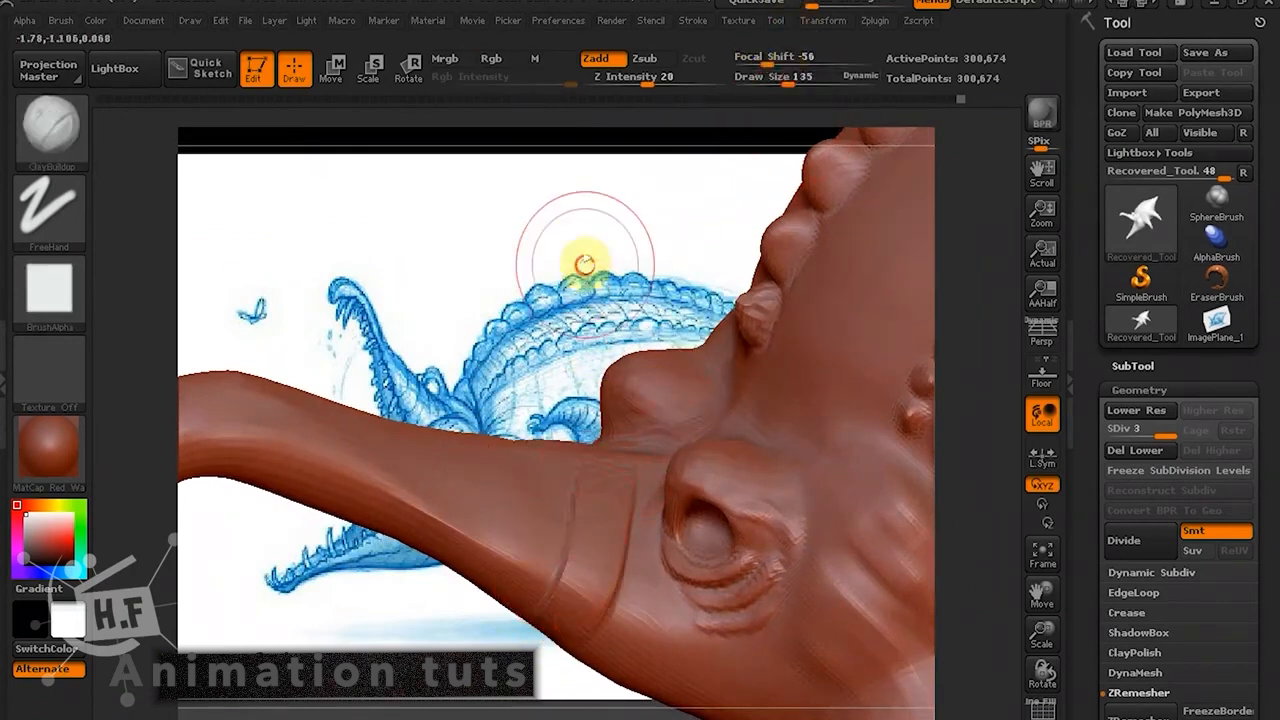
pyautogui.moveTo(580, 271)
pyautogui.mouseDown()
pyautogui.moveTo(567, 480)
pyautogui.moveTo(591, 551)
pyautogui.moveTo(549, 636)
pyautogui.moveTo(623, 629)
pyautogui.moveTo(612, 596)
pyautogui.mouseUp()
pyautogui.press('ctrl')
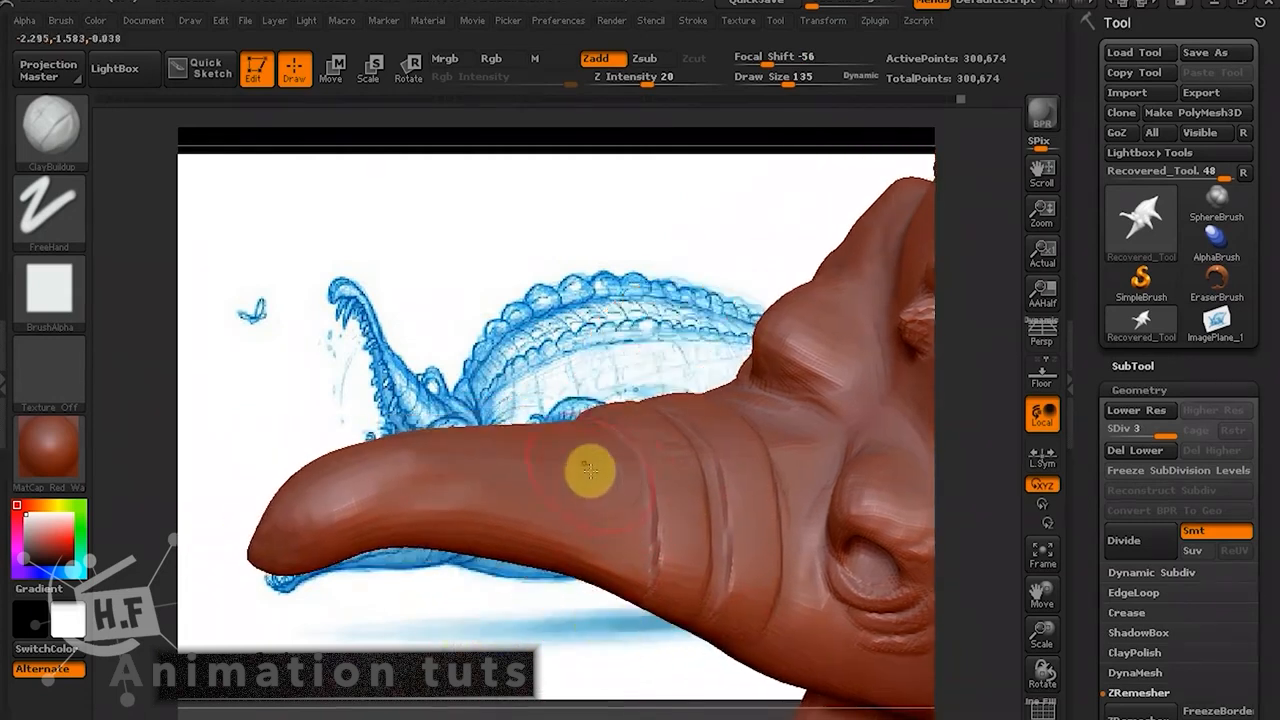
pyautogui.moveTo(580, 651)
pyautogui.mouseDown()
pyautogui.moveTo(614, 466)
pyautogui.moveTo(580, 600)
pyautogui.moveTo(523, 571)
pyautogui.moveTo(523, 600)
pyautogui.moveTo(509, 586)
pyautogui.mouseUp()
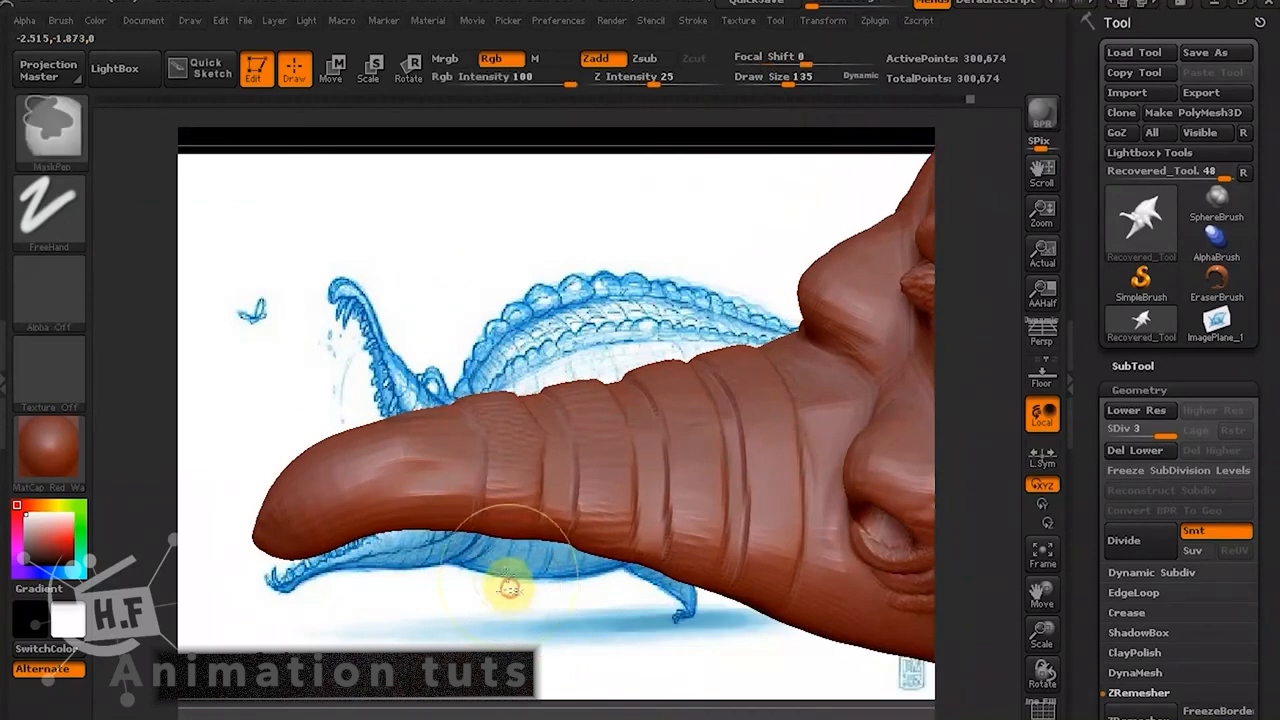
# Extend the bands to the snout tip with ClayBuildup at draw size 101 and reinforce the ones nearer the eyes.
pyautogui.moveTo(777, 77); pyautogui.dragTo(767, 78)
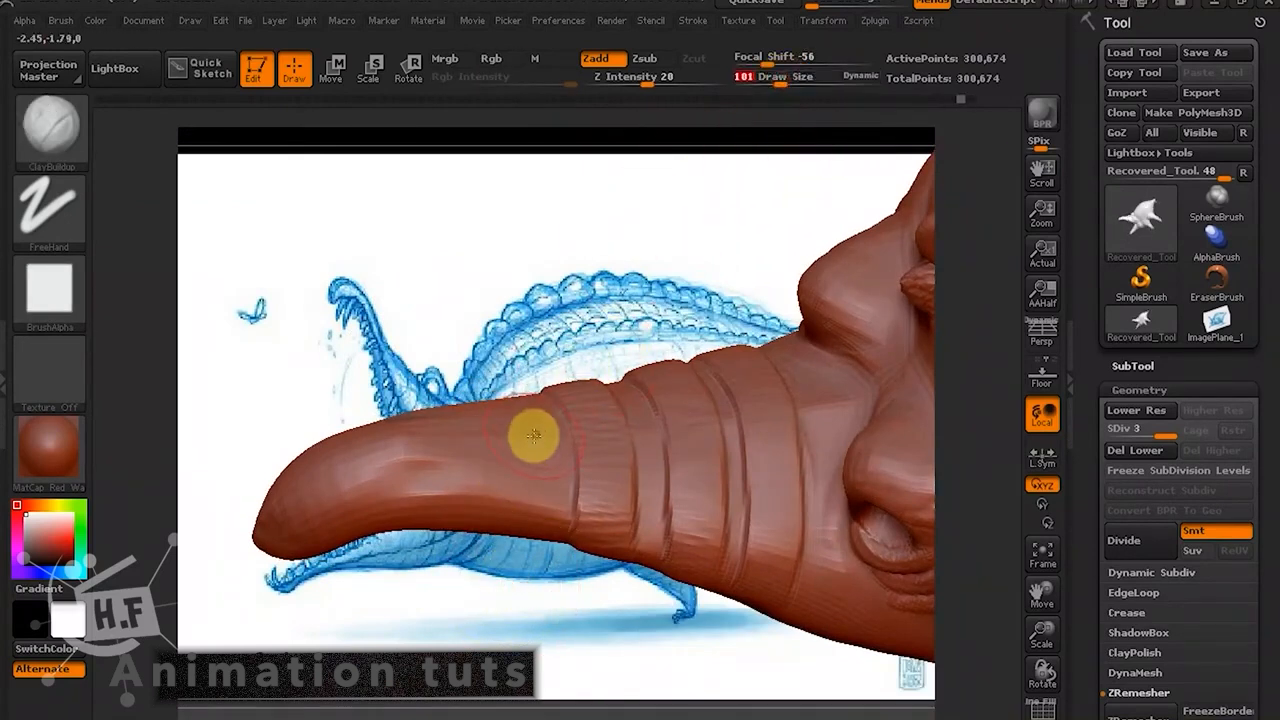
pyautogui.moveTo(533, 436); pyautogui.dragTo(520, 560)
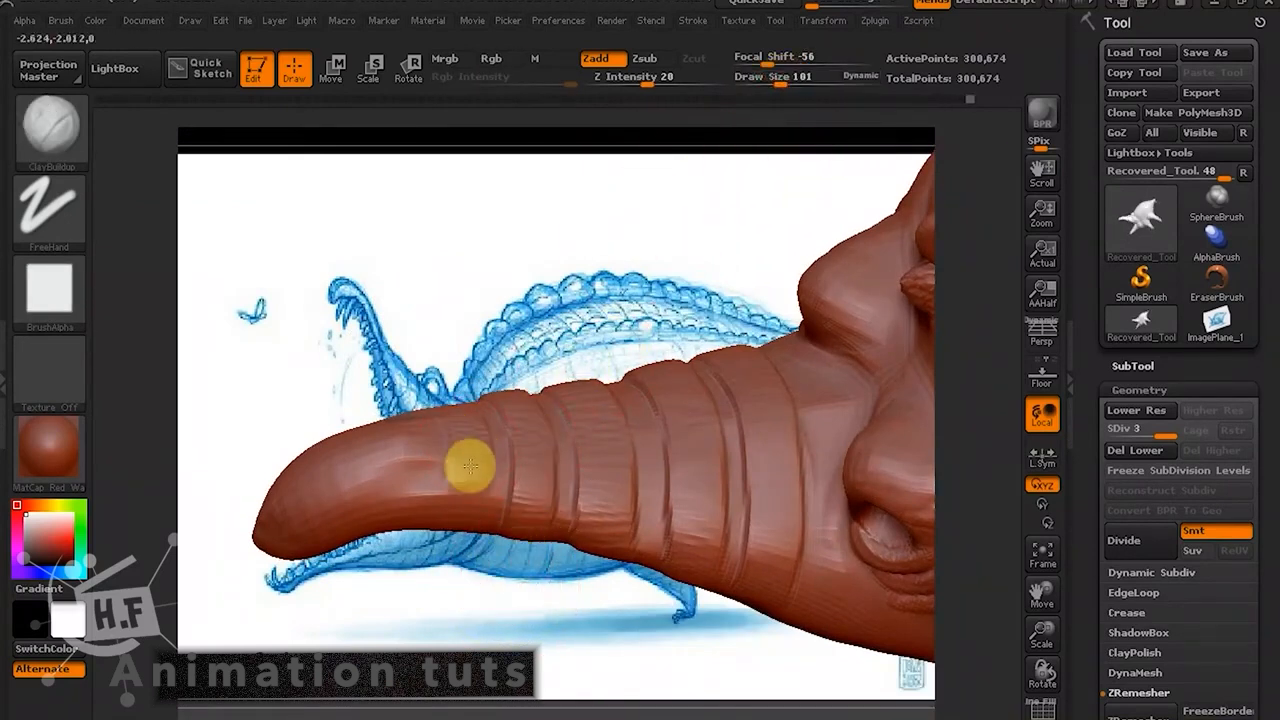
pyautogui.moveTo(470, 464)
pyautogui.mouseDown()
pyautogui.moveTo(460, 555)
pyautogui.moveTo(475, 550)
pyautogui.mouseUp()
pyautogui.moveTo(406, 446); pyautogui.dragTo(412, 512)
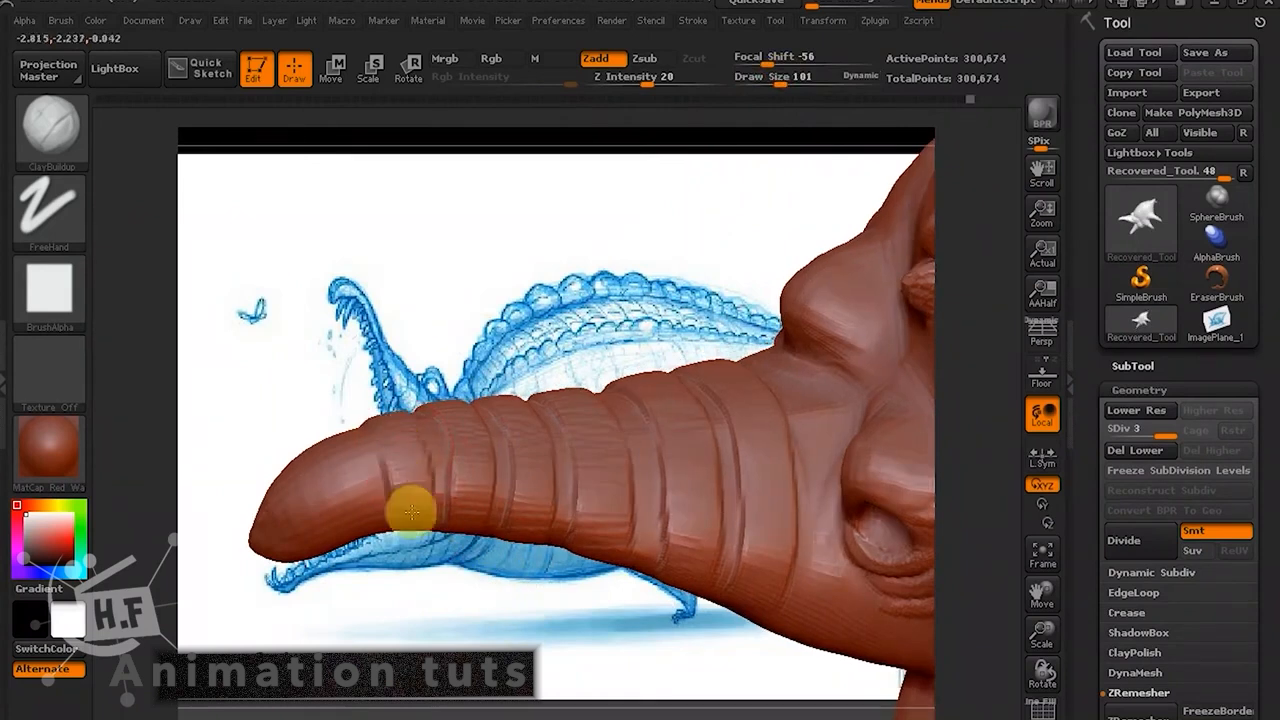
pyautogui.moveTo(340, 454)
pyautogui.mouseDown()
pyautogui.moveTo(350, 550)
pyautogui.moveTo(270, 510)
pyautogui.mouseUp()
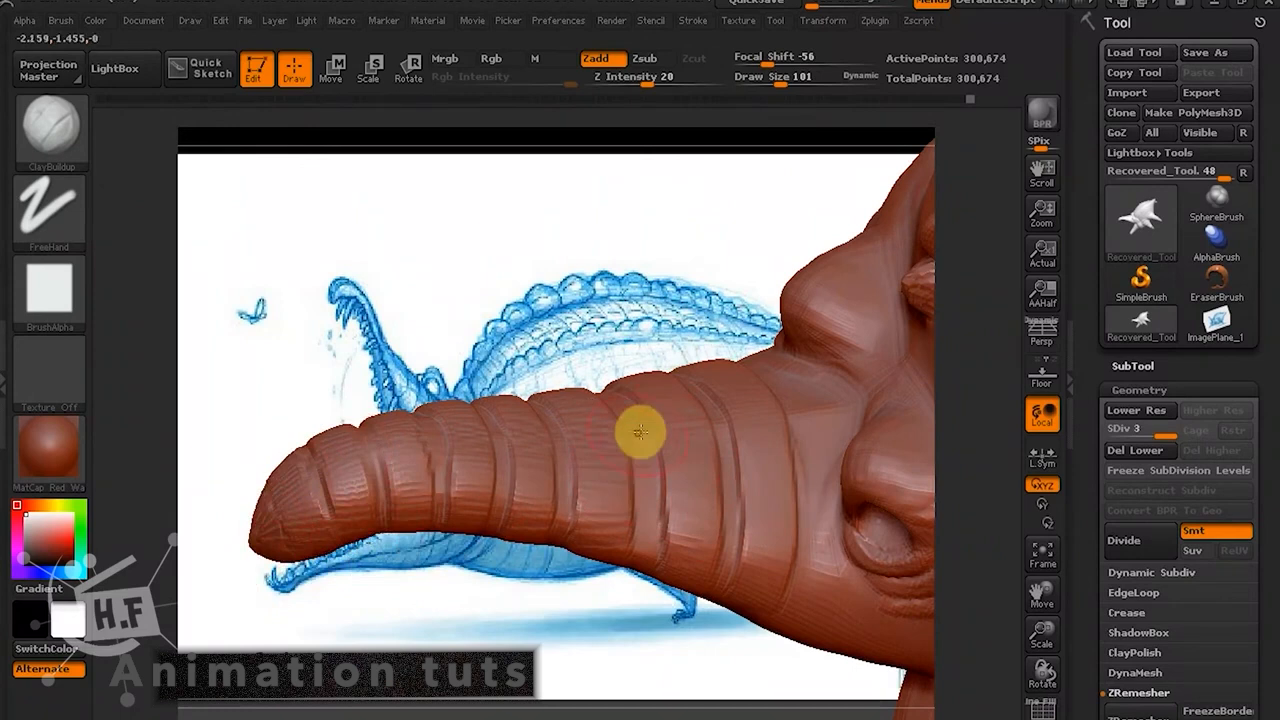
pyautogui.moveTo(597, 423); pyautogui.dragTo(603, 502)
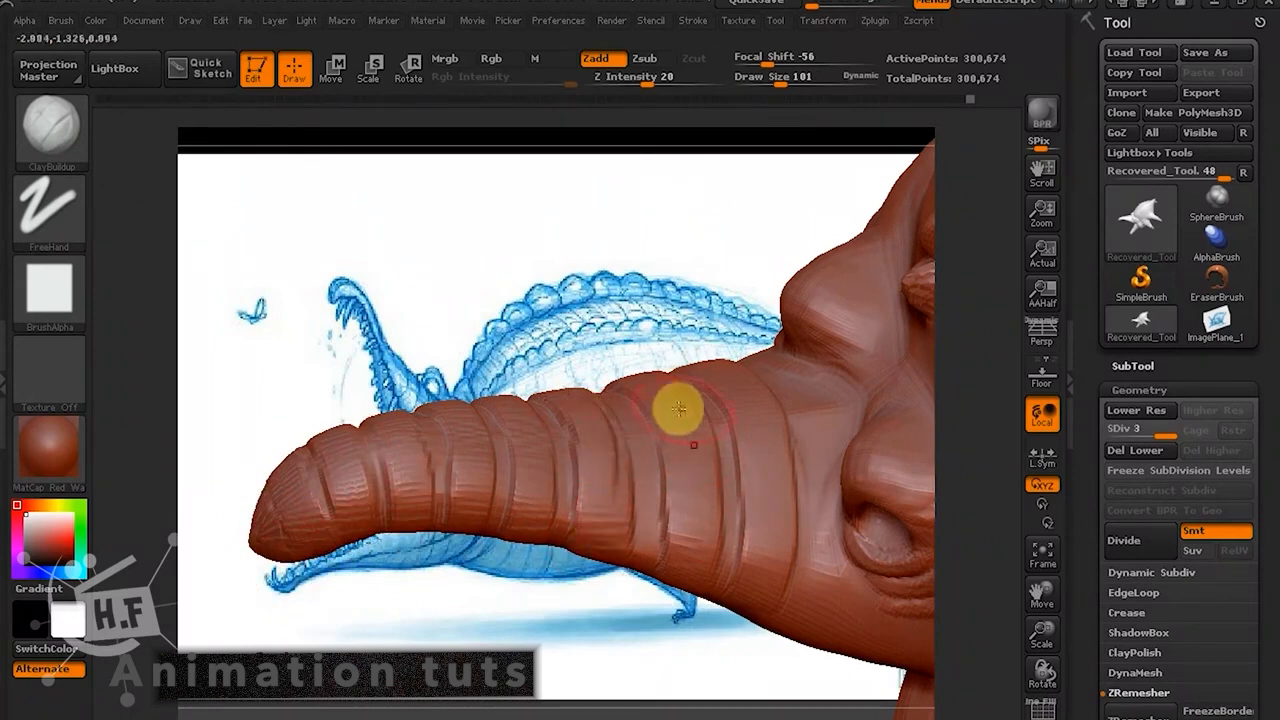
pyautogui.moveTo(746, 389); pyautogui.dragTo(751, 561)
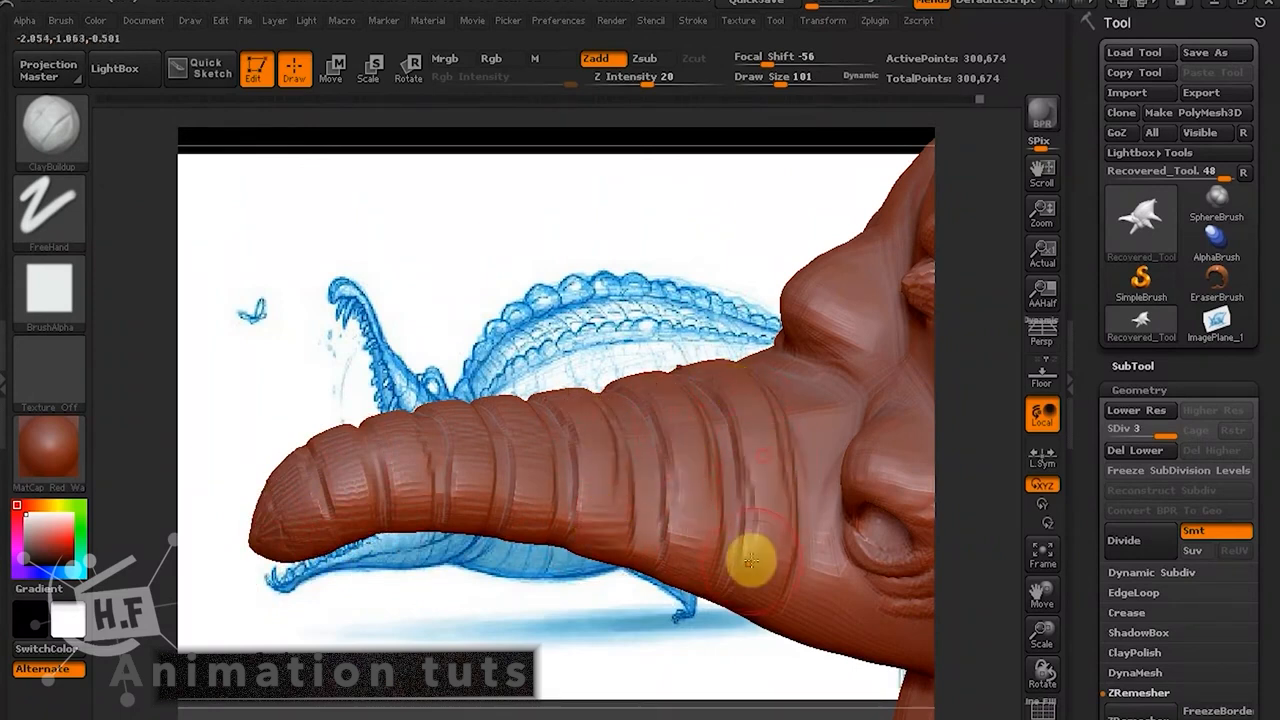
# Smooth the upper-jaw bands at Z Intensity 13 and add another band beside the eyes with ClayBuildup at Z Intensity 18.
pyautogui.keyDown('alt'); pyautogui.moveTo(655, 632); pyautogui.dragTo(667, 644); pyautogui.keyUp('alt')
pyautogui.keyDown('shift'); pyautogui.moveTo(672, 493); pyautogui.dragTo(671, 454); pyautogui.keyUp('shift')
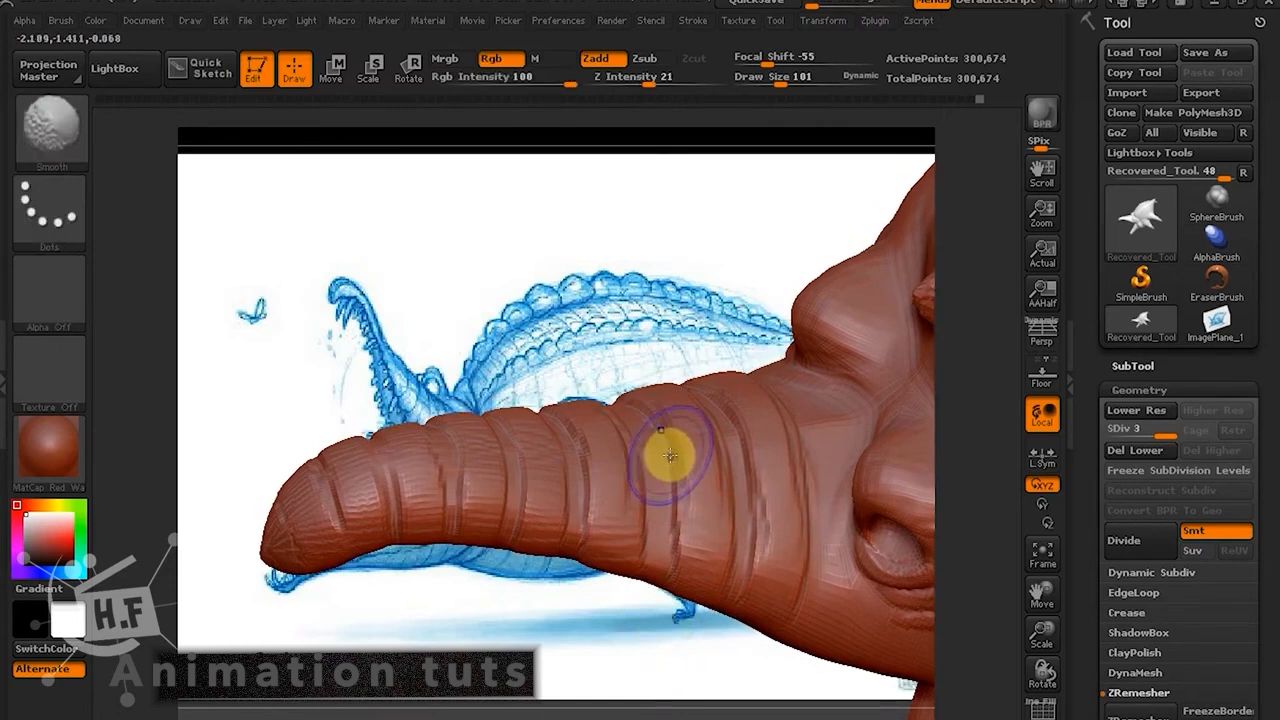
pyautogui.keyDown('shift'); pyautogui.click(651, 80); pyautogui.keyUp('shift')
pyautogui.keyDown('shift'); pyautogui.moveTo(651, 80); pyautogui.dragTo(637, 83); pyautogui.keyUp('shift')
pyautogui.moveTo(749, 414)
pyautogui.keyDown('shift'); pyautogui.mouseDown()
pyautogui.moveTo(763, 537)
pyautogui.moveTo(790, 434)
pyautogui.mouseUp(); pyautogui.keyUp('shift')
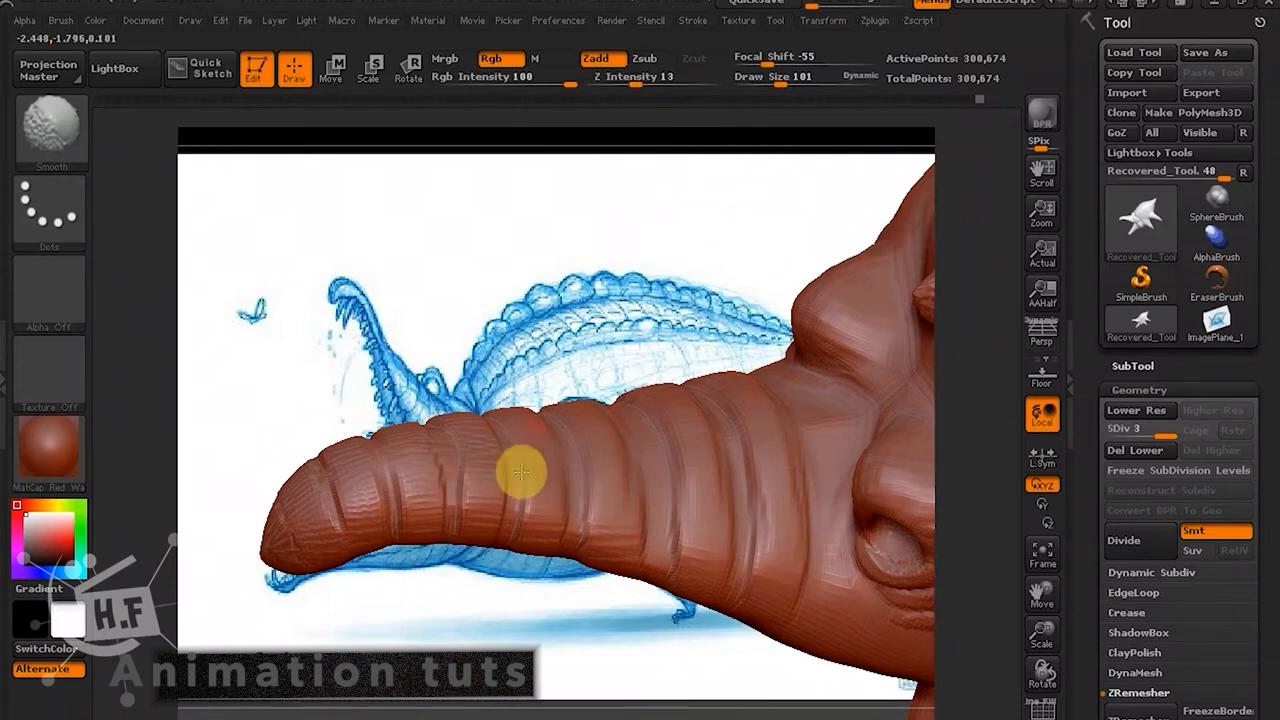
pyautogui.keyDown('shift'); pyautogui.moveTo(764, 485); pyautogui.dragTo(777, 527); pyautogui.keyUp('shift')
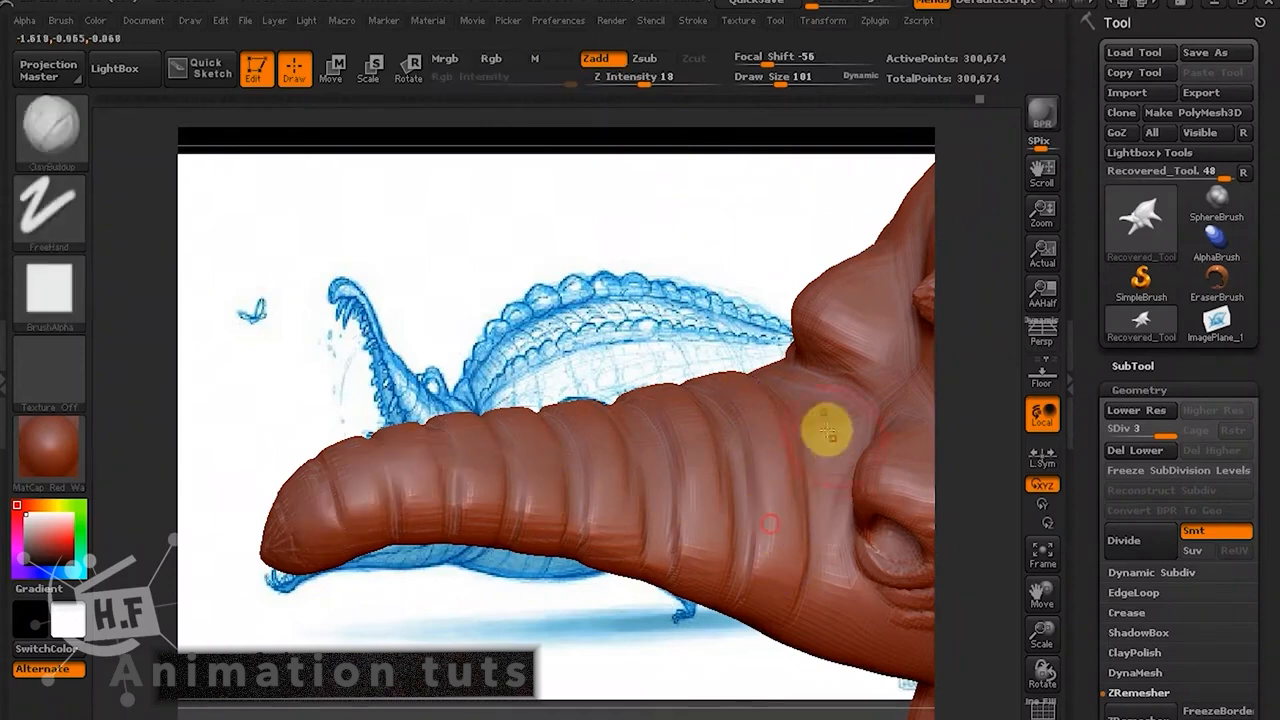
pyautogui.moveTo(826, 428); pyautogui.dragTo(814, 543)
pyautogui.moveTo(830, 483)
pyautogui.keyDown('shift'); pyautogui.mouseDown()
pyautogui.moveTo(826, 526)
pyautogui.moveTo(828, 432)
pyautogui.mouseUp(); pyautogui.keyUp('shift')
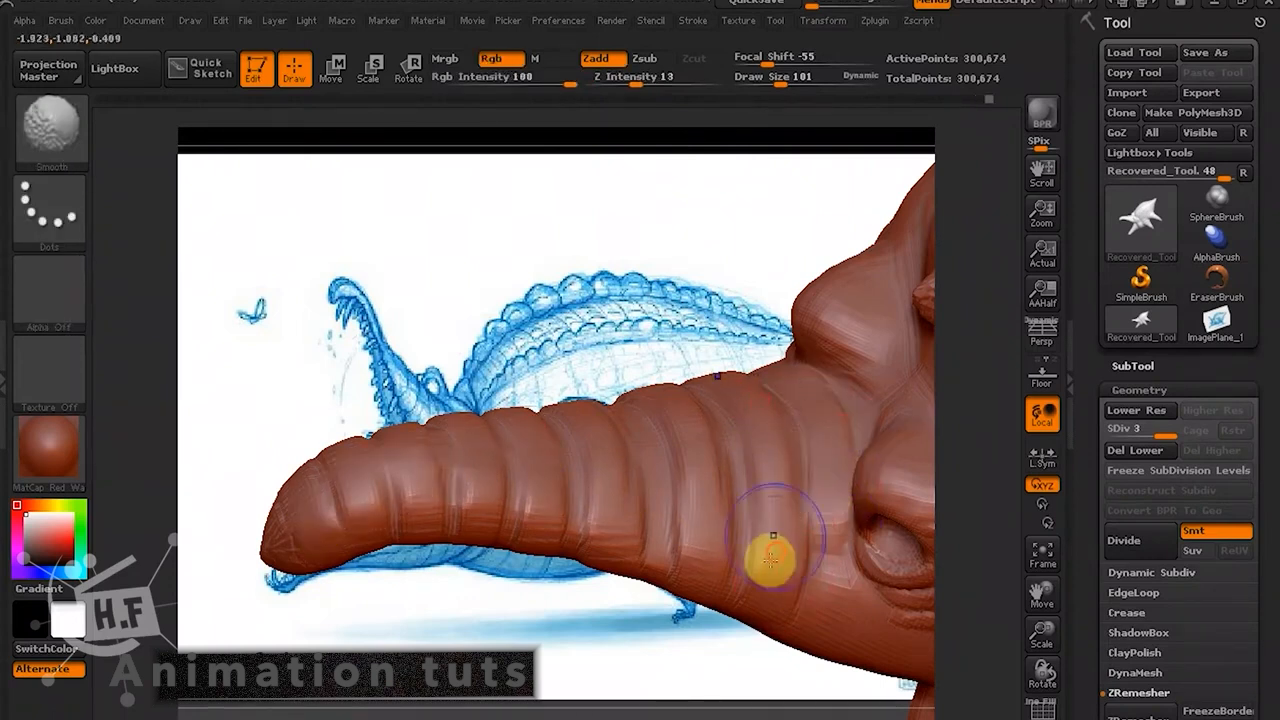
# Add another raised band on the upper jaw next to the eyes with ClayBuildup at draw size 101.
pyautogui.moveTo(734, 634)
pyautogui.mouseDown()
pyautogui.moveTo(609, 629)
pyautogui.moveTo(658, 612)
pyautogui.moveTo(614, 490)
pyautogui.mouseUp()
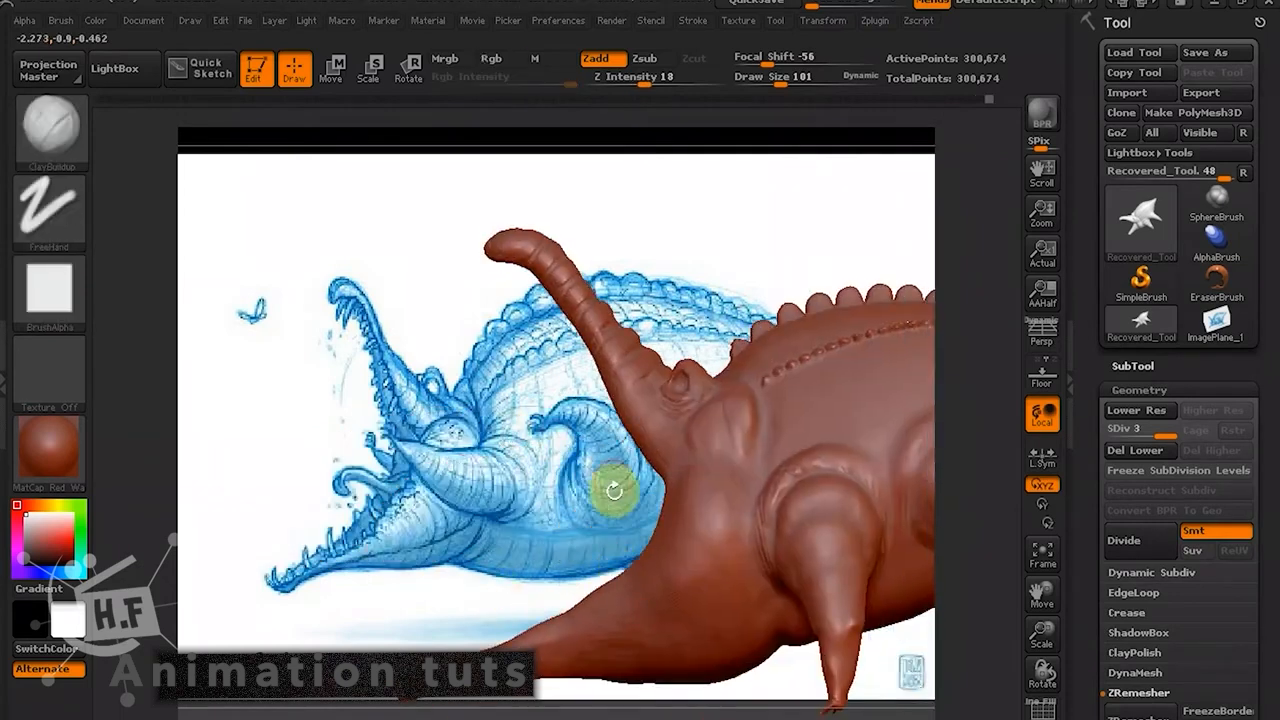
pyautogui.moveTo(528, 505)
pyautogui.mouseDown()
pyautogui.moveTo(586, 543)
pyautogui.moveTo(569, 591)
pyautogui.moveTo(606, 586)
pyautogui.moveTo(781, 453)
pyautogui.moveTo(774, 480)
pyautogui.moveTo(776, 466)
pyautogui.mouseUp()
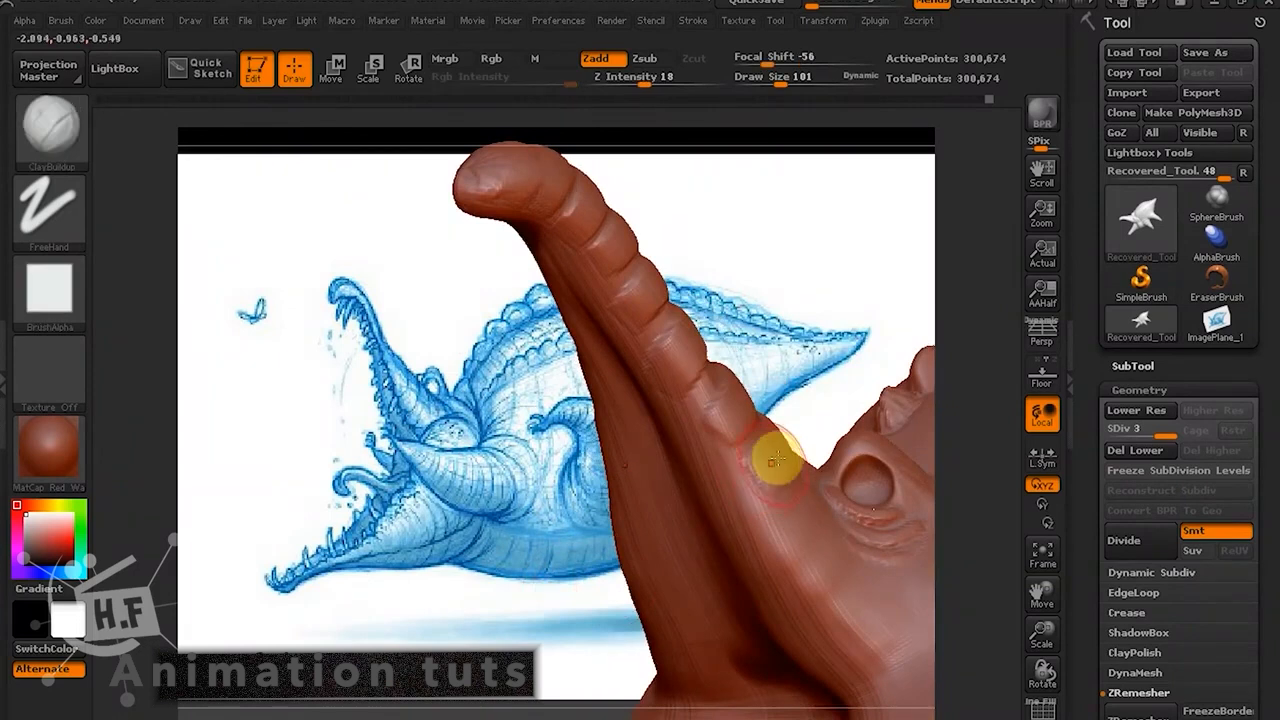
pyautogui.moveTo(727, 418); pyautogui.dragTo(684, 375)
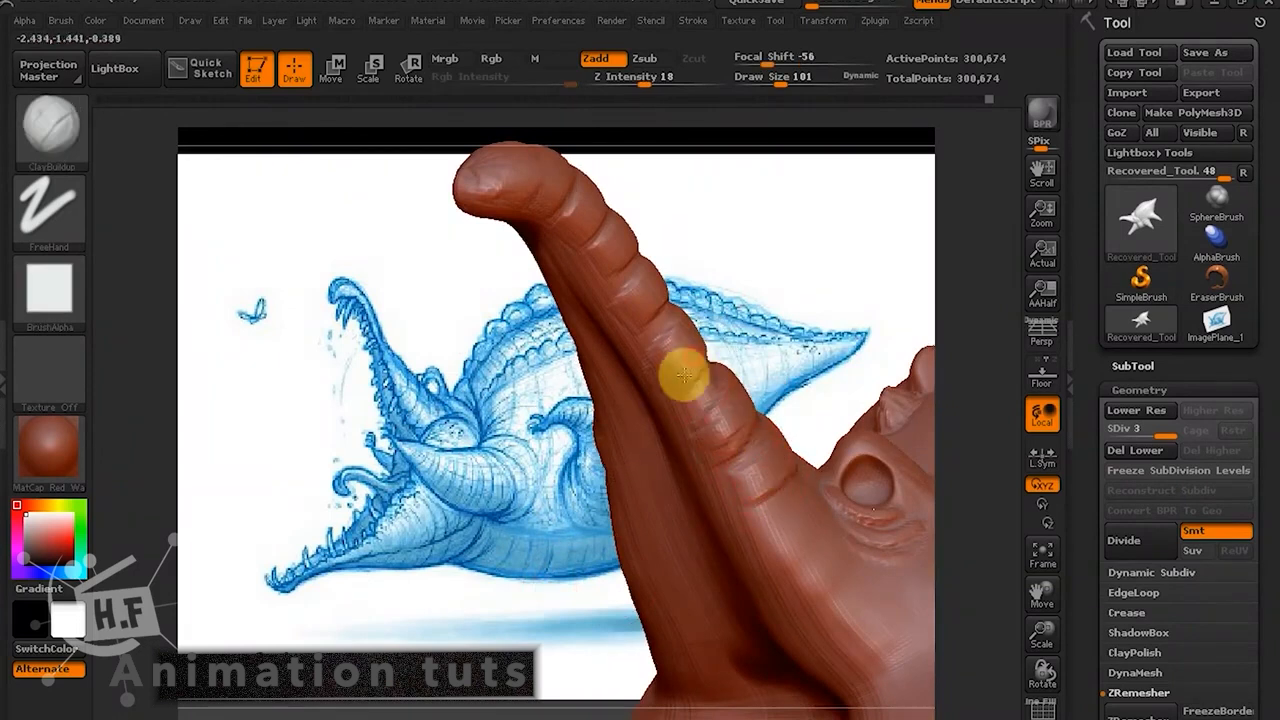
# Rough in the inner surface of the upper jaw with ClayBuildup and smooth it at SDiv 2, raising the smoothing Z Intensity to 41.
pyautogui.moveTo(757, 327); pyautogui.dragTo(834, 260)
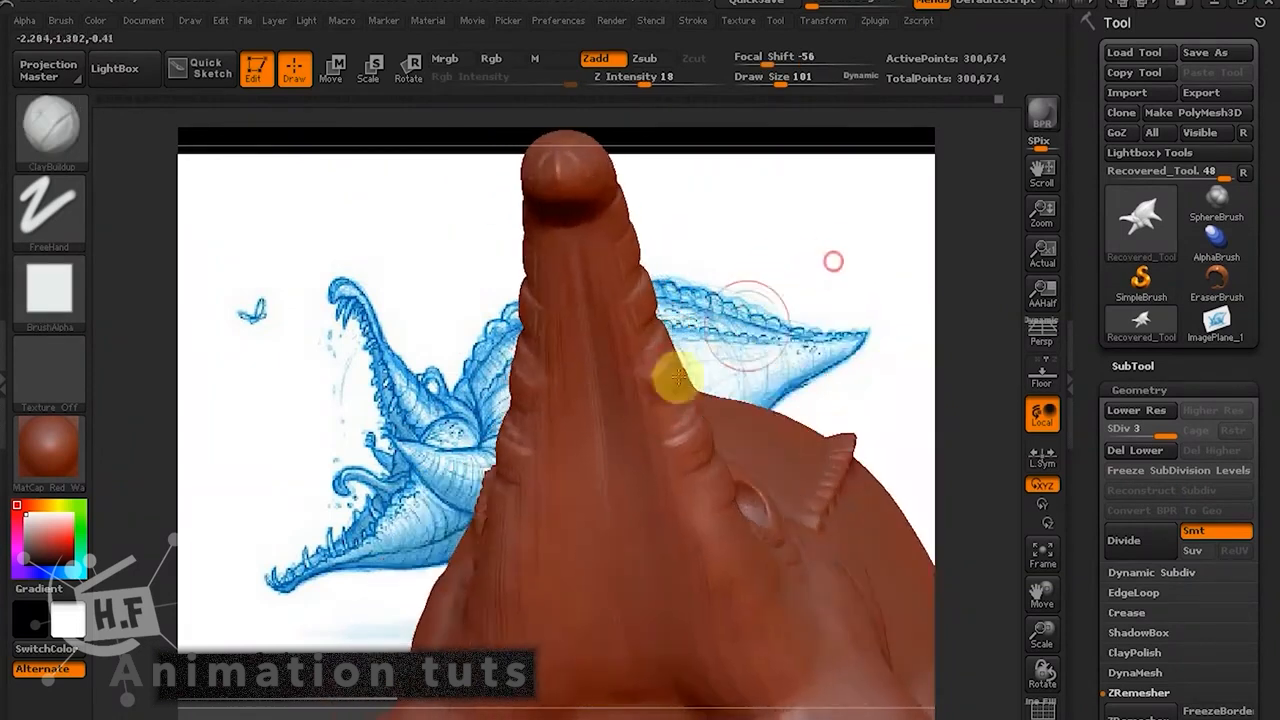
pyautogui.moveTo(738, 296); pyautogui.dragTo(792, 264)
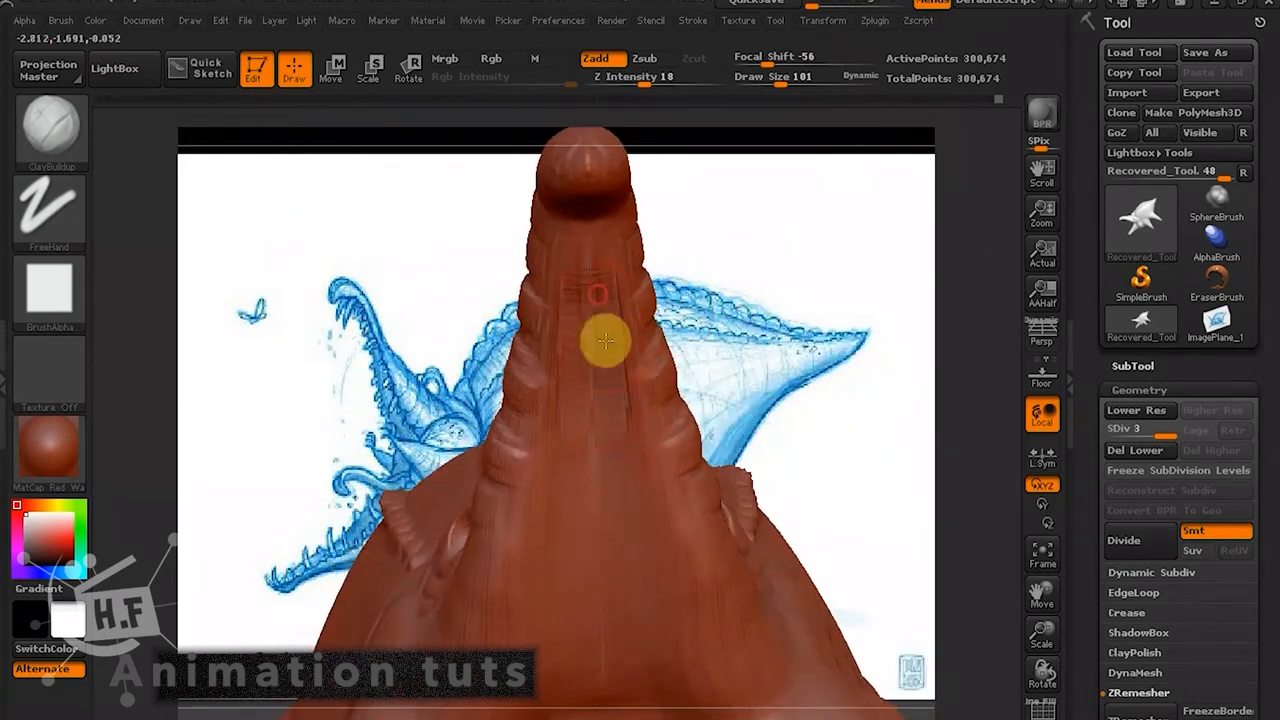
pyautogui.moveTo(606, 341)
pyautogui.mouseDown()
pyautogui.moveTo(626, 483)
pyautogui.moveTo(614, 549)
pyautogui.moveTo(674, 631)
pyautogui.mouseUp()
pyautogui.press('shift')
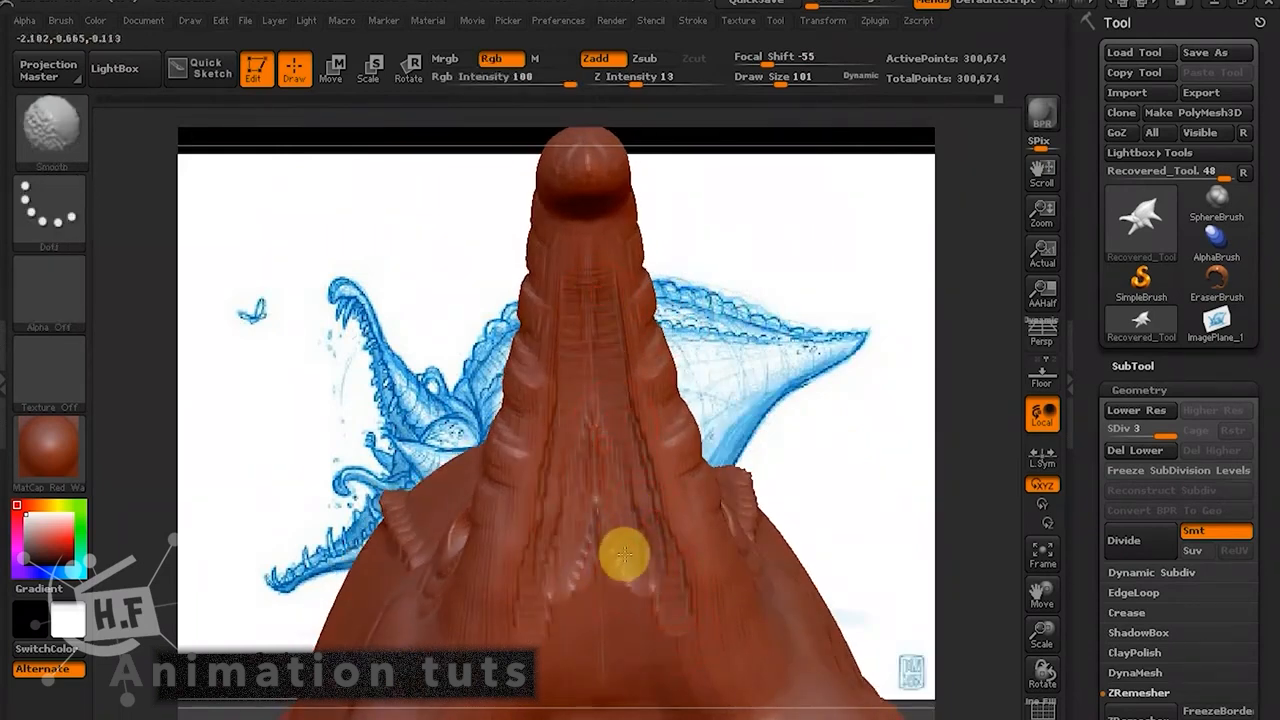
pyautogui.click(1140, 434)
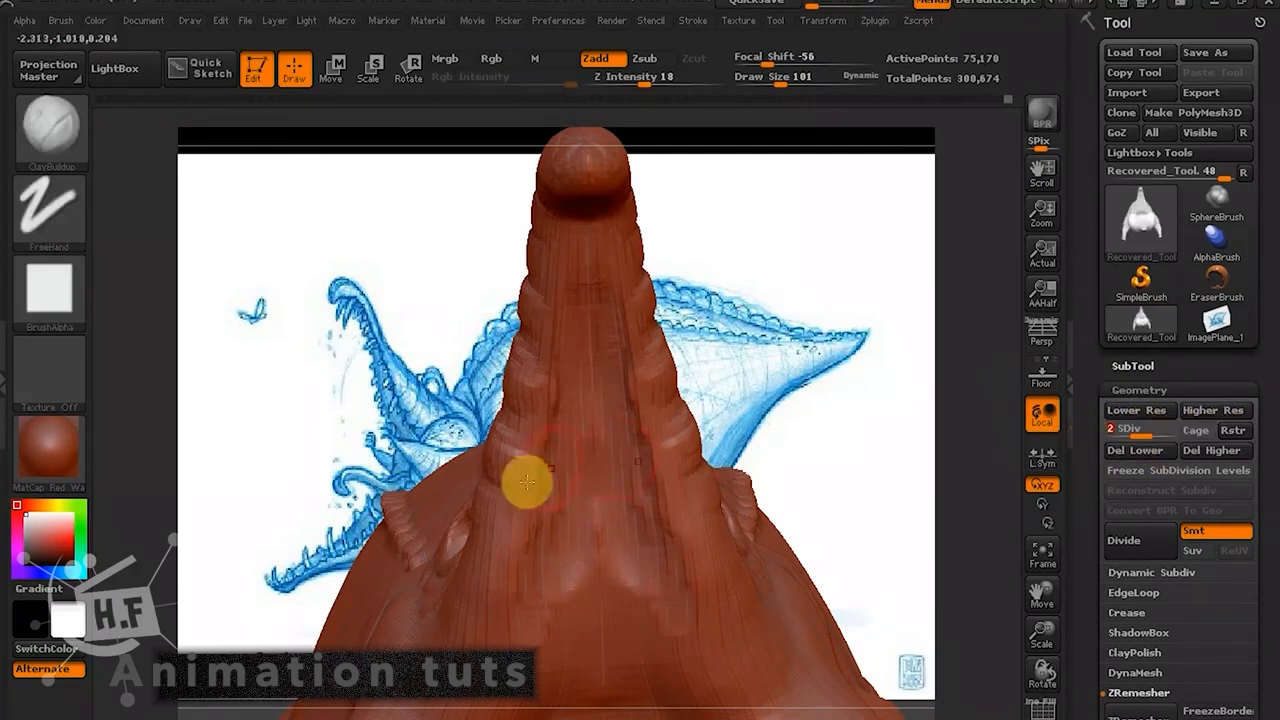
pyautogui.keyDown('shift'); pyautogui.moveTo(593, 363); pyautogui.dragTo(592, 314); pyautogui.keyUp('shift')
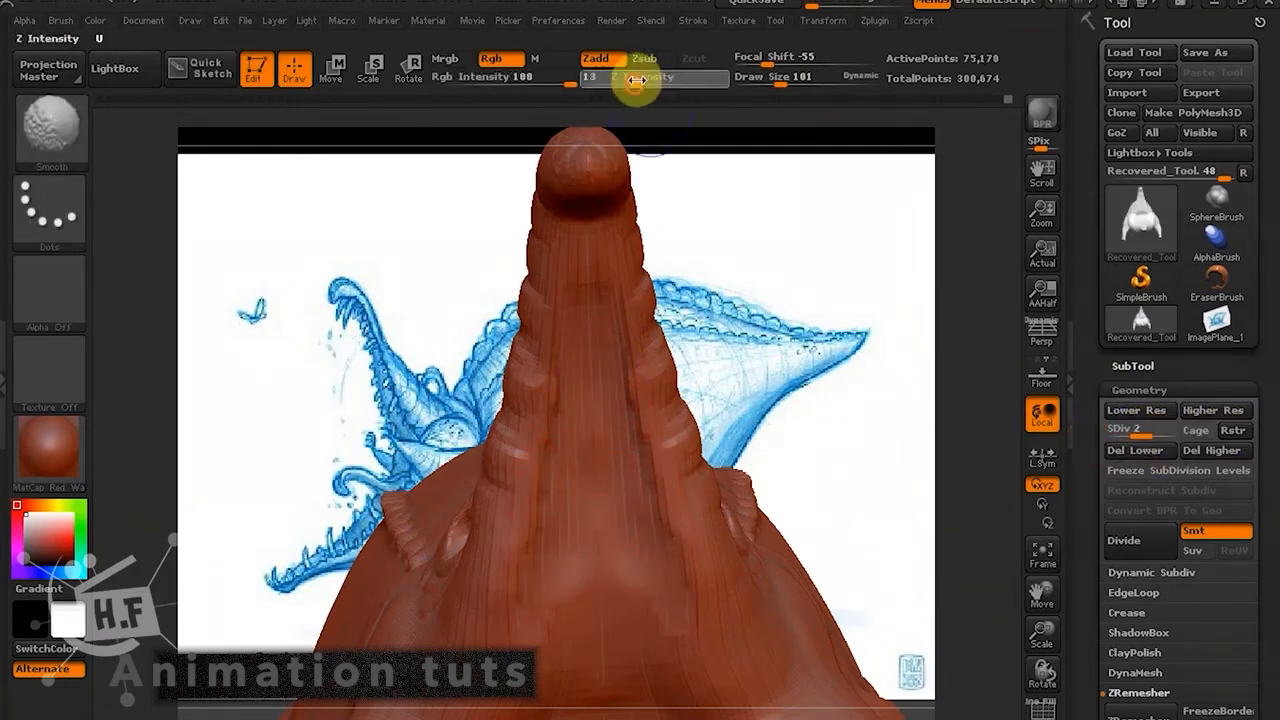
pyautogui.moveTo(632, 78); pyautogui.dragTo(673, 78)
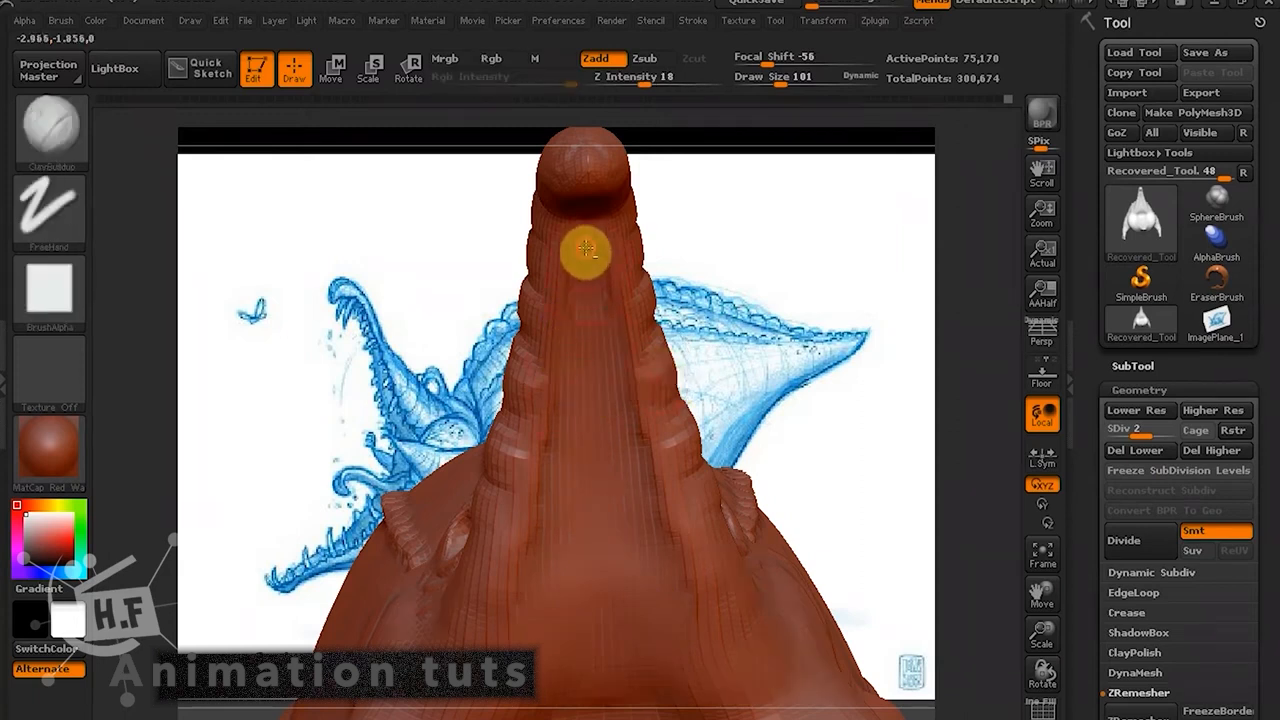
# Carve a long channel along the palate from the snout tip back toward the throat with ClayBuildup at Z Intensity 18.
pyautogui.moveTo(794, 274); pyautogui.dragTo(592, 210)
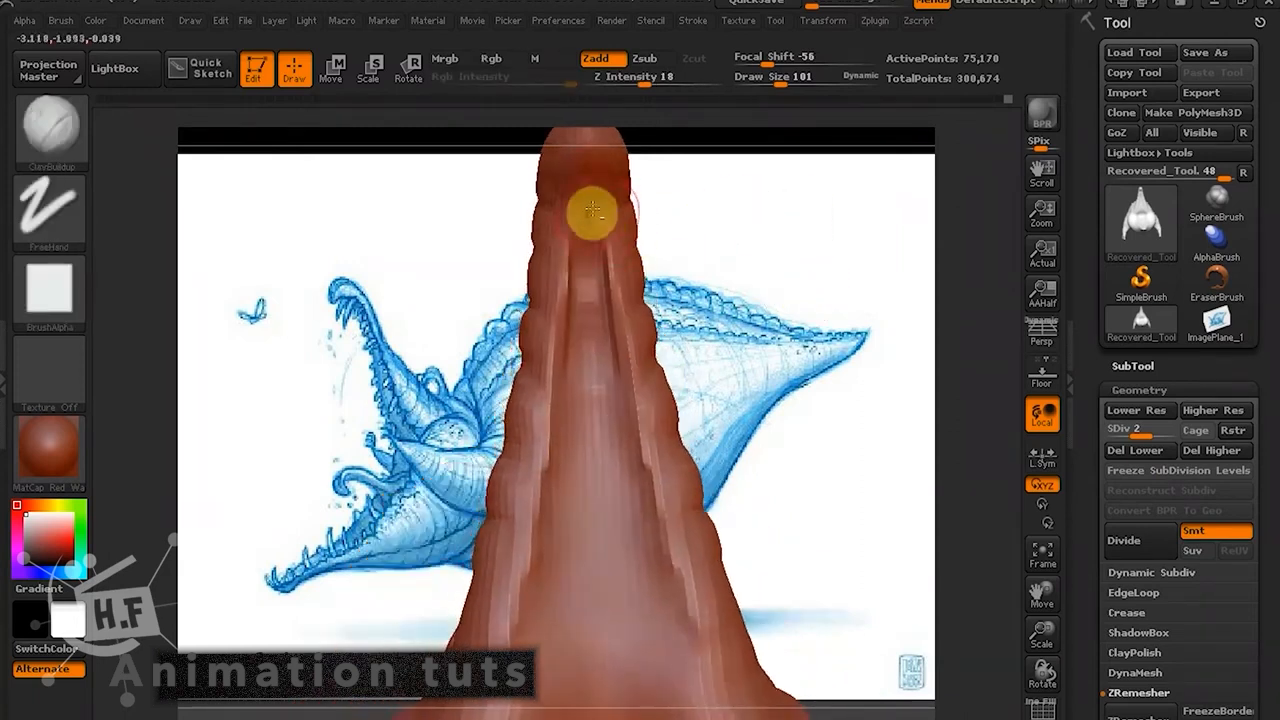
pyautogui.moveTo(589, 312)
pyautogui.mouseDown()
pyautogui.moveTo(594, 400)
pyautogui.moveTo(569, 508)
pyautogui.mouseUp()
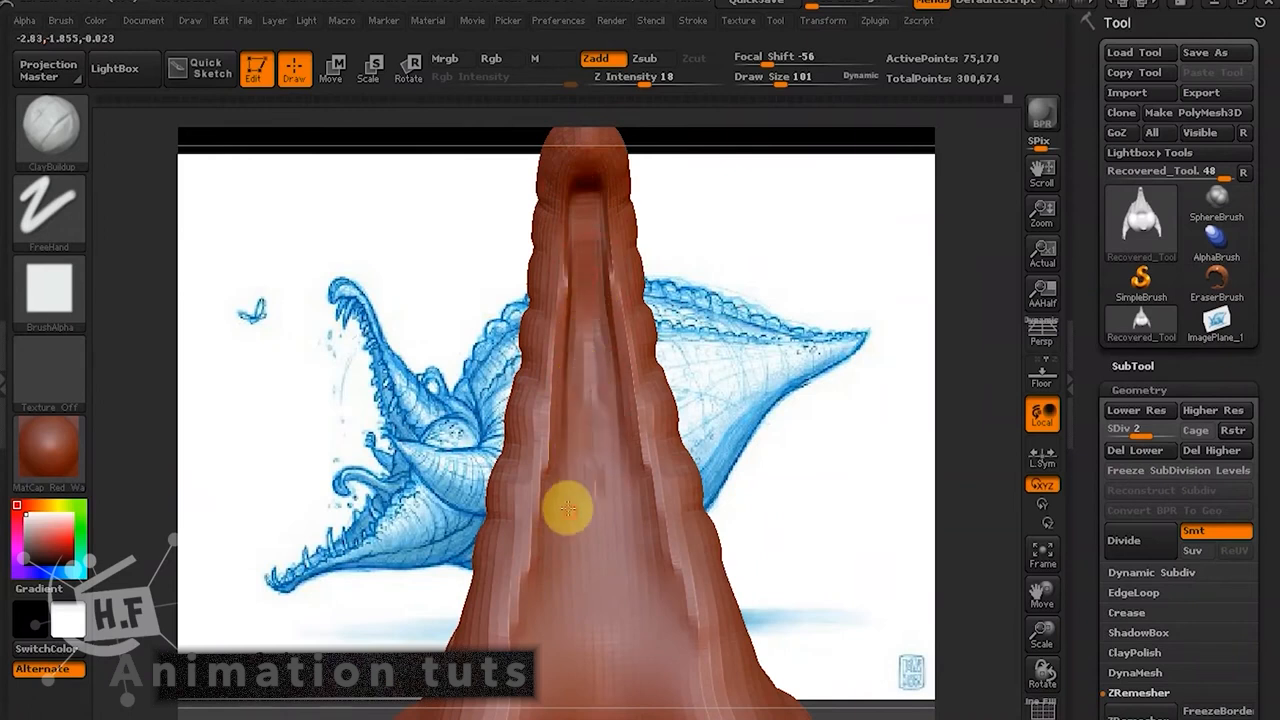
pyautogui.moveTo(578, 352); pyautogui.dragTo(574, 474)
pyautogui.moveTo(764, 296); pyautogui.dragTo(661, 333)
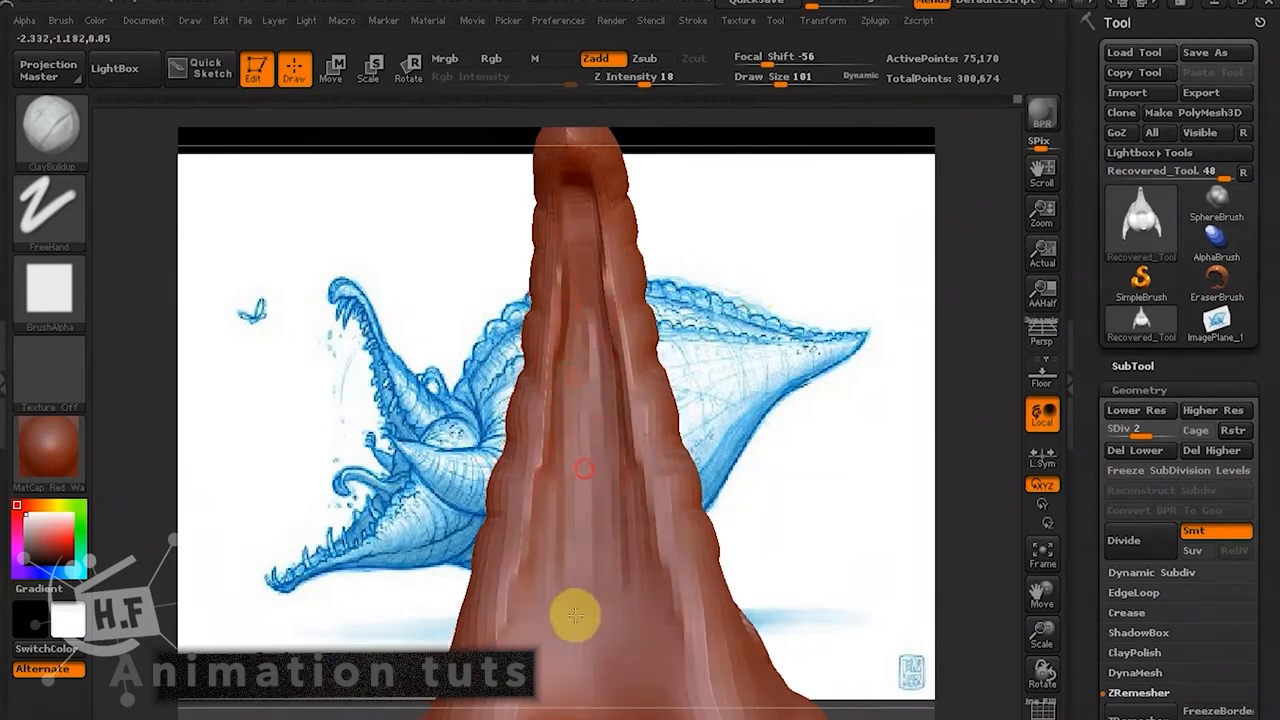
pyautogui.moveTo(786, 340); pyautogui.dragTo(777, 508)
pyautogui.moveTo(598, 530)
pyautogui.mouseDown()
pyautogui.moveTo(592, 649)
pyautogui.moveTo(597, 520)
pyautogui.moveTo(543, 629)
pyautogui.moveTo(545, 517)
pyautogui.mouseUp()
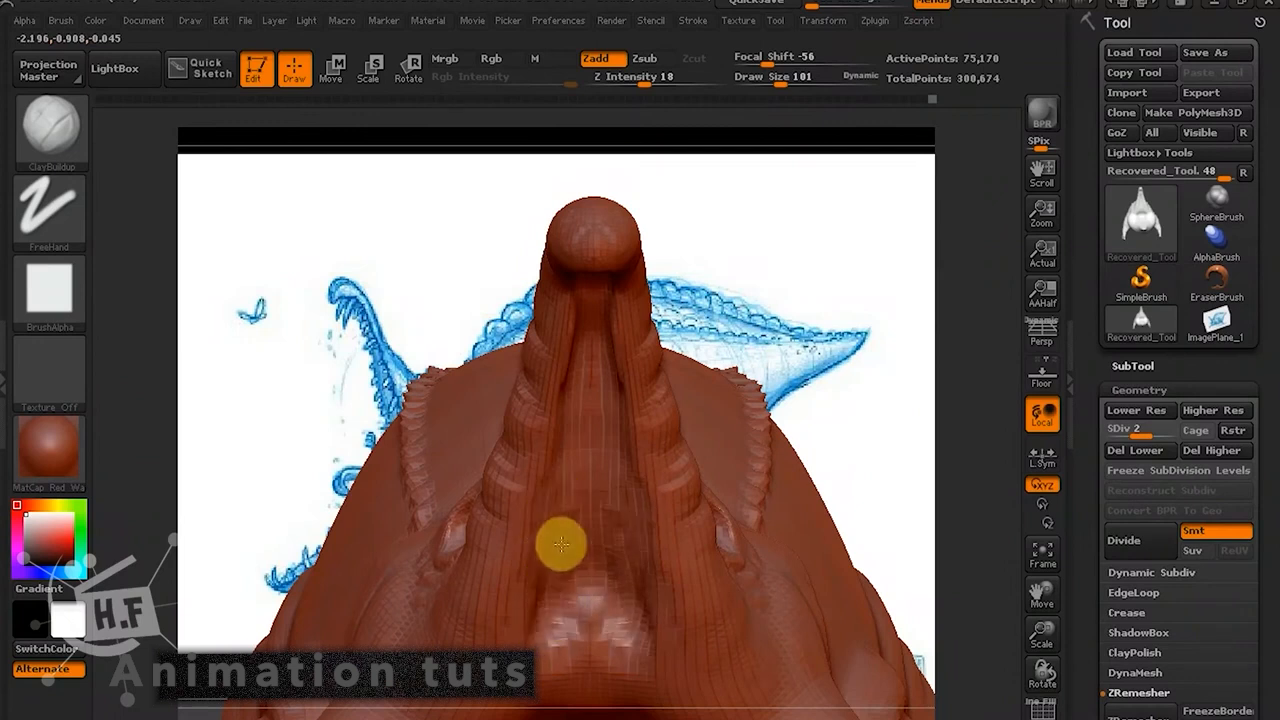
# Smooth the back of the palate and shape the arched hollow of the throat where the two jaws meet.
pyautogui.press('shift')
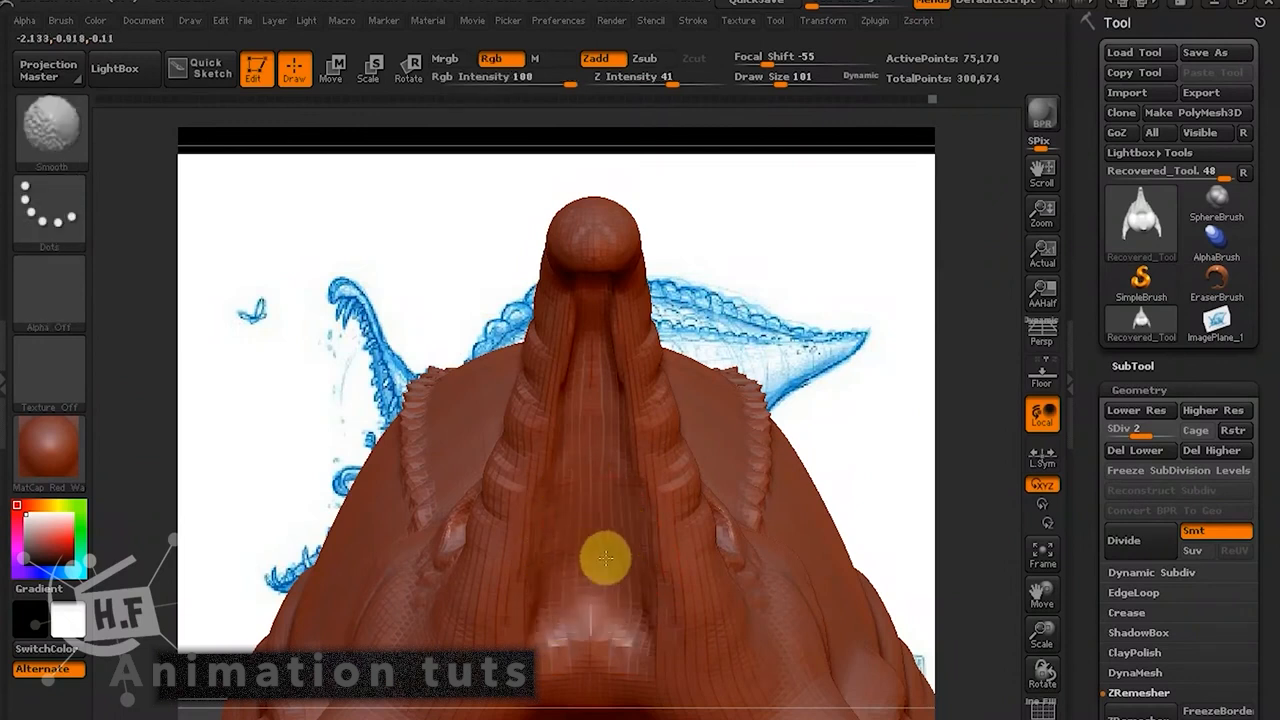
pyautogui.moveTo(605, 558)
pyautogui.keyDown('shift'); pyautogui.mouseDown()
pyautogui.moveTo(557, 671)
pyautogui.moveTo(528, 668)
pyautogui.mouseUp(); pyautogui.keyUp('shift')
pyautogui.keyDown('alt'); pyautogui.moveTo(530, 590); pyautogui.dragTo(496, 680); pyautogui.keyUp('alt')
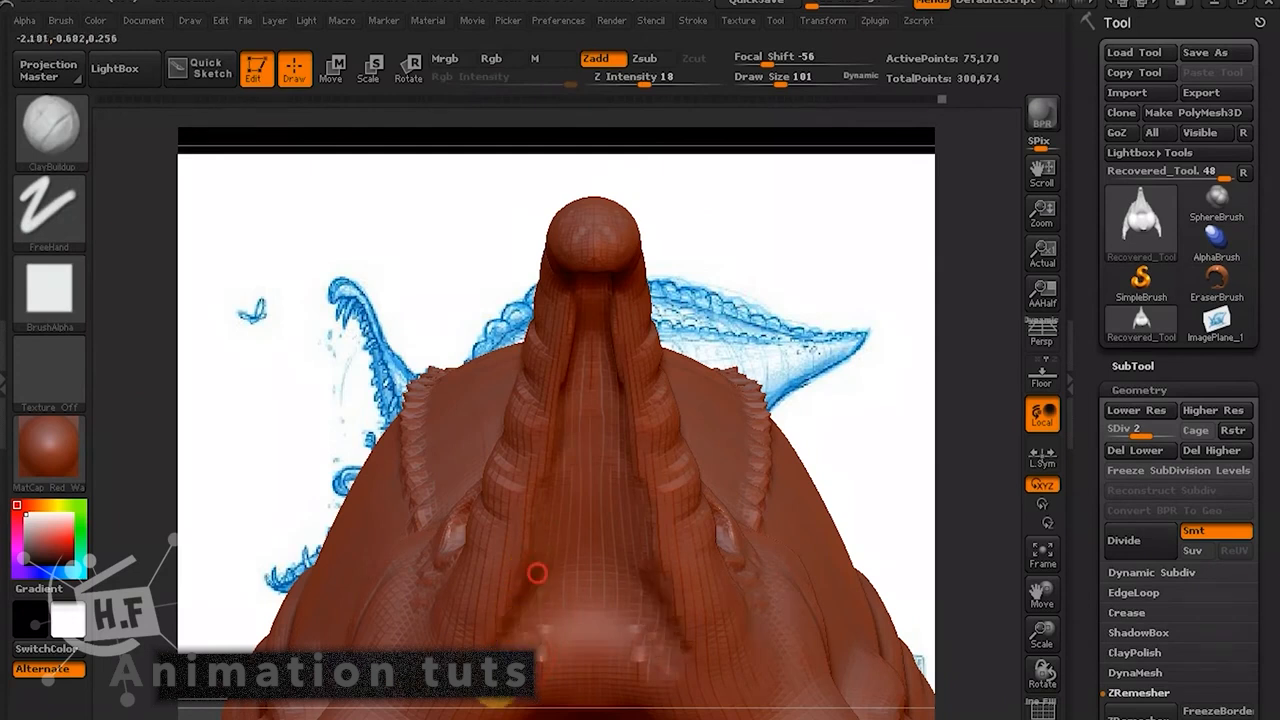
pyautogui.press('shift')
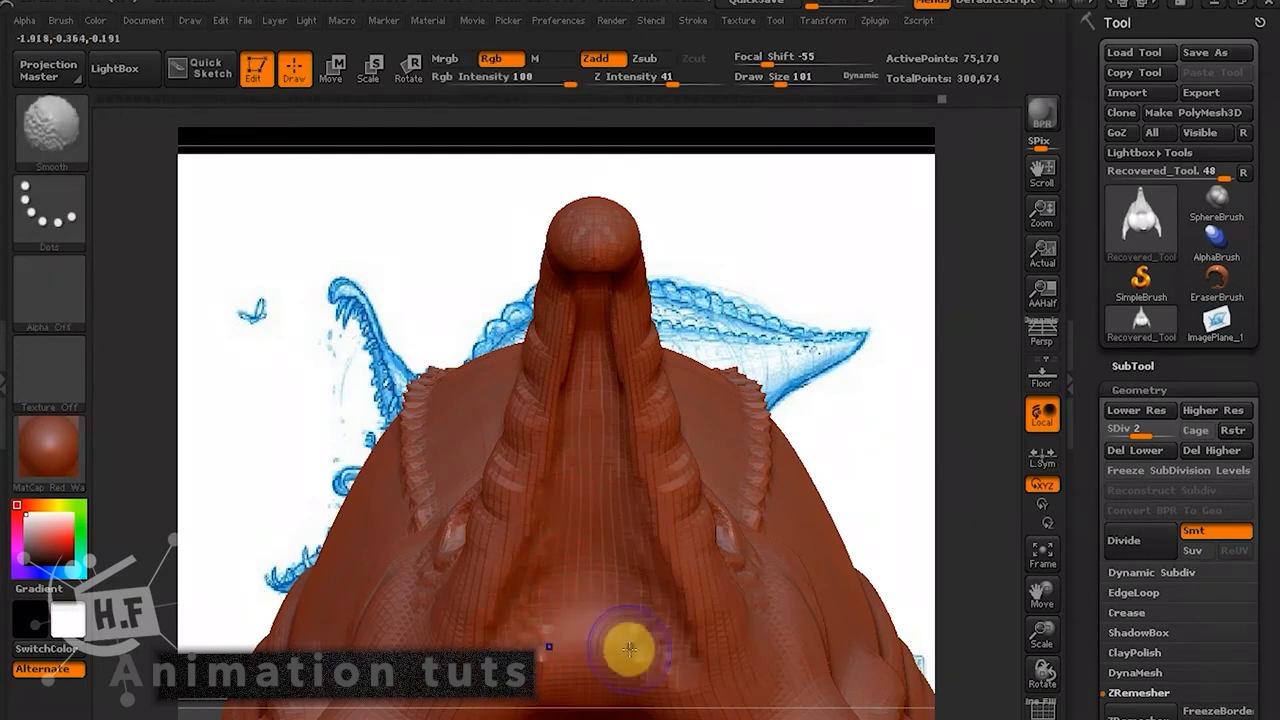
pyautogui.moveTo(894, 423)
pyautogui.keyDown('shift'); pyautogui.mouseDown()
pyautogui.moveTo(891, 257)
pyautogui.moveTo(657, 466)
pyautogui.moveTo(587, 426)
pyautogui.mouseUp(); pyautogui.keyUp('shift')
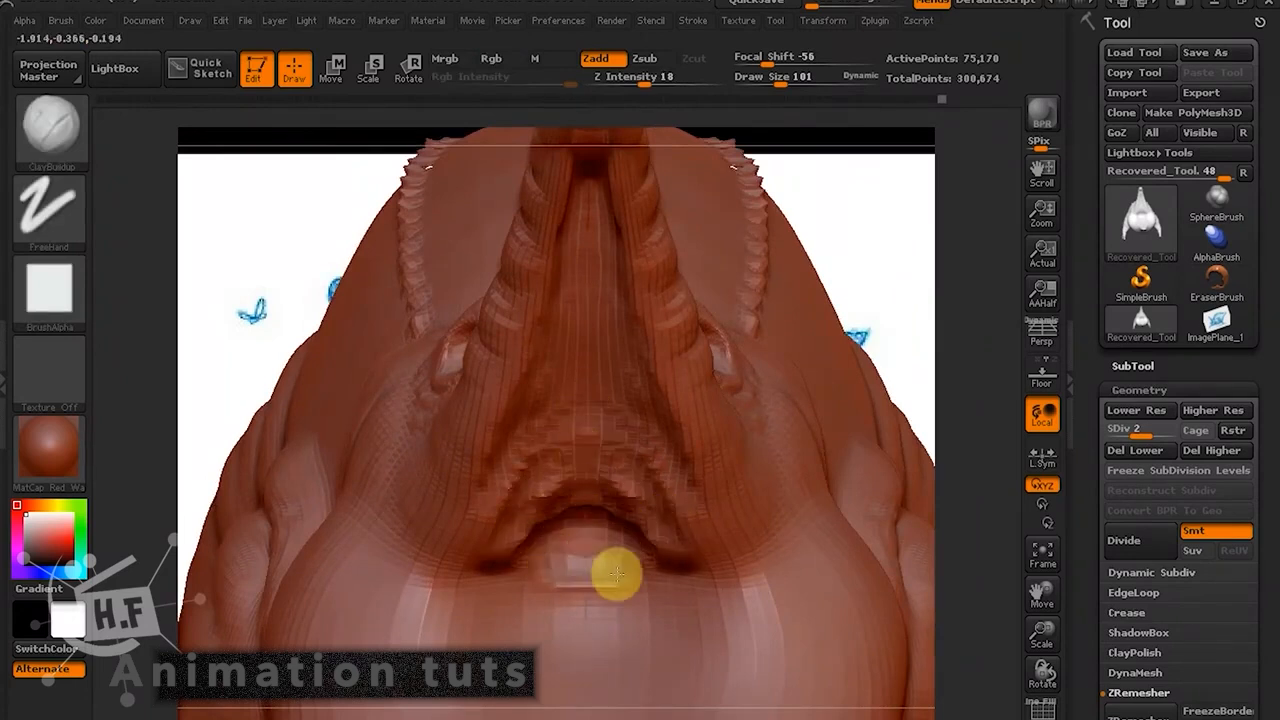
pyautogui.moveTo(616, 573)
pyautogui.mouseDown()
pyautogui.moveTo(634, 531)
pyautogui.moveTo(516, 524)
pyautogui.mouseUp()
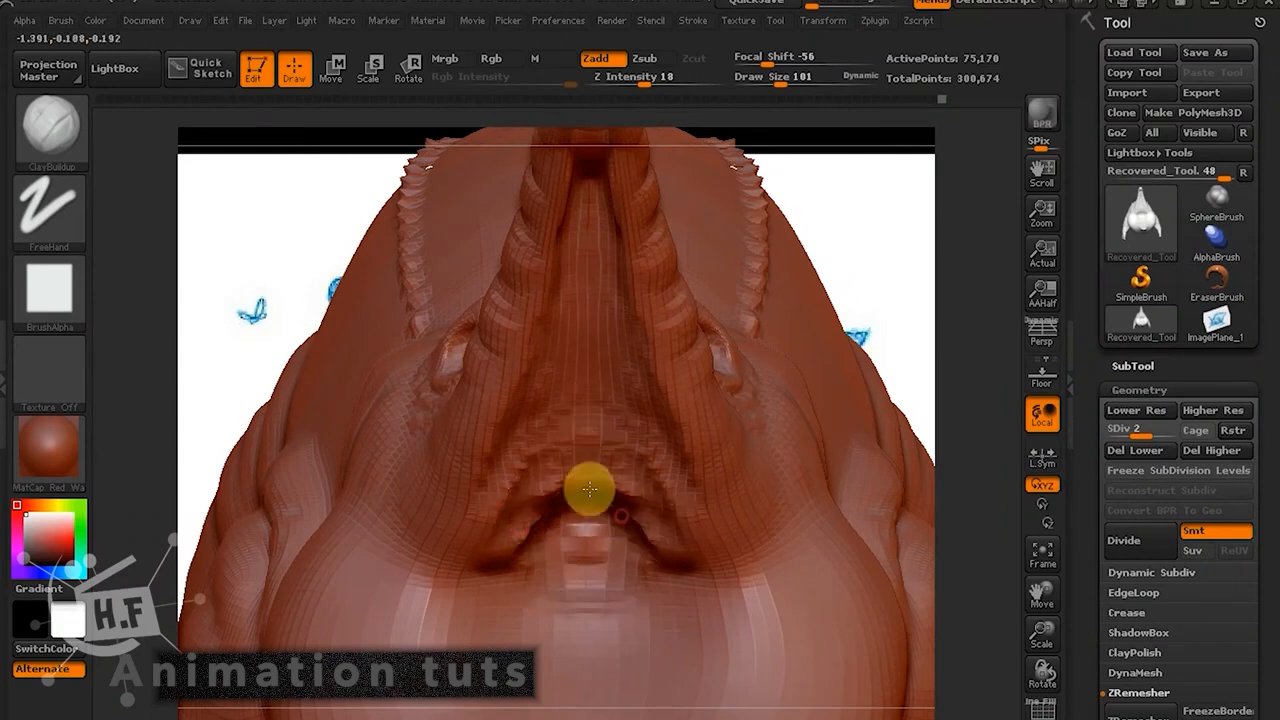
pyautogui.moveTo(590, 489)
pyautogui.mouseDown()
pyautogui.moveTo(609, 494)
pyautogui.moveTo(540, 477)
pyautogui.moveTo(537, 519)
pyautogui.moveTo(563, 517)
pyautogui.moveTo(554, 583)
pyautogui.moveTo(646, 577)
pyautogui.mouseUp()
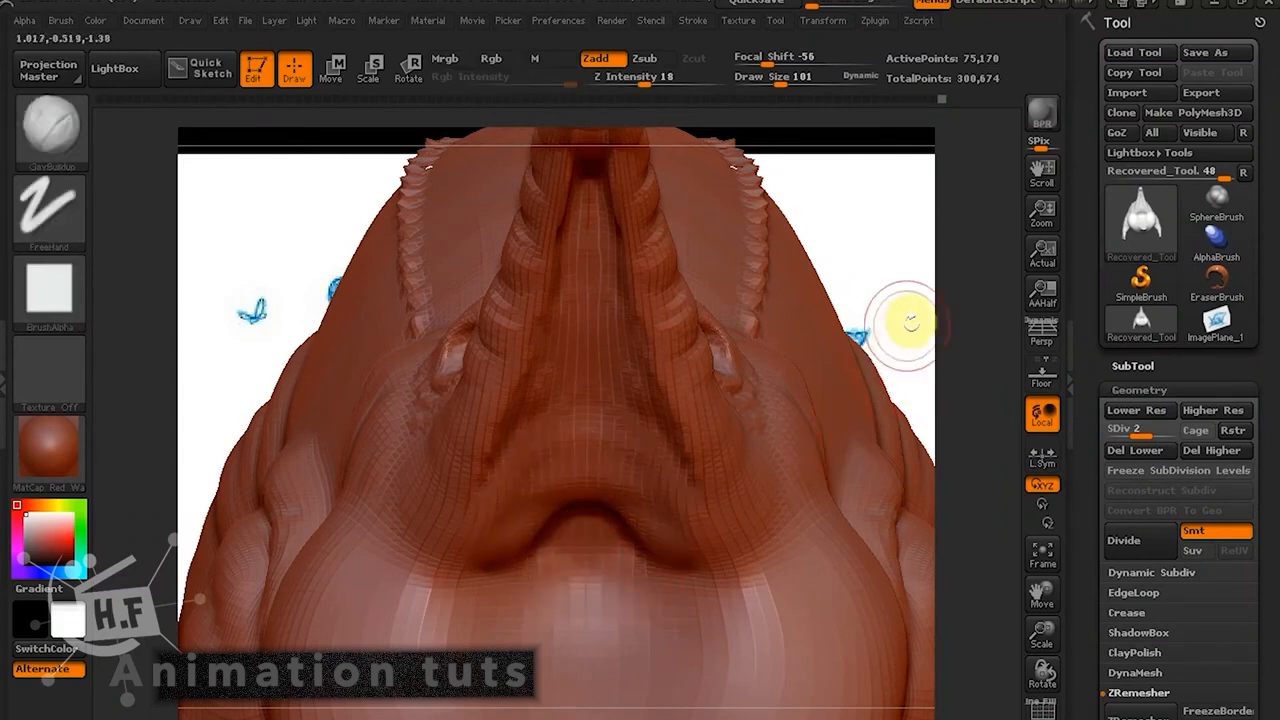
# Carve a recessed mouth floor with a raised rim along the inside of the lower jaw using ClayBuildup at Z Intensity 18.
pyautogui.moveTo(911, 322); pyautogui.dragTo(729, 309)
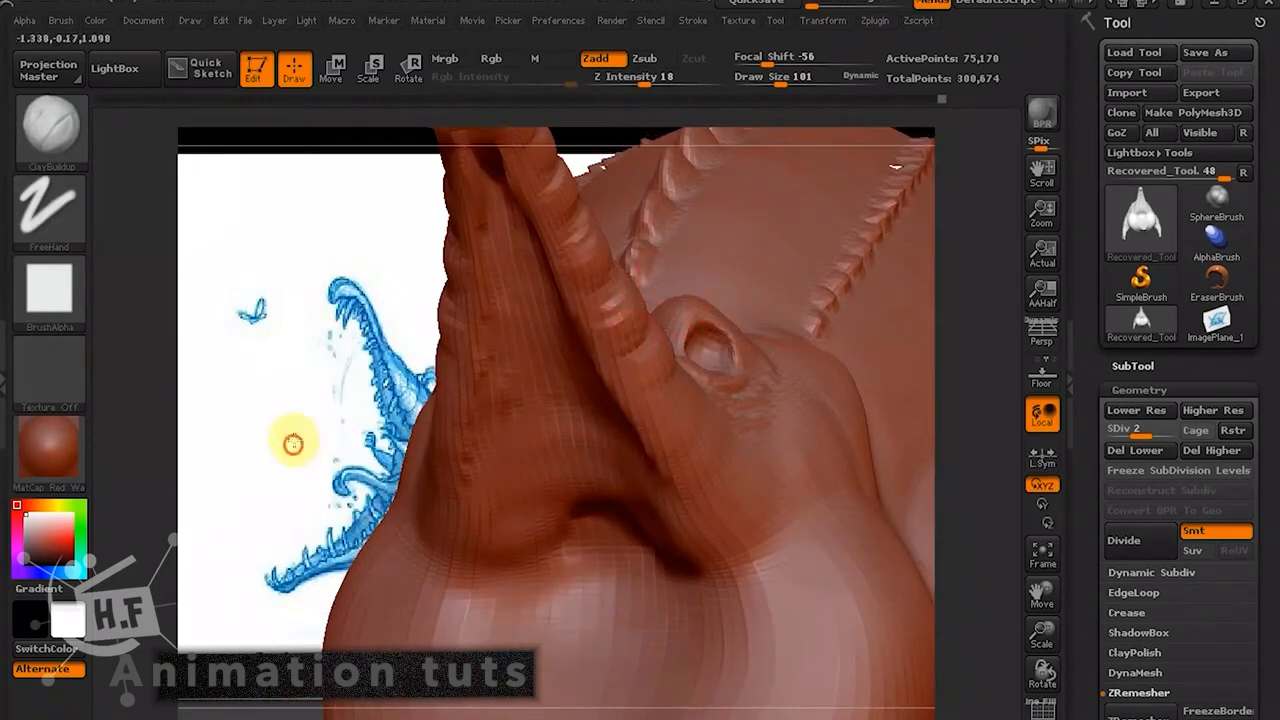
pyautogui.moveTo(293, 443); pyautogui.dragTo(314, 380)
pyautogui.moveTo(894, 380)
pyautogui.mouseDown()
pyautogui.moveTo(889, 183)
pyautogui.moveTo(887, 310)
pyautogui.mouseUp()
pyautogui.moveTo(462, 419); pyautogui.dragTo(440, 510)
pyautogui.moveTo(426, 389)
pyautogui.mouseDown()
pyautogui.moveTo(463, 583)
pyautogui.moveTo(441, 565)
pyautogui.mouseUp()
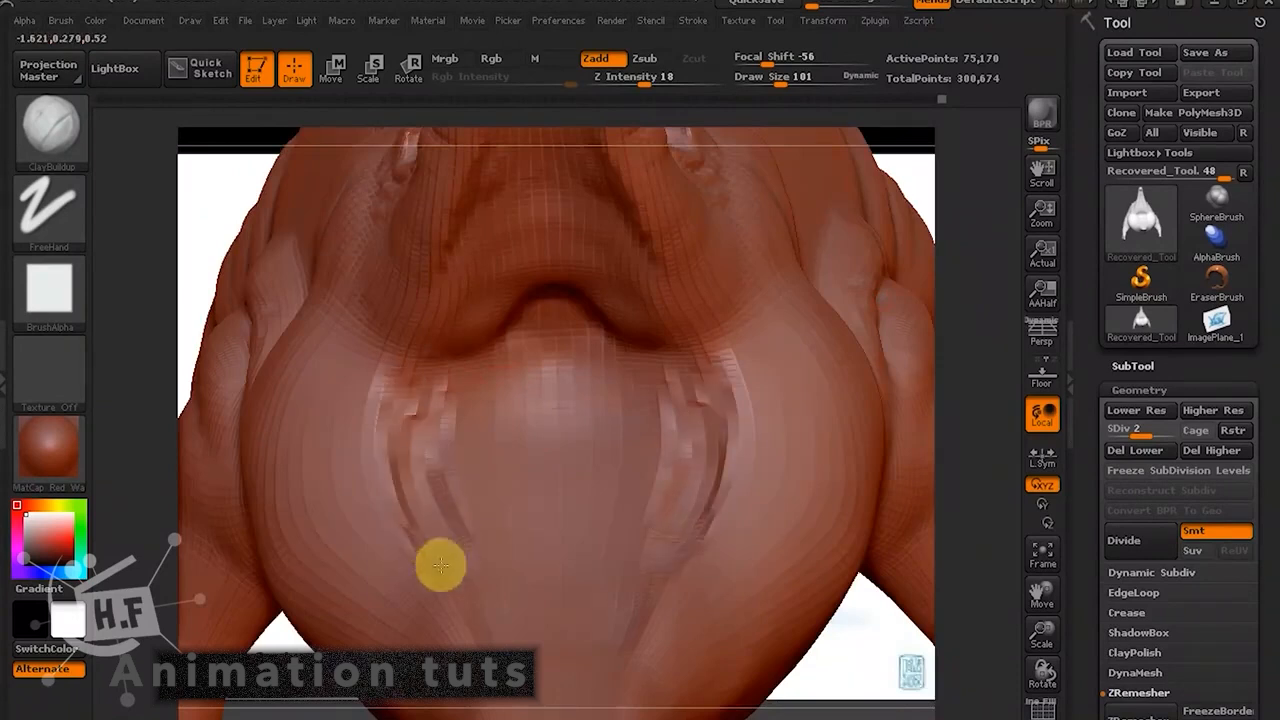
pyautogui.moveTo(418, 412); pyautogui.dragTo(468, 594)
pyautogui.moveTo(390, 386)
pyautogui.mouseDown()
pyautogui.moveTo(420, 543)
pyautogui.moveTo(478, 608)
pyautogui.moveTo(483, 477)
pyautogui.moveTo(426, 377)
pyautogui.moveTo(403, 500)
pyautogui.moveTo(386, 460)
pyautogui.moveTo(394, 374)
pyautogui.moveTo(466, 411)
pyautogui.moveTo(458, 608)
pyautogui.moveTo(497, 557)
pyautogui.mouseUp()
pyautogui.moveTo(886, 606)
pyautogui.mouseDown()
pyautogui.moveTo(886, 634)
pyautogui.moveTo(886, 463)
pyautogui.moveTo(609, 457)
pyautogui.moveTo(589, 531)
pyautogui.moveTo(589, 631)
pyautogui.moveTo(674, 280)
pyautogui.moveTo(597, 333)
pyautogui.moveTo(491, 189)
pyautogui.moveTo(706, 246)
pyautogui.moveTo(620, 166)
pyautogui.moveTo(531, 455)
pyautogui.moveTo(550, 635)
pyautogui.mouseUp()
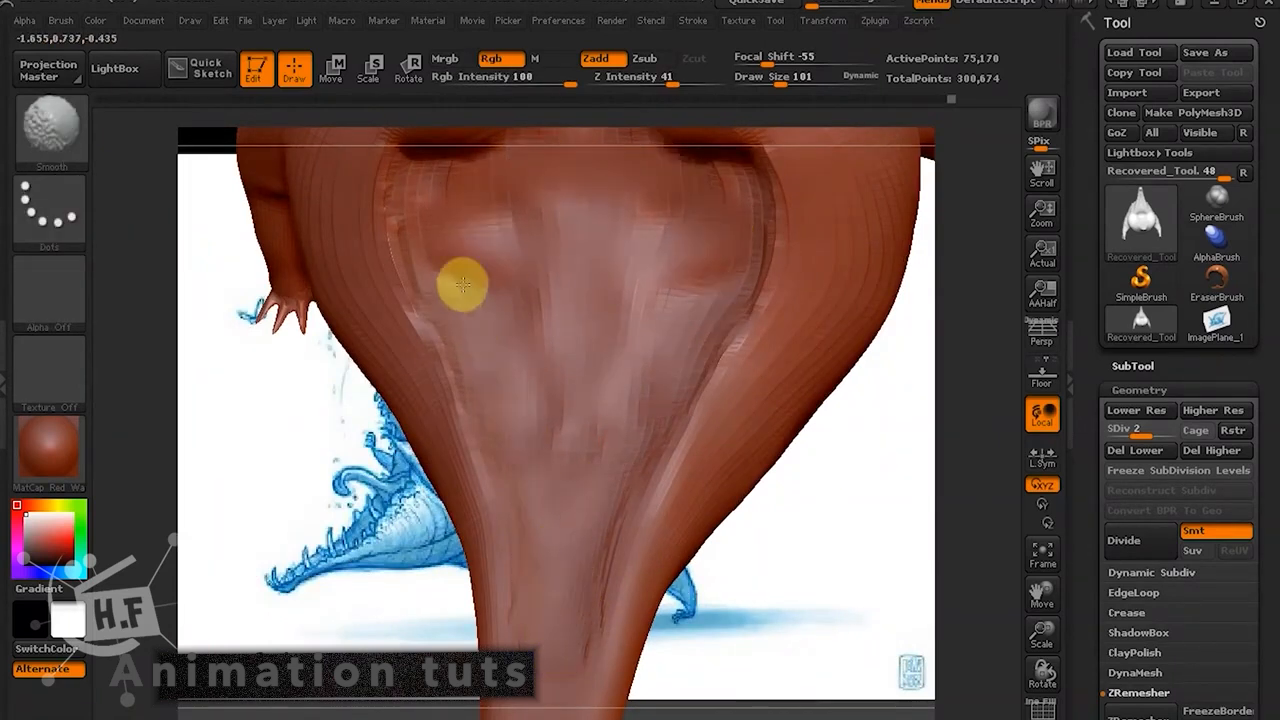
# Smooth the mouth floor along the lower jaw at Z Intensity 41 and return the model to SDiv 3.
pyautogui.keyDown('shift'); pyautogui.moveTo(463, 285); pyautogui.dragTo(465, 184); pyautogui.keyUp('shift')
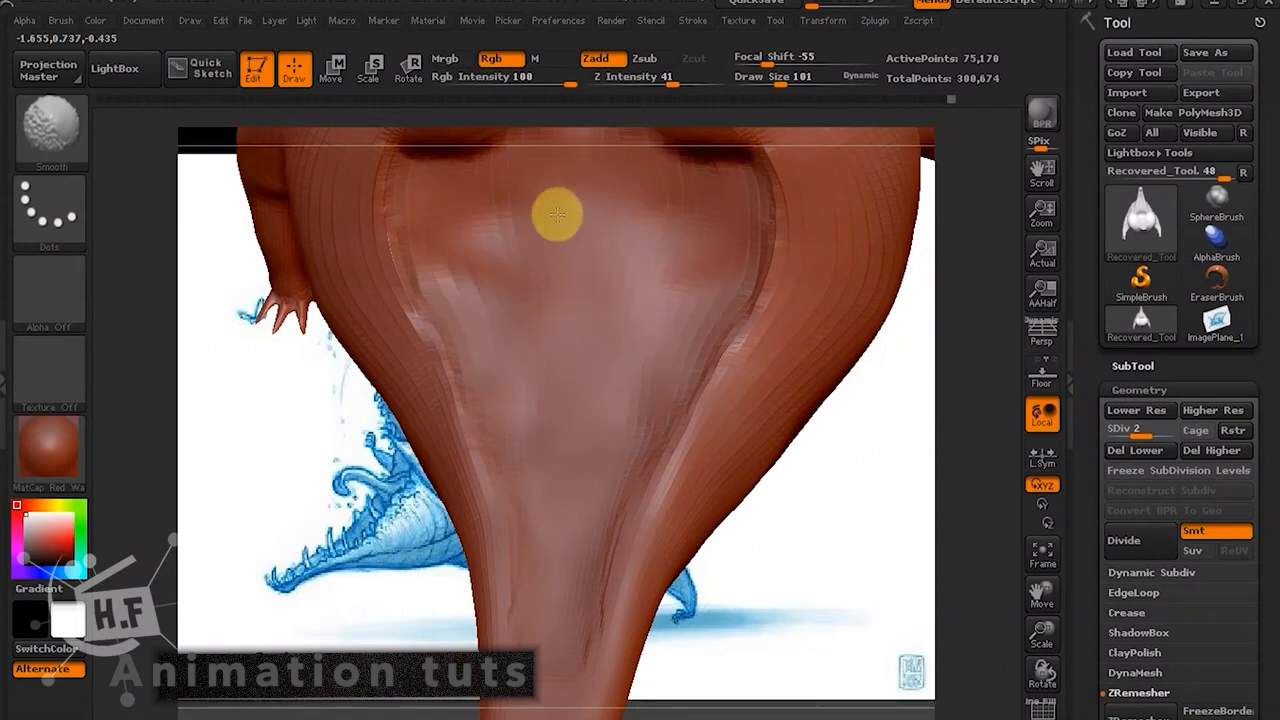
pyautogui.moveTo(823, 509)
pyautogui.mouseDown()
pyautogui.moveTo(834, 297)
pyautogui.moveTo(530, 231)
pyautogui.moveTo(560, 283)
pyautogui.moveTo(491, 151)
pyautogui.moveTo(523, 389)
pyautogui.moveTo(522, 535)
pyautogui.moveTo(549, 451)
pyautogui.moveTo(554, 494)
pyautogui.moveTo(535, 605)
pyautogui.moveTo(551, 409)
pyautogui.moveTo(569, 486)
pyautogui.mouseUp()
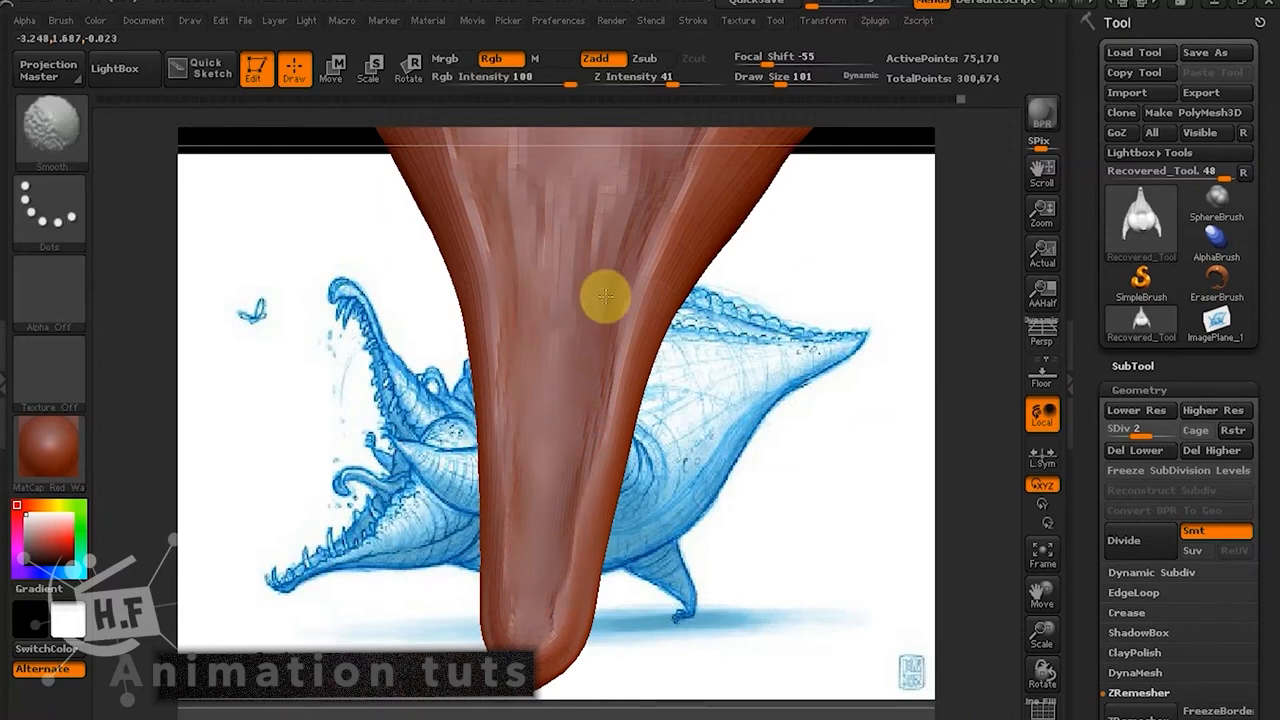
pyautogui.keyDown('shift'); pyautogui.moveTo(605, 297); pyautogui.dragTo(611, 240); pyautogui.keyUp('shift')
pyautogui.moveTo(795, 290)
pyautogui.mouseDown()
pyautogui.moveTo(789, 469)
pyautogui.moveTo(729, 457)
pyautogui.moveTo(731, 560)
pyautogui.moveTo(690, 570)
pyautogui.moveTo(723, 589)
pyautogui.moveTo(723, 571)
pyautogui.moveTo(741, 601)
pyautogui.moveTo(740, 575)
pyautogui.moveTo(776, 631)
pyautogui.moveTo(680, 656)
pyautogui.mouseUp()
pyautogui.click(1167, 436)
# Fill the rough crease between the folds around the front leg's shoulder with the Clay brush at Z Intensity 6.
pyautogui.moveTo(839, 362); pyautogui.dragTo(607, 696)
pyautogui.press('b')
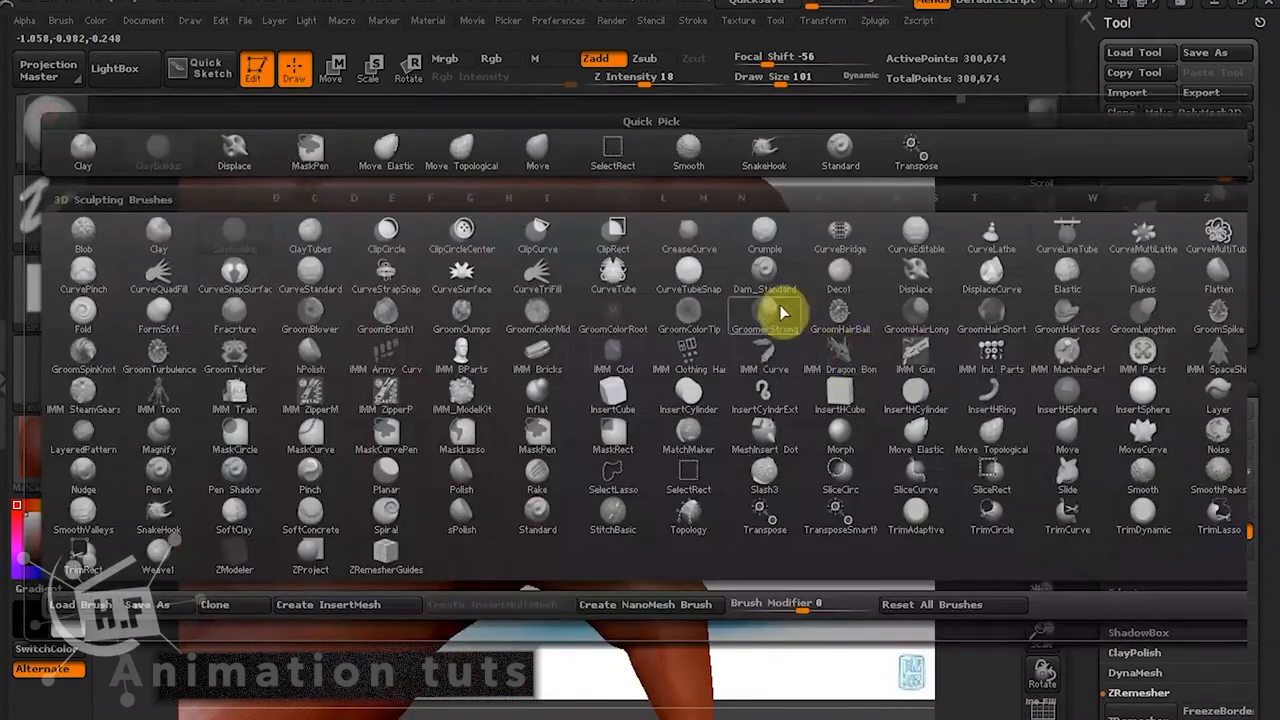
pyautogui.click(183, 208)
pyautogui.moveTo(798, 463); pyautogui.dragTo(735, 465)
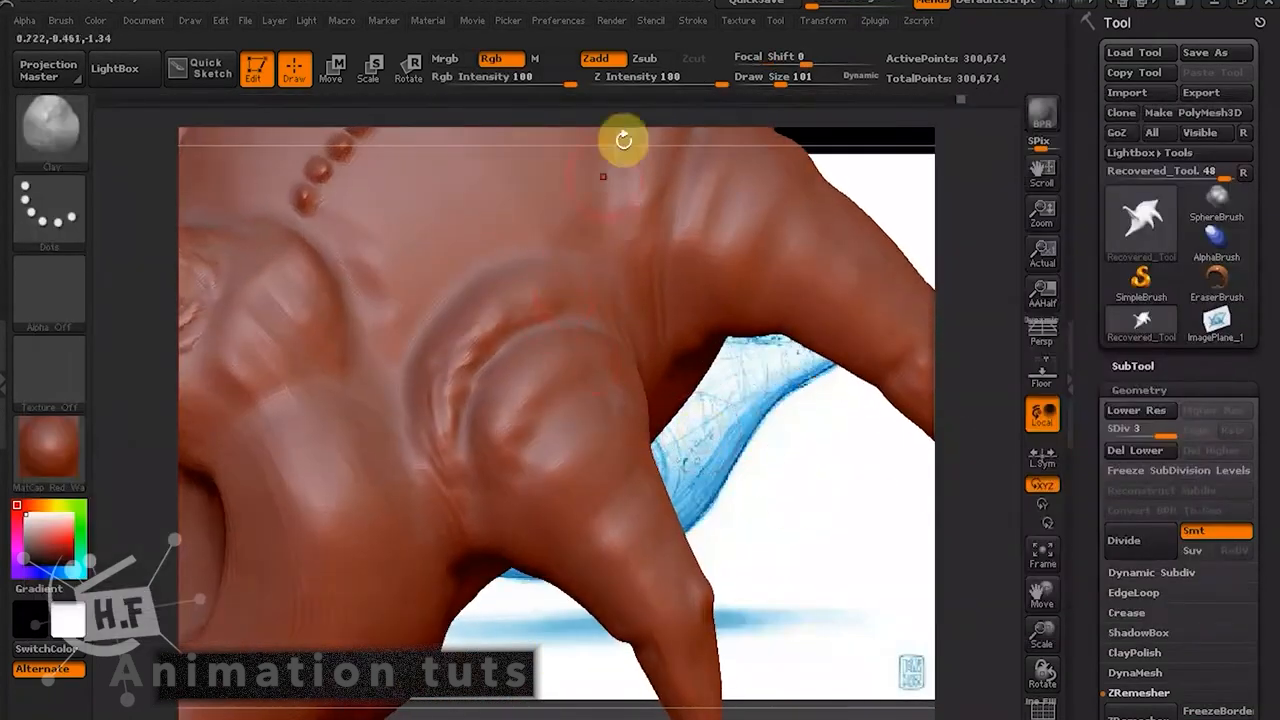
pyautogui.moveTo(697, 82); pyautogui.dragTo(650, 82)
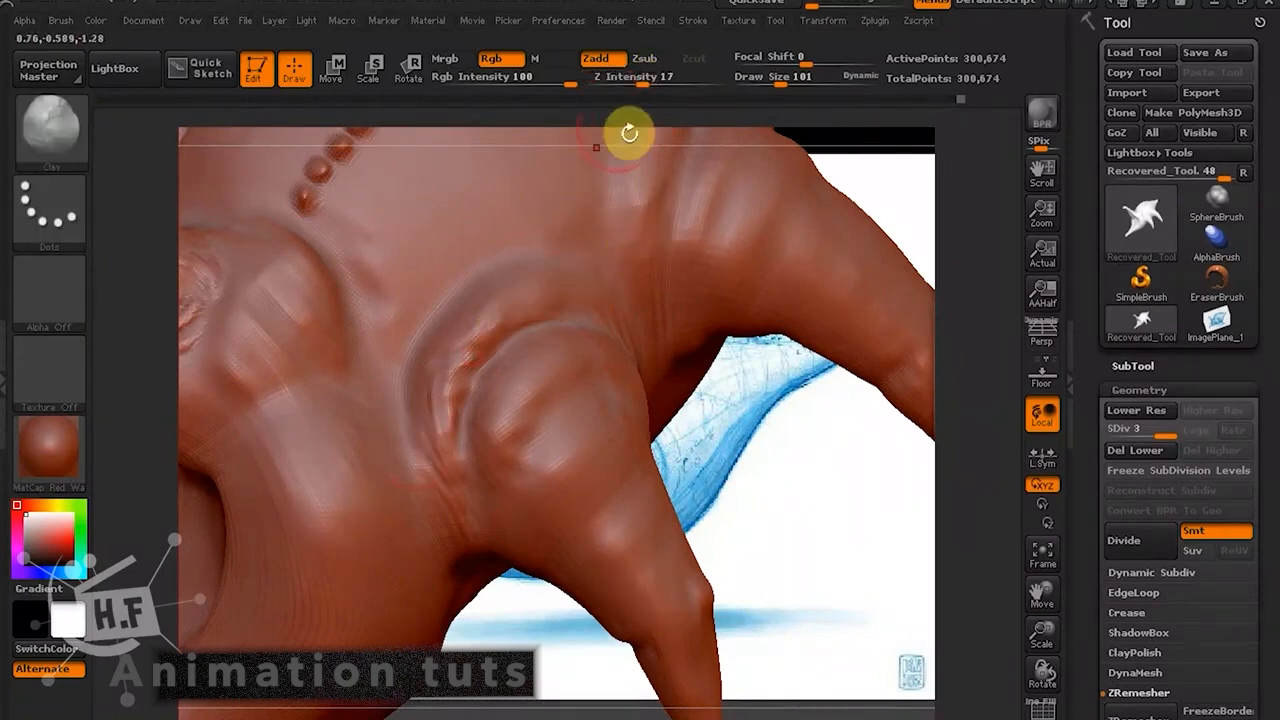
pyautogui.click(638, 83)
pyautogui.moveTo(618, 103); pyautogui.dragTo(616, 105)
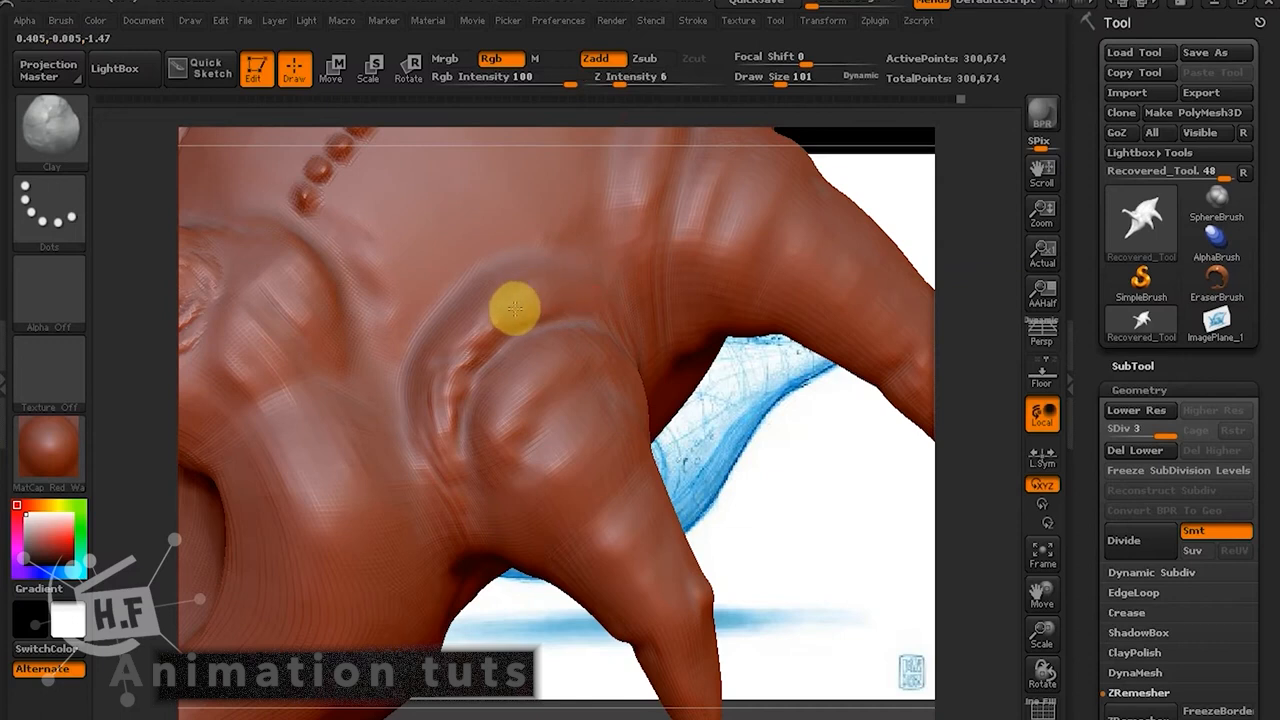
pyautogui.moveTo(458, 387); pyautogui.dragTo(462, 535)
pyautogui.moveTo(442, 397); pyautogui.dragTo(467, 558)
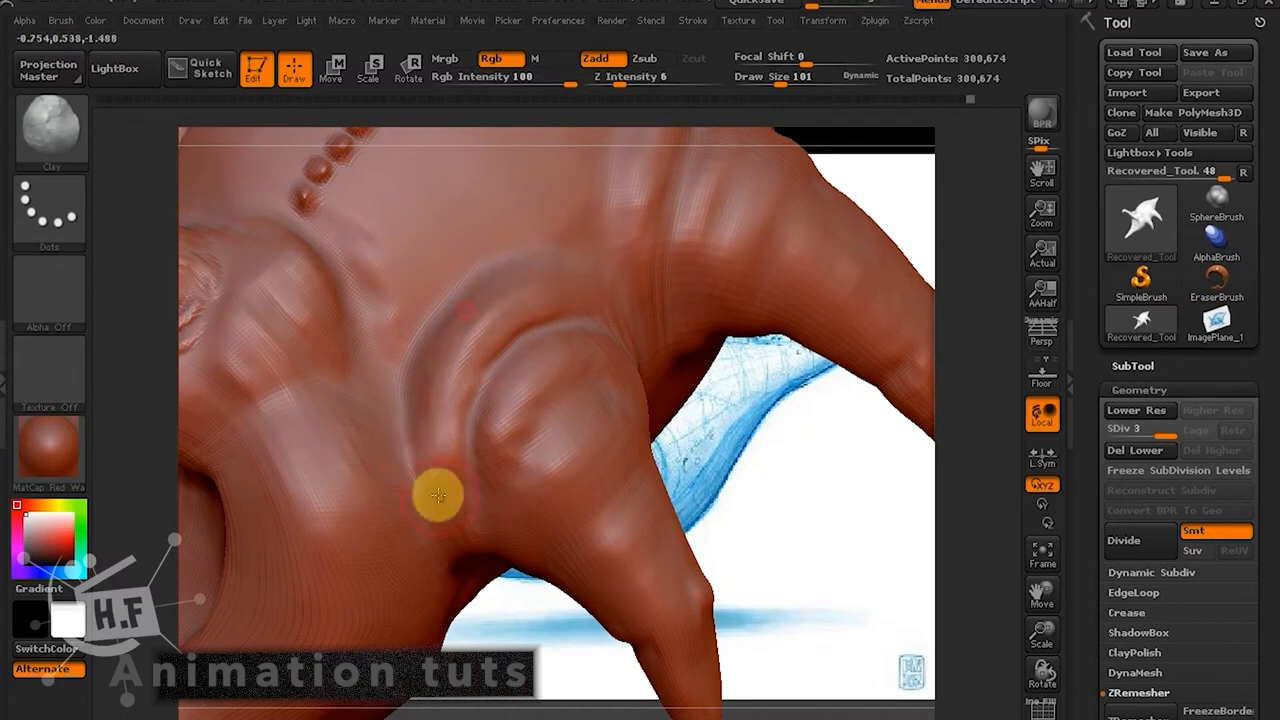
# Build up the curved skin folds across the top of the front leg with the Clay brush at Z Intensity 6.
pyautogui.moveTo(809, 443)
pyautogui.mouseDown()
pyautogui.moveTo(814, 460)
pyautogui.moveTo(764, 460)
pyautogui.mouseUp()
pyautogui.moveTo(622, 420); pyautogui.dragTo(515, 503)
pyautogui.moveTo(694, 420)
pyautogui.mouseDown()
pyautogui.moveTo(663, 409)
pyautogui.moveTo(486, 557)
pyautogui.mouseUp()
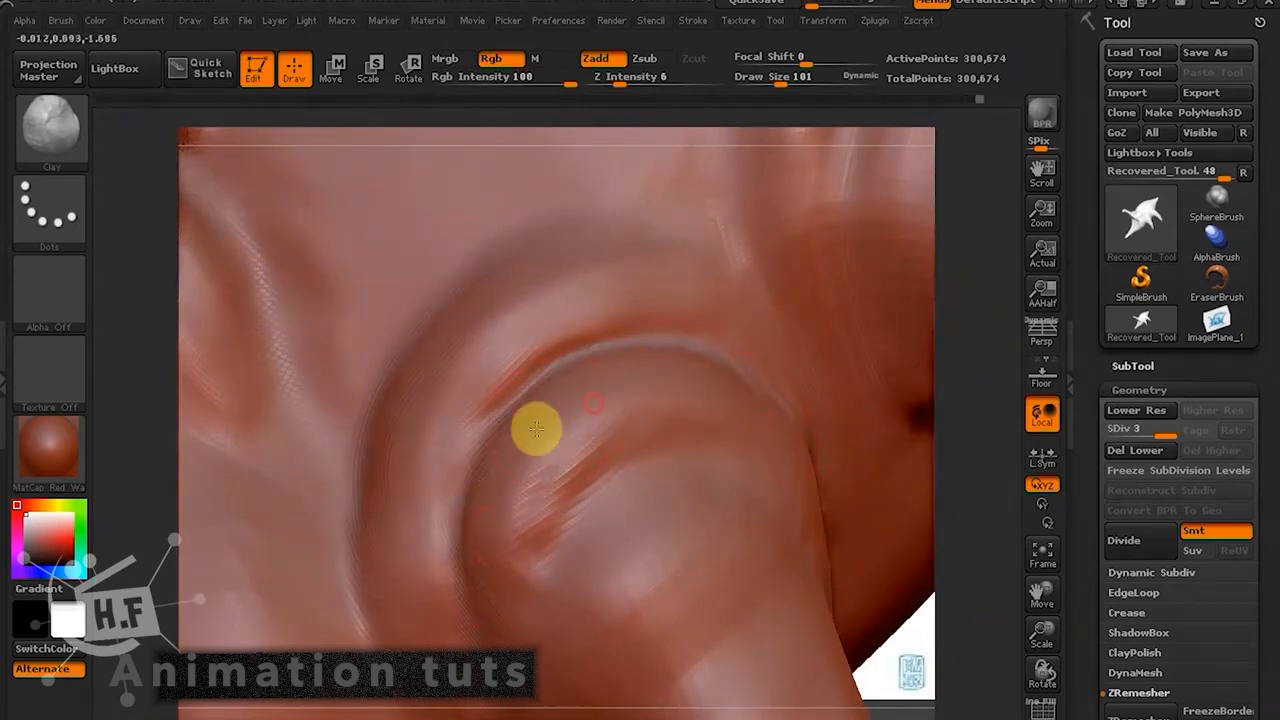
pyautogui.moveTo(537, 428); pyautogui.dragTo(494, 511)
pyautogui.moveTo(554, 467); pyautogui.dragTo(512, 562)
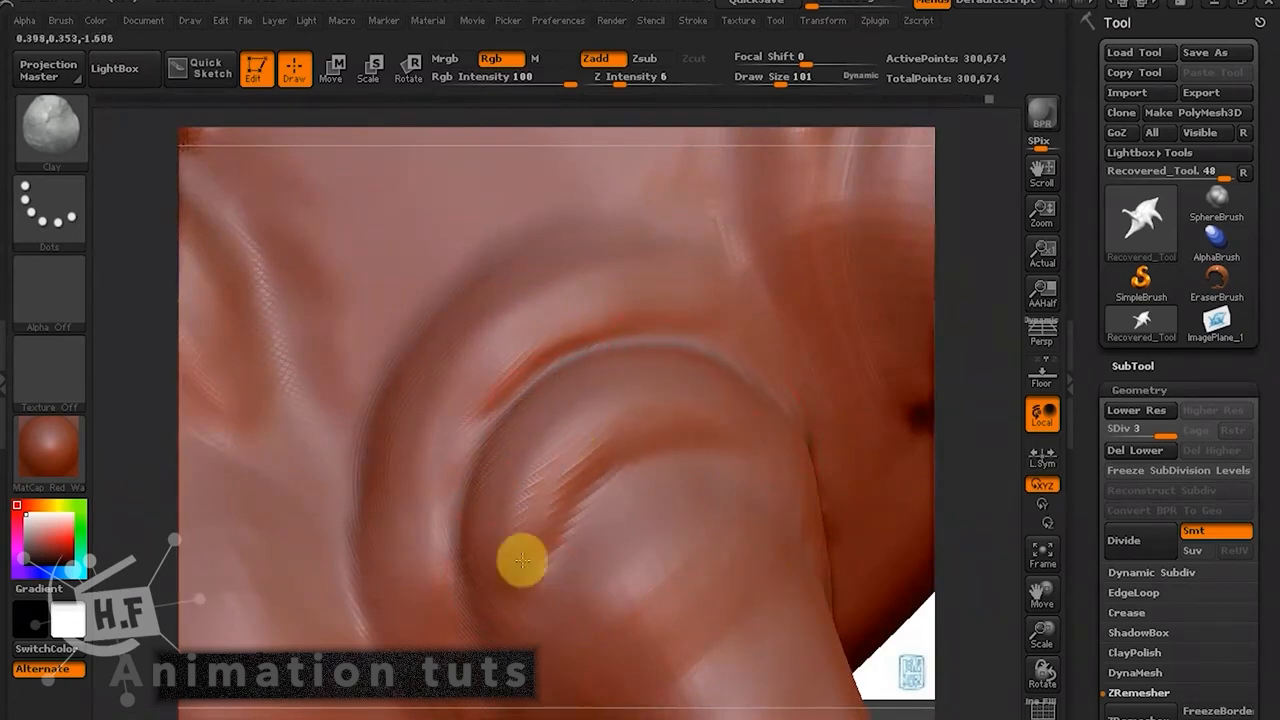
pyautogui.moveTo(548, 672); pyautogui.dragTo(604, 613)
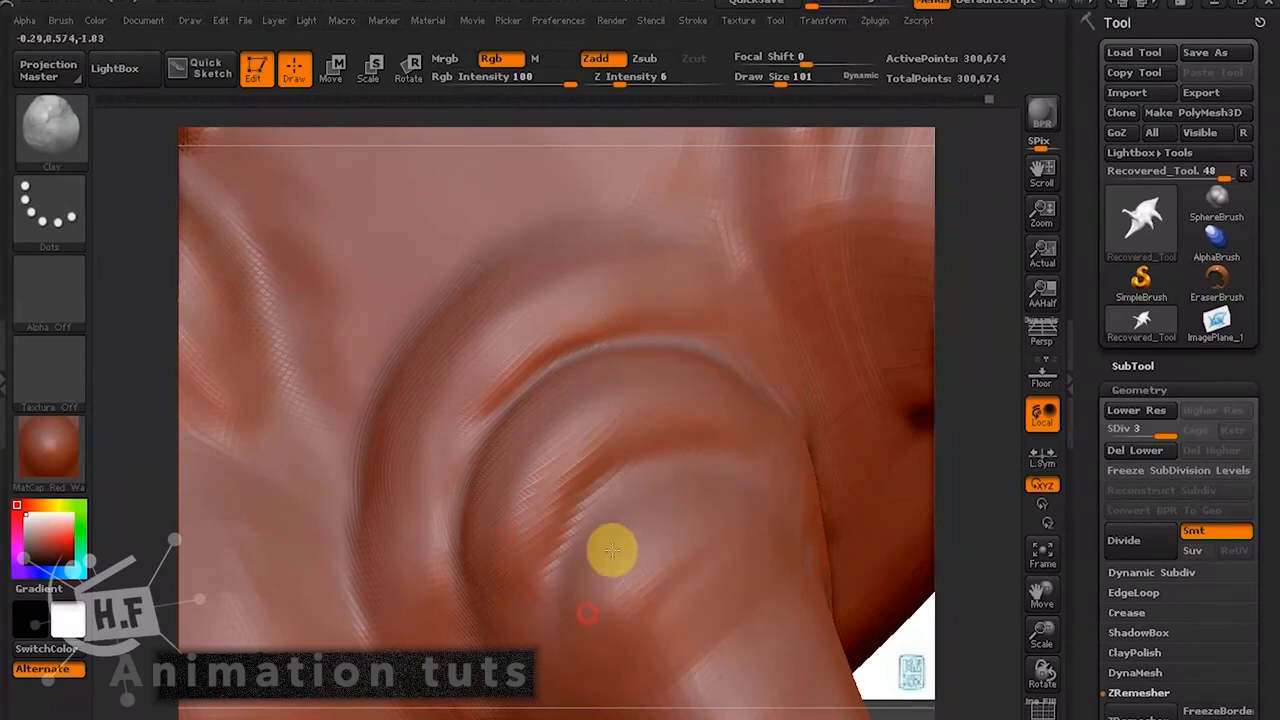
pyautogui.moveTo(615, 533); pyautogui.dragTo(765, 520)
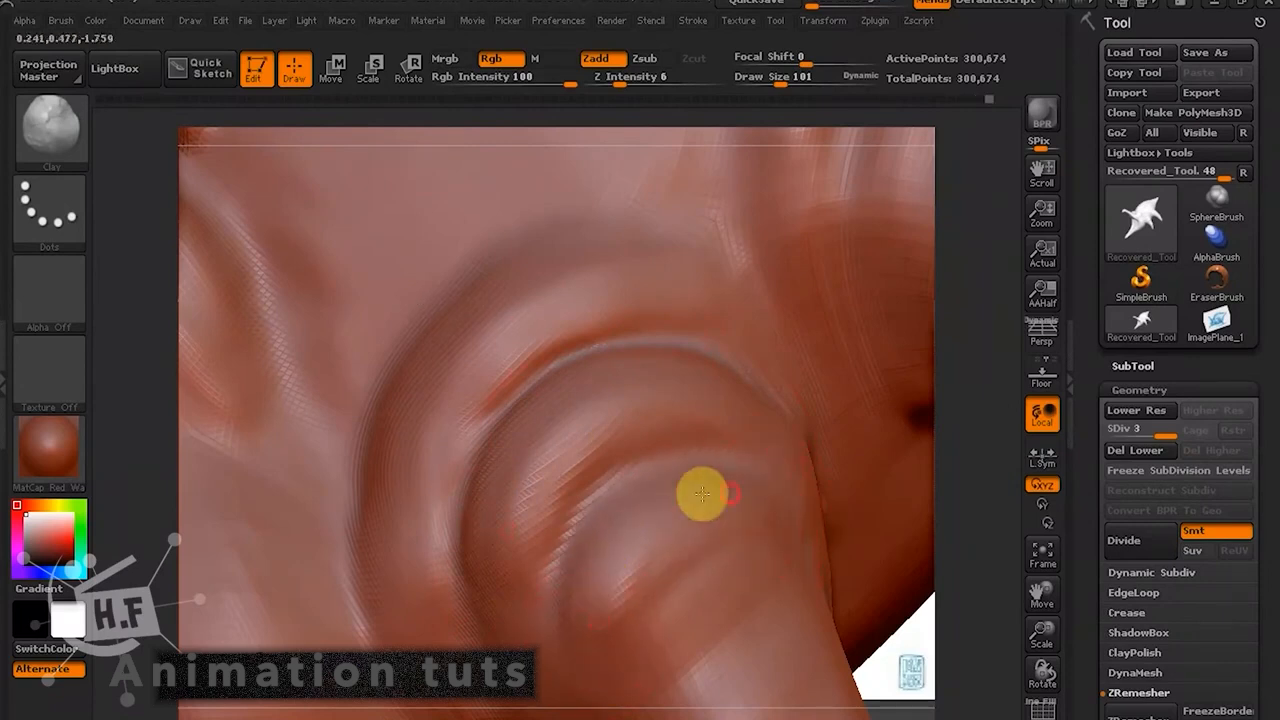
# Build up the curved skin folds around the top of the rear leg with the Clay brush at Z Intensity 6.
pyautogui.moveTo(1043, 628); pyautogui.dragTo(1015, 543)
pyautogui.moveTo(889, 595); pyautogui.dragTo(843, 554)
pyautogui.keyDown('alt'); pyautogui.moveTo(914, 206); pyautogui.dragTo(828, 343); pyautogui.keyUp('alt')
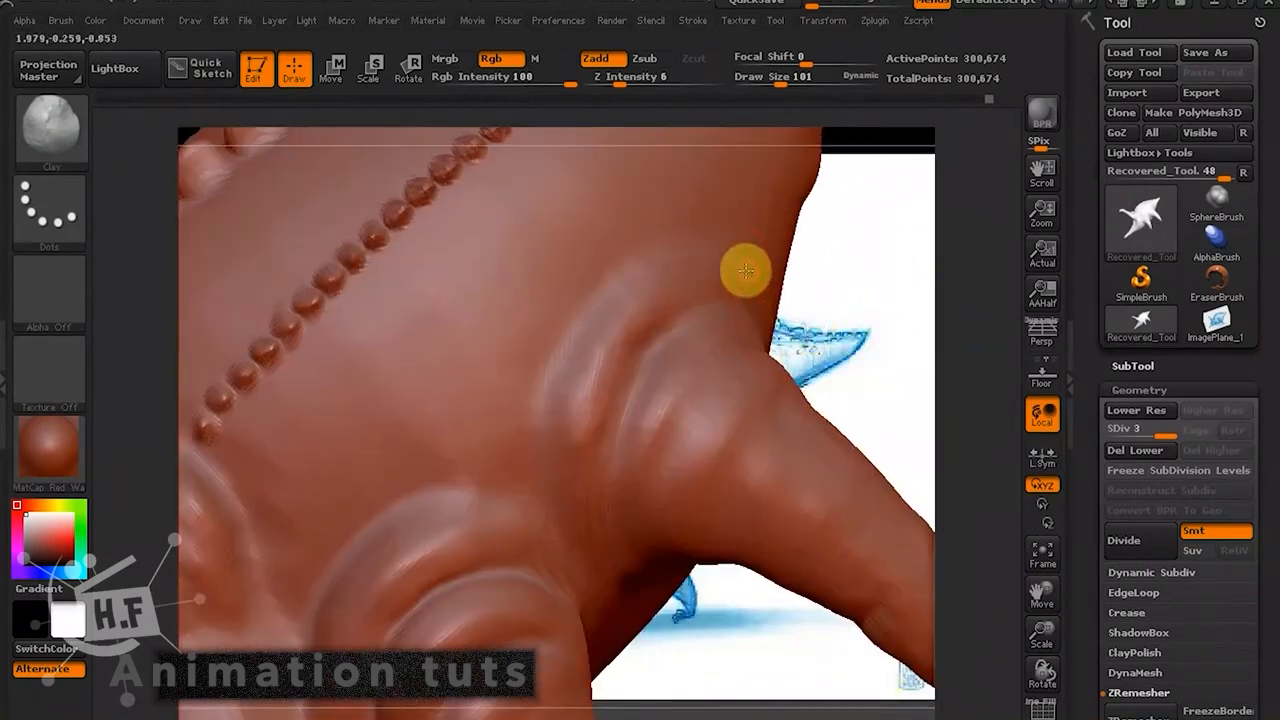
pyautogui.moveTo(880, 262); pyautogui.dragTo(790, 290)
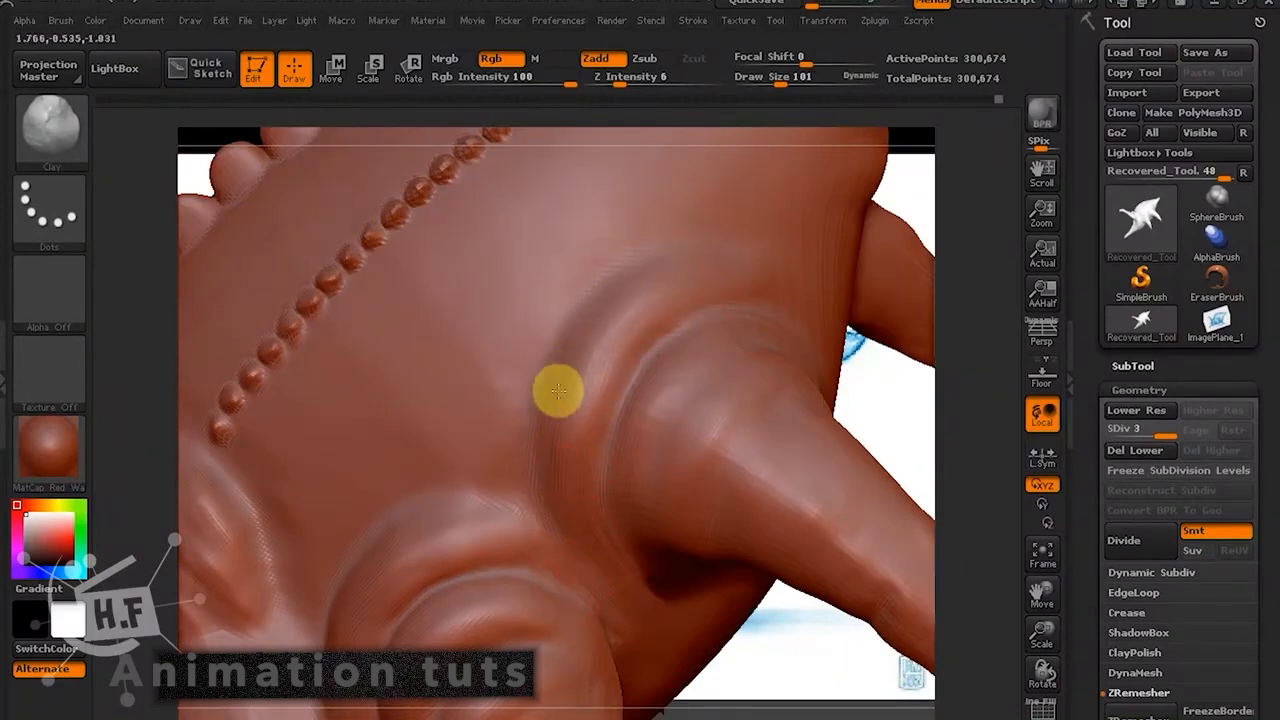
pyautogui.click(926, 405)
pyautogui.moveTo(926, 405); pyautogui.dragTo(731, 275)
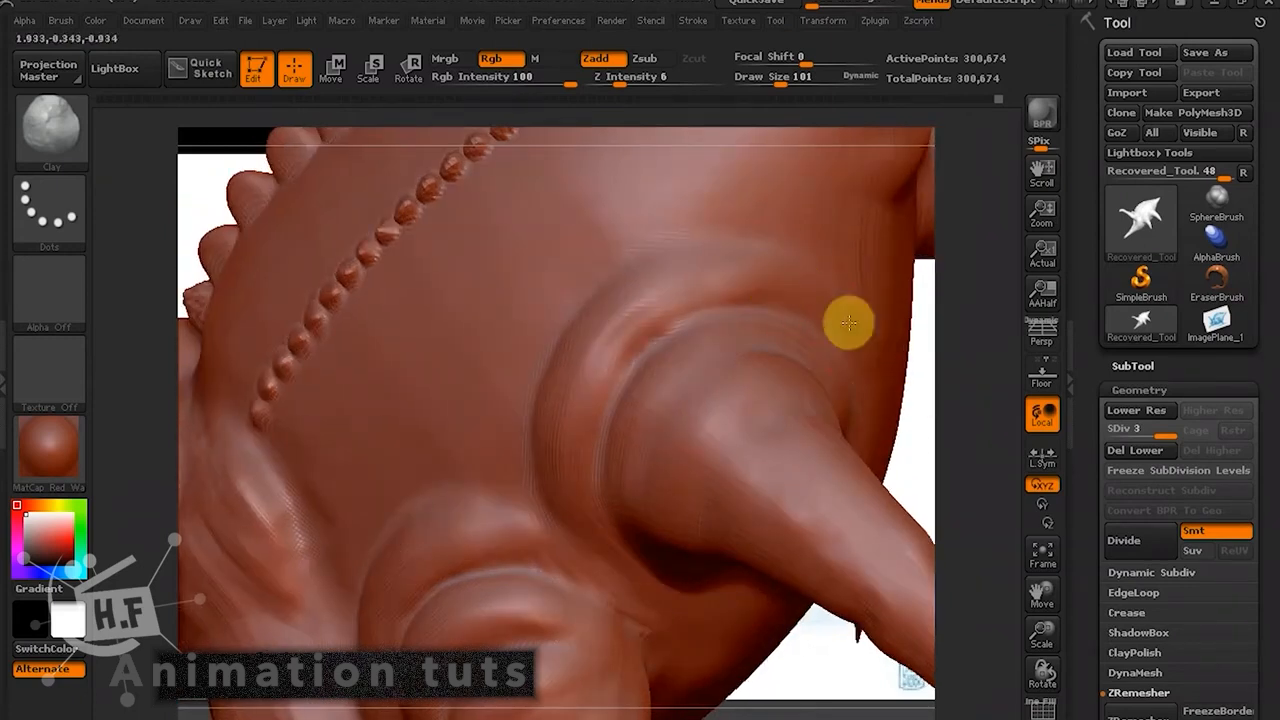
# Extend the skin folds around the far side of the rear leg and strengthen the outer fold over its top.
pyautogui.click(862, 414)
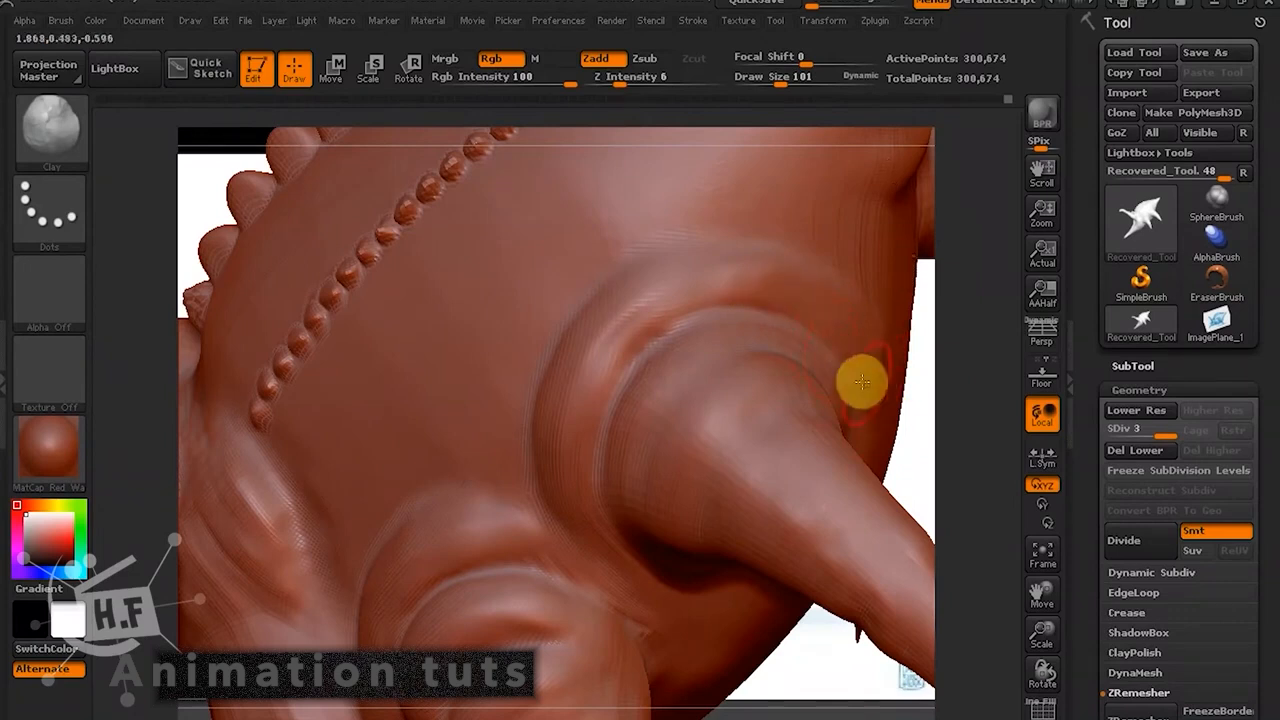
pyautogui.moveTo(781, 281); pyautogui.dragTo(827, 311)
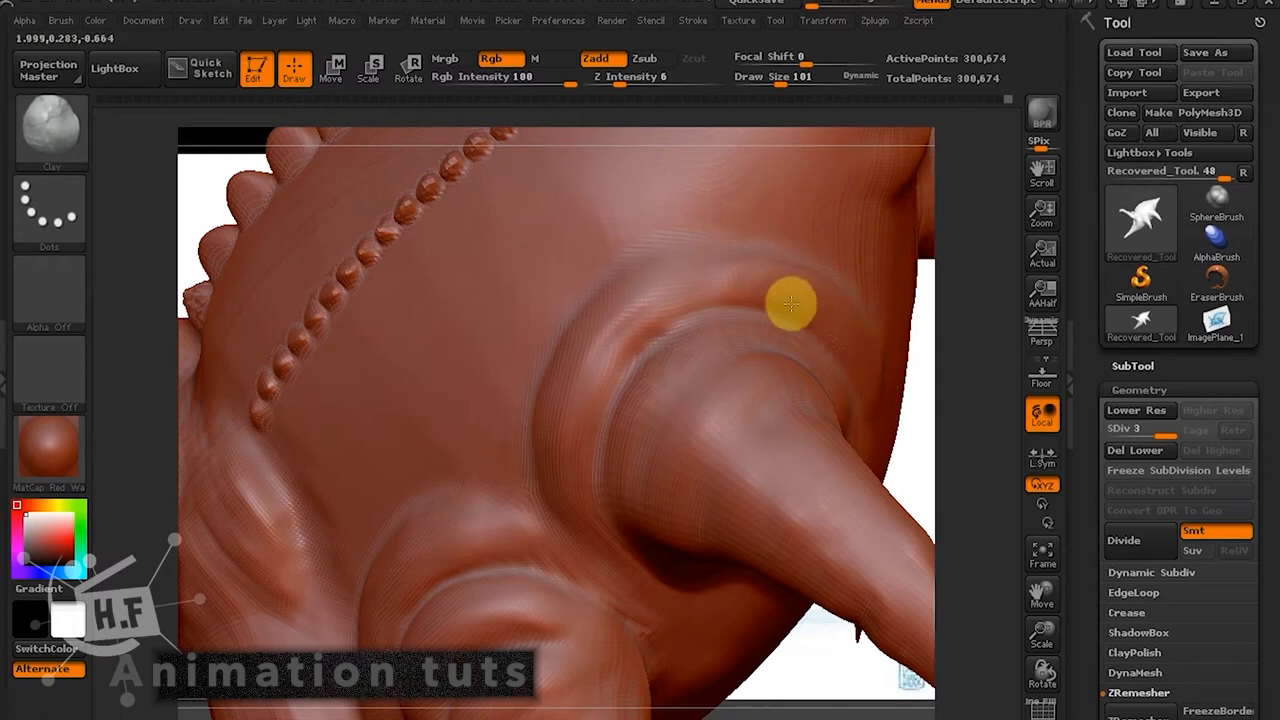
pyautogui.moveTo(811, 280); pyautogui.dragTo(833, 298)
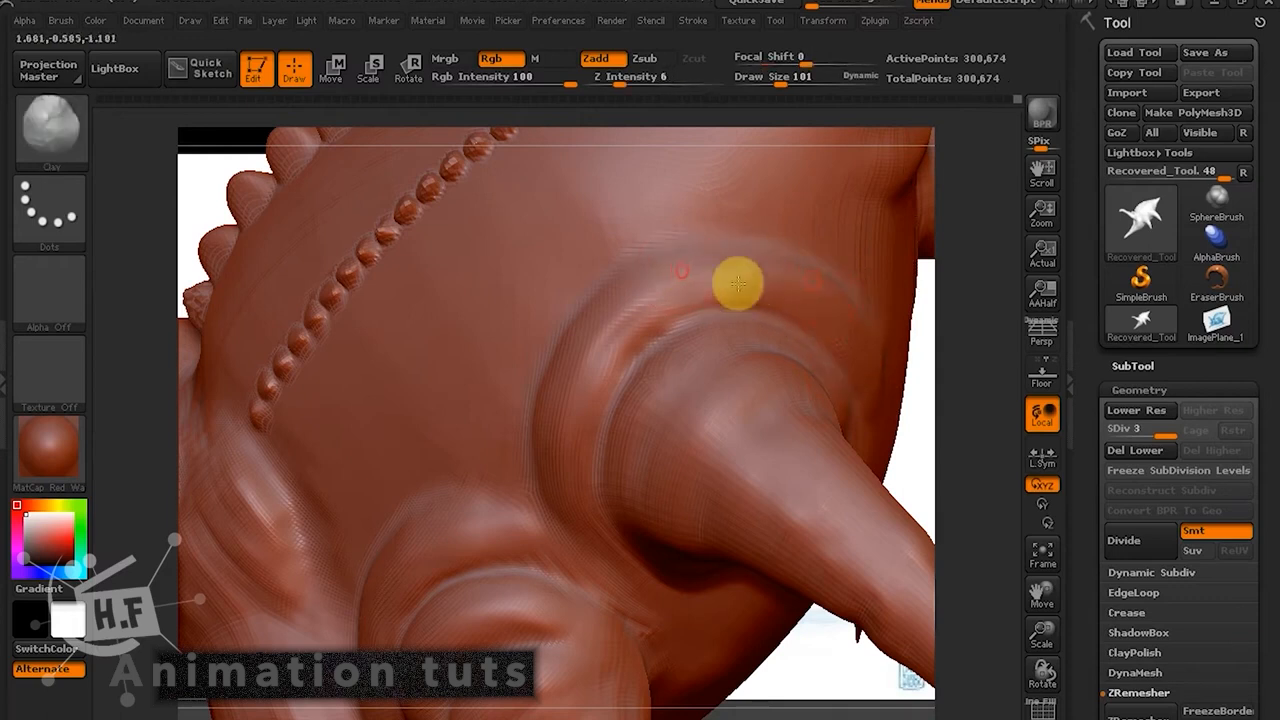
pyautogui.moveTo(716, 279); pyautogui.dragTo(631, 339)
pyautogui.moveTo(914, 357); pyautogui.dragTo(914, 394)
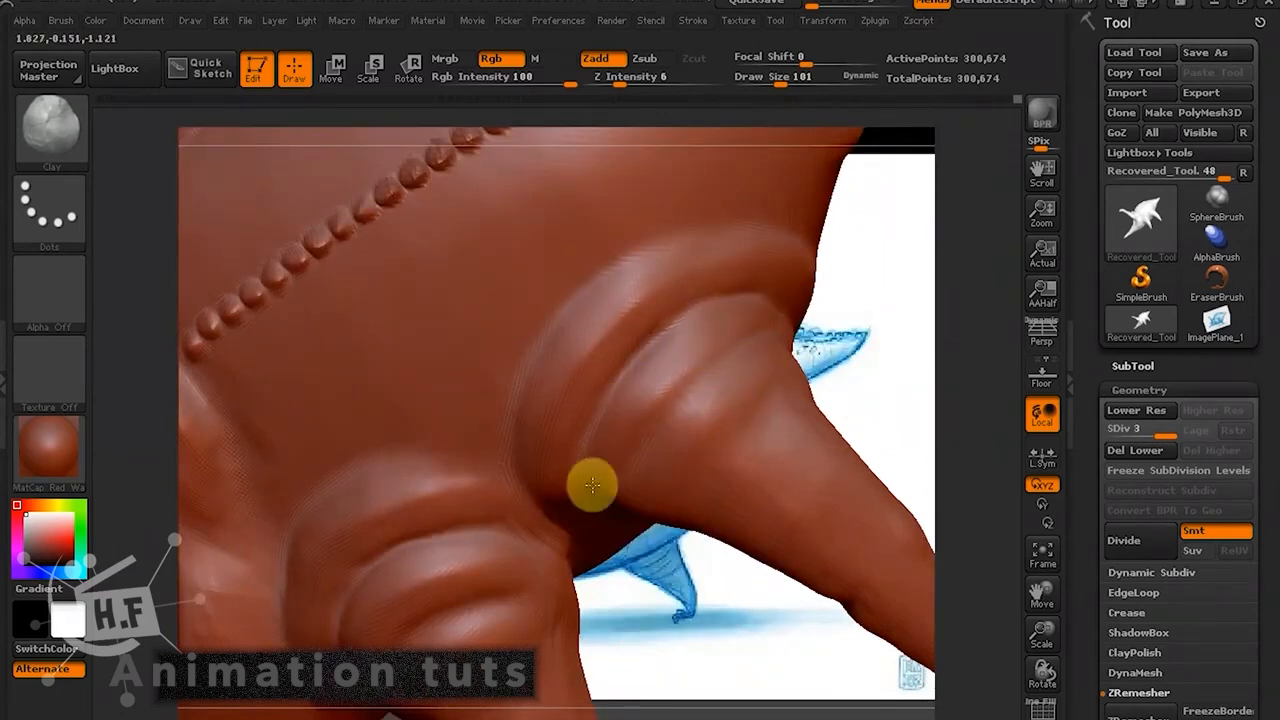
# Build up the mouth floor inside the lower jaw with the Clay brush at Z Intensity 33 and Draw Size 185.
pyautogui.moveTo(846, 387)
pyautogui.mouseDown()
pyautogui.moveTo(870, 335)
pyautogui.moveTo(560, 400)
pyautogui.mouseUp()
pyautogui.moveTo(798, 634)
pyautogui.mouseDown()
pyautogui.moveTo(820, 609)
pyautogui.moveTo(829, 534)
pyautogui.mouseUp()
pyautogui.moveTo(862, 364); pyautogui.dragTo(888, 344)
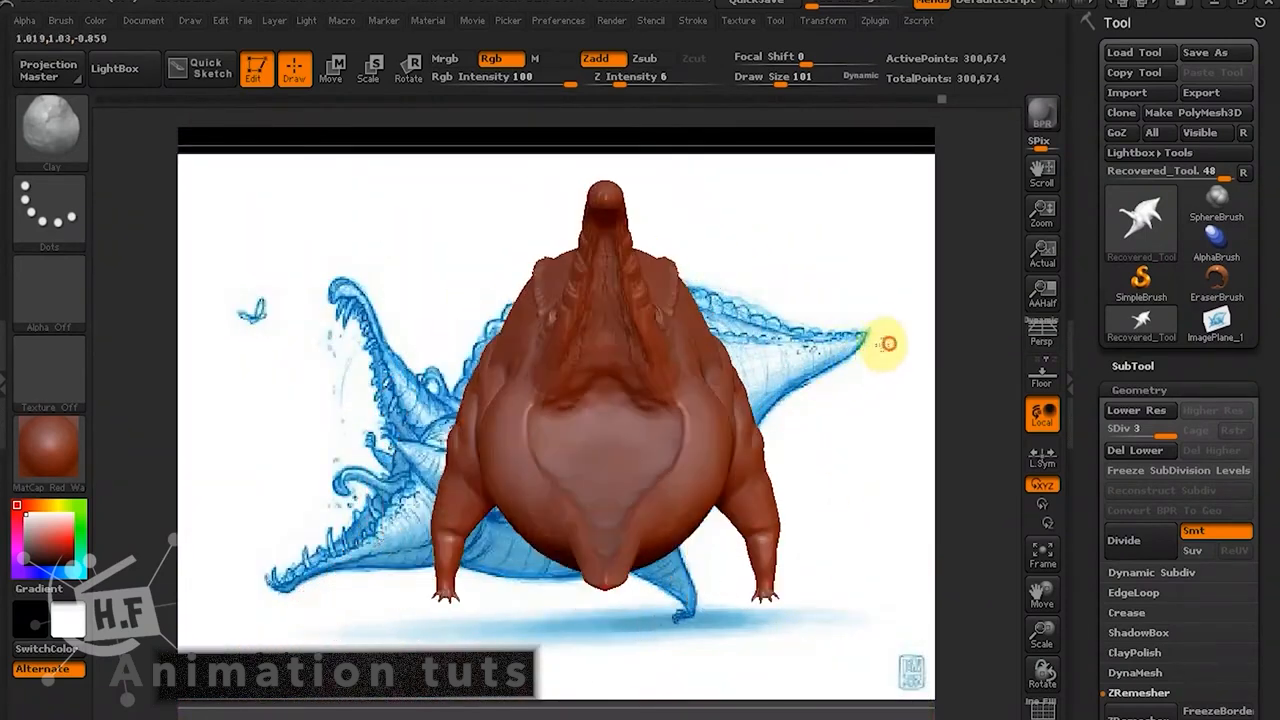
pyautogui.moveTo(858, 283)
pyautogui.mouseDown()
pyautogui.moveTo(838, 366)
pyautogui.moveTo(871, 357)
pyautogui.moveTo(841, 293)
pyautogui.mouseUp()
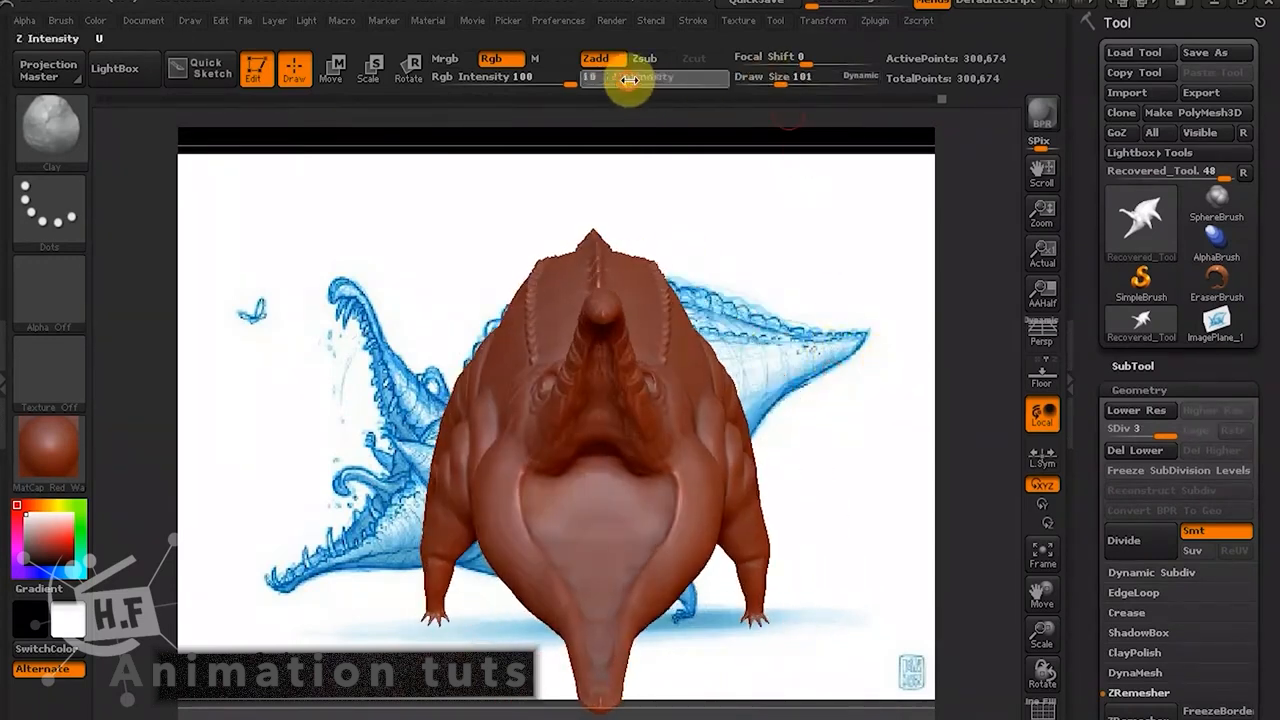
pyautogui.click(663, 76)
pyautogui.click(791, 83)
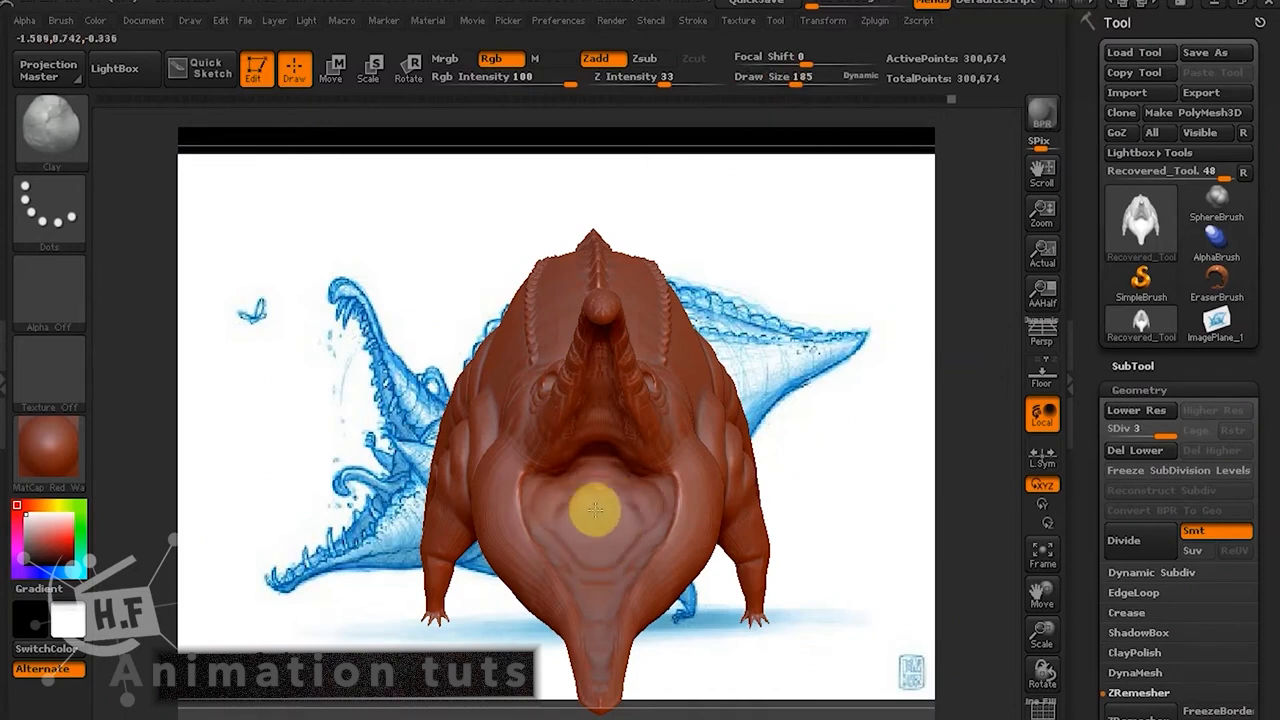
# Lower the model to SDiv 2 and smooth the mouth floor from the throat to the lower jaw at Z Intensity 41.
pyautogui.click(1128, 438)
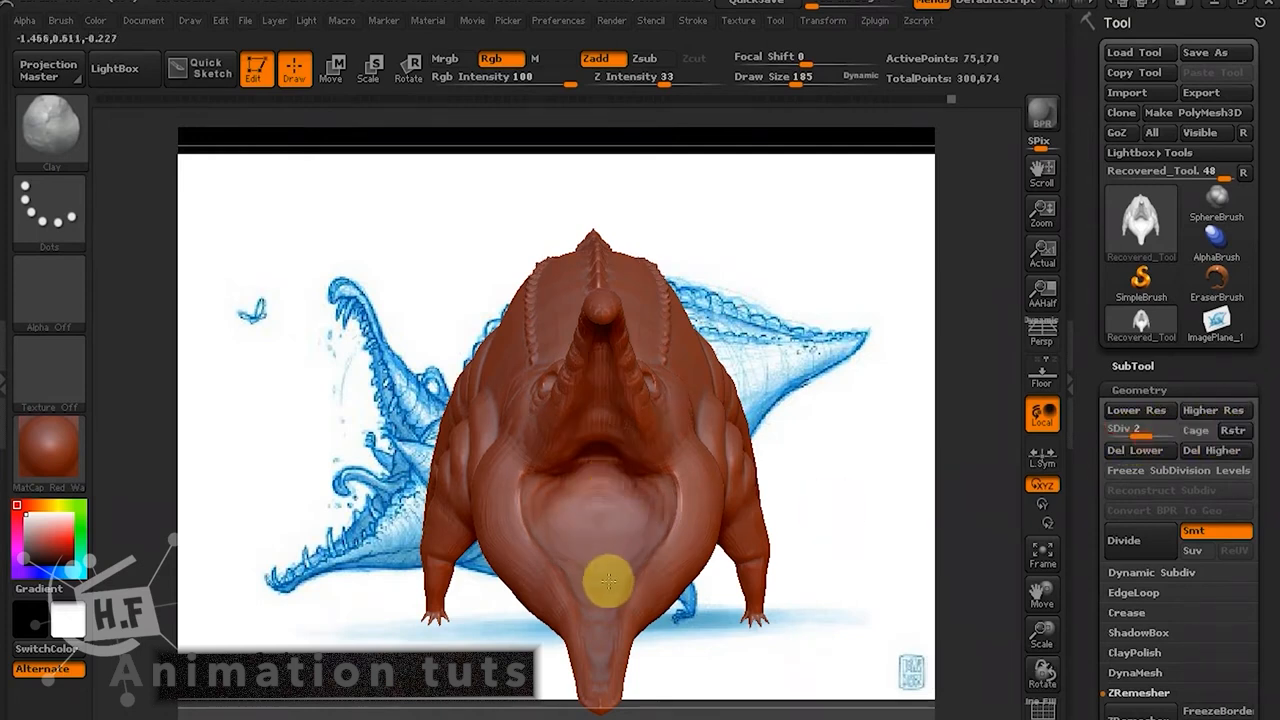
pyautogui.keyDown('alt'); pyautogui.moveTo(852, 510); pyautogui.dragTo(980, 587); pyautogui.keyUp('alt')
pyautogui.keyDown('alt'); pyautogui.moveTo(932, 323); pyautogui.dragTo(922, 232); pyautogui.keyUp('alt')
pyautogui.moveTo(842, 585)
pyautogui.mouseDown()
pyautogui.moveTo(829, 614)
pyautogui.moveTo(812, 600)
pyautogui.mouseUp()
pyautogui.moveTo(600, 497)
pyautogui.keyDown('shift'); pyautogui.mouseDown()
pyautogui.moveTo(506, 465)
pyautogui.moveTo(640, 383)
pyautogui.moveTo(563, 551)
pyautogui.moveTo(654, 394)
pyautogui.moveTo(448, 385)
pyautogui.moveTo(635, 394)
pyautogui.moveTo(591, 454)
pyautogui.moveTo(552, 630)
pyautogui.moveTo(501, 409)
pyautogui.moveTo(586, 403)
pyautogui.moveTo(617, 451)
pyautogui.moveTo(578, 581)
pyautogui.mouseUp(); pyautogui.keyUp('shift')
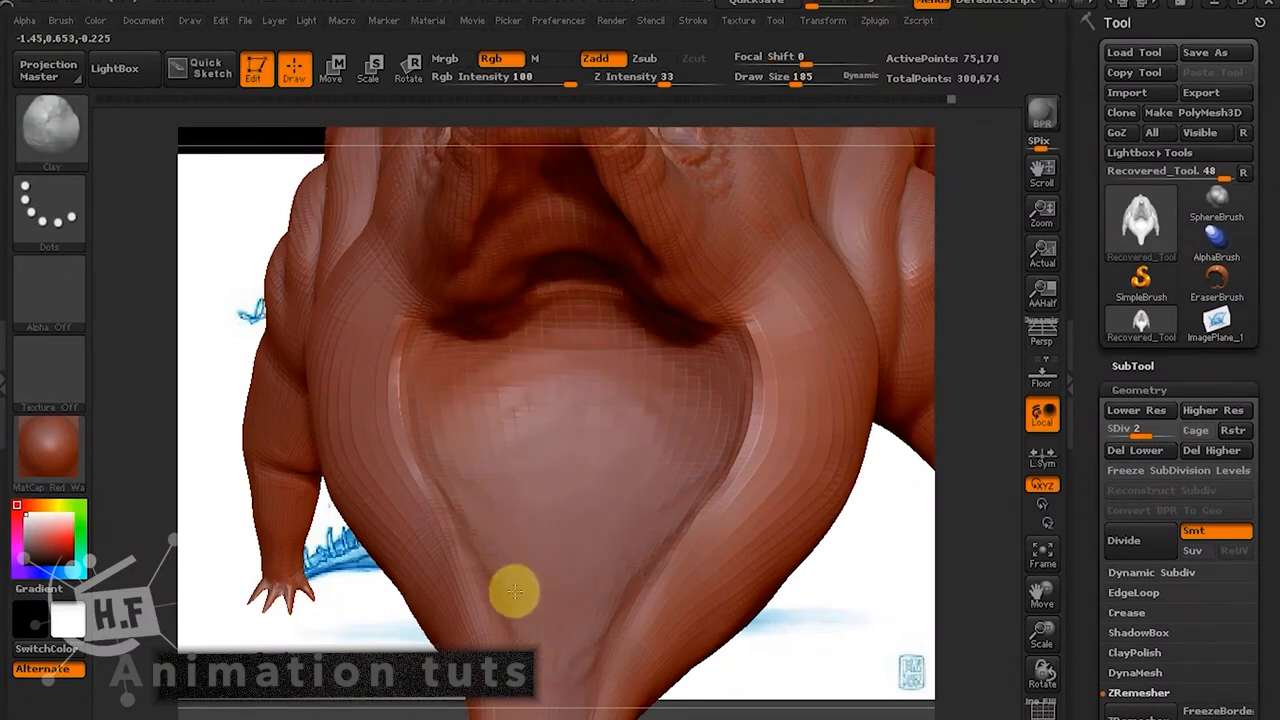
pyautogui.moveTo(557, 480)
pyautogui.keyDown('shift'); pyautogui.mouseDown()
pyautogui.moveTo(494, 334)
pyautogui.moveTo(544, 539)
pyautogui.mouseUp(); pyautogui.keyUp('shift')
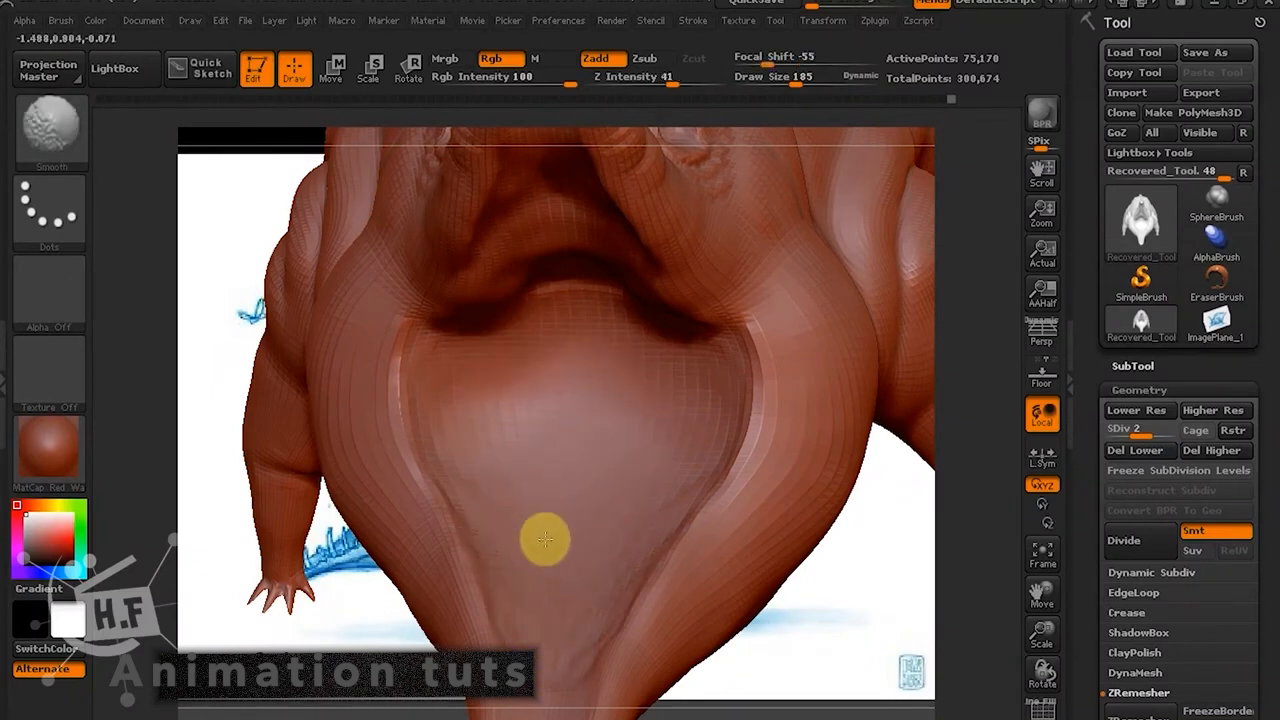
pyautogui.moveTo(541, 665)
pyautogui.keyDown('shift'); pyautogui.mouseDown()
pyautogui.moveTo(537, 523)
pyautogui.moveTo(560, 417)
pyautogui.mouseUp(); pyautogui.keyUp('shift')
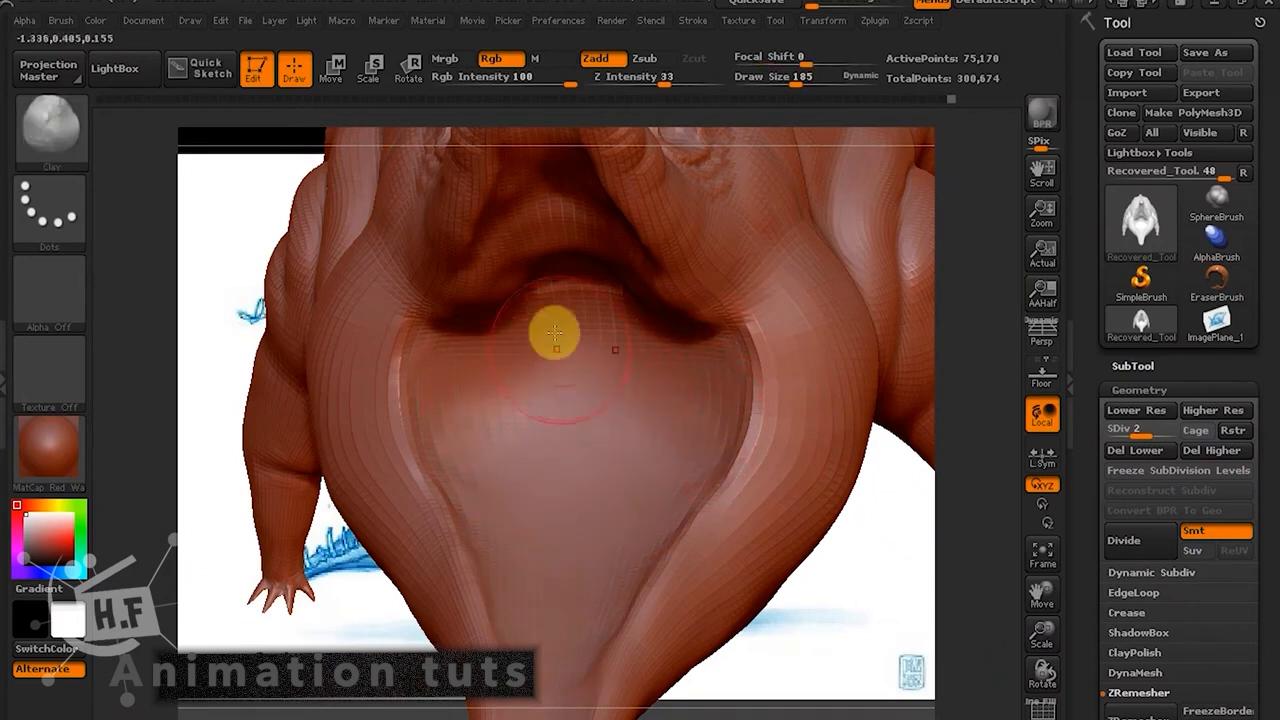
pyautogui.moveTo(555, 332)
pyautogui.keyDown('shift'); pyautogui.mouseDown()
pyautogui.moveTo(552, 297)
pyautogui.moveTo(564, 374)
pyautogui.moveTo(532, 278)
pyautogui.mouseUp(); pyautogui.keyUp('shift')
# Save the project as corocodila9 in the zbrush04 folder.
pyautogui.moveTo(900, 582)
pyautogui.mouseDown()
pyautogui.moveTo(846, 574)
pyautogui.moveTo(797, 471)
pyautogui.moveTo(837, 477)
pyautogui.moveTo(769, 497)
pyautogui.moveTo(851, 451)
pyautogui.moveTo(834, 337)
pyautogui.moveTo(879, 298)
pyautogui.moveTo(857, 423)
pyautogui.moveTo(837, 443)
pyautogui.moveTo(831, 380)
pyautogui.moveTo(870, 340)
pyautogui.moveTo(706, 551)
pyautogui.moveTo(737, 669)
pyautogui.mouseUp()
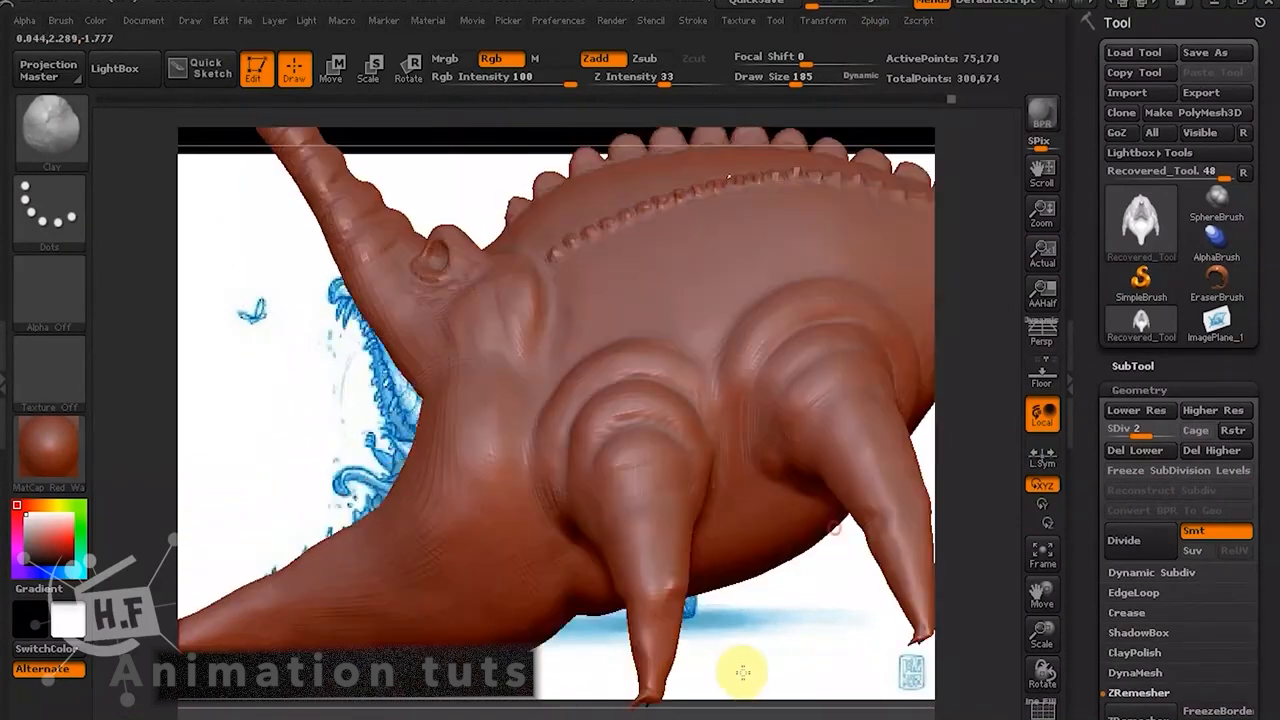
pyautogui.click(245, 24)
pyautogui.click(371, 51)
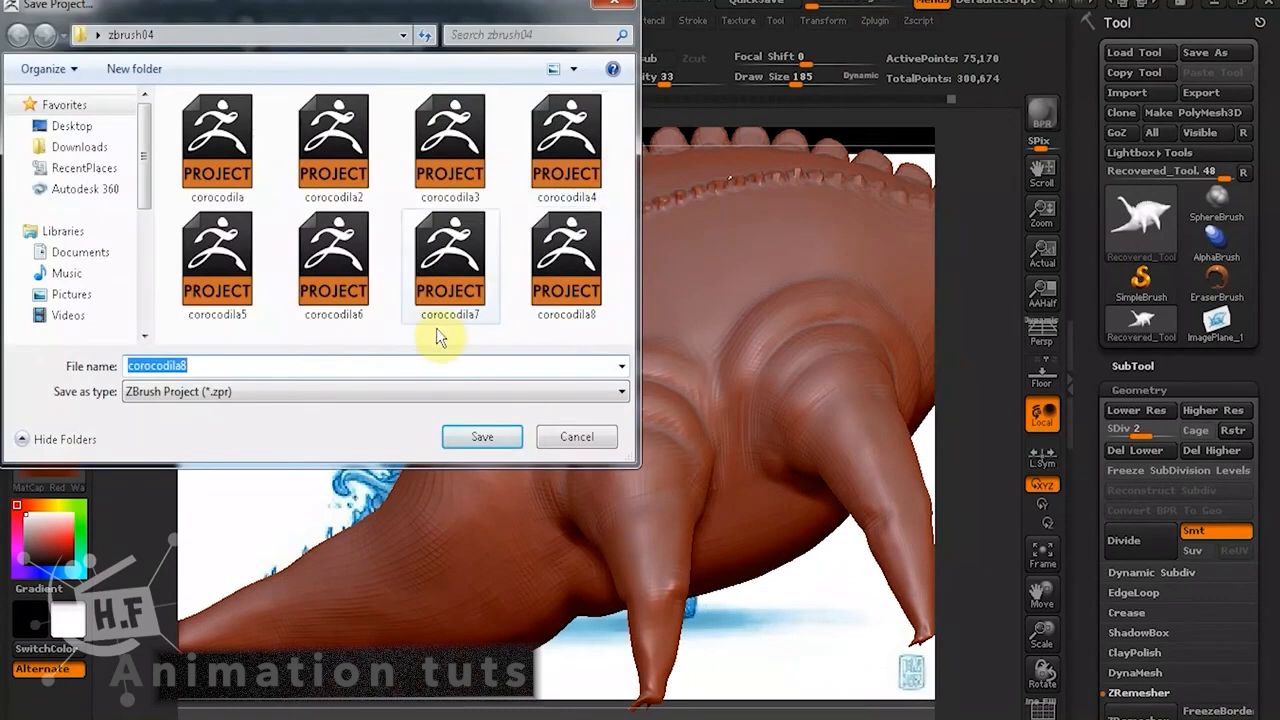
pyautogui.click(367, 360)
pyautogui.press('BackSpace')
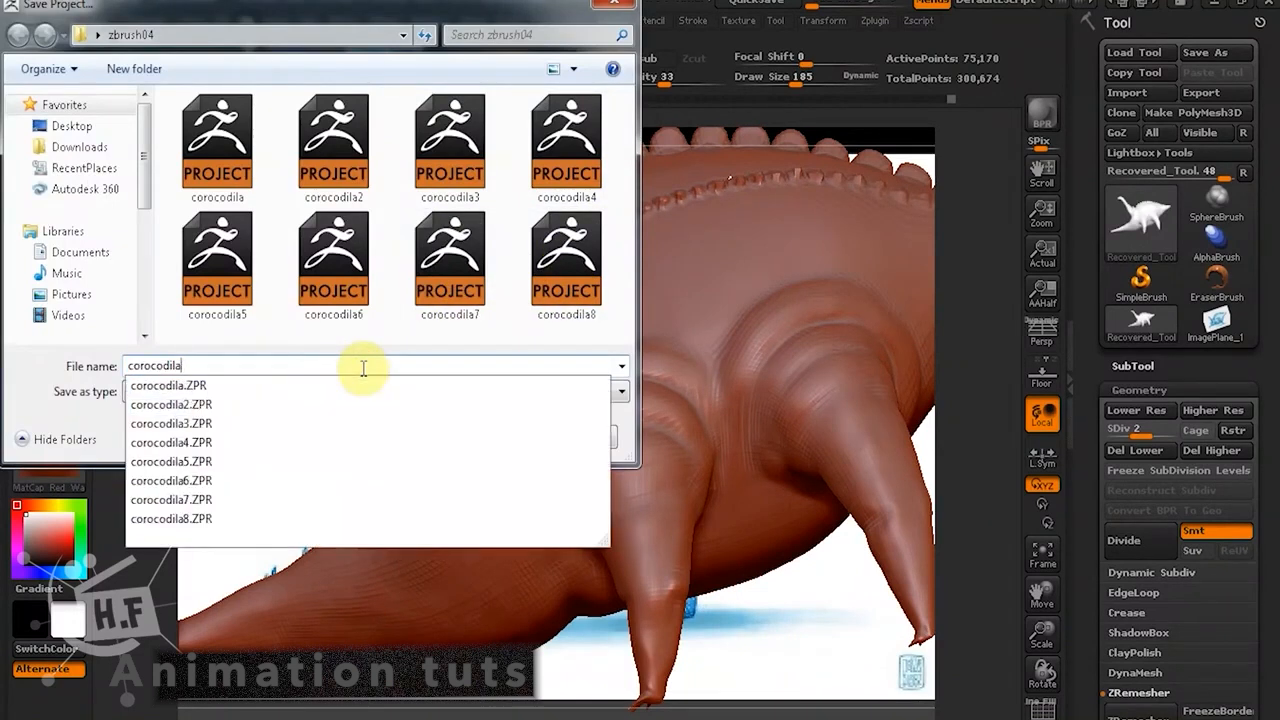
pyautogui.write('9')
pyautogui.click(500, 437)
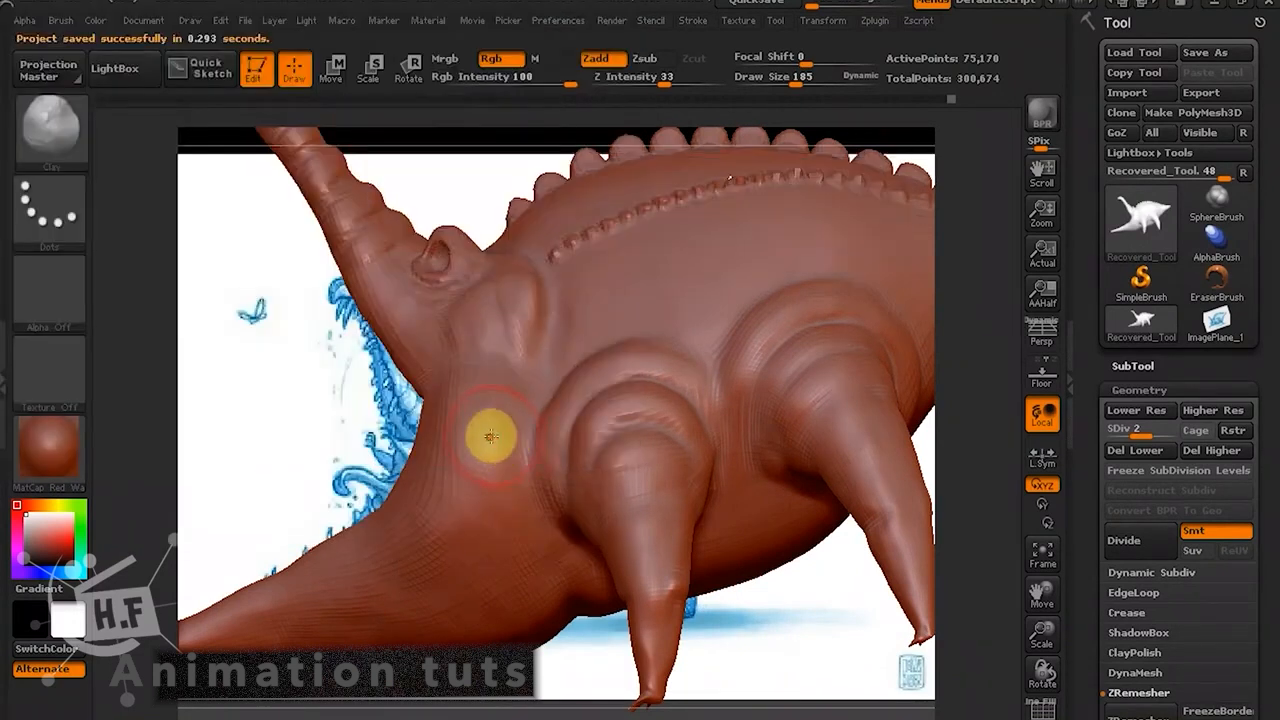
# Duplicate the unmasked rear tooth of the upper jaw towards the mouth corner with Transpose Move.
pyautogui.press('super')
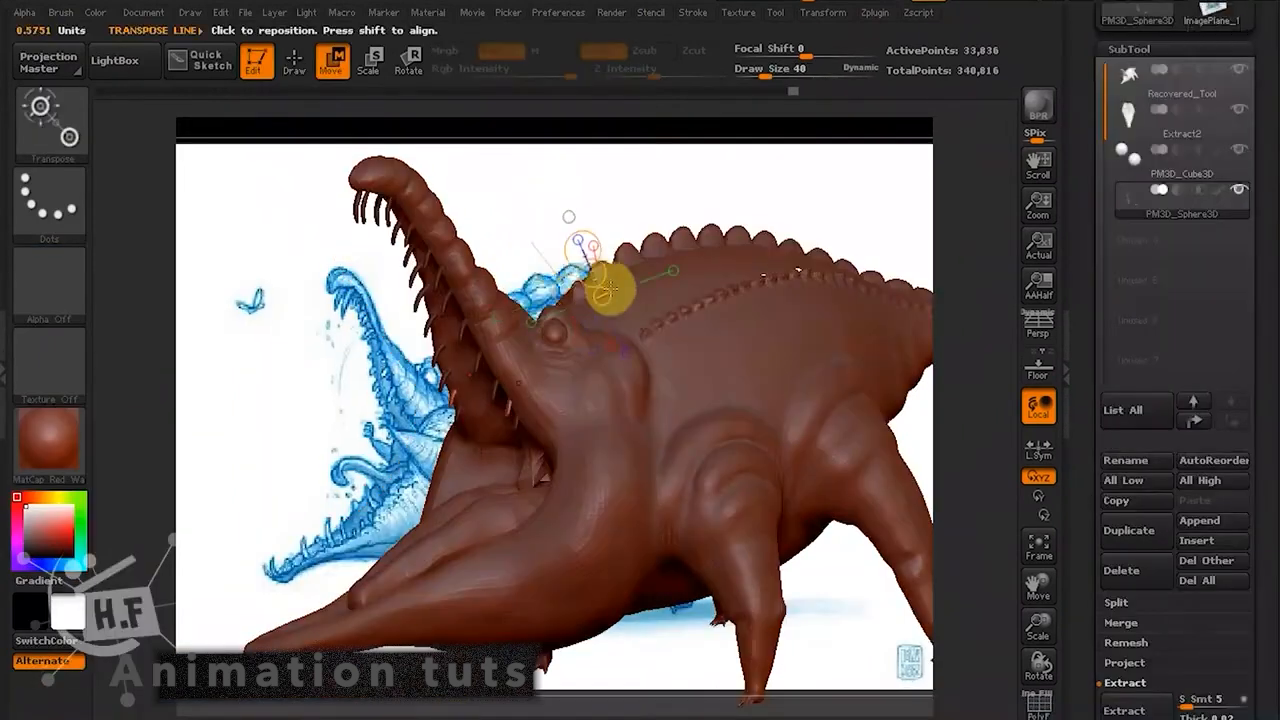
pyautogui.moveTo(842, 124); pyautogui.dragTo(863, 121)
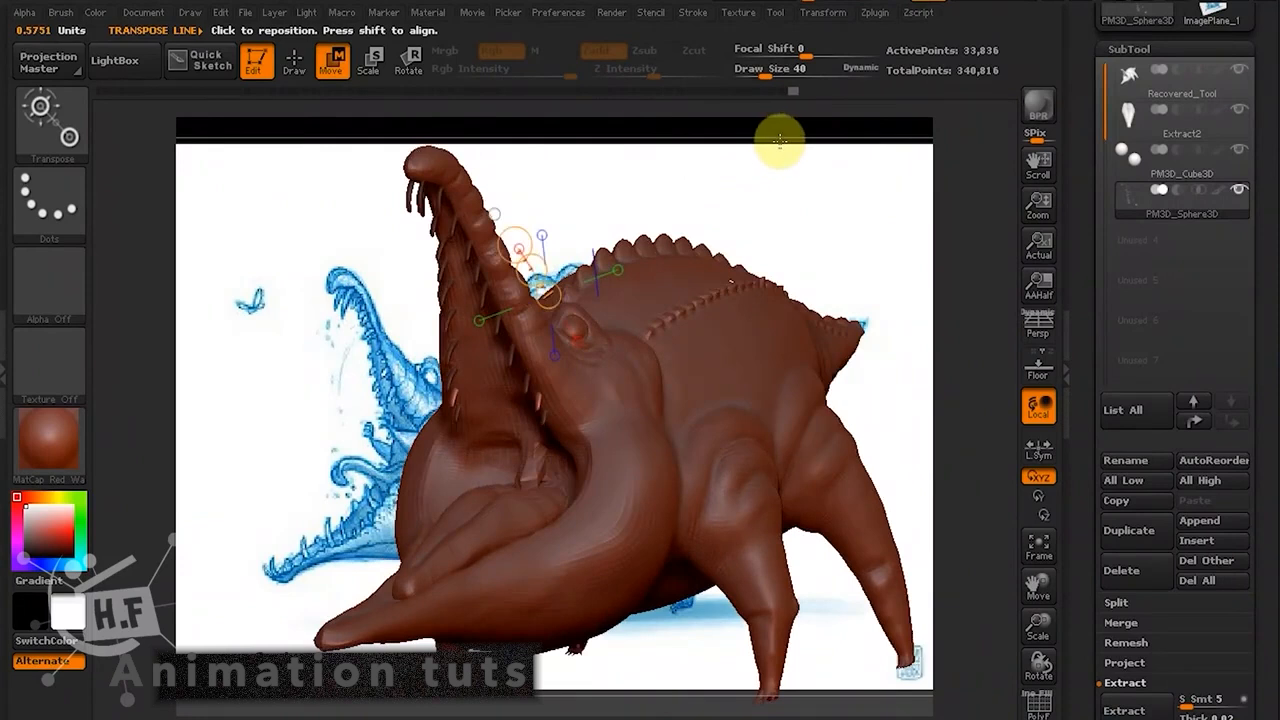
pyautogui.moveTo(685, 126); pyautogui.dragTo(786, 129)
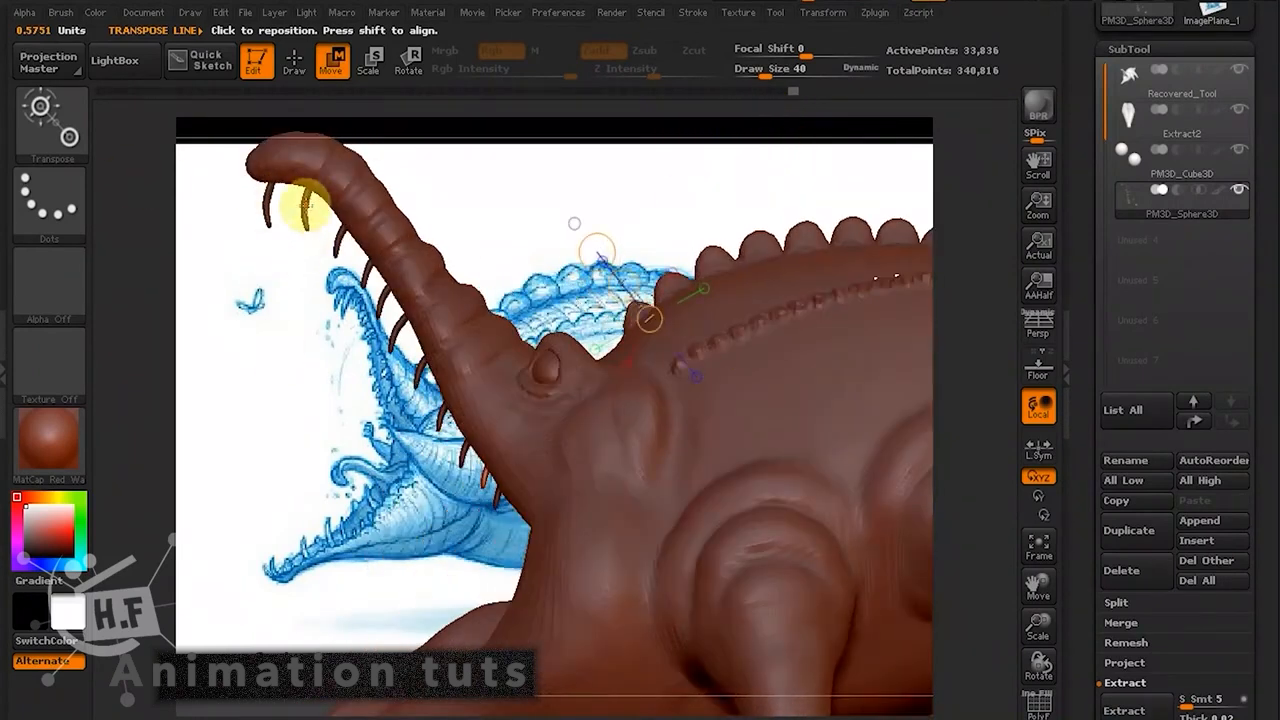
pyautogui.moveTo(772, 123)
pyautogui.mouseDown()
pyautogui.moveTo(820, 120)
pyautogui.moveTo(792, 127)
pyautogui.mouseUp()
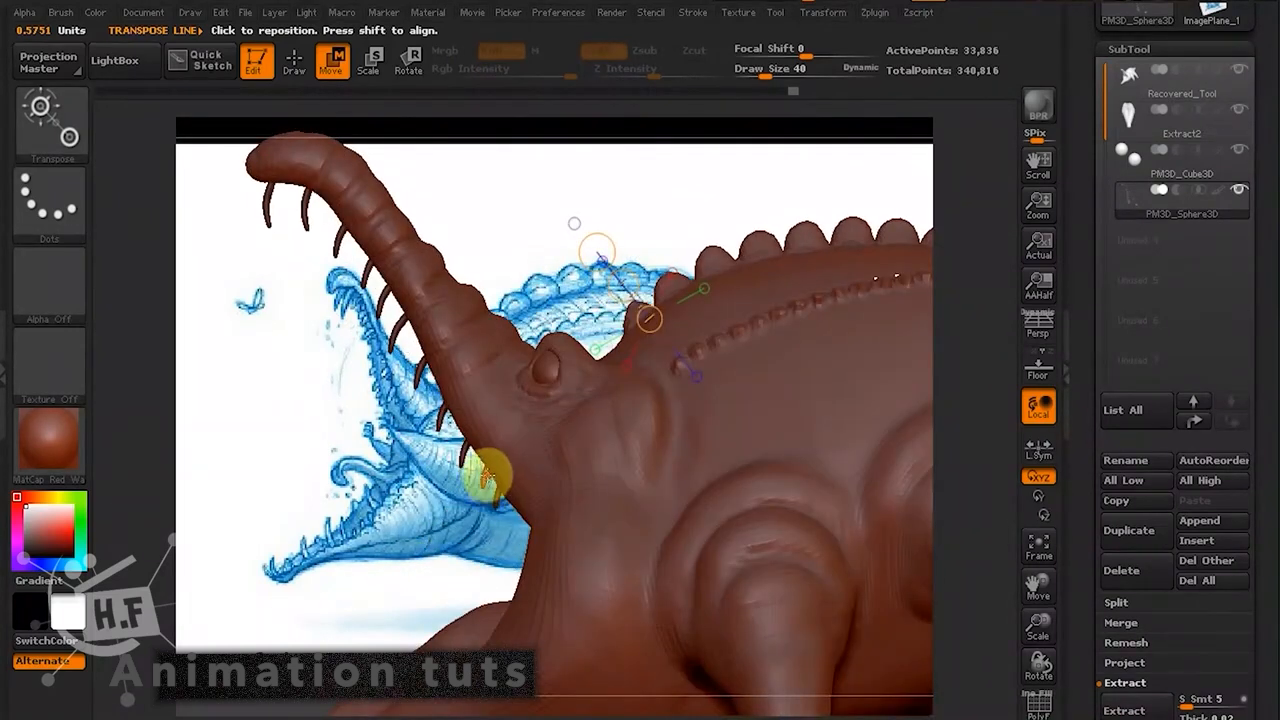
pyautogui.moveTo(503, 492); pyautogui.dragTo(548, 527)
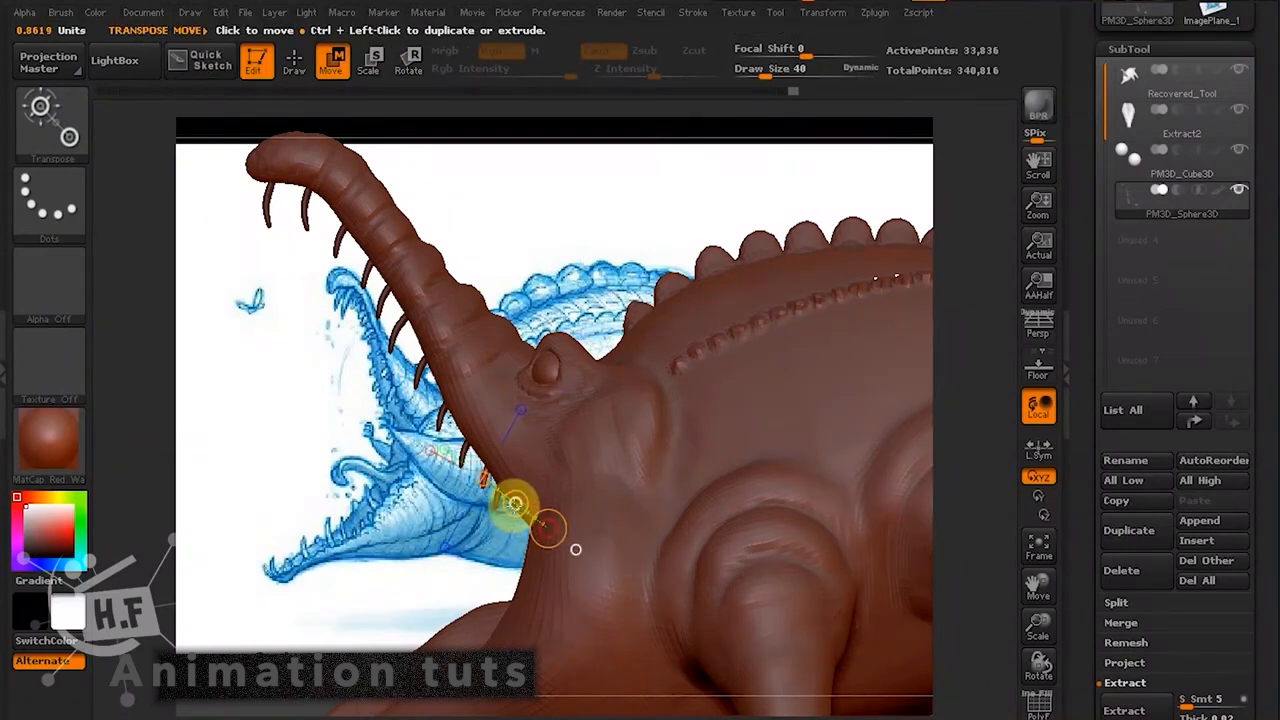
pyautogui.press('ctrl')
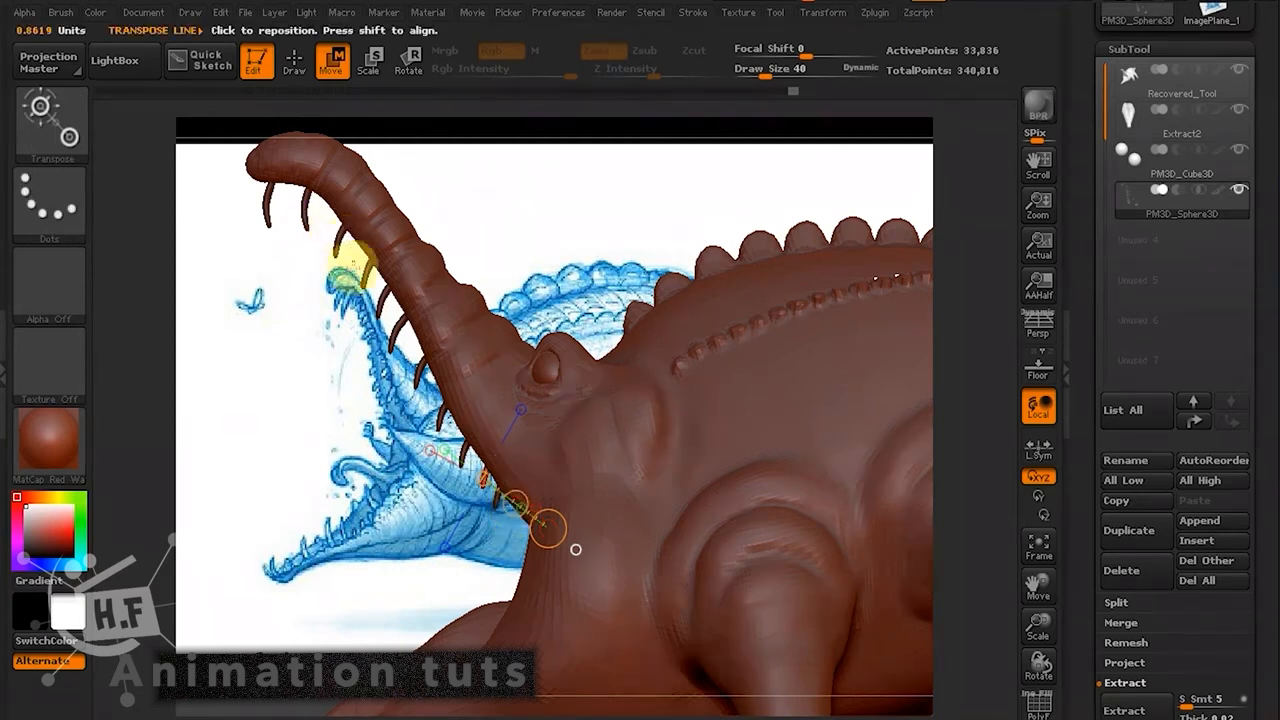
pyautogui.press('ctrl')
pyautogui.keyDown('ctrl'); pyautogui.moveTo(515, 503); pyautogui.dragTo(515, 503); pyautogui.keyUp('ctrl')
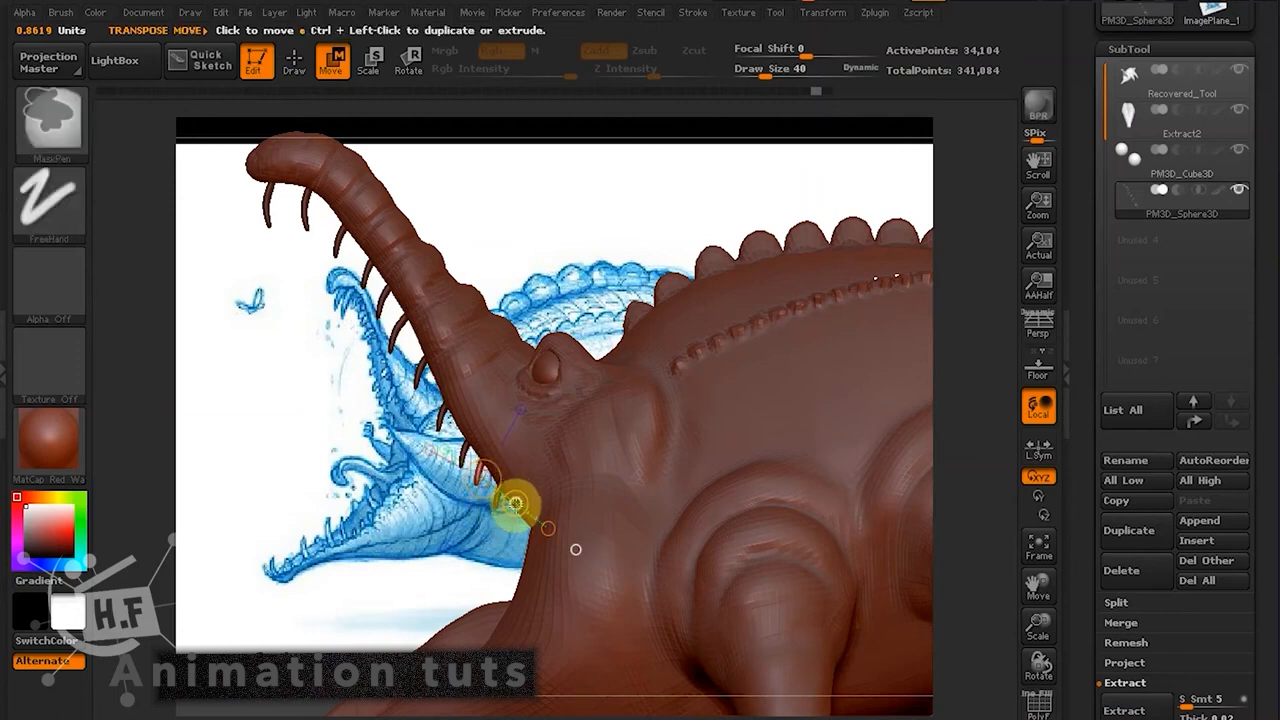
pyautogui.keyDown('ctrl'); pyautogui.moveTo(516, 504); pyautogui.dragTo(540, 545); pyautogui.keyUp('ctrl')
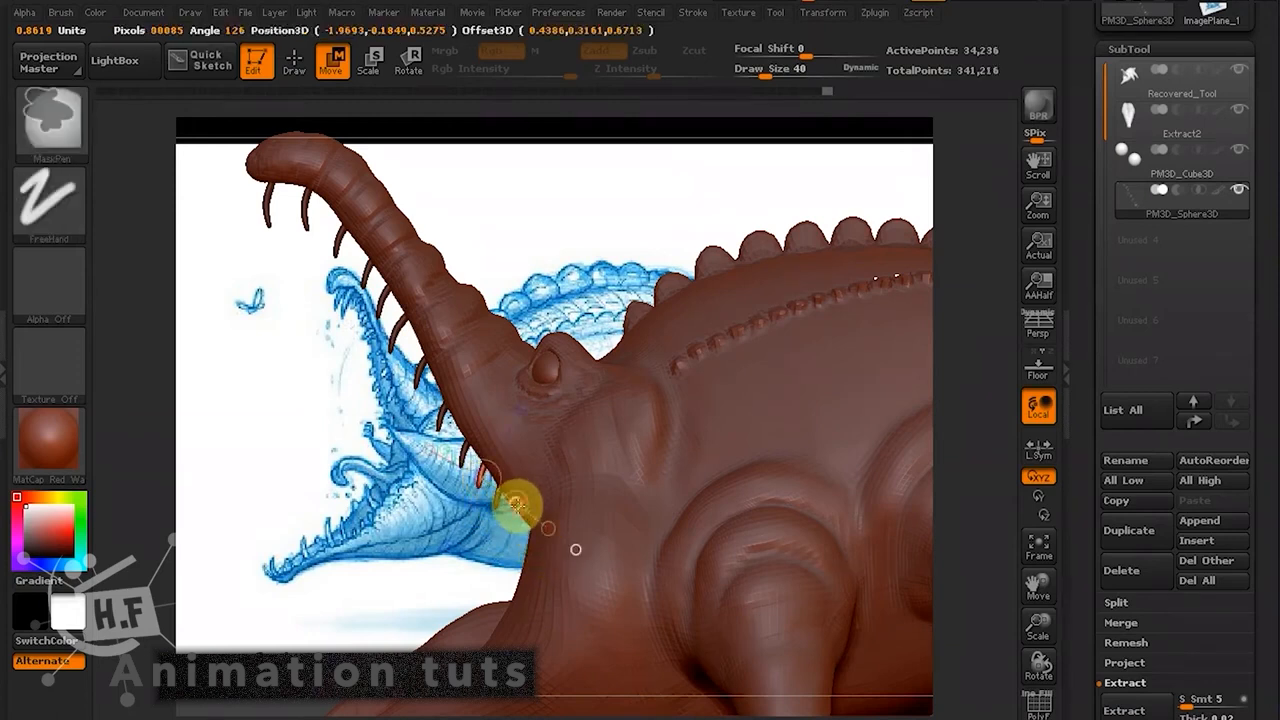
# Divide the teeth subtool by its mask with Split Masked Points and select the subtool holding the rearmost tooth pair.
pyautogui.moveTo(626, 120); pyautogui.dragTo(652, 122)
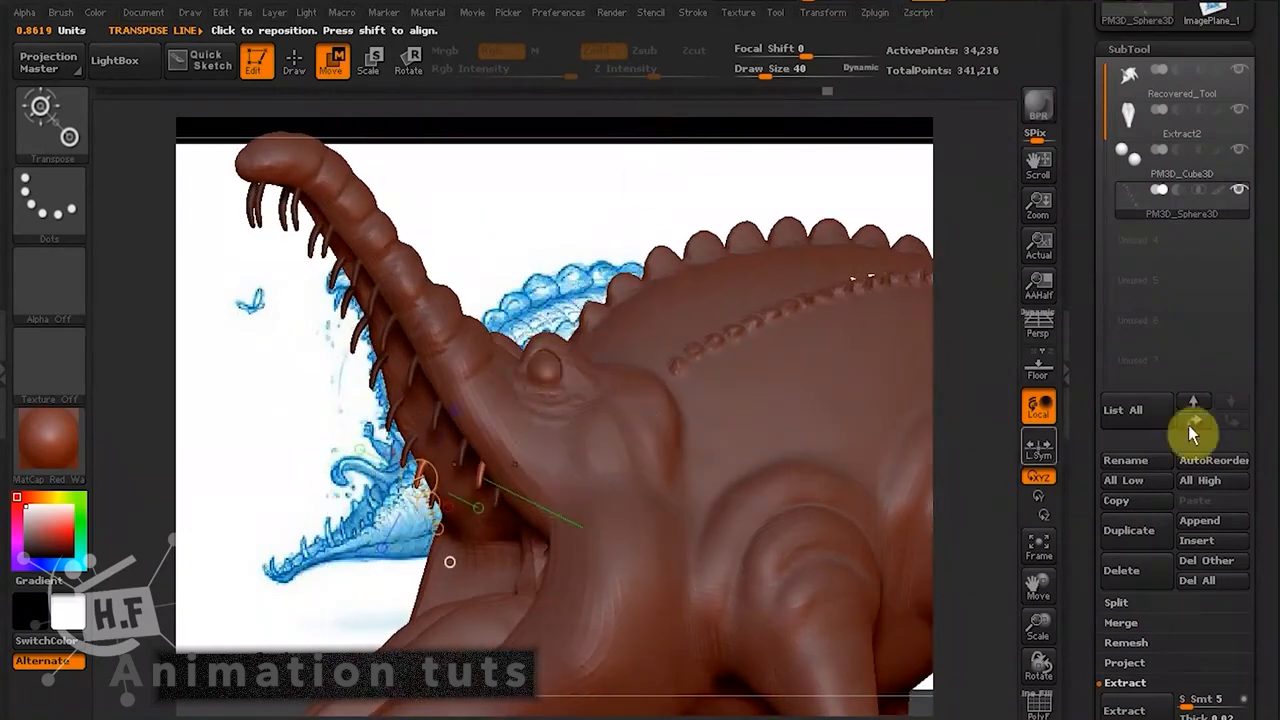
pyautogui.moveTo(1266, 316); pyautogui.dragTo(1268, 106)
pyautogui.moveTo(1214, 618); pyautogui.dragTo(1214, 663)
pyautogui.click(1124, 430)
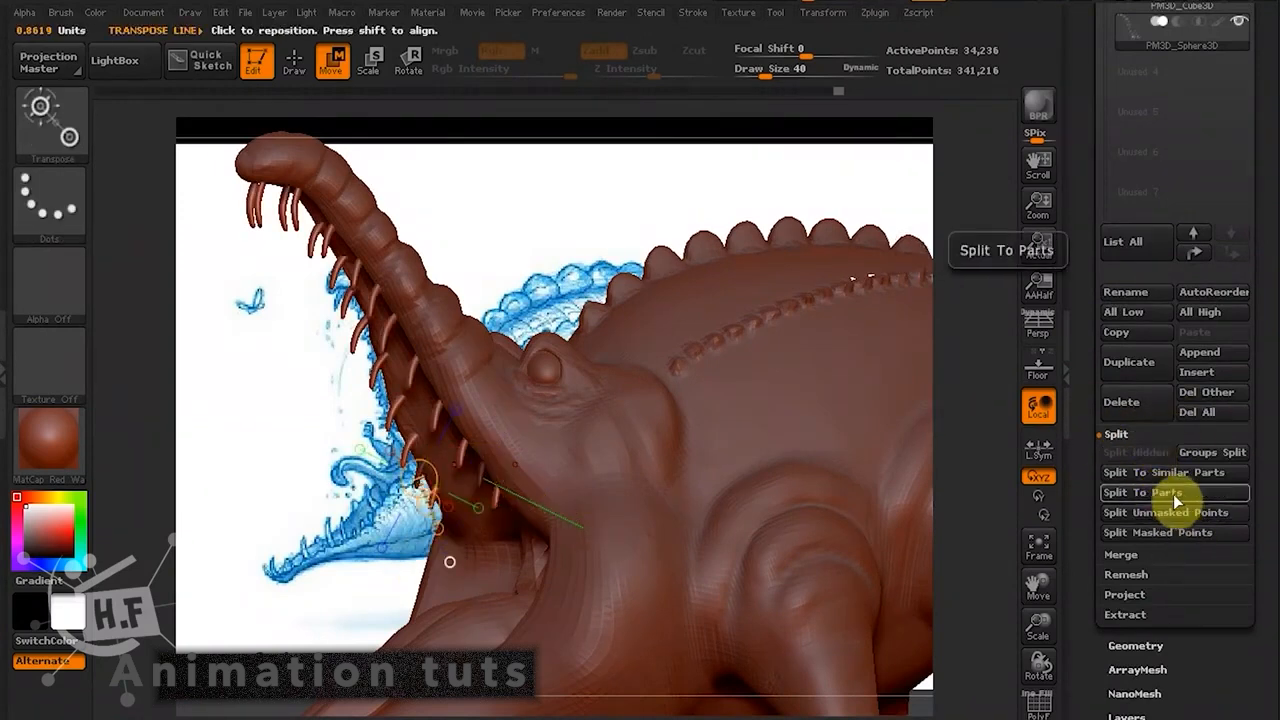
pyautogui.click(1128, 532)
pyautogui.click(1157, 86)
# Try to duplicate the separated rear tooth pair towards the lower jaw with Transpose Move, and undo the copy.
pyautogui.moveTo(617, 146); pyautogui.dragTo(554, 560)
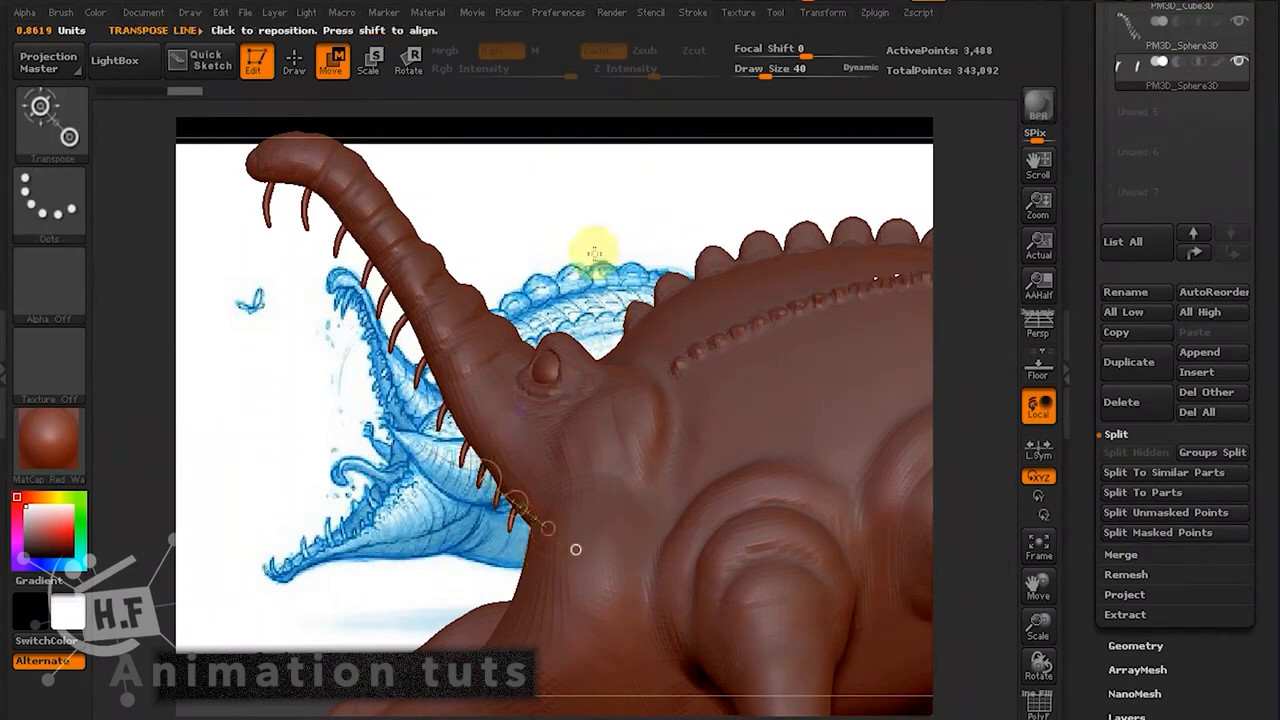
pyautogui.moveTo(700, 171); pyautogui.dragTo(724, 289)
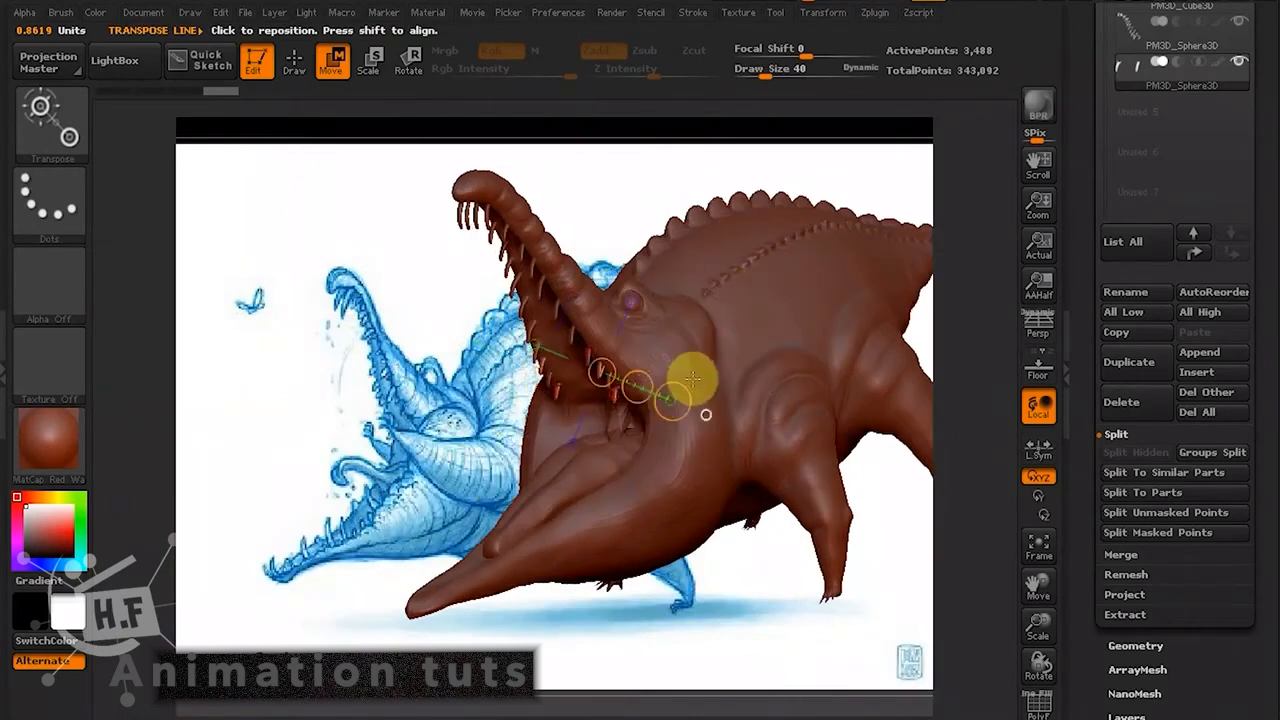
pyautogui.moveTo(648, 186); pyautogui.dragTo(640, 160)
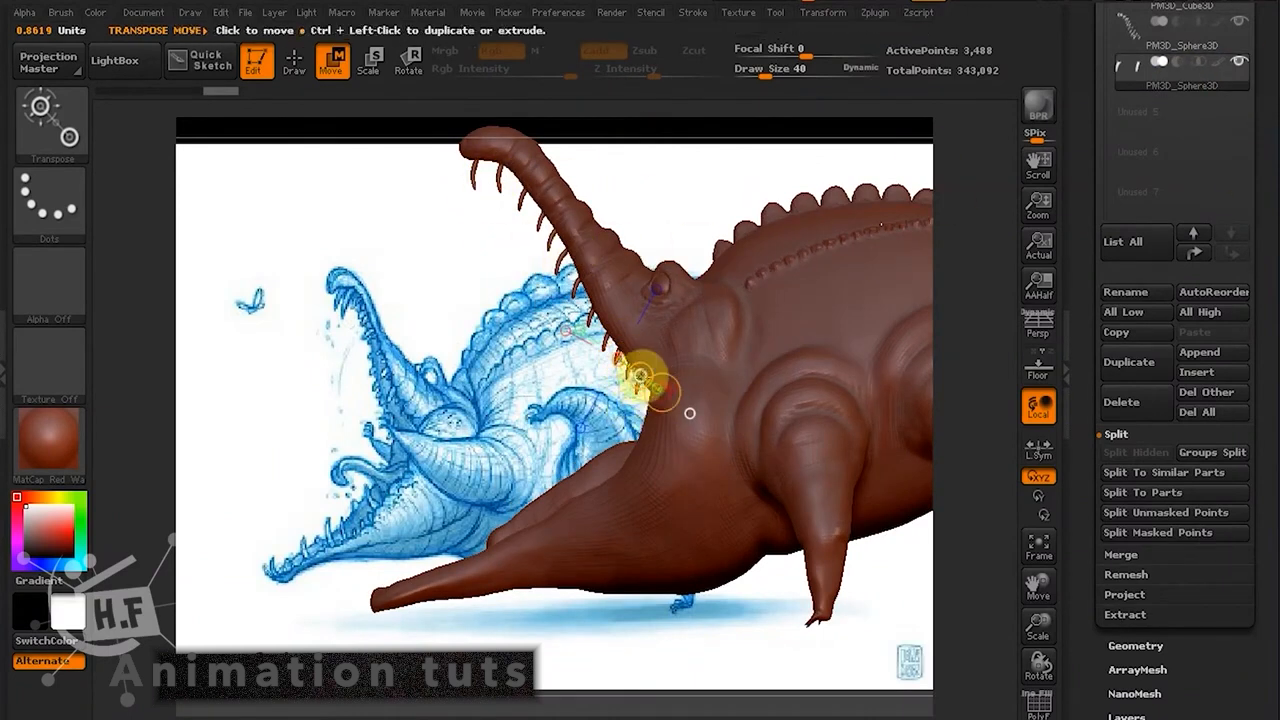
pyautogui.keyDown('ctrl'); pyautogui.moveTo(641, 376); pyautogui.dragTo(628, 410); pyautogui.keyUp('ctrl')
pyautogui.hotkey('ctrl', 'z')
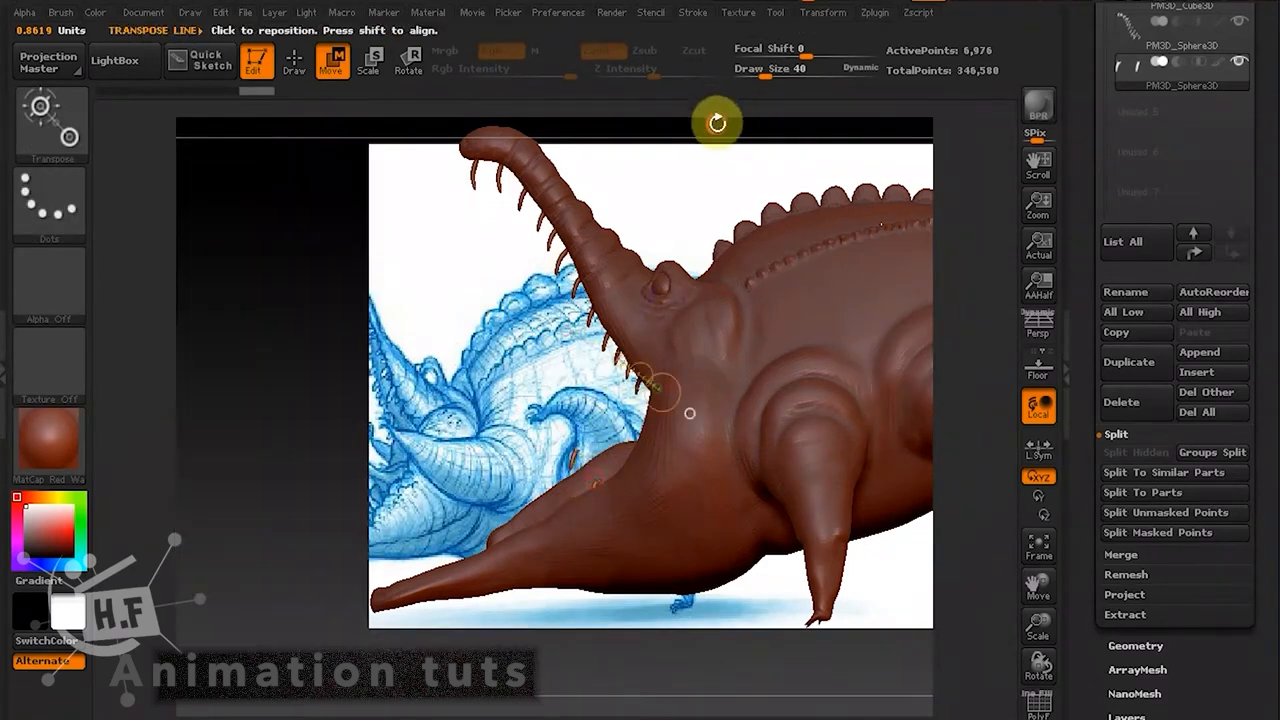
pyautogui.moveTo(714, 120); pyautogui.dragTo(740, 113)
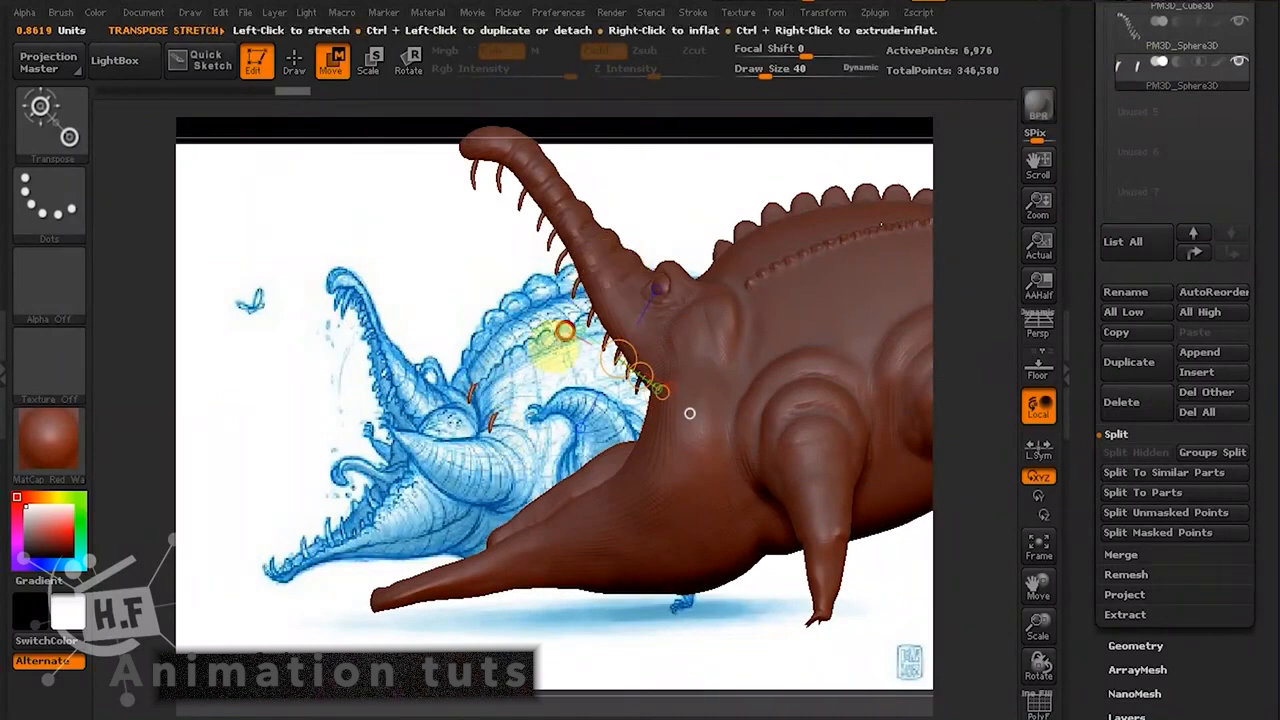
pyautogui.press('ctrl')
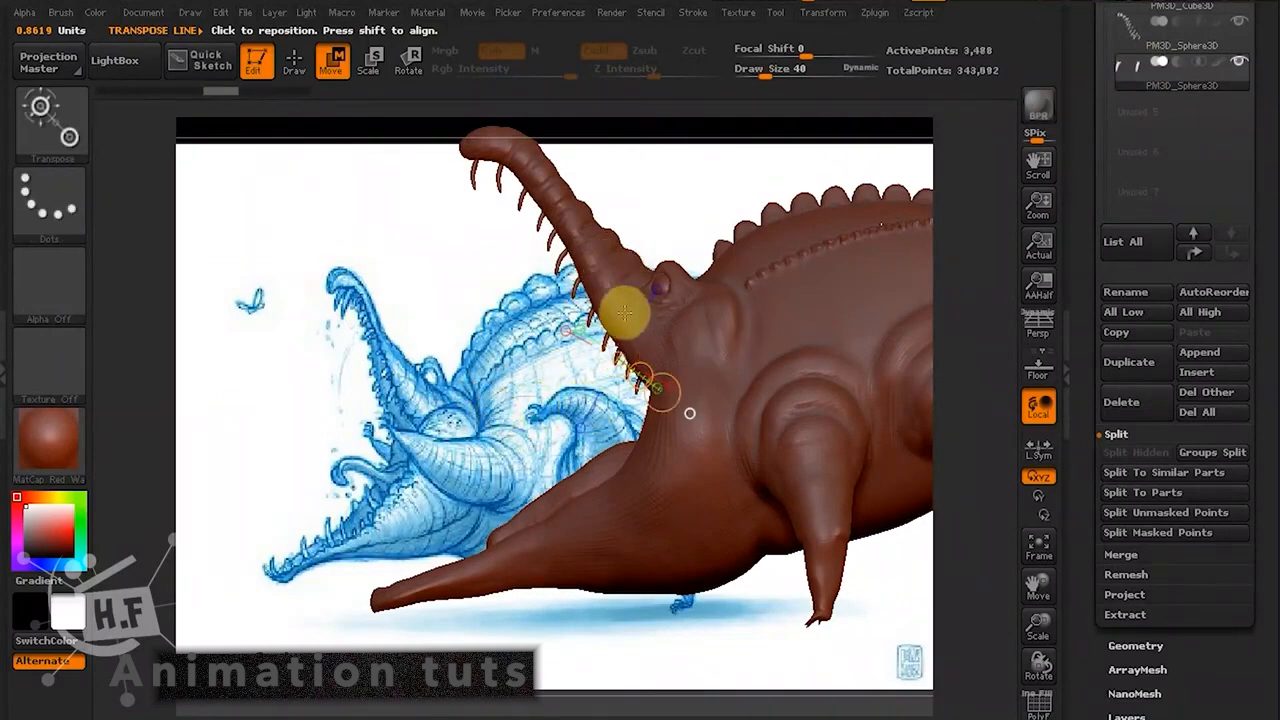
# Combine the two teeth subtools into one with MergeDown and accept the non-undoable operation.
pyautogui.moveTo(720, 130); pyautogui.dragTo(735, 130)
pyautogui.click(1174, 86)
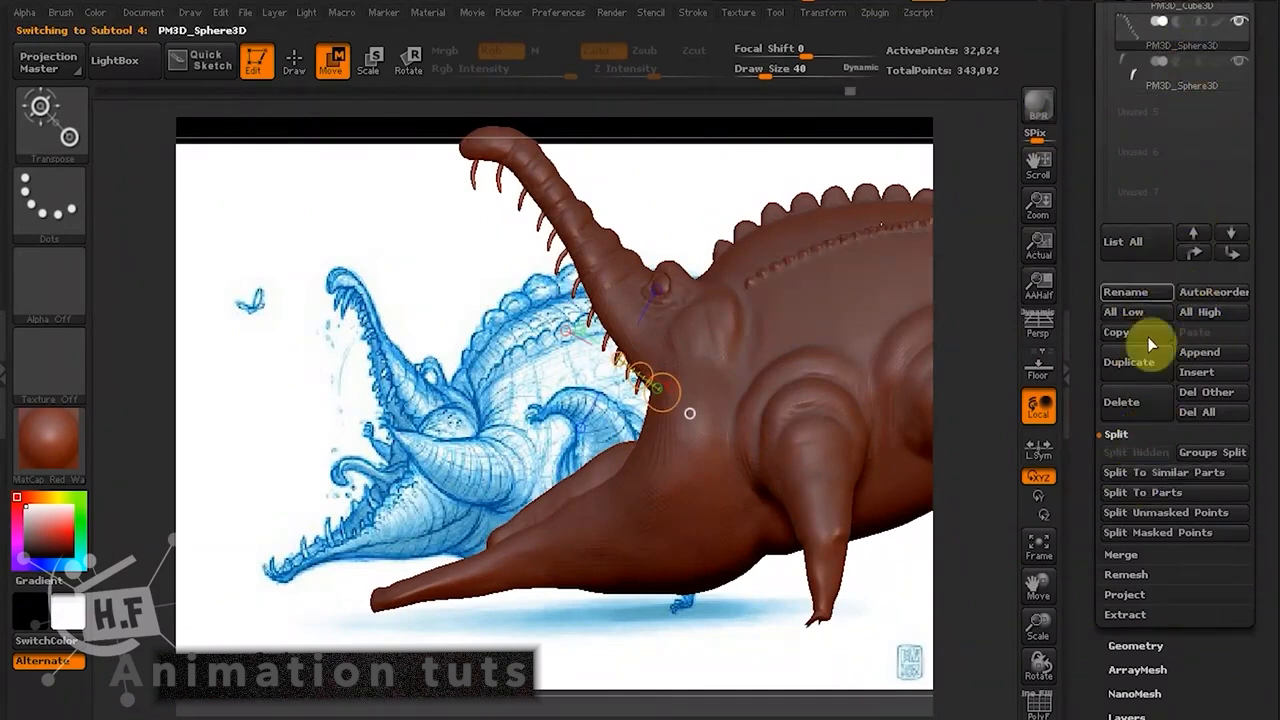
pyautogui.click(1150, 553)
pyautogui.click(1140, 490)
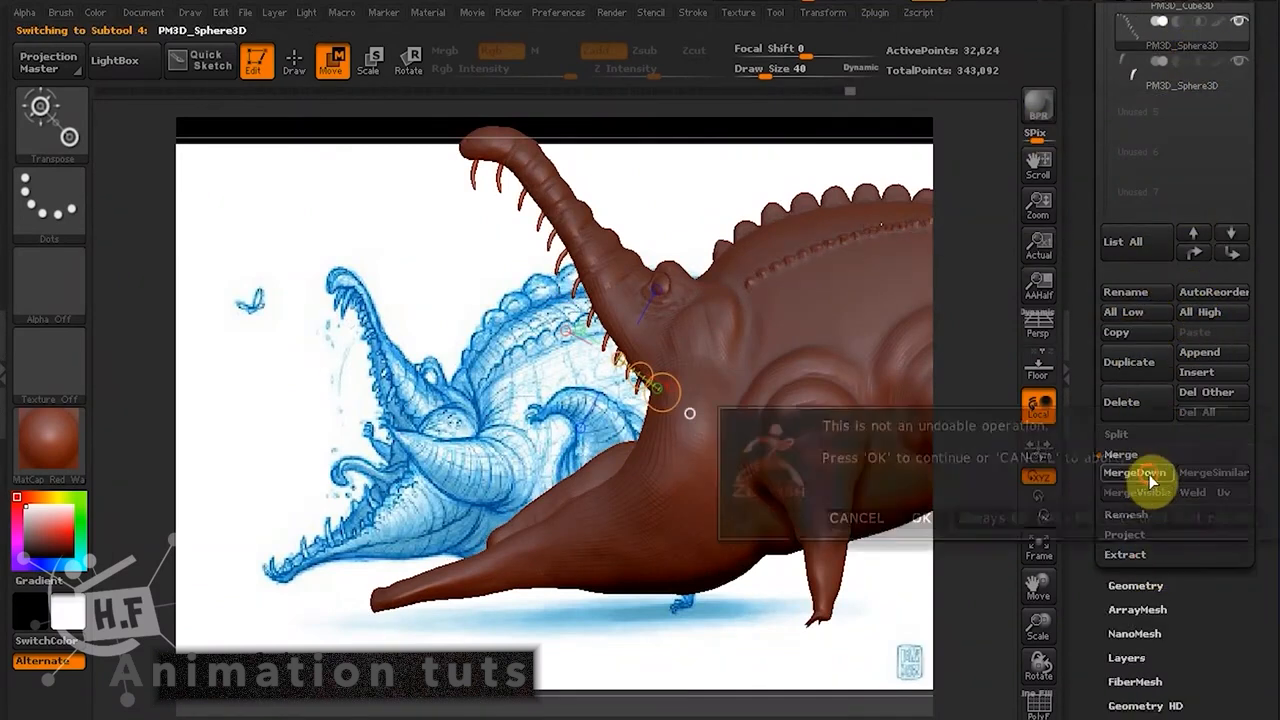
pyautogui.click(907, 517)
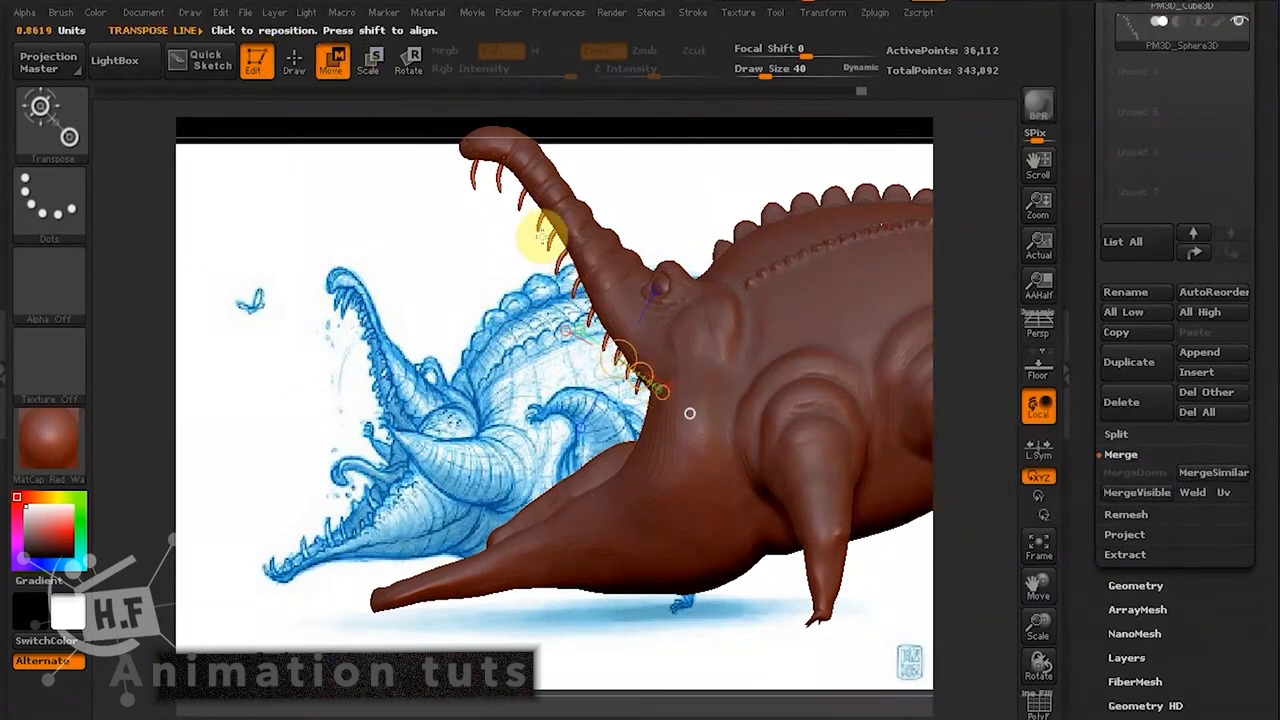
# Duplicate the upper row of teeth towards the lower jaw with Transpose Move, undoing the first attempt and repeating the copy.
pyautogui.moveTo(541, 237)
pyautogui.mouseDown()
pyautogui.moveTo(534, 252)
pyautogui.moveTo(627, 369)
pyautogui.mouseUp()
pyautogui.moveTo(783, 113)
pyautogui.mouseDown()
pyautogui.moveTo(834, 117)
pyautogui.moveTo(790, 126)
pyautogui.mouseUp()
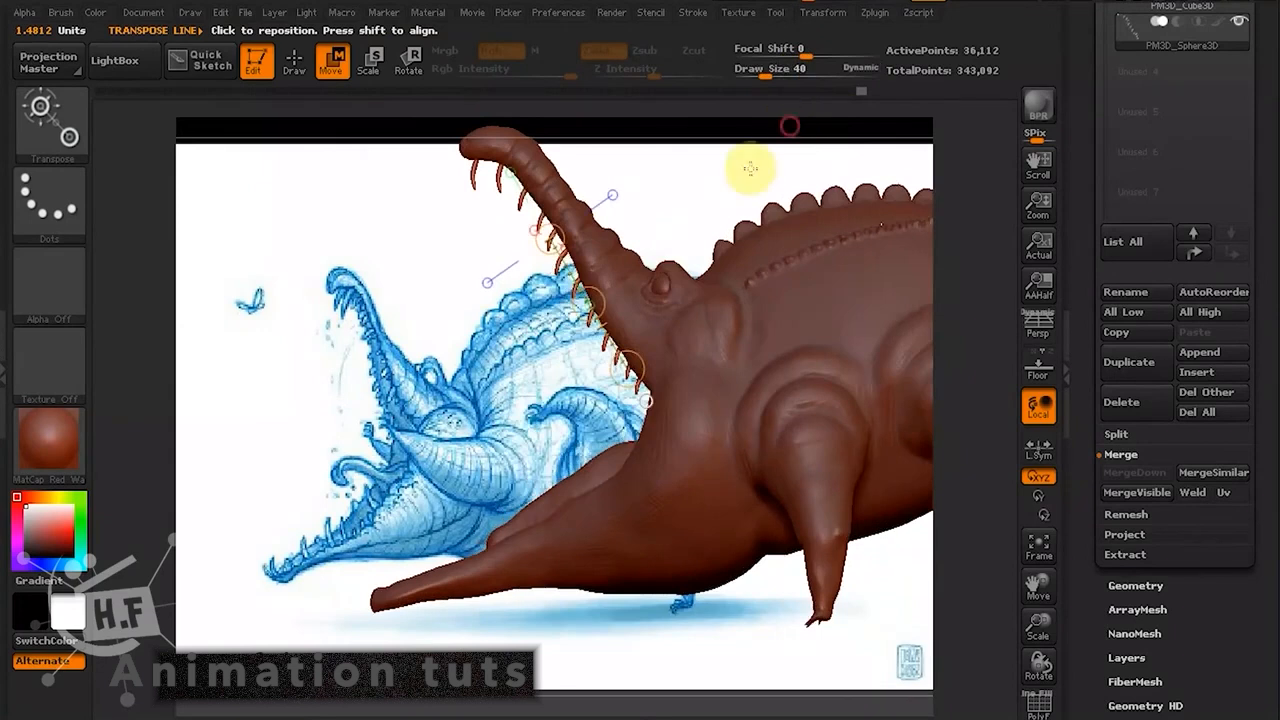
pyautogui.keyDown('ctrl'); pyautogui.moveTo(590, 300); pyautogui.dragTo(572, 411); pyautogui.keyUp('ctrl')
pyautogui.hotkey('ctrl', 'z')
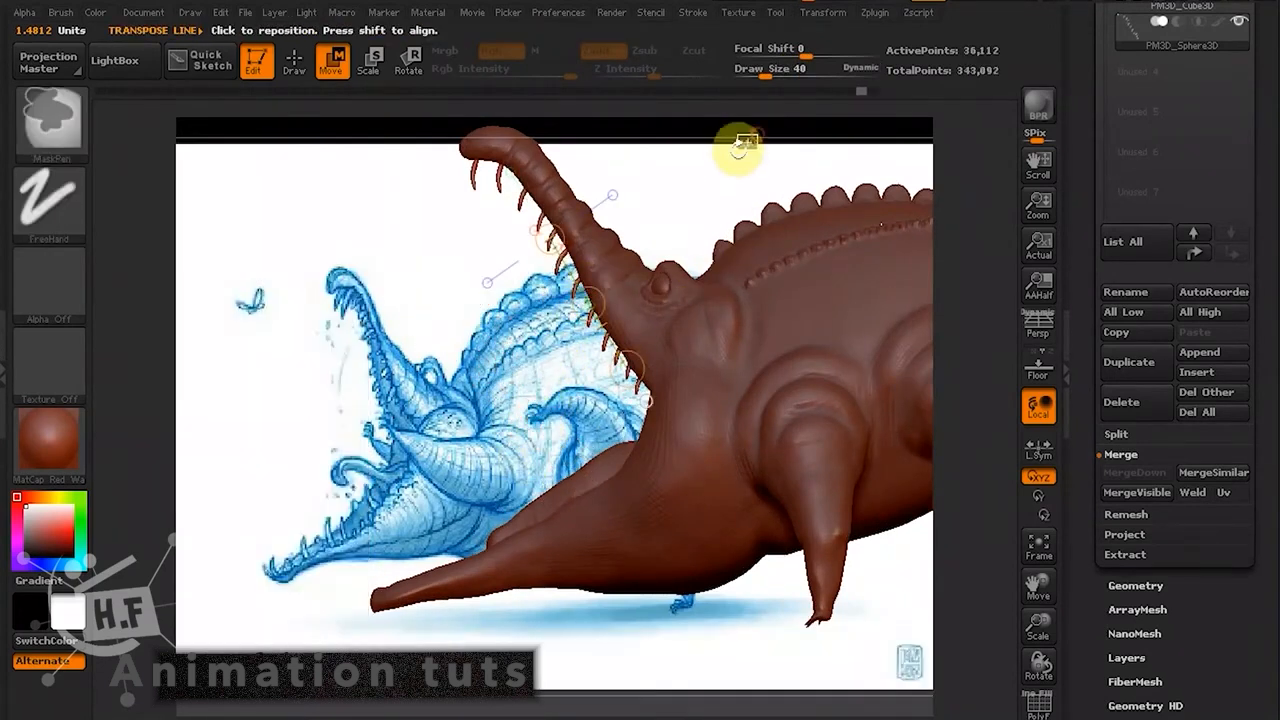
pyautogui.keyDown('ctrl'); pyautogui.moveTo(586, 297); pyautogui.dragTo(537, 413); pyautogui.keyUp('ctrl')
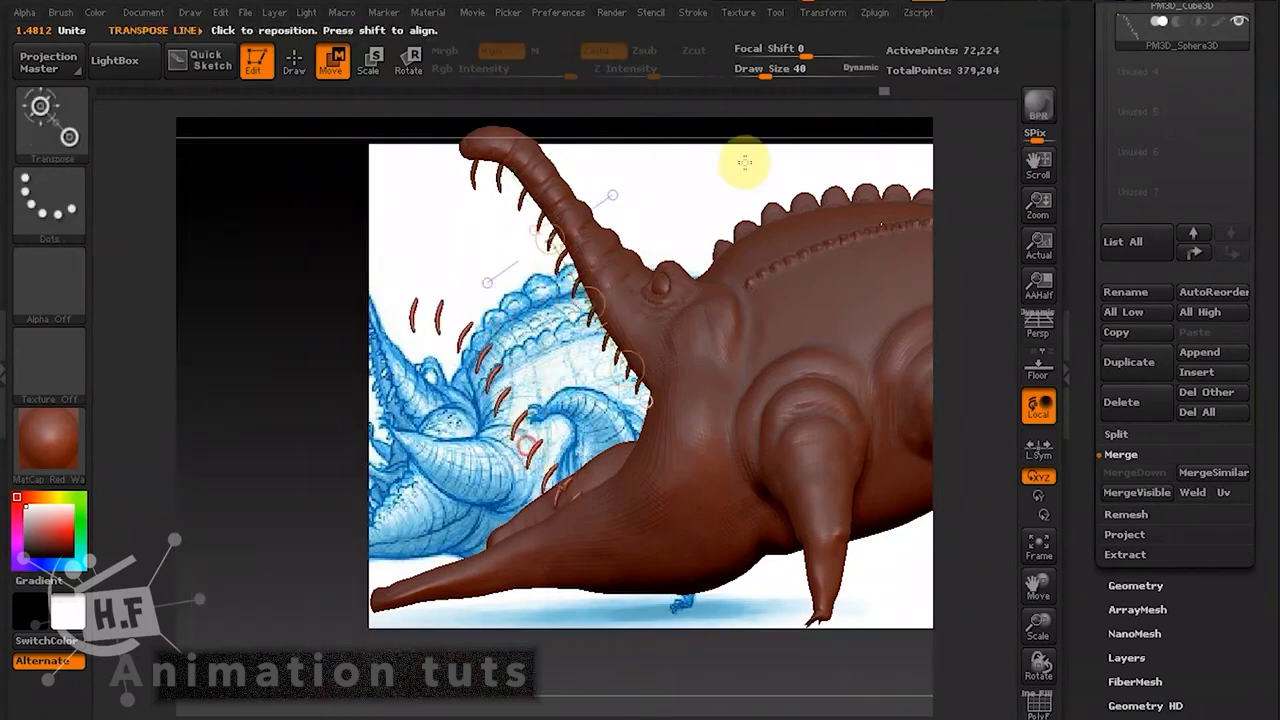
# Try to turn the copied row of teeth towards the lower jaw with Transpose Rotate.
pyautogui.moveTo(743, 157)
pyautogui.mouseDown()
pyautogui.moveTo(843, 134)
pyautogui.moveTo(837, 143)
pyautogui.moveTo(902, 142)
pyautogui.mouseUp()
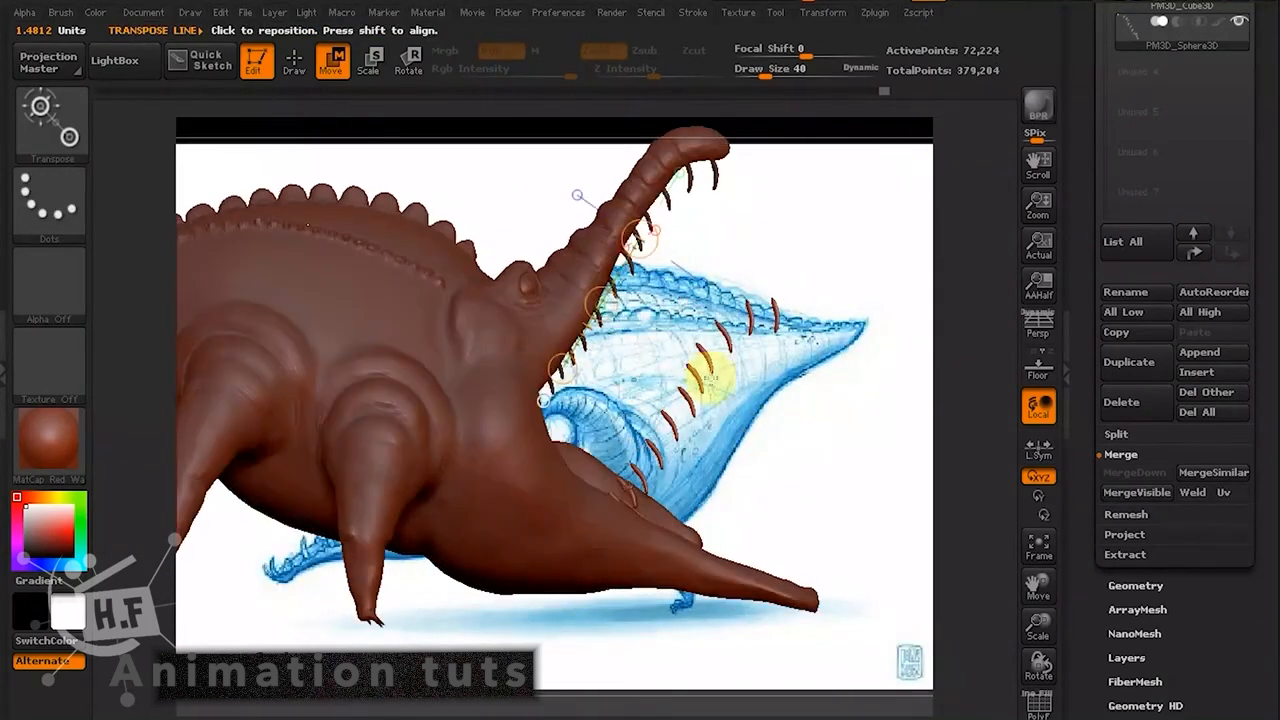
pyautogui.moveTo(620, 497); pyautogui.dragTo(757, 316)
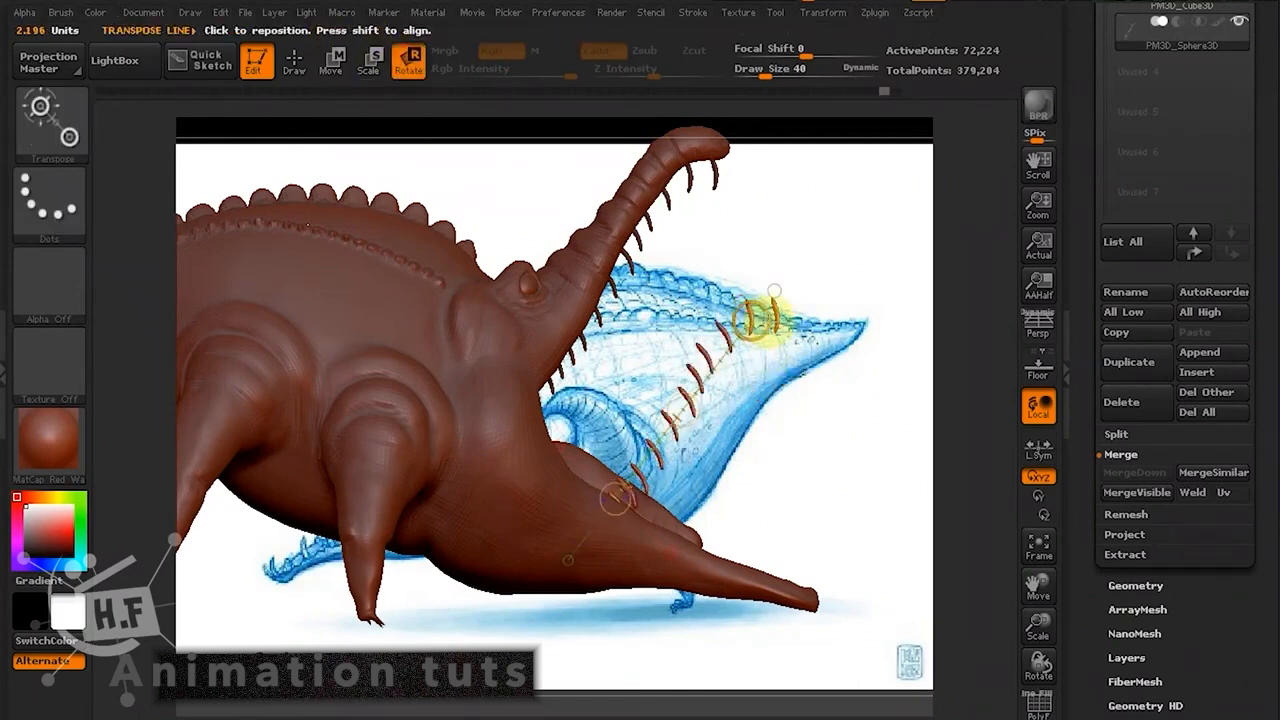
pyautogui.moveTo(762, 318); pyautogui.dragTo(815, 568)
pyautogui.hotkey('ctrl', 'z')
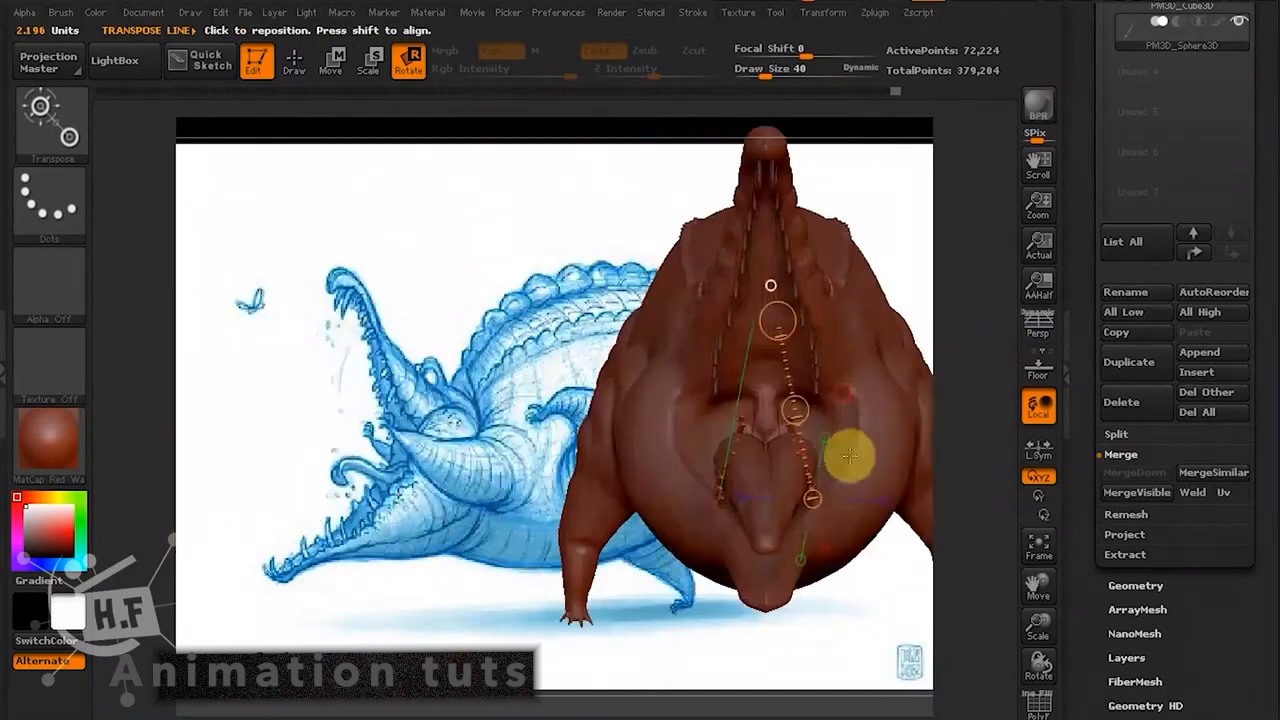
pyautogui.moveTo(914, 206)
pyautogui.mouseDown()
pyautogui.moveTo(920, 318)
pyautogui.moveTo(928, 257)
pyautogui.mouseUp()
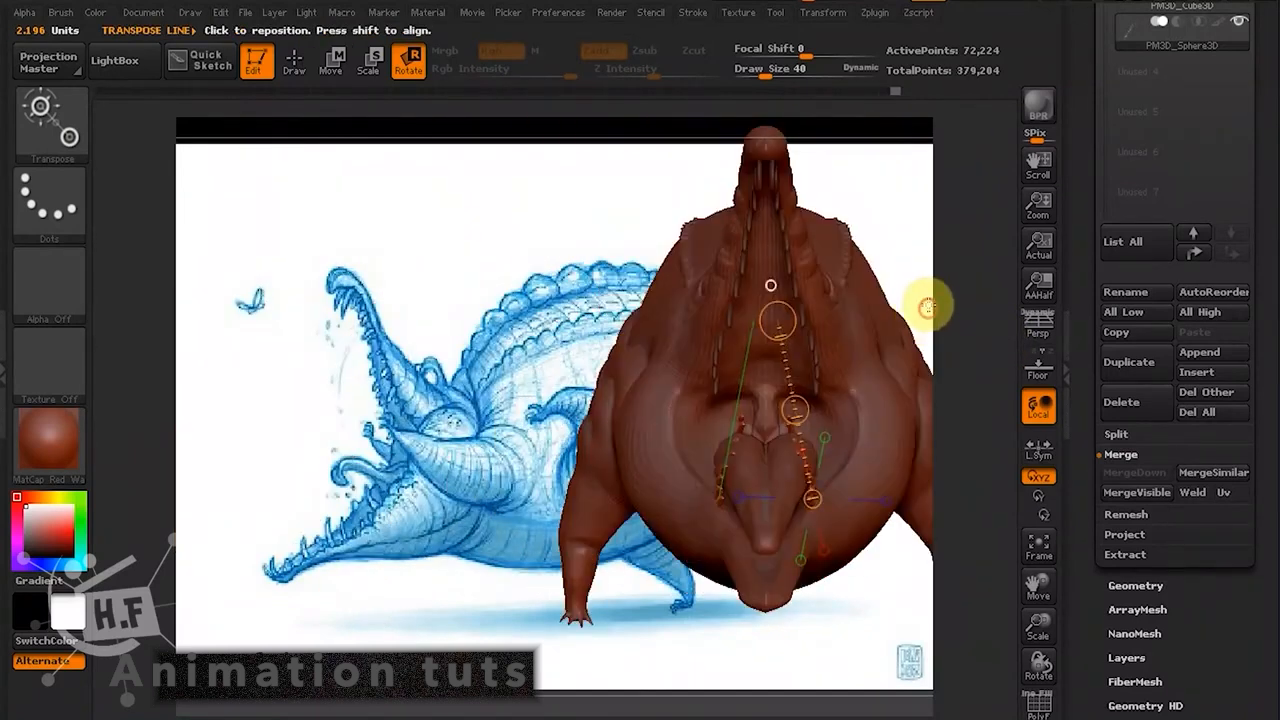
pyautogui.moveTo(886, 109); pyautogui.dragTo(924, 92)
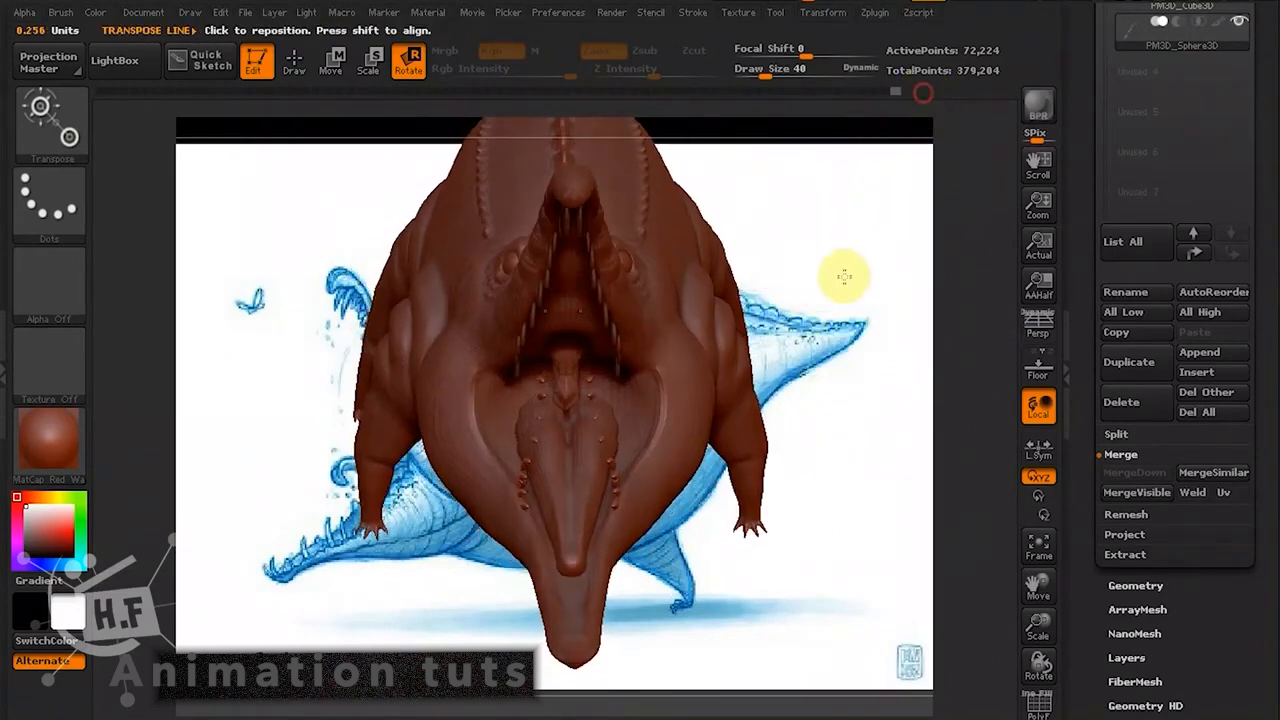
# Frame the whole creature and try to place the copied teeth along the lower jaw with Transpose Move.
pyautogui.click(1038, 547)
pyautogui.moveTo(725, 135); pyautogui.dragTo(756, 146)
pyautogui.moveTo(879, 132); pyautogui.dragTo(925, 117)
pyautogui.click(331, 62)
pyautogui.moveTo(700, 381); pyautogui.dragTo(745, 400)
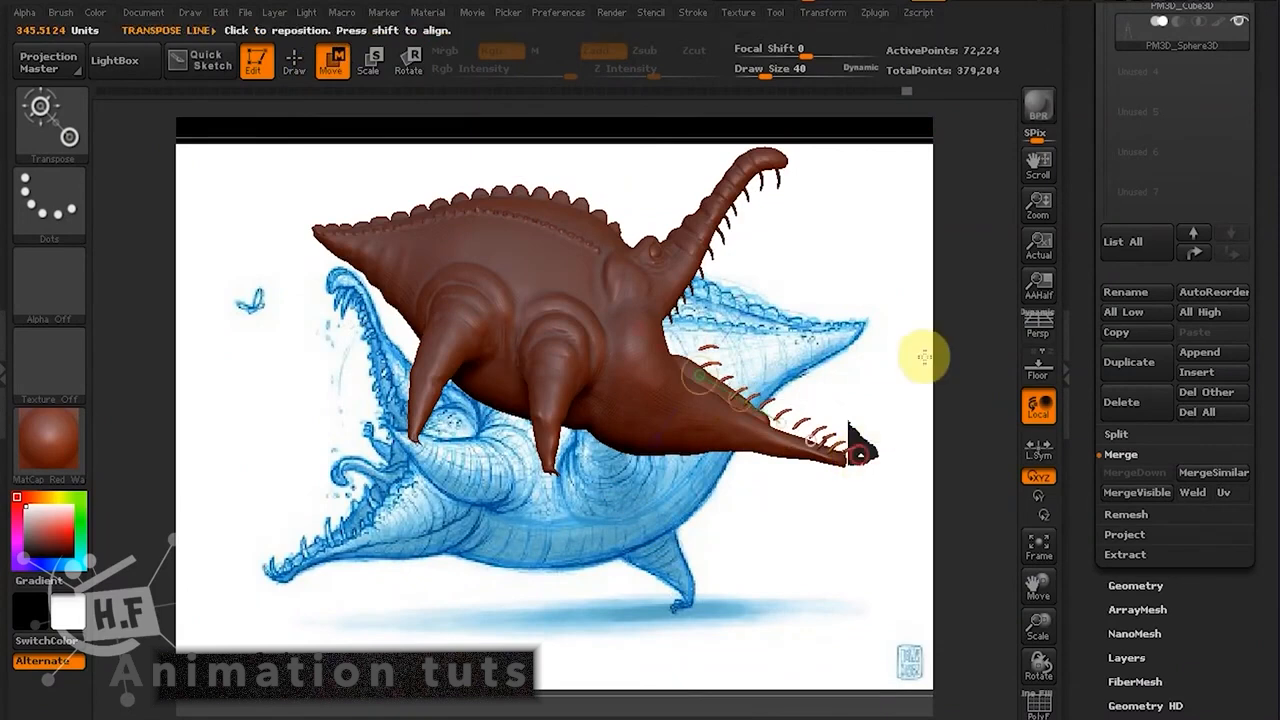
# Try to angle the copied tooth rows to the lower jaw's outline from above with Transpose Rotate, undoing the rotations.
pyautogui.moveTo(898, 132); pyautogui.dragTo(894, 346)
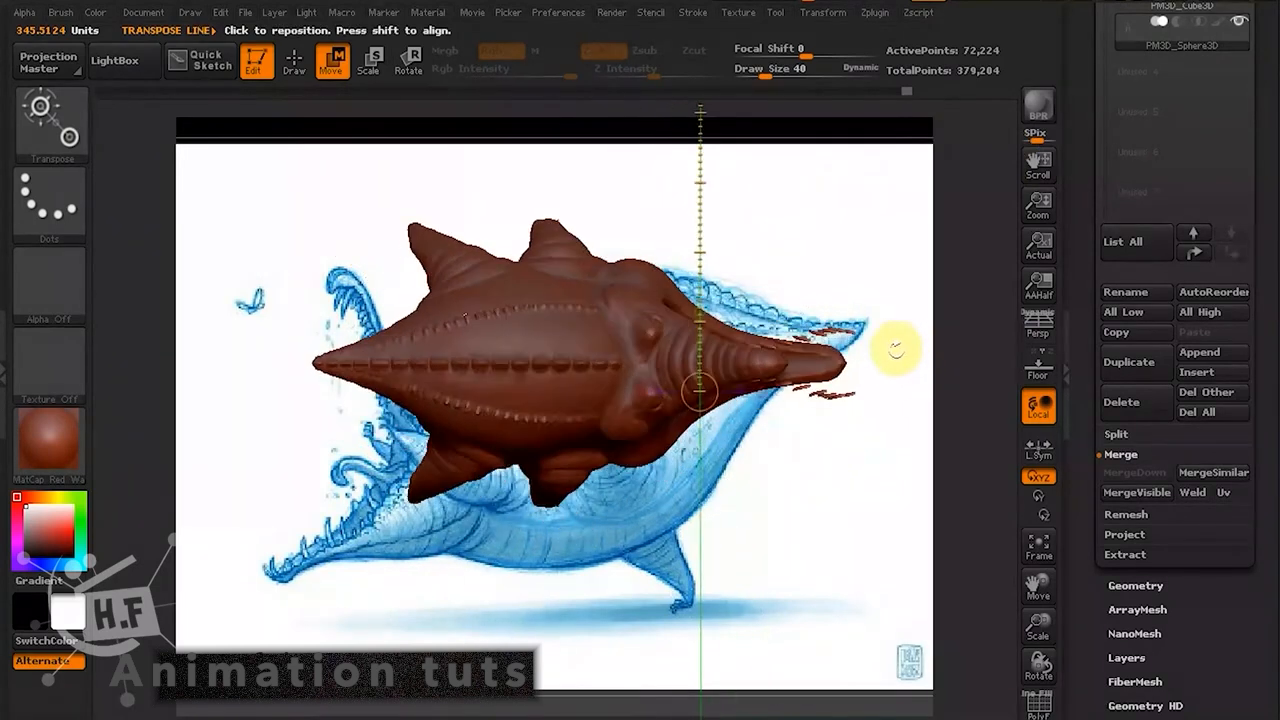
pyautogui.keyDown('alt'); pyautogui.moveTo(911, 128); pyautogui.dragTo(813, 128); pyautogui.keyUp('alt')
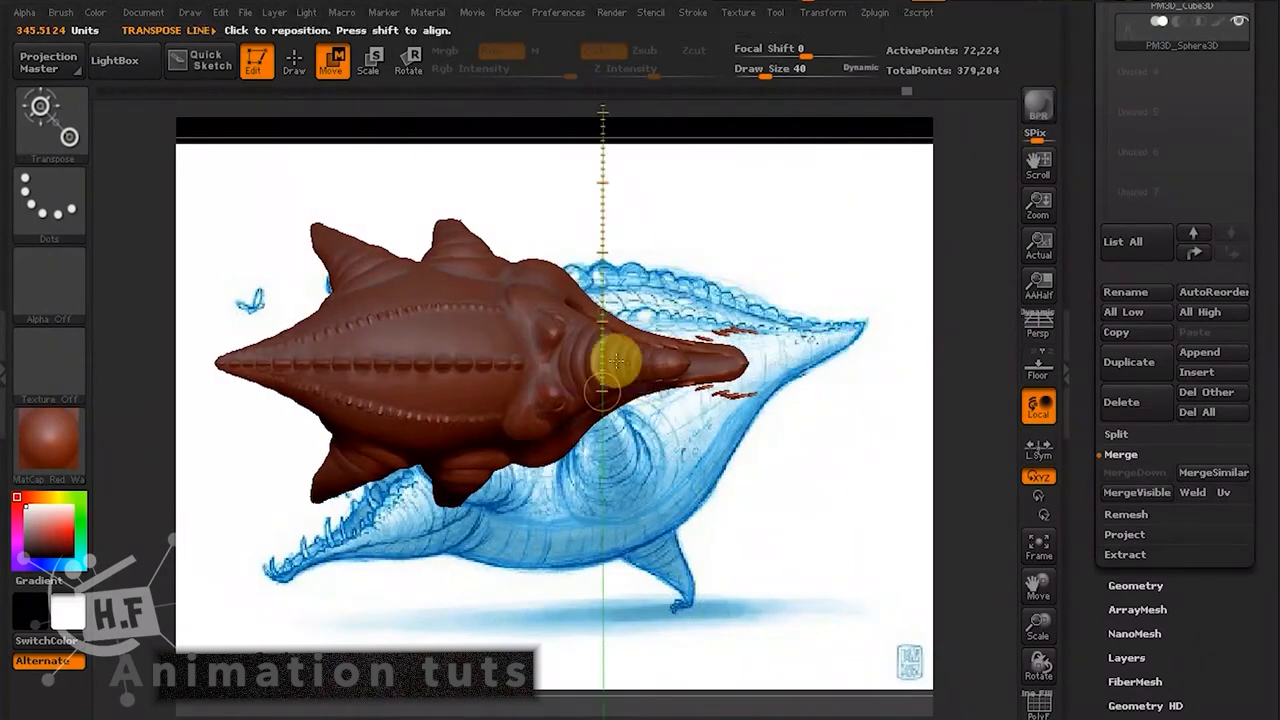
pyautogui.moveTo(617, 362); pyautogui.dragTo(766, 355)
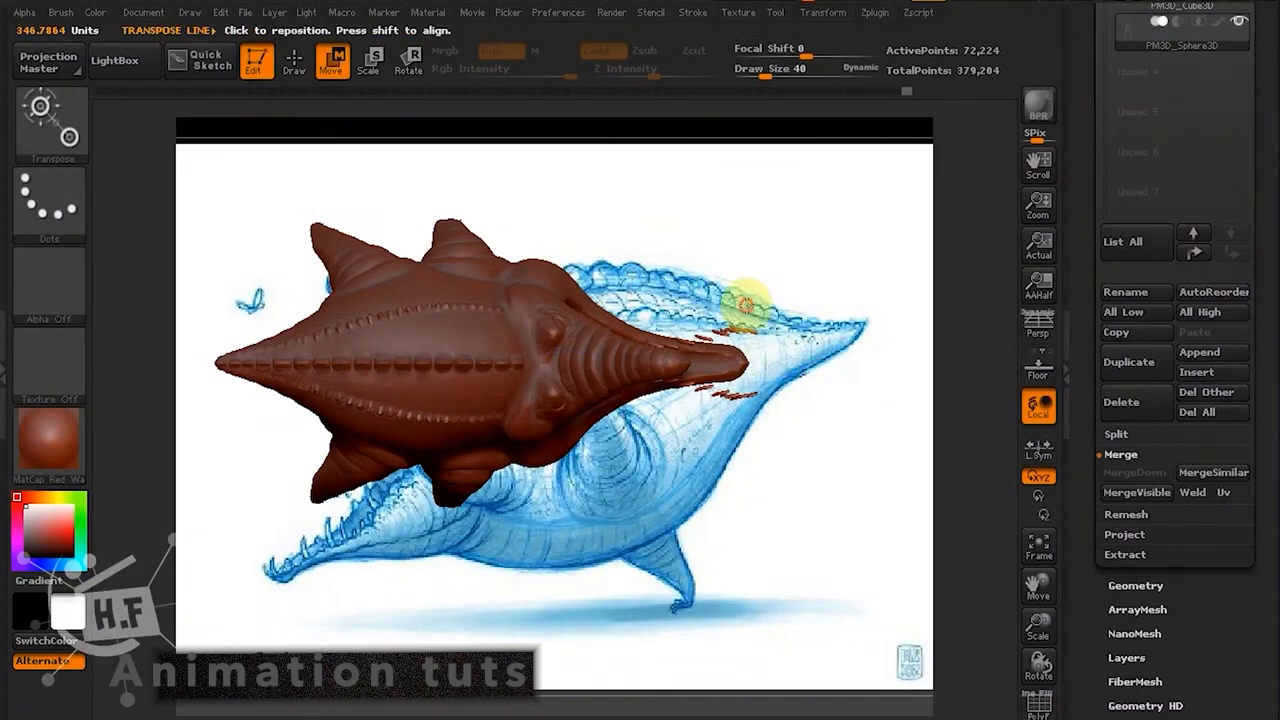
pyautogui.click(408, 60)
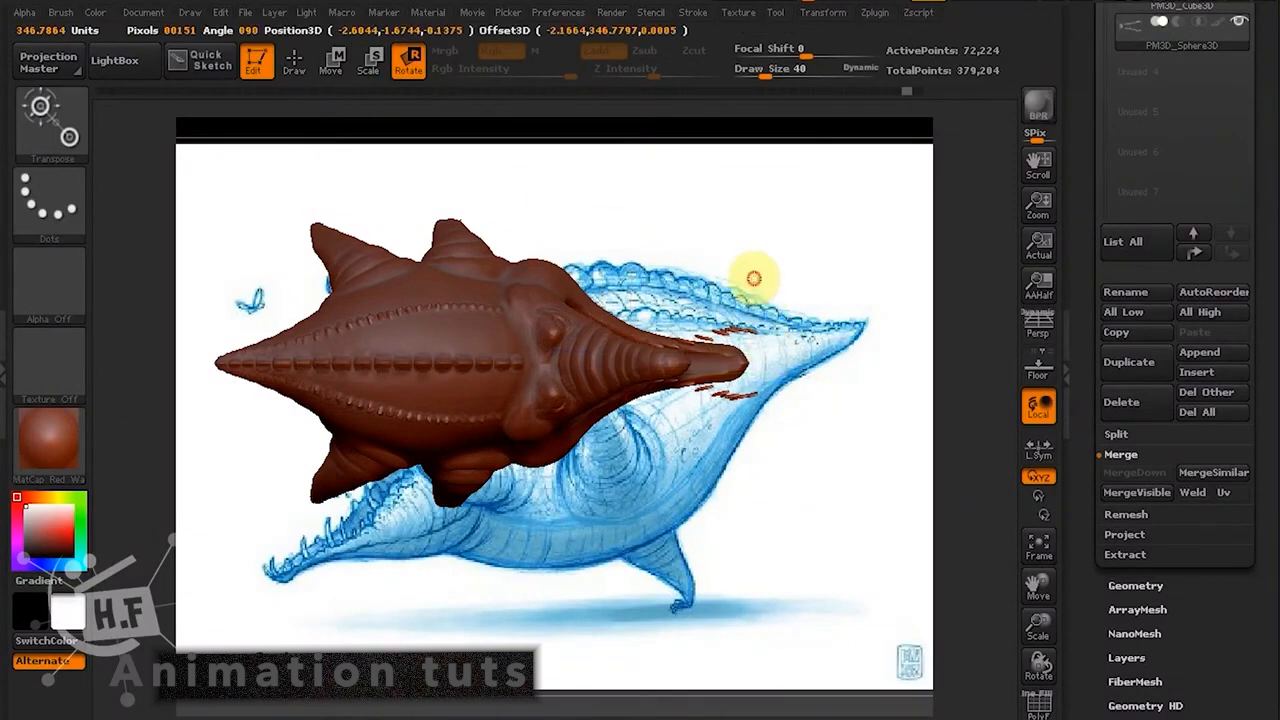
pyautogui.moveTo(627, 378); pyautogui.dragTo(636, 465)
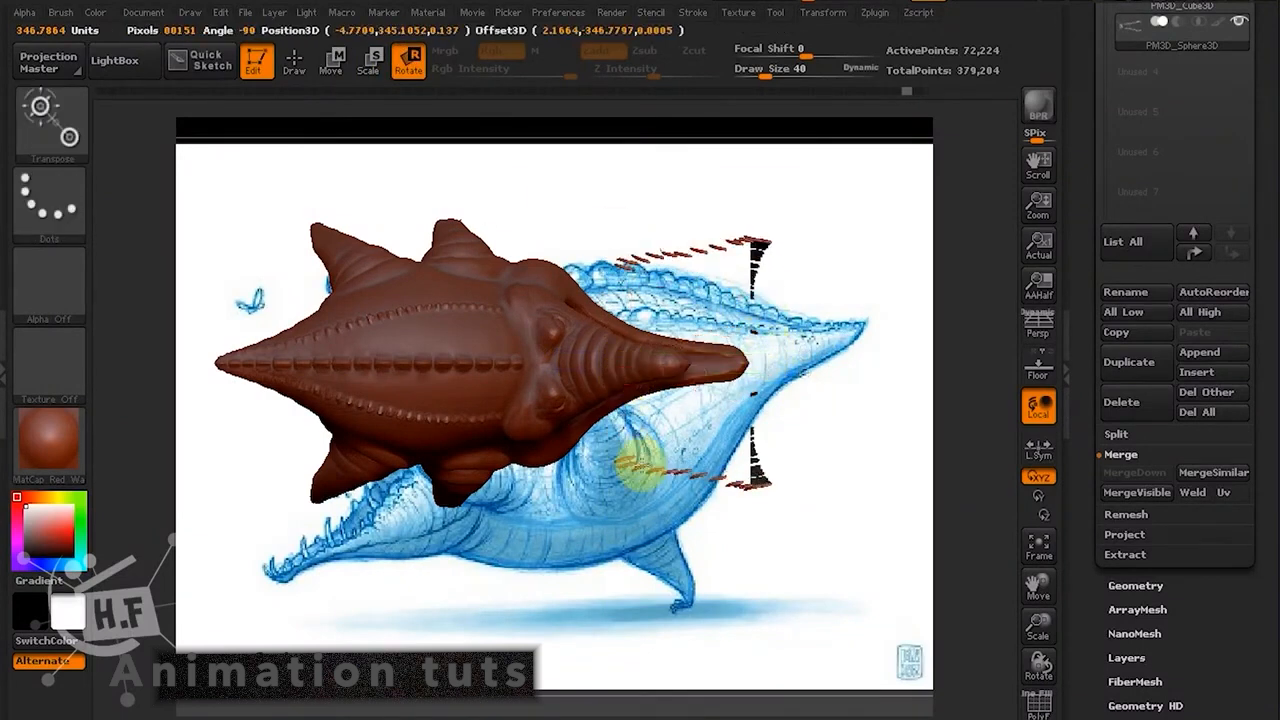
pyautogui.hotkey('ctrl', 'z')
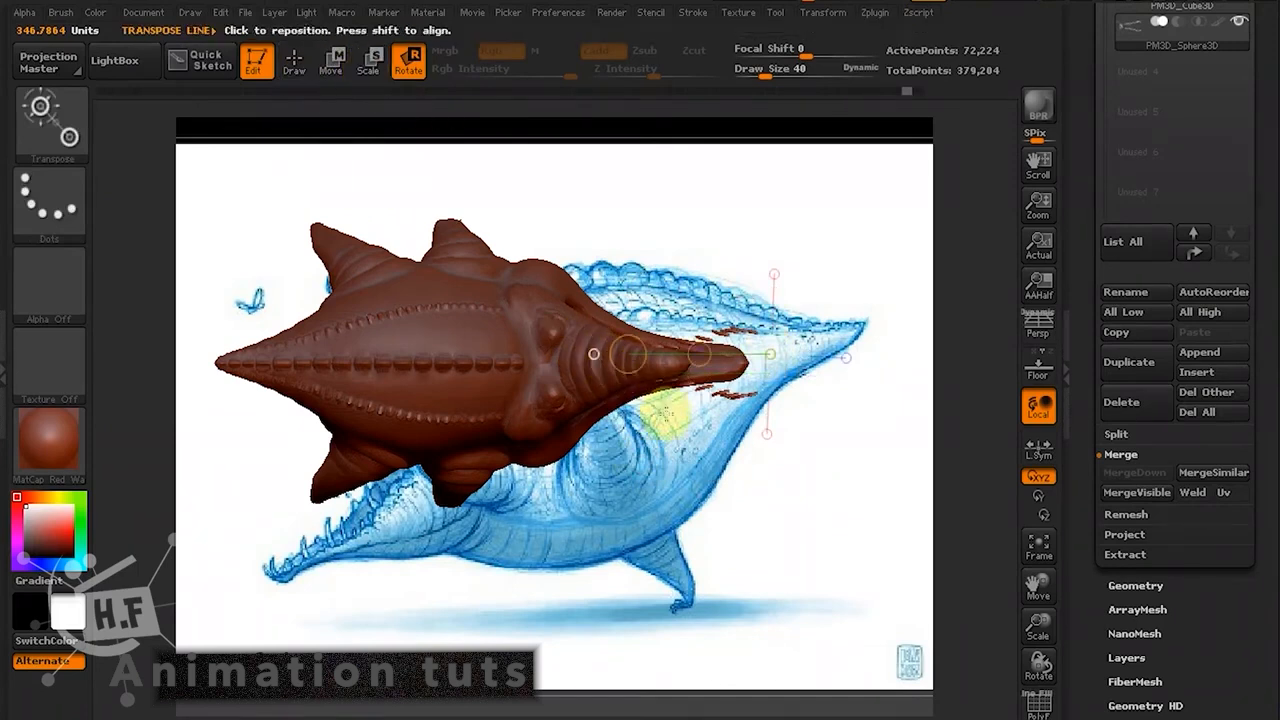
pyautogui.moveTo(631, 374); pyautogui.dragTo(645, 332)
pyautogui.hotkey('ctrl', 'z')
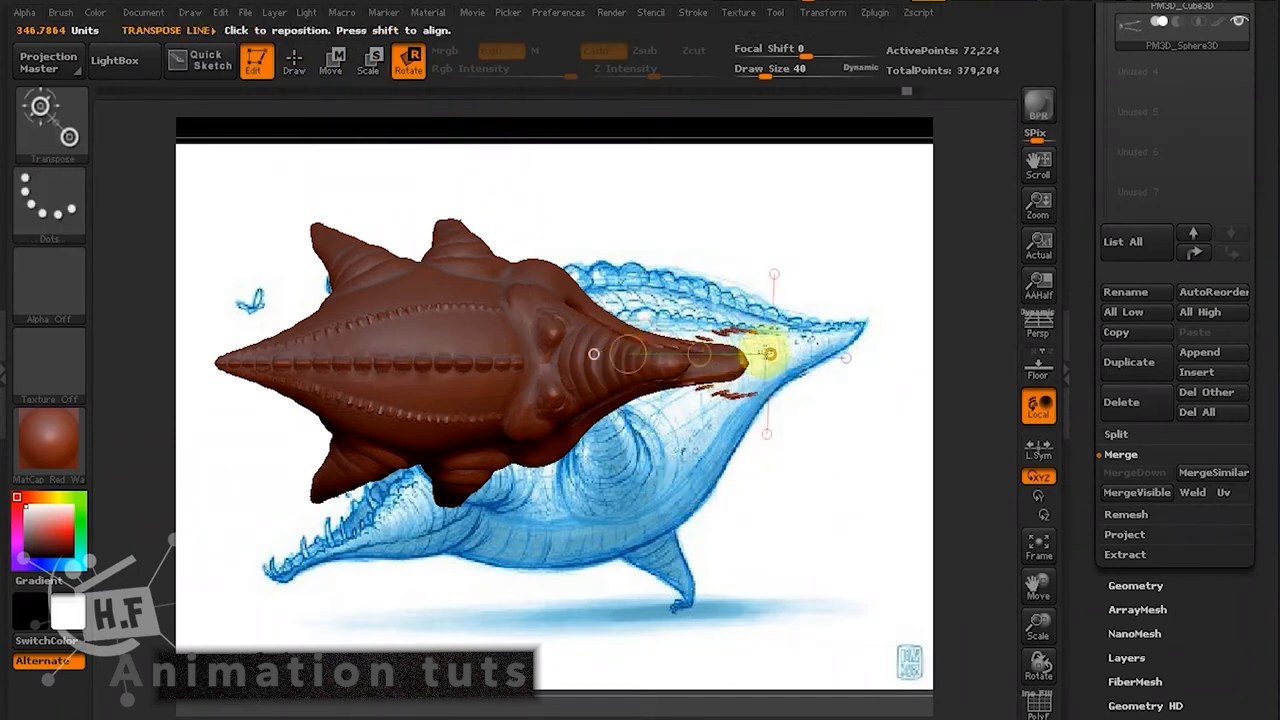
pyautogui.moveTo(767, 352); pyautogui.dragTo(734, 286)
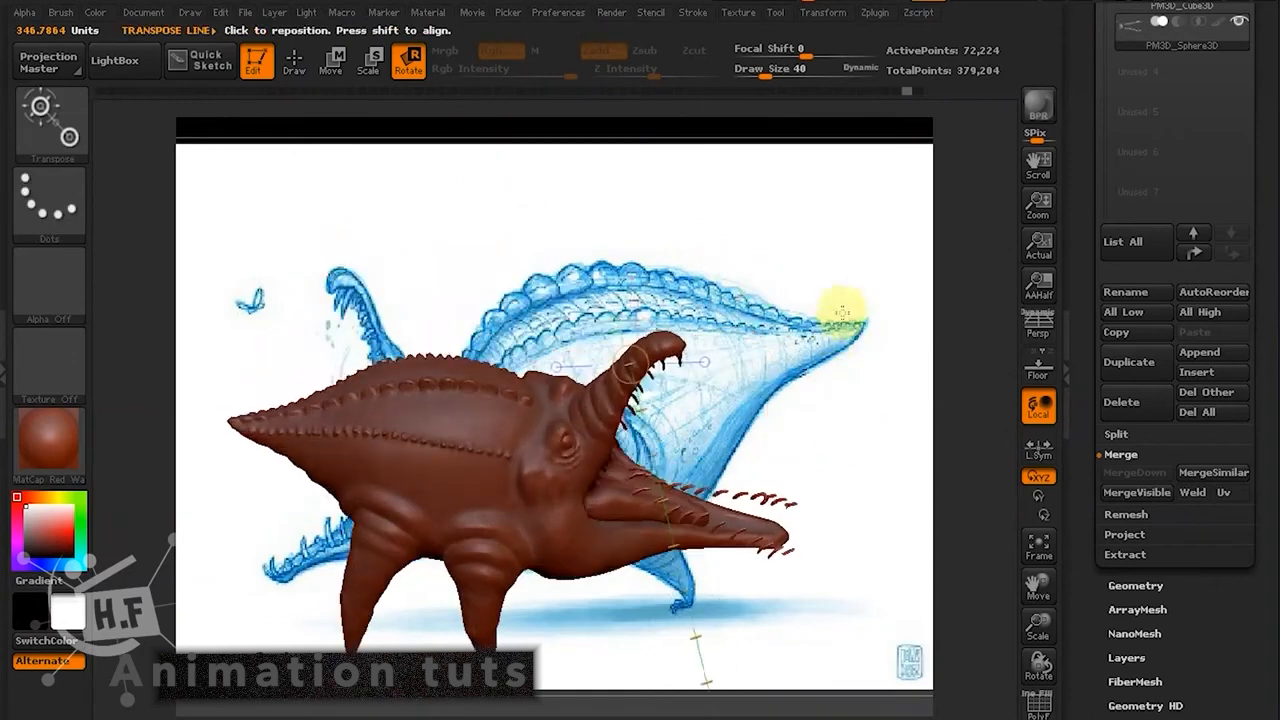
pyautogui.moveTo(609, 523); pyautogui.dragTo(740, 616)
pyautogui.moveTo(834, 380); pyautogui.dragTo(766, 596)
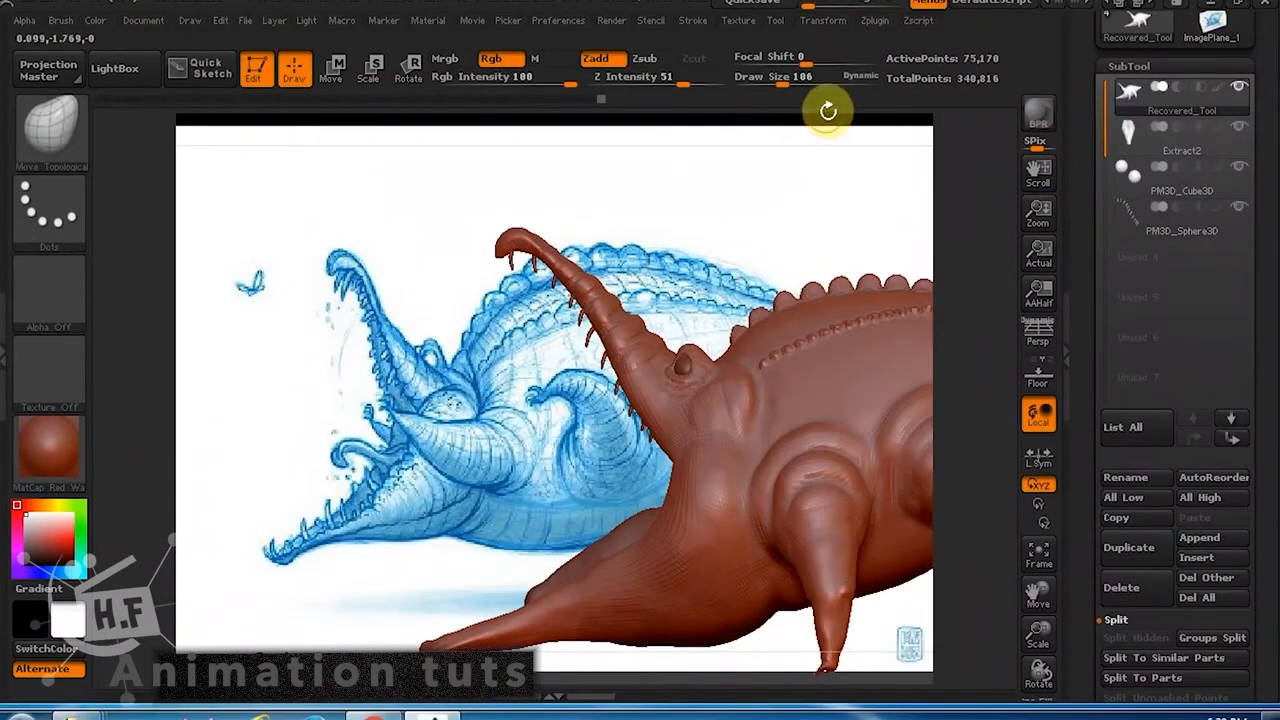
# Select the Extract2 subtool inside the mouth and insert a mirrored pair of small spheres with the InsertSphere brush.
pyautogui.moveTo(823, 109)
pyautogui.mouseDown()
pyautogui.moveTo(886, 126)
pyautogui.moveTo(903, 157)
pyautogui.moveTo(867, 205)
pyautogui.moveTo(606, 357)
pyautogui.moveTo(537, 349)
pyautogui.moveTo(514, 251)
pyautogui.moveTo(594, 286)
pyautogui.moveTo(560, 289)
pyautogui.mouseUp()
pyautogui.moveTo(750, 262); pyautogui.dragTo(586, 340)
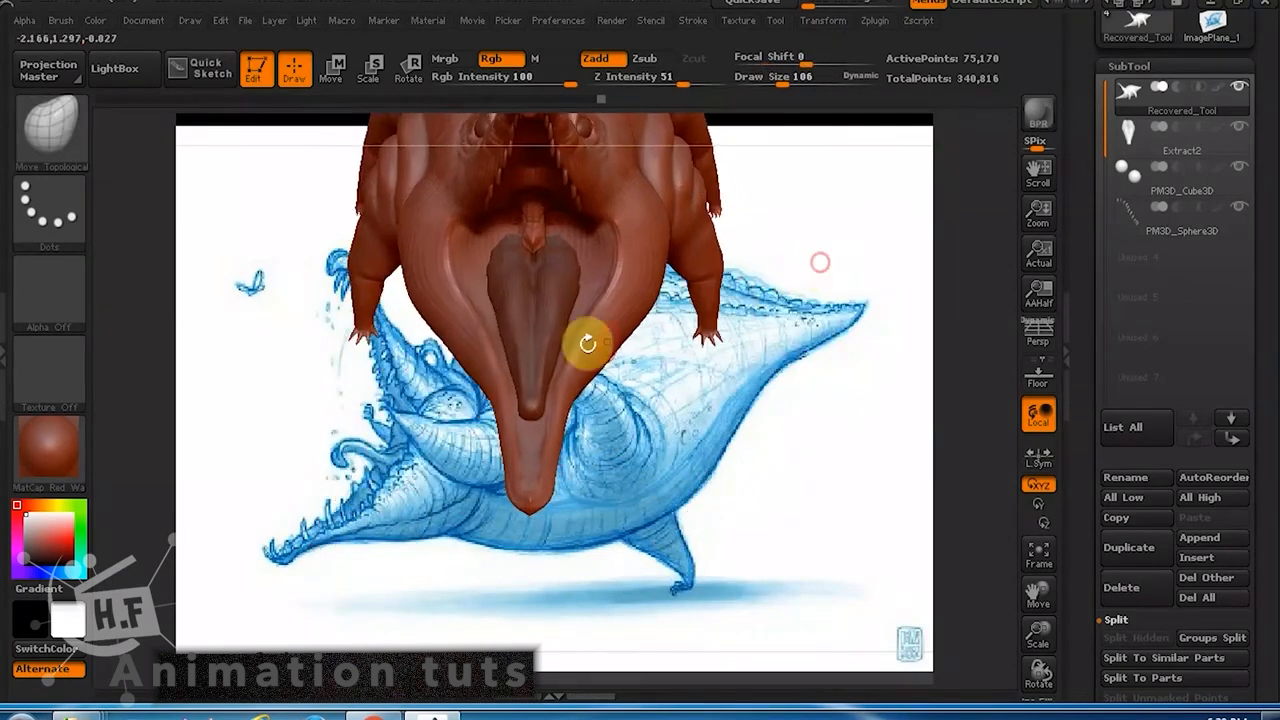
pyautogui.keyDown('alt'); pyautogui.click(560, 326); pyautogui.keyUp('alt')
pyautogui.click(72, 140)
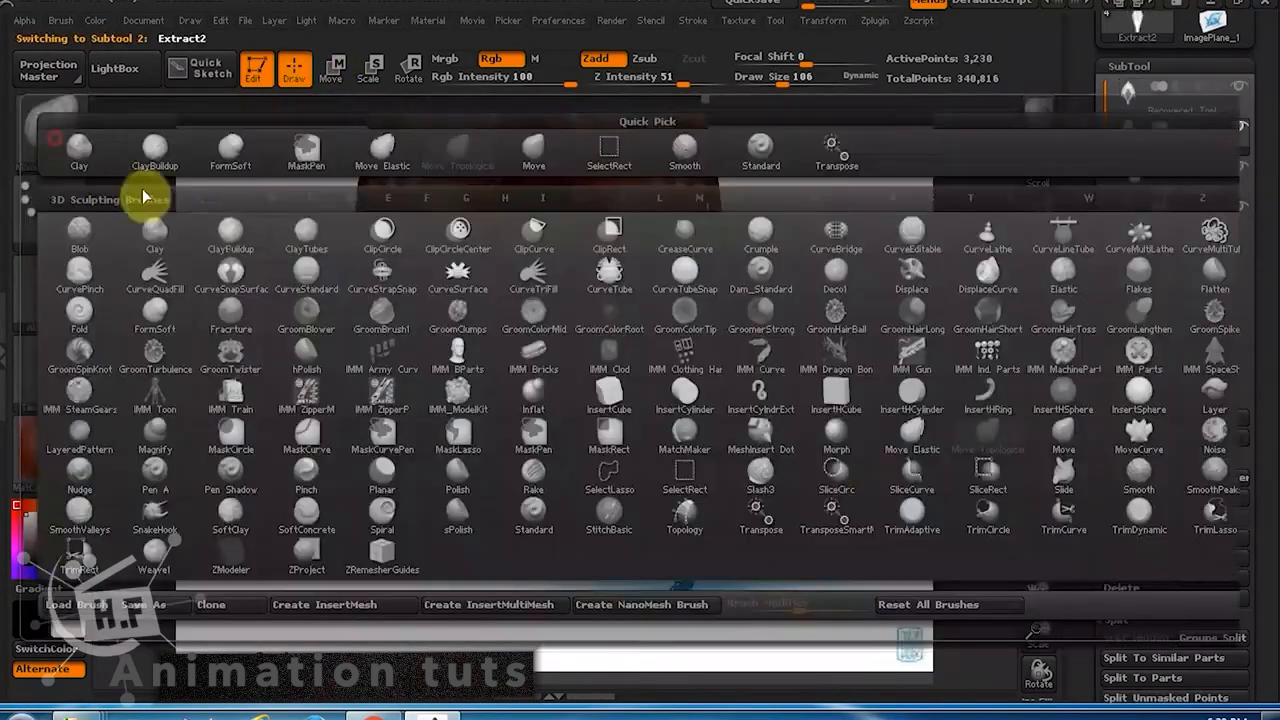
pyautogui.click(1142, 400)
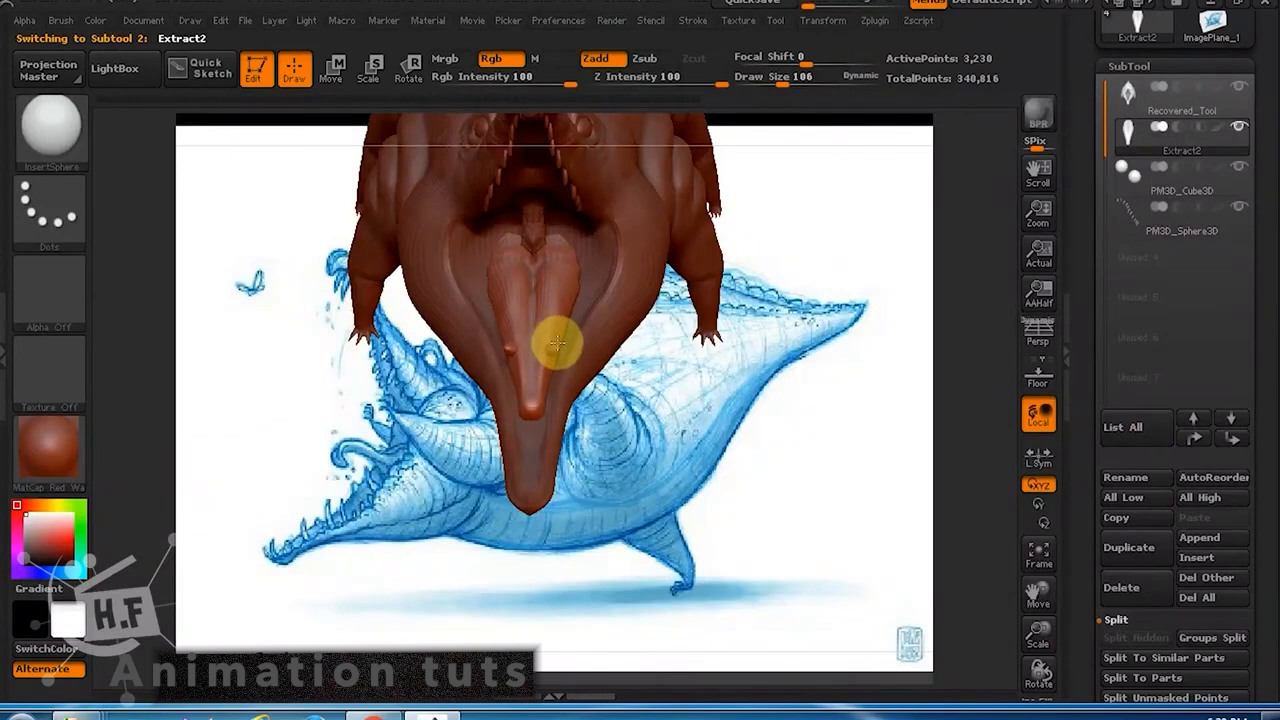
pyautogui.moveTo(556, 351); pyautogui.dragTo(557, 358)
# Move the inserted spheres to the lower jaw's tip and stretch them into a pair of teeth with Transpose Move.
pyautogui.moveTo(710, 415); pyautogui.dragTo(760, 350)
pyautogui.click(336, 70)
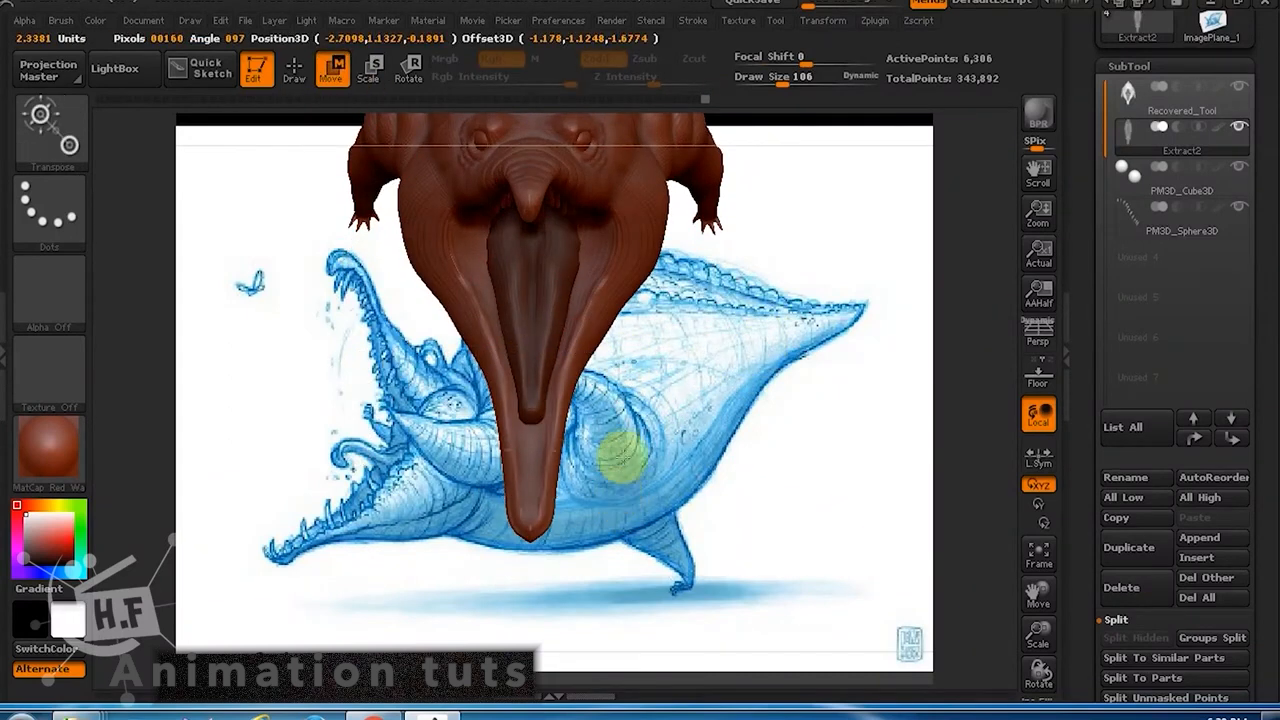
pyautogui.moveTo(628, 440)
pyautogui.mouseDown()
pyautogui.moveTo(623, 486)
pyautogui.moveTo(611, 466)
pyautogui.moveTo(622, 420)
pyautogui.mouseUp()
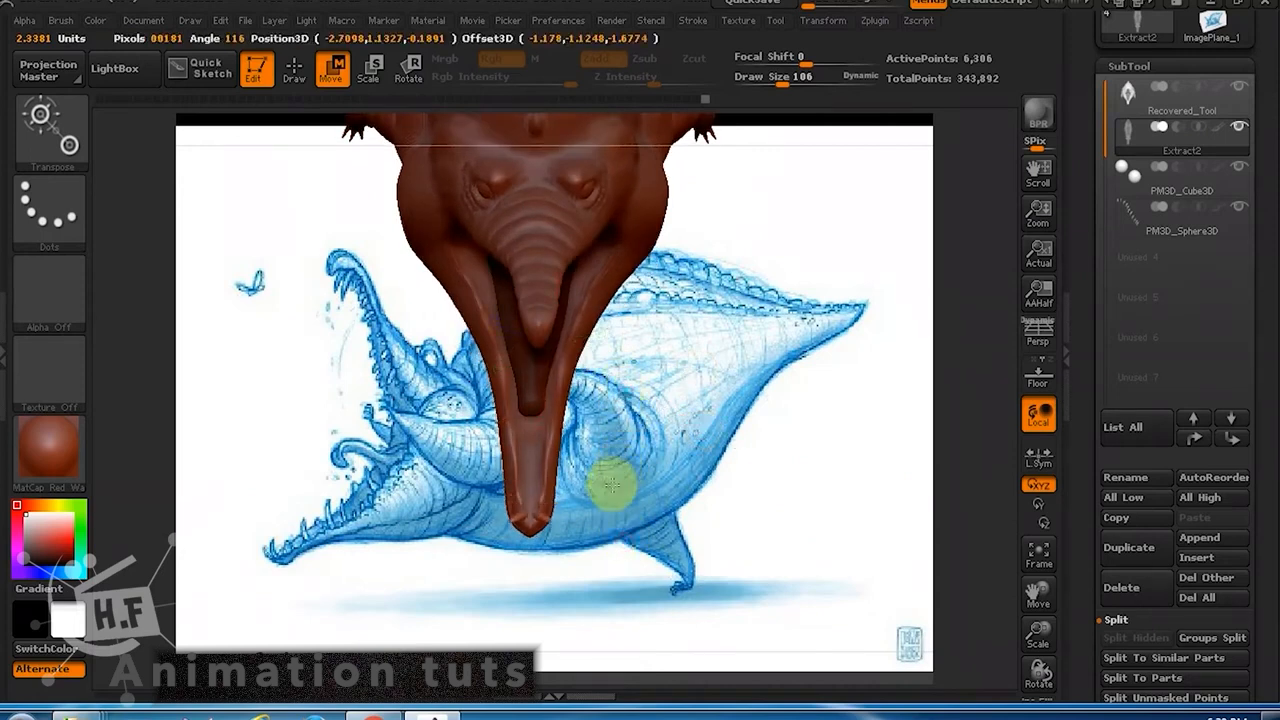
pyautogui.moveTo(611, 485); pyautogui.dragTo(613, 487)
pyautogui.moveTo(748, 498); pyautogui.dragTo(740, 346)
# Rotate the new tooth pair to stand on the lower jaw's tip with Transpose Rotate.
pyautogui.click(409, 72)
pyautogui.moveTo(699, 250); pyautogui.dragTo(584, 403)
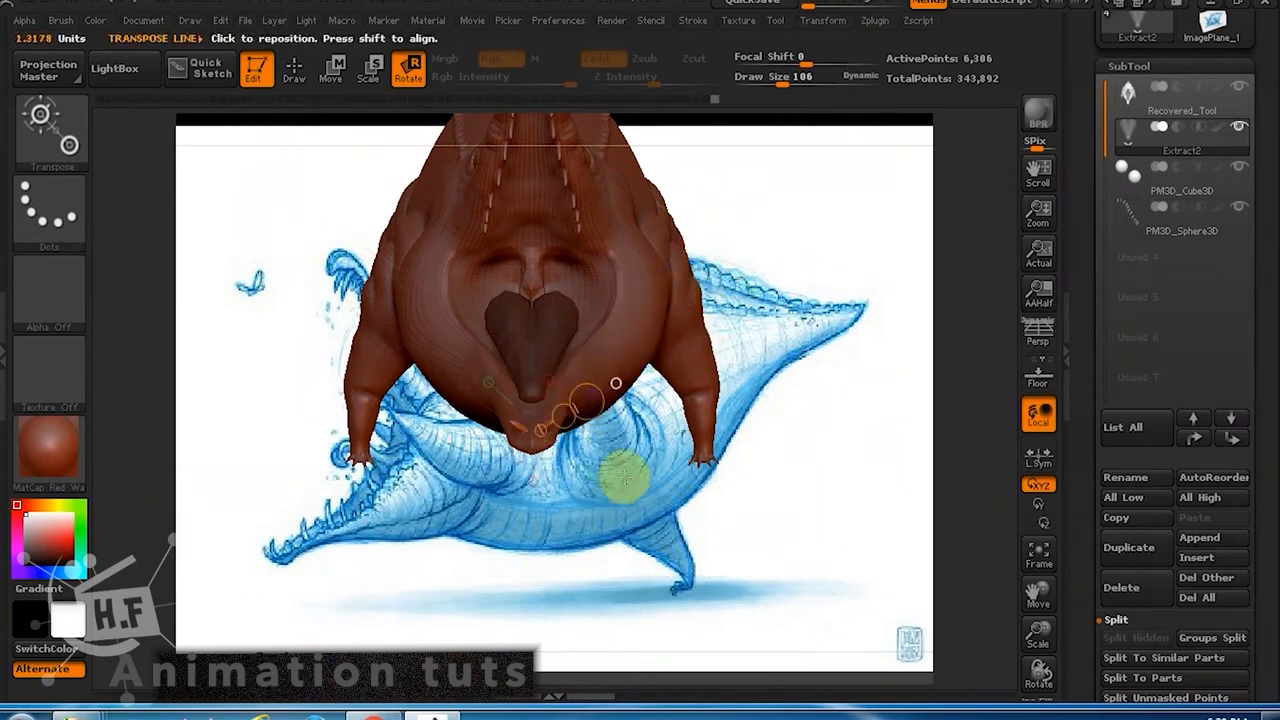
pyautogui.moveTo(623, 477); pyautogui.dragTo(634, 426)
pyautogui.moveTo(545, 413); pyautogui.dragTo(556, 353)
pyautogui.moveTo(762, 262); pyautogui.dragTo(758, 410)
pyautogui.moveTo(554, 362); pyautogui.dragTo(545, 478)
pyautogui.moveTo(748, 441); pyautogui.dragTo(753, 300)
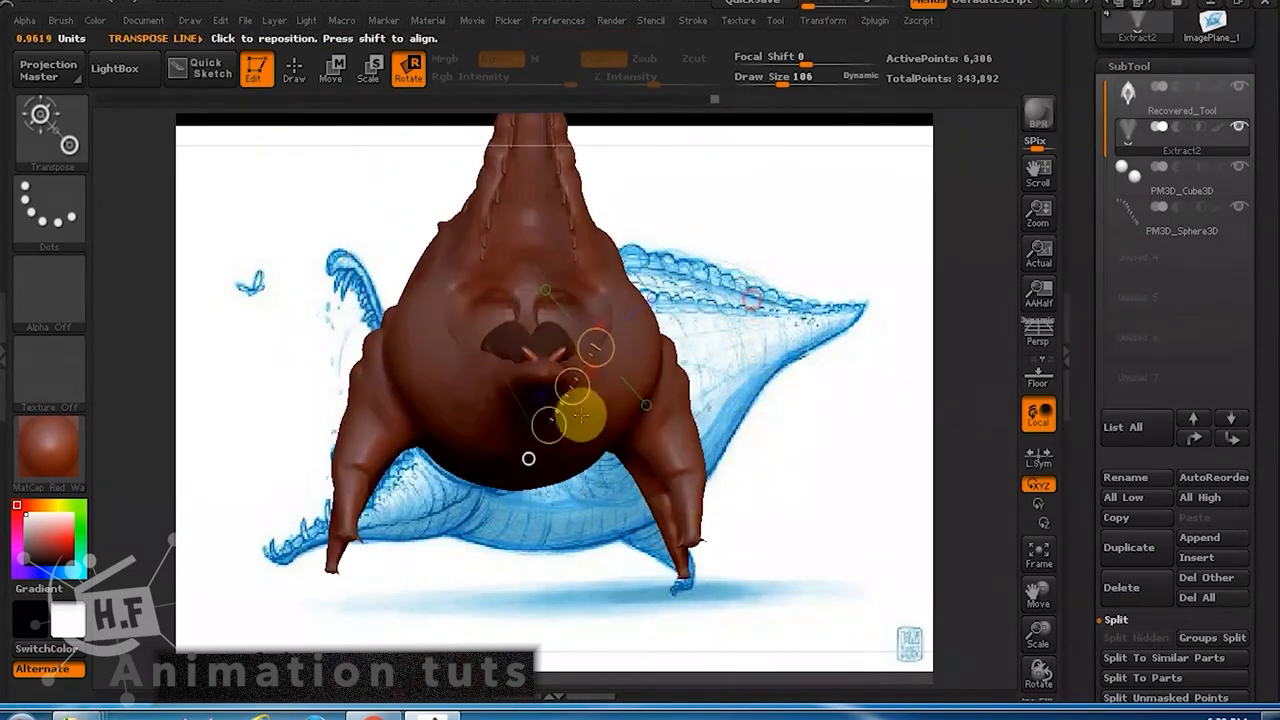
pyautogui.moveTo(559, 428); pyautogui.dragTo(578, 367)
pyautogui.moveTo(749, 380); pyautogui.dragTo(750, 467)
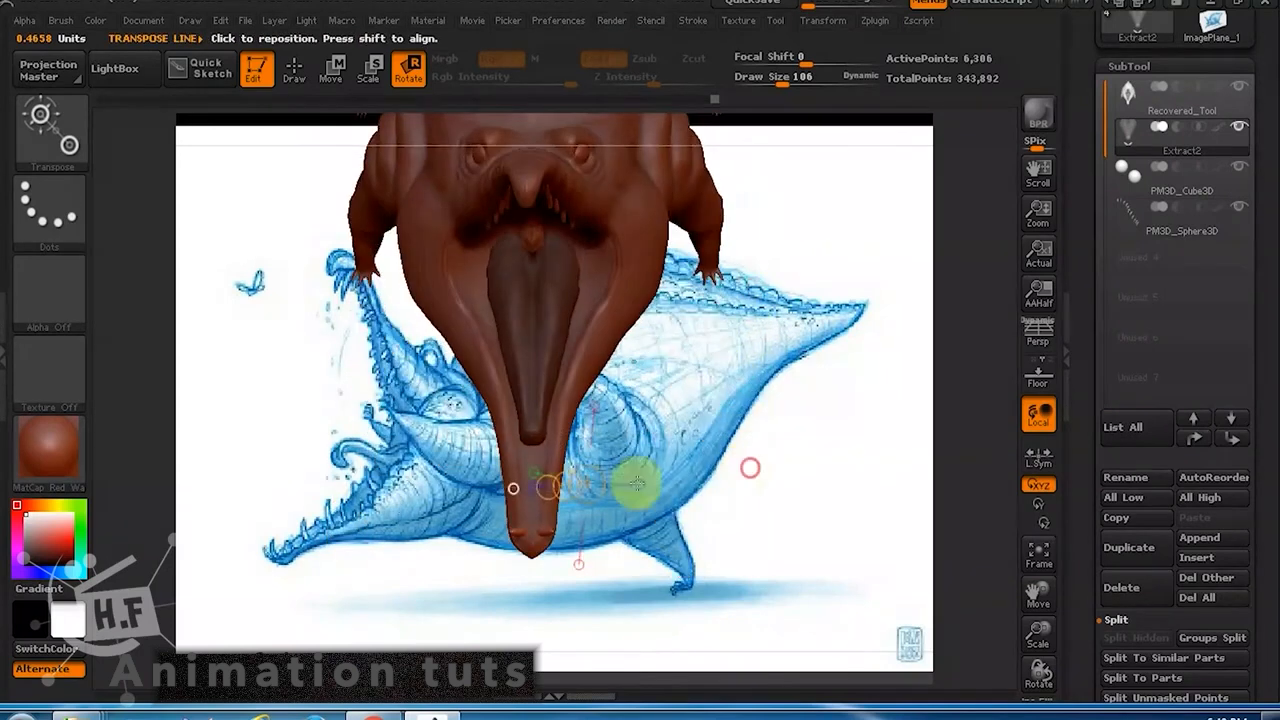
# Try further rotations of the tooth pair at the lower jaw's tip and undo them.
pyautogui.moveTo(549, 490); pyautogui.dragTo(533, 531)
pyautogui.moveTo(603, 500); pyautogui.dragTo(590, 532)
pyautogui.moveTo(720, 483); pyautogui.dragTo(737, 429)
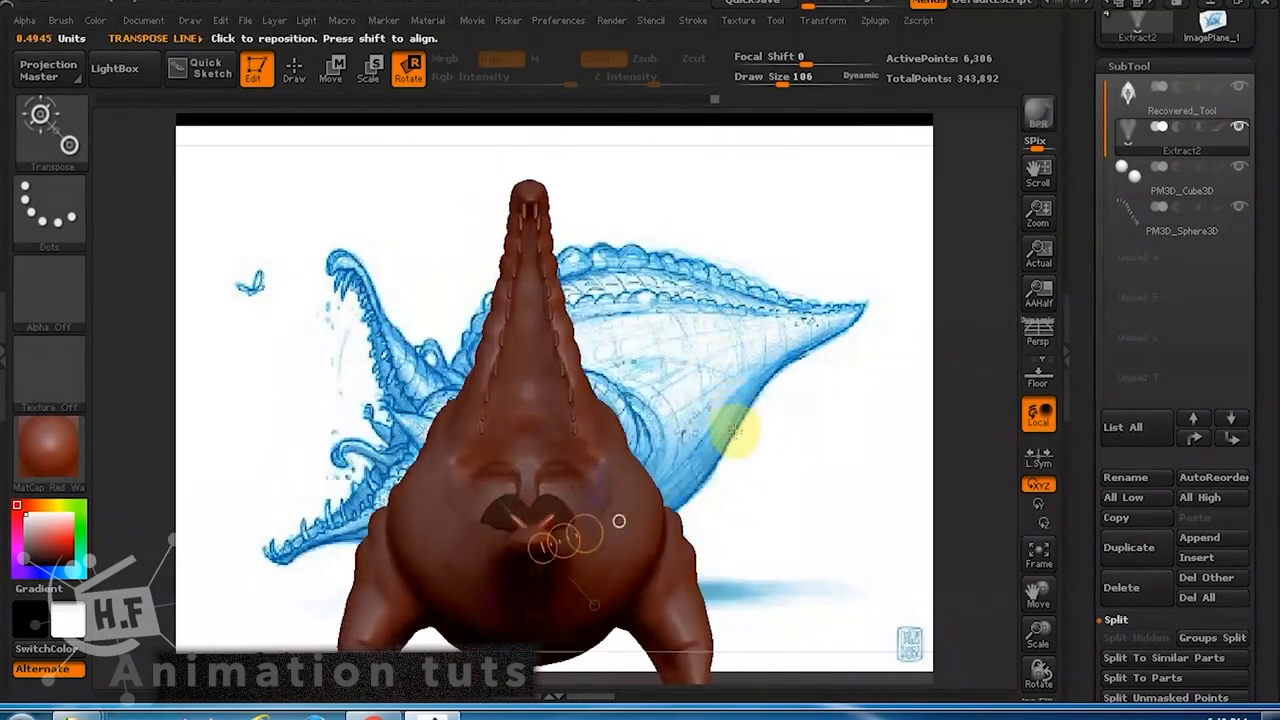
pyautogui.hotkey('ctrl', 'z')
pyautogui.moveTo(565, 542)
pyautogui.mouseDown()
pyautogui.moveTo(544, 541)
pyautogui.moveTo(597, 500)
pyautogui.moveTo(556, 478)
pyautogui.moveTo(669, 471)
pyautogui.moveTo(789, 277)
pyautogui.moveTo(718, 297)
pyautogui.moveTo(834, 437)
pyautogui.moveTo(807, 420)
pyautogui.moveTo(860, 420)
pyautogui.moveTo(694, 449)
pyautogui.moveTo(673, 427)
pyautogui.mouseUp()
pyautogui.hotkey('ctrl', 'z')
pyautogui.hotkey('ctrl', 'z')
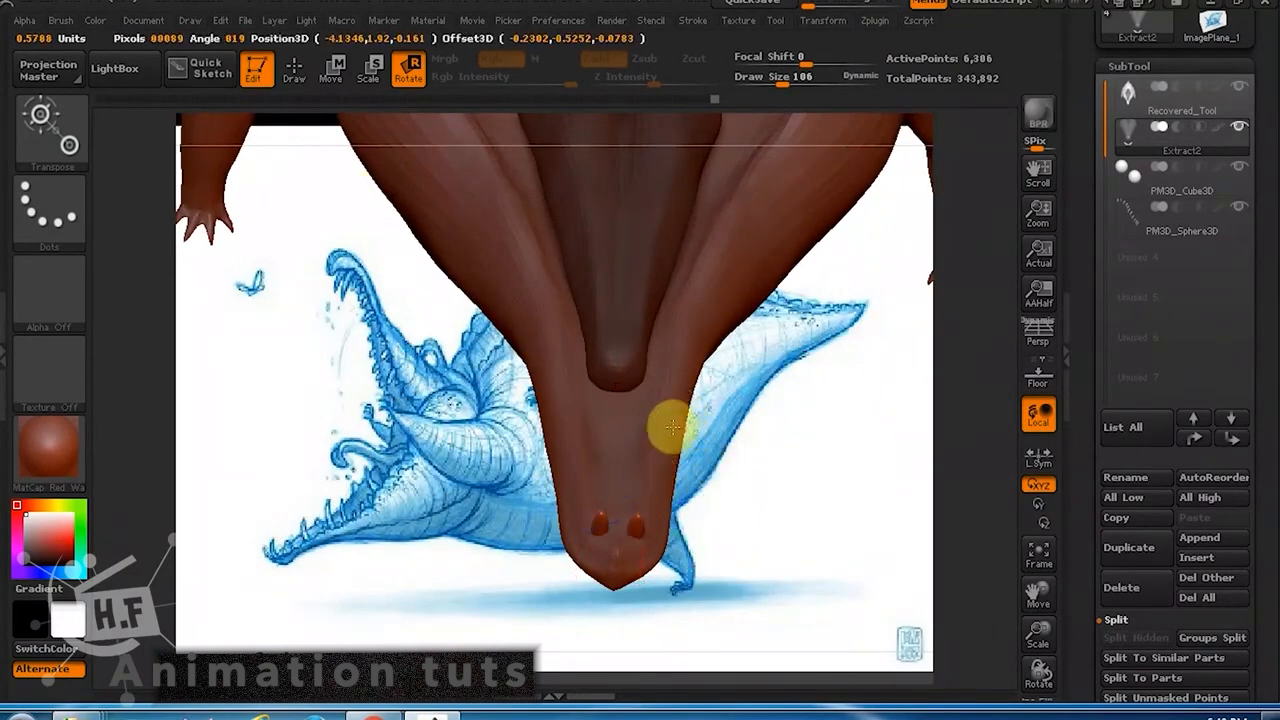
# Shift the tooth pair slightly towards the front of the lower jaw in side view with Transpose Move.
pyautogui.moveTo(672, 380); pyautogui.dragTo(567, 368)
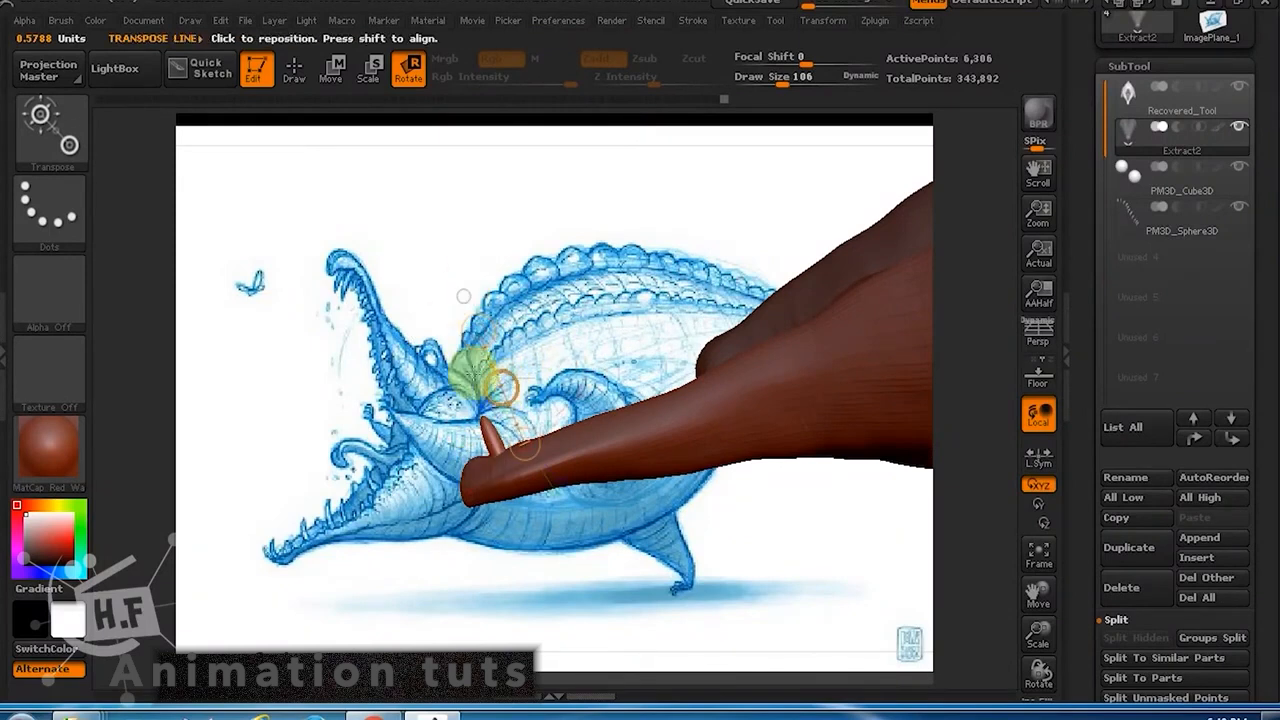
pyautogui.click(294, 70)
pyautogui.click(334, 70)
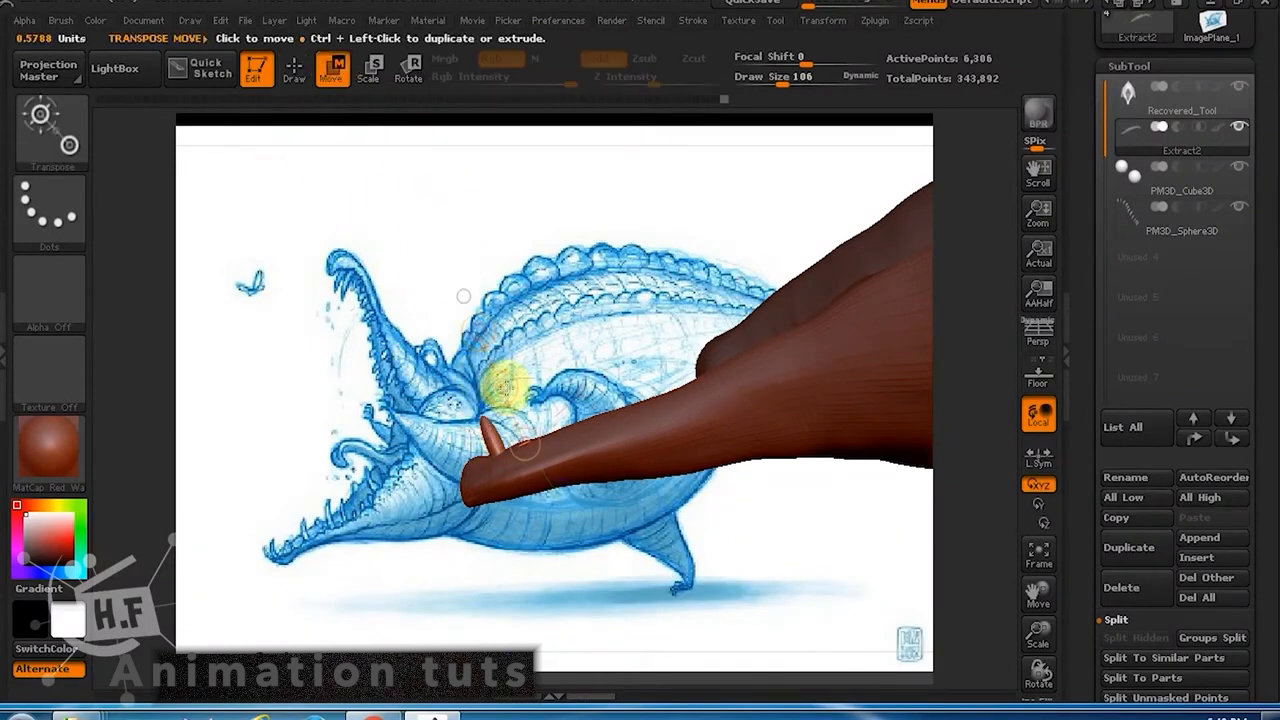
pyautogui.moveTo(498, 374); pyautogui.dragTo(500, 380)
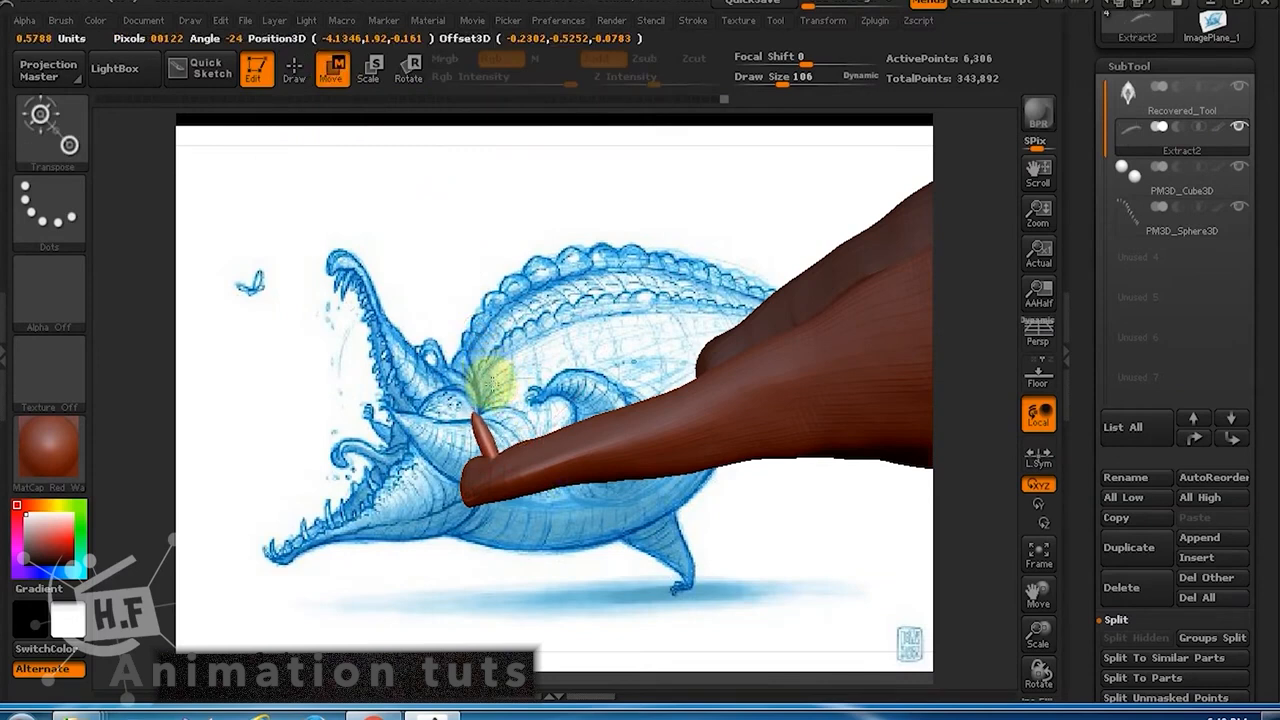
pyautogui.moveTo(600, 330); pyautogui.dragTo(691, 344)
pyautogui.moveTo(828, 460); pyautogui.dragTo(802, 464)
pyautogui.moveTo(804, 524)
pyautogui.mouseDown()
pyautogui.moveTo(732, 533)
pyautogui.moveTo(586, 457)
pyautogui.mouseUp()
# Reshape the front lower tooth with the Move Topological brush.
pyautogui.click(288, 72)
pyautogui.click(70, 126)
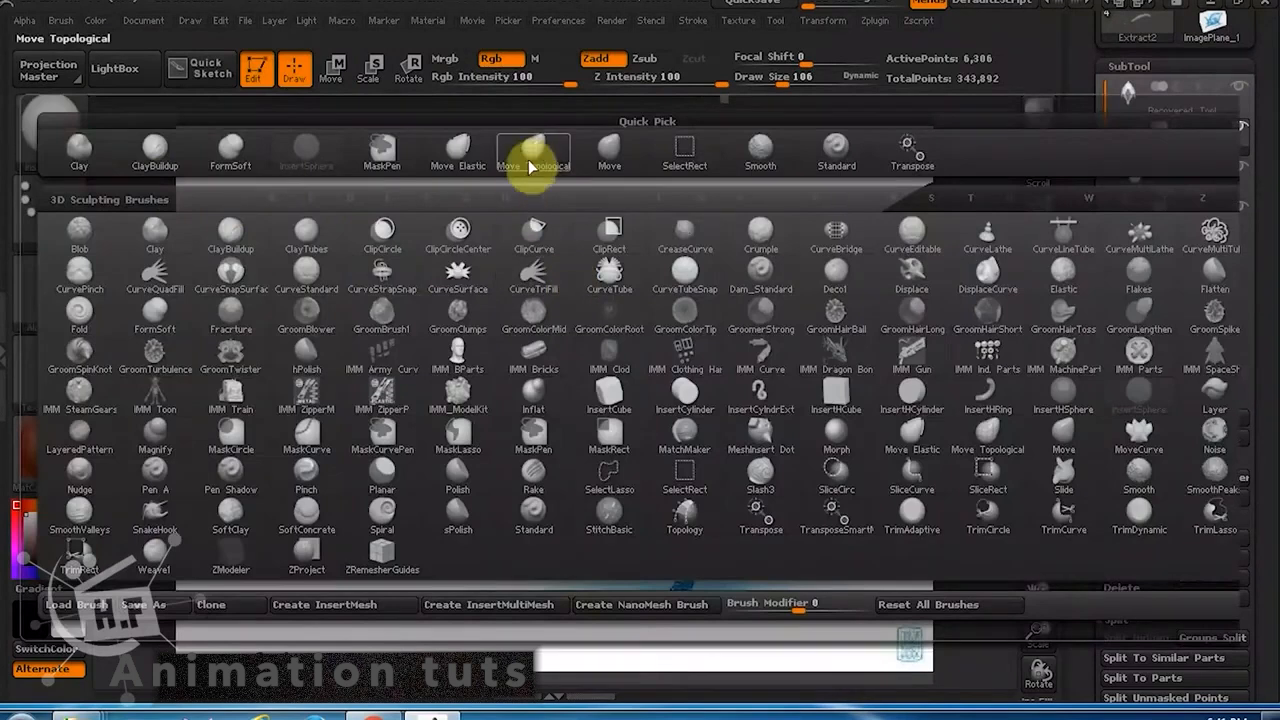
pyautogui.click(535, 155)
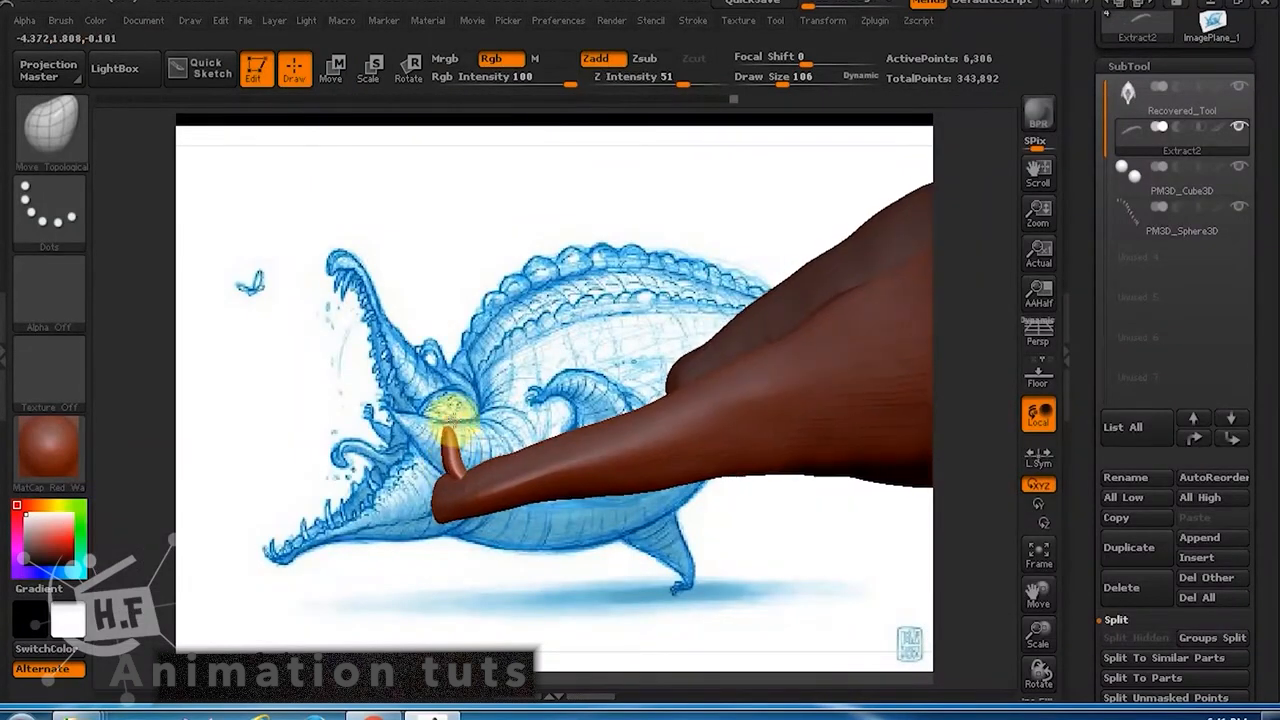
pyautogui.moveTo(452, 412); pyautogui.dragTo(481, 508)
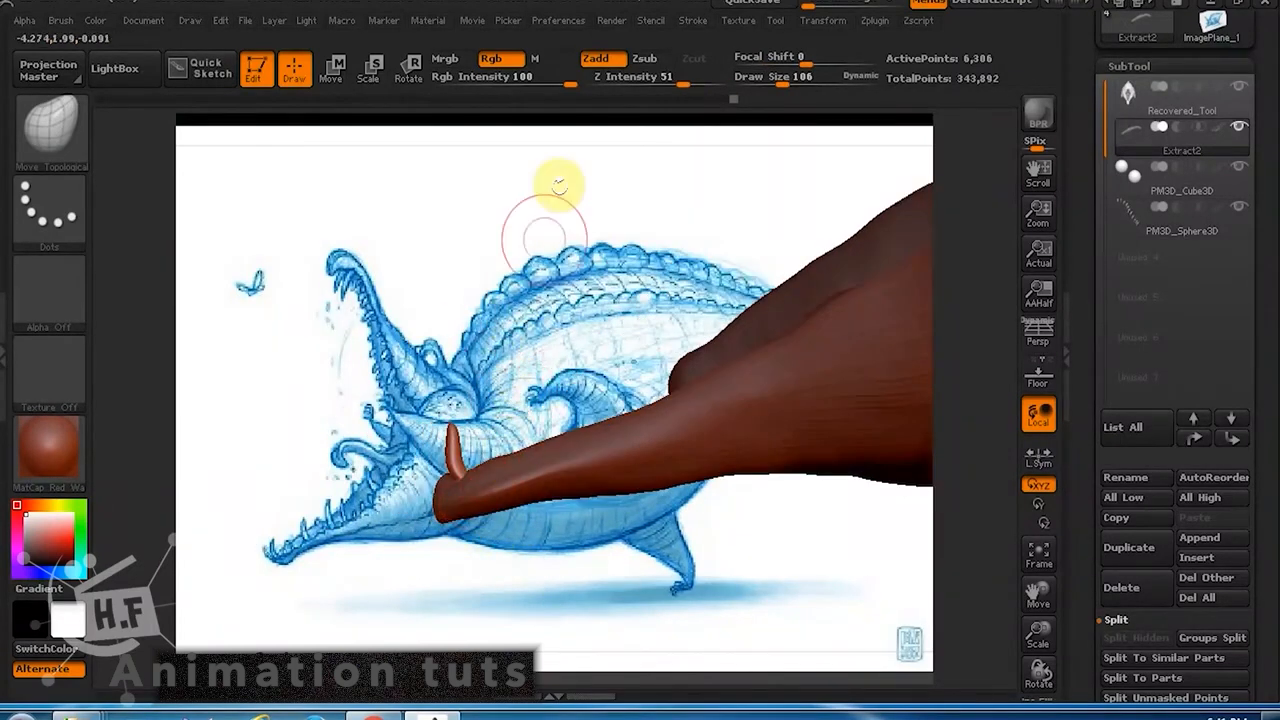
# Duplicate the front tooth pair backward along the lower jaw with Transpose Move and spread the copy outward.
pyautogui.click(408, 75)
pyautogui.click(336, 73)
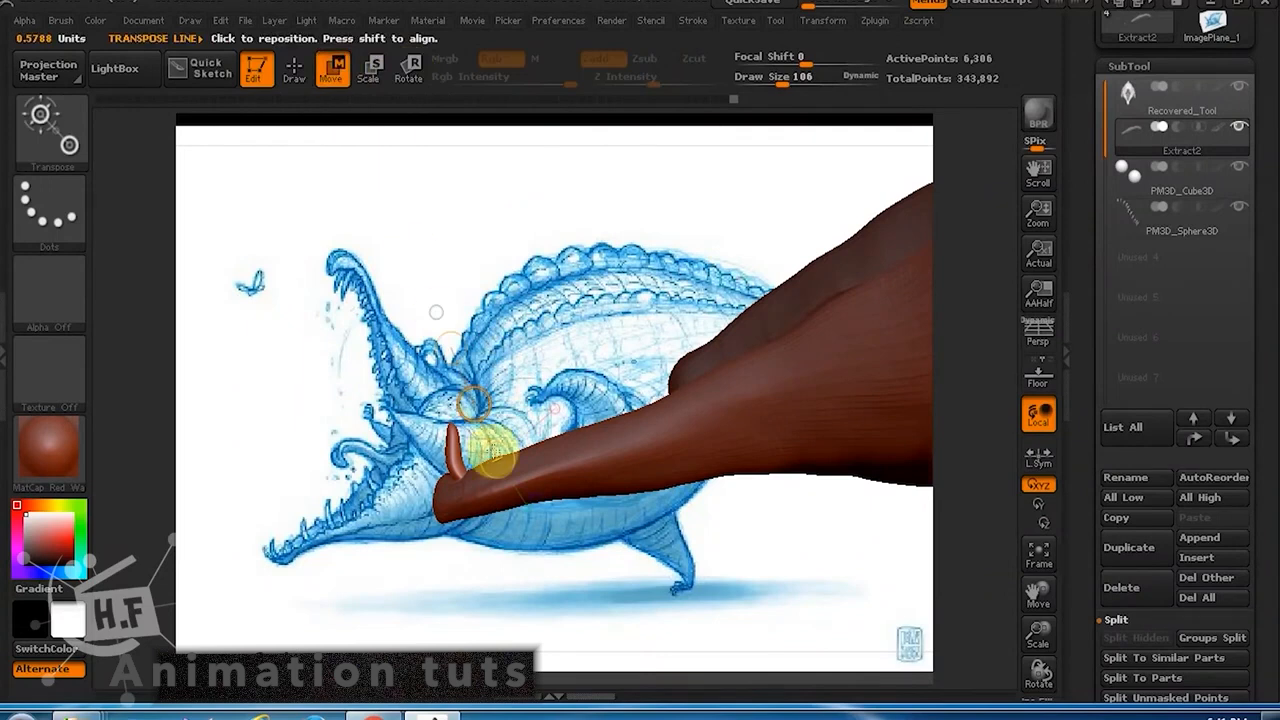
pyautogui.moveTo(490, 455); pyautogui.dragTo(586, 407)
pyautogui.moveTo(770, 554); pyautogui.dragTo(743, 540)
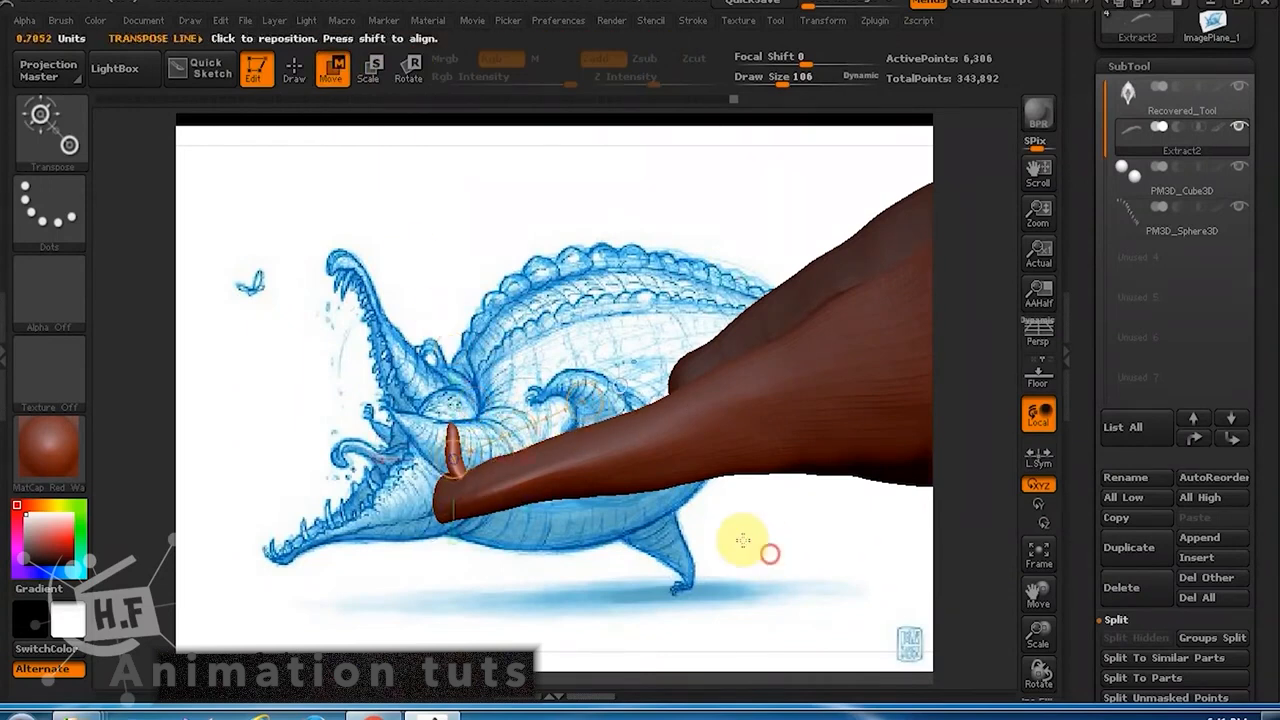
pyautogui.moveTo(557, 372); pyautogui.dragTo(620, 361)
pyautogui.moveTo(520, 430); pyautogui.dragTo(575, 415)
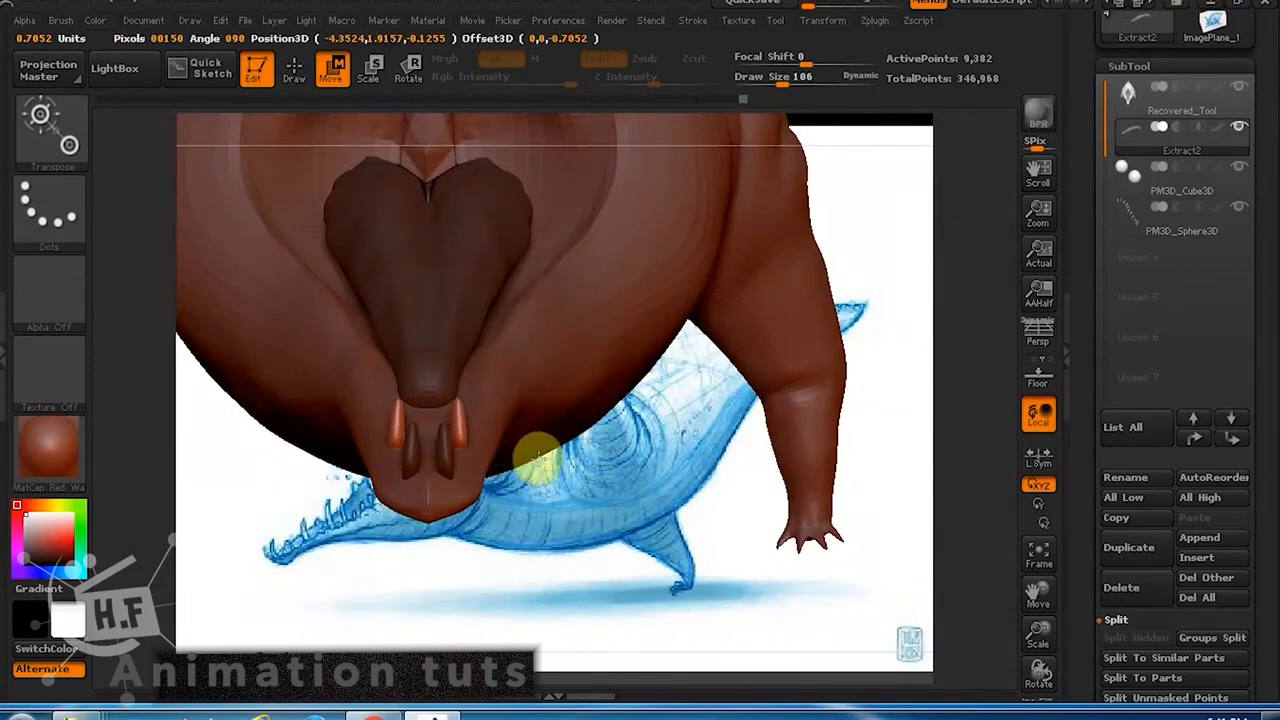
# Reposition the second tooth pair with Transpose Move to sit on the lower jaw behind the front teeth.
pyautogui.moveTo(626, 538); pyautogui.dragTo(833, 491)
pyautogui.moveTo(456, 395); pyautogui.dragTo(596, 345)
pyautogui.moveTo(596, 345); pyautogui.dragTo(540, 353)
pyautogui.click(451, 371)
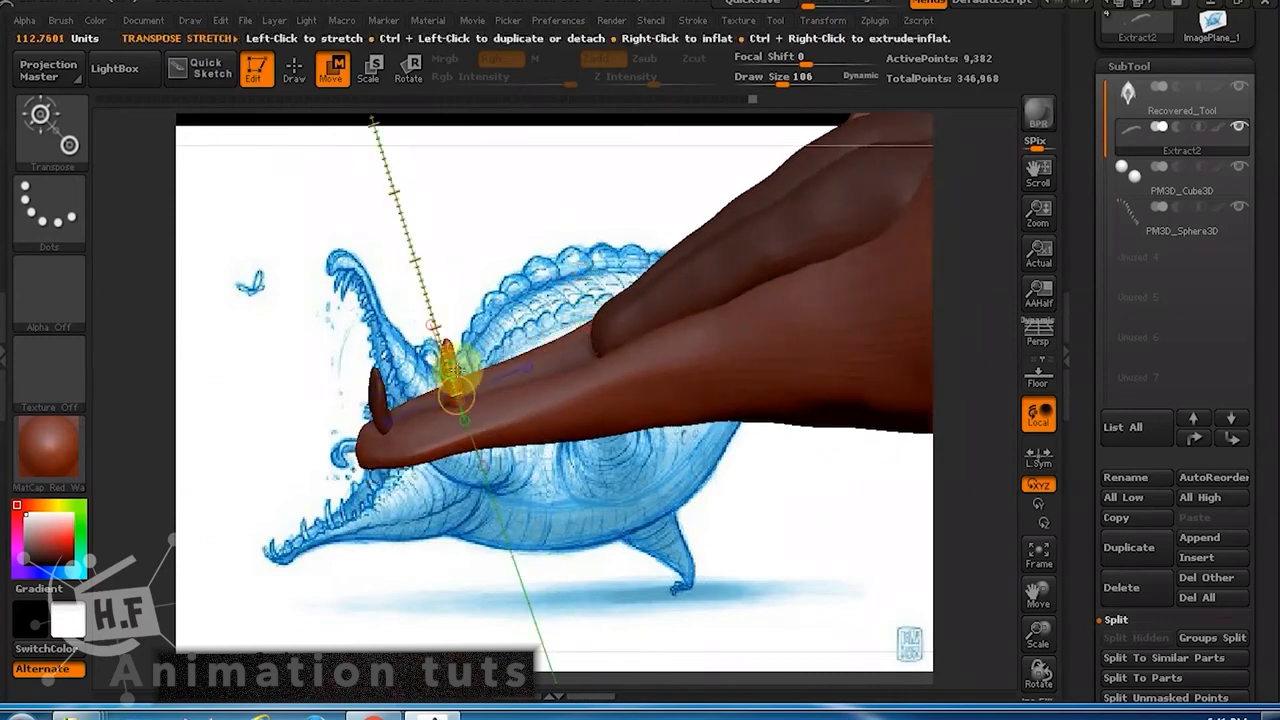
pyautogui.moveTo(460, 374); pyautogui.dragTo(569, 346)
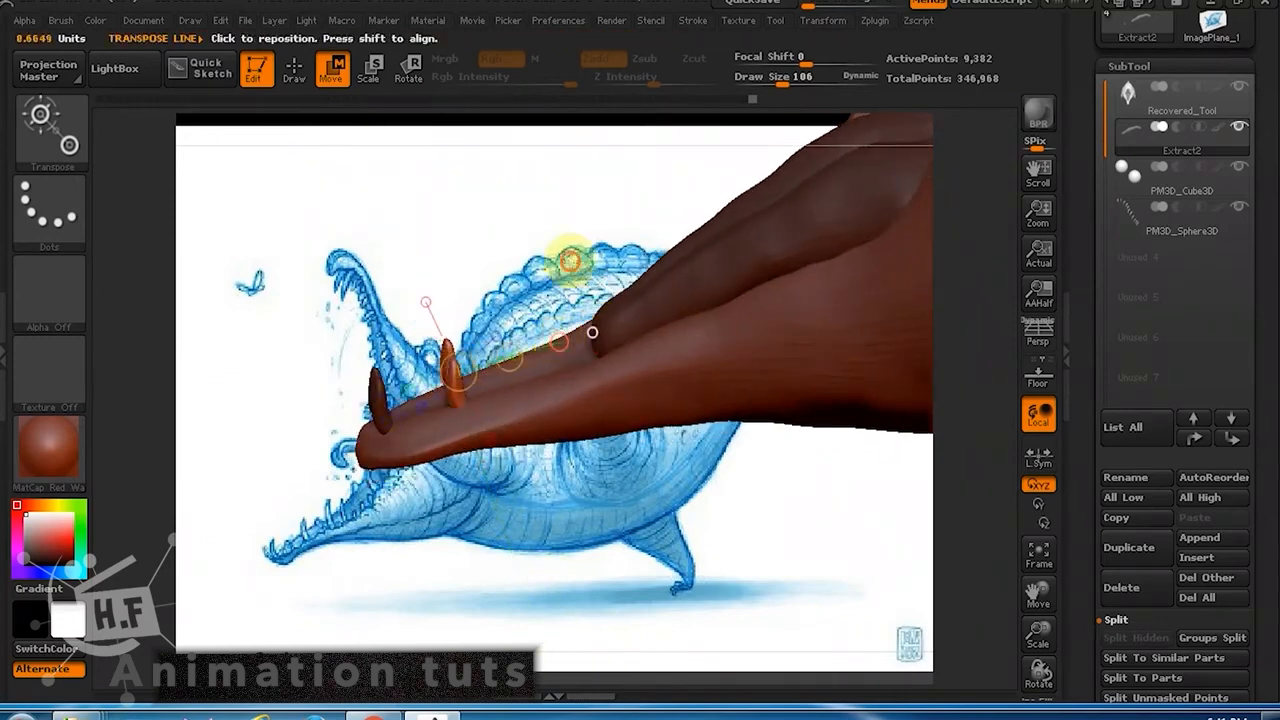
pyautogui.moveTo(571, 257); pyautogui.dragTo(580, 348)
pyautogui.moveTo(550, 304)
pyautogui.mouseDown()
pyautogui.moveTo(598, 374)
pyautogui.moveTo(585, 278)
pyautogui.moveTo(614, 348)
pyautogui.mouseUp()
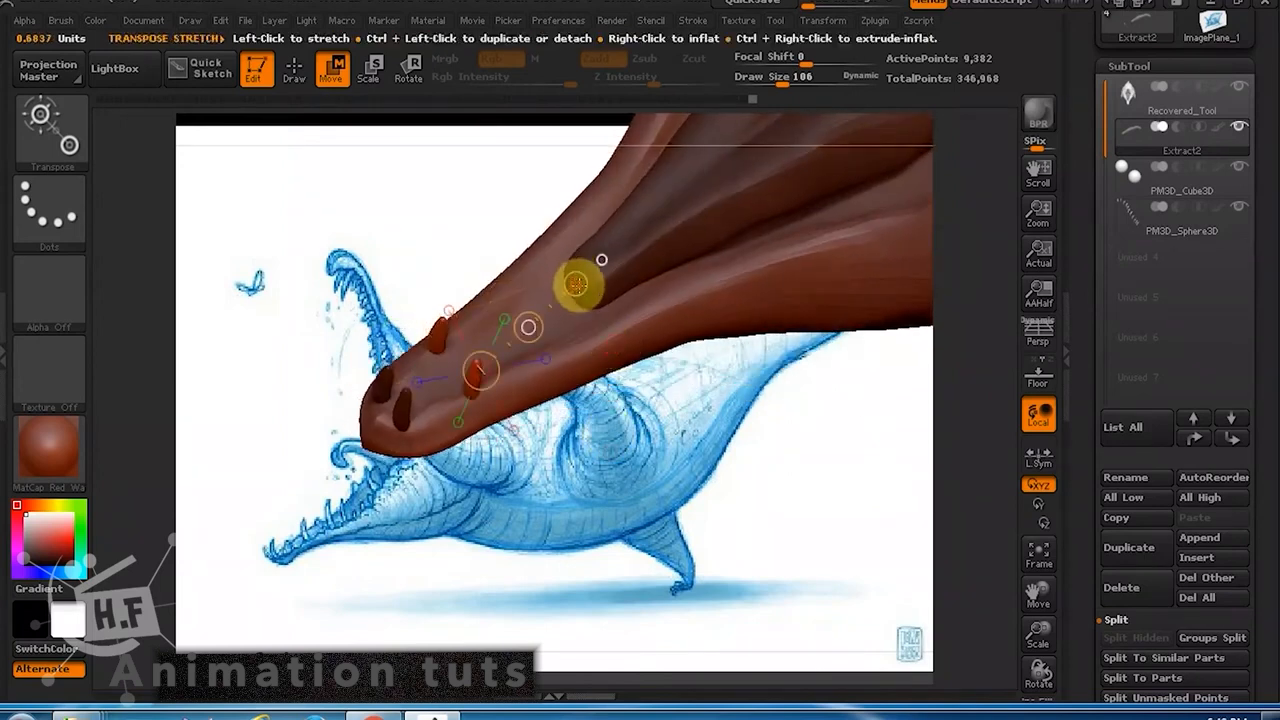
pyautogui.moveTo(580, 283); pyautogui.dragTo(617, 320)
# Duplicate the tooth pair backward along the lower jaw to make third, fourth and fifth pairs, undoing the surplus copy.
pyautogui.moveTo(616, 456); pyautogui.dragTo(542, 341)
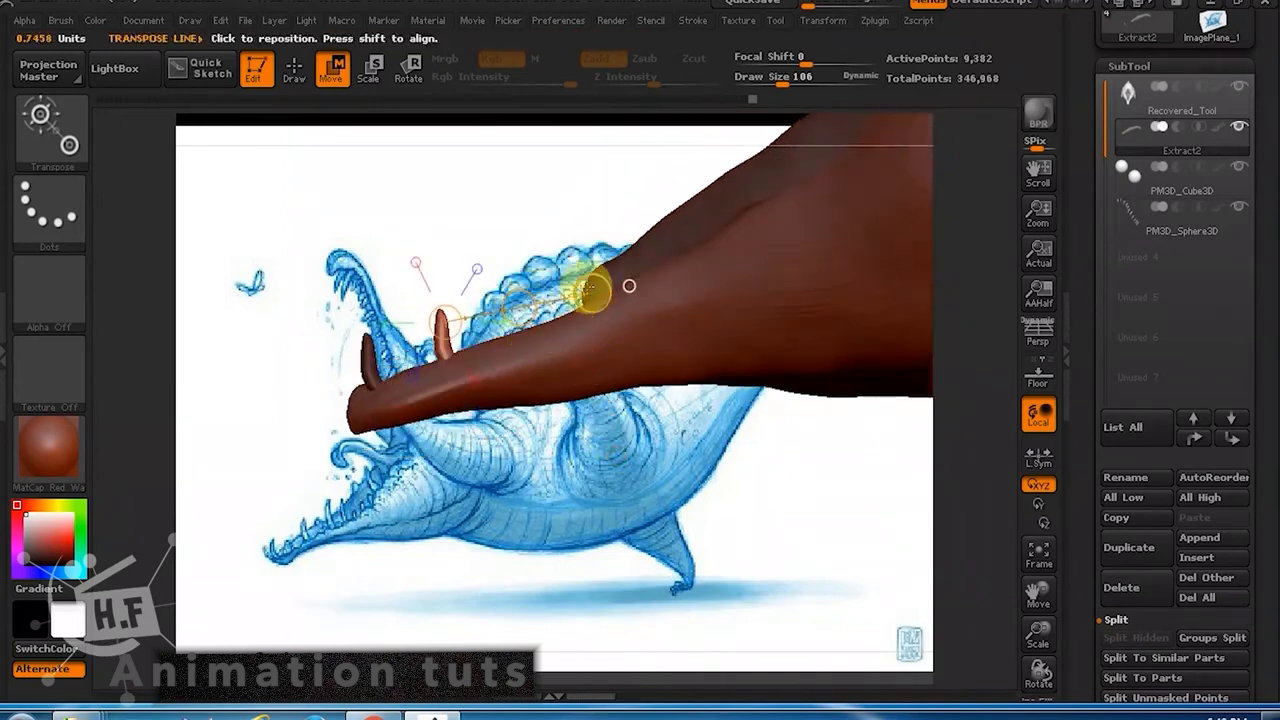
pyautogui.moveTo(587, 289); pyautogui.dragTo(579, 267)
pyautogui.moveTo(580, 217); pyautogui.dragTo(520, 295)
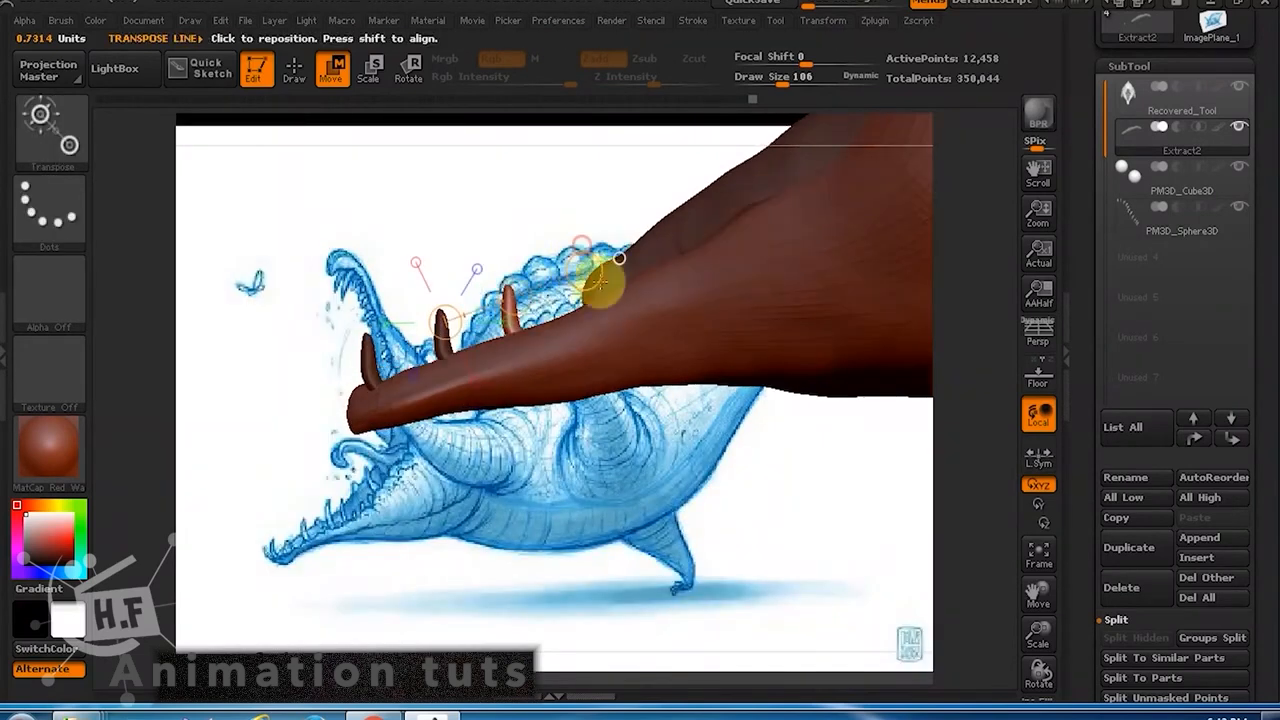
pyautogui.keyDown('ctrl'); pyautogui.moveTo(585, 272); pyautogui.dragTo(611, 262); pyautogui.keyUp('ctrl')
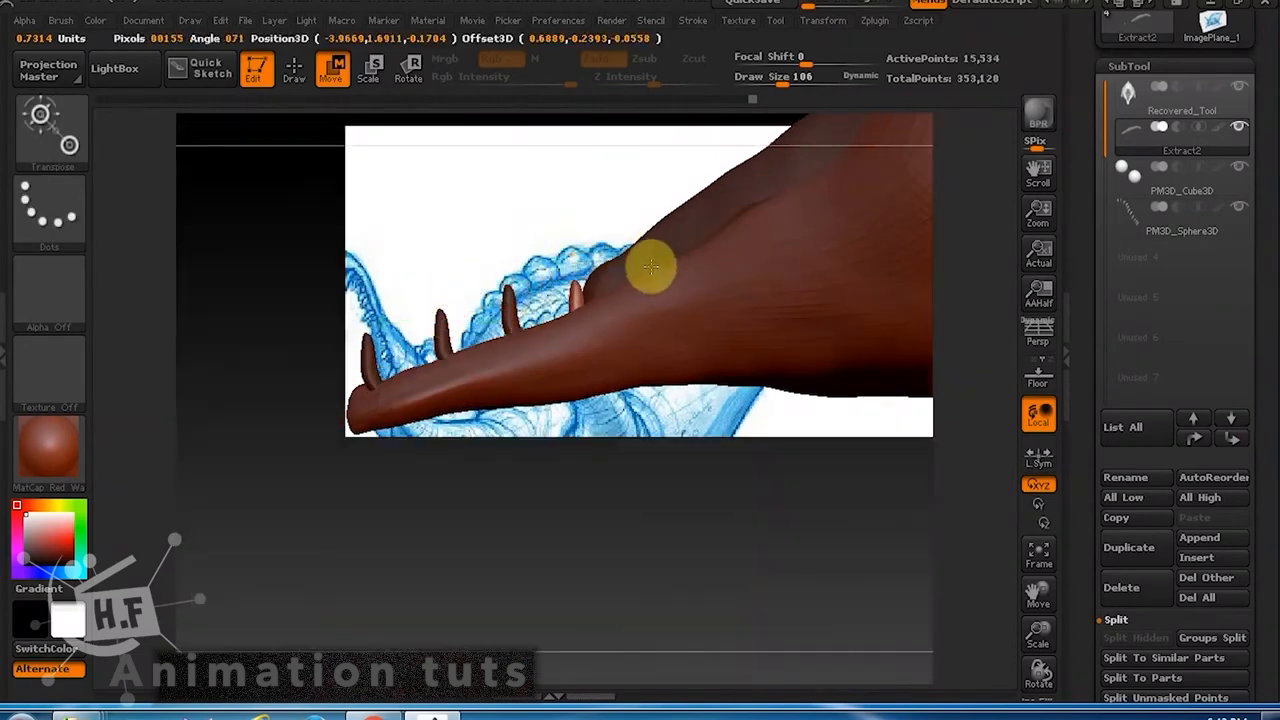
pyautogui.keyDown('ctrl'); pyautogui.moveTo(517, 302); pyautogui.dragTo(620, 250); pyautogui.keyUp('ctrl')
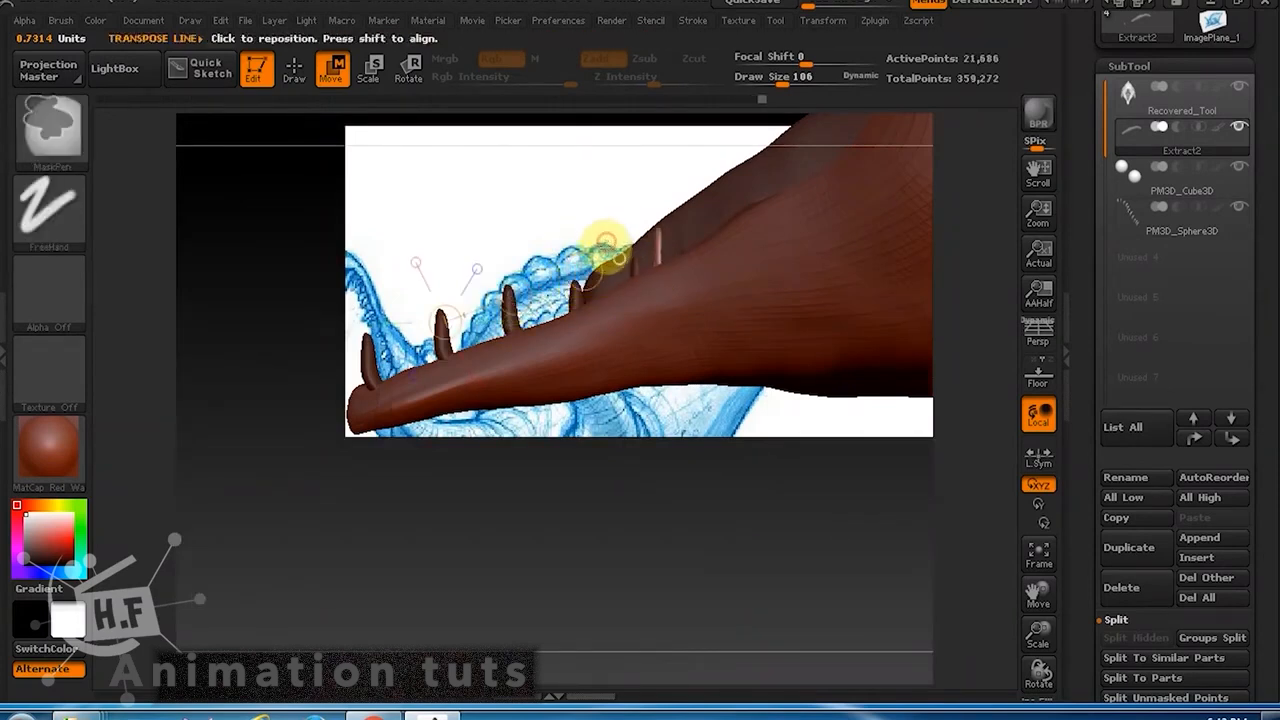
pyautogui.hotkey('ctrl', 'z')
# Move the fifth tooth pair outward toward the edges of the lower jaw with Transpose Move.
pyautogui.keyDown('shift'); pyautogui.moveTo(608, 205); pyautogui.dragTo(626, 253); pyautogui.keyUp('shift')
pyautogui.click(559, 323)
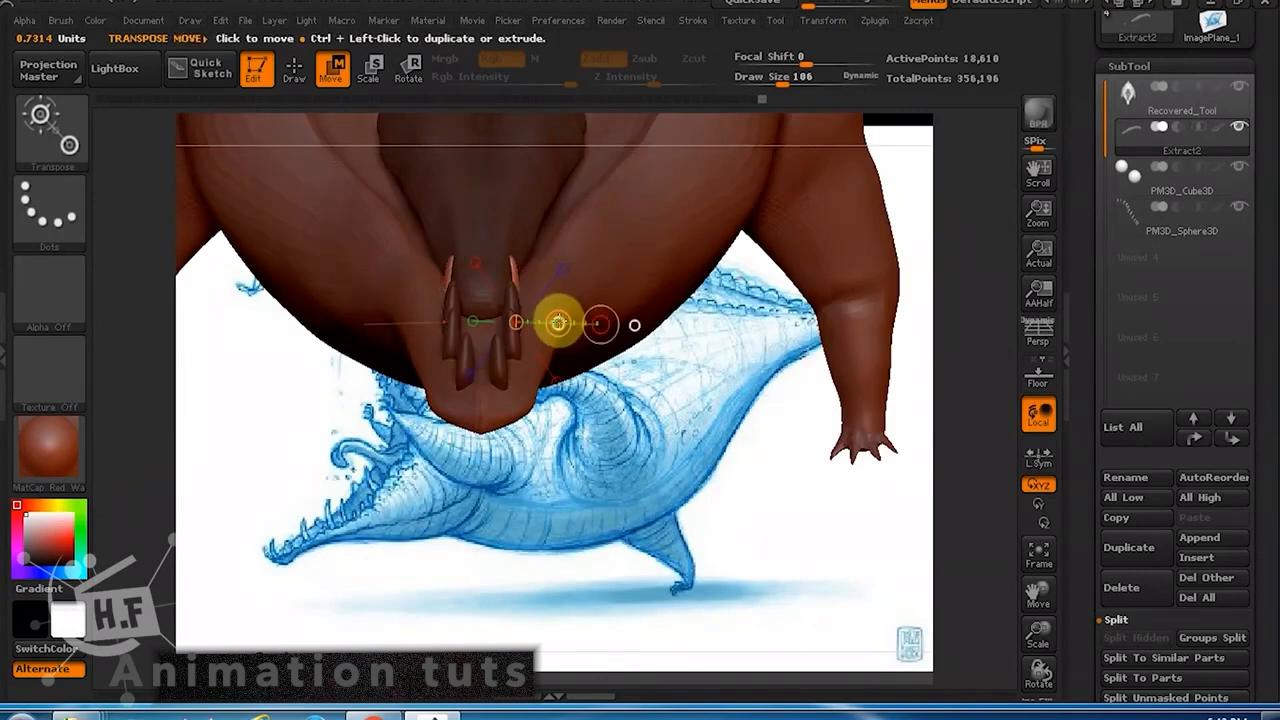
pyautogui.moveTo(558, 323)
pyautogui.mouseDown()
pyautogui.moveTo(572, 319)
pyautogui.moveTo(591, 371)
pyautogui.moveTo(558, 297)
pyautogui.moveTo(660, 238)
pyautogui.mouseUp()
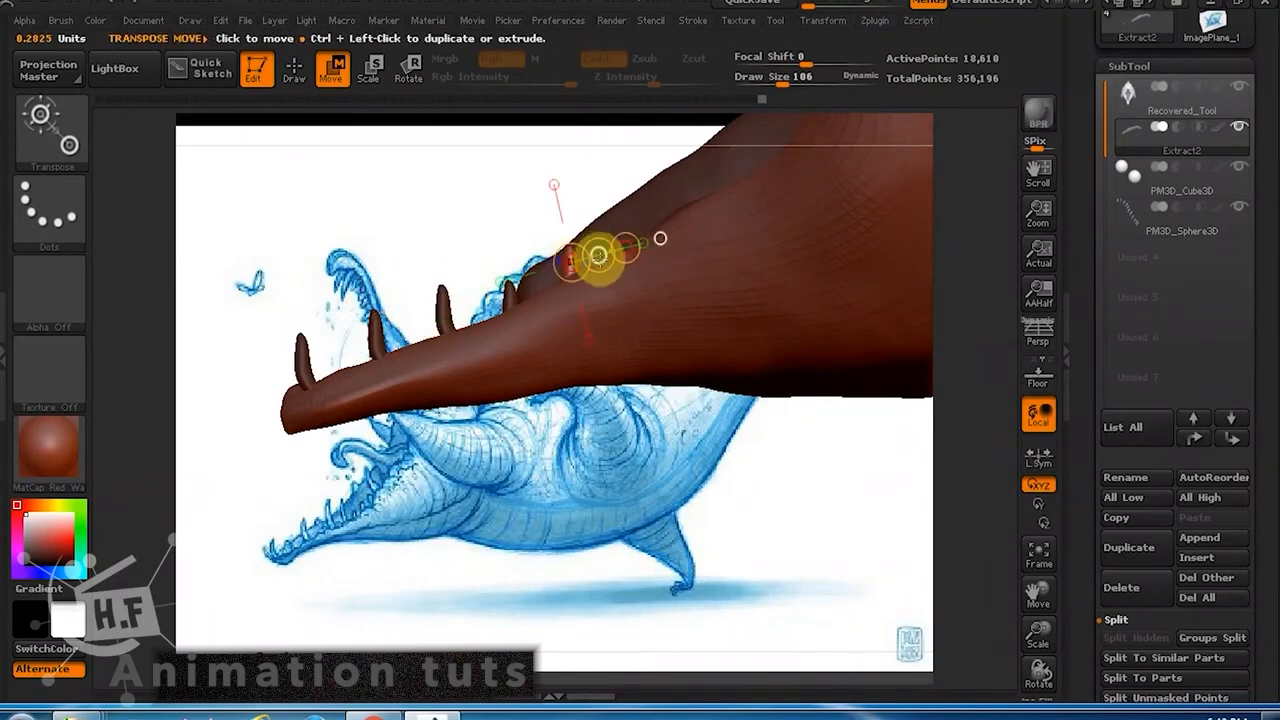
# Duplicate the fifth tooth pair backward into a sixth pair and spread it outward along the widening jaw.
pyautogui.keyDown('ctrl'); pyautogui.moveTo(598, 255); pyautogui.dragTo(617, 248); pyautogui.keyUp('ctrl')
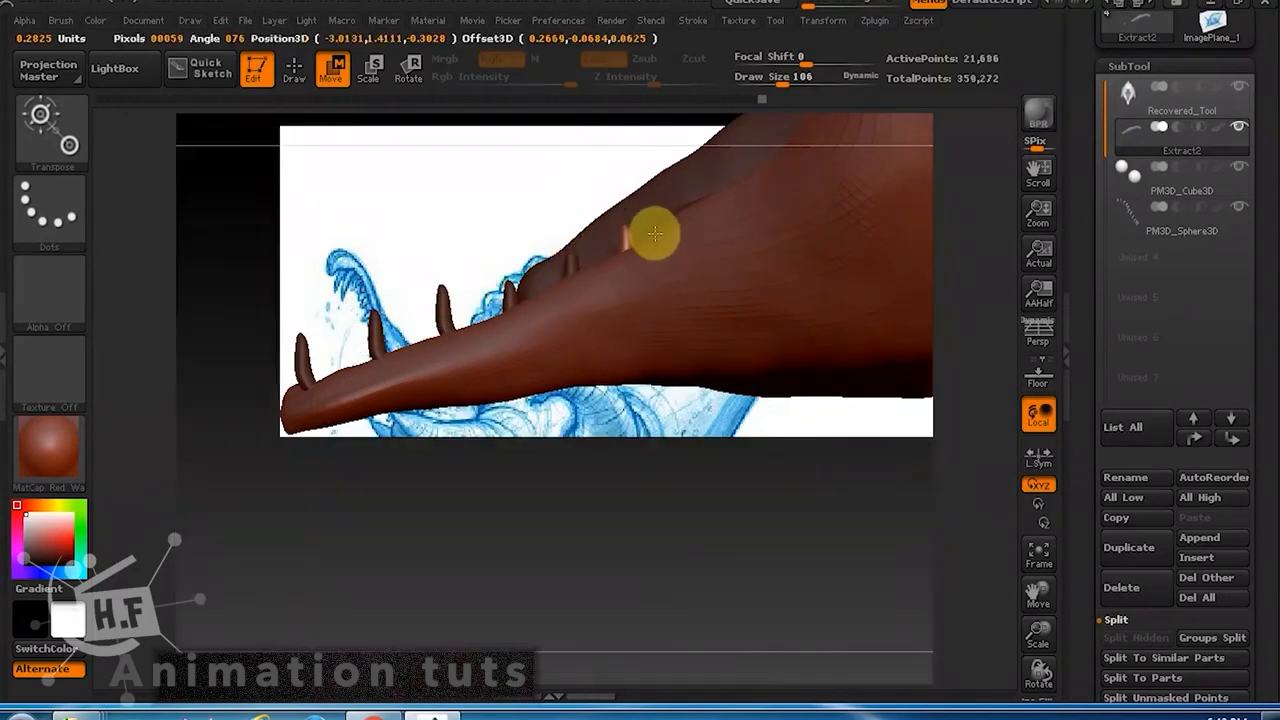
pyautogui.moveTo(566, 177)
pyautogui.mouseDown()
pyautogui.moveTo(663, 206)
pyautogui.moveTo(530, 262)
pyautogui.mouseUp()
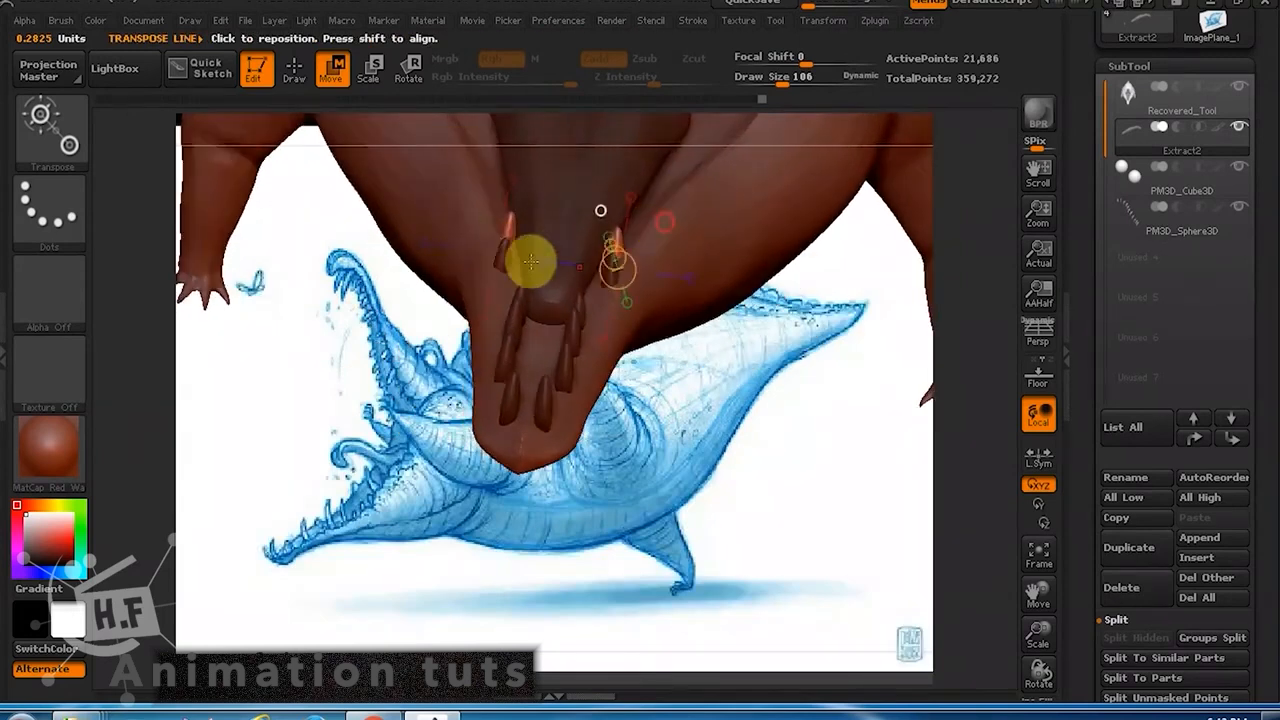
pyautogui.moveTo(615, 264)
pyautogui.mouseDown()
pyautogui.moveTo(694, 280)
pyautogui.moveTo(660, 270)
pyautogui.mouseUp()
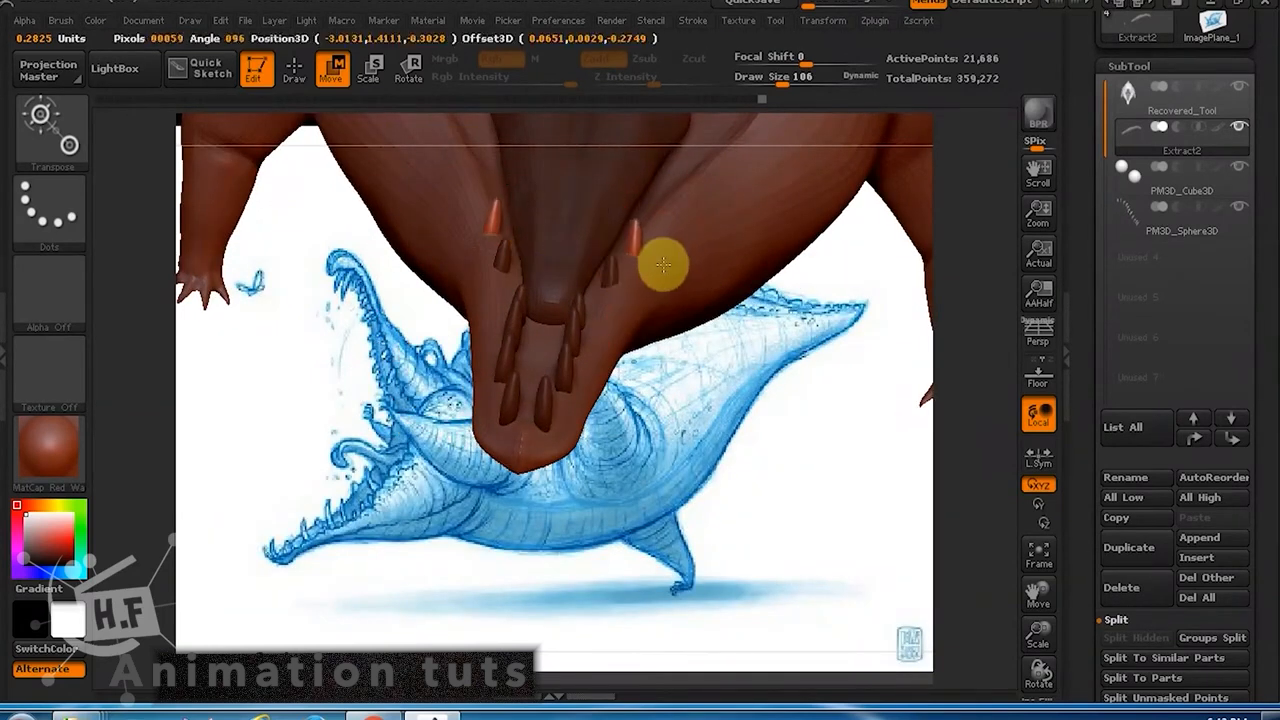
# Duplicate the sixth tooth pair backward into a seventh pair and move it out to the jaw's edges.
pyautogui.moveTo(686, 366); pyautogui.dragTo(623, 337)
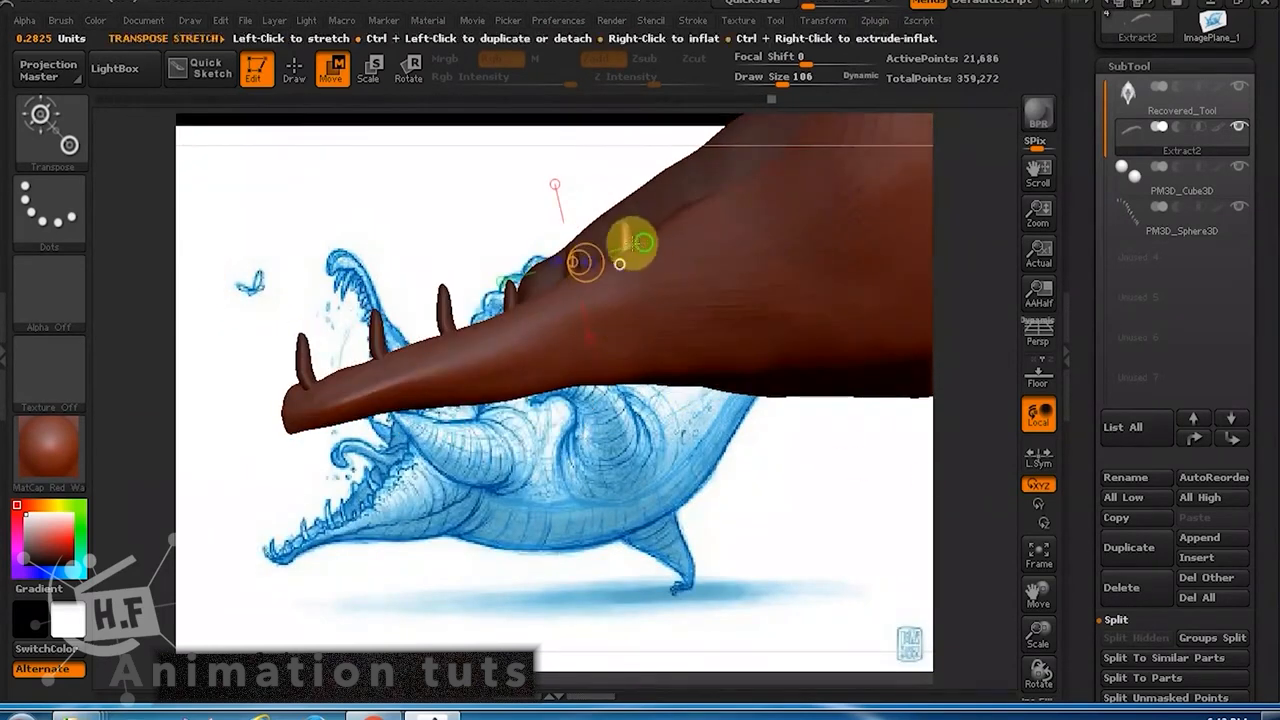
pyautogui.moveTo(608, 252); pyautogui.dragTo(621, 246)
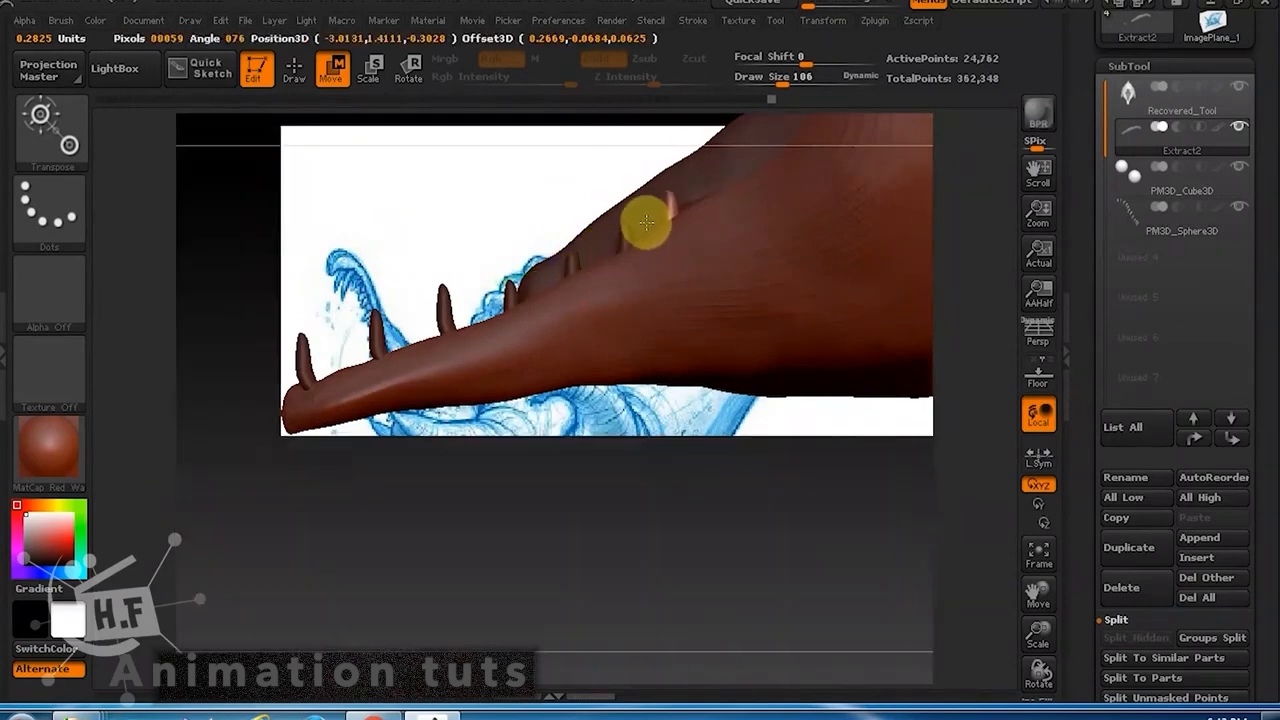
pyautogui.moveTo(523, 186)
pyautogui.keyDown('shift'); pyautogui.mouseDown()
pyautogui.moveTo(712, 263)
pyautogui.moveTo(674, 258)
pyautogui.mouseUp(); pyautogui.keyUp('shift')
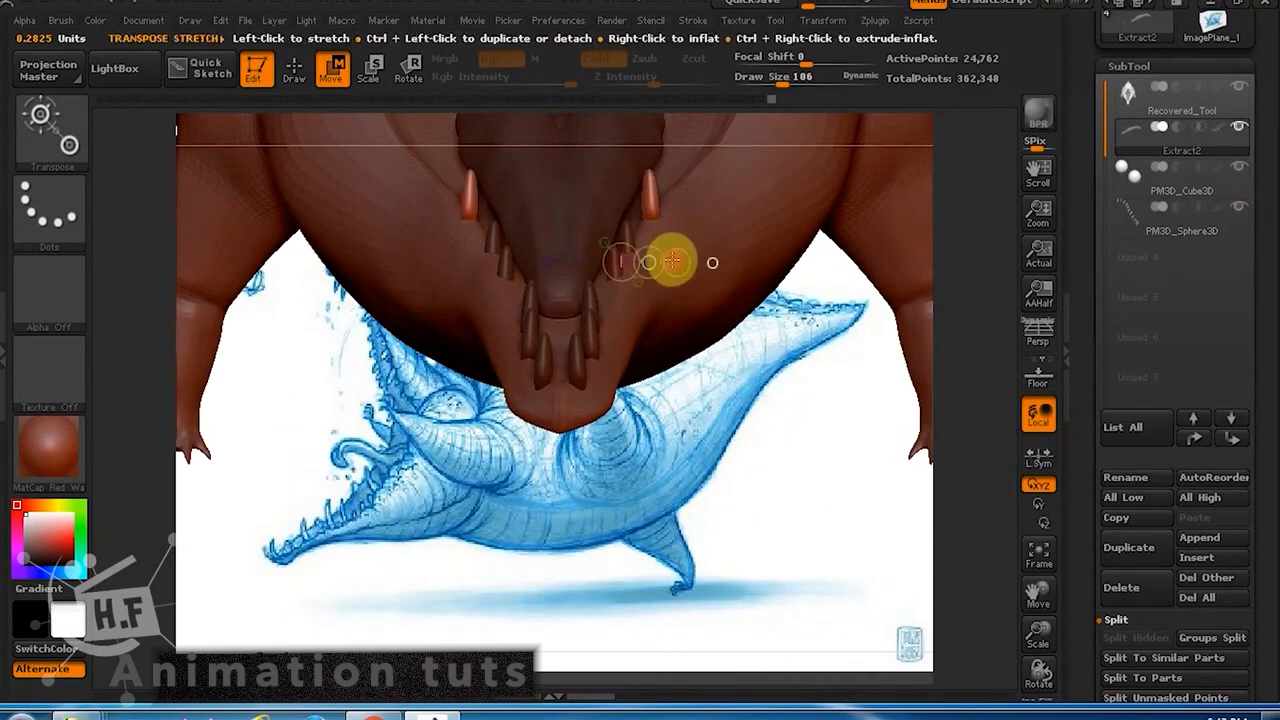
# Rotate the seventh tooth pair with Transpose Rotate to tilt and turn it along the jaw's edge.
pyautogui.moveTo(649, 174); pyautogui.dragTo(652, 222)
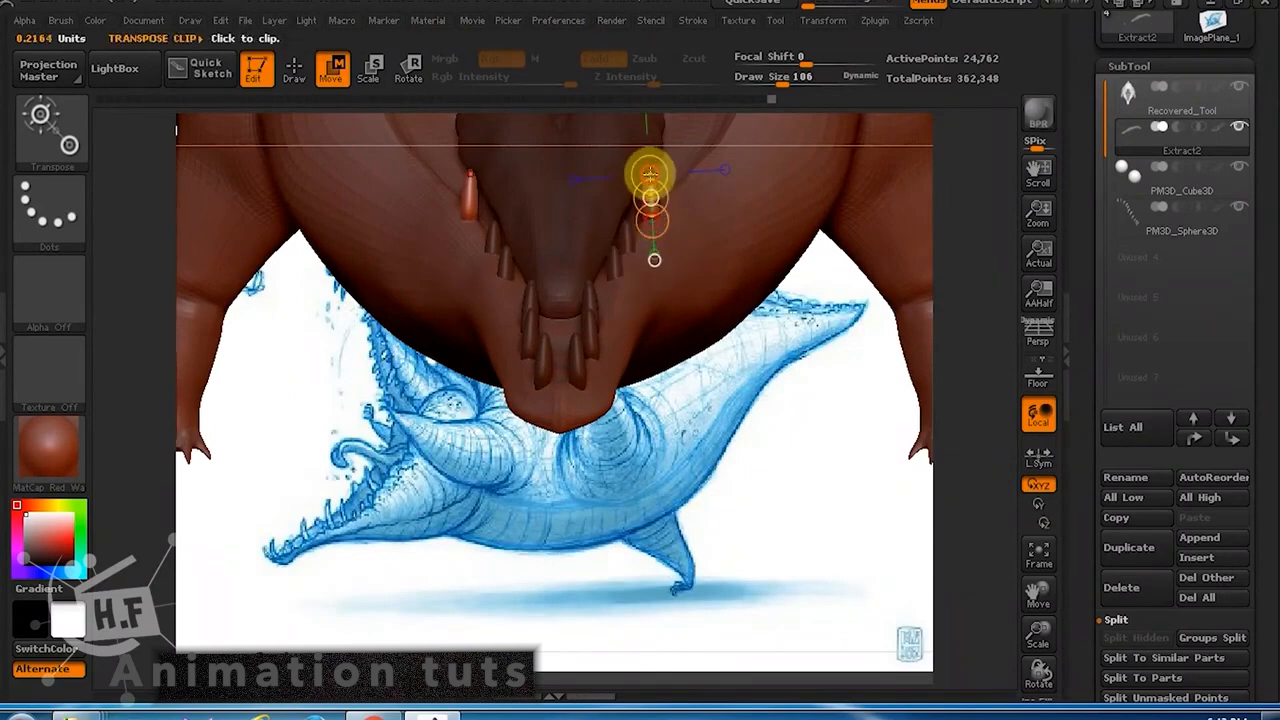
pyautogui.press('e')
pyautogui.press('r')
pyautogui.moveTo(650, 175); pyautogui.dragTo(667, 172)
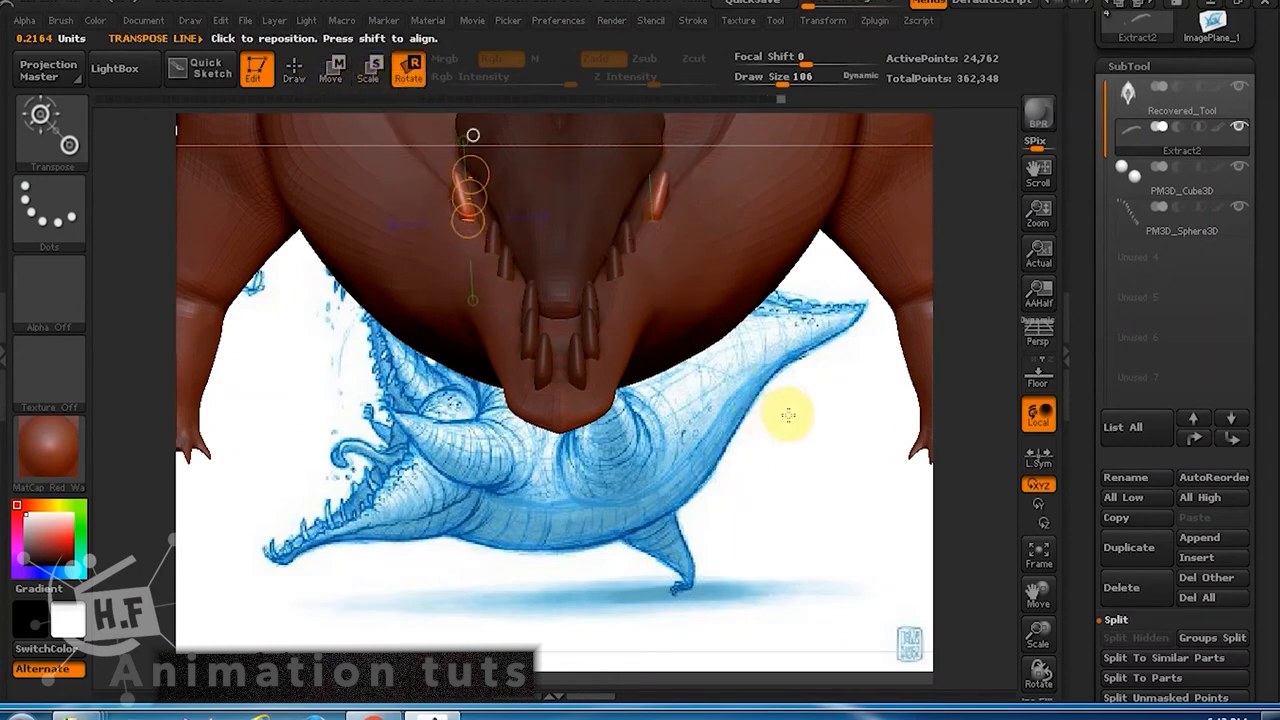
pyautogui.moveTo(649, 171); pyautogui.dragTo(645, 180)
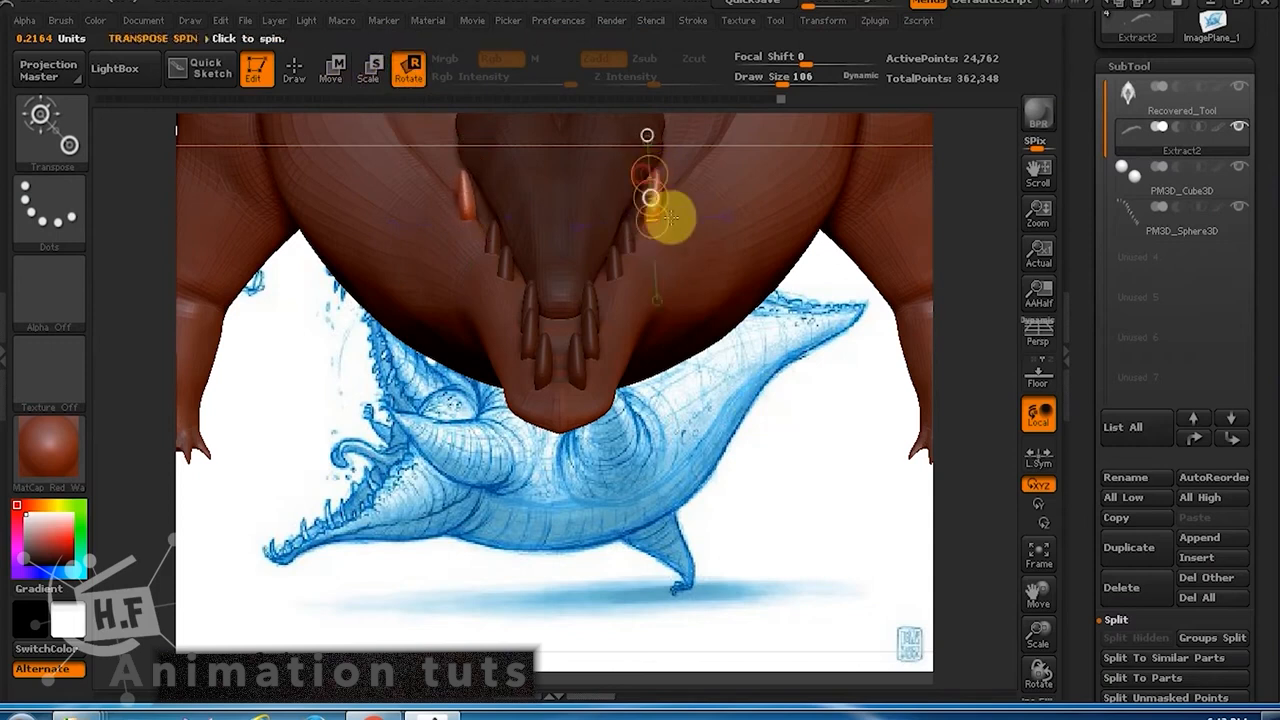
pyautogui.moveTo(808, 451); pyautogui.dragTo(735, 455)
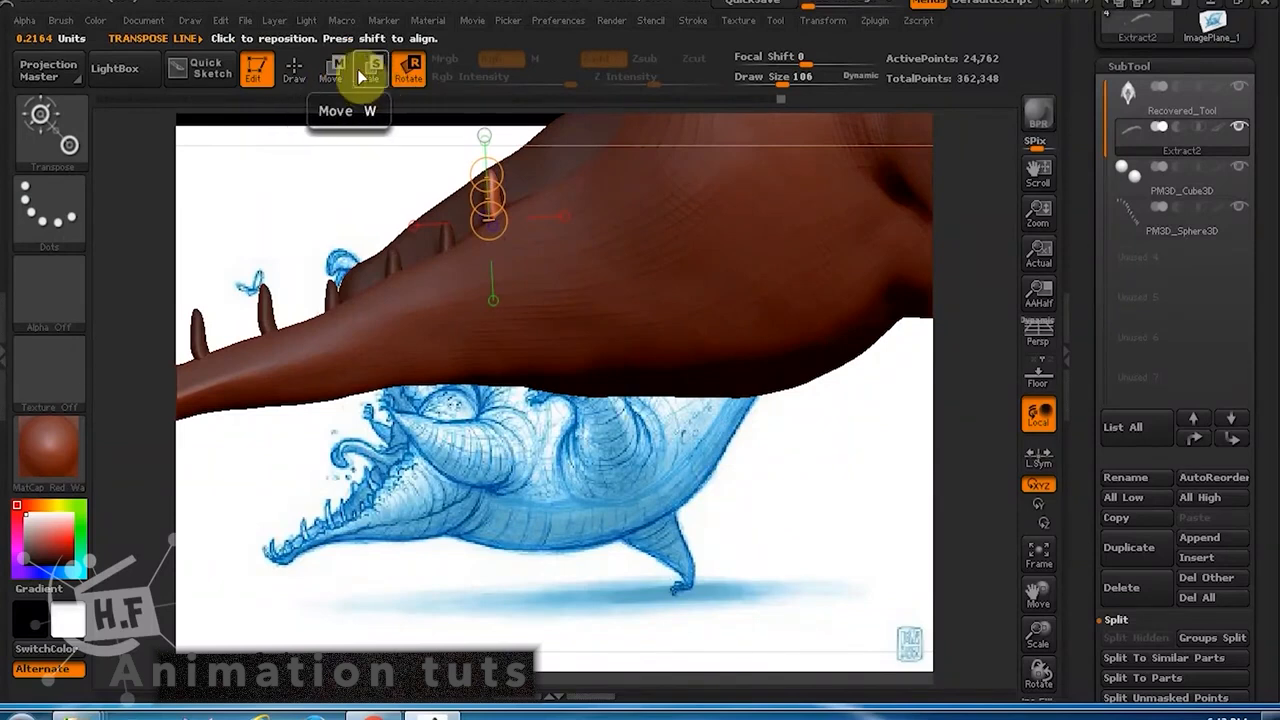
pyautogui.moveTo(750, 483); pyautogui.dragTo(814, 477)
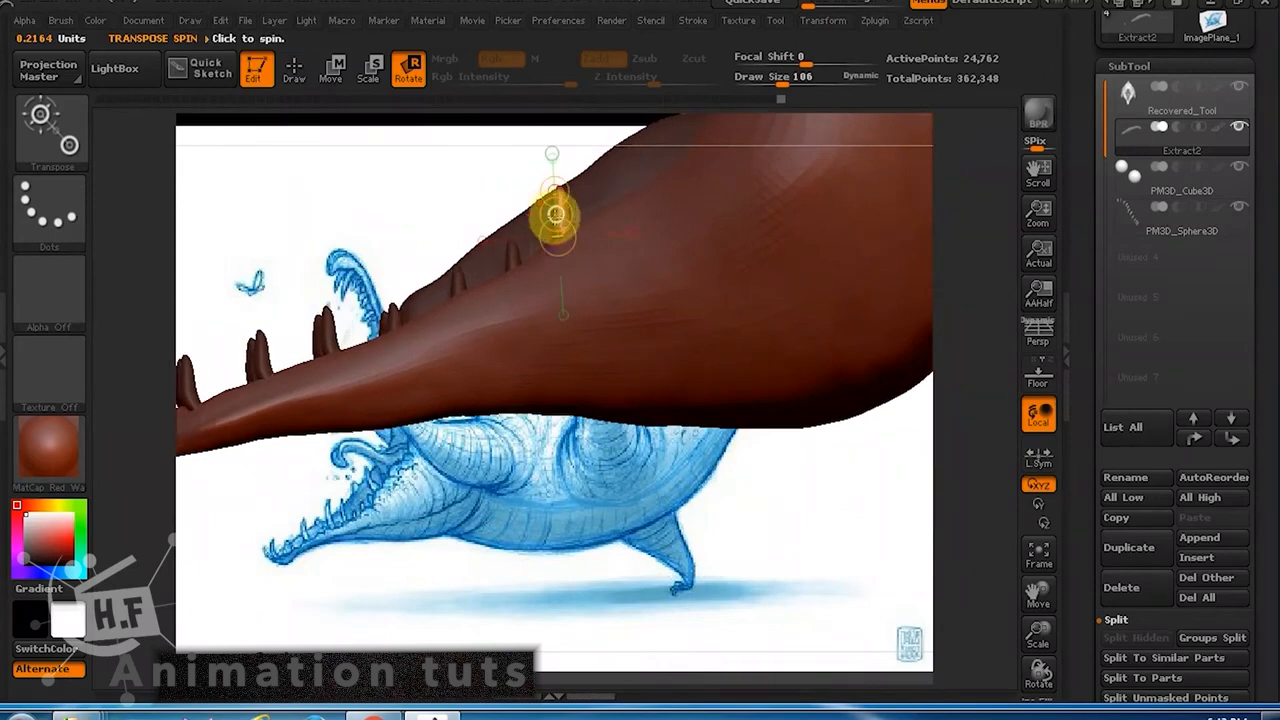
pyautogui.moveTo(556, 214); pyautogui.dragTo(589, 195)
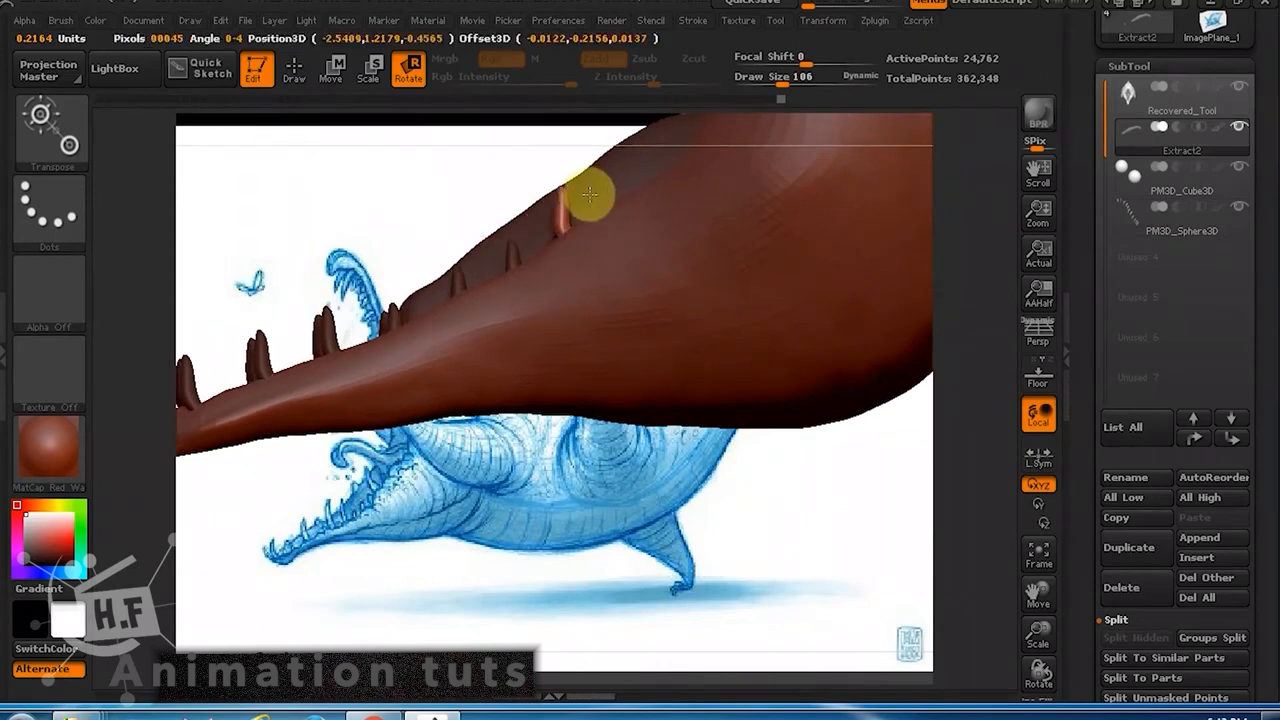
# Duplicate the seventh tooth pair backward into an eighth pair with Transpose Move and shift it outward.
pyautogui.click(344, 66)
pyautogui.keyDown('ctrl'); pyautogui.moveTo(530, 241); pyautogui.dragTo(583, 212); pyautogui.keyUp('ctrl')
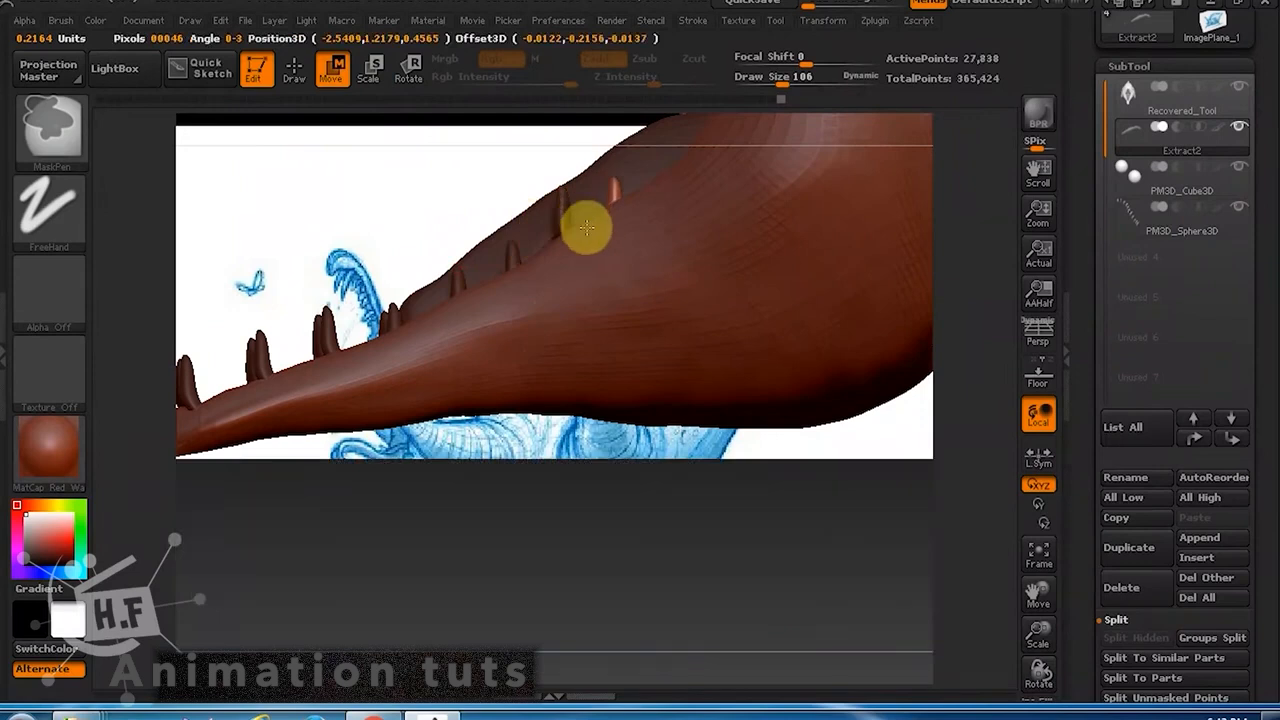
pyautogui.moveTo(697, 553); pyautogui.dragTo(773, 542)
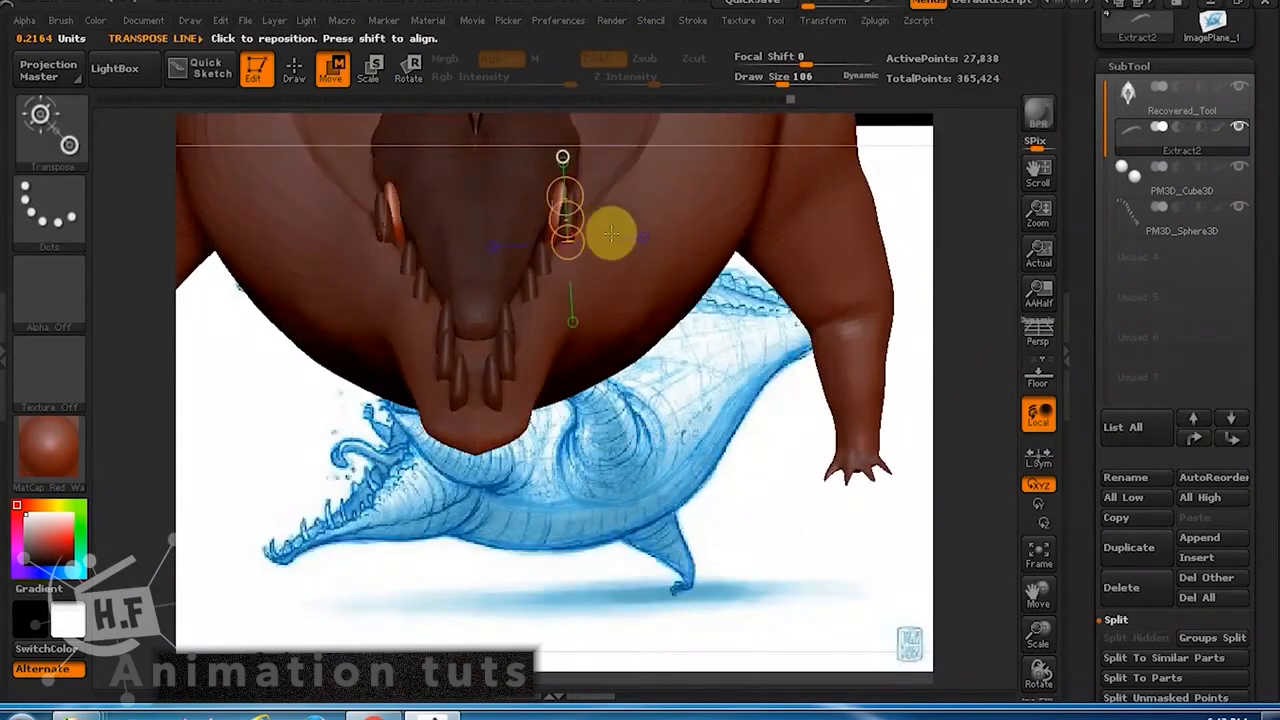
pyautogui.click(647, 238)
pyautogui.moveTo(592, 240); pyautogui.dragTo(617, 226)
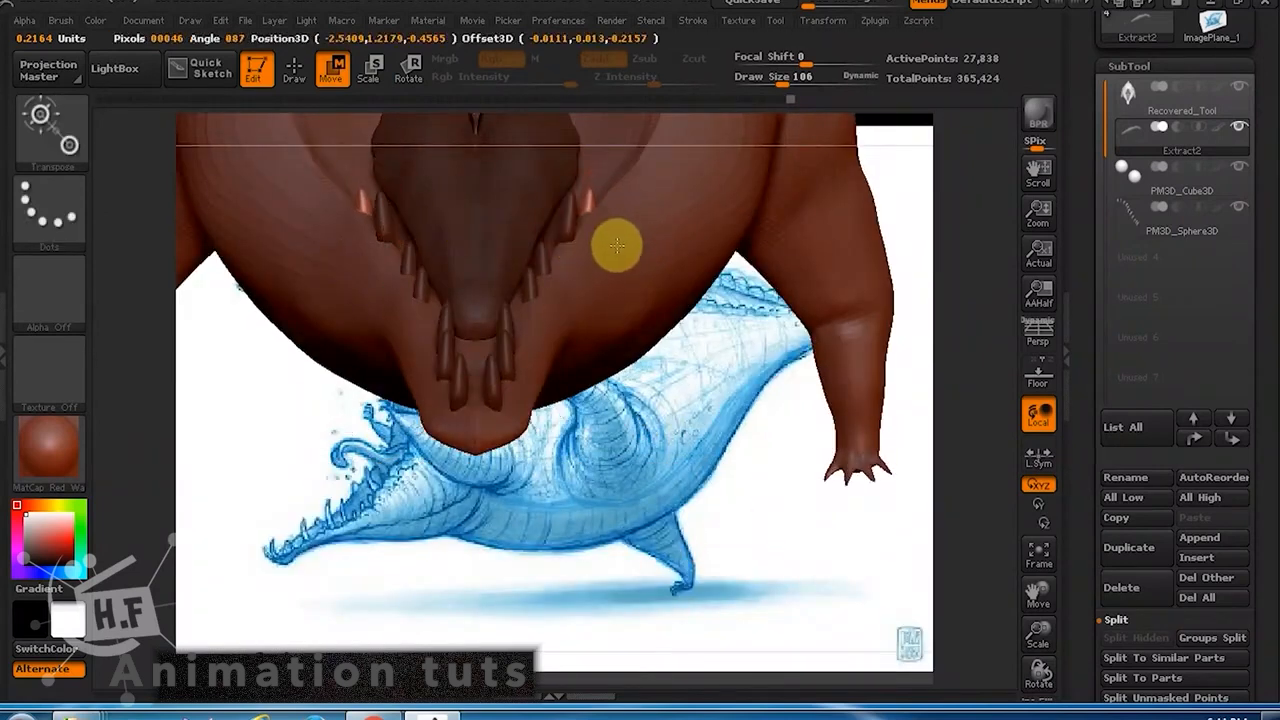
# Duplicate the eighth tooth pair into a ninth pair near the mouth corners and align it with the jaw's edges.
pyautogui.moveTo(848, 490); pyautogui.dragTo(655, 438)
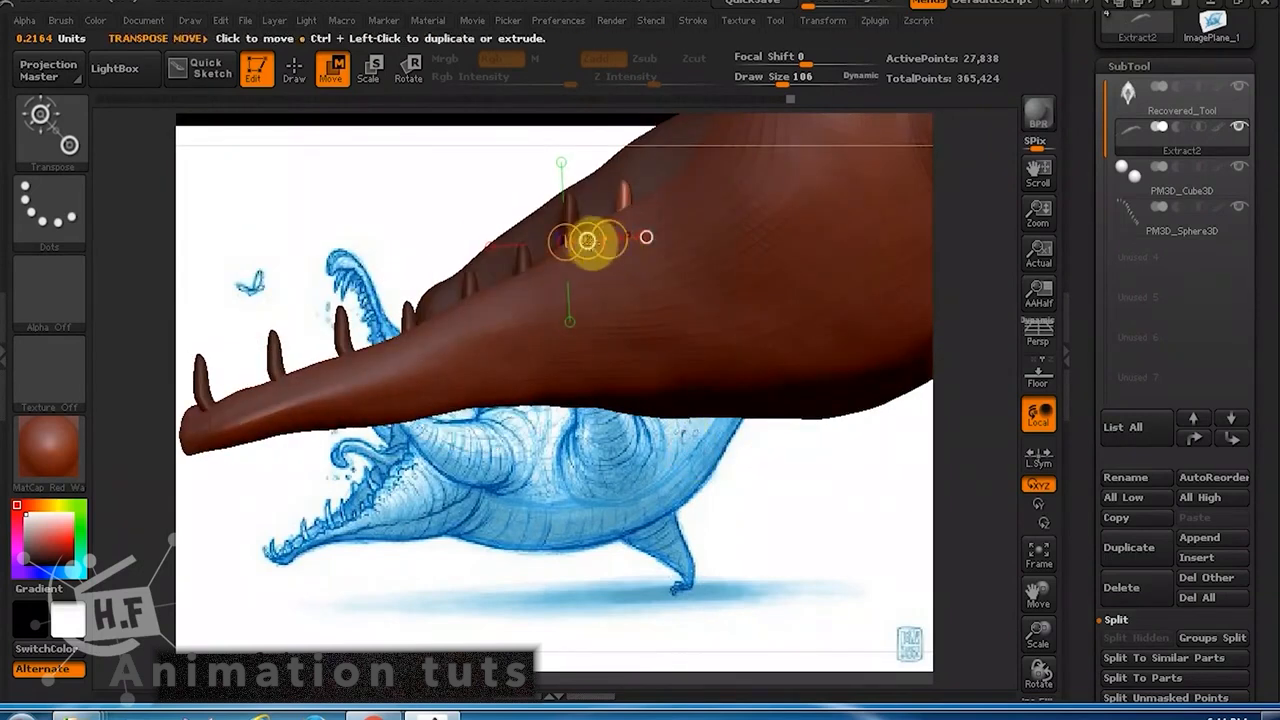
pyautogui.moveTo(587, 240); pyautogui.dragTo(614, 228)
pyautogui.moveTo(645, 476); pyautogui.dragTo(746, 484)
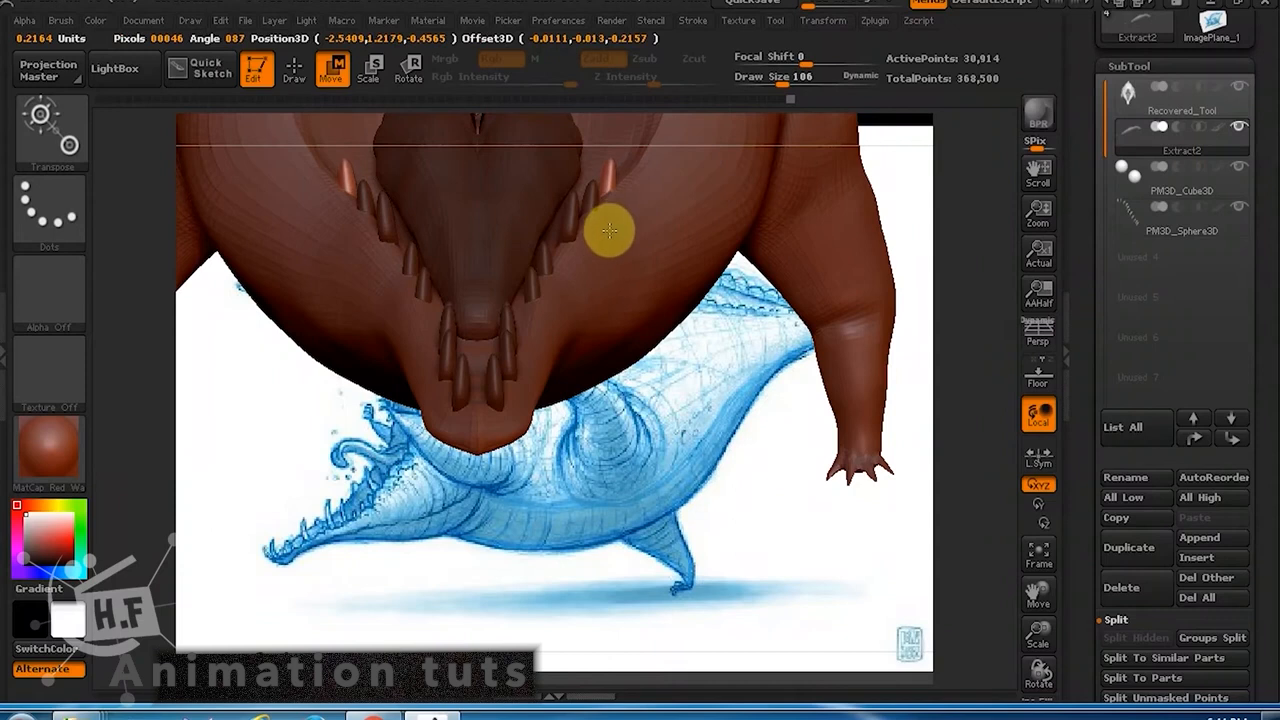
pyautogui.moveTo(616, 229); pyautogui.dragTo(615, 231)
# Return to Draw mode and adjust the placement of the lower teeth with the Move Topological brush.
pyautogui.moveTo(775, 460); pyautogui.dragTo(686, 463)
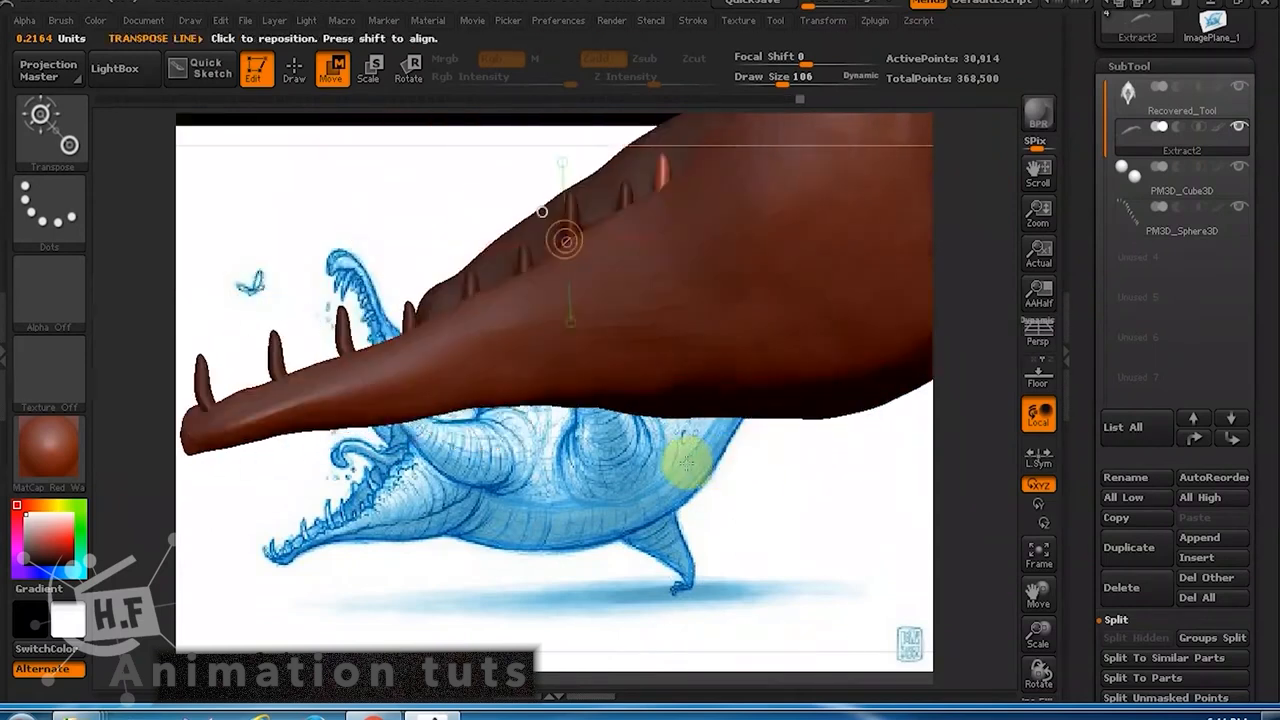
pyautogui.moveTo(755, 484); pyautogui.dragTo(718, 455)
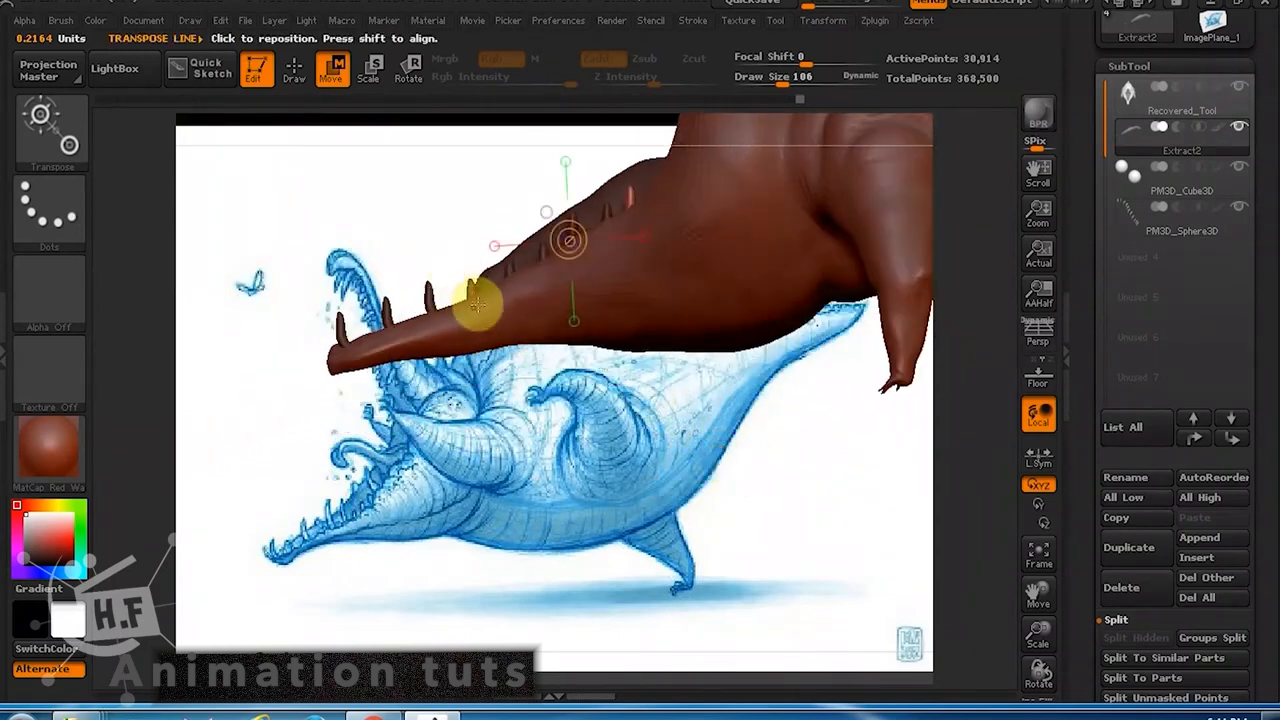
pyautogui.moveTo(509, 414)
pyautogui.mouseDown()
pyautogui.moveTo(500, 423)
pyautogui.moveTo(528, 430)
pyautogui.moveTo(517, 400)
pyautogui.moveTo(606, 377)
pyautogui.moveTo(623, 330)
pyautogui.moveTo(666, 436)
pyautogui.moveTo(809, 457)
pyautogui.moveTo(703, 377)
pyautogui.moveTo(751, 517)
pyautogui.moveTo(723, 509)
pyautogui.moveTo(771, 529)
pyautogui.moveTo(753, 433)
pyautogui.mouseUp()
pyautogui.press('q')
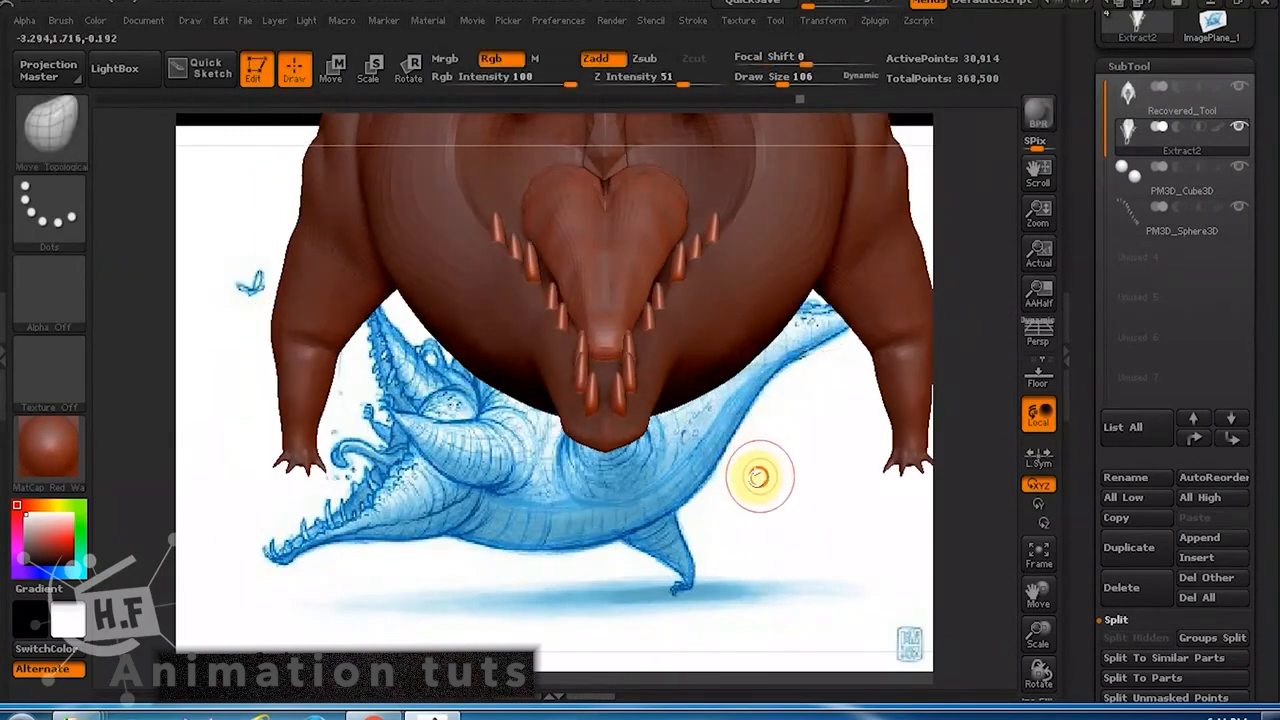
pyautogui.moveTo(758, 477); pyautogui.dragTo(753, 413)
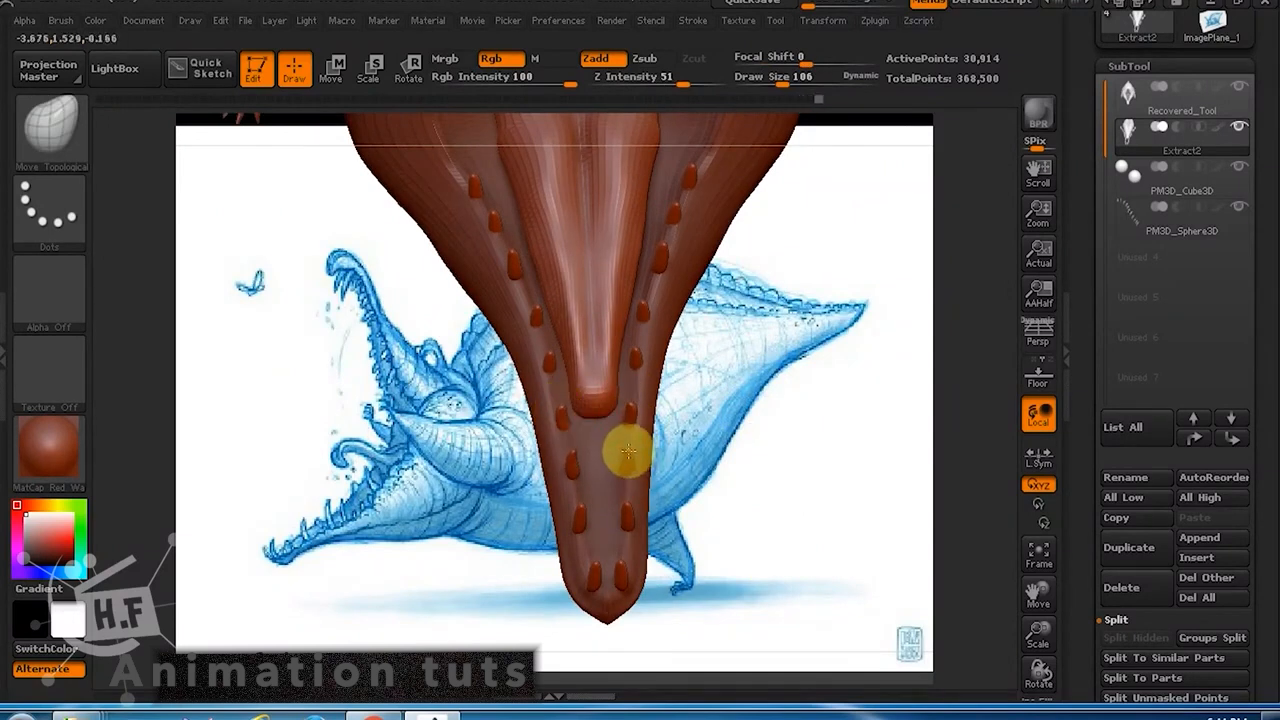
pyautogui.moveTo(628, 453); pyautogui.dragTo(692, 445)
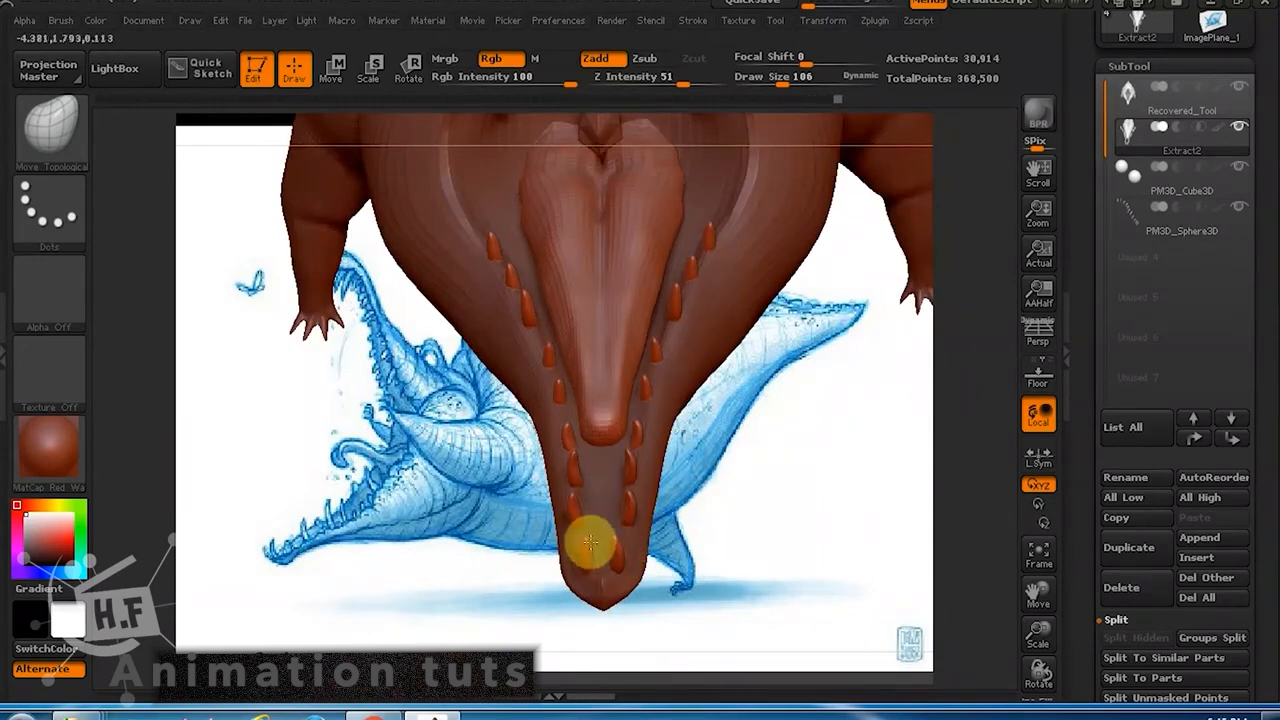
pyautogui.moveTo(617, 537); pyautogui.dragTo(651, 513)
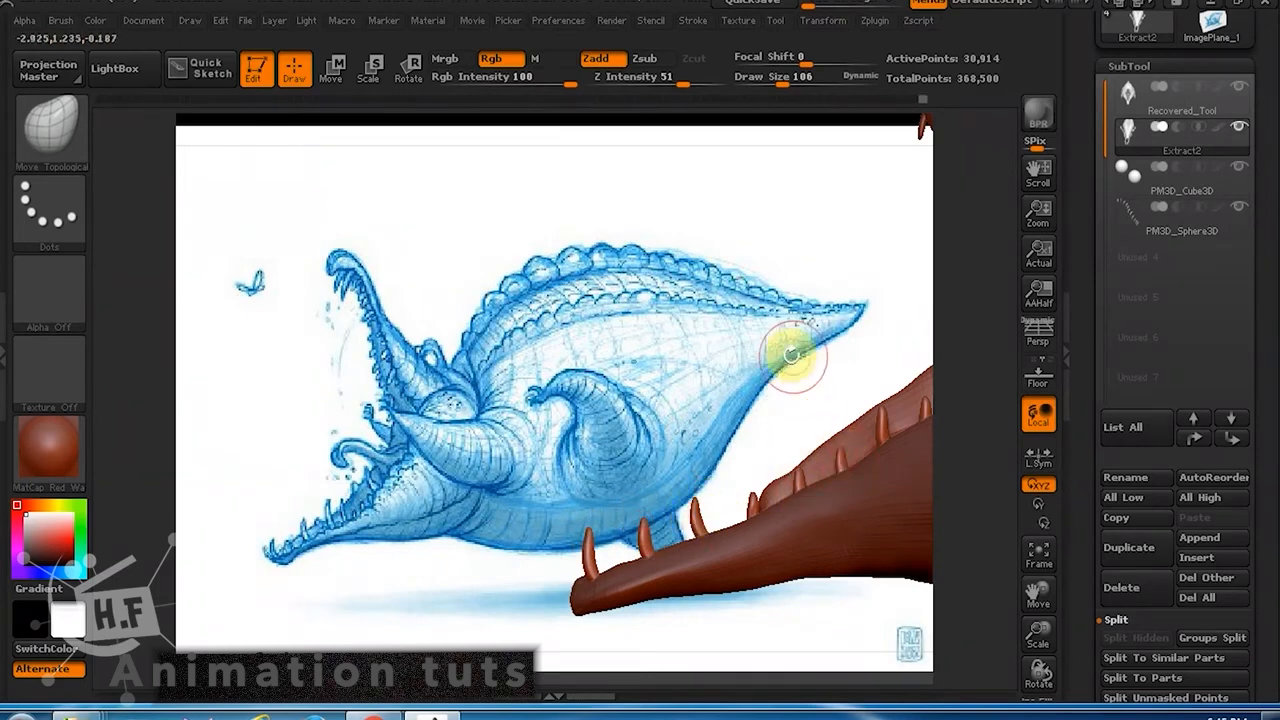
# Make the upper teeth the active subtool, viewed from the front along the underside of the upper jaw.
pyautogui.keyDown('shift'); pyautogui.moveTo(792, 356); pyautogui.dragTo(866, 347); pyautogui.keyUp('shift')
pyautogui.moveTo(897, 577)
pyautogui.keyDown('alt'); pyautogui.mouseDown()
pyautogui.moveTo(843, 585)
pyautogui.moveTo(809, 612)
pyautogui.moveTo(732, 502)
pyautogui.mouseUp(); pyautogui.keyUp('alt')
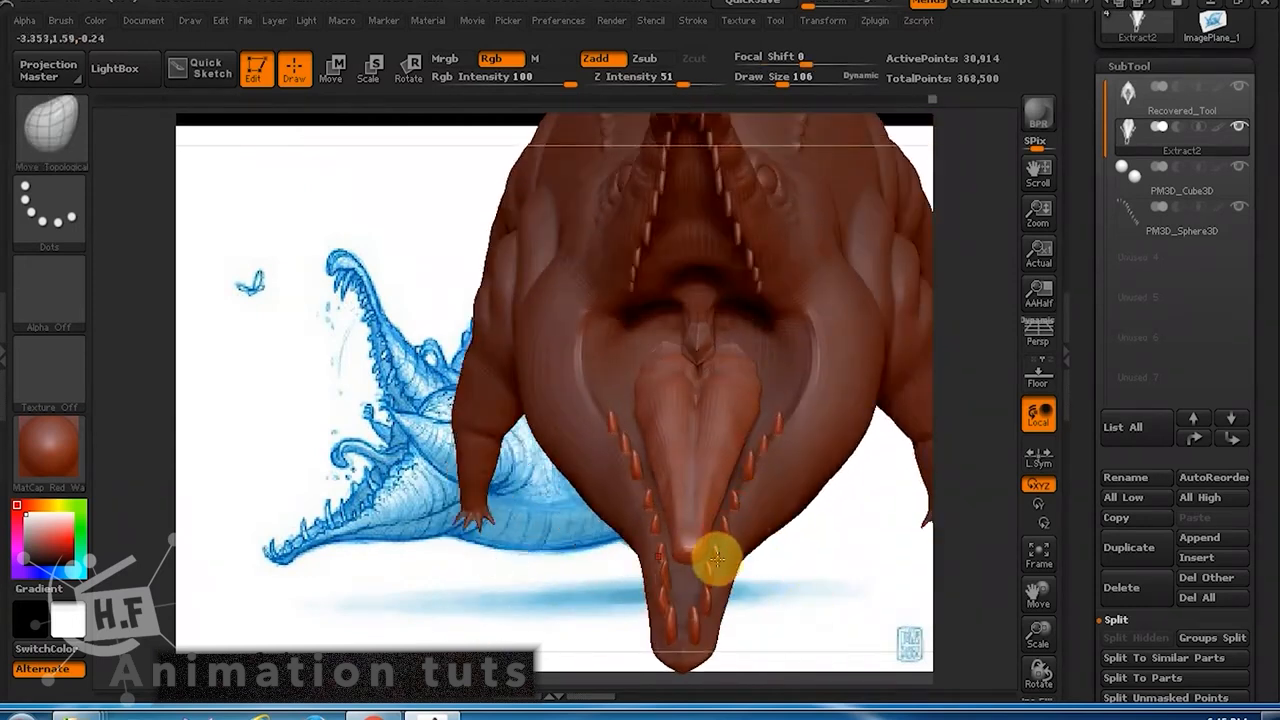
pyautogui.moveTo(808, 563); pyautogui.dragTo(820, 406)
pyautogui.press('ctrl')
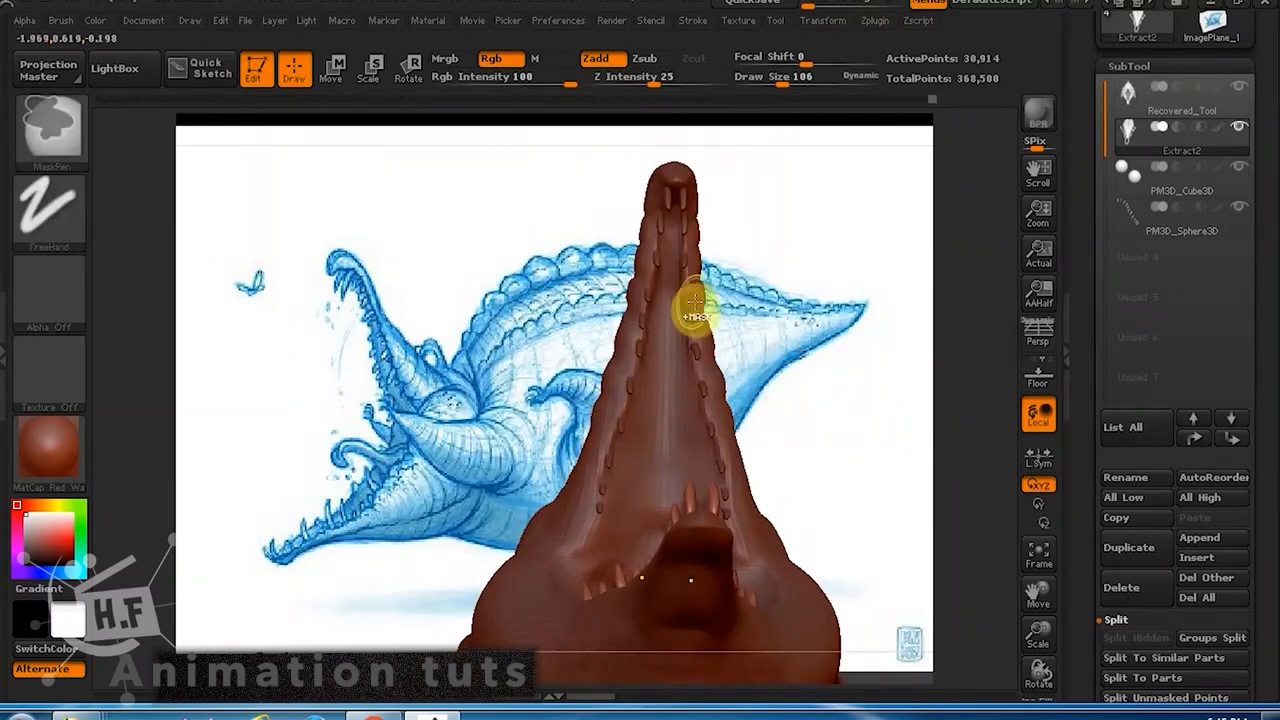
pyautogui.keyDown('alt'); pyautogui.click(685, 301); pyautogui.keyUp('alt')
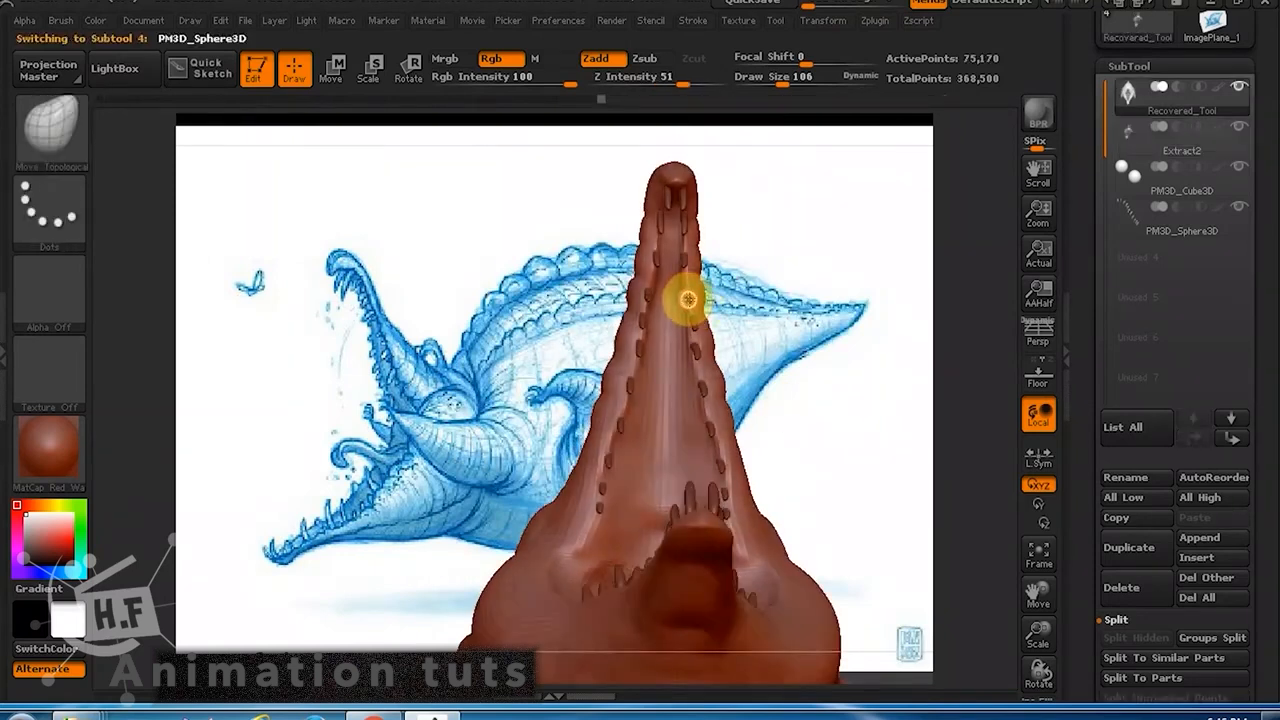
pyautogui.moveTo(760, 275); pyautogui.dragTo(808, 282)
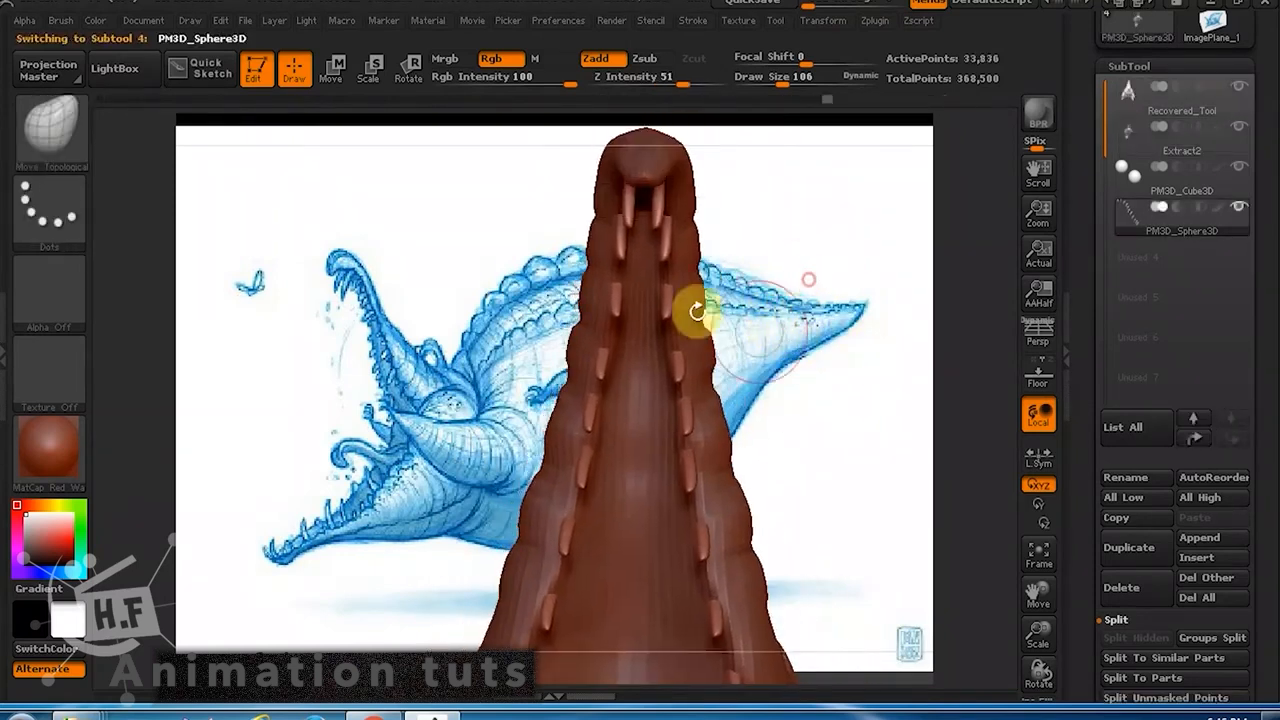
# Save the project in the zbrush05 folder, basing the file name on corocodila12.
pyautogui.click(245, 20)
pyautogui.click(385, 50)
pyautogui.click(240, 148)
pyautogui.click(233, 368)
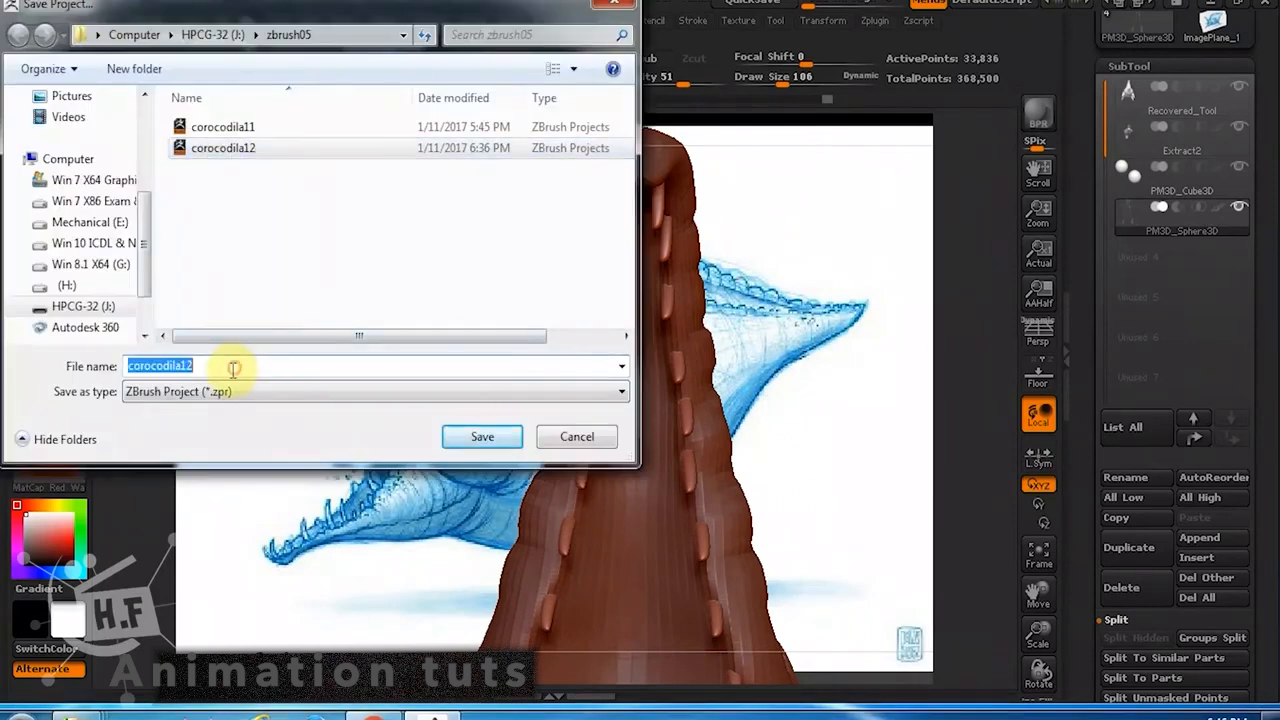
pyautogui.click(485, 434)
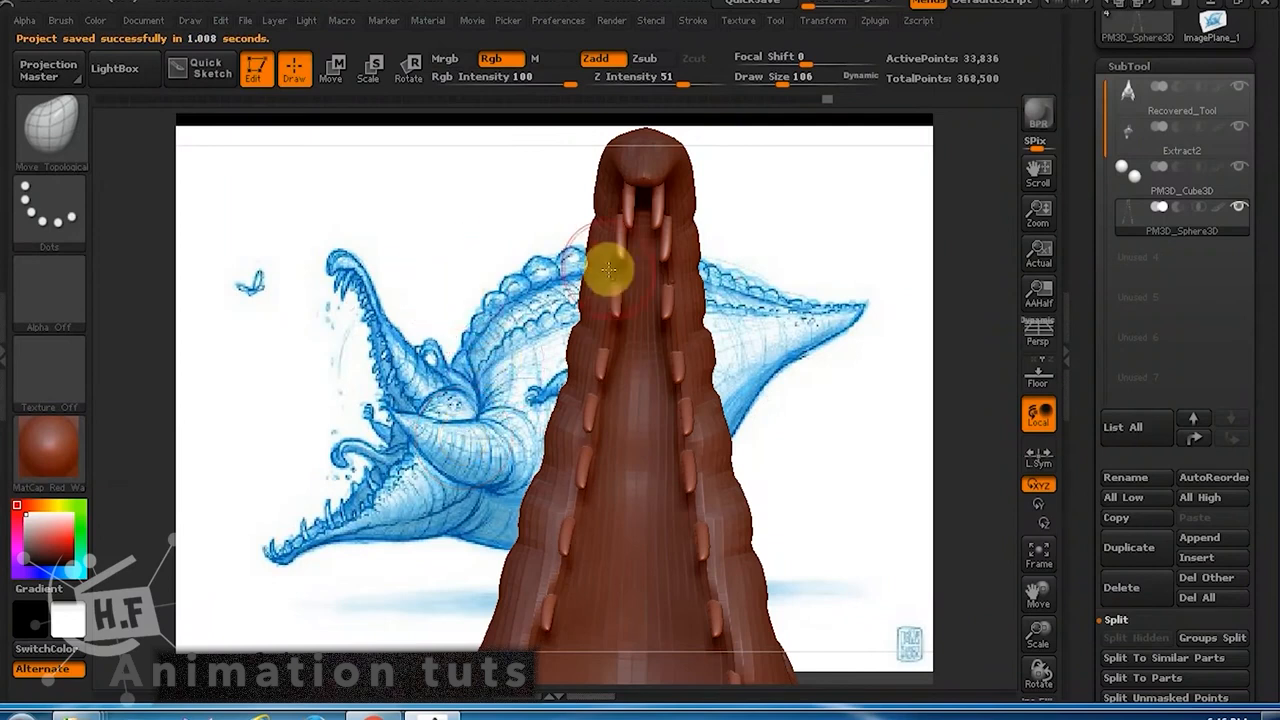
# Examine the lower and upper tooth rows from the front and side, making the upper teeth the active subtool.
pyautogui.click(1205, 8)
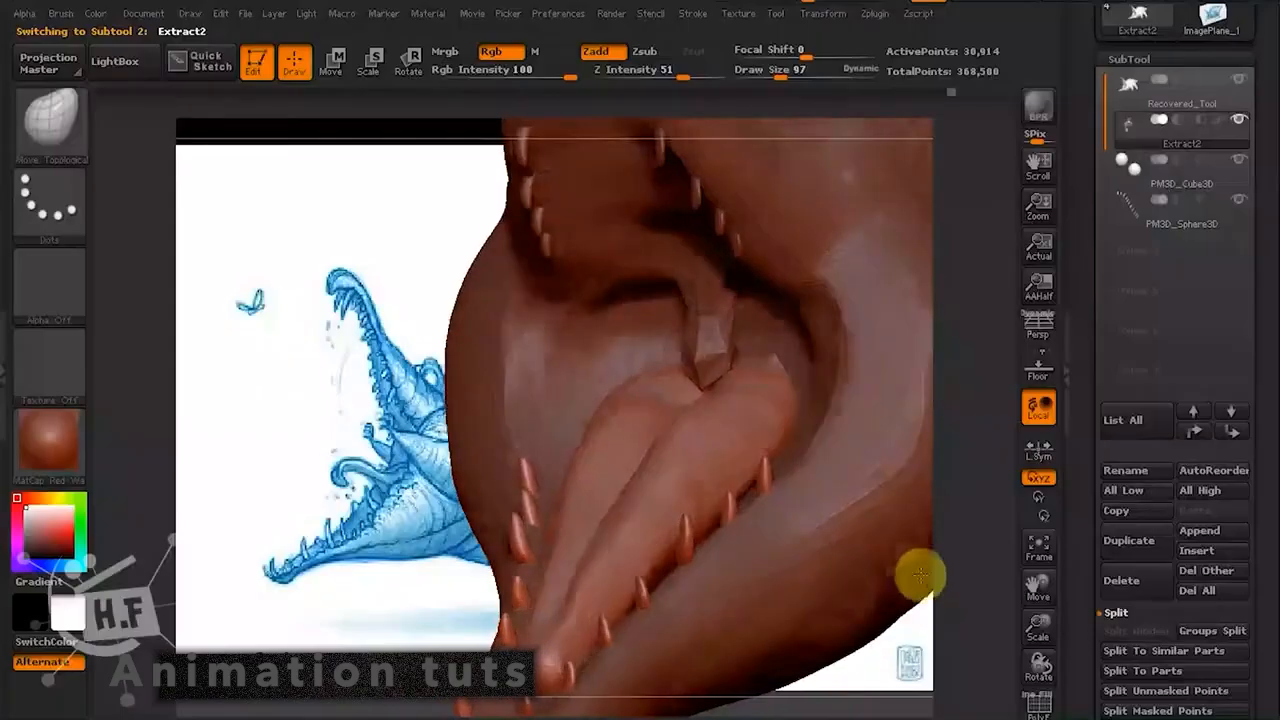
pyautogui.moveTo(914, 571); pyautogui.dragTo(903, 470)
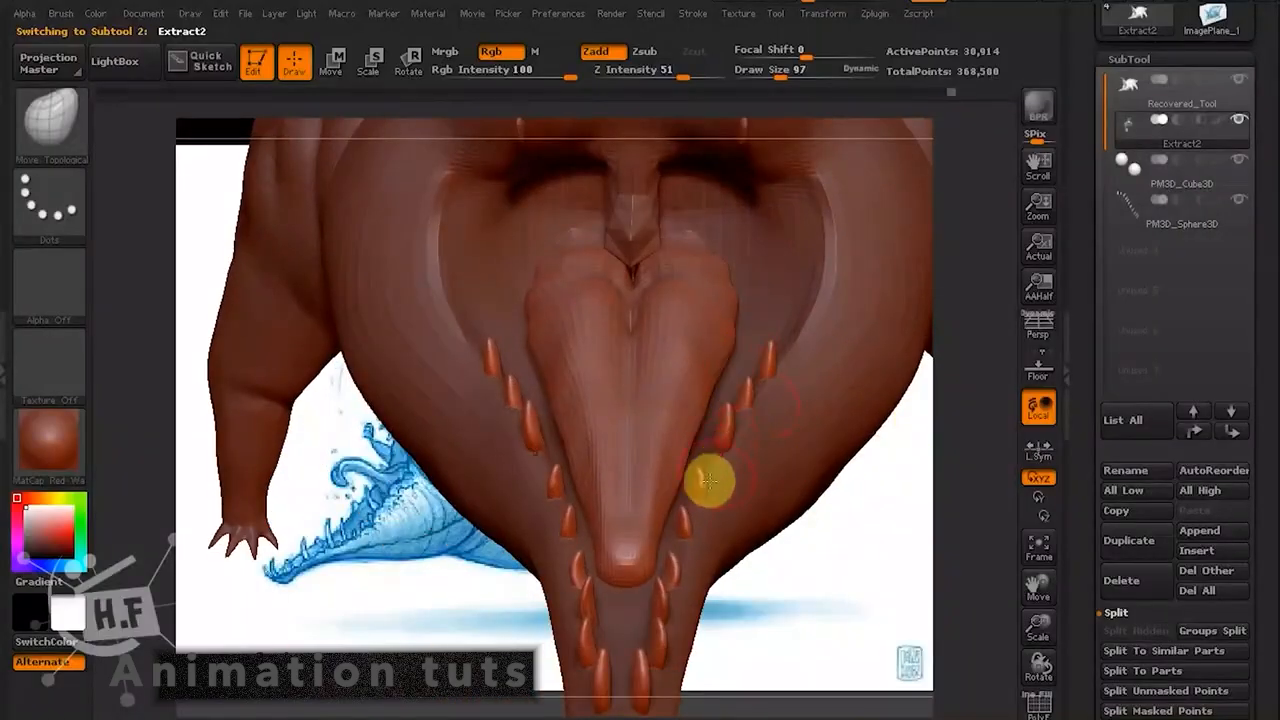
pyautogui.moveTo(880, 591); pyautogui.dragTo(850, 533)
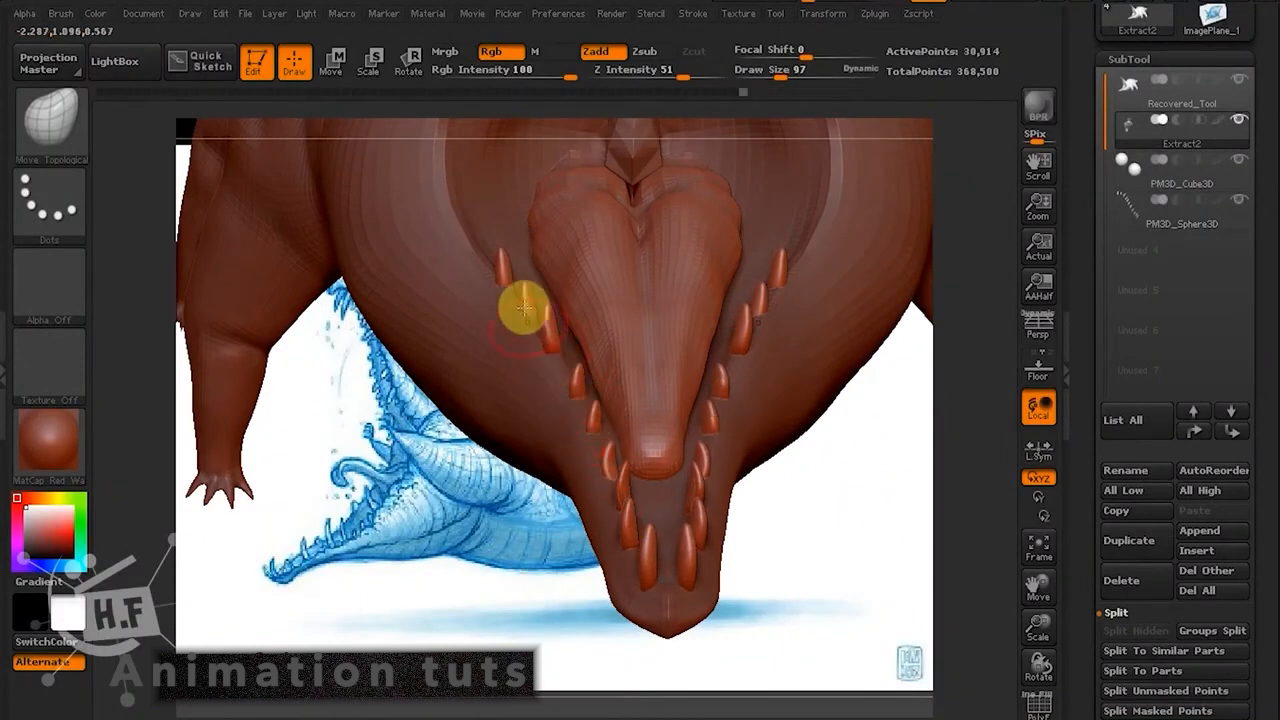
pyautogui.moveTo(877, 481); pyautogui.dragTo(814, 420)
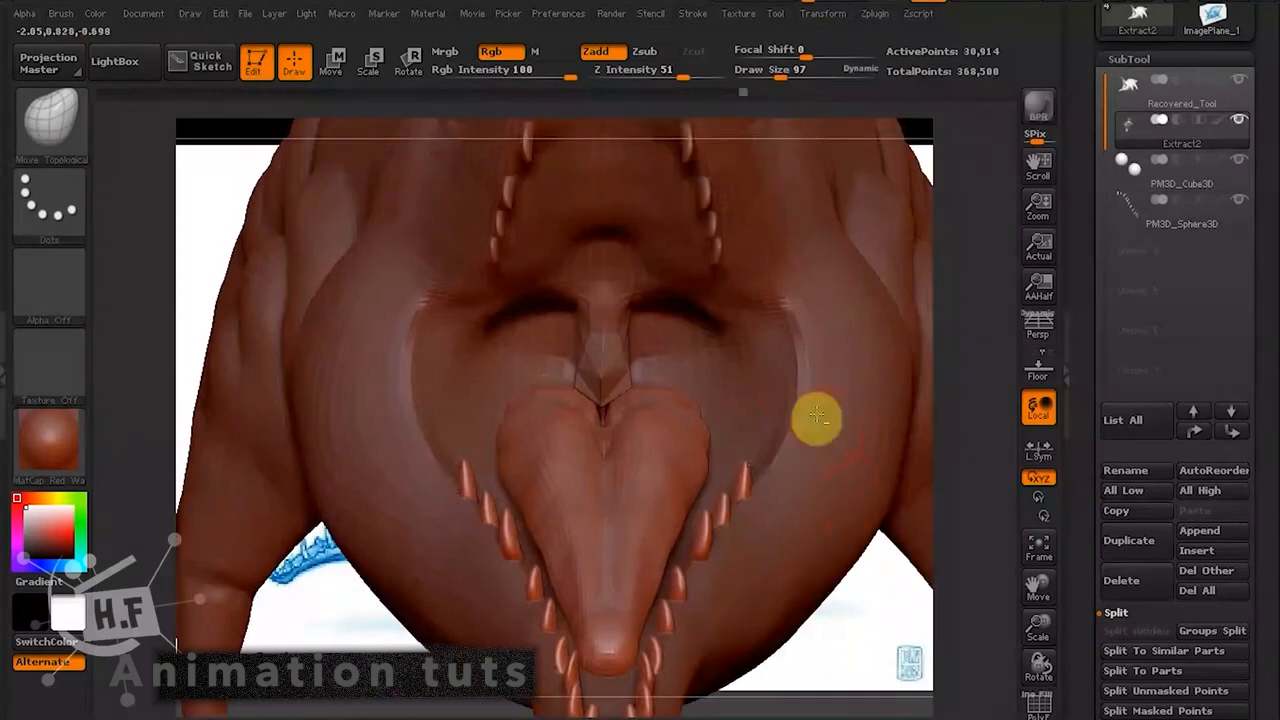
pyautogui.moveTo(931, 134)
pyautogui.mouseDown()
pyautogui.moveTo(924, 85)
pyautogui.moveTo(909, 157)
pyautogui.moveTo(866, 129)
pyautogui.moveTo(810, 152)
pyautogui.mouseUp()
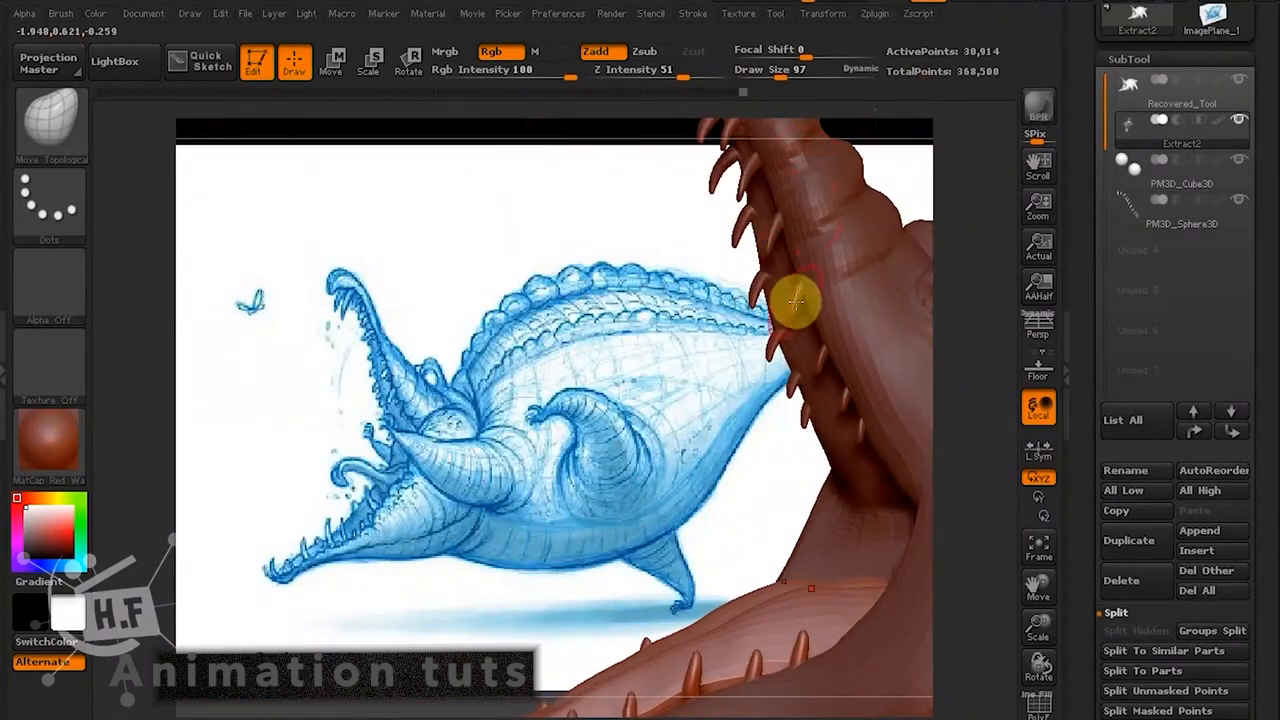
pyautogui.keyDown('alt'); pyautogui.click(796, 300); pyautogui.keyUp('alt')
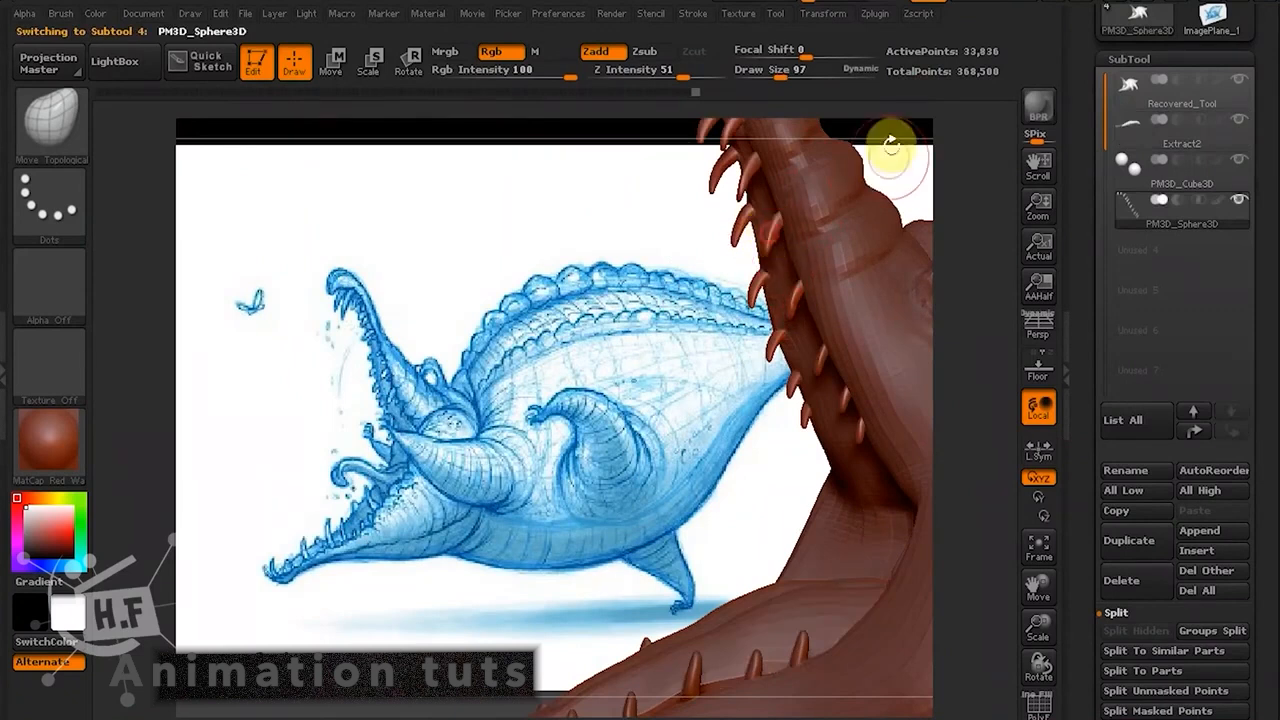
pyautogui.moveTo(894, 149); pyautogui.dragTo(595, 248)
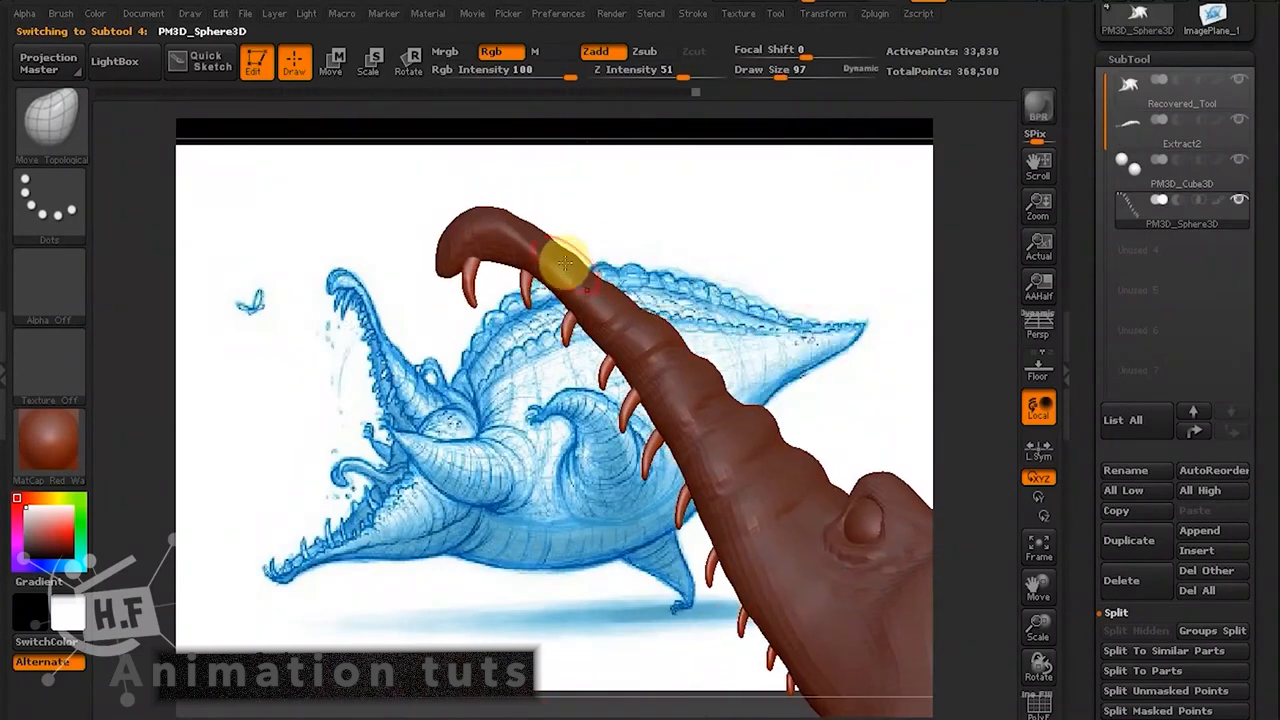
# Make the crocodile body the active subtool and raise its geometry to subdivision level 3.
pyautogui.keyDown('alt'); pyautogui.click(530, 249); pyautogui.keyUp('alt')
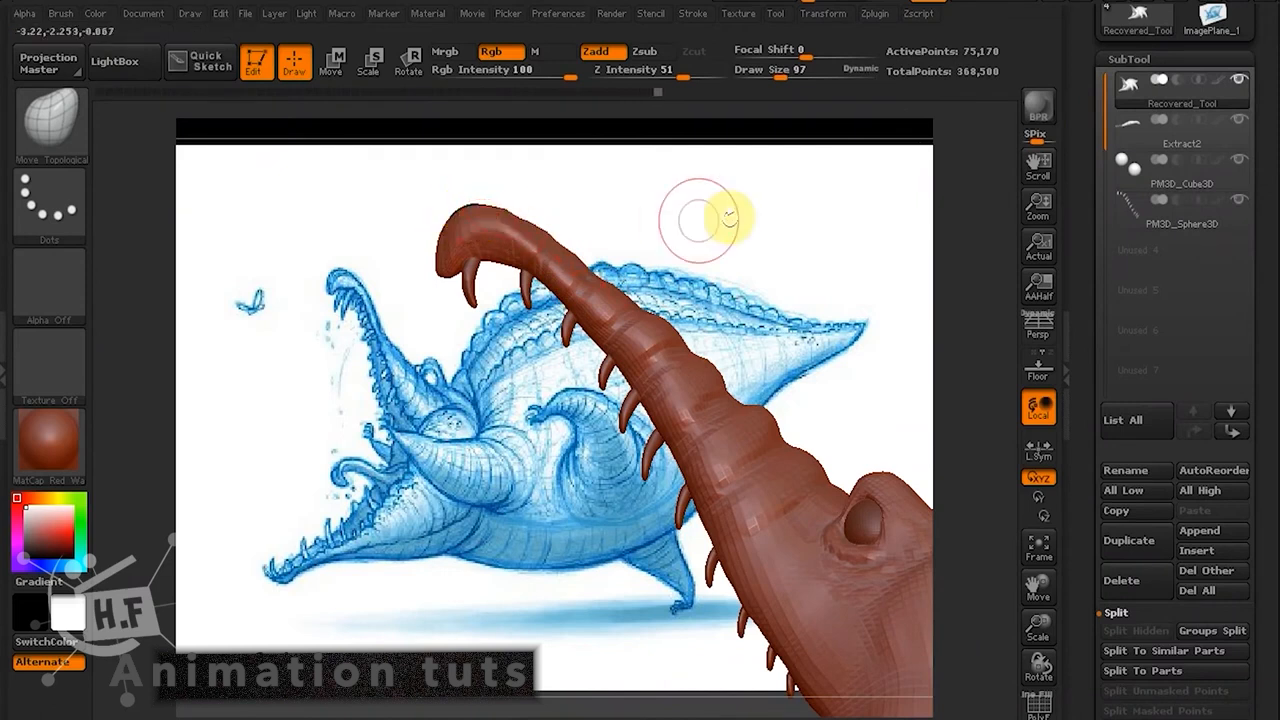
pyautogui.moveTo(714, 209); pyautogui.dragTo(634, 371)
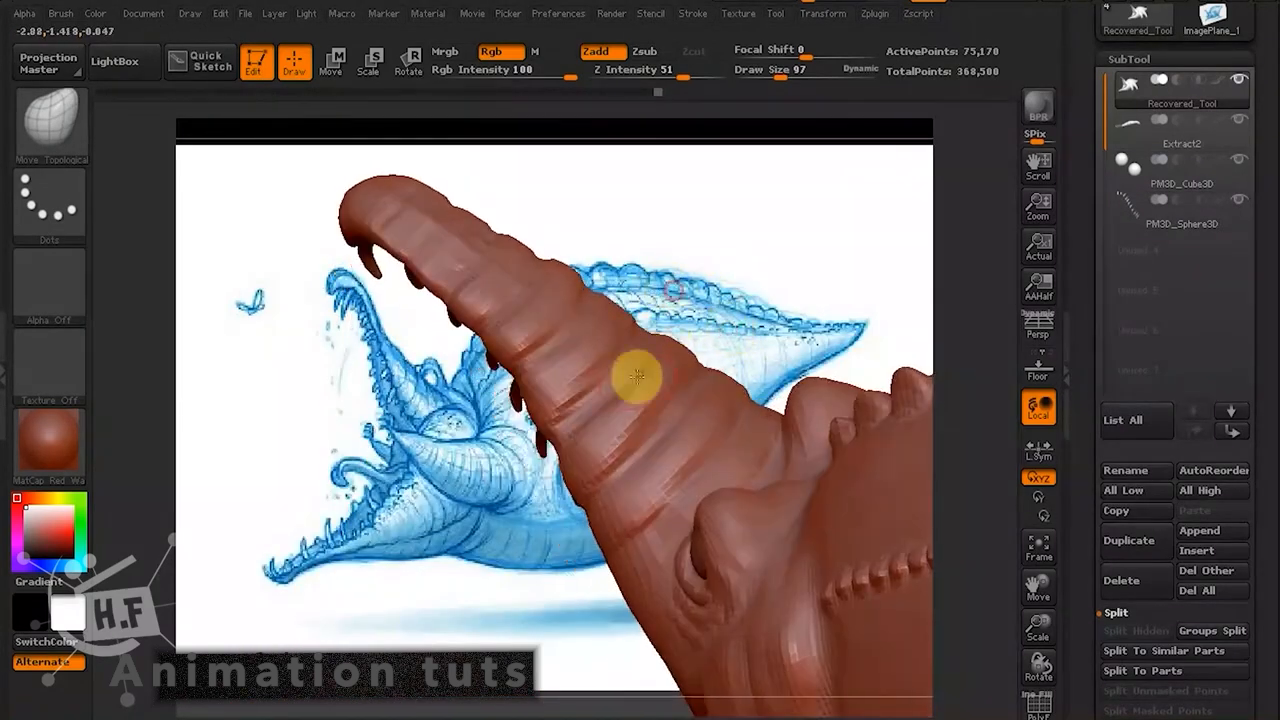
pyautogui.click(1200, 62)
pyautogui.click(1200, 84)
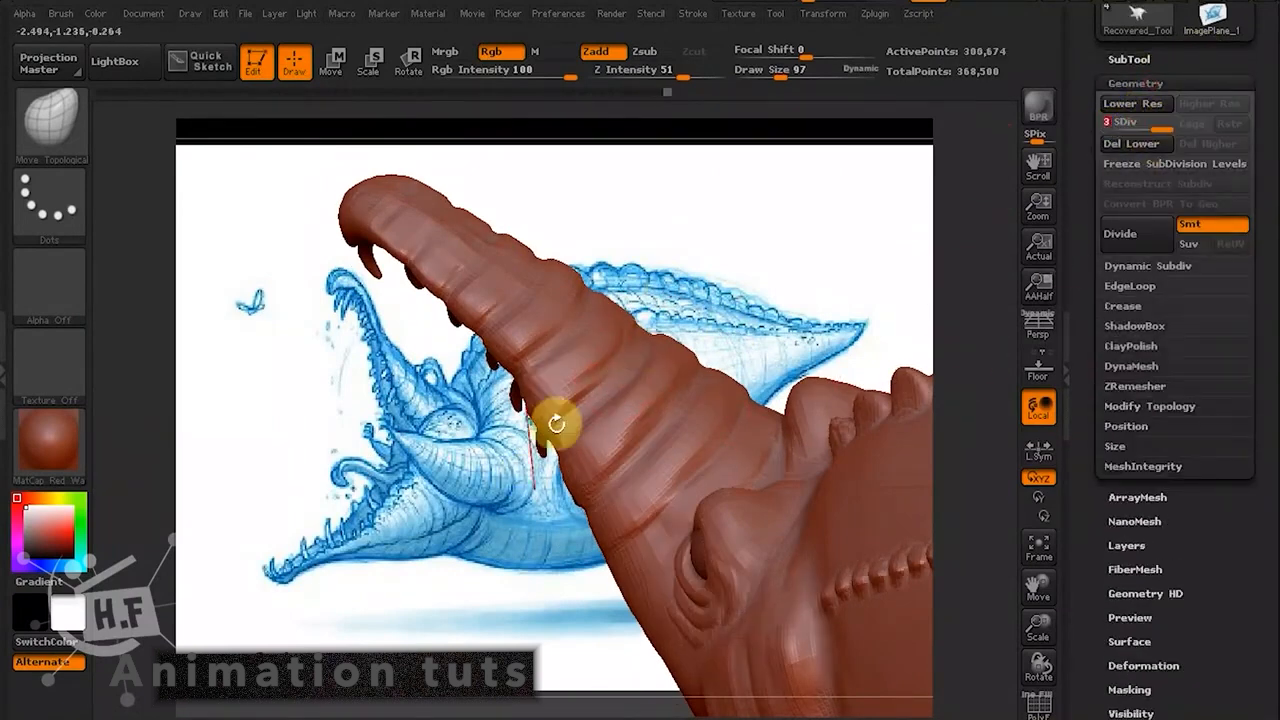
pyautogui.press('super')
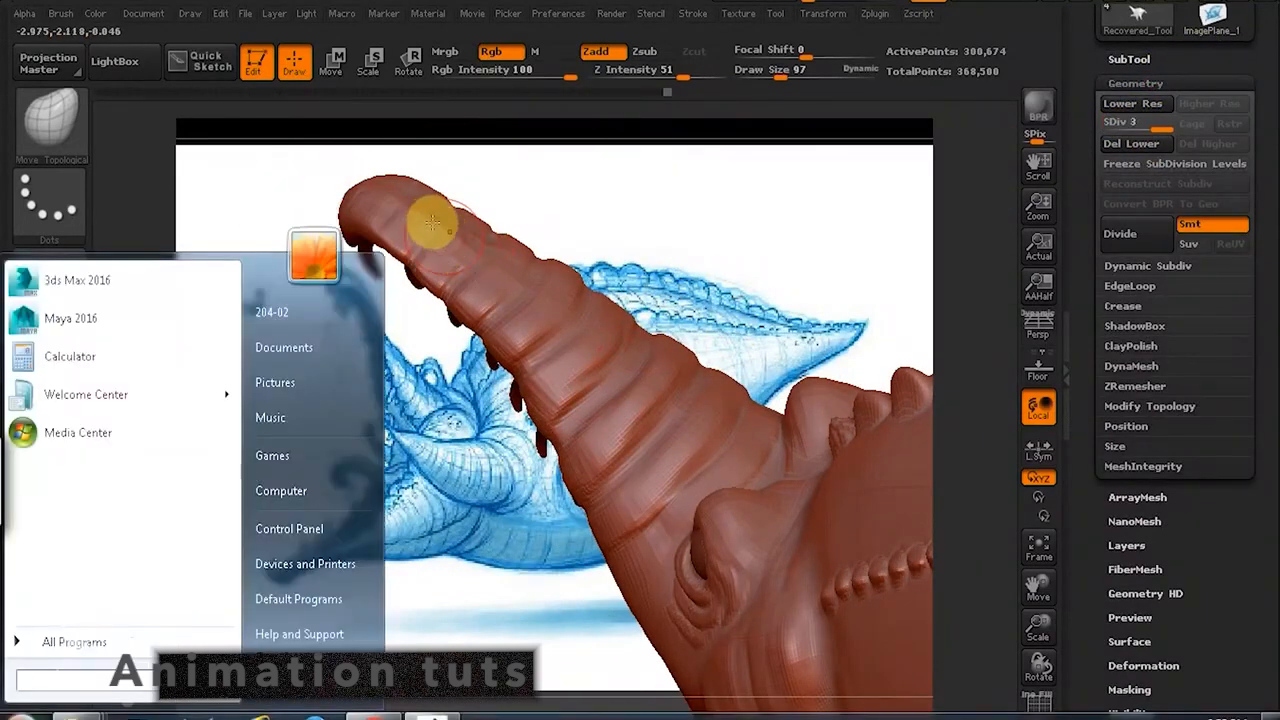
pyautogui.press('super')
# Soften the wrinkles across the rear of the snout with the Smooth brush.
pyautogui.press('shift')
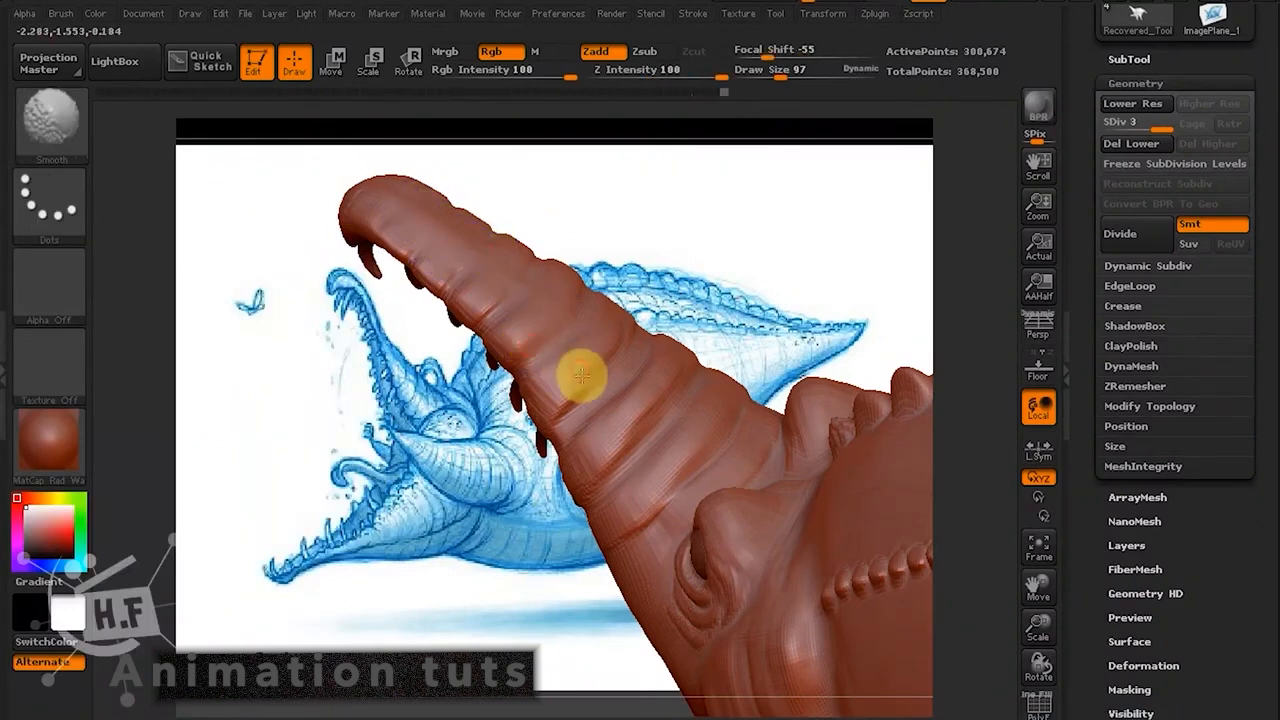
pyautogui.moveTo(582, 376)
pyautogui.keyDown('shift'); pyautogui.mouseDown()
pyautogui.moveTo(557, 395)
pyautogui.moveTo(631, 446)
pyautogui.moveTo(654, 424)
pyautogui.mouseUp(); pyautogui.keyUp('shift')
pyautogui.keyDown('shift'); pyautogui.moveTo(678, 471); pyautogui.dragTo(650, 488); pyautogui.keyUp('shift')
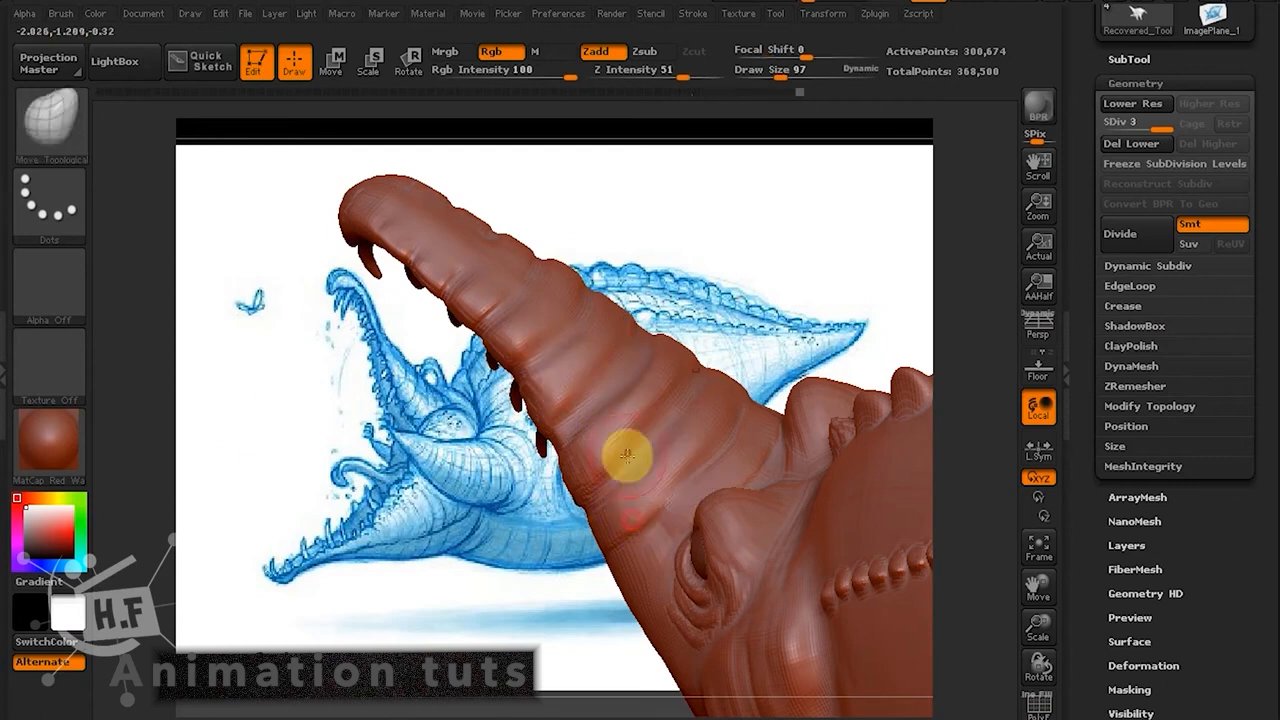
# Choose the ClayBuildup brush, set its Z Intensity to 11, and build up the folds across the top of the snout.
pyautogui.click(60, 125)
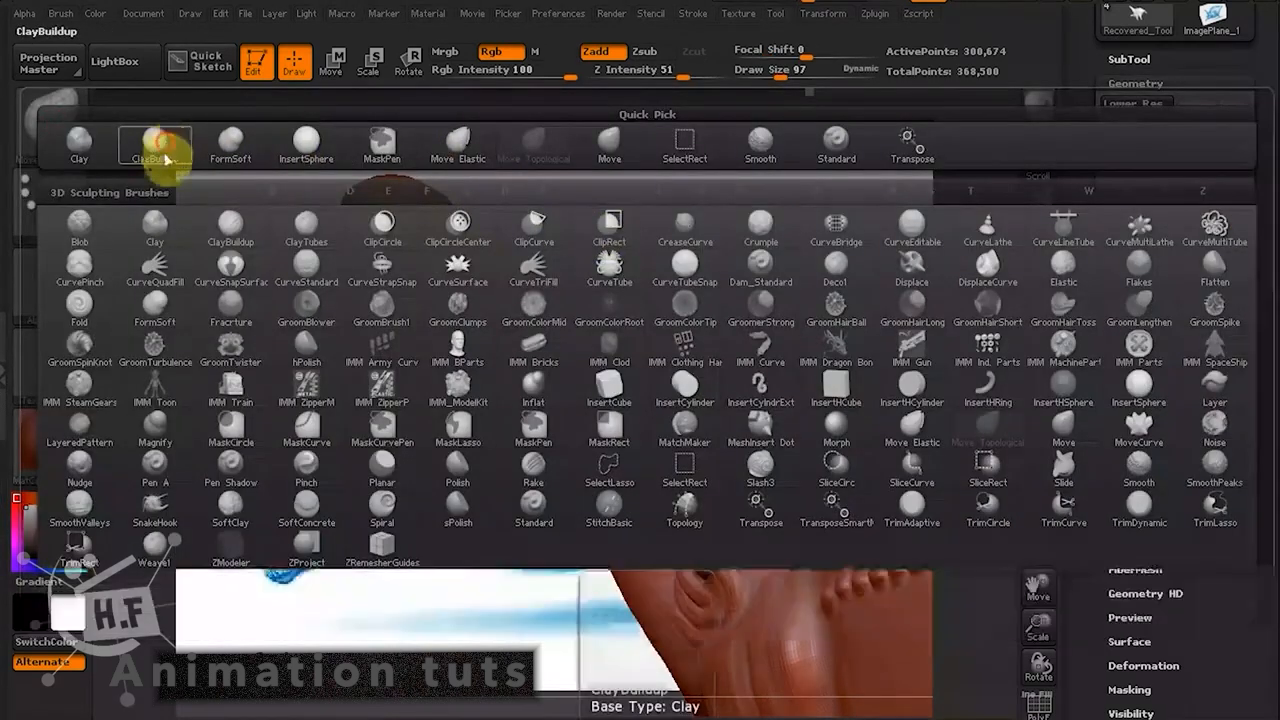
pyautogui.click(160, 148)
pyautogui.moveTo(645, 73); pyautogui.dragTo(631, 74)
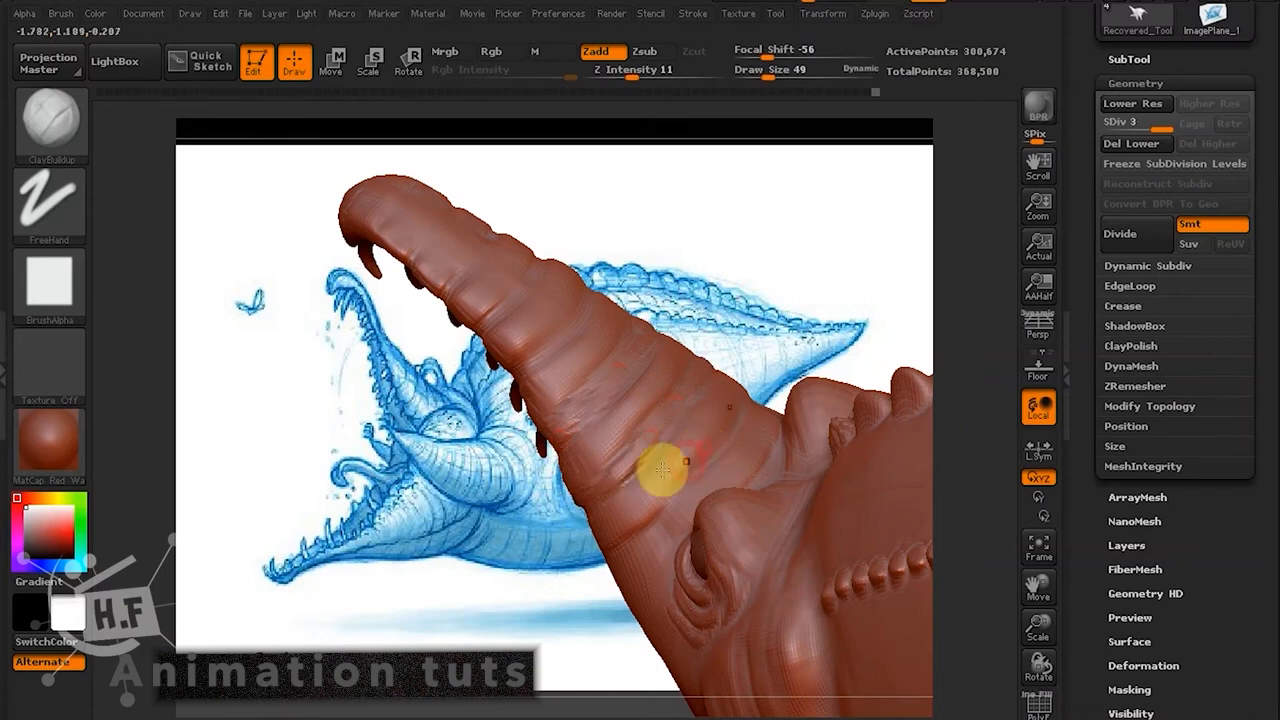
pyautogui.moveTo(585, 417); pyautogui.dragTo(608, 374)
# Sculpt further skin folds along the side and top of the snout with ClayBuildup, from its tip toward the eyes.
pyautogui.moveTo(778, 243)
pyautogui.mouseDown()
pyautogui.moveTo(625, 318)
pyautogui.moveTo(538, 314)
pyautogui.moveTo(464, 252)
pyautogui.mouseUp()
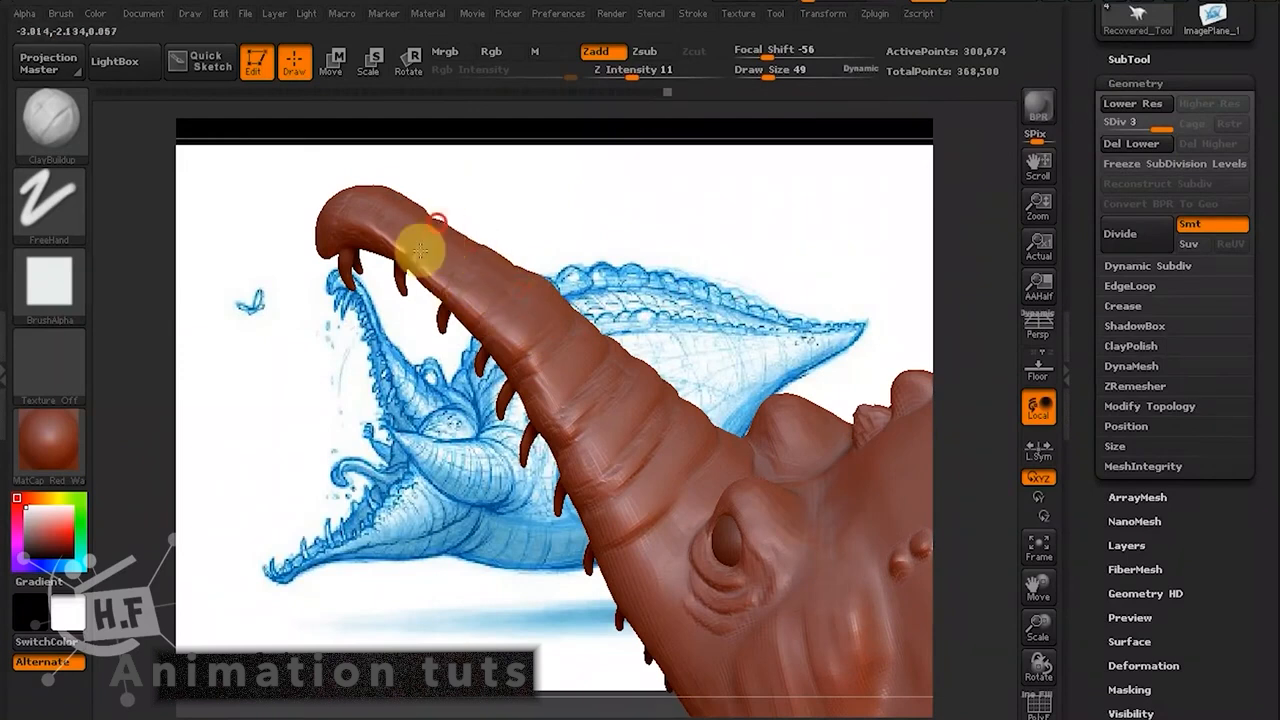
pyautogui.moveTo(395, 223); pyautogui.dragTo(371, 251)
pyautogui.moveTo(665, 412); pyautogui.dragTo(574, 526)
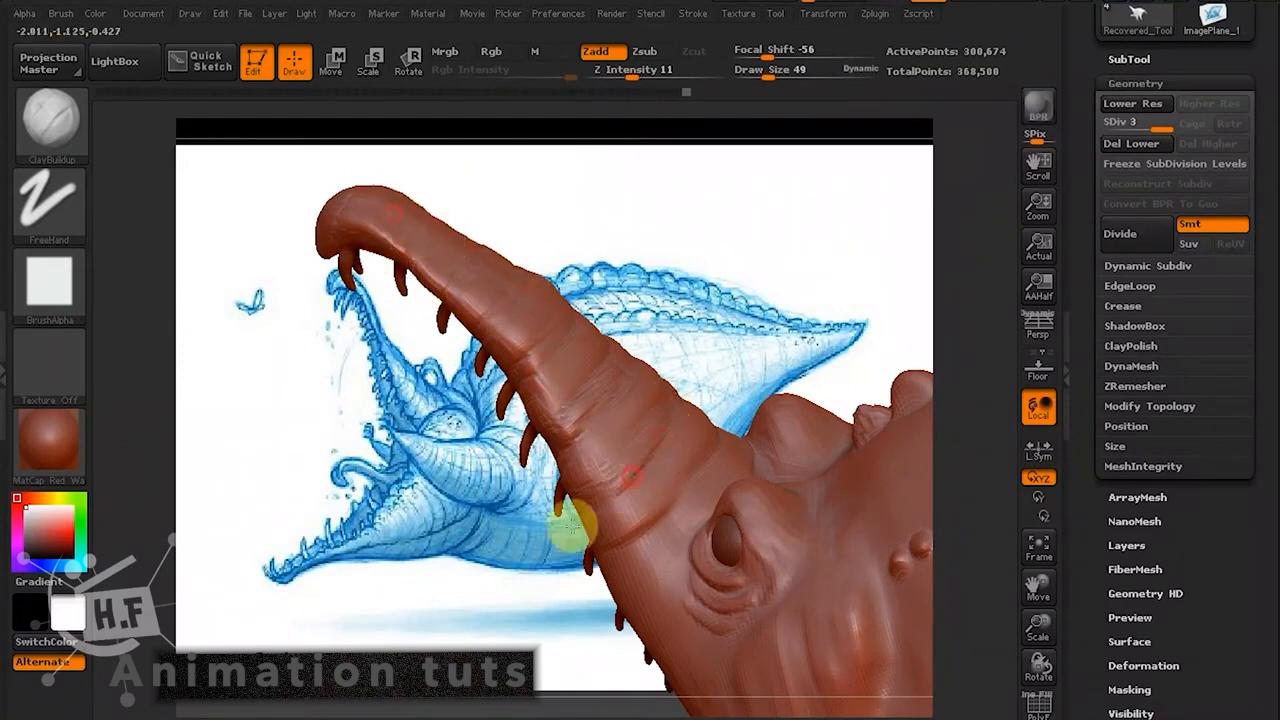
pyautogui.moveTo(607, 405); pyautogui.dragTo(543, 453)
pyautogui.moveTo(753, 331); pyautogui.dragTo(737, 366)
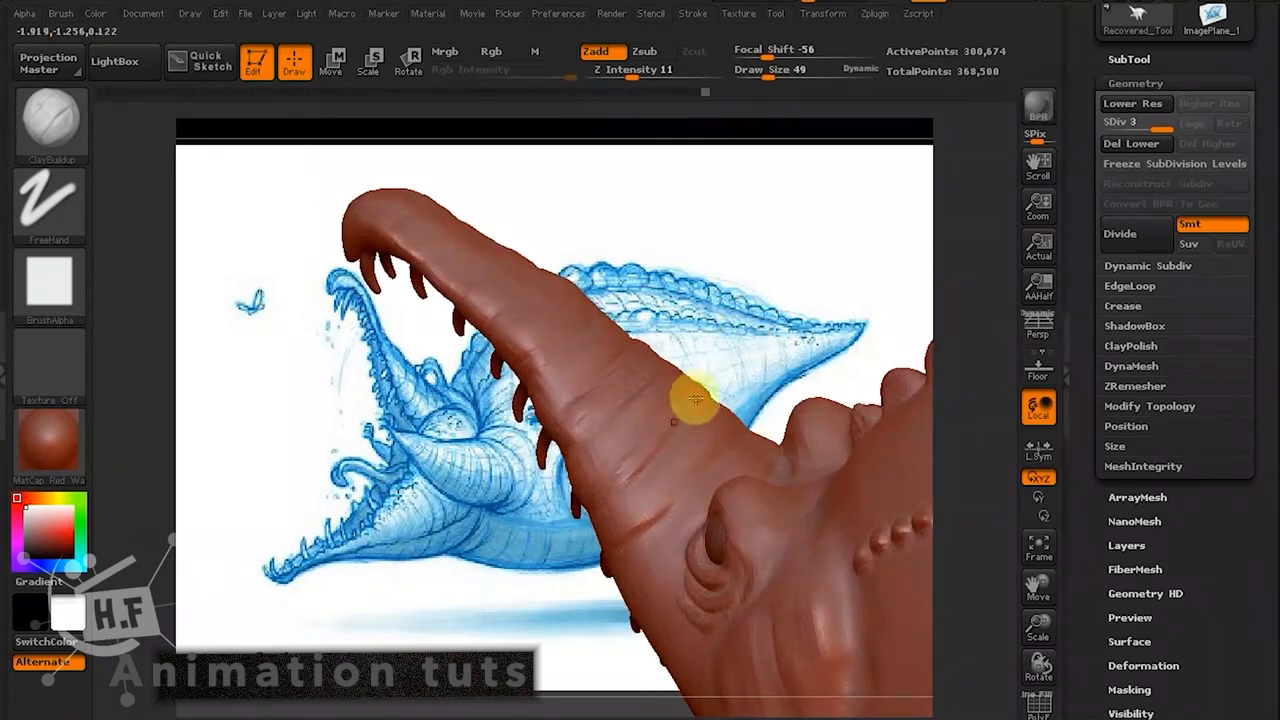
pyautogui.moveTo(649, 431); pyautogui.dragTo(621, 394)
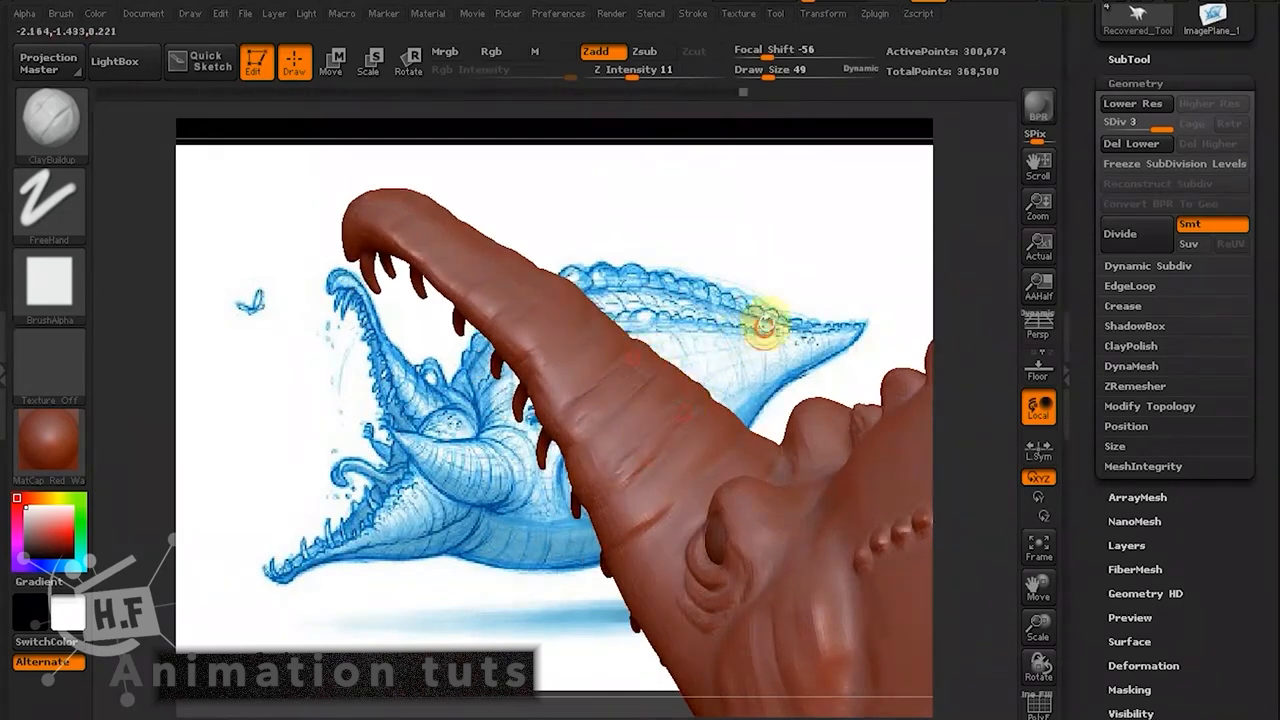
pyautogui.moveTo(765, 325); pyautogui.dragTo(716, 286)
pyautogui.moveTo(506, 294); pyautogui.dragTo(508, 275)
# Set ClayBuildup to Draw Size 140 and Z Intensity 4, and sculpt broad folds across the throat and lower jaw.
pyautogui.moveTo(690, 248)
pyautogui.mouseDown()
pyautogui.moveTo(784, 283)
pyautogui.moveTo(643, 251)
pyautogui.moveTo(634, 394)
pyautogui.mouseUp()
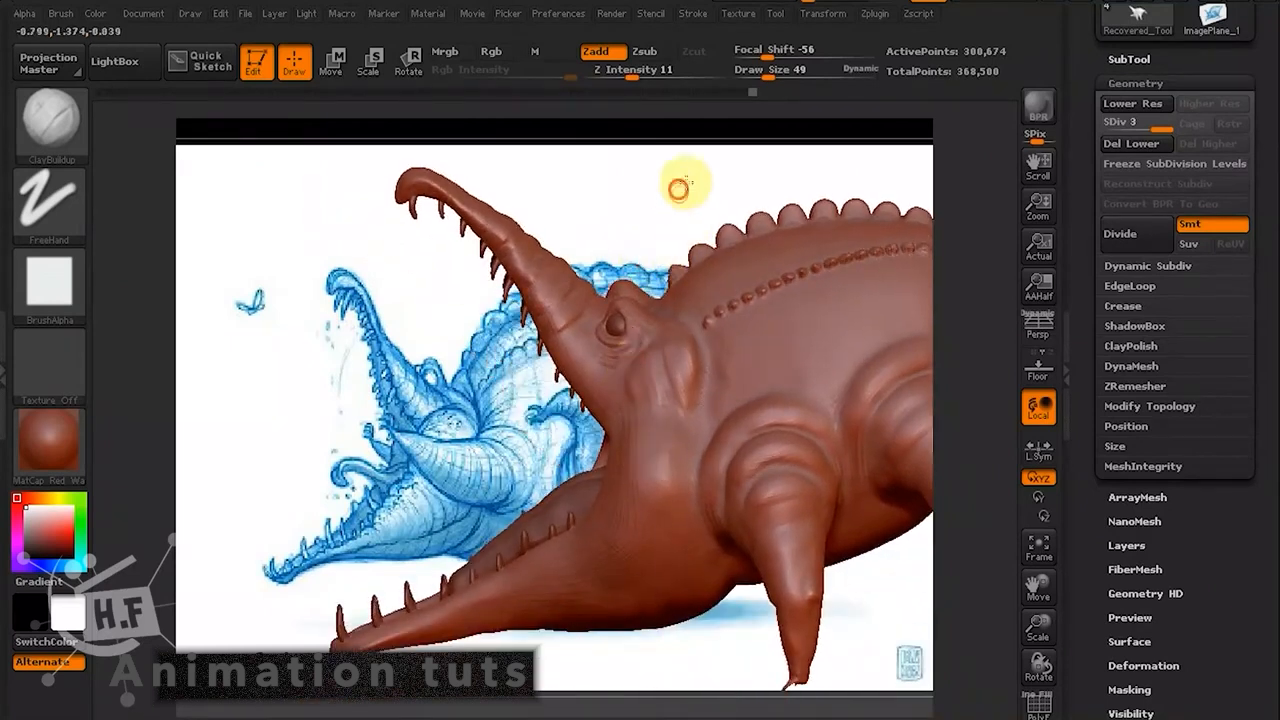
pyautogui.moveTo(679, 188); pyautogui.dragTo(689, 410)
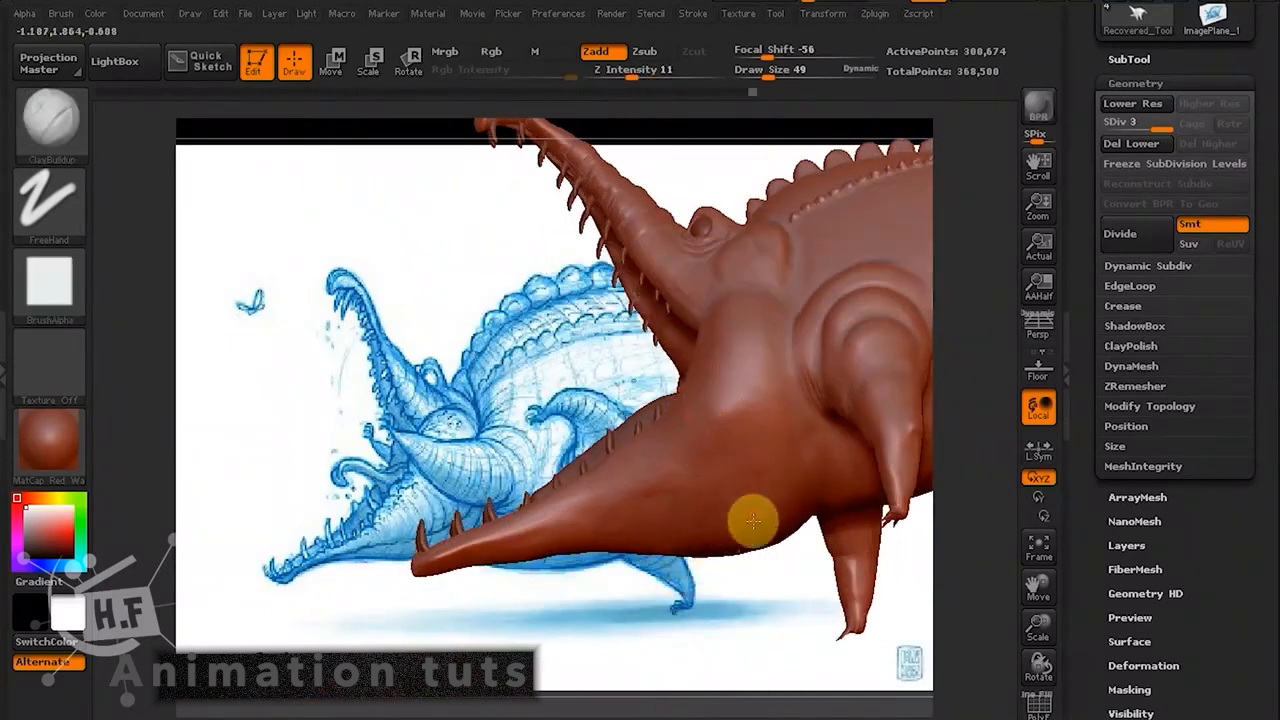
pyautogui.moveTo(754, 77); pyautogui.dragTo(789, 74)
pyautogui.moveTo(622, 74); pyautogui.dragTo(626, 74)
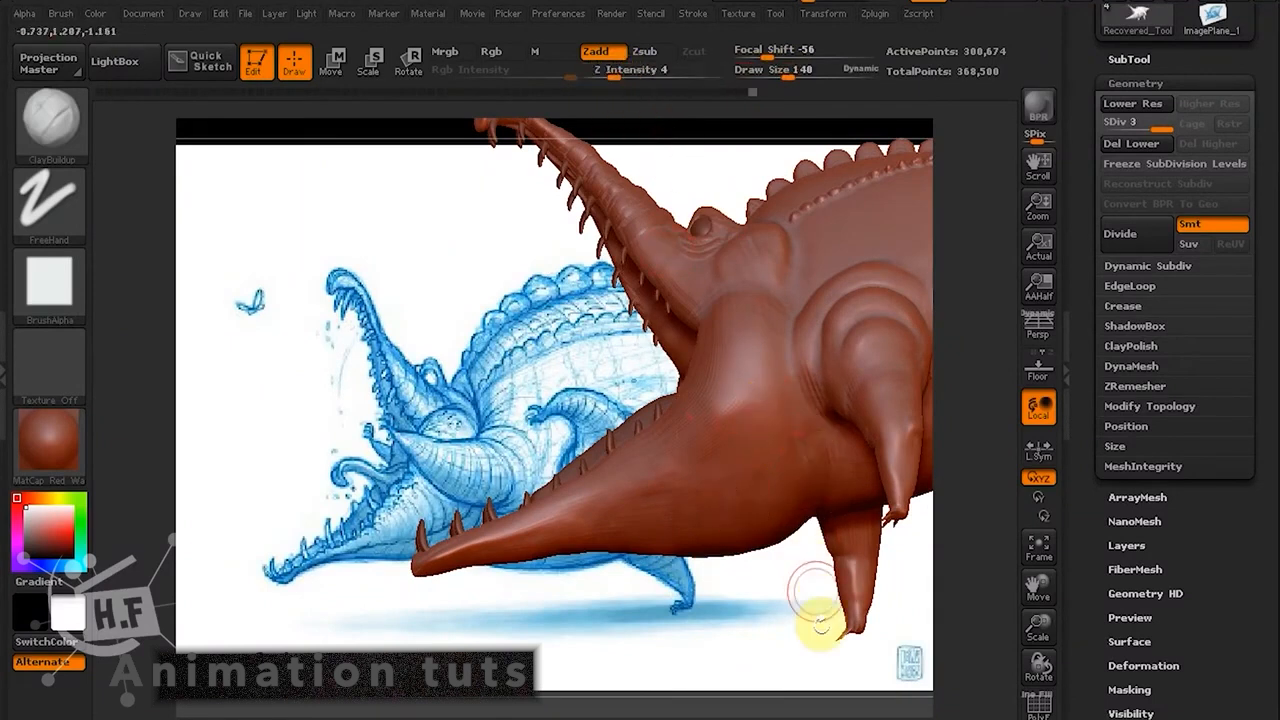
pyautogui.moveTo(820, 609); pyautogui.dragTo(832, 519)
pyautogui.moveTo(813, 455)
pyautogui.mouseDown()
pyautogui.moveTo(795, 577)
pyautogui.moveTo(811, 602)
pyautogui.moveTo(825, 528)
pyautogui.moveTo(778, 588)
pyautogui.mouseUp()
pyautogui.moveTo(792, 477)
pyautogui.mouseDown()
pyautogui.moveTo(781, 611)
pyautogui.moveTo(771, 576)
pyautogui.moveTo(782, 524)
pyautogui.moveTo(737, 570)
pyautogui.moveTo(461, 557)
pyautogui.moveTo(521, 557)
pyautogui.mouseUp()
# Smooth the new throat folds and the lower jaw's surface toward its tip with the Smooth brush.
pyautogui.moveTo(883, 568)
pyautogui.keyDown('shift'); pyautogui.mouseDown()
pyautogui.moveTo(651, 520)
pyautogui.moveTo(683, 489)
pyautogui.moveTo(775, 484)
pyautogui.mouseUp(); pyautogui.keyUp('shift')
pyautogui.keyDown('alt'); pyautogui.moveTo(808, 634); pyautogui.dragTo(582, 595, button='right'); pyautogui.keyUp('alt')
pyautogui.moveTo(582, 595)
pyautogui.keyDown('shift'); pyautogui.mouseDown()
pyautogui.moveTo(680, 514)
pyautogui.moveTo(757, 497)
pyautogui.moveTo(586, 451)
pyautogui.moveTo(594, 373)
pyautogui.moveTo(509, 494)
pyautogui.moveTo(205, 520)
pyautogui.mouseUp(); pyautogui.keyUp('shift')
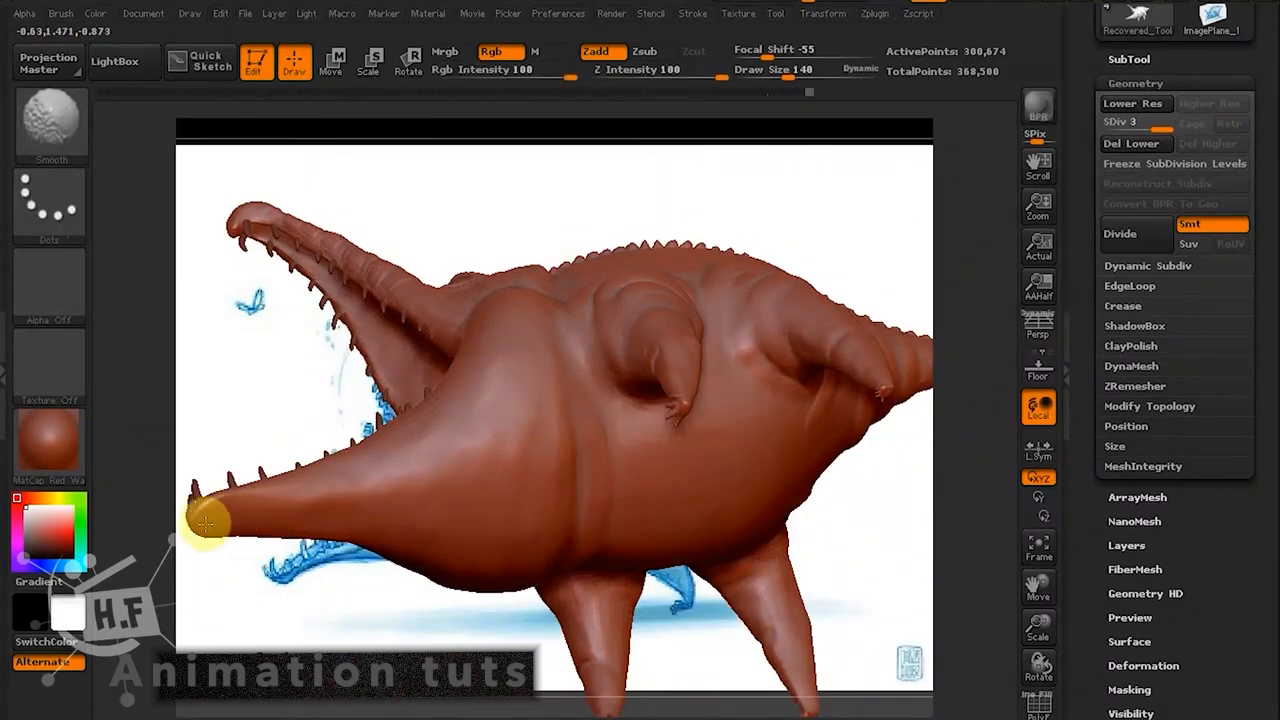
pyautogui.moveTo(903, 560)
pyautogui.mouseDown()
pyautogui.moveTo(814, 549)
pyautogui.moveTo(802, 580)
pyautogui.mouseUp()
pyautogui.keyDown('shift'); pyautogui.moveTo(637, 597); pyautogui.dragTo(628, 593); pyautogui.keyUp('shift')
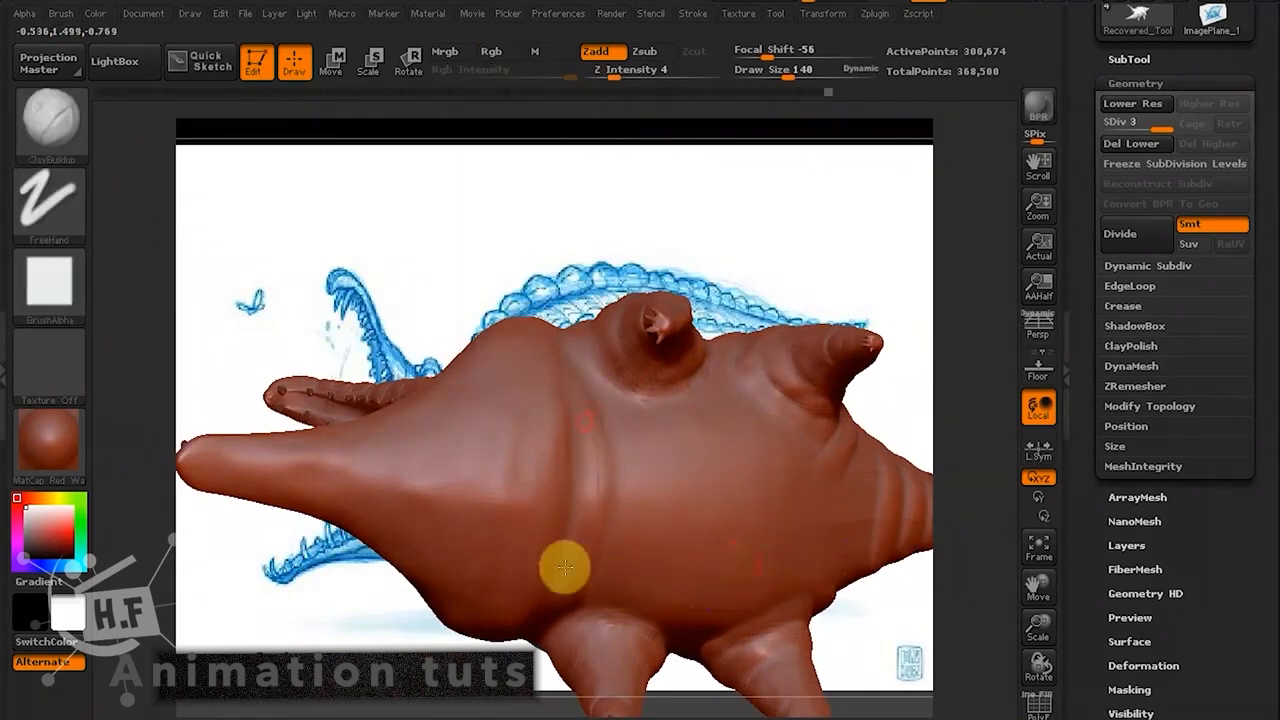
# Add more skin folds on the throat ahead of the front leg with ClayBuildup and blend them with Smooth.
pyautogui.moveTo(565, 567)
pyautogui.mouseDown()
pyautogui.moveTo(566, 420)
pyautogui.moveTo(588, 490)
pyautogui.moveTo(571, 550)
pyautogui.moveTo(560, 537)
pyautogui.moveTo(588, 477)
pyautogui.moveTo(583, 423)
pyautogui.moveTo(560, 517)
pyautogui.moveTo(555, 415)
pyautogui.moveTo(551, 511)
pyautogui.moveTo(526, 446)
pyautogui.moveTo(529, 434)
pyautogui.moveTo(542, 510)
pyautogui.moveTo(563, 449)
pyautogui.moveTo(534, 571)
pyautogui.moveTo(565, 432)
pyautogui.moveTo(560, 537)
pyautogui.mouseUp()
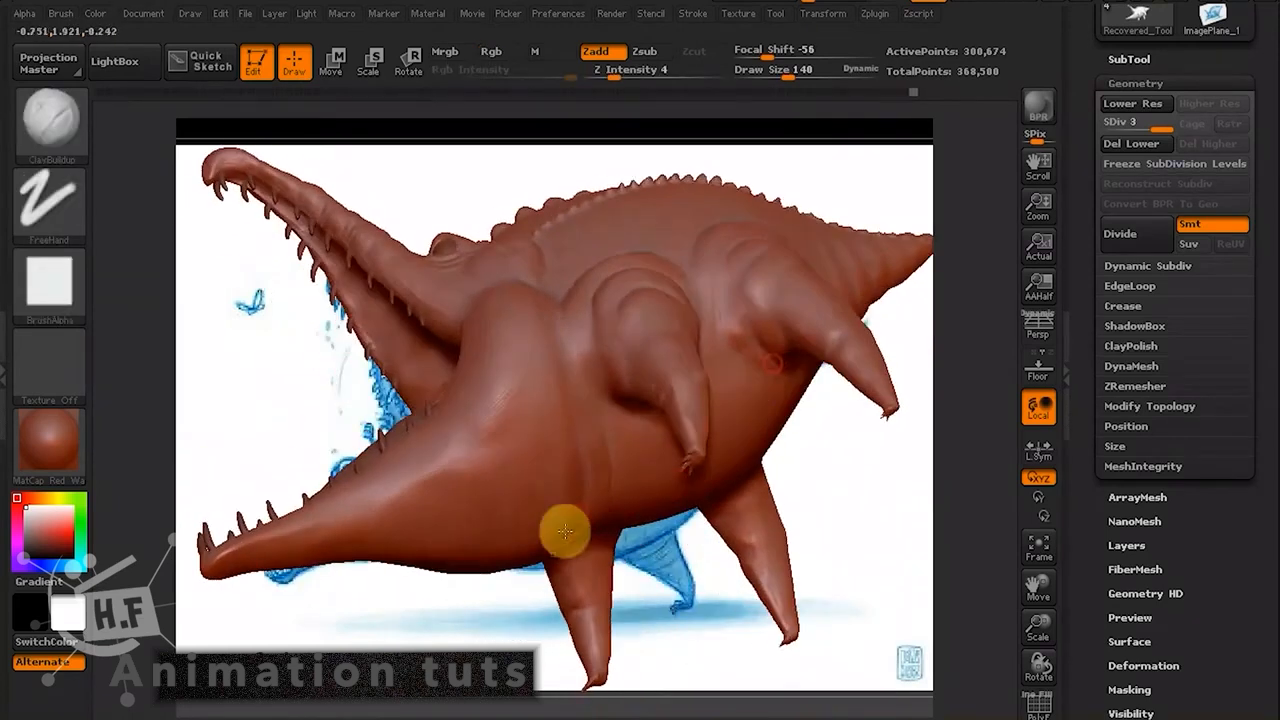
pyautogui.keyDown('shift'); pyautogui.moveTo(588, 438); pyautogui.dragTo(592, 525); pyautogui.keyUp('shift')
pyautogui.keyDown('shift'); pyautogui.moveTo(551, 480); pyautogui.dragTo(530, 508); pyautogui.keyUp('shift')
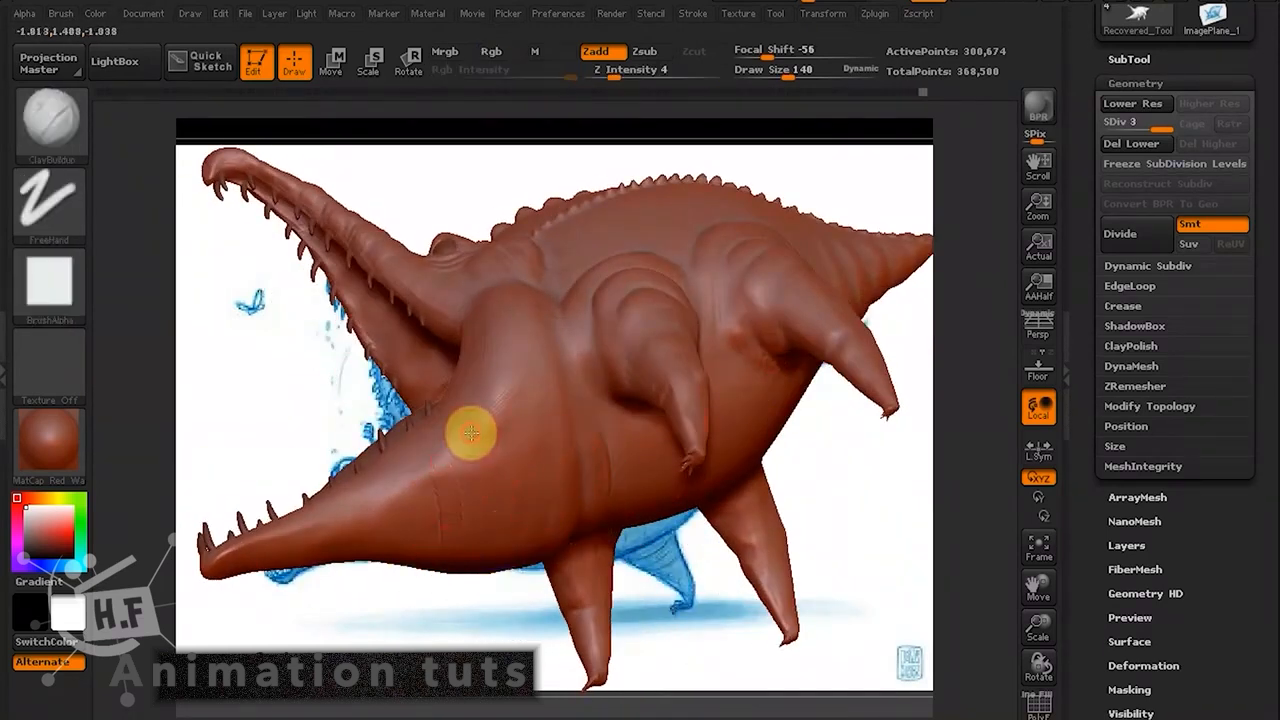
pyautogui.moveTo(743, 531); pyautogui.dragTo(463, 593)
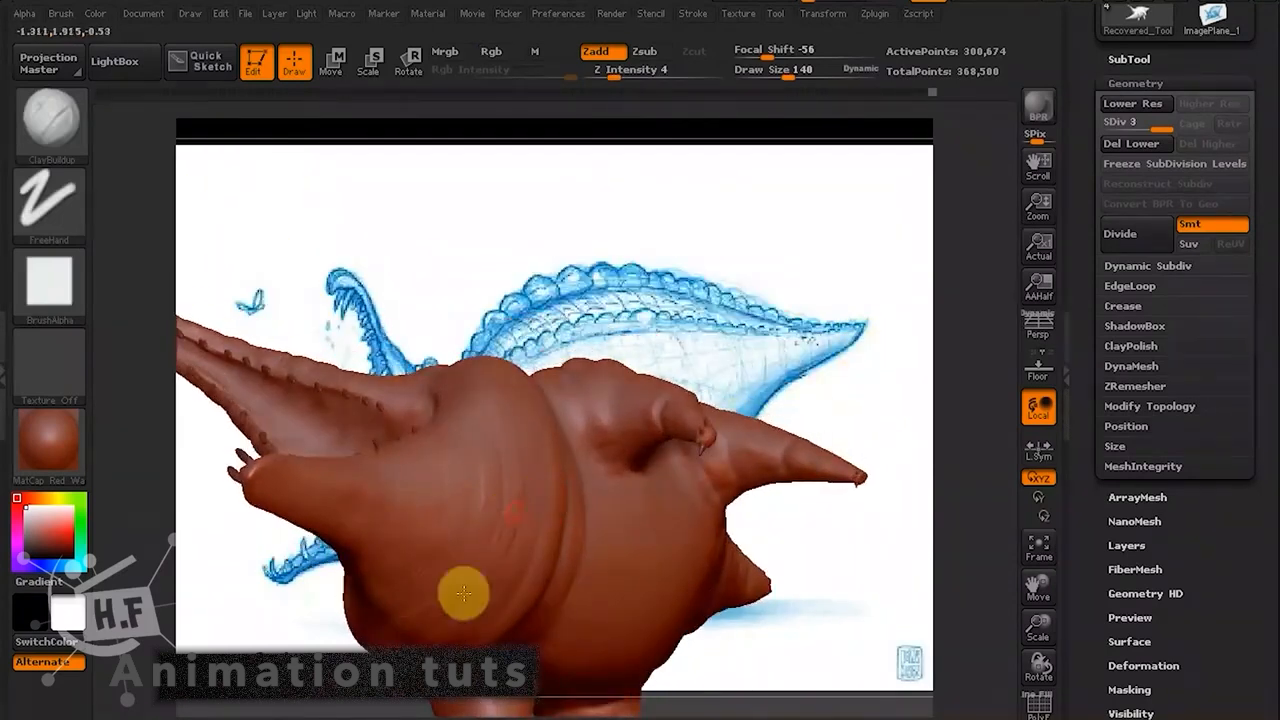
pyautogui.keyDown('shift'); pyautogui.moveTo(510, 516); pyautogui.dragTo(557, 526); pyautogui.keyUp('shift')
# Sculpt a series of curved wrinkles across the underside of the lower jaw and soften them with Smooth.
pyautogui.moveTo(814, 309); pyautogui.dragTo(775, 262)
pyautogui.moveTo(514, 503); pyautogui.dragTo(480, 617)
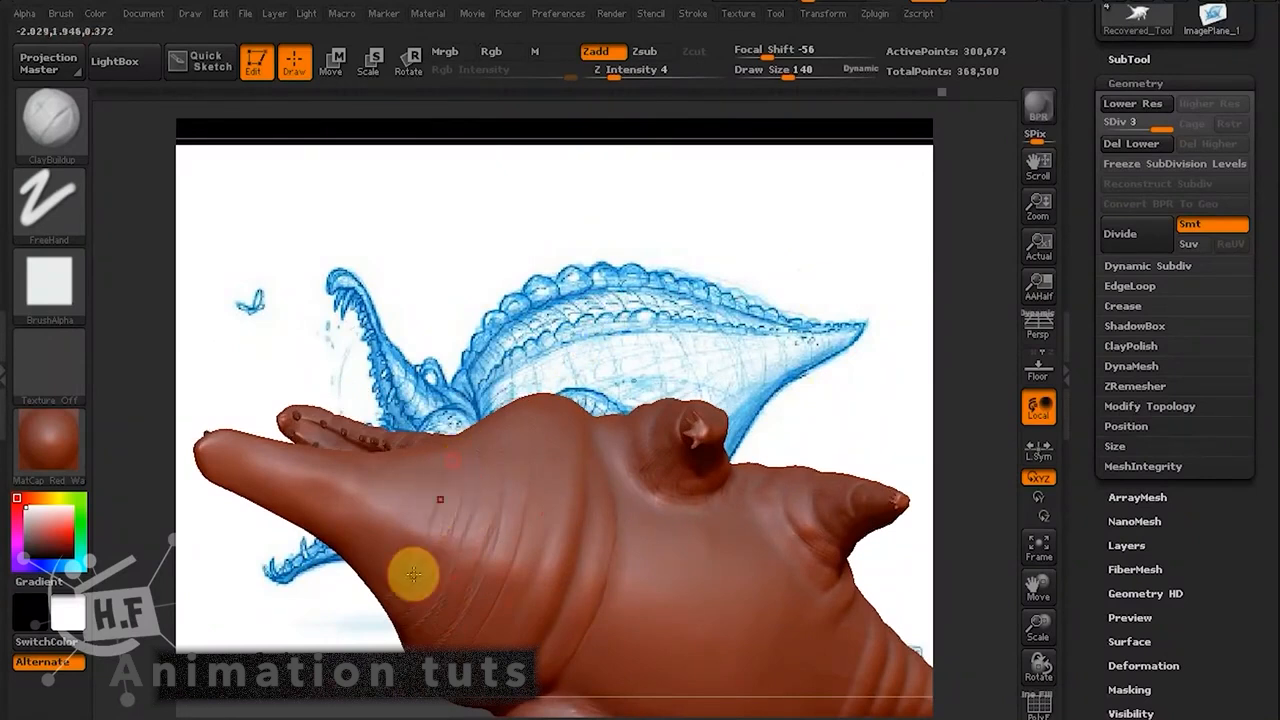
pyautogui.moveTo(454, 510)
pyautogui.keyDown('shift'); pyautogui.mouseDown()
pyautogui.moveTo(409, 609)
pyautogui.moveTo(496, 585)
pyautogui.mouseUp(); pyautogui.keyUp('shift')
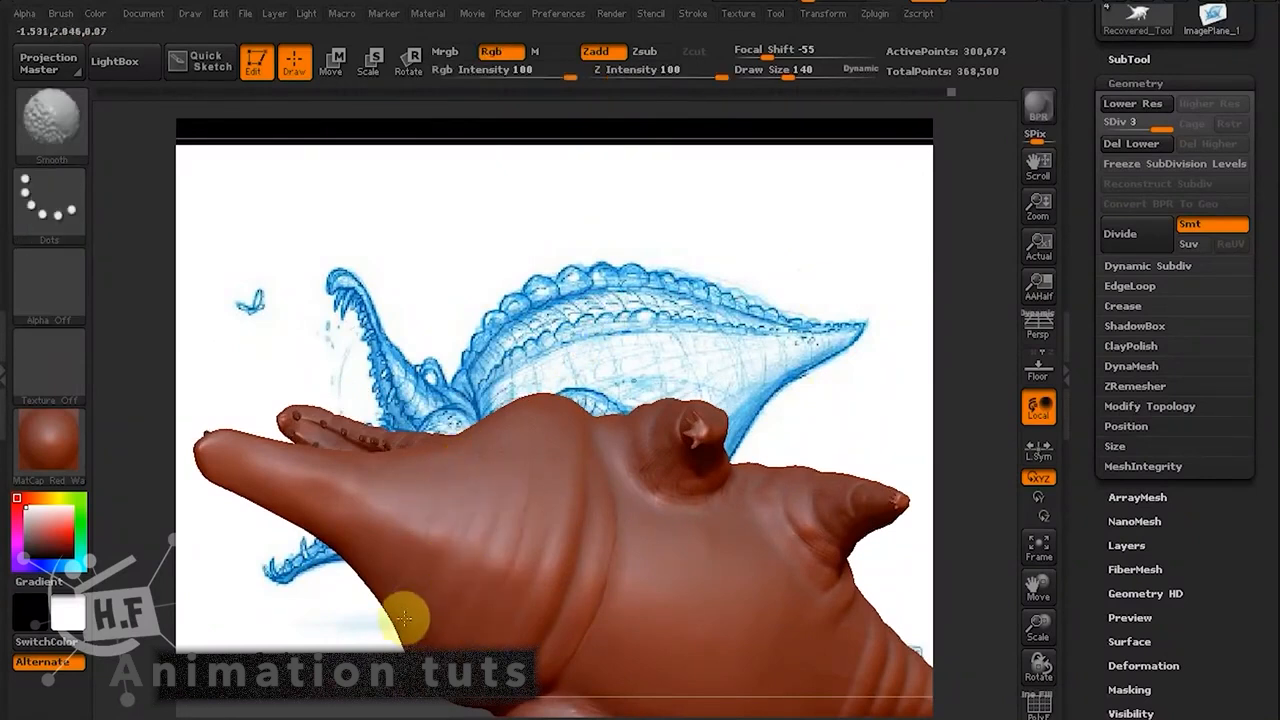
# Sculpt light wrinkles along the side of the lower jaw with ClayBuildup and blend them with the Smooth brush.
pyautogui.moveTo(590, 343)
pyautogui.mouseDown()
pyautogui.moveTo(588, 430)
pyautogui.moveTo(517, 480)
pyautogui.moveTo(480, 462)
pyautogui.mouseUp()
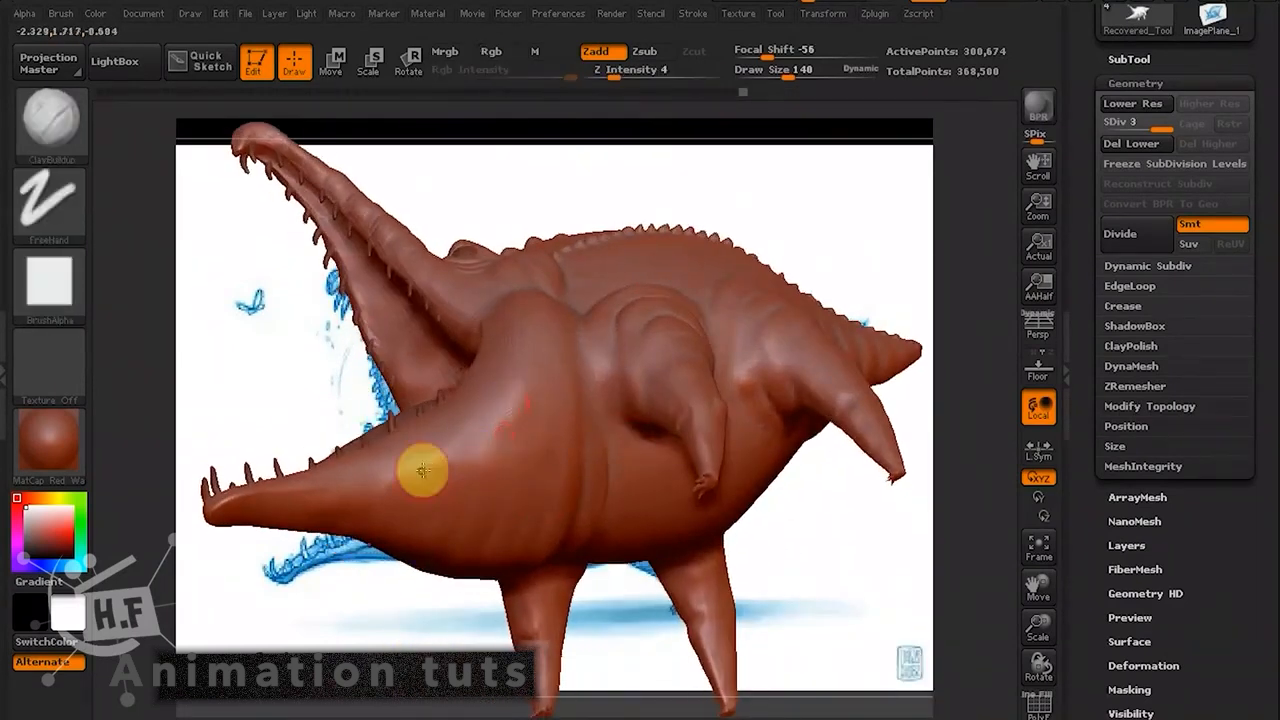
pyautogui.keyDown('shift'); pyautogui.moveTo(397, 530); pyautogui.dragTo(403, 549); pyautogui.keyUp('shift')
pyautogui.moveTo(403, 617)
pyautogui.mouseDown()
pyautogui.moveTo(414, 597)
pyautogui.moveTo(385, 545)
pyautogui.mouseUp()
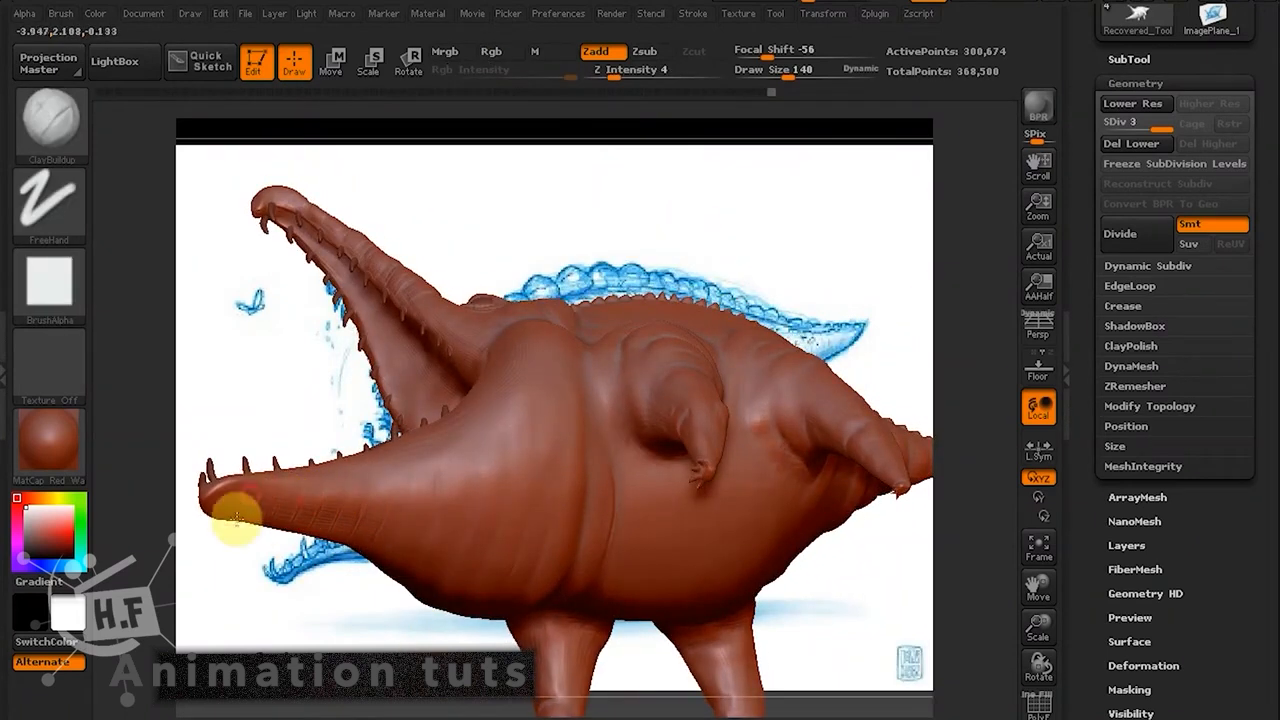
pyautogui.moveTo(334, 509)
pyautogui.keyDown('shift'); pyautogui.mouseDown()
pyautogui.moveTo(317, 509)
pyautogui.moveTo(365, 522)
pyautogui.mouseUp(); pyautogui.keyUp('shift')
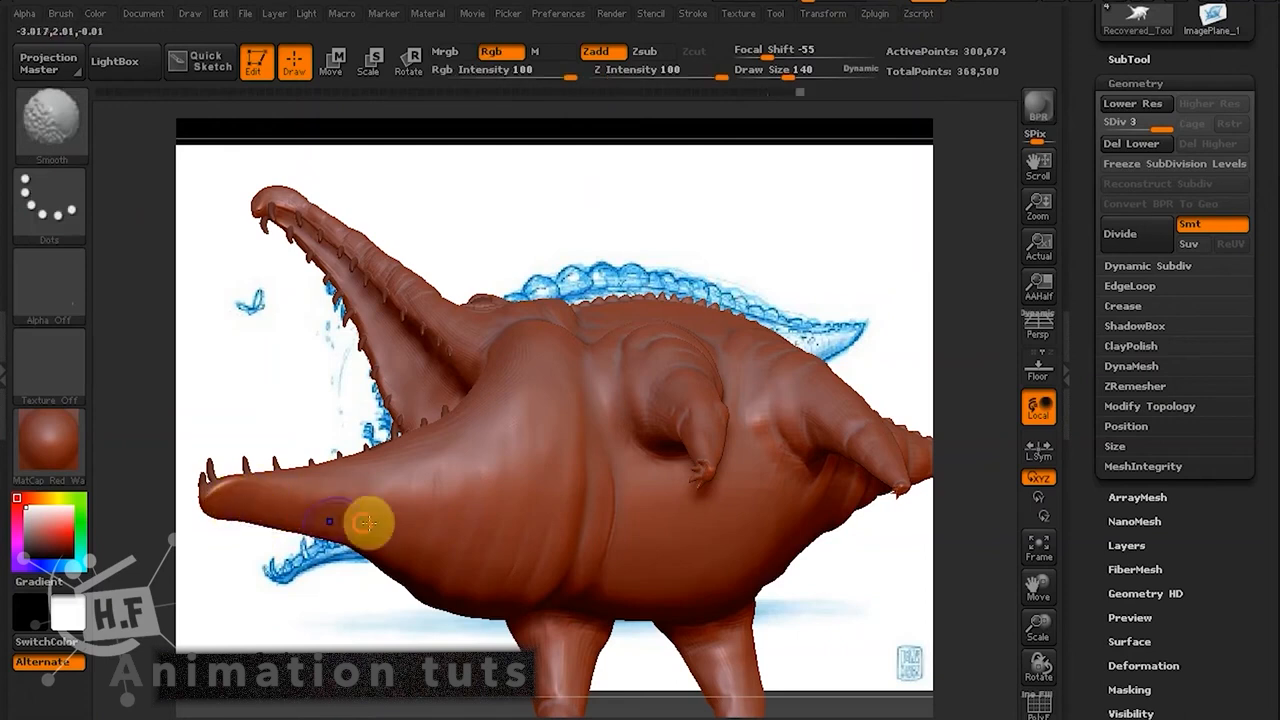
pyautogui.moveTo(737, 194); pyautogui.dragTo(491, 398)
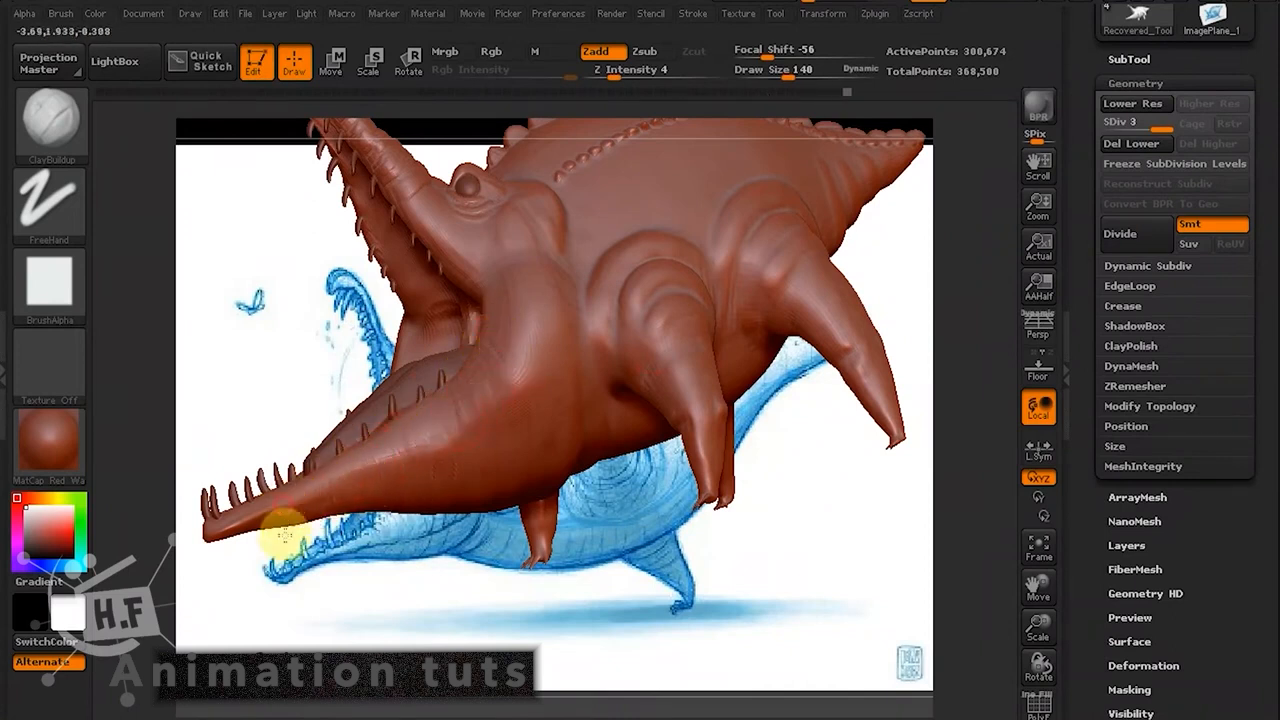
pyautogui.press('shift')
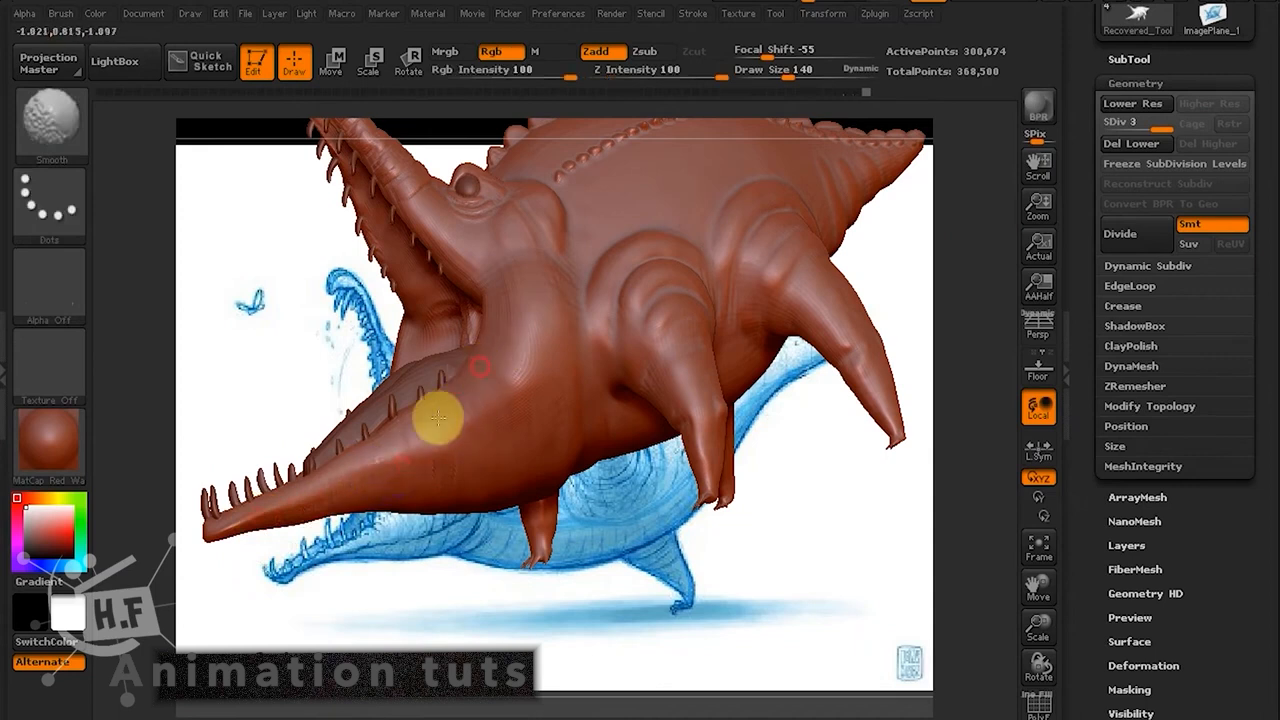
pyautogui.moveTo(873, 571); pyautogui.dragTo(495, 418)
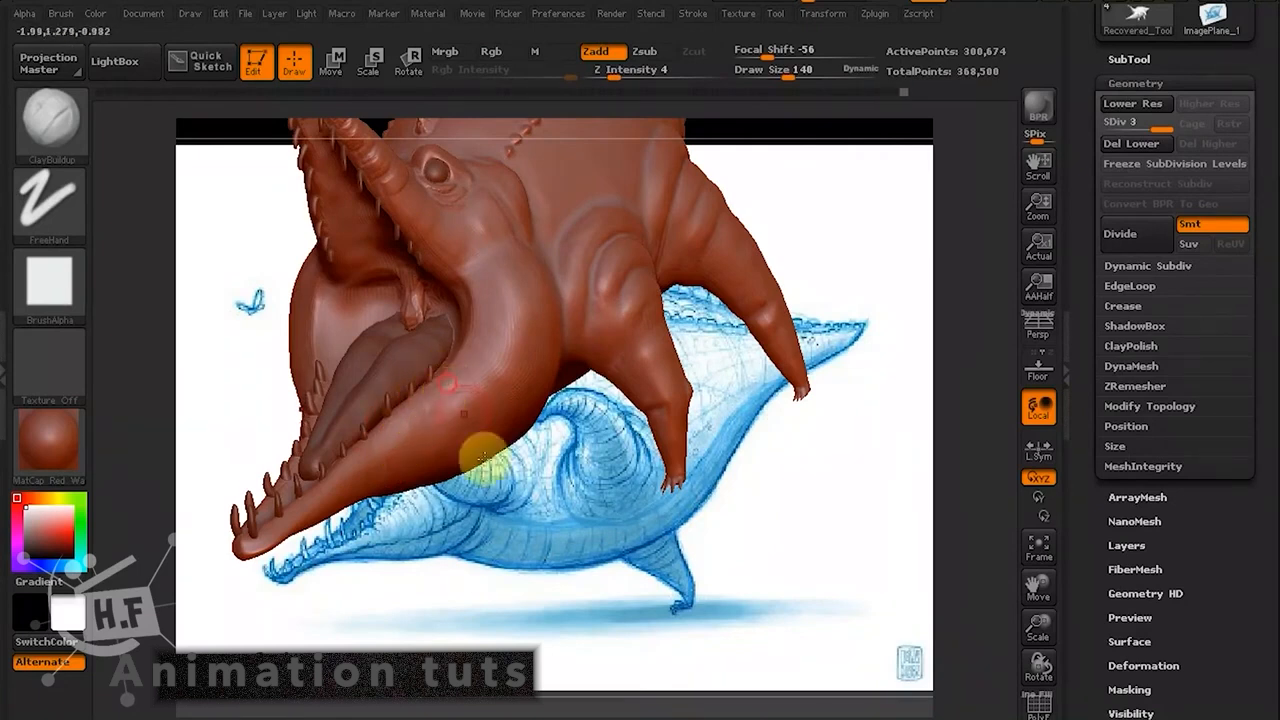
# Reduce the ClayBuildup Draw Size to 62 and build up small gum bulges along the outer side of the lower teeth.
pyautogui.moveTo(483, 510); pyautogui.dragTo(646, 314)
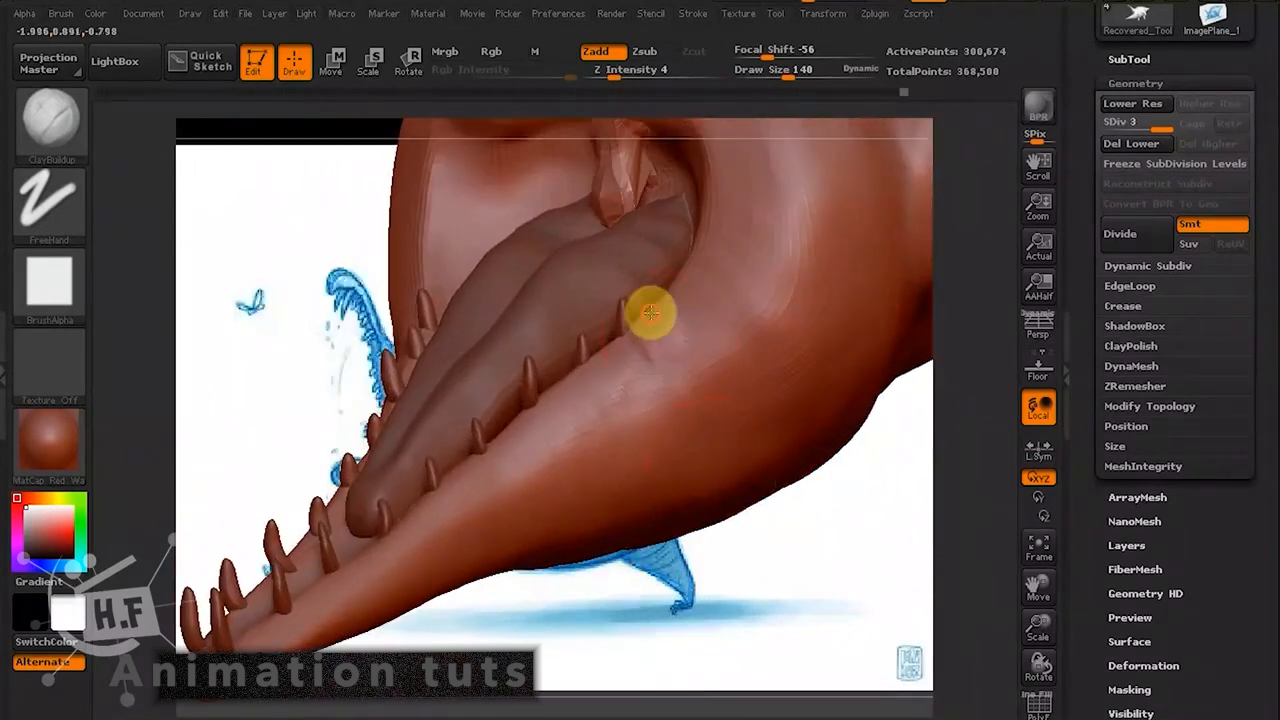
pyautogui.moveTo(618, 372); pyautogui.dragTo(612, 369)
pyautogui.moveTo(768, 510)
pyautogui.mouseDown()
pyautogui.moveTo(849, 583)
pyautogui.moveTo(846, 571)
pyautogui.mouseUp()
pyautogui.click(783, 73)
pyautogui.moveTo(783, 73); pyautogui.dragTo(771, 73)
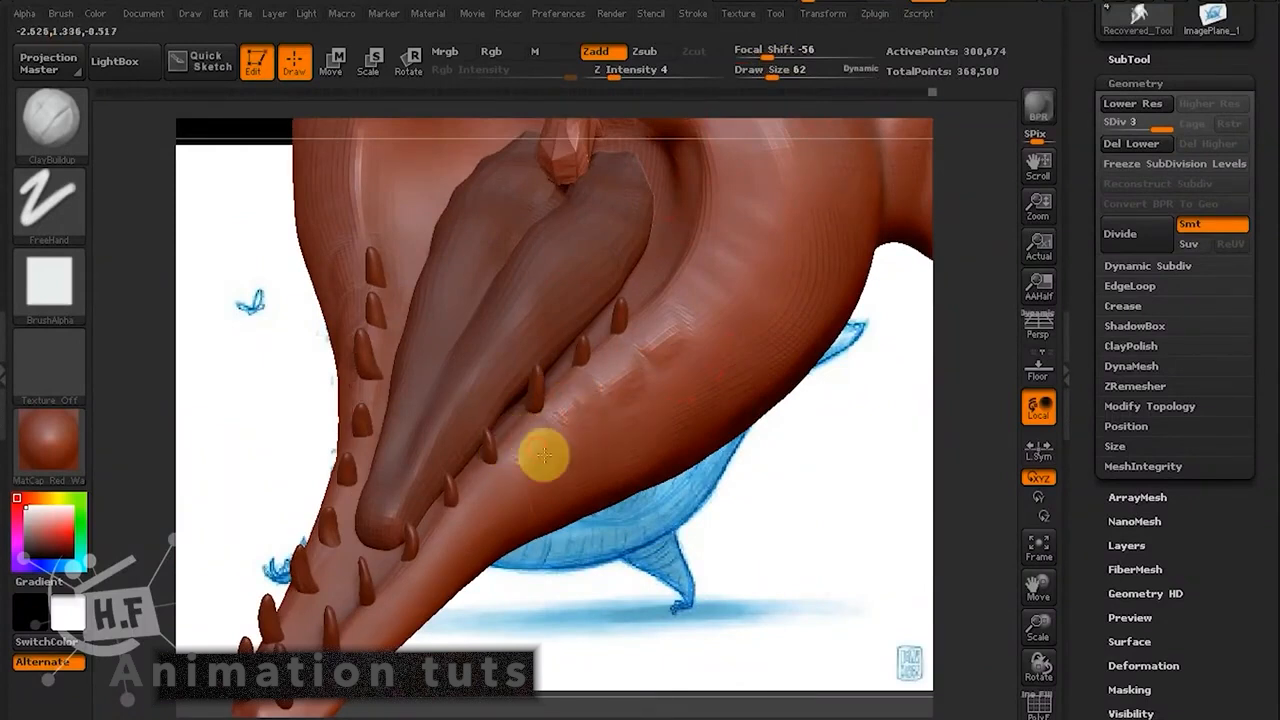
pyautogui.moveTo(690, 524); pyautogui.dragTo(622, 460)
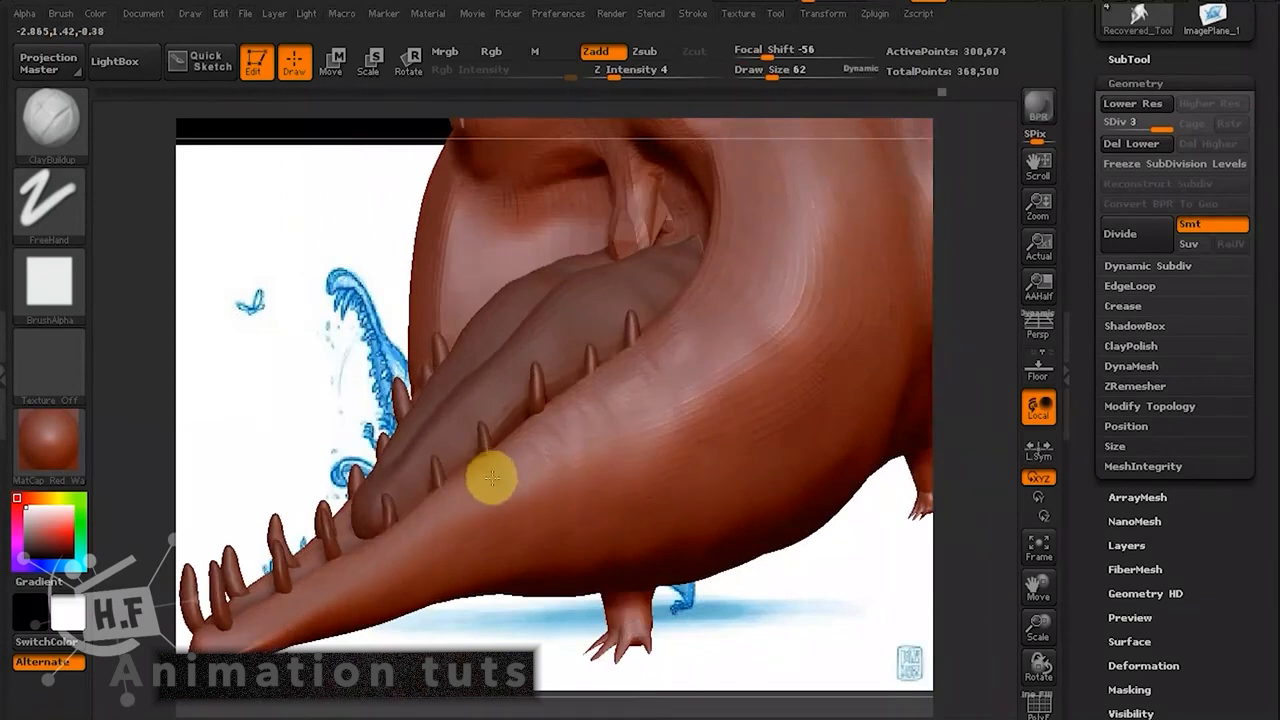
pyautogui.moveTo(520, 630)
pyautogui.mouseDown()
pyautogui.moveTo(472, 477)
pyautogui.moveTo(543, 457)
pyautogui.moveTo(632, 387)
pyautogui.moveTo(698, 360)
pyautogui.mouseUp()
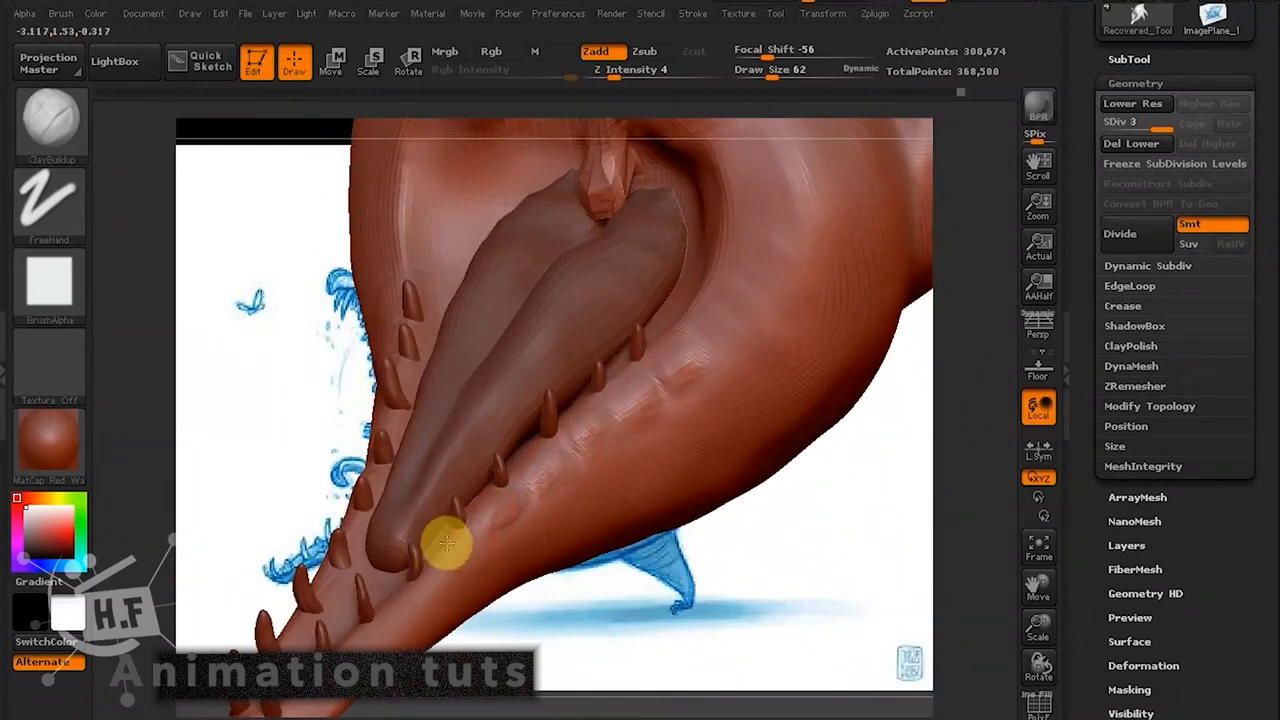
pyautogui.moveTo(449, 543); pyautogui.dragTo(400, 614)
# Continue the gum bulges beside the front lower teeth to the jaw tip and soften them with Smooth.
pyautogui.moveTo(818, 543)
pyautogui.mouseDown()
pyautogui.moveTo(835, 493)
pyautogui.moveTo(449, 509)
pyautogui.moveTo(297, 620)
pyautogui.mouseUp()
pyautogui.moveTo(501, 617); pyautogui.dragTo(414, 555)
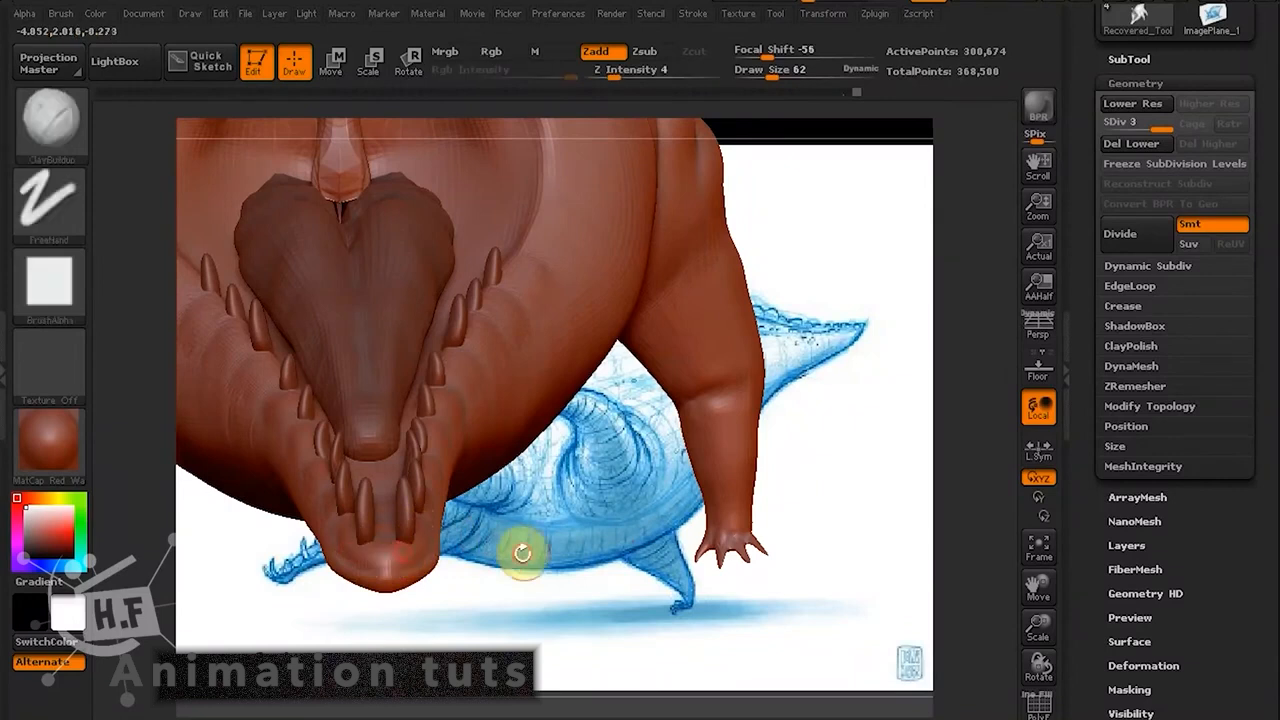
pyautogui.moveTo(523, 551)
pyautogui.mouseDown()
pyautogui.moveTo(461, 509)
pyautogui.moveTo(509, 492)
pyautogui.mouseUp()
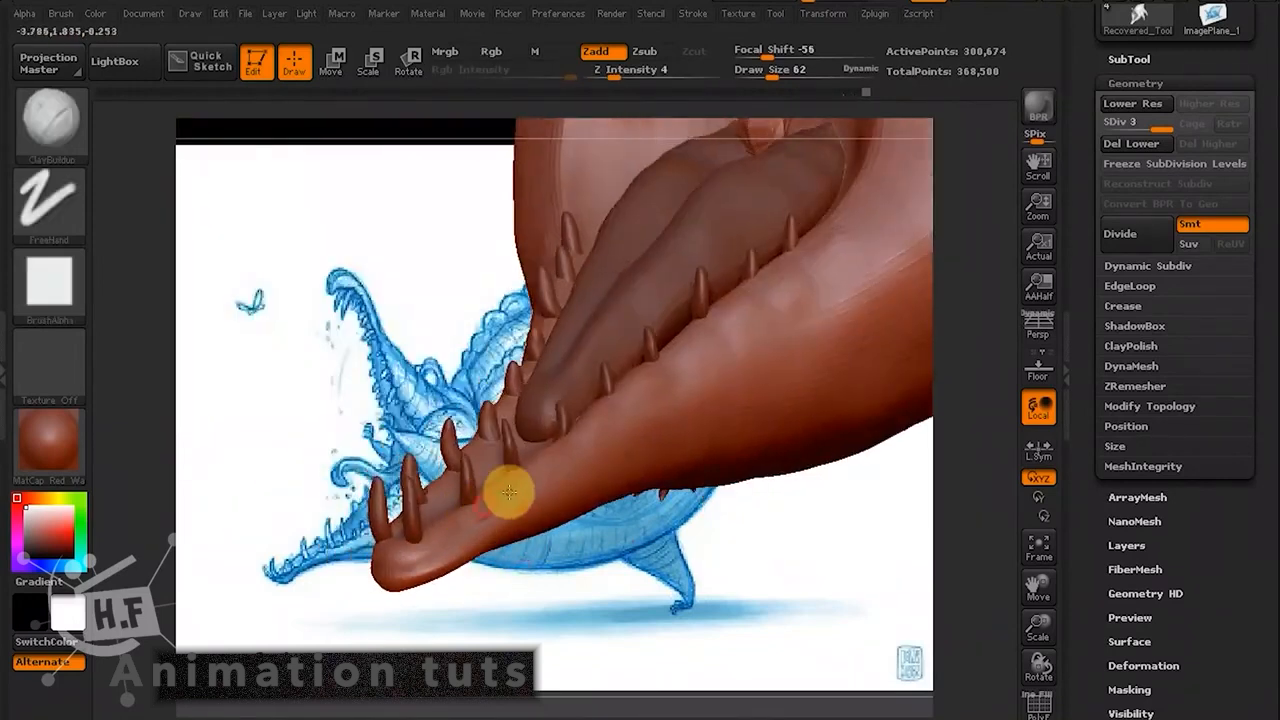
pyautogui.keyDown('alt'); pyautogui.moveTo(523, 576); pyautogui.dragTo(597, 580); pyautogui.keyUp('alt')
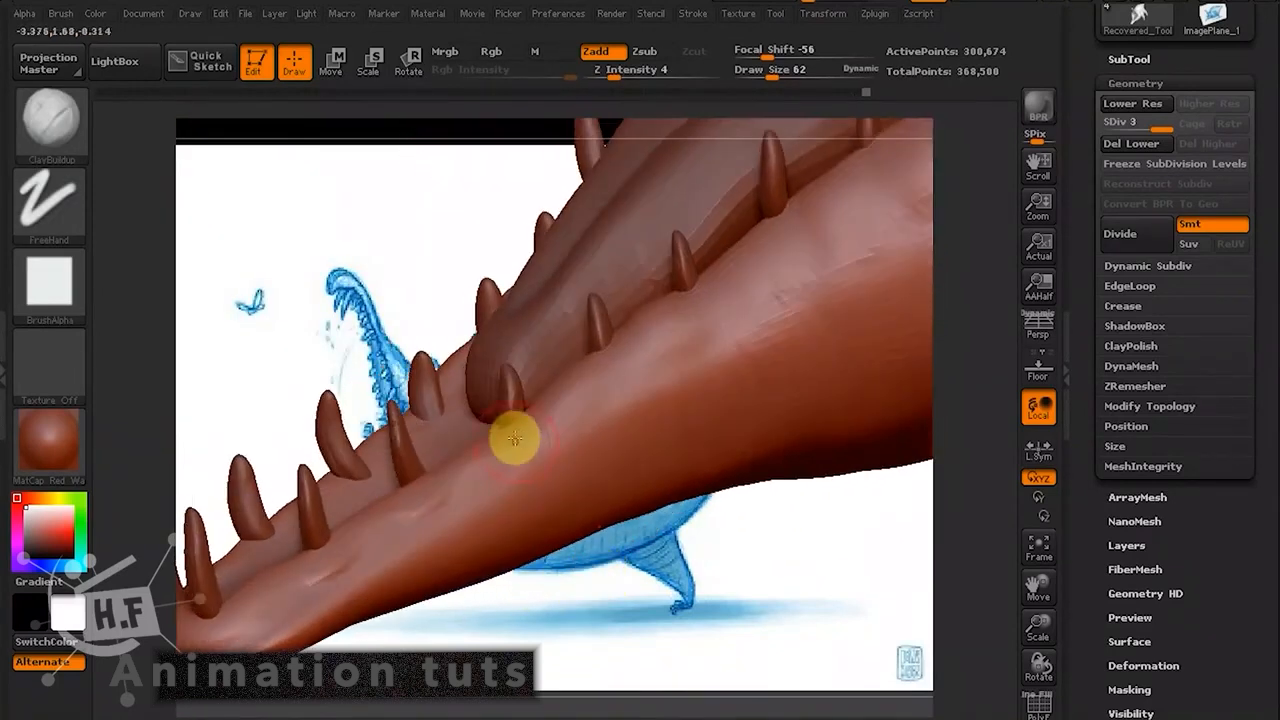
pyautogui.moveTo(523, 423); pyautogui.dragTo(700, 287)
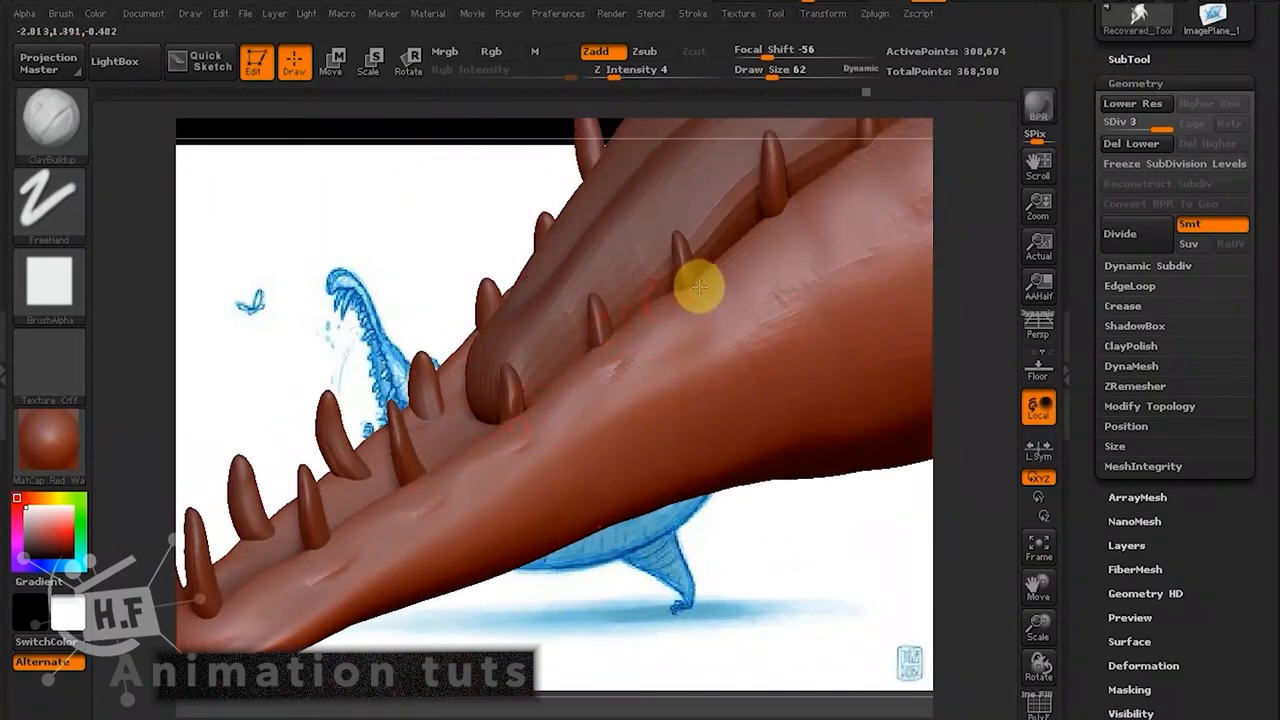
pyautogui.keyDown('alt'); pyautogui.moveTo(728, 500); pyautogui.dragTo(673, 543); pyautogui.keyUp('alt')
pyautogui.moveTo(502, 476)
pyautogui.keyDown('shift'); pyautogui.mouseDown()
pyautogui.moveTo(419, 528)
pyautogui.moveTo(300, 543)
pyautogui.mouseUp(); pyautogui.keyUp('shift')
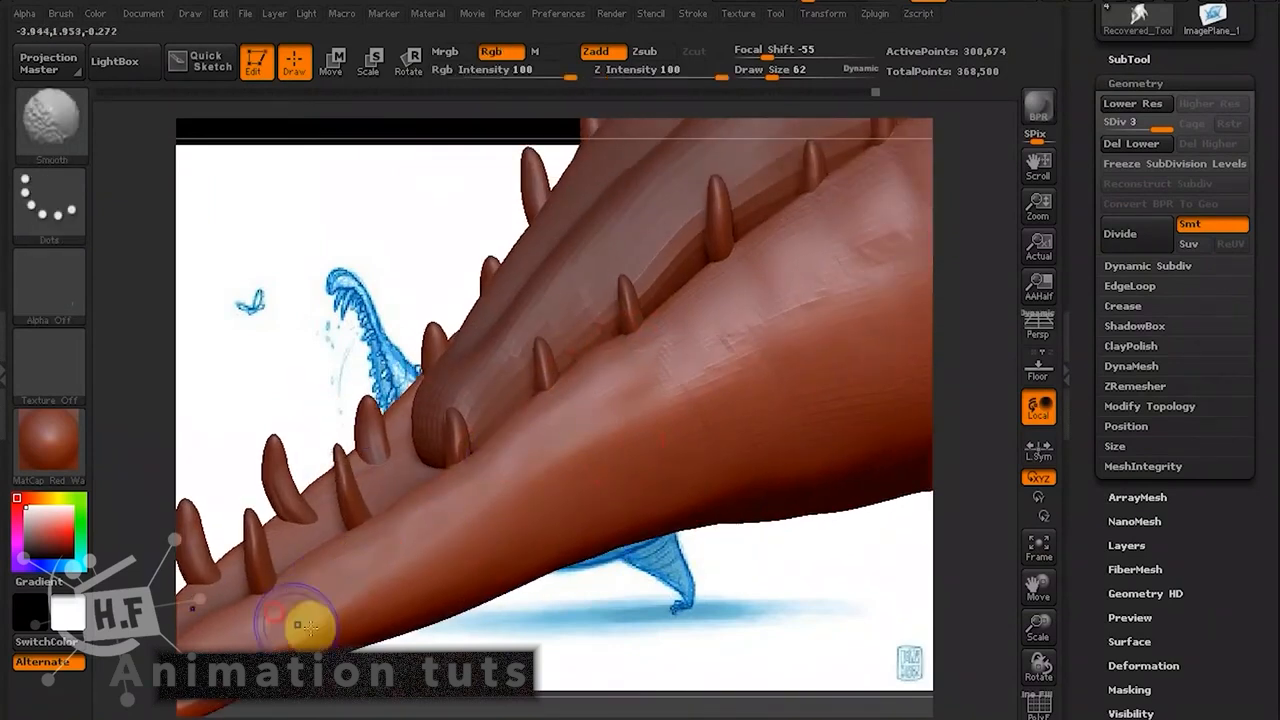
# Add small ClayBuildup touches around the mouth and upper snout and blend the gum line toward the mouth corner with Smooth.
pyautogui.moveTo(735, 572)
pyautogui.mouseDown()
pyautogui.moveTo(766, 586)
pyautogui.moveTo(674, 580)
pyautogui.moveTo(718, 575)
pyautogui.moveTo(594, 514)
pyautogui.moveTo(486, 531)
pyautogui.moveTo(500, 500)
pyautogui.moveTo(616, 617)
pyautogui.moveTo(573, 383)
pyautogui.mouseUp()
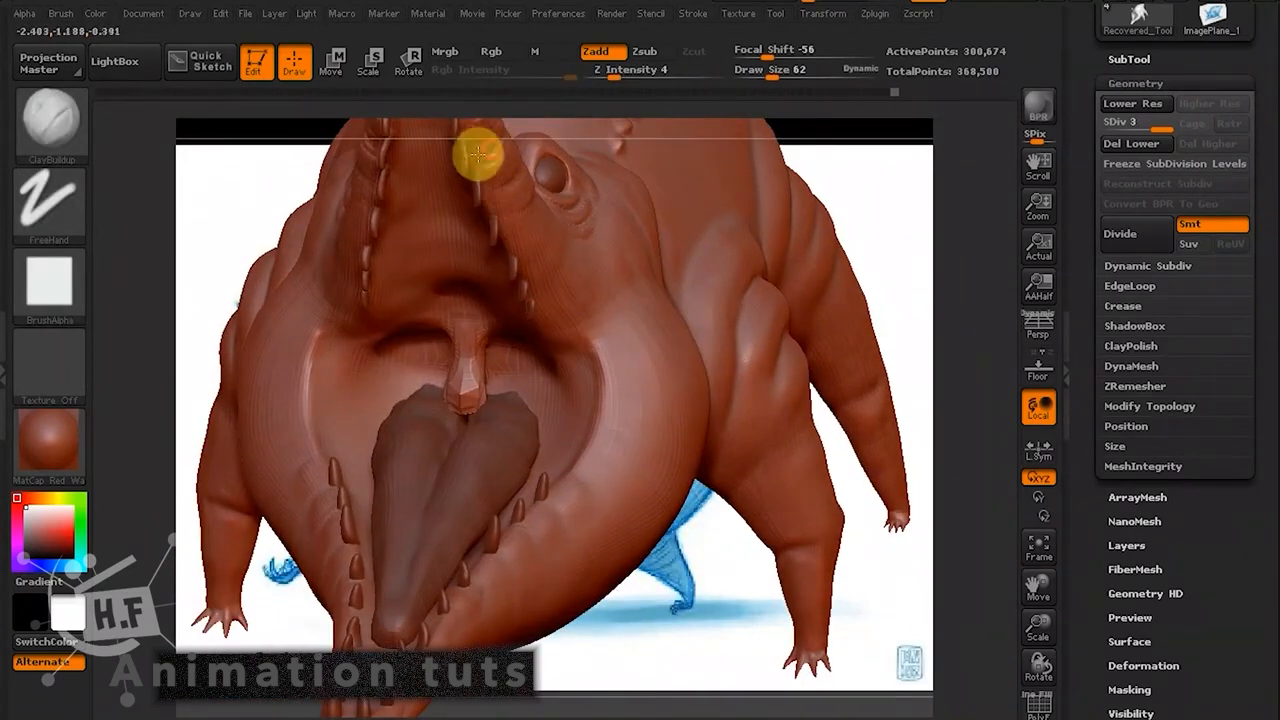
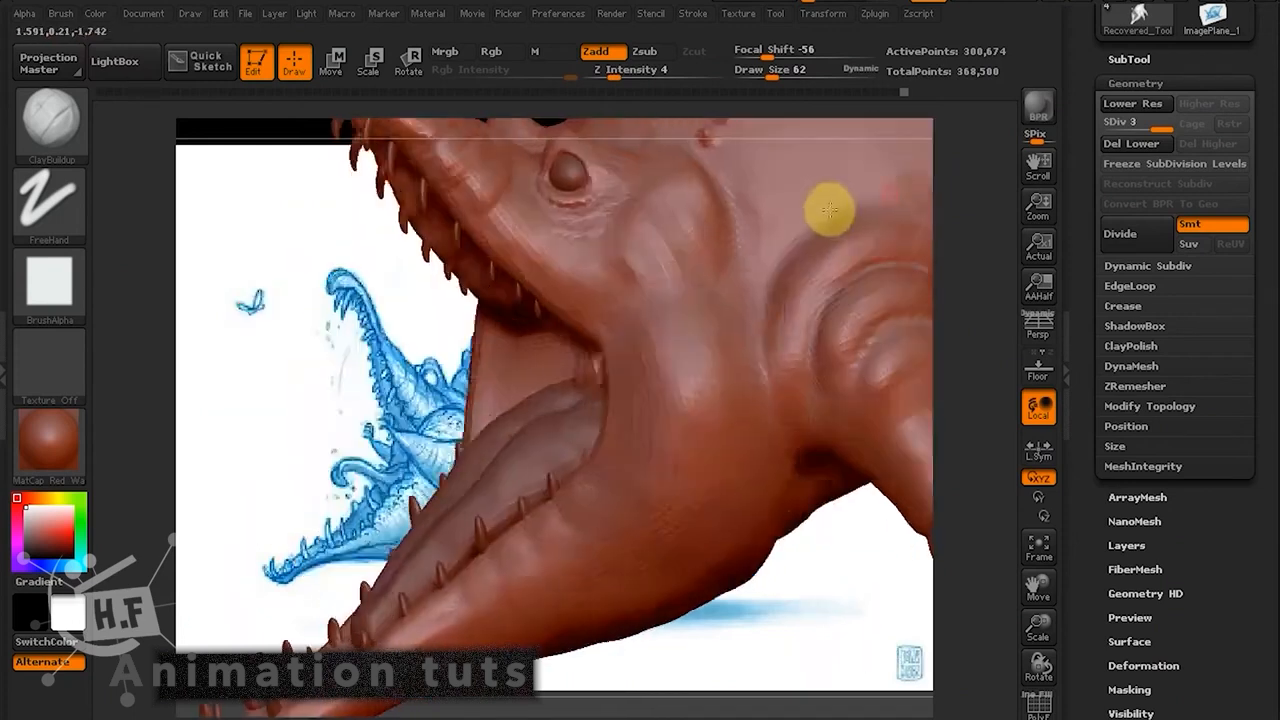
pyautogui.moveTo(502, 262)
pyautogui.keyDown('shift'); pyautogui.mouseDown()
pyautogui.moveTo(603, 337)
pyautogui.moveTo(626, 523)
pyautogui.mouseUp(); pyautogui.keyUp('shift')
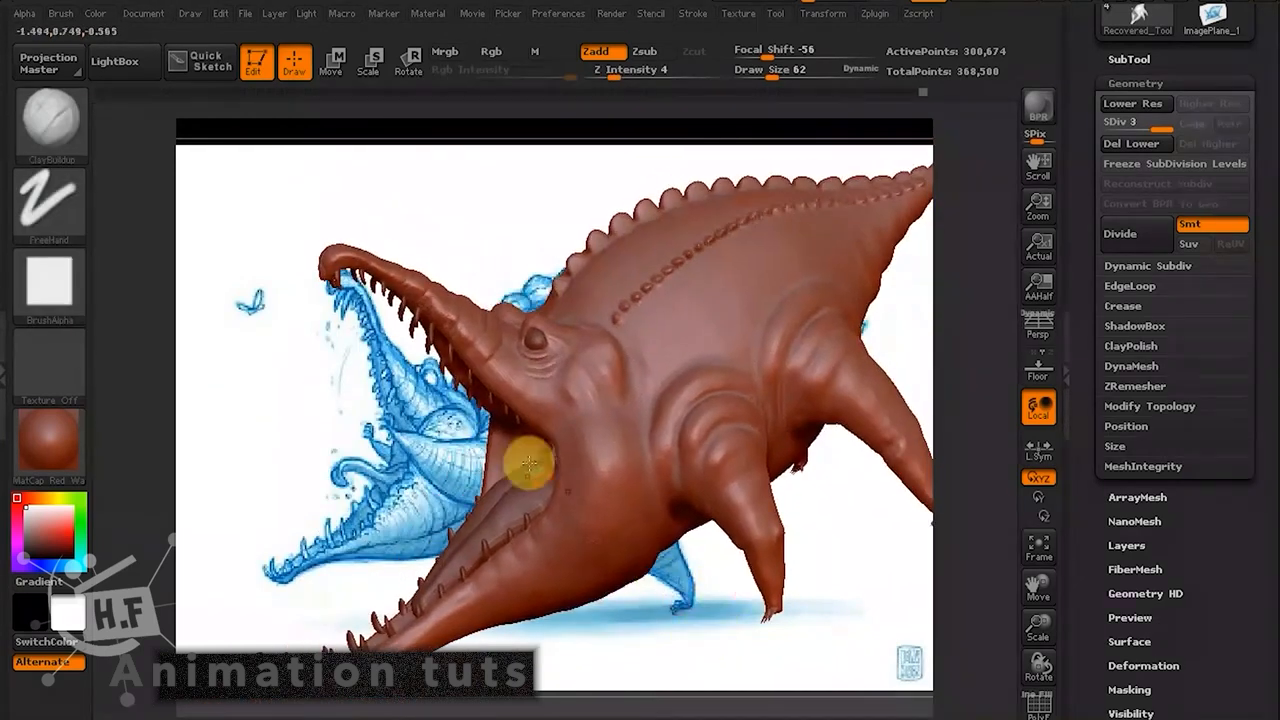
pyautogui.press('shift')
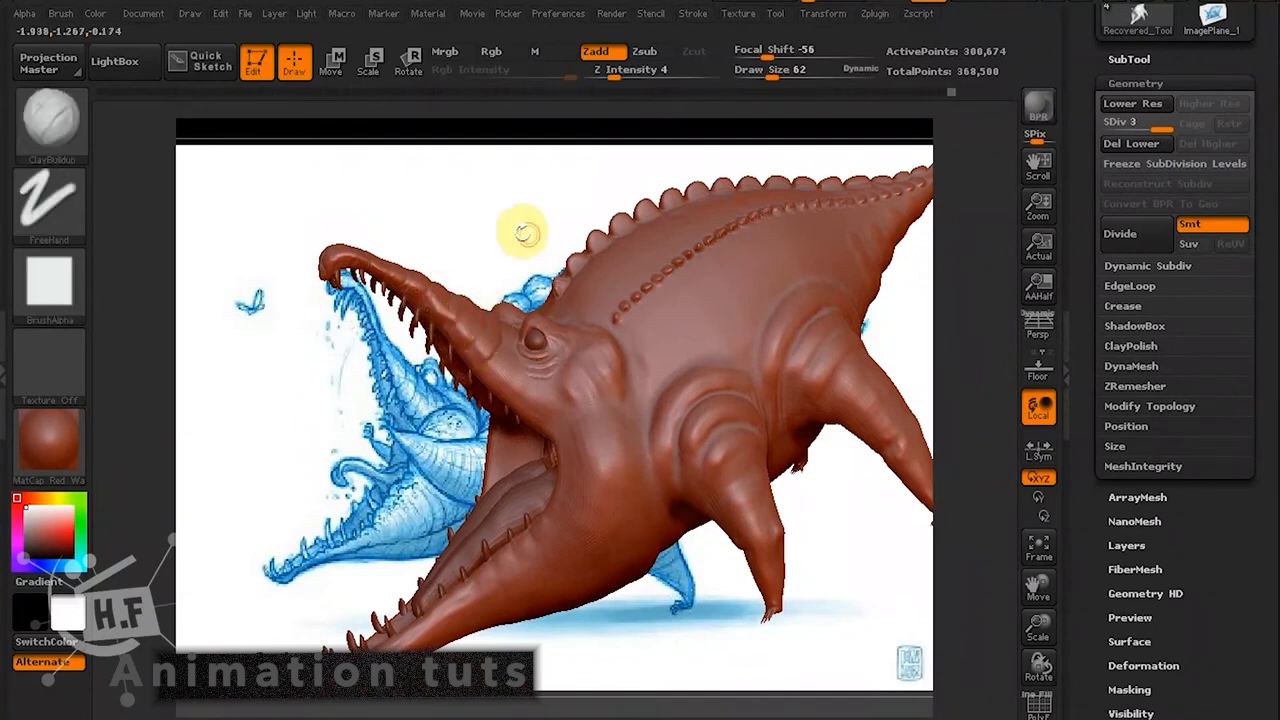
pyautogui.keyDown('alt'); pyautogui.moveTo(526, 234); pyautogui.dragTo(600, 243); pyautogui.keyUp('alt')
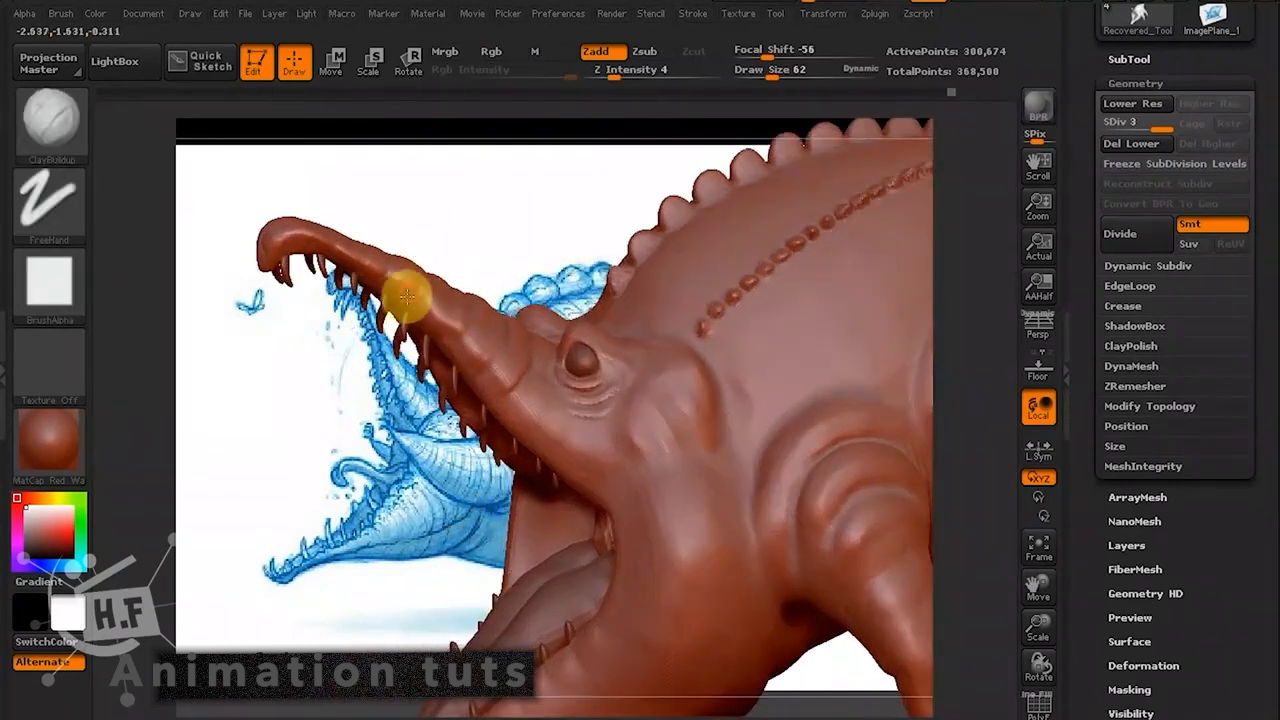
pyautogui.moveTo(425, 330)
pyautogui.mouseDown()
pyautogui.moveTo(391, 290)
pyautogui.moveTo(426, 331)
pyautogui.mouseUp()
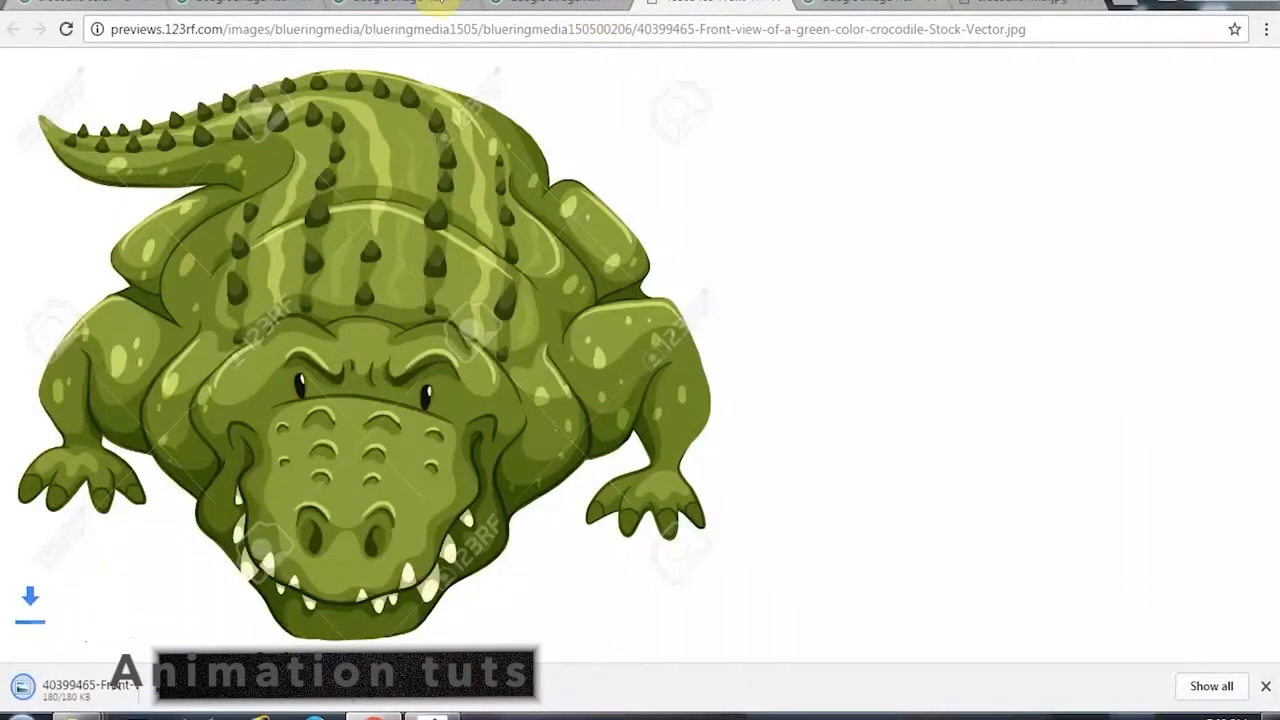
# Look through the crocodile reference images open in Chrome and put the browser away.
pyautogui.click(440, 3)
pyautogui.click(290, 3)
pyautogui.click(435, 3)
pyautogui.click(465, 3)
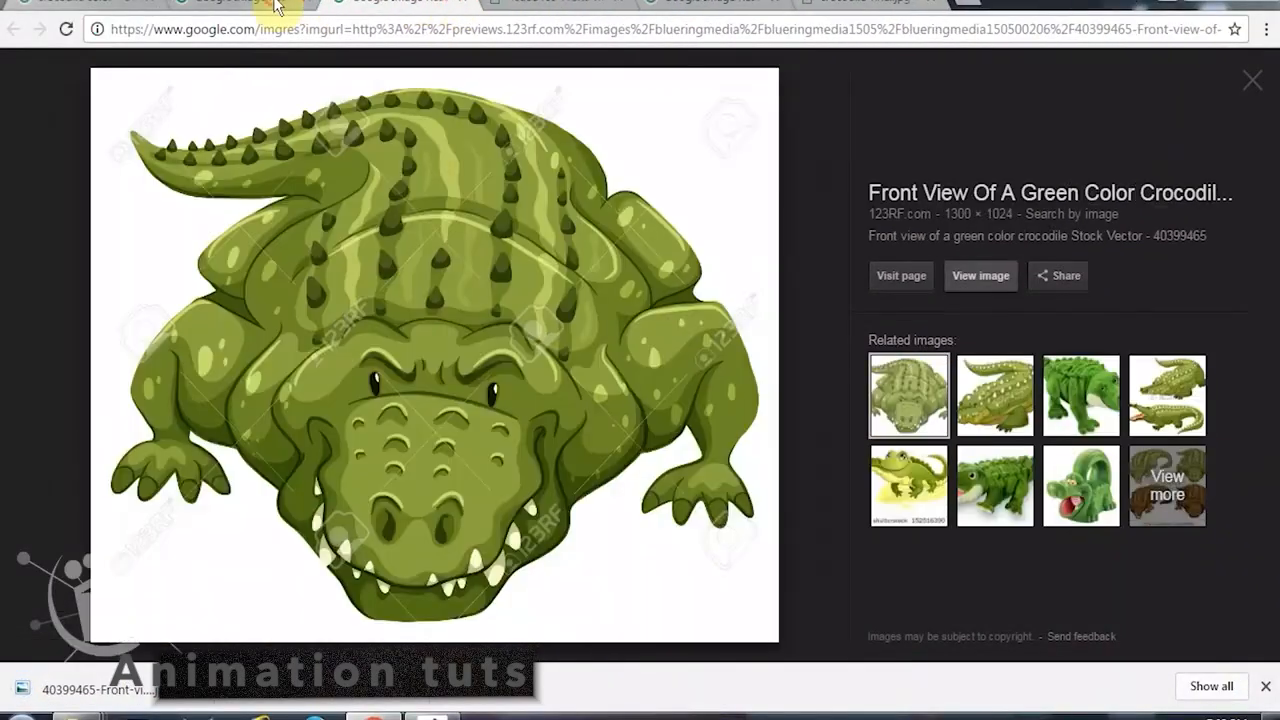
pyautogui.click(1003, 282)
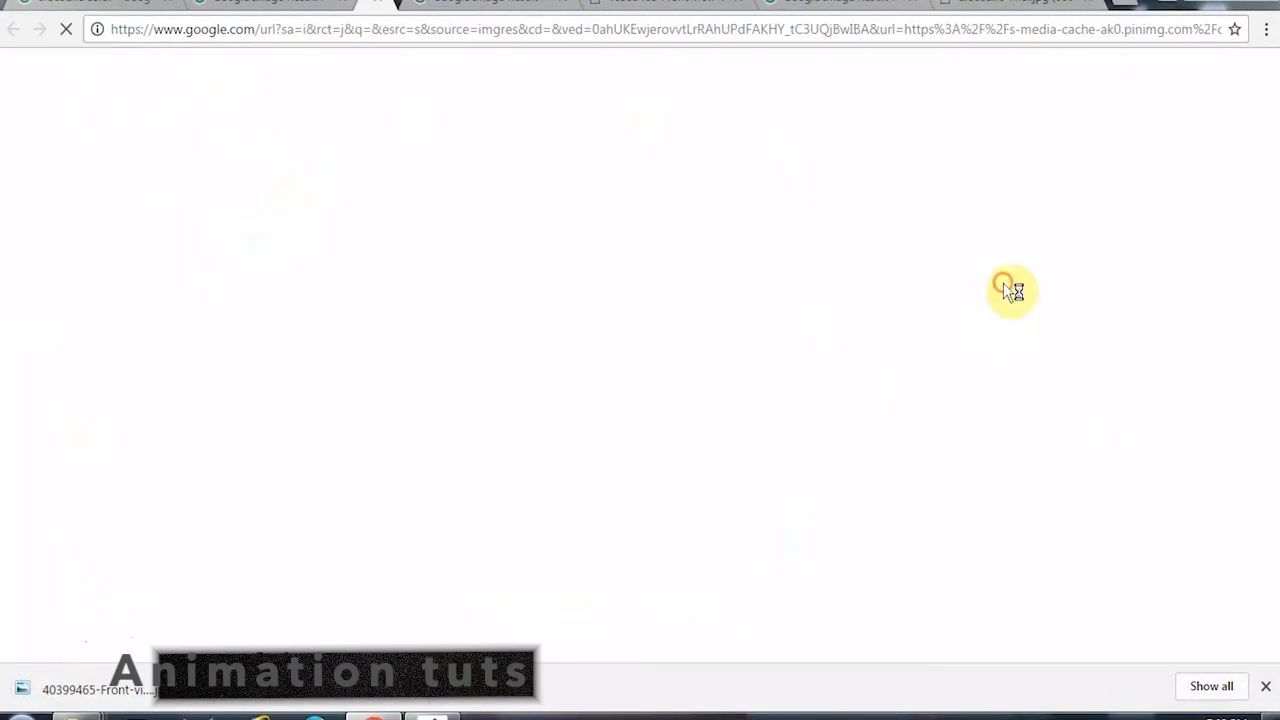
pyautogui.click(465, 6)
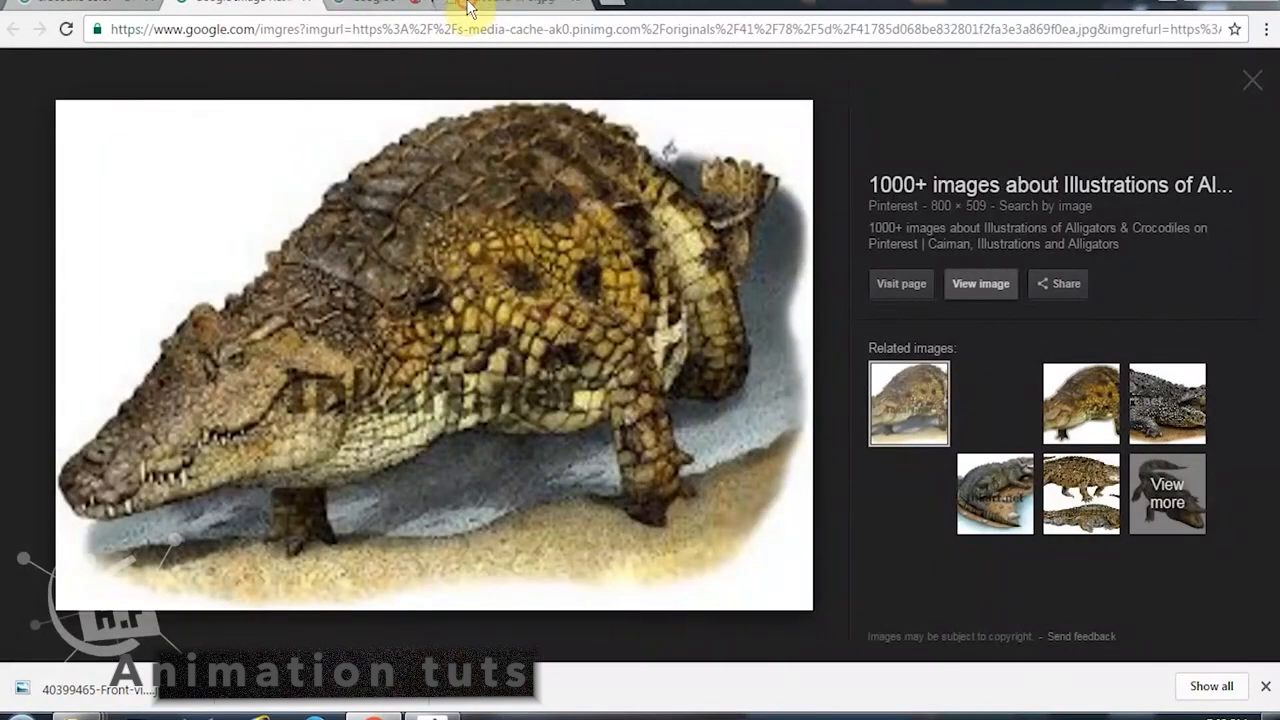
pyautogui.click(1196, 3)
pyautogui.click(1212, 8)
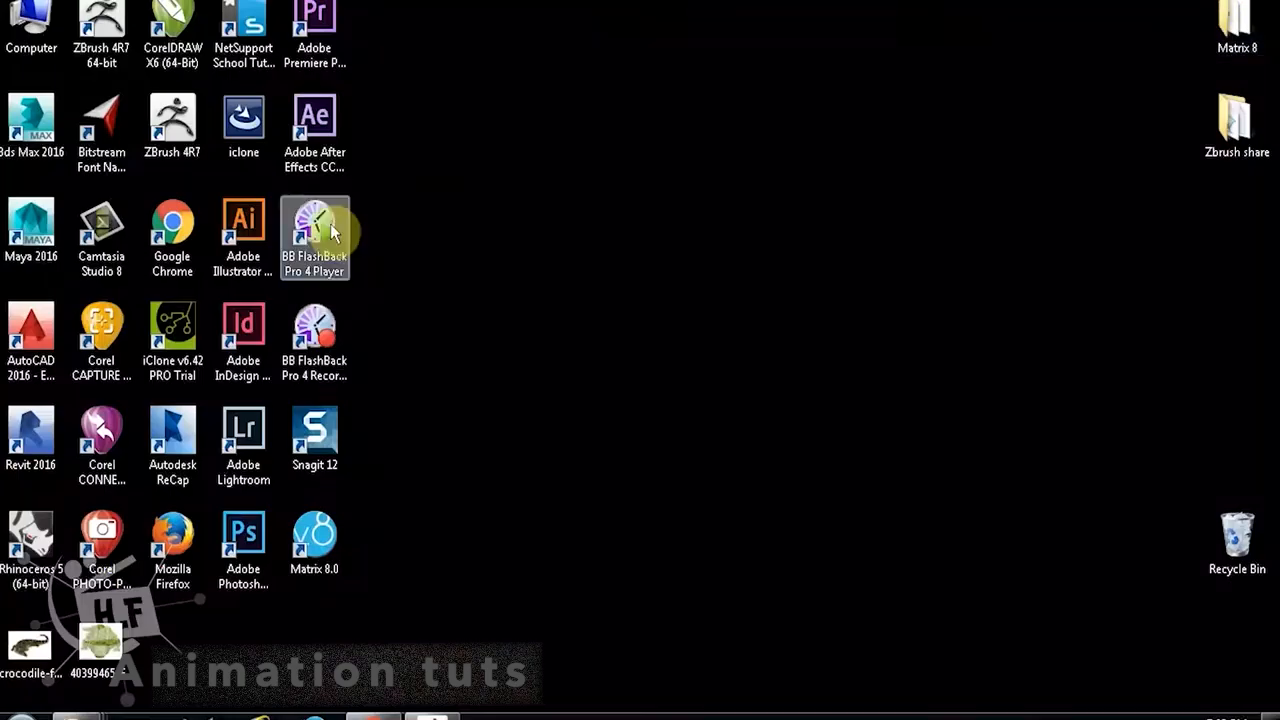
# Open the downloaded crocodile pictures from the desktop and examine the skin scales and colouring up close.
pyautogui.doubleClick(92, 648)
pyautogui.scroll(3, 740, 375)
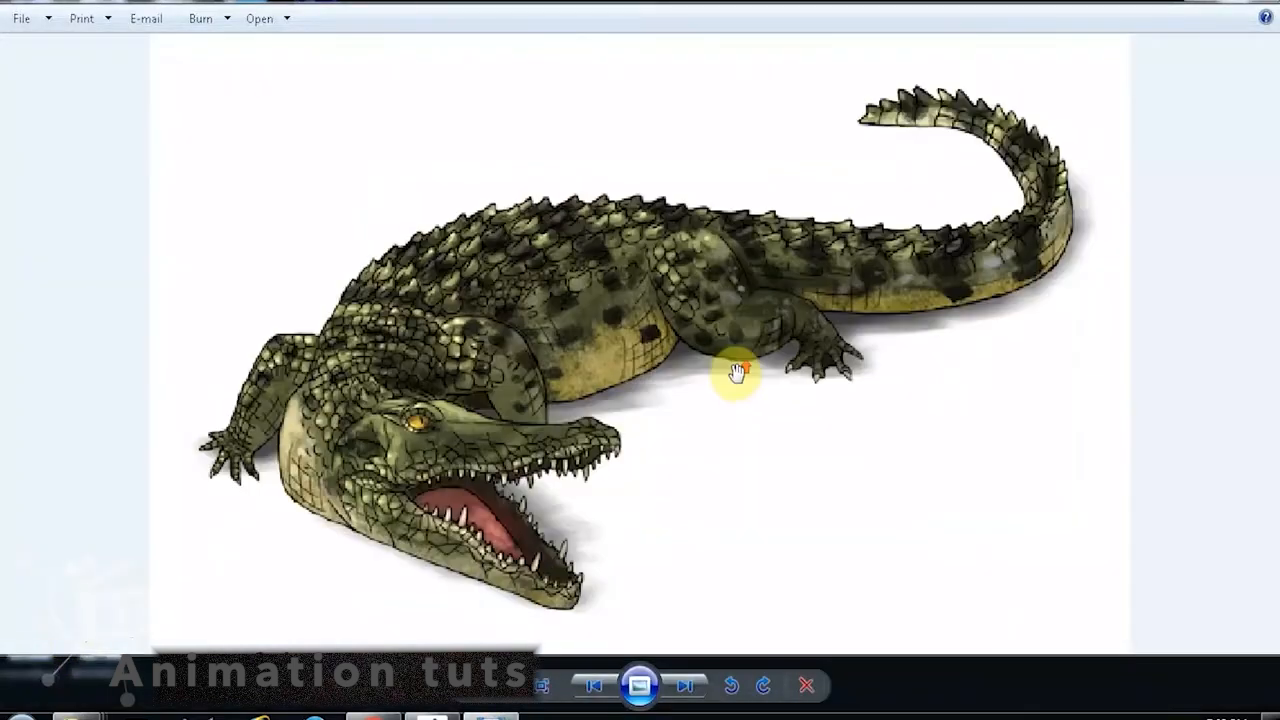
pyautogui.moveTo(571, 443); pyautogui.dragTo(658, 403)
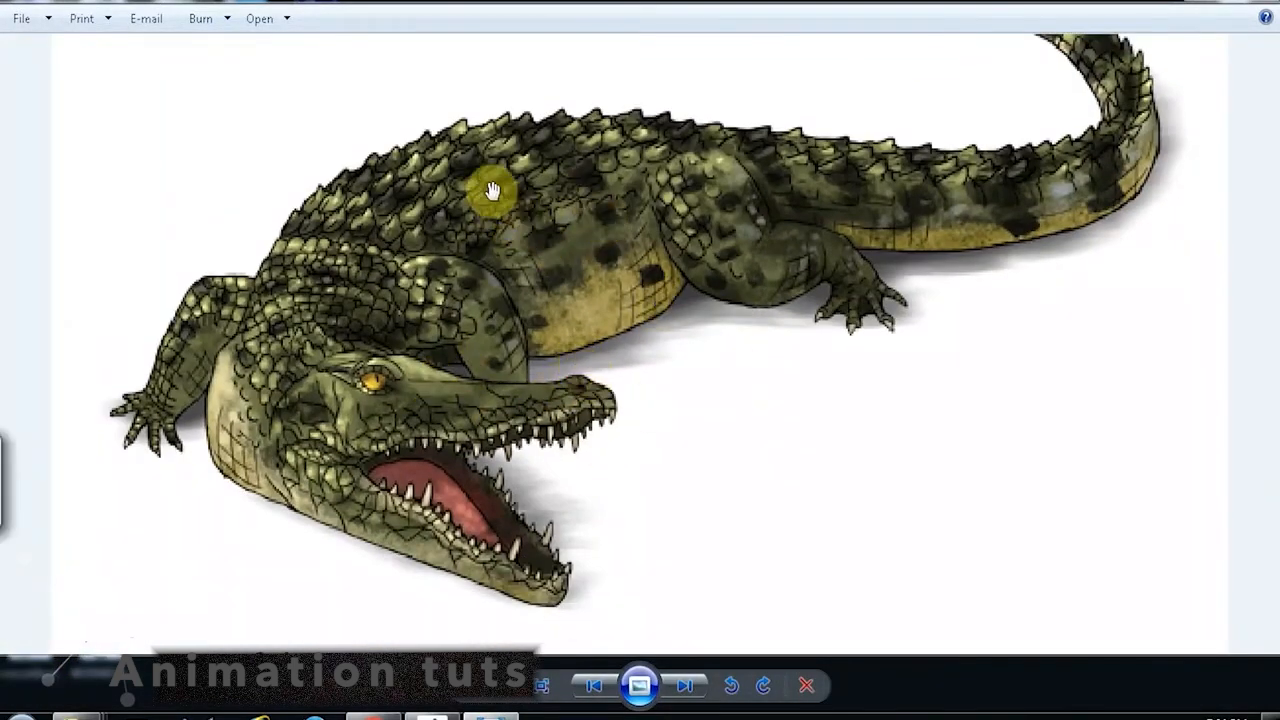
pyautogui.click(1200, 3)
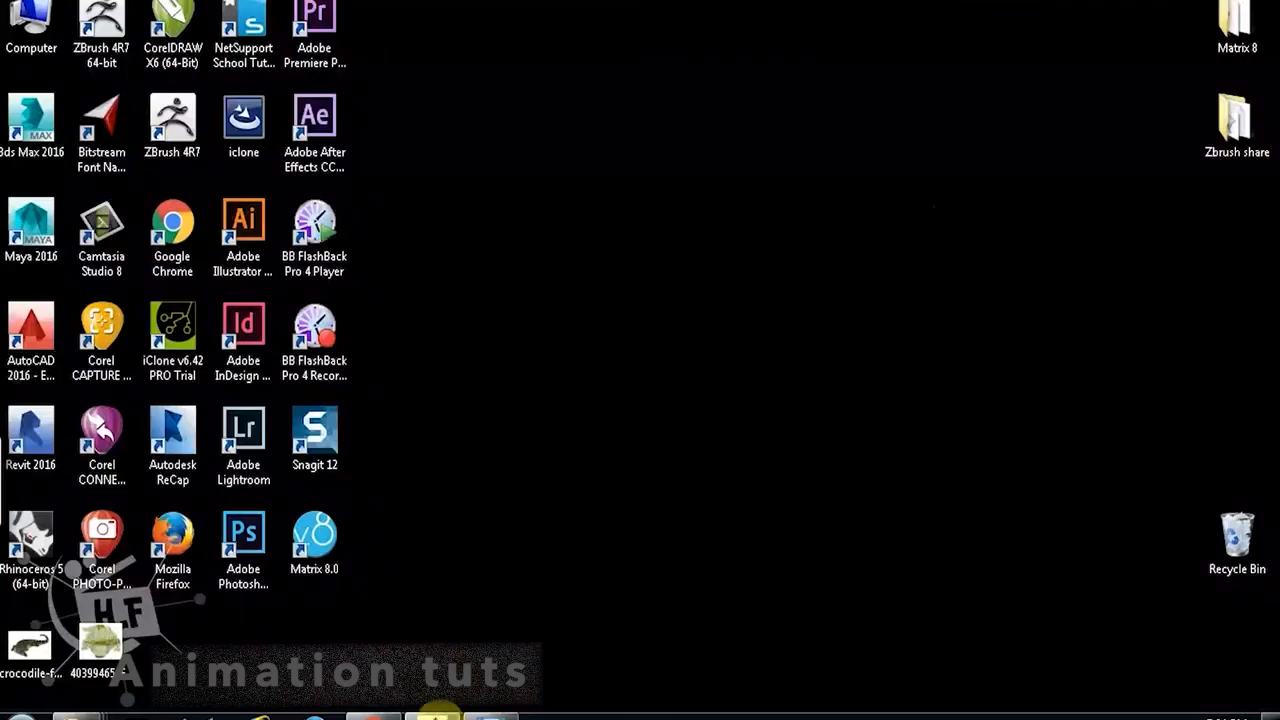
# Switch back to ZBrush, frame the whole crocodile and select the Standard brush.
pyautogui.click(435, 717)
pyautogui.moveTo(669, 143); pyautogui.dragTo(683, 131)
pyautogui.press('f')
pyautogui.moveTo(506, 169)
pyautogui.mouseDown()
pyautogui.moveTo(774, 177)
pyautogui.moveTo(795, 218)
pyautogui.moveTo(710, 322)
pyautogui.mouseUp()
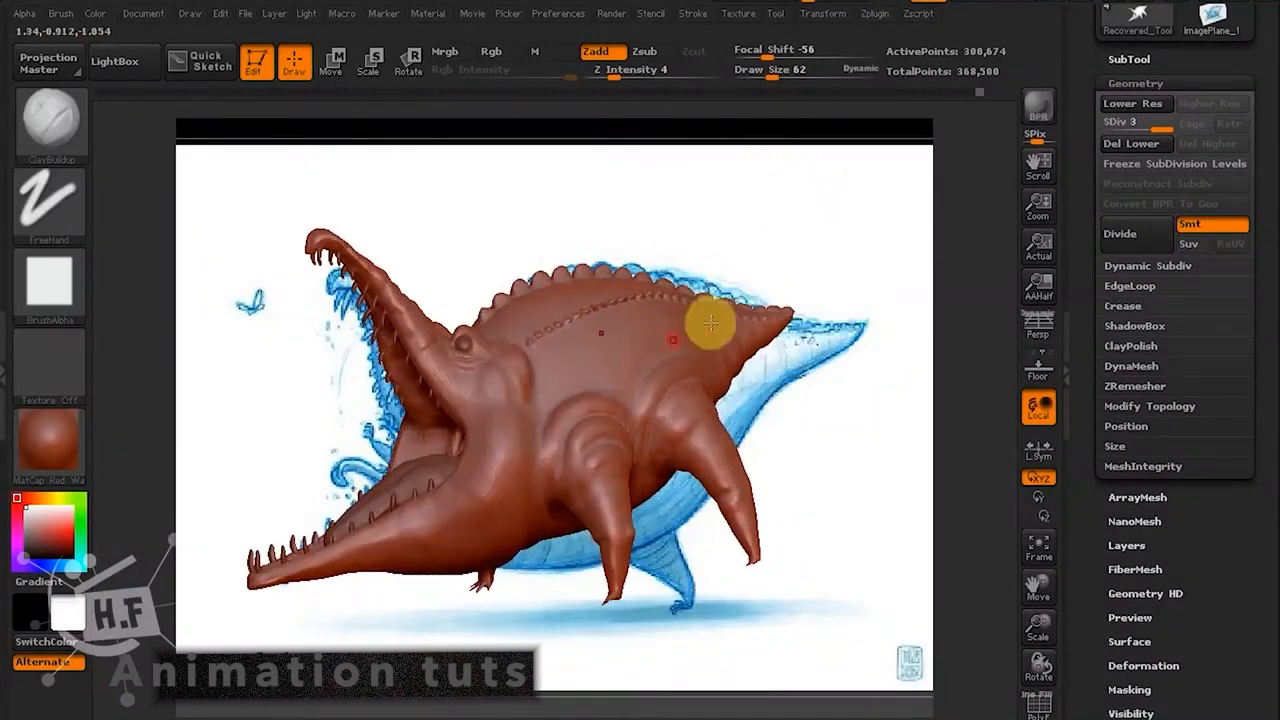
pyautogui.click(50, 120)
pyautogui.click(846, 145)
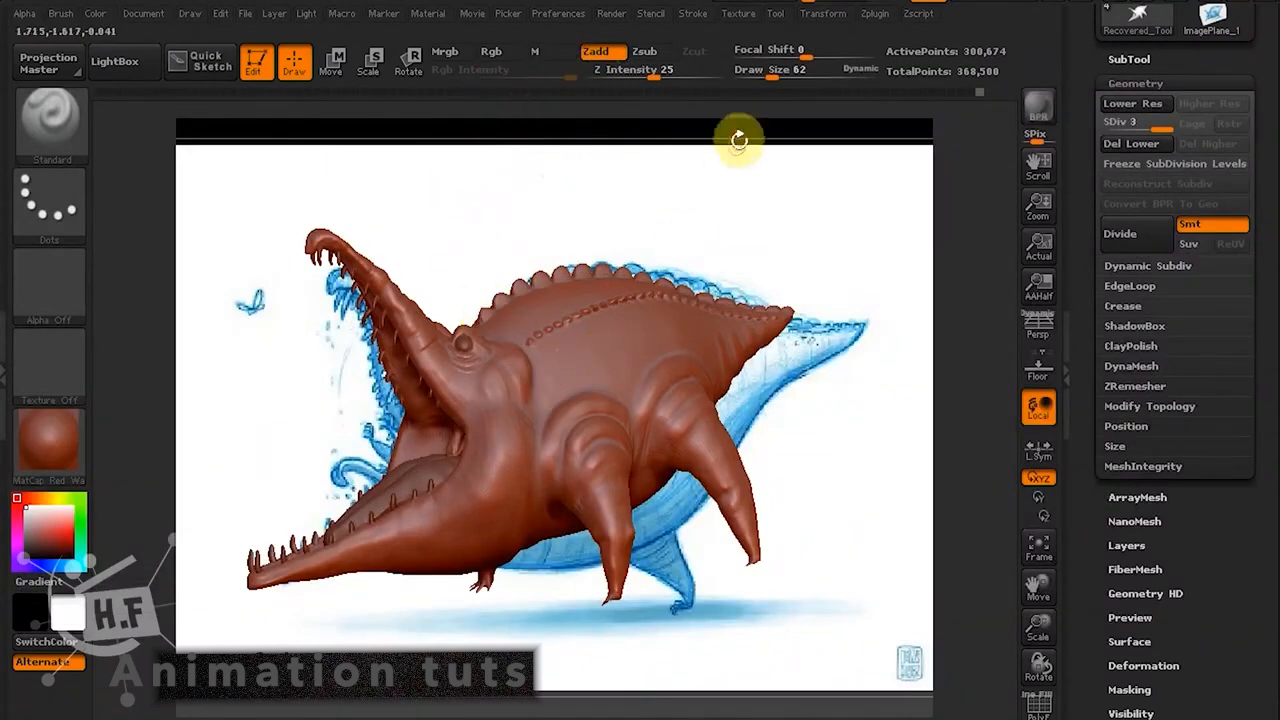
# Smooth the skin bulge behind the eye and the adjoining cheek with the Smooth brush.
pyautogui.moveTo(738, 140); pyautogui.dragTo(743, 186)
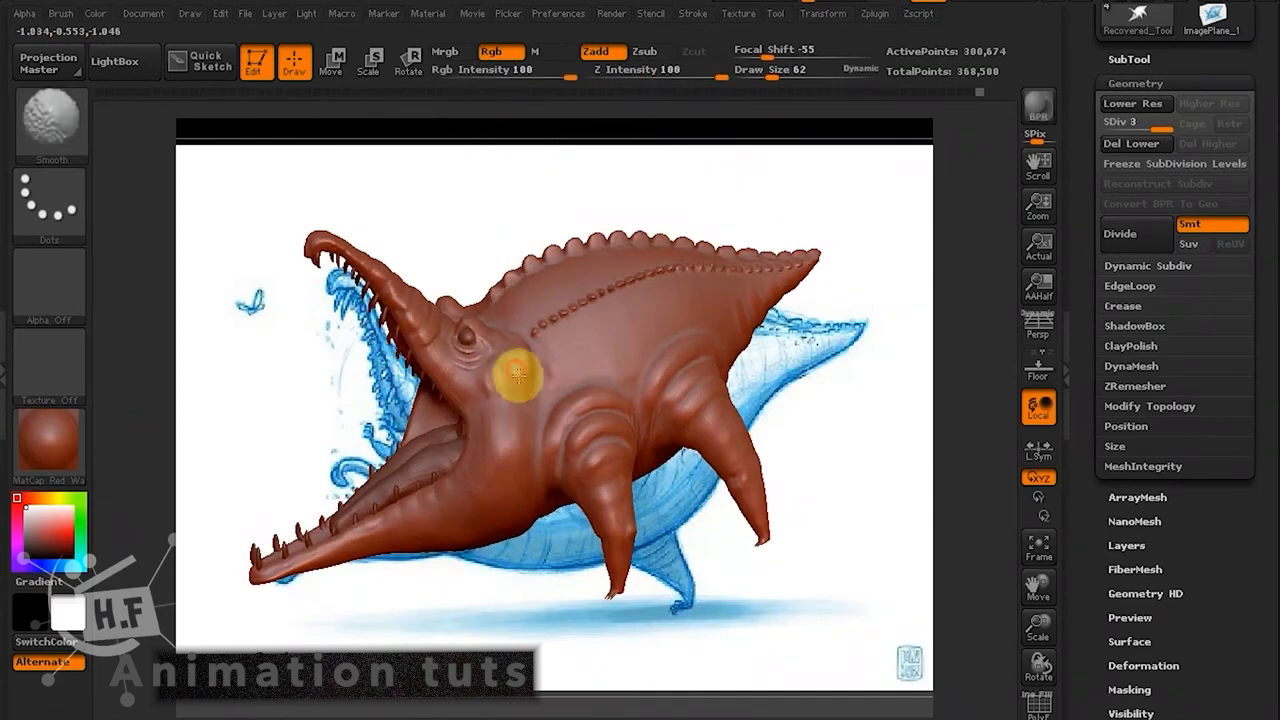
pyautogui.moveTo(518, 375)
pyautogui.mouseDown()
pyautogui.moveTo(490, 402)
pyautogui.moveTo(511, 396)
pyautogui.mouseUp()
pyautogui.press('shift')
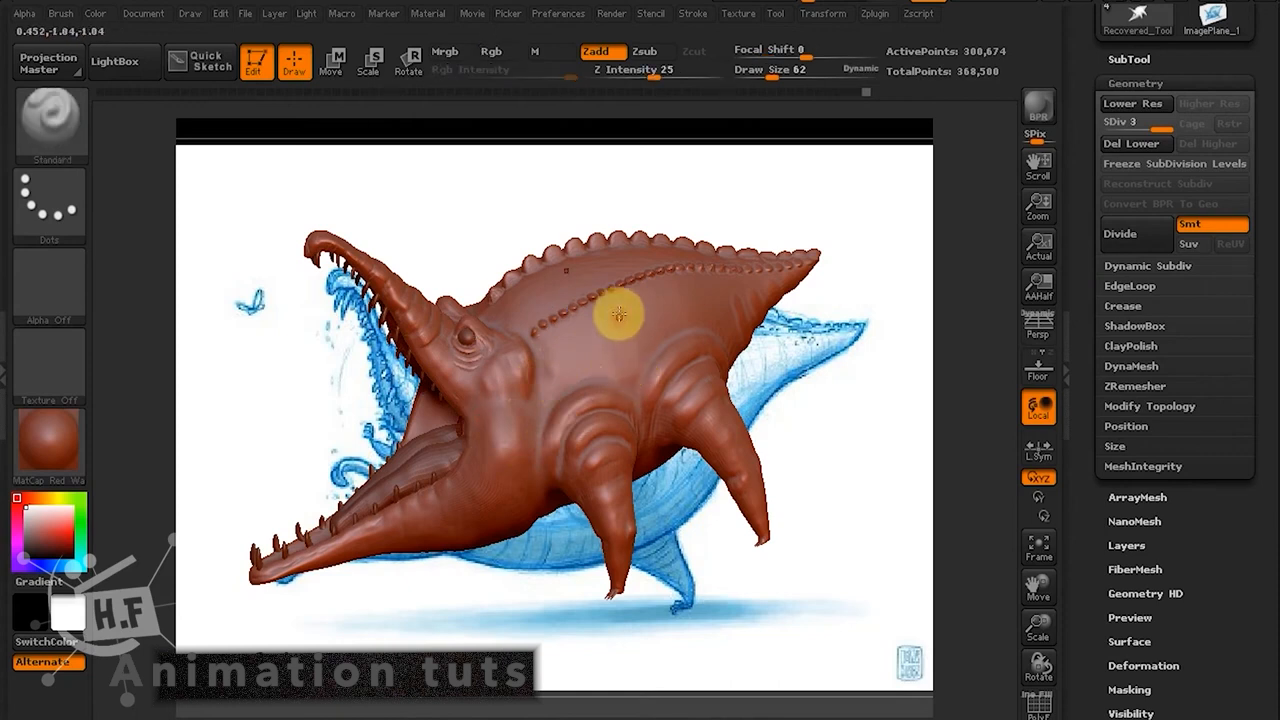
# Turn on Rgb for the Standard brush with the crocodile seen from its side.
pyautogui.moveTo(814, 134); pyautogui.dragTo(808, 189)
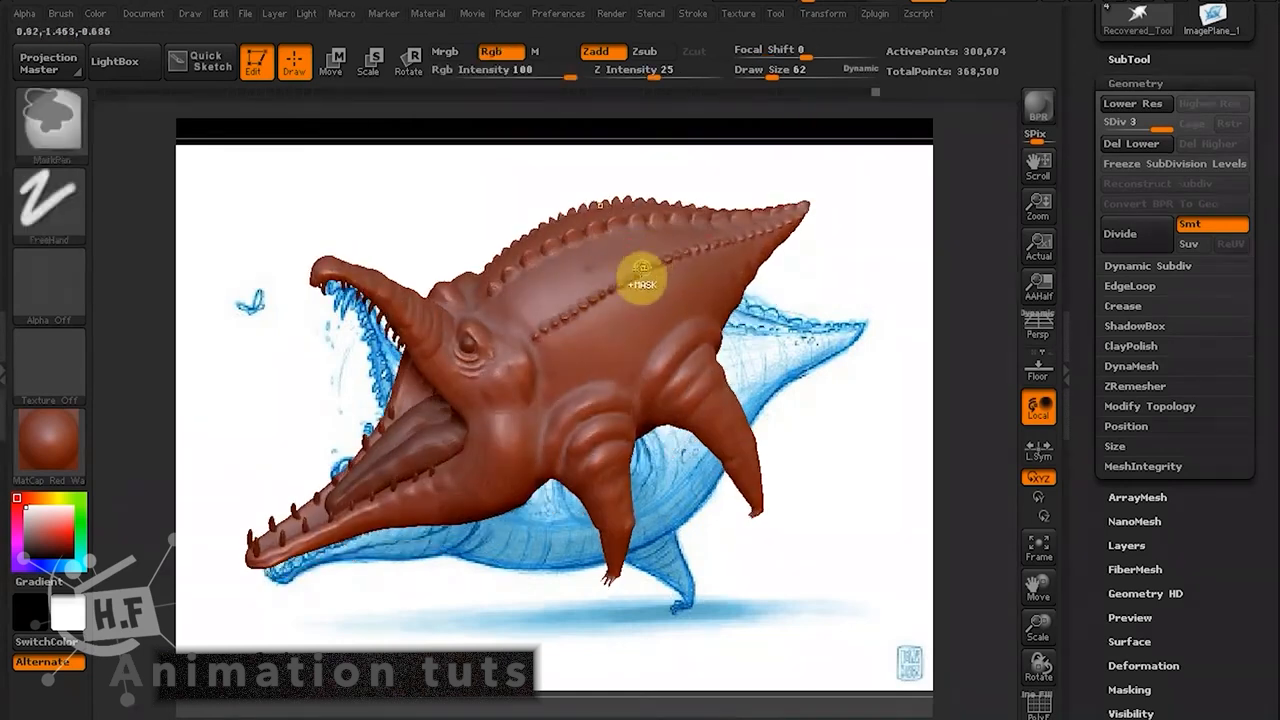
pyautogui.moveTo(889, 337)
pyautogui.mouseDown()
pyautogui.moveTo(891, 273)
pyautogui.moveTo(908, 286)
pyautogui.moveTo(786, 366)
pyautogui.mouseUp()
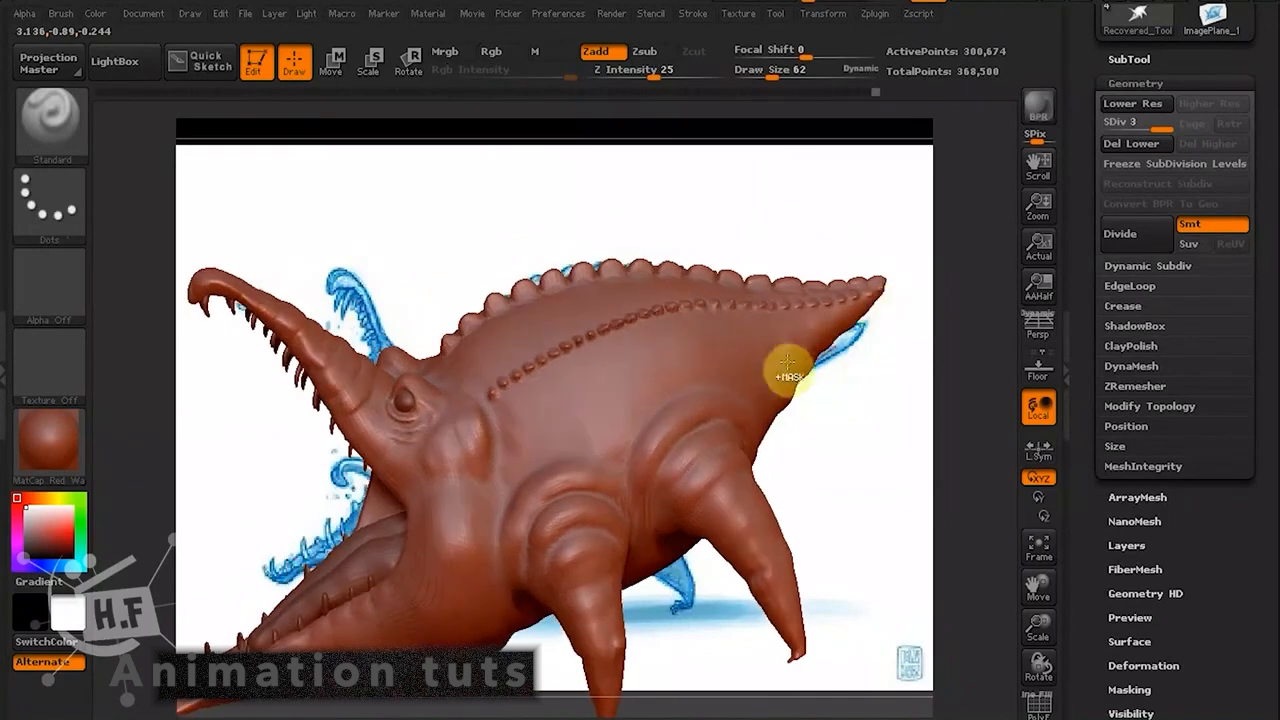
pyautogui.click(496, 52)
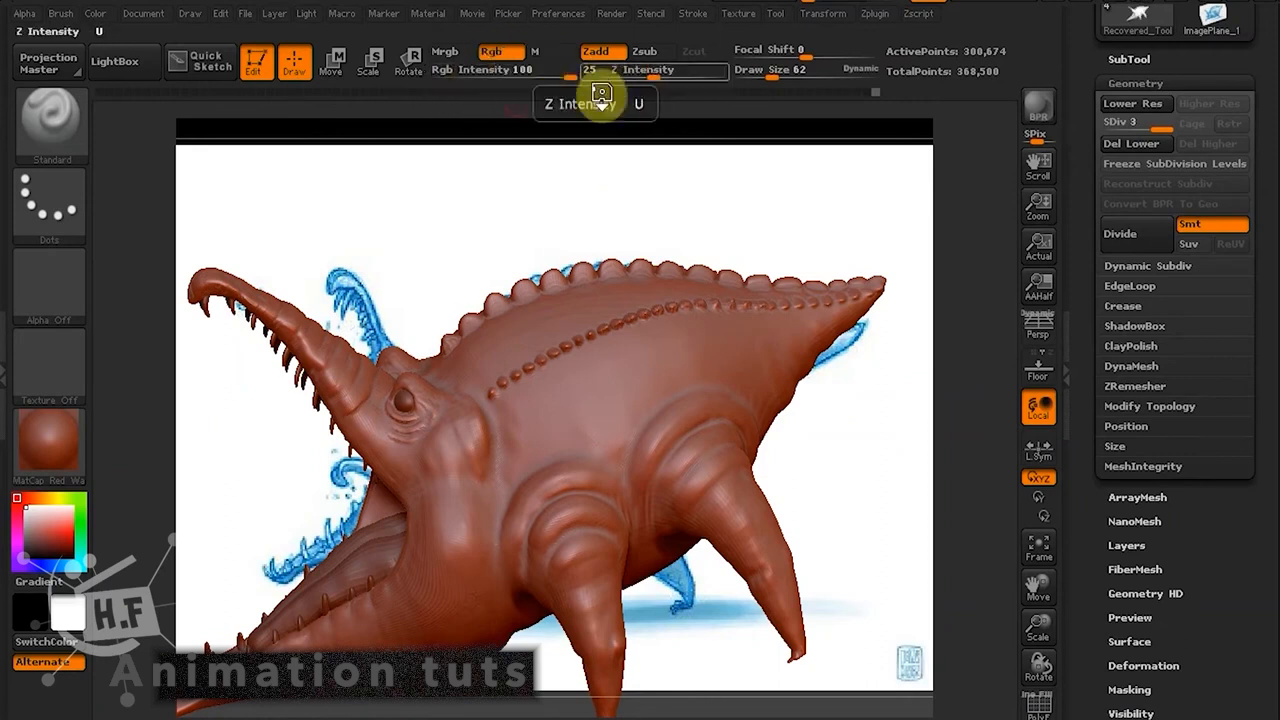
# Turn off Zadd, switch the material to Flat Color and set the draw size to 173 for painting.
pyautogui.click(596, 51)
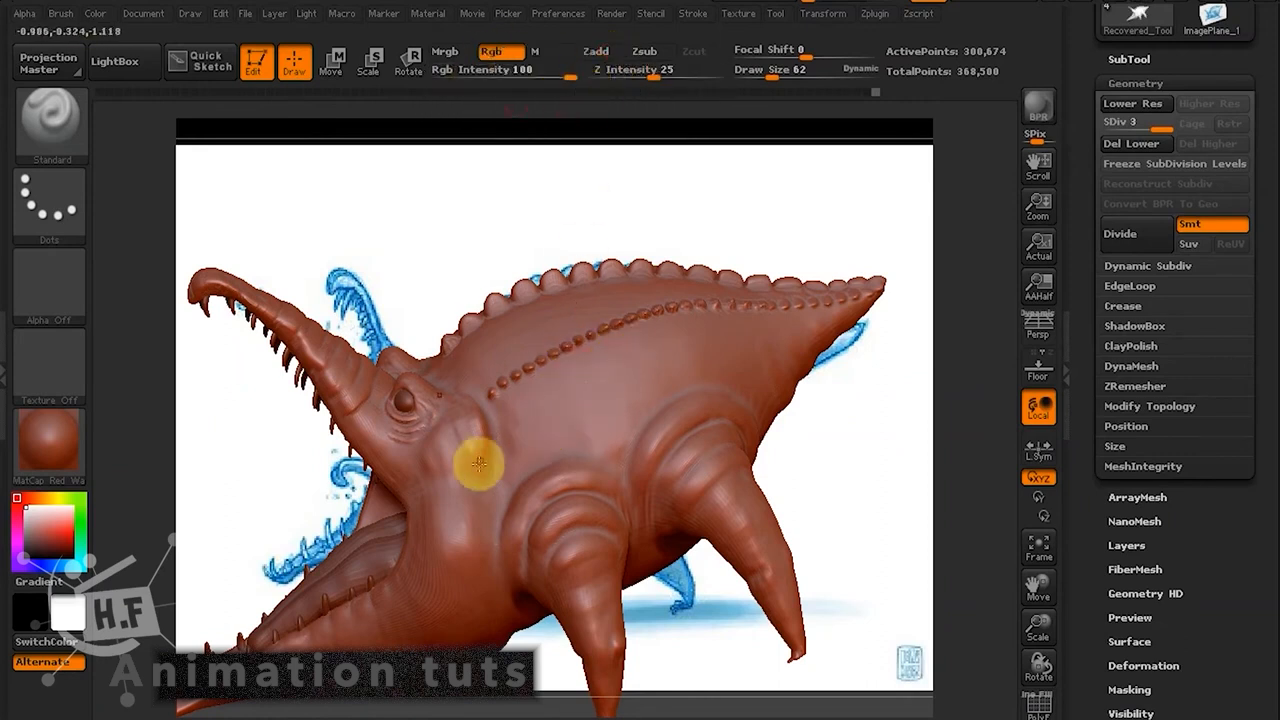
pyautogui.press('super')
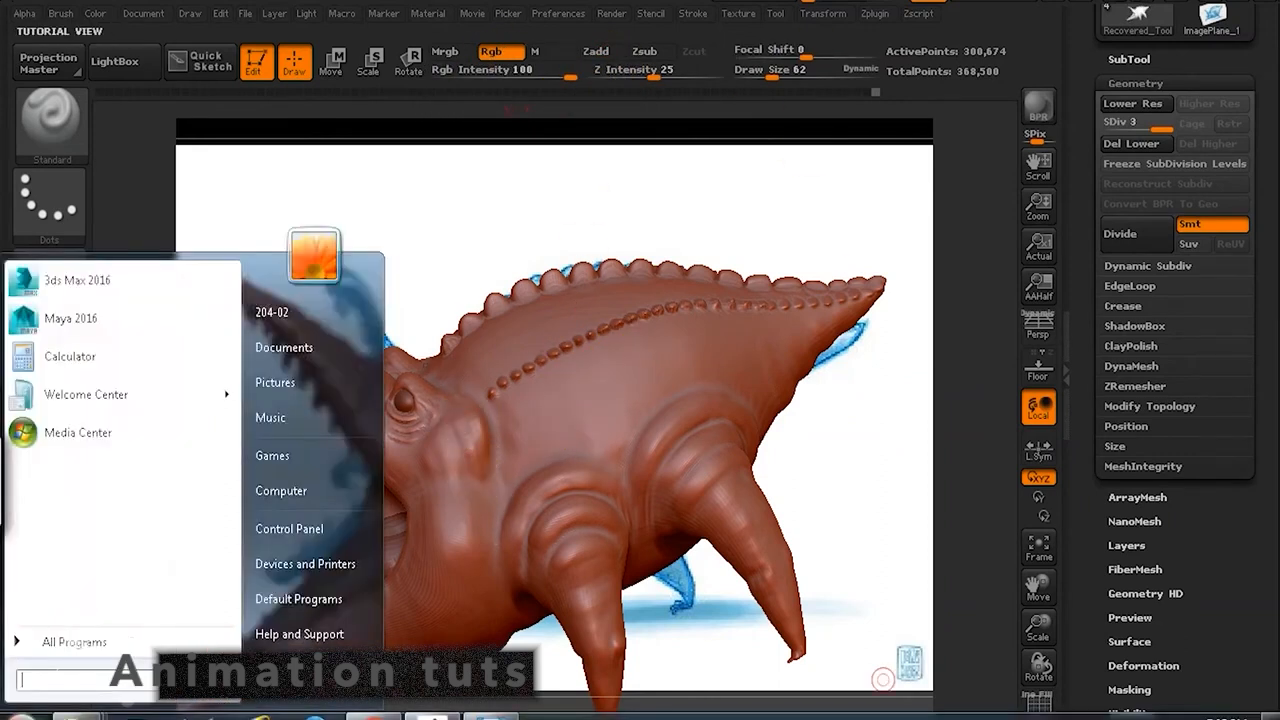
pyautogui.press('super')
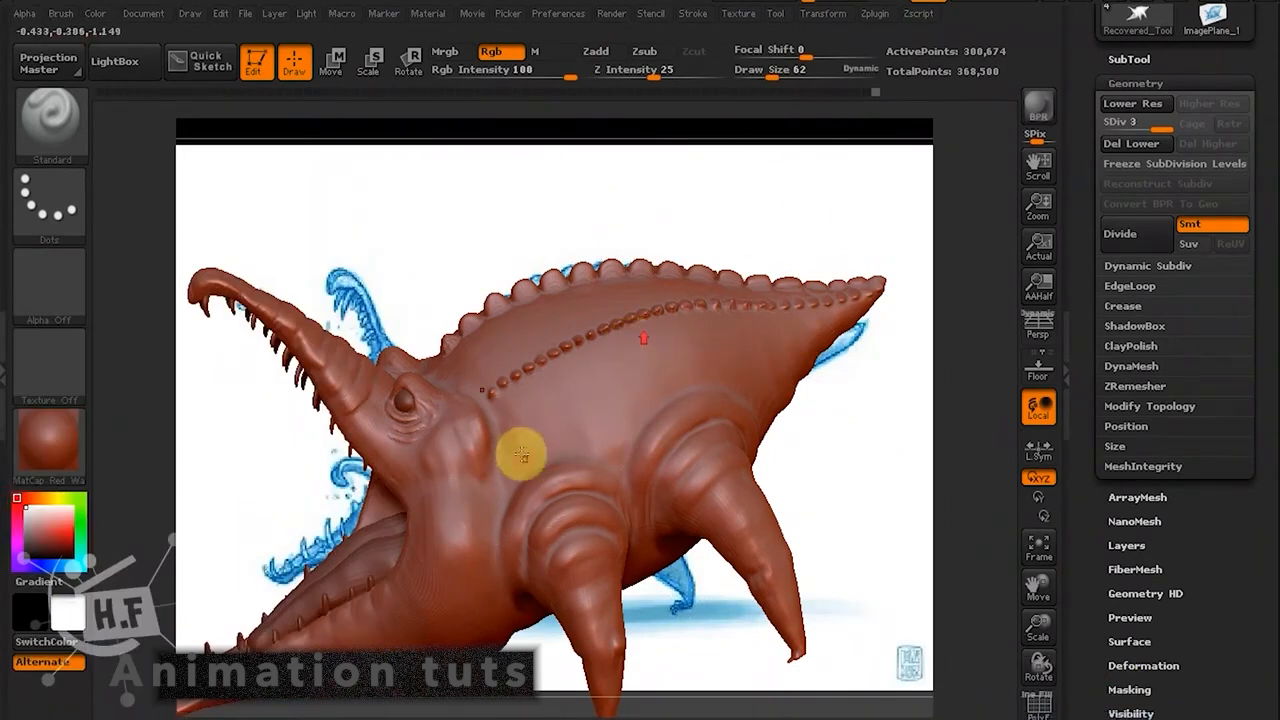
pyautogui.click(47, 450)
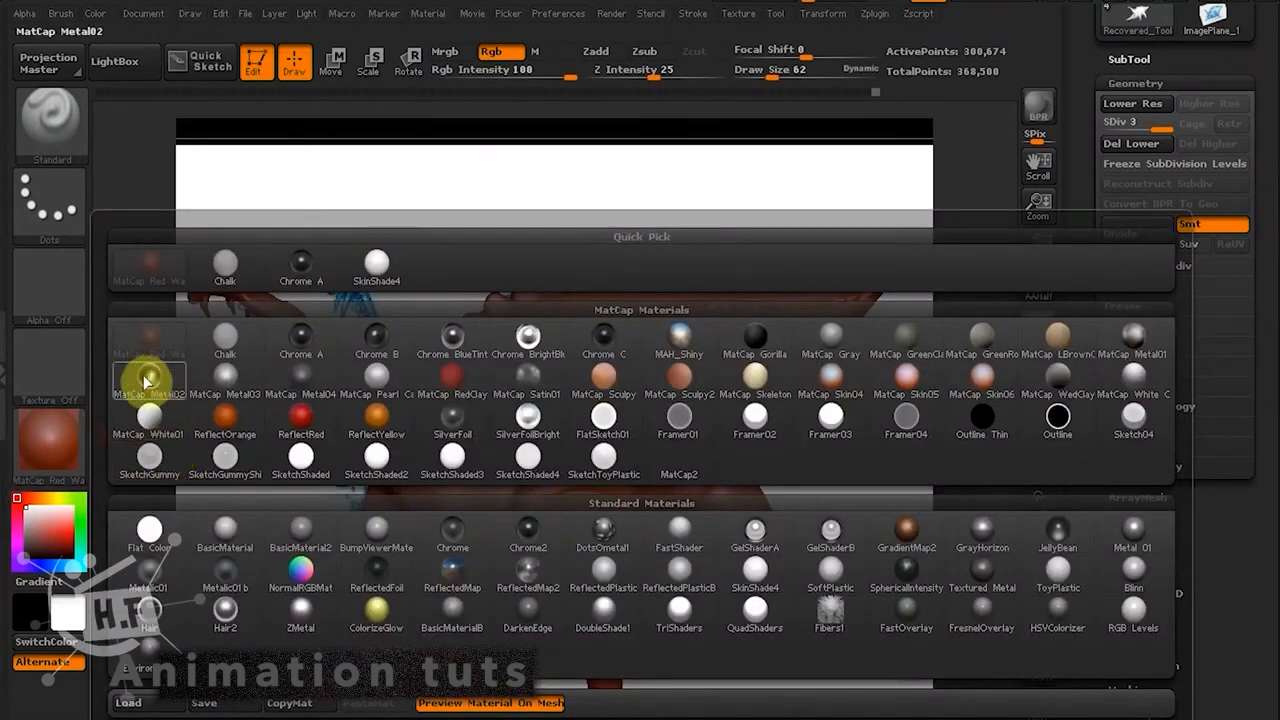
pyautogui.click(160, 540)
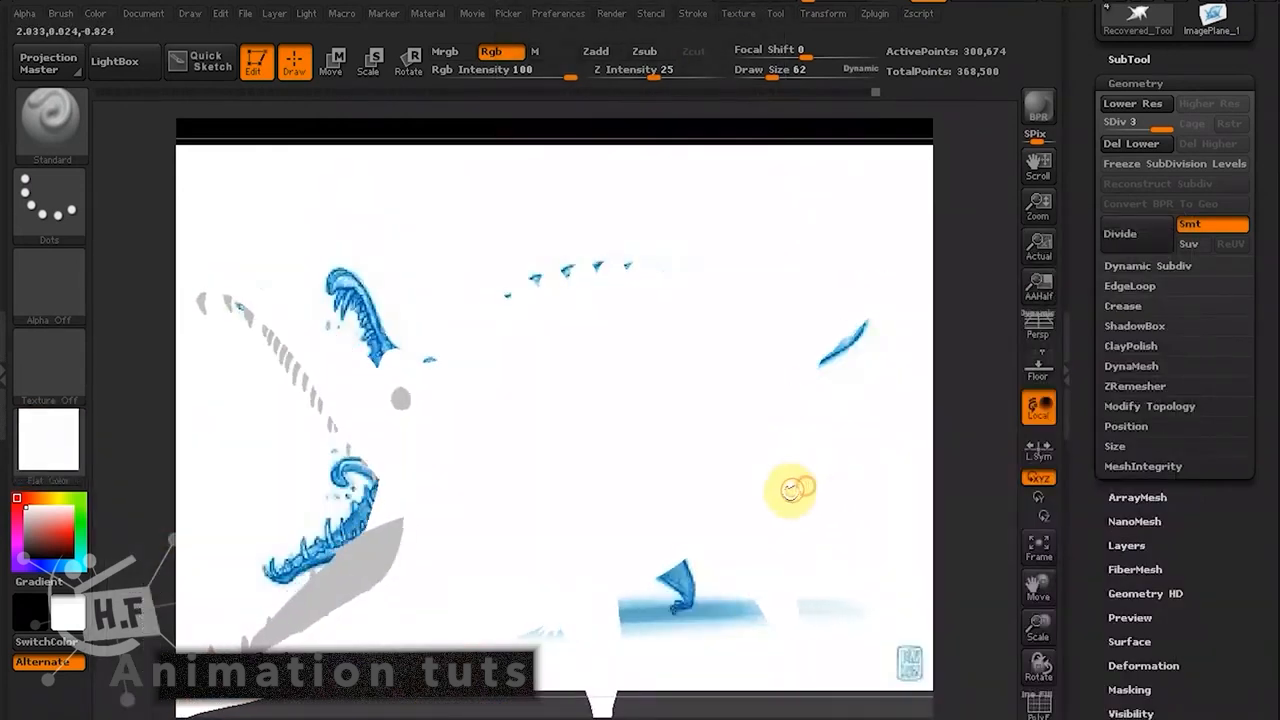
pyautogui.moveTo(835, 453); pyautogui.dragTo(678, 346)
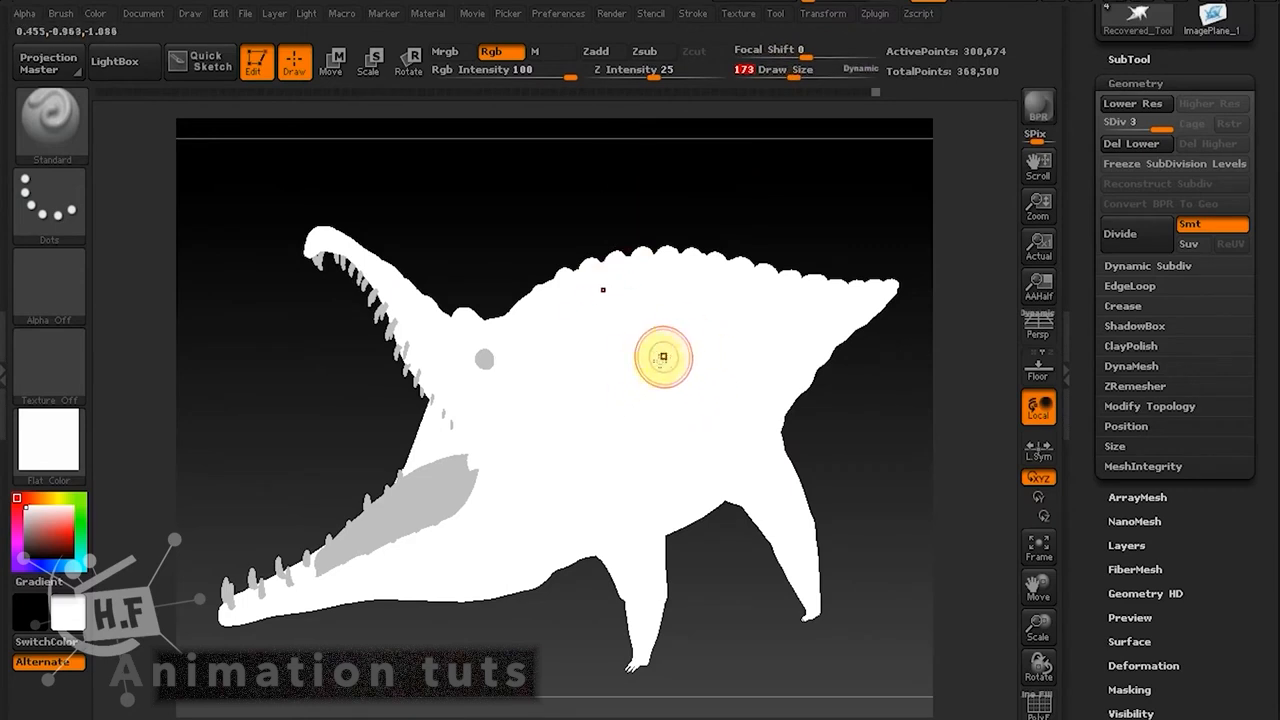
# Switch to the crocodile reference picture, examine its skin colours and return to ZBrush.
pyautogui.hotkey('alt', 'Tab')
pyautogui.hotkey('alt', 'Tab')
pyautogui.hotkey('alt', 'Tab')
pyautogui.hotkey('alt', 'Tab')
pyautogui.hotkey('alt', 'Tab')
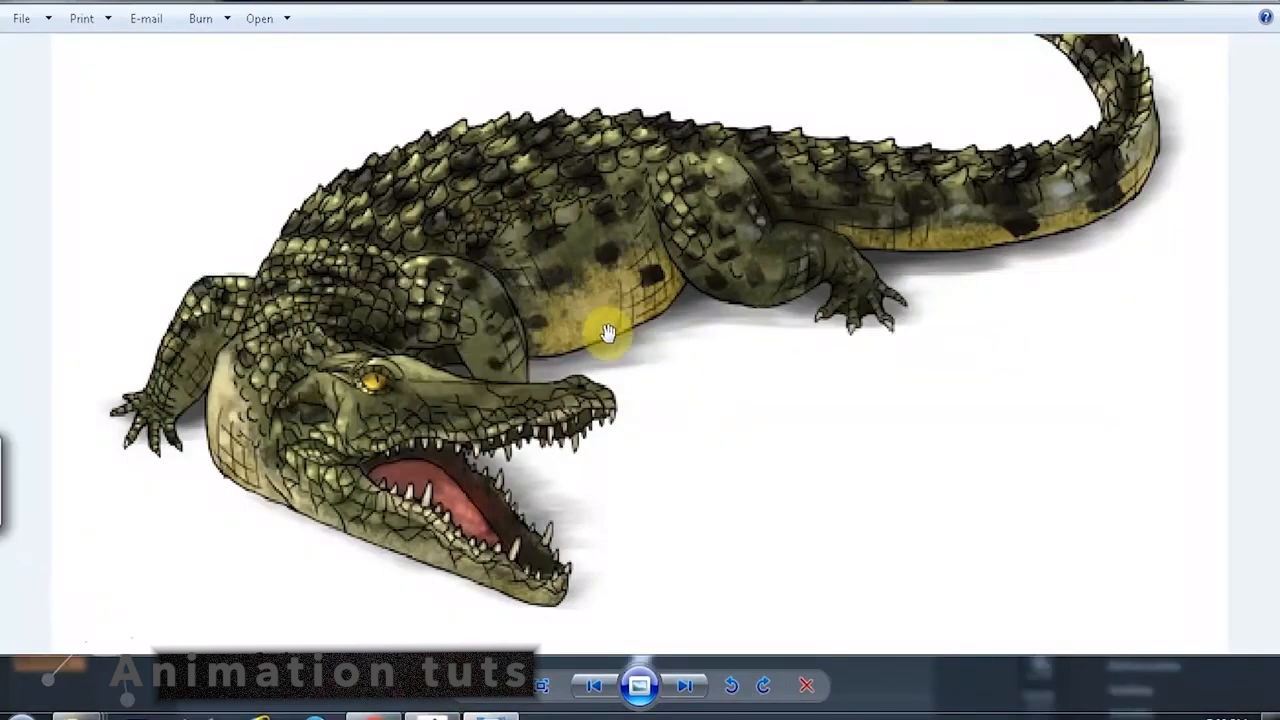
pyautogui.hotkey('alt', 'Tab')
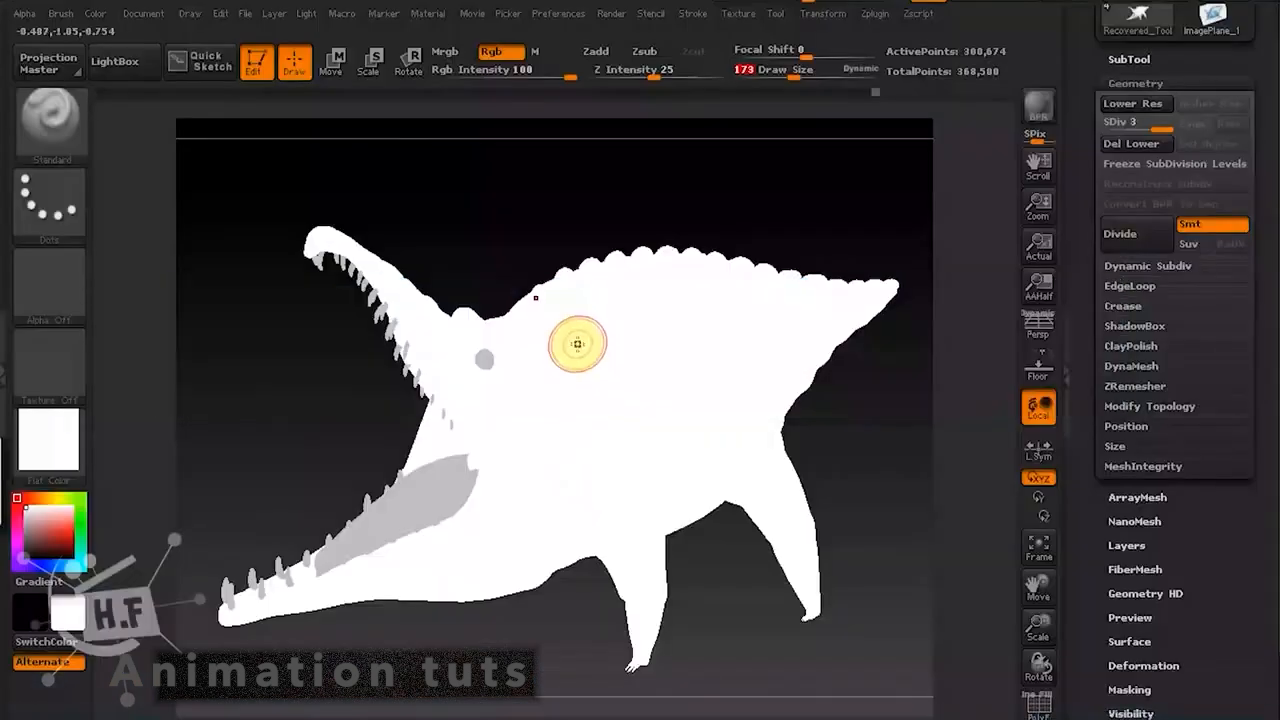
# Choose a pale olive green, R162 G181 B127, and fill the crocodile's body with it.
pyautogui.click(70, 497)
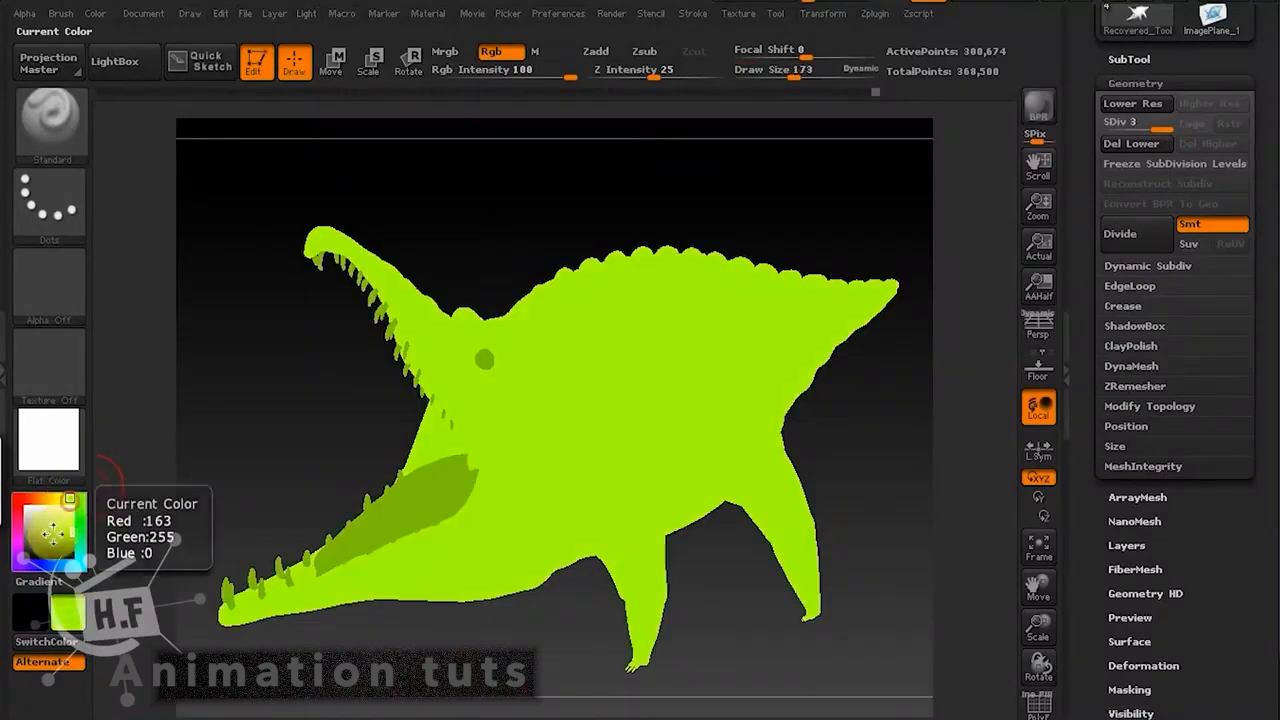
pyautogui.click(39, 527)
pyautogui.click(27, 523)
pyautogui.click(24, 527)
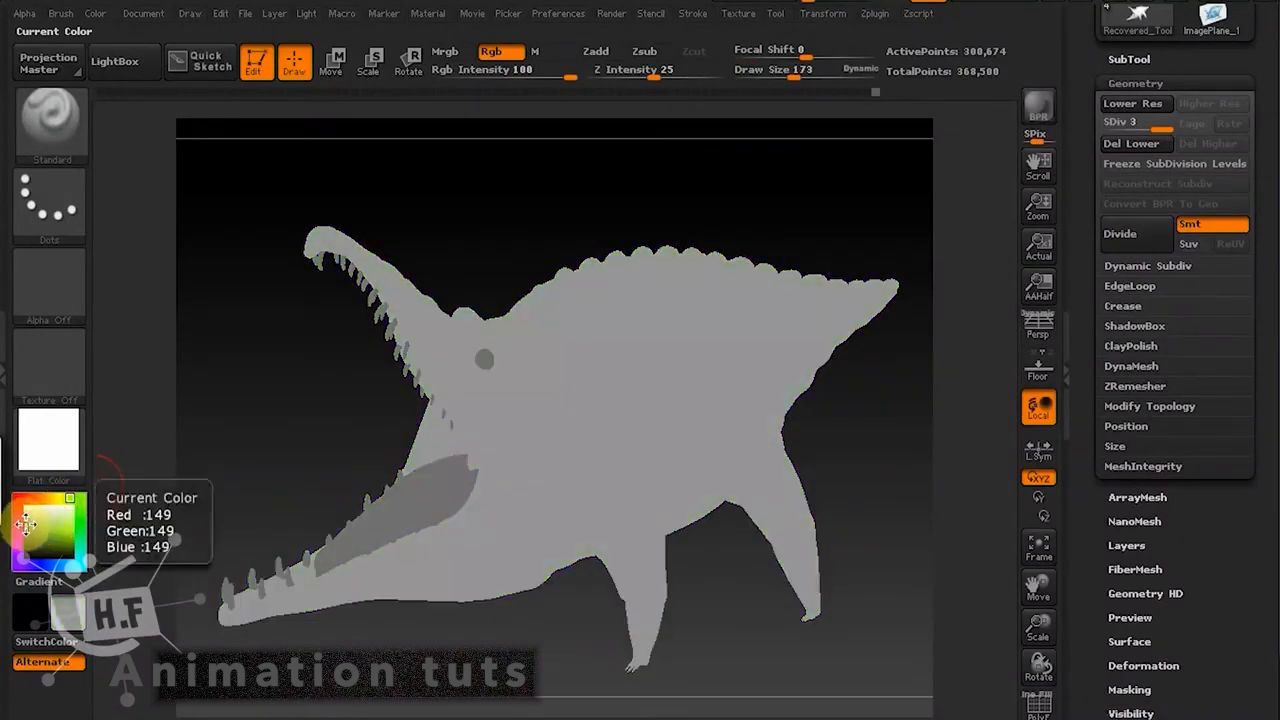
pyautogui.click(30, 525)
pyautogui.click(27, 523)
pyautogui.click(33, 523)
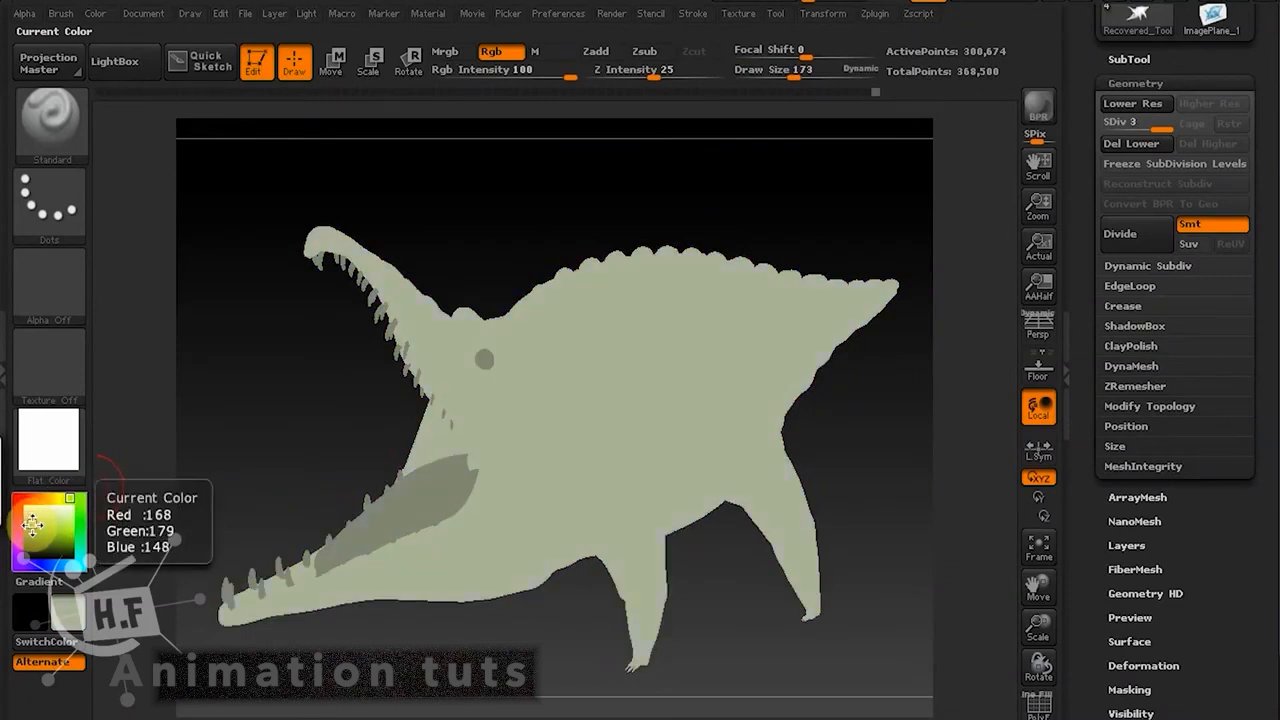
pyautogui.click(32, 523)
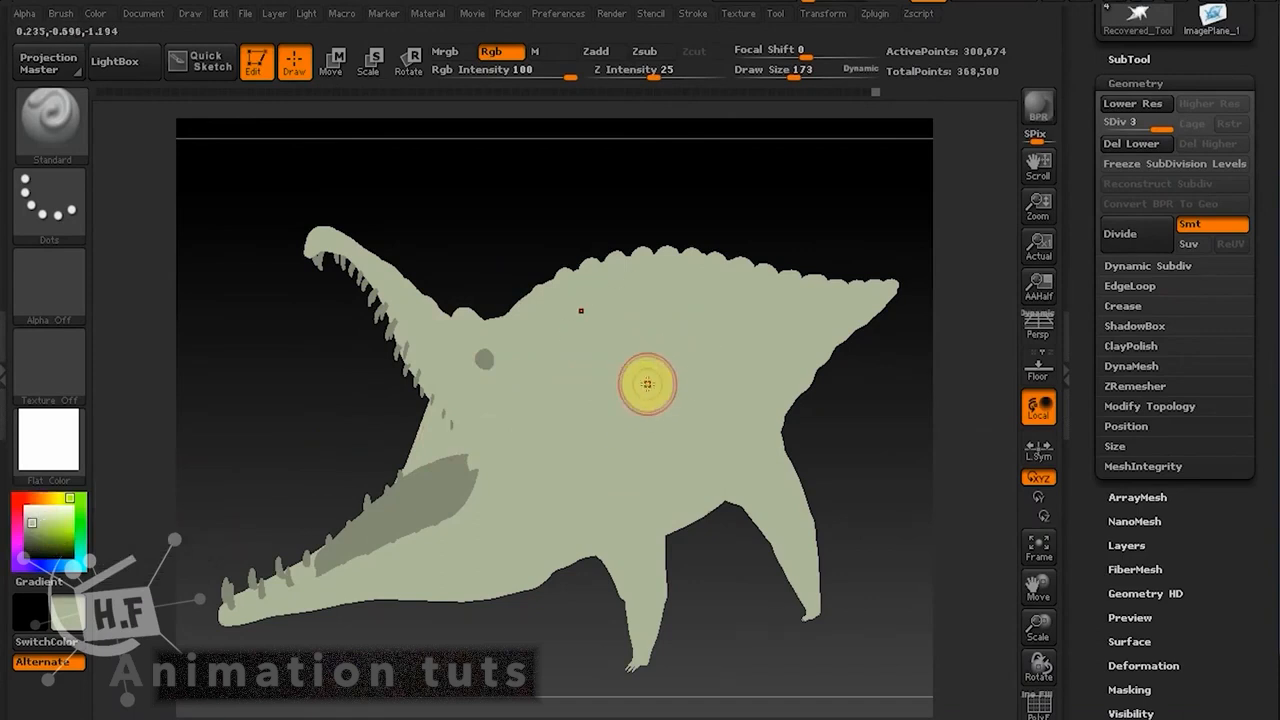
pyautogui.moveTo(50, 522)
pyautogui.mouseDown()
pyautogui.moveTo(60, 518)
pyautogui.moveTo(32, 526)
pyautogui.mouseUp()
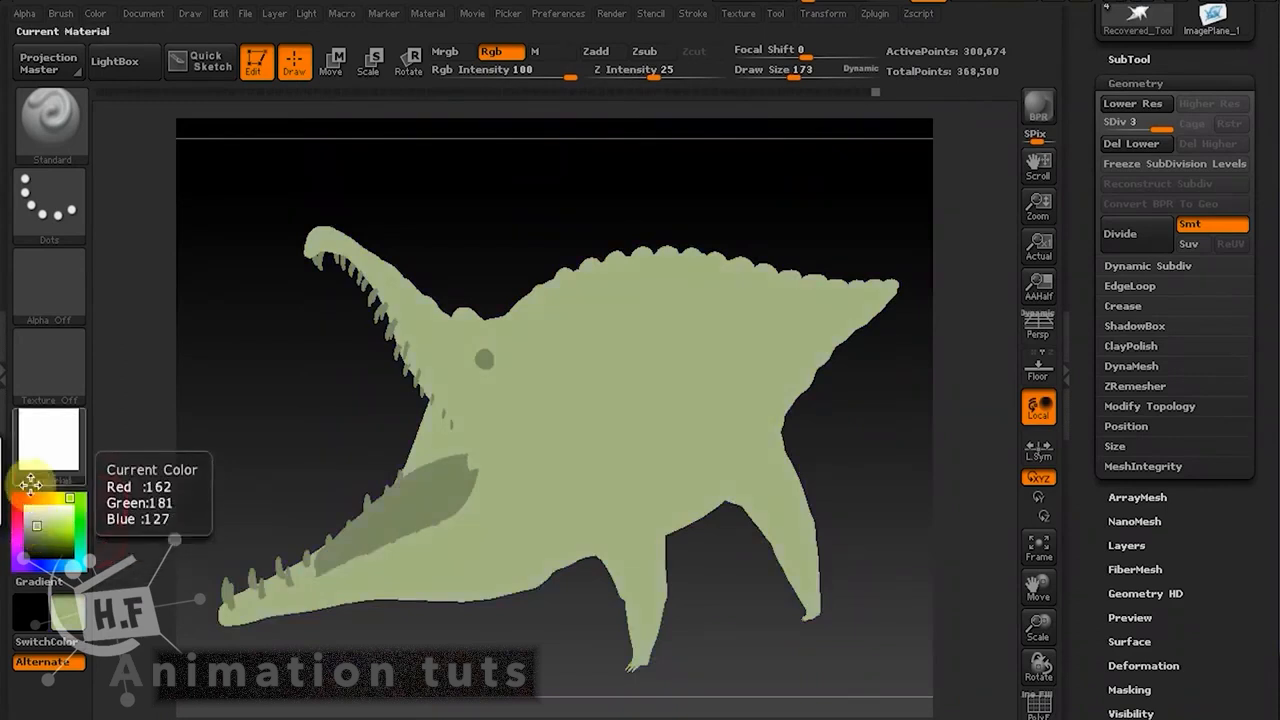
pyautogui.click(100, 16)
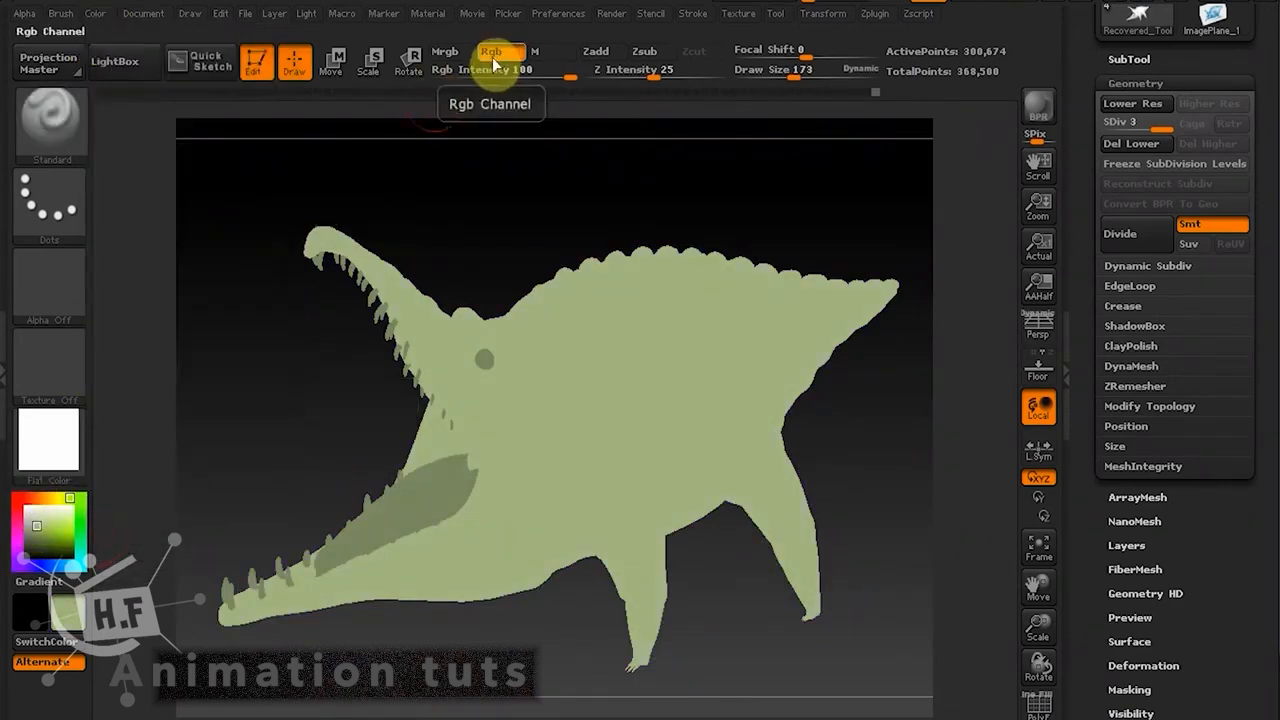
pyautogui.click(95, 14)
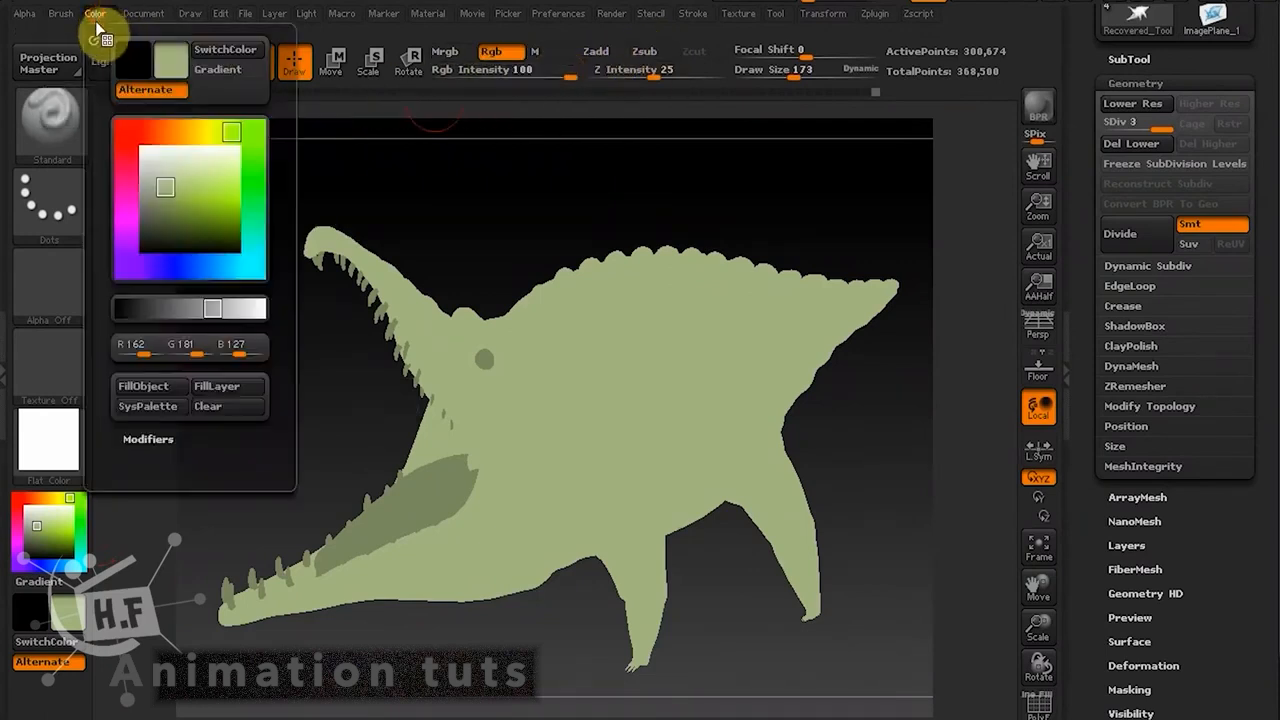
# Choose a darker green, R112 G141 B61, and paint a broad soft band along the flank from the tail to the neck.
pyautogui.moveTo(37, 528); pyautogui.dragTo(52, 529)
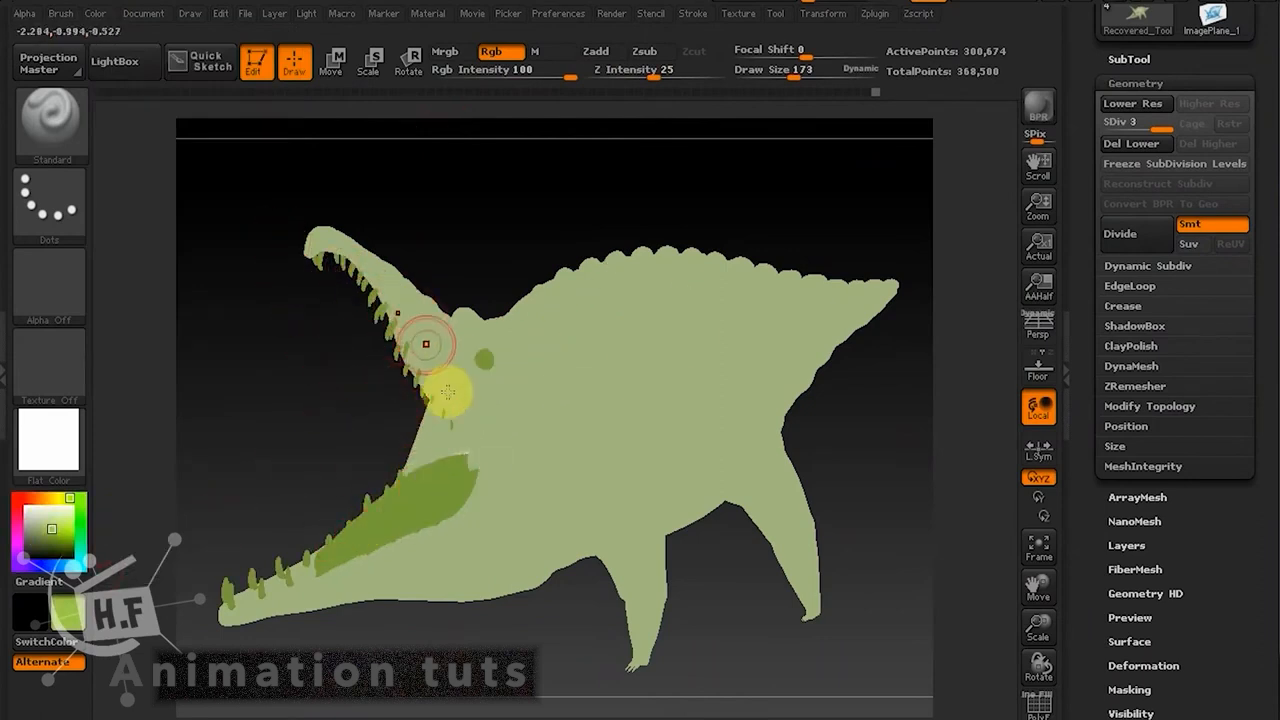
pyautogui.click(96, 14)
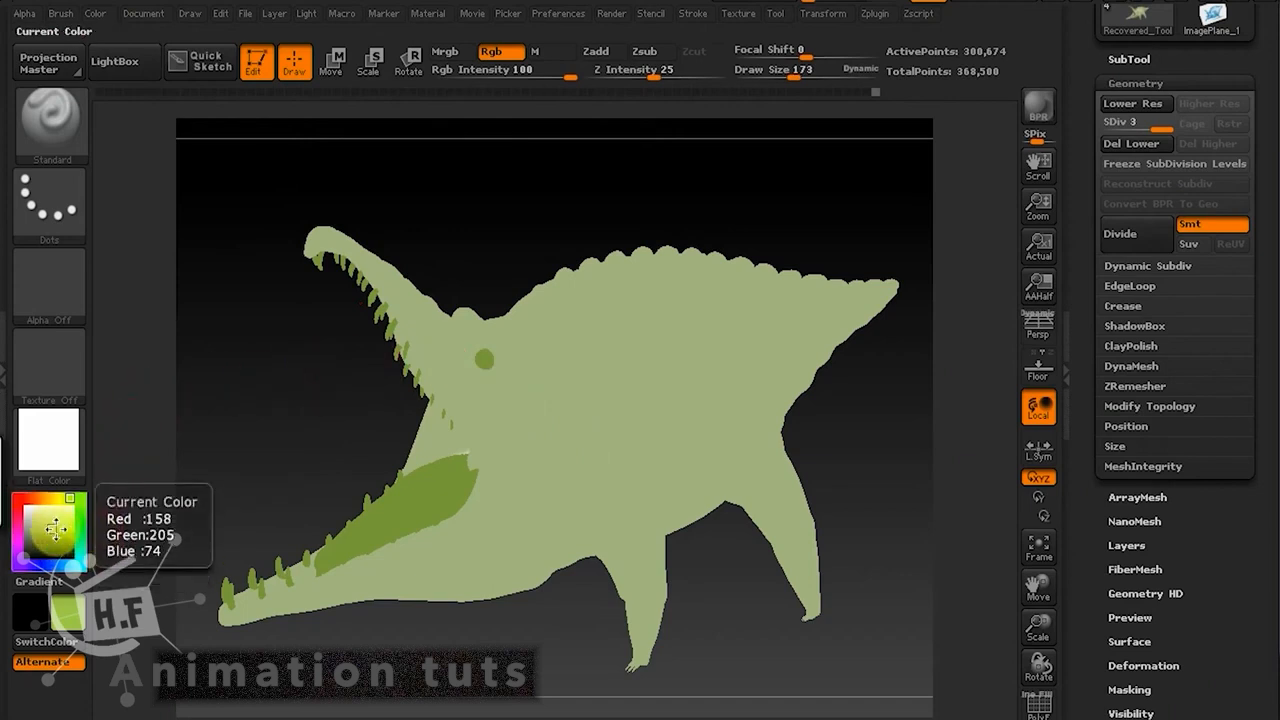
pyautogui.moveTo(46, 527); pyautogui.dragTo(53, 542)
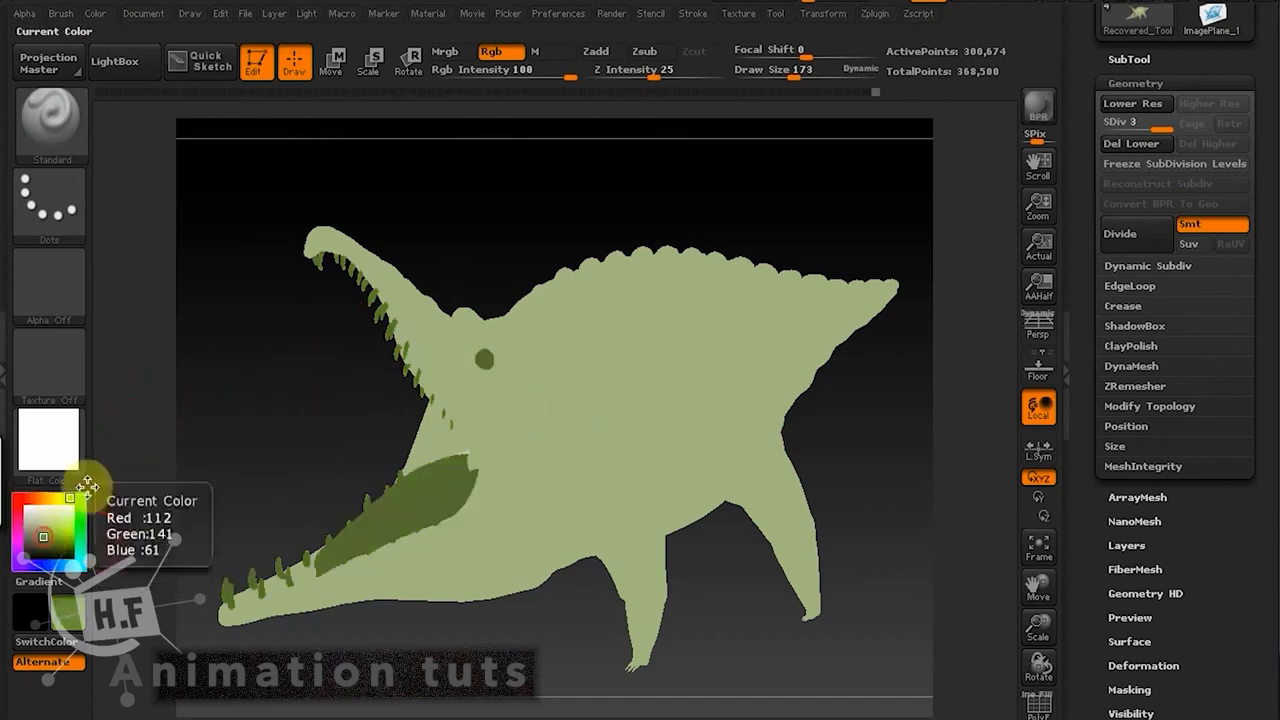
pyautogui.moveTo(780, 211); pyautogui.dragTo(782, 272)
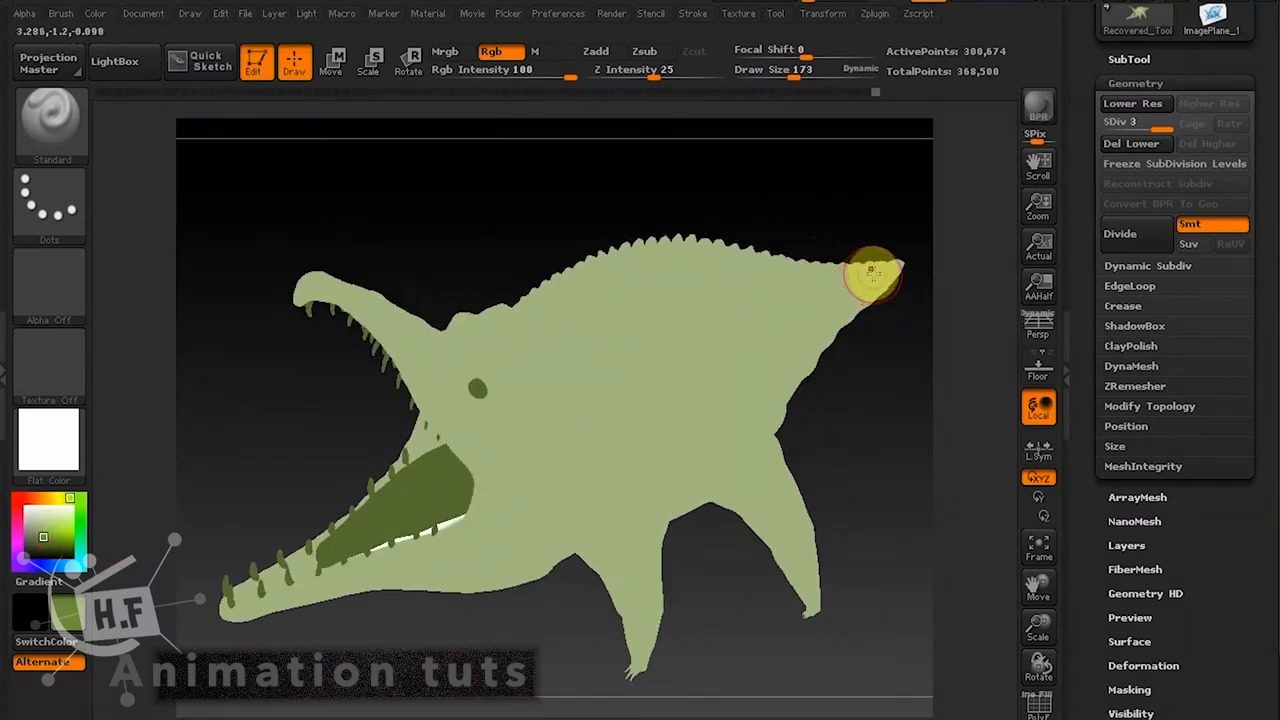
pyautogui.moveTo(872, 272)
pyautogui.mouseDown()
pyautogui.moveTo(594, 378)
pyautogui.moveTo(566, 409)
pyautogui.moveTo(566, 389)
pyautogui.moveTo(758, 315)
pyautogui.moveTo(504, 442)
pyautogui.mouseUp()
pyautogui.moveTo(746, 297); pyautogui.dragTo(518, 435)
pyautogui.moveTo(855, 186)
pyautogui.mouseDown()
pyautogui.moveTo(864, 232)
pyautogui.moveTo(578, 364)
pyautogui.mouseUp()
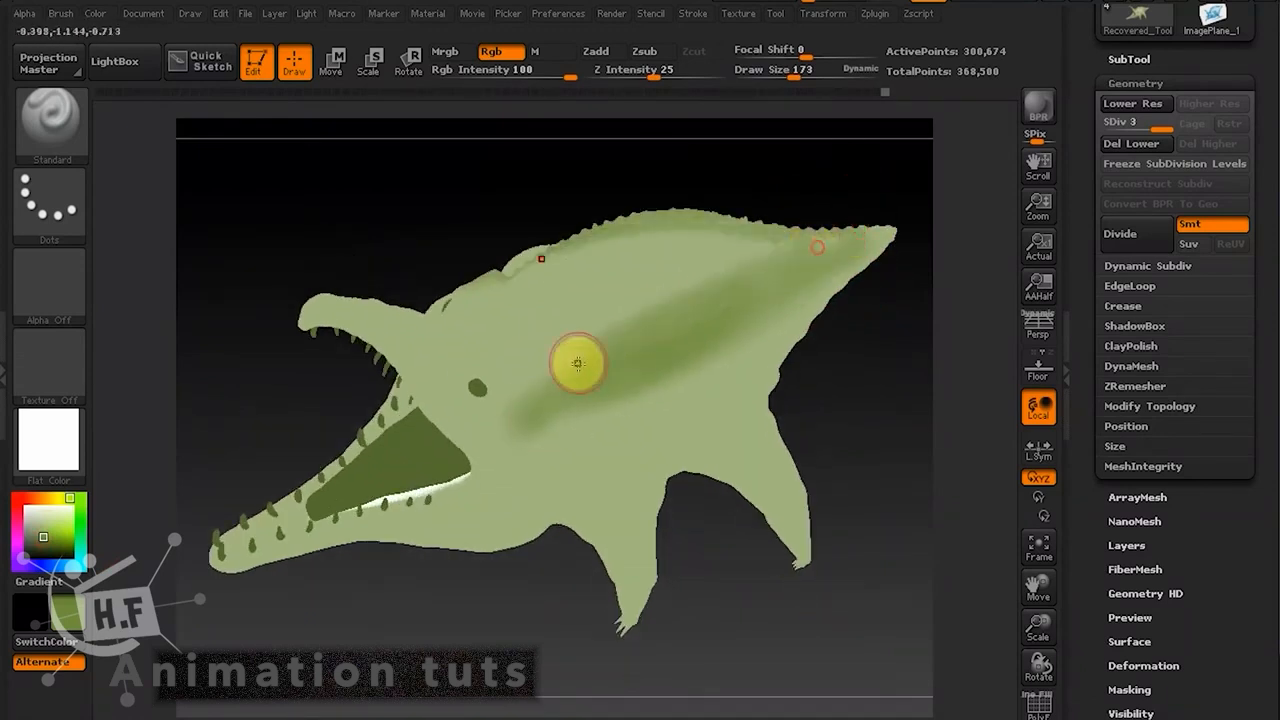
# Extend the darker green over the upper back beside the ridge and across the flank.
pyautogui.moveTo(869, 354)
pyautogui.mouseDown()
pyautogui.moveTo(864, 287)
pyautogui.moveTo(859, 339)
pyautogui.mouseUp()
pyautogui.moveTo(761, 266)
pyautogui.mouseDown()
pyautogui.moveTo(563, 343)
pyautogui.moveTo(629, 314)
pyautogui.moveTo(591, 334)
pyautogui.moveTo(678, 317)
pyautogui.mouseUp()
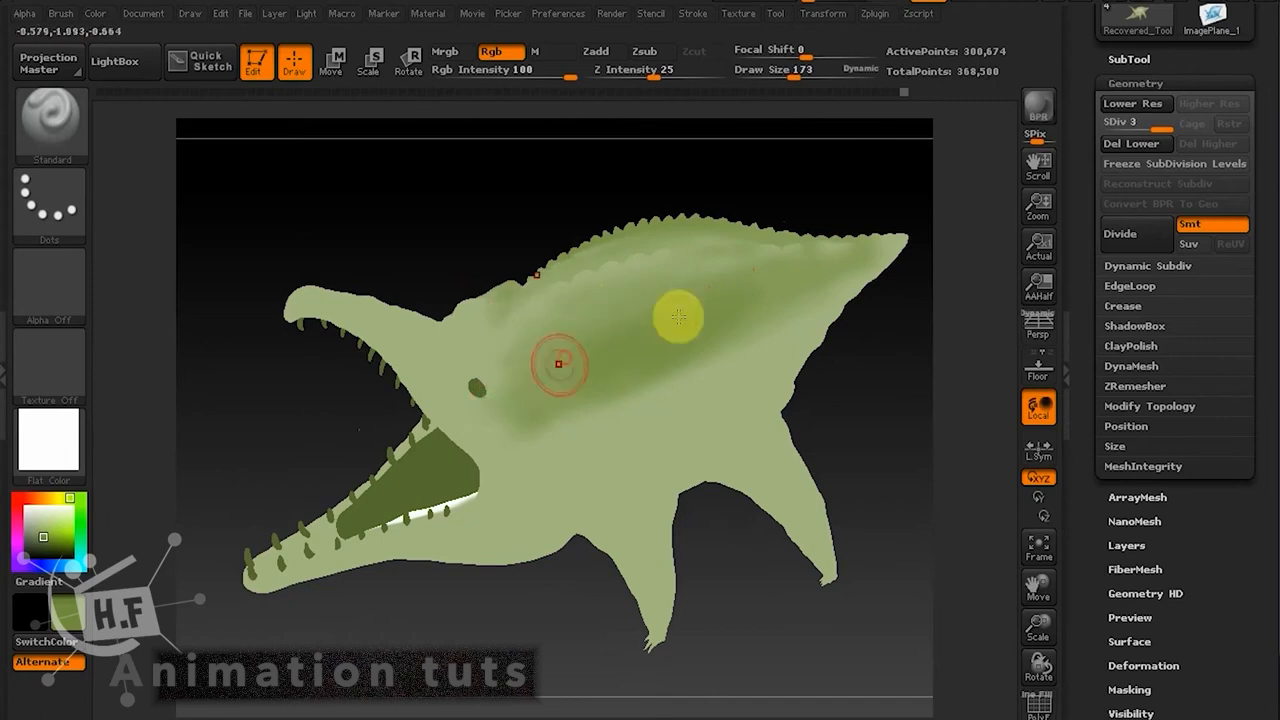
pyautogui.moveTo(943, 223); pyautogui.dragTo(874, 217)
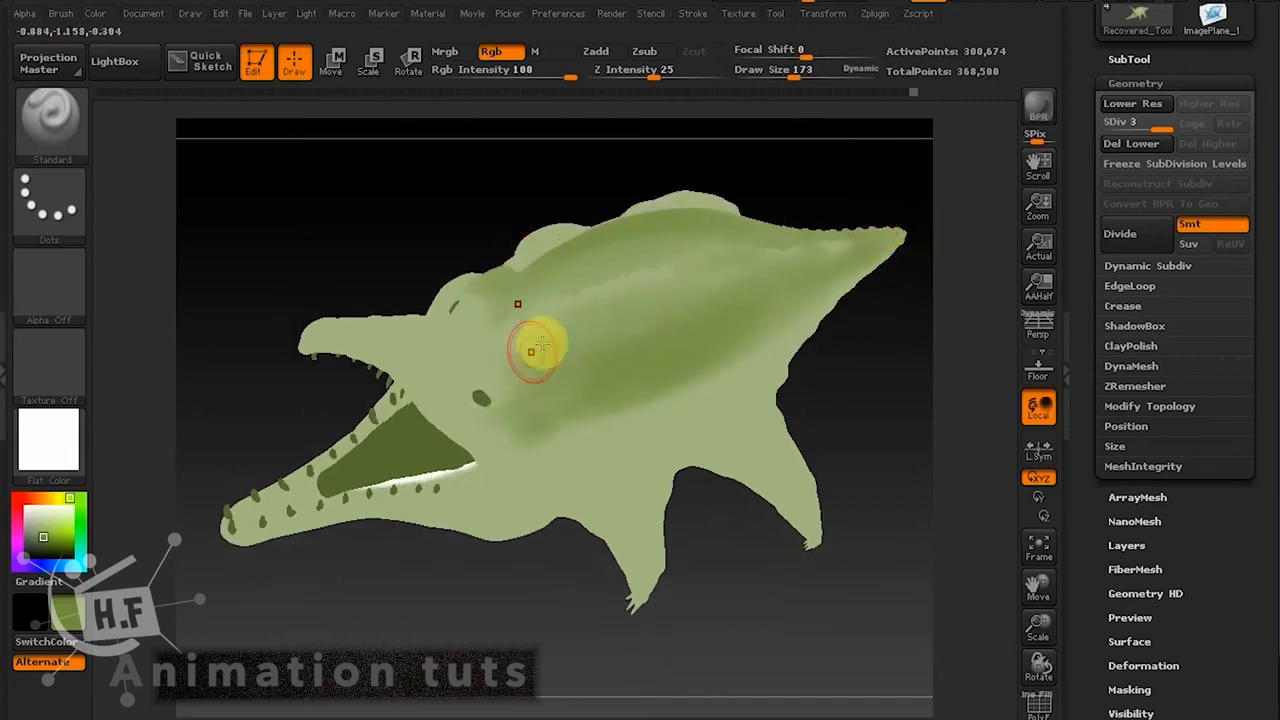
pyautogui.moveTo(540, 343)
pyautogui.mouseDown()
pyautogui.moveTo(651, 303)
pyautogui.moveTo(626, 334)
pyautogui.moveTo(543, 329)
pyautogui.moveTo(667, 288)
pyautogui.mouseUp()
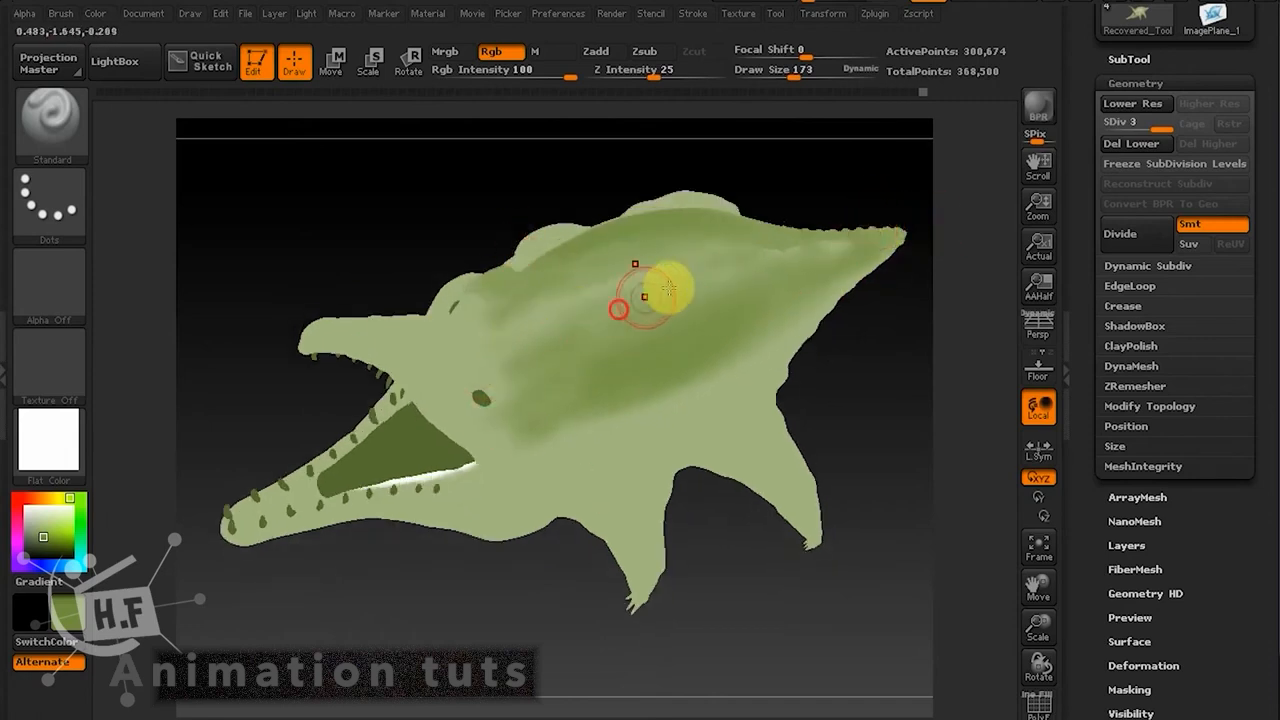
pyautogui.moveTo(929, 366); pyautogui.dragTo(917, 303)
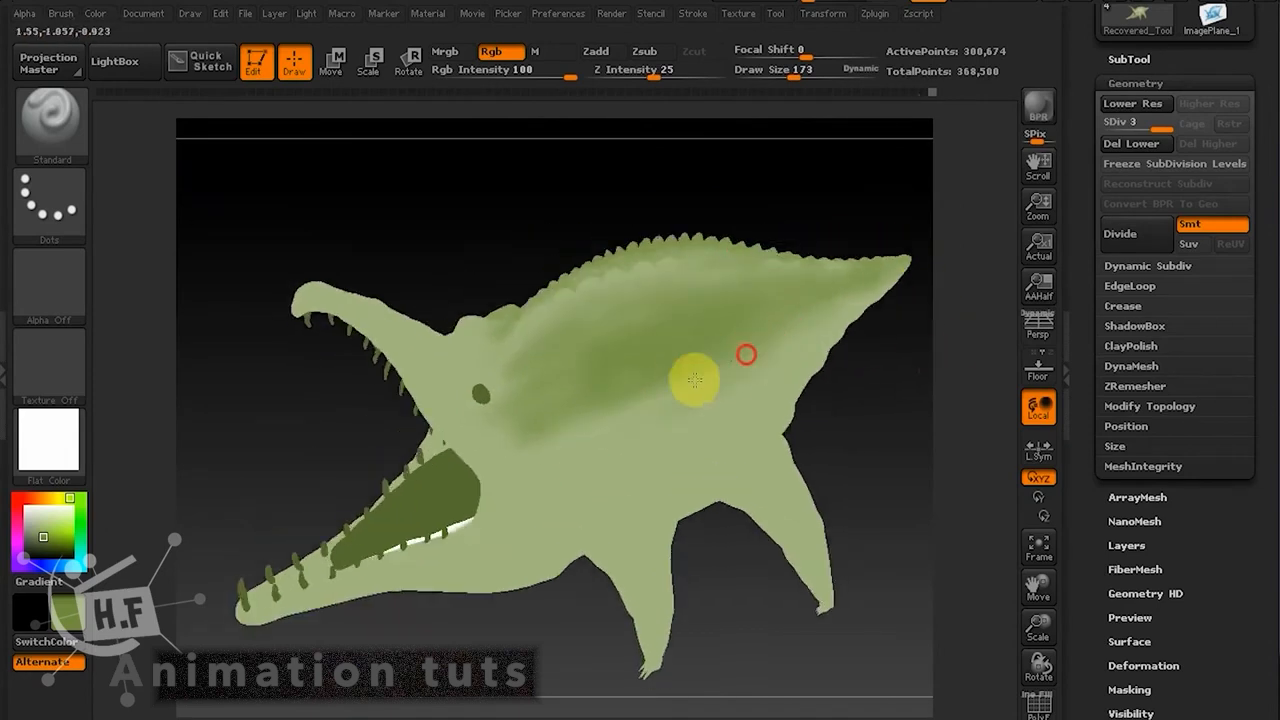
pyautogui.moveTo(845, 340)
pyautogui.mouseDown()
pyautogui.moveTo(857, 363)
pyautogui.moveTo(790, 362)
pyautogui.mouseUp()
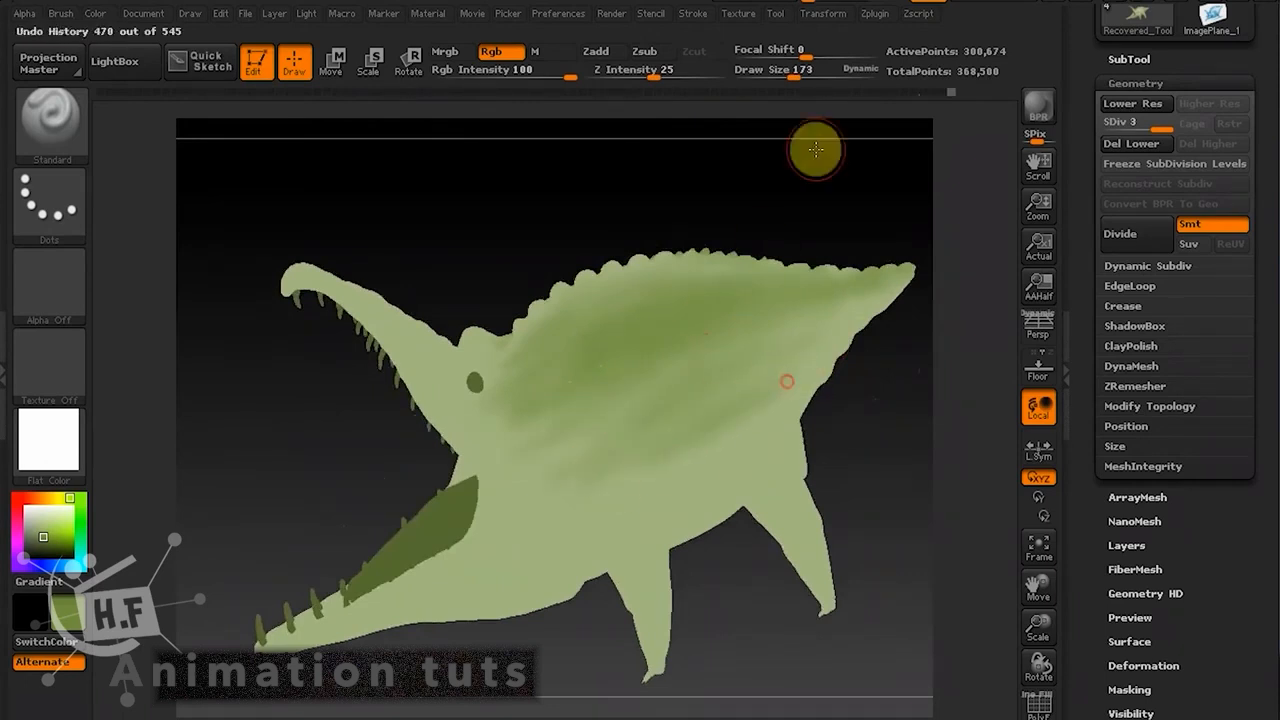
# Enlarge the draw size to 295 and cover the crocodile's side with wide soft strokes of the darker green.
pyautogui.click(815, 75)
pyautogui.moveTo(815, 75); pyautogui.dragTo(811, 76)
pyautogui.moveTo(746, 386); pyautogui.dragTo(604, 472)
pyautogui.moveTo(766, 326); pyautogui.dragTo(592, 420)
pyautogui.moveTo(643, 429); pyautogui.dragTo(580, 475)
pyautogui.moveTo(838, 308); pyautogui.dragTo(708, 415)
pyautogui.moveTo(803, 320)
pyautogui.mouseDown()
pyautogui.moveTo(717, 397)
pyautogui.moveTo(585, 481)
pyautogui.mouseUp()
pyautogui.moveTo(869, 434); pyautogui.dragTo(878, 391)
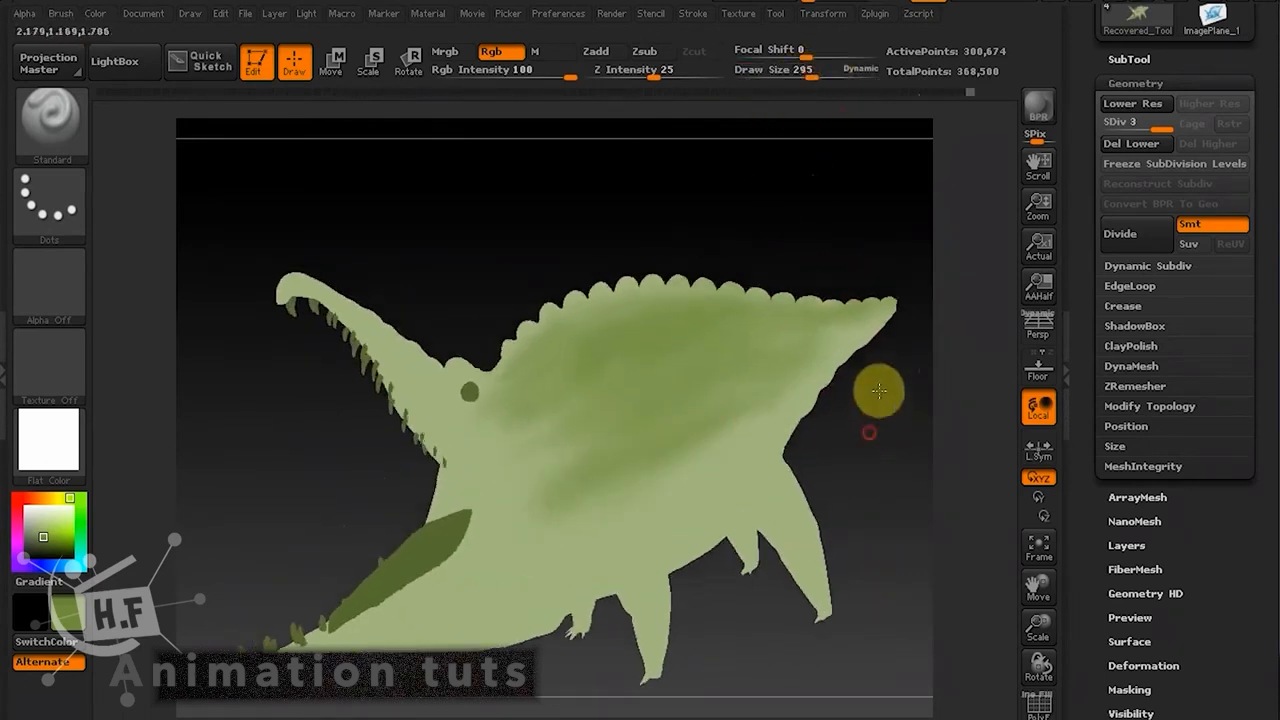
pyautogui.moveTo(726, 429)
pyautogui.mouseDown()
pyautogui.moveTo(571, 514)
pyautogui.moveTo(551, 457)
pyautogui.moveTo(600, 409)
pyautogui.moveTo(531, 523)
pyautogui.moveTo(560, 480)
pyautogui.moveTo(517, 503)
pyautogui.moveTo(491, 563)
pyautogui.moveTo(846, 320)
pyautogui.moveTo(679, 411)
pyautogui.moveTo(623, 400)
pyautogui.moveTo(513, 455)
pyautogui.mouseUp()
# Switch the material to MatCap White01 and inspect the painted crocodile with its relief shaded.
pyautogui.moveTo(791, 200)
pyautogui.mouseDown()
pyautogui.moveTo(823, 277)
pyautogui.moveTo(801, 298)
pyautogui.moveTo(869, 331)
pyautogui.moveTo(571, 314)
pyautogui.moveTo(459, 353)
pyautogui.moveTo(551, 251)
pyautogui.moveTo(449, 309)
pyautogui.moveTo(429, 366)
pyautogui.moveTo(346, 399)
pyautogui.moveTo(480, 387)
pyautogui.moveTo(537, 257)
pyautogui.moveTo(726, 206)
pyautogui.moveTo(863, 217)
pyautogui.moveTo(861, 342)
pyautogui.moveTo(883, 346)
pyautogui.moveTo(897, 306)
pyautogui.moveTo(669, 431)
pyautogui.moveTo(798, 321)
pyautogui.mouseUp()
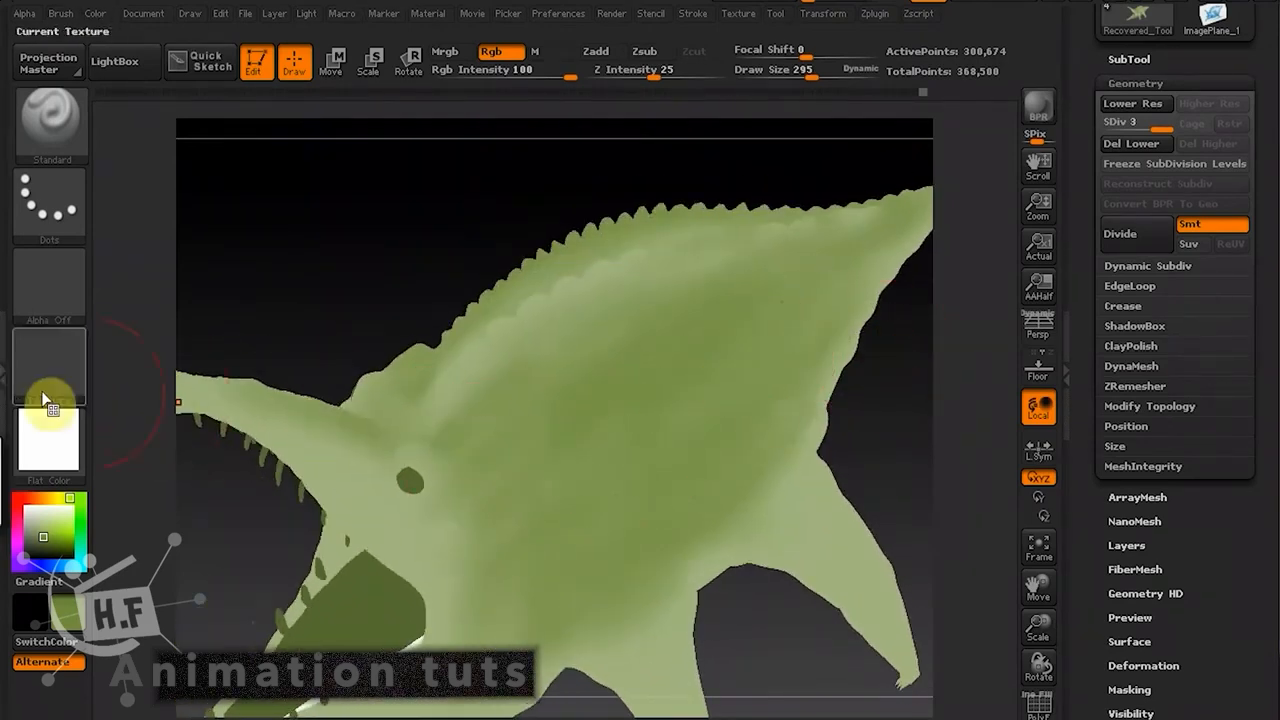
pyautogui.click(48, 438)
pyautogui.click(170, 420)
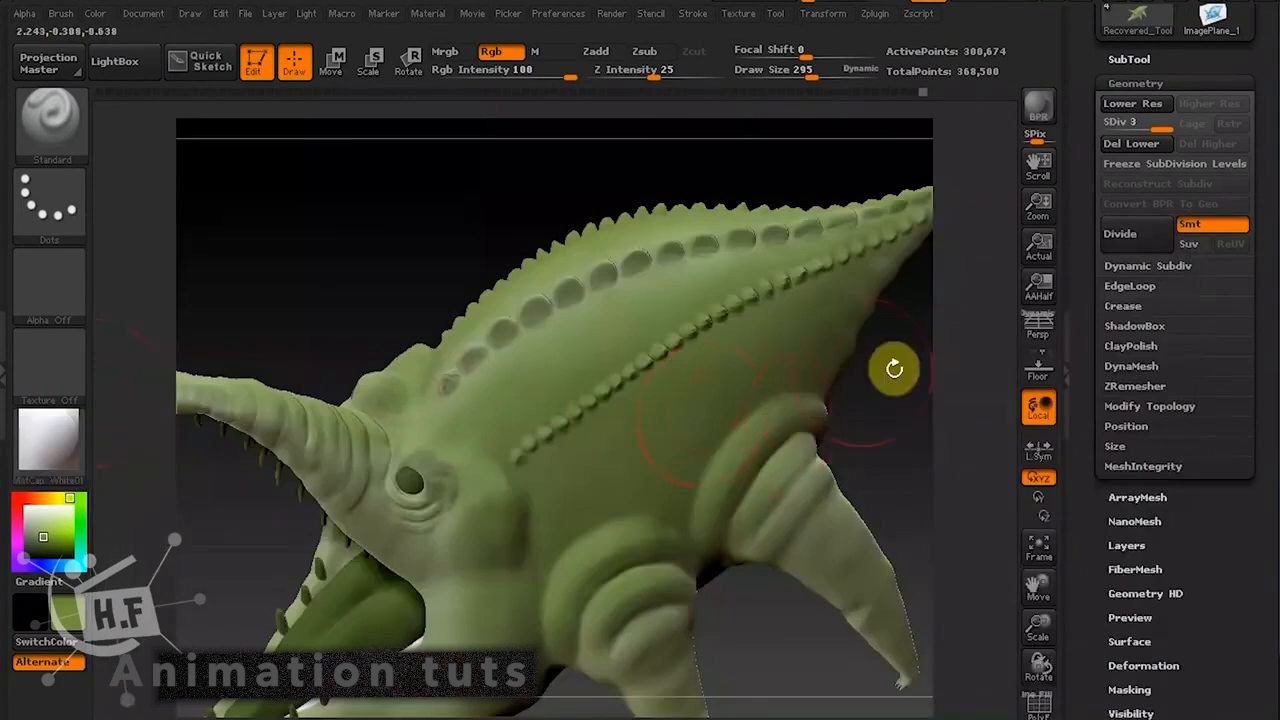
pyautogui.moveTo(894, 369)
pyautogui.mouseDown()
pyautogui.moveTo(911, 337)
pyautogui.moveTo(900, 354)
pyautogui.mouseUp()
pyautogui.moveTo(799, 395); pyautogui.dragTo(884, 446)
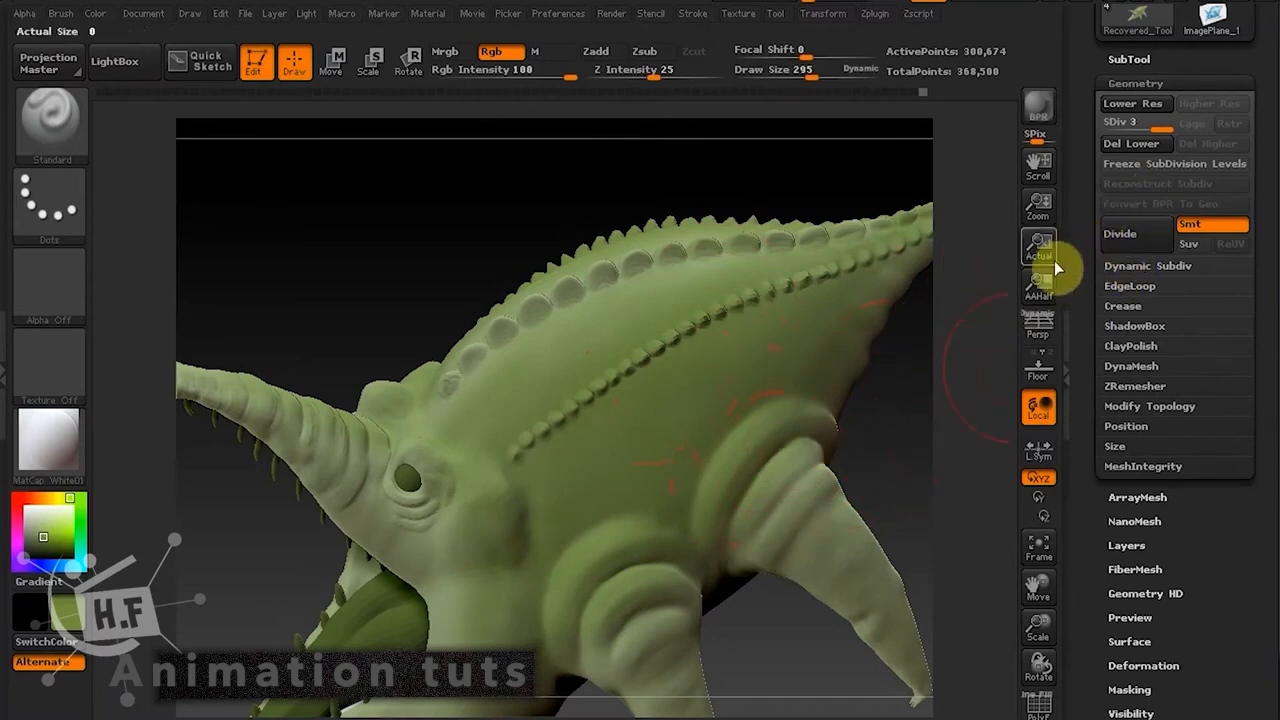
# Clear the mask and divide the crocodile's mesh to subdivision level 4.
pyautogui.click(1146, 241)
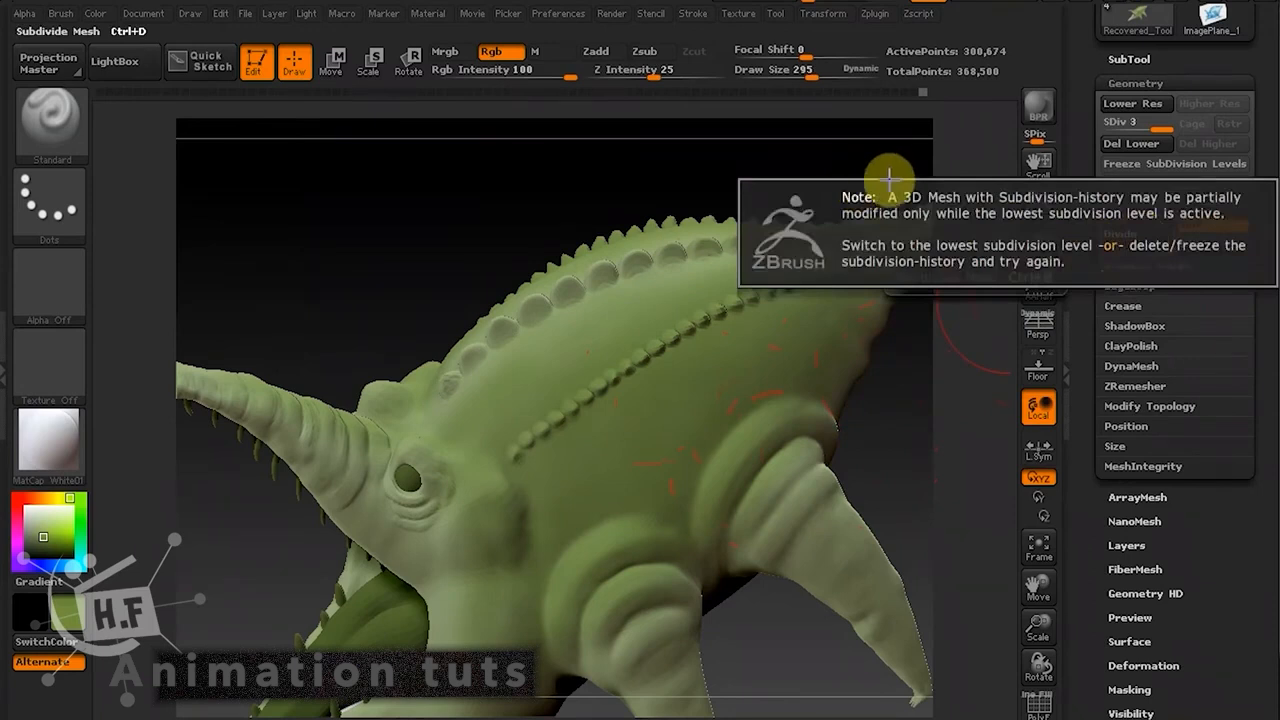
pyautogui.press('ctrl')
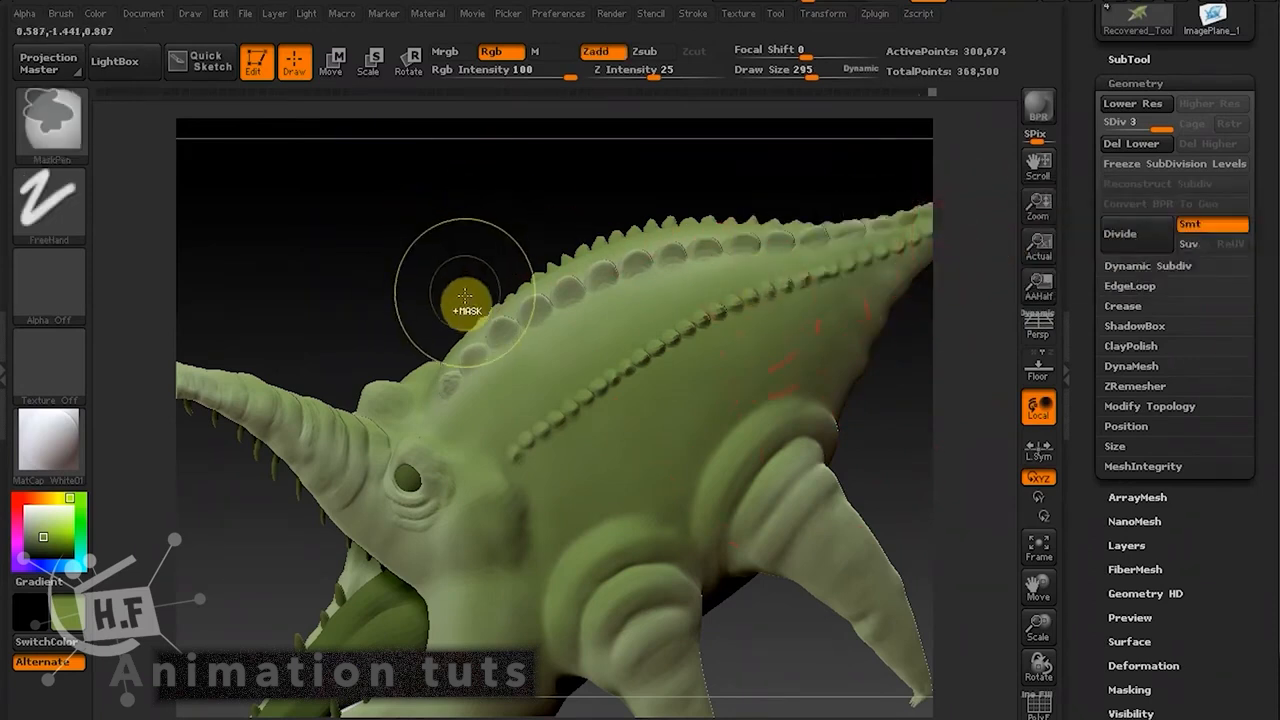
pyautogui.click(1133, 240)
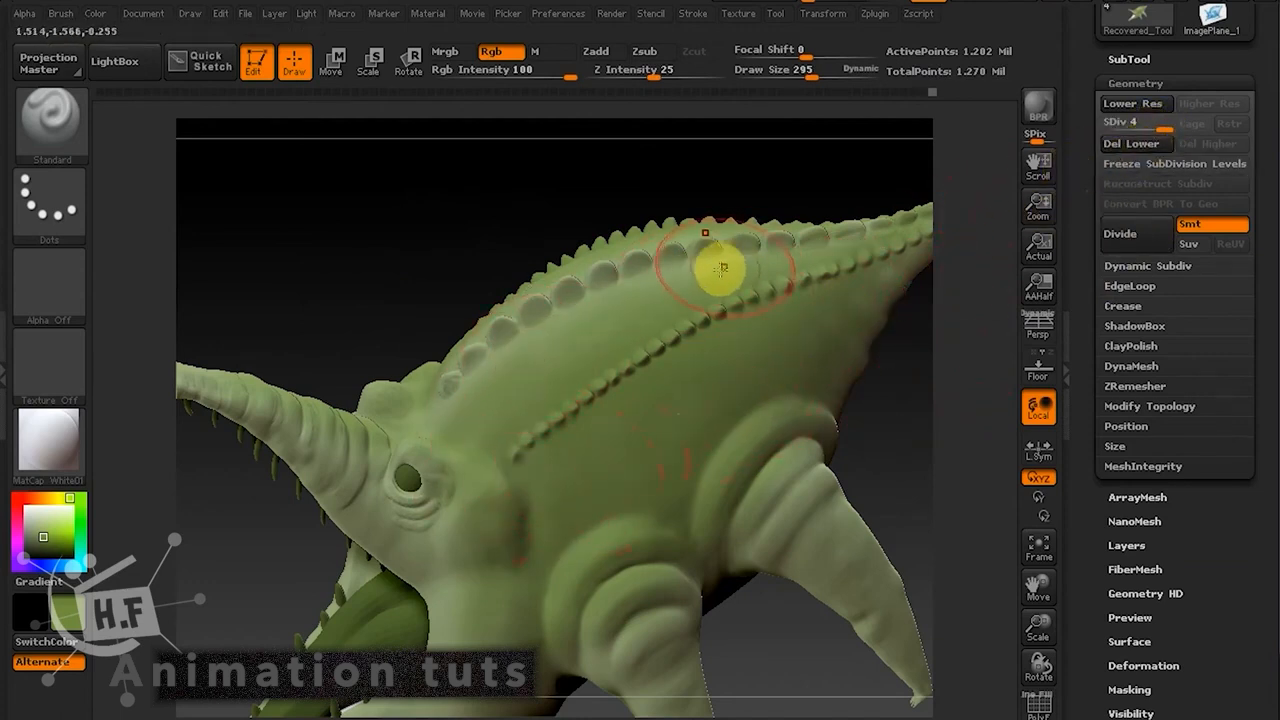
# Divide the crocodile's mesh to subdivision level 5 for finer painting around the back scutes.
pyautogui.moveTo(790, 116)
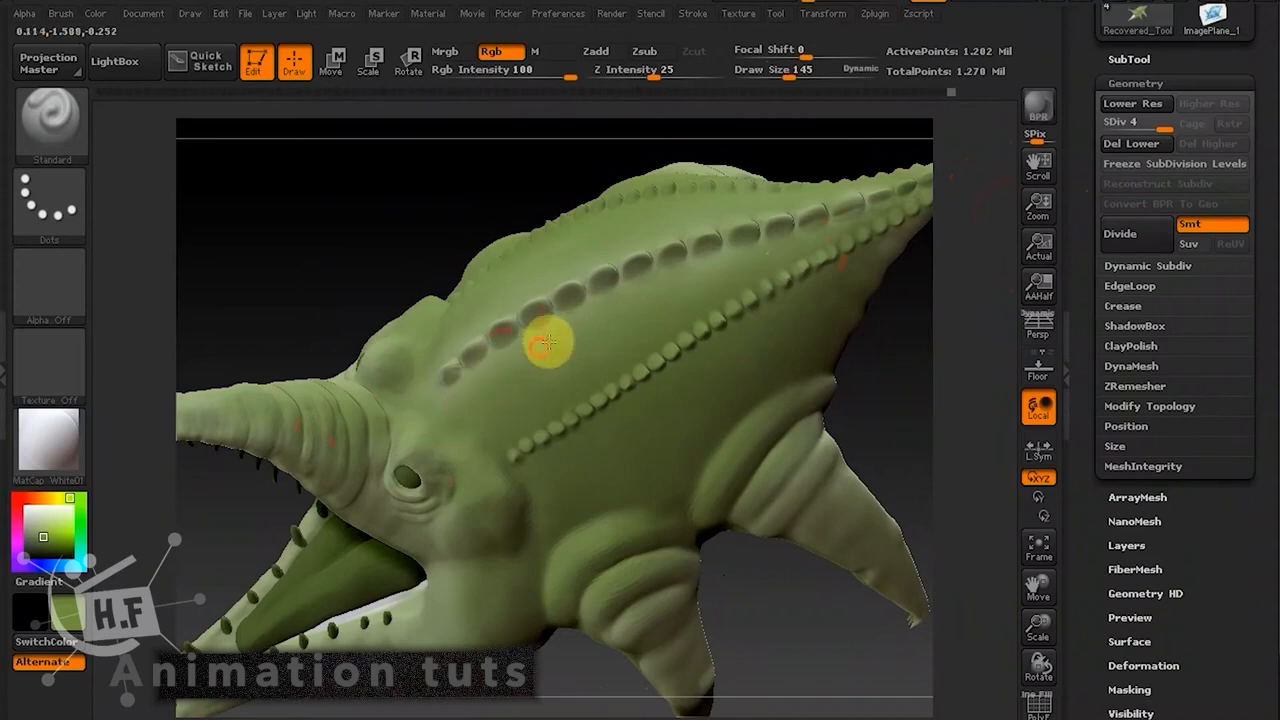
pyautogui.moveTo(880, 330); pyautogui.dragTo(990, 300)
pyautogui.click(1125, 238)
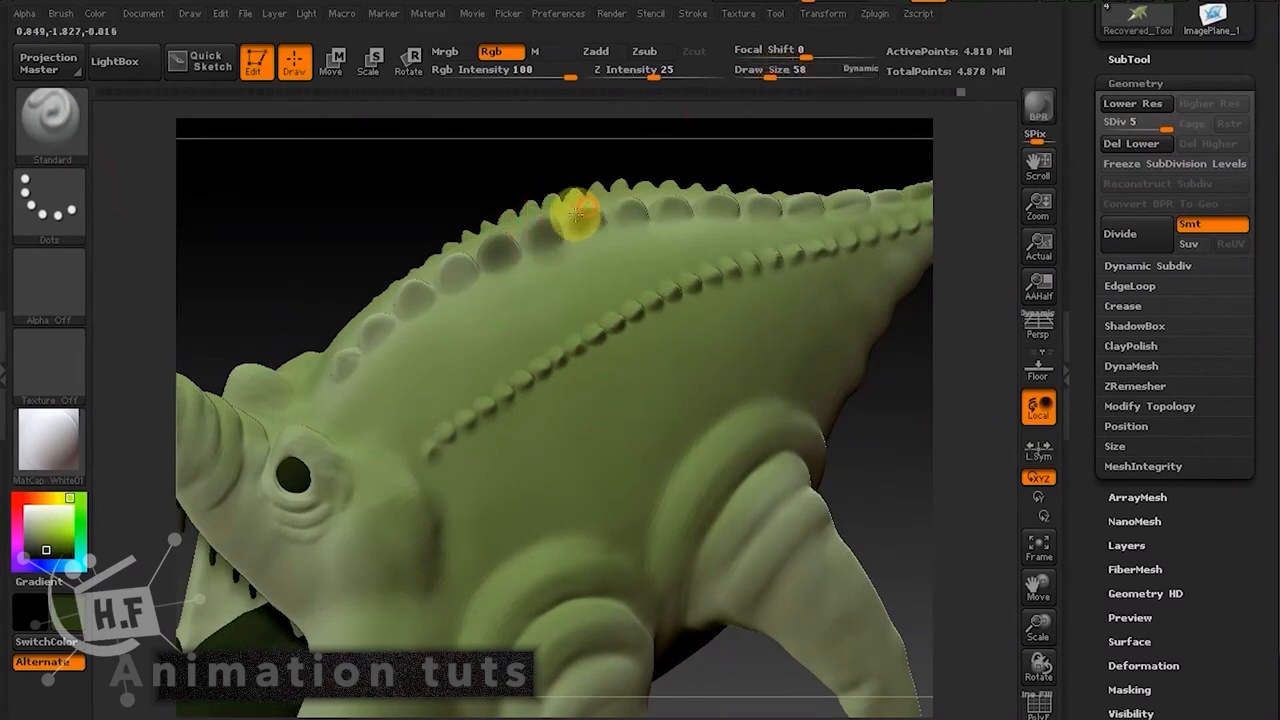
# Paint the large back scutes toward the head dark green (R 54, G 71, B 25) at draw size 58.
pyautogui.moveTo(700, 137); pyautogui.dragTo(706, 194)
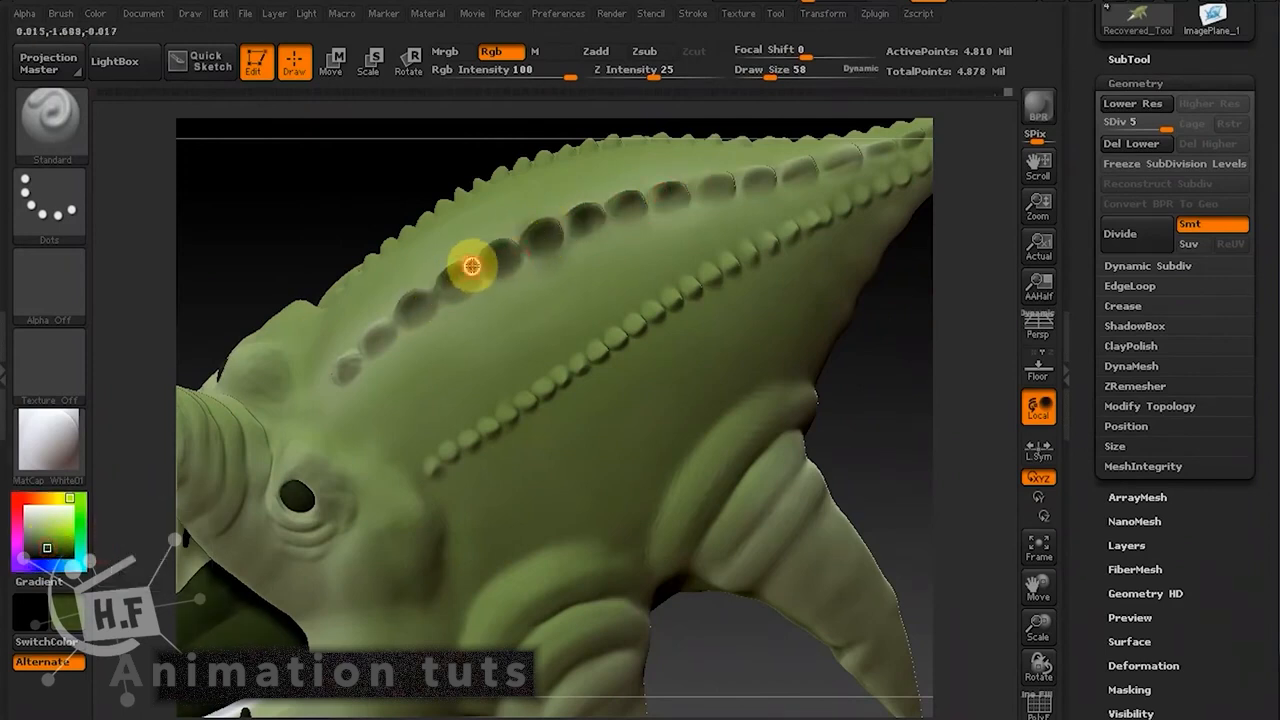
pyautogui.moveTo(472, 266); pyautogui.dragTo(436, 291)
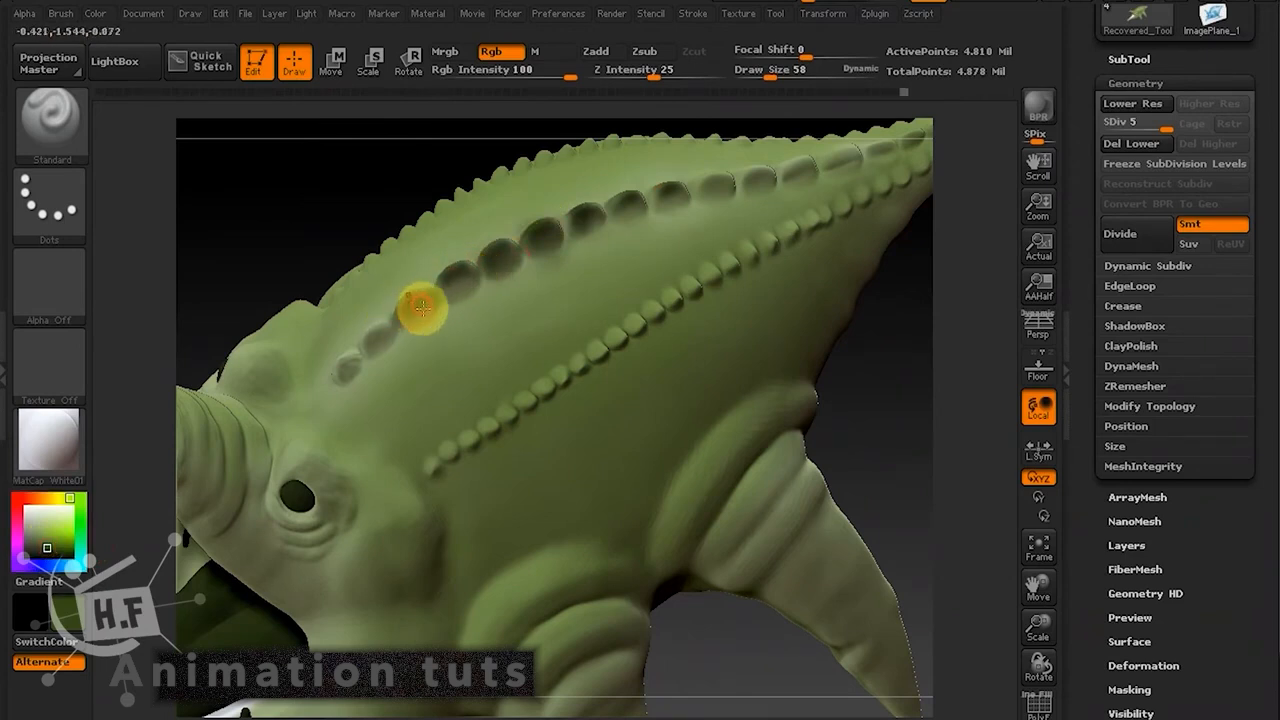
pyautogui.moveTo(513, 243)
pyautogui.mouseDown()
pyautogui.moveTo(612, 204)
pyautogui.moveTo(412, 296)
pyautogui.mouseUp()
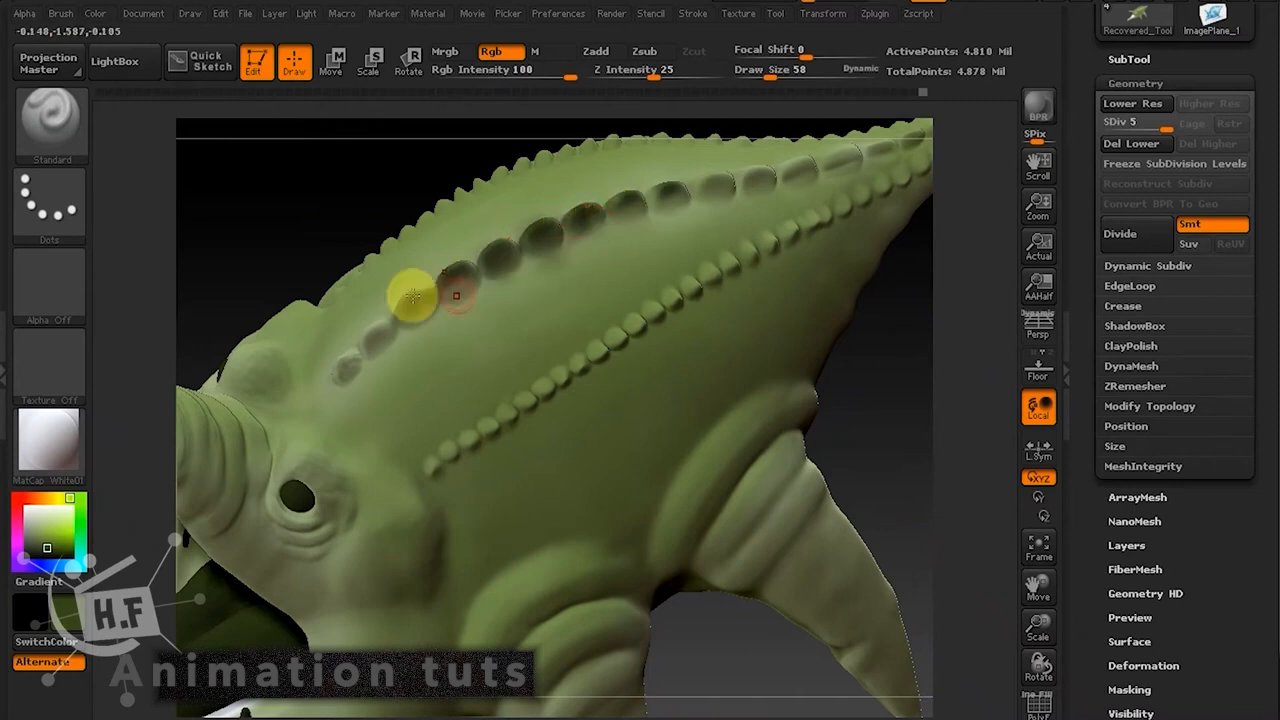
pyautogui.hotkey('ctrl', 'z')
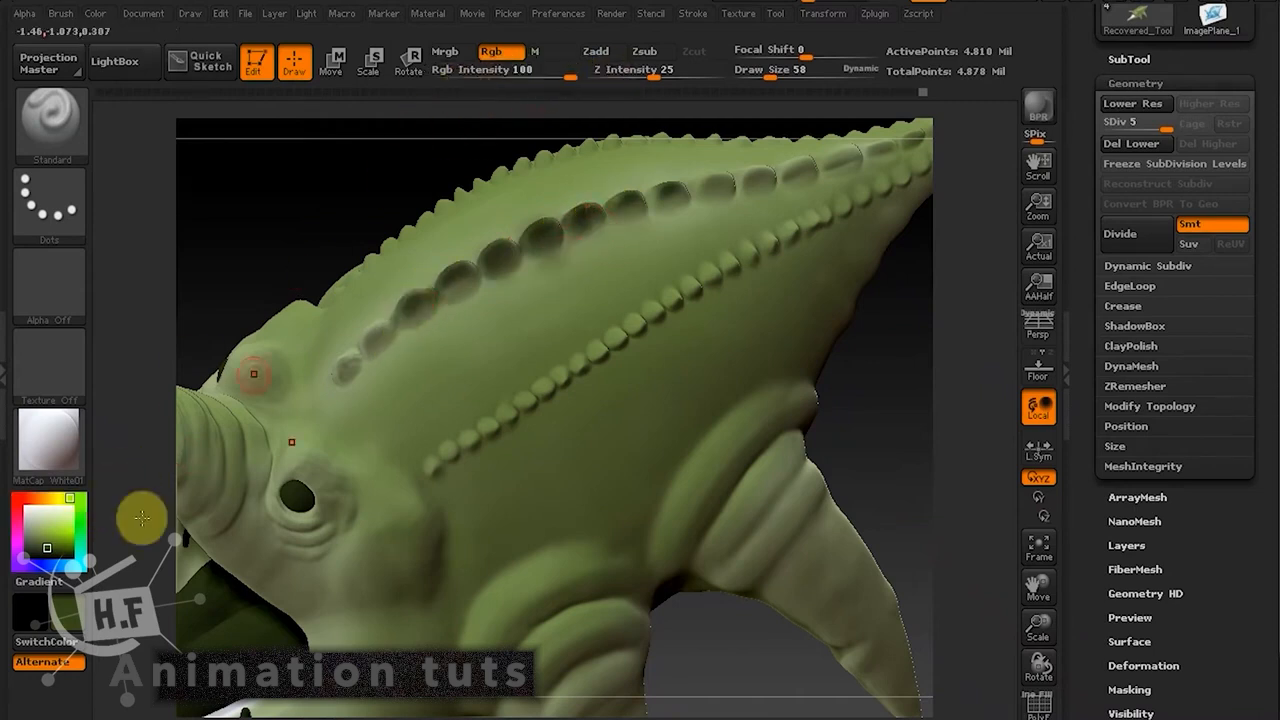
pyautogui.moveTo(468, 268); pyautogui.dragTo(384, 323)
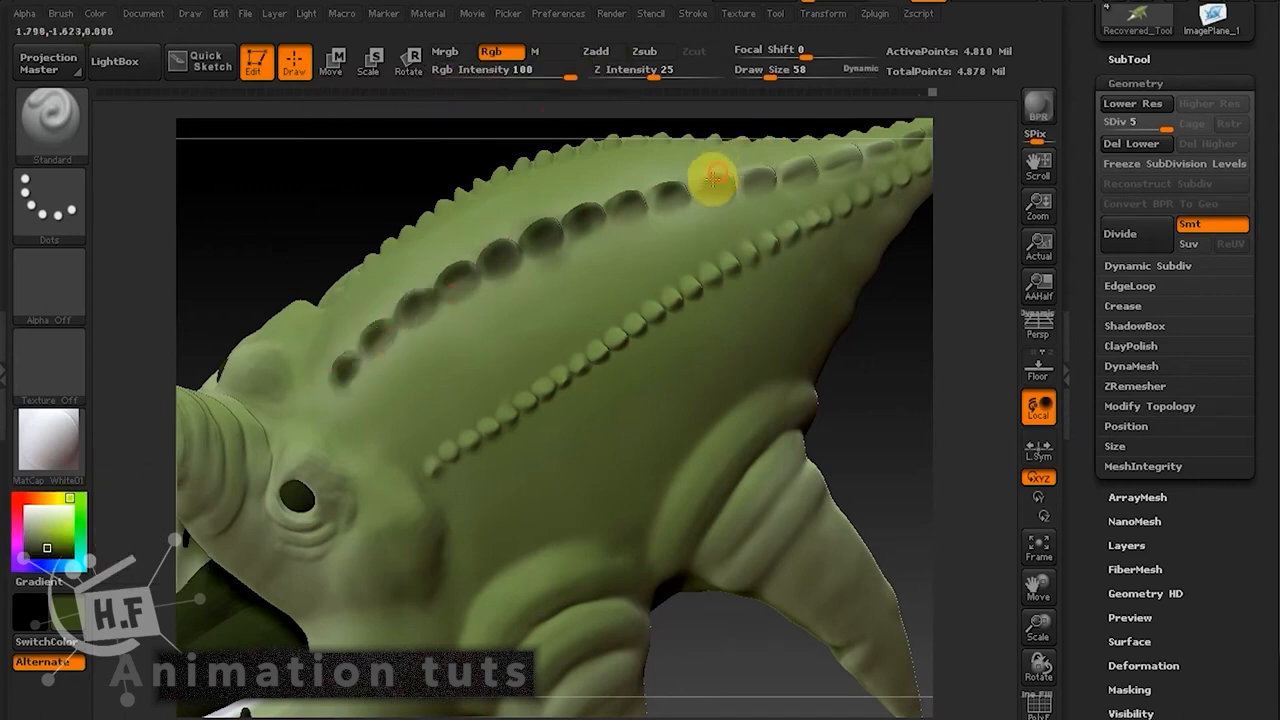
# Extend the dark green along the remaining large scutes to the tail tip at full RGB intensity.
pyautogui.moveTo(814, 366); pyautogui.dragTo(789, 383)
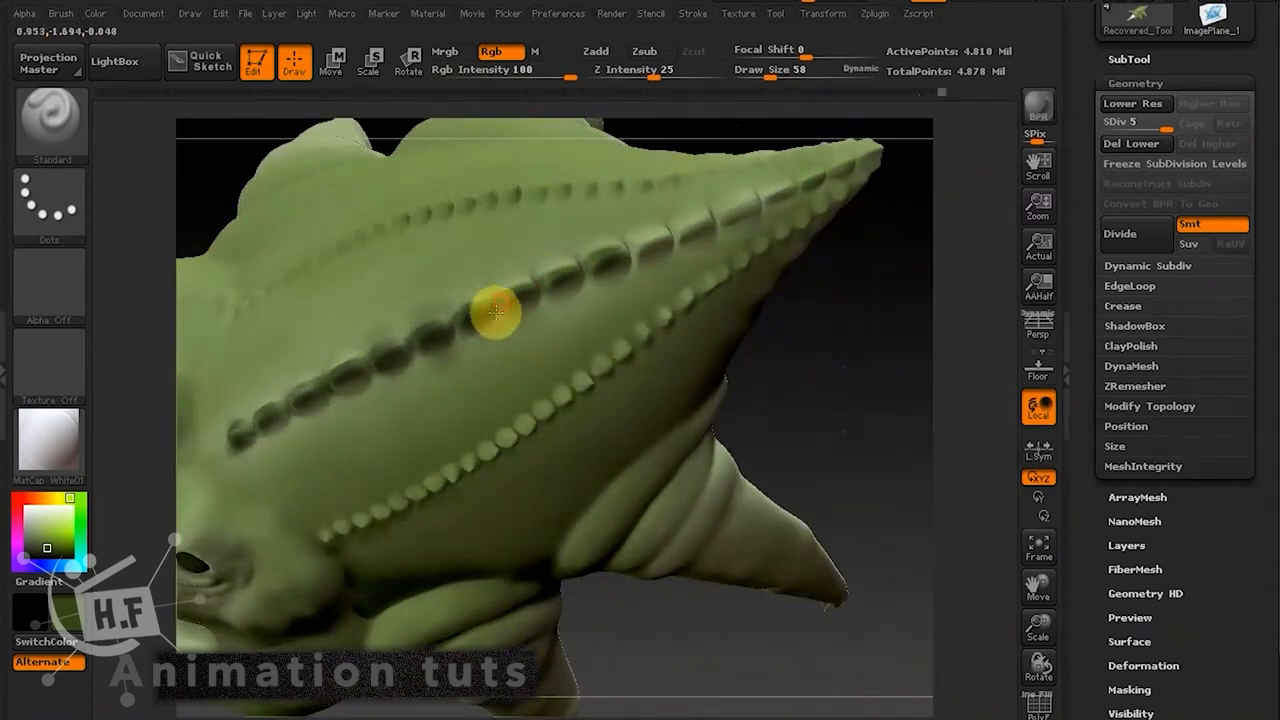
pyautogui.moveTo(356, 370); pyautogui.dragTo(348, 360)
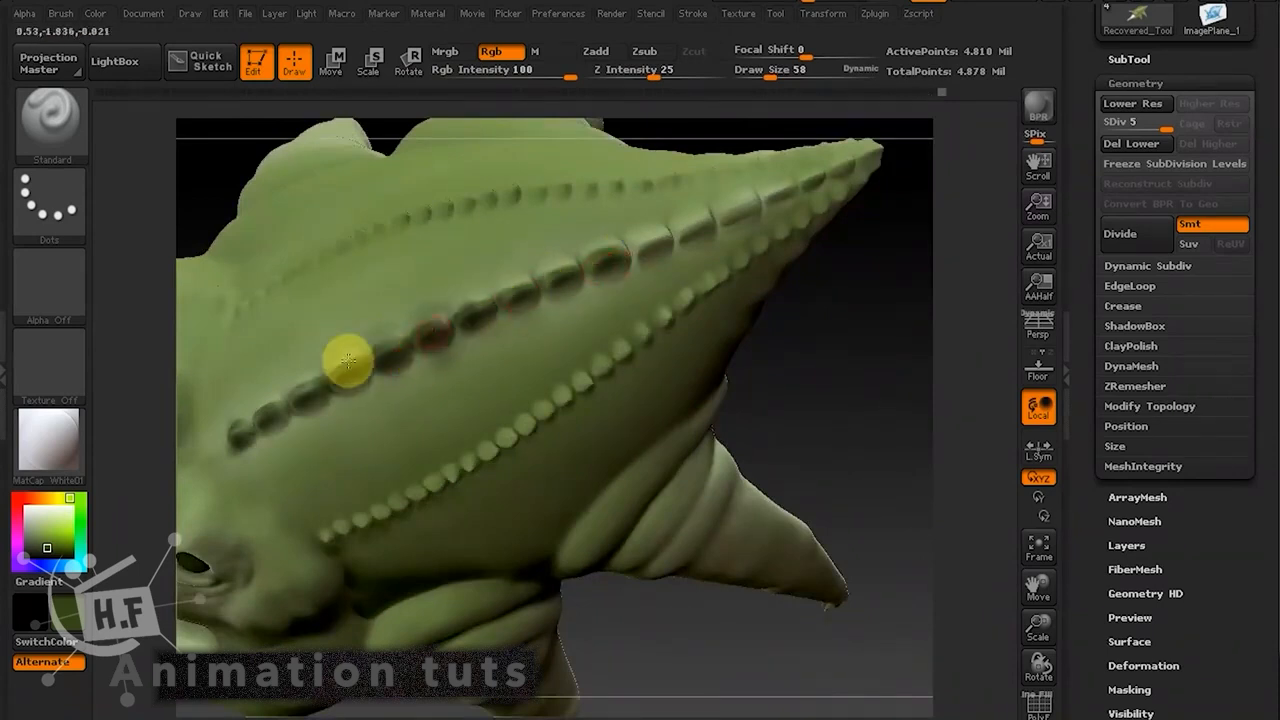
pyautogui.moveTo(829, 337)
pyautogui.mouseDown()
pyautogui.moveTo(814, 337)
pyautogui.moveTo(846, 360)
pyautogui.moveTo(837, 477)
pyautogui.moveTo(580, 403)
pyautogui.moveTo(606, 386)
pyautogui.moveTo(543, 410)
pyautogui.moveTo(573, 398)
pyautogui.mouseUp()
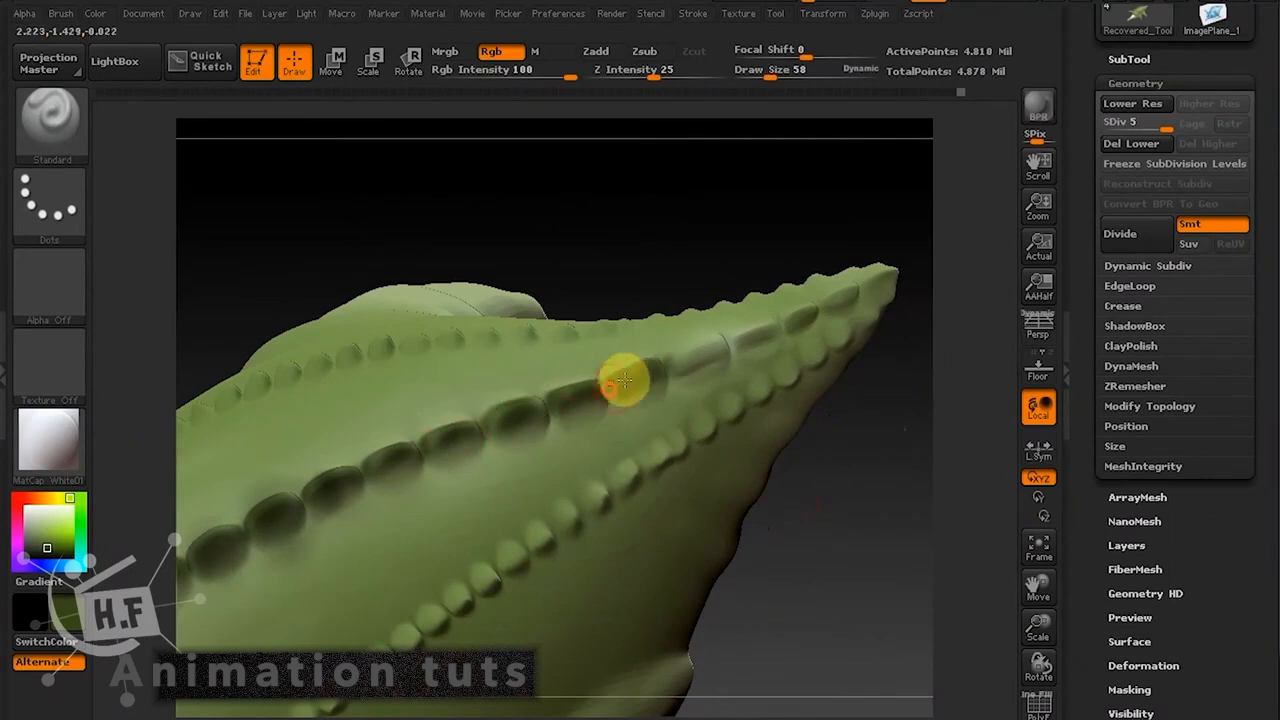
pyautogui.moveTo(889, 429); pyautogui.dragTo(747, 329)
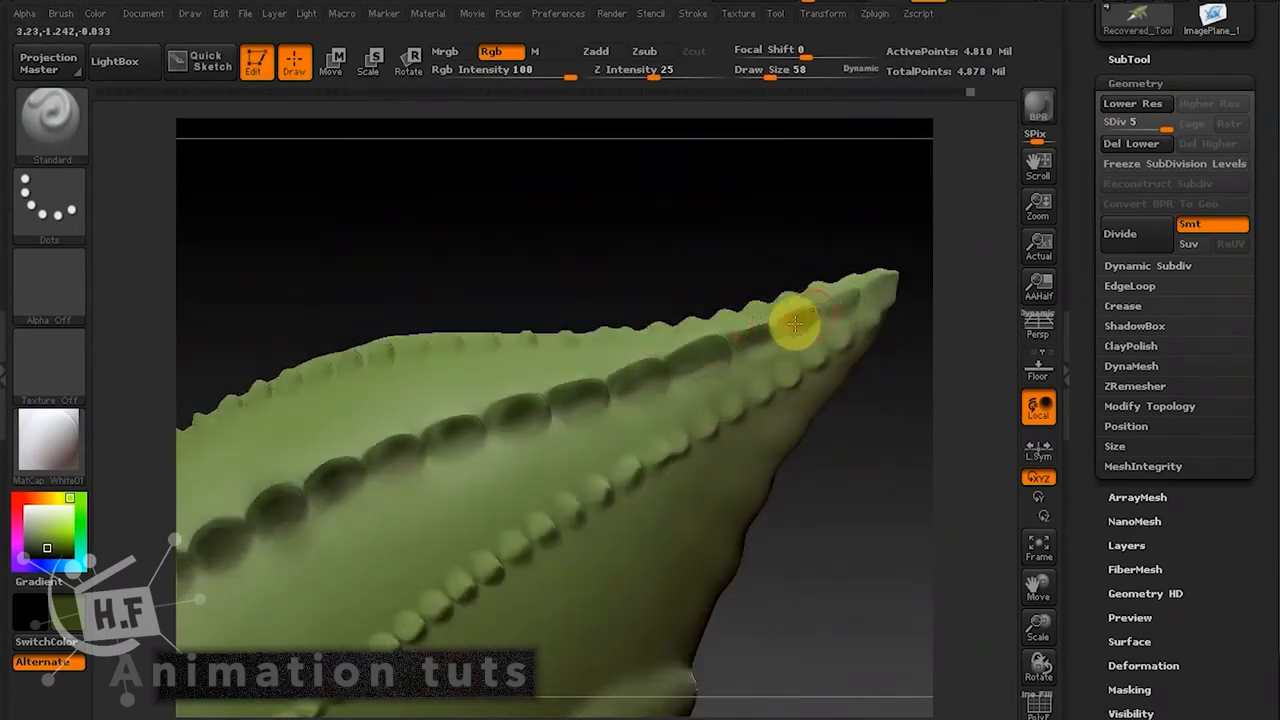
pyautogui.moveTo(889, 414); pyautogui.dragTo(664, 388)
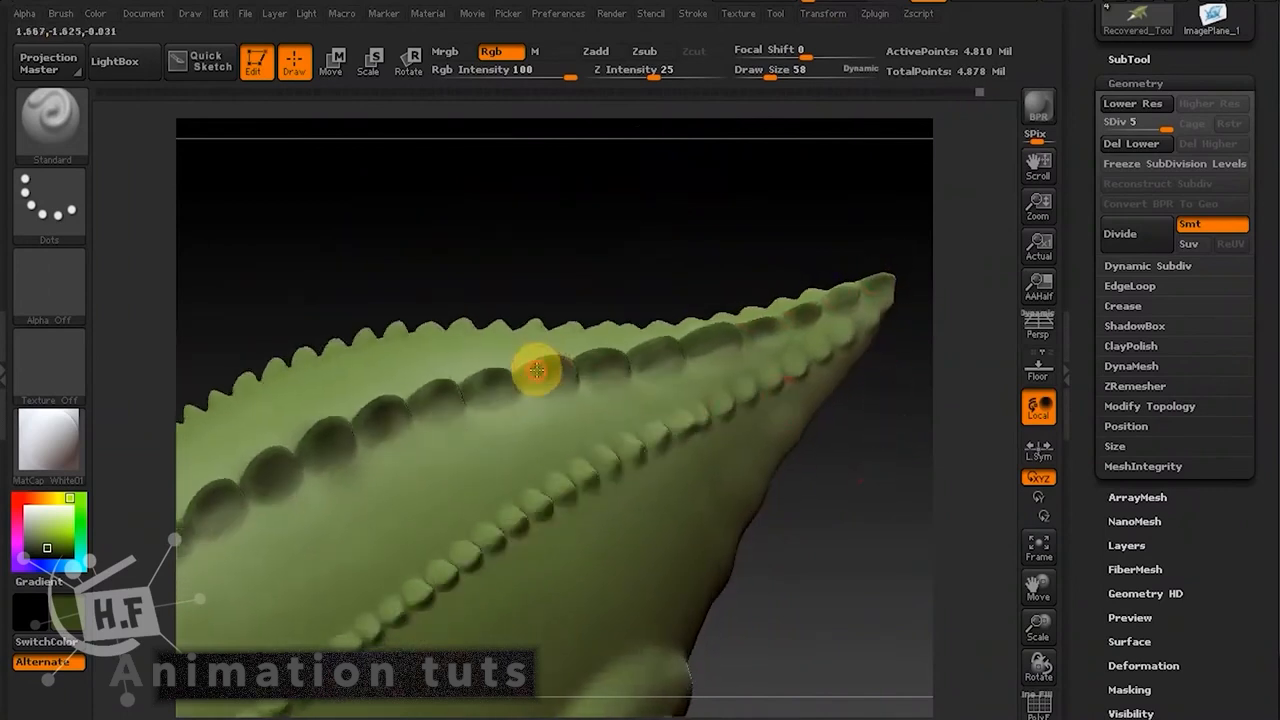
pyautogui.moveTo(801, 482); pyautogui.dragTo(523, 366)
# Lower the RGB intensity to 26 and softly darken the large scutes and their bases along the back.
pyautogui.moveTo(500, 77); pyautogui.dragTo(510, 77)
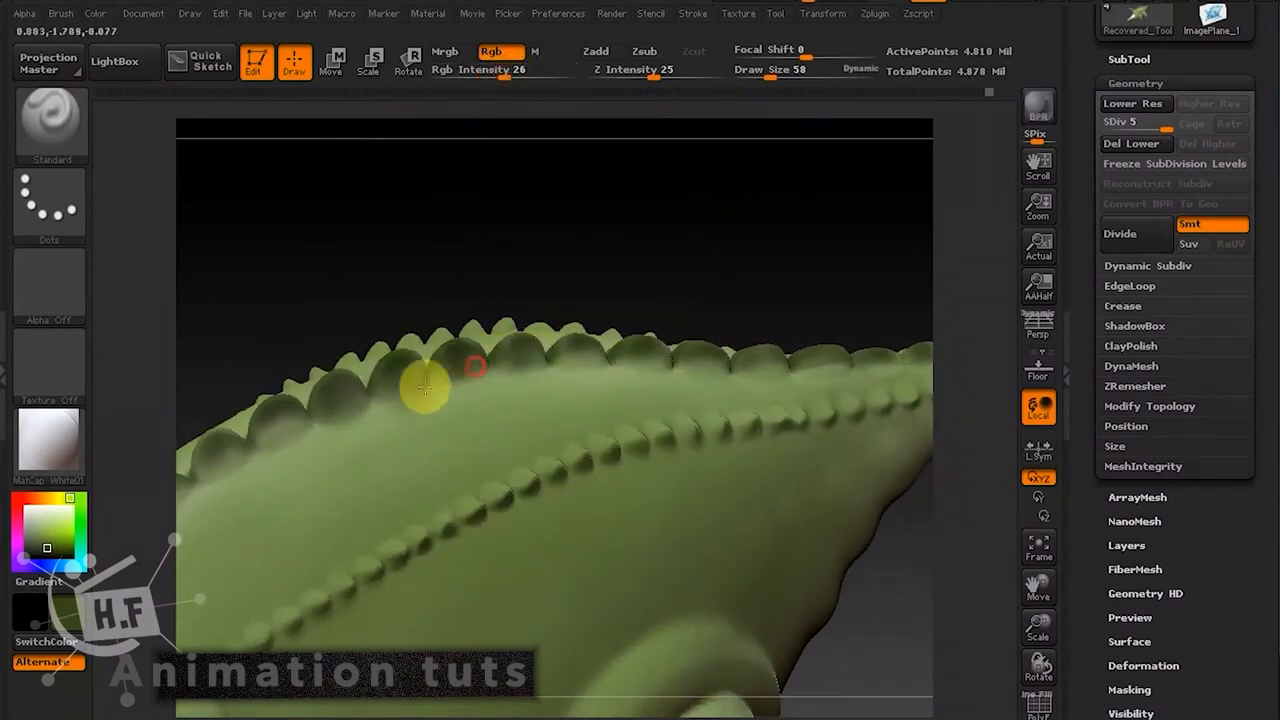
pyautogui.keyDown('alt'); pyautogui.moveTo(497, 270); pyautogui.dragTo(588, 251); pyautogui.keyUp('alt')
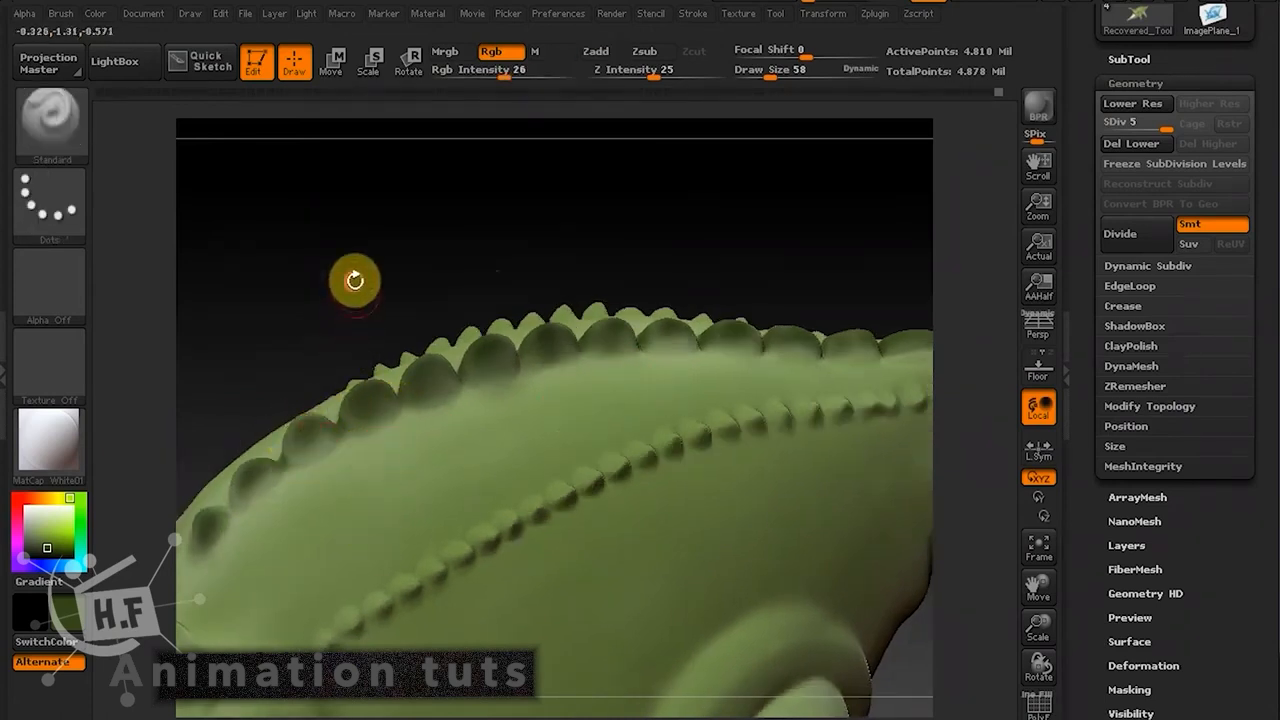
pyautogui.moveTo(354, 277)
pyautogui.mouseDown()
pyautogui.moveTo(317, 425)
pyautogui.moveTo(199, 541)
pyautogui.mouseUp()
pyautogui.moveTo(809, 186); pyautogui.dragTo(728, 205)
pyautogui.moveTo(613, 302)
pyautogui.mouseDown()
pyautogui.moveTo(501, 333)
pyautogui.moveTo(678, 322)
pyautogui.mouseUp()
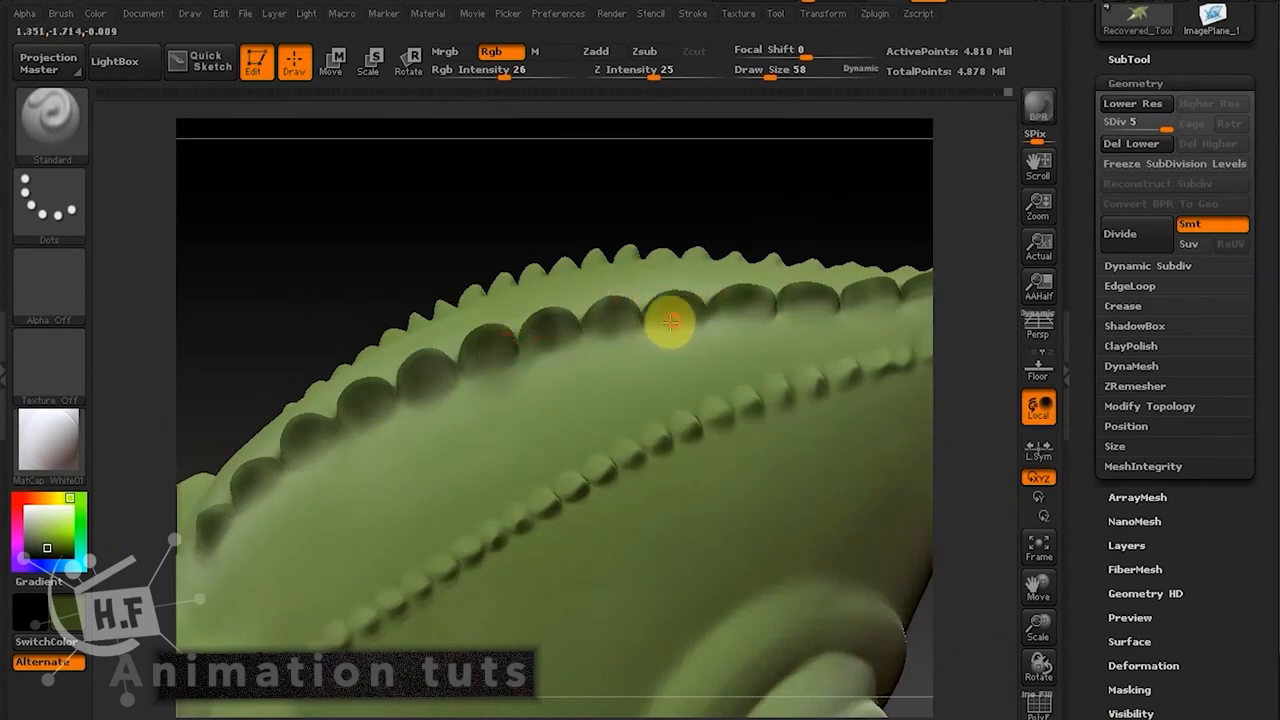
pyautogui.moveTo(765, 175); pyautogui.dragTo(757, 210)
pyautogui.moveTo(840, 191); pyautogui.dragTo(737, 266)
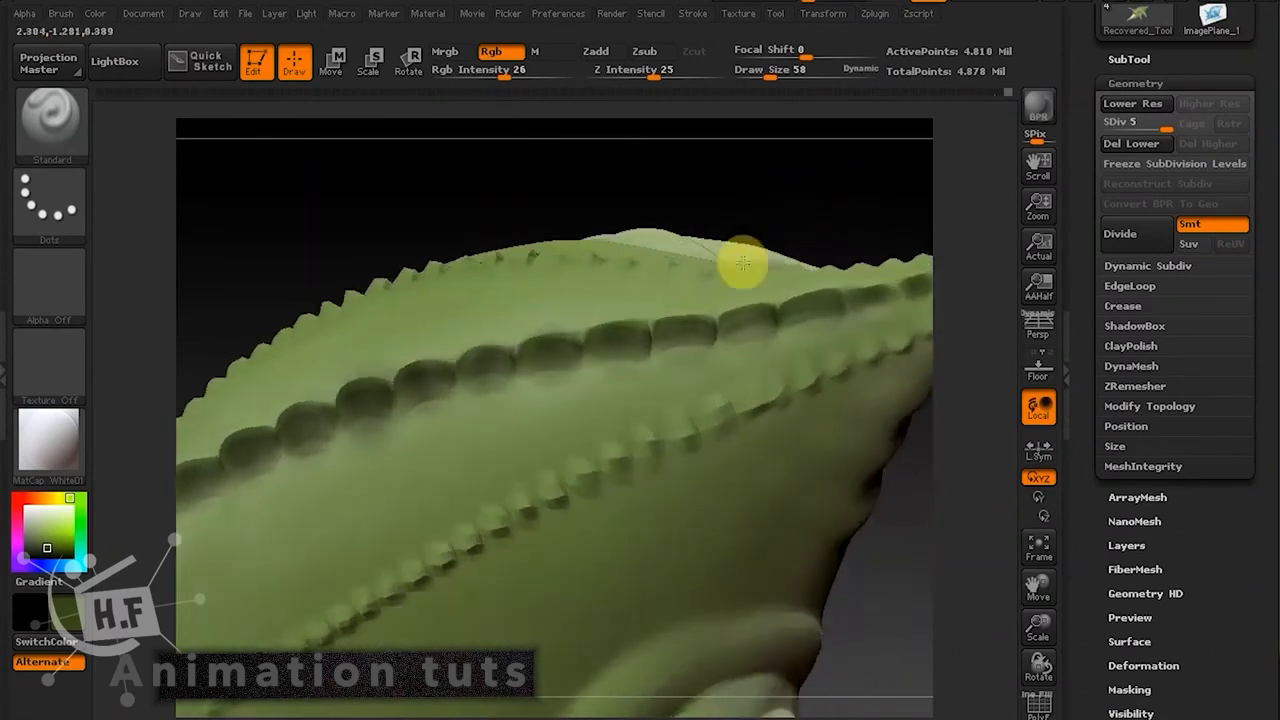
pyautogui.moveTo(613, 348)
pyautogui.mouseDown()
pyautogui.moveTo(655, 356)
pyautogui.moveTo(721, 325)
pyautogui.mouseUp()
# Shade the row of small scutes along the flank with soft dark green strokes.
pyautogui.moveTo(893, 217)
pyautogui.mouseDown()
pyautogui.moveTo(774, 226)
pyautogui.moveTo(829, 177)
pyautogui.moveTo(729, 203)
pyautogui.moveTo(716, 157)
pyautogui.mouseUp()
pyautogui.moveTo(866, 391)
pyautogui.keyDown('alt'); pyautogui.mouseDown()
pyautogui.moveTo(809, 403)
pyautogui.moveTo(851, 423)
pyautogui.moveTo(886, 386)
pyautogui.mouseUp(); pyautogui.keyUp('alt')
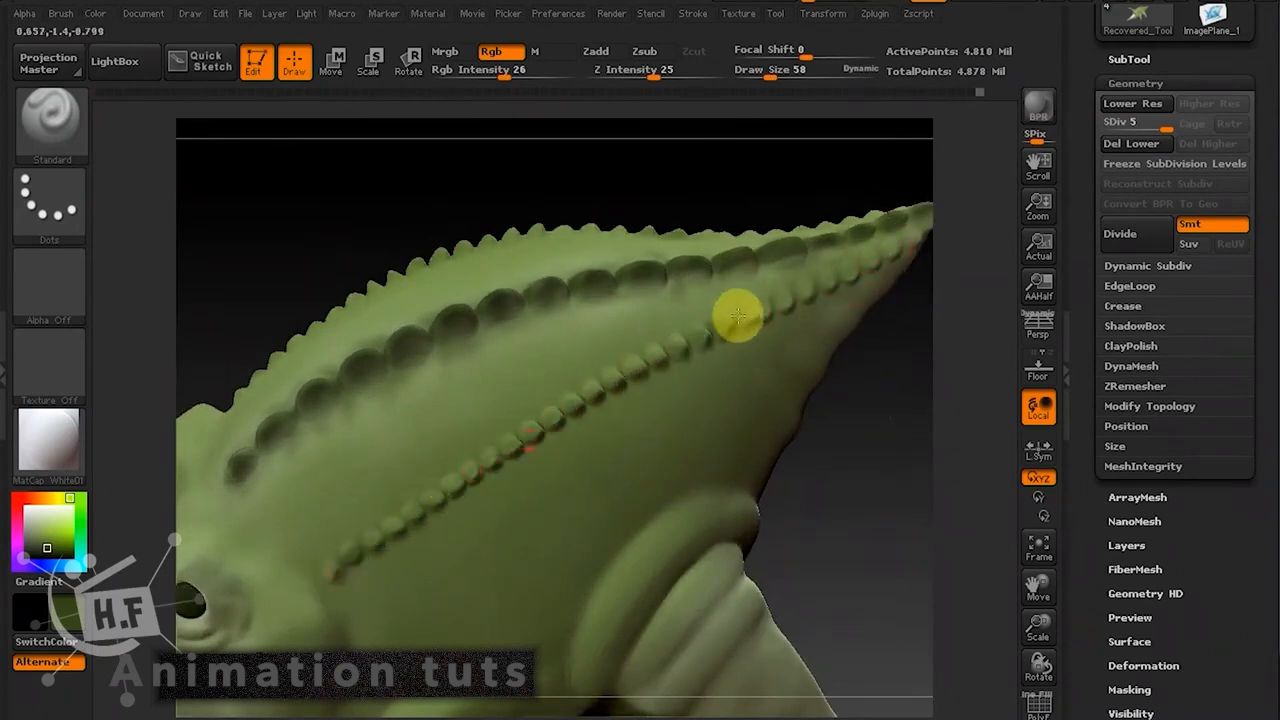
pyautogui.moveTo(866, 434)
pyautogui.mouseDown()
pyautogui.moveTo(876, 384)
pyautogui.moveTo(777, 363)
pyautogui.moveTo(674, 394)
pyautogui.mouseUp()
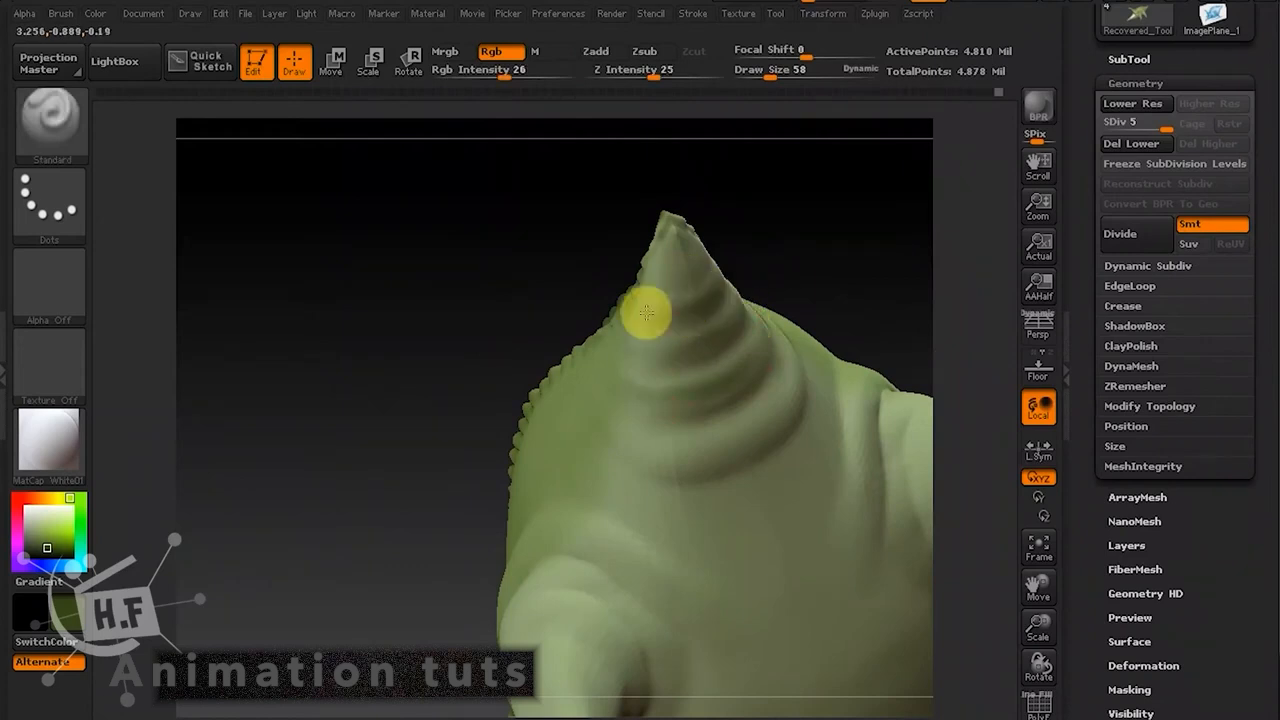
# Darken the creases between the skin folds on the underside of the tail.
pyautogui.moveTo(647, 313); pyautogui.dragTo(747, 312)
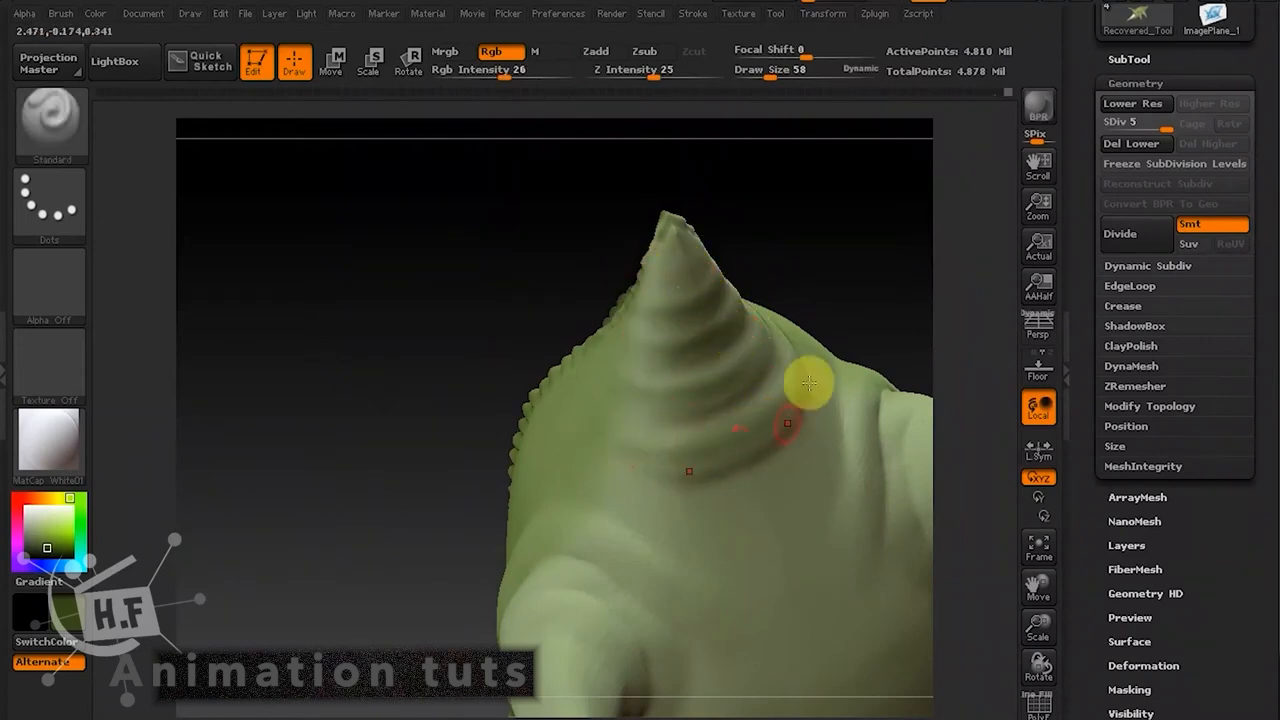
pyautogui.moveTo(809, 383); pyautogui.dragTo(809, 257, button='right')
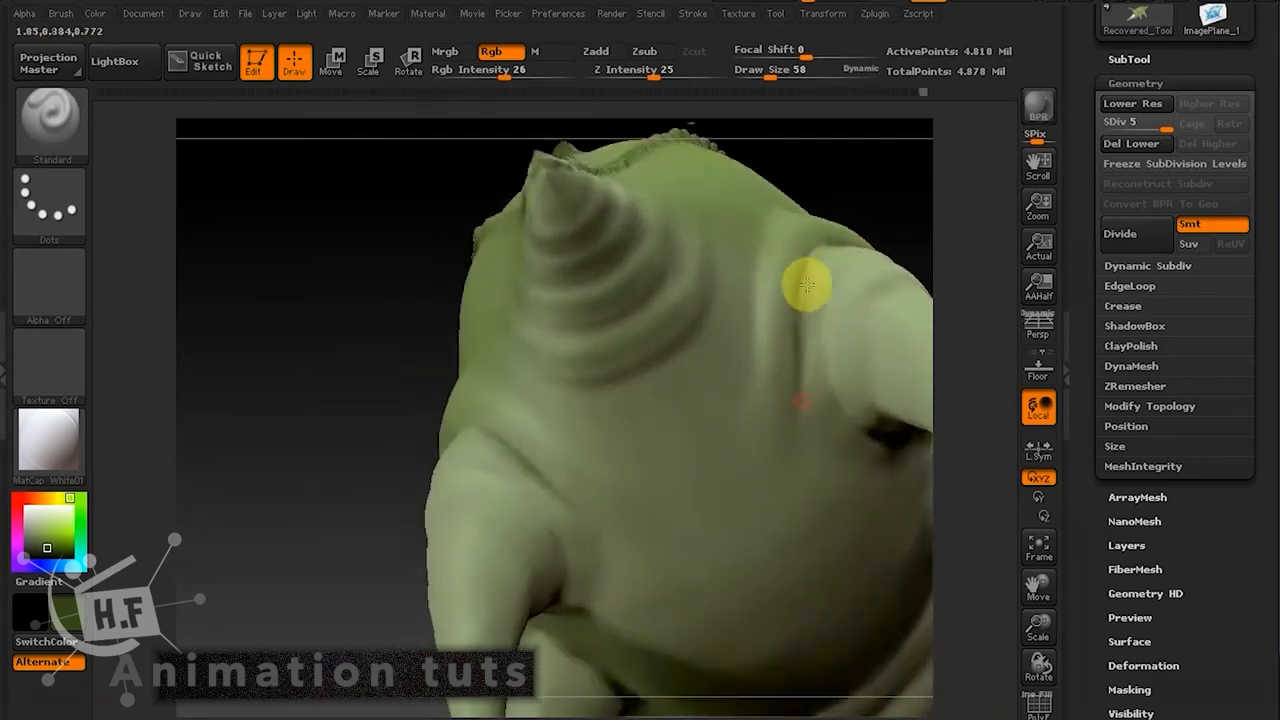
pyautogui.moveTo(894, 177); pyautogui.dragTo(863, 206, button='right')
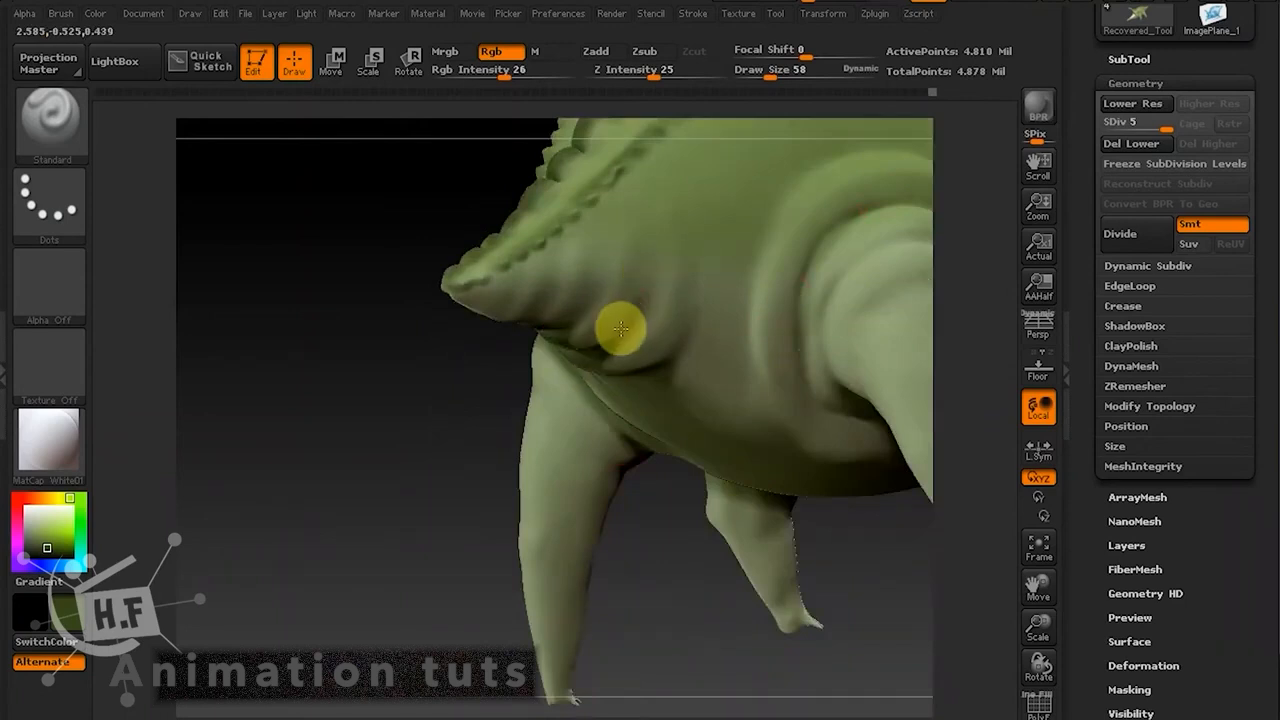
# Shade the skin folds at the top of the hind leg and the crease beside it with dark green.
pyautogui.moveTo(337, 494); pyautogui.dragTo(700, 280)
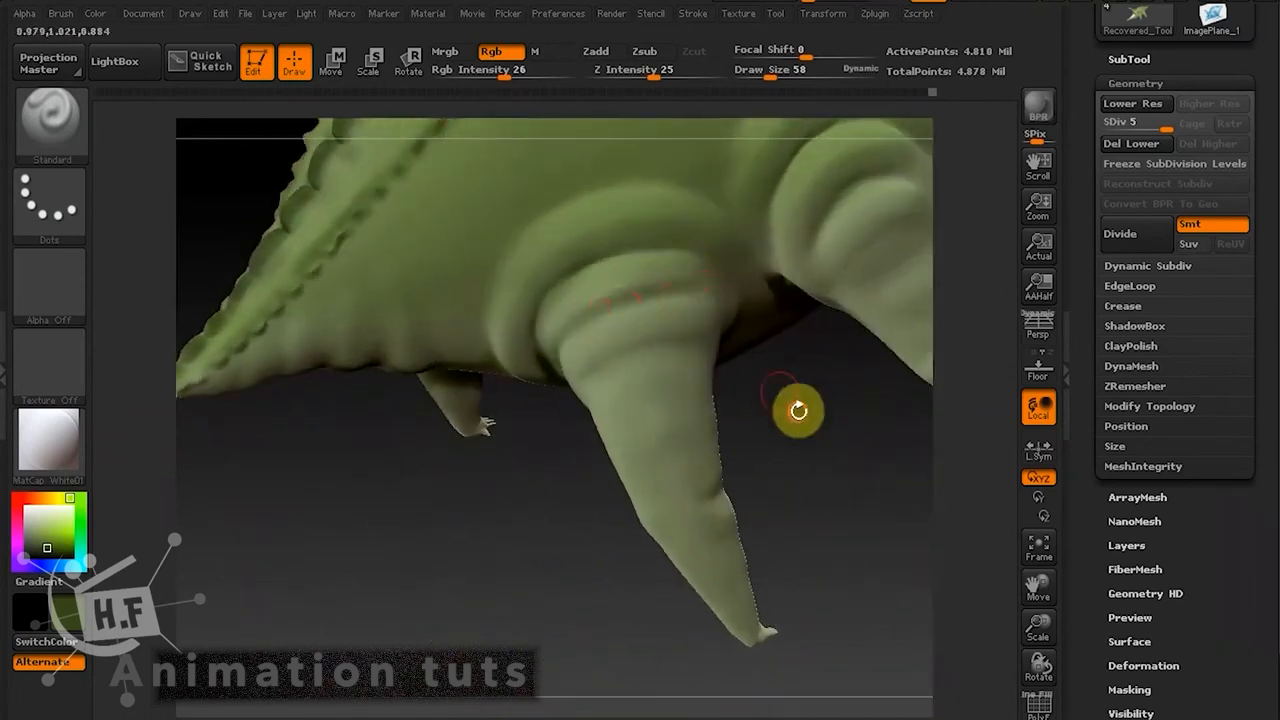
pyautogui.moveTo(797, 409); pyautogui.dragTo(666, 291)
pyautogui.moveTo(785, 392); pyautogui.dragTo(771, 400)
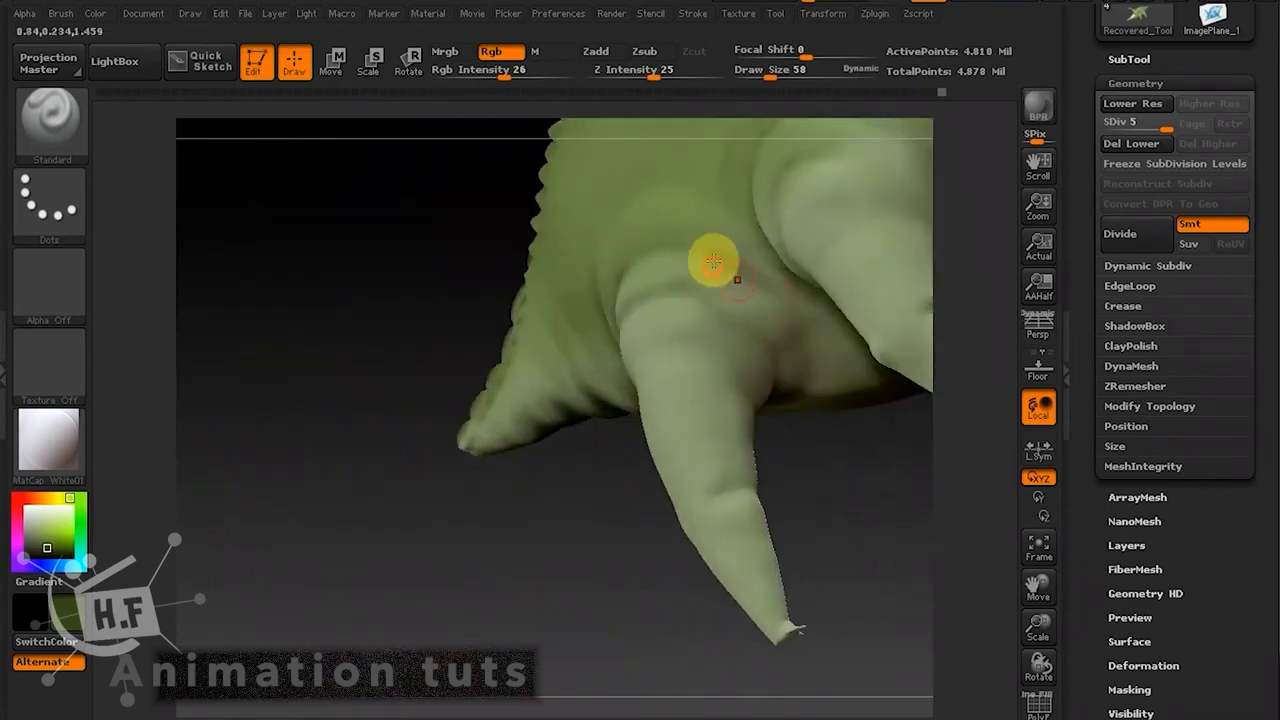
pyautogui.press('shift')
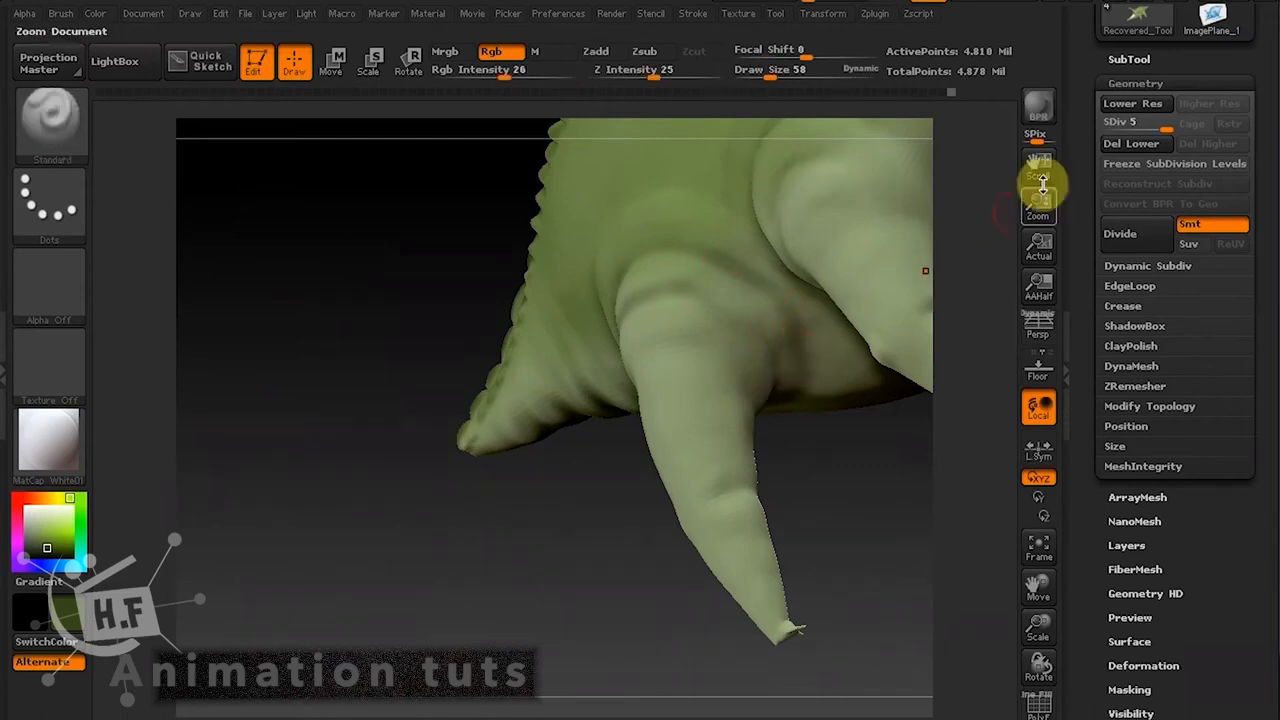
pyautogui.moveTo(779, 422); pyautogui.dragTo(730, 313)
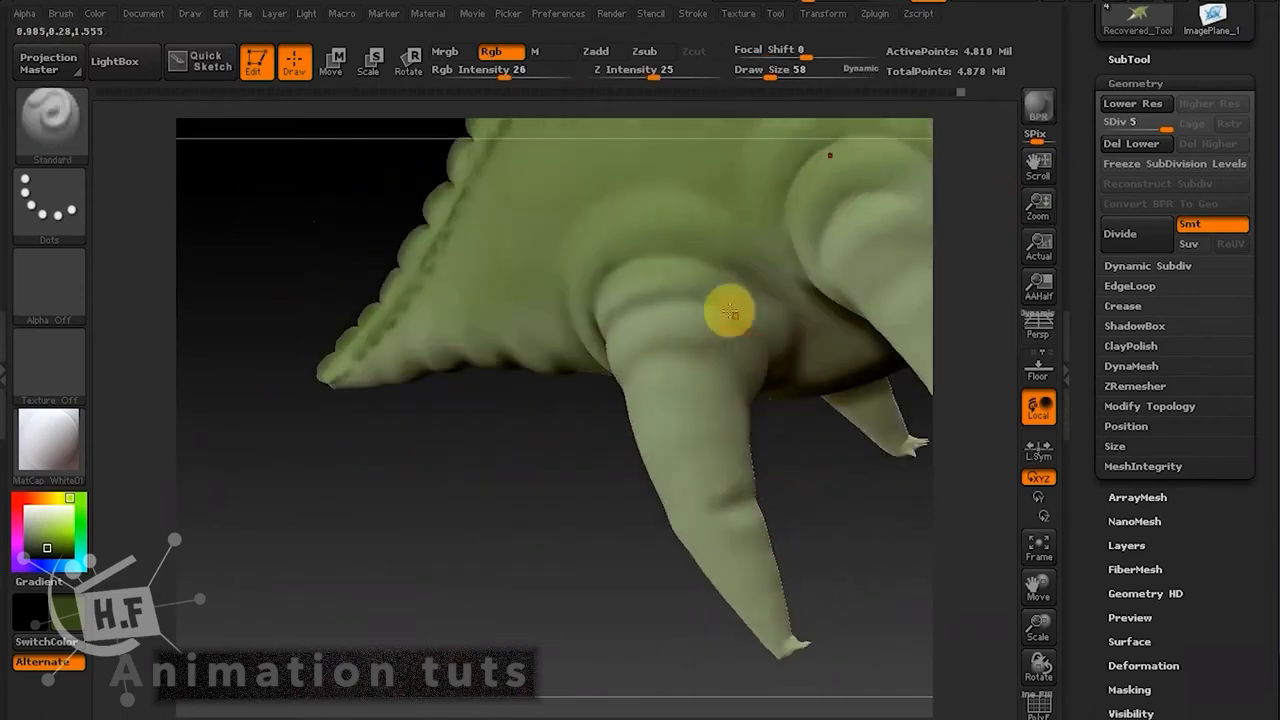
# Shade the folds around the top of the front leg and the gap between the two legs.
pyautogui.moveTo(809, 456); pyautogui.dragTo(646, 299)
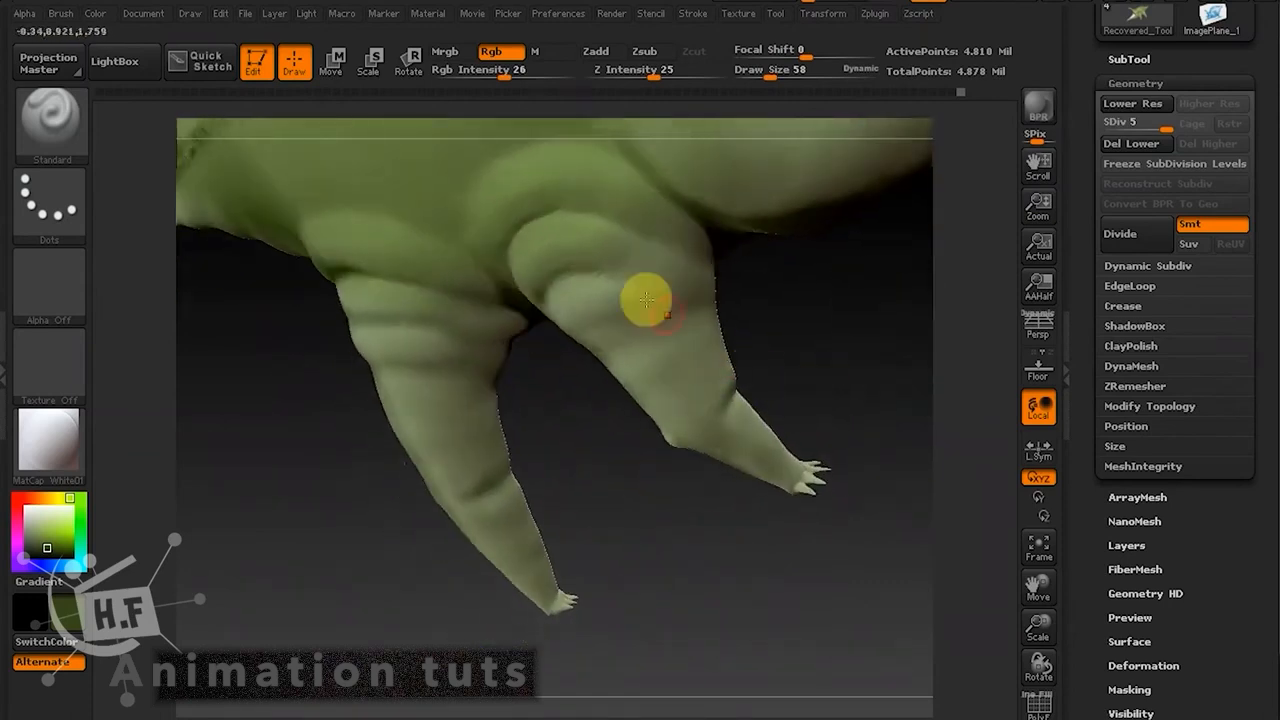
pyautogui.moveTo(719, 266); pyautogui.dragTo(621, 289)
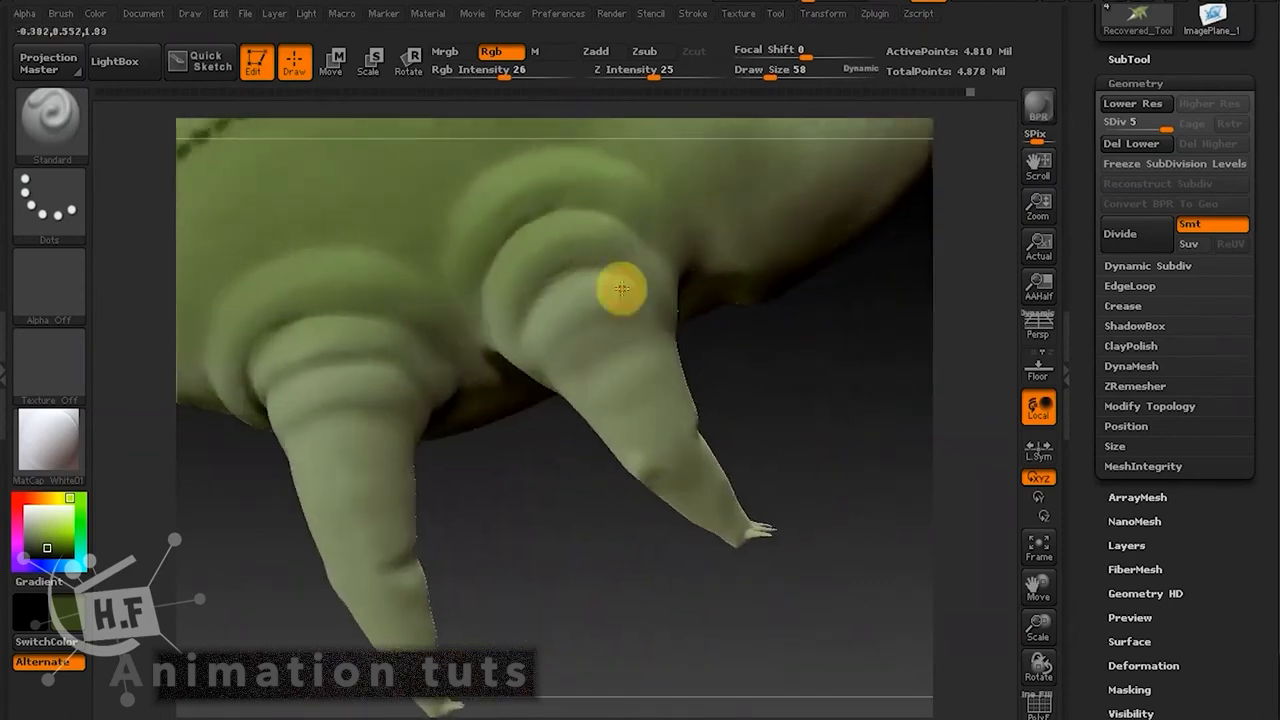
pyautogui.moveTo(569, 480); pyautogui.dragTo(486, 280)
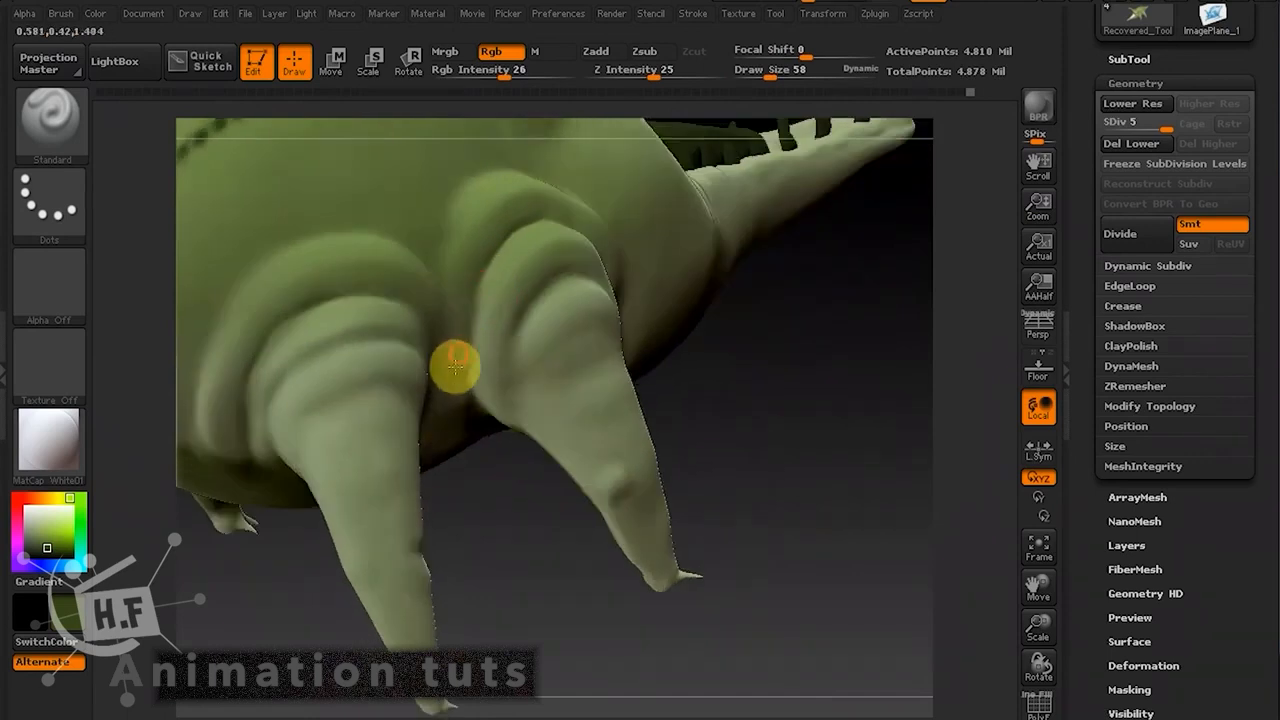
# Darken the creases on the inner sides of the legs and at the knees with soft strokes.
pyautogui.moveTo(697, 369); pyautogui.dragTo(650, 251)
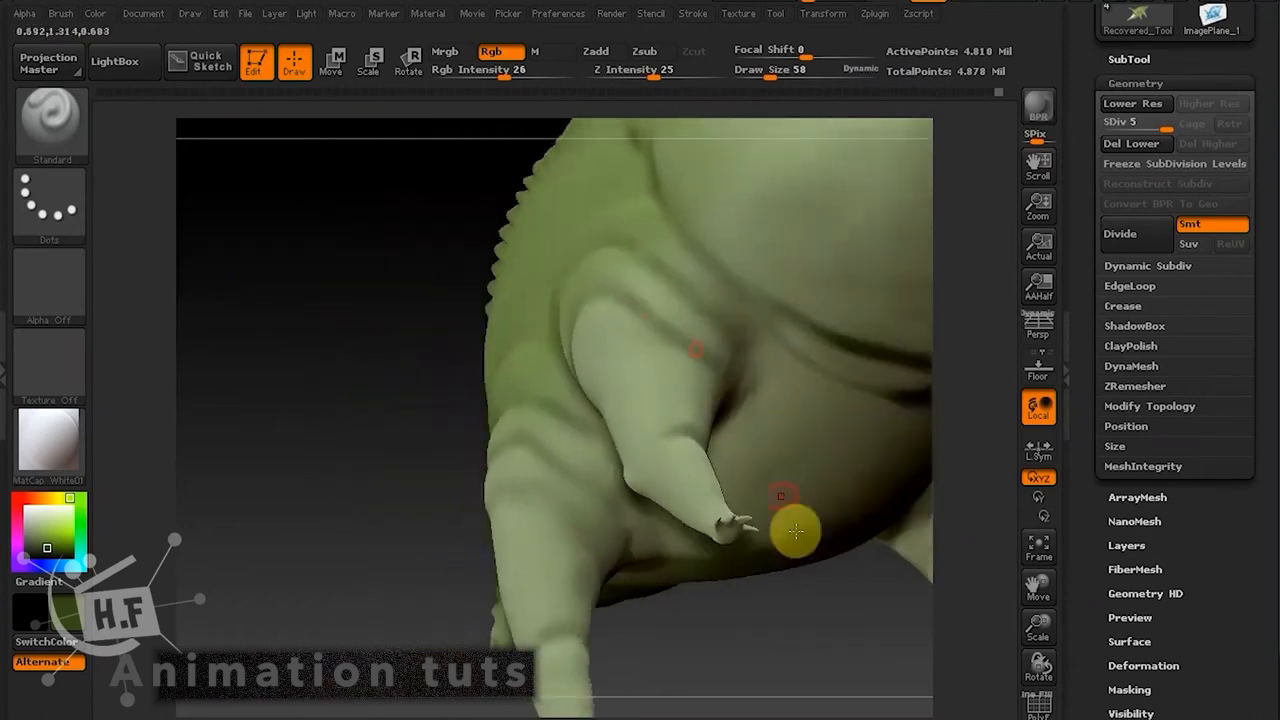
pyautogui.moveTo(791, 529); pyautogui.dragTo(603, 473)
pyautogui.moveTo(787, 468); pyautogui.dragTo(591, 489)
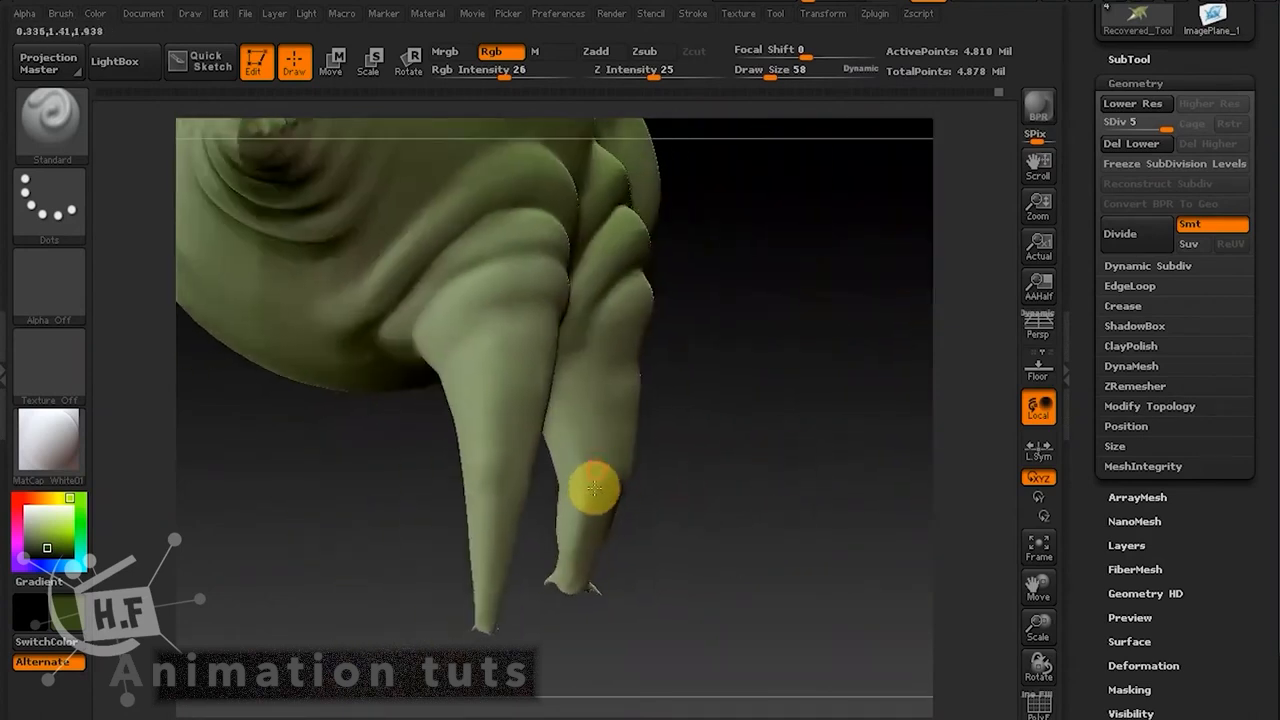
pyautogui.moveTo(709, 463); pyautogui.dragTo(516, 276)
pyautogui.moveTo(548, 333); pyautogui.dragTo(726, 444)
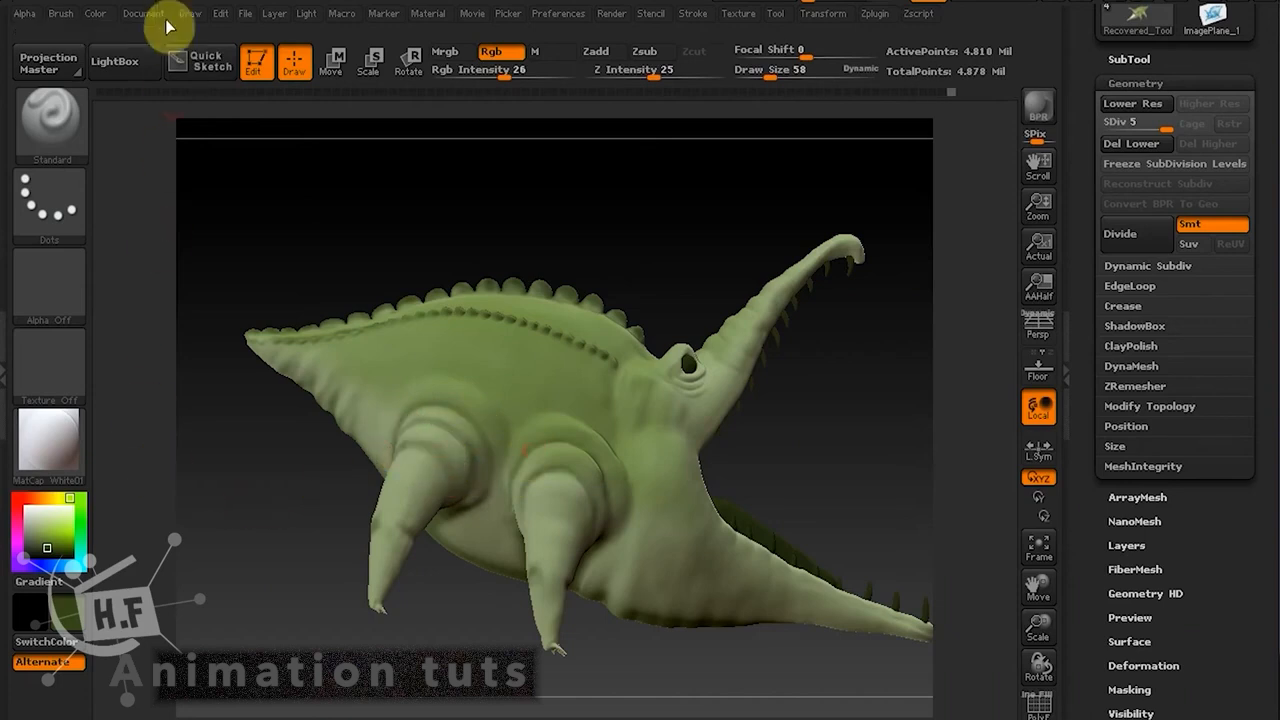
pyautogui.click(96, 14)
pyautogui.click(150, 432)
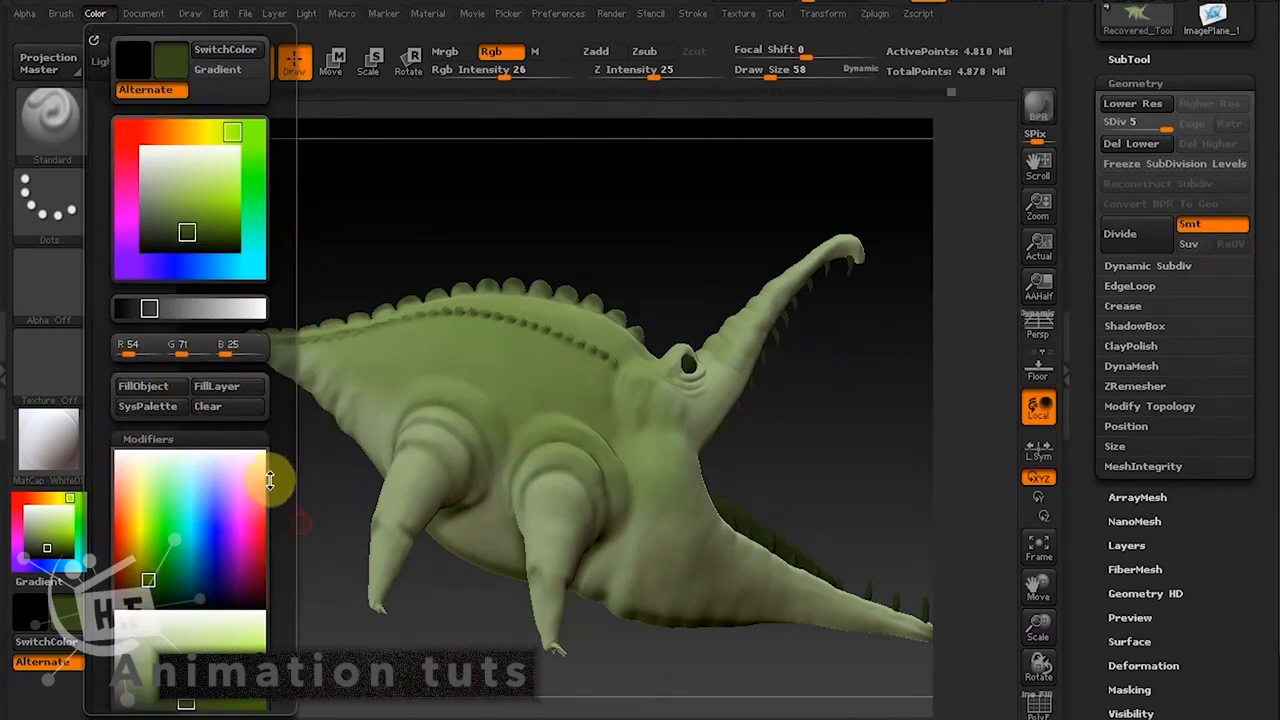
pyautogui.moveTo(873, 386); pyautogui.dragTo(863, 407)
# Inspect the crocodile's painted colors with the Flat Color material and return to MatCap White01.
pyautogui.click(50, 446)
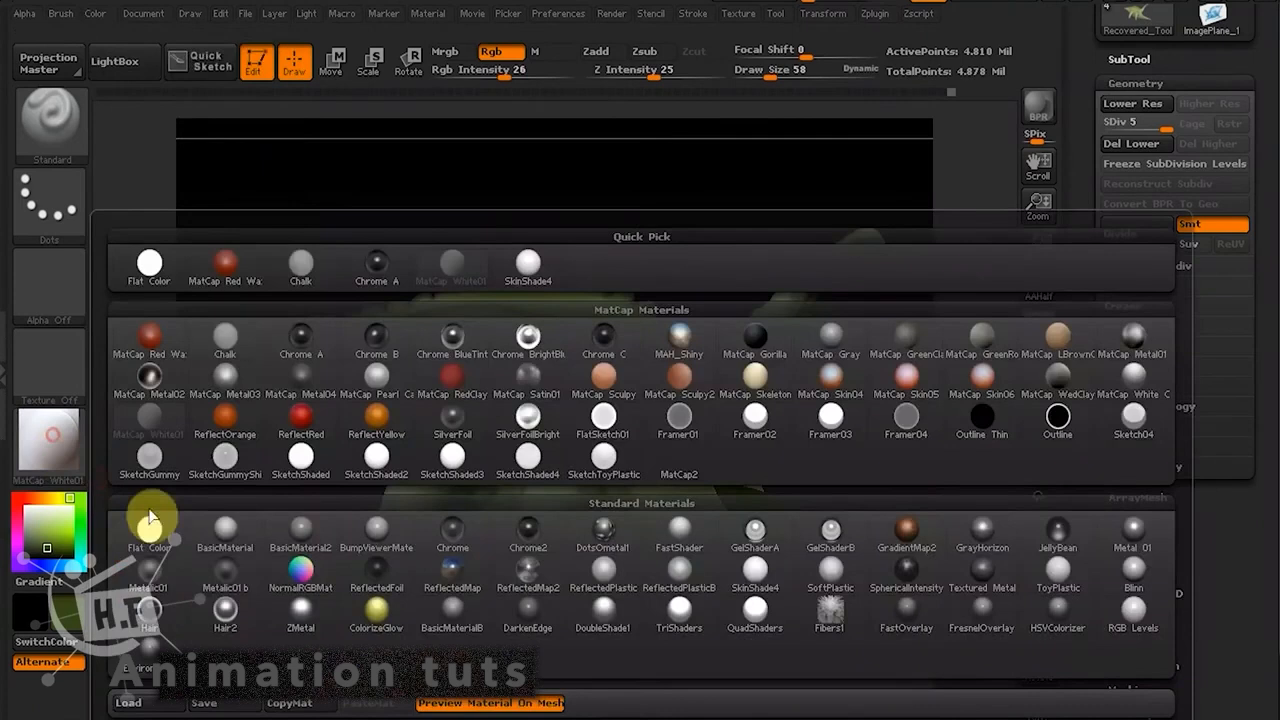
pyautogui.click(148, 517)
pyautogui.moveTo(809, 460)
pyautogui.mouseDown()
pyautogui.moveTo(729, 486)
pyautogui.moveTo(806, 394)
pyautogui.moveTo(772, 441)
pyautogui.moveTo(820, 429)
pyautogui.moveTo(809, 366)
pyautogui.moveTo(809, 436)
pyautogui.mouseUp()
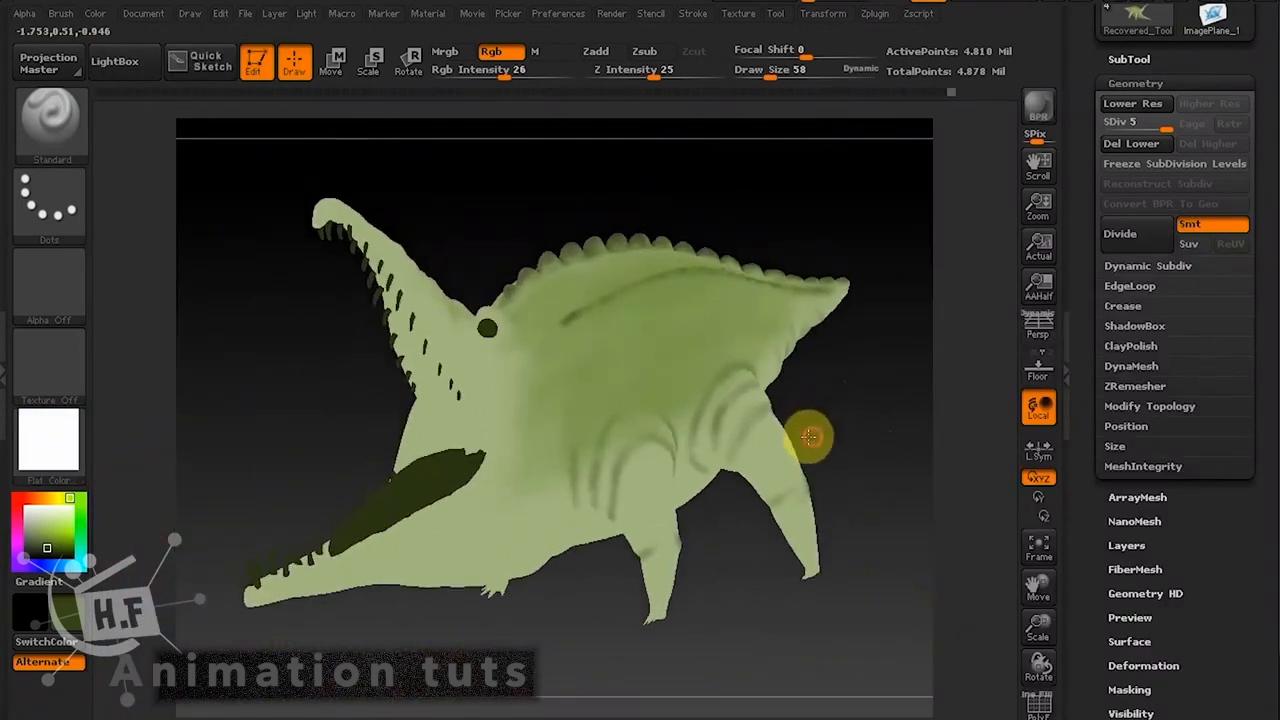
pyautogui.moveTo(871, 383); pyautogui.dragTo(894, 299)
pyautogui.click(44, 458)
pyautogui.click(143, 421)
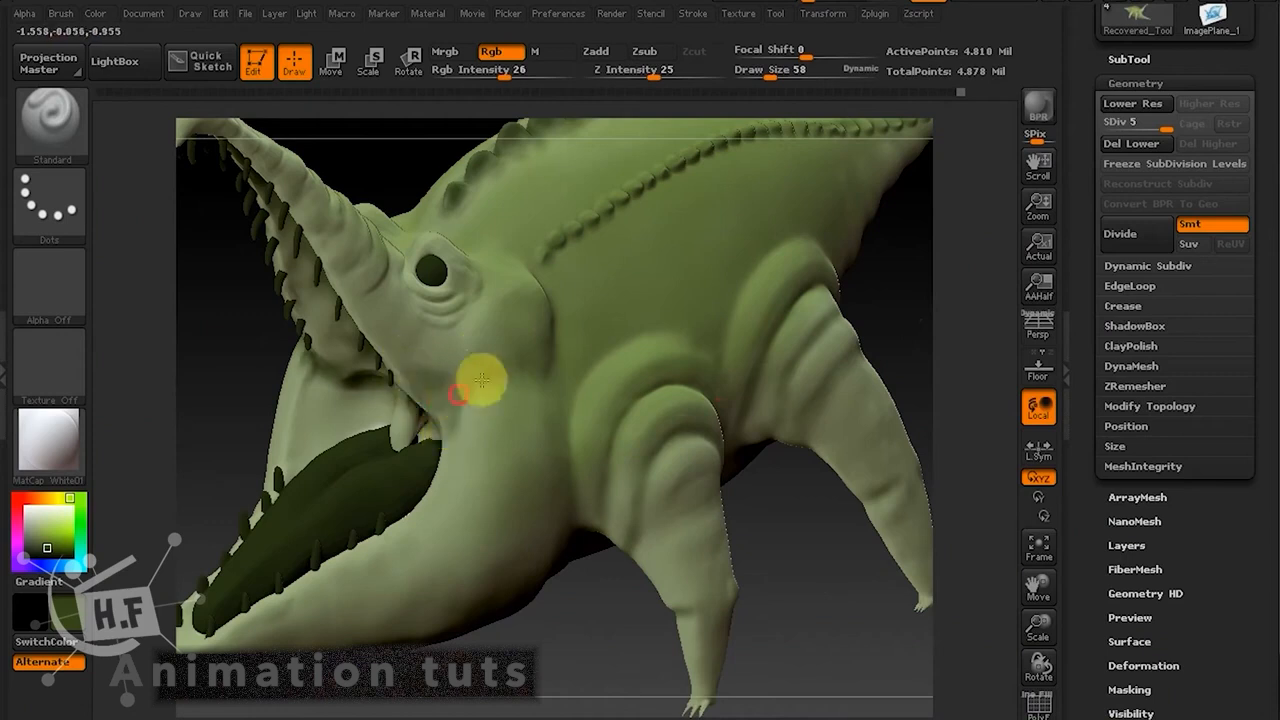
# Paint the side of the head around the eye and snout in brighter green at Draw Size 110 and Rgb Intensity 13.
pyautogui.moveTo(766, 69); pyautogui.dragTo(781, 69)
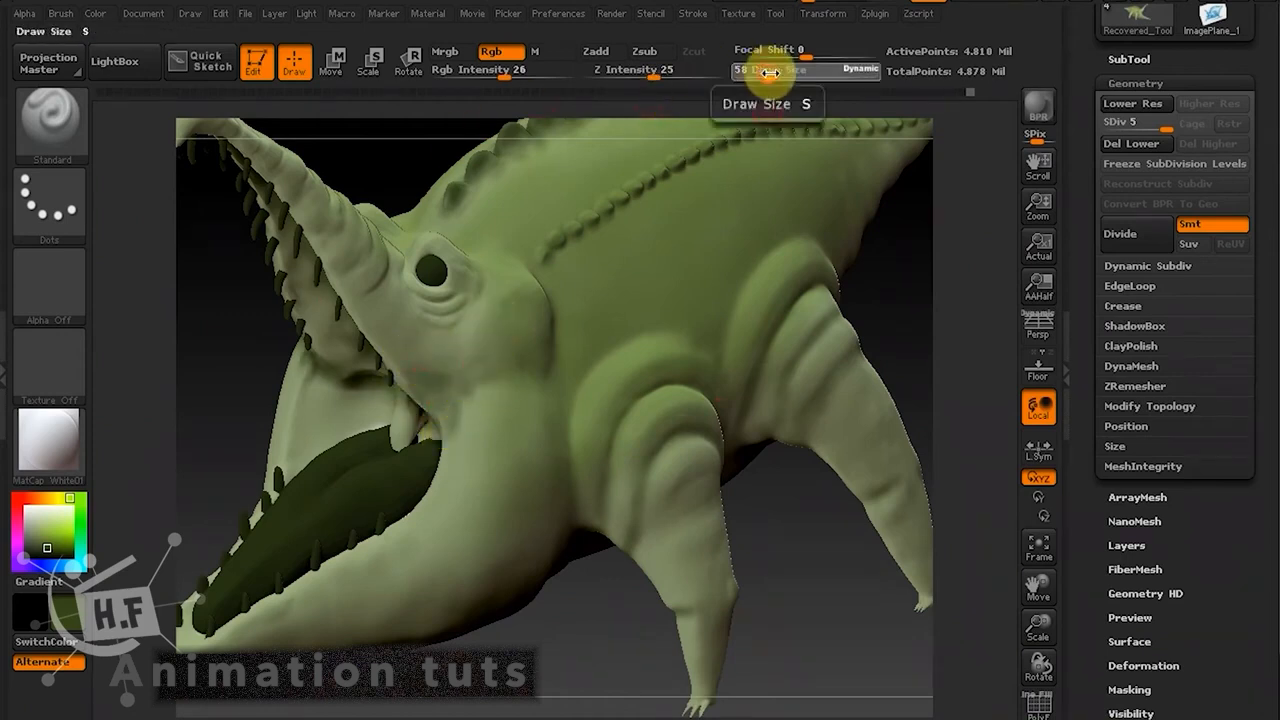
pyautogui.moveTo(505, 77); pyautogui.dragTo(483, 77)
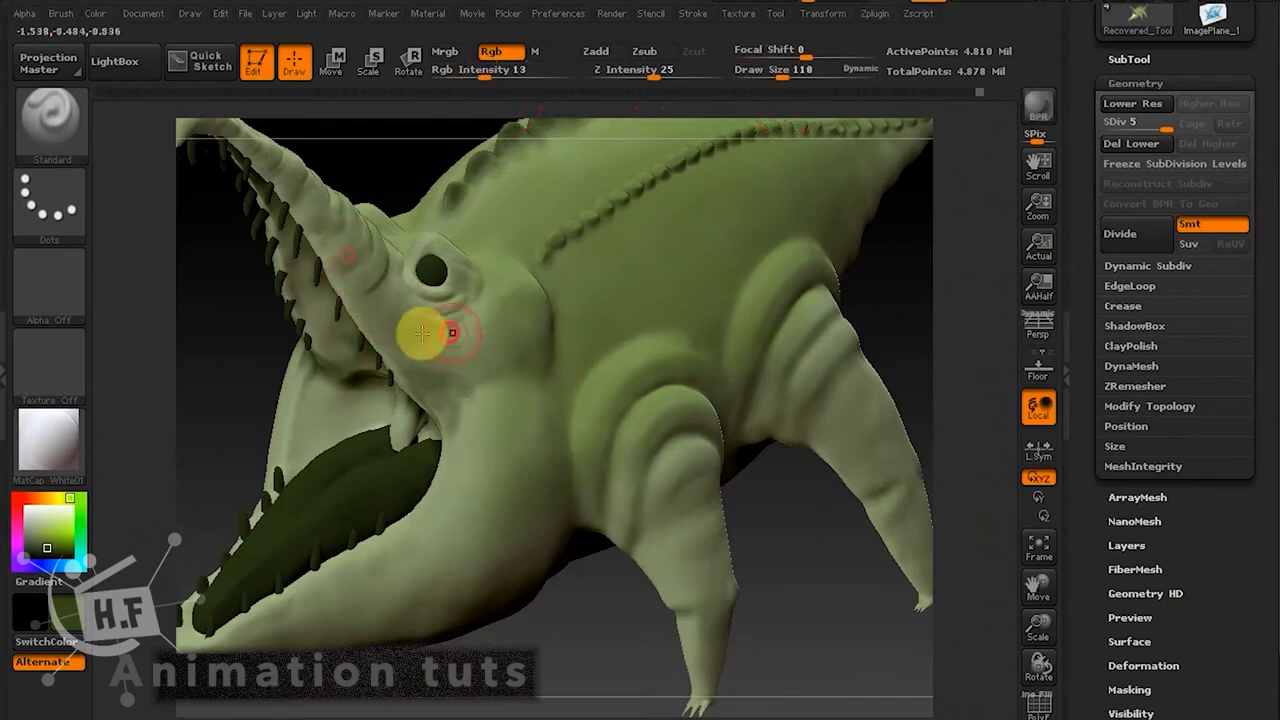
pyautogui.click(54, 539)
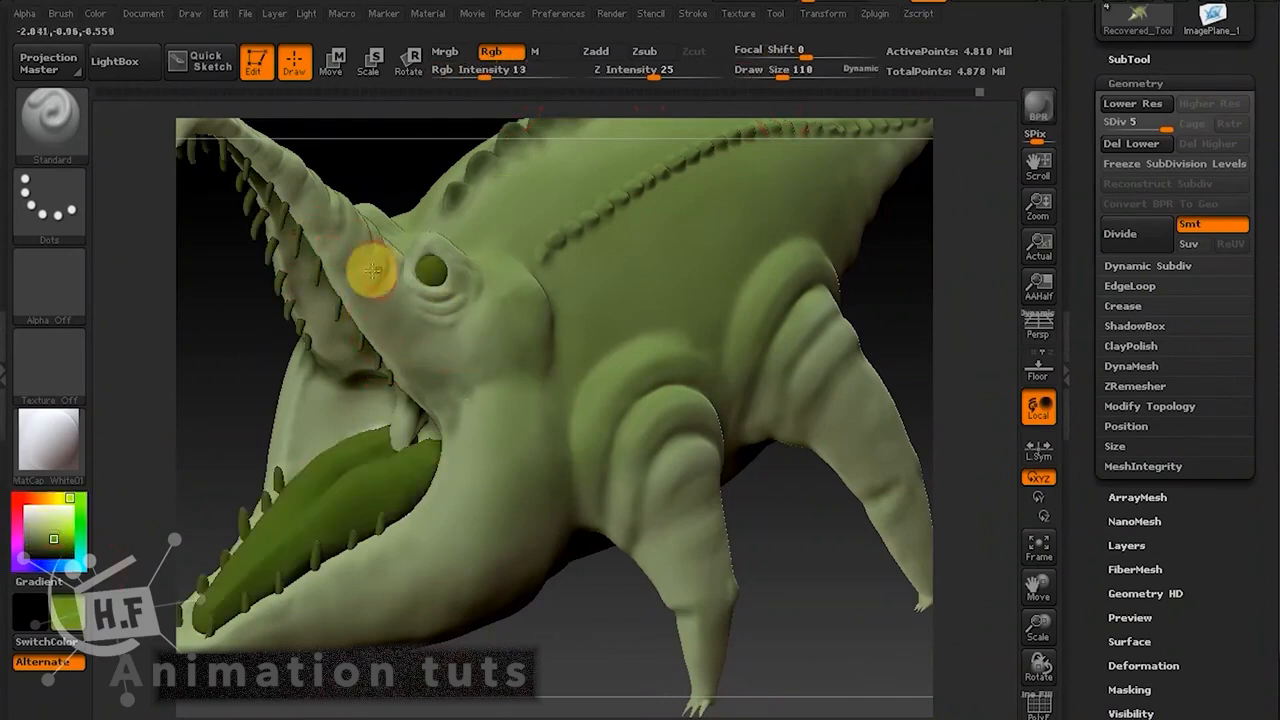
pyautogui.moveTo(331, 249); pyautogui.dragTo(468, 311)
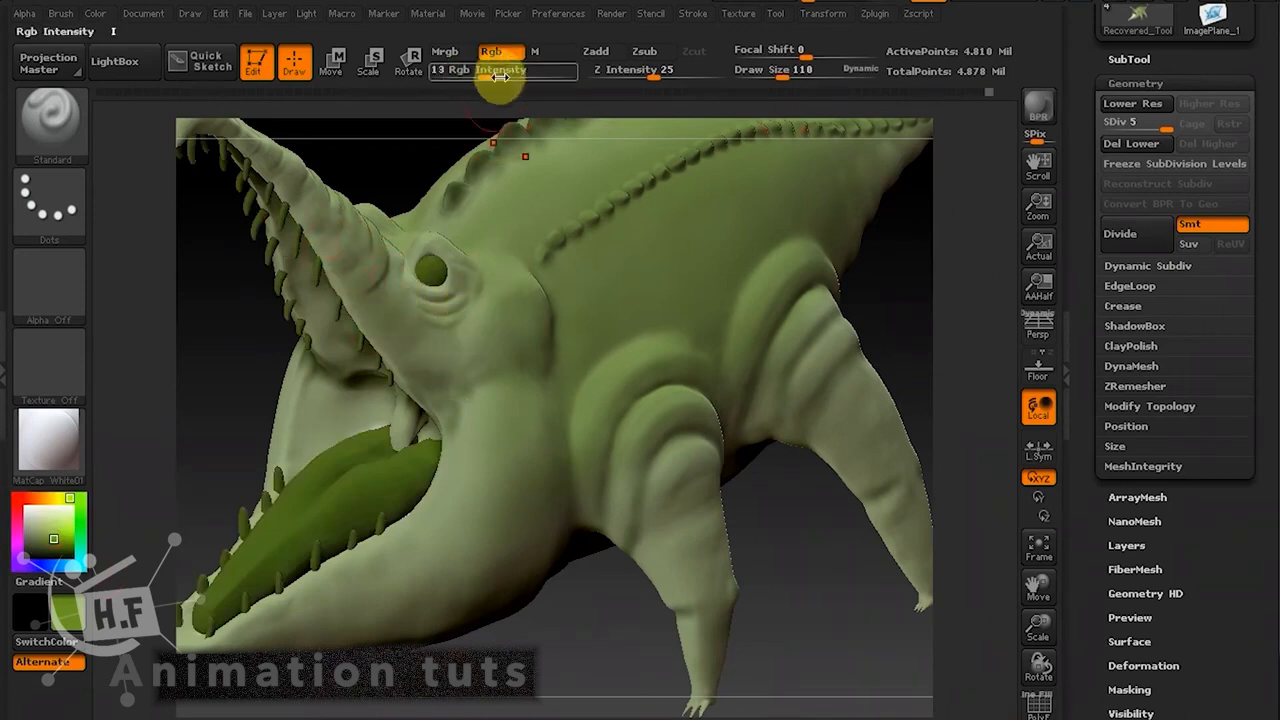
pyautogui.moveTo(390, 310); pyautogui.dragTo(317, 231)
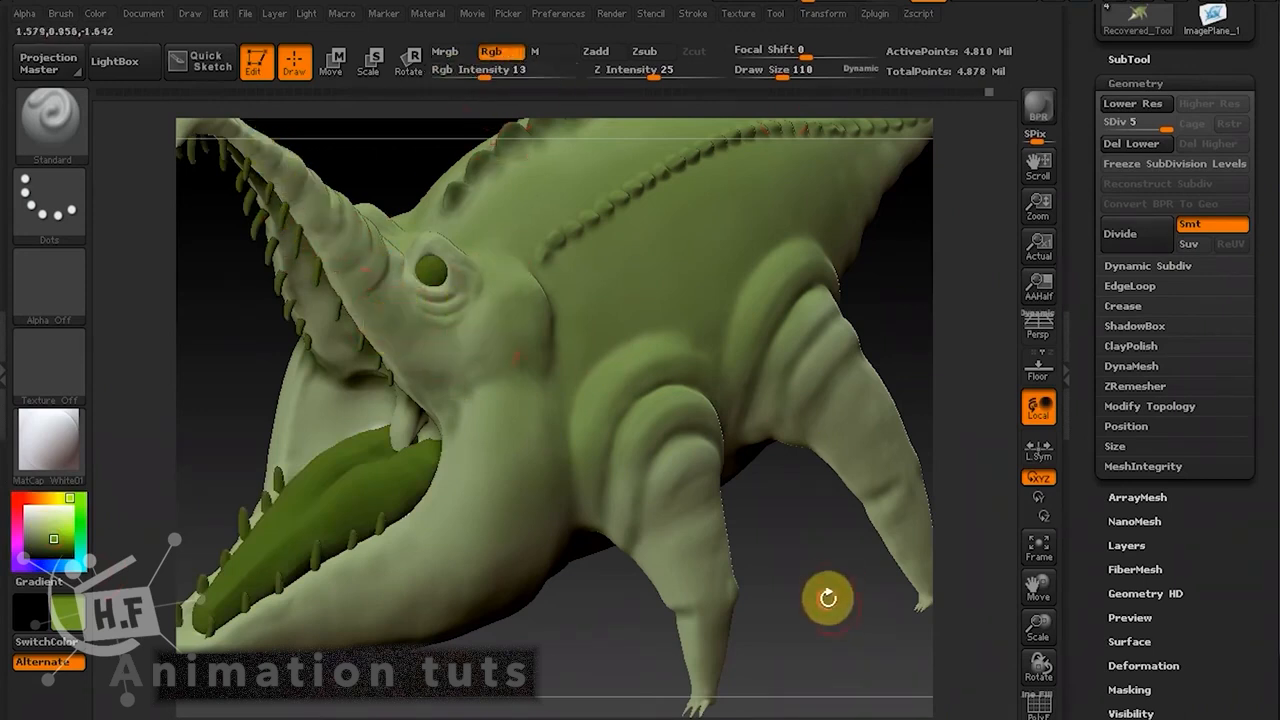
pyautogui.moveTo(826, 517); pyautogui.dragTo(726, 558)
pyautogui.moveTo(669, 507); pyautogui.dragTo(692, 458)
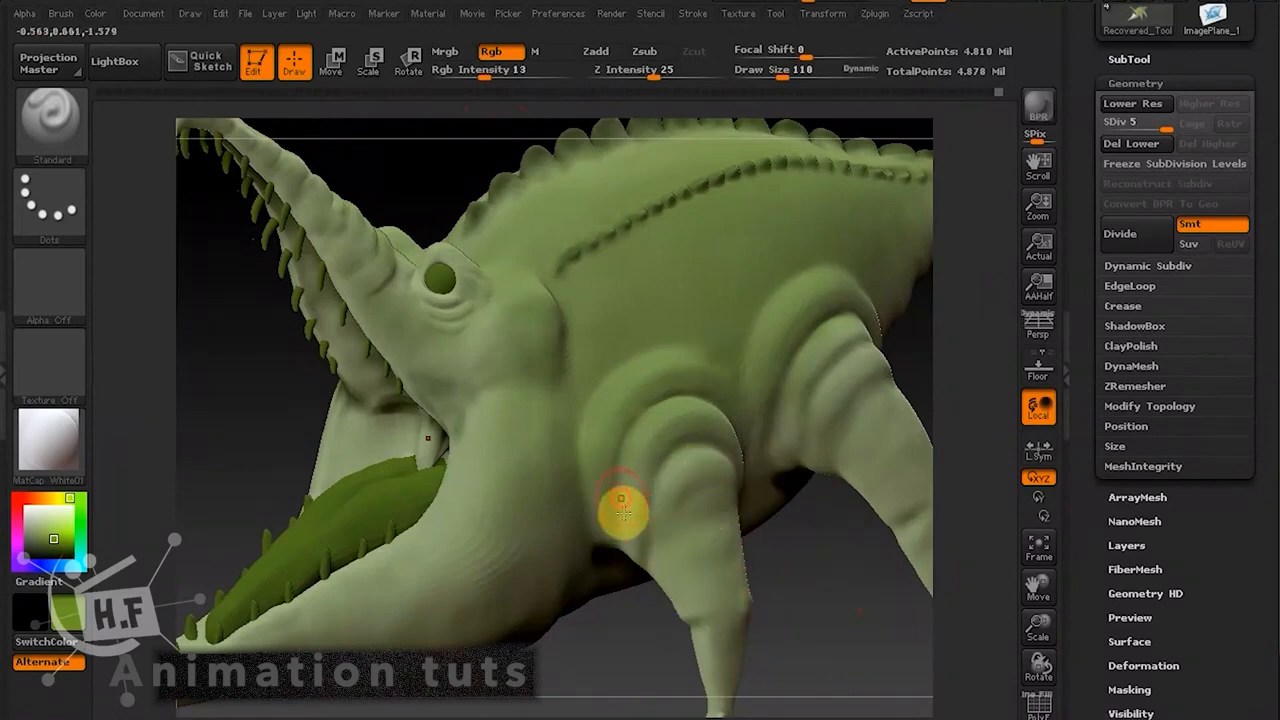
# Examine the throat and belly colors in the crocodile reference images in Chrome and Windows Photo Viewer.
pyautogui.moveTo(621, 510); pyautogui.dragTo(651, 591)
pyautogui.hotkey('alt', 'Tab')
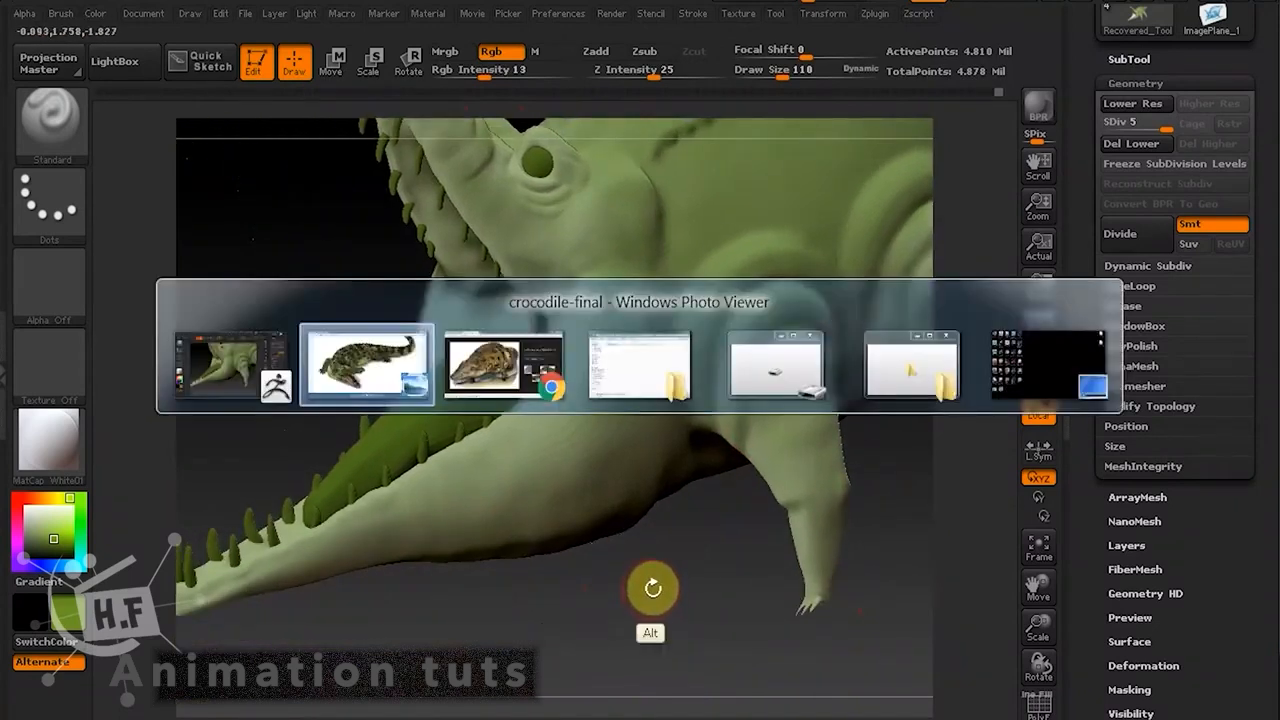
pyautogui.press('Tab')
pyautogui.press('Tab')
pyautogui.press('Tab')
pyautogui.press('Tab')
pyautogui.press('Tab')
pyautogui.press('Tab')
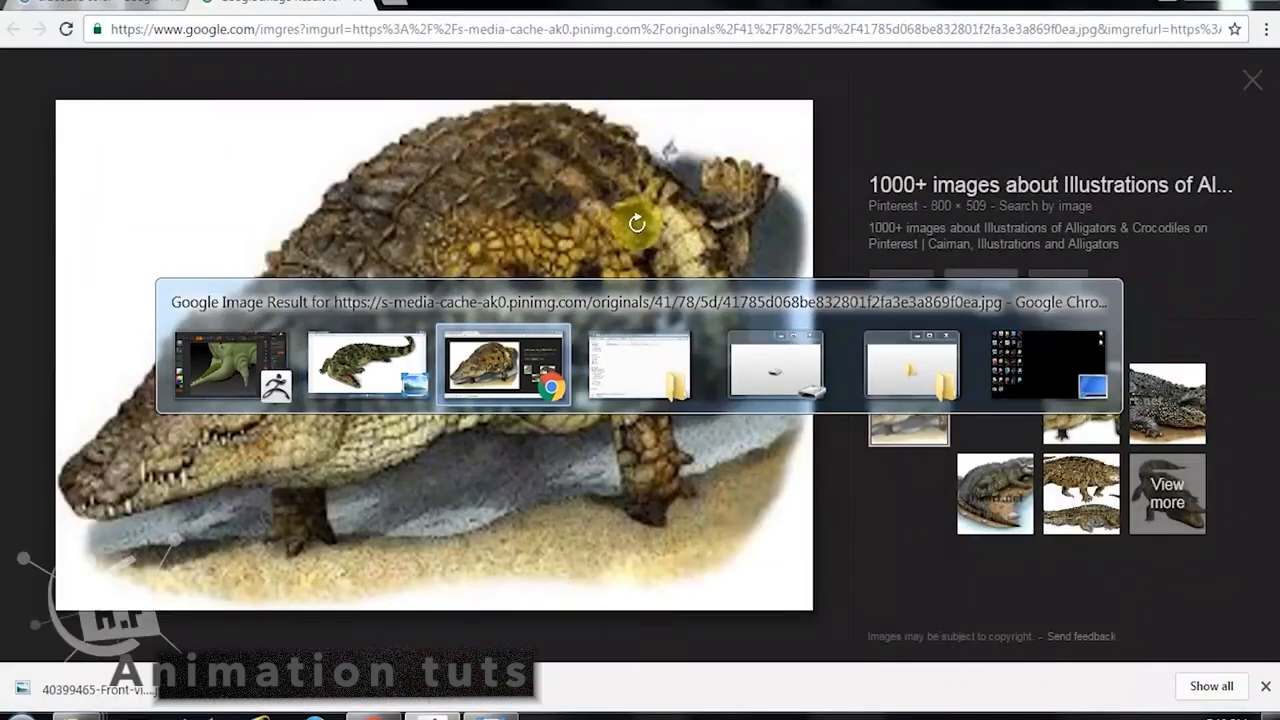
pyautogui.press('Tab')
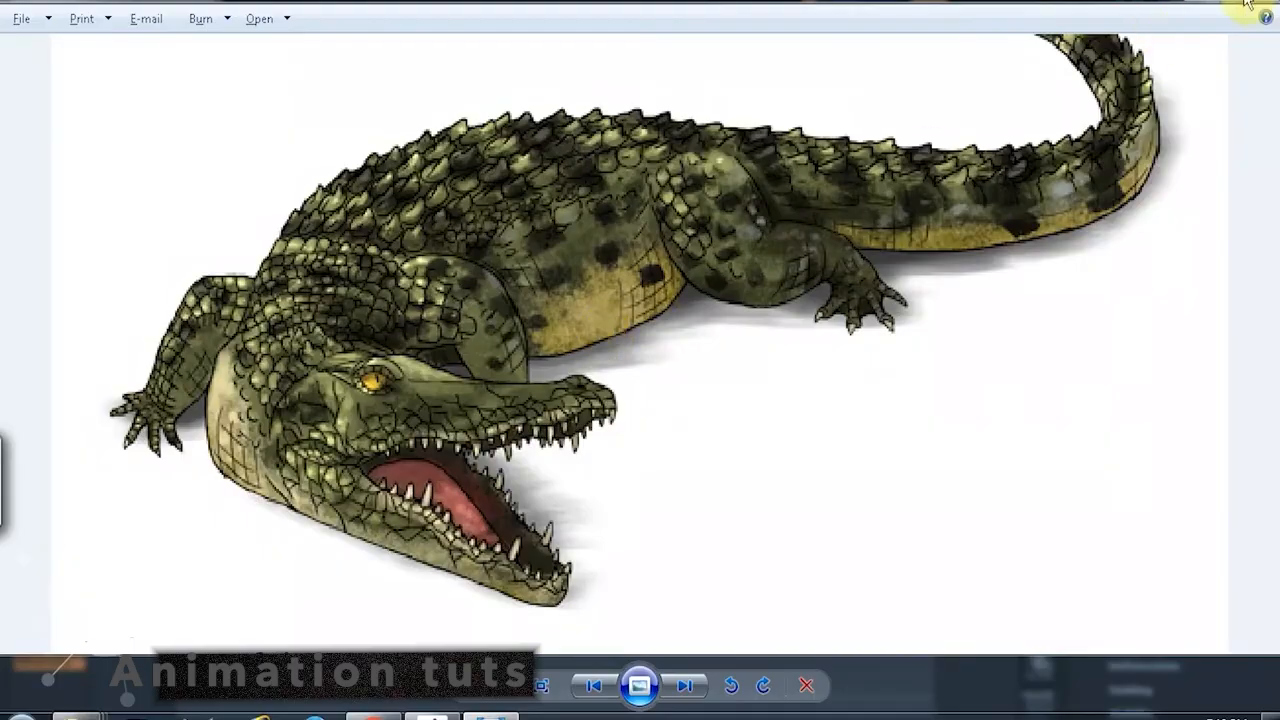
pyautogui.click(1201, 1)
# Paint the throat and the base of the lower jaw in olive yellow at Rgb Intensity 24 and Draw Size 185.
pyautogui.moveTo(666, 584); pyautogui.dragTo(576, 200)
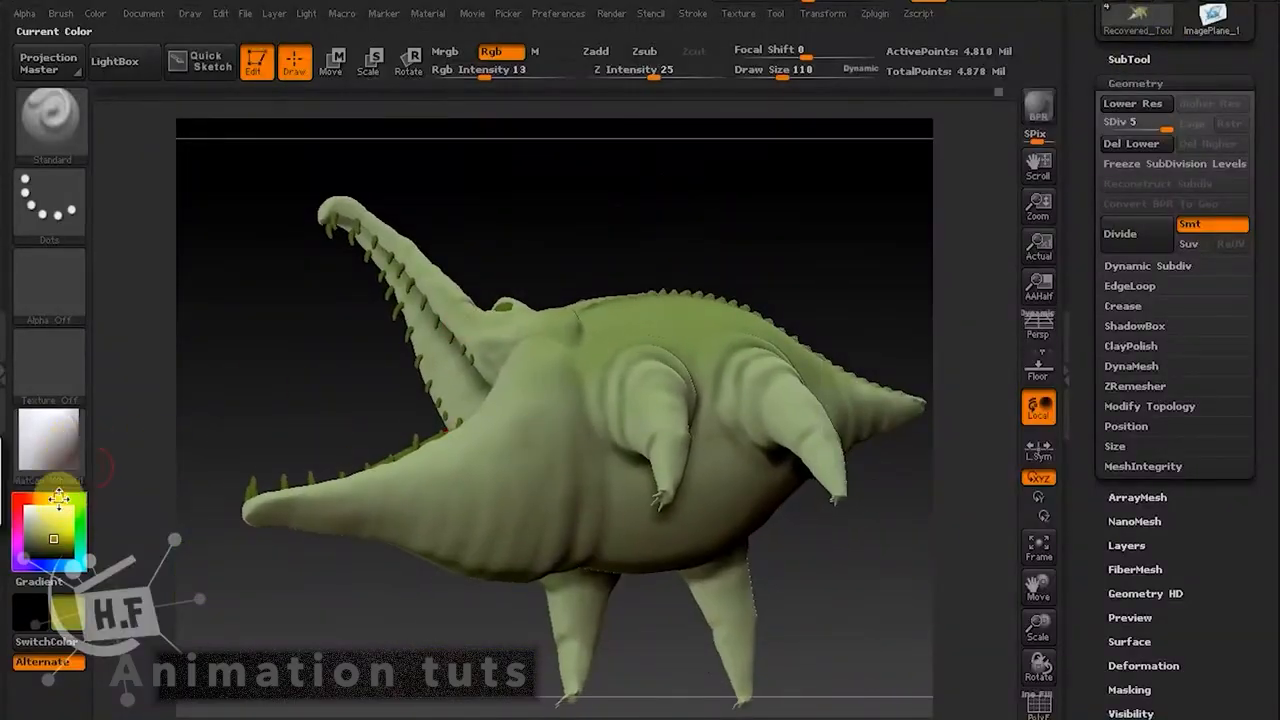
pyautogui.moveTo(484, 70); pyautogui.dragTo(500, 70)
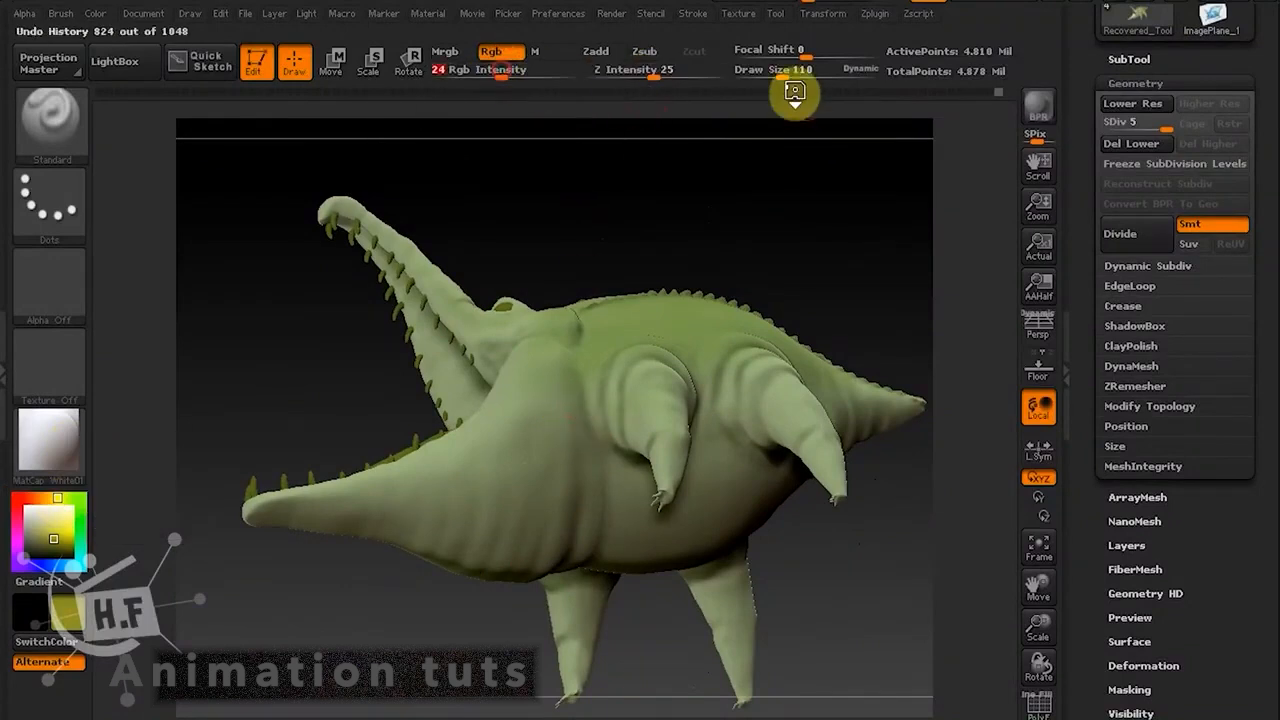
pyautogui.click(795, 70)
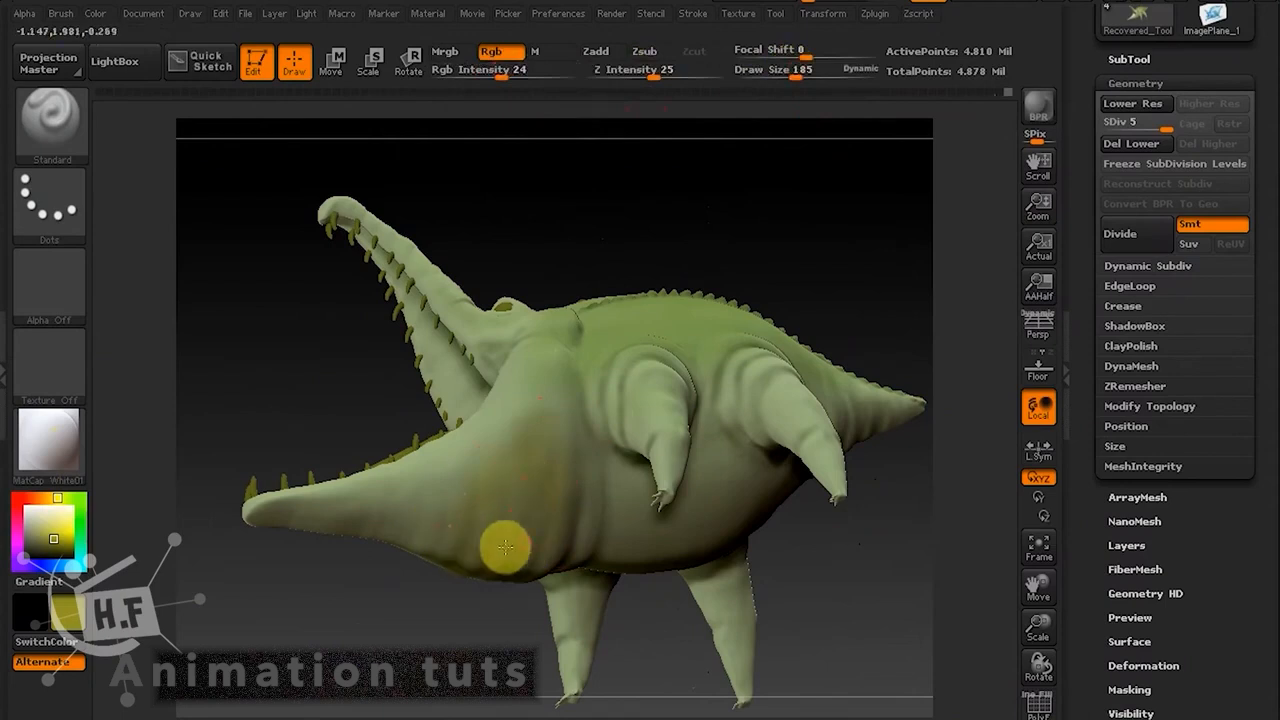
pyautogui.moveTo(832, 569); pyautogui.dragTo(823, 483)
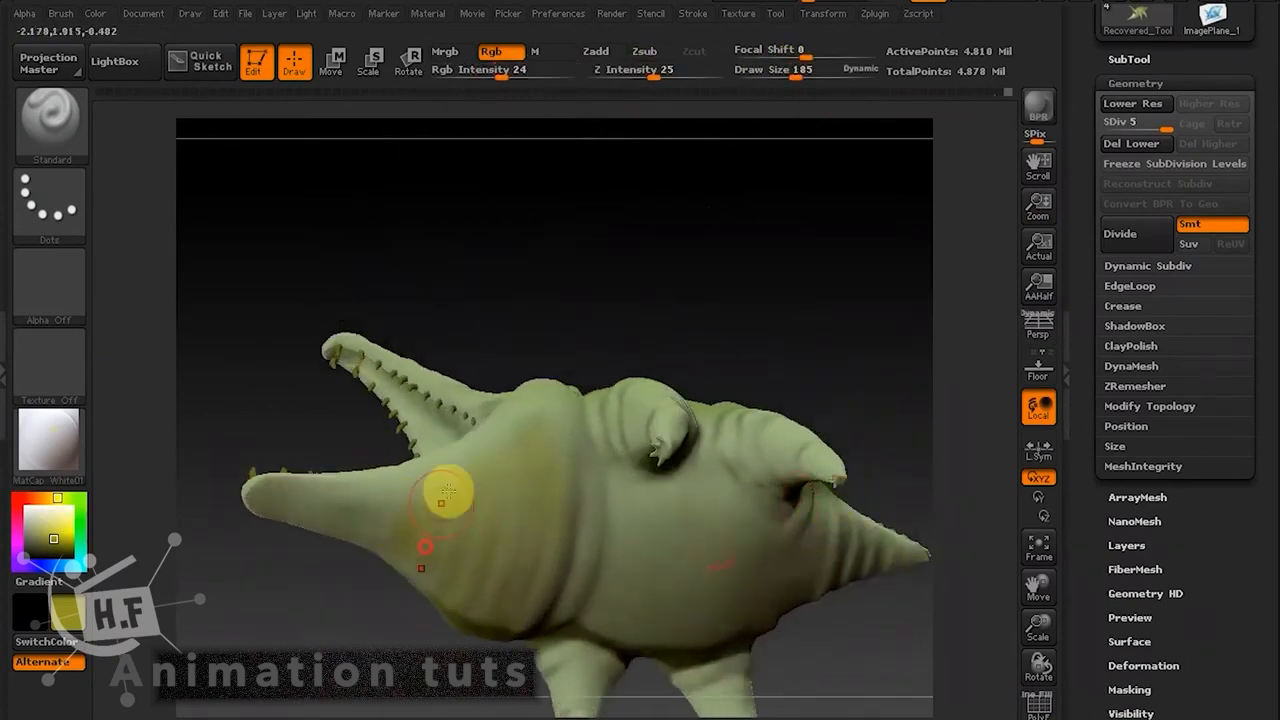
pyautogui.moveTo(468, 640); pyautogui.dragTo(322, 490)
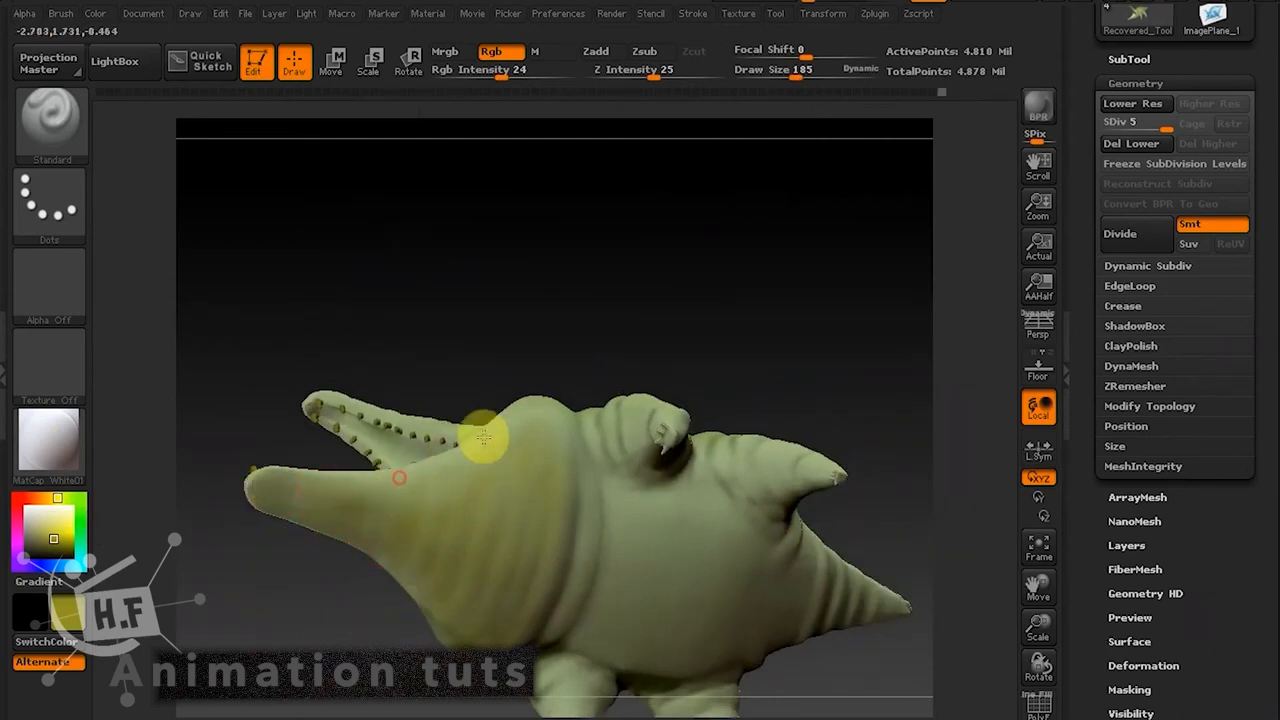
# Extend the olive yellow across the underside of the throat and back over the neck fold.
pyautogui.moveTo(583, 312); pyautogui.dragTo(580, 474)
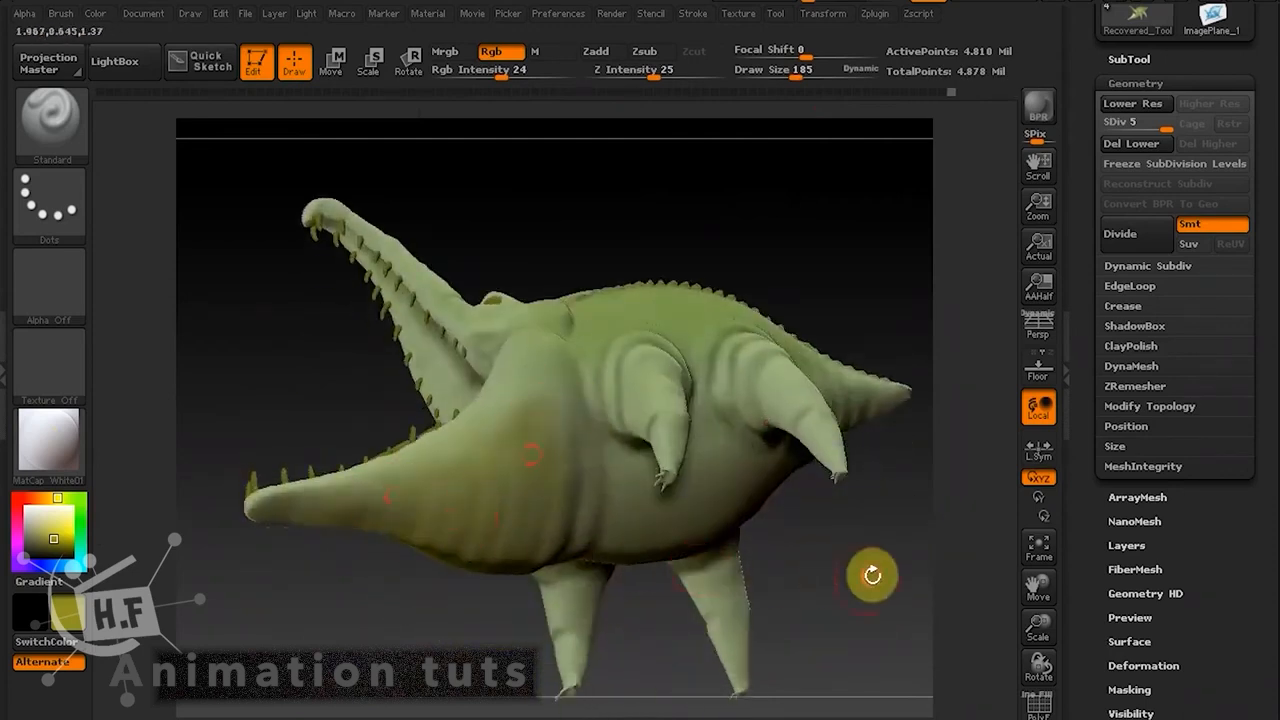
pyautogui.moveTo(872, 575); pyautogui.dragTo(354, 543)
pyautogui.moveTo(443, 577)
pyautogui.mouseDown()
pyautogui.moveTo(617, 251)
pyautogui.moveTo(459, 567)
pyautogui.mouseUp()
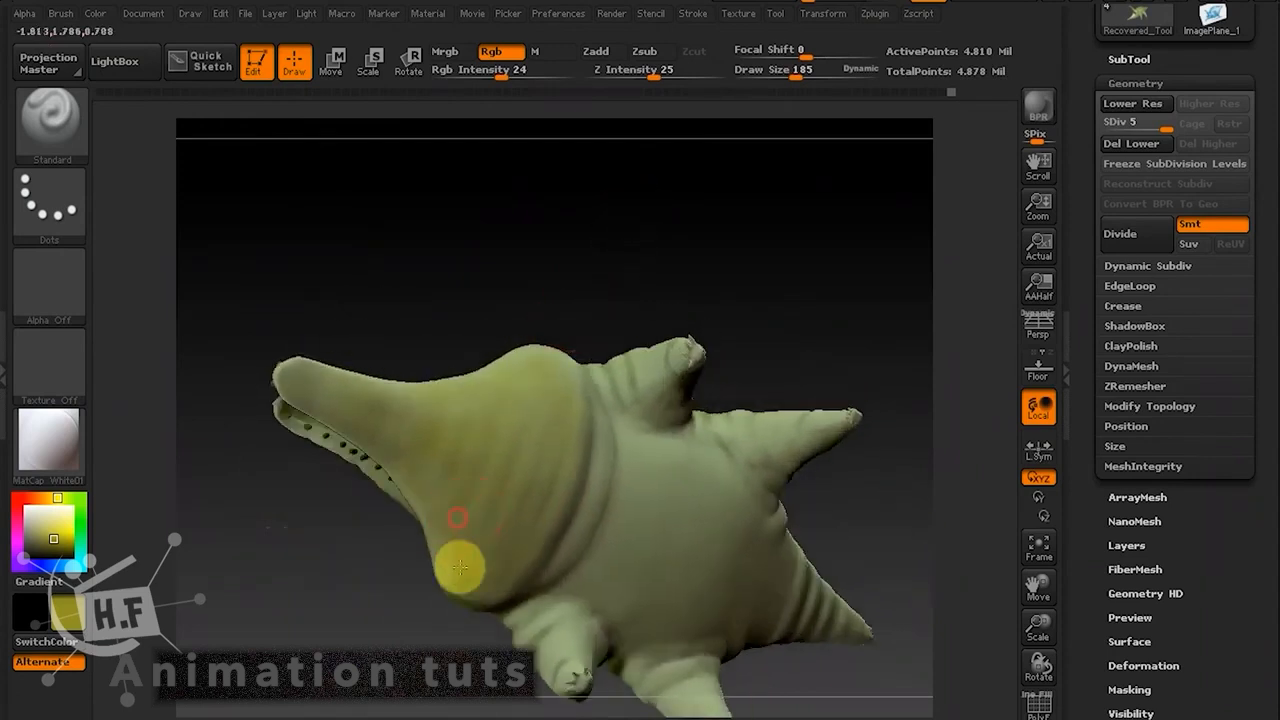
pyautogui.moveTo(757, 268); pyautogui.dragTo(623, 456)
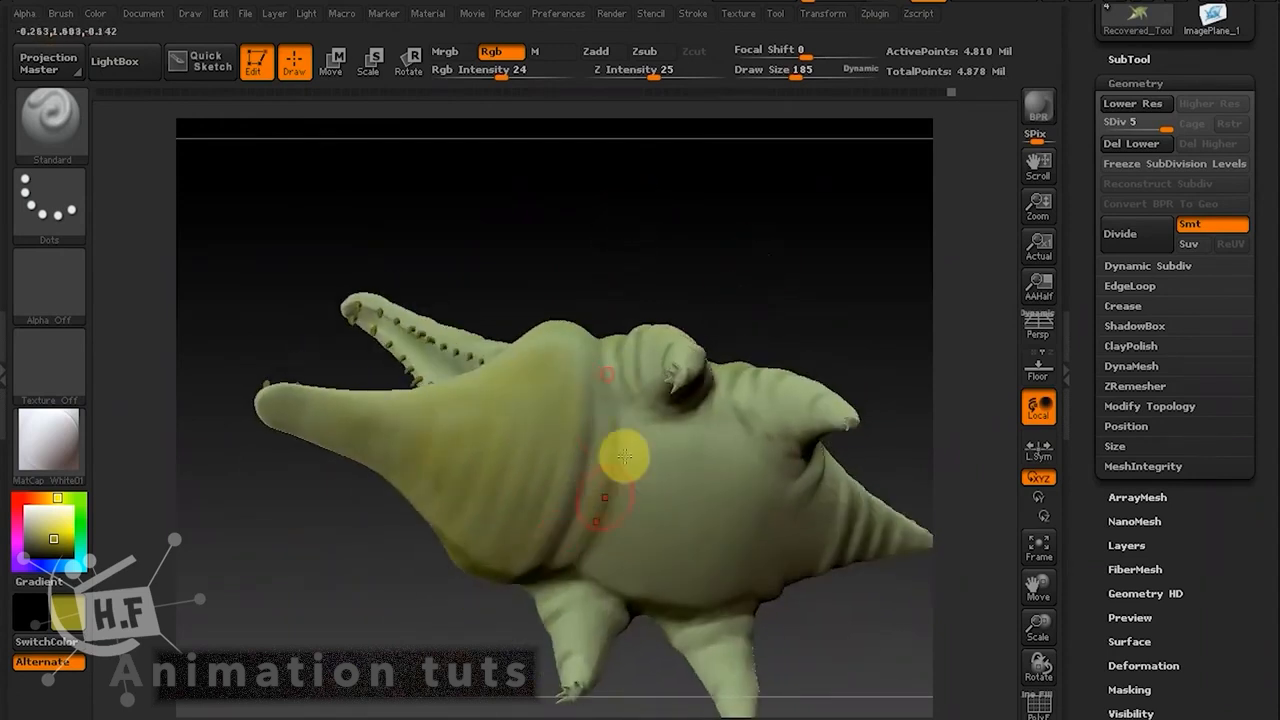
# Paint the belly olive yellow from behind the neck fold to the area between the legs.
pyautogui.moveTo(777, 591); pyautogui.dragTo(549, 463)
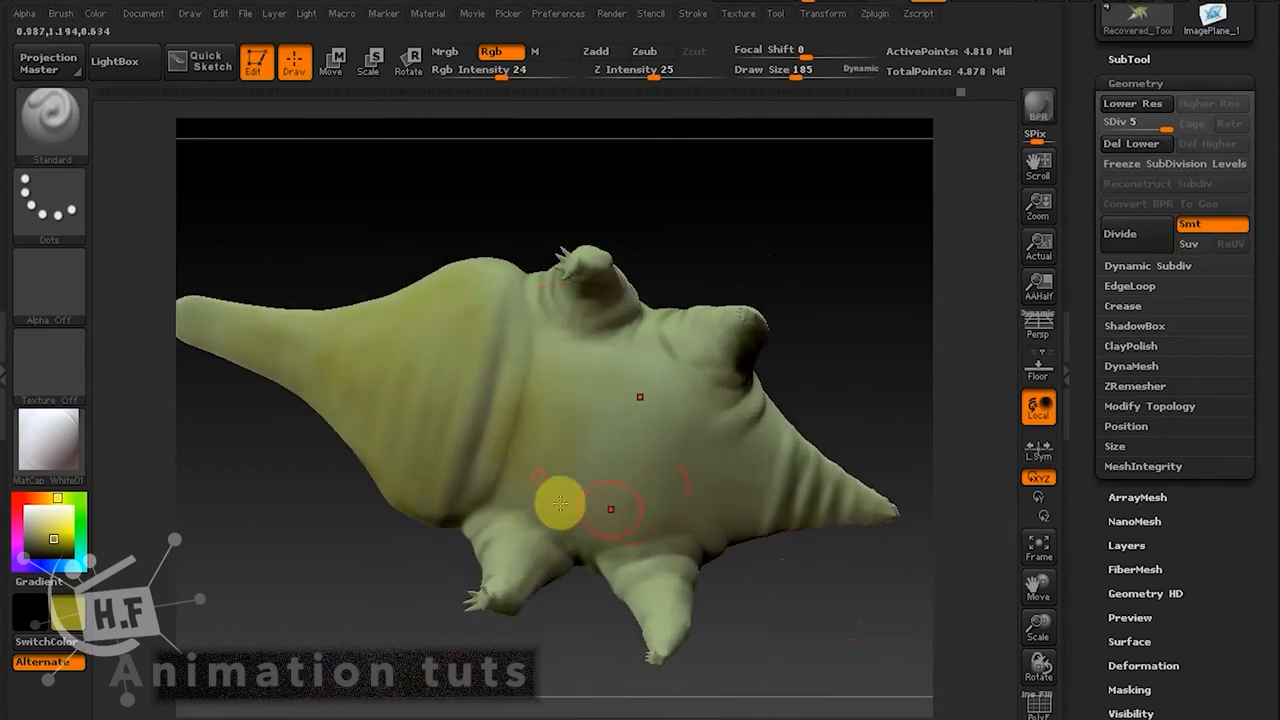
pyautogui.moveTo(766, 435); pyautogui.dragTo(768, 512)
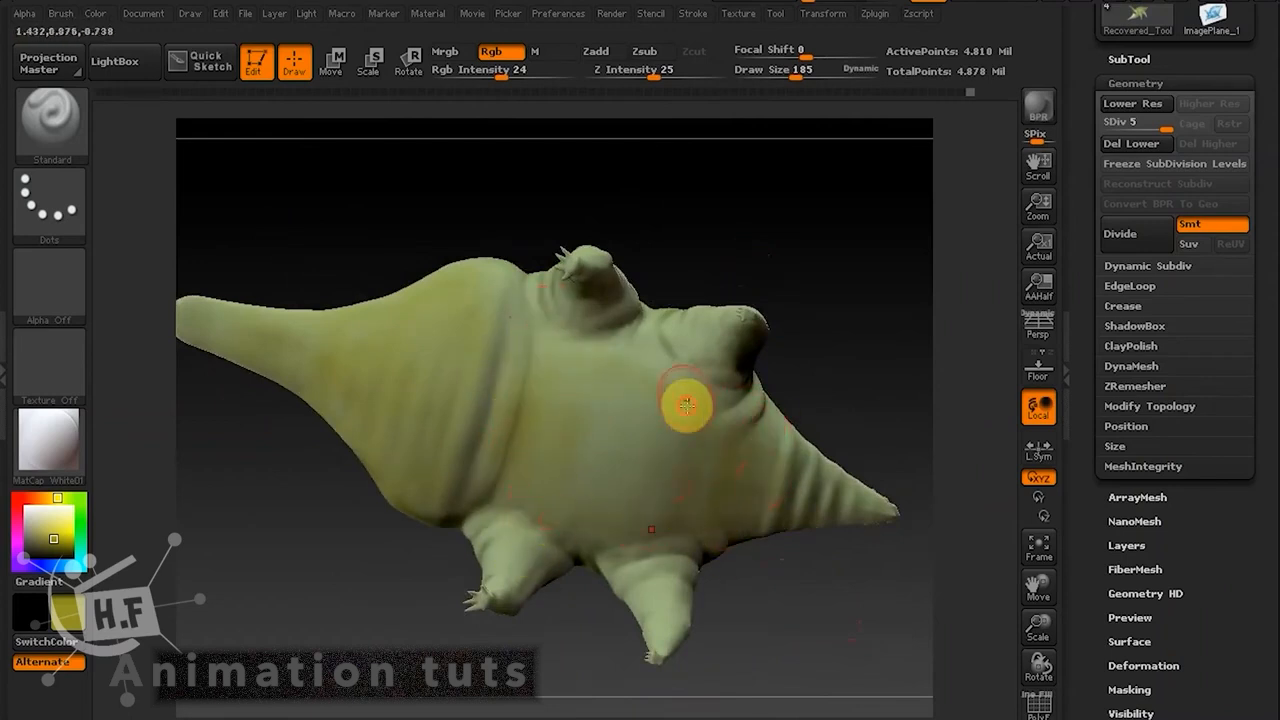
pyautogui.moveTo(682, 394)
pyautogui.mouseDown()
pyautogui.moveTo(664, 498)
pyautogui.moveTo(598, 437)
pyautogui.mouseUp()
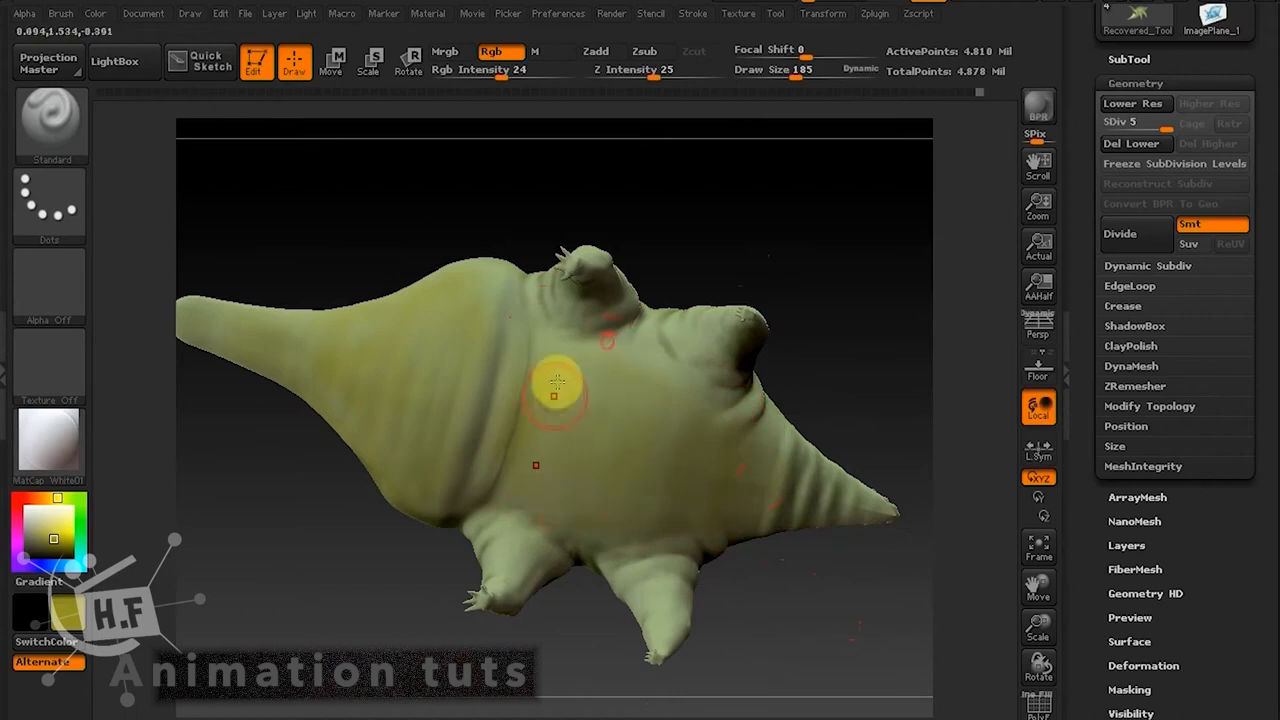
pyautogui.moveTo(557, 381); pyautogui.dragTo(509, 329)
pyautogui.moveTo(863, 286)
pyautogui.mouseDown()
pyautogui.moveTo(651, 406)
pyautogui.moveTo(641, 355)
pyautogui.mouseUp()
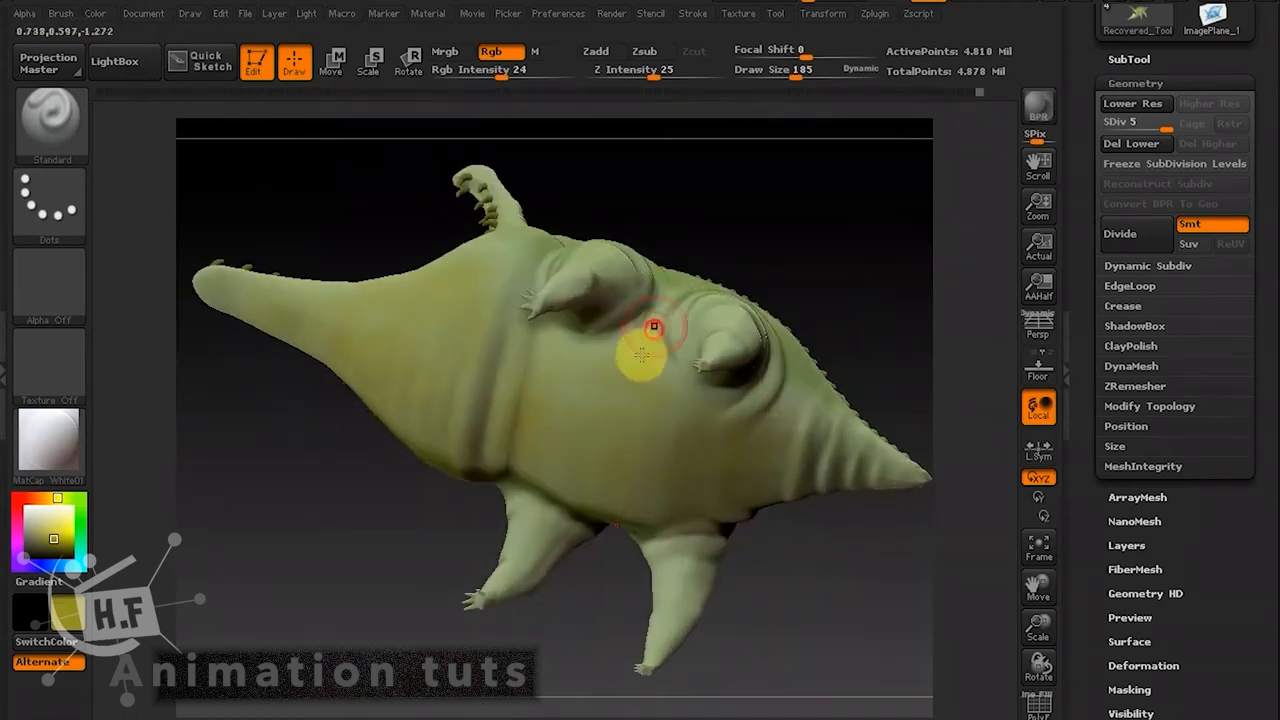
# Continue the olive yellow over the rear belly and the underside of the tail, and even out the front of the belly.
pyautogui.moveTo(882, 350); pyautogui.dragTo(880, 291)
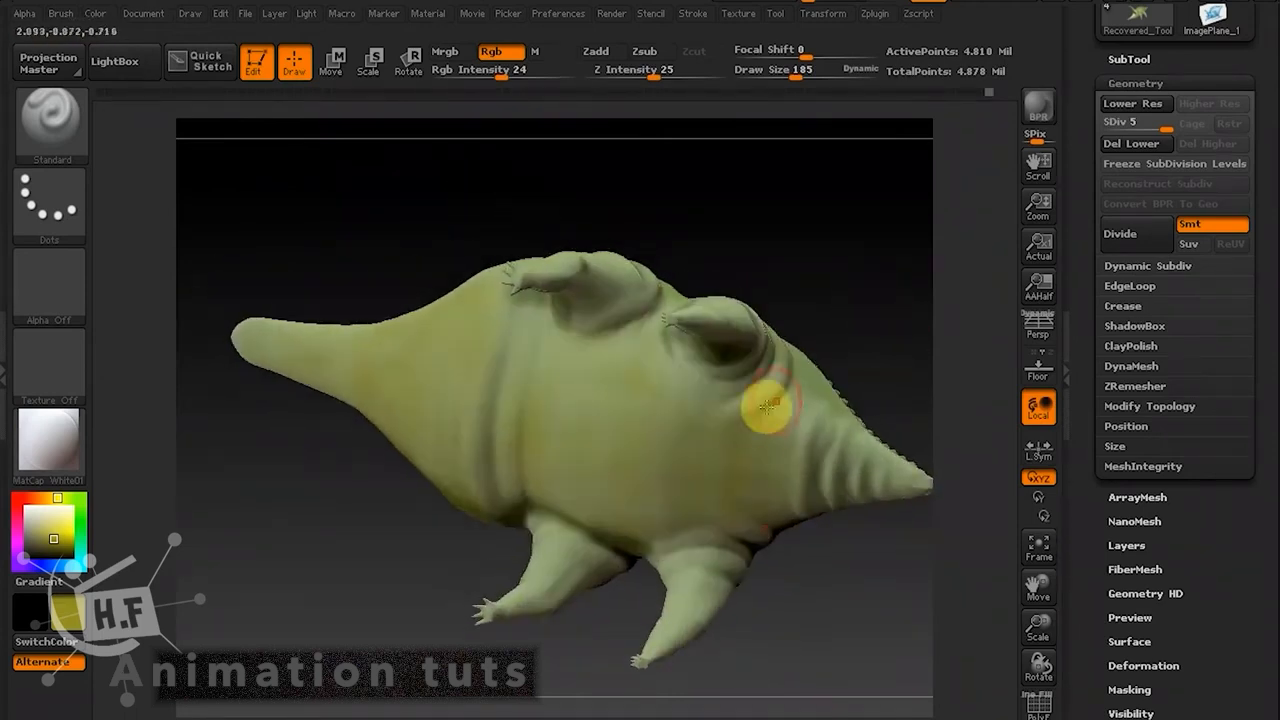
pyautogui.moveTo(817, 483)
pyautogui.mouseDown()
pyautogui.moveTo(894, 491)
pyautogui.moveTo(823, 440)
pyautogui.mouseUp()
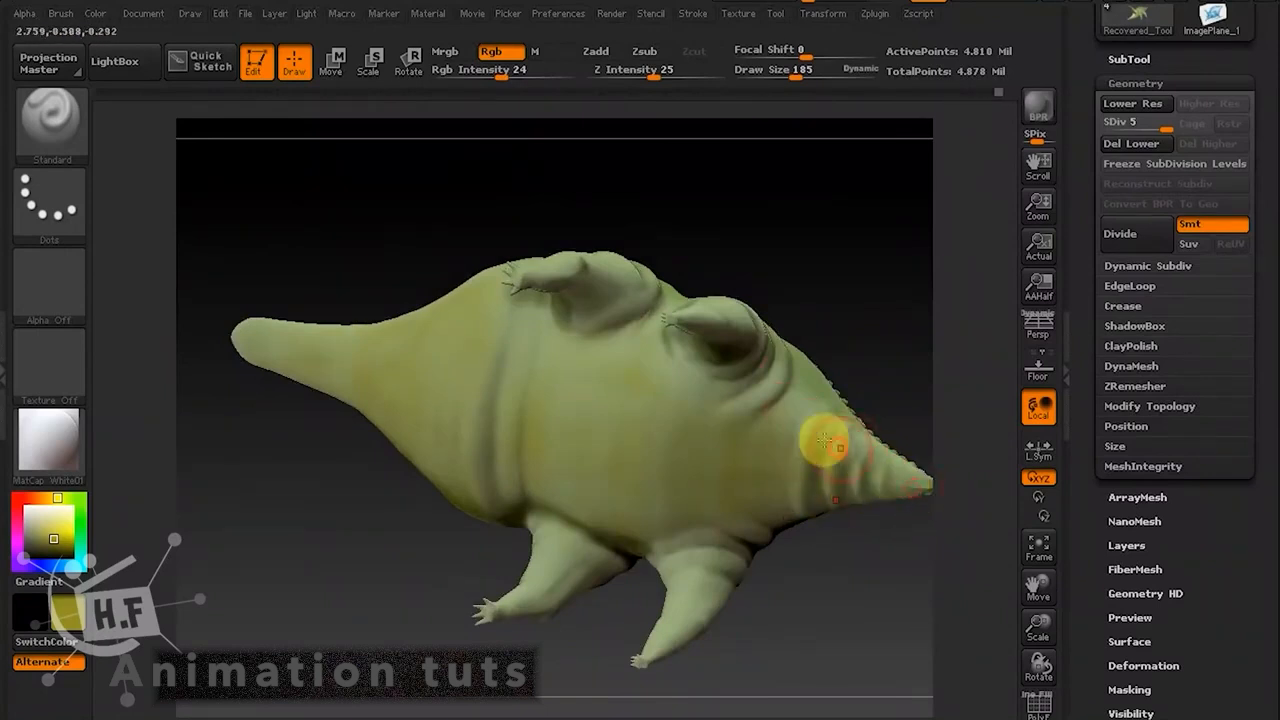
pyautogui.moveTo(816, 394); pyautogui.dragTo(729, 399)
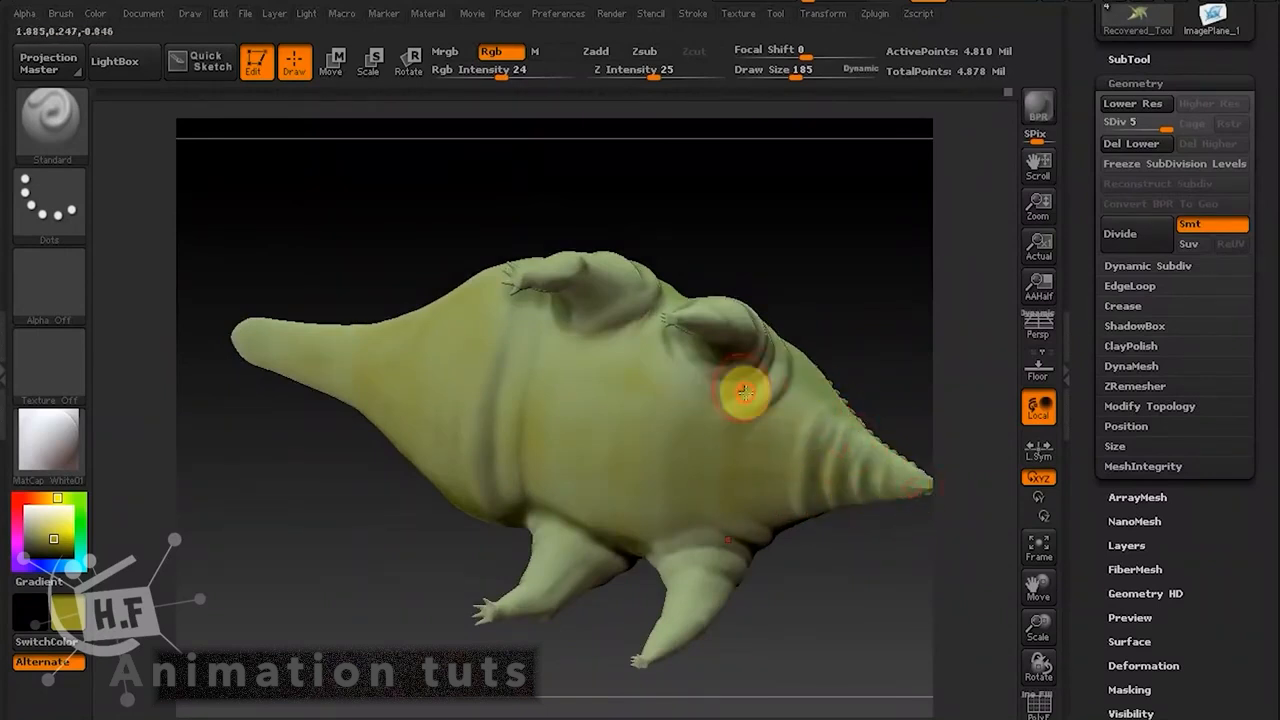
pyautogui.moveTo(875, 272); pyautogui.dragTo(848, 341)
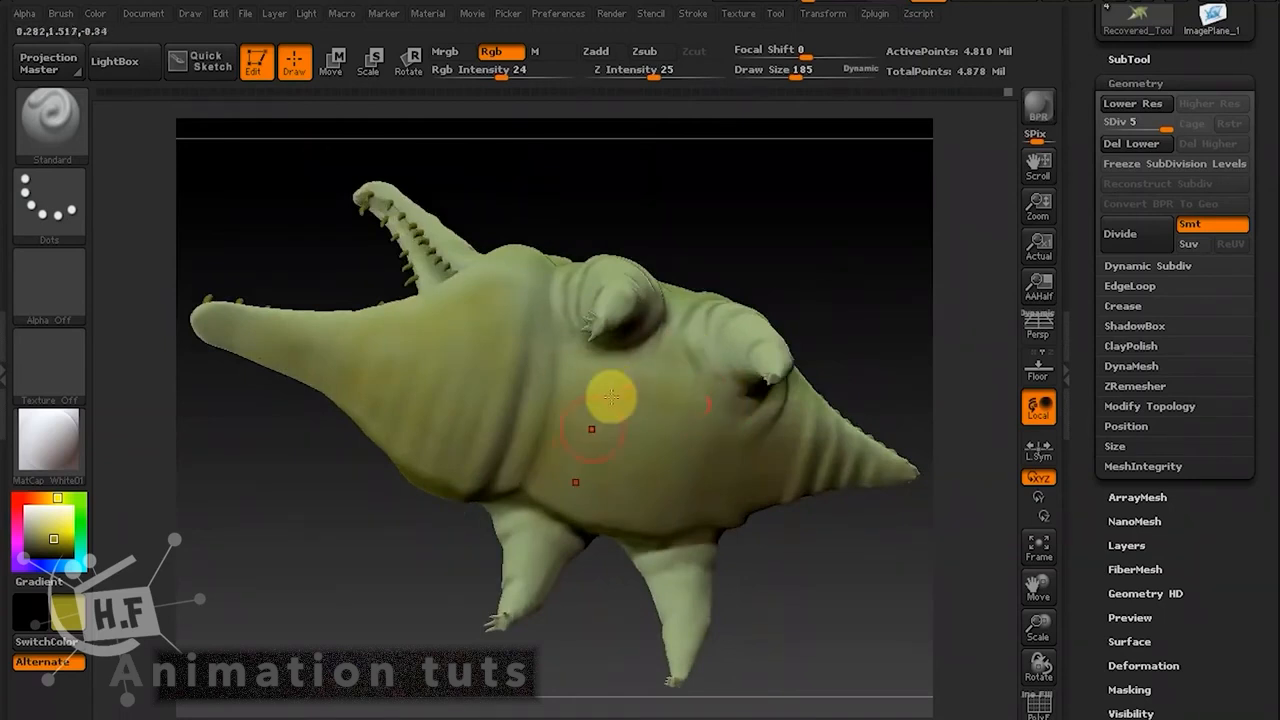
pyautogui.moveTo(609, 492); pyautogui.dragTo(540, 285)
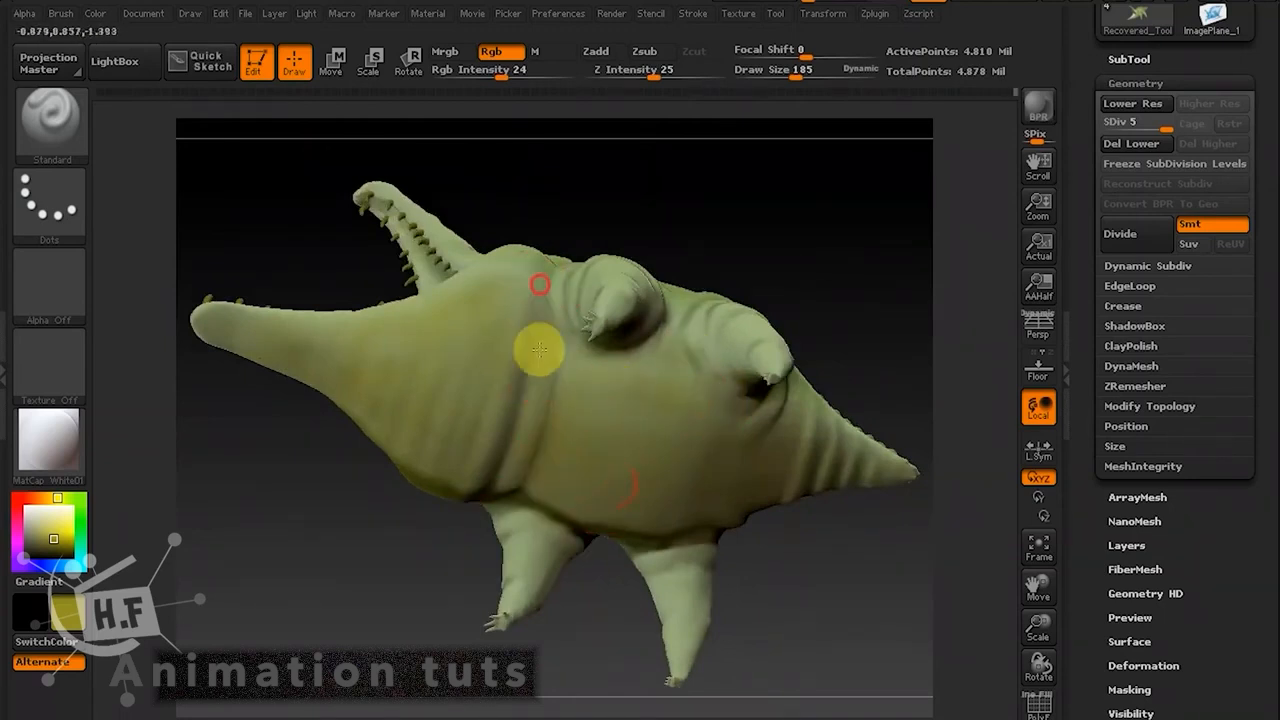
# Blend the olive yellow along the side of the throat and out to the tip of the lower jaw.
pyautogui.moveTo(518, 341)
pyautogui.mouseDown()
pyautogui.moveTo(430, 422)
pyautogui.moveTo(317, 383)
pyautogui.moveTo(340, 310)
pyautogui.mouseUp()
pyautogui.moveTo(557, 180); pyautogui.dragTo(545, 290)
pyautogui.moveTo(412, 376); pyautogui.dragTo(491, 294)
pyautogui.moveTo(686, 174); pyautogui.dragTo(618, 272)
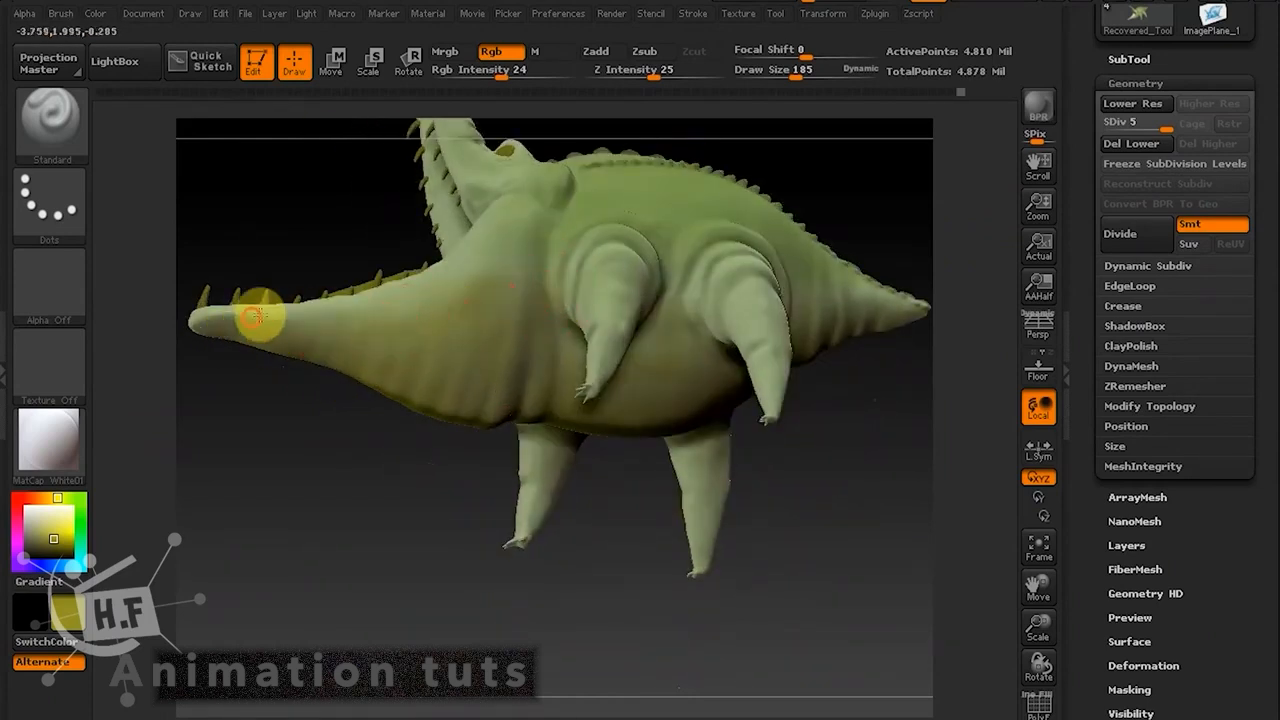
pyautogui.moveTo(740, 160); pyautogui.dragTo(837, 374)
pyautogui.moveTo(720, 391); pyautogui.dragTo(659, 423)
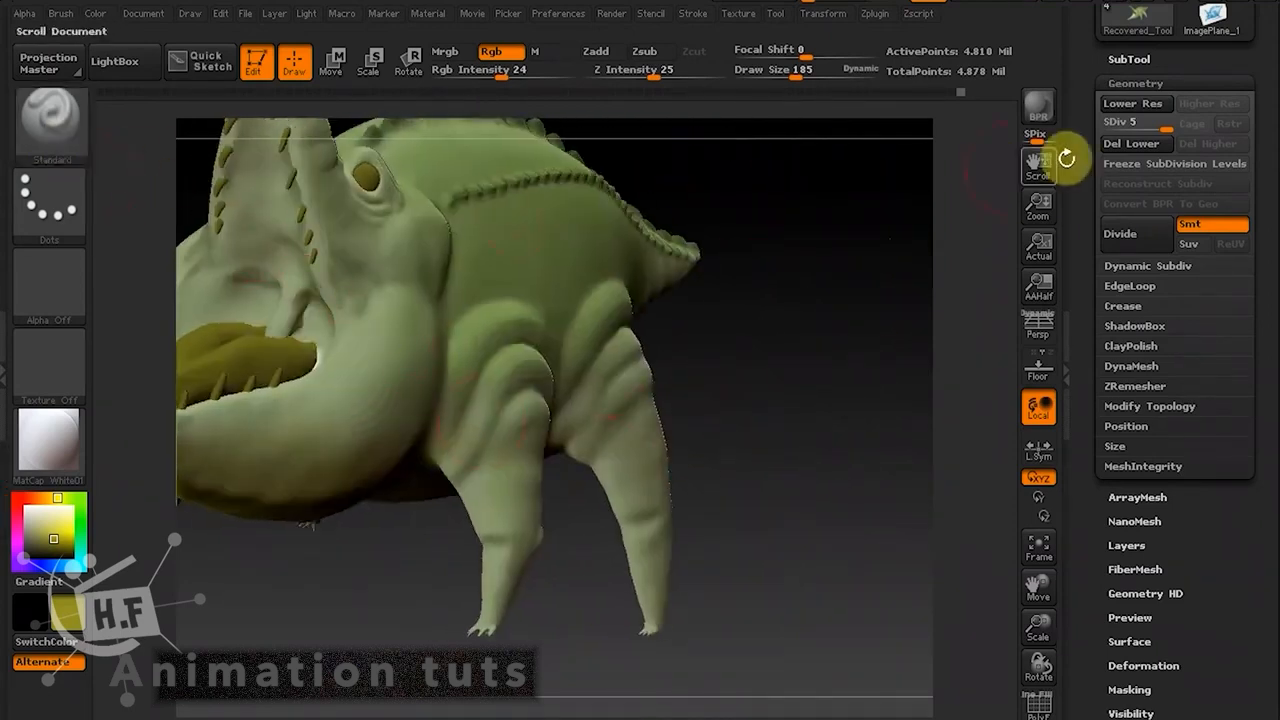
# Lower the body mesh to subdivision level 3 and switch to the Move brush.
pyautogui.click(1132, 103)
pyautogui.moveTo(811, 351); pyautogui.dragTo(533, 457)
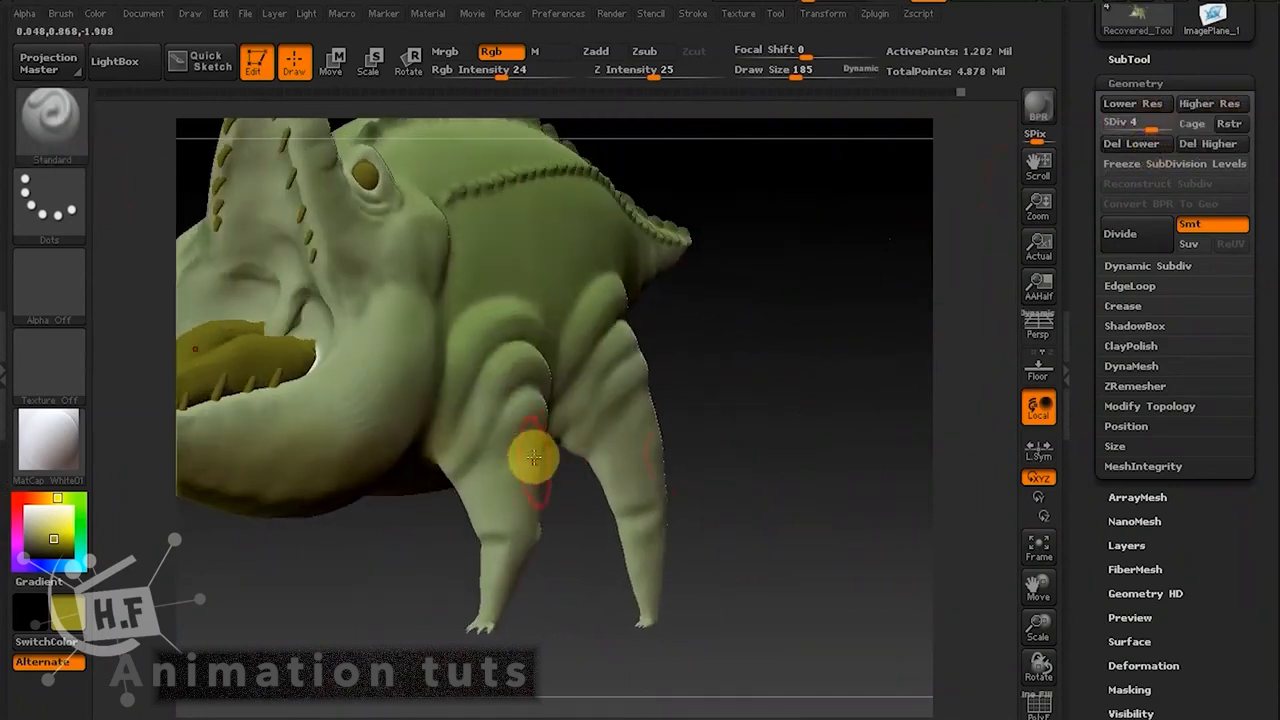
pyautogui.click(50, 115)
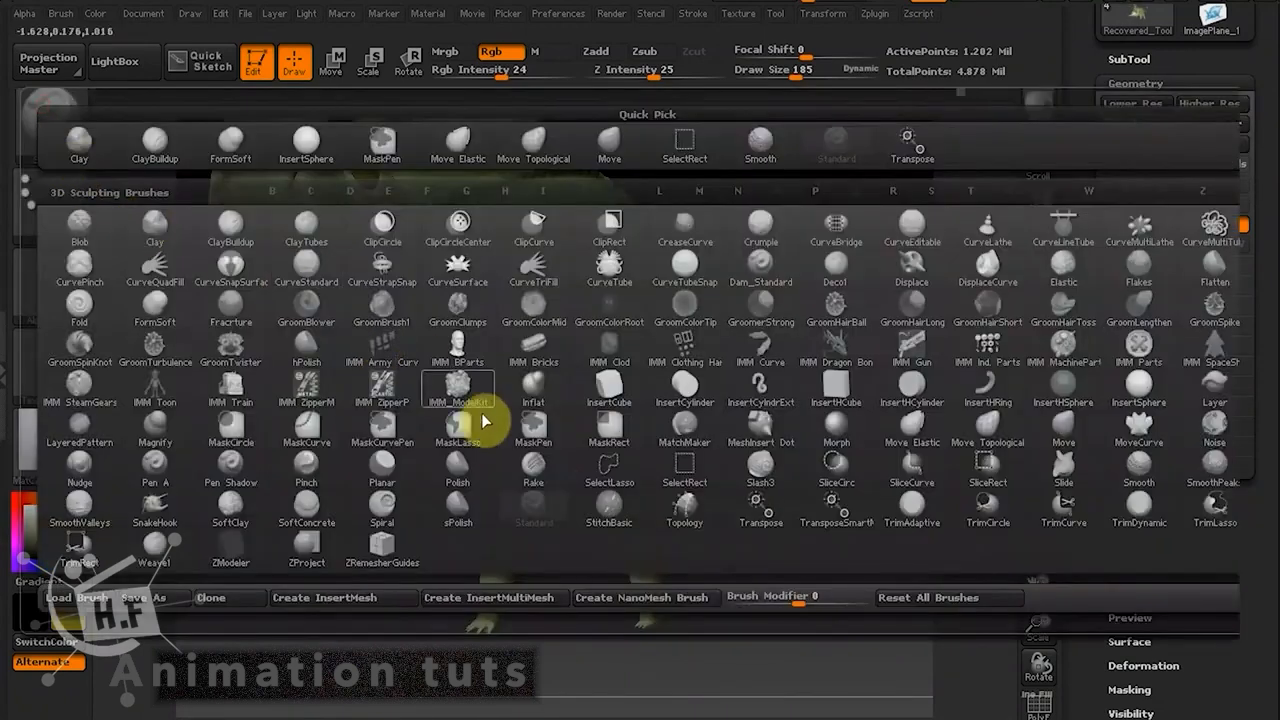
pyautogui.click(990, 433)
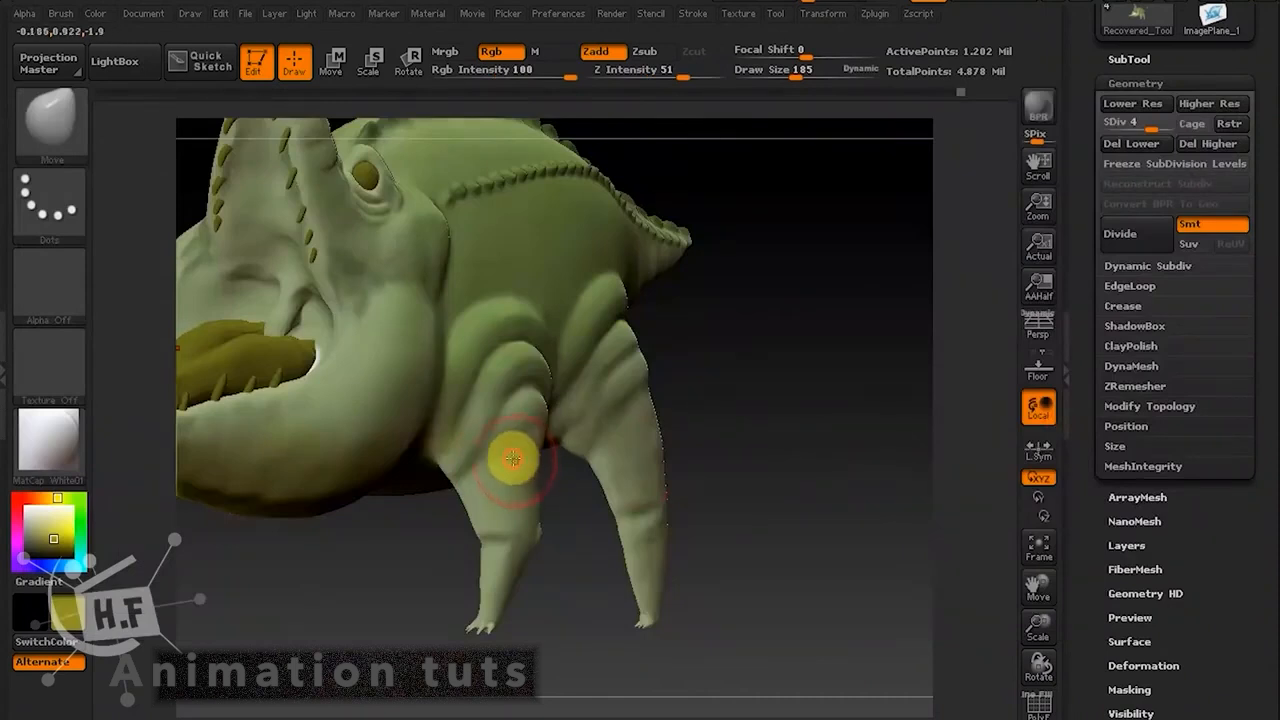
pyautogui.click(1141, 126)
pyautogui.press('shift')
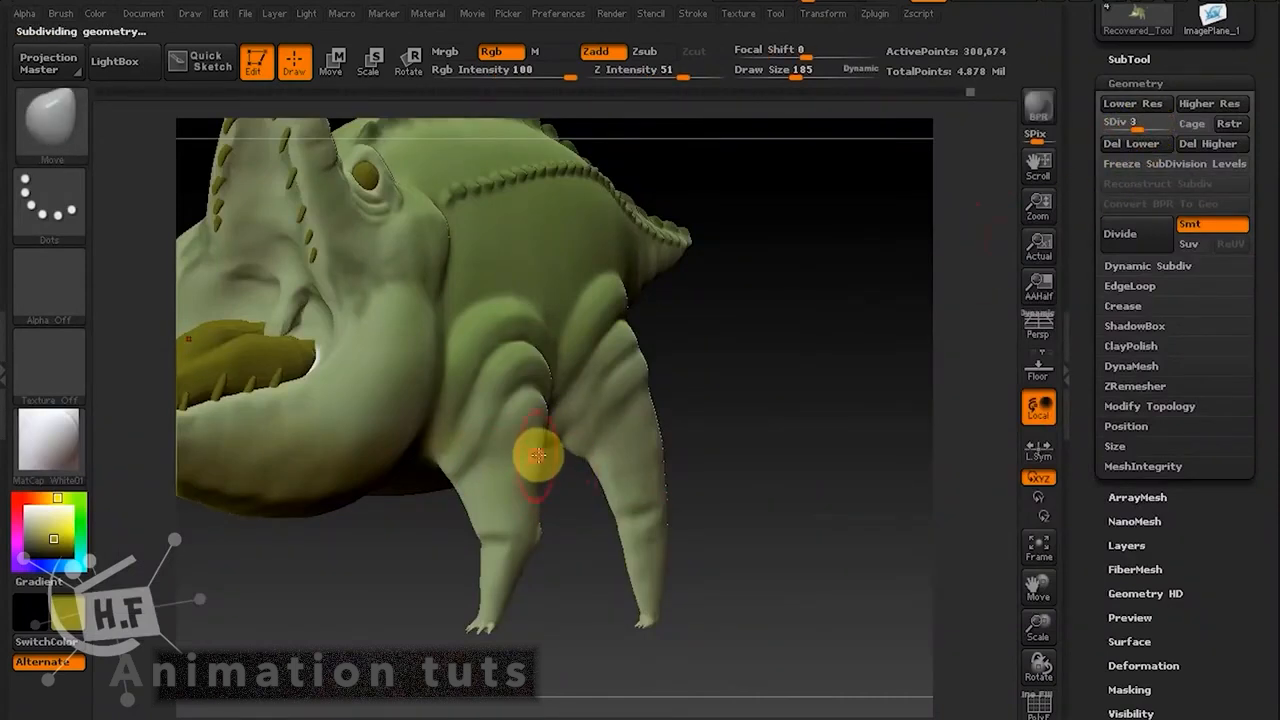
# Reshape the front leg's outline with the Move brush and smooth the surfaces of the front and hind legs.
pyautogui.keyDown('shift'); pyautogui.moveTo(532, 480); pyautogui.dragTo(485, 530); pyautogui.keyUp('shift')
pyautogui.moveTo(569, 594); pyautogui.dragTo(543, 604)
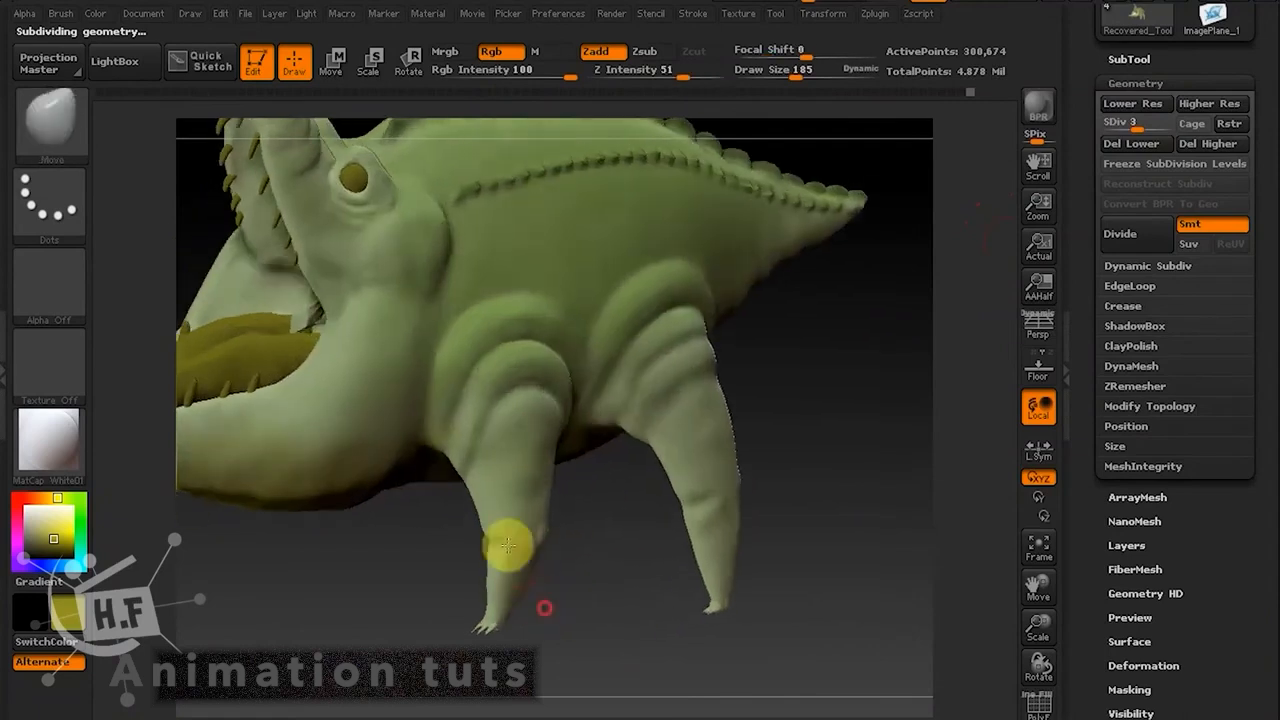
pyautogui.moveTo(609, 505); pyautogui.dragTo(570, 504)
pyautogui.moveTo(544, 500)
pyautogui.keyDown('shift'); pyautogui.mouseDown()
pyautogui.moveTo(549, 457)
pyautogui.moveTo(547, 492)
pyautogui.mouseUp(); pyautogui.keyUp('shift')
pyautogui.moveTo(606, 531); pyautogui.dragTo(568, 515)
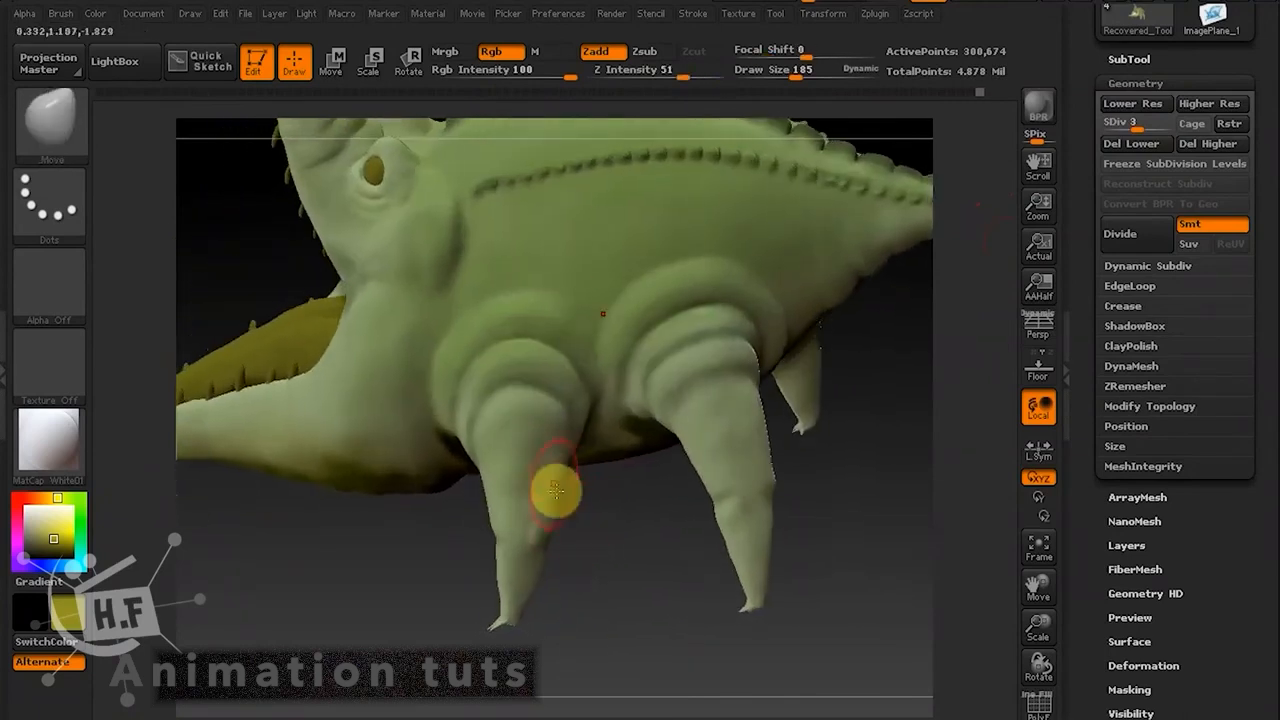
pyautogui.keyDown('shift'); pyautogui.moveTo(698, 453); pyautogui.dragTo(708, 374); pyautogui.keyUp('shift')
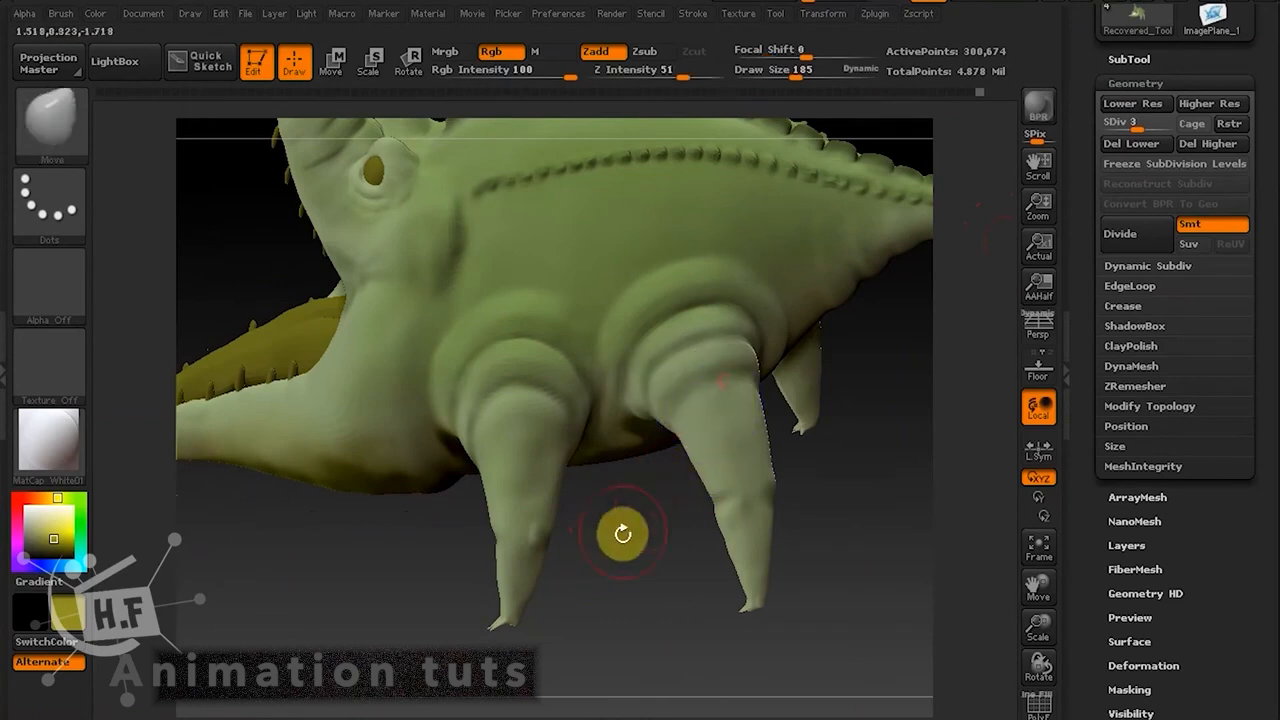
# Smooth the upper part of the front leg below its shoulder folds.
pyautogui.moveTo(620, 531)
pyautogui.mouseDown()
pyautogui.moveTo(653, 541)
pyautogui.moveTo(600, 514)
pyautogui.mouseUp()
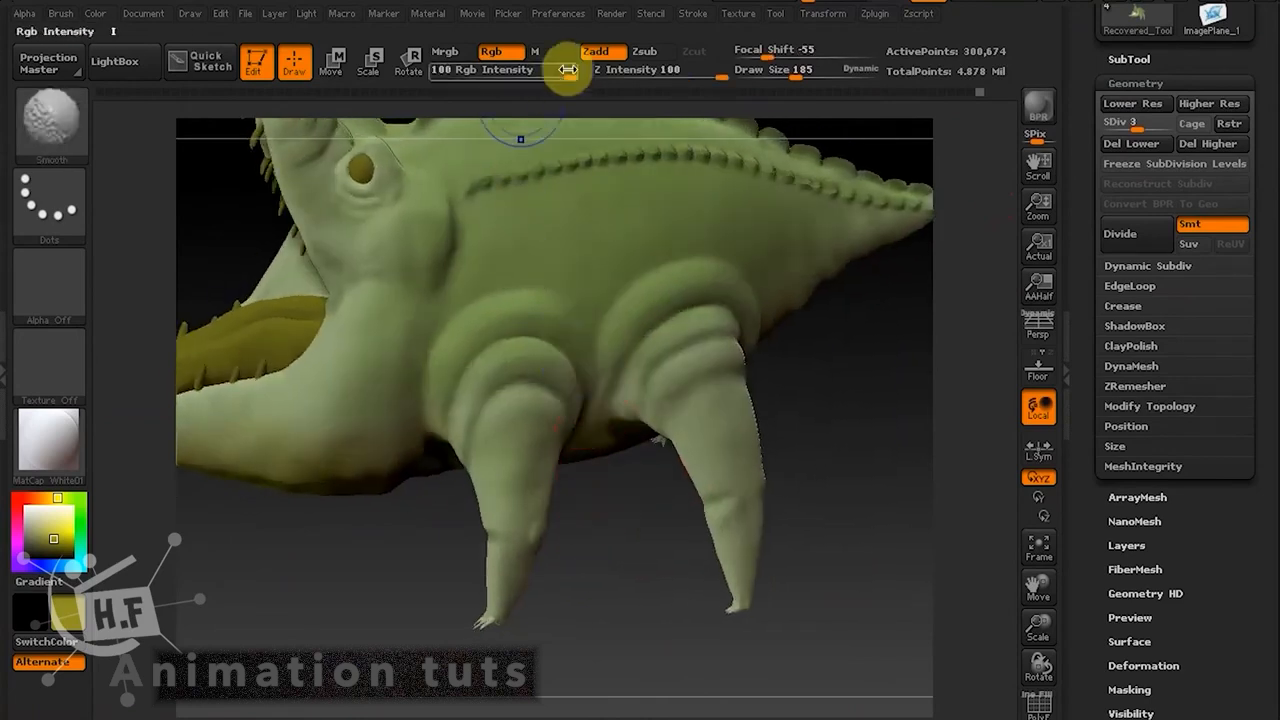
pyautogui.moveTo(503, 374)
pyautogui.keyDown('shift'); pyautogui.mouseDown()
pyautogui.moveTo(463, 451)
pyautogui.moveTo(529, 337)
pyautogui.moveTo(552, 326)
pyautogui.moveTo(543, 390)
pyautogui.moveTo(531, 372)
pyautogui.moveTo(505, 388)
pyautogui.mouseUp(); pyautogui.keyUp('shift')
pyautogui.moveTo(587, 480); pyautogui.dragTo(604, 478)
pyautogui.moveTo(638, 510)
pyautogui.mouseDown()
pyautogui.moveTo(623, 569)
pyautogui.moveTo(417, 506)
pyautogui.mouseUp()
pyautogui.press('shift')
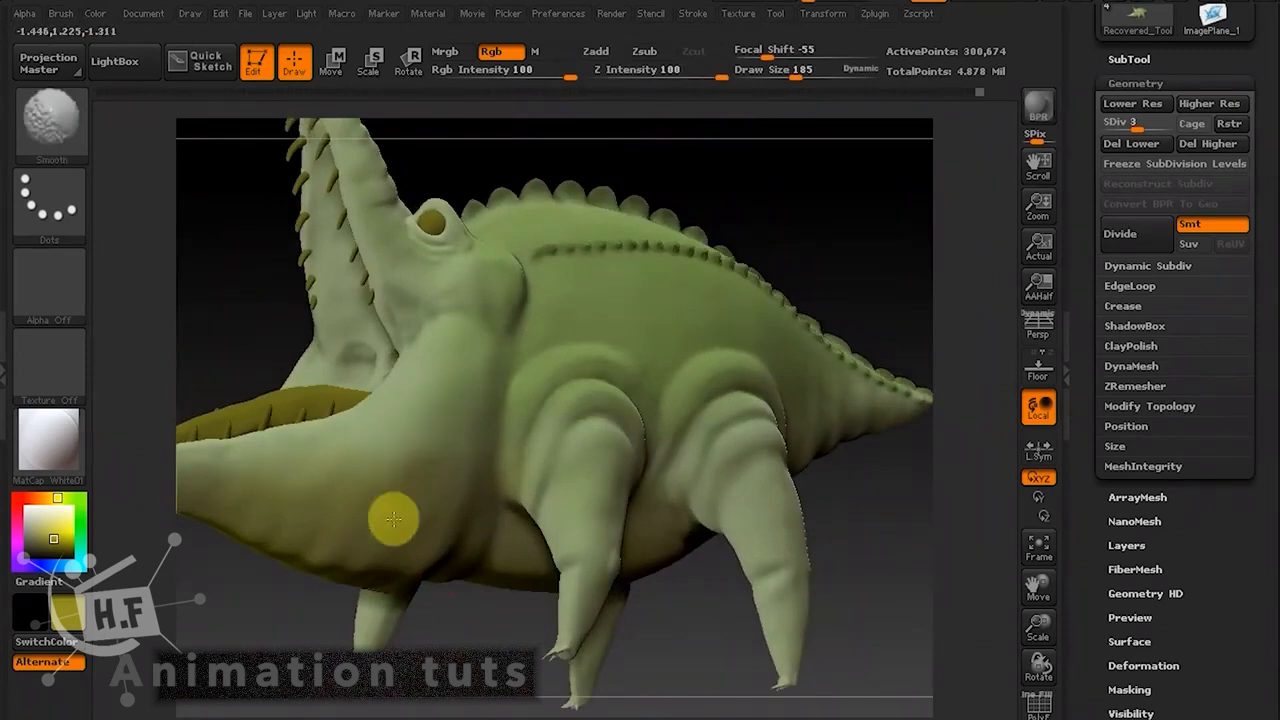
# Reshape the hind leg's outline with the Move brush so it curves backward, and smooth its surface.
pyautogui.moveTo(919, 489)
pyautogui.mouseDown()
pyautogui.moveTo(909, 563)
pyautogui.moveTo(657, 600)
pyautogui.moveTo(585, 585)
pyautogui.moveTo(706, 509)
pyautogui.moveTo(834, 526)
pyautogui.moveTo(786, 457)
pyautogui.moveTo(720, 423)
pyautogui.moveTo(674, 294)
pyautogui.mouseUp()
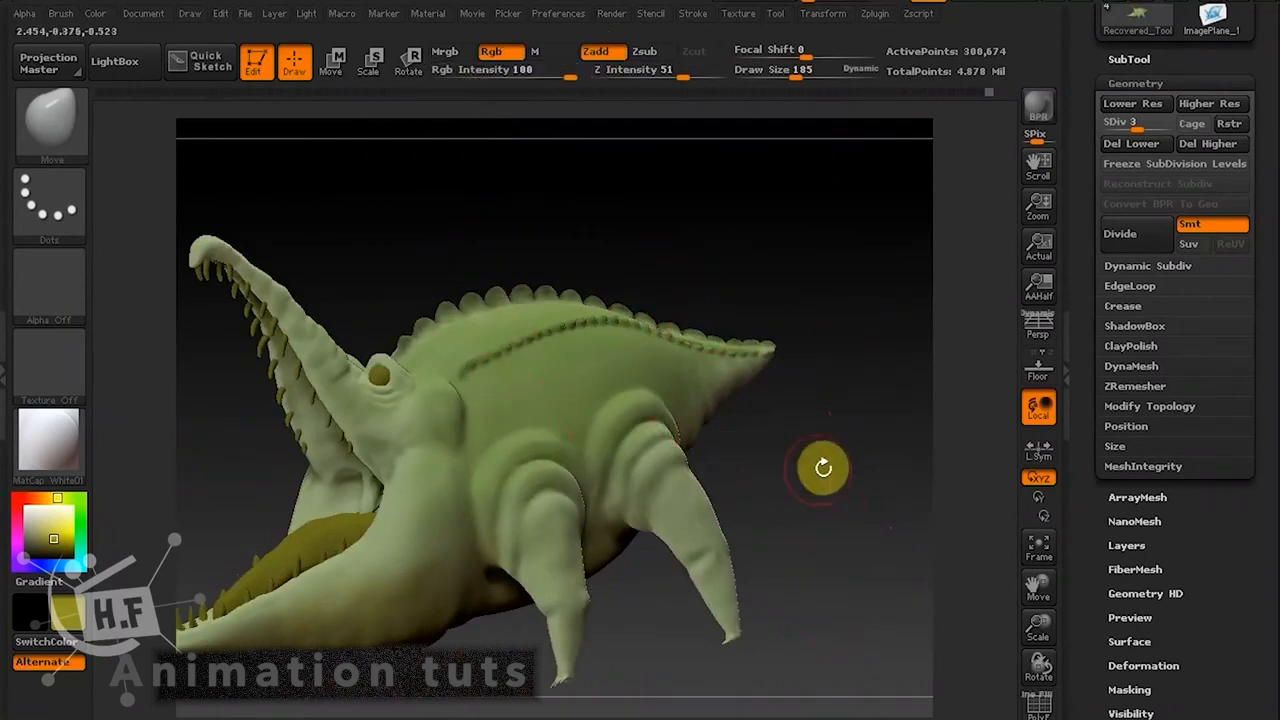
pyautogui.moveTo(823, 468); pyautogui.dragTo(786, 466)
pyautogui.moveTo(750, 384)
pyautogui.keyDown('shift'); pyautogui.mouseDown()
pyautogui.moveTo(734, 363)
pyautogui.moveTo(733, 380)
pyautogui.mouseUp(); pyautogui.keyUp('shift')
pyautogui.moveTo(823, 448)
pyautogui.keyDown('shift'); pyautogui.mouseDown()
pyautogui.moveTo(802, 440)
pyautogui.moveTo(806, 377)
pyautogui.moveTo(823, 417)
pyautogui.moveTo(713, 400)
pyautogui.mouseUp(); pyautogui.keyUp('shift')
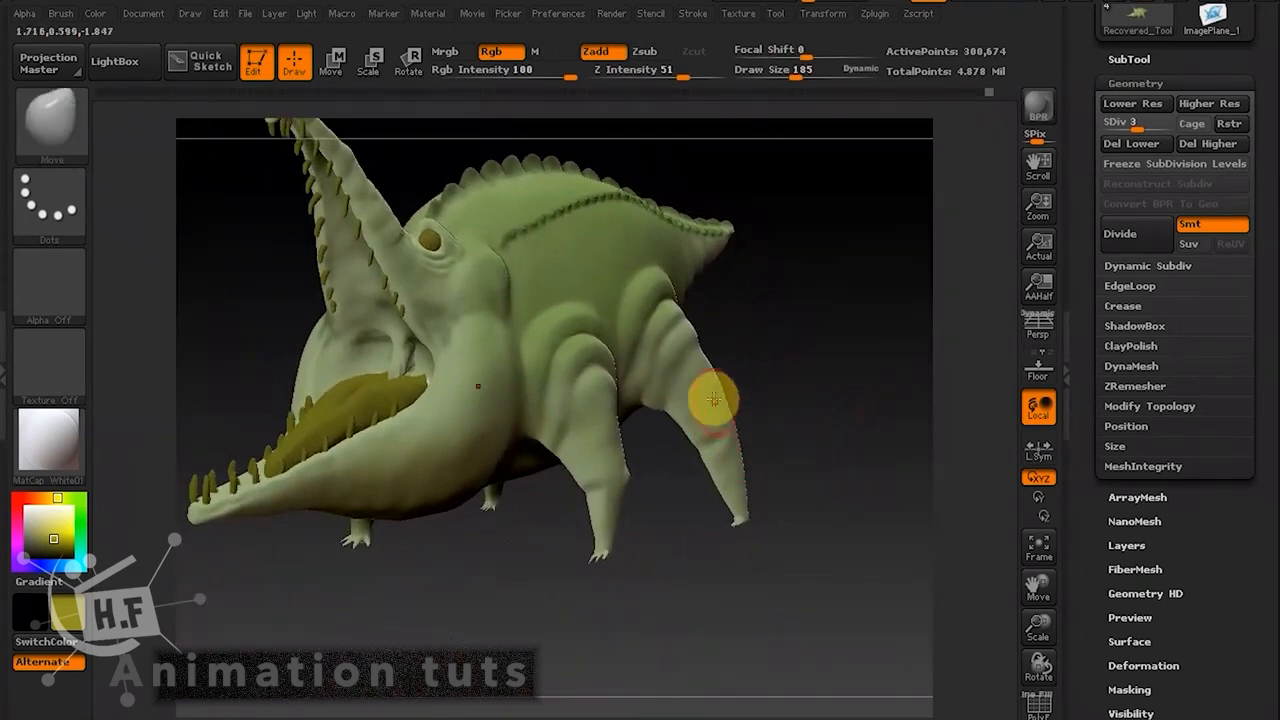
# Save the project as a new file named corocodila15.
pyautogui.click(245, 13)
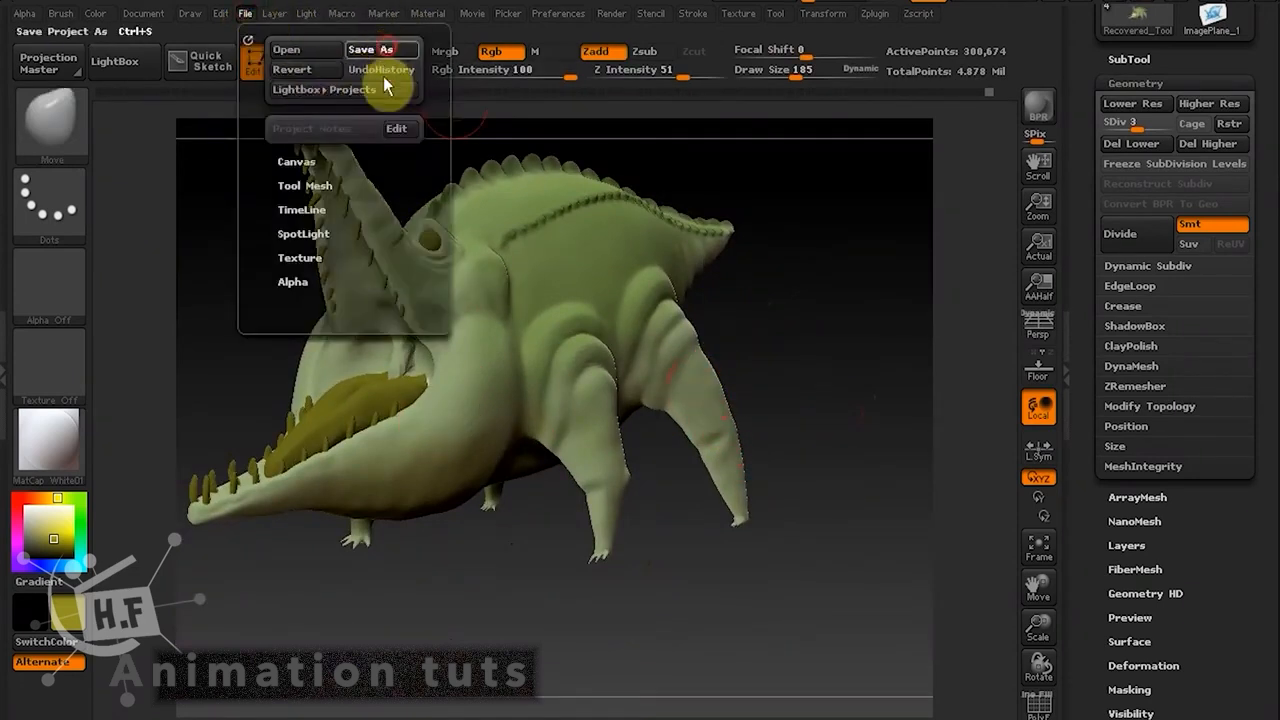
pyautogui.click(372, 49)
pyautogui.click(255, 362)
pyautogui.press('BackSpace')
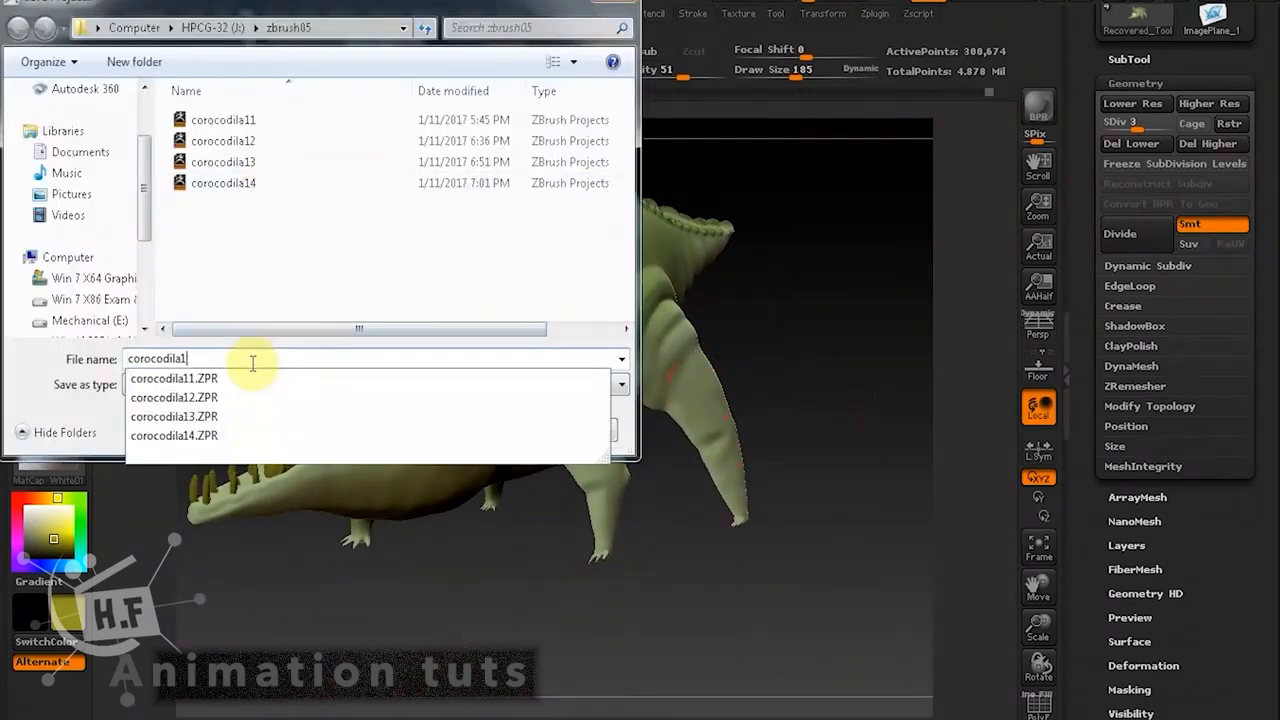
pyautogui.write('5')
pyautogui.click(492, 432)
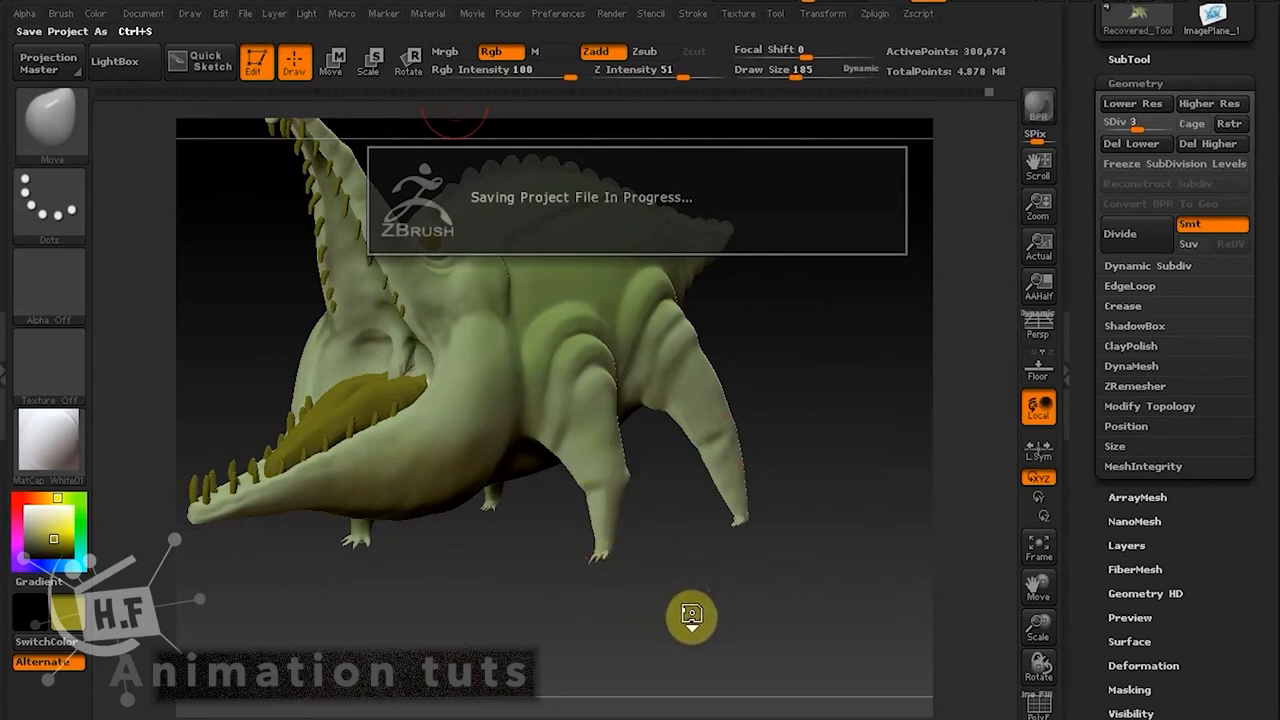
# Switch to the crocodile reference picture, examine the leg and belly colors, and return to ZBrush.
pyautogui.hotkey('alt', 'Tab')
pyautogui.hotkey('alt', 'Tab')
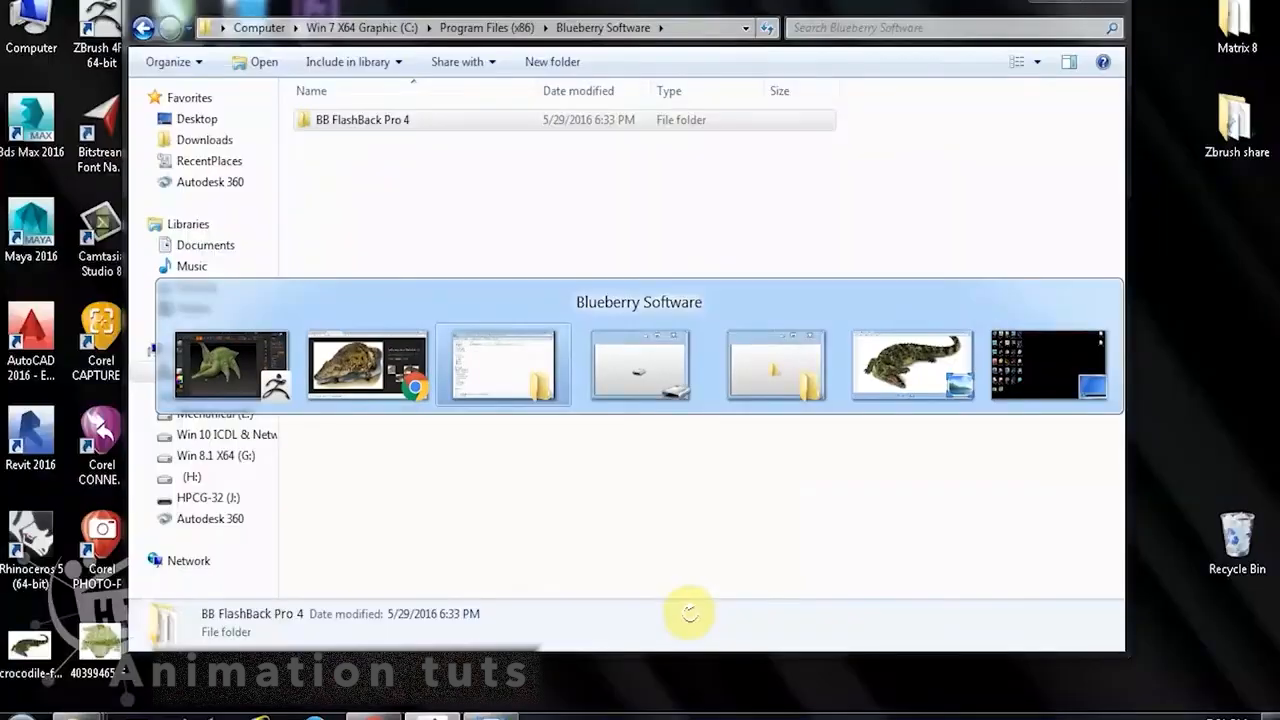
pyautogui.hotkey('alt', 'Tab')
pyautogui.hotkey('alt', 'Tab')
pyautogui.hotkey('alt', 'Tab')
pyautogui.hotkey('alt', 'Tab')
pyautogui.hotkey('alt', 'Tab')
pyautogui.hotkey('alt', 'Tab')
pyautogui.hotkey('alt', 'Tab')
pyautogui.hotkey('alt', 'Tab')
pyautogui.hotkey('alt', 'Tab')
pyautogui.hotkey('alt', 'Tab')
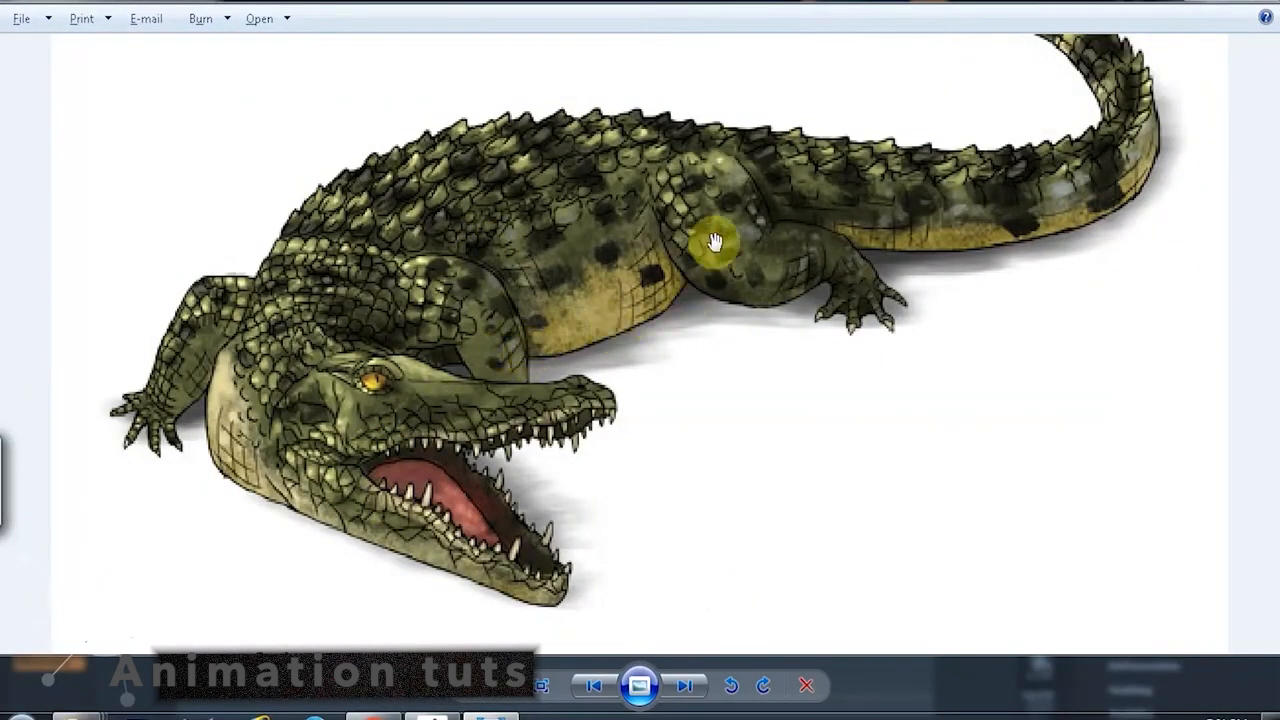
pyautogui.click(1206, 3)
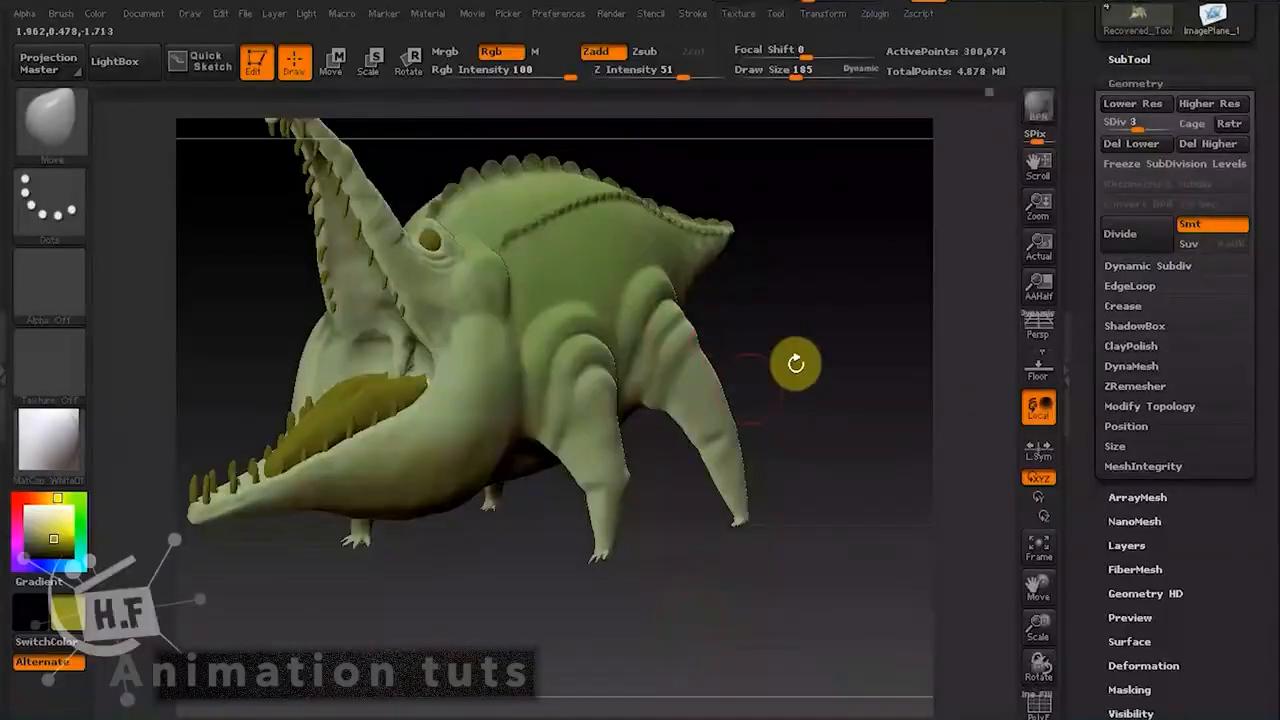
# Sample the green from the crocodile's back as the paint color and switch to the Standard brush.
pyautogui.moveTo(795, 364)
pyautogui.mouseDown()
pyautogui.moveTo(782, 373)
pyautogui.moveTo(793, 385)
pyautogui.mouseUp()
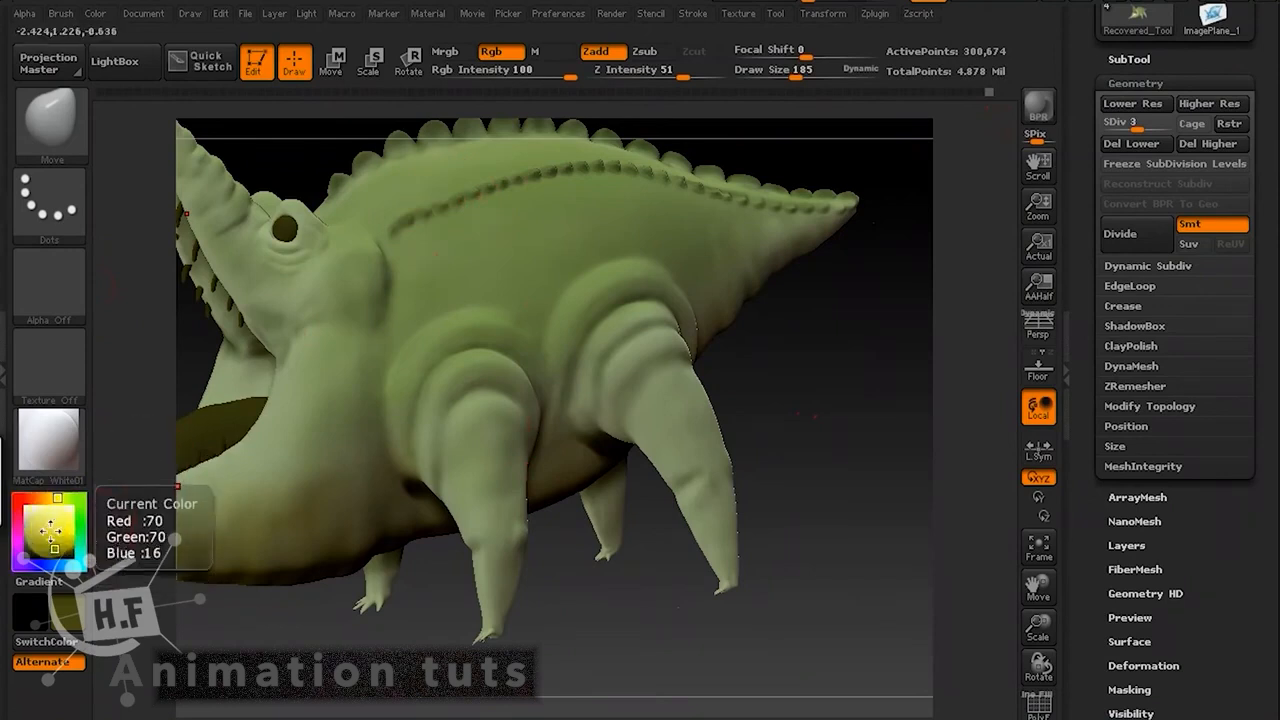
pyautogui.moveTo(54, 524); pyautogui.dragTo(372, 172)
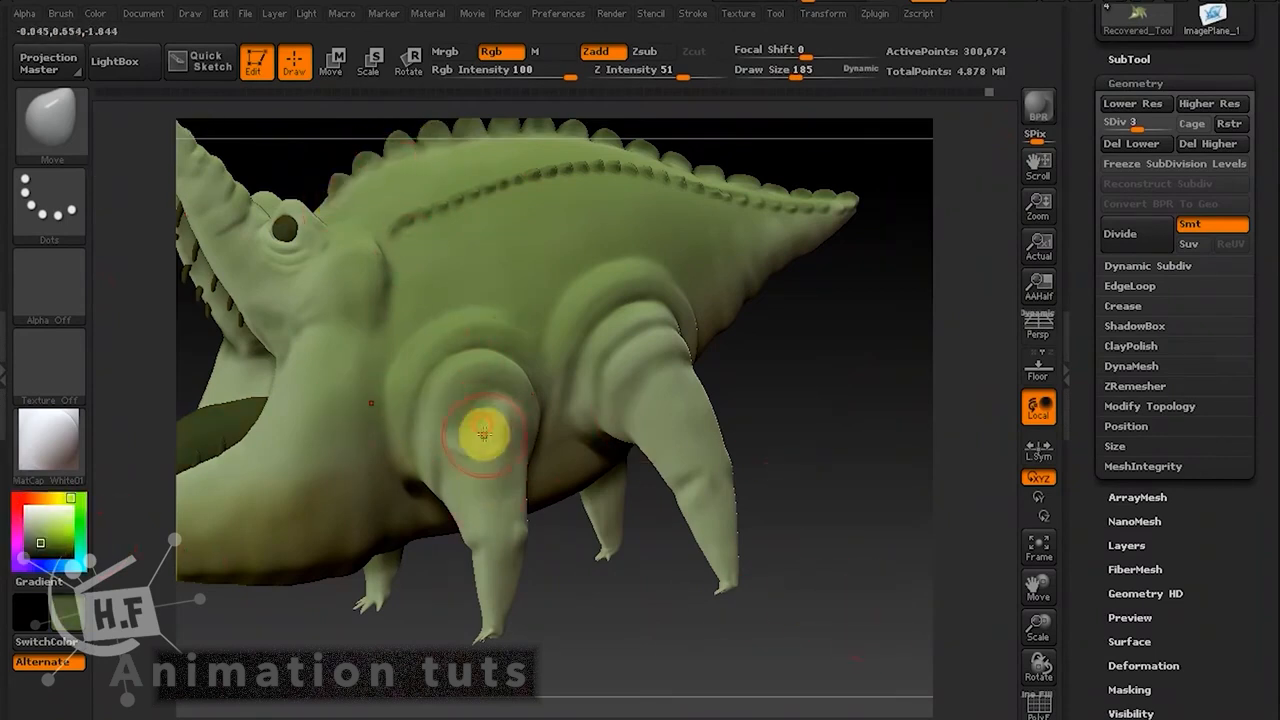
pyautogui.keyDown('shift'); pyautogui.moveTo(488, 446); pyautogui.dragTo(474, 443); pyautogui.keyUp('shift')
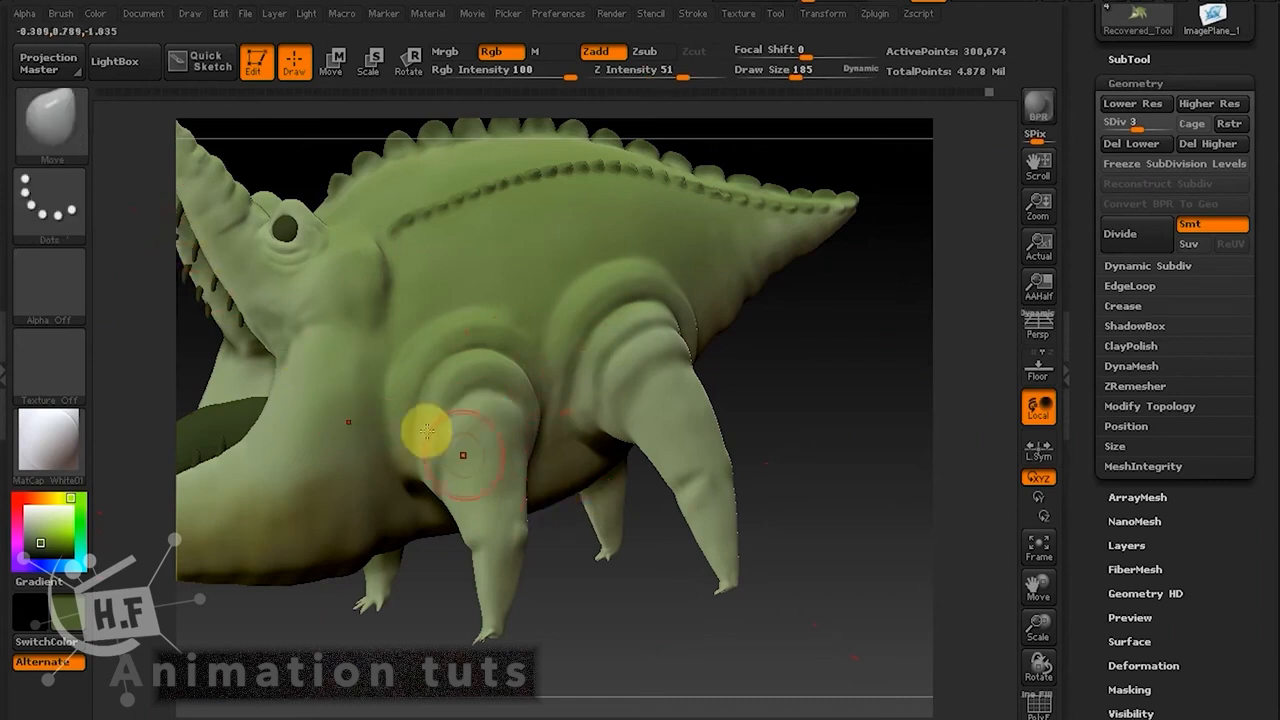
pyautogui.press('b')
pyautogui.click(850, 150)
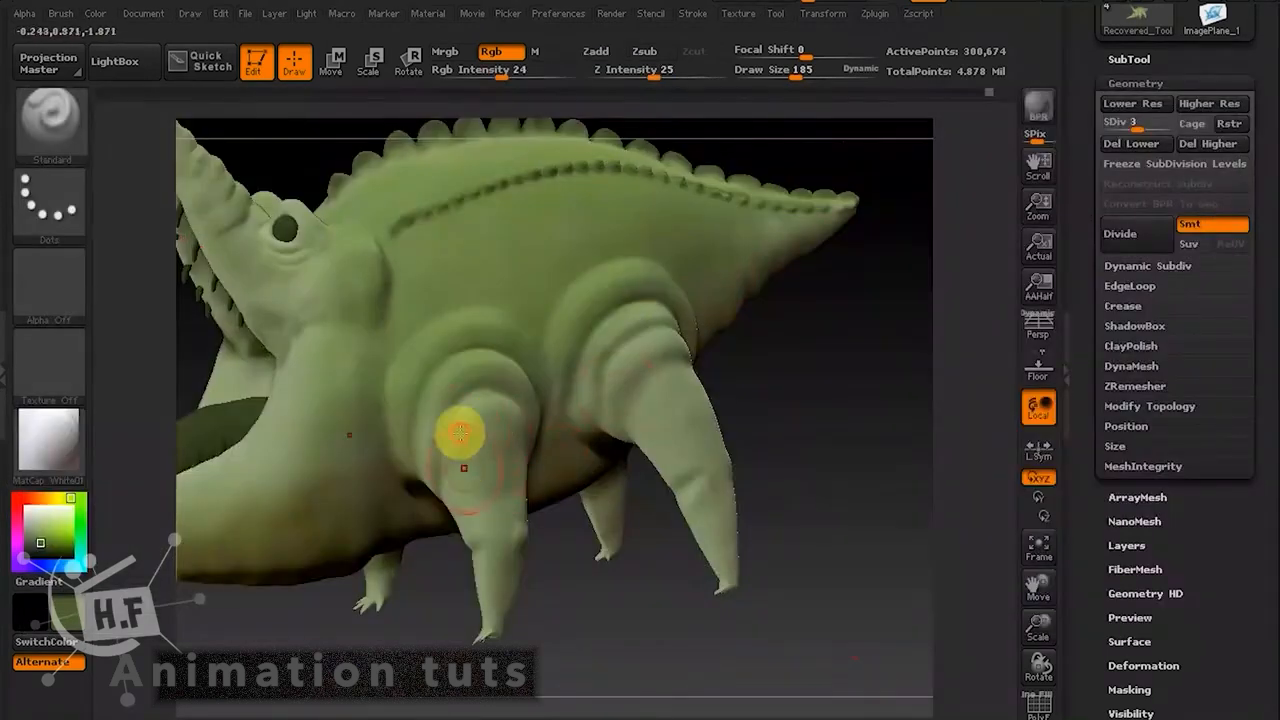
# Paint the sampled green over the outer sides of the front and hind legs at RGB intensity 24.
pyautogui.moveTo(493, 502); pyautogui.dragTo(465, 494)
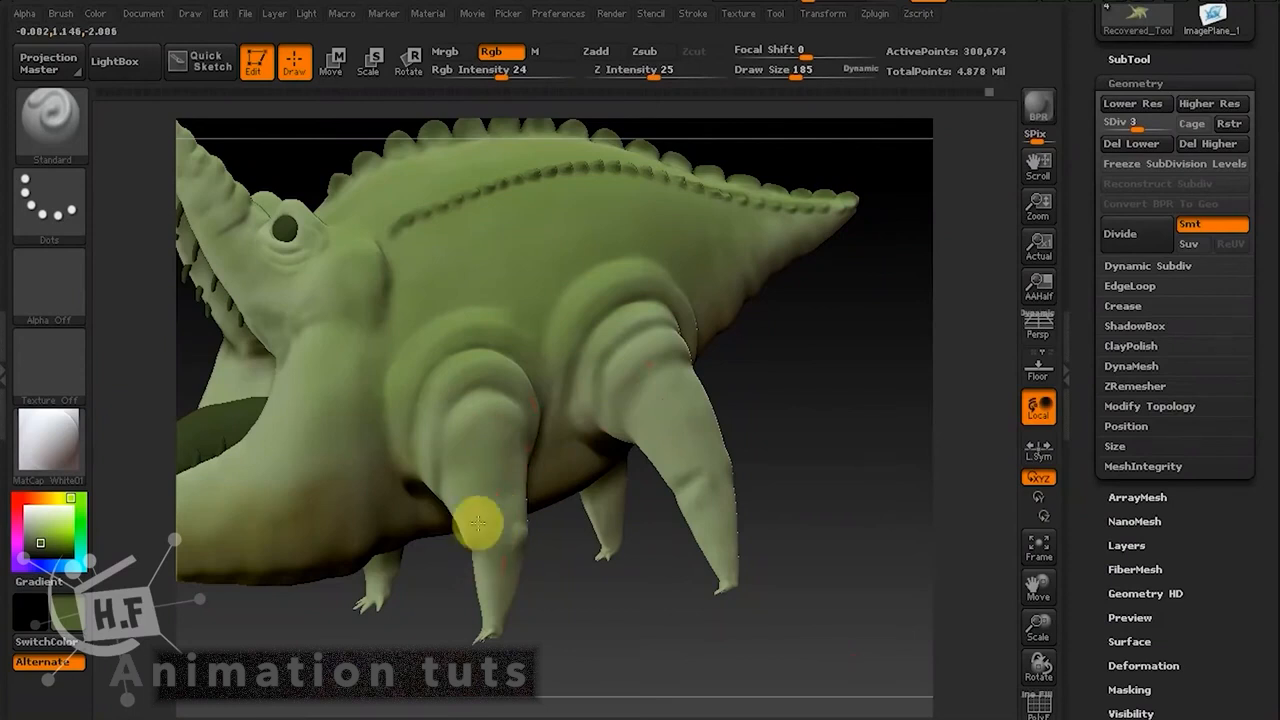
pyautogui.moveTo(523, 443); pyautogui.dragTo(512, 504)
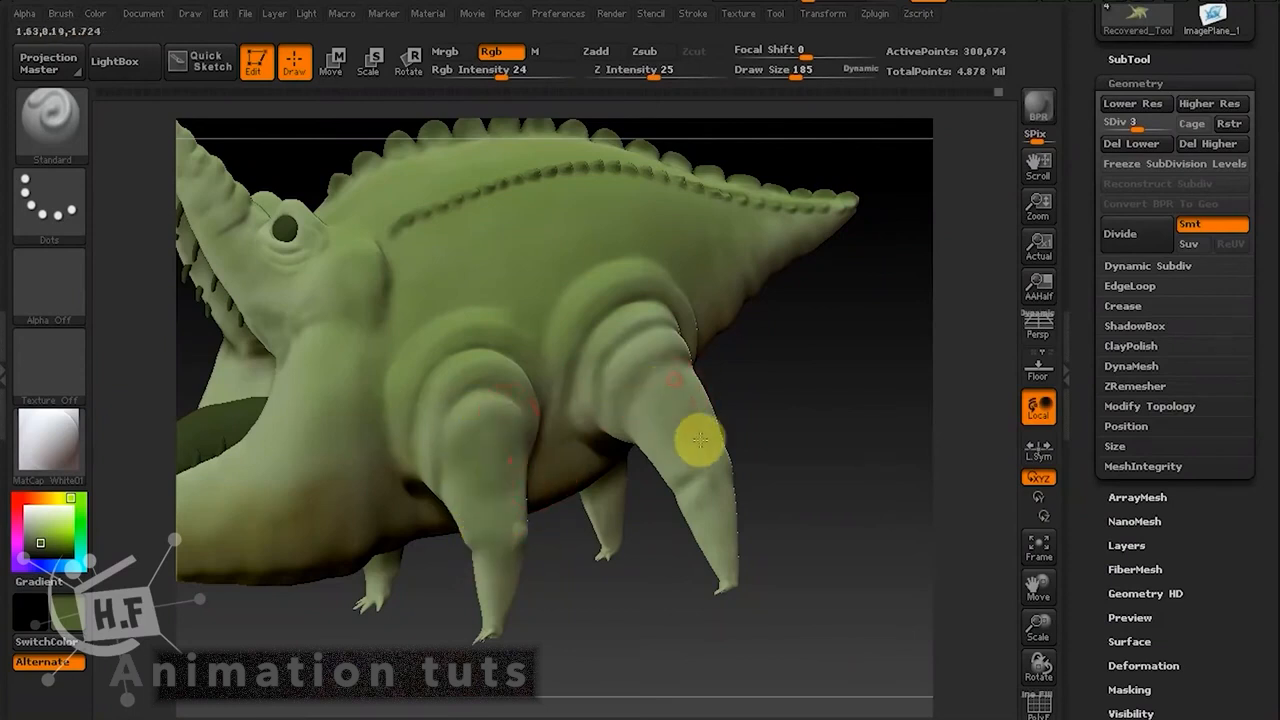
pyautogui.moveTo(700, 440)
pyautogui.mouseDown()
pyautogui.moveTo(715, 445)
pyautogui.moveTo(664, 429)
pyautogui.moveTo(702, 509)
pyautogui.mouseUp()
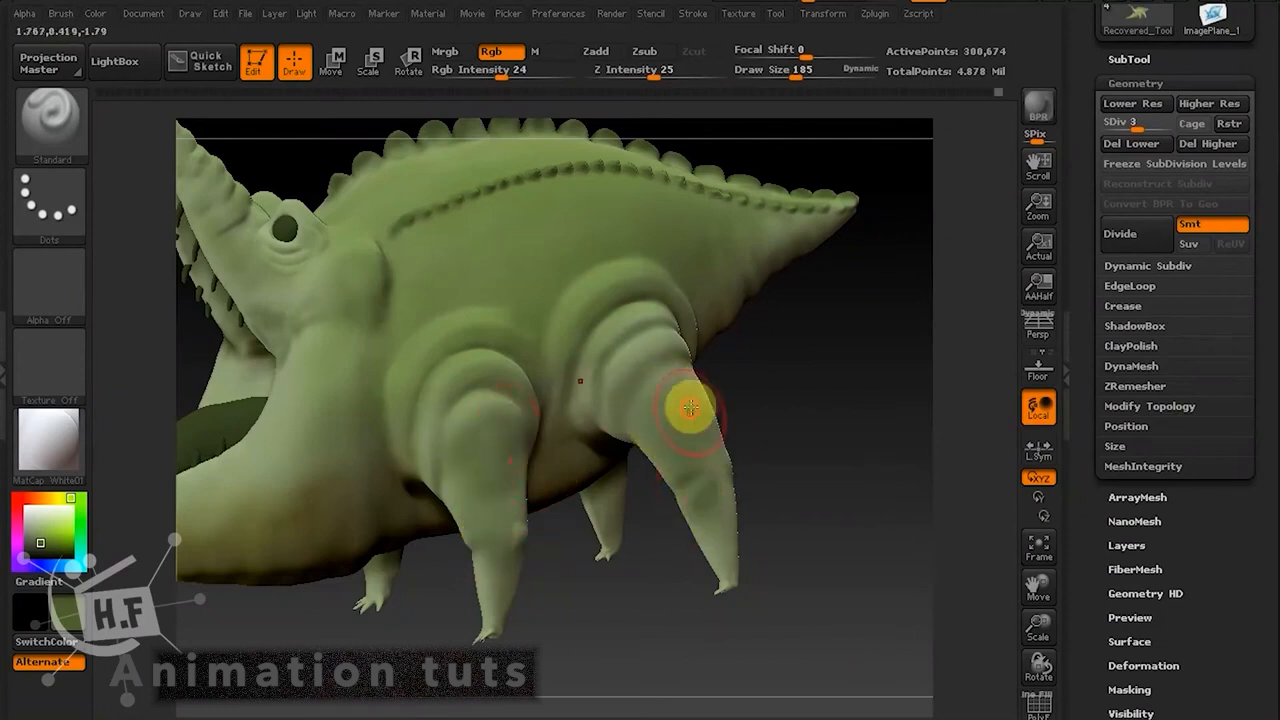
pyautogui.moveTo(650, 407)
pyautogui.mouseDown(button='right')
pyautogui.moveTo(731, 434)
pyautogui.moveTo(737, 406)
pyautogui.mouseUp(button='right')
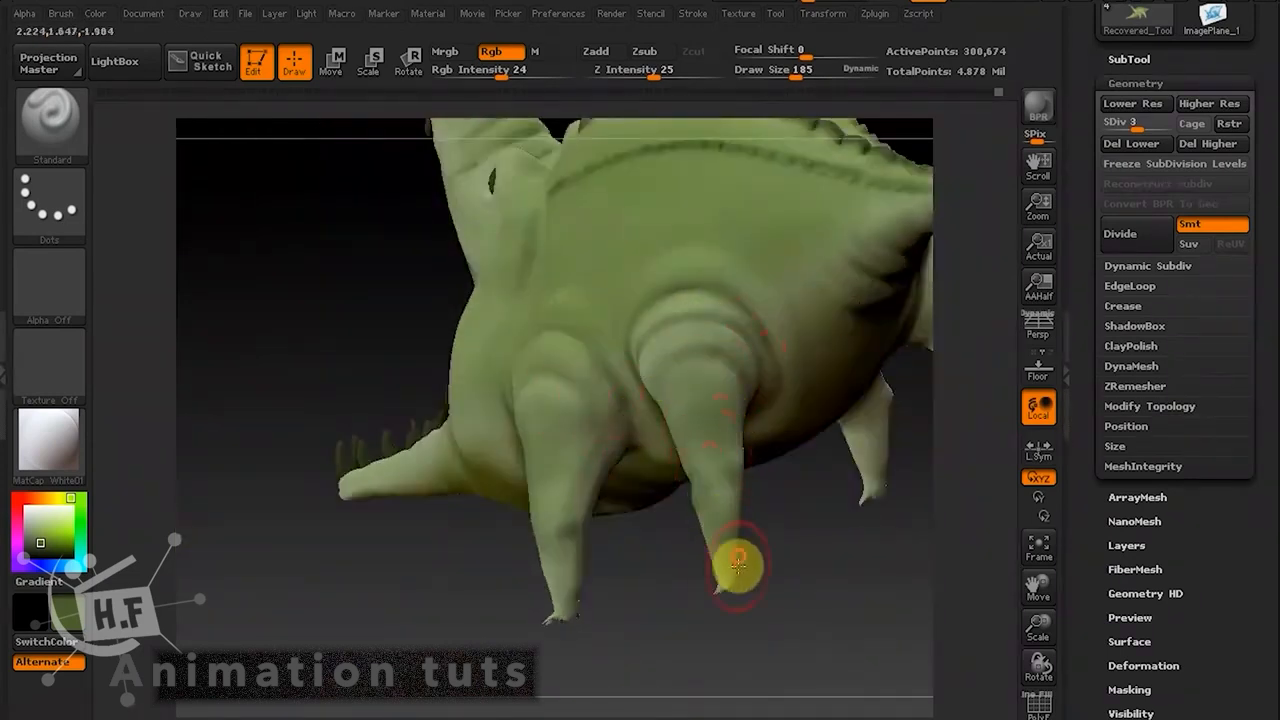
pyautogui.moveTo(737, 566); pyautogui.dragTo(672, 404, button='right')
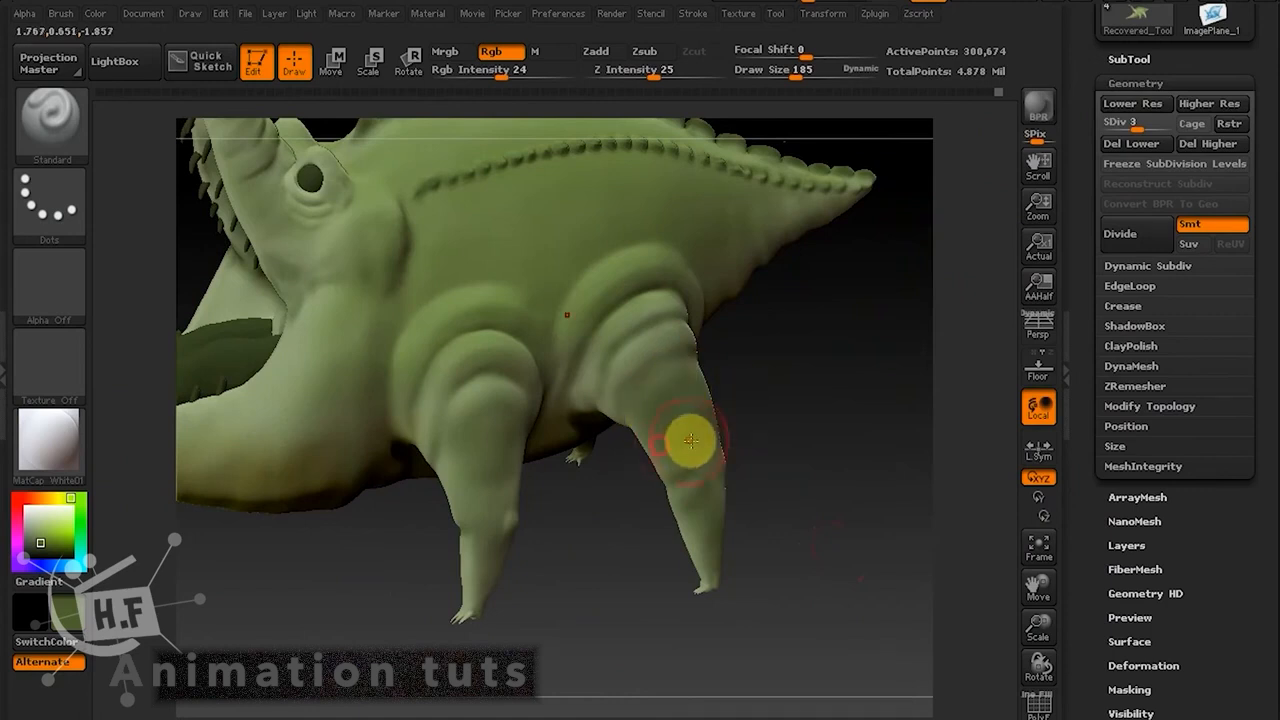
pyautogui.moveTo(691, 441)
pyautogui.mouseDown()
pyautogui.moveTo(649, 428)
pyautogui.moveTo(671, 489)
pyautogui.mouseUp()
pyautogui.moveTo(452, 496); pyautogui.dragTo(444, 541)
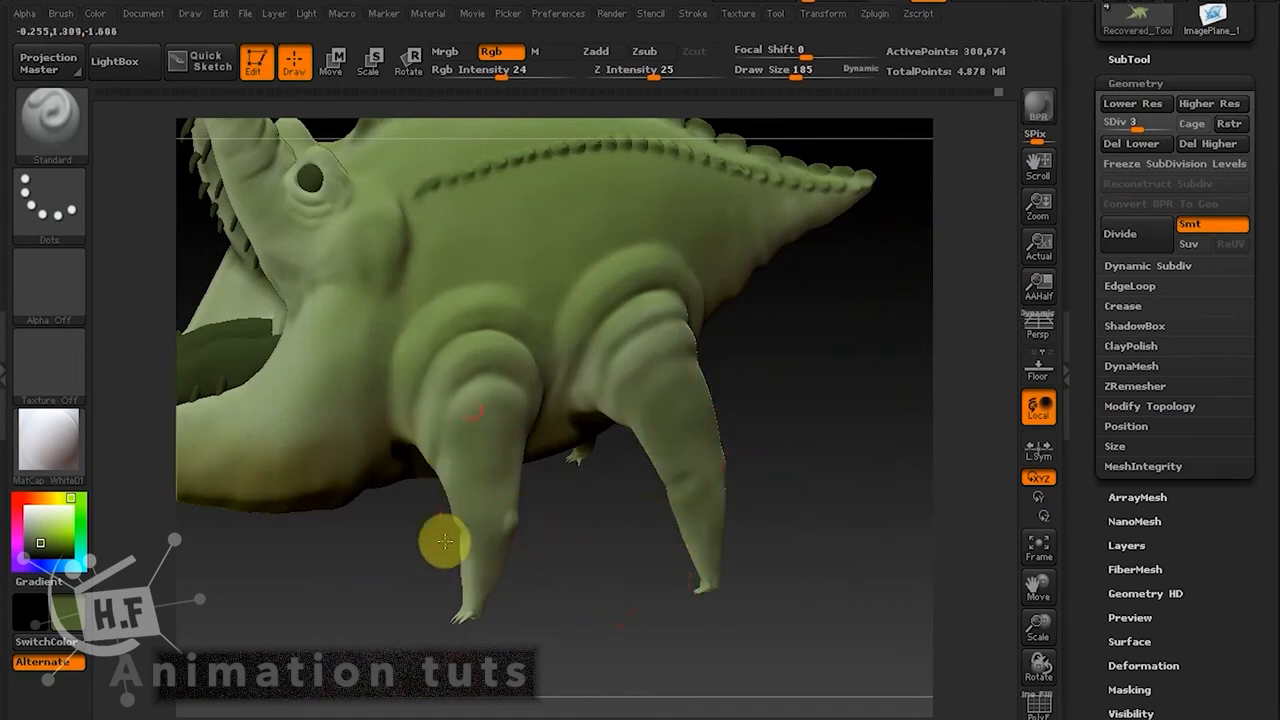
# Extend the green down both legs toward the feet and even out the coverage along the hind leg's rear edge.
pyautogui.moveTo(737, 587); pyautogui.dragTo(714, 617)
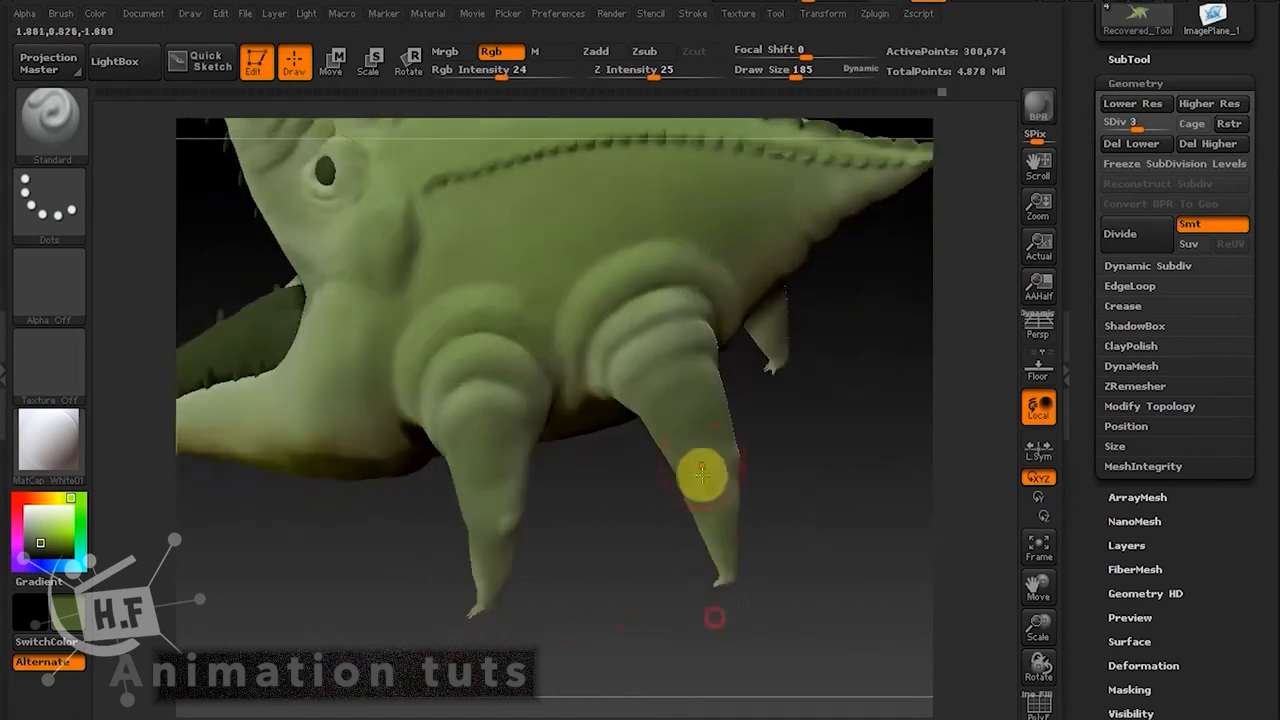
pyautogui.moveTo(531, 491); pyautogui.dragTo(523, 457)
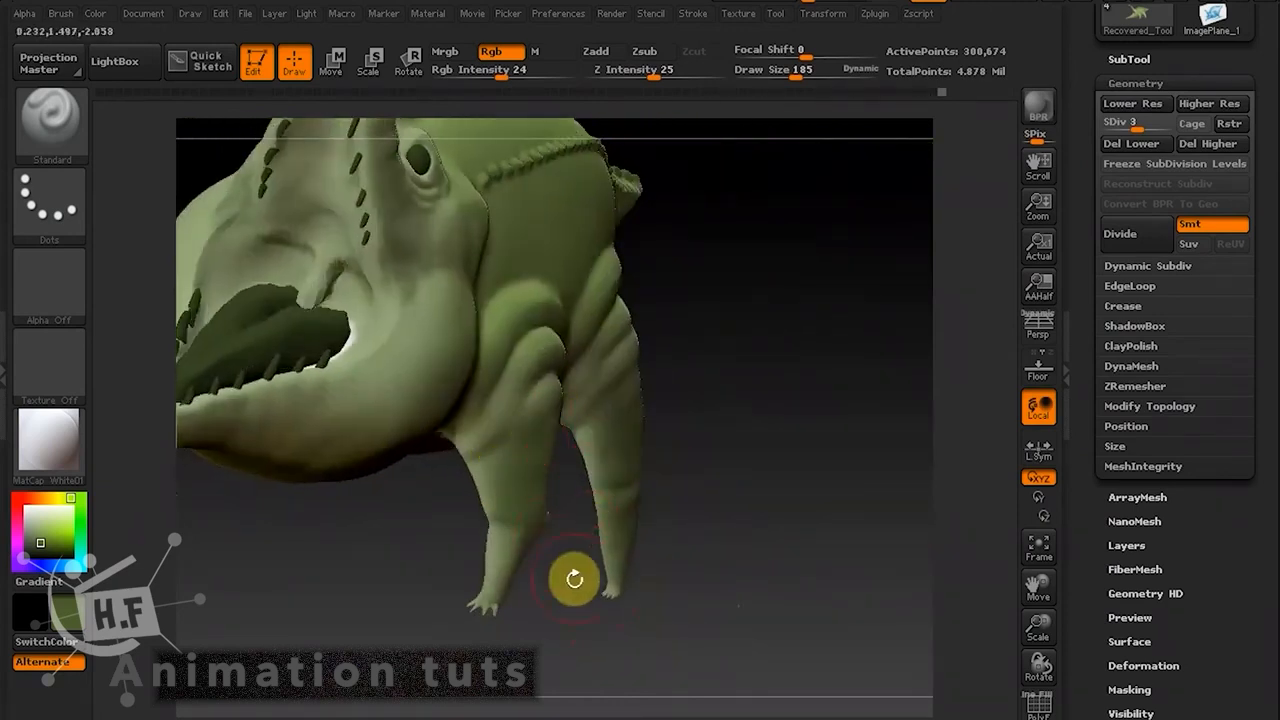
pyautogui.moveTo(574, 580); pyautogui.dragTo(444, 420)
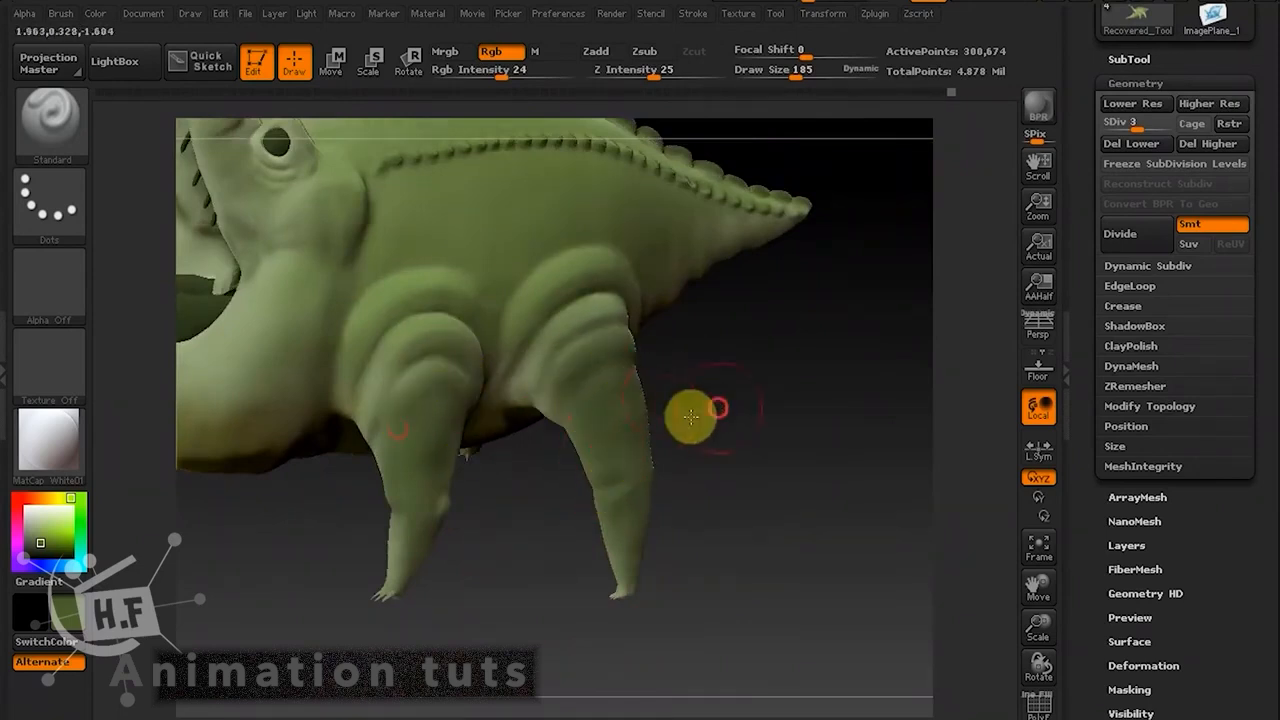
pyautogui.moveTo(694, 417); pyautogui.dragTo(644, 491)
pyautogui.moveTo(734, 470); pyautogui.dragTo(812, 452)
pyautogui.moveTo(646, 420); pyautogui.dragTo(491, 435)
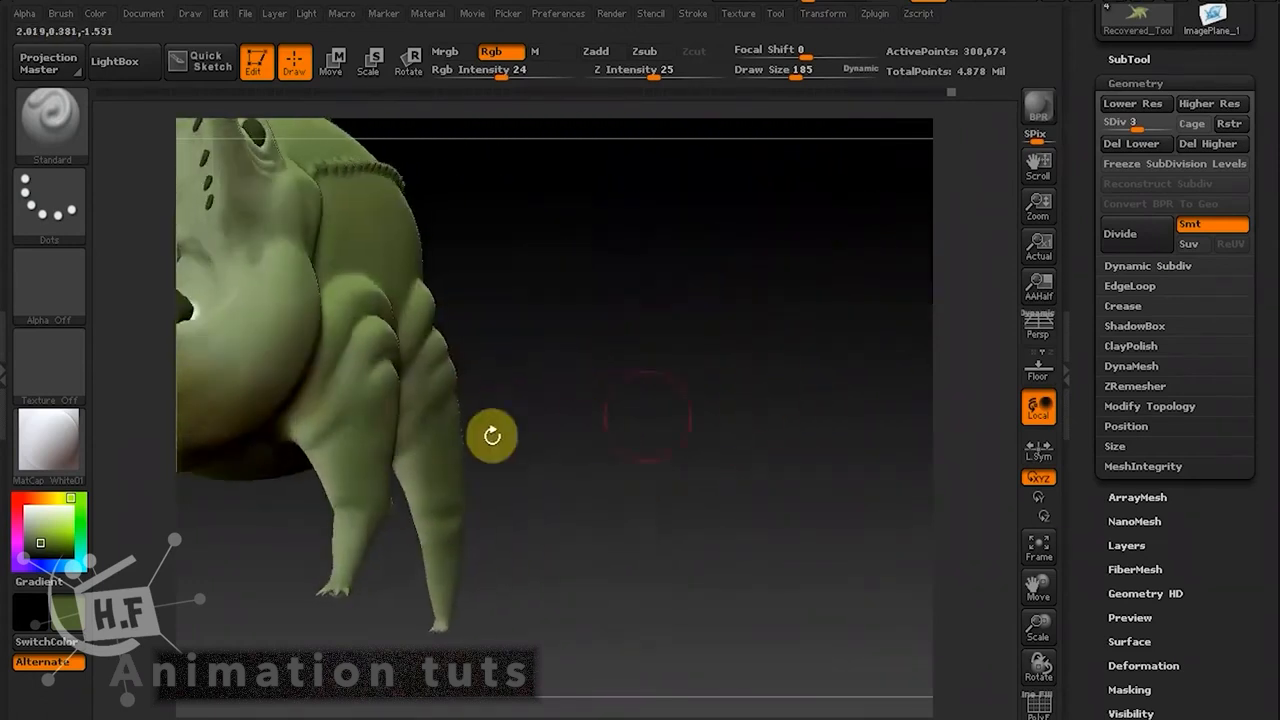
# Sample the belly color, shift it toward a yellowish green, and change the material to Flat Color.
pyautogui.moveTo(590, 462); pyautogui.dragTo(760, 403)
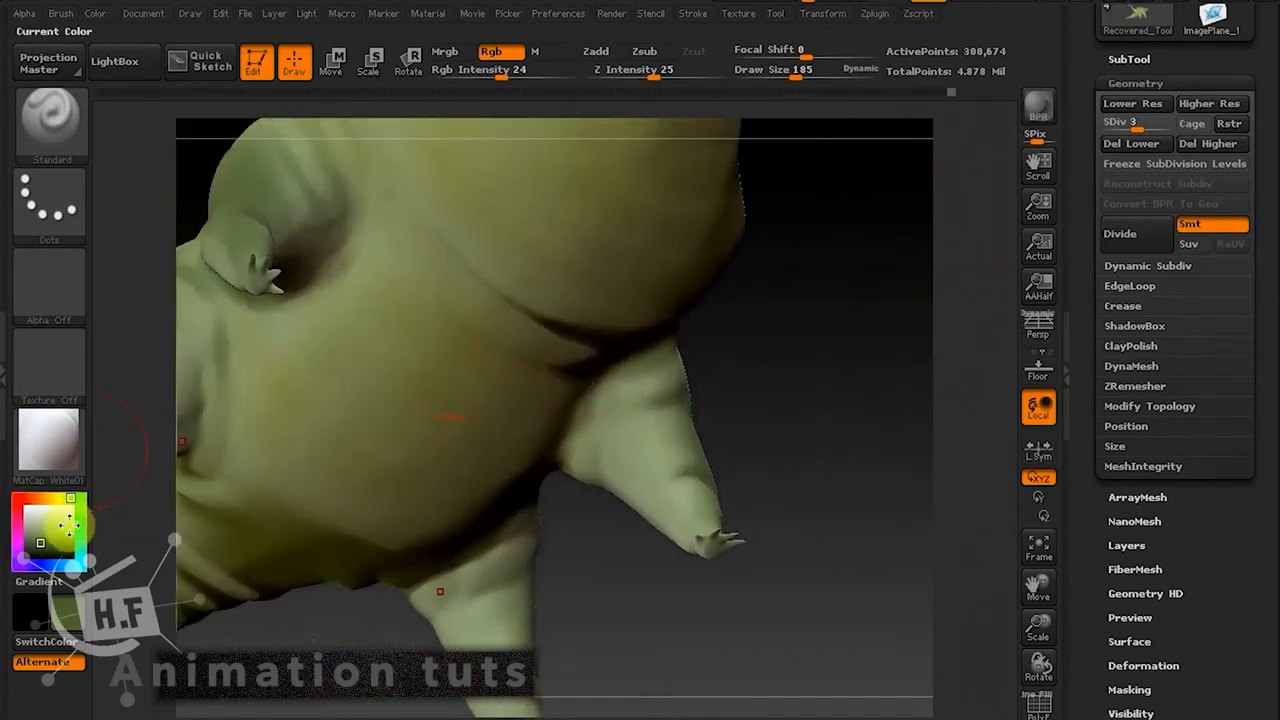
pyautogui.moveTo(54, 519); pyautogui.dragTo(477, 365)
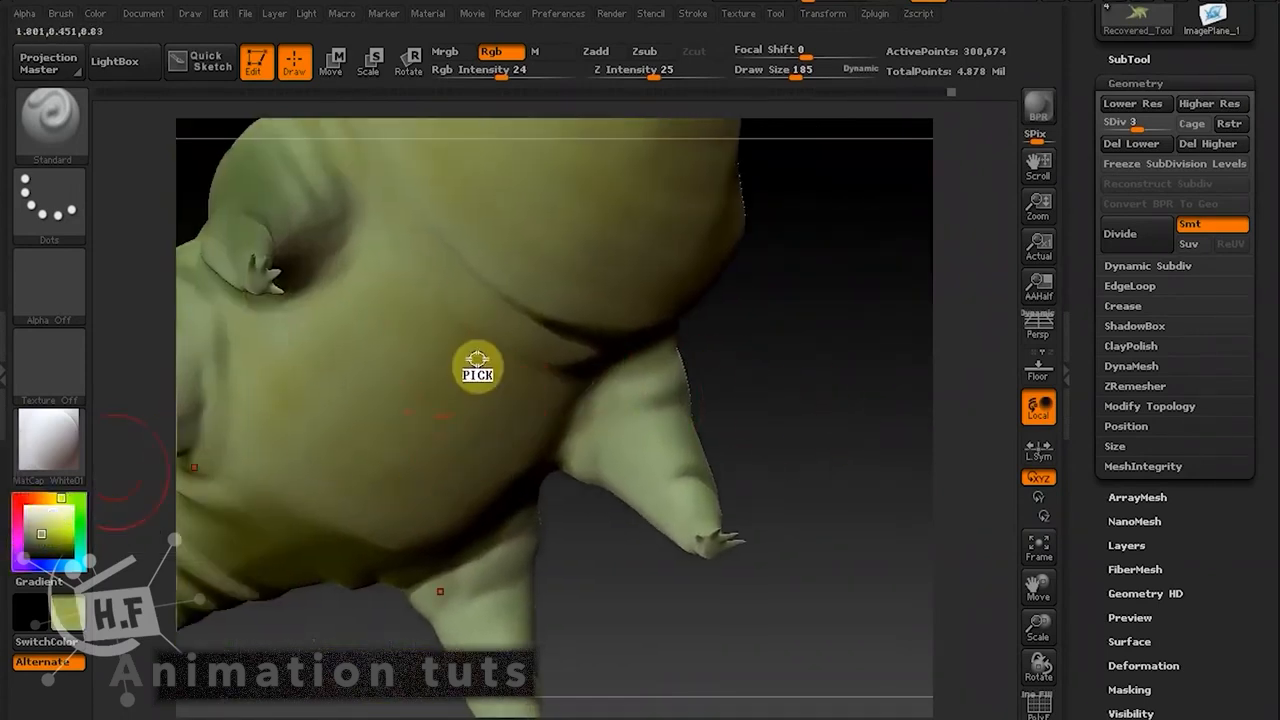
pyautogui.click(66, 498)
pyautogui.click(47, 531)
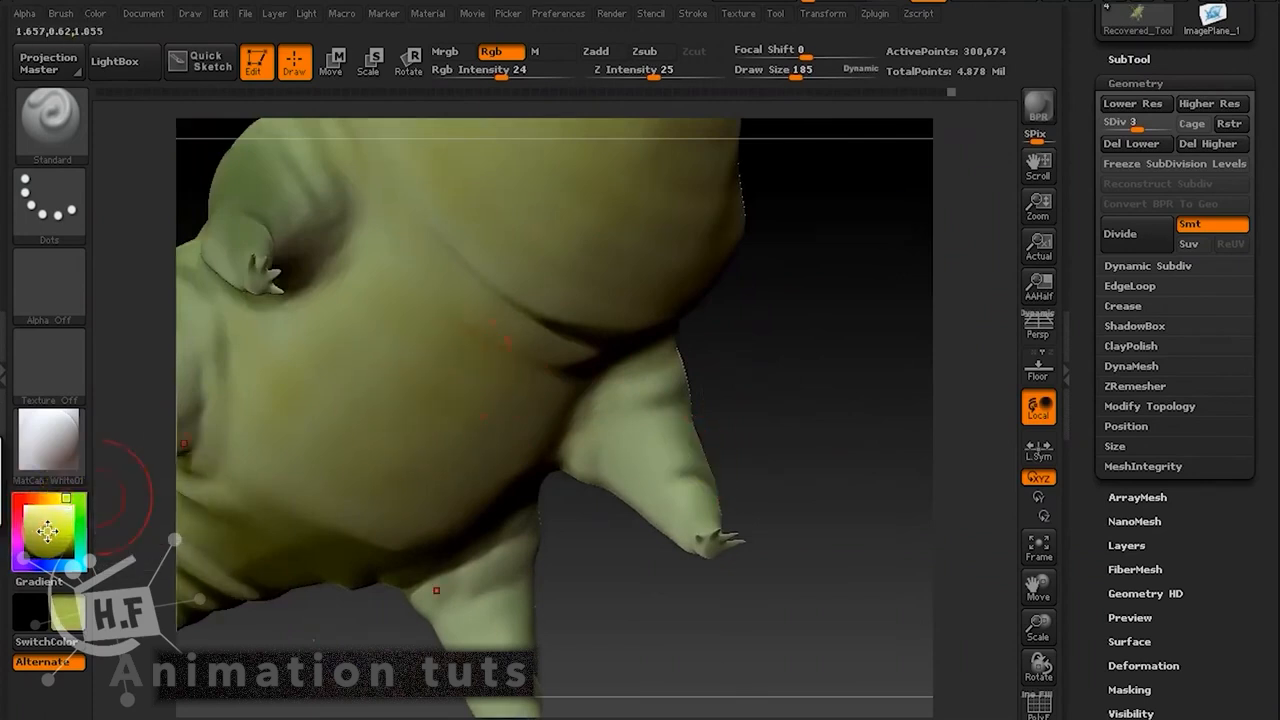
pyautogui.click(70, 455)
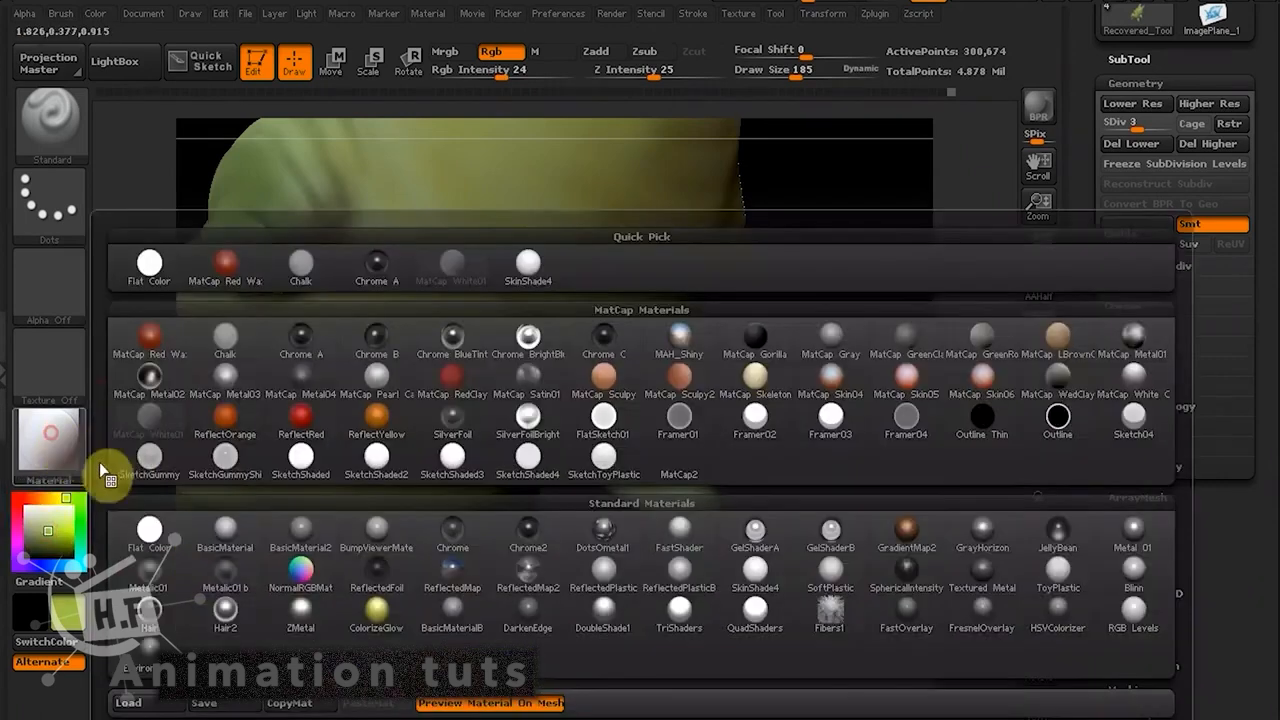
pyautogui.click(150, 533)
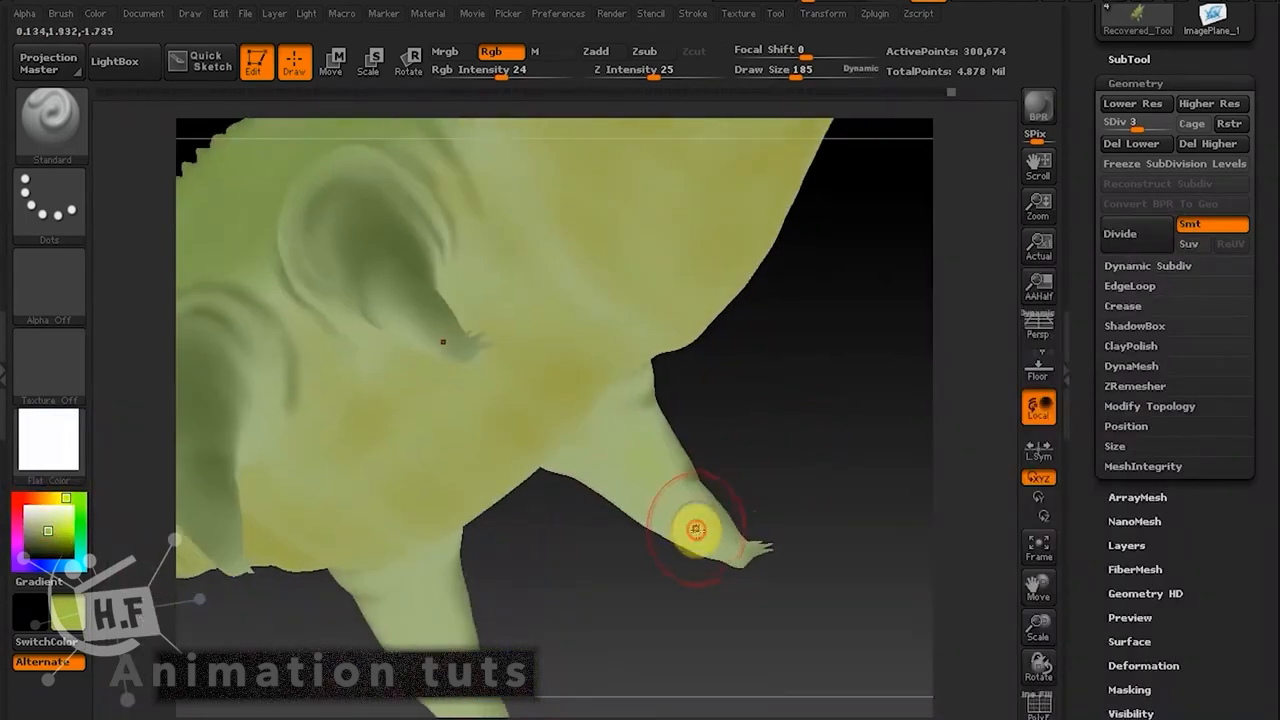
# Paint the yellowish green over the inner sides of the legs and the adjoining belly at draw size 185 and RGB intensity 24.
pyautogui.moveTo(628, 451); pyautogui.dragTo(683, 457)
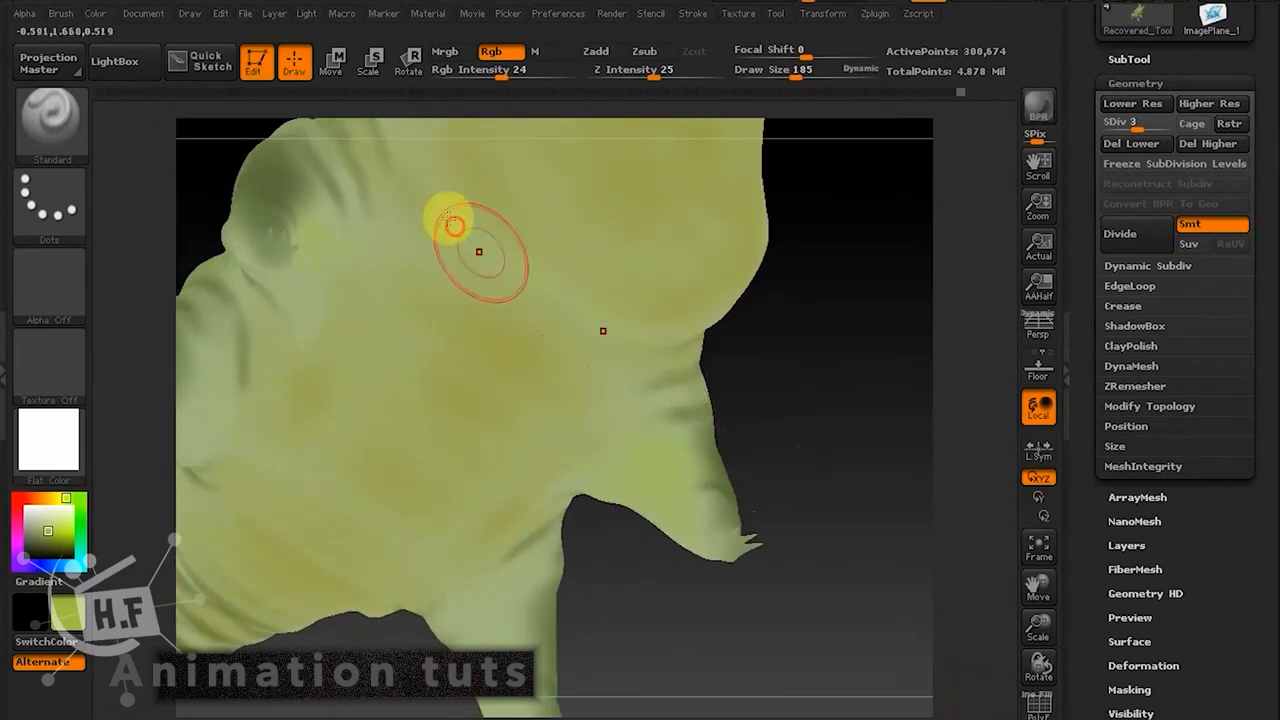
pyautogui.moveTo(448, 218); pyautogui.dragTo(440, 384)
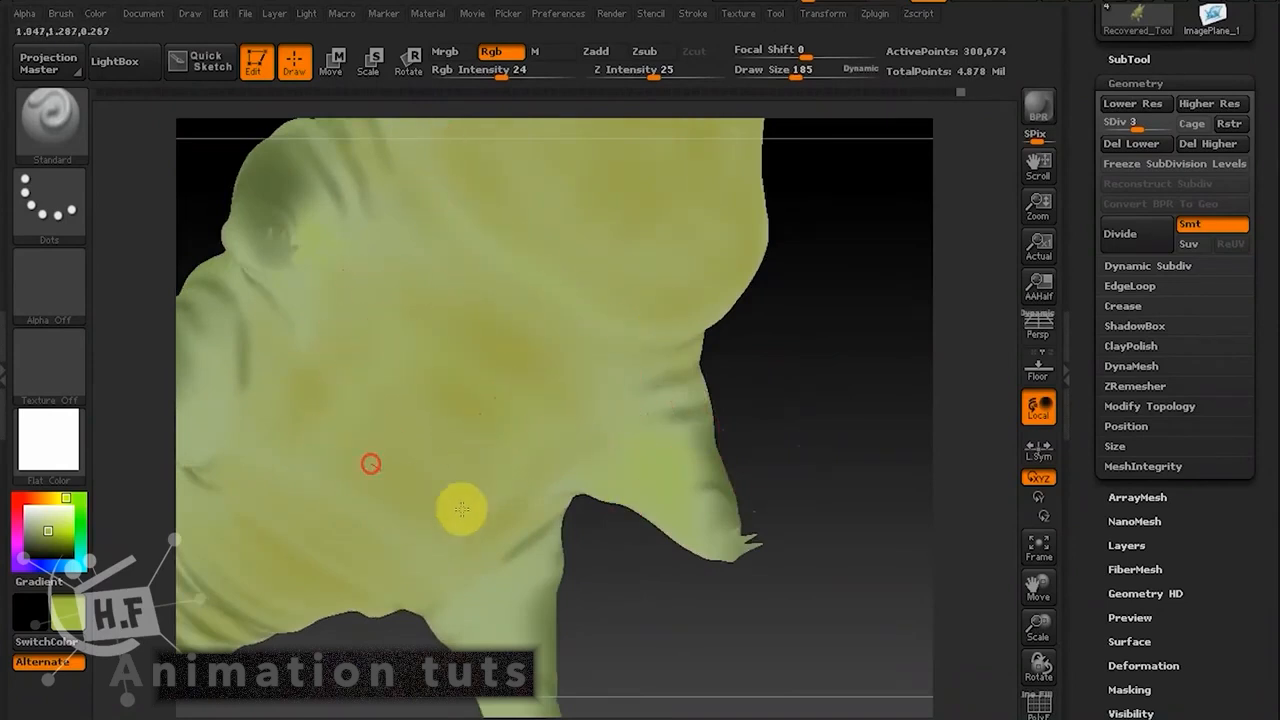
pyautogui.moveTo(659, 598)
pyautogui.mouseDown()
pyautogui.moveTo(757, 603)
pyautogui.moveTo(573, 522)
pyautogui.mouseUp()
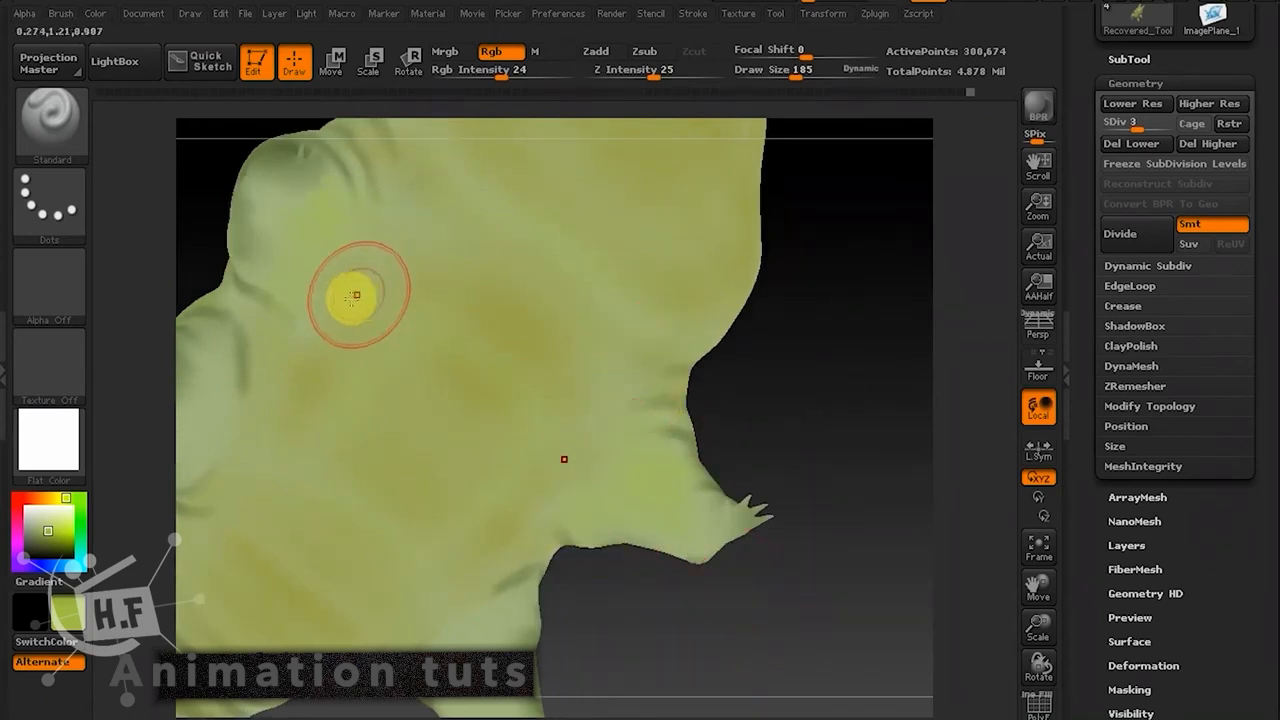
pyautogui.moveTo(823, 443); pyautogui.dragTo(851, 389)
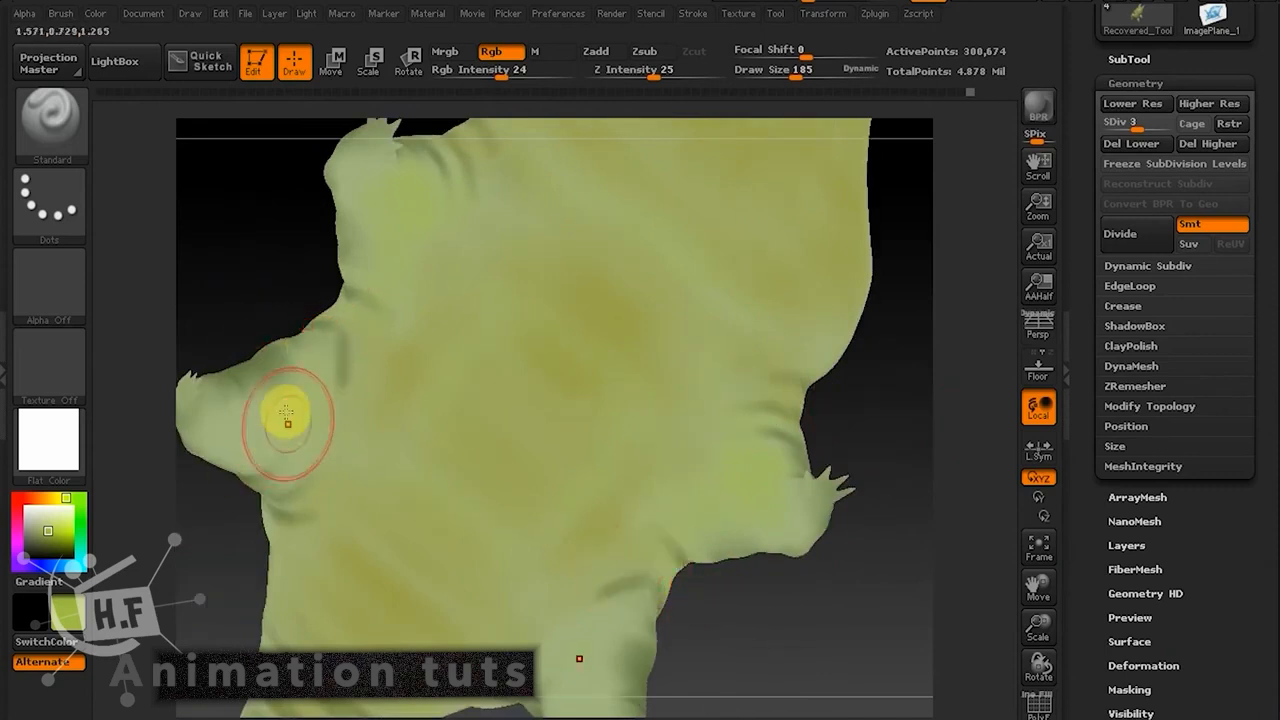
pyautogui.moveTo(785, 603); pyautogui.dragTo(794, 532)
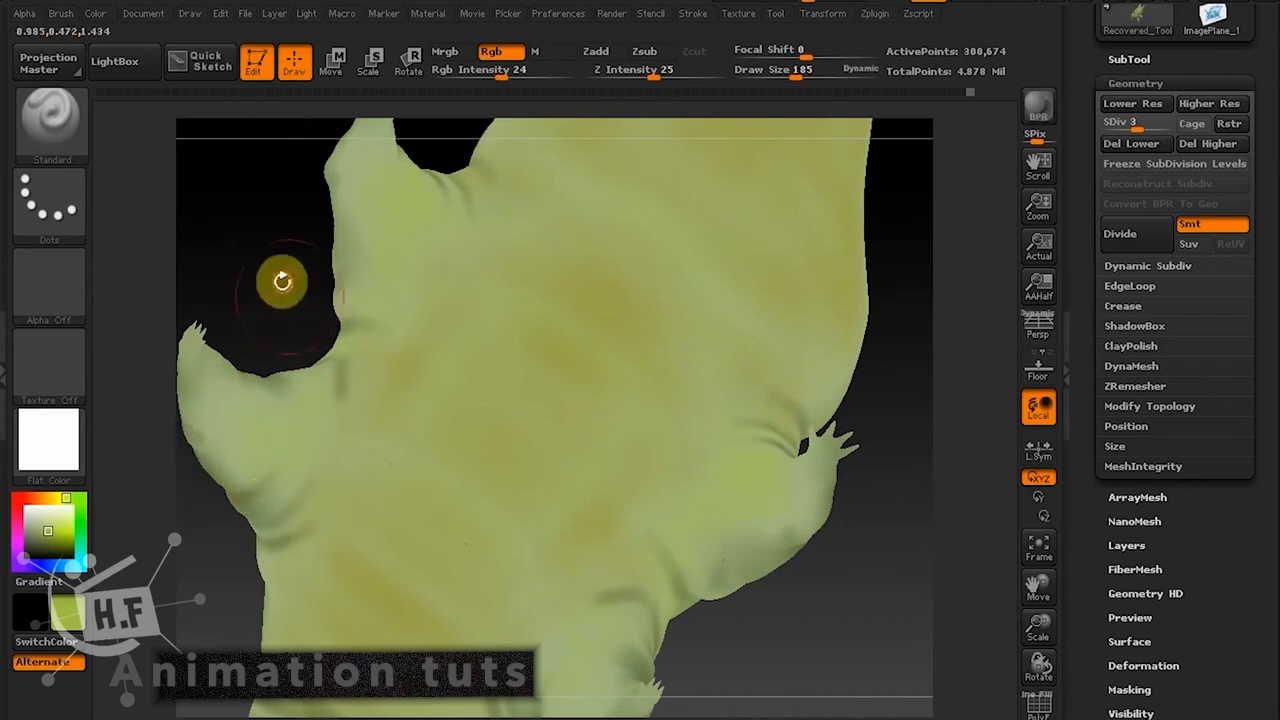
# Reduce the draw size to 65 and paint the sole of the foot yellowish green.
pyautogui.moveTo(282, 282)
pyautogui.mouseDown()
pyautogui.moveTo(271, 286)
pyautogui.moveTo(471, 423)
pyautogui.moveTo(451, 294)
pyautogui.moveTo(371, 399)
pyautogui.moveTo(363, 383)
pyautogui.moveTo(423, 320)
pyautogui.moveTo(306, 223)
pyautogui.moveTo(366, 372)
pyautogui.moveTo(344, 470)
pyautogui.moveTo(420, 568)
pyautogui.moveTo(522, 566)
pyautogui.mouseUp()
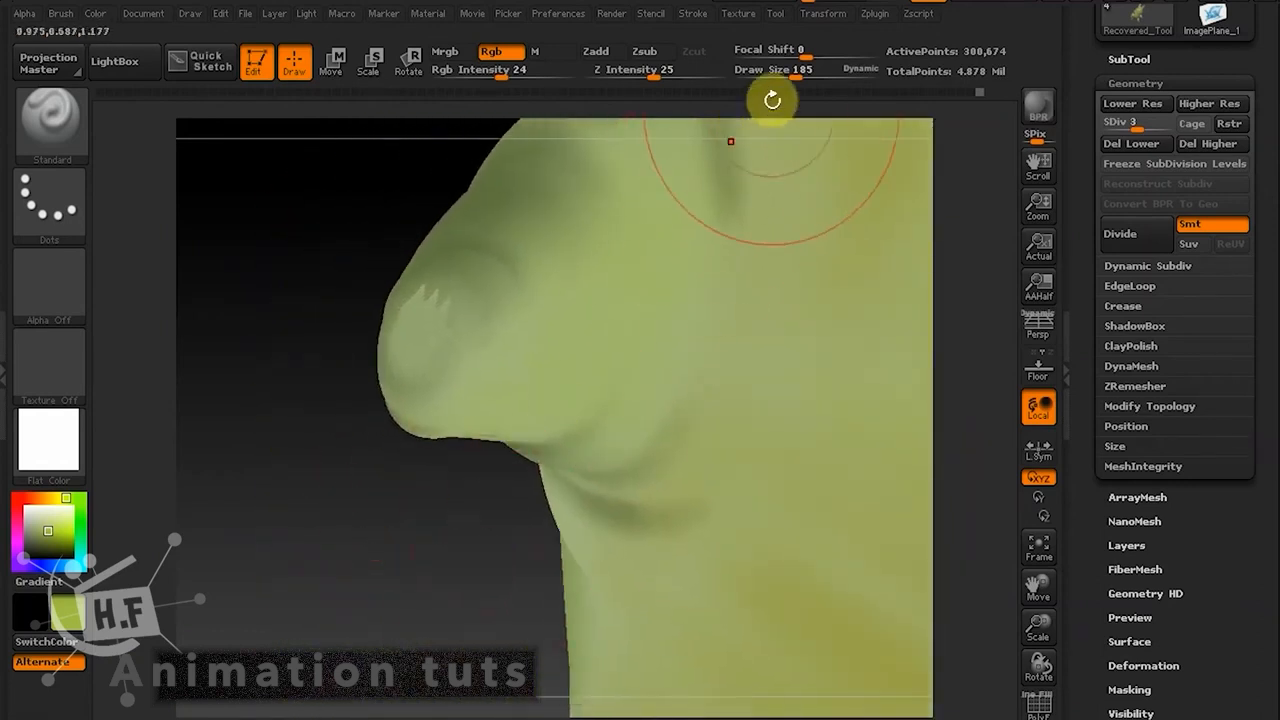
pyautogui.click(771, 77)
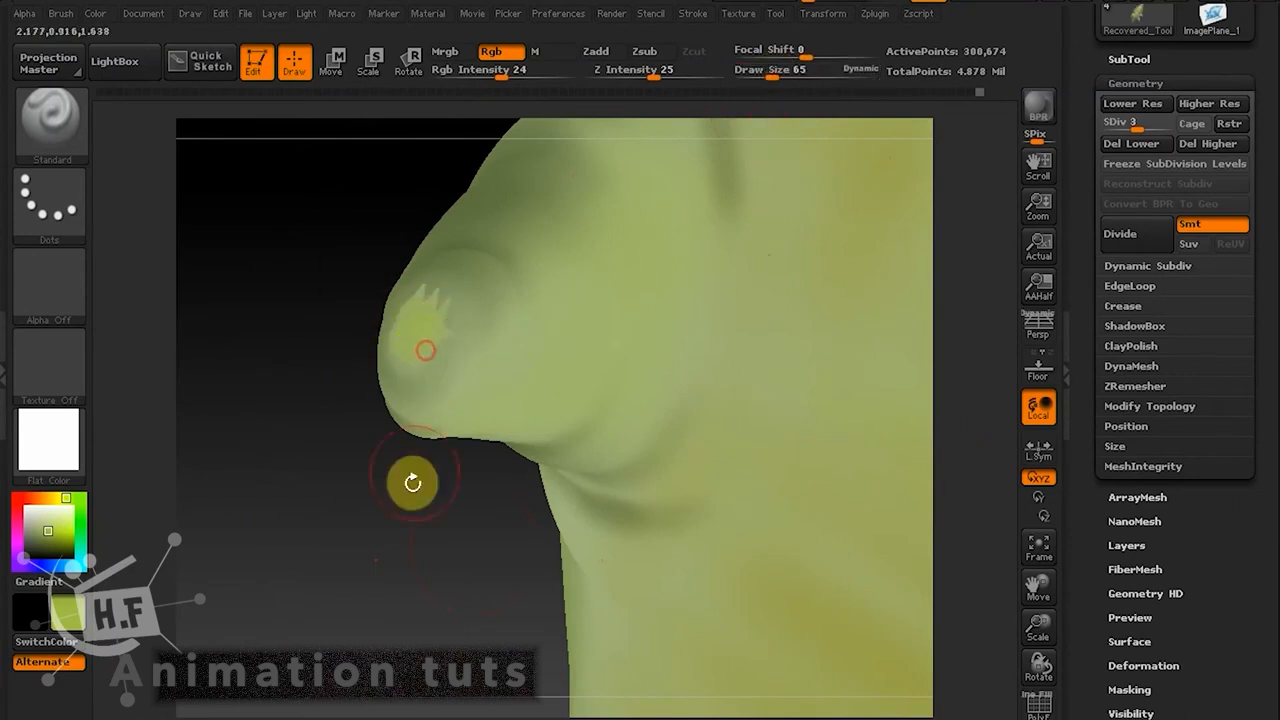
pyautogui.moveTo(413, 483); pyautogui.dragTo(400, 360)
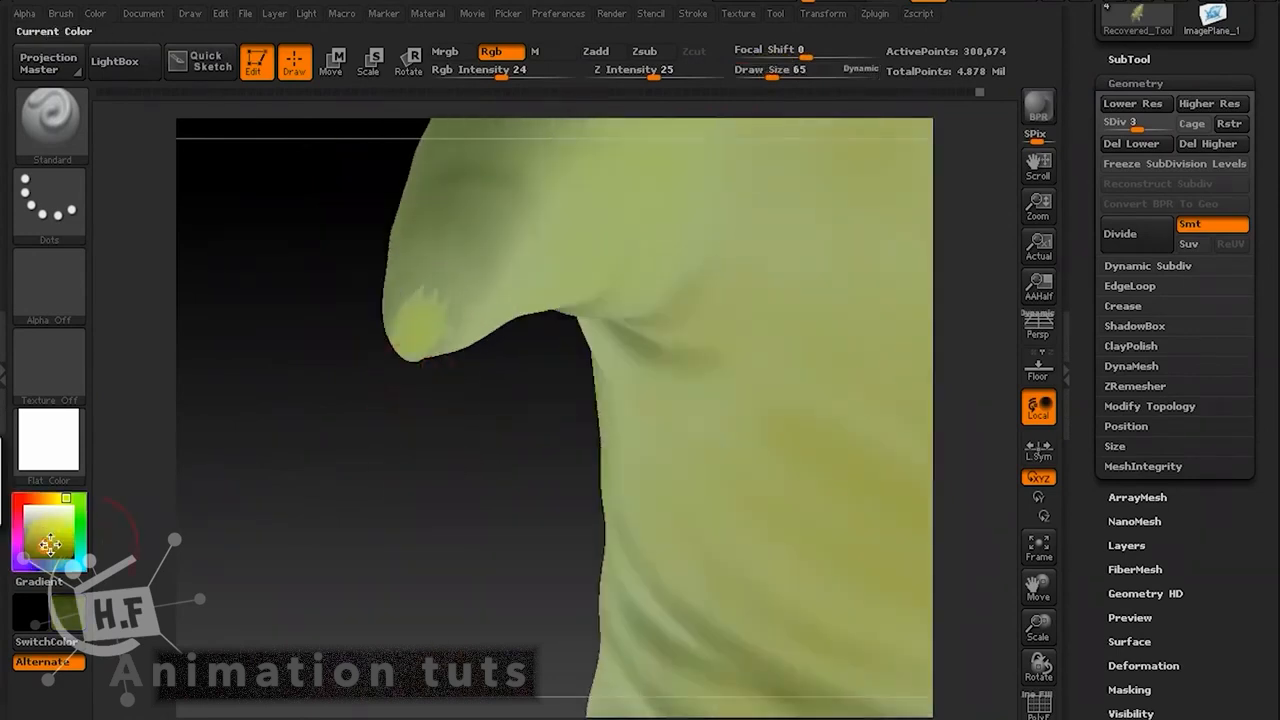
# Paint the outer sides of both legs and the foot soles with a darker olive green (70, 82, 34) at draw size 65.
pyautogui.moveTo(450, 495)
pyautogui.mouseDown()
pyautogui.moveTo(531, 534)
pyautogui.moveTo(189, 266)
pyautogui.moveTo(352, 364)
pyautogui.moveTo(306, 460)
pyautogui.moveTo(329, 360)
pyautogui.moveTo(909, 663)
pyautogui.moveTo(818, 672)
pyautogui.moveTo(566, 620)
pyautogui.moveTo(460, 320)
pyautogui.moveTo(463, 283)
pyautogui.moveTo(562, 392)
pyautogui.moveTo(658, 394)
pyautogui.moveTo(474, 360)
pyautogui.moveTo(413, 397)
pyautogui.mouseUp()
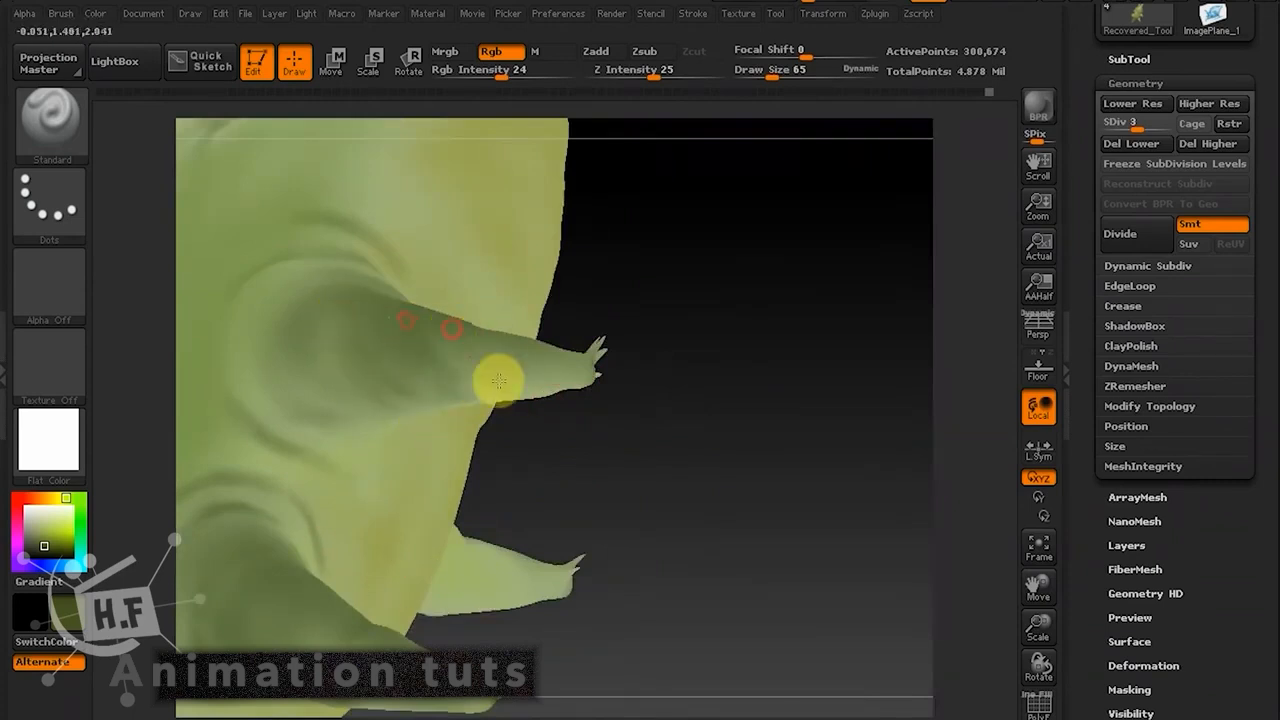
pyautogui.moveTo(526, 398); pyautogui.dragTo(526, 378)
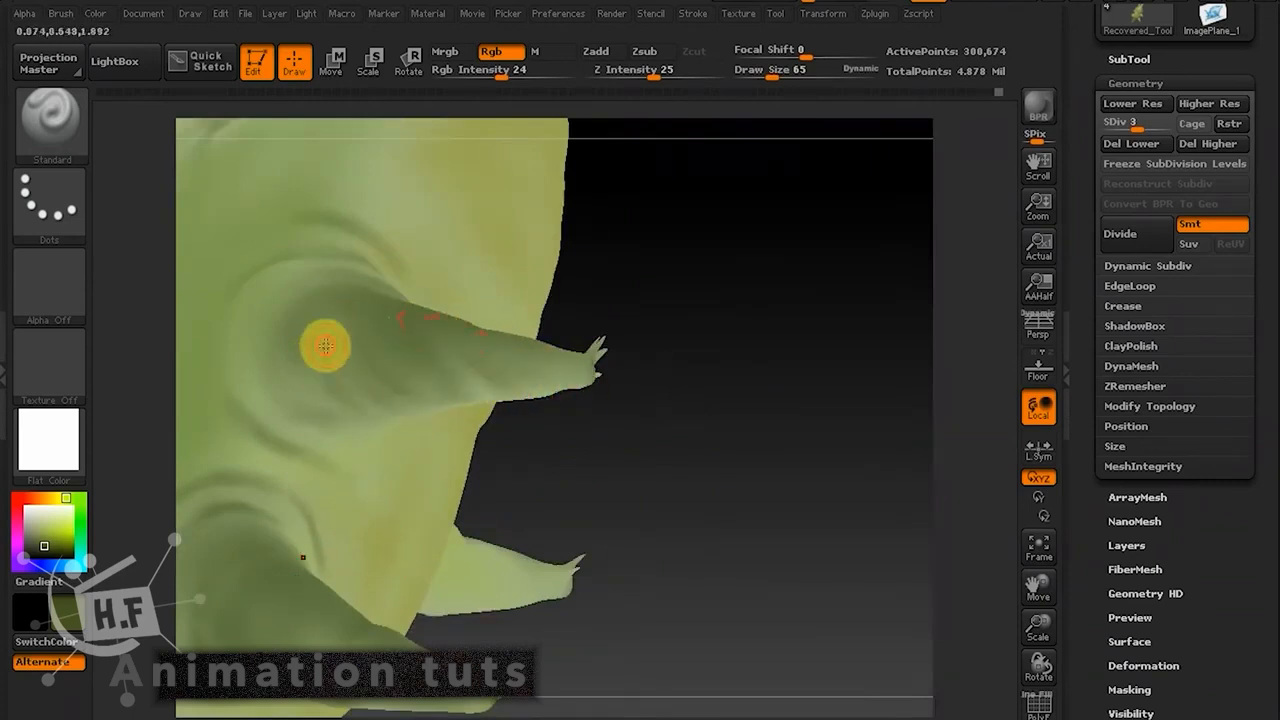
pyautogui.moveTo(646, 451); pyautogui.dragTo(778, 366)
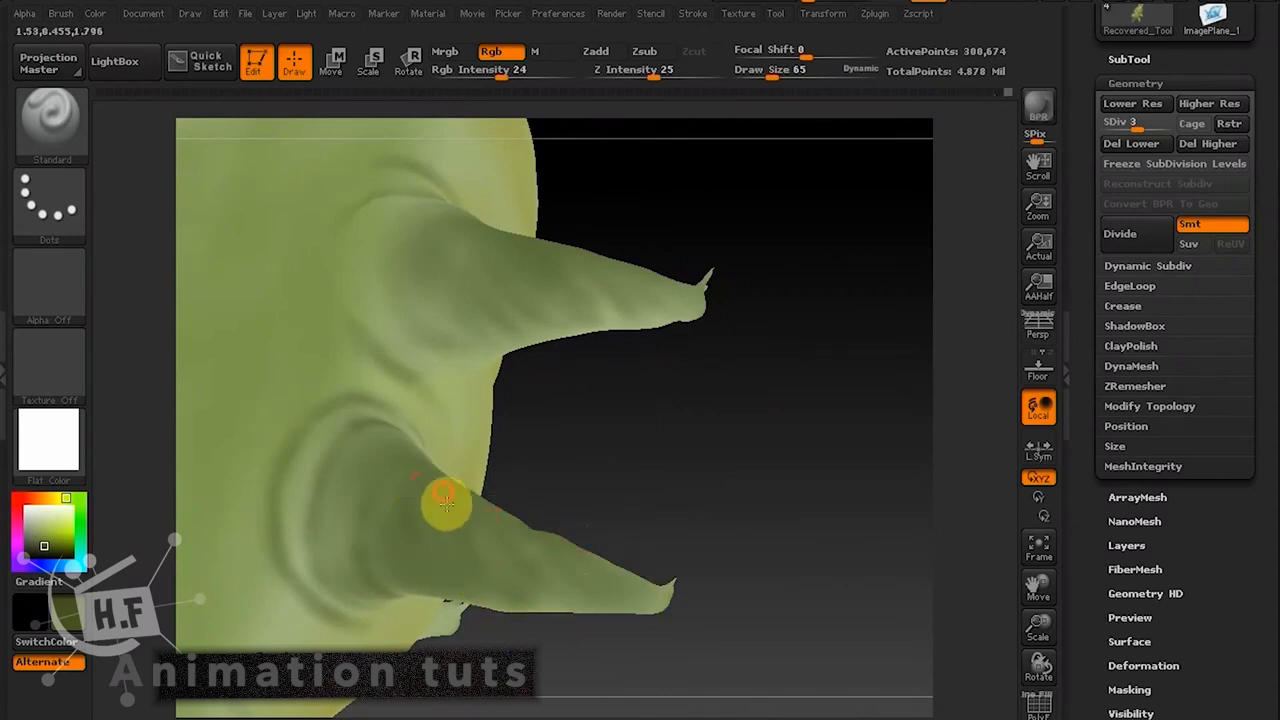
pyautogui.moveTo(680, 515)
pyautogui.mouseDown()
pyautogui.moveTo(723, 508)
pyautogui.moveTo(623, 600)
pyautogui.moveTo(474, 365)
pyautogui.mouseUp()
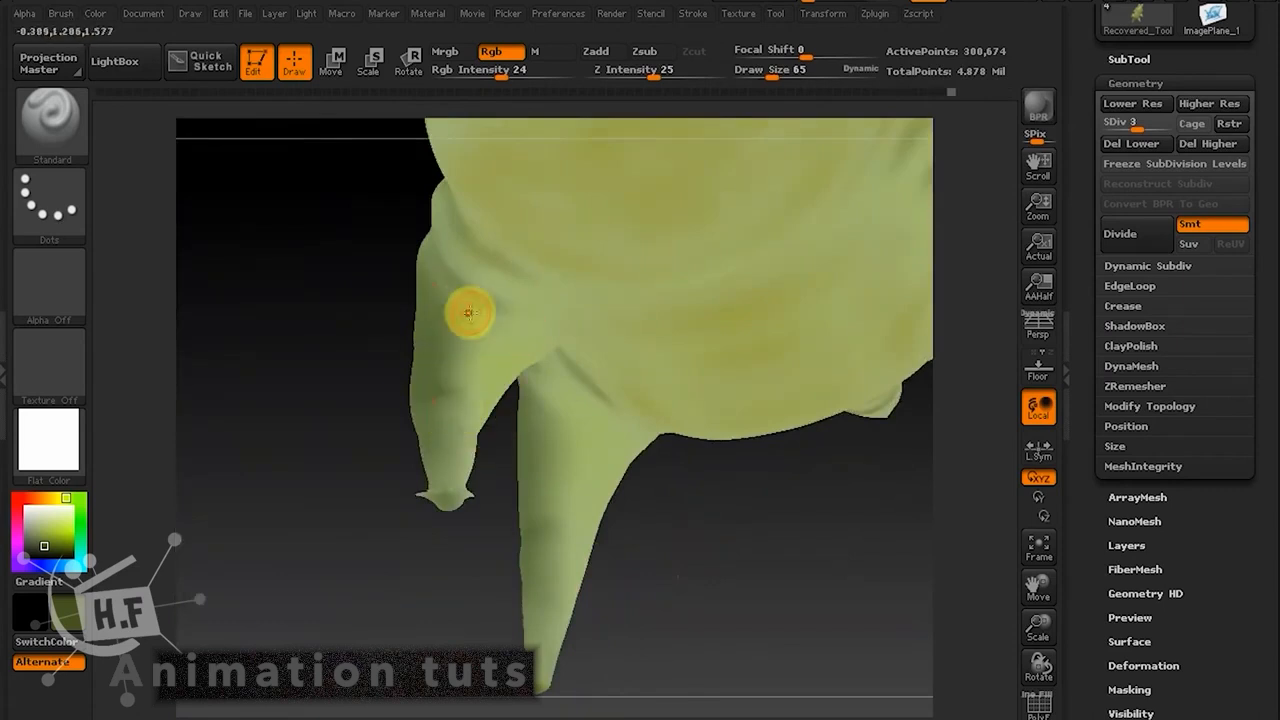
pyautogui.moveTo(679, 537); pyautogui.dragTo(557, 509)
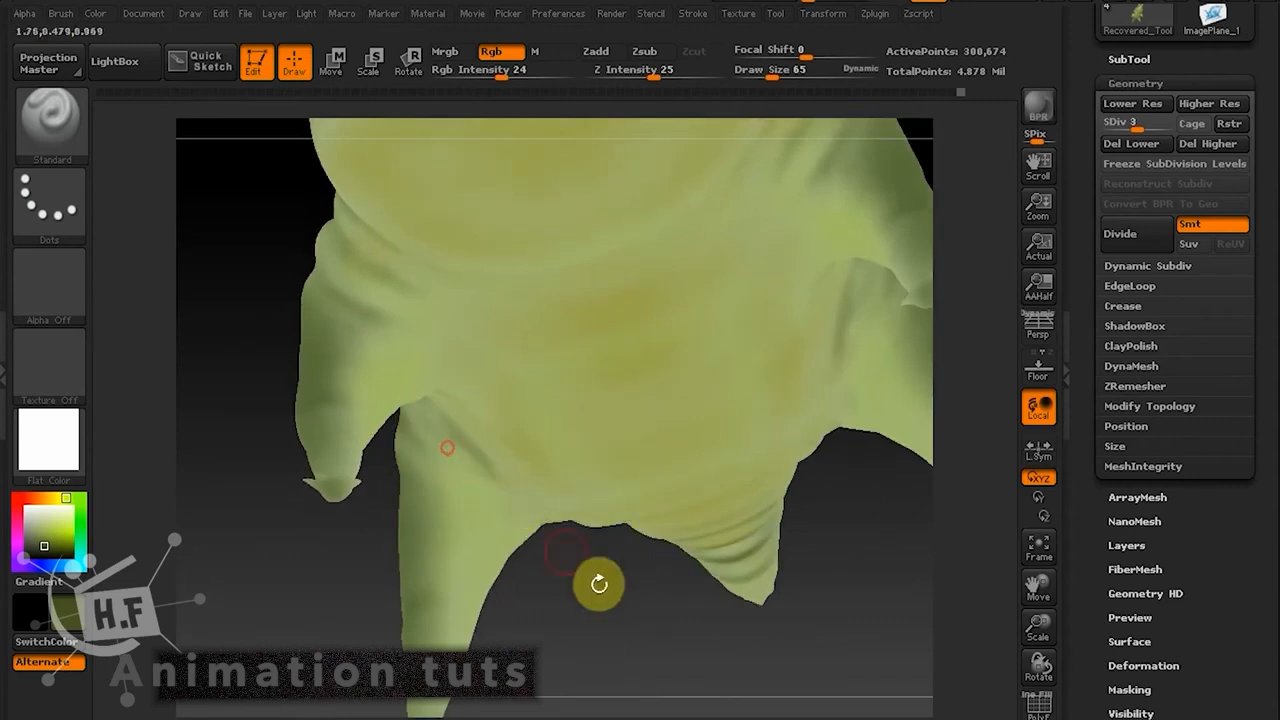
pyautogui.moveTo(597, 586); pyautogui.dragTo(680, 383)
pyautogui.moveTo(776, 580); pyautogui.dragTo(766, 533)
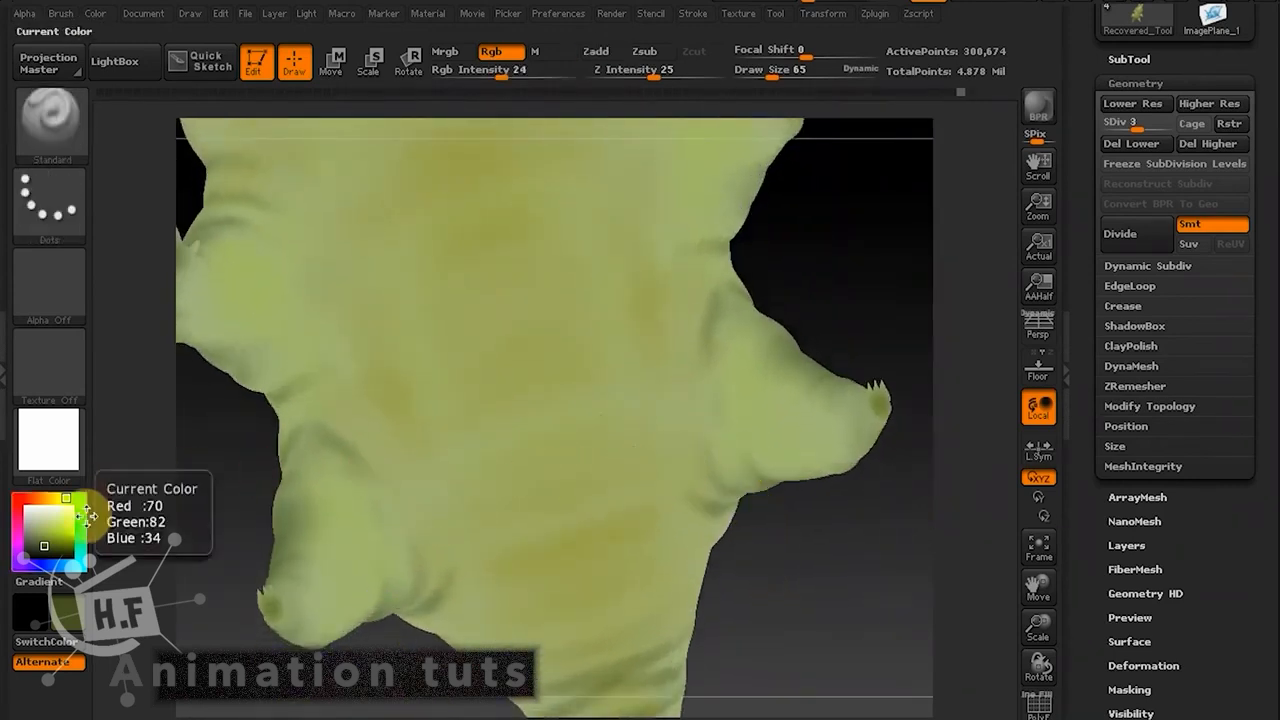
# Sample a yellowish tone from the belly, enlarge the draw size to 198, and blend it across the belly.
pyautogui.moveTo(73, 566)
pyautogui.mouseDown()
pyautogui.moveTo(443, 391)
pyautogui.moveTo(395, 391)
pyautogui.mouseUp()
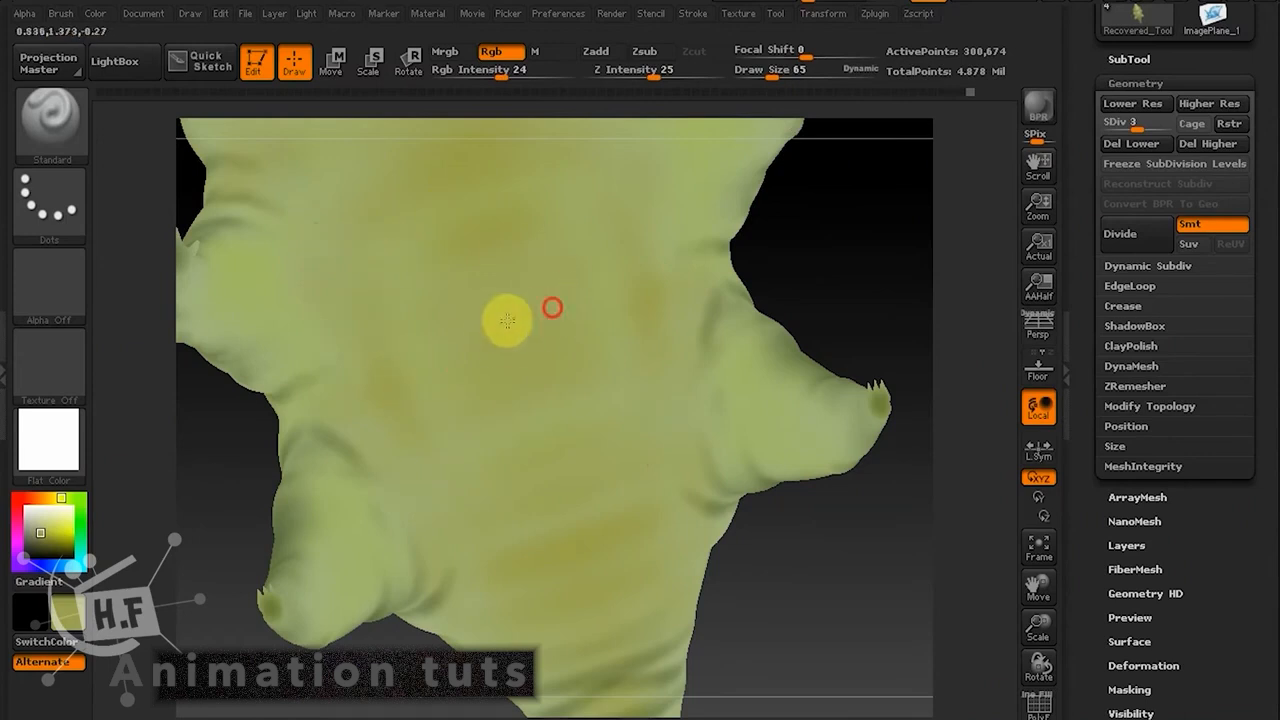
pyautogui.moveTo(780, 76); pyautogui.dragTo(794, 70)
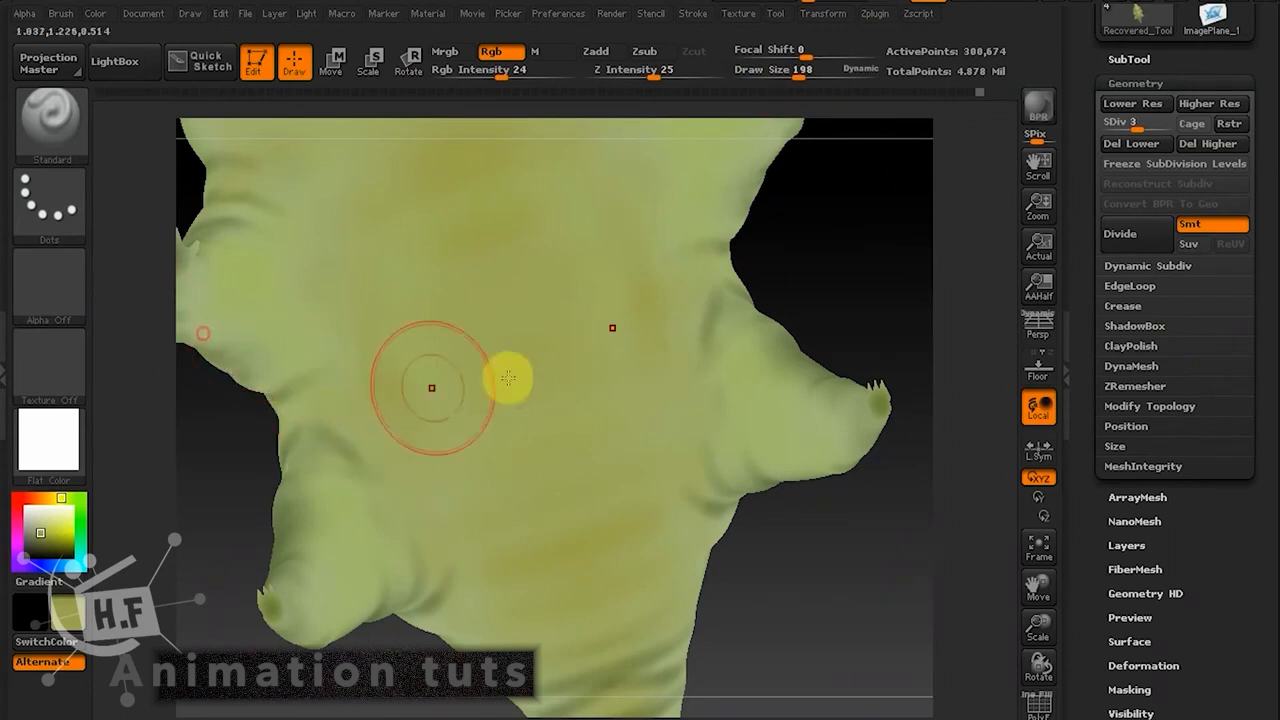
pyautogui.moveTo(820, 243); pyautogui.dragTo(626, 594)
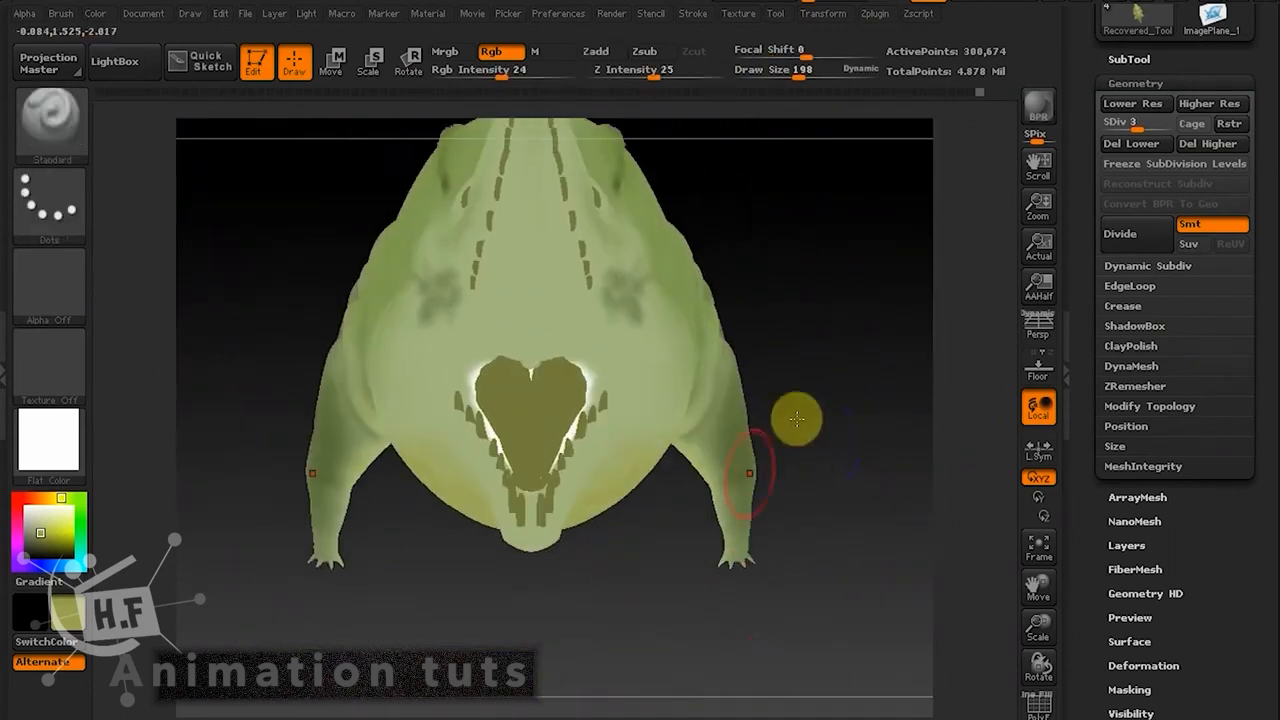
pyautogui.keyDown('alt'); pyautogui.moveTo(860, 391); pyautogui.dragTo(906, 368); pyautogui.keyUp('alt')
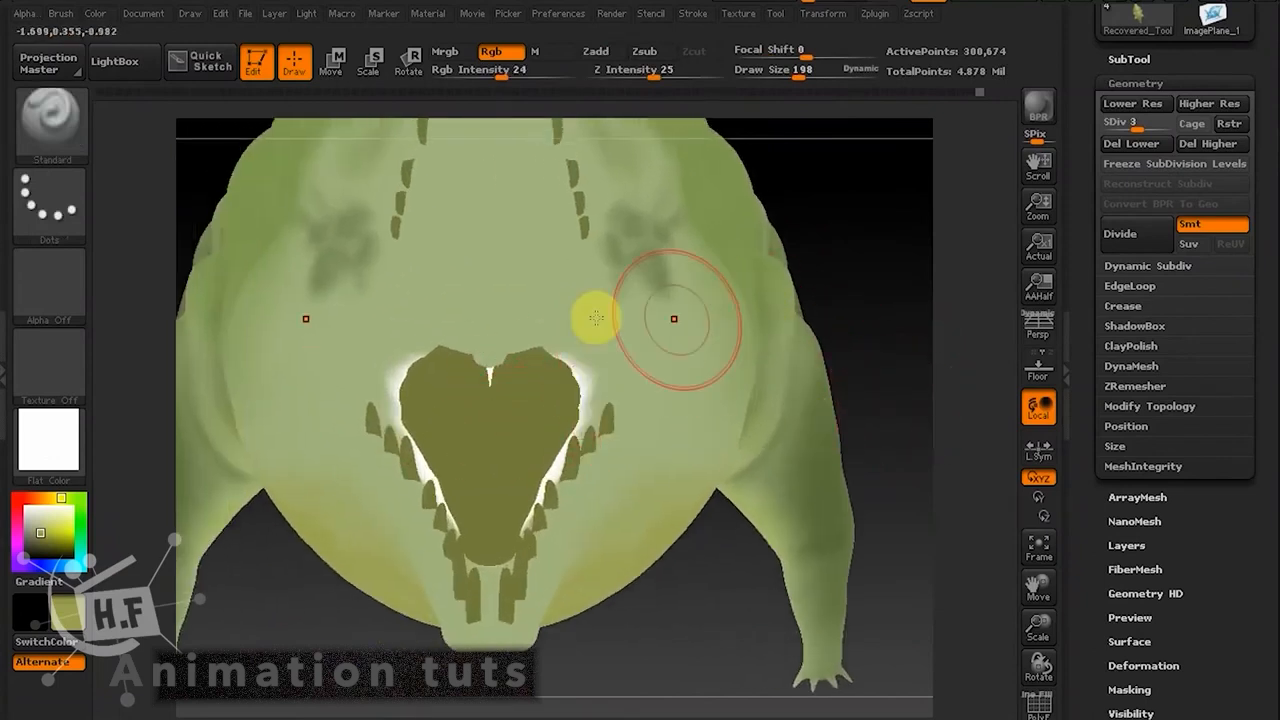
# Preview the coloring from the side with the MatCap White01 material and return to Flat Color.
pyautogui.click(76, 442)
pyautogui.click(149, 418)
pyautogui.moveTo(809, 334); pyautogui.dragTo(809, 449)
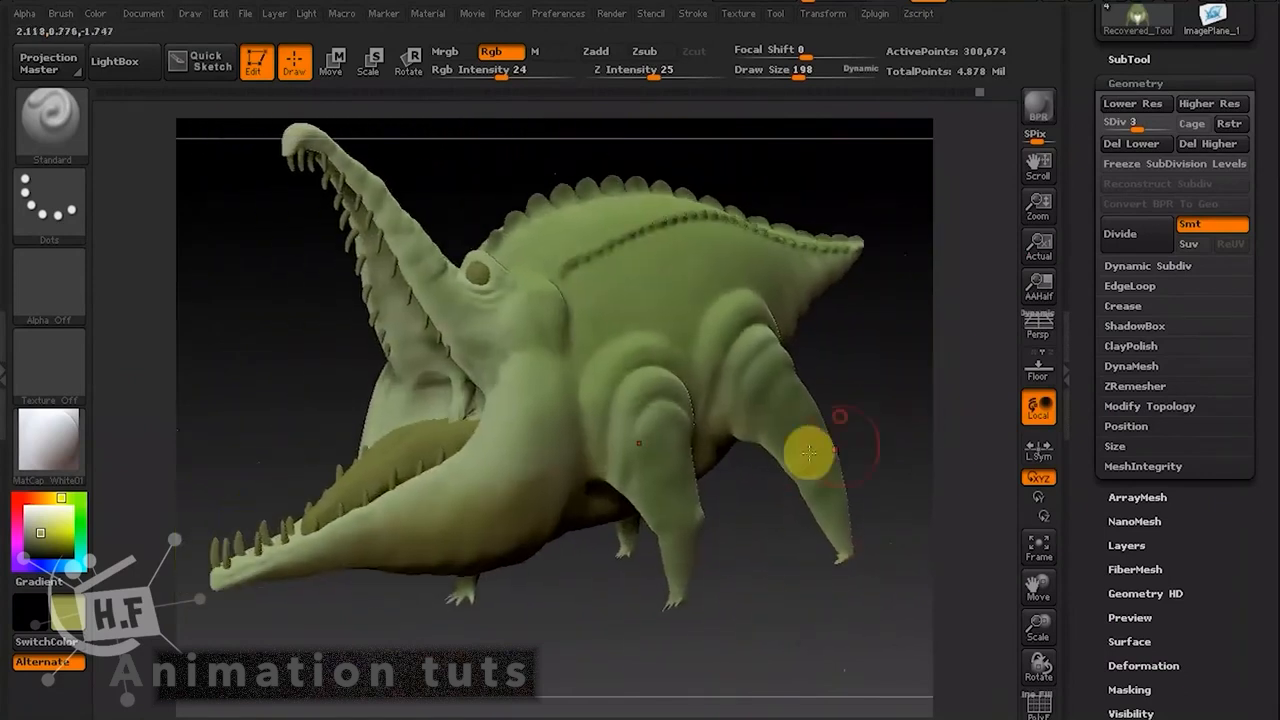
pyautogui.click(79, 446)
pyautogui.click(149, 530)
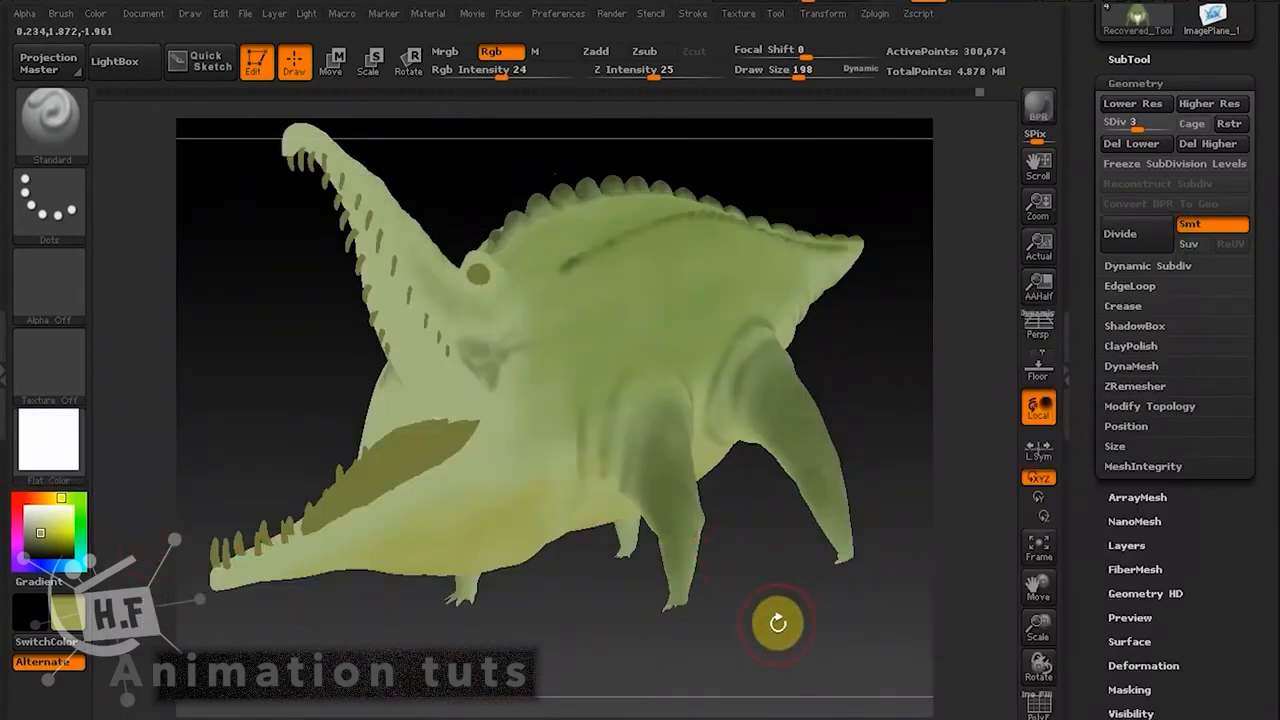
# Paint the yellowish tone over the dark patches behind the mouth corners and change the material to MatCap White01.
pyautogui.moveTo(770, 613); pyautogui.dragTo(757, 571)
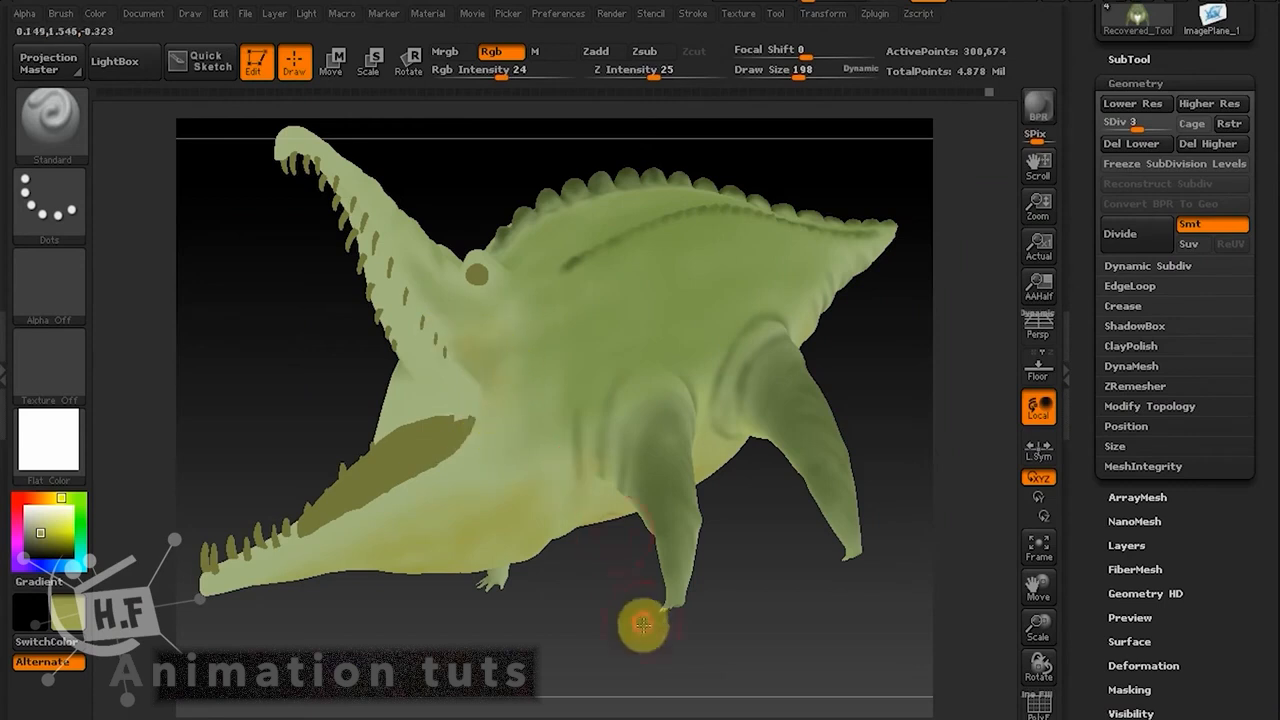
pyautogui.keyDown('shift'); pyautogui.moveTo(640, 623); pyautogui.dragTo(272, 388); pyautogui.keyUp('shift')
pyautogui.click(51, 446)
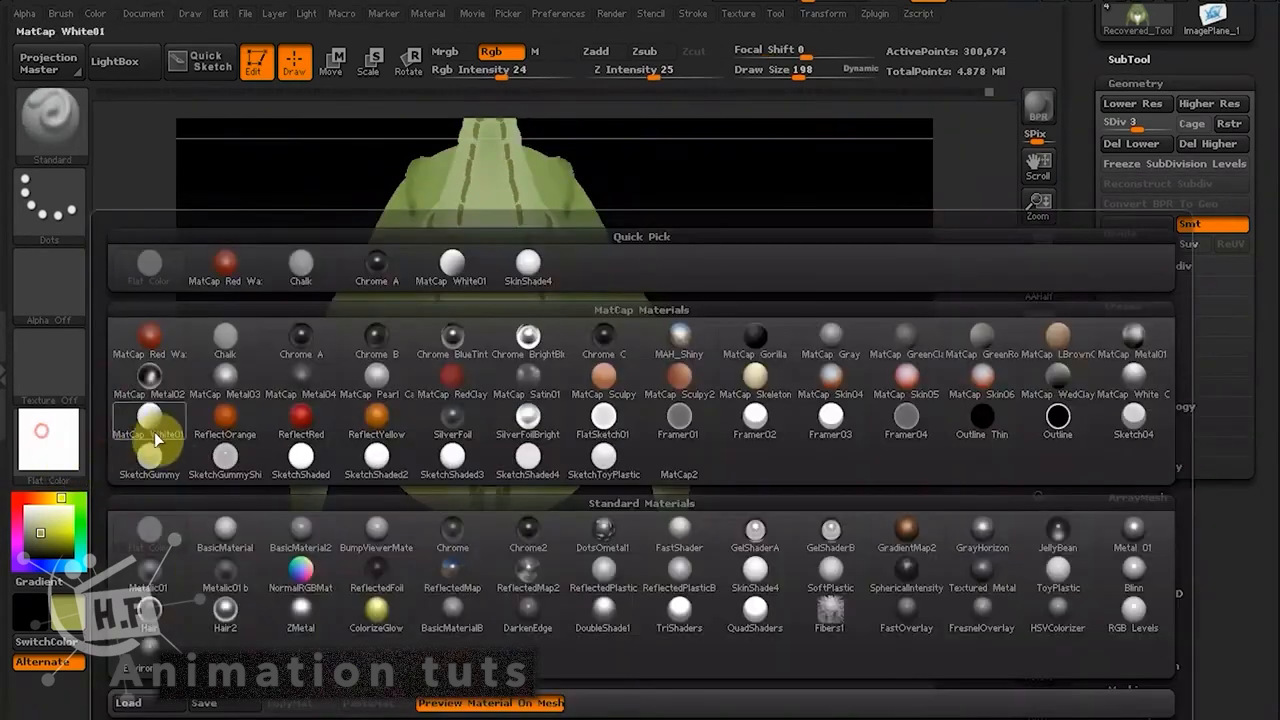
pyautogui.click(152, 418)
# Pick a red paint color, raise RGB intensity to 100, and paint the upper back of the open mouth.
pyautogui.moveTo(767, 348)
pyautogui.keyDown('alt'); pyautogui.mouseDown()
pyautogui.moveTo(767, 367)
pyautogui.moveTo(885, 311)
pyautogui.moveTo(835, 325)
pyautogui.mouseUp(); pyautogui.keyUp('alt')
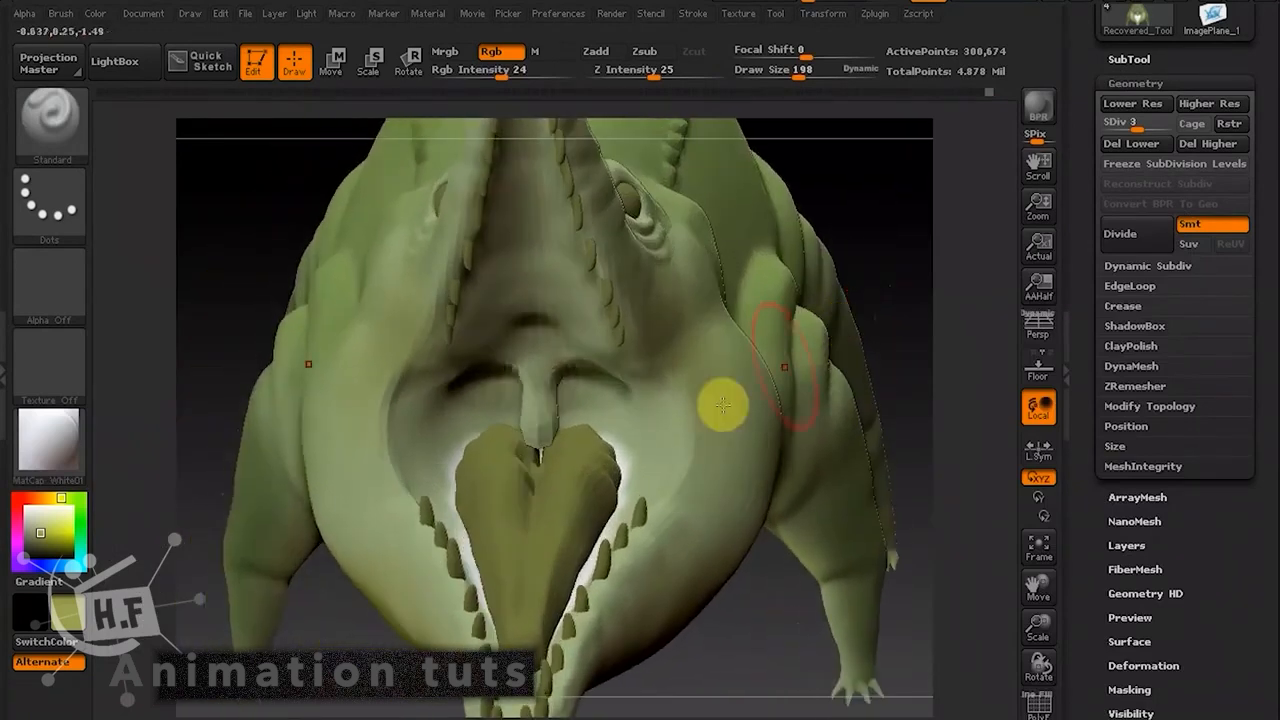
pyautogui.moveTo(895, 230); pyautogui.dragTo(530, 312)
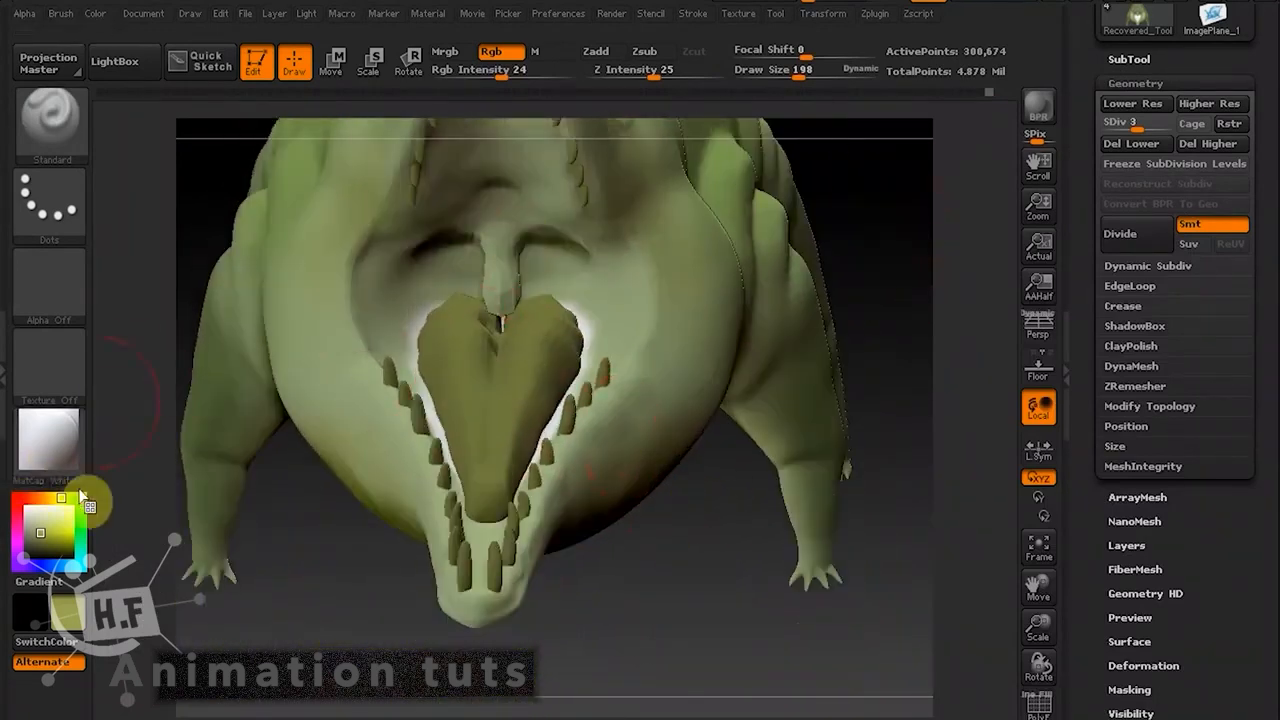
pyautogui.click(48, 440)
pyautogui.click(22, 497)
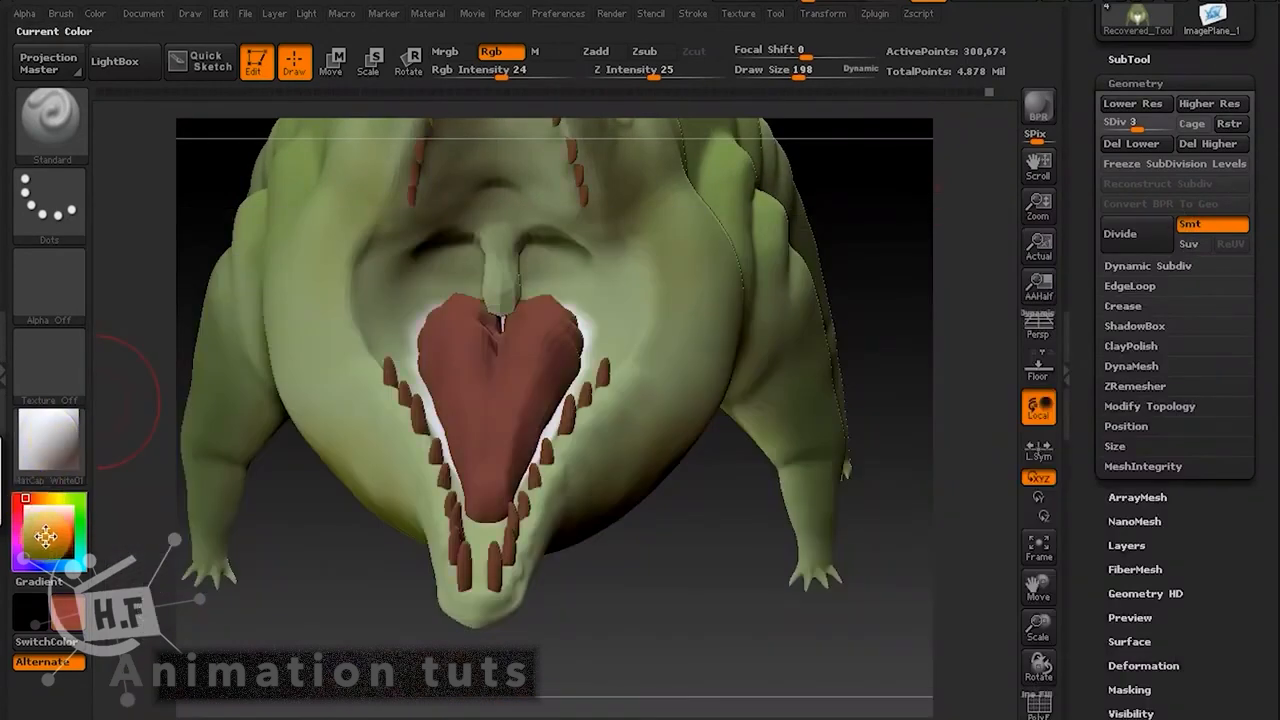
pyautogui.click(54, 537)
pyautogui.click(53, 530)
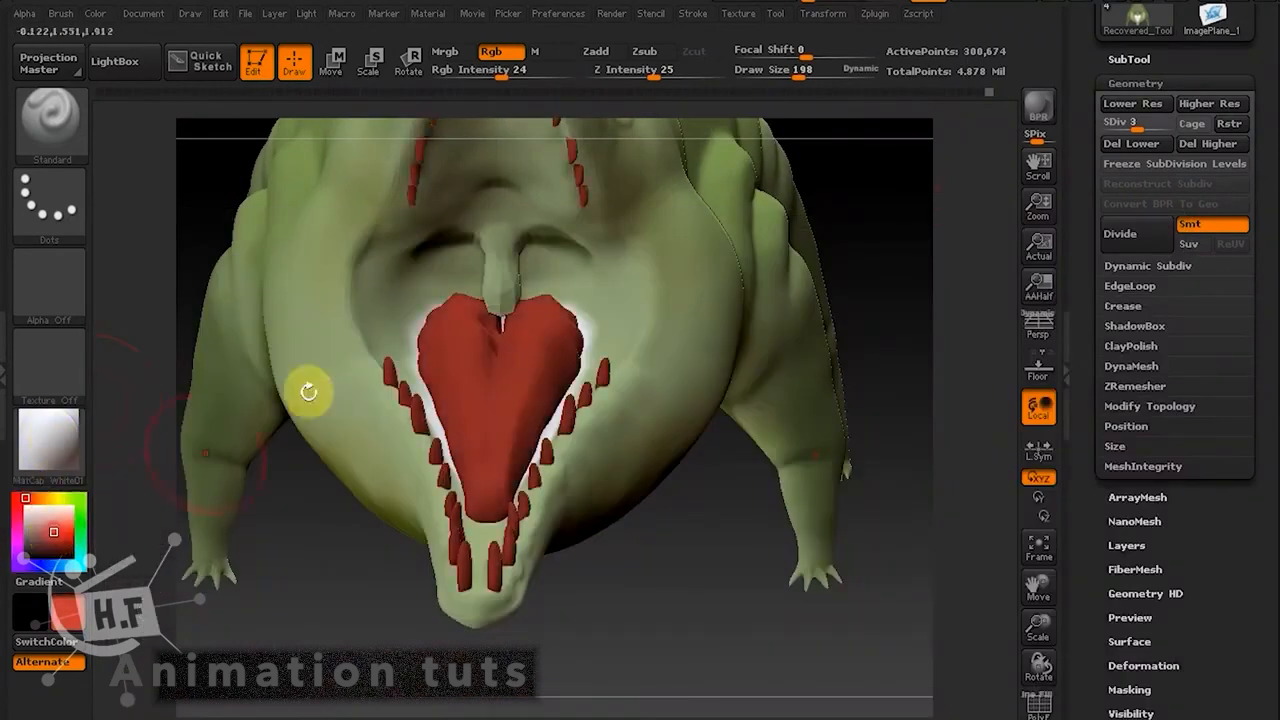
pyautogui.moveTo(553, 75); pyautogui.dragTo(568, 67)
pyautogui.moveTo(520, 178)
pyautogui.mouseDown()
pyautogui.moveTo(534, 240)
pyautogui.moveTo(556, 262)
pyautogui.mouseUp()
# Darken the red and paint it over the throat, the uvula and the inner sides of the mouth.
pyautogui.click(57, 522)
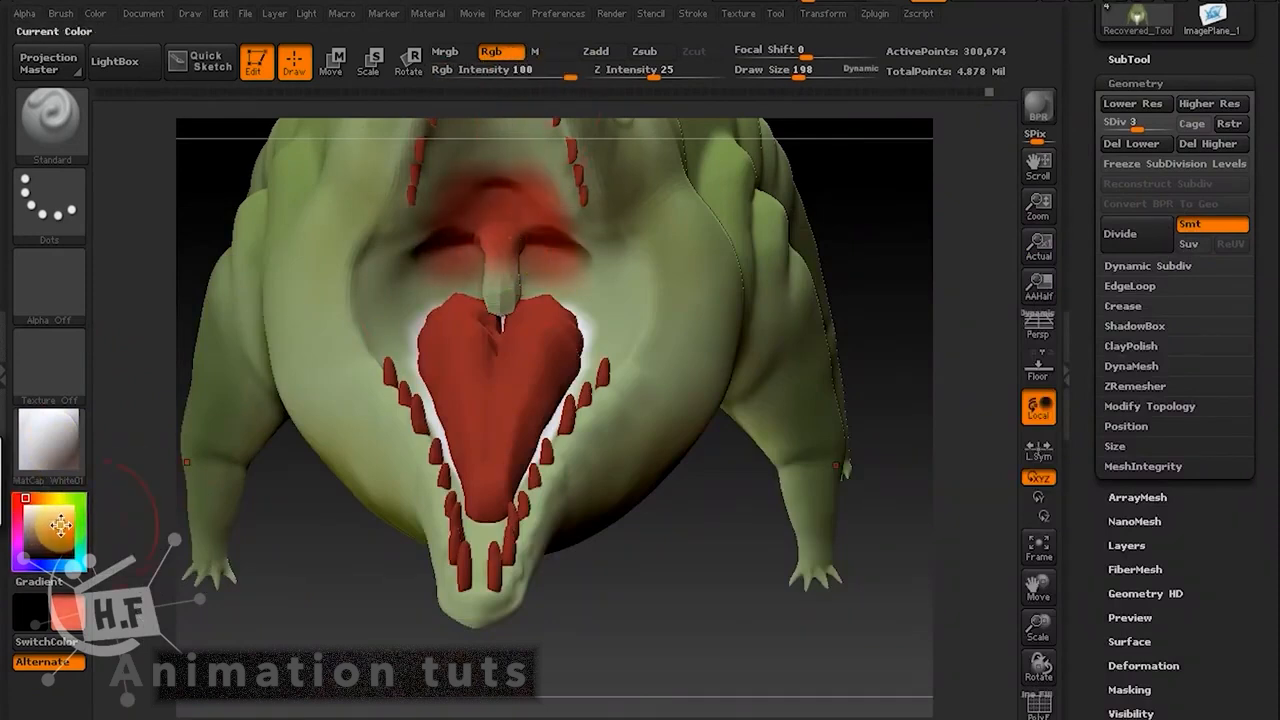
pyautogui.click(54, 545)
pyautogui.moveTo(508, 217)
pyautogui.mouseDown()
pyautogui.moveTo(586, 277)
pyautogui.moveTo(491, 271)
pyautogui.moveTo(581, 352)
pyautogui.moveTo(540, 313)
pyautogui.mouseUp()
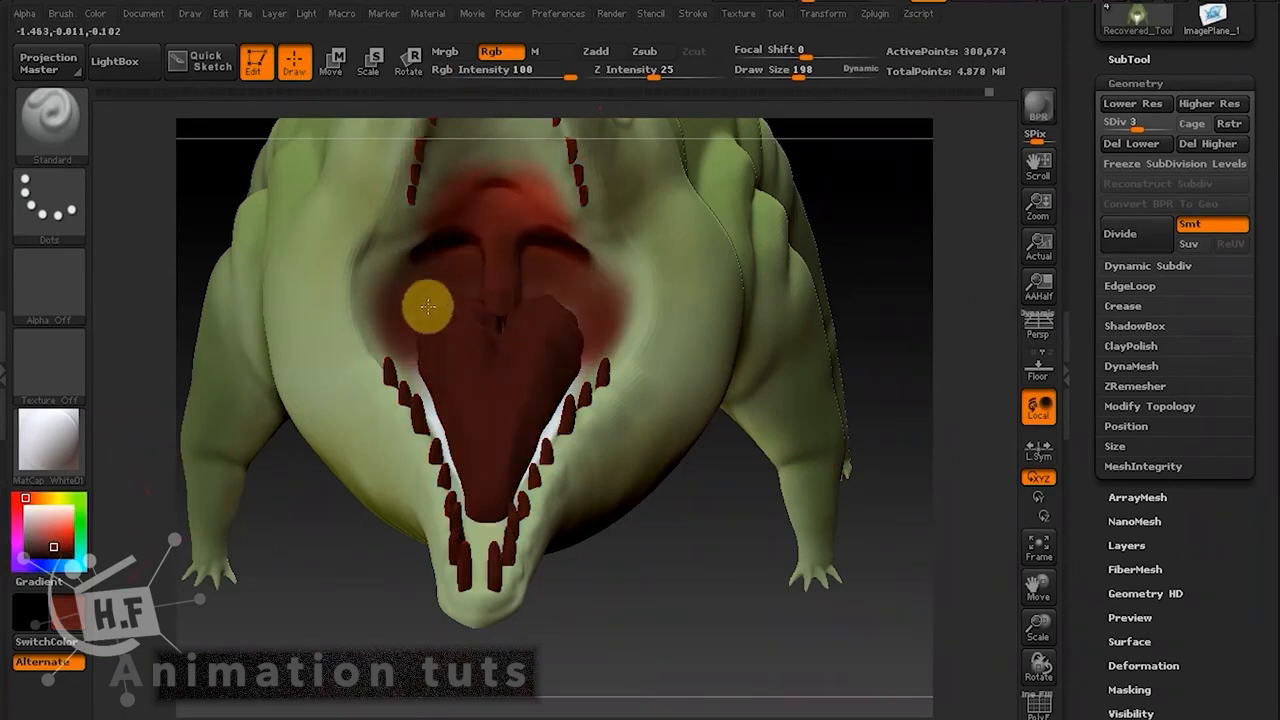
pyautogui.moveTo(427, 307); pyautogui.dragTo(429, 408)
# Hide the tongue's Extract2 subtool to expose the floor of the mouth.
pyautogui.click(1130, 59)
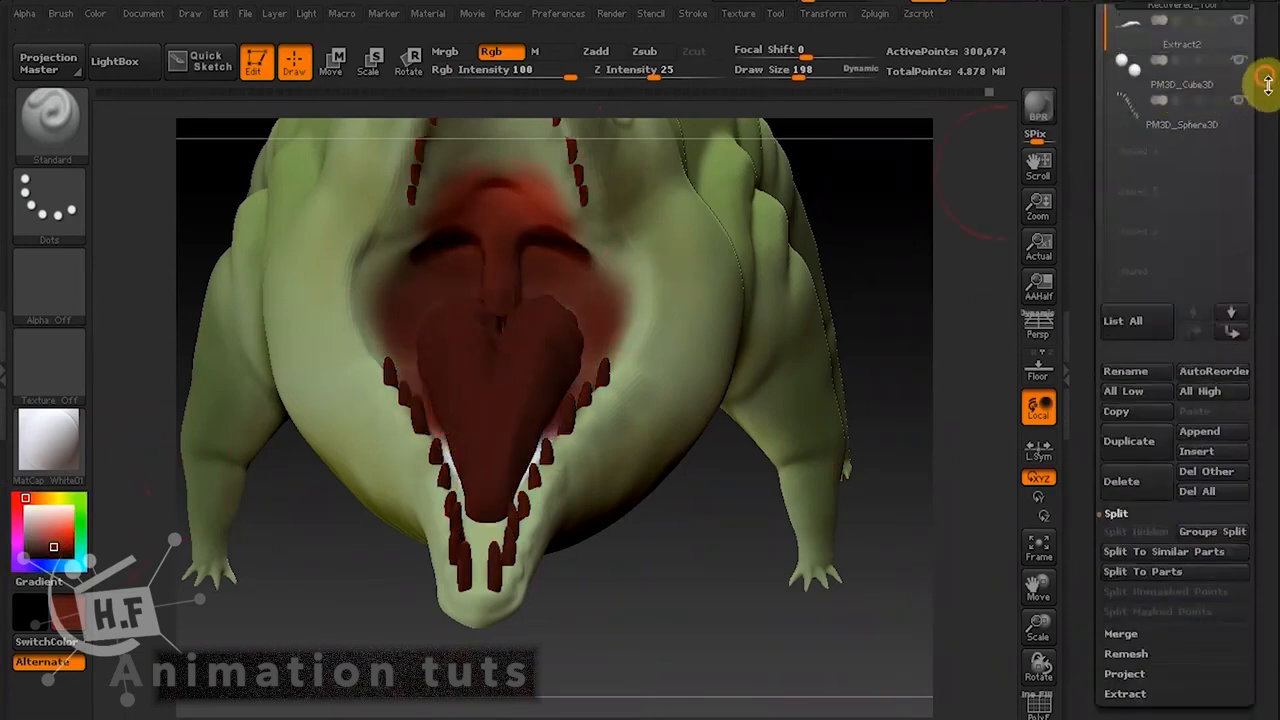
pyautogui.moveTo(1268, 85); pyautogui.dragTo(1266, 172)
pyautogui.click(1241, 110)
# Paint dark red over the rear mouth floor, and cover the mouth's back edges and palate at draw size 115.
pyautogui.moveTo(660, 583); pyautogui.dragTo(645, 614)
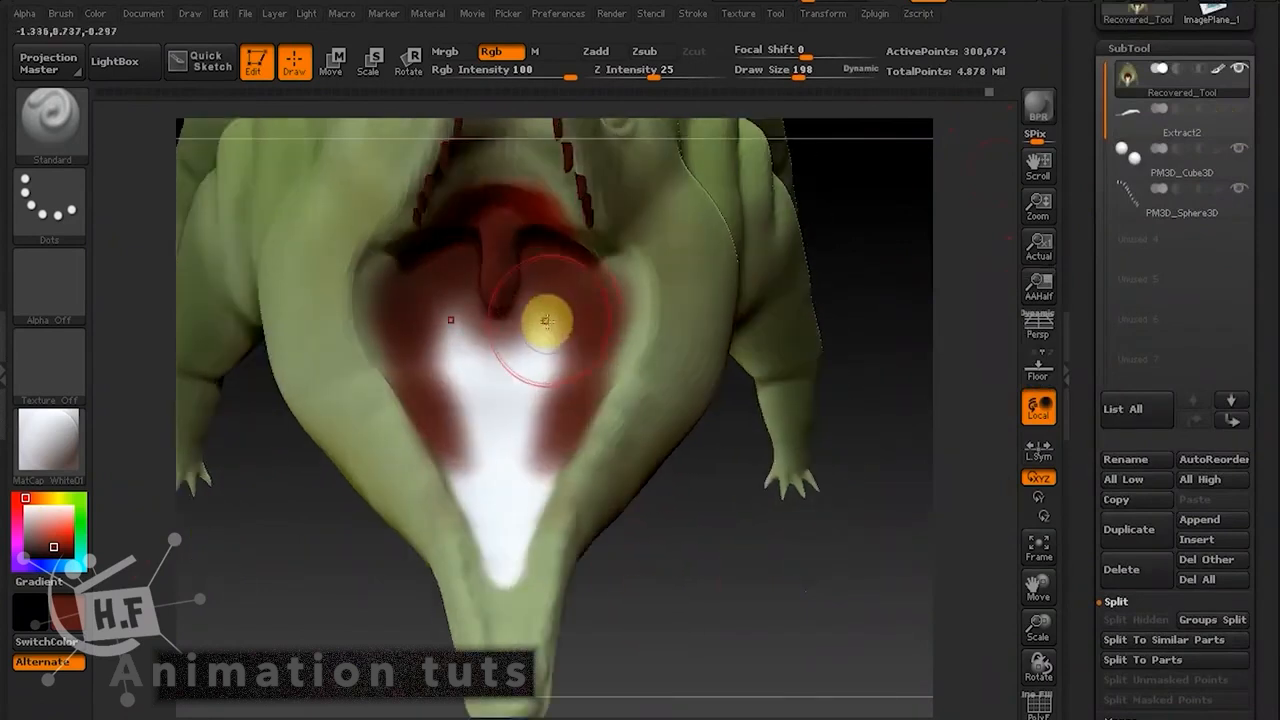
pyautogui.moveTo(500, 420)
pyautogui.mouseDown()
pyautogui.moveTo(511, 371)
pyautogui.moveTo(531, 380)
pyautogui.moveTo(504, 330)
pyautogui.moveTo(387, 357)
pyautogui.mouseUp()
pyautogui.moveTo(799, 72); pyautogui.dragTo(784, 72)
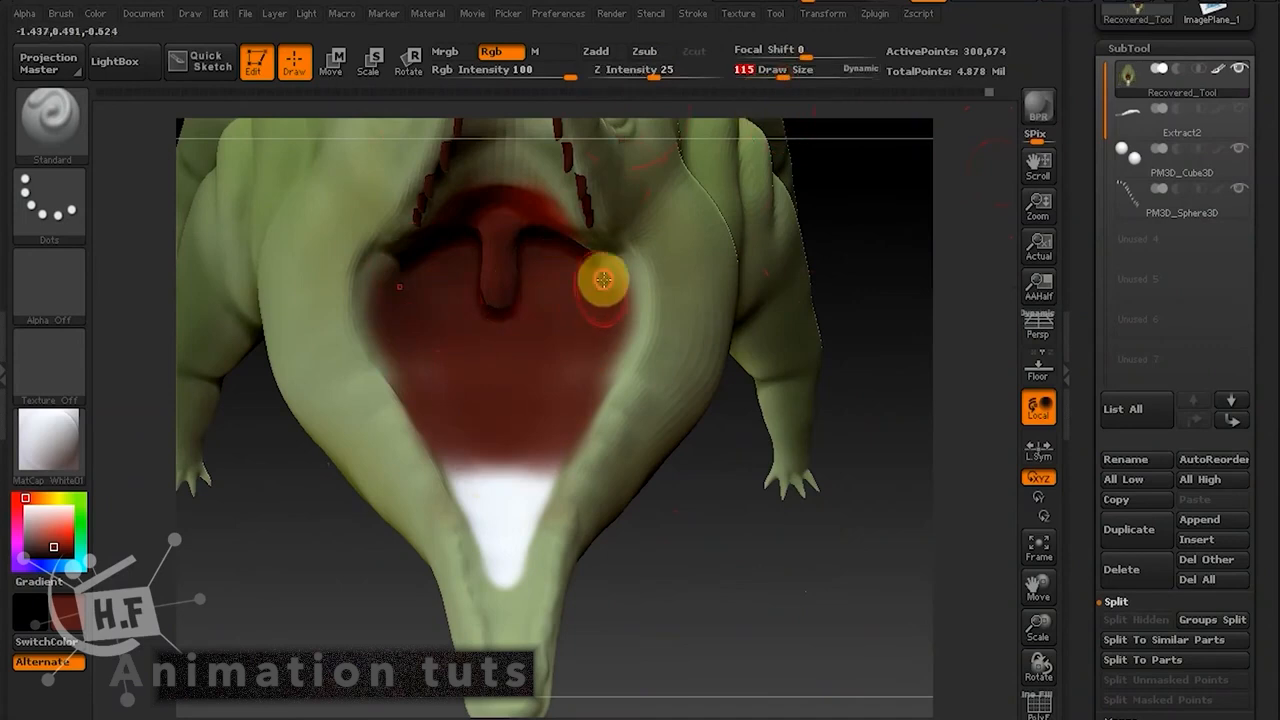
pyautogui.moveTo(603, 280); pyautogui.dragTo(619, 265)
pyautogui.moveTo(715, 576)
pyautogui.mouseDown()
pyautogui.moveTo(600, 229)
pyautogui.moveTo(571, 240)
pyautogui.moveTo(522, 178)
pyautogui.mouseUp()
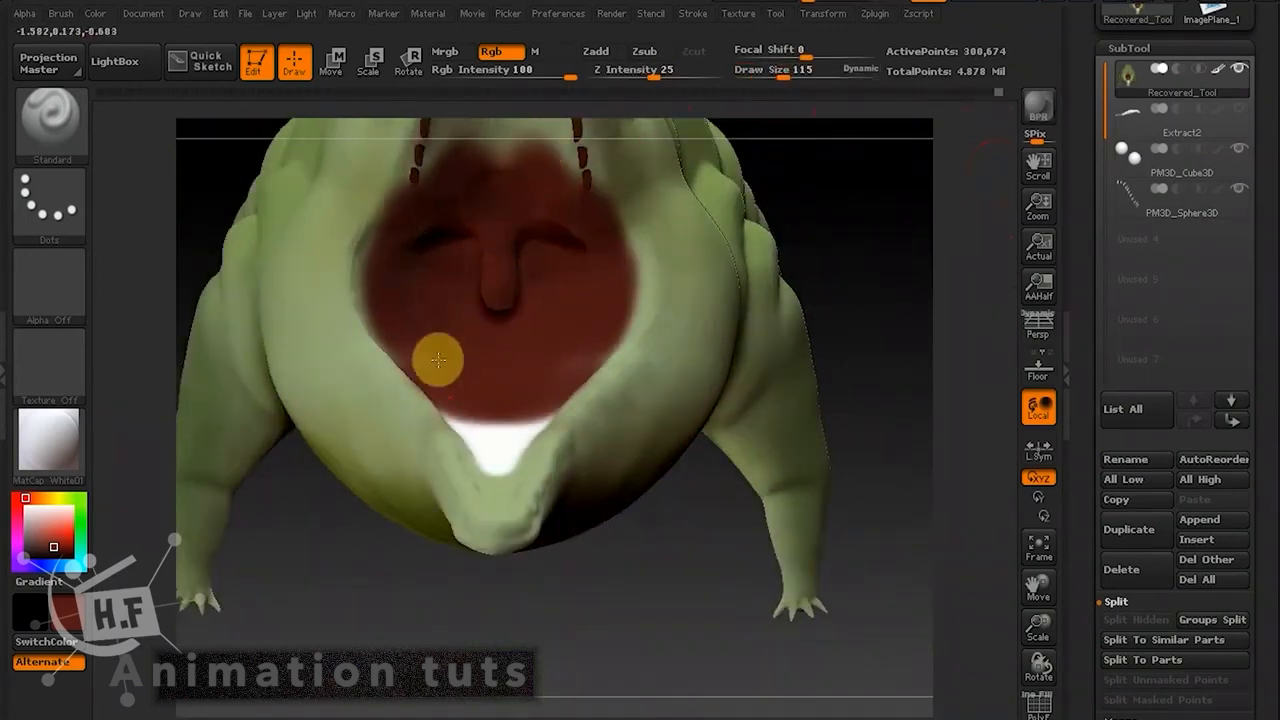
pyautogui.moveTo(374, 320); pyautogui.dragTo(366, 243)
# Extend the dark red along the inside of the lower jaw to its tip, refining the narrow part at draw size 55.
pyautogui.moveTo(694, 557)
pyautogui.mouseDown()
pyautogui.moveTo(651, 623)
pyautogui.moveTo(533, 462)
pyautogui.moveTo(551, 657)
pyautogui.moveTo(463, 471)
pyautogui.moveTo(543, 642)
pyautogui.mouseUp()
pyautogui.moveTo(711, 566)
pyautogui.mouseDown()
pyautogui.moveTo(697, 609)
pyautogui.moveTo(691, 600)
pyautogui.mouseUp()
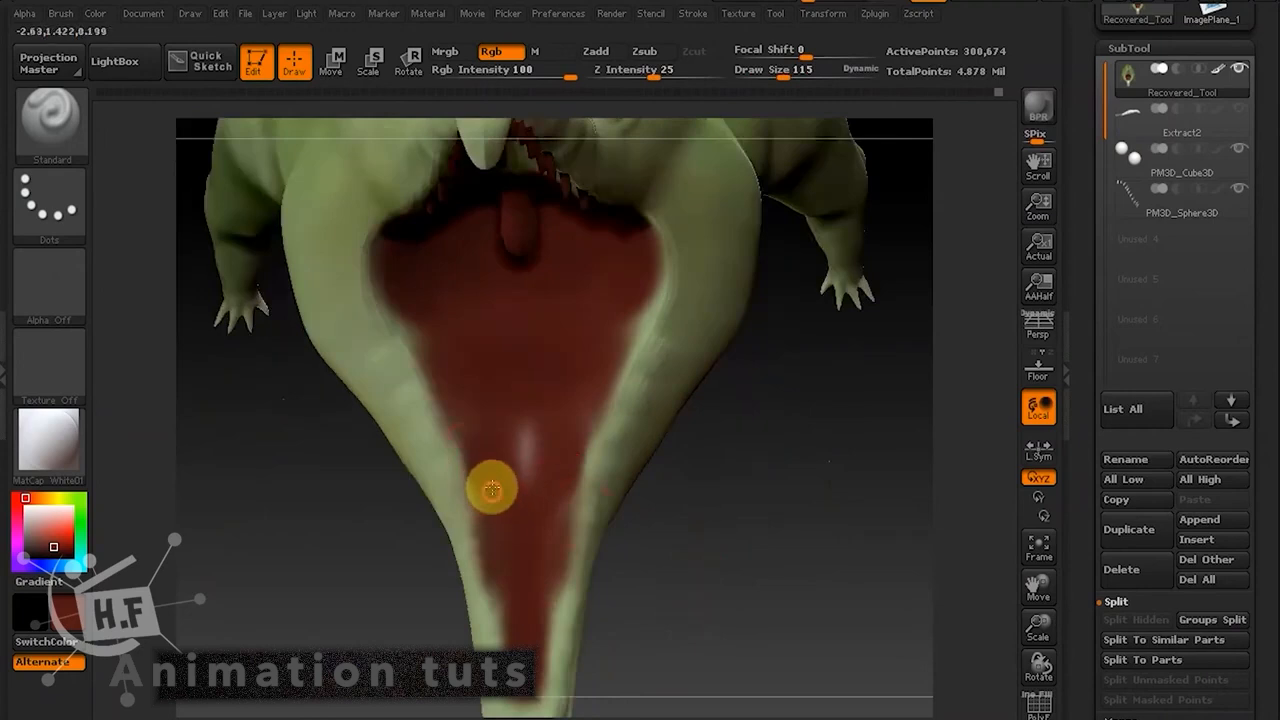
pyautogui.moveTo(482, 428)
pyautogui.mouseDown()
pyautogui.moveTo(446, 355)
pyautogui.moveTo(395, 298)
pyautogui.mouseUp()
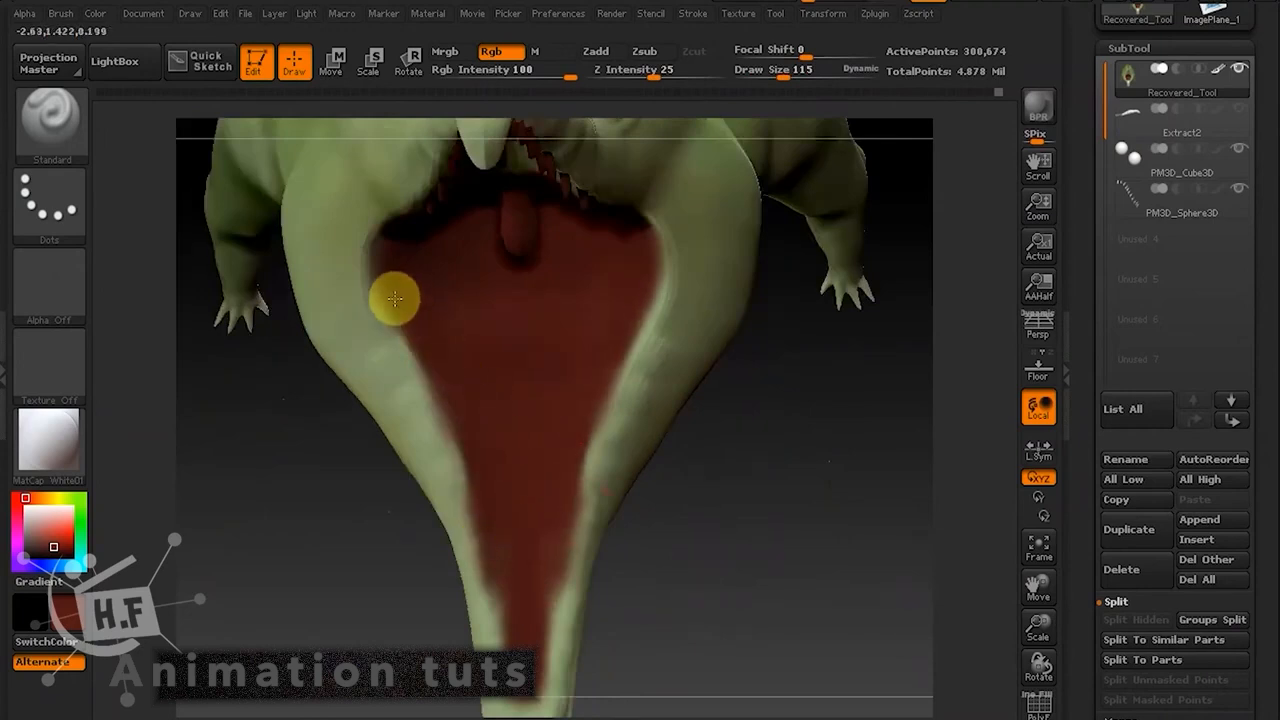
pyautogui.moveTo(810, 500)
pyautogui.mouseDown()
pyautogui.moveTo(791, 509)
pyautogui.moveTo(746, 463)
pyautogui.mouseUp()
pyautogui.moveTo(540, 430)
pyautogui.mouseDown()
pyautogui.moveTo(523, 529)
pyautogui.moveTo(582, 400)
pyautogui.mouseUp()
pyautogui.moveTo(783, 77); pyautogui.dragTo(771, 78)
pyautogui.moveTo(518, 422)
pyautogui.mouseDown()
pyautogui.moveTo(548, 607)
pyautogui.moveTo(550, 487)
pyautogui.mouseUp()
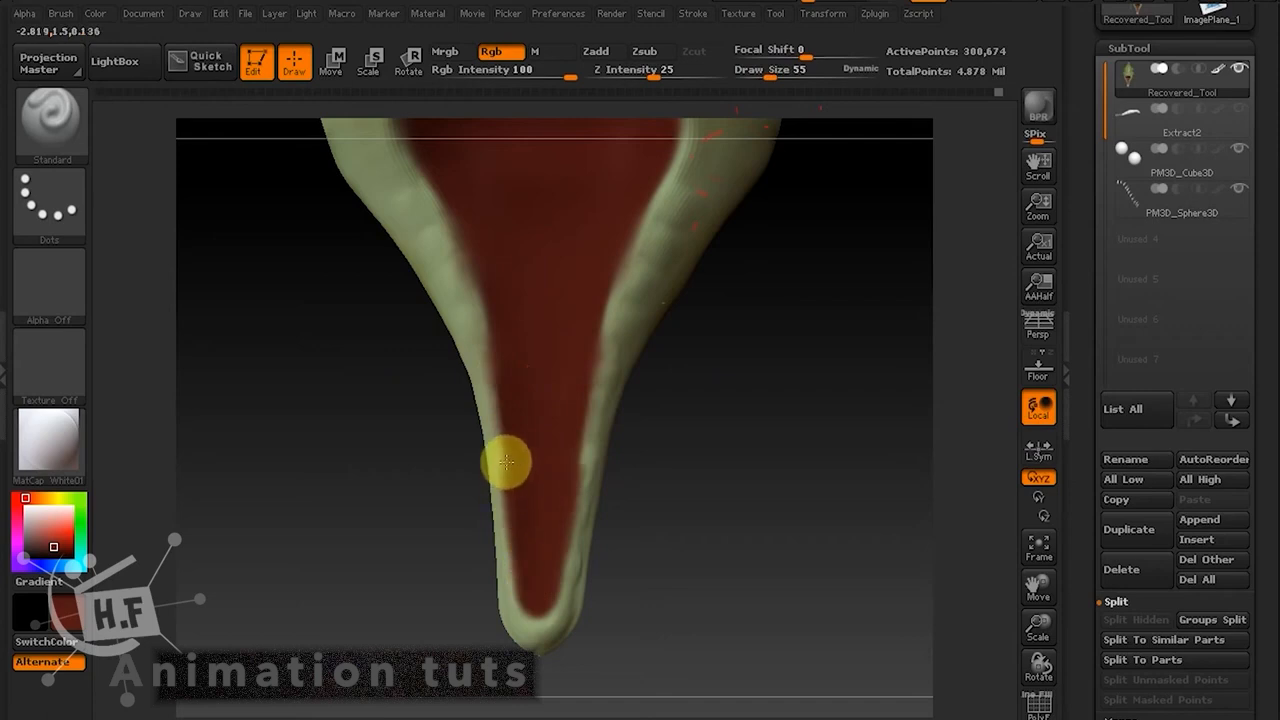
# Show the tongue's Extract2 subtool again and make the Recovered_Tool body the active subtool.
pyautogui.moveTo(711, 428); pyautogui.dragTo(790, 555)
pyautogui.click(1245, 115)
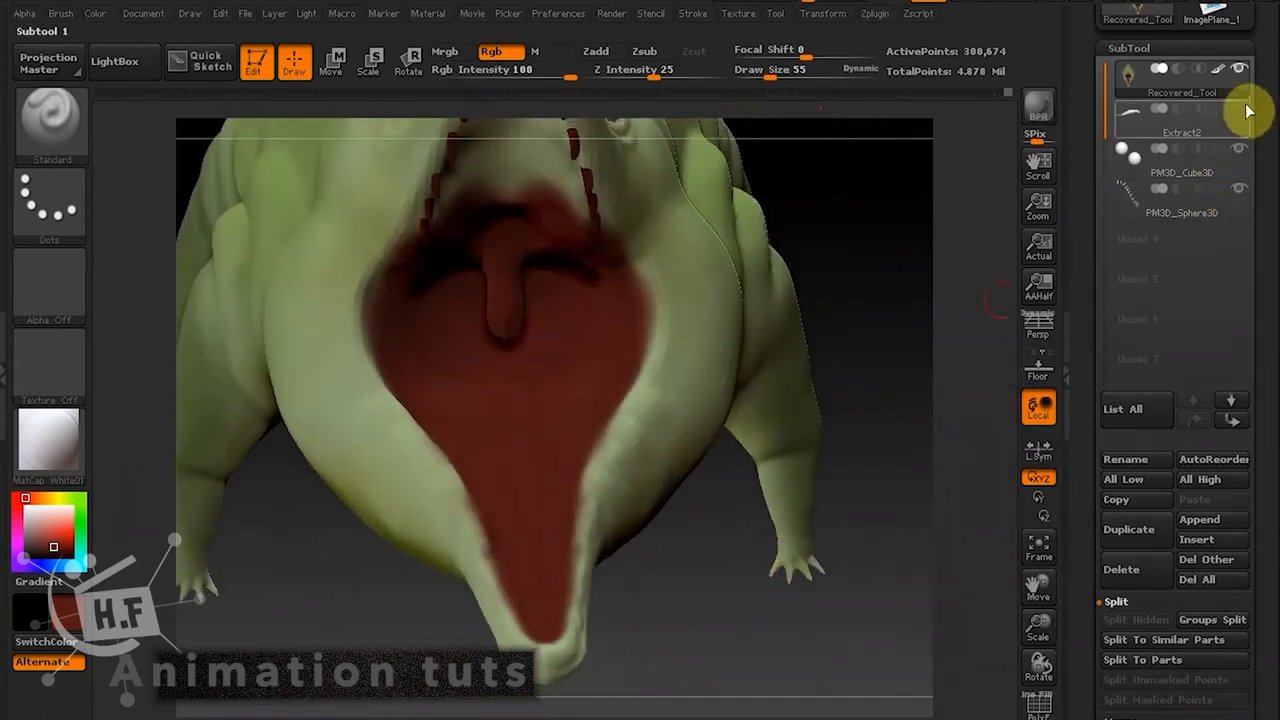
pyautogui.moveTo(694, 617); pyautogui.dragTo(654, 366)
pyautogui.moveTo(711, 523); pyautogui.dragTo(711, 563)
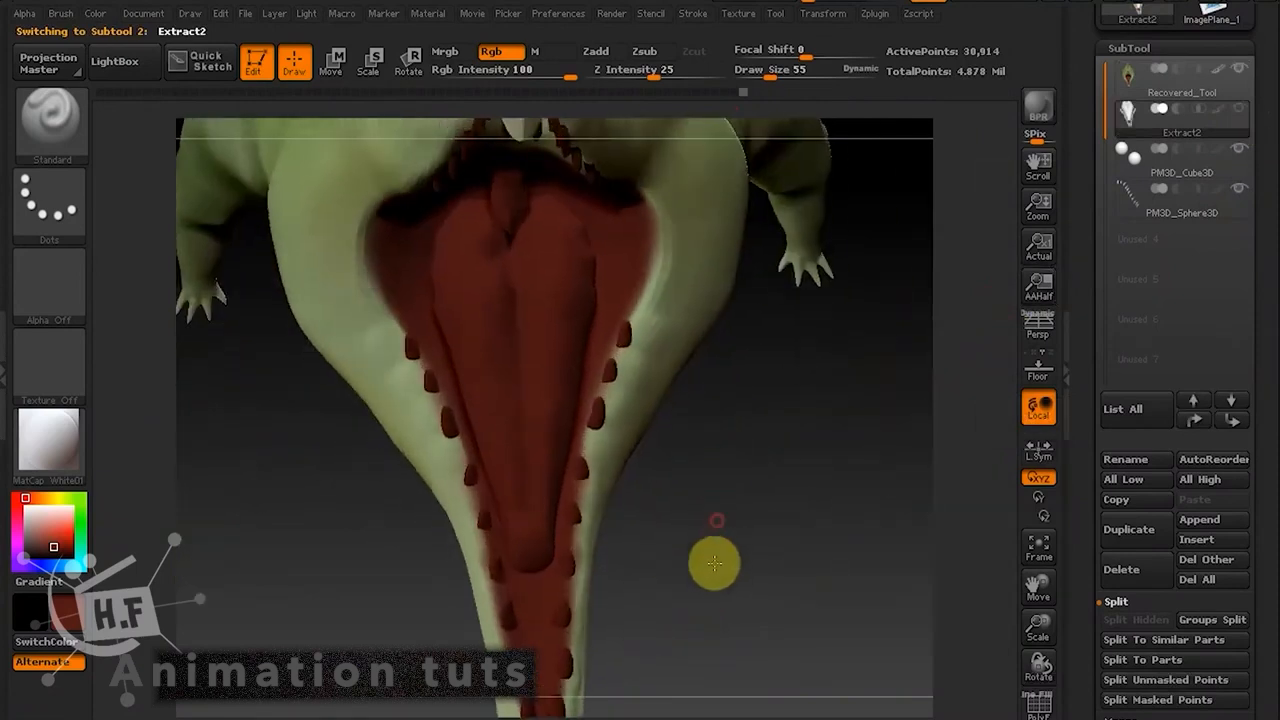
pyautogui.moveTo(699, 497); pyautogui.dragTo(731, 443)
pyautogui.moveTo(1163, 92)
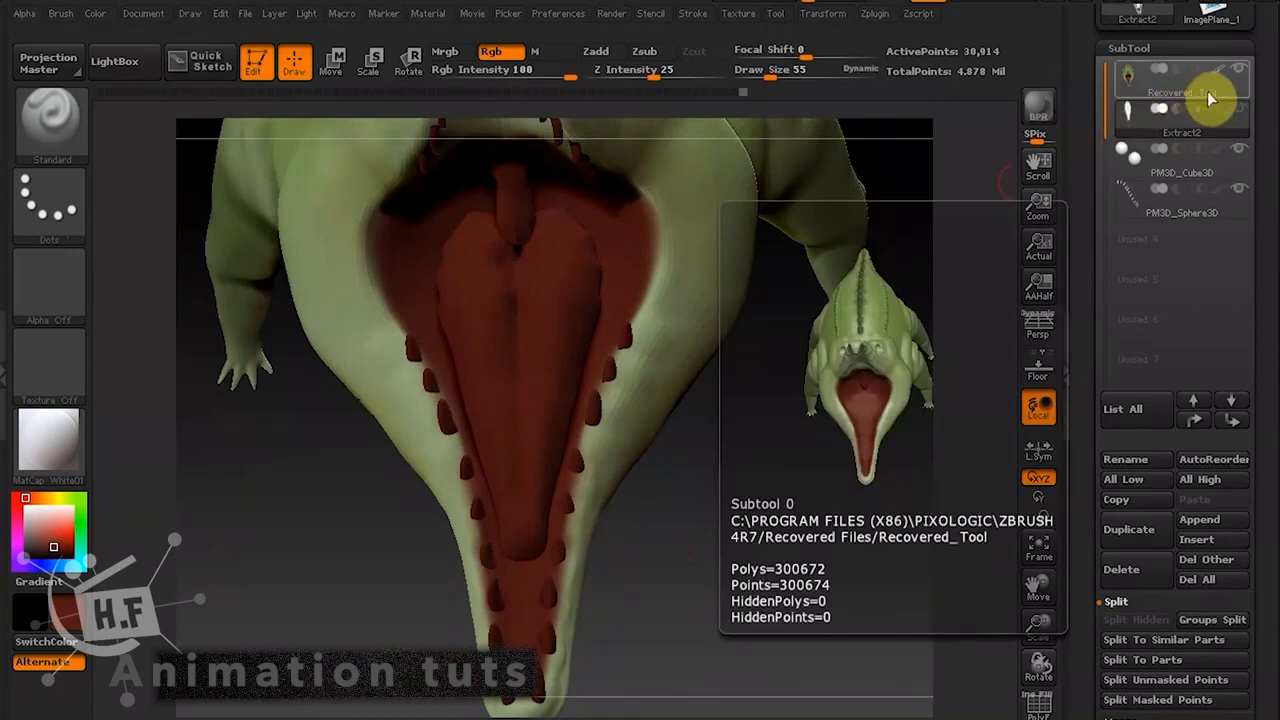
pyautogui.click(1210, 95)
pyautogui.moveTo(1242, 125)
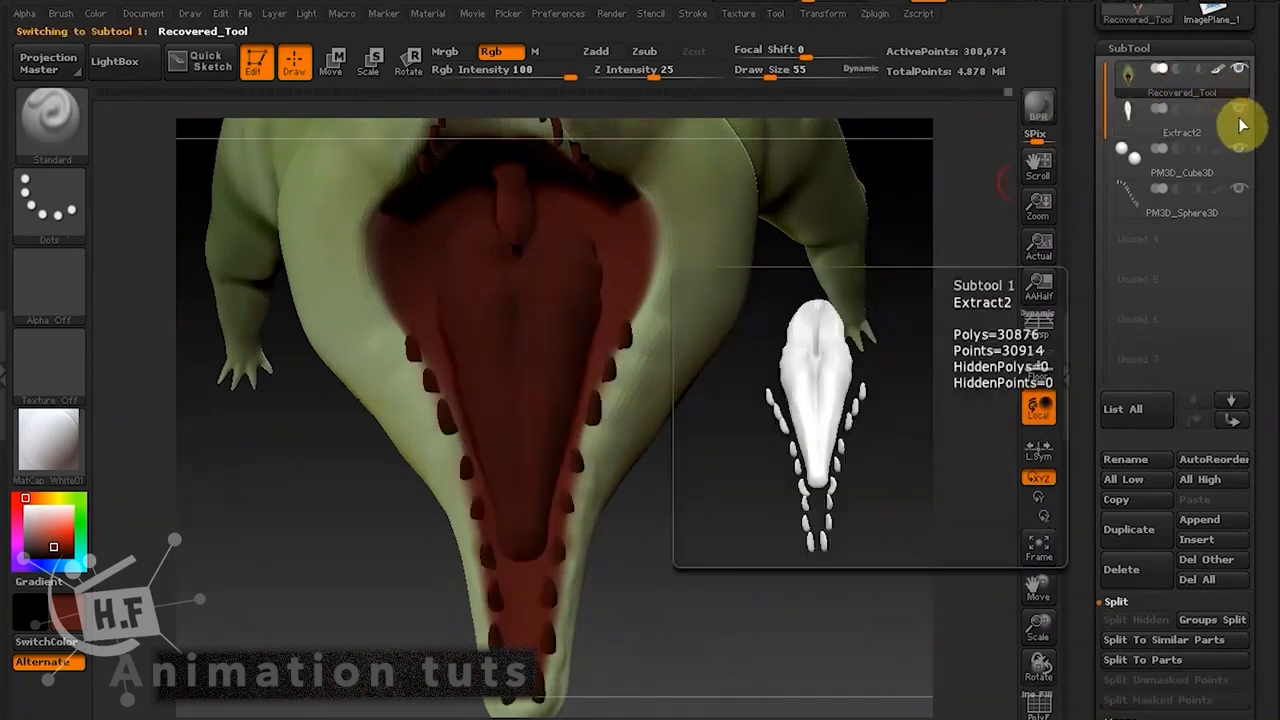
# Paint dark red around the bases of the lower teeth and out to the mouth corners at draw size 55.
pyautogui.moveTo(749, 397); pyautogui.dragTo(620, 318)
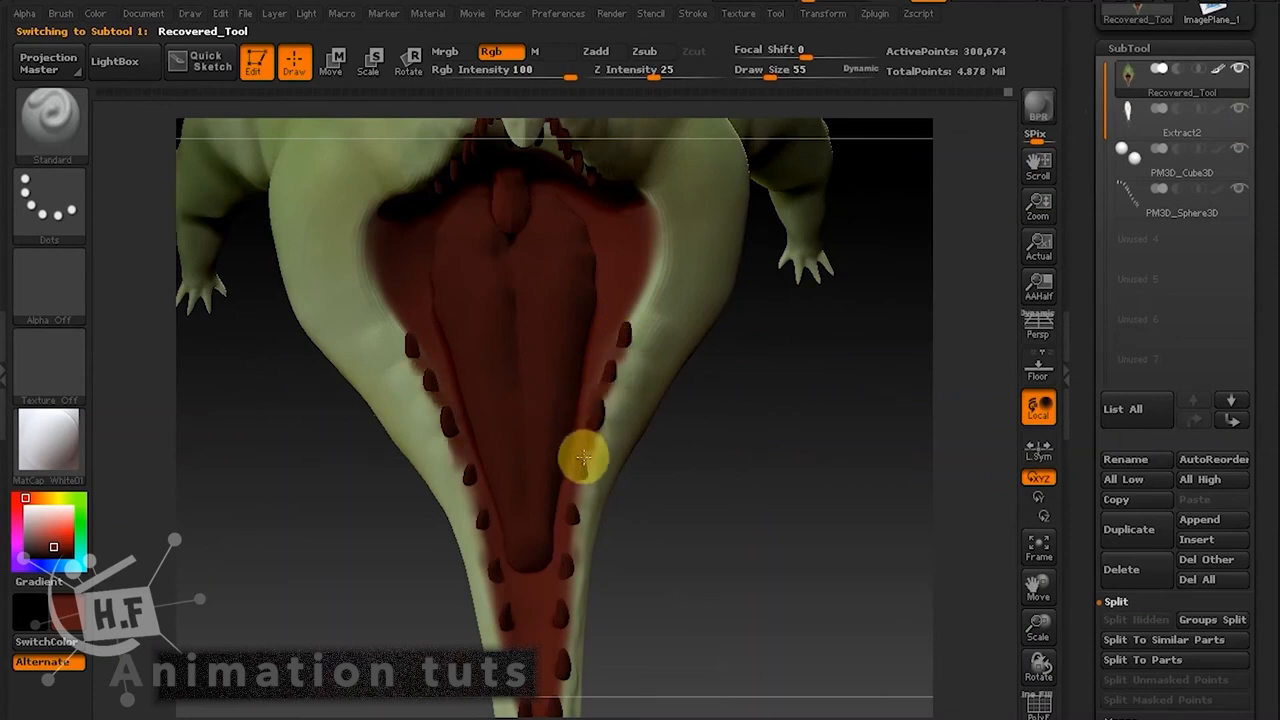
pyautogui.moveTo(680, 552); pyautogui.dragTo(450, 550)
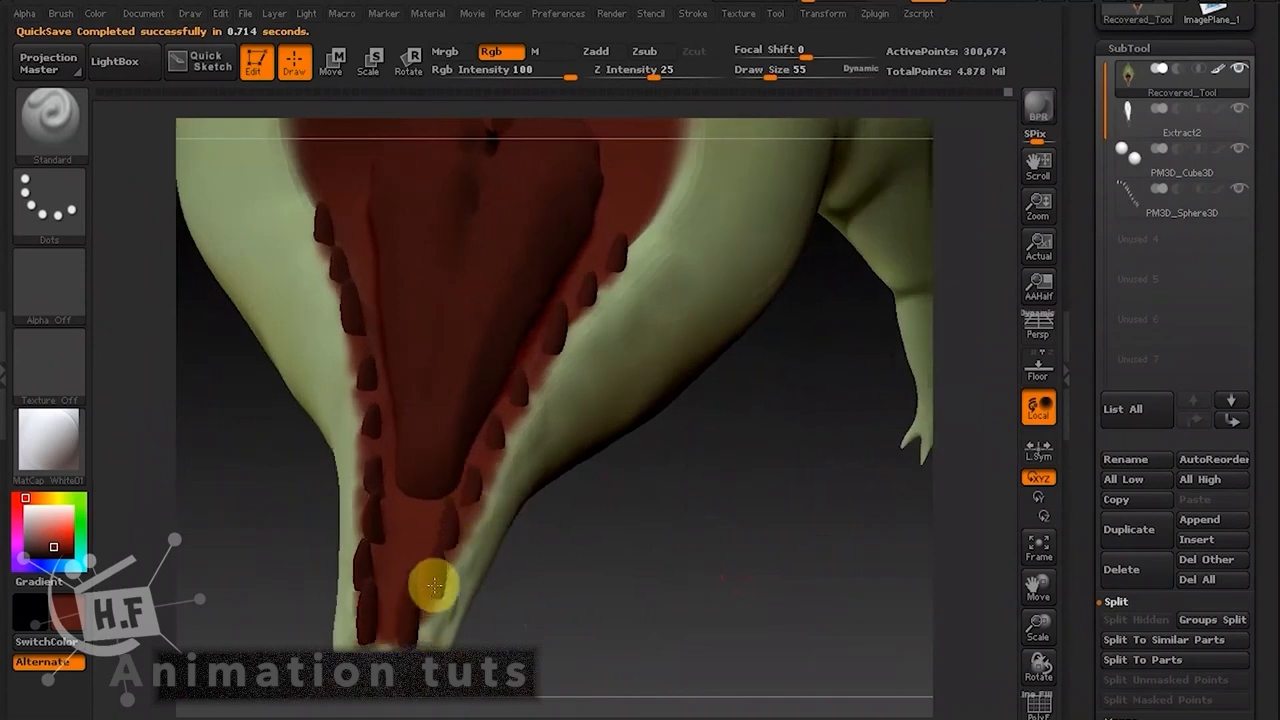
pyautogui.moveTo(431, 615); pyautogui.dragTo(508, 577)
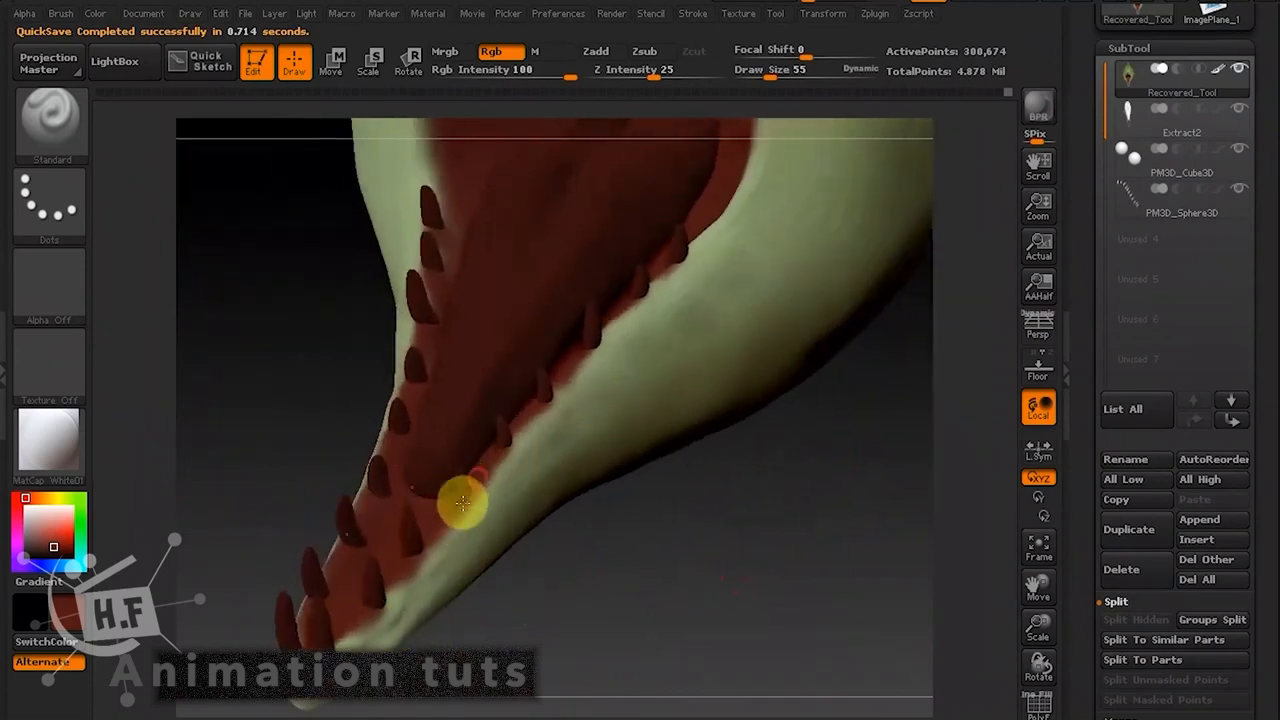
pyautogui.moveTo(462, 503)
pyautogui.mouseDown()
pyautogui.moveTo(623, 617)
pyautogui.moveTo(485, 473)
pyautogui.moveTo(643, 623)
pyautogui.moveTo(552, 492)
pyautogui.moveTo(700, 634)
pyautogui.moveTo(572, 530)
pyautogui.mouseUp()
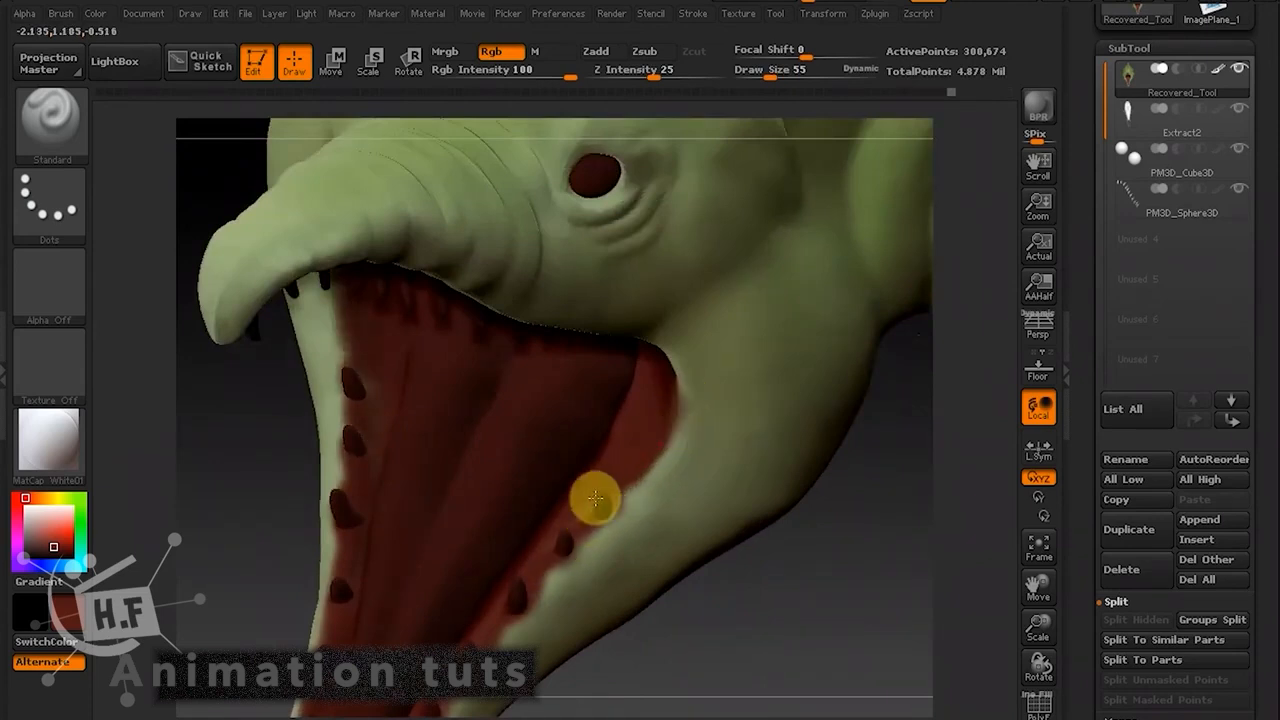
pyautogui.moveTo(791, 602); pyautogui.dragTo(669, 406)
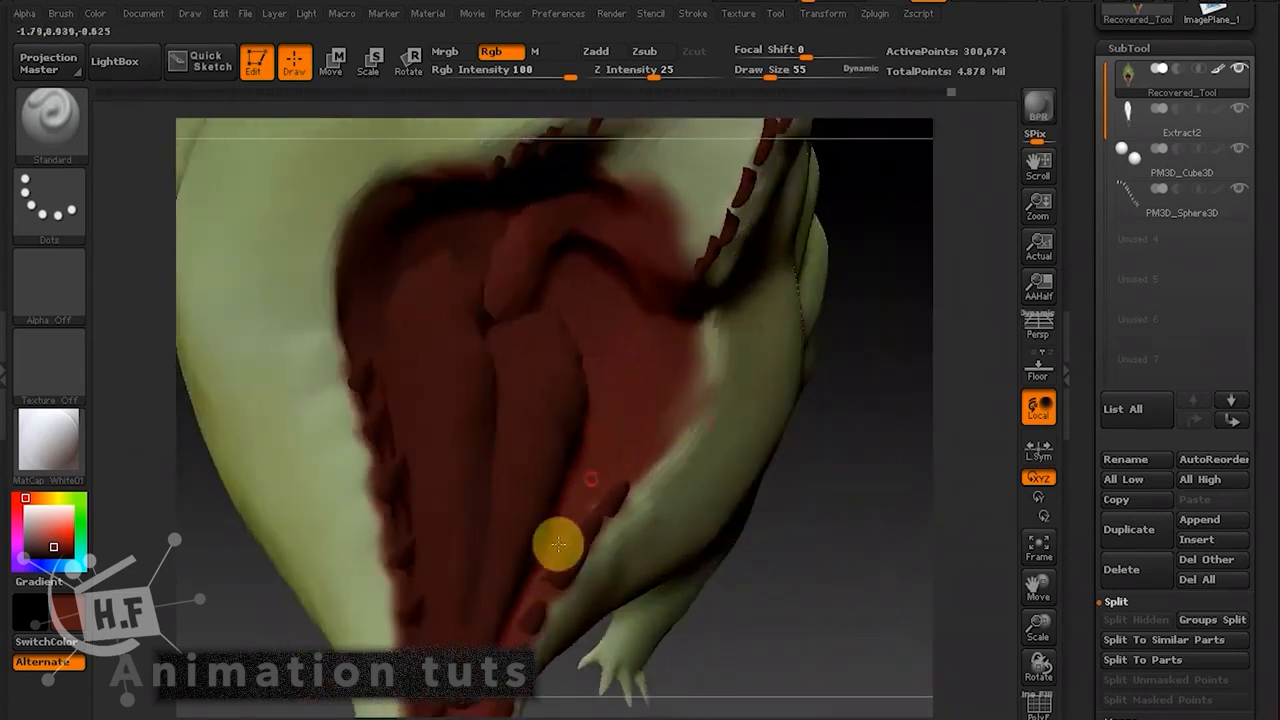
pyautogui.moveTo(823, 531)
pyautogui.mouseDown()
pyautogui.moveTo(670, 361)
pyautogui.moveTo(857, 354)
pyautogui.moveTo(811, 309)
pyautogui.moveTo(349, 360)
pyautogui.mouseUp()
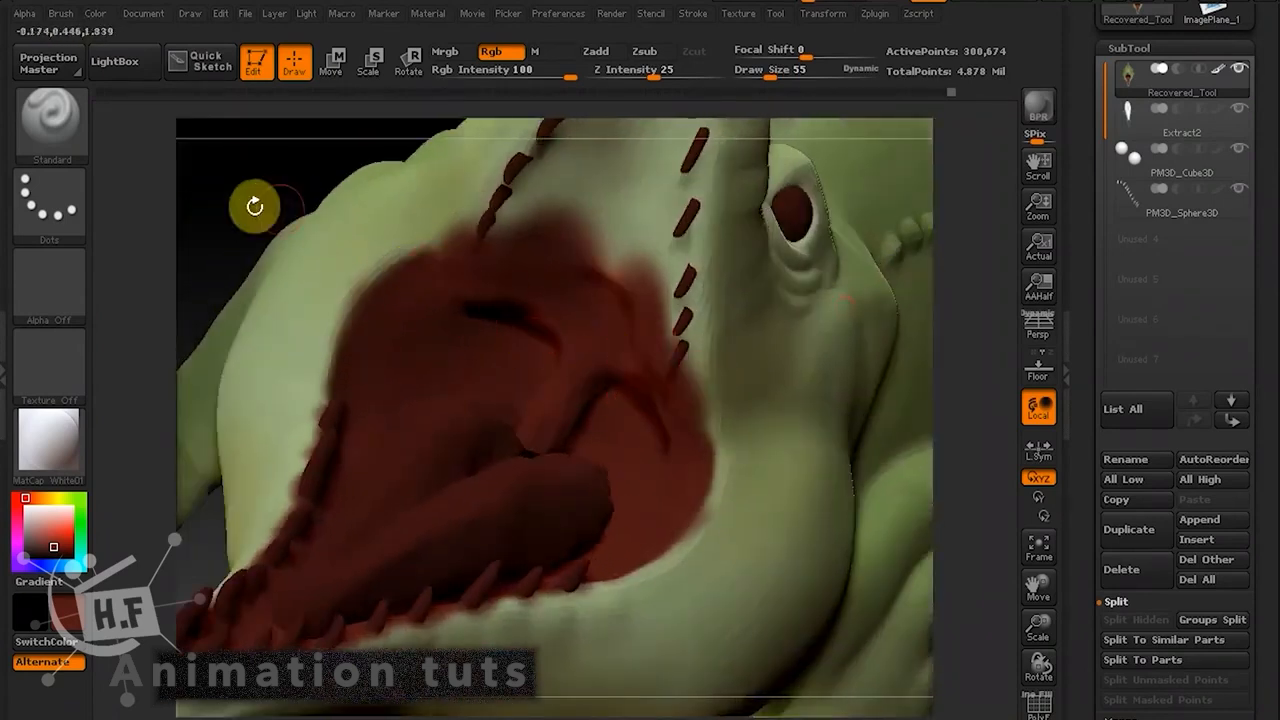
# Extend the dark red from the throat along the palate toward the snout tip, enlarging the draw size to 101.
pyautogui.moveTo(254, 206); pyautogui.dragTo(509, 366)
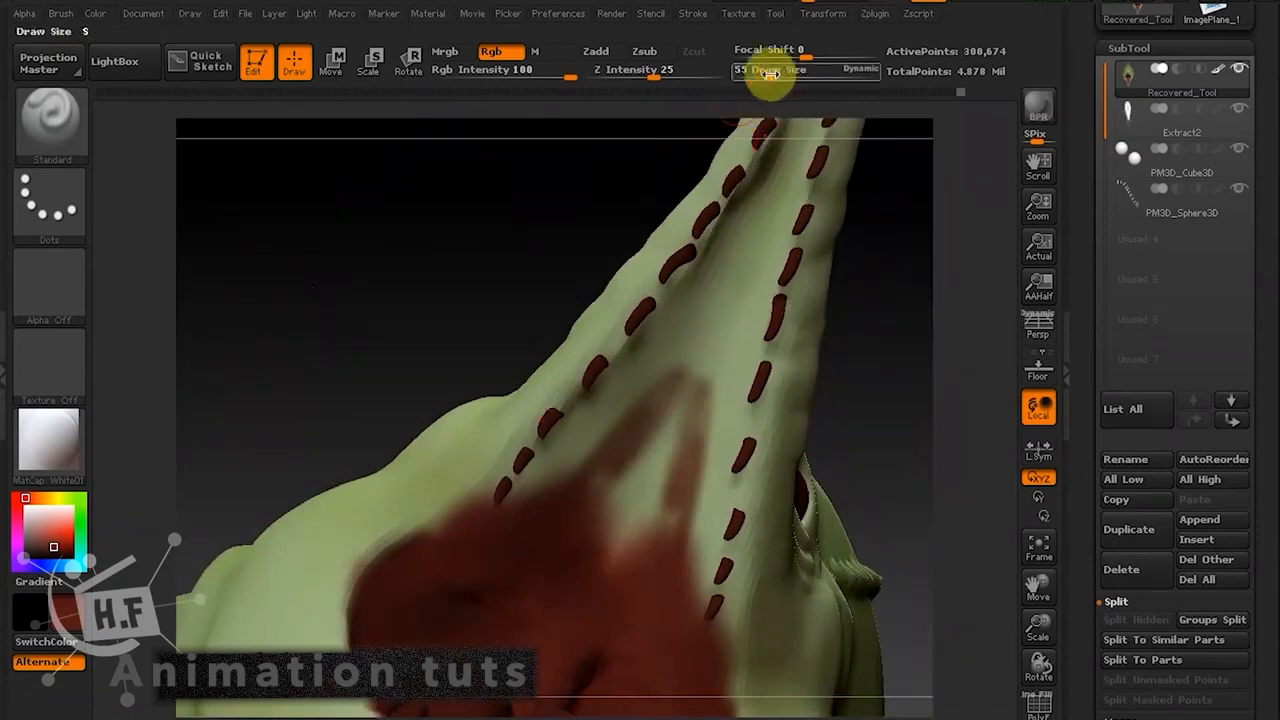
pyautogui.moveTo(766, 74); pyautogui.dragTo(779, 74)
pyautogui.moveTo(737, 215)
pyautogui.mouseDown()
pyautogui.moveTo(614, 491)
pyautogui.moveTo(612, 424)
pyautogui.moveTo(620, 414)
pyautogui.moveTo(626, 534)
pyautogui.moveTo(703, 274)
pyautogui.moveTo(787, 178)
pyautogui.mouseUp()
pyautogui.keyDown('alt'); pyautogui.moveTo(893, 254); pyautogui.dragTo(780, 390); pyautogui.keyUp('alt')
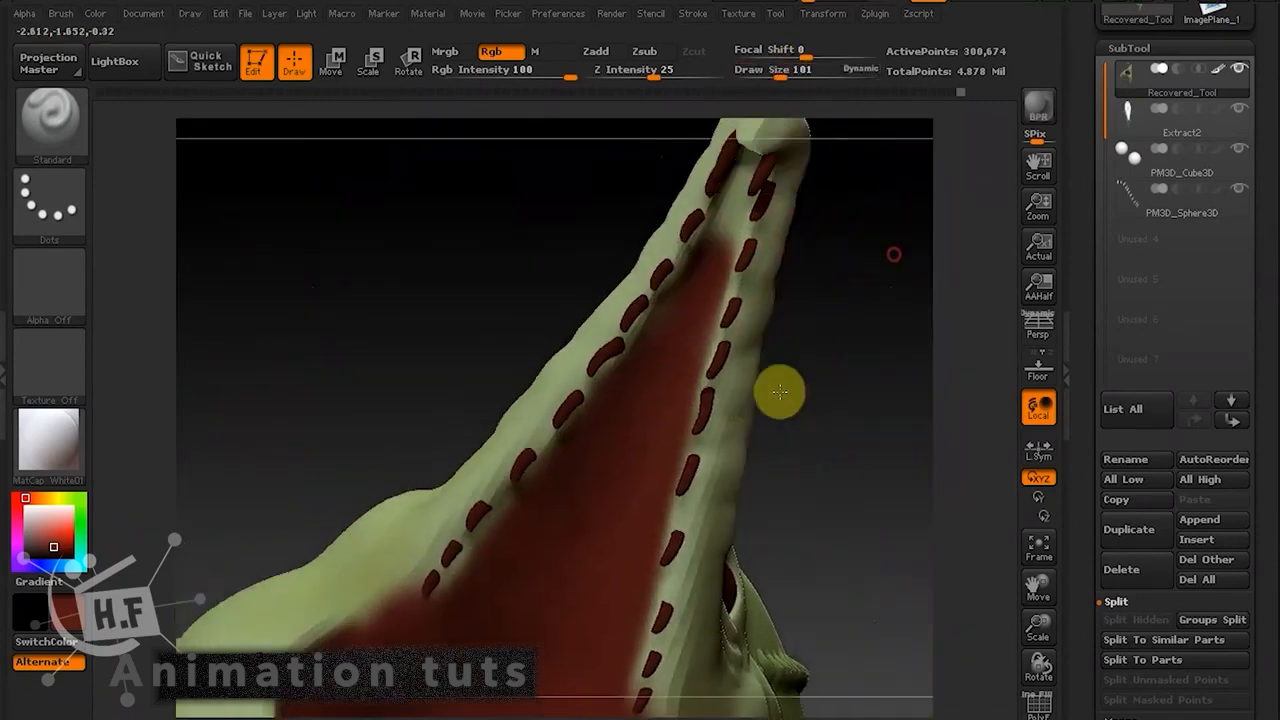
# Set Z Intensity to 16 and draw size to 40, and paint dark red around the front teeth at the upper jaw's tip.
pyautogui.moveTo(654, 77); pyautogui.dragTo(628, 83)
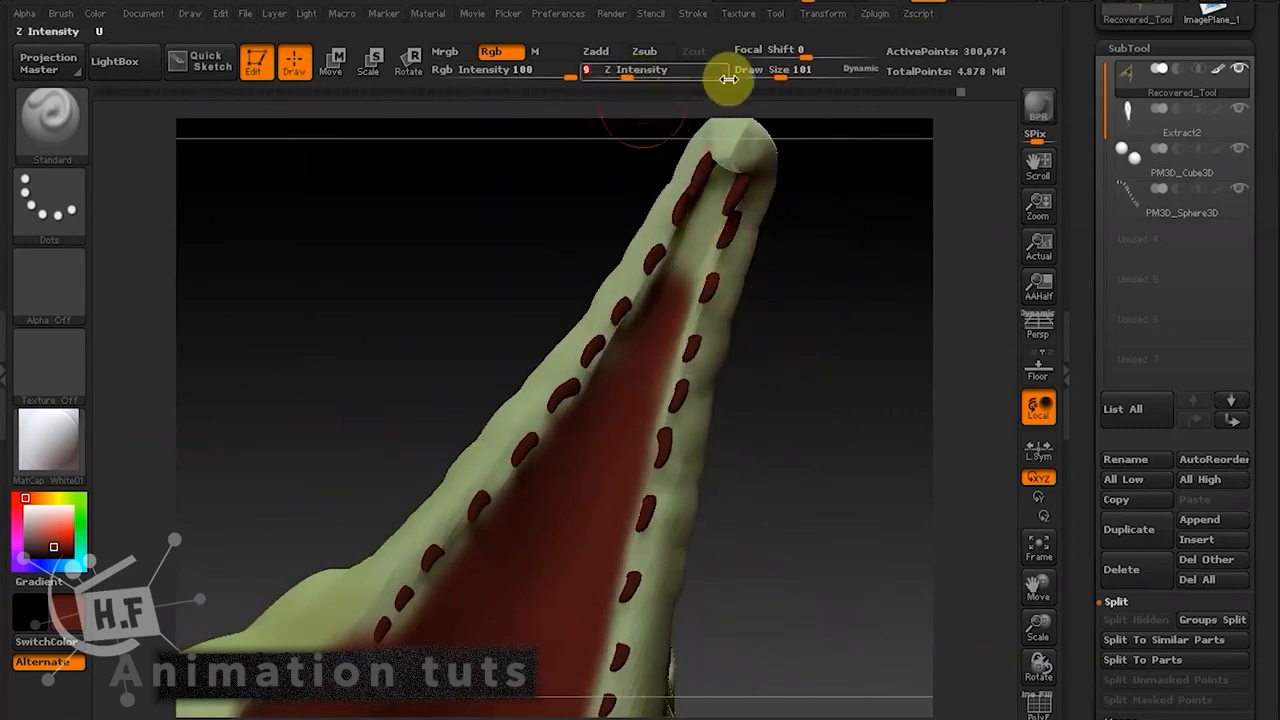
pyautogui.click(640, 75)
pyautogui.click(764, 77)
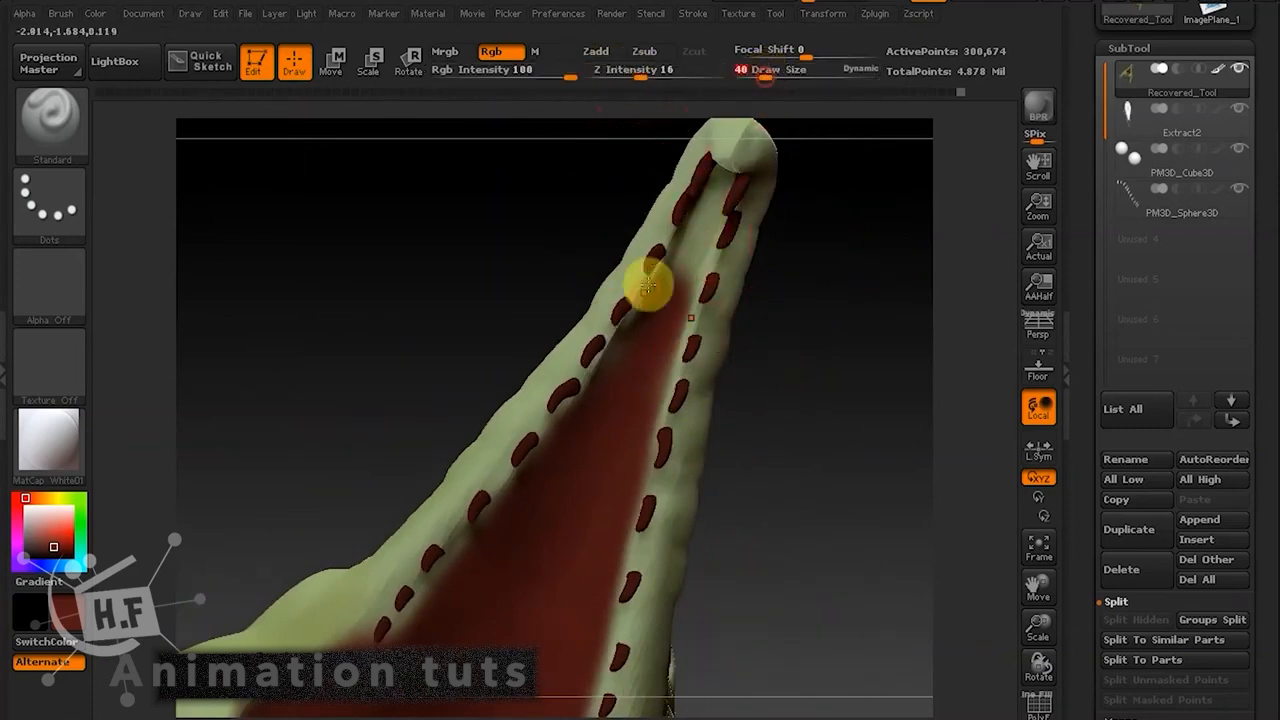
pyautogui.moveTo(668, 278); pyautogui.dragTo(717, 221)
pyautogui.moveTo(833, 216)
pyautogui.mouseDown()
pyautogui.moveTo(734, 160)
pyautogui.moveTo(766, 326)
pyautogui.moveTo(650, 265)
pyautogui.mouseUp()
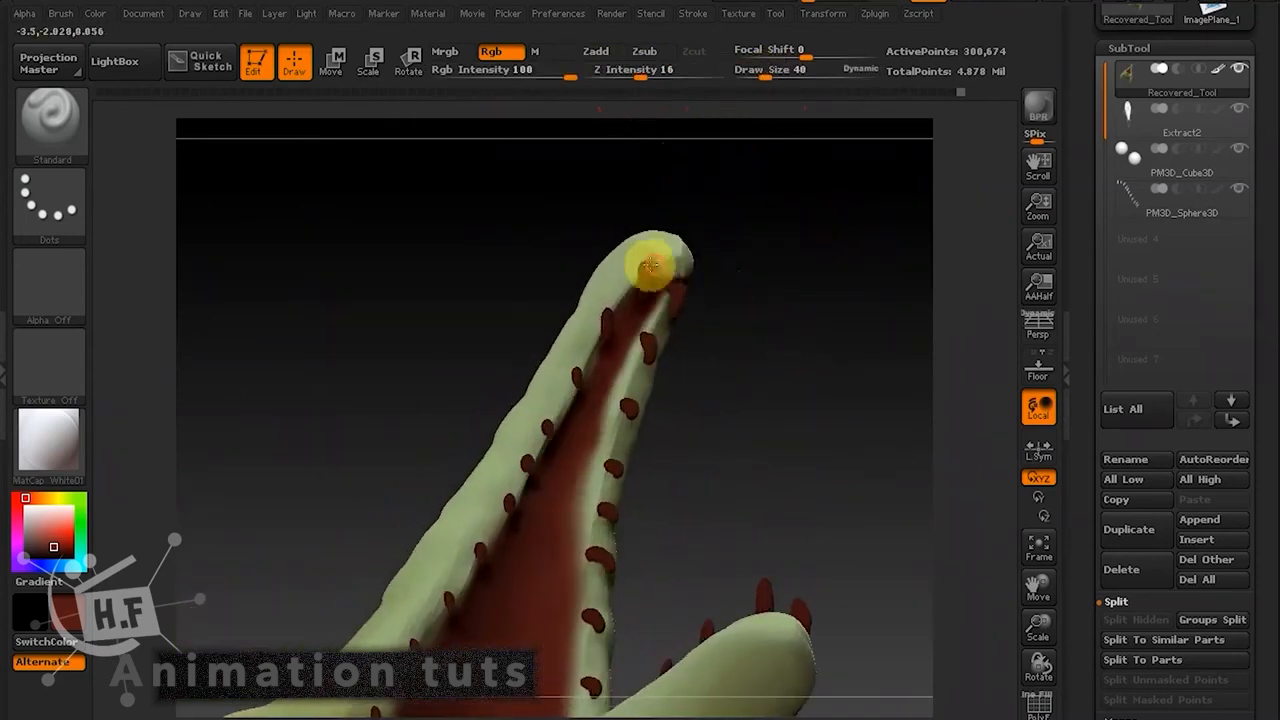
pyautogui.moveTo(902, 410); pyautogui.dragTo(635, 285)
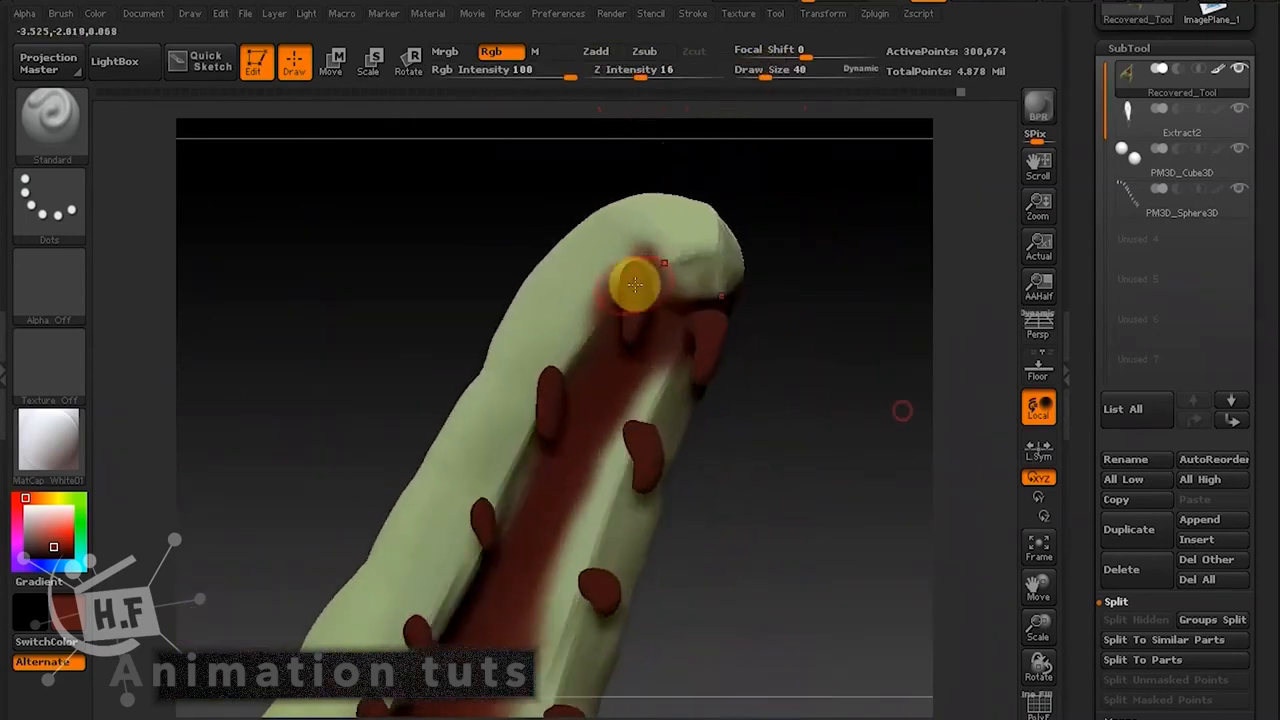
pyautogui.moveTo(808, 377); pyautogui.dragTo(740, 349)
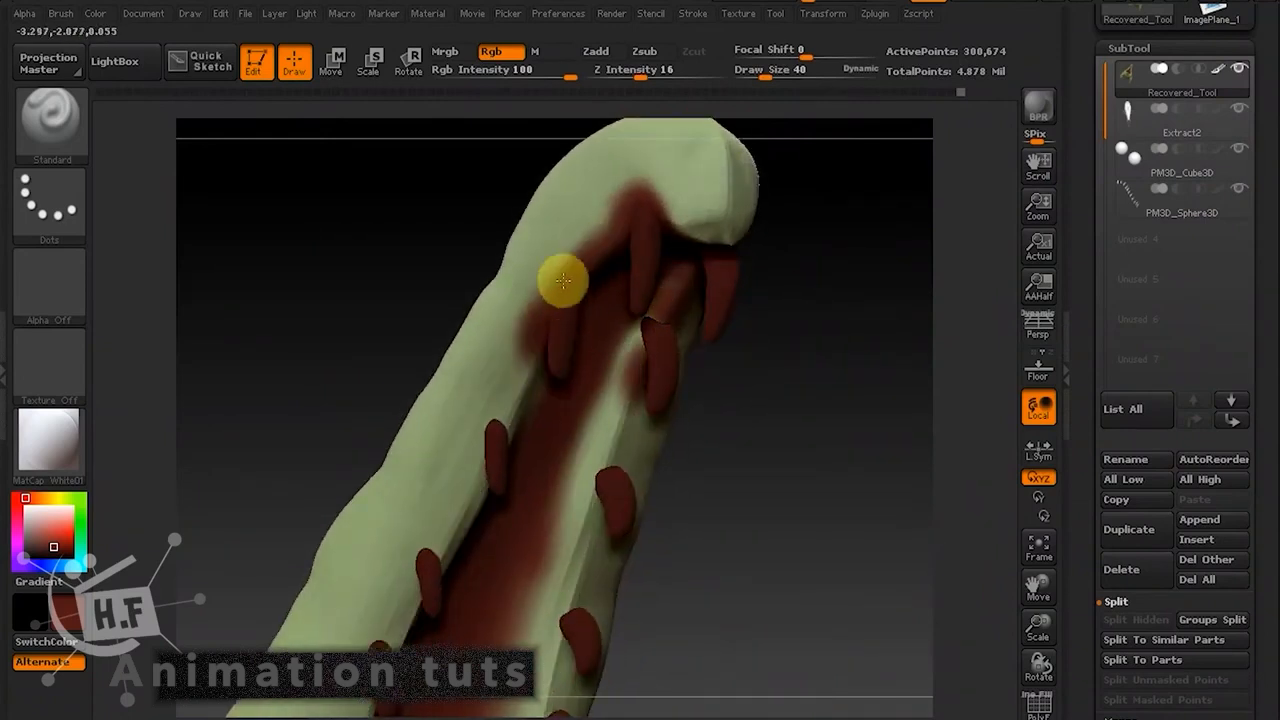
# Paint dark red along both inner gum lines of the upper jaw, around the teeth in its front half.
pyautogui.moveTo(766, 443)
pyautogui.mouseDown()
pyautogui.moveTo(774, 386)
pyautogui.moveTo(644, 280)
pyautogui.mouseUp()
pyautogui.moveTo(620, 337); pyautogui.dragTo(591, 417)
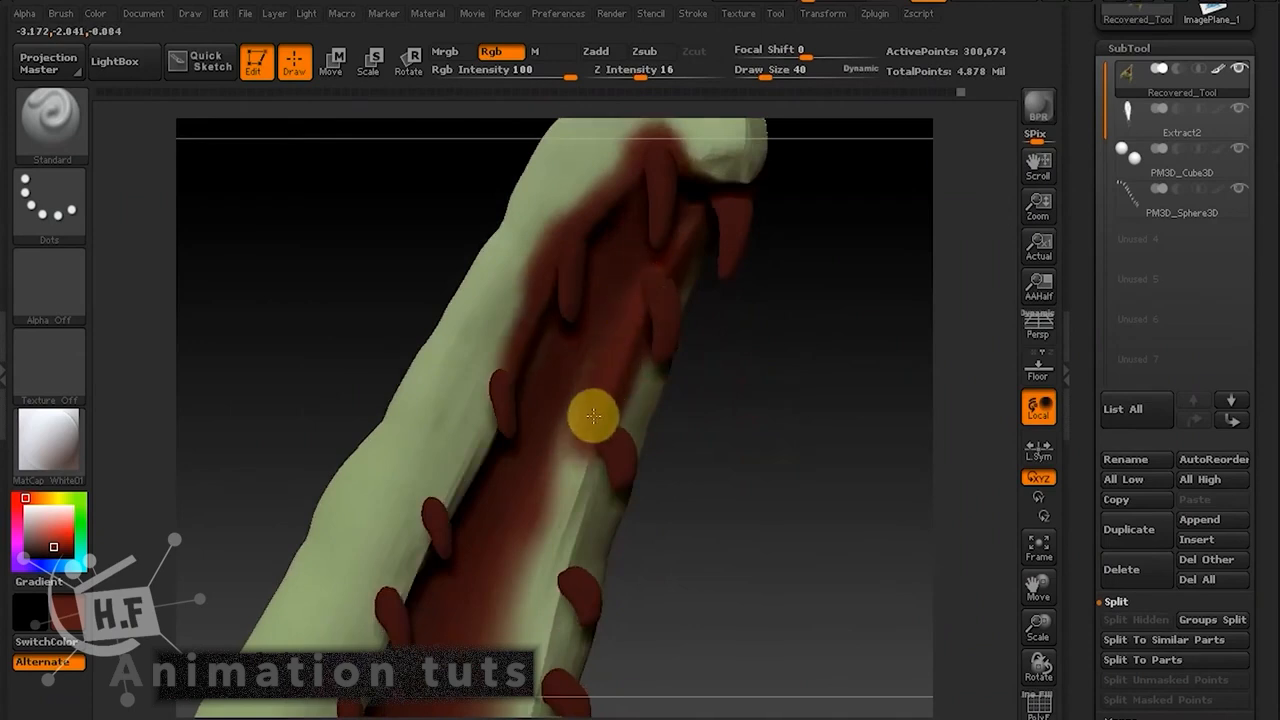
pyautogui.moveTo(738, 438); pyautogui.dragTo(580, 354)
pyautogui.moveTo(547, 303); pyautogui.dragTo(516, 370)
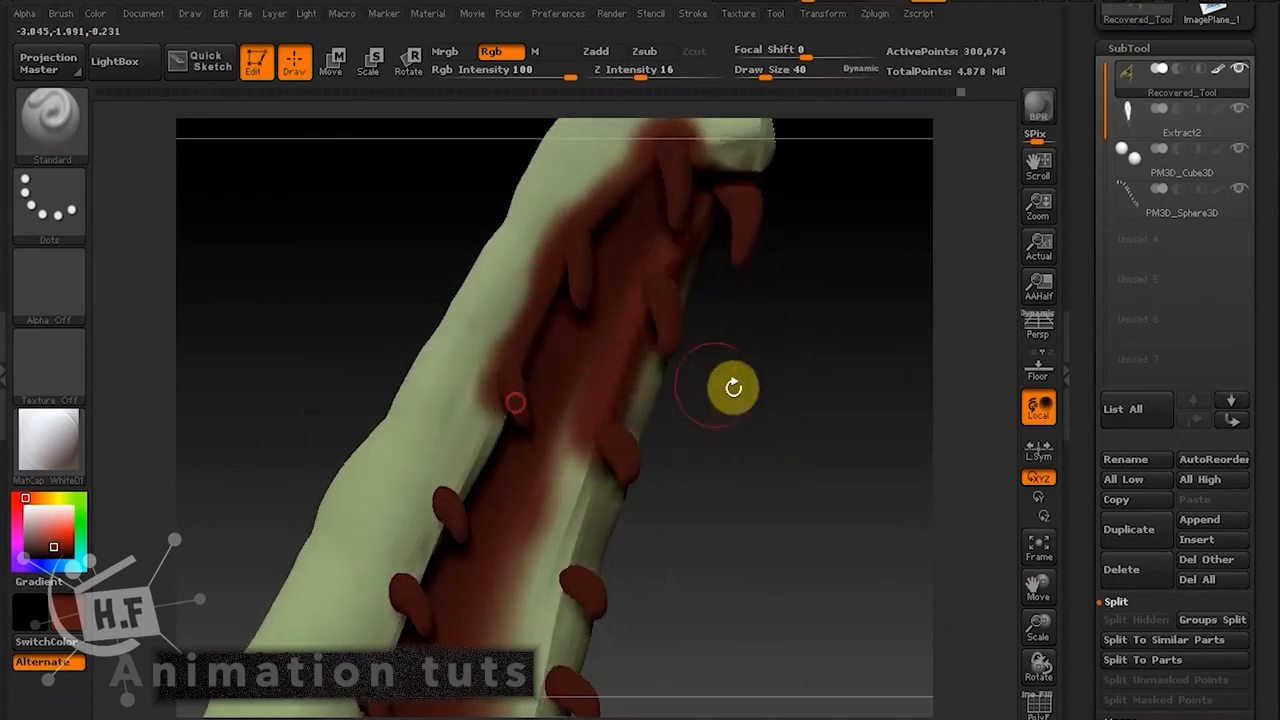
pyautogui.moveTo(812, 438); pyautogui.dragTo(788, 378)
pyautogui.moveTo(699, 403); pyautogui.dragTo(550, 519)
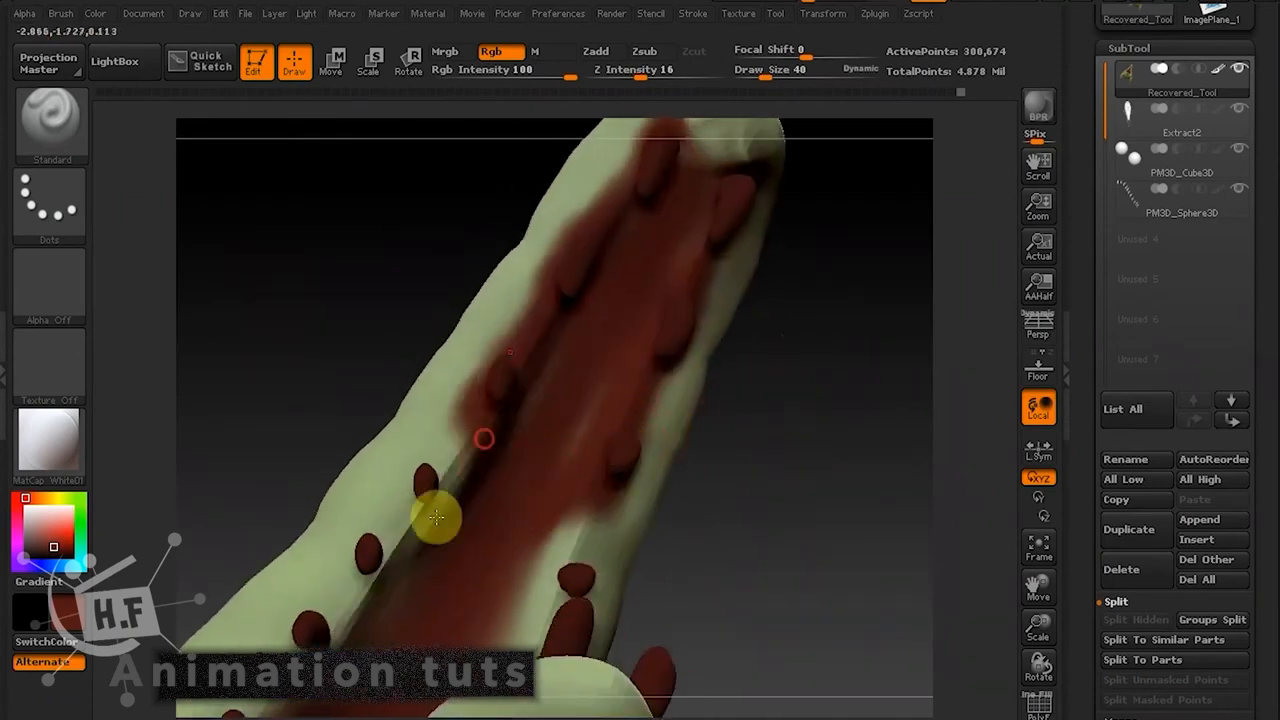
pyautogui.moveTo(437, 517); pyautogui.dragTo(421, 503)
pyautogui.moveTo(738, 462); pyautogui.dragTo(498, 433)
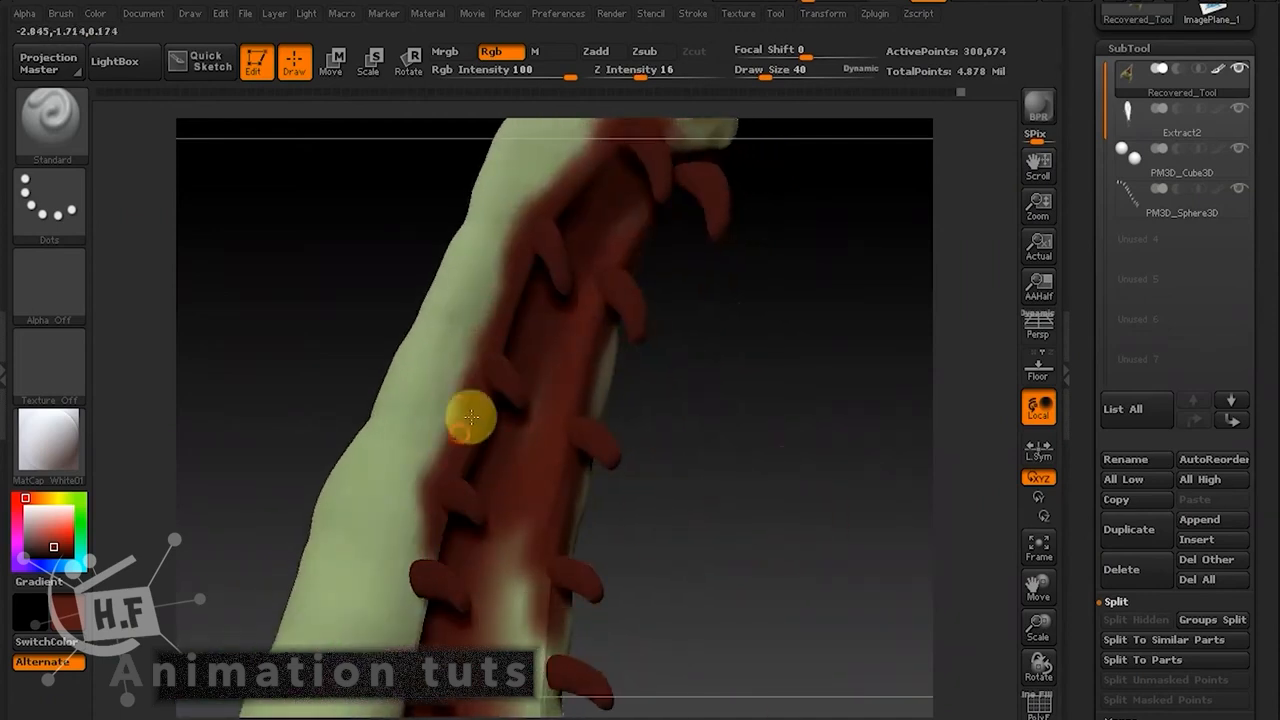
pyautogui.moveTo(713, 443); pyautogui.dragTo(594, 380)
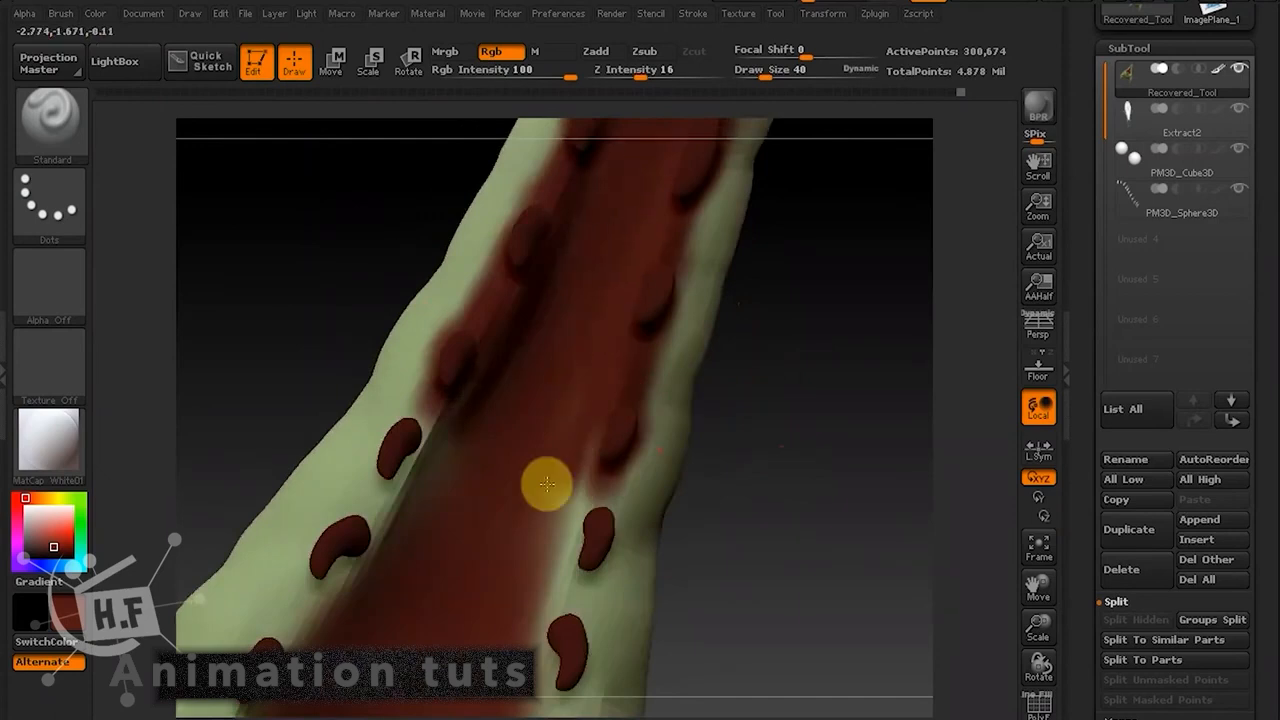
# Continue the dark red around the middle teeth of the upper jaw, covering the green between the palate and gums.
pyautogui.moveTo(432, 486)
pyautogui.mouseDown()
pyautogui.moveTo(420, 421)
pyautogui.moveTo(387, 526)
pyautogui.mouseUp()
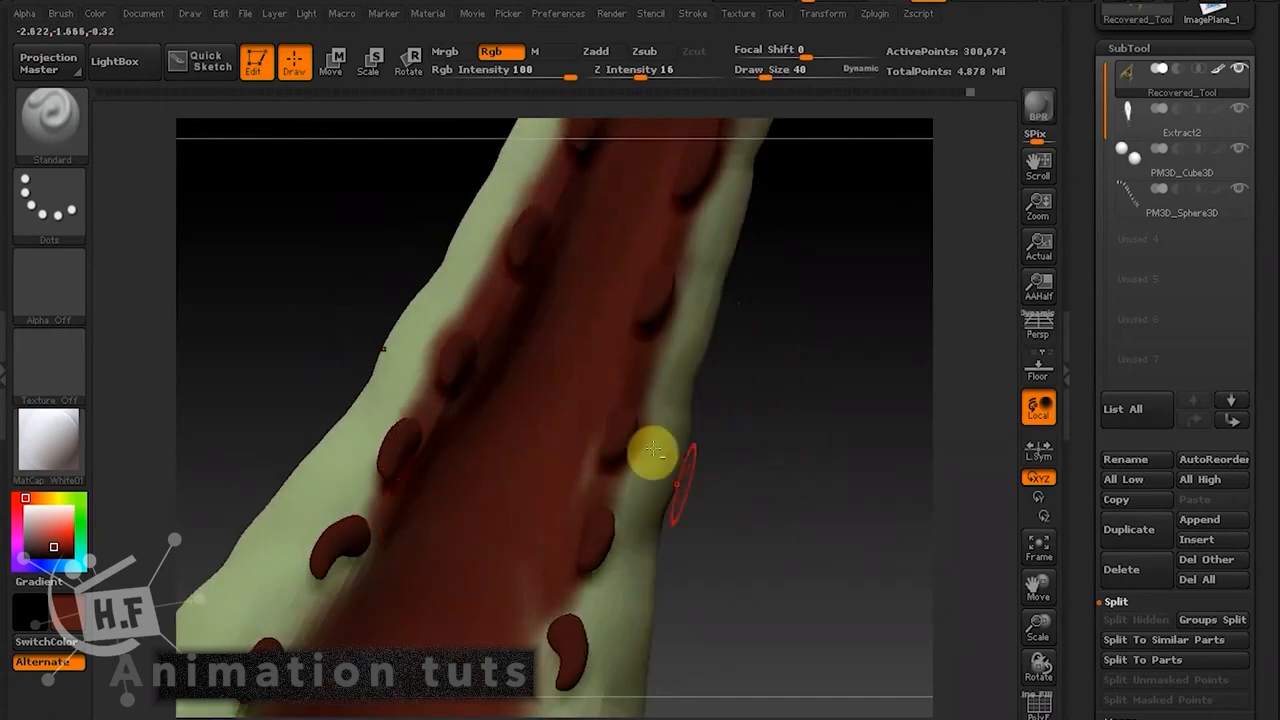
pyautogui.moveTo(731, 460); pyautogui.dragTo(700, 440)
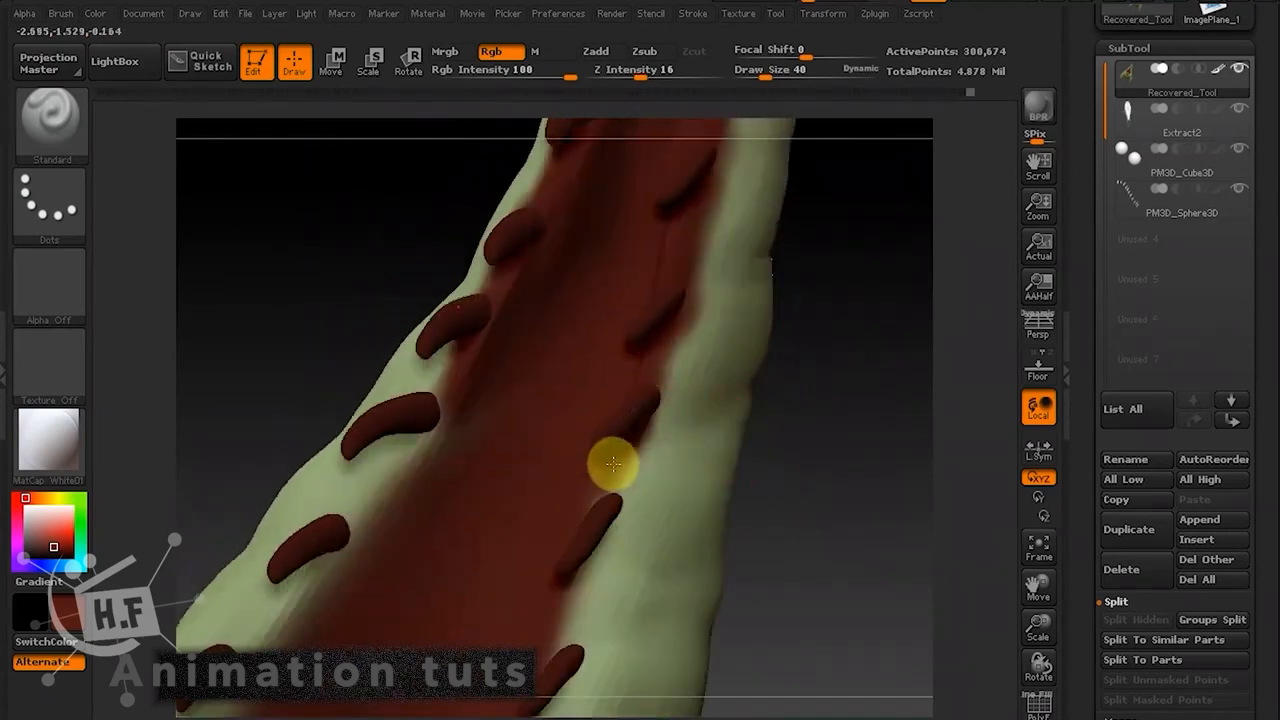
pyautogui.moveTo(612, 463)
pyautogui.mouseDown()
pyautogui.moveTo(603, 499)
pyautogui.moveTo(654, 371)
pyautogui.moveTo(654, 403)
pyautogui.moveTo(665, 337)
pyautogui.mouseUp()
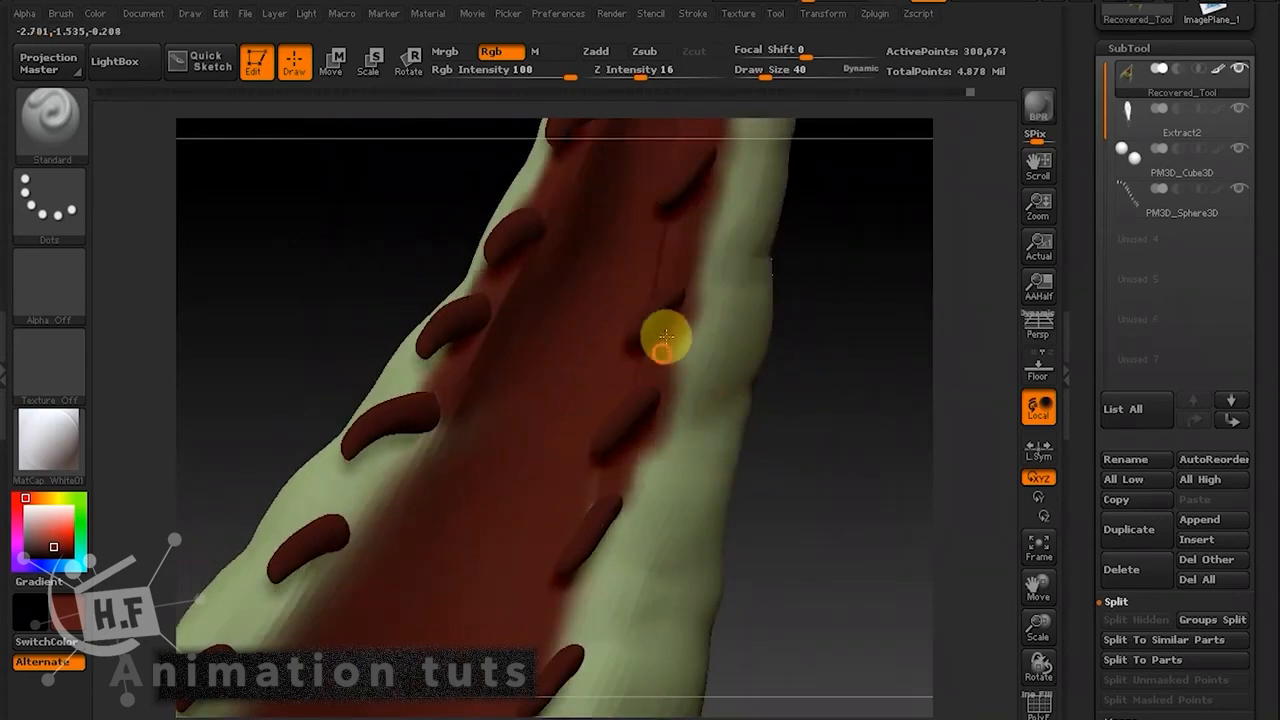
pyautogui.moveTo(805, 477)
pyautogui.mouseDown()
pyautogui.moveTo(840, 423)
pyautogui.moveTo(857, 426)
pyautogui.mouseUp()
pyautogui.moveTo(473, 290)
pyautogui.mouseDown()
pyautogui.moveTo(474, 252)
pyautogui.moveTo(290, 540)
pyautogui.mouseUp()
pyautogui.moveTo(851, 474)
pyautogui.mouseDown()
pyautogui.moveTo(857, 337)
pyautogui.moveTo(612, 385)
pyautogui.mouseUp()
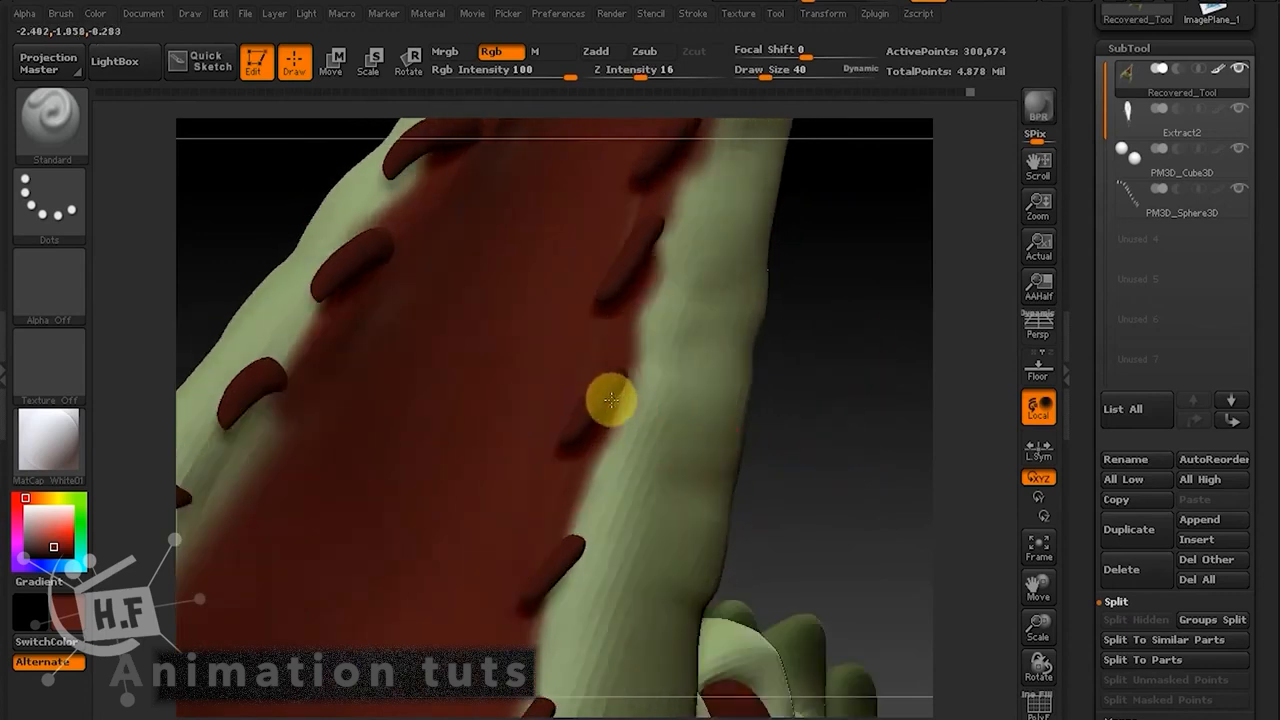
pyautogui.moveTo(734, 429)
pyautogui.mouseDown()
pyautogui.moveTo(871, 386)
pyautogui.moveTo(760, 365)
pyautogui.mouseUp()
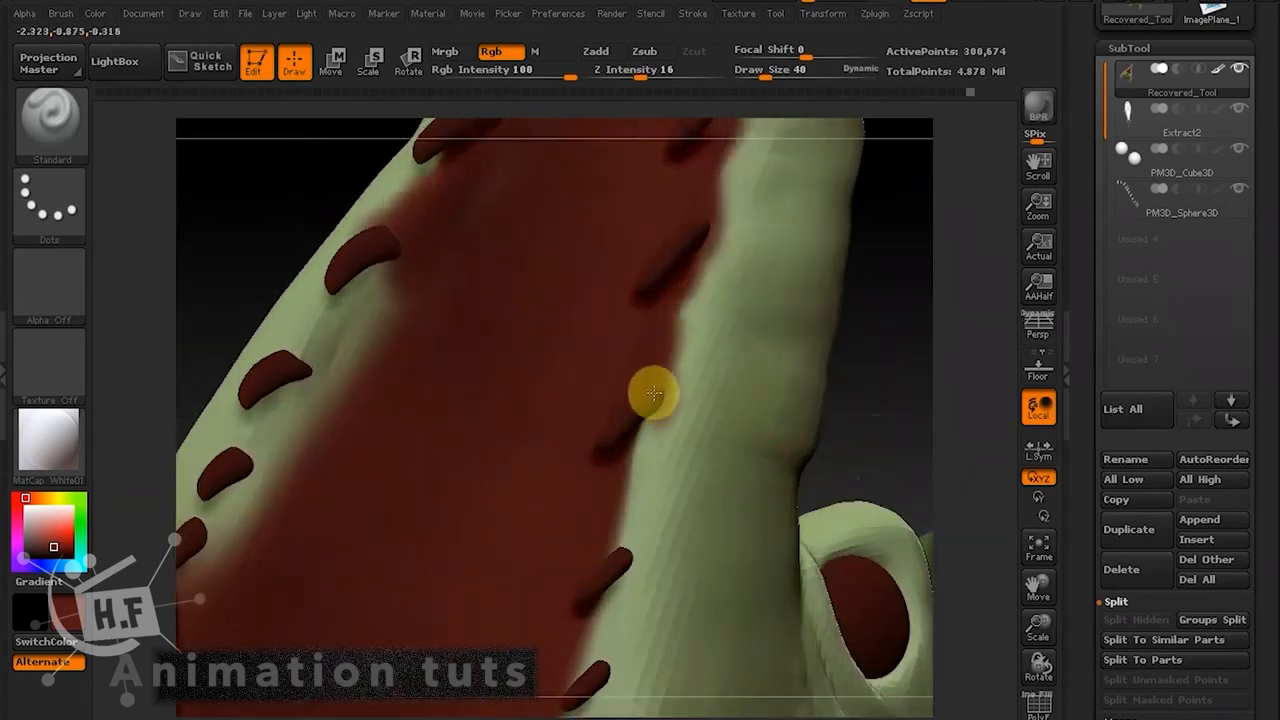
pyautogui.moveTo(653, 393); pyautogui.dragTo(685, 314)
pyautogui.moveTo(894, 348)
pyautogui.mouseDown()
pyautogui.moveTo(906, 401)
pyautogui.moveTo(928, 388)
pyautogui.mouseUp()
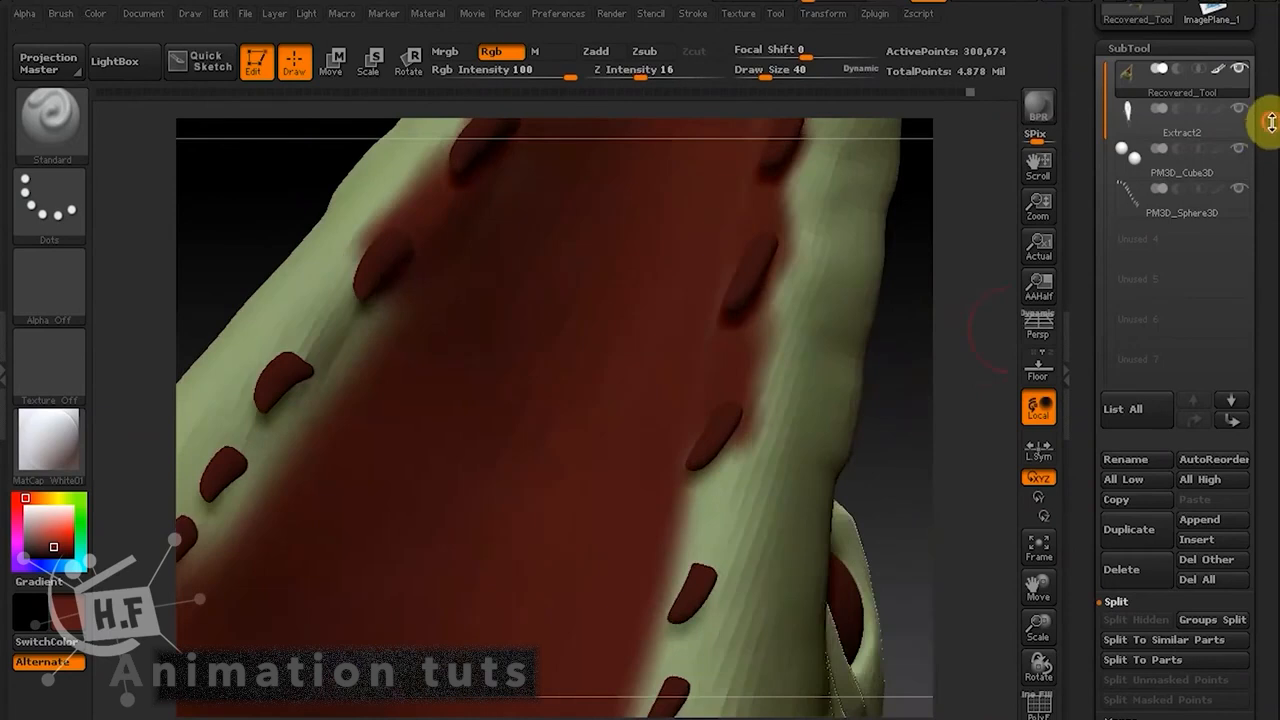
# Raise the body mesh to subdivision level 5 in its geometry settings.
pyautogui.moveTo(1271, 122); pyautogui.dragTo(1269, 206)
pyautogui.click(1177, 135)
pyautogui.click(1149, 157)
pyautogui.click(1164, 198)
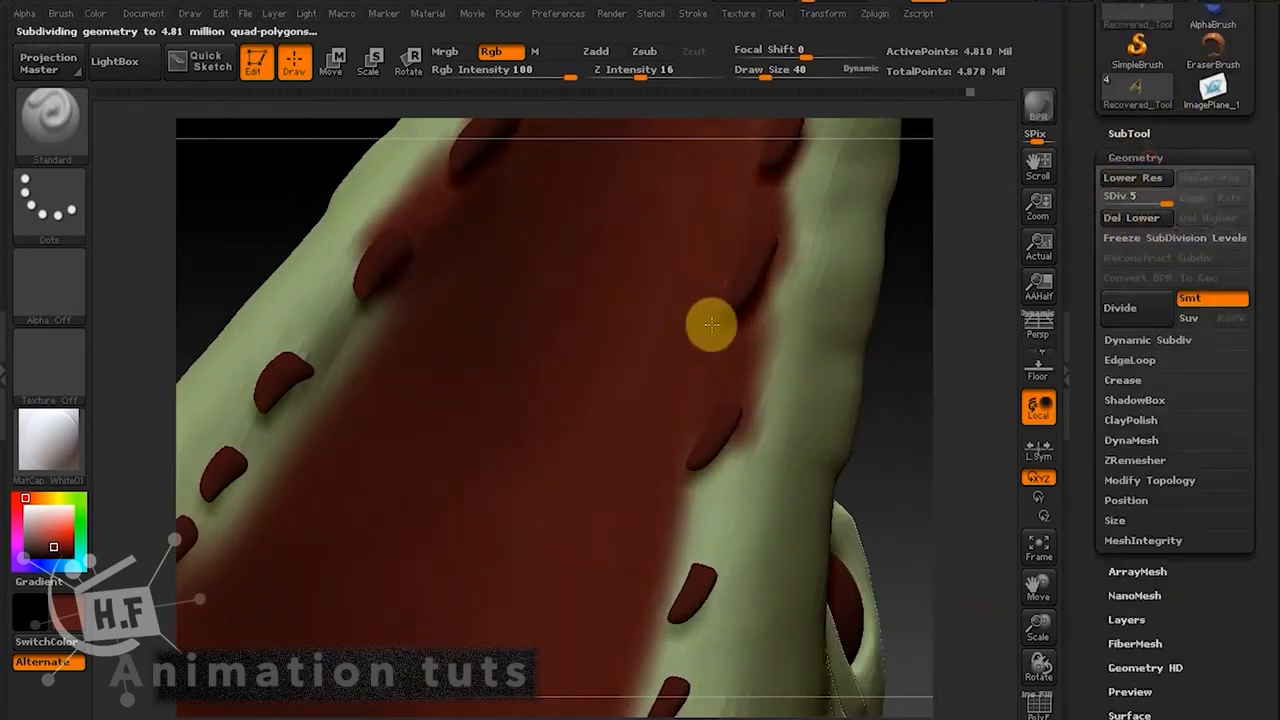
# Refine the dark red edge around the middle upper teeth on the subdivided mesh, working back toward the rear teeth.
pyautogui.moveTo(712, 324)
pyautogui.mouseDown()
pyautogui.moveTo(743, 348)
pyautogui.moveTo(700, 486)
pyautogui.moveTo(726, 448)
pyautogui.mouseUp()
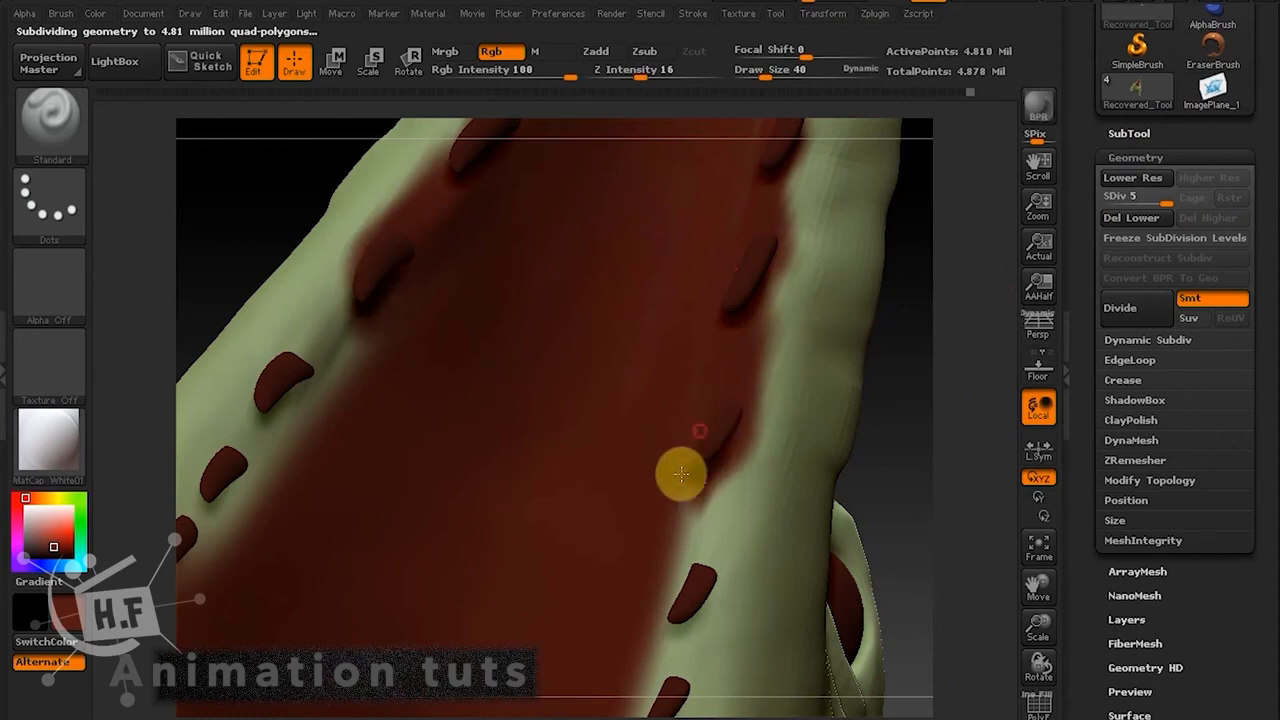
pyautogui.keyDown('alt'); pyautogui.moveTo(912, 391); pyautogui.dragTo(834, 531); pyautogui.keyUp('alt')
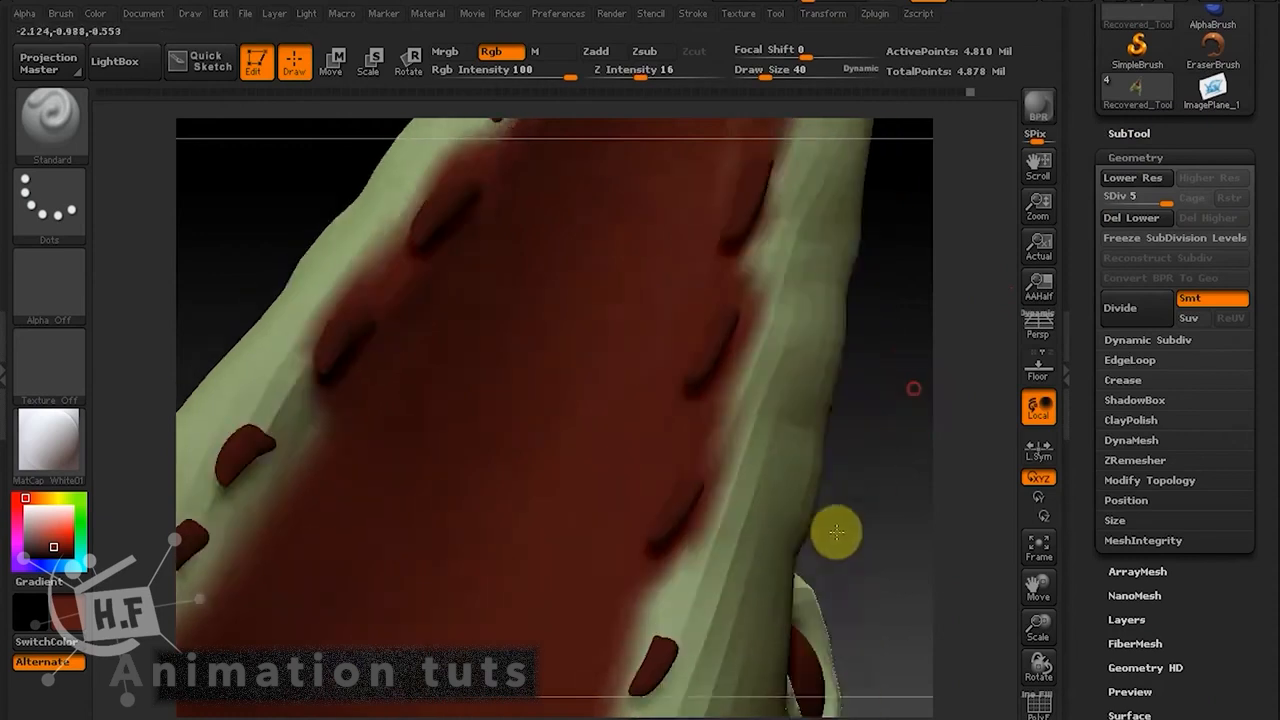
pyautogui.moveTo(723, 263); pyautogui.dragTo(697, 314)
pyautogui.moveTo(842, 362)
pyautogui.mouseDown()
pyautogui.moveTo(846, 400)
pyautogui.moveTo(870, 347)
pyautogui.mouseUp()
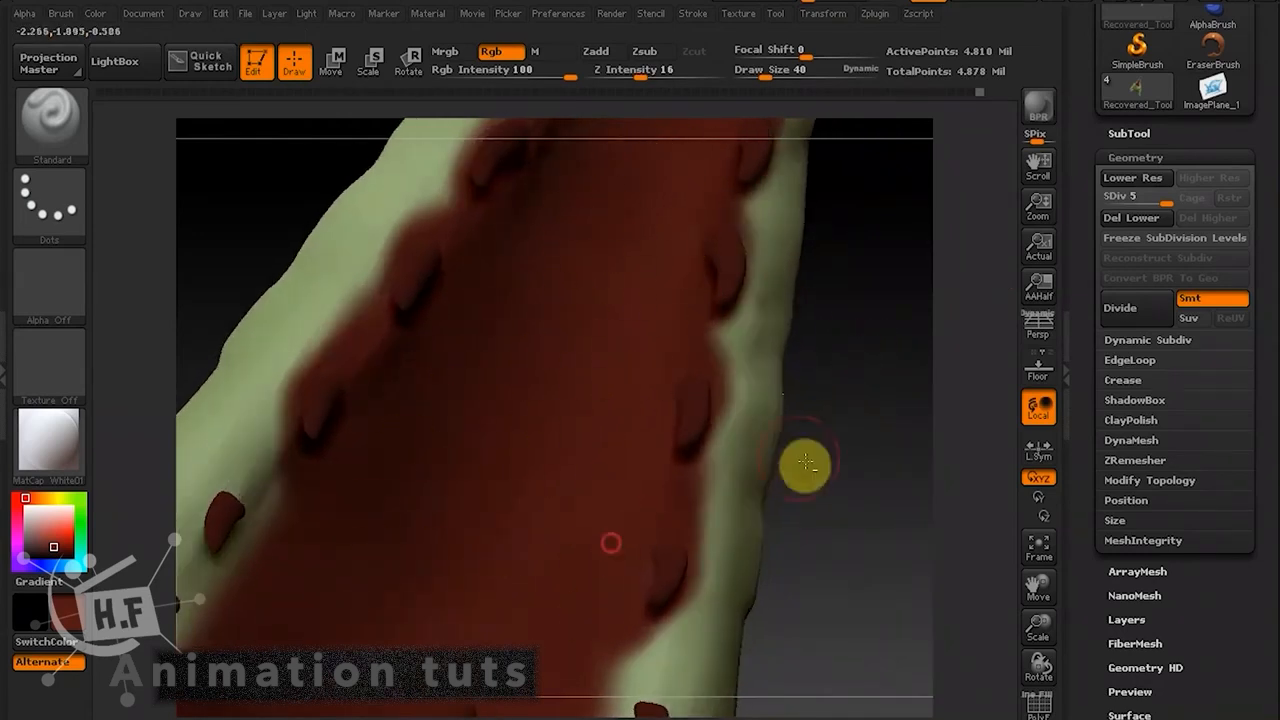
pyautogui.moveTo(805, 465)
pyautogui.mouseDown()
pyautogui.moveTo(866, 403)
pyautogui.moveTo(856, 406)
pyautogui.mouseUp()
pyautogui.moveTo(714, 323); pyautogui.dragTo(665, 495)
# Paint dark red around the rearmost upper teeth on both sides, joining the gums to the mouth's back.
pyautogui.moveTo(820, 437)
pyautogui.mouseDown()
pyautogui.moveTo(686, 443)
pyautogui.moveTo(729, 292)
pyautogui.moveTo(691, 411)
pyautogui.mouseUp()
pyautogui.moveTo(889, 414)
pyautogui.mouseDown()
pyautogui.moveTo(760, 454)
pyautogui.moveTo(752, 425)
pyautogui.mouseUp()
pyautogui.moveTo(642, 535); pyautogui.dragTo(671, 431)
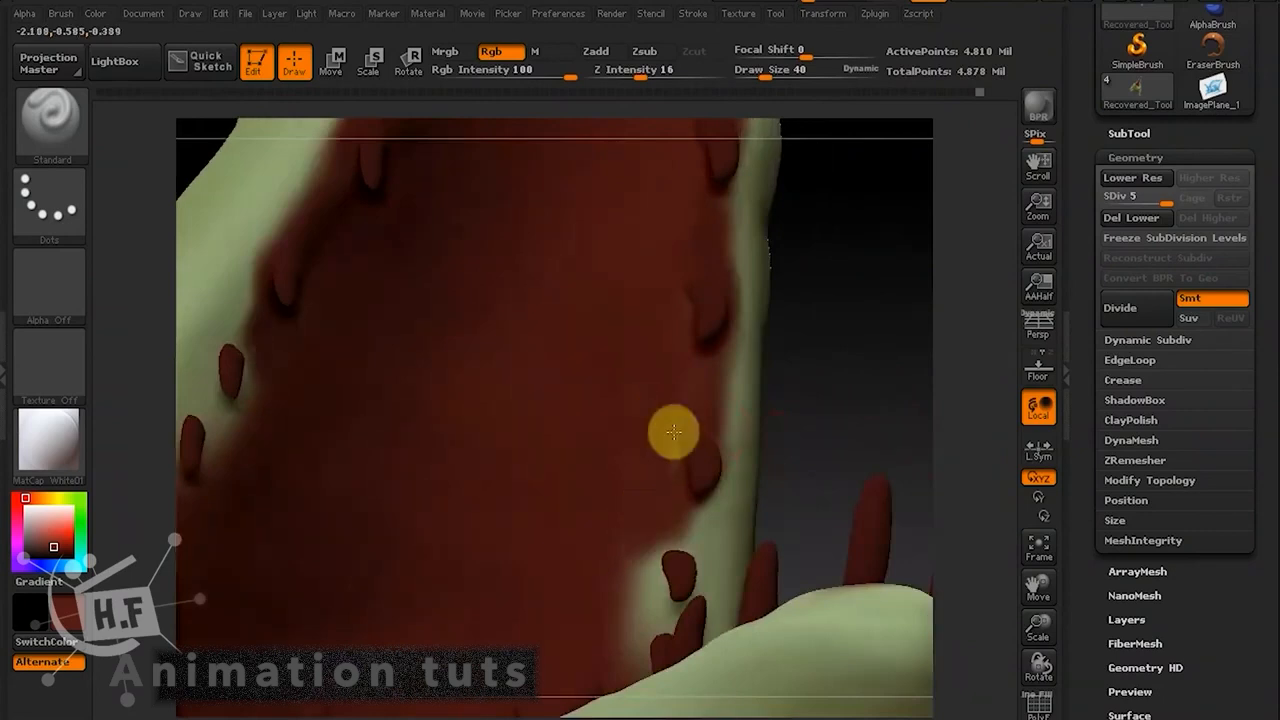
pyautogui.moveTo(840, 371)
pyautogui.mouseDown()
pyautogui.moveTo(872, 255)
pyautogui.moveTo(689, 411)
pyautogui.moveTo(693, 303)
pyautogui.mouseUp()
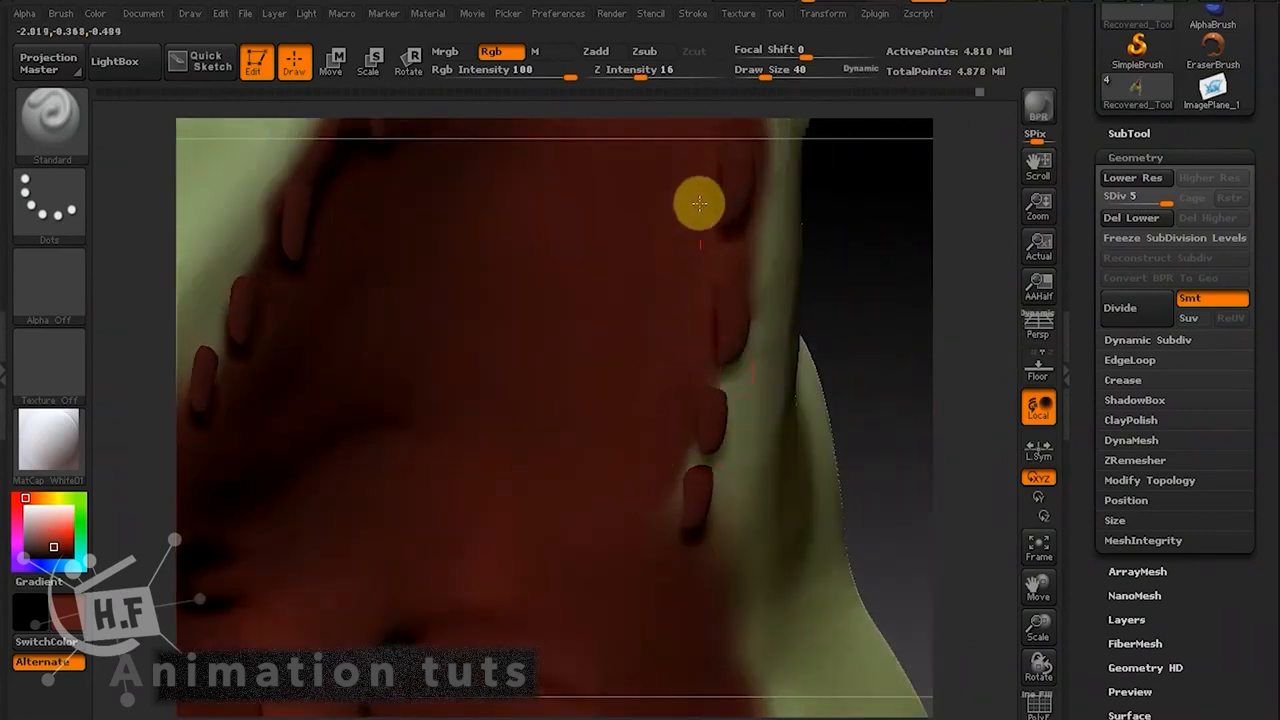
pyautogui.moveTo(246, 277)
pyautogui.mouseDown()
pyautogui.moveTo(274, 211)
pyautogui.moveTo(213, 349)
pyautogui.mouseUp()
pyautogui.moveTo(898, 366); pyautogui.dragTo(749, 309)
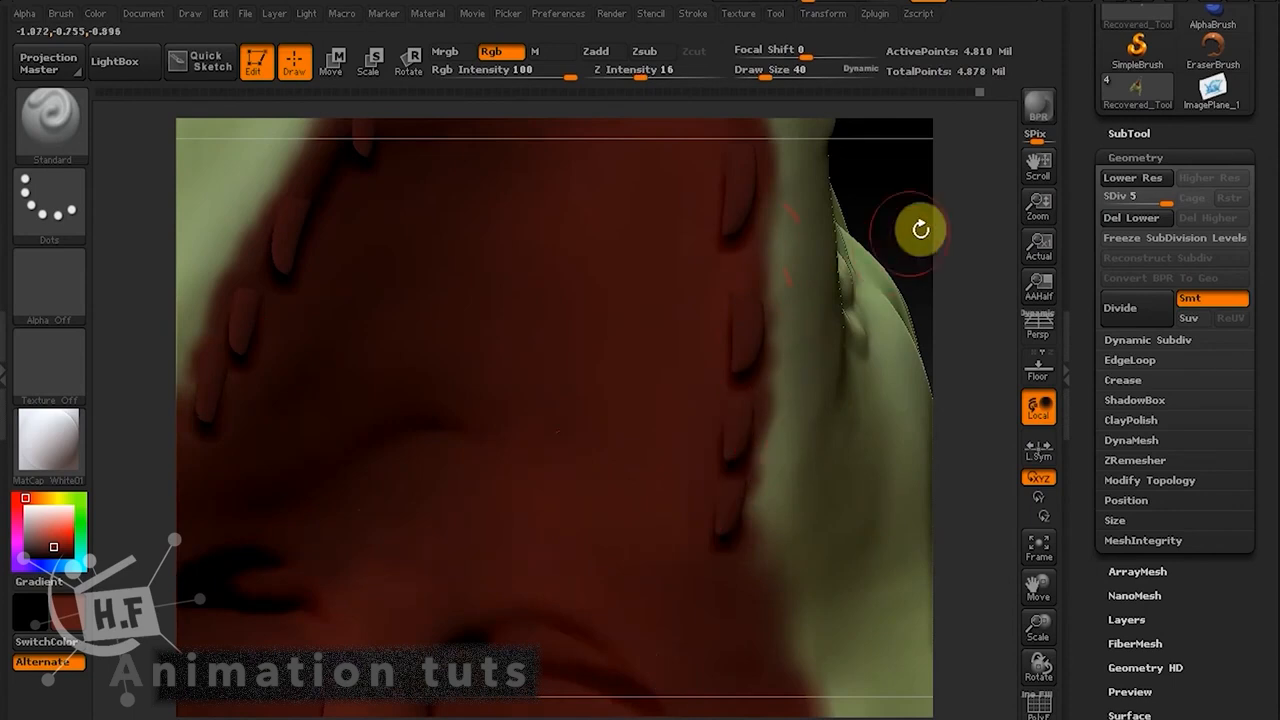
# Examine the dark red upper jaw up close and the whole crocodile from the front and side.
pyautogui.moveTo(920, 229); pyautogui.dragTo(731, 389)
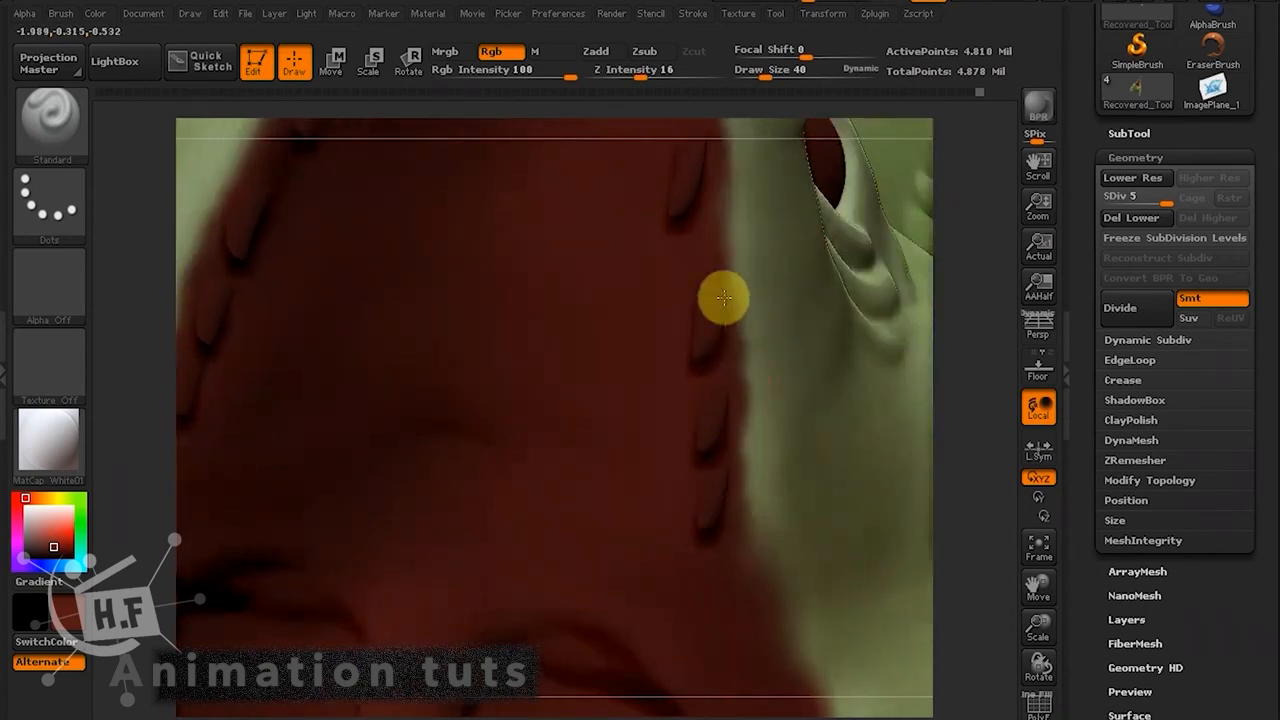
pyautogui.moveTo(1045, 601); pyautogui.dragTo(974, 480)
pyautogui.moveTo(978, 400); pyautogui.dragTo(708, 586)
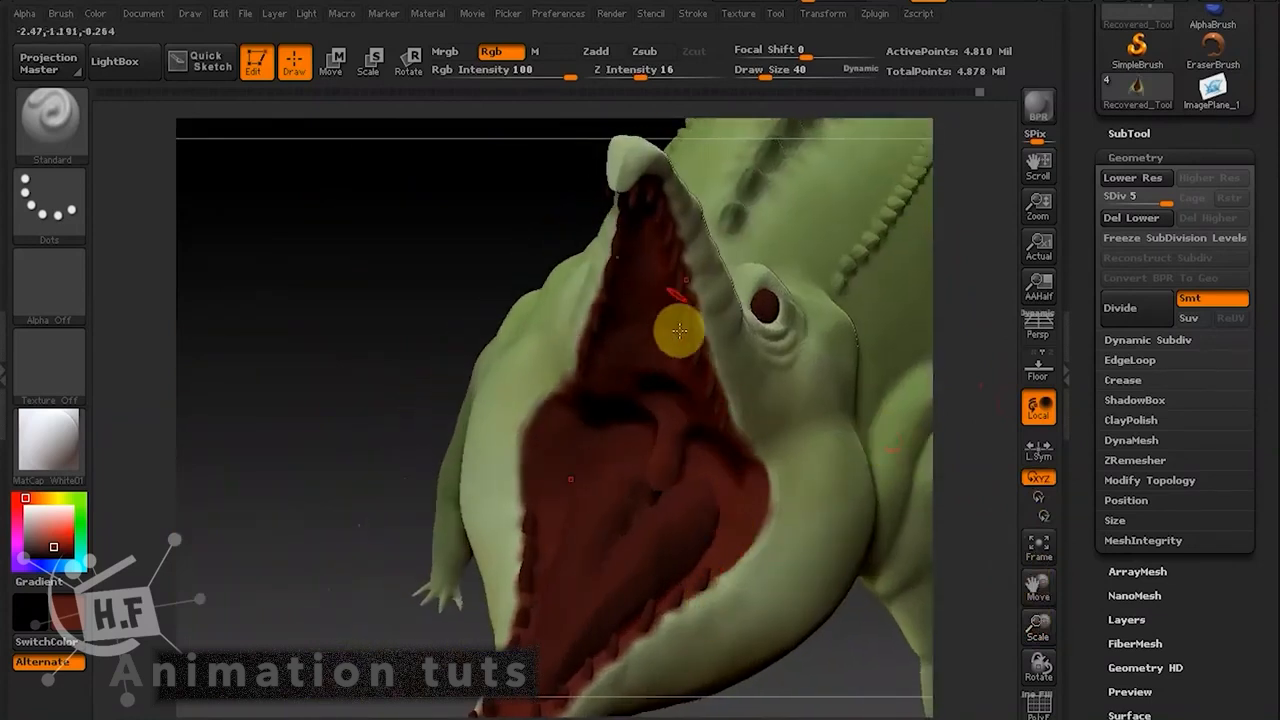
pyautogui.moveTo(327, 299); pyautogui.dragTo(477, 488)
pyautogui.moveTo(819, 638); pyautogui.dragTo(886, 421)
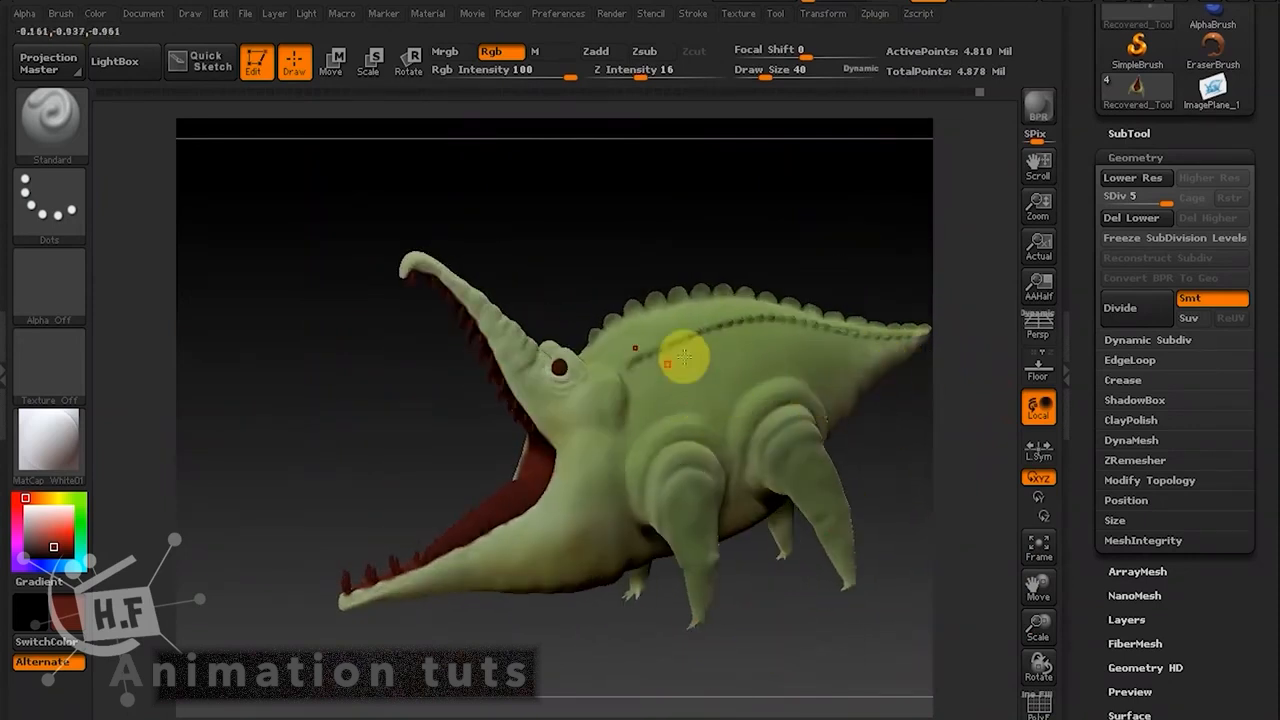
pyautogui.moveTo(851, 423)
pyautogui.mouseDown()
pyautogui.moveTo(894, 451)
pyautogui.moveTo(831, 479)
pyautogui.moveTo(935, 403)
pyautogui.mouseUp()
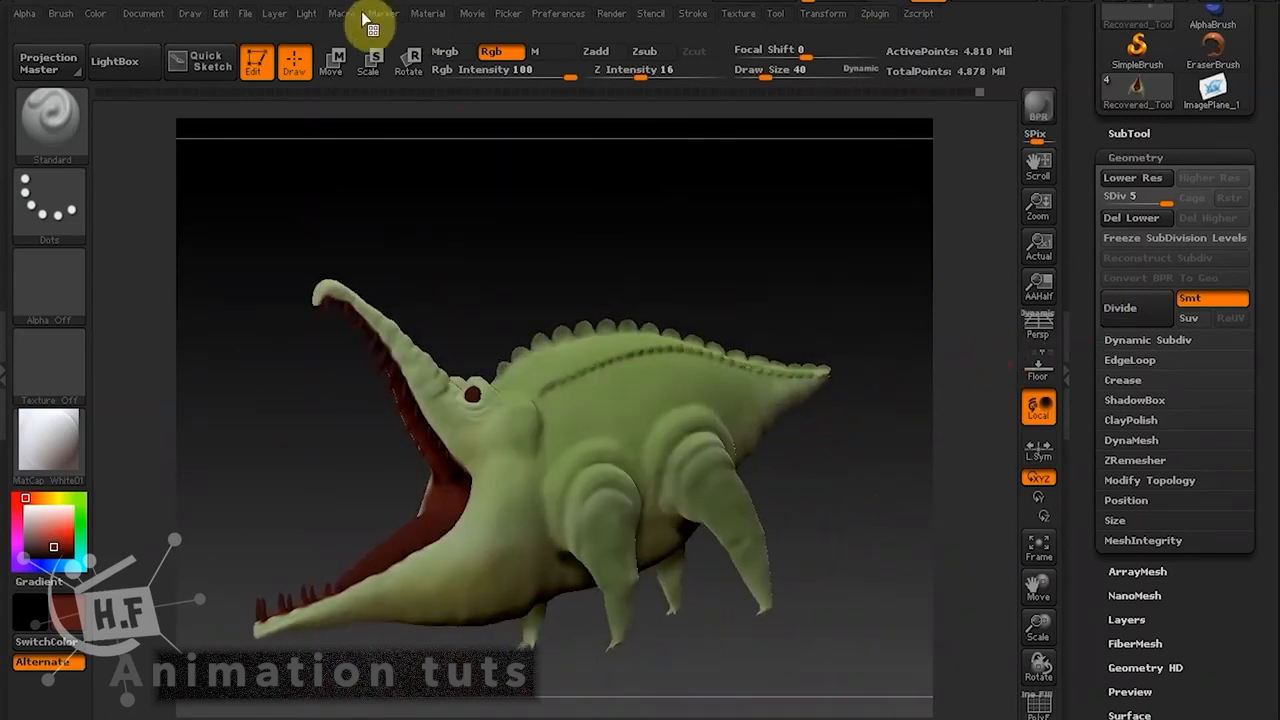
# Save the project as a new version named corocodila16 in the zbrush05 folder.
pyautogui.click(255, 14)
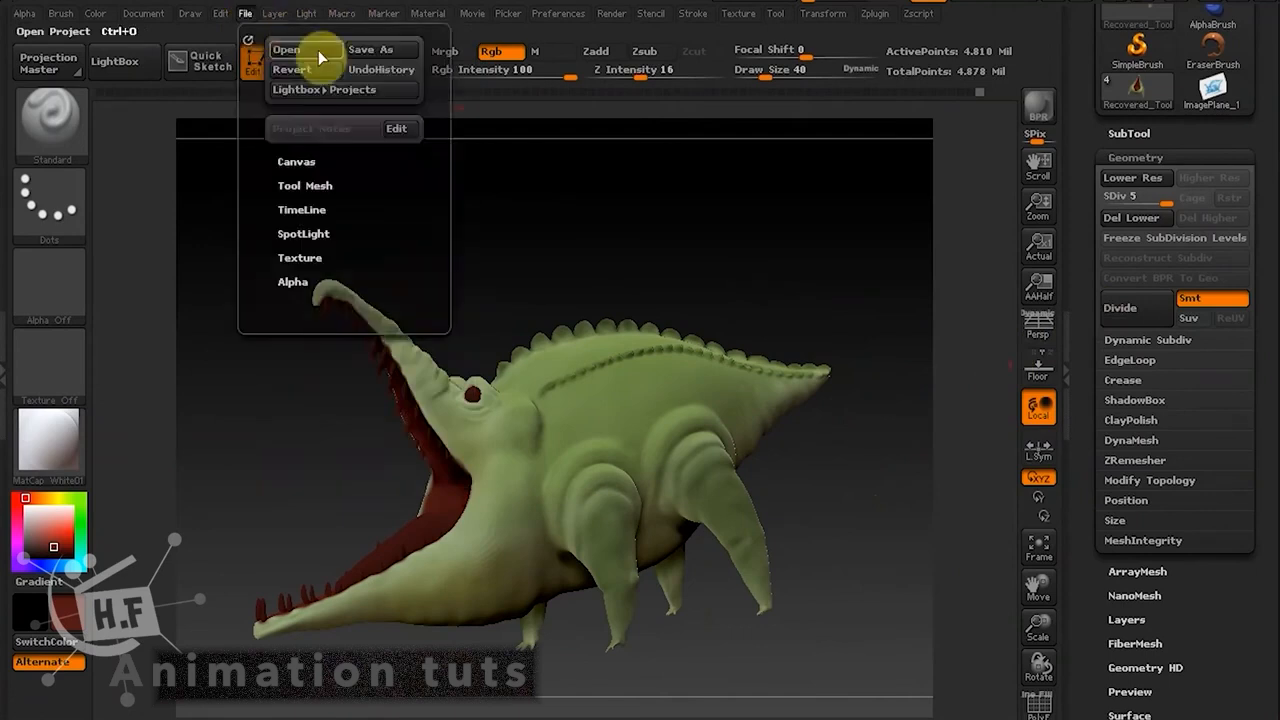
pyautogui.click(372, 46)
pyautogui.click(248, 205)
pyautogui.click(241, 360)
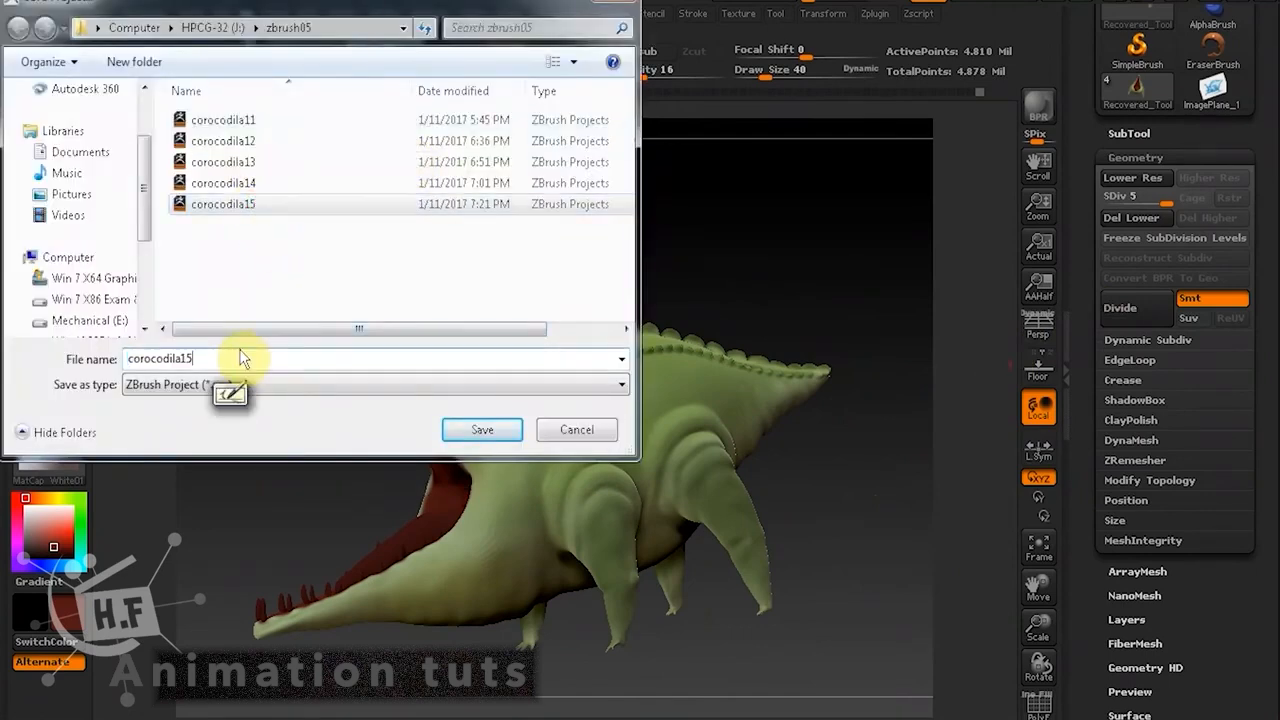
pyautogui.press('BackSpace')
pyautogui.write('6')
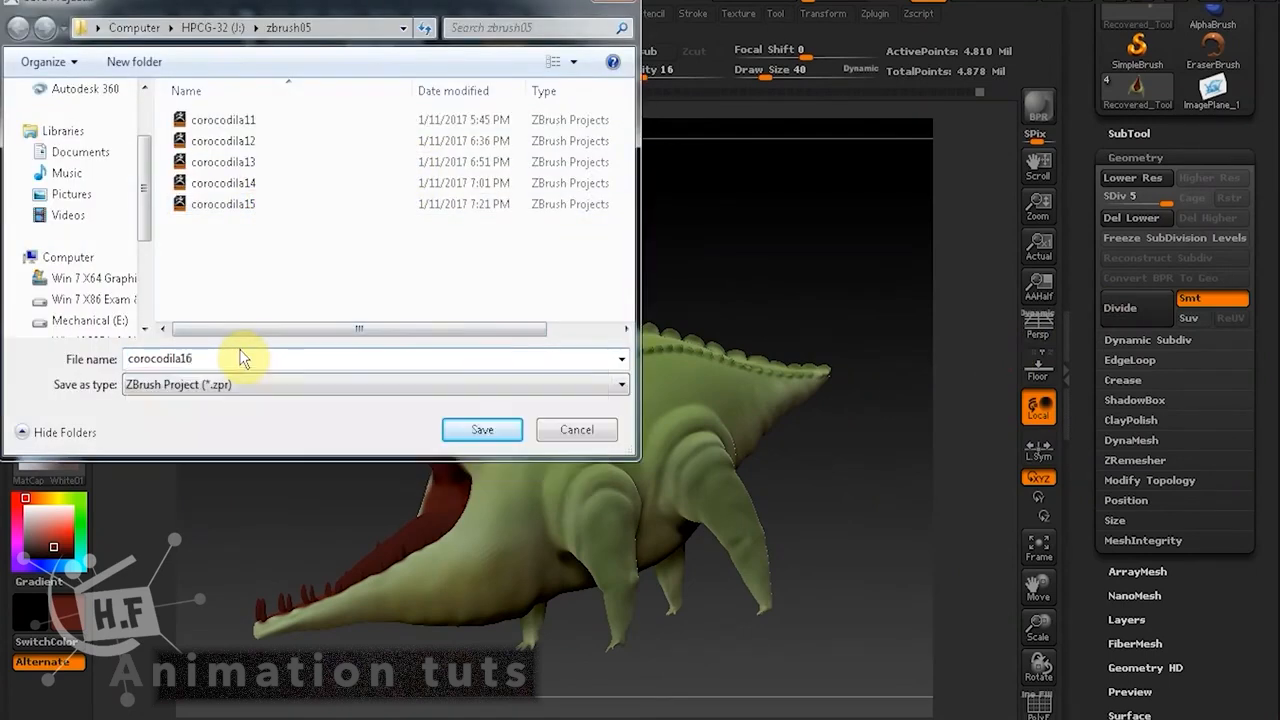
pyautogui.click(469, 429)
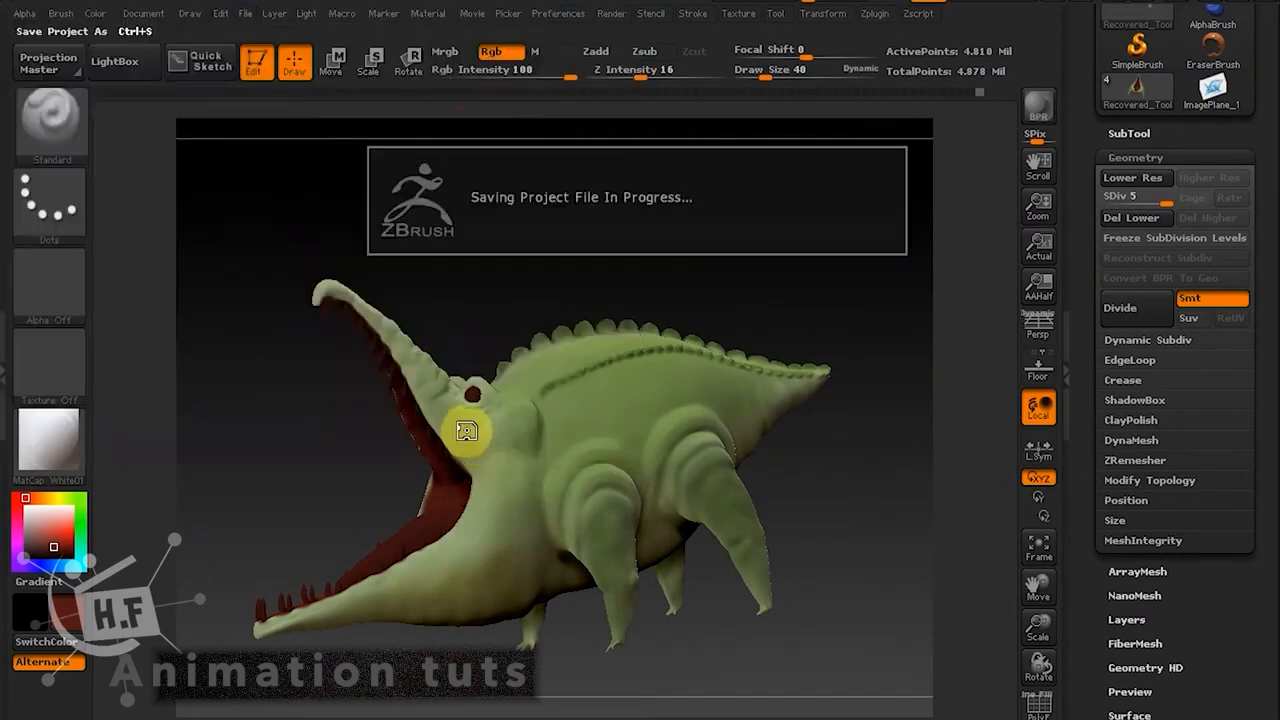
pyautogui.press('super')
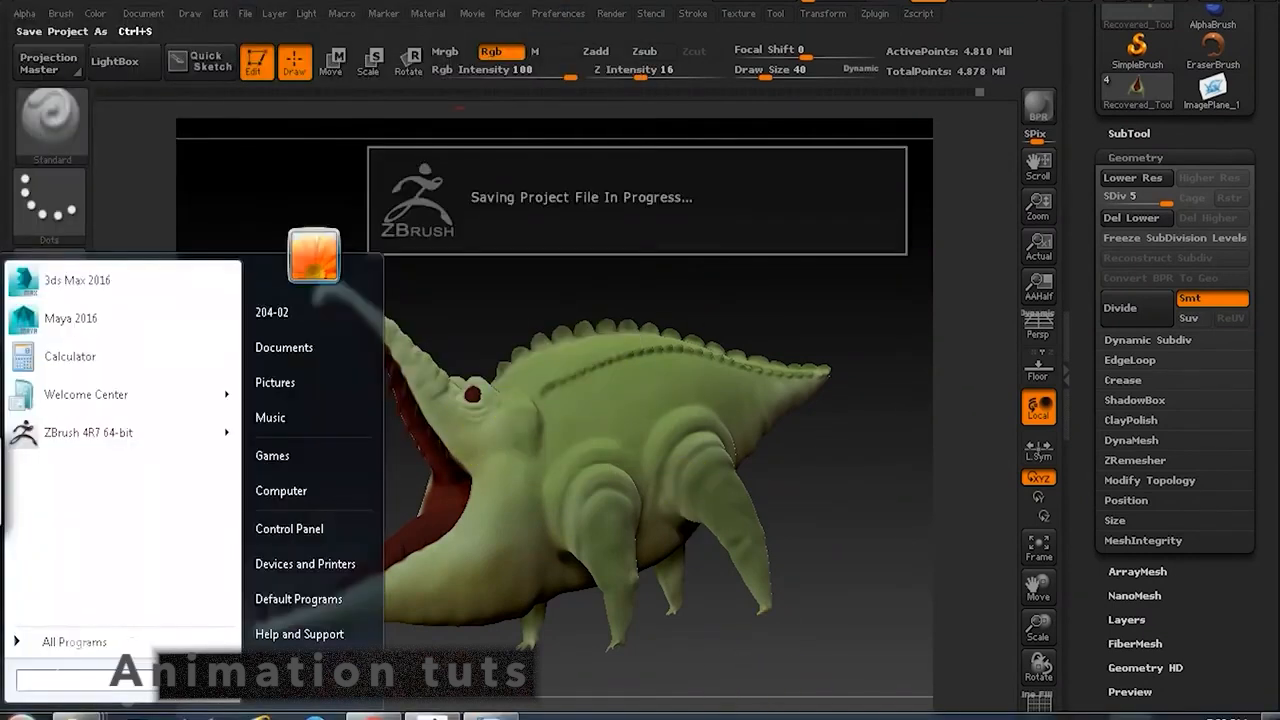
pyautogui.click(602, 286)
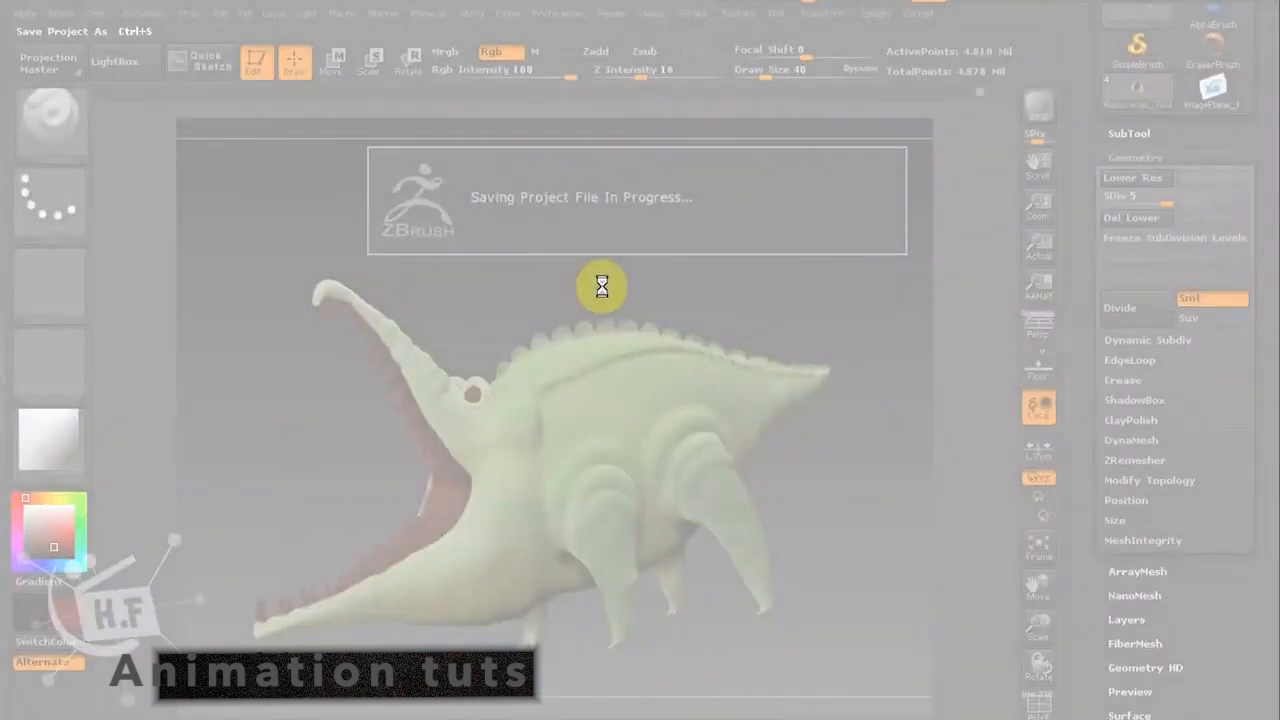
pyautogui.press('super')
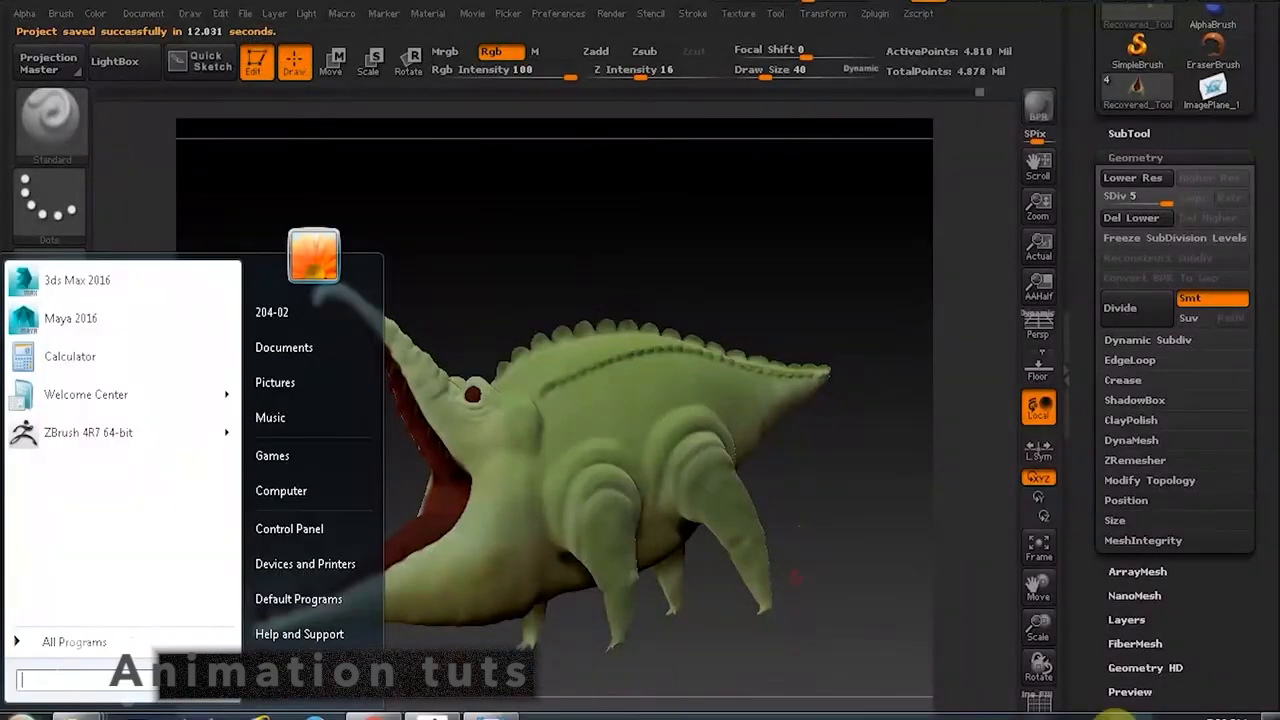
pyautogui.rightClick(1114, 717)
pyautogui.click(1145, 618)
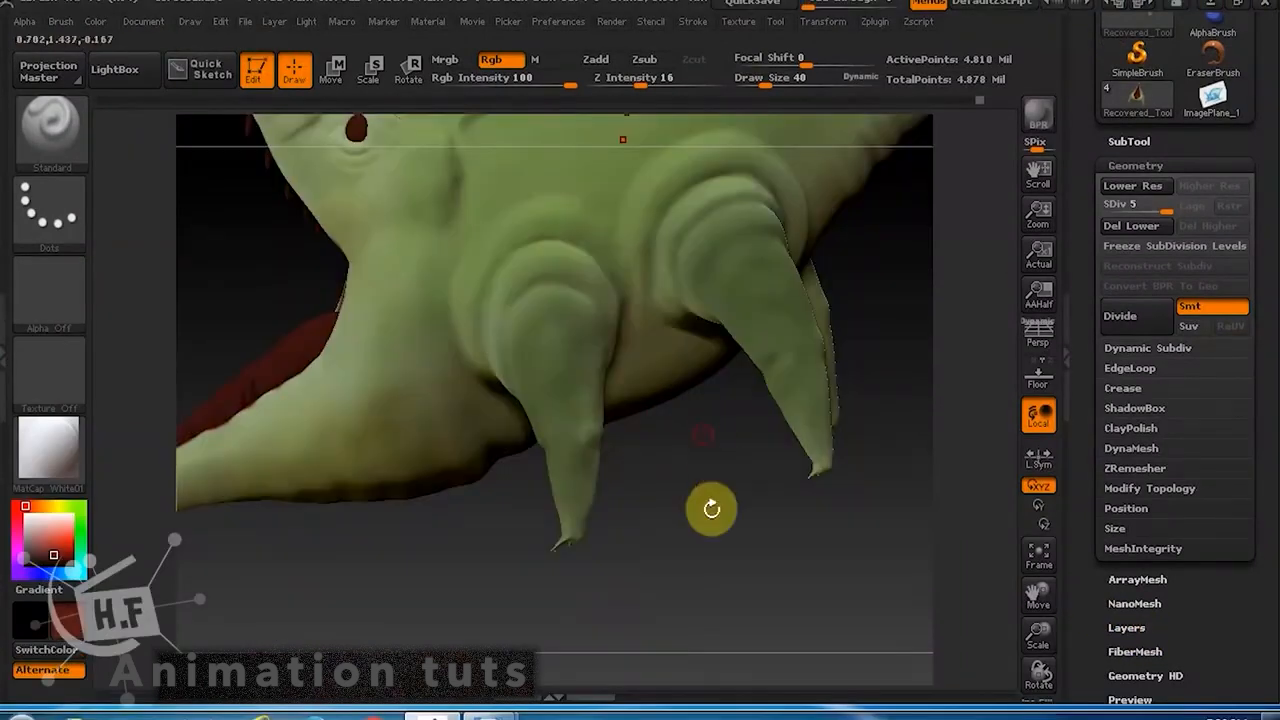
# Sample the yellowish green from the underside, lower Rgb Intensity to 68 and shift the hue to ochre (RGB 160, 140, 72).
pyautogui.moveTo(711, 506); pyautogui.dragTo(812, 334)
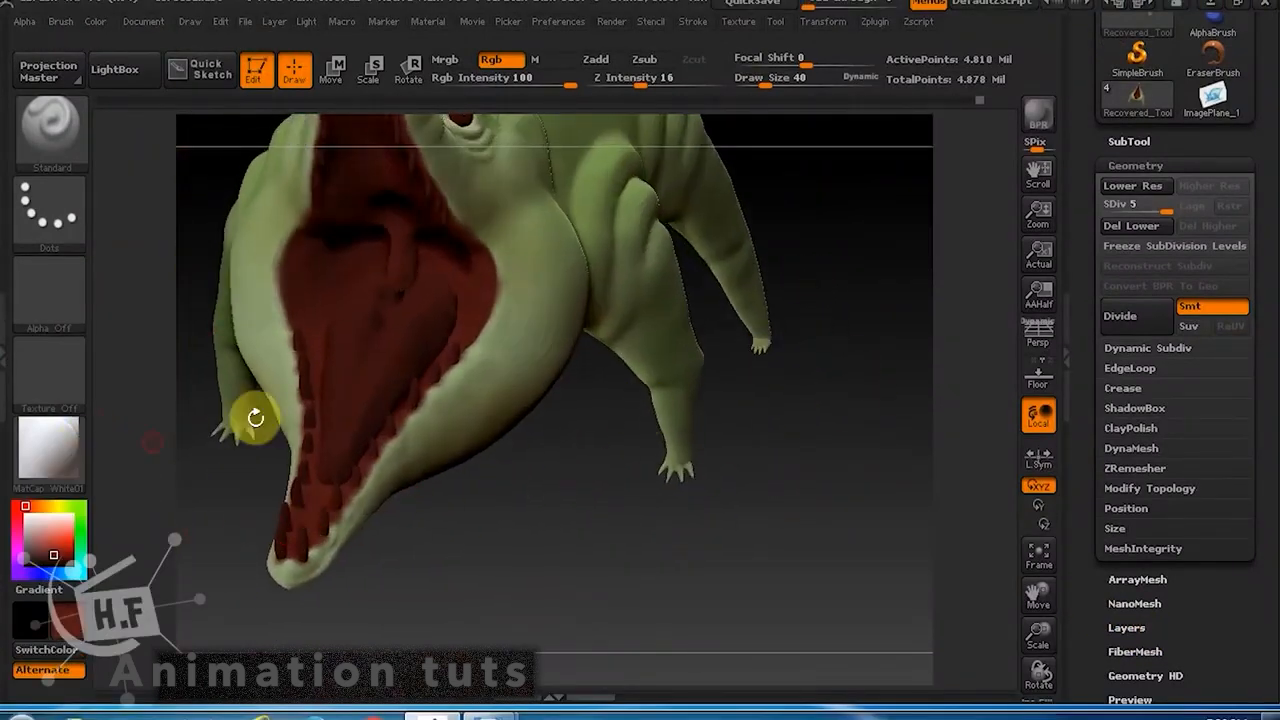
pyautogui.moveTo(545, 475); pyautogui.dragTo(511, 268)
pyautogui.click(42, 541)
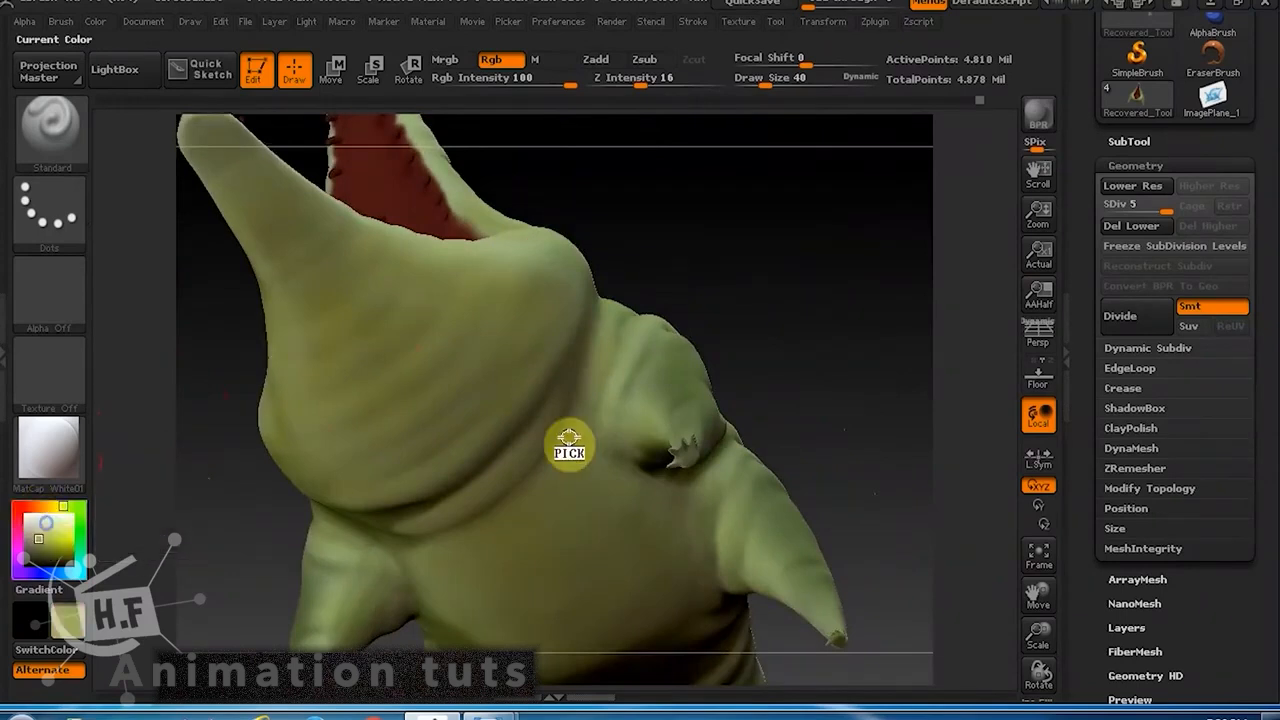
pyautogui.moveTo(670, 260); pyautogui.dragTo(669, 542)
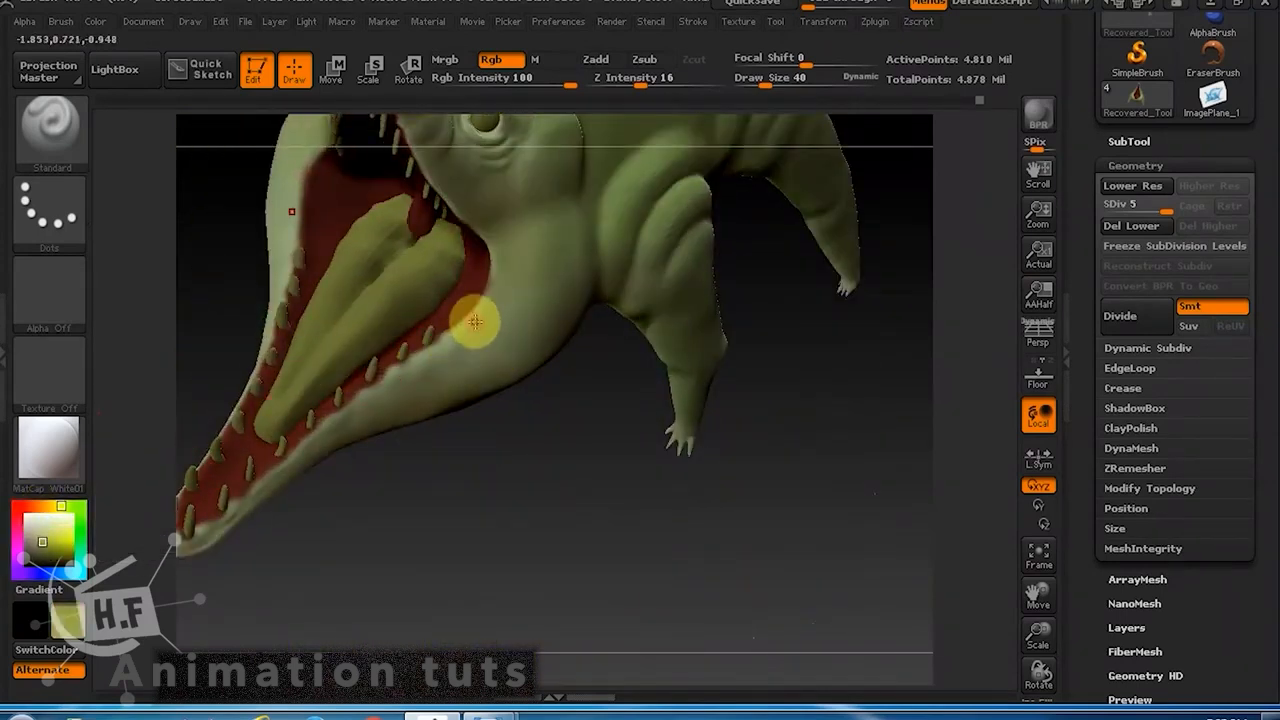
pyautogui.moveTo(545, 462); pyautogui.dragTo(774, 434)
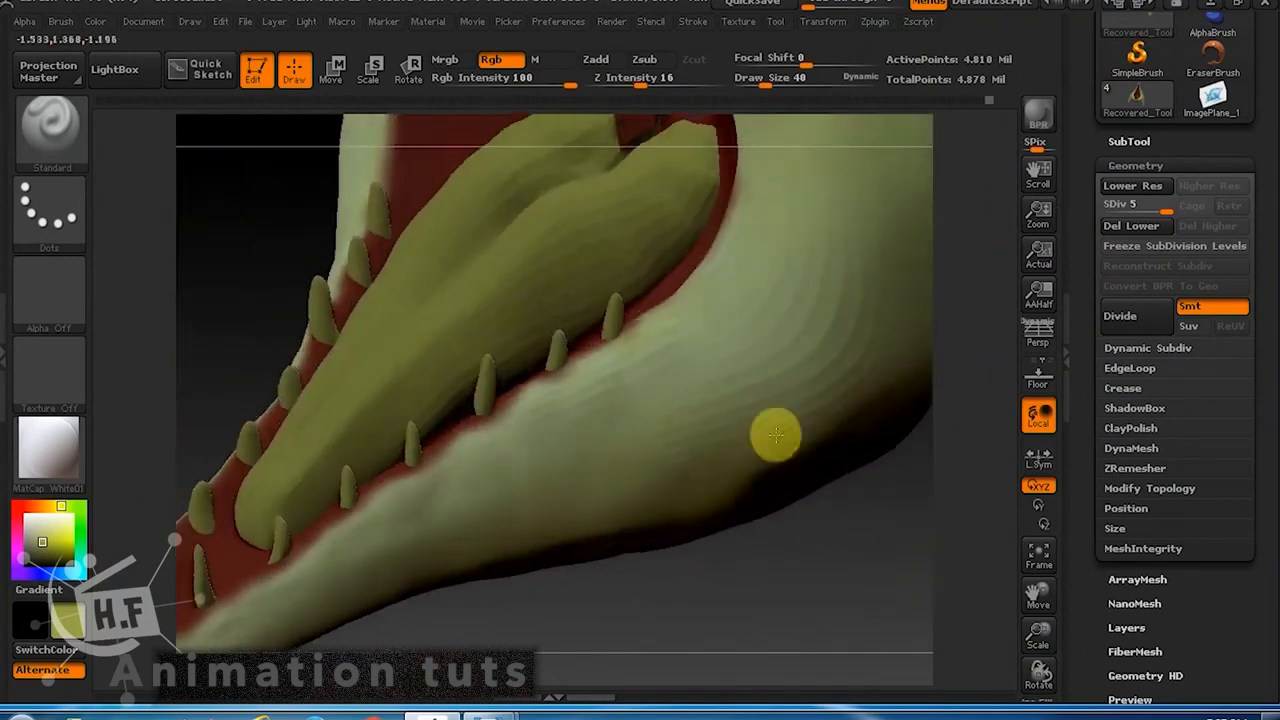
pyautogui.click(547, 84)
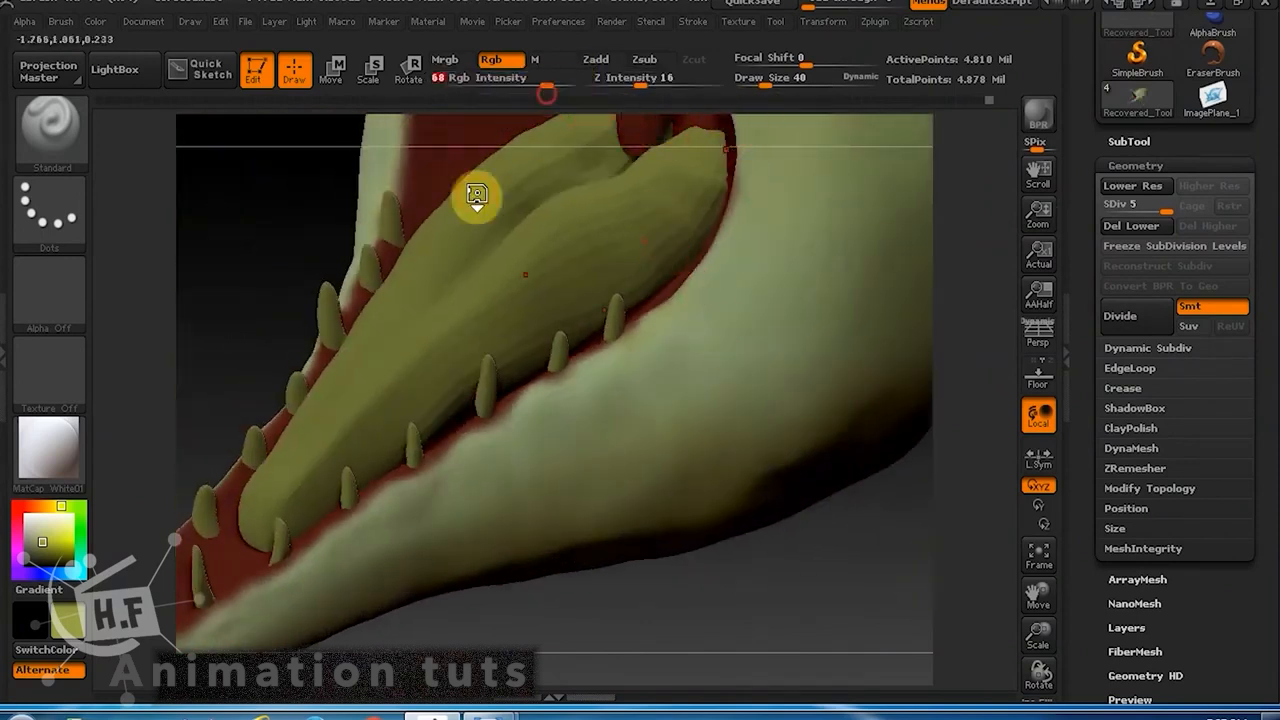
pyautogui.click(50, 507)
# Paint a soft ochre transition along the outer edge of the lower gums, from the rear teeth to the jaw tip.
pyautogui.moveTo(685, 578)
pyautogui.mouseDown()
pyautogui.moveTo(714, 606)
pyautogui.moveTo(700, 568)
pyautogui.mouseUp()
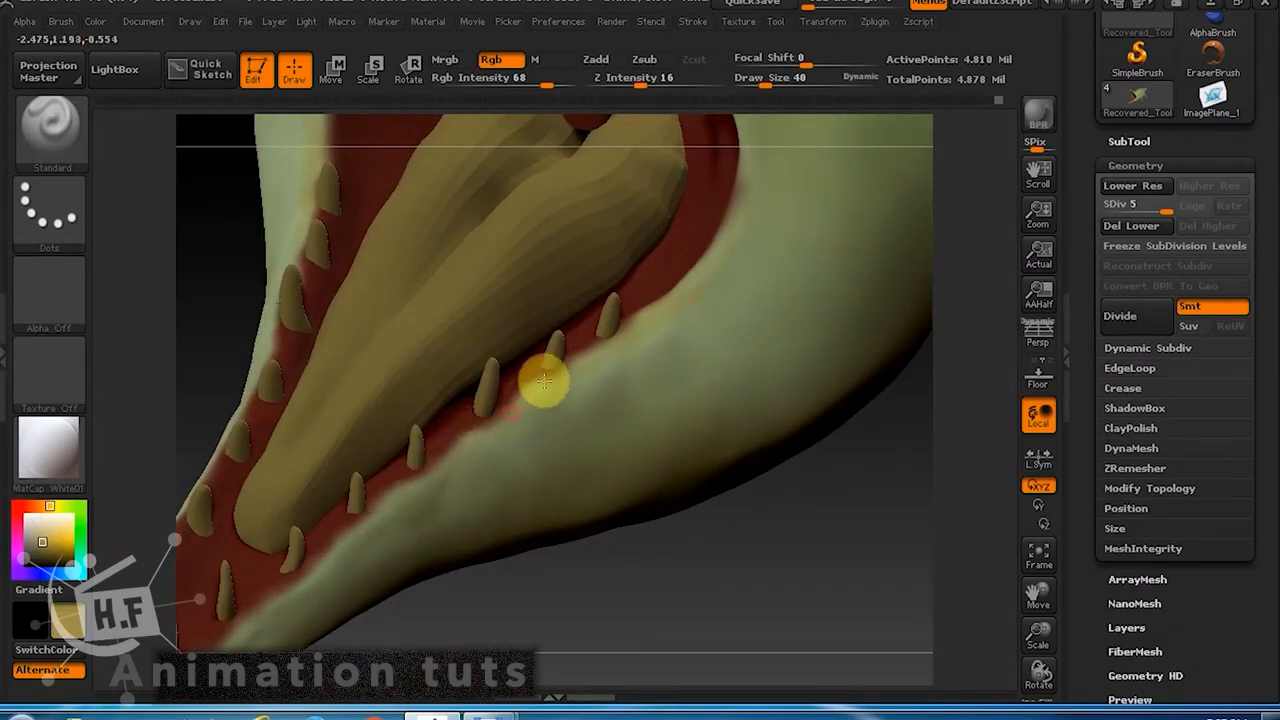
pyautogui.moveTo(743, 518); pyautogui.dragTo(685, 364)
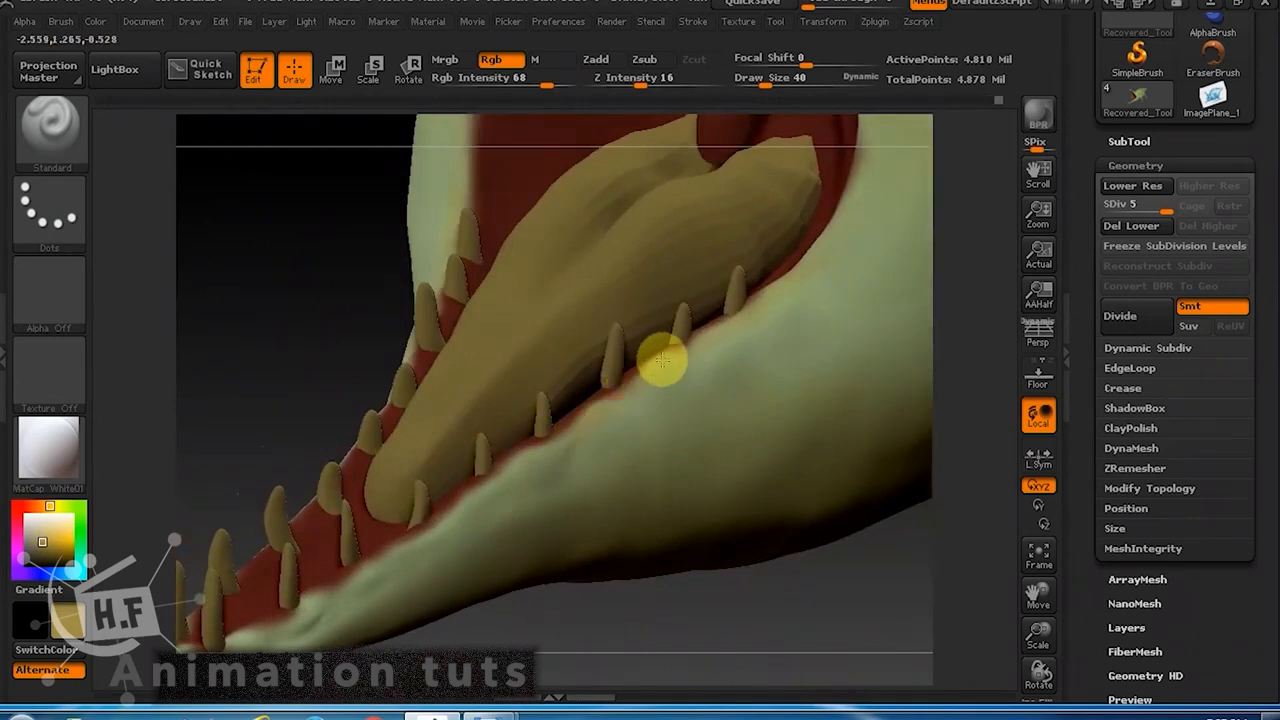
pyautogui.moveTo(737, 323); pyautogui.dragTo(586, 426)
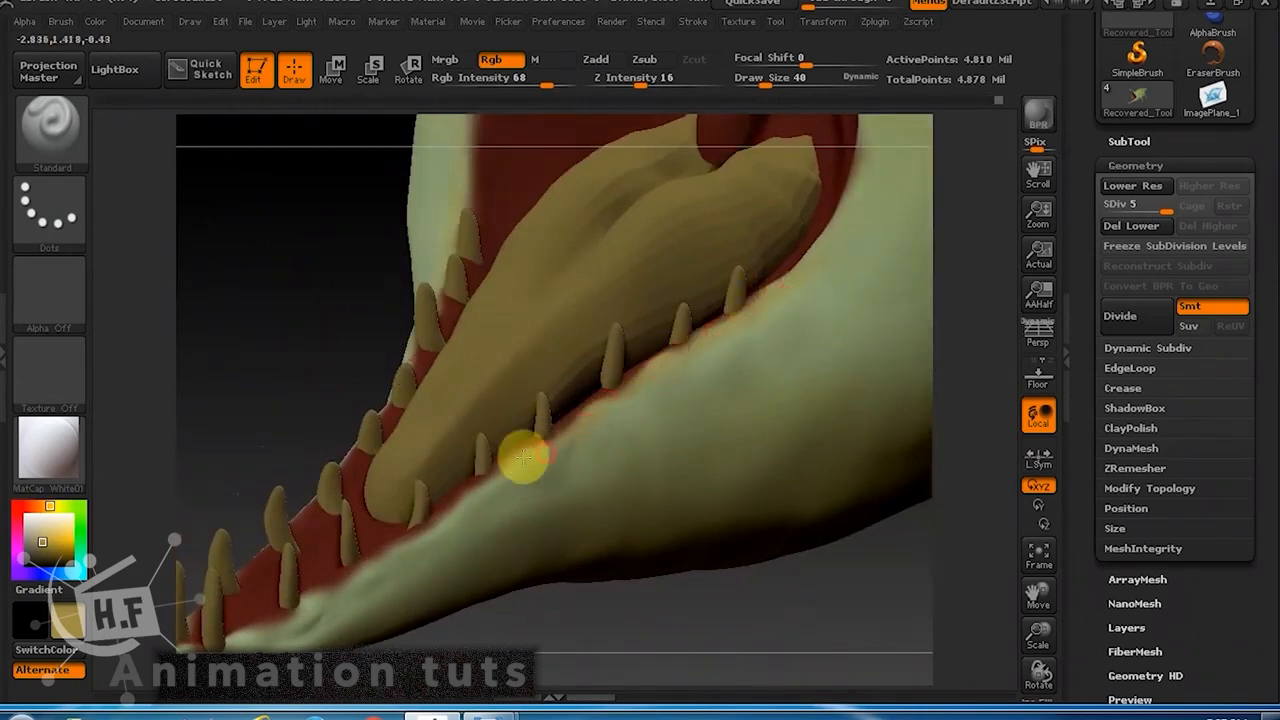
pyautogui.moveTo(587, 611); pyautogui.dragTo(681, 433)
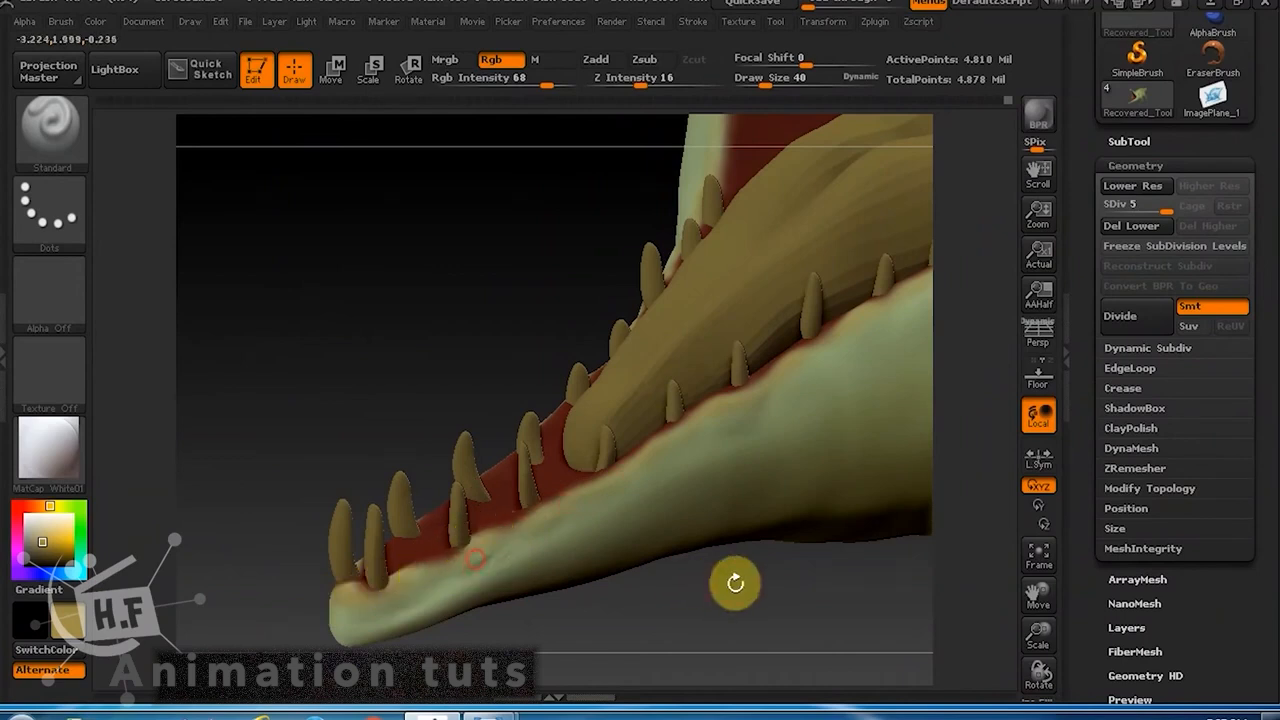
pyautogui.moveTo(735, 583); pyautogui.dragTo(567, 289)
# Continue the ochre edge around the corners of the mouth, from the lower jaw up to the rear upper teeth.
pyautogui.moveTo(787, 505); pyautogui.dragTo(671, 240)
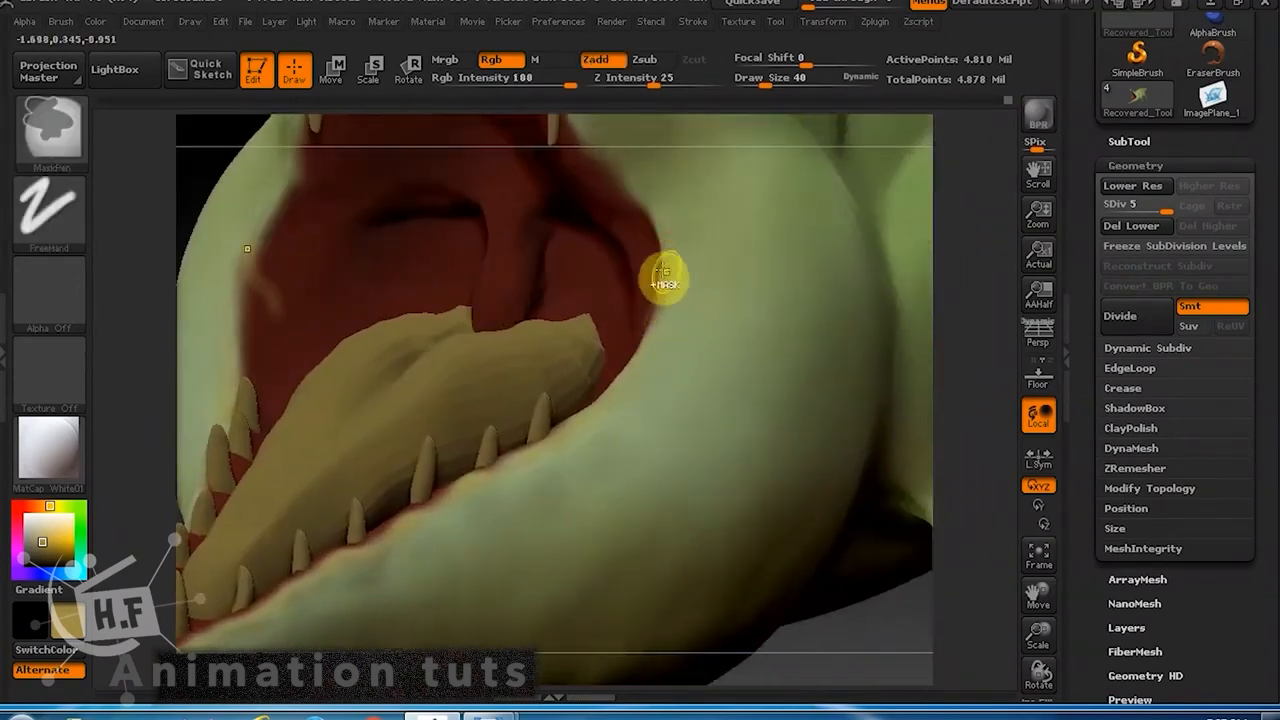
pyautogui.moveTo(898, 624); pyautogui.dragTo(757, 420)
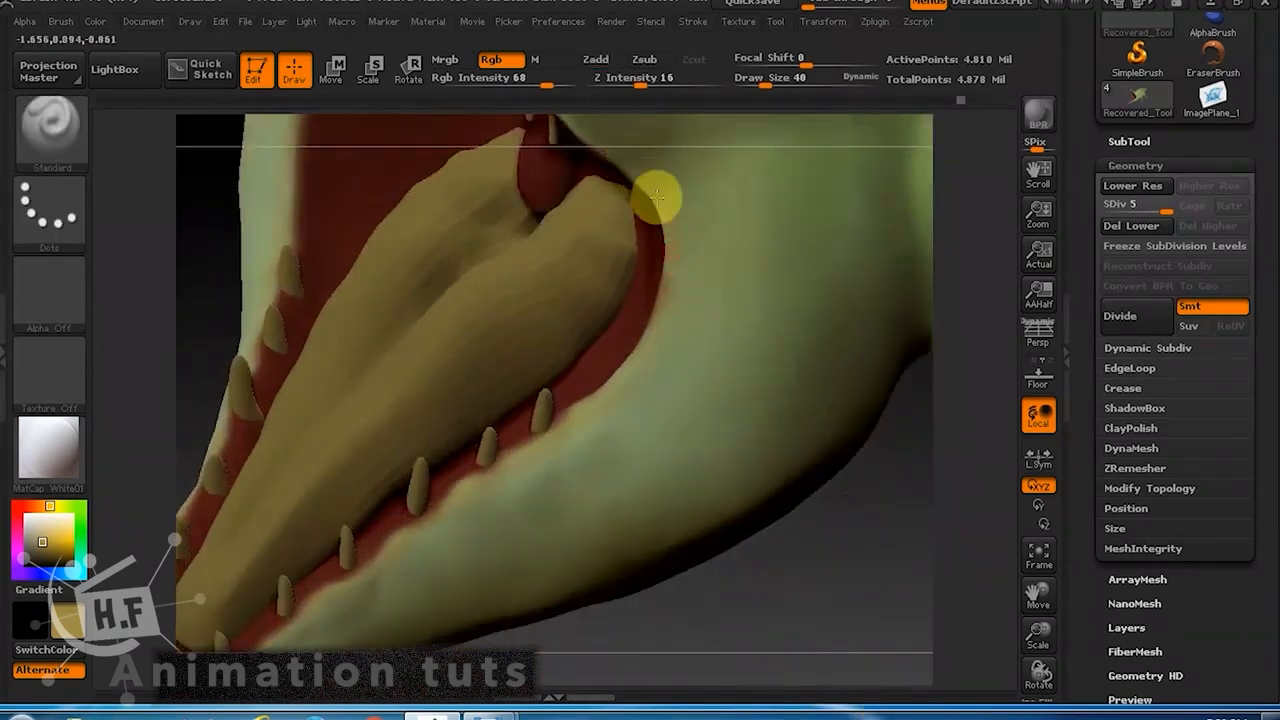
pyautogui.moveTo(790, 590); pyautogui.dragTo(689, 466)
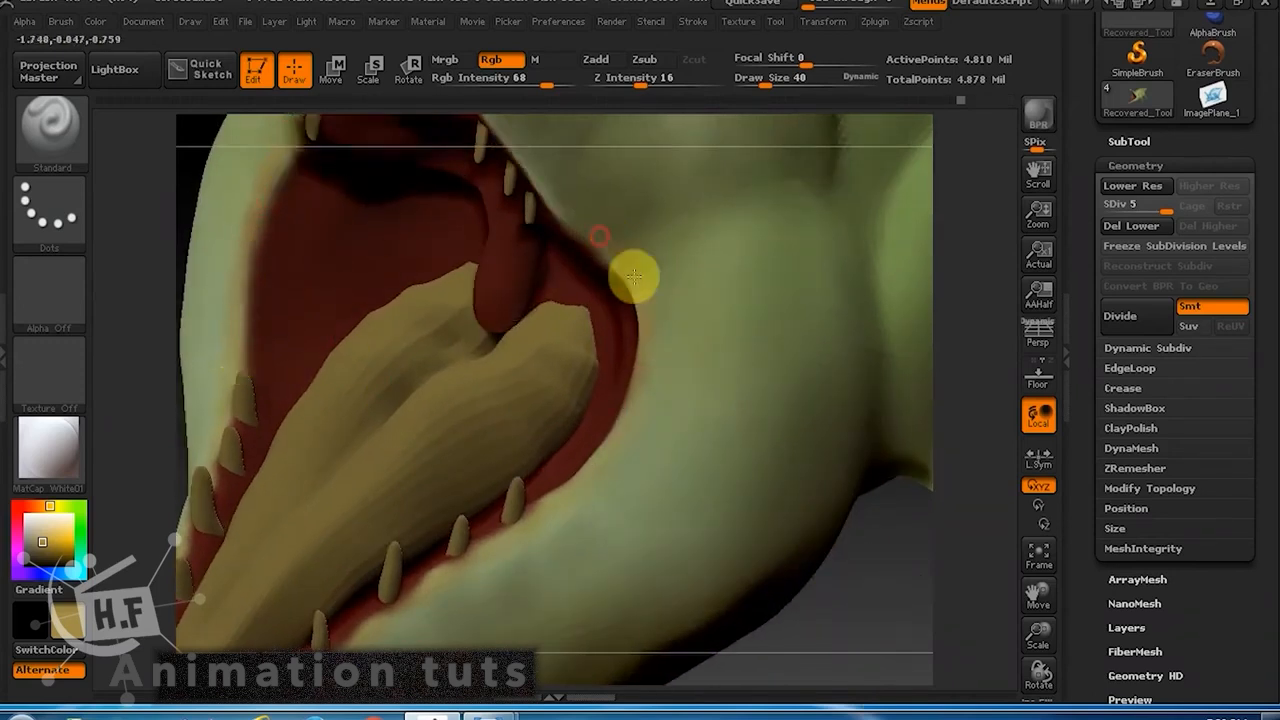
pyautogui.moveTo(871, 560); pyautogui.dragTo(871, 566)
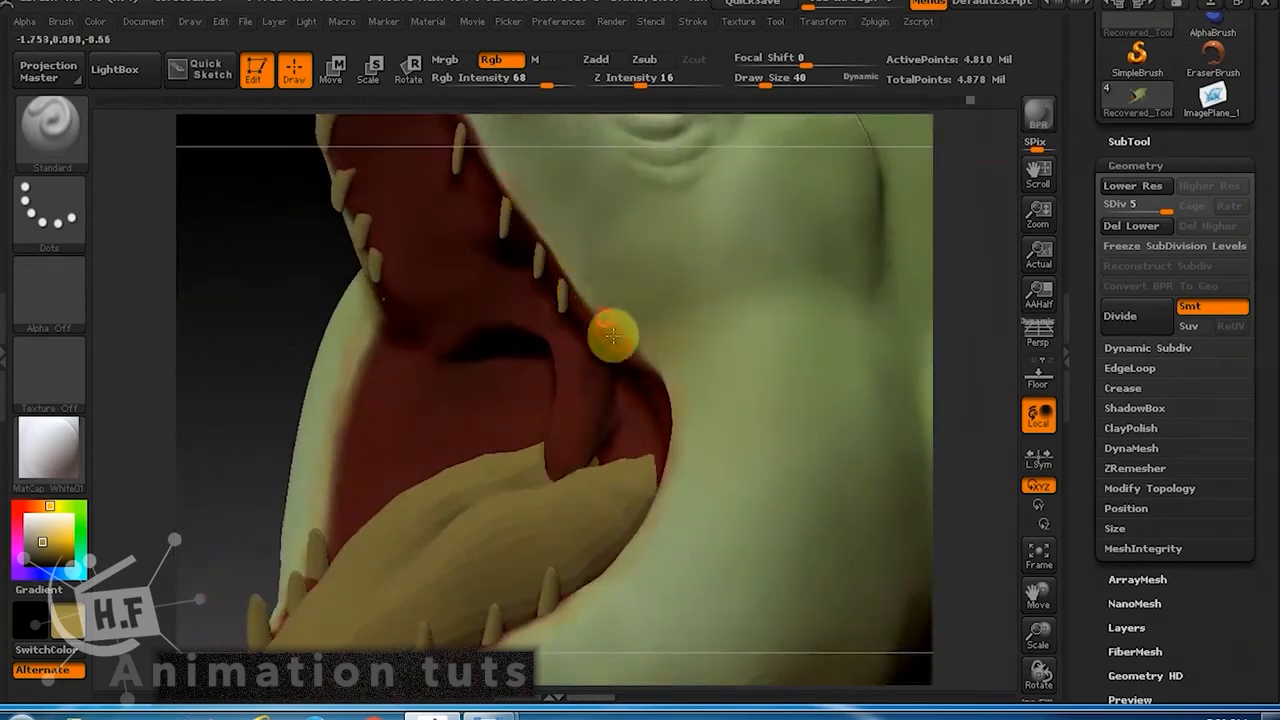
pyautogui.moveTo(612, 336)
pyautogui.mouseDown()
pyautogui.moveTo(257, 286)
pyautogui.moveTo(516, 172)
pyautogui.mouseUp()
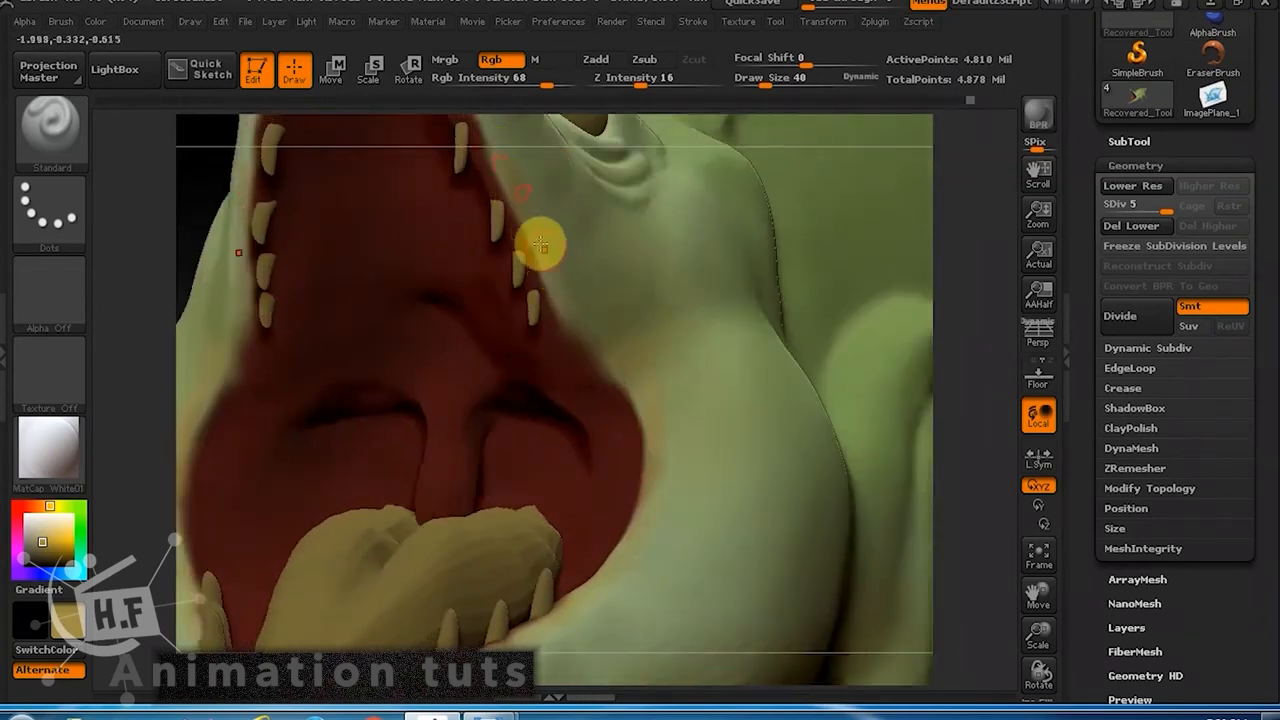
# Blend ochre along the upper jaw's gum edge to the snout tip with draw size 32, undoing the last stroke.
pyautogui.moveTo(180, 186); pyautogui.dragTo(309, 334)
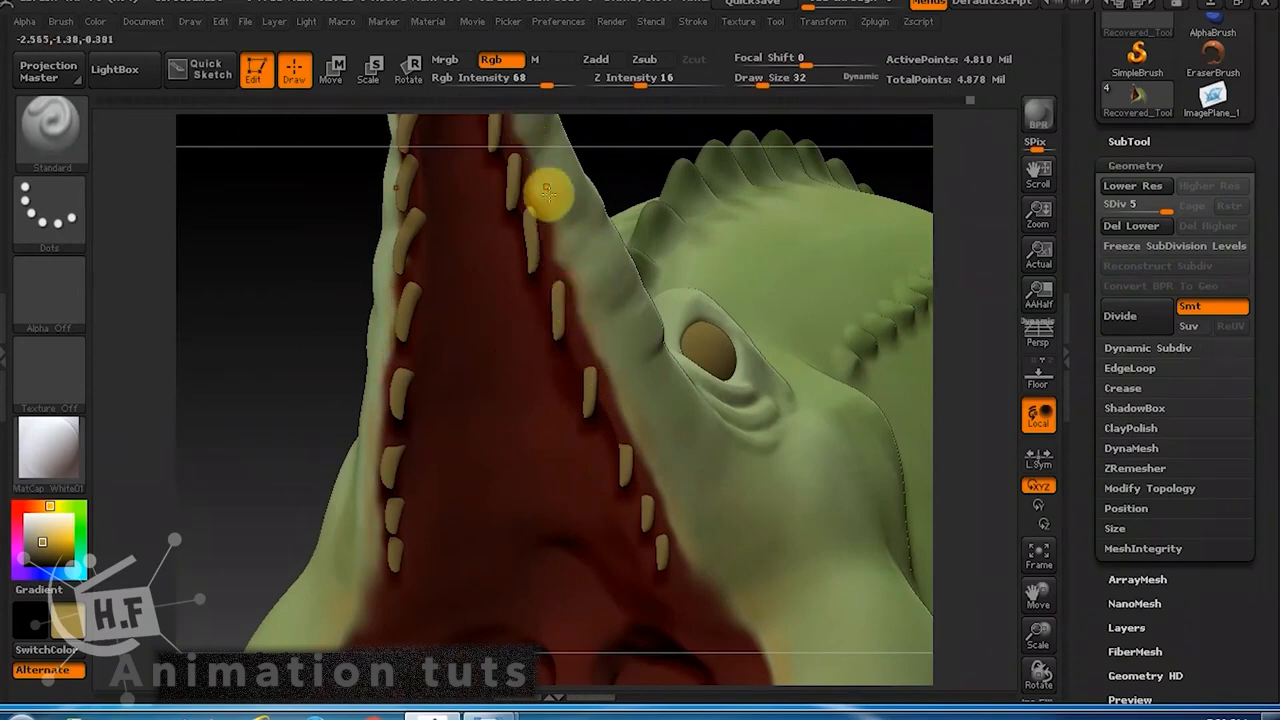
pyautogui.moveTo(626, 176)
pyautogui.mouseDown()
pyautogui.moveTo(620, 243)
pyautogui.moveTo(523, 283)
pyautogui.mouseUp()
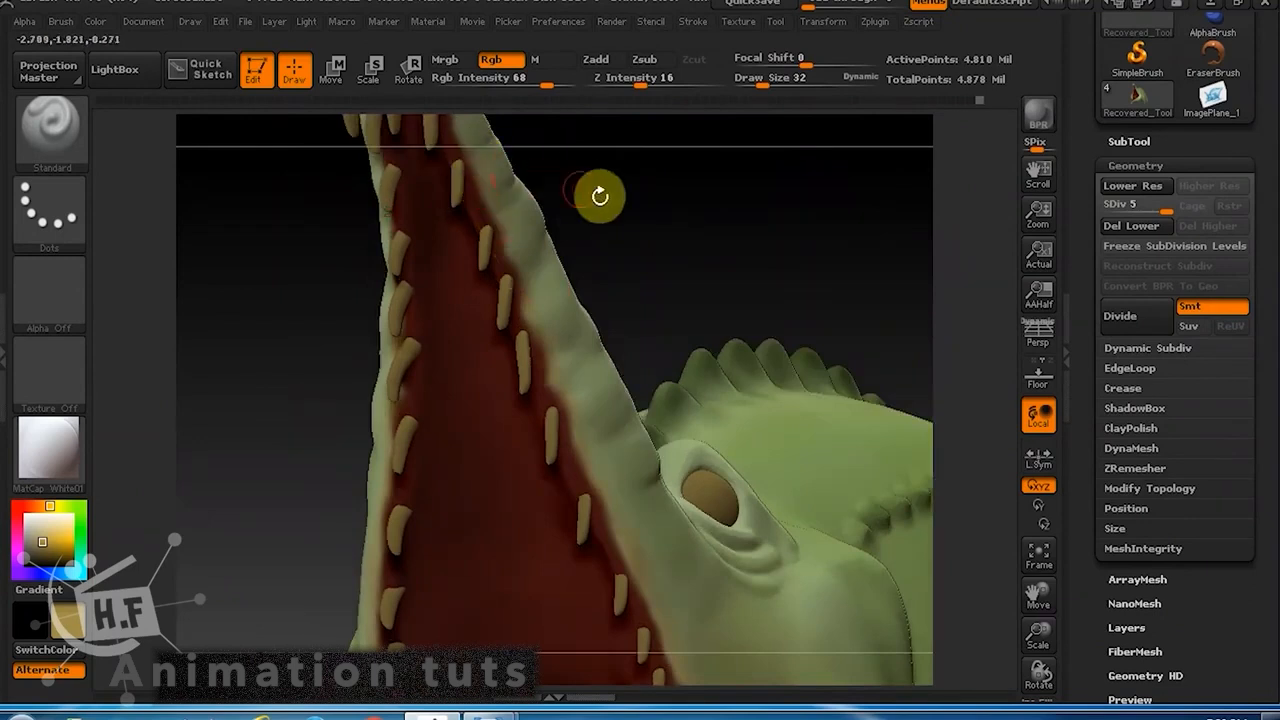
pyautogui.moveTo(597, 194); pyautogui.dragTo(480, 285)
pyautogui.moveTo(424, 193); pyautogui.dragTo(466, 194)
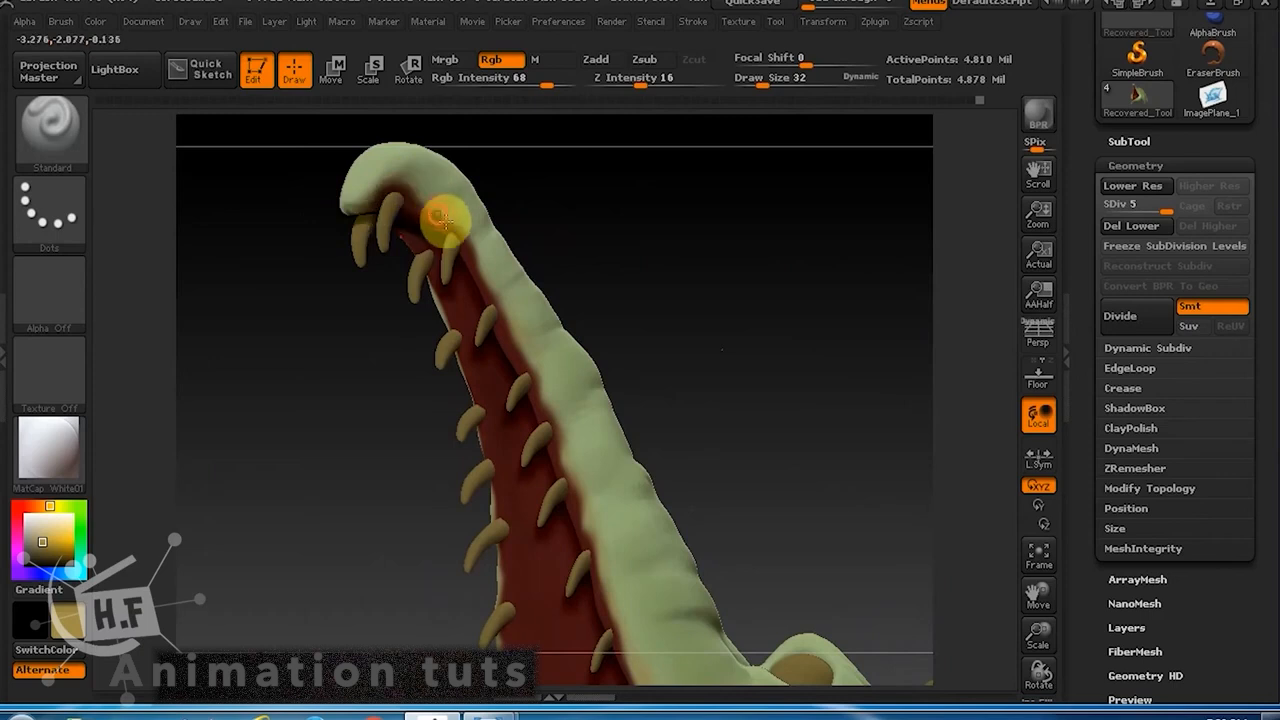
pyautogui.moveTo(680, 289); pyautogui.dragTo(594, 283)
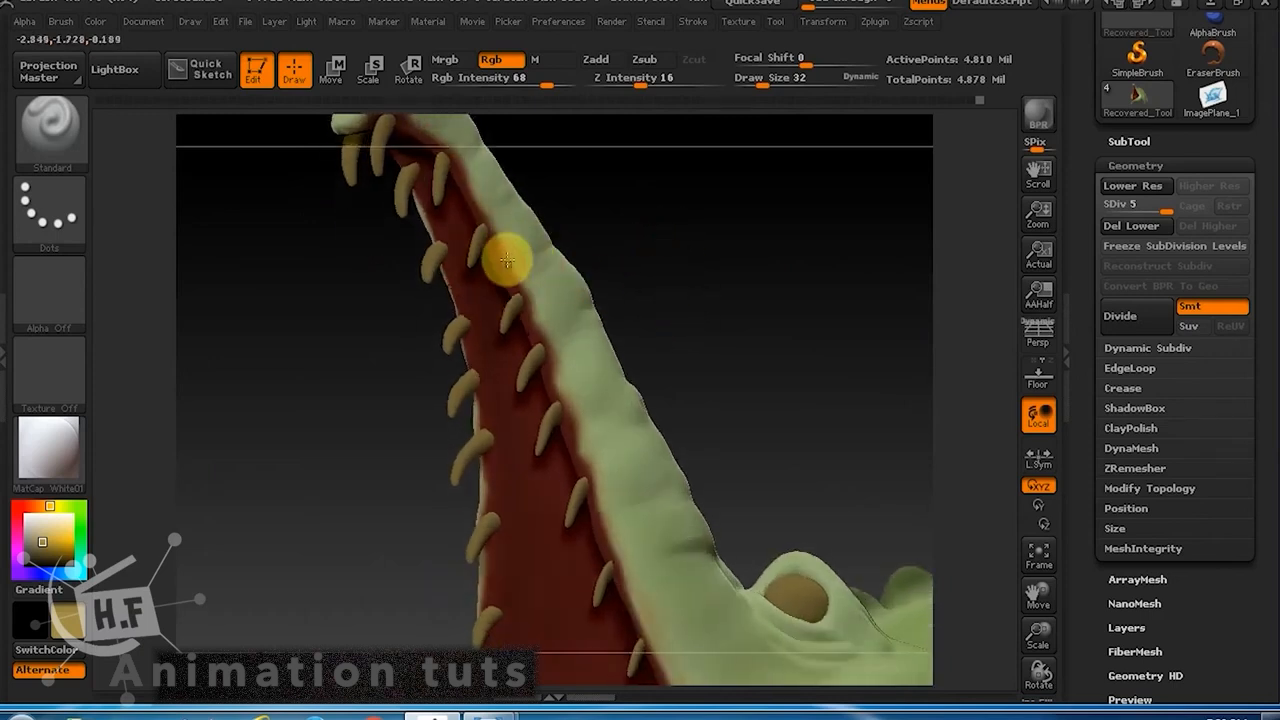
pyautogui.hotkey('ctrl', 'z')
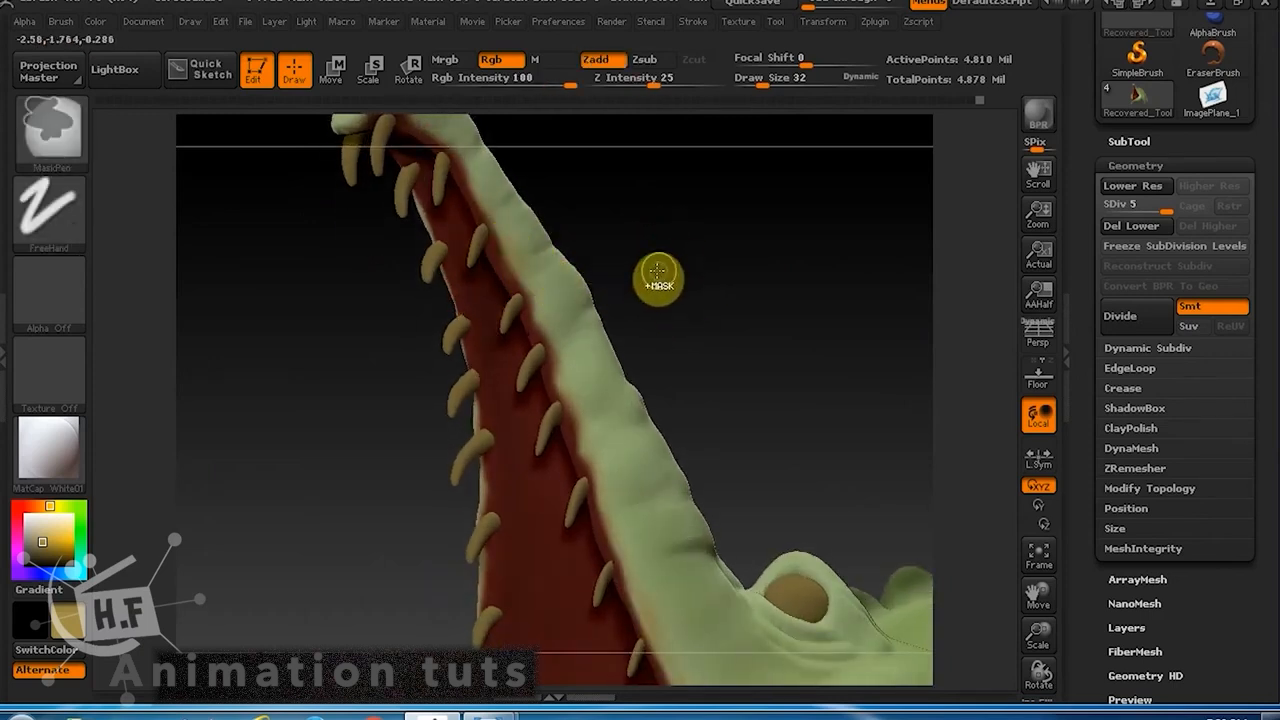
# Shift the paint colour from ochre to dark green, set the draw size to 140 and choose Alpha 23.
pyautogui.moveTo(666, 263)
pyautogui.mouseDown()
pyautogui.moveTo(709, 263)
pyautogui.moveTo(737, 346)
pyautogui.moveTo(474, 508)
pyautogui.moveTo(360, 466)
pyautogui.moveTo(297, 526)
pyautogui.moveTo(380, 563)
pyautogui.moveTo(501, 381)
pyautogui.moveTo(589, 417)
pyautogui.moveTo(537, 517)
pyautogui.moveTo(793, 594)
pyautogui.moveTo(743, 500)
pyautogui.moveTo(780, 531)
pyautogui.moveTo(769, 389)
pyautogui.moveTo(789, 374)
pyautogui.moveTo(809, 289)
pyautogui.moveTo(823, 331)
pyautogui.moveTo(757, 366)
pyautogui.moveTo(680, 378)
pyautogui.moveTo(531, 491)
pyautogui.moveTo(410, 440)
pyautogui.mouseUp()
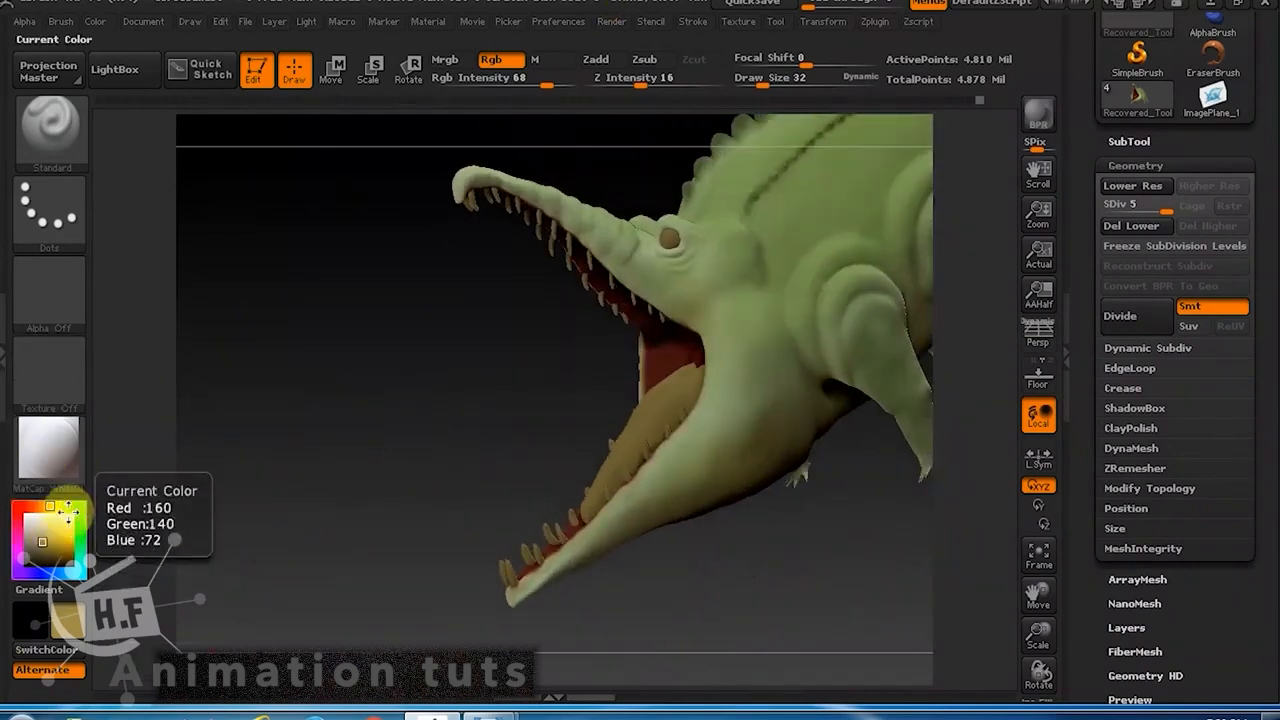
pyautogui.moveTo(60, 507); pyautogui.dragTo(81, 506)
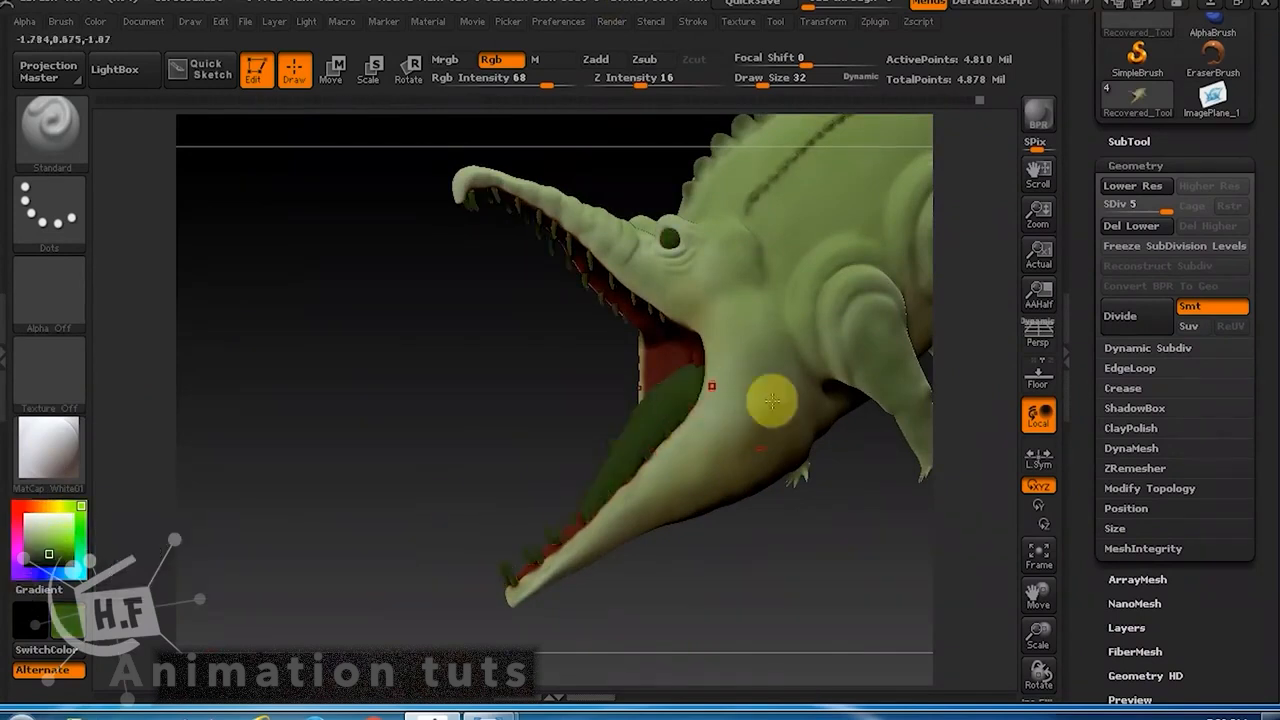
pyautogui.moveTo(1011, 586); pyautogui.dragTo(817, 587)
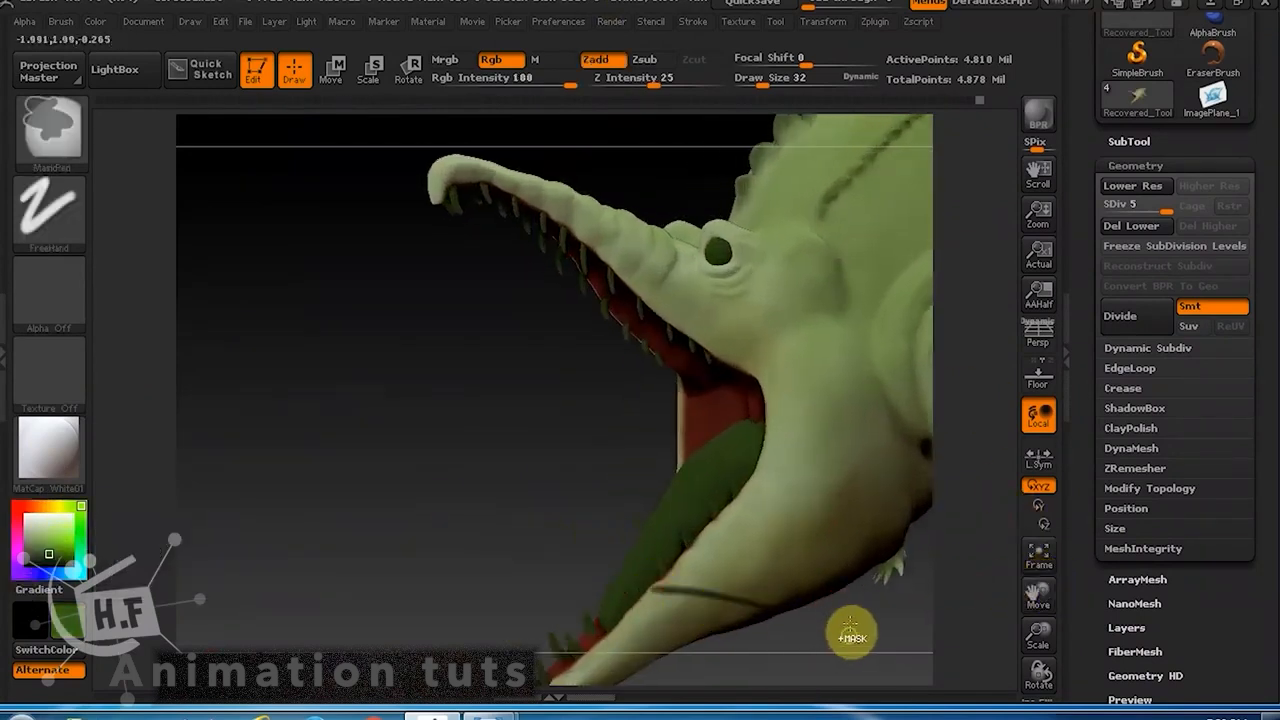
pyautogui.moveTo(850, 628)
pyautogui.mouseDown()
pyautogui.moveTo(725, 624)
pyautogui.moveTo(705, 525)
pyautogui.mouseUp()
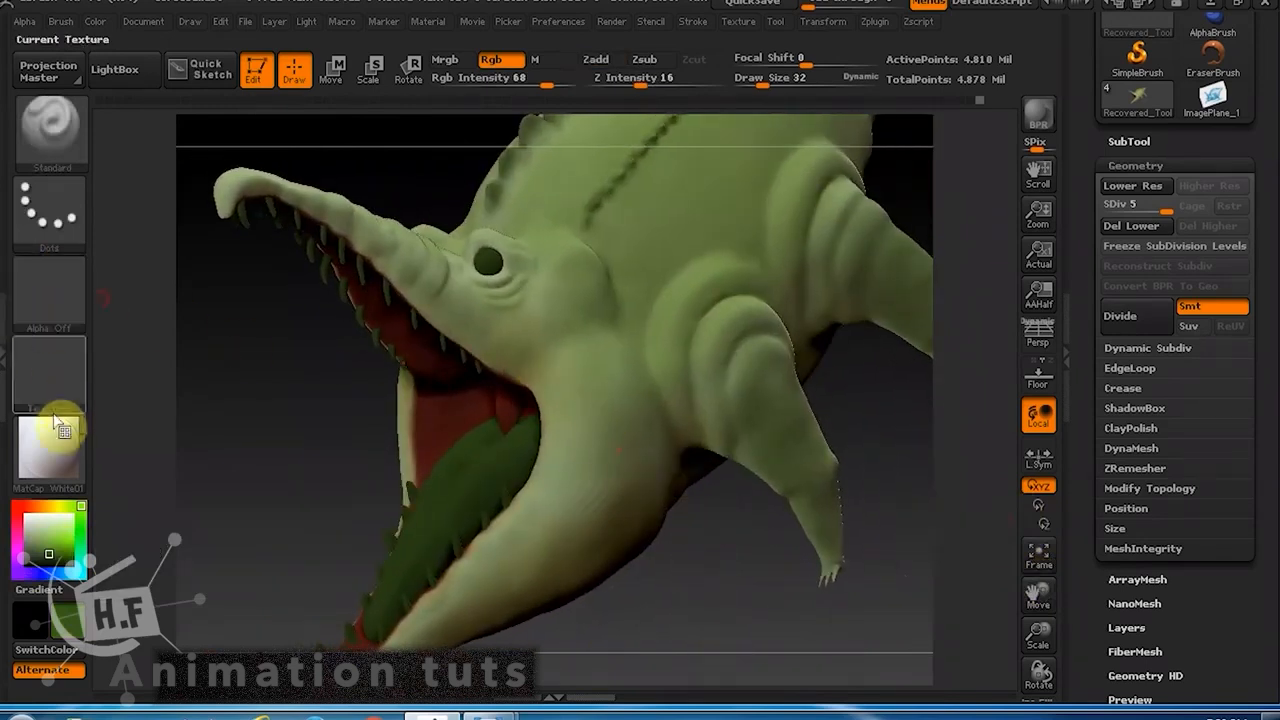
pyautogui.click(788, 84)
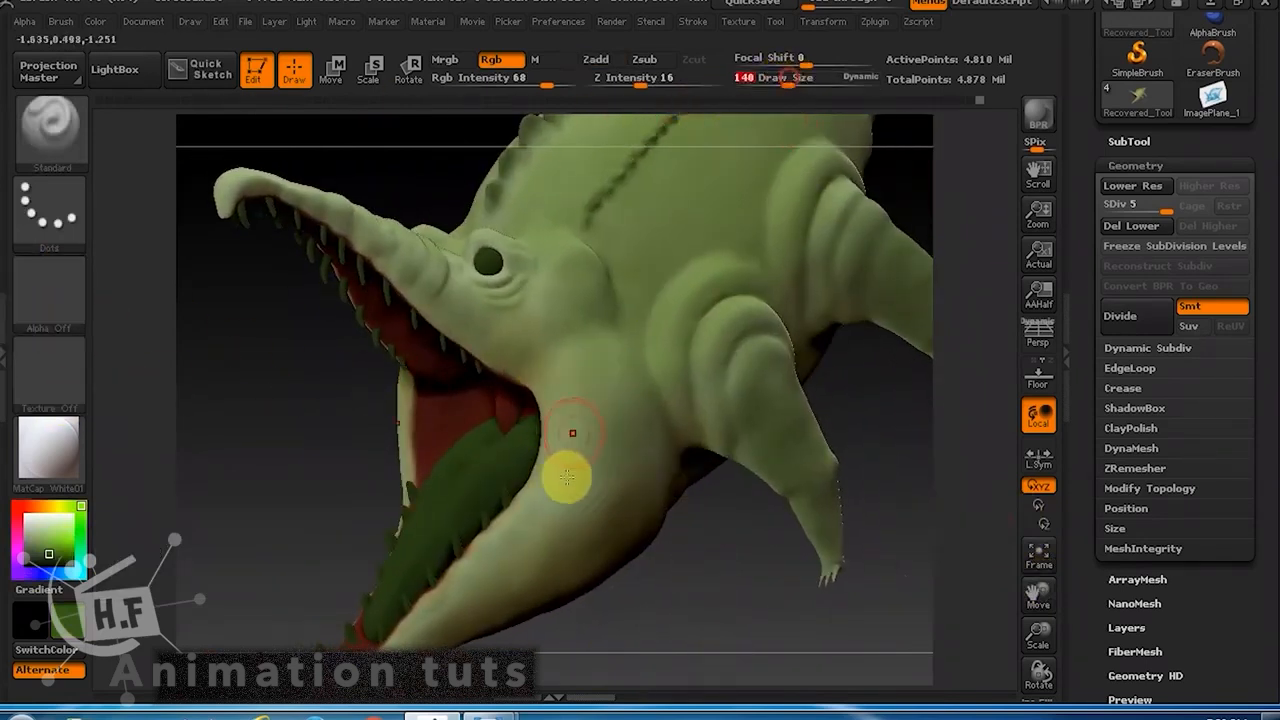
pyautogui.click(50, 295)
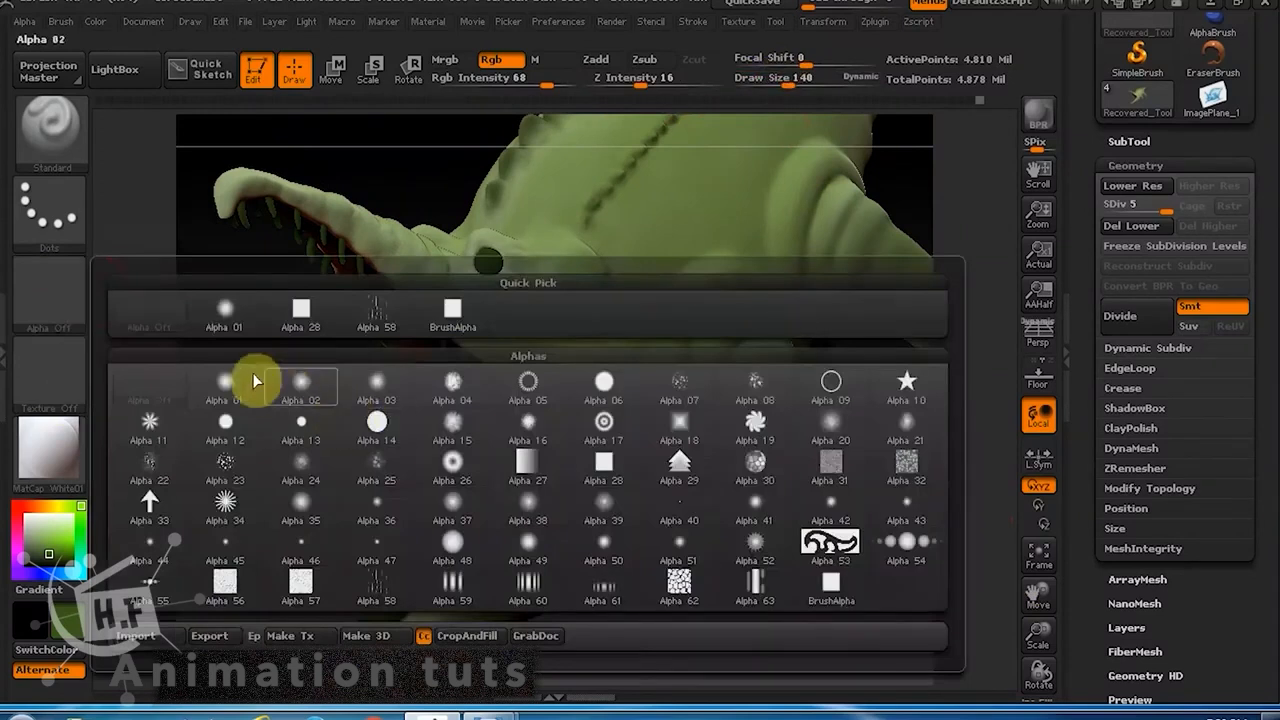
pyautogui.click(223, 466)
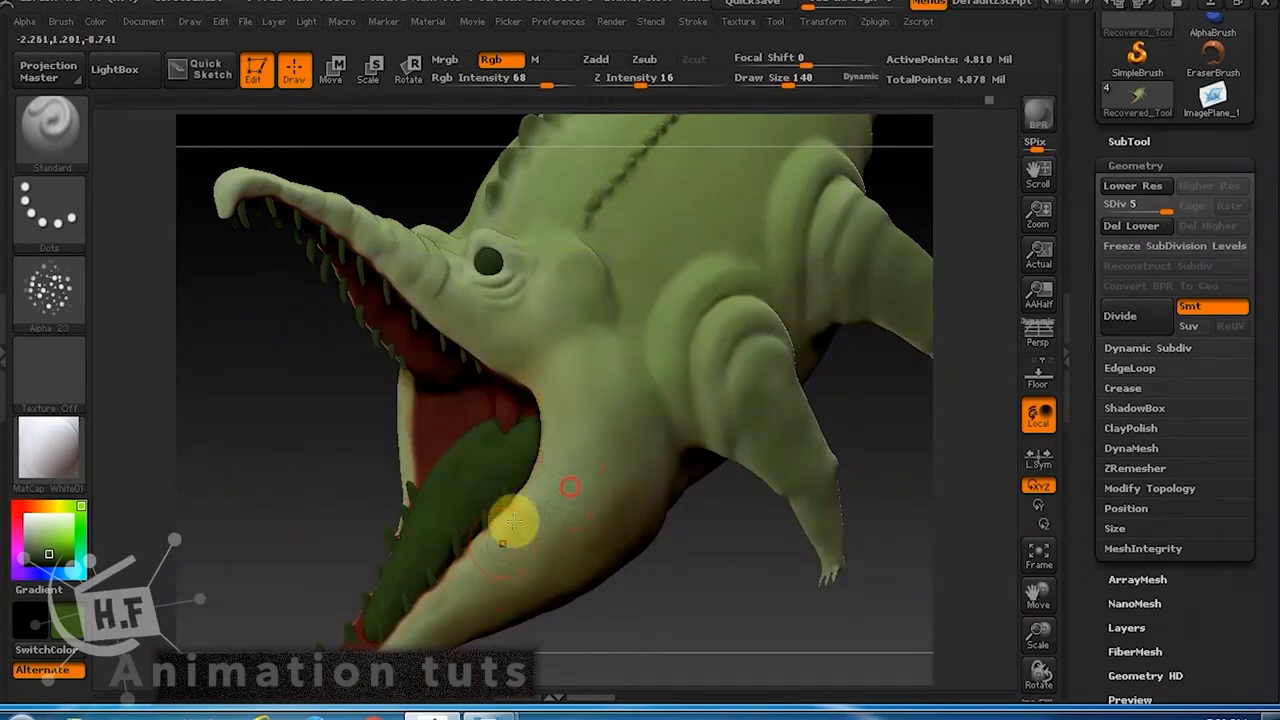
# Paint fine dark green speckles over the lower jaw, the cheek behind the mouth corner and the skin below the eye.
pyautogui.moveTo(512, 520); pyautogui.dragTo(400, 638)
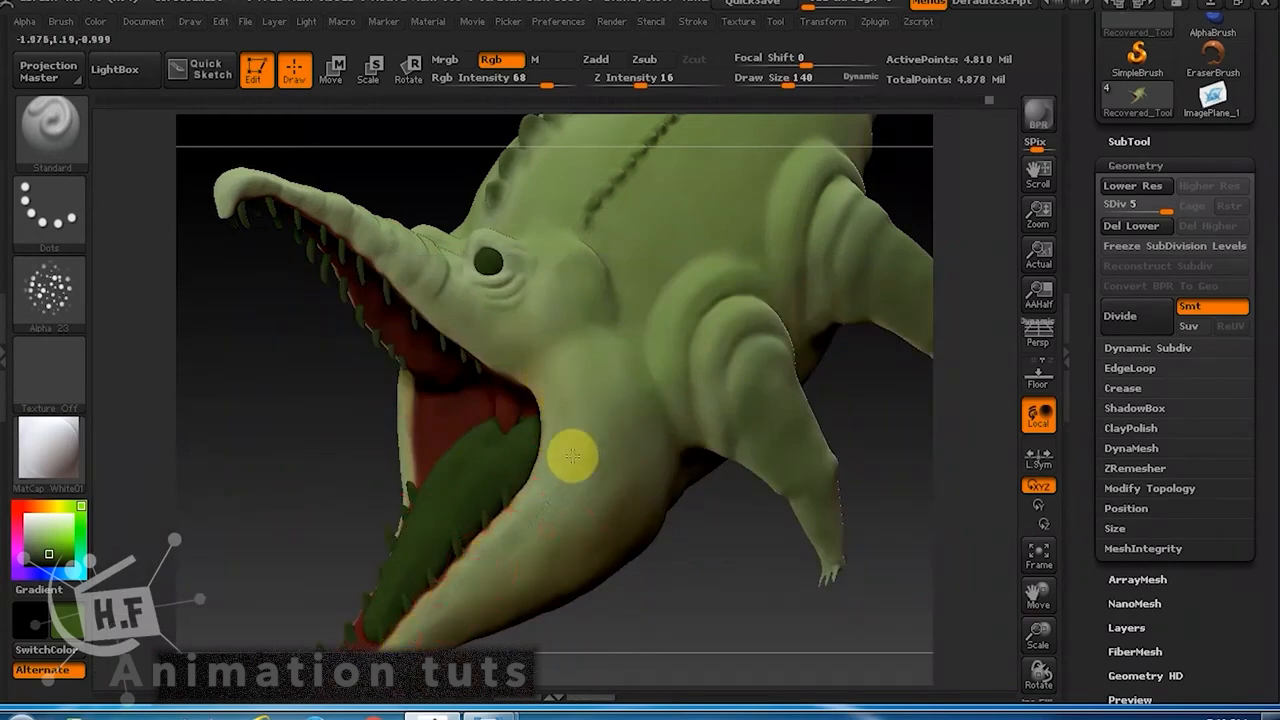
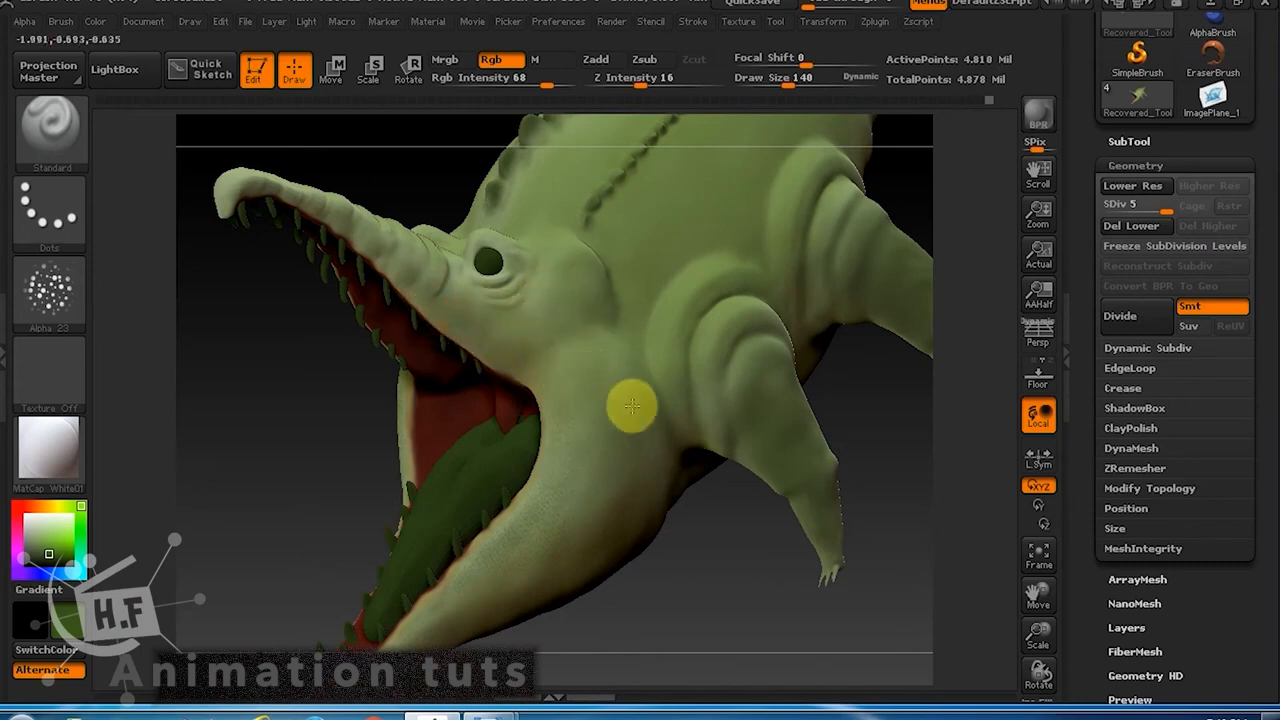
pyautogui.moveTo(748, 562); pyautogui.dragTo(720, 540)
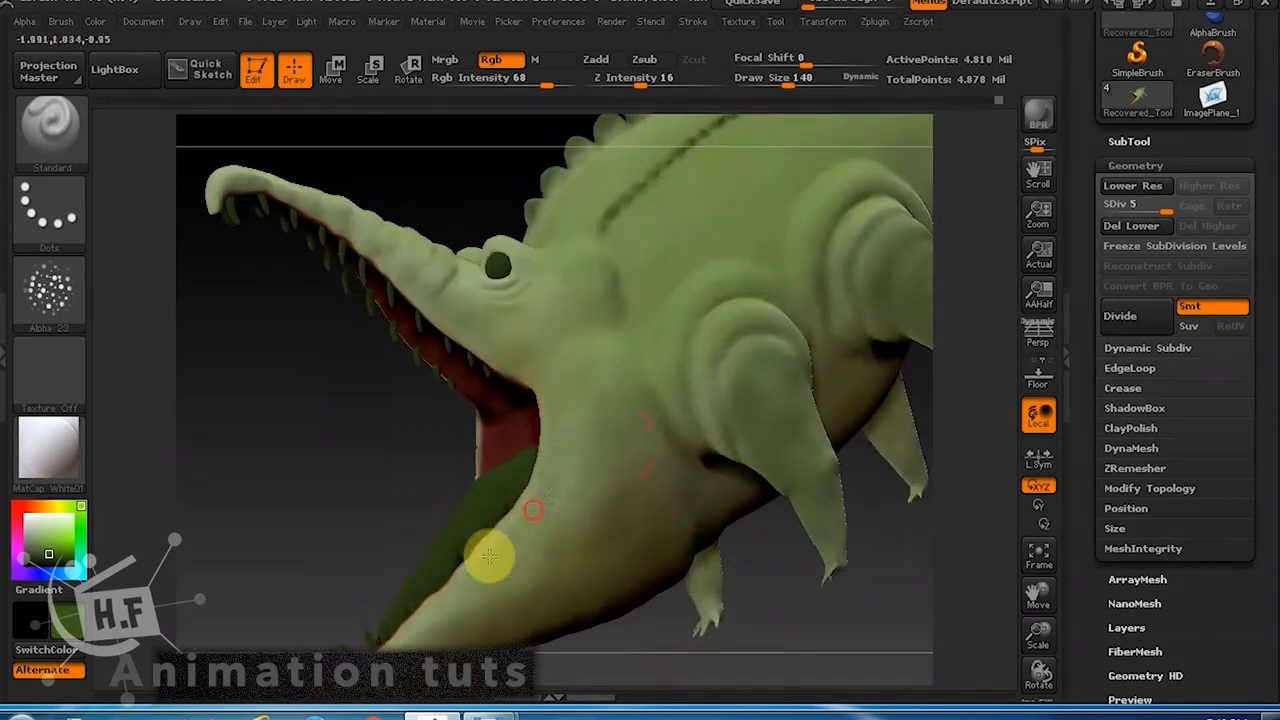
pyautogui.click(52, 303)
pyautogui.moveTo(805, 600); pyautogui.dragTo(679, 529)
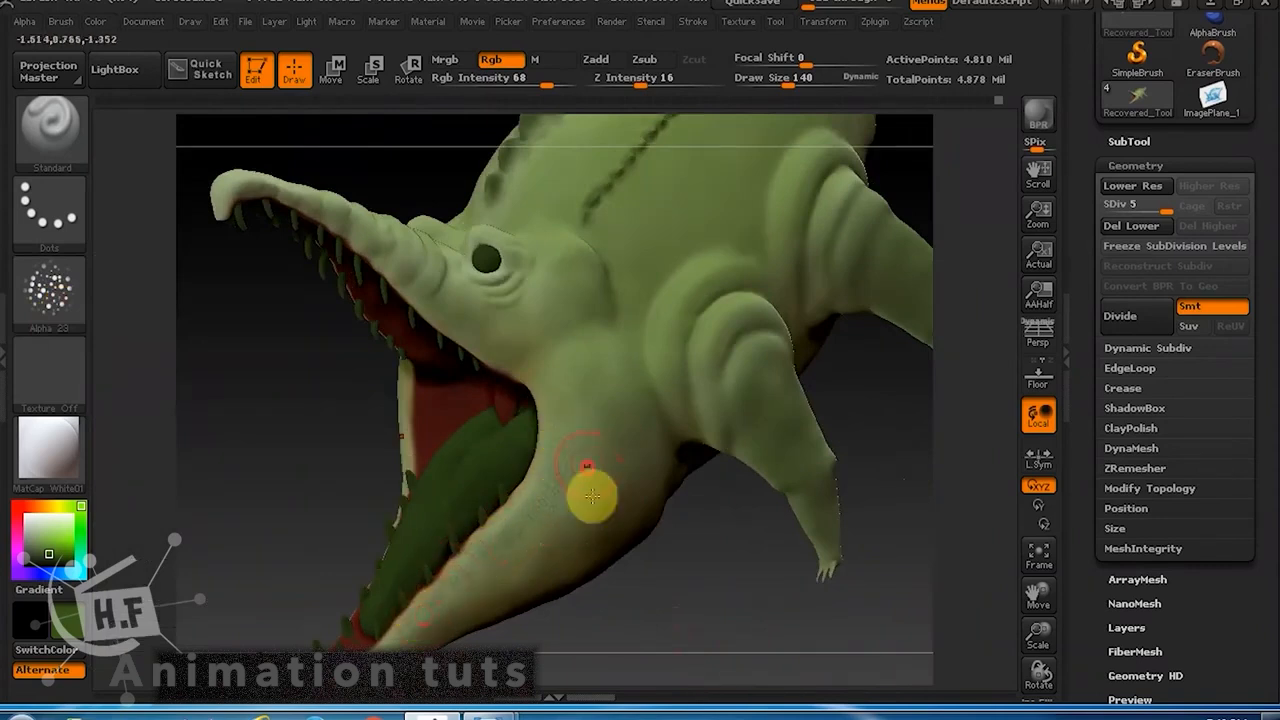
pyautogui.keyDown('alt'); pyautogui.moveTo(822, 570); pyautogui.dragTo(703, 523); pyautogui.keyUp('alt')
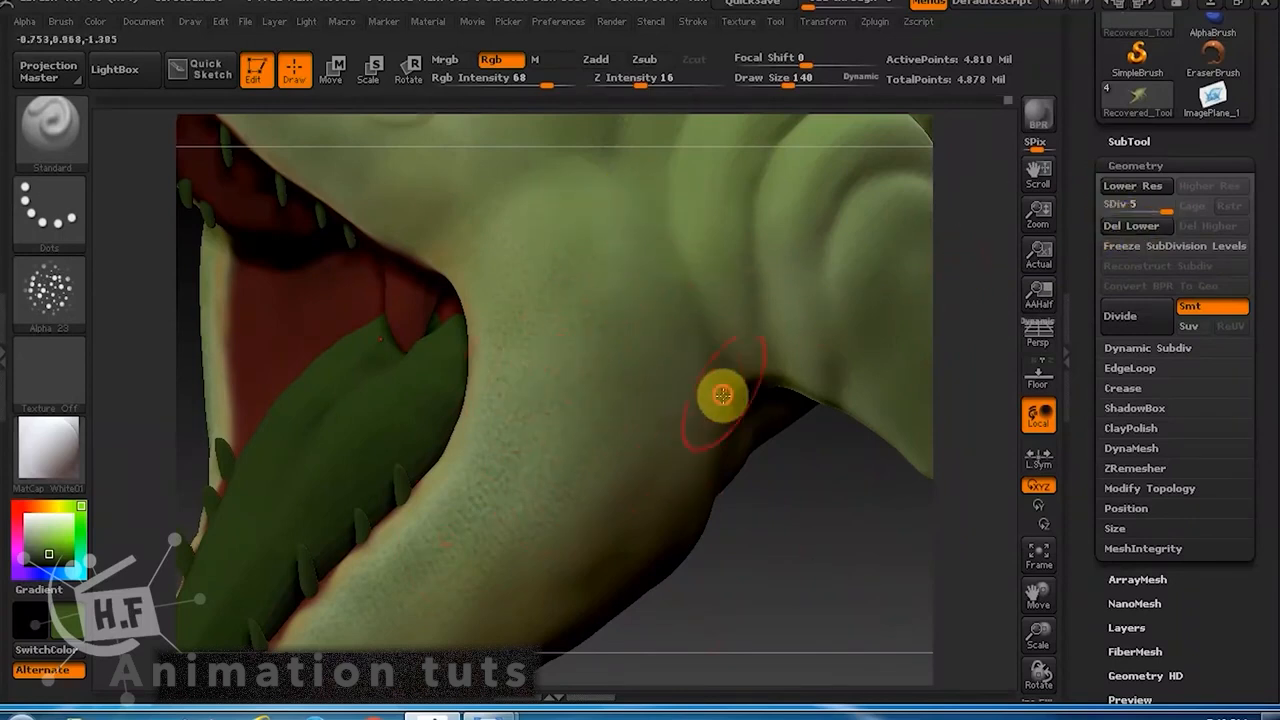
pyautogui.moveTo(792, 484); pyautogui.dragTo(566, 302)
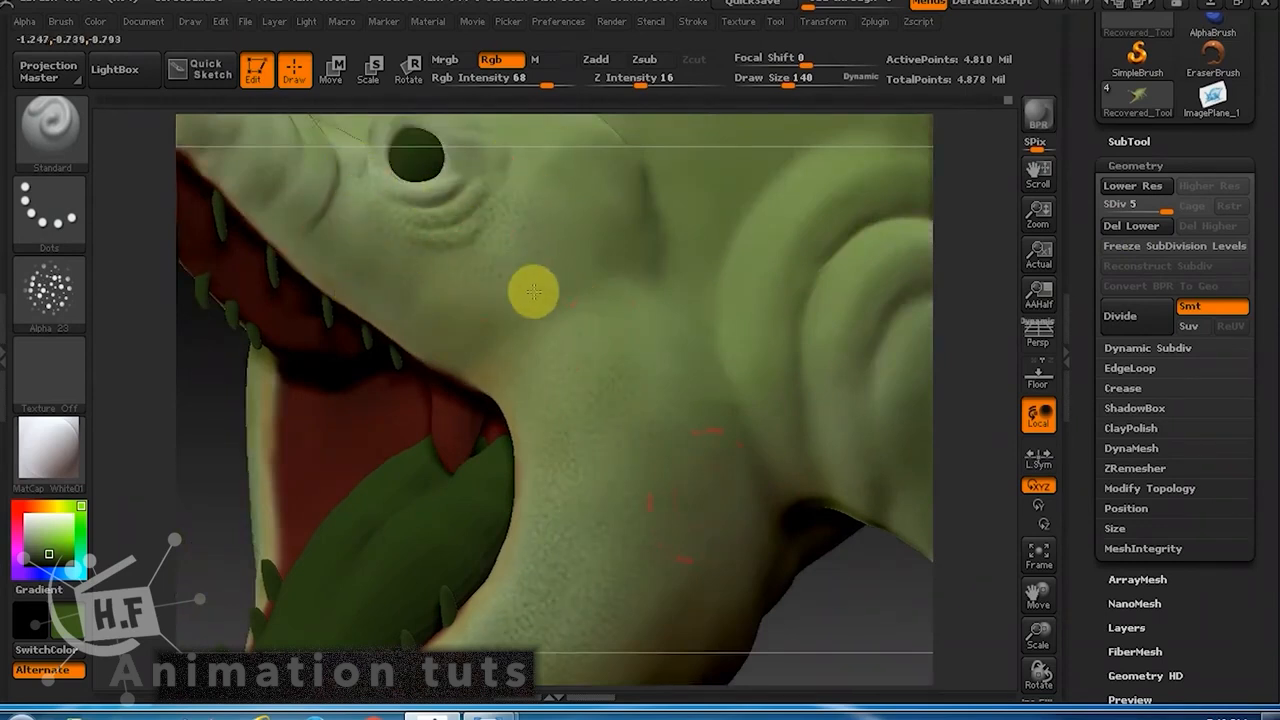
pyautogui.moveTo(874, 609)
pyautogui.mouseDown()
pyautogui.moveTo(740, 591)
pyautogui.moveTo(800, 560)
pyautogui.moveTo(850, 620)
pyautogui.mouseUp()
# Switch the brush to Alpha 25, with draw size 156 and Rgb Intensity 100.
pyautogui.click(72, 295)
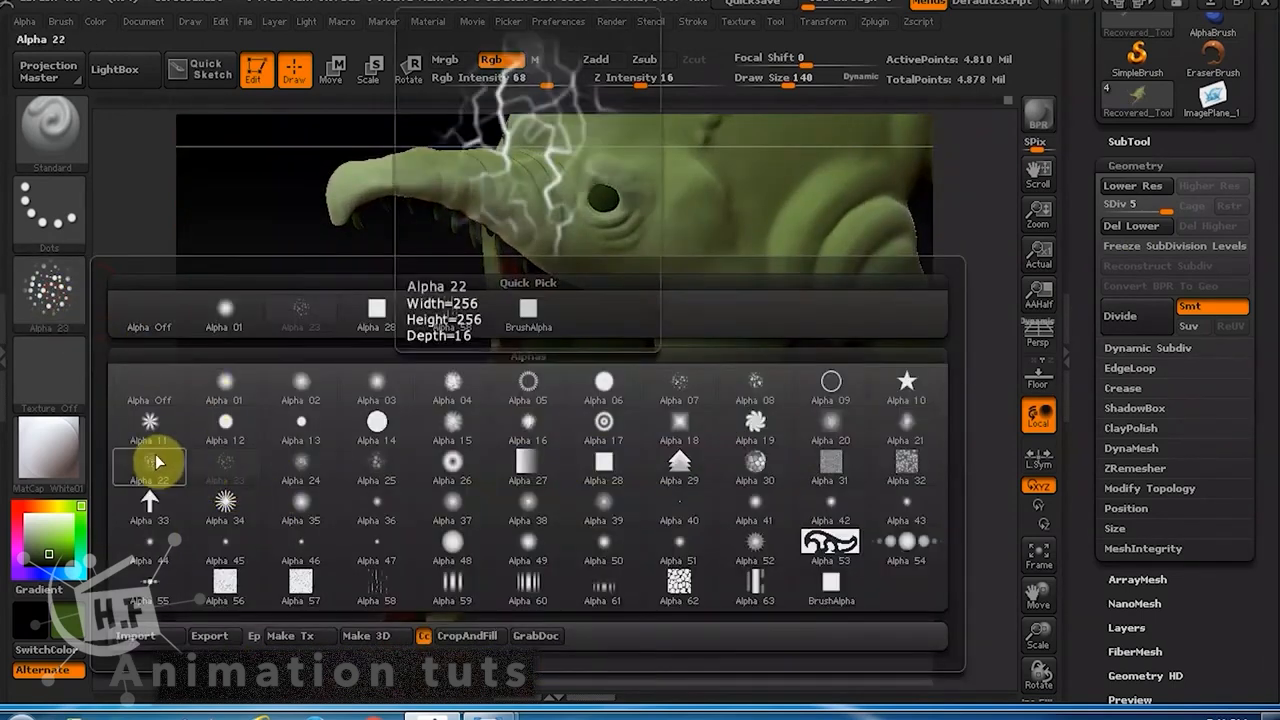
pyautogui.click(376, 466)
pyautogui.keyDown('alt'); pyautogui.moveTo(823, 483); pyautogui.dragTo(895, 570); pyautogui.keyUp('alt')
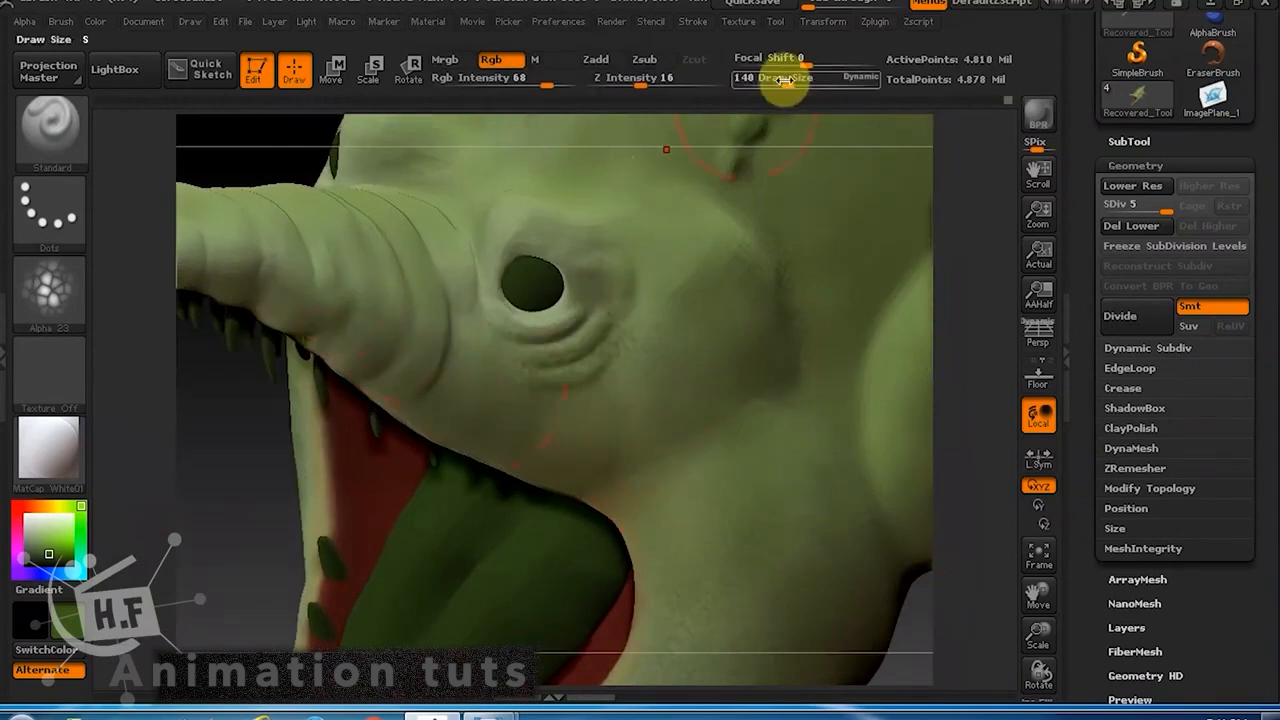
pyautogui.moveTo(780, 77); pyautogui.dragTo(786, 77)
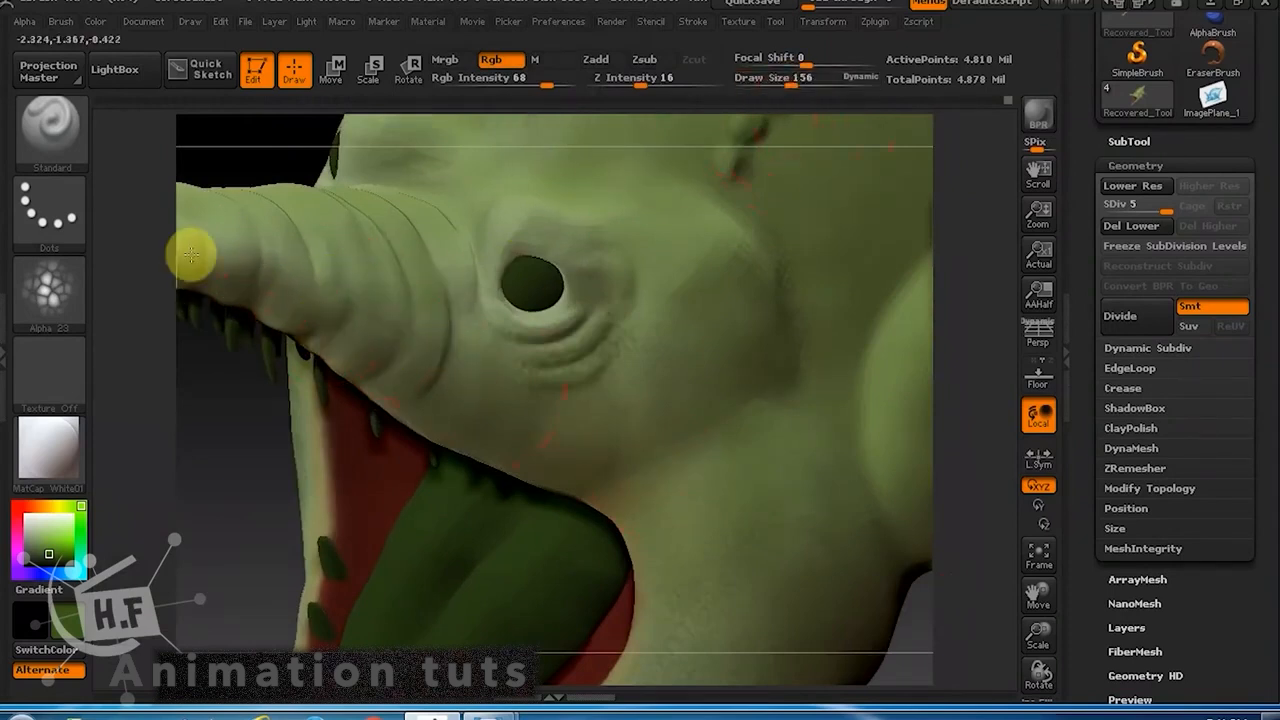
pyautogui.moveTo(271, 137); pyautogui.dragTo(547, 368)
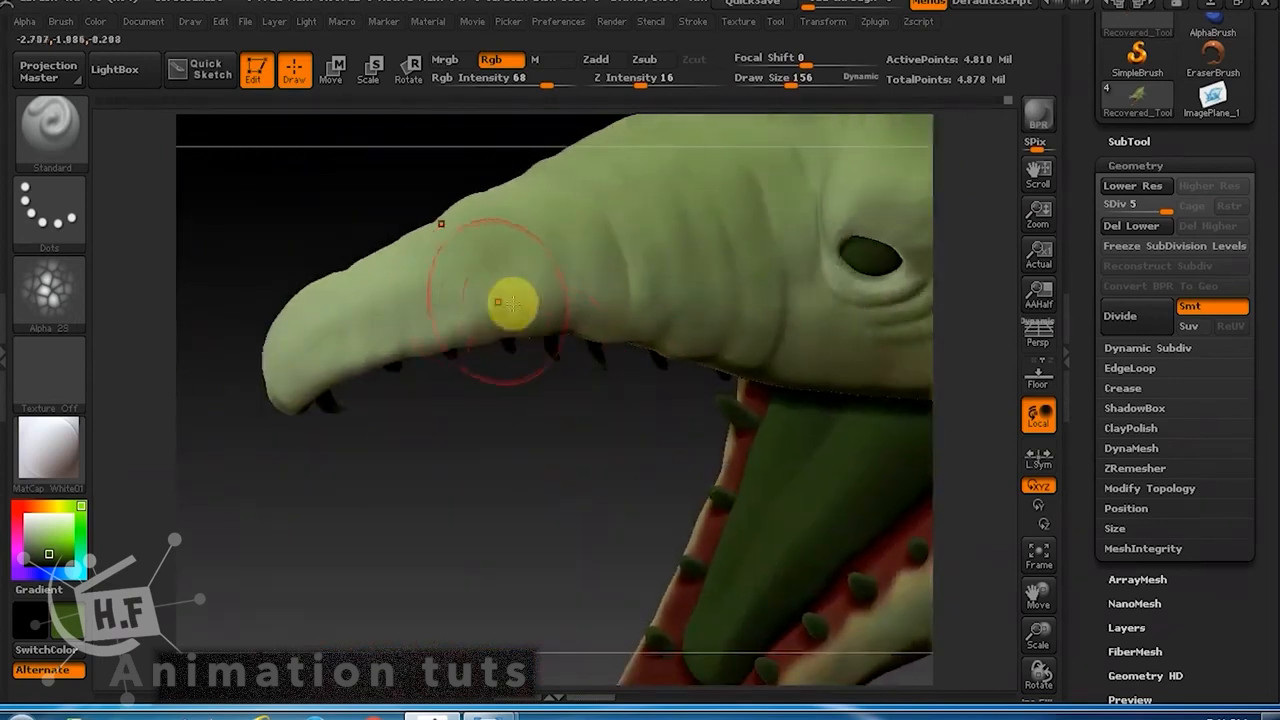
pyautogui.moveTo(545, 85); pyautogui.dragTo(585, 85)
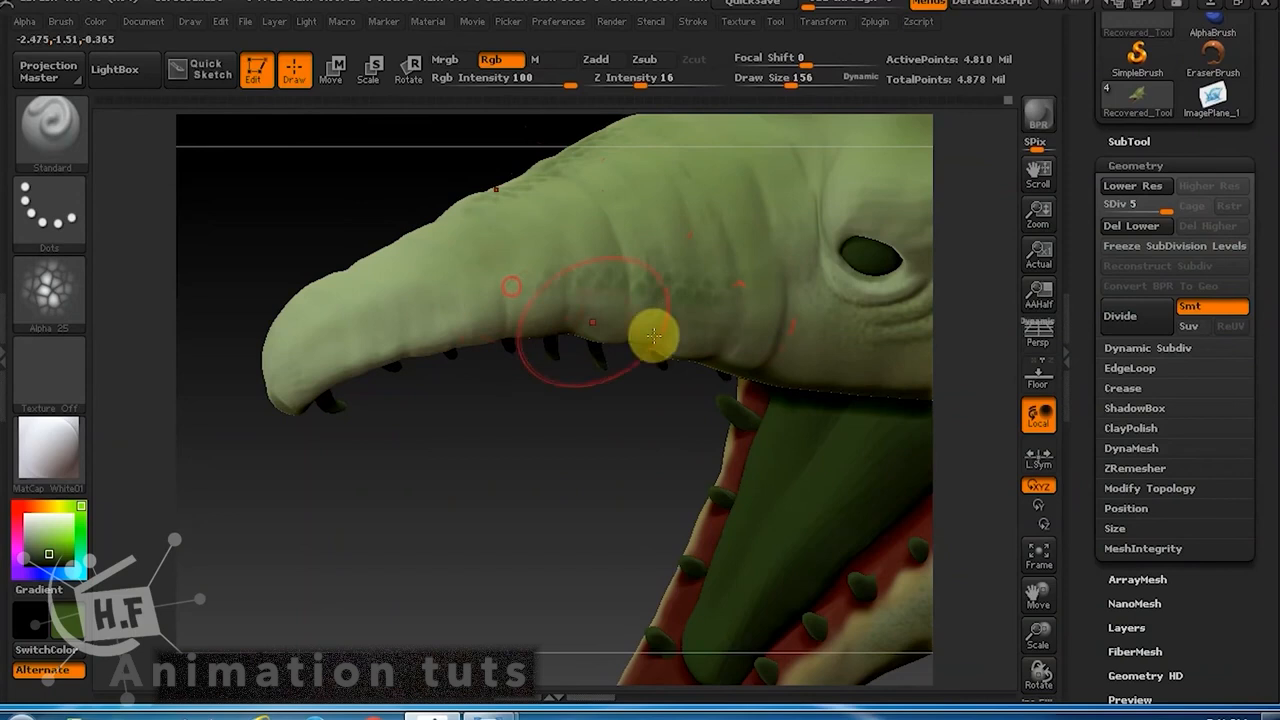
# Paint the dark green scale pattern along the side of the snout, from the folds near the eye to the tip.
pyautogui.moveTo(586, 457); pyautogui.dragTo(718, 367)
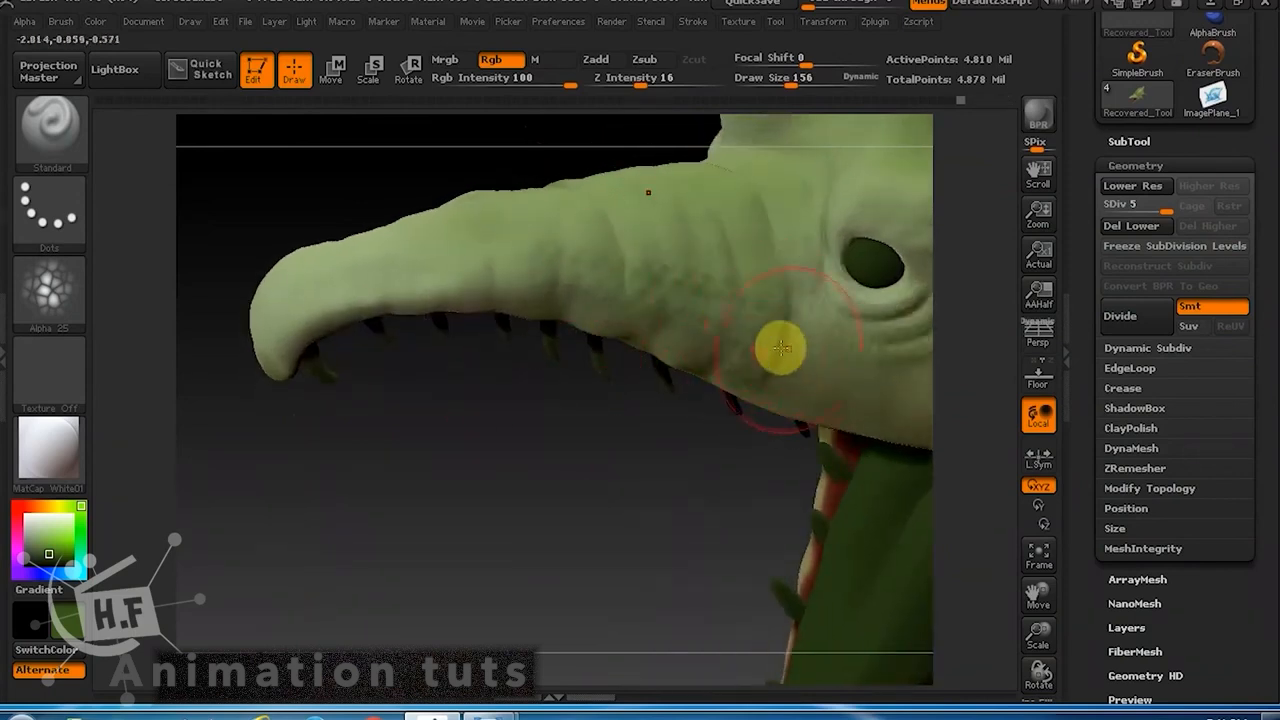
pyautogui.moveTo(781, 347)
pyautogui.mouseDown()
pyautogui.moveTo(723, 280)
pyautogui.moveTo(449, 286)
pyautogui.moveTo(357, 306)
pyautogui.moveTo(384, 292)
pyautogui.moveTo(369, 289)
pyautogui.mouseUp()
pyautogui.moveTo(513, 419)
pyautogui.mouseDown()
pyautogui.moveTo(463, 295)
pyautogui.moveTo(269, 338)
pyautogui.mouseUp()
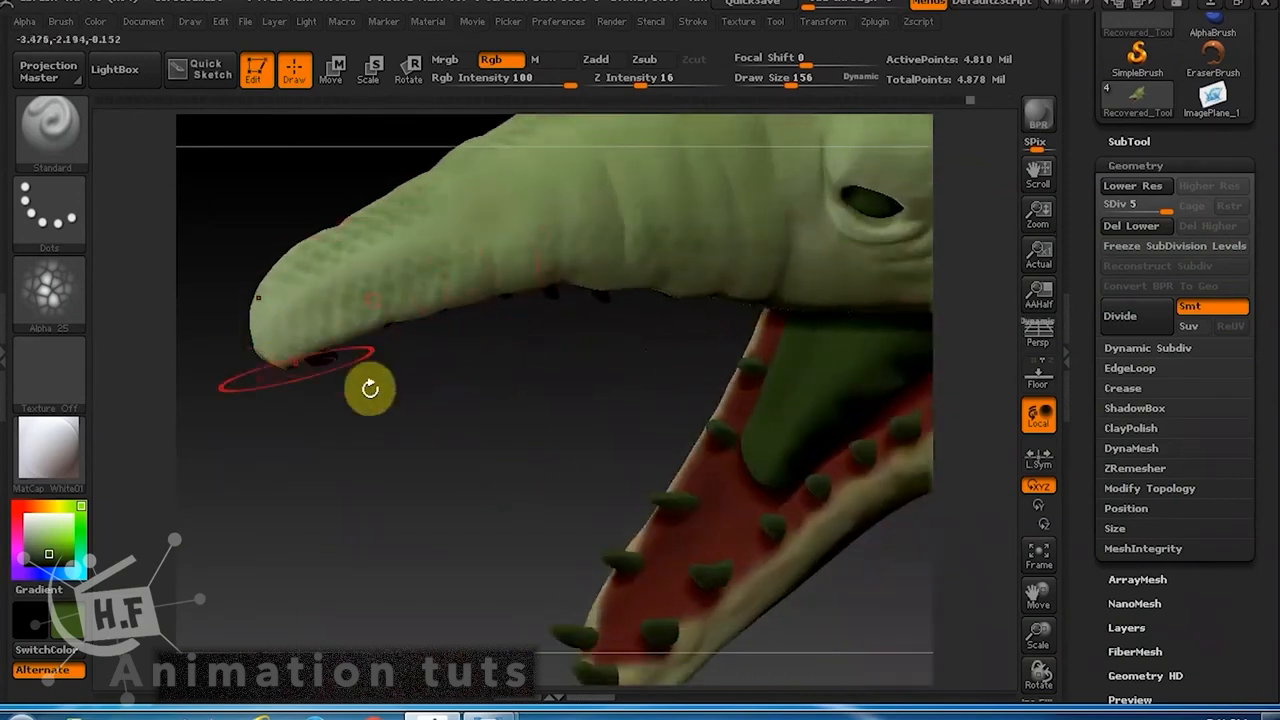
pyautogui.moveTo(370, 388)
pyautogui.mouseDown()
pyautogui.moveTo(322, 322)
pyautogui.moveTo(254, 383)
pyautogui.moveTo(323, 529)
pyautogui.moveTo(328, 480)
pyautogui.mouseUp()
pyautogui.moveTo(312, 290)
pyautogui.mouseDown()
pyautogui.moveTo(386, 243)
pyautogui.moveTo(249, 331)
pyautogui.moveTo(320, 323)
pyautogui.mouseUp()
pyautogui.moveTo(343, 420); pyautogui.dragTo(282, 391)
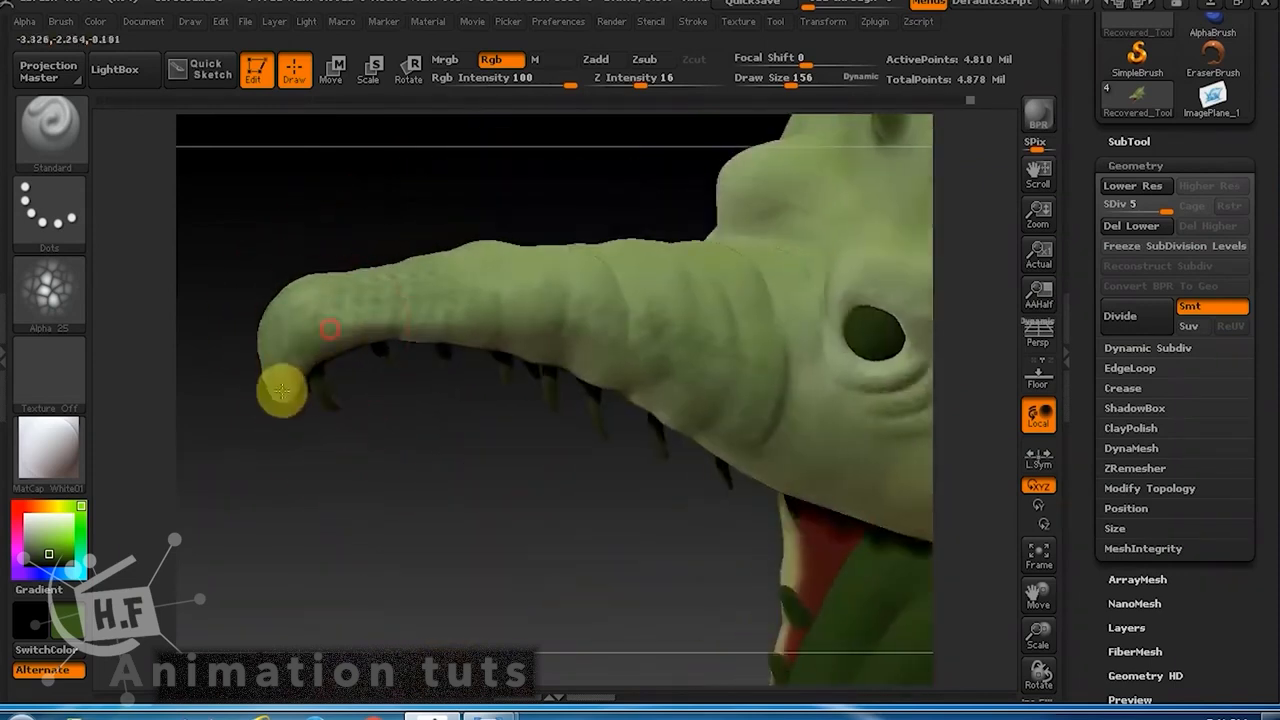
pyautogui.moveTo(351, 417); pyautogui.dragTo(347, 574)
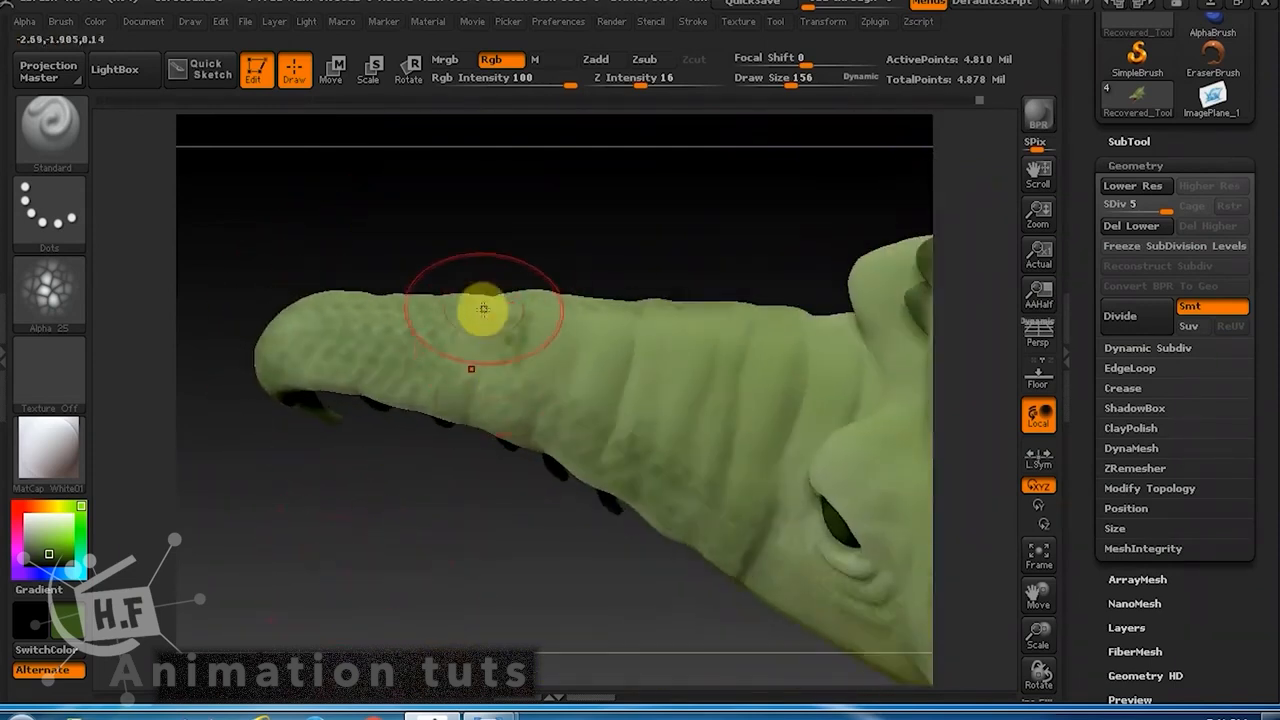
# Continue the green scale pattern over the top of the snout and back across its folds toward the eyes.
pyautogui.moveTo(497, 465); pyautogui.dragTo(461, 546)
pyautogui.moveTo(508, 391)
pyautogui.keyDown('shift'); pyautogui.mouseDown()
pyautogui.moveTo(600, 397)
pyautogui.moveTo(516, 345)
pyautogui.moveTo(620, 414)
pyautogui.moveTo(594, 370)
pyautogui.moveTo(734, 403)
pyautogui.moveTo(717, 387)
pyautogui.moveTo(700, 434)
pyautogui.moveTo(734, 457)
pyautogui.moveTo(651, 414)
pyautogui.moveTo(486, 377)
pyautogui.moveTo(563, 389)
pyautogui.moveTo(669, 329)
pyautogui.mouseUp(); pyautogui.keyUp('shift')
pyautogui.moveTo(719, 192); pyautogui.dragTo(724, 312)
pyautogui.moveTo(283, 383)
pyautogui.mouseDown()
pyautogui.moveTo(435, 379)
pyautogui.moveTo(405, 312)
pyautogui.moveTo(539, 282)
pyautogui.mouseUp()
pyautogui.moveTo(471, 206); pyautogui.dragTo(468, 292)
pyautogui.moveTo(396, 296)
pyautogui.mouseDown()
pyautogui.moveTo(480, 257)
pyautogui.moveTo(256, 335)
pyautogui.mouseUp()
pyautogui.moveTo(410, 197)
pyautogui.mouseDown()
pyautogui.moveTo(413, 261)
pyautogui.moveTo(500, 337)
pyautogui.moveTo(594, 537)
pyautogui.moveTo(663, 489)
pyautogui.moveTo(725, 180)
pyautogui.mouseUp()
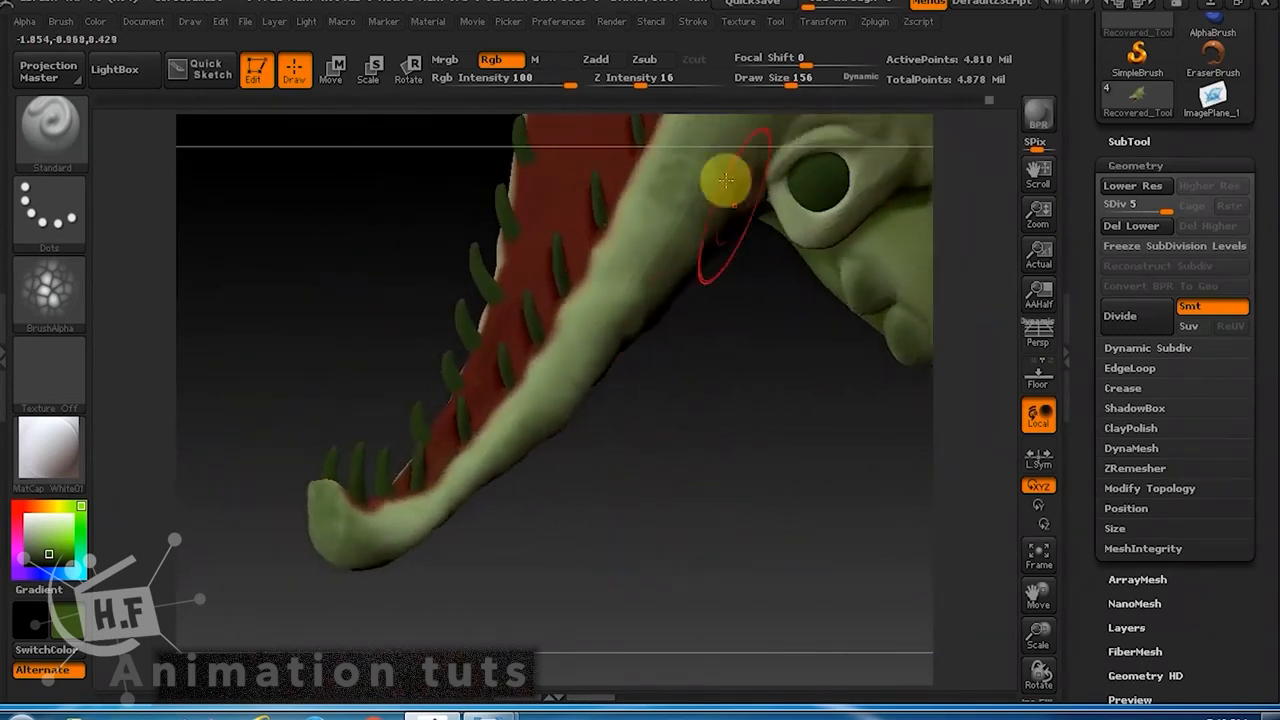
# Set the draw size to 106 and paint green mottling down the side of the upper jaw along the gum line.
pyautogui.moveTo(789, 82); pyautogui.dragTo(771, 84)
pyautogui.moveTo(663, 234)
pyautogui.mouseDown()
pyautogui.moveTo(599, 291)
pyautogui.moveTo(637, 197)
pyautogui.mouseUp()
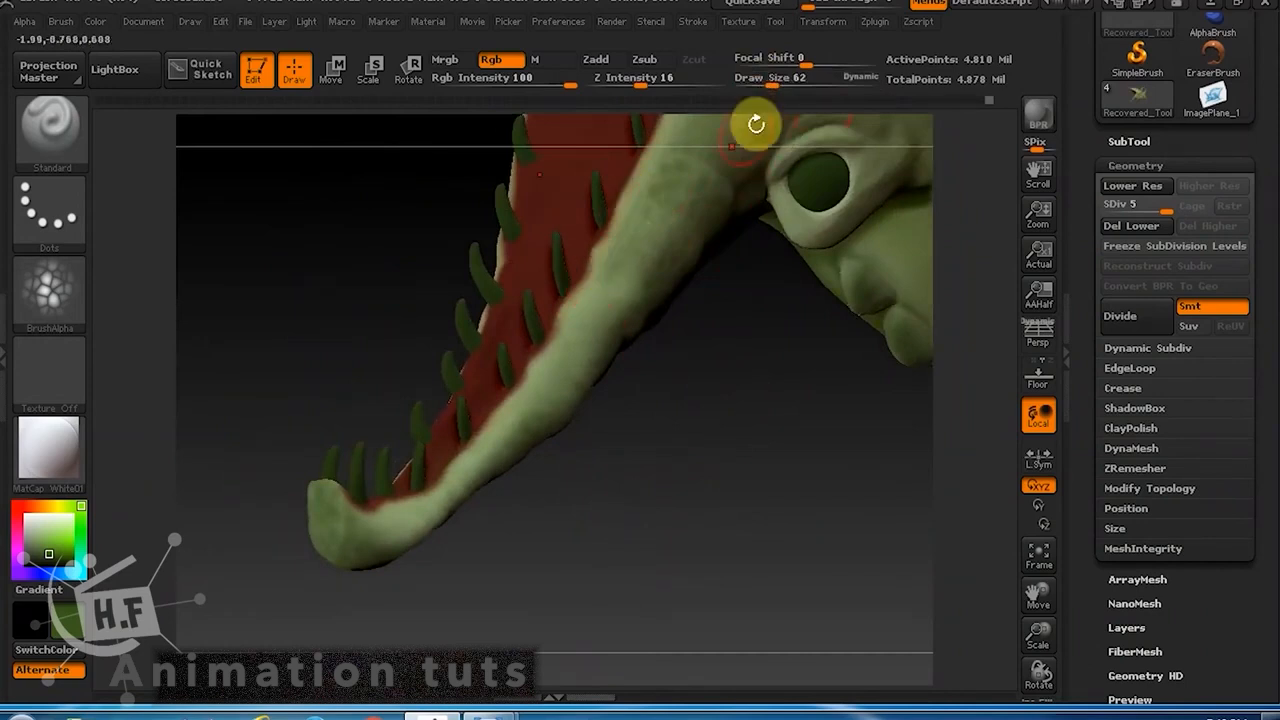
pyautogui.moveTo(791, 83); pyautogui.dragTo(782, 84)
pyautogui.moveTo(658, 204)
pyautogui.mouseDown()
pyautogui.moveTo(654, 250)
pyautogui.moveTo(590, 300)
pyautogui.moveTo(617, 286)
pyautogui.moveTo(469, 474)
pyautogui.moveTo(382, 548)
pyautogui.mouseUp()
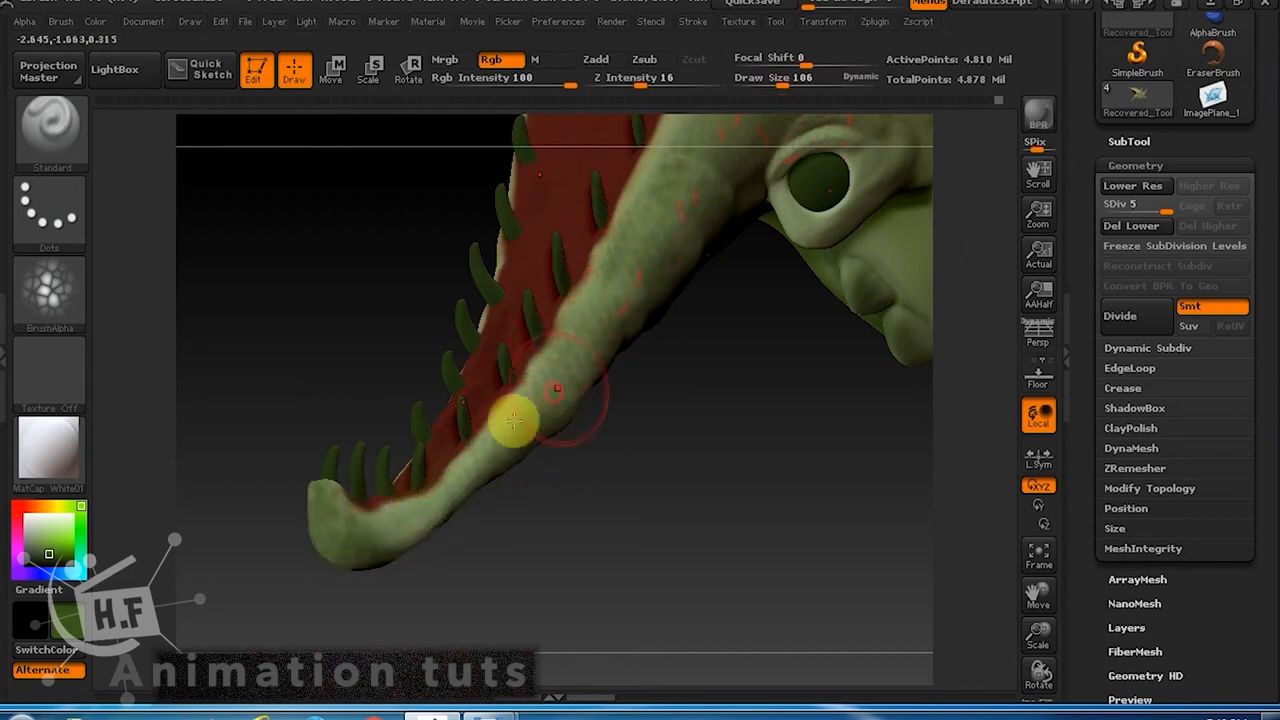
pyautogui.moveTo(576, 372)
pyautogui.mouseDown()
pyautogui.moveTo(634, 369)
pyautogui.moveTo(831, 429)
pyautogui.mouseUp()
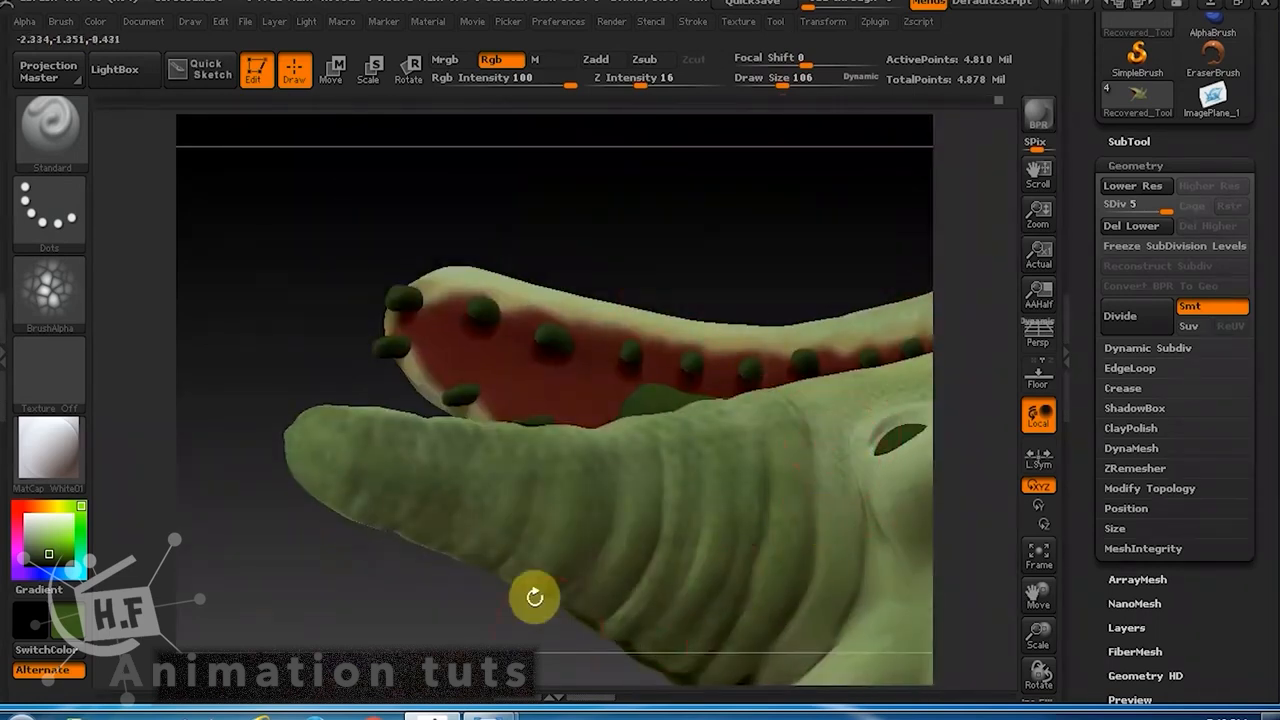
pyautogui.moveTo(551, 512); pyautogui.dragTo(611, 371)
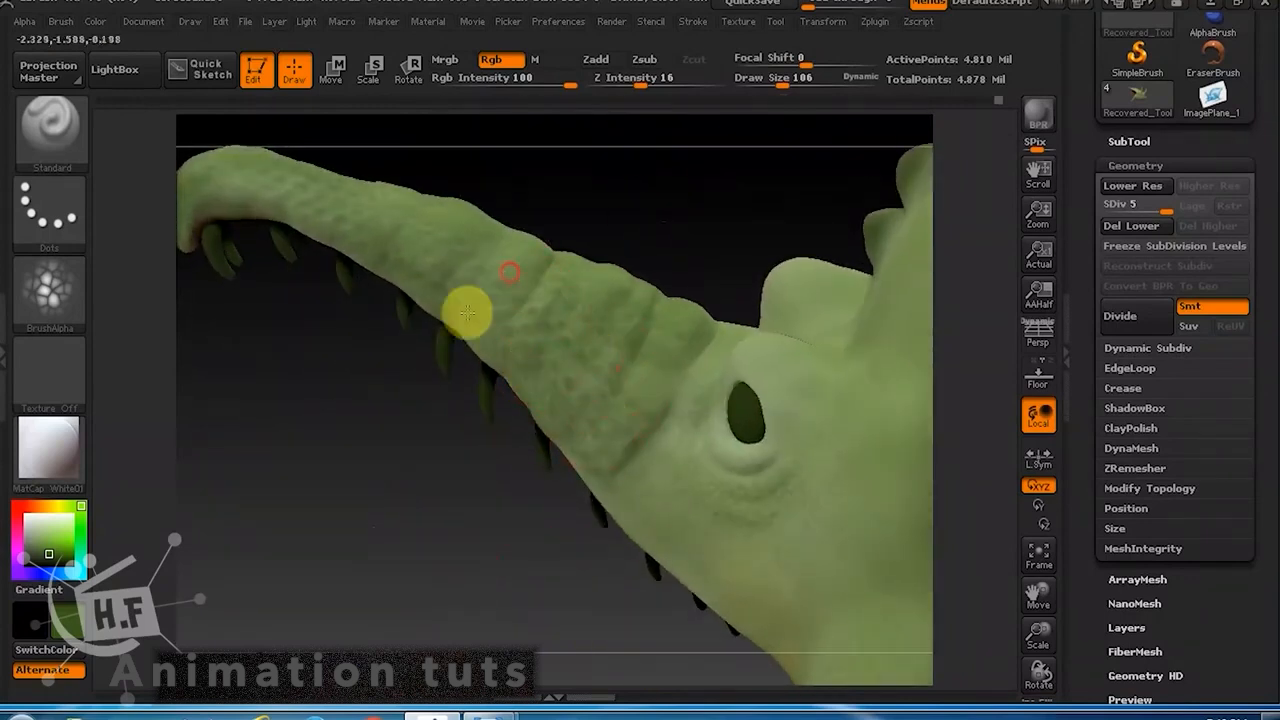
# Paint dark green mottling around the eye, covering the eyelid, the socket rim and the fold beside the snout.
pyautogui.moveTo(467, 313); pyautogui.dragTo(540, 547)
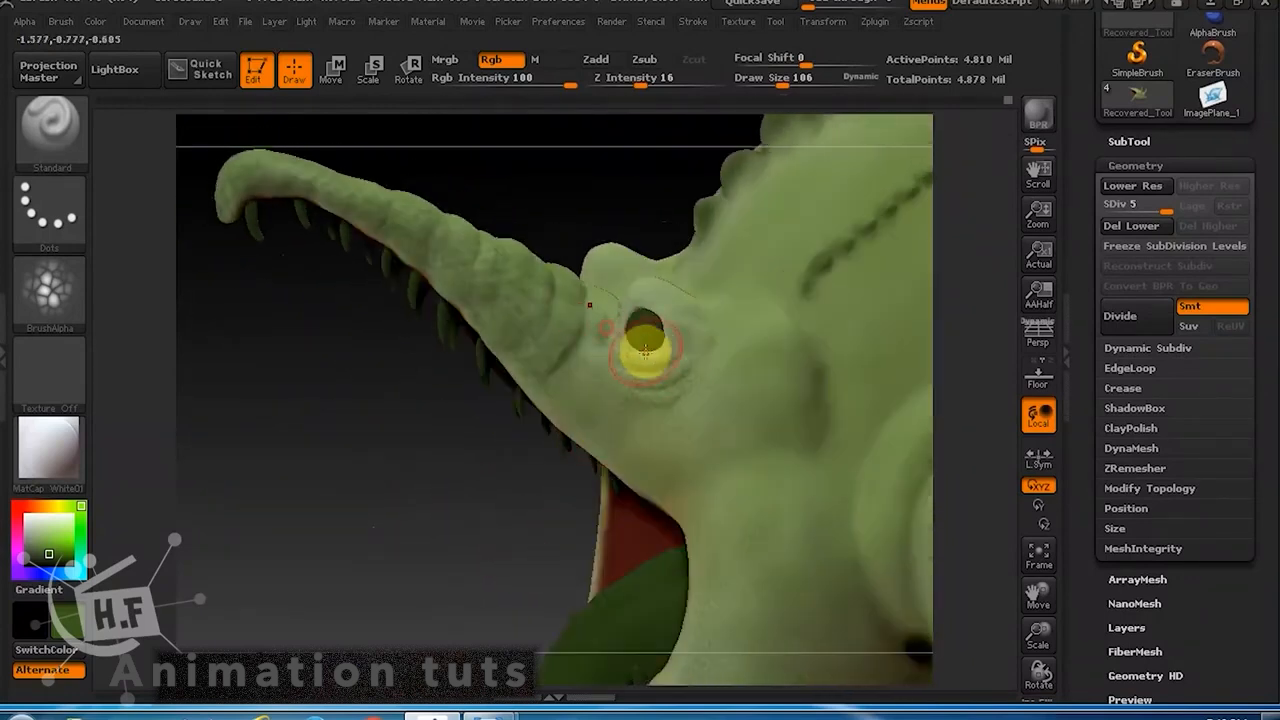
pyautogui.moveTo(673, 302); pyautogui.dragTo(675, 335)
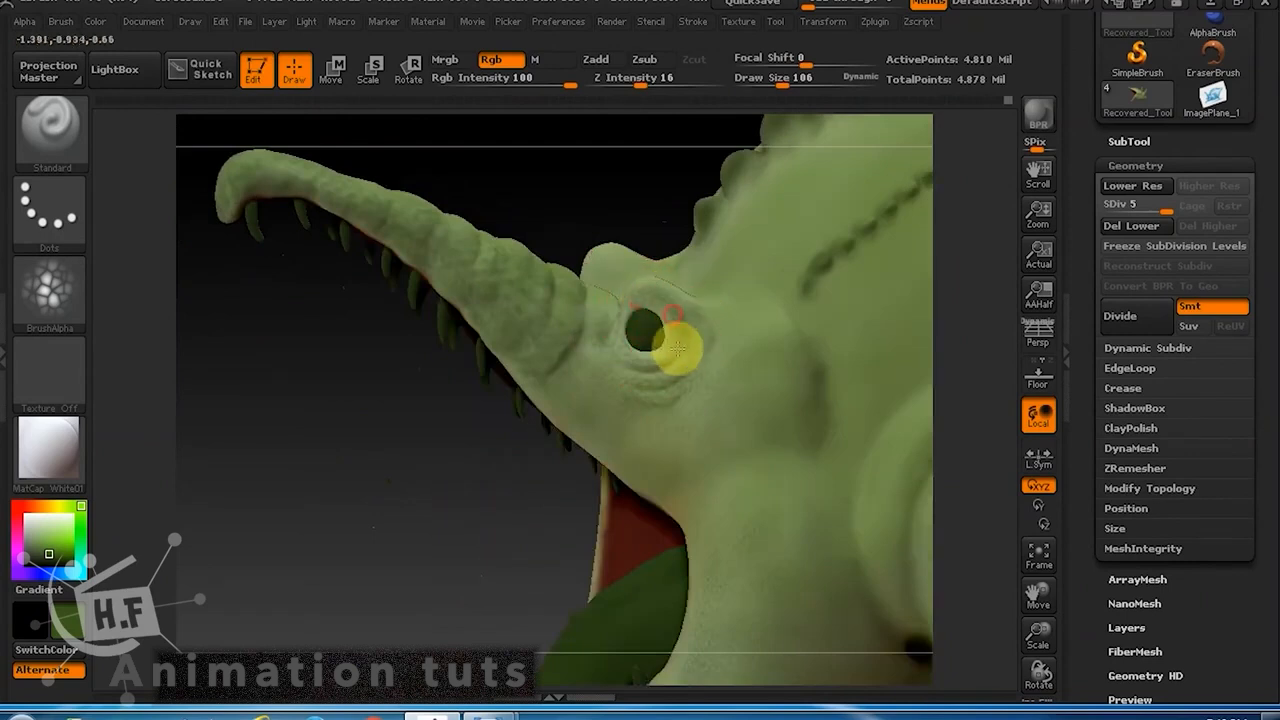
pyautogui.moveTo(506, 505)
pyautogui.mouseDown()
pyautogui.moveTo(463, 511)
pyautogui.moveTo(470, 556)
pyautogui.mouseUp()
pyautogui.moveTo(642, 300)
pyautogui.mouseDown()
pyautogui.moveTo(574, 298)
pyautogui.moveTo(602, 396)
pyautogui.moveTo(667, 362)
pyautogui.moveTo(643, 371)
pyautogui.moveTo(580, 317)
pyautogui.moveTo(671, 343)
pyautogui.moveTo(579, 262)
pyautogui.moveTo(671, 291)
pyautogui.moveTo(700, 386)
pyautogui.moveTo(513, 357)
pyautogui.moveTo(520, 441)
pyautogui.moveTo(541, 372)
pyautogui.mouseUp()
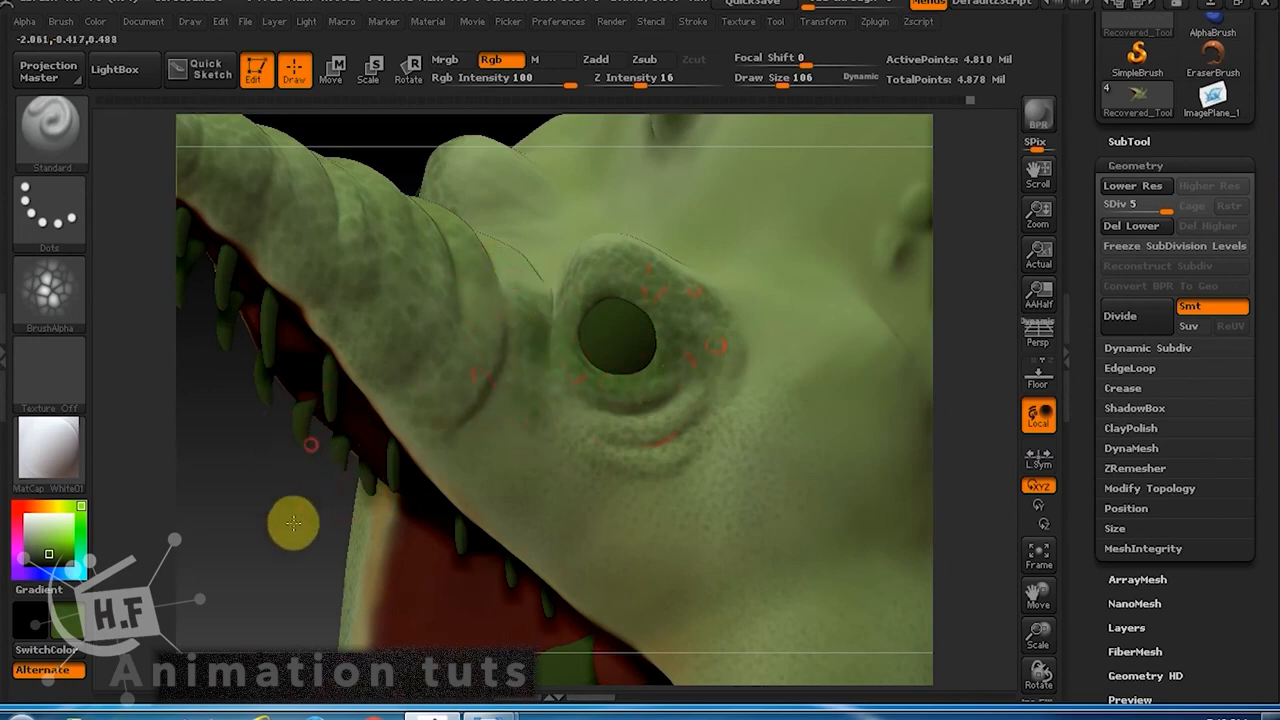
pyautogui.moveTo(285, 515); pyautogui.dragTo(457, 366)
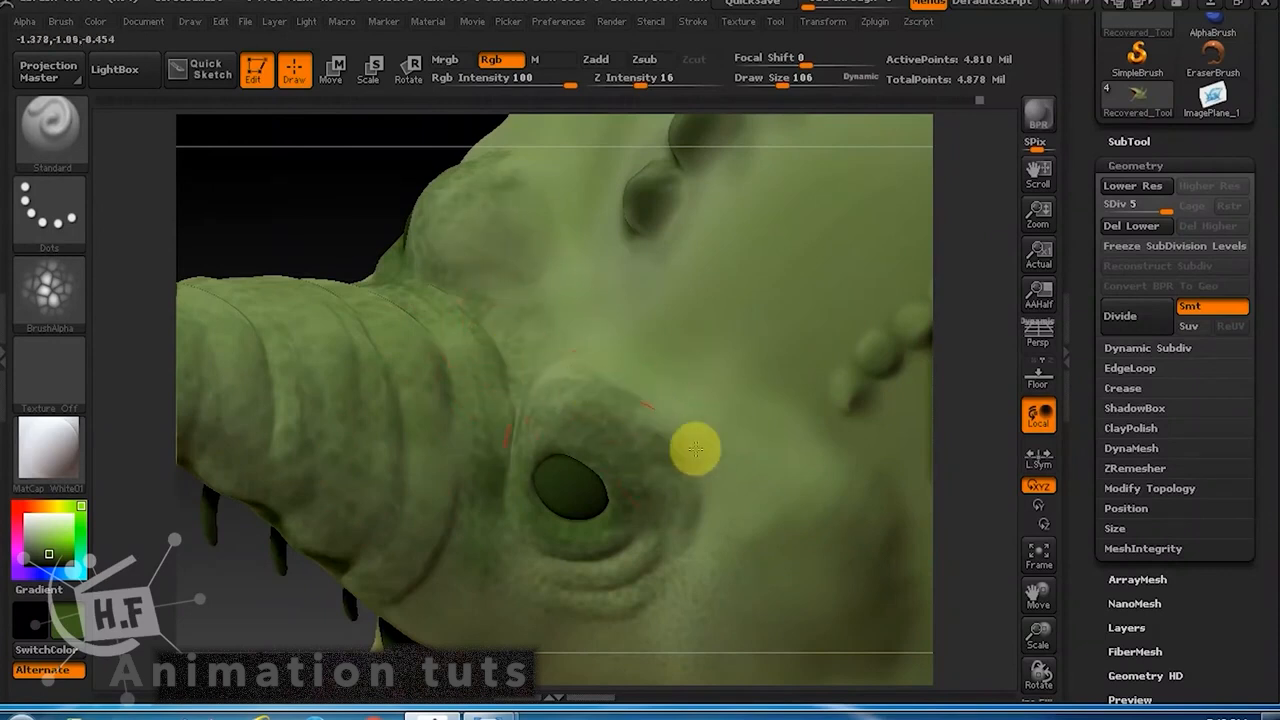
# Set the draw size to 162 and extend the green scale pattern over both brows, between the eyes and behind the eye.
pyautogui.moveTo(780, 83); pyautogui.dragTo(796, 83)
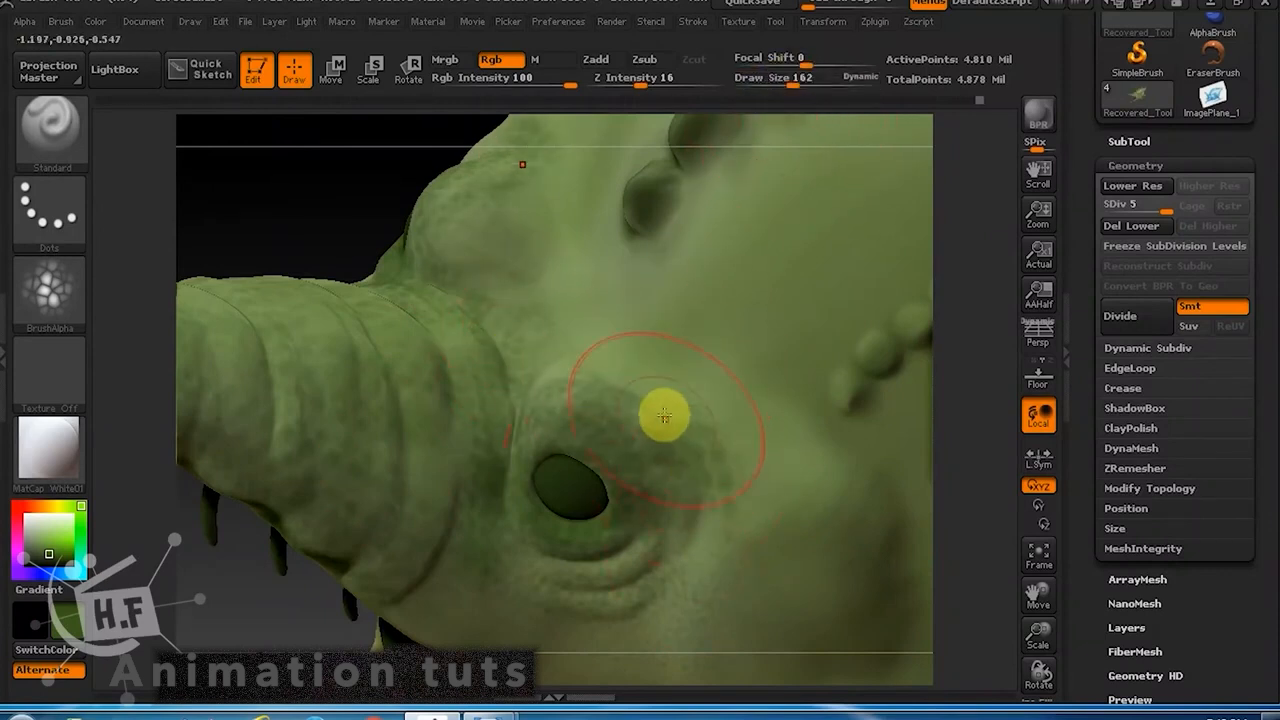
pyautogui.moveTo(611, 381)
pyautogui.mouseDown()
pyautogui.moveTo(503, 237)
pyautogui.moveTo(463, 231)
pyautogui.moveTo(489, 254)
pyautogui.moveTo(498, 293)
pyautogui.mouseUp()
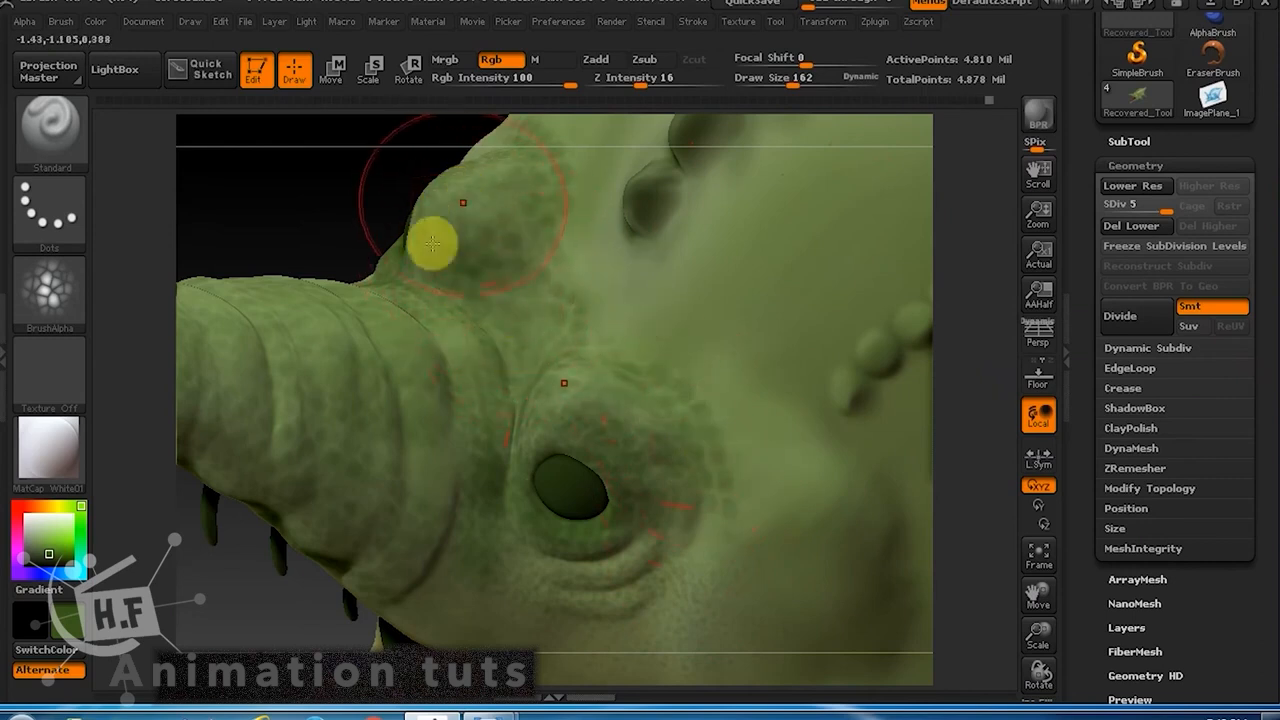
pyautogui.keyDown('alt'); pyautogui.moveTo(297, 585); pyautogui.dragTo(243, 580); pyautogui.keyUp('alt')
pyautogui.moveTo(683, 608); pyautogui.dragTo(671, 541)
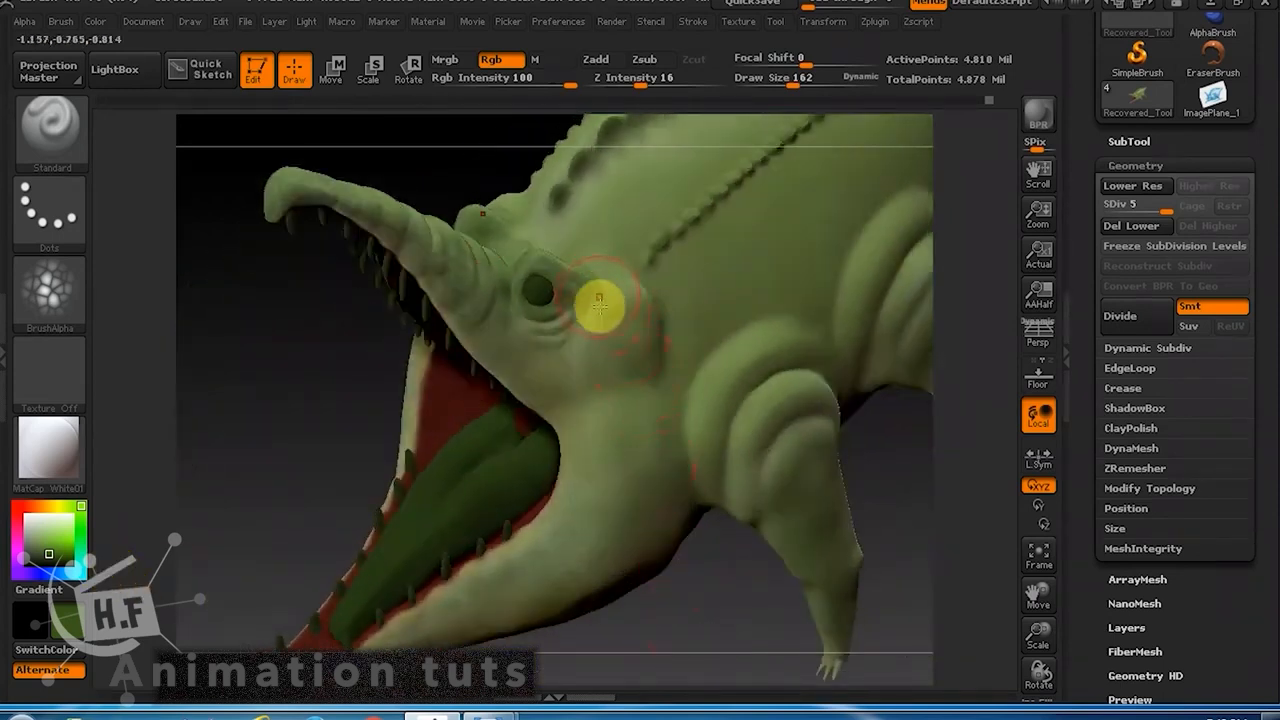
pyautogui.keyDown('alt'); pyautogui.moveTo(711, 583); pyautogui.dragTo(728, 640); pyautogui.keyUp('alt')
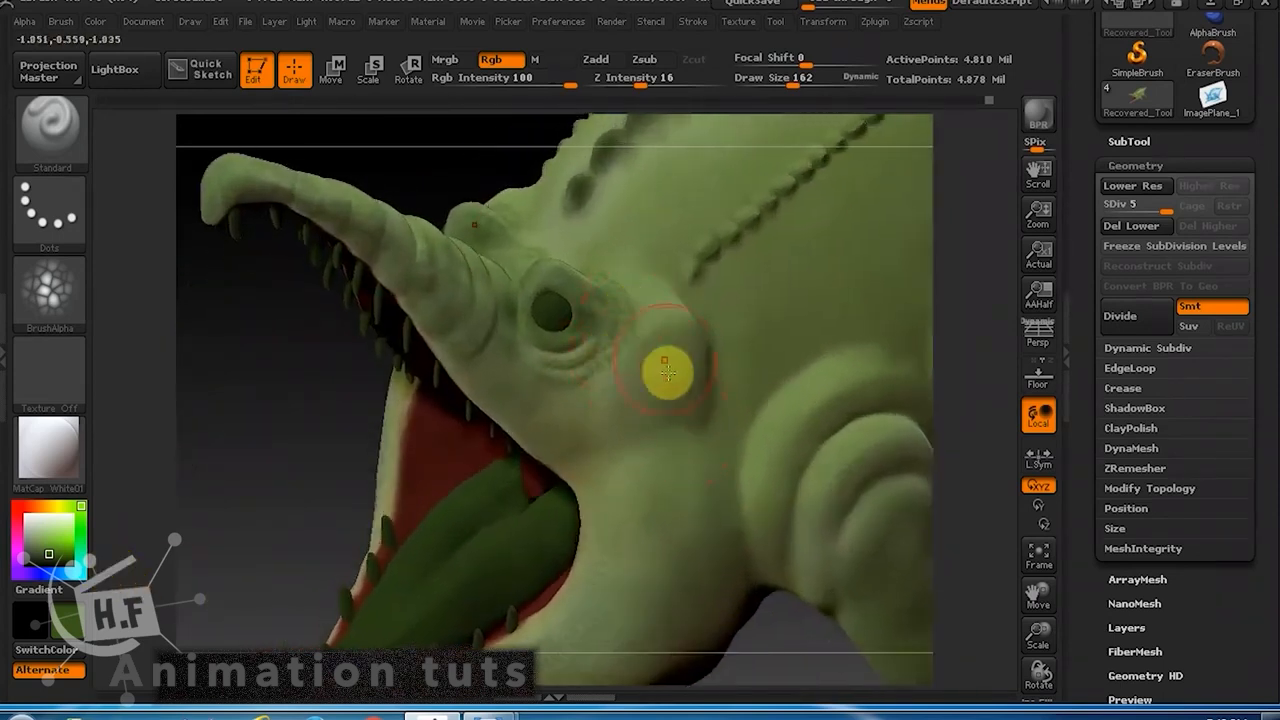
# Set the draw size to 385 and paint dark green scale mottling down the outer side of the front leg.
pyautogui.moveTo(282, 504); pyautogui.dragTo(766, 543)
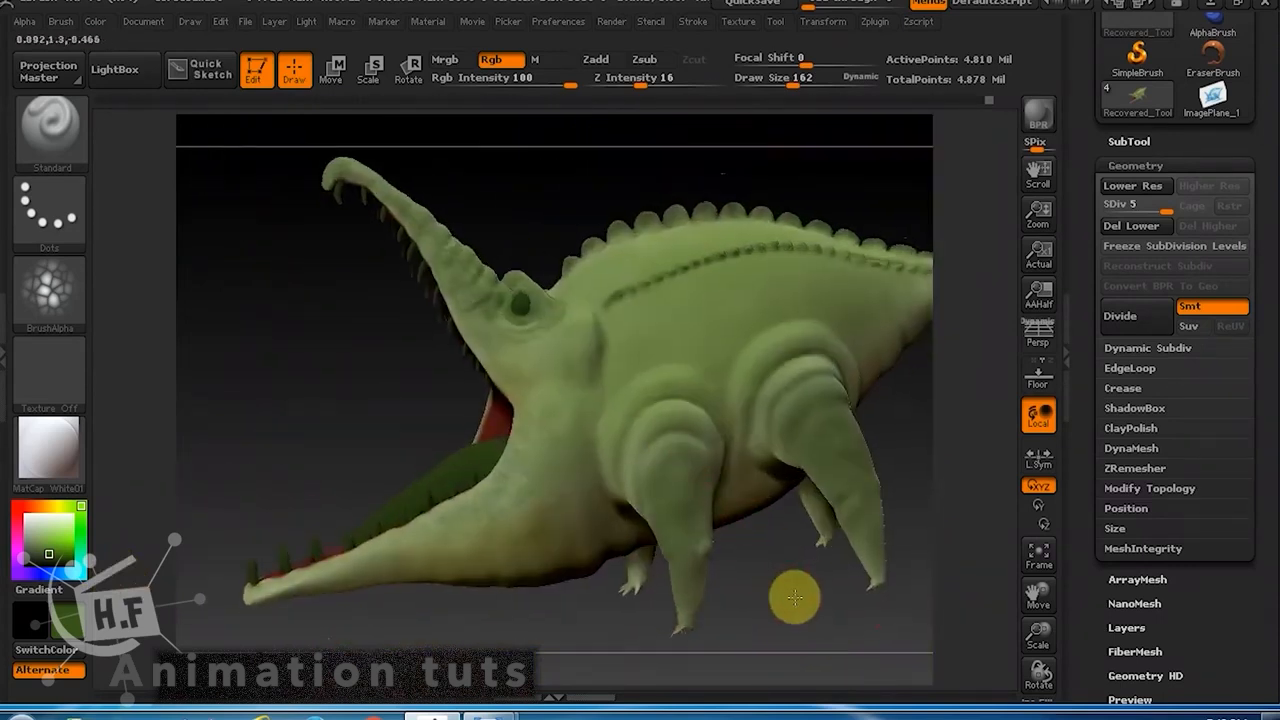
pyautogui.keyDown('alt'); pyautogui.moveTo(791, 594); pyautogui.dragTo(733, 505); pyautogui.keyUp('alt')
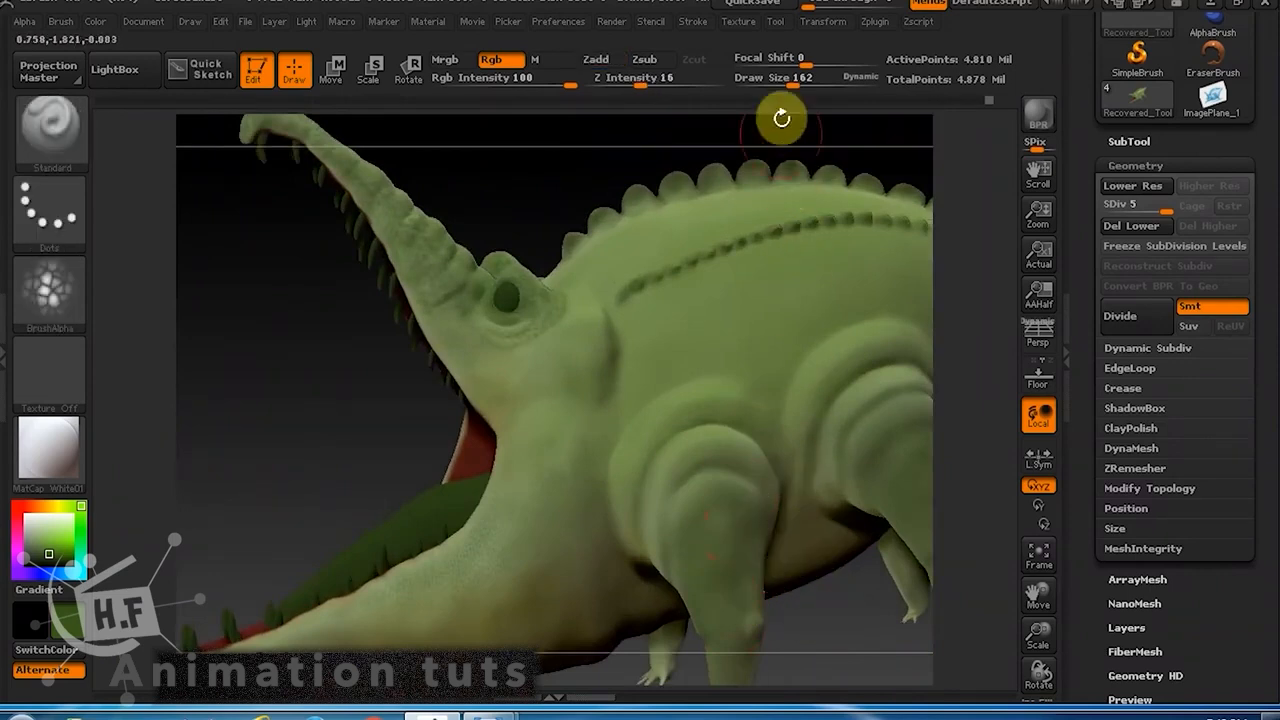
pyautogui.moveTo(792, 82); pyautogui.dragTo(823, 82)
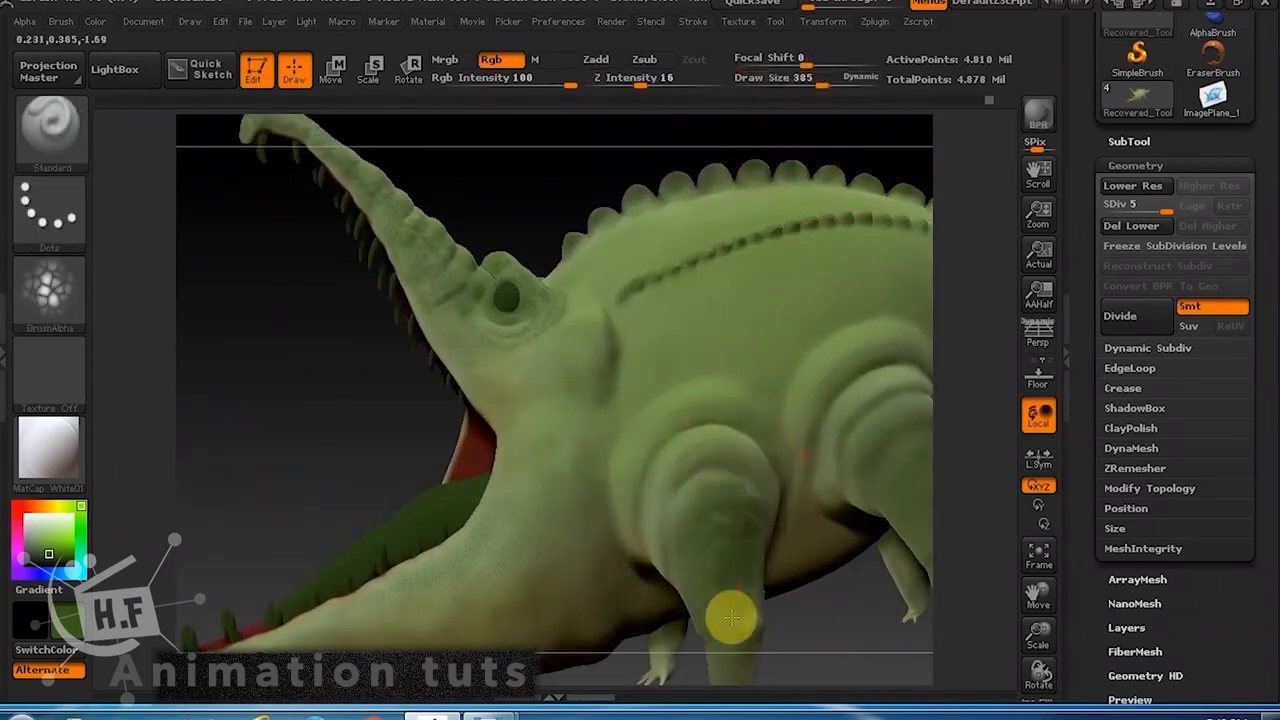
pyautogui.keyDown('alt'); pyautogui.moveTo(825, 609); pyautogui.dragTo(806, 496); pyautogui.keyUp('alt')
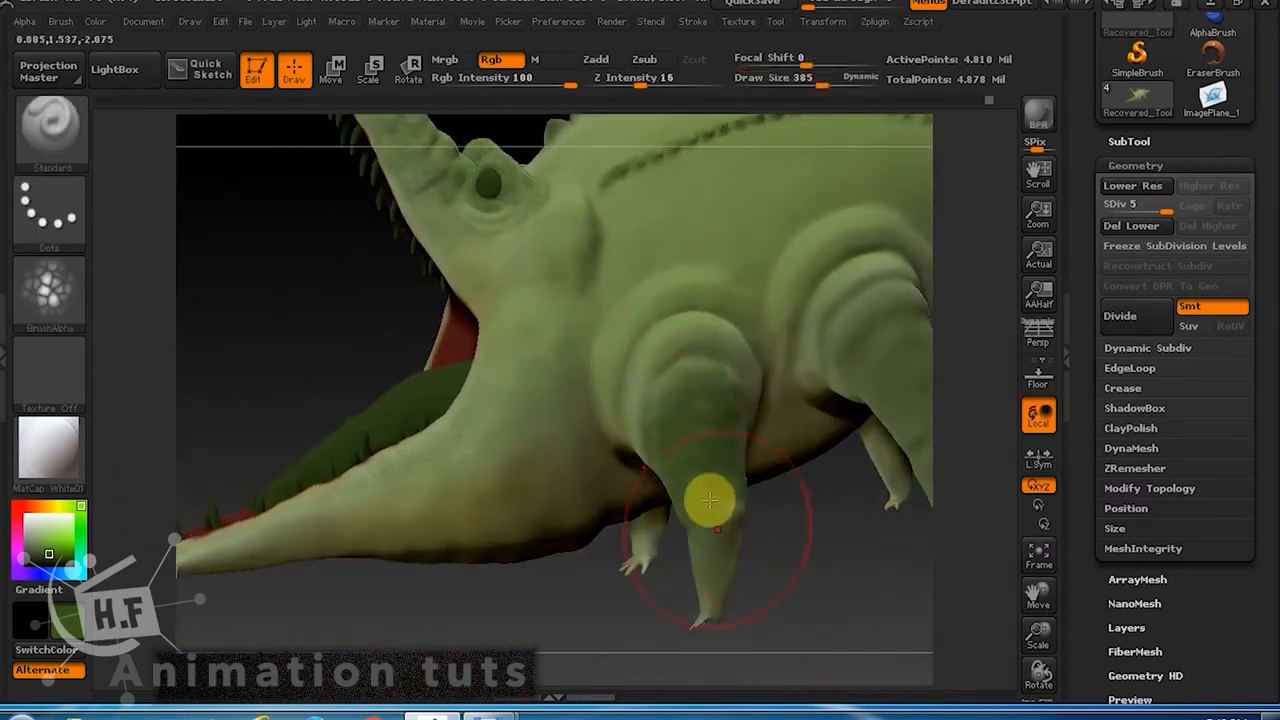
pyautogui.moveTo(721, 584); pyautogui.dragTo(744, 436)
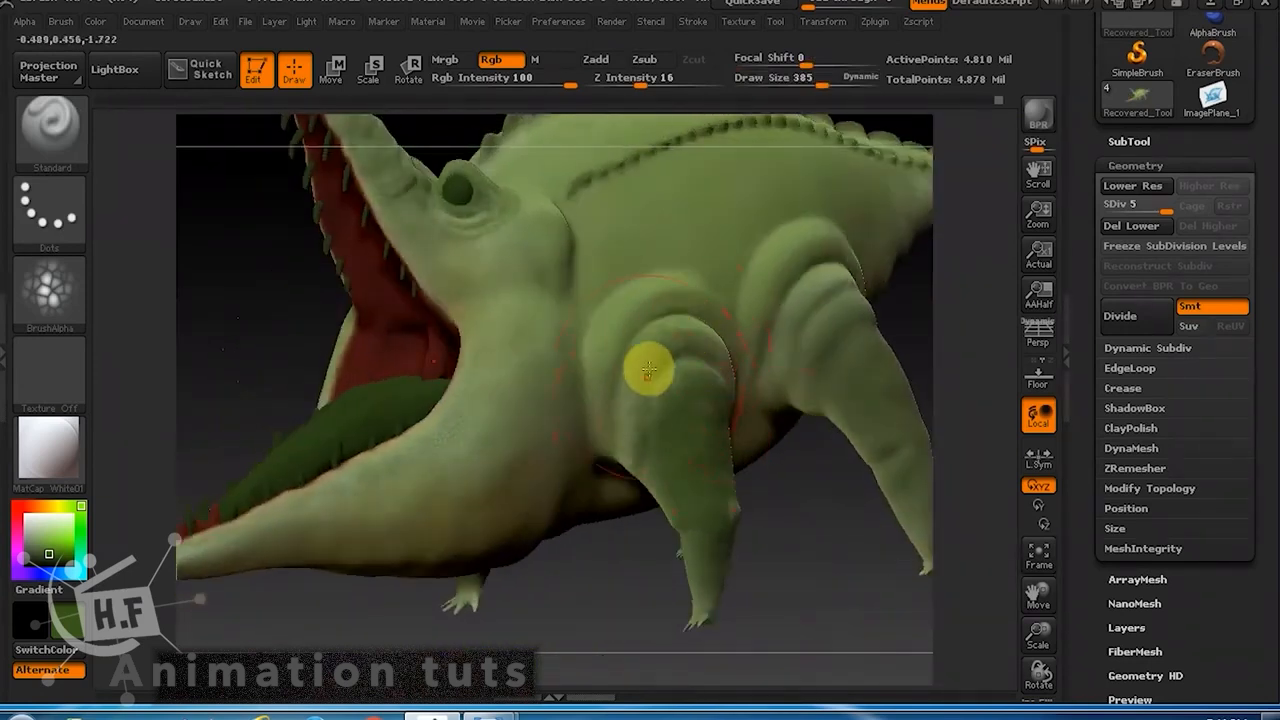
# Extend the green scale pattern over the folds at the top of the front leg and onto the surrounding shoulder.
pyautogui.moveTo(836, 562); pyautogui.dragTo(742, 546)
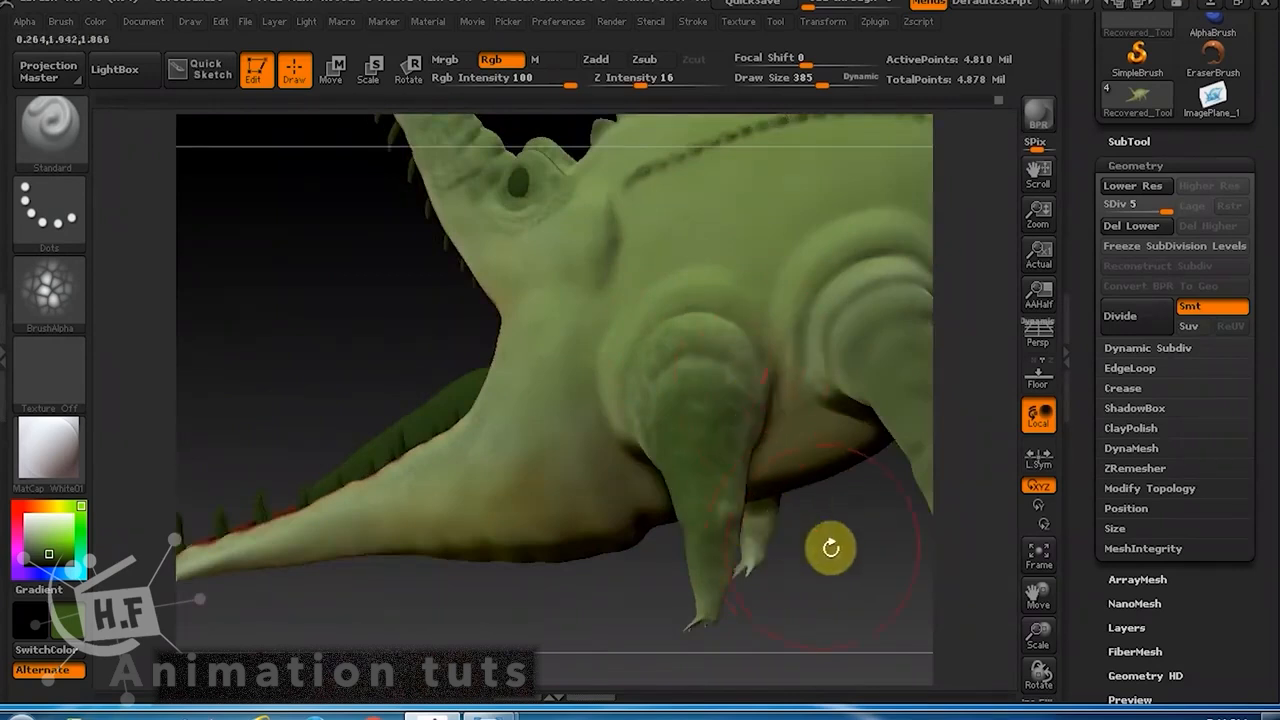
pyautogui.moveTo(829, 543); pyautogui.dragTo(690, 289)
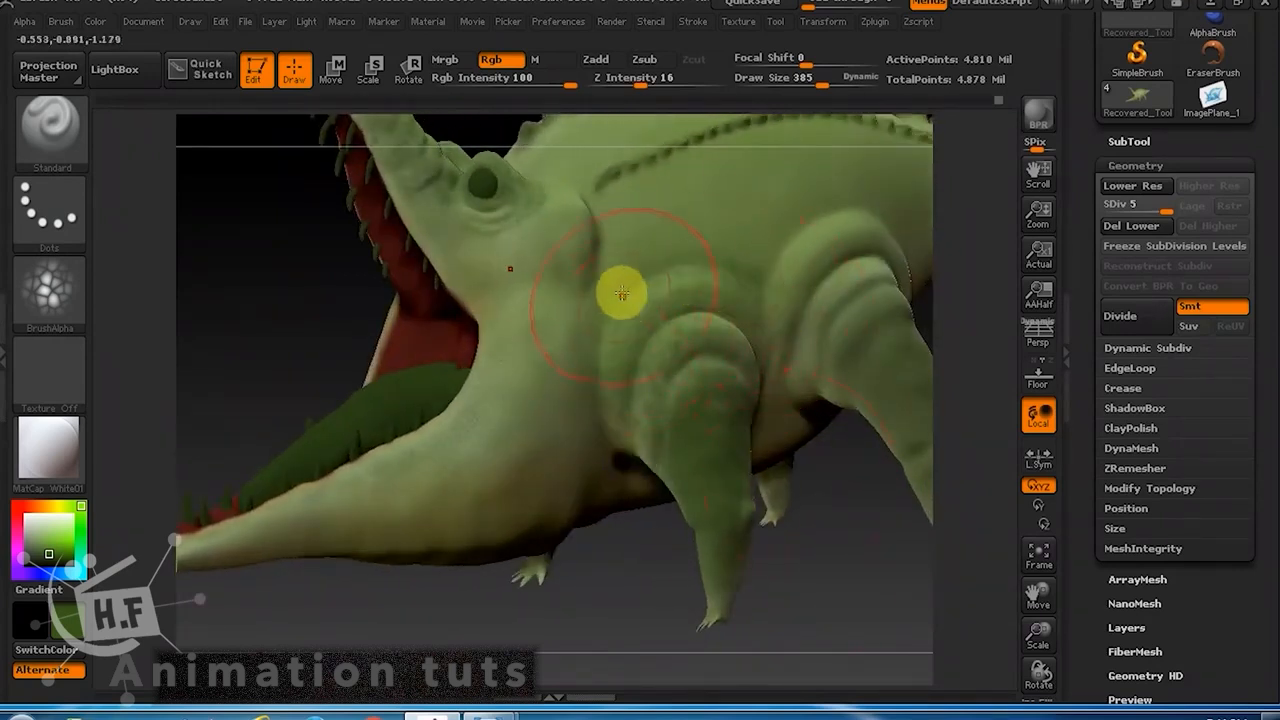
pyautogui.moveTo(820, 560); pyautogui.dragTo(633, 408)
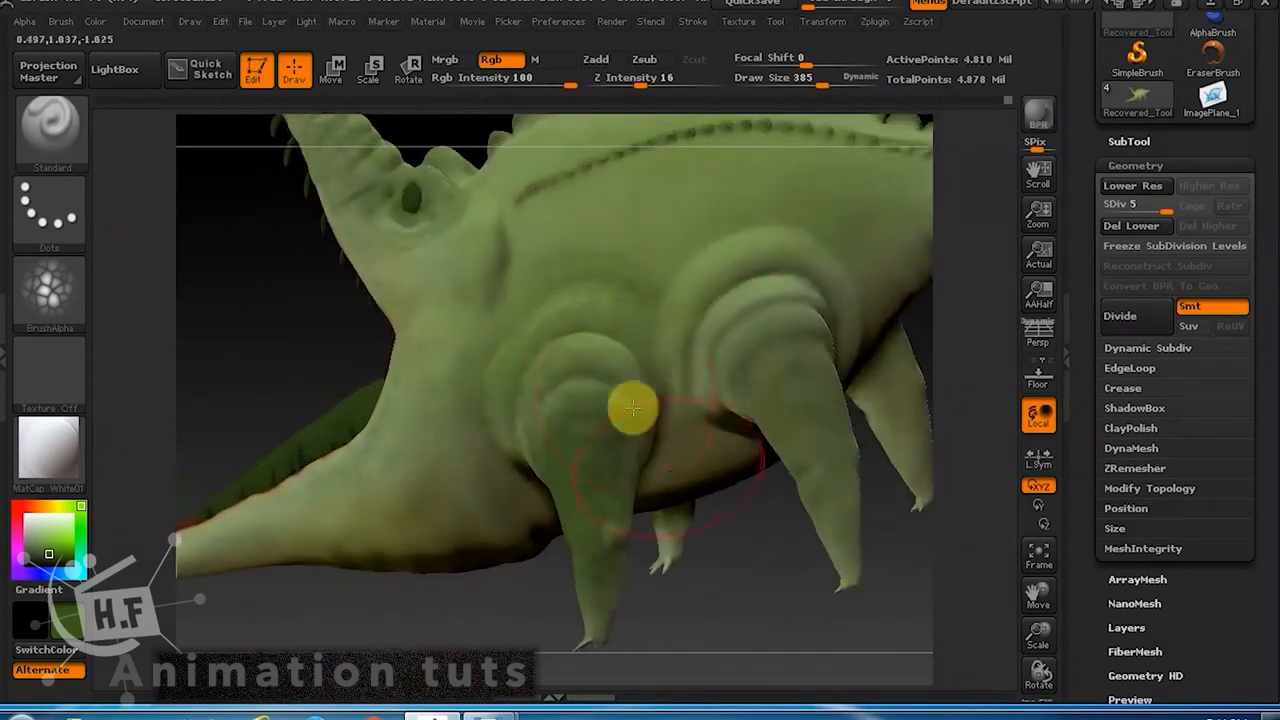
pyautogui.moveTo(697, 537); pyautogui.dragTo(628, 473)
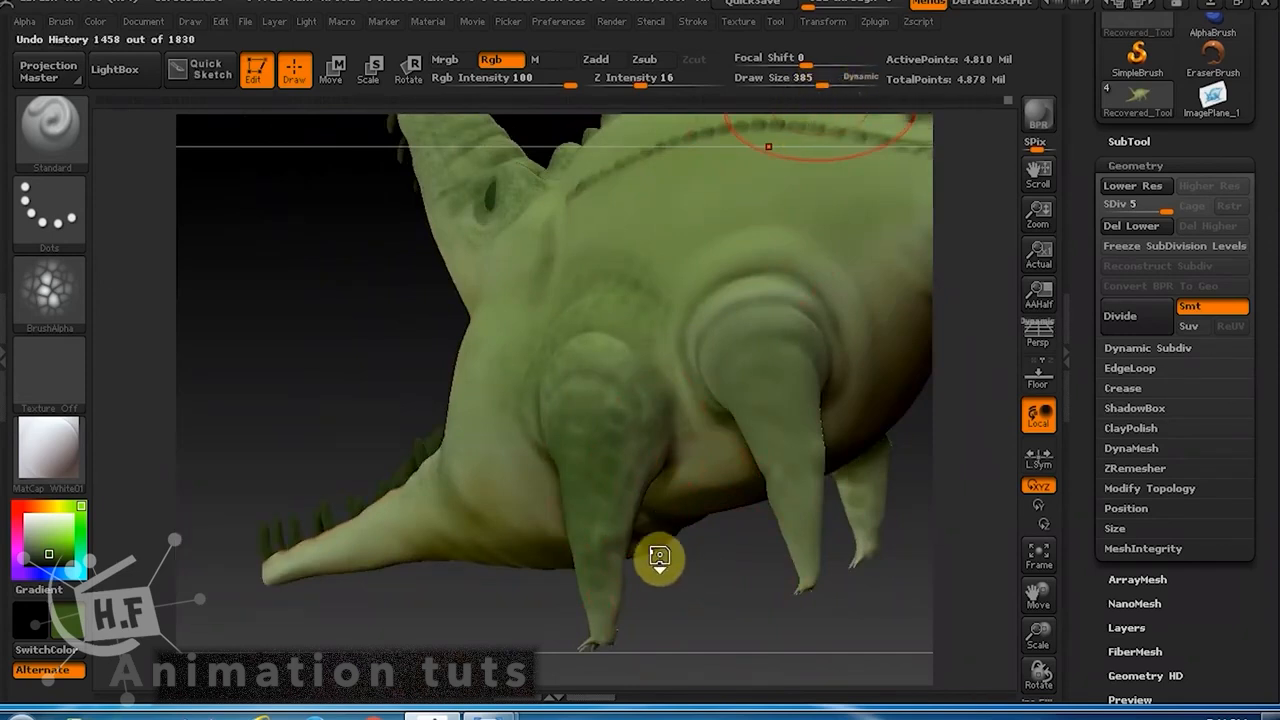
# Set the draw size to 251, and switch the body down to subdivision level 3 and back up to level 5.
pyautogui.hotkey('shift', 'd')
pyautogui.hotkey('shift', 'd')
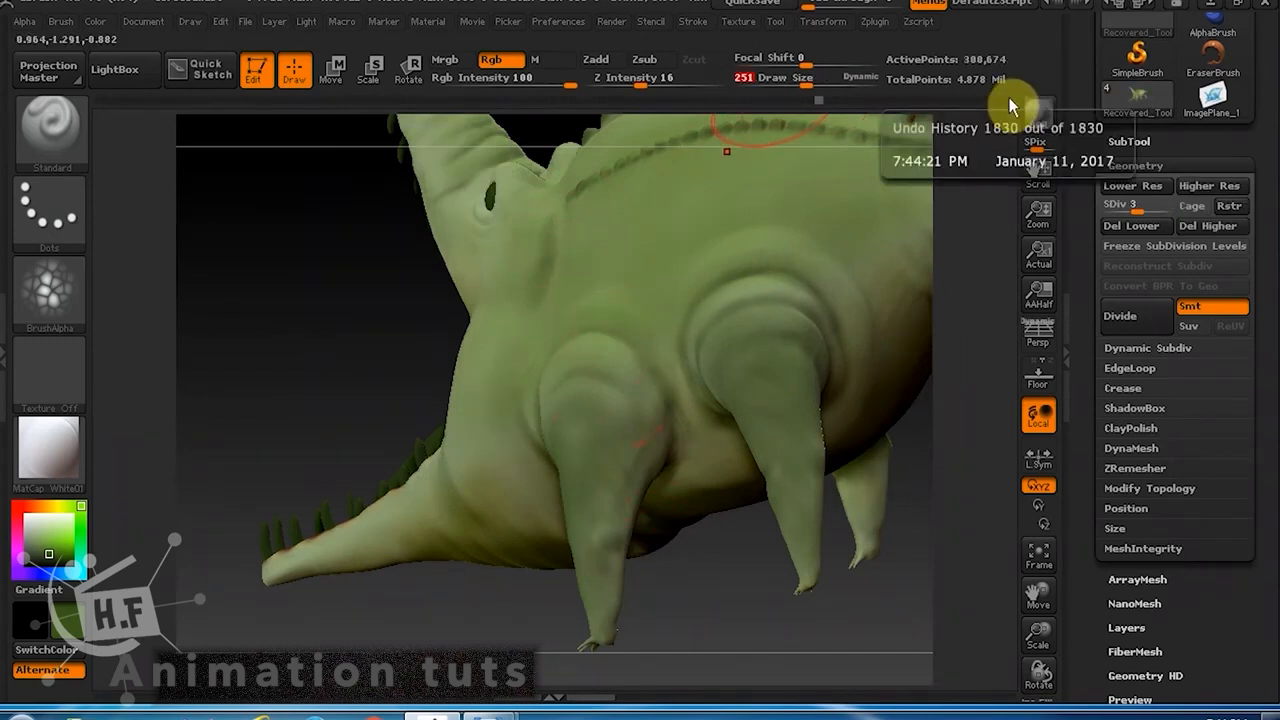
pyautogui.press('d')
pyautogui.press('d')
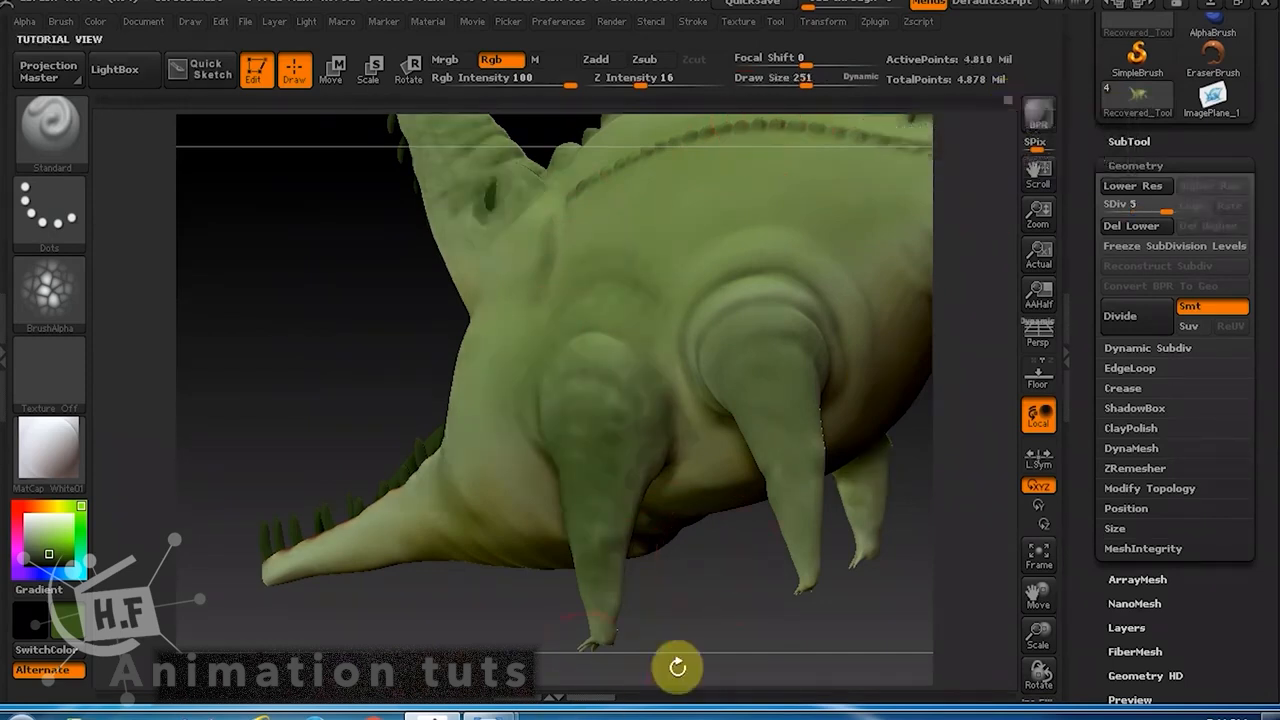
# Close the geometry settings and show the model's subtool list from its first entry.
pyautogui.moveTo(677, 663); pyautogui.dragTo(734, 646)
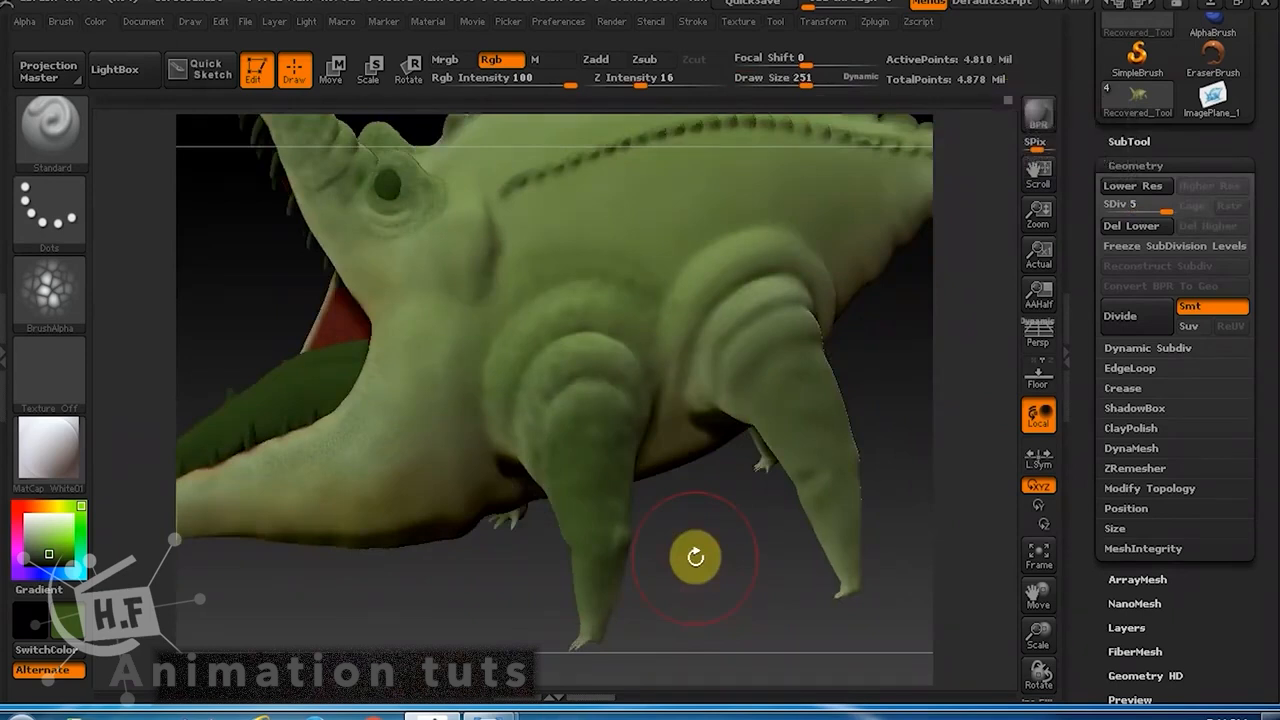
pyautogui.moveTo(886, 379); pyautogui.dragTo(906, 371)
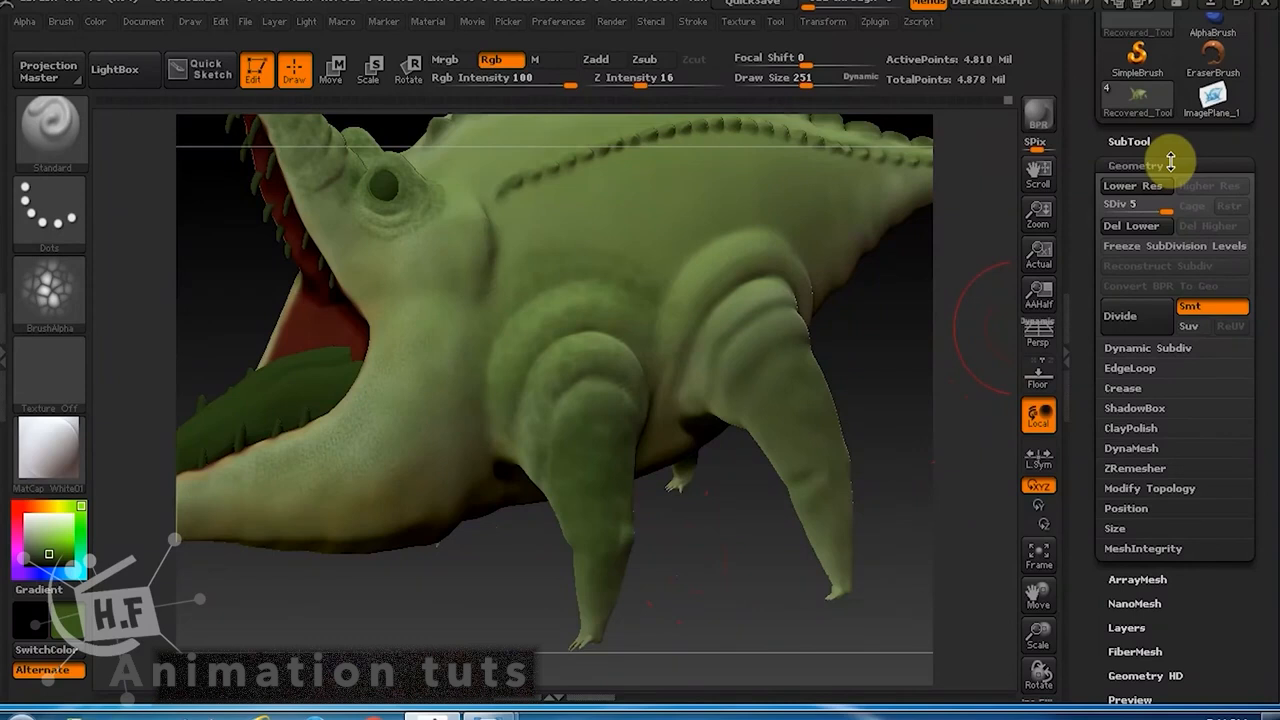
pyautogui.click(1171, 165)
pyautogui.click(1130, 141)
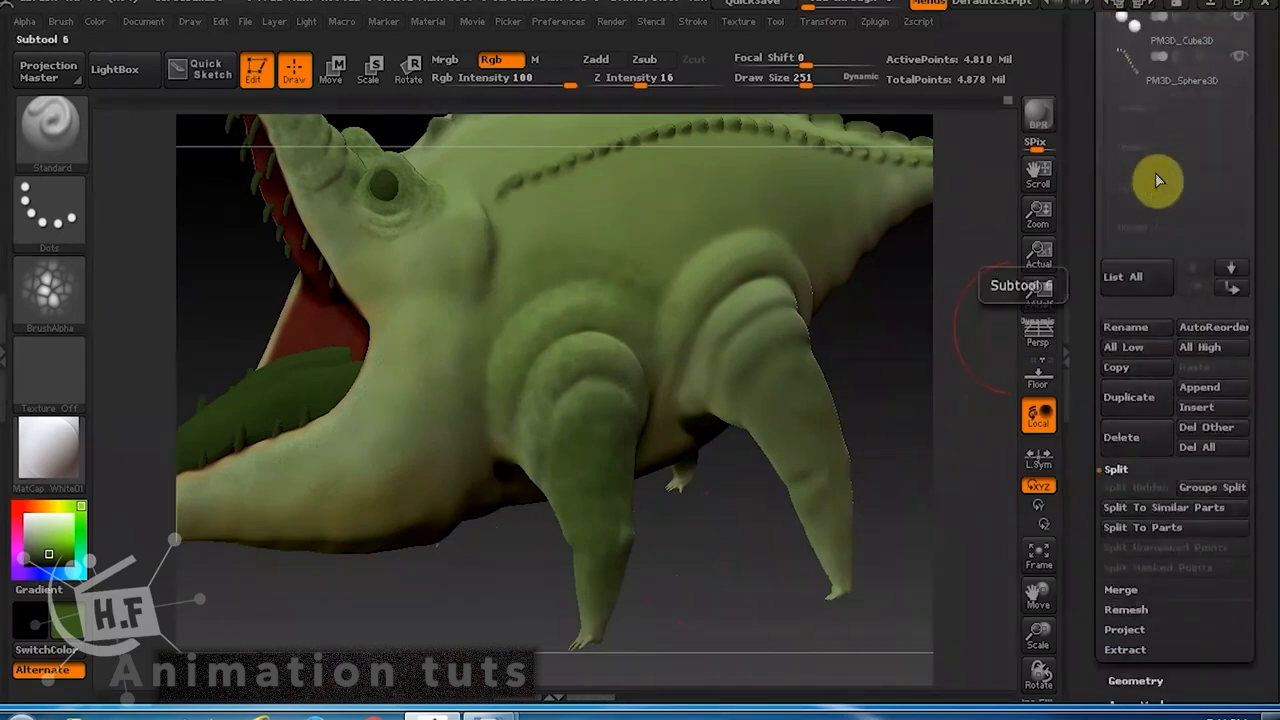
pyautogui.moveTo(739, 596); pyautogui.dragTo(826, 600)
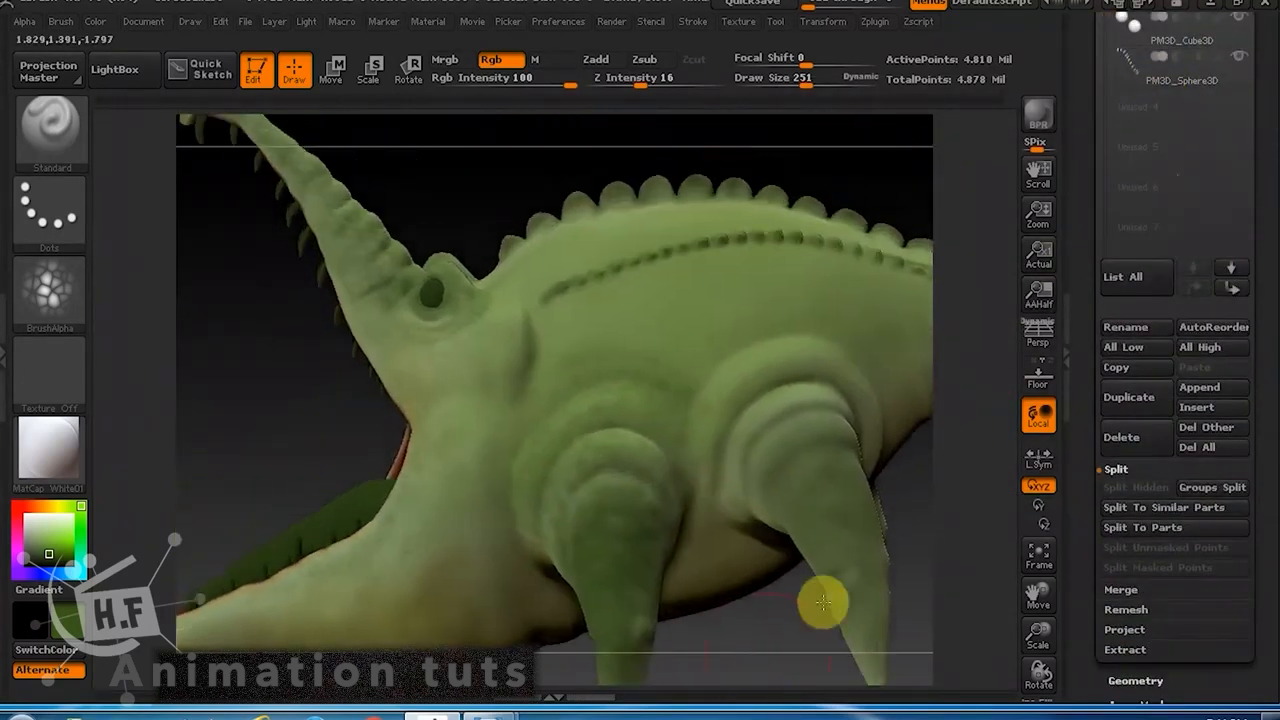
pyautogui.moveTo(1269, 77); pyautogui.dragTo(1268, 220)
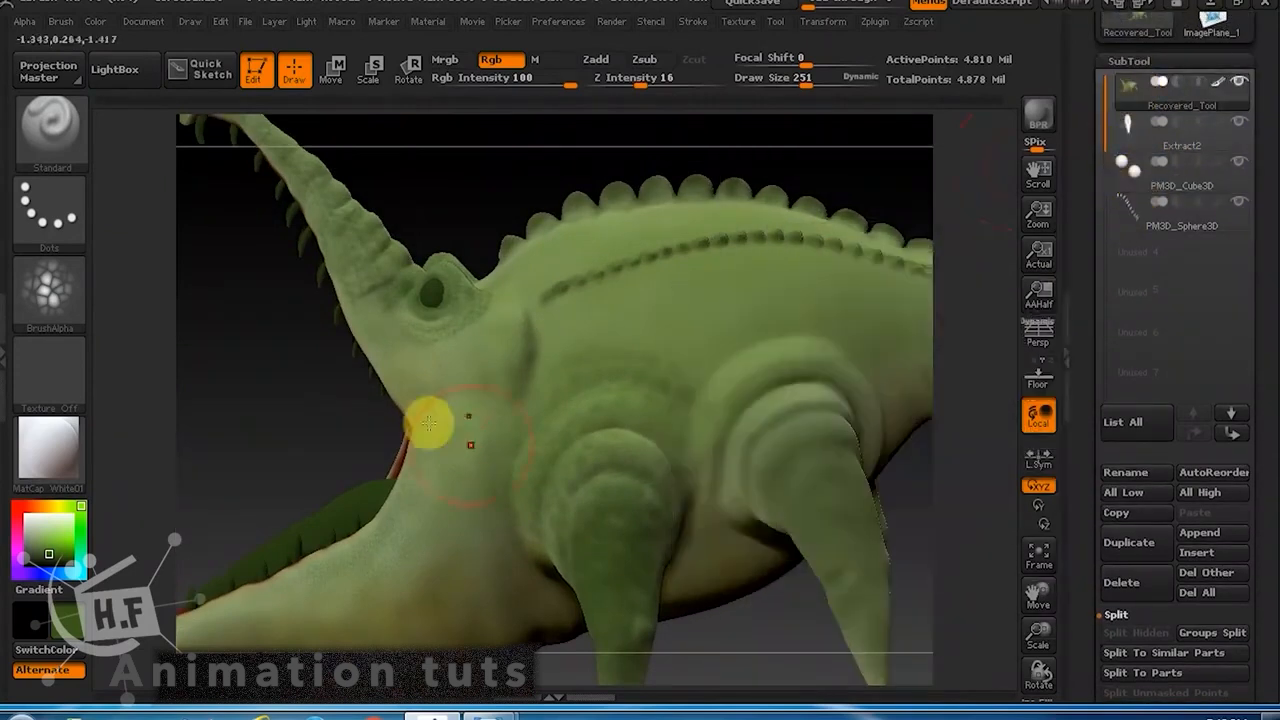
pyautogui.moveTo(882, 177); pyautogui.dragTo(850, 231)
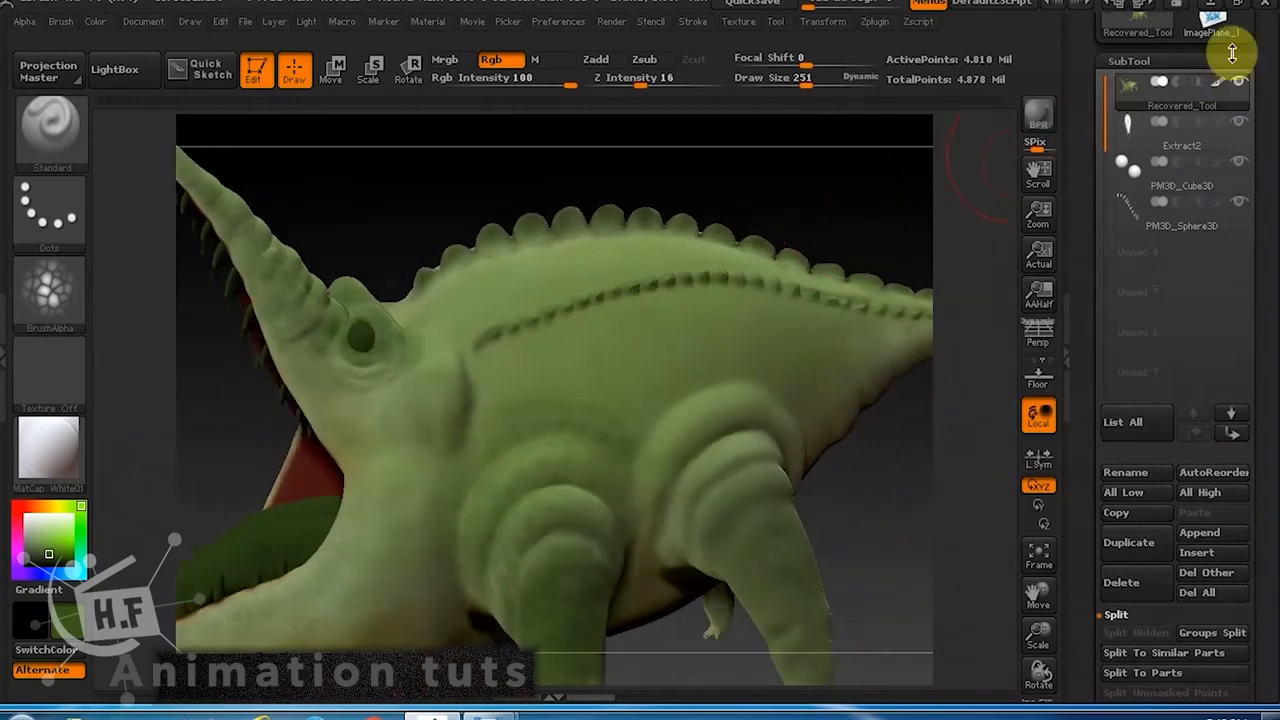
# Set the draw size to 162 and Z intensity to 10, and paint green shading beneath the upper row of back spikes.
pyautogui.moveTo(797, 191); pyautogui.dragTo(470, 397)
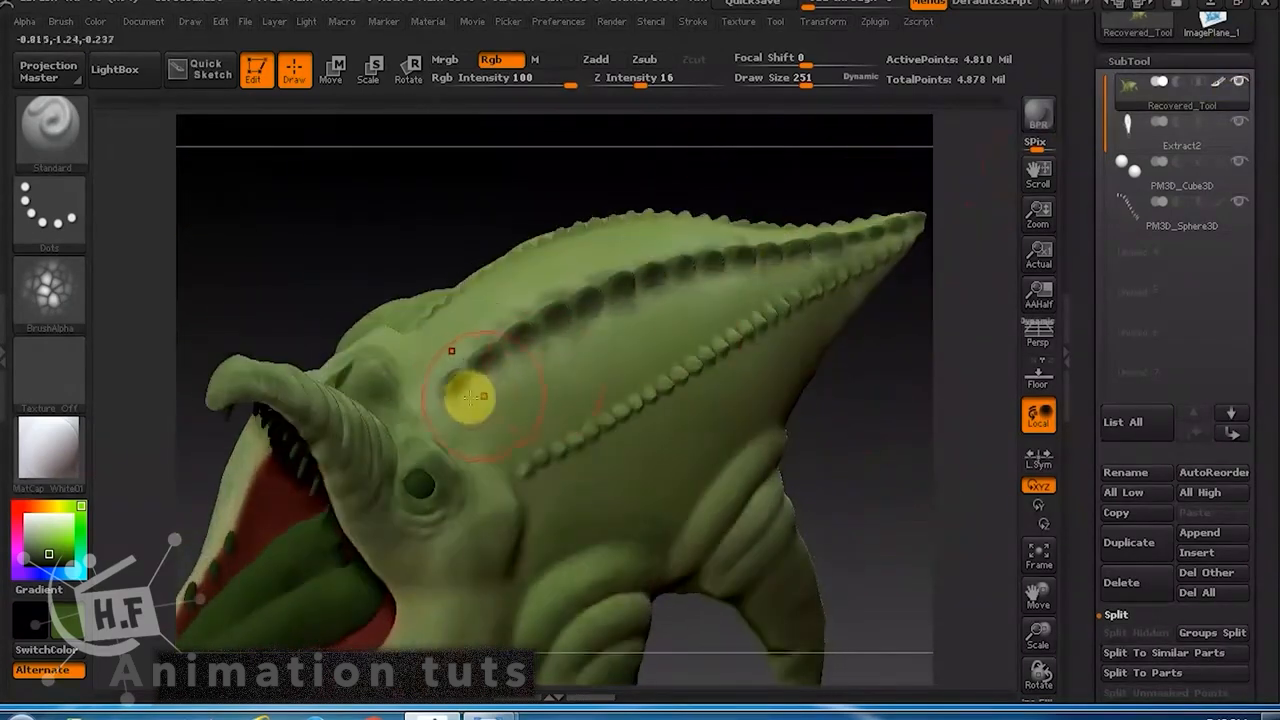
pyautogui.click(793, 84)
pyautogui.click(629, 84)
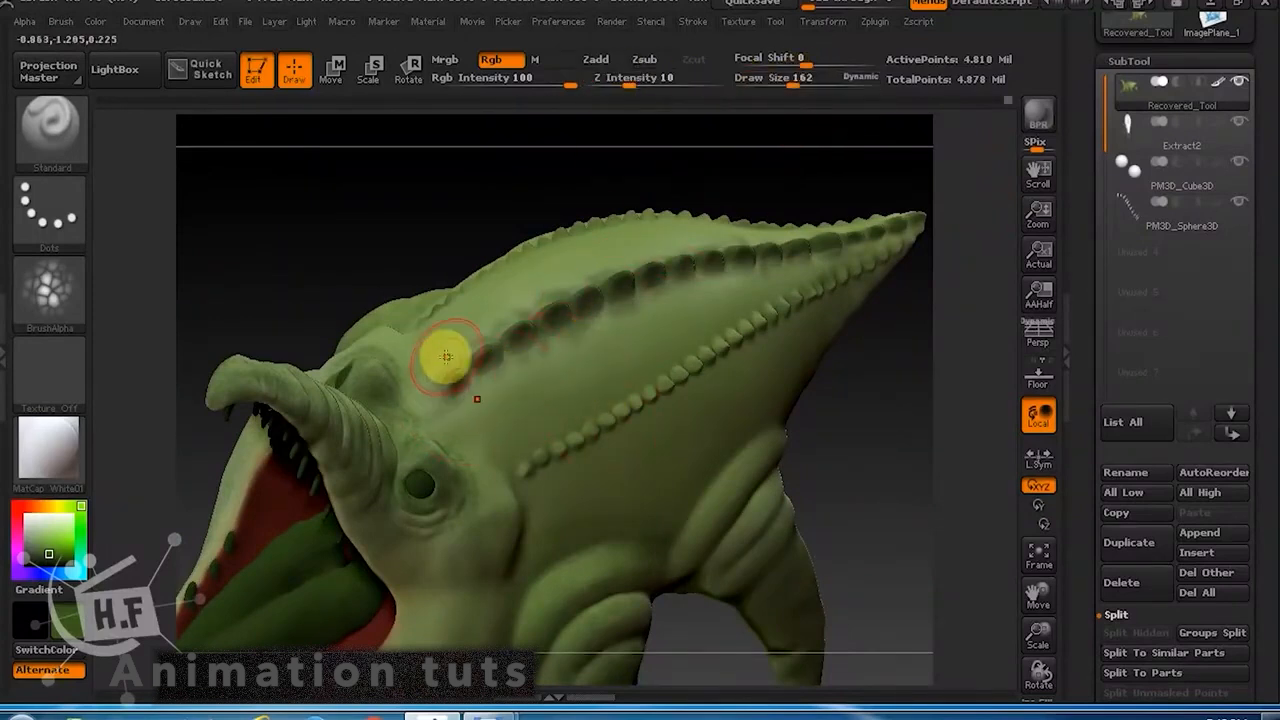
pyautogui.moveTo(880, 405); pyautogui.dragTo(775, 422)
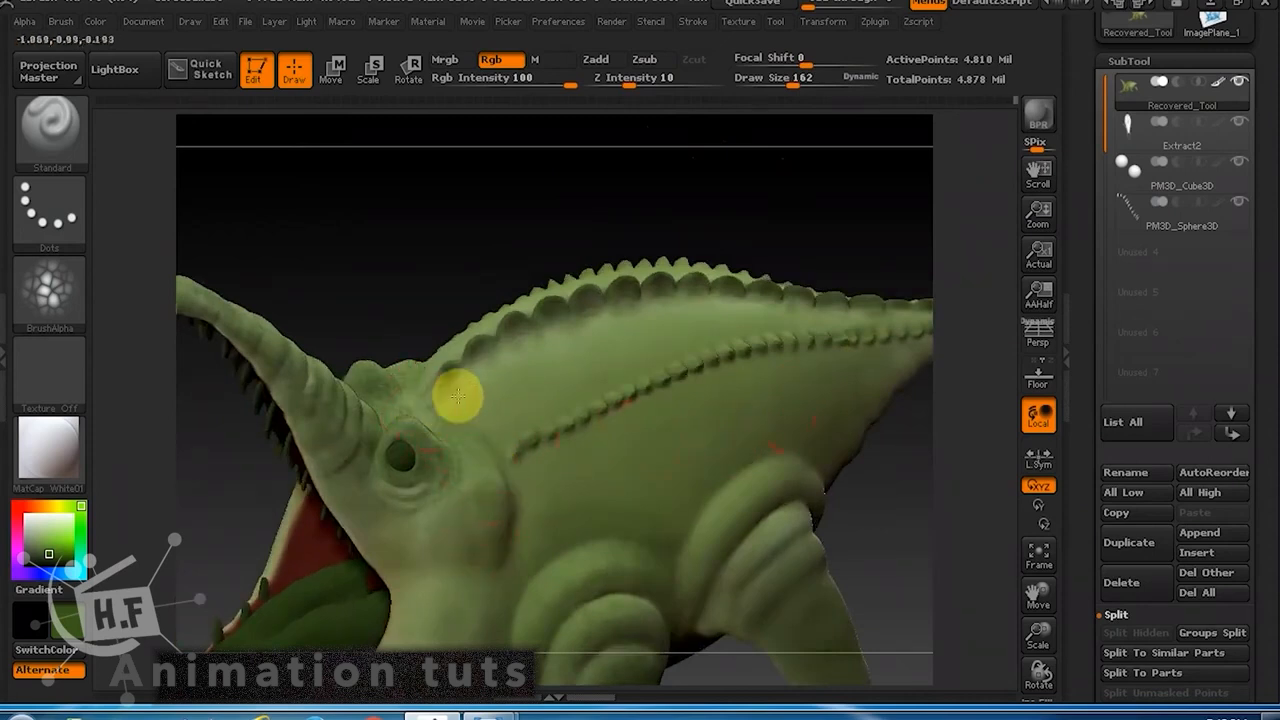
pyautogui.moveTo(458, 396); pyautogui.dragTo(551, 343)
pyautogui.moveTo(449, 408); pyautogui.dragTo(610, 307)
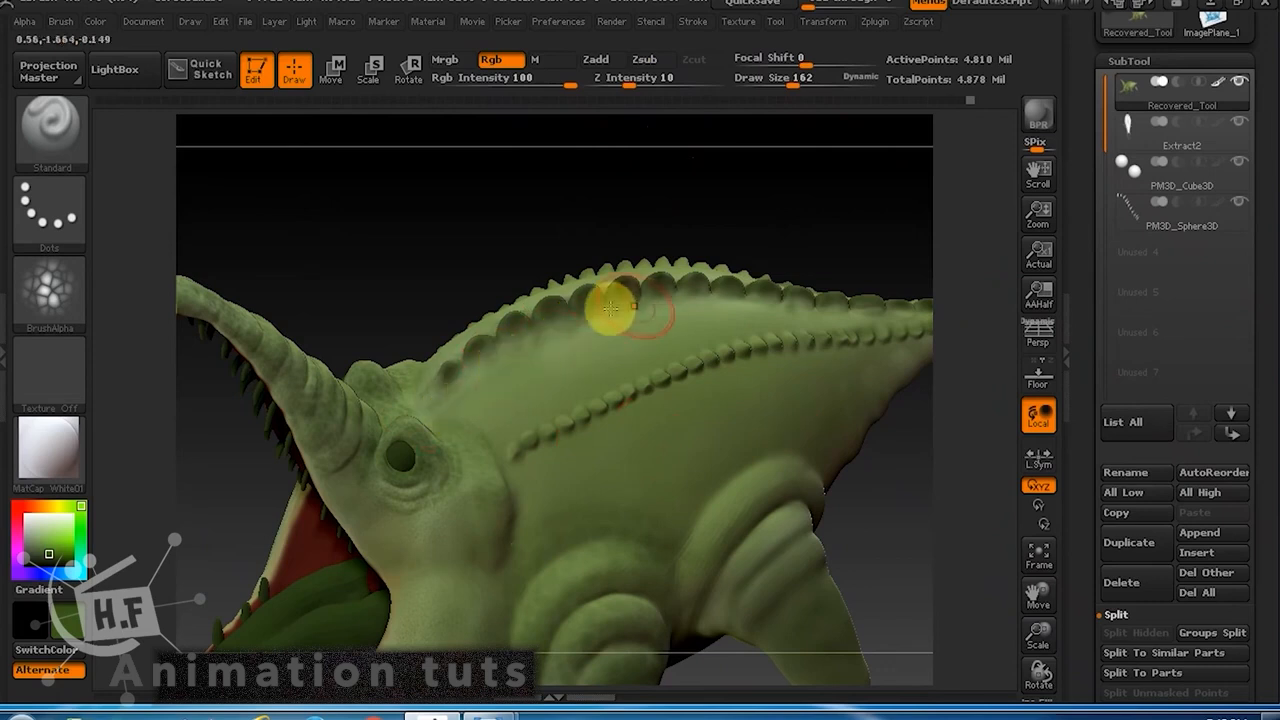
pyautogui.moveTo(806, 315); pyautogui.dragTo(826, 313)
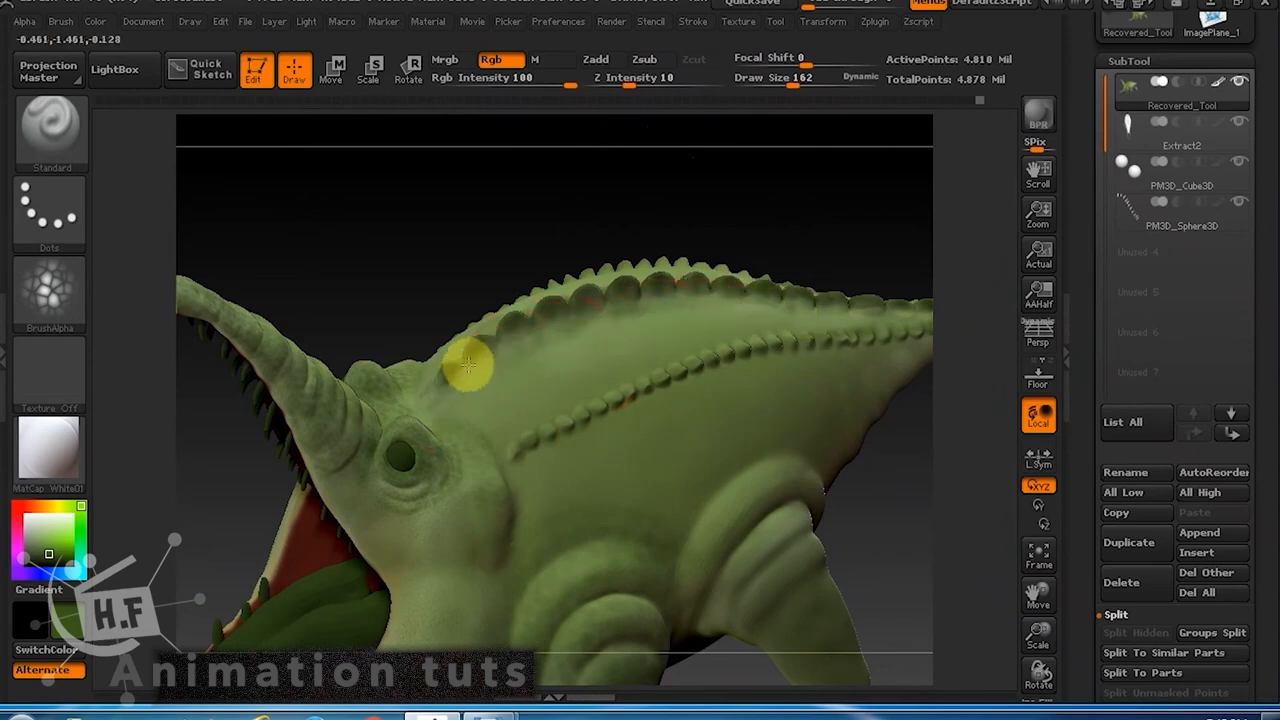
# Enlarge the draw size to 302 and paint the green scale pattern across the back between the two spike rows.
pyautogui.moveTo(816, 198); pyautogui.dragTo(603, 320)
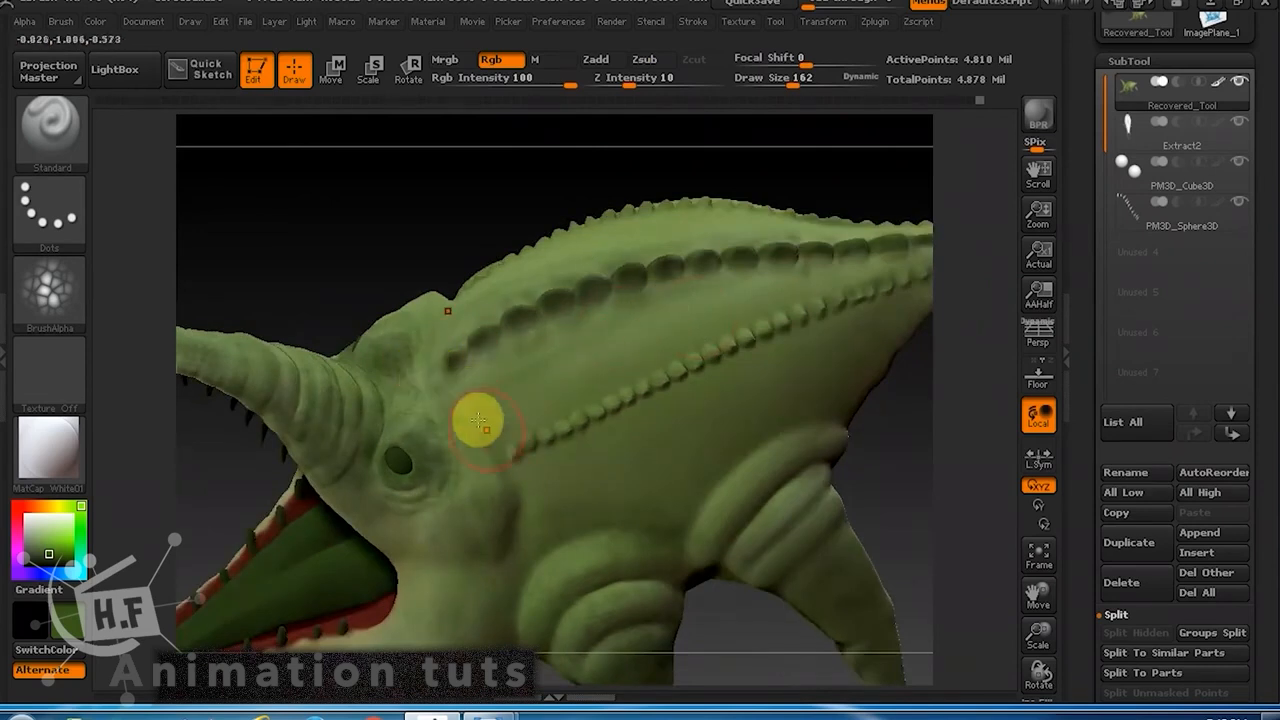
pyautogui.click(810, 84)
pyautogui.moveTo(706, 306); pyautogui.dragTo(569, 371)
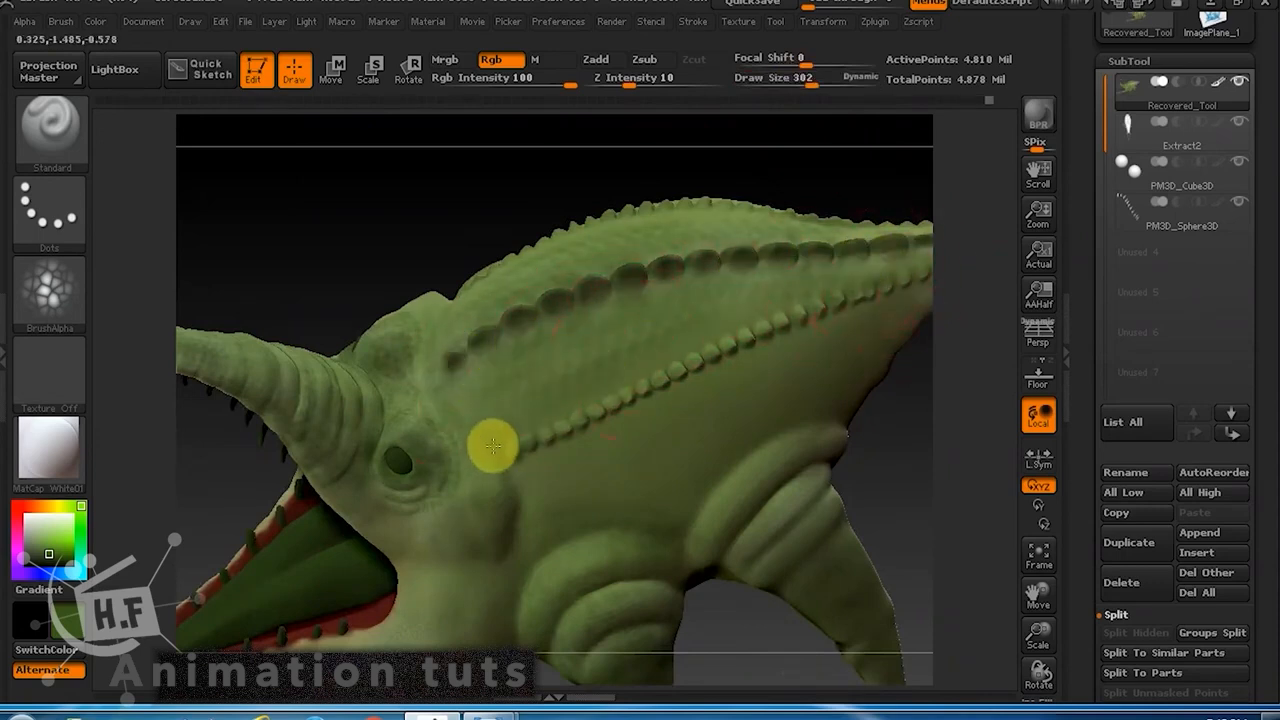
pyautogui.moveTo(908, 449); pyautogui.dragTo(871, 363)
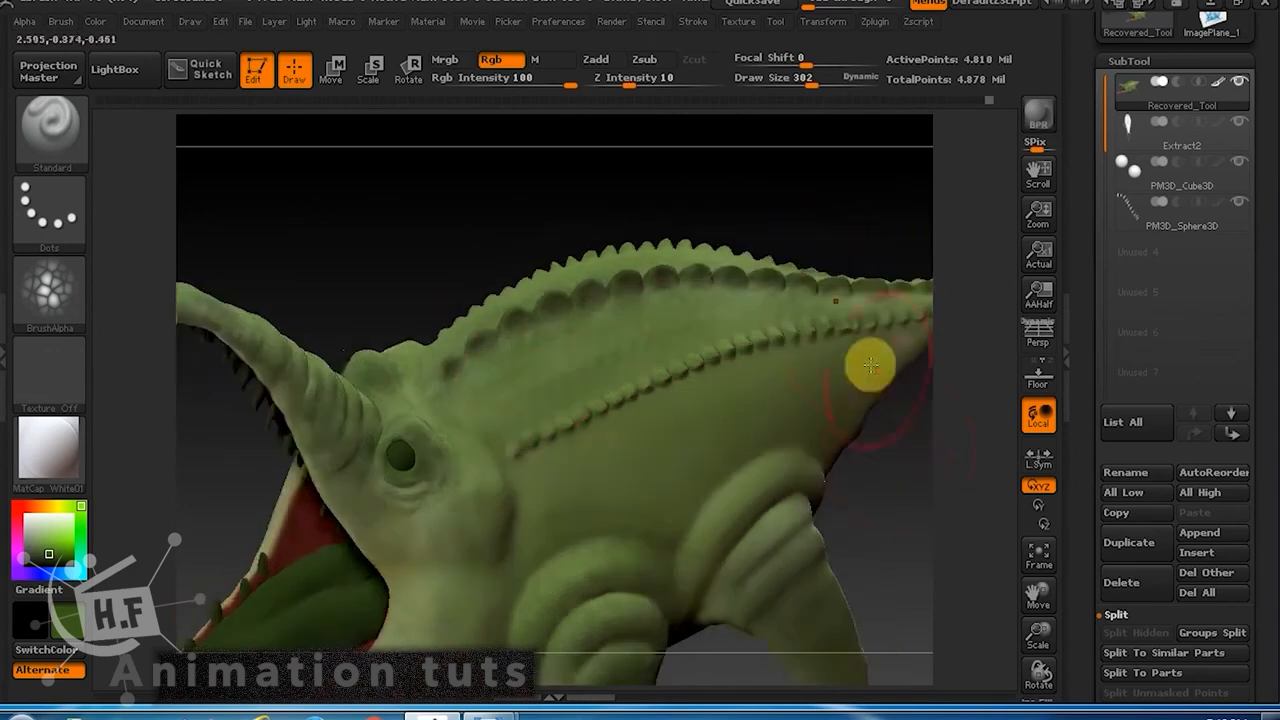
pyautogui.moveTo(908, 462); pyautogui.dragTo(878, 493)
# Sample green from the flank above the front leg and shift the paint colour to a more saturated green.
pyautogui.moveTo(51, 535); pyautogui.dragTo(577, 497)
pyautogui.moveTo(918, 519); pyautogui.dragTo(911, 423)
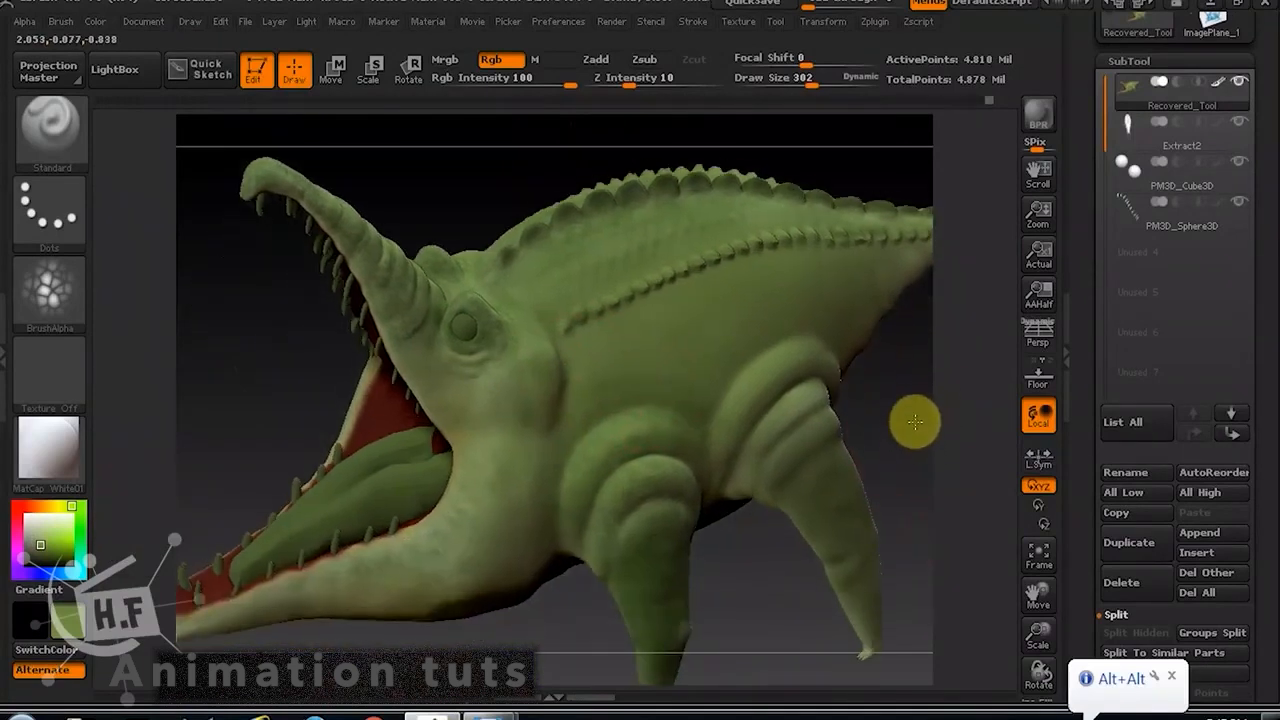
pyautogui.click(57, 553)
pyautogui.keyDown('alt'); pyautogui.moveTo(926, 451); pyautogui.dragTo(955, 468); pyautogui.keyUp('alt')
pyautogui.keyDown('alt'); pyautogui.moveTo(401, 168); pyautogui.dragTo(477, 254); pyautogui.keyUp('alt')
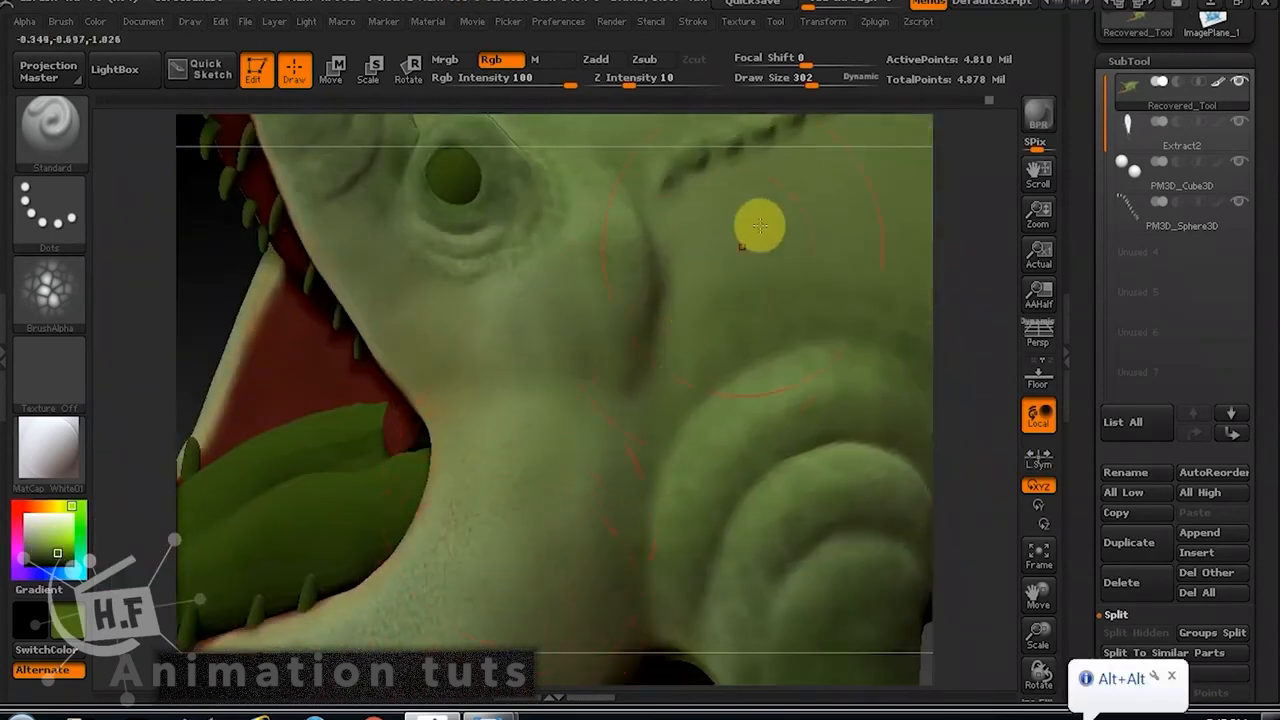
pyautogui.moveTo(1038, 600); pyautogui.dragTo(700, 695)
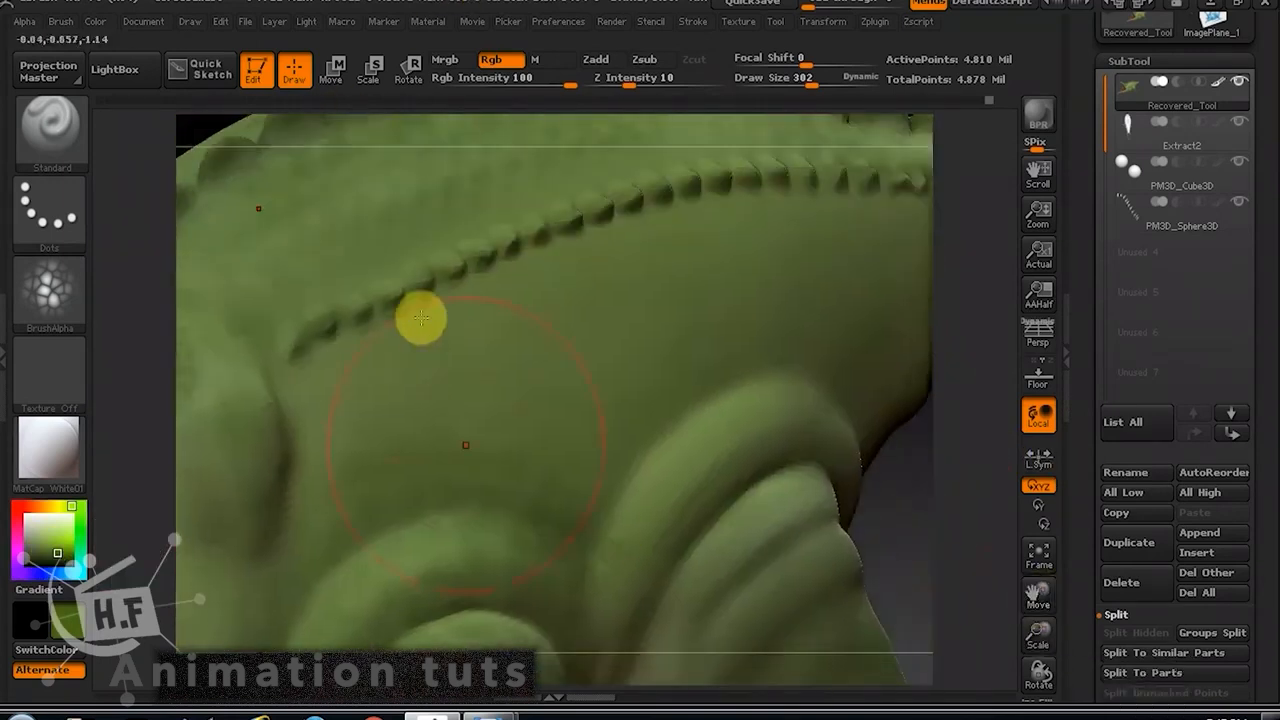
# Try painting the flank with Alpha 25 at a draw size of 173.
pyautogui.click(77, 306)
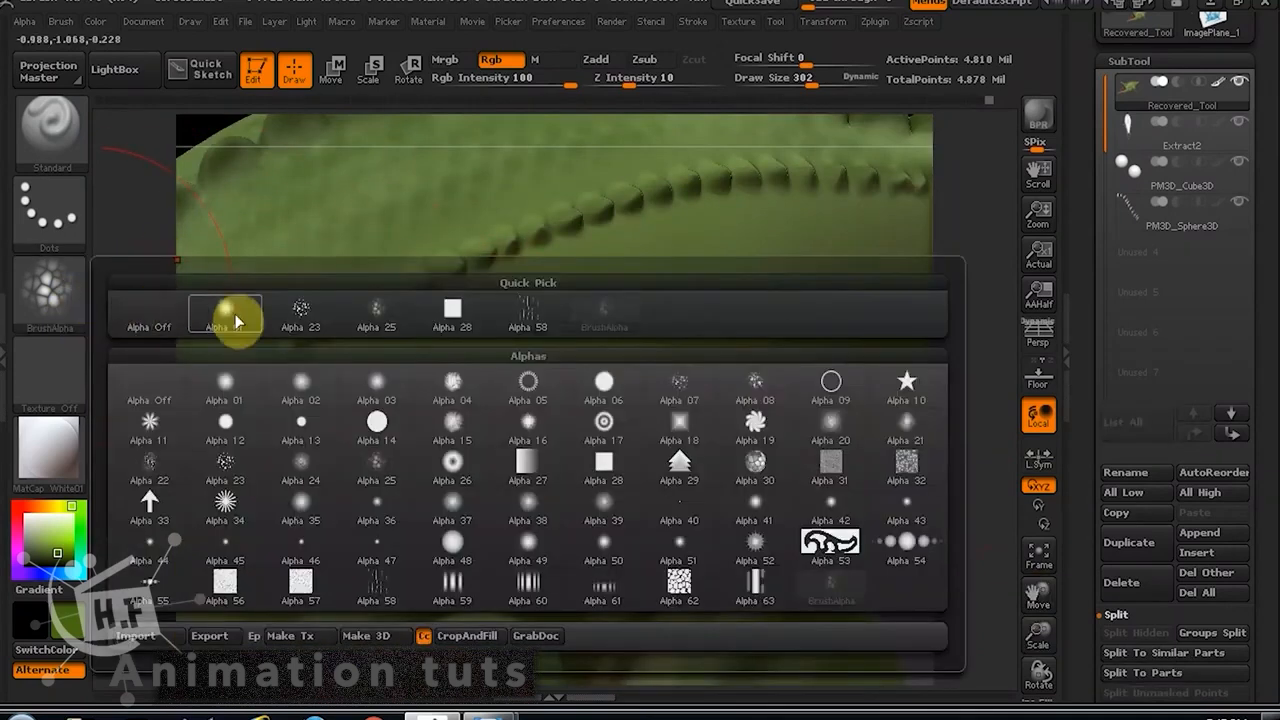
pyautogui.click(375, 470)
pyautogui.moveTo(812, 86); pyautogui.dragTo(744, 155)
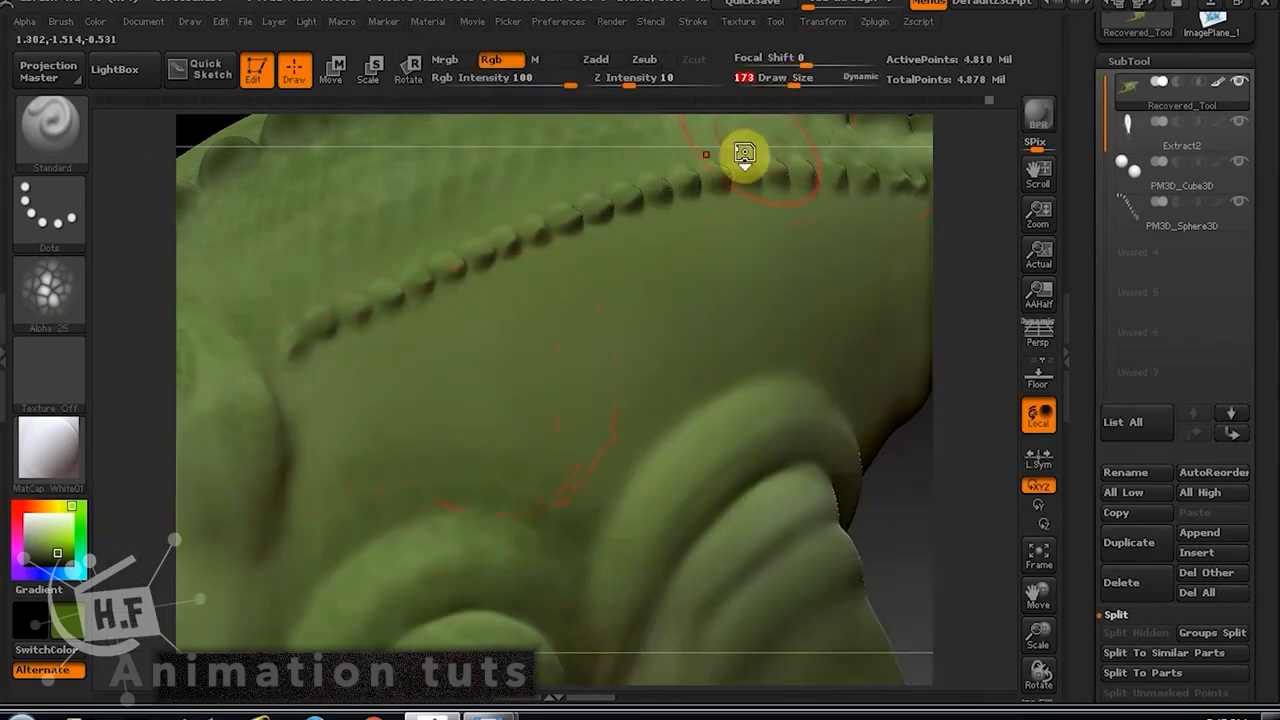
pyautogui.hotkey('ctrl', 'z')
# Set the draw size to 237 and paint the scale pattern along the flank just below the lower spike row.
pyautogui.moveTo(794, 90)
pyautogui.mouseDown()
pyautogui.moveTo(774, 94)
pyautogui.moveTo(805, 88)
pyautogui.mouseUp()
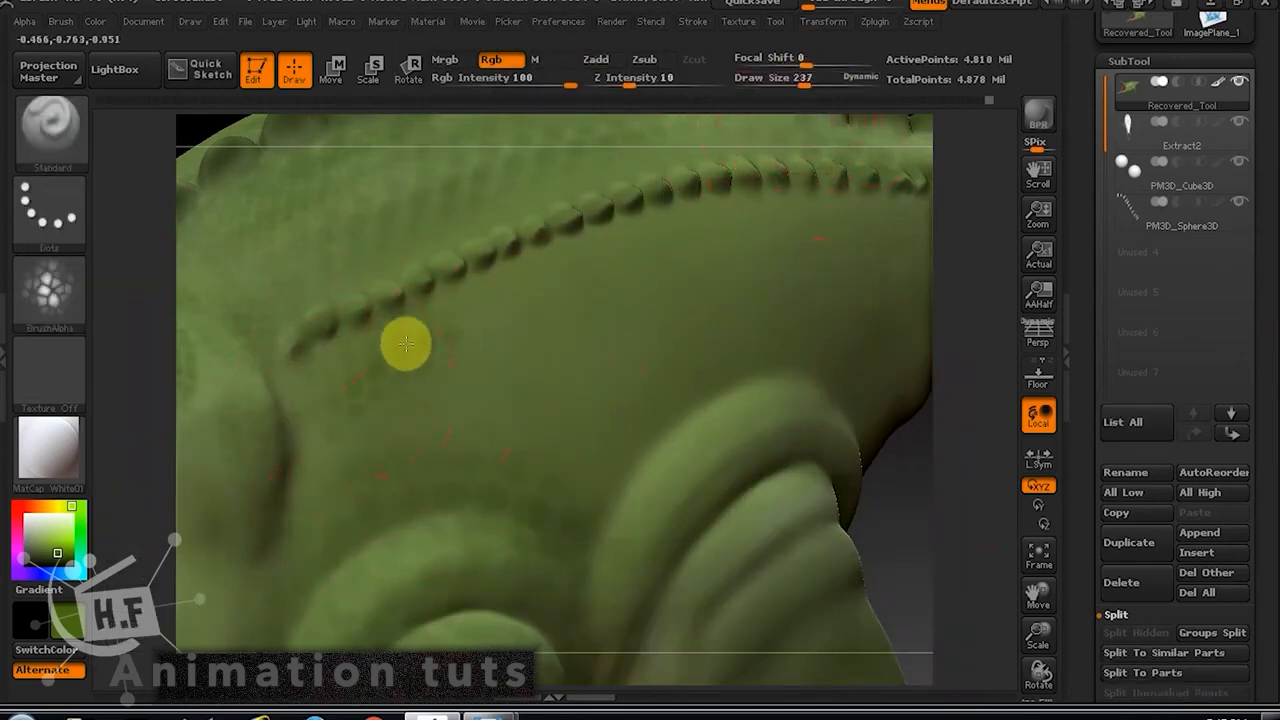
pyautogui.moveTo(900, 420); pyautogui.dragTo(867, 483)
pyautogui.hotkey('ctrl', 'z')
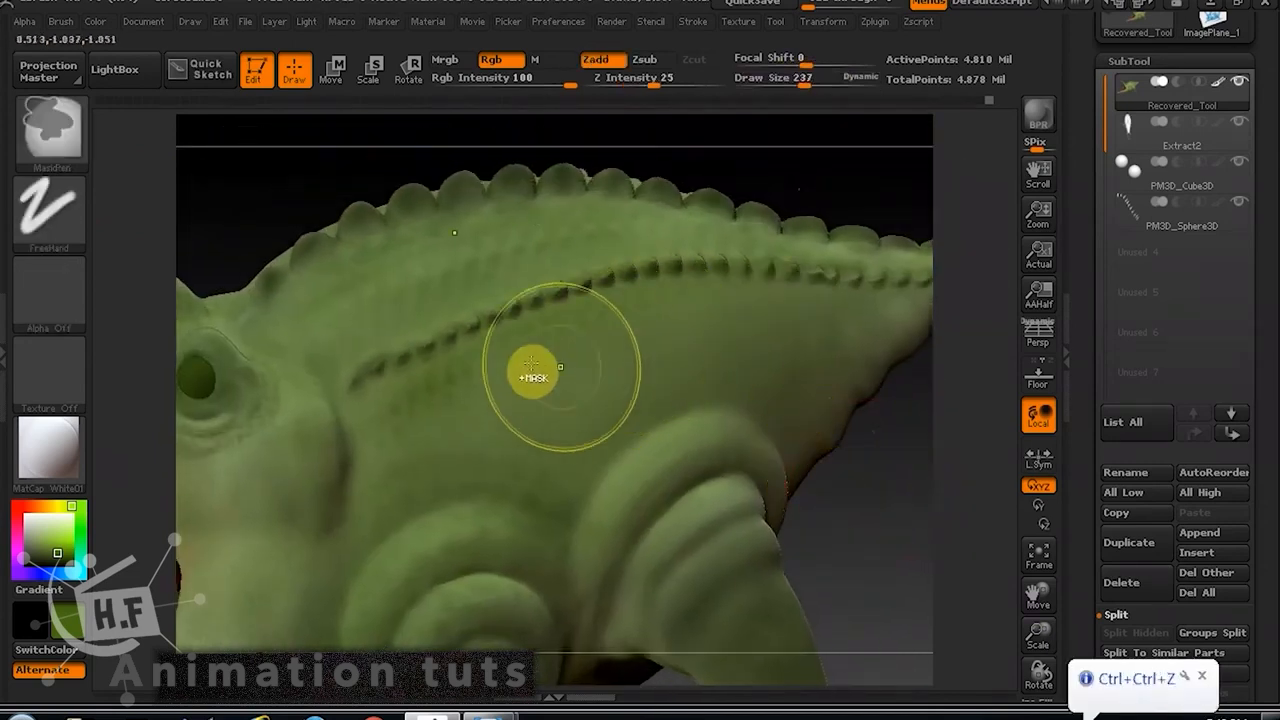
pyautogui.moveTo(362, 402); pyautogui.dragTo(358, 447)
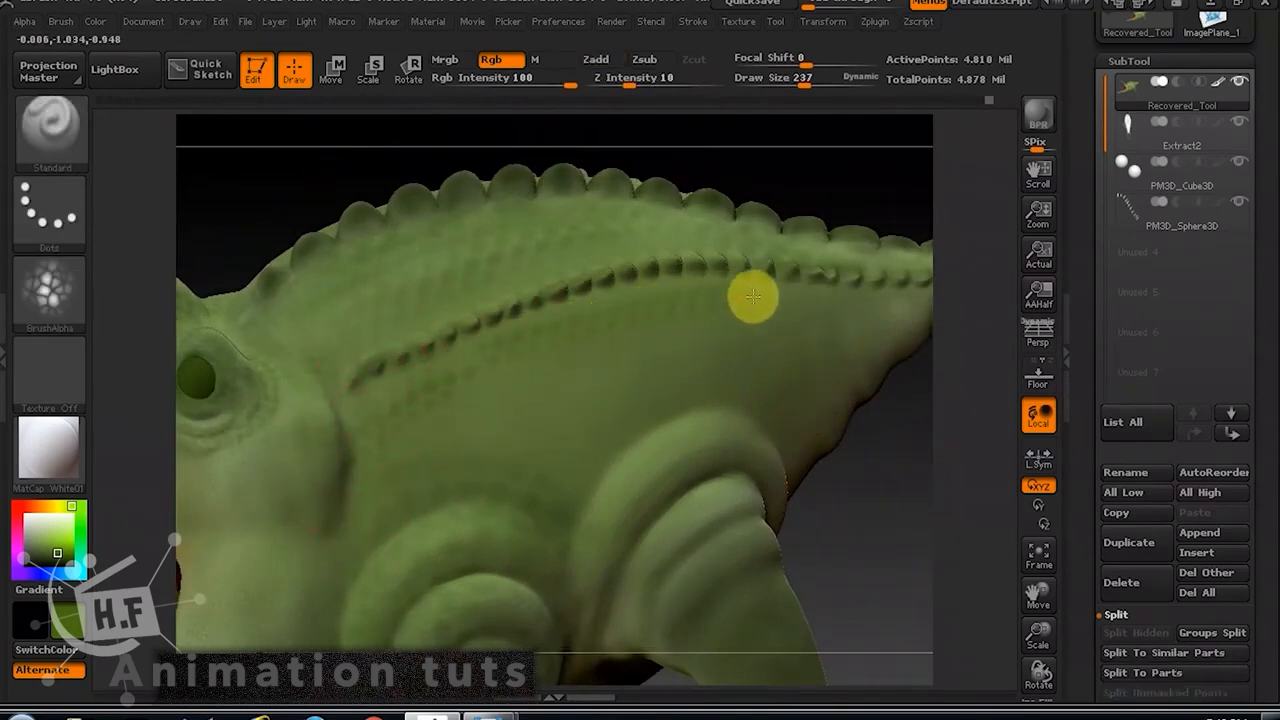
pyautogui.moveTo(798, 342); pyautogui.dragTo(766, 329)
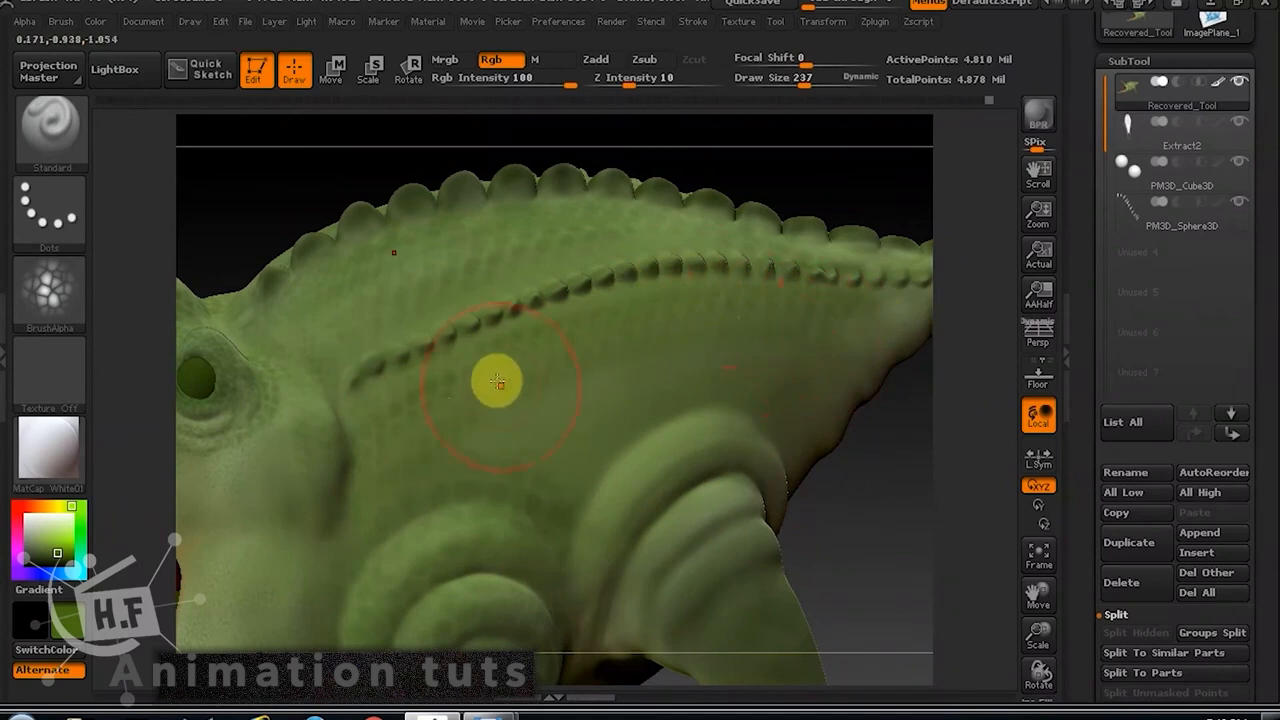
# Try painting the flank scales with Zadd enabled, undo the strokes and turn Zadd off.
pyautogui.click(595, 59)
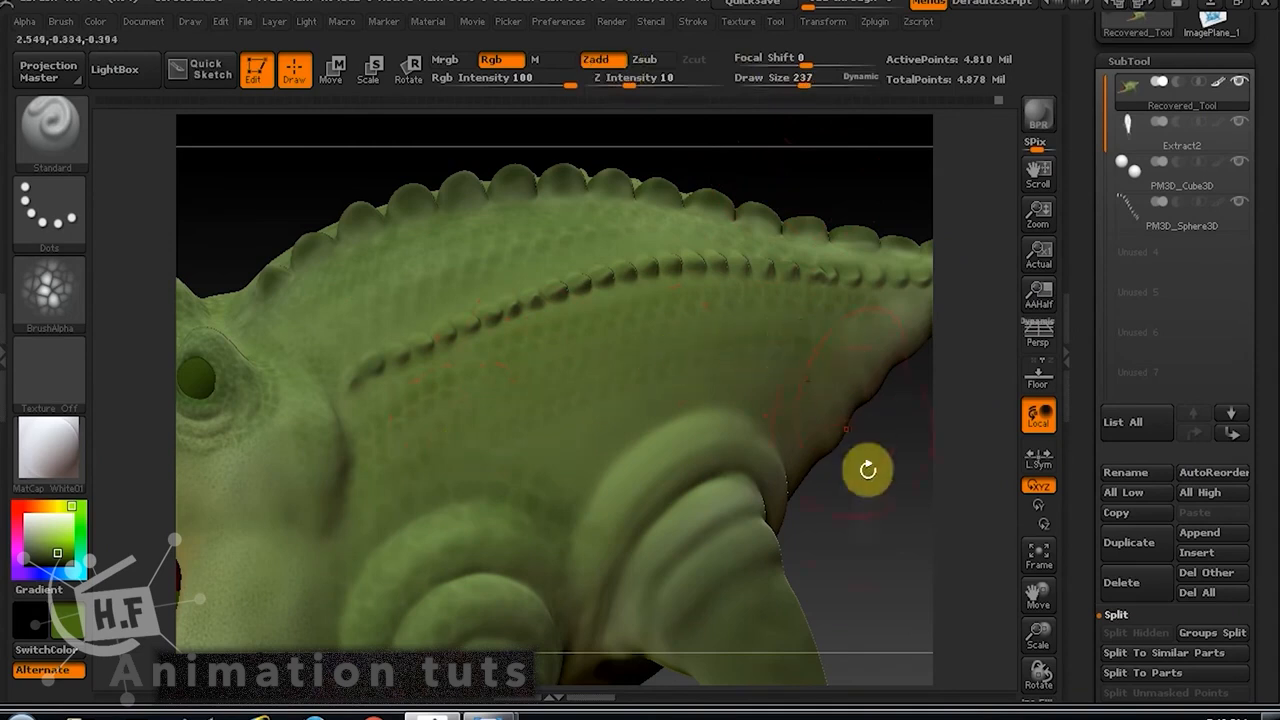
pyautogui.hotkey('ctrl', 'z')
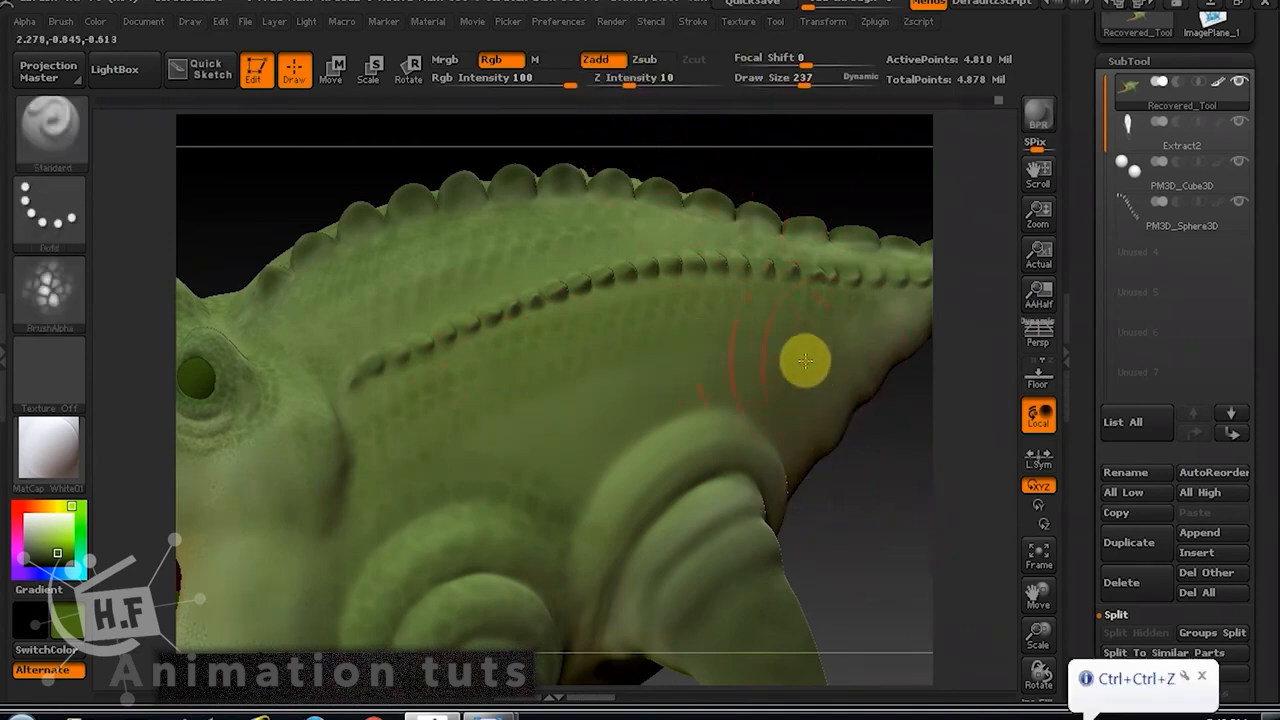
pyautogui.hotkey('ctrl', 'z')
pyautogui.click(606, 63)
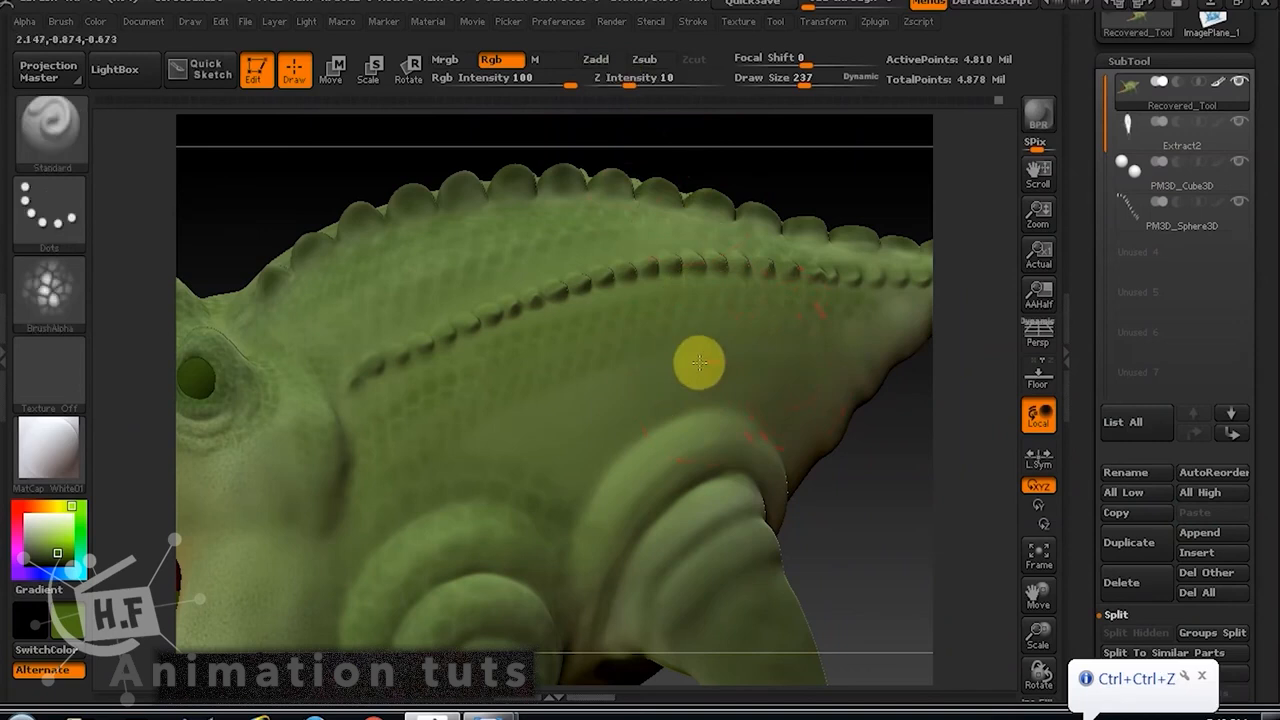
# Extend the green scale pattern over the lower flank and onto the skin folds above the rear leg.
pyautogui.moveTo(871, 474); pyautogui.dragTo(843, 491)
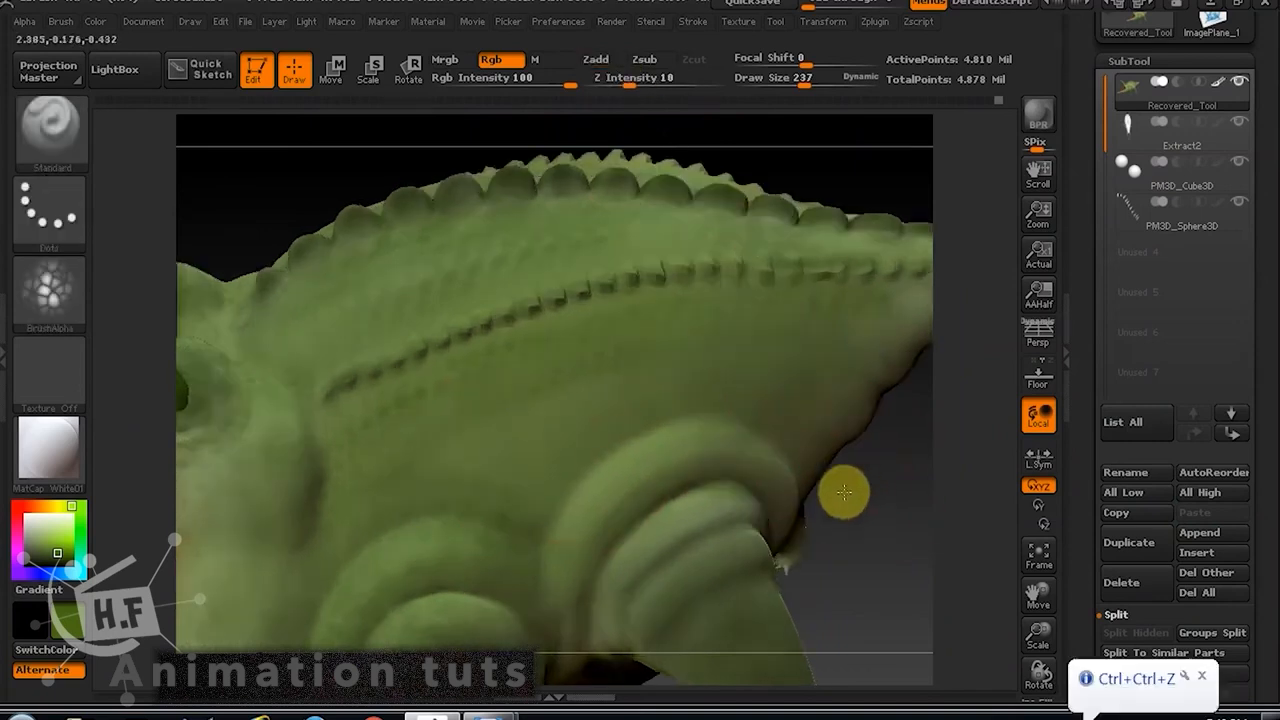
pyautogui.moveTo(461, 456)
pyautogui.mouseDown()
pyautogui.moveTo(643, 380)
pyautogui.moveTo(790, 393)
pyautogui.mouseUp()
pyautogui.hotkey('ctrl', 'z')
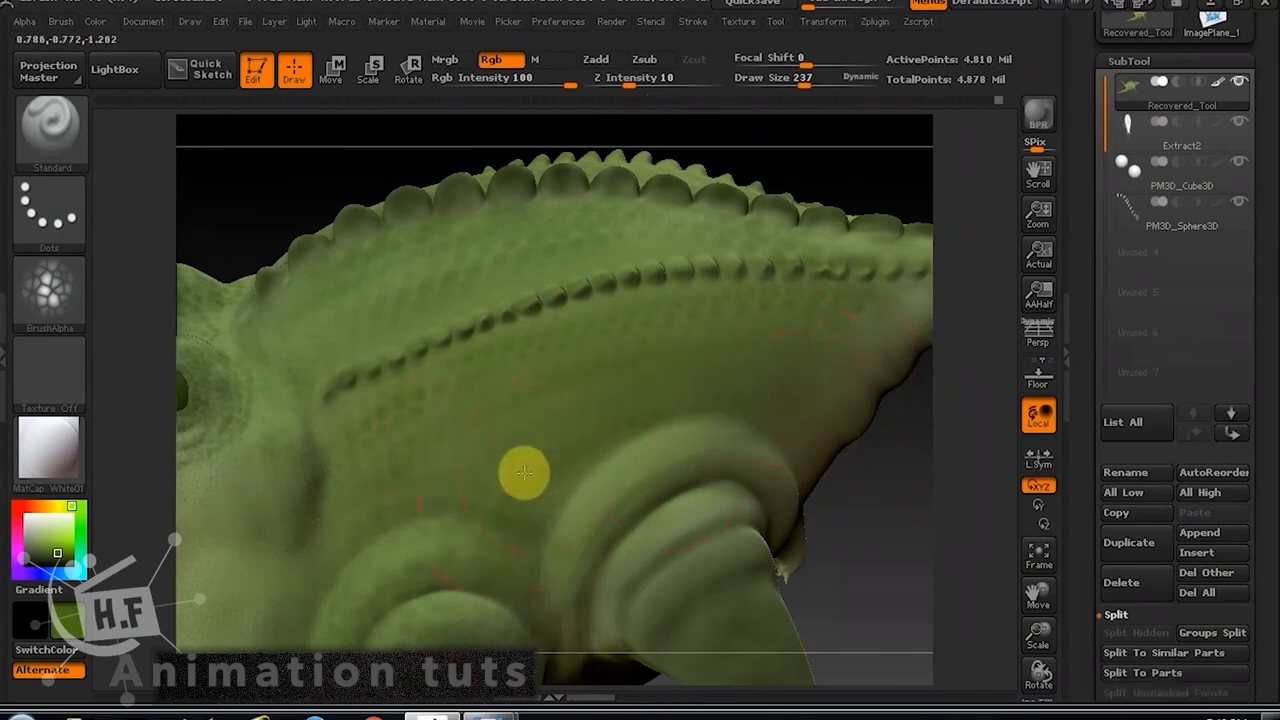
pyautogui.keyDown('alt'); pyautogui.moveTo(890, 522); pyautogui.dragTo(854, 454); pyautogui.keyUp('alt')
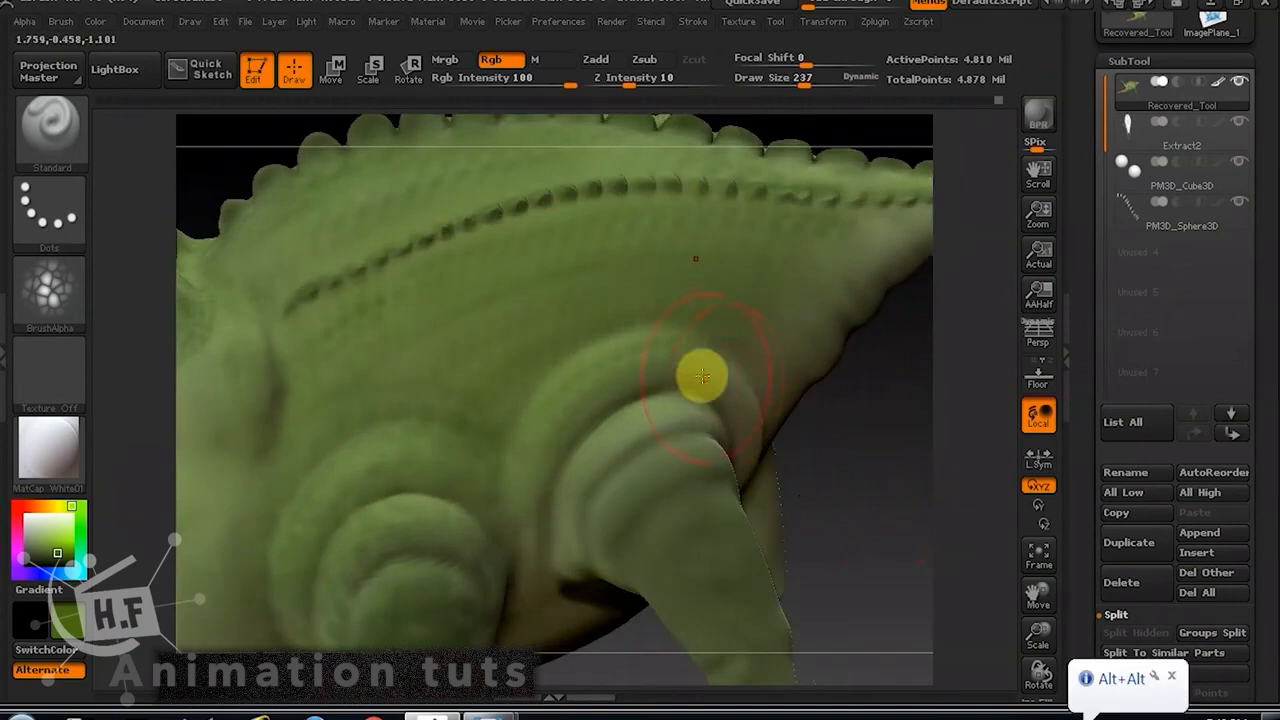
pyautogui.moveTo(684, 415)
pyautogui.mouseDown()
pyautogui.moveTo(566, 534)
pyautogui.moveTo(651, 474)
pyautogui.mouseUp()
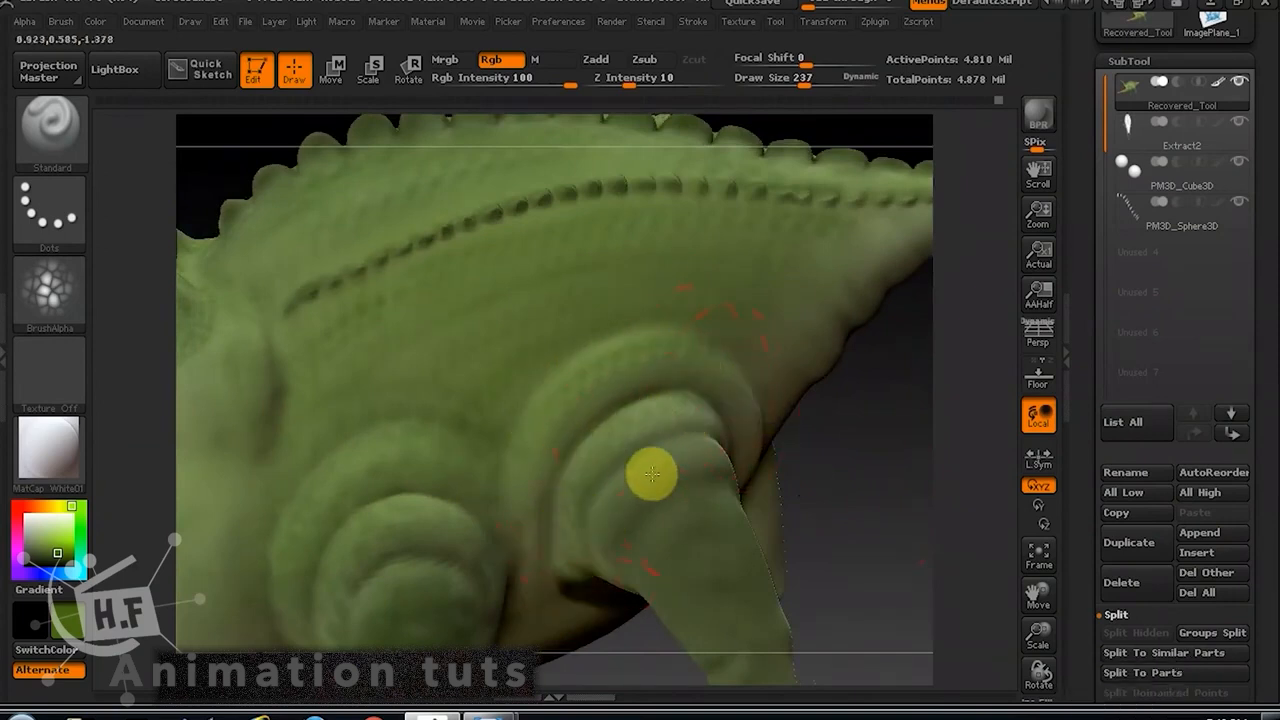
# Undo the last two paint strokes on the rear leg.
pyautogui.moveTo(850, 490)
pyautogui.mouseDown()
pyautogui.moveTo(809, 503)
pyautogui.moveTo(830, 490)
pyautogui.moveTo(831, 506)
pyautogui.moveTo(825, 433)
pyautogui.moveTo(800, 391)
pyautogui.moveTo(812, 418)
pyautogui.moveTo(866, 434)
pyautogui.moveTo(855, 465)
pyautogui.mouseUp()
pyautogui.moveTo(826, 528); pyautogui.dragTo(863, 523)
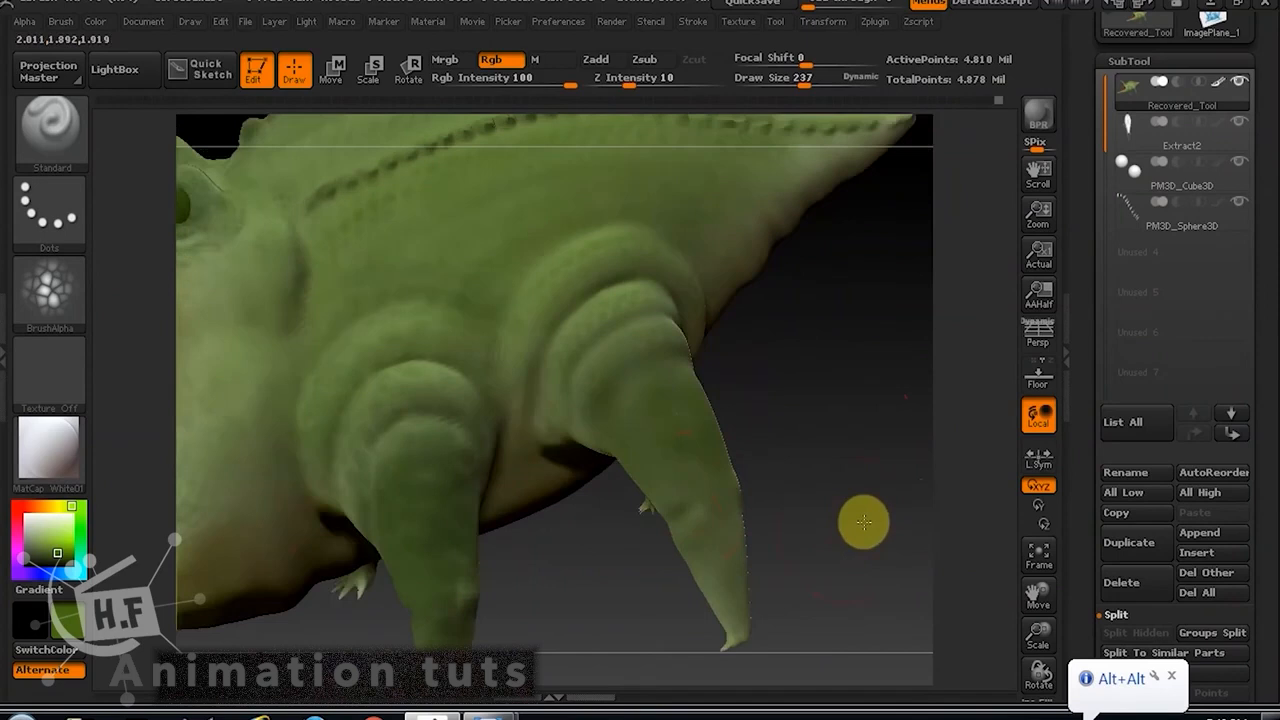
pyautogui.hotkey('ctrl', 'z')
pyautogui.hotkey('ctrl', 'z')
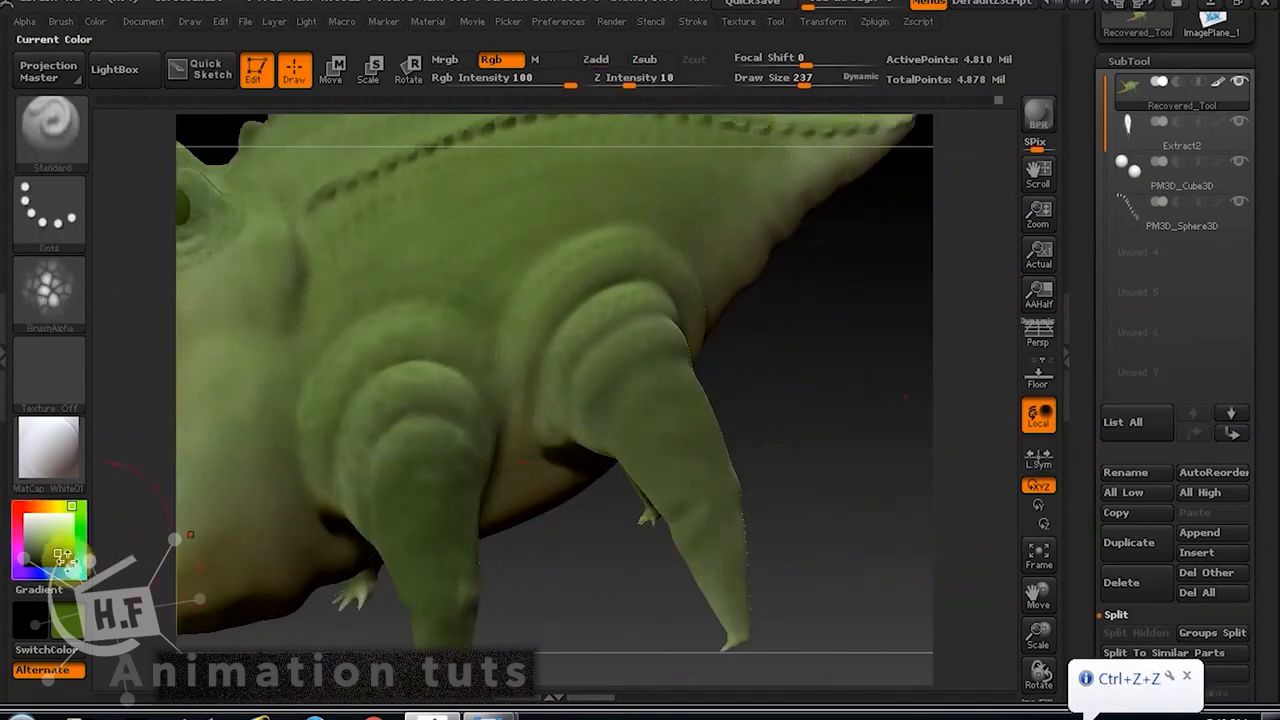
# Sample darker green from the front leg, set RGB intensity to 54, and paint the rear leg and the front leg's folds.
pyautogui.moveTo(60, 556); pyautogui.dragTo(437, 523)
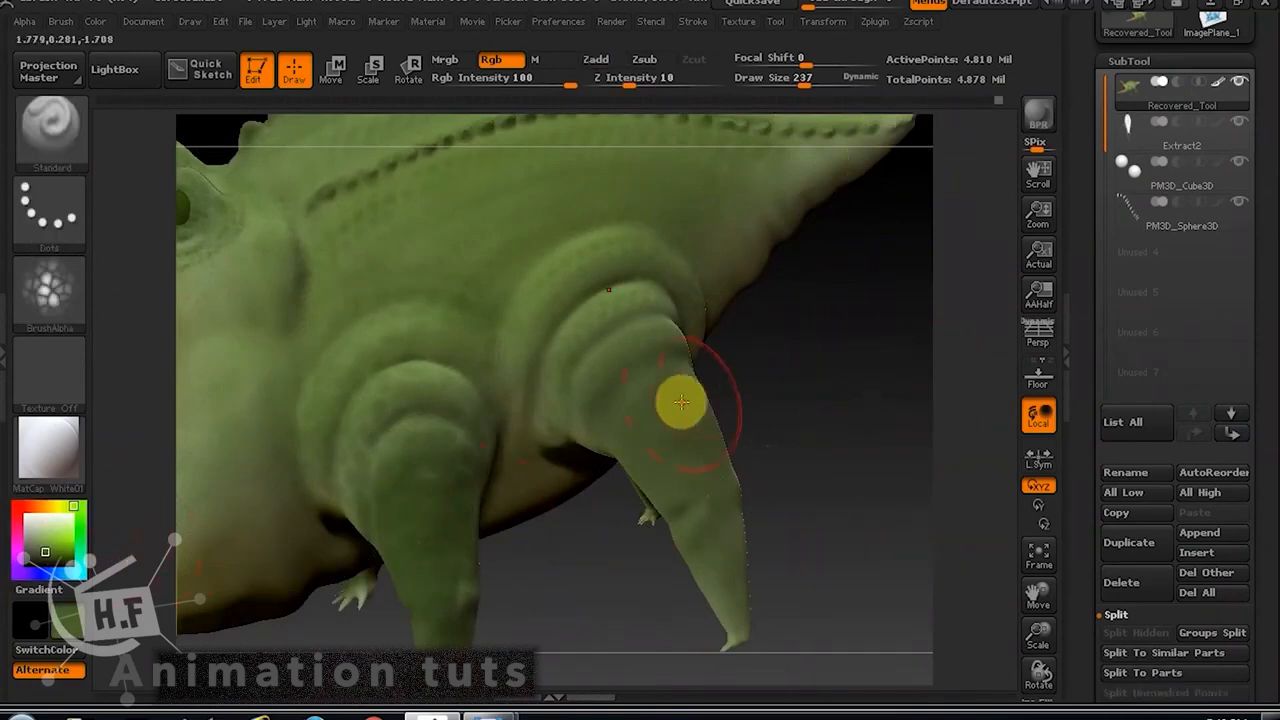
pyautogui.moveTo(560, 80); pyautogui.dragTo(535, 80)
pyautogui.moveTo(679, 431)
pyautogui.mouseDown()
pyautogui.moveTo(680, 489)
pyautogui.moveTo(641, 470)
pyautogui.moveTo(678, 391)
pyautogui.mouseUp()
pyautogui.moveTo(791, 418)
pyautogui.mouseDown()
pyautogui.moveTo(729, 423)
pyautogui.moveTo(723, 466)
pyautogui.mouseUp()
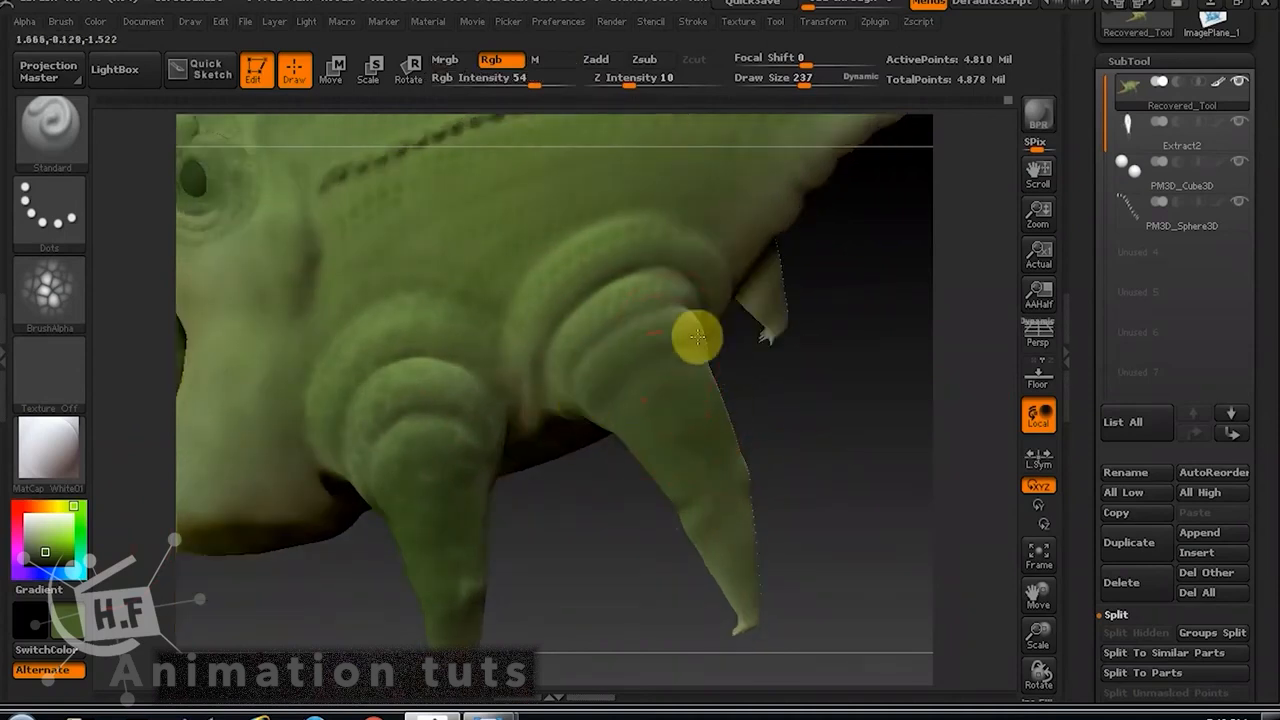
pyautogui.moveTo(697, 338); pyautogui.dragTo(555, 445)
pyautogui.moveTo(384, 456)
pyautogui.mouseDown()
pyautogui.moveTo(343, 423)
pyautogui.moveTo(394, 394)
pyautogui.mouseUp()
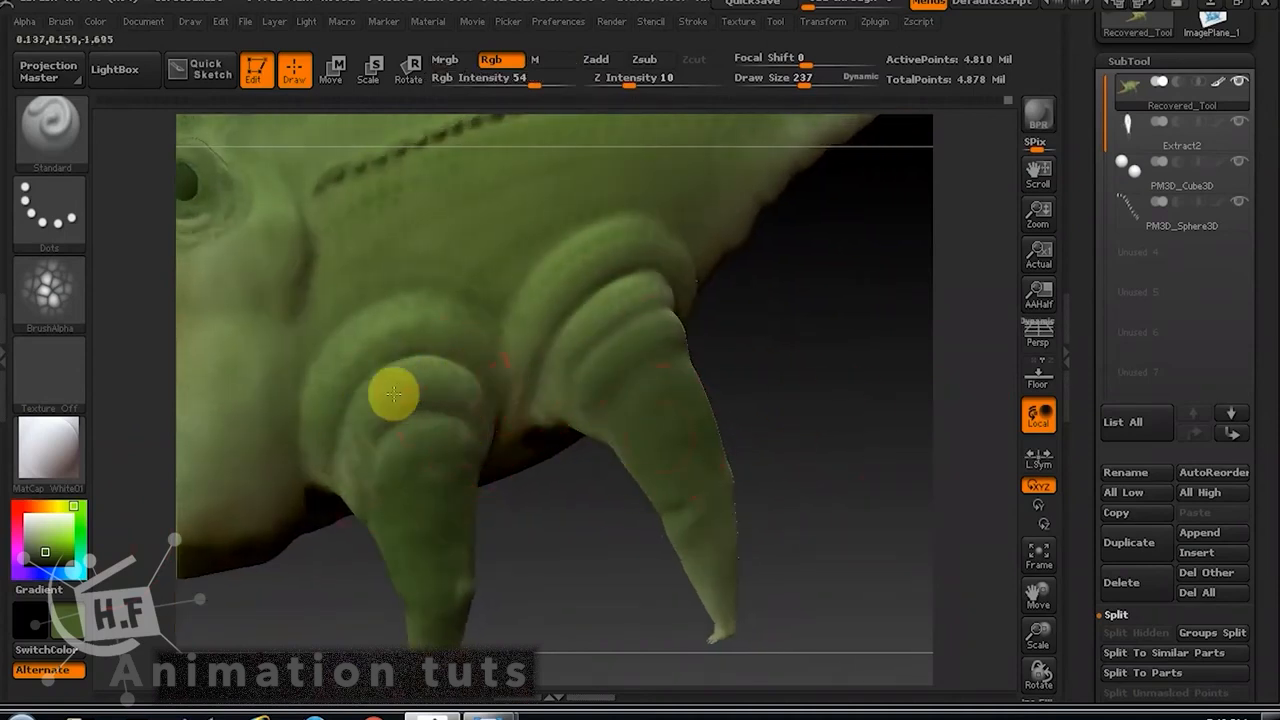
# Paint green over the front-facing sides of both legs down toward the feet.
pyautogui.keyDown('alt'); pyautogui.moveTo(826, 380); pyautogui.dragTo(757, 430); pyautogui.keyUp('alt')
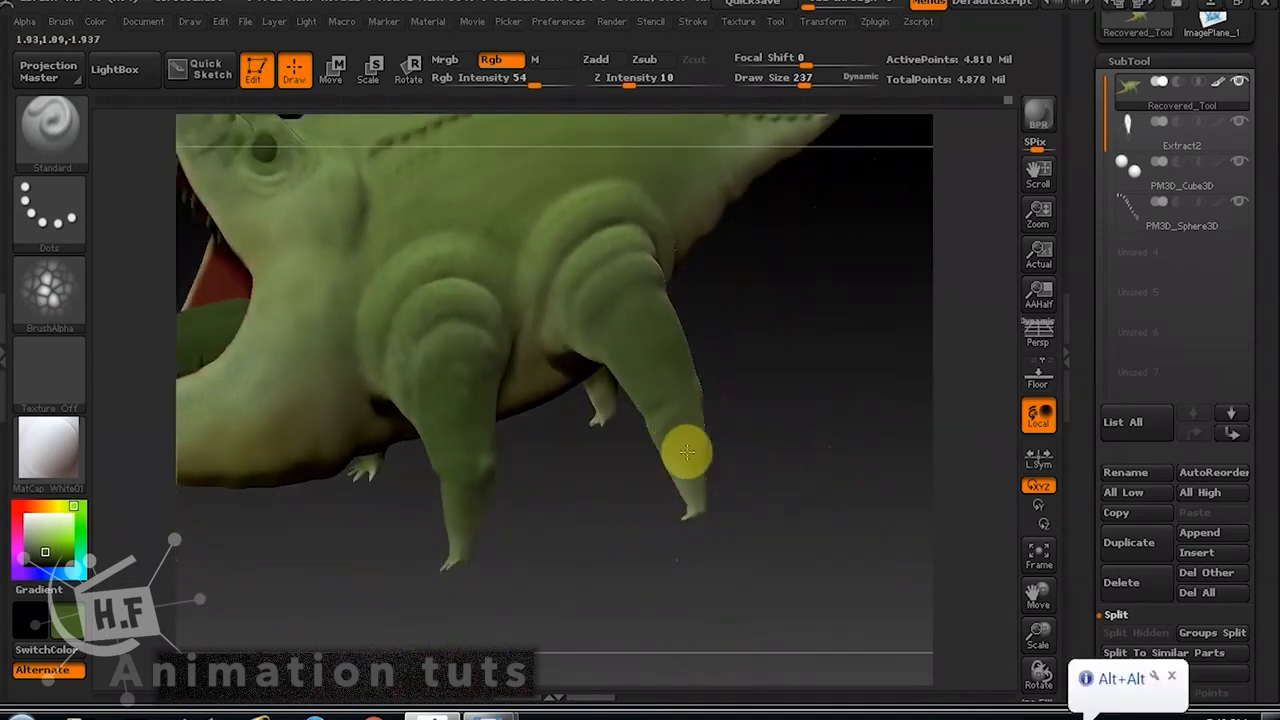
pyautogui.moveTo(835, 392); pyautogui.dragTo(717, 386)
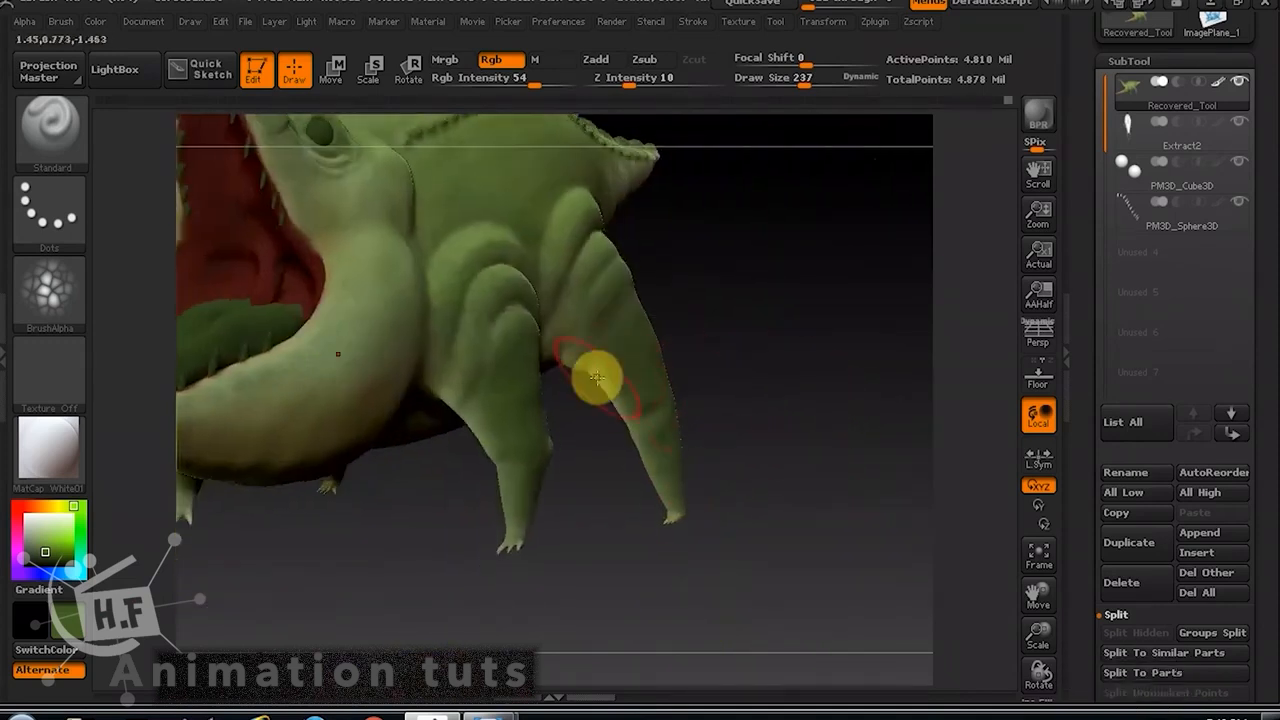
pyautogui.moveTo(591, 355); pyautogui.dragTo(638, 408)
pyautogui.moveTo(731, 363); pyautogui.dragTo(525, 373)
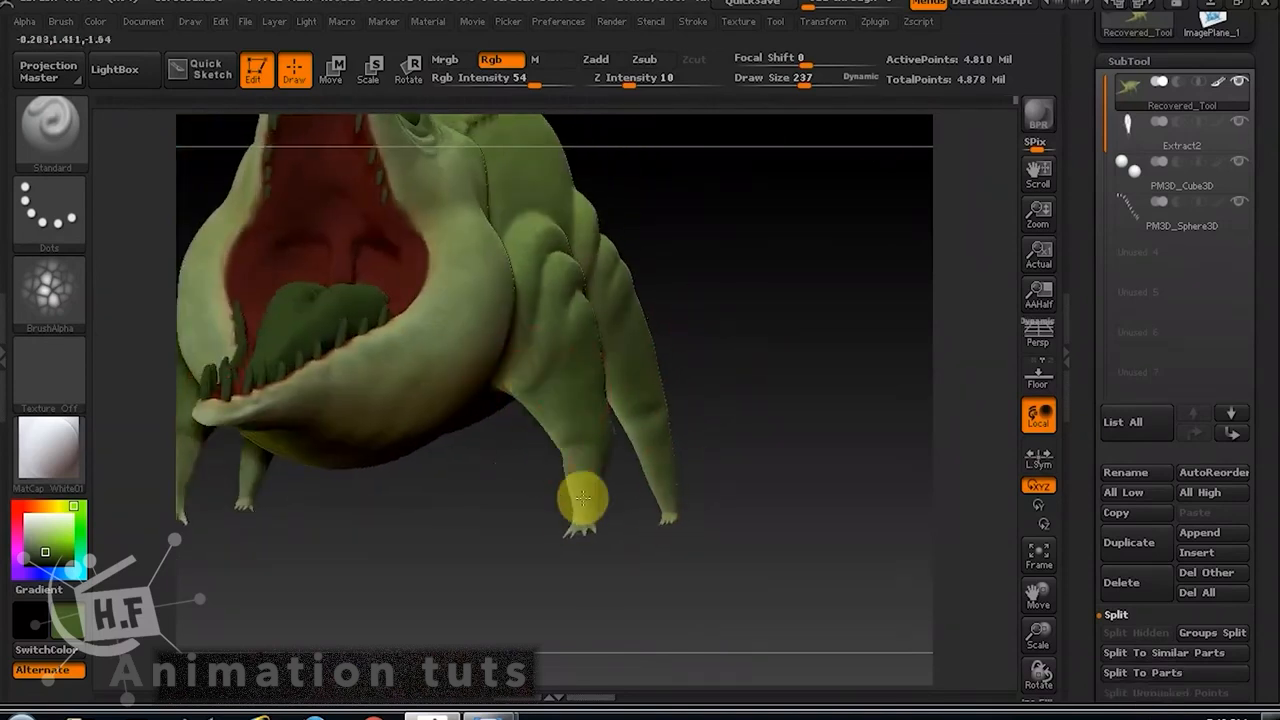
pyautogui.moveTo(583, 500); pyautogui.dragTo(670, 400)
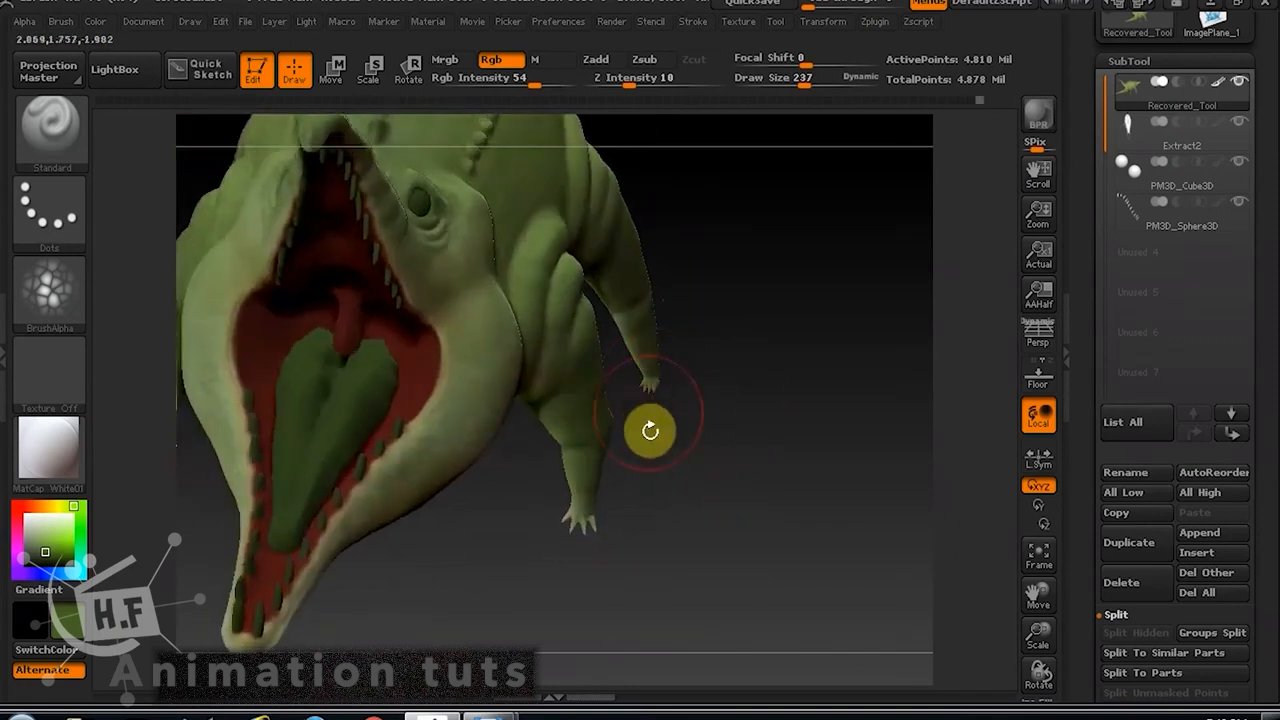
# Paint green over the cheek, the corner of the jaw and the skin behind the eye.
pyautogui.moveTo(651, 513)
pyautogui.mouseDown()
pyautogui.moveTo(683, 497)
pyautogui.moveTo(670, 496)
pyautogui.mouseUp()
pyautogui.moveTo(450, 500); pyautogui.dragTo(535, 480)
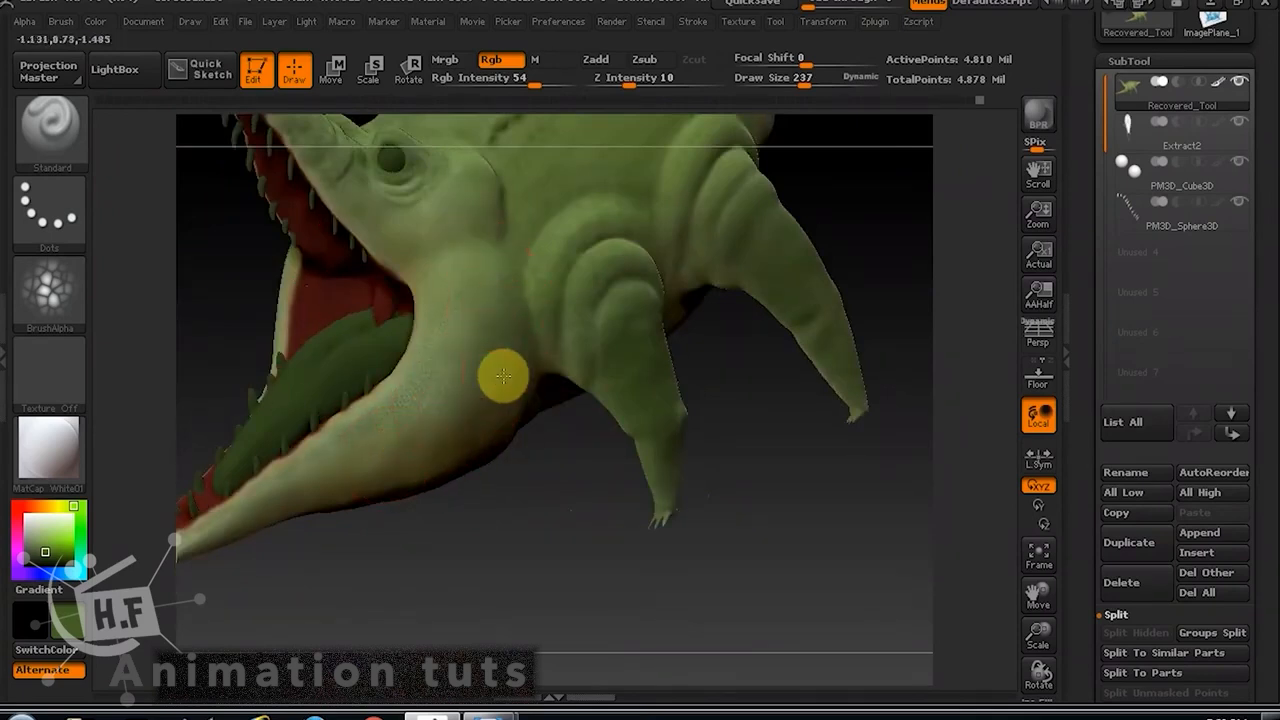
pyautogui.moveTo(518, 462); pyautogui.dragTo(534, 458)
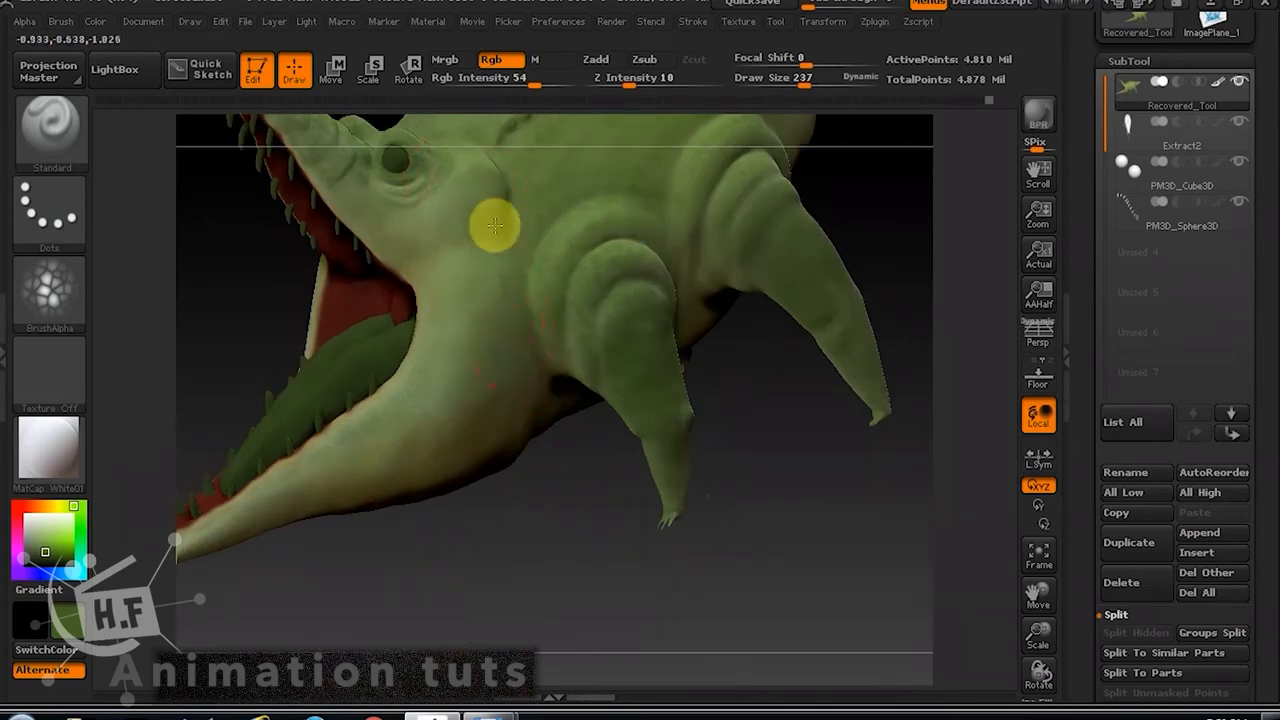
pyautogui.moveTo(440, 206); pyautogui.dragTo(467, 175)
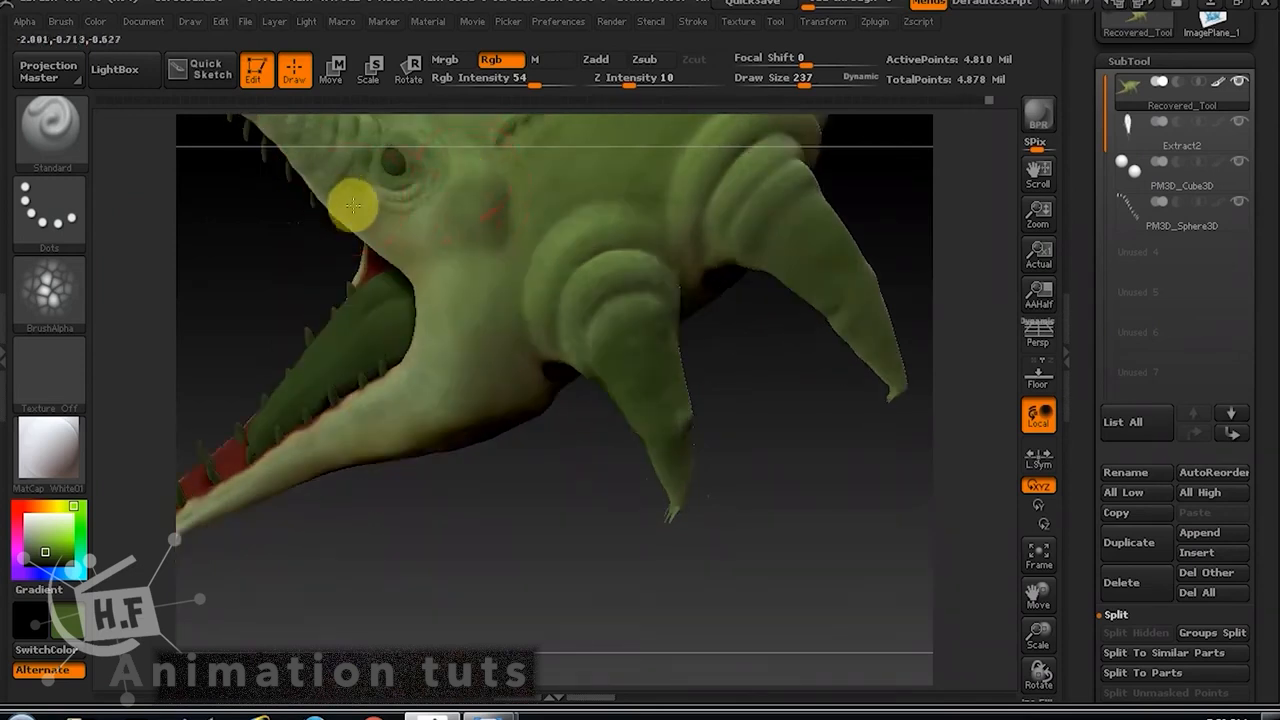
pyautogui.moveTo(549, 566); pyautogui.dragTo(592, 416)
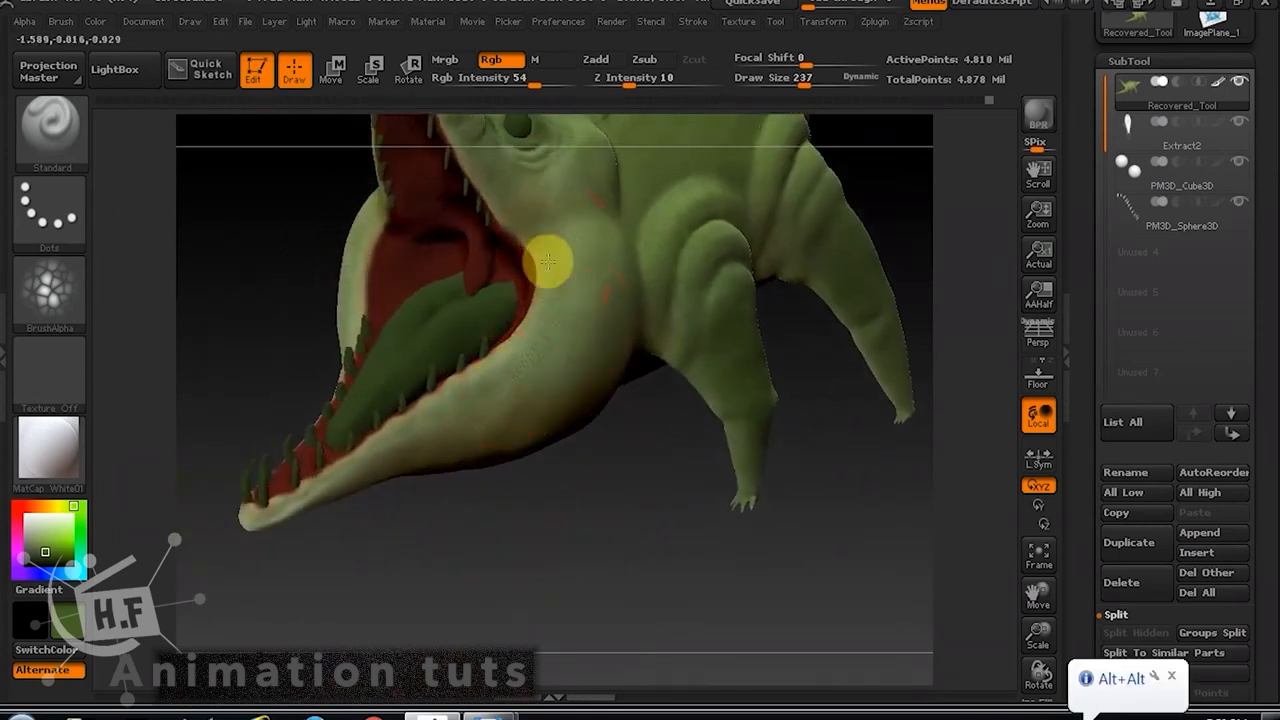
# Lower the creature's mesh to subdivision level 3 for work on the underside of the tail.
pyautogui.moveTo(511, 223)
pyautogui.mouseDown()
pyautogui.moveTo(763, 514)
pyautogui.moveTo(730, 515)
pyautogui.moveTo(851, 329)
pyautogui.moveTo(720, 380)
pyautogui.moveTo(560, 392)
pyautogui.moveTo(757, 423)
pyautogui.mouseUp()
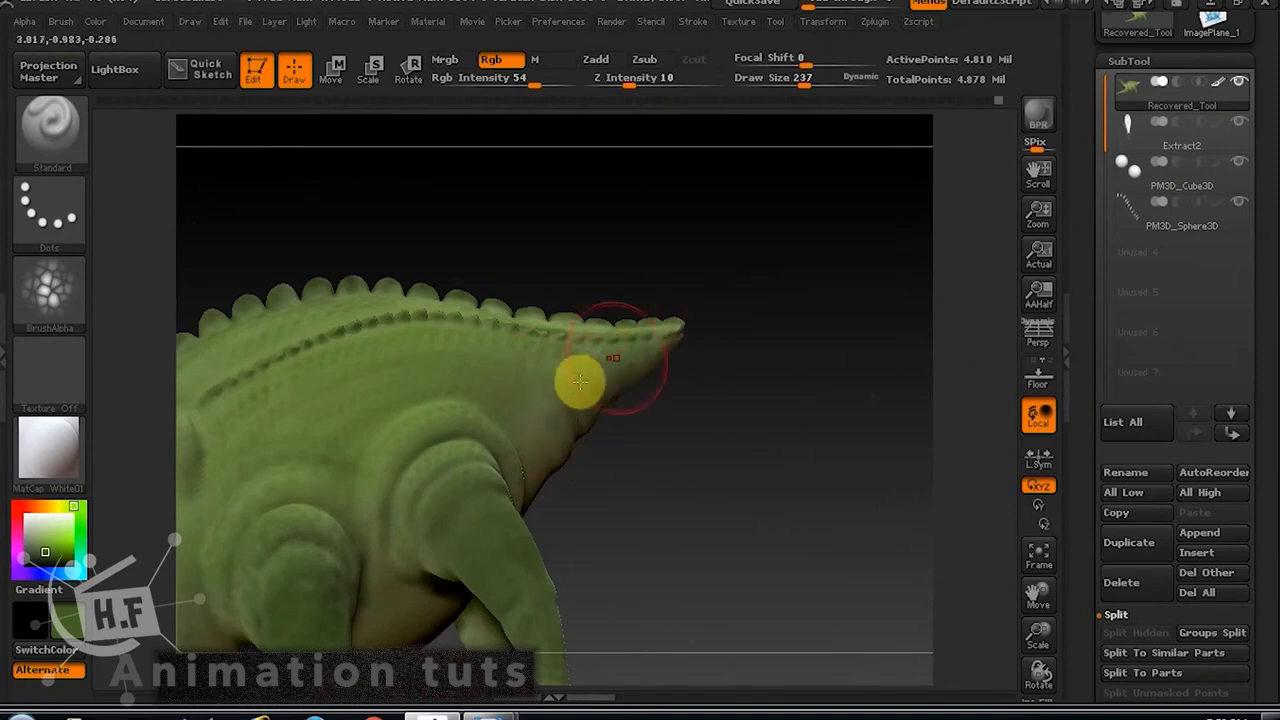
pyautogui.moveTo(740, 409); pyautogui.dragTo(653, 369)
pyautogui.keyDown('alt'); pyautogui.moveTo(770, 389); pyautogui.dragTo(748, 302); pyautogui.keyUp('alt')
pyautogui.click(1202, 66)
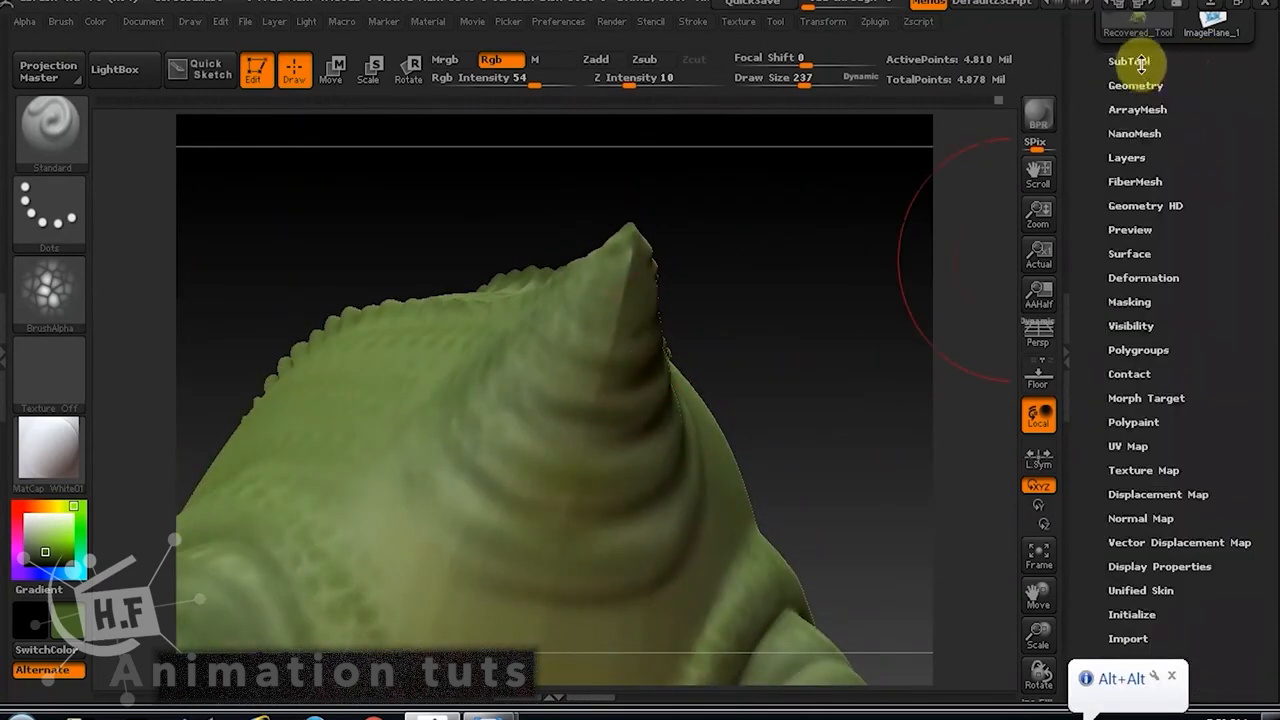
pyautogui.click(1135, 86)
pyautogui.moveTo(1141, 132); pyautogui.dragTo(1144, 132)
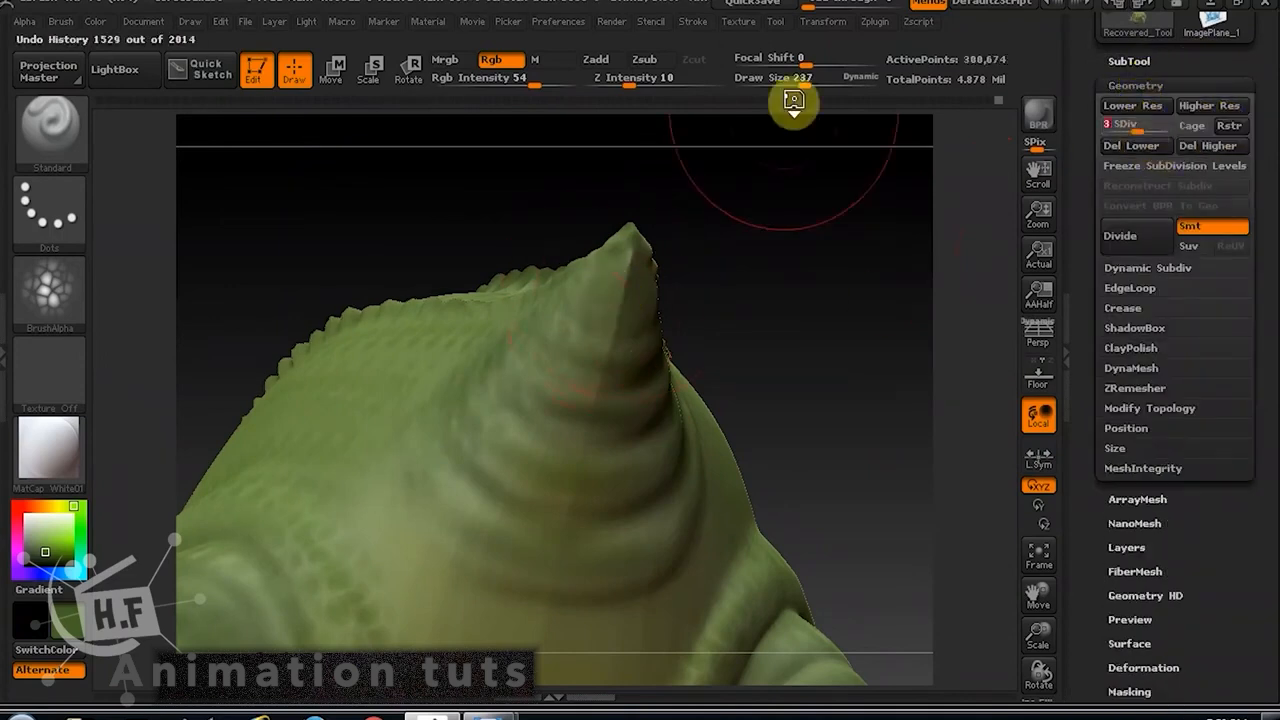
# Set the draw size to 52 and smooth the skin folds on the underside of the tail.
pyautogui.moveTo(795, 88); pyautogui.dragTo(769, 87)
pyautogui.press('shift')
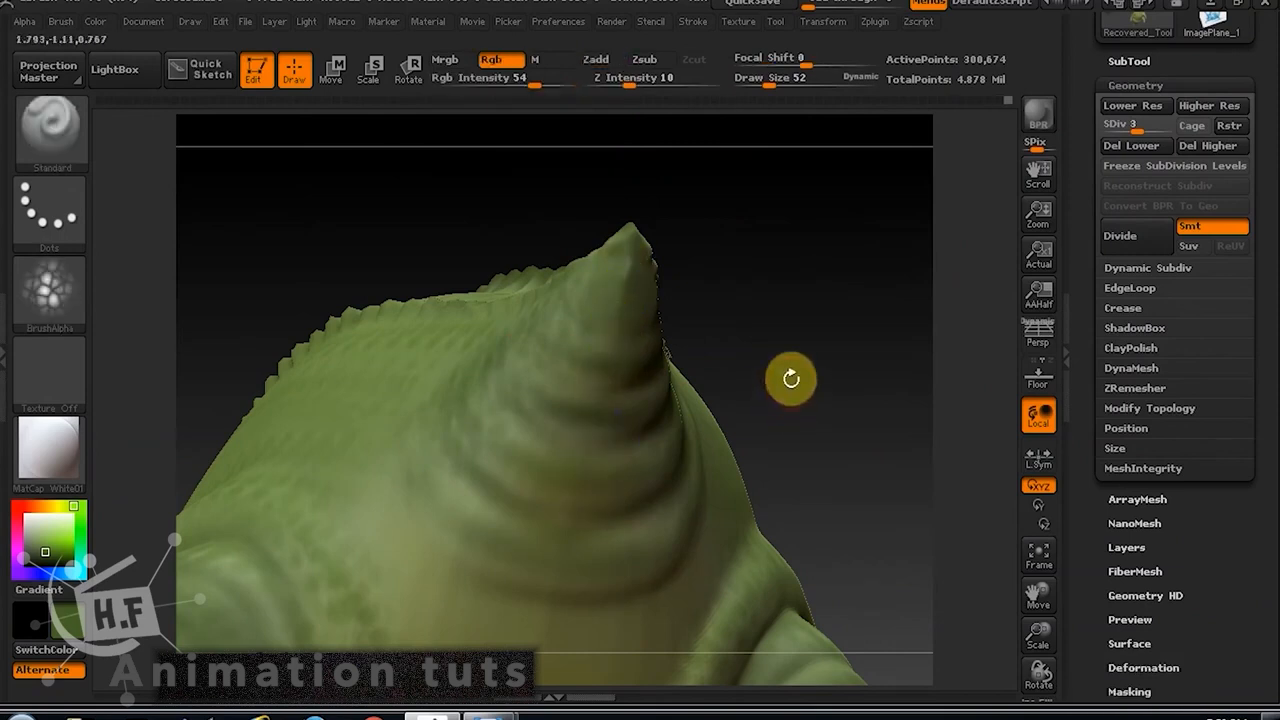
pyautogui.moveTo(794, 377)
pyautogui.mouseDown()
pyautogui.moveTo(771, 306)
pyautogui.moveTo(843, 309)
pyautogui.moveTo(840, 341)
pyautogui.moveTo(805, 210)
pyautogui.mouseUp()
pyautogui.press('shift')
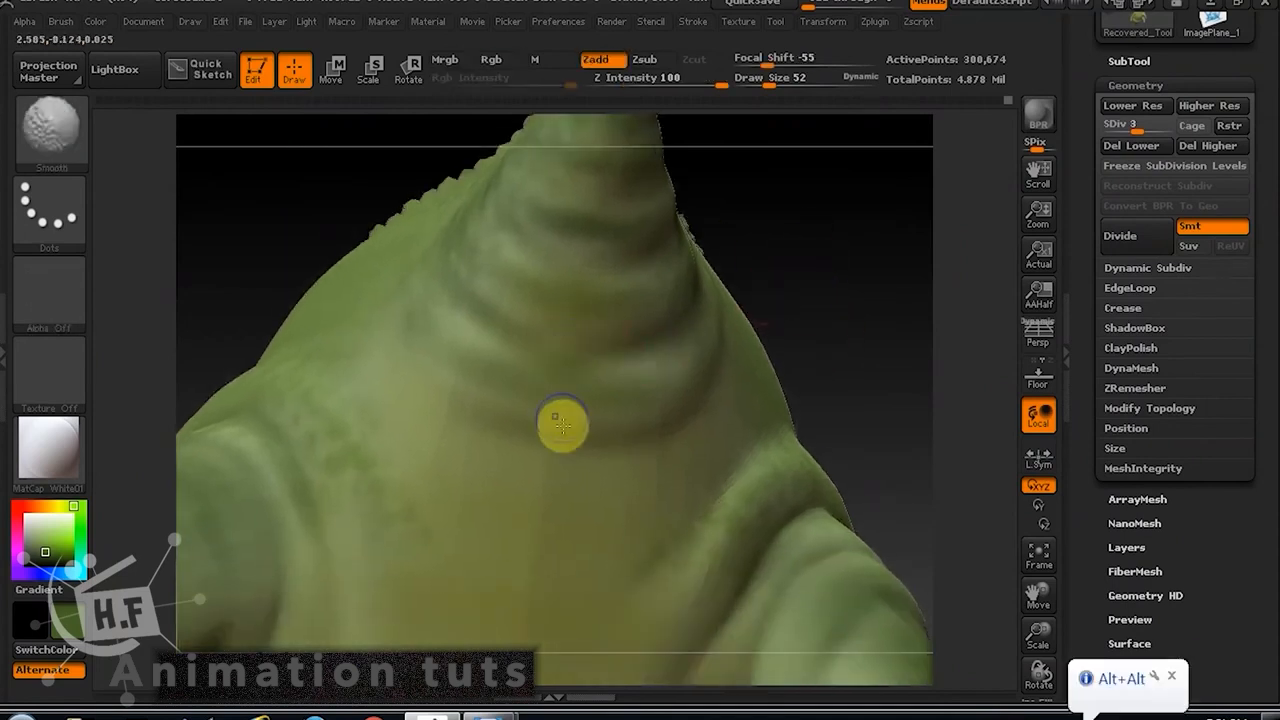
pyautogui.press('shift')
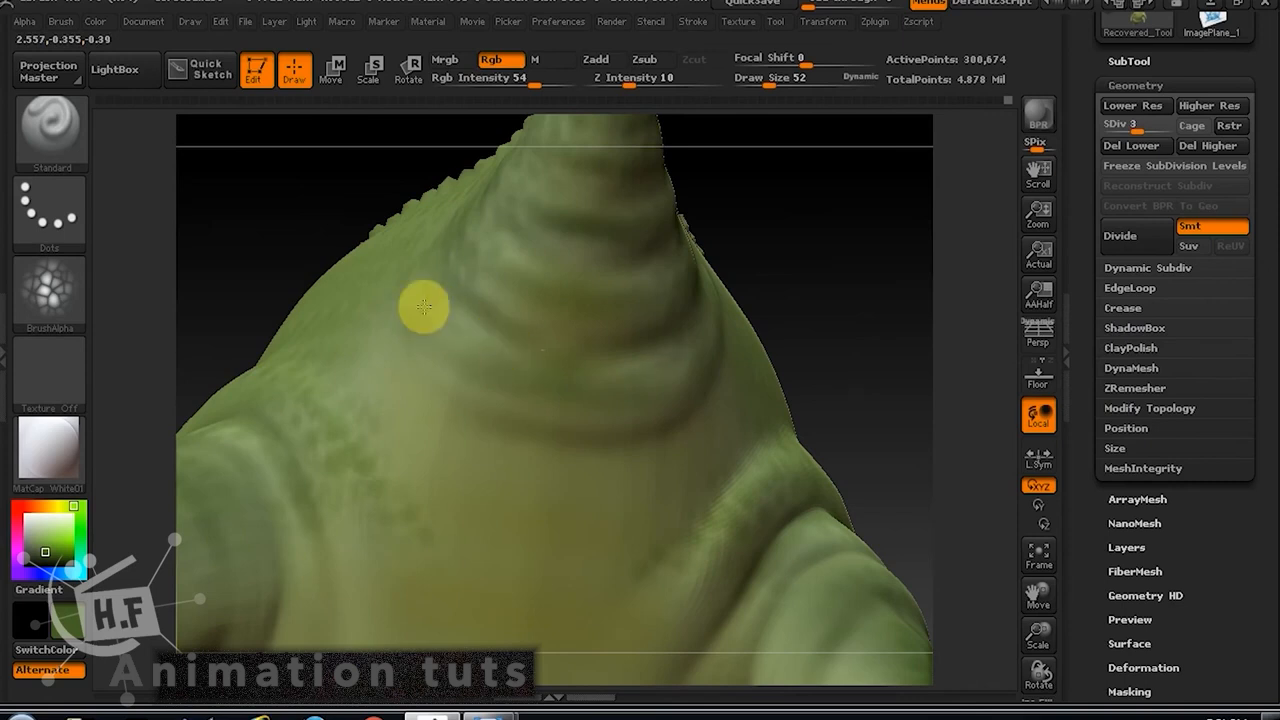
# Set the draw size to 106 and paint green over the folds beneath the tail.
pyautogui.moveTo(770, 348); pyautogui.dragTo(747, 341)
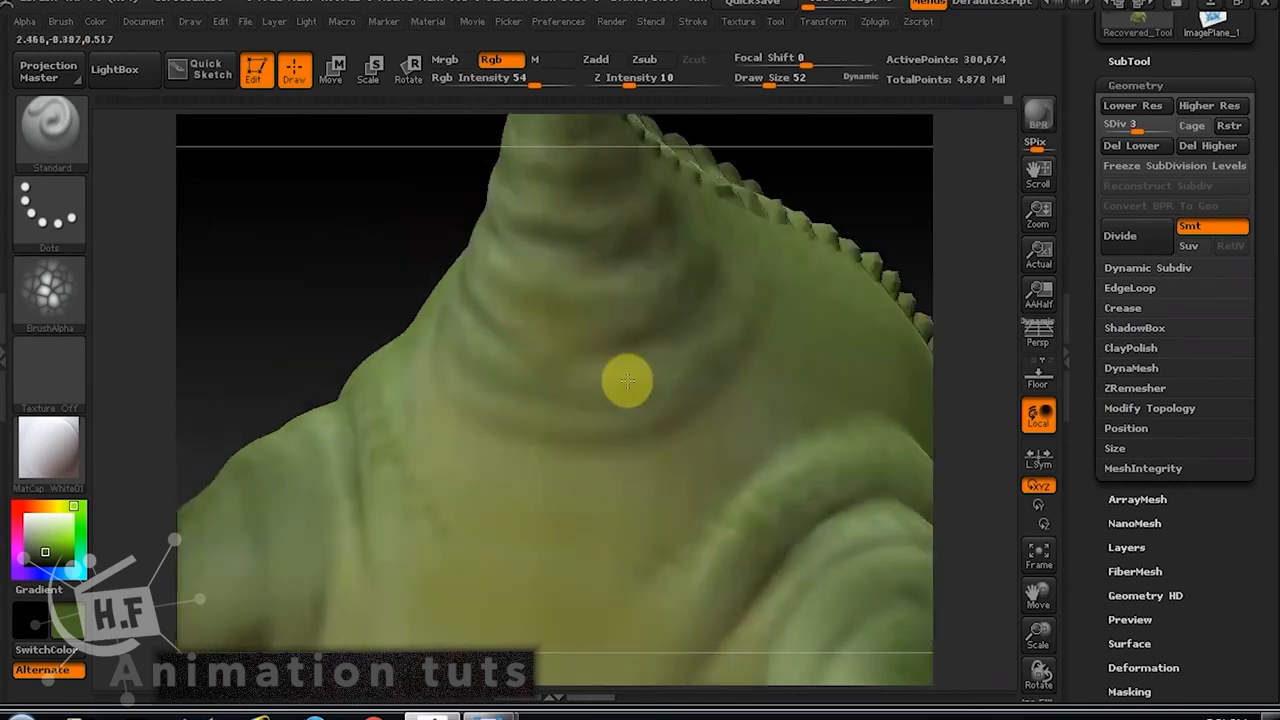
pyautogui.moveTo(855, 185); pyautogui.dragTo(900, 187)
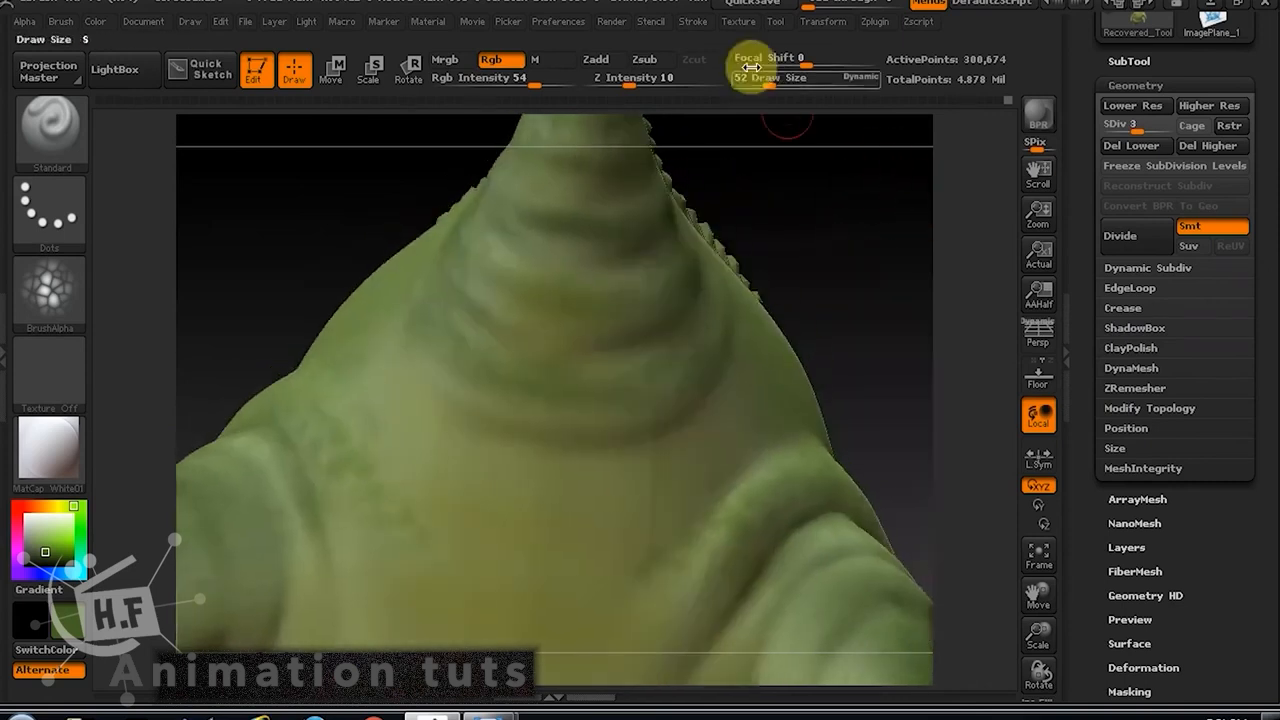
pyautogui.moveTo(769, 84); pyautogui.dragTo(783, 86)
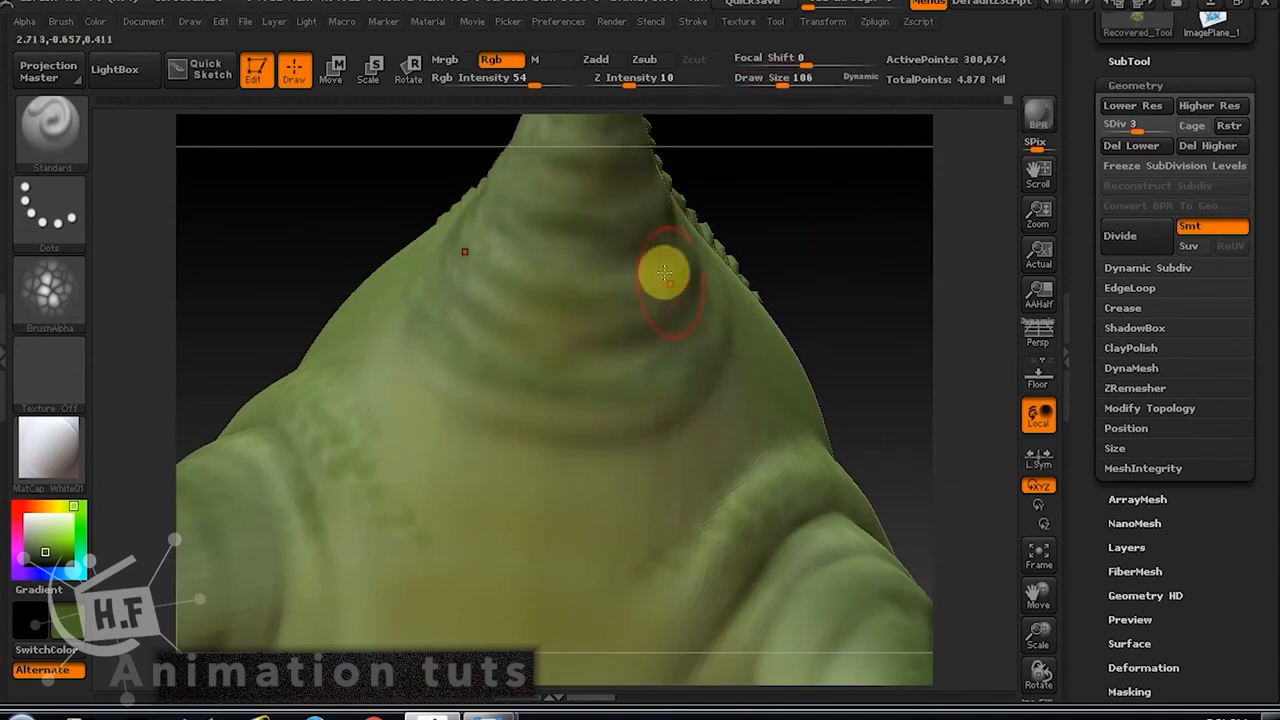
pyautogui.moveTo(760, 229)
pyautogui.mouseDown()
pyautogui.moveTo(865, 229)
pyautogui.moveTo(640, 386)
pyautogui.mouseUp()
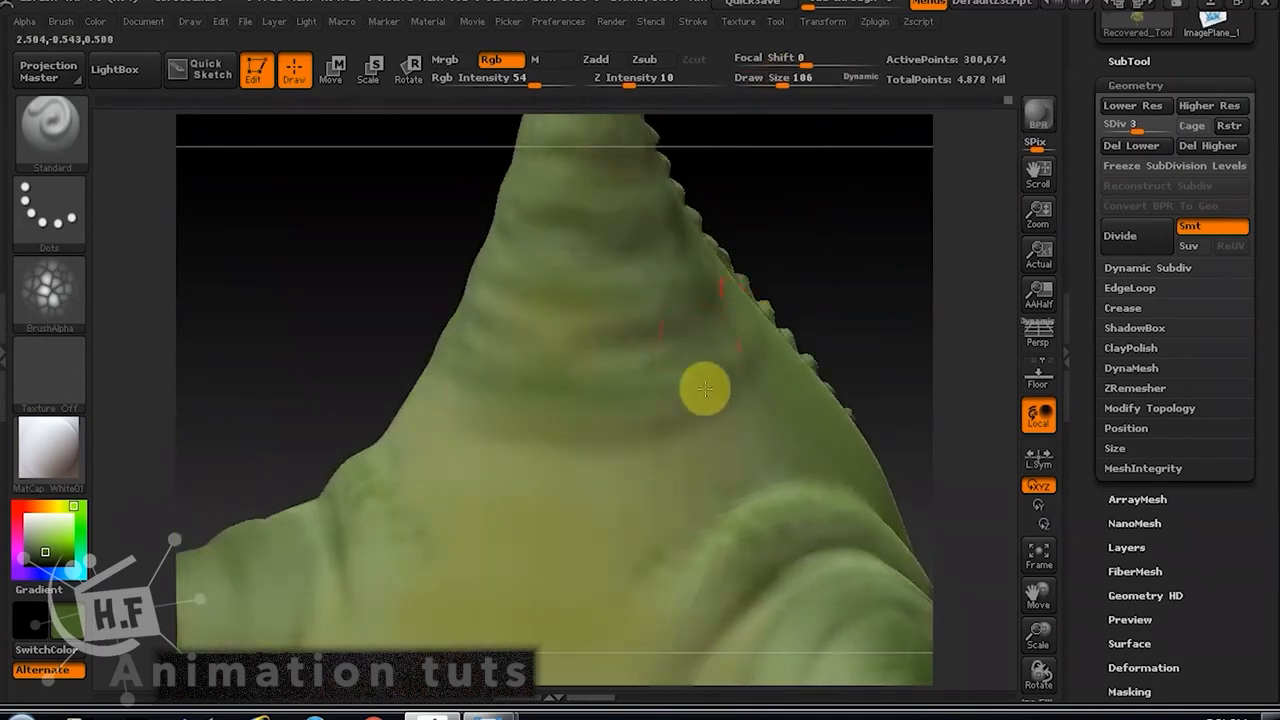
pyautogui.moveTo(877, 337)
pyautogui.mouseDown()
pyautogui.moveTo(797, 400)
pyautogui.moveTo(853, 390)
pyautogui.mouseUp()
# Sample yellow-green from the belly, set the draw size to 156, and paint the inner side of the rear leg down to the foot.
pyautogui.moveTo(771, 520)
pyautogui.mouseDown()
pyautogui.moveTo(891, 149)
pyautogui.moveTo(880, 360)
pyautogui.moveTo(856, 162)
pyautogui.moveTo(410, 416)
pyautogui.mouseUp()
pyautogui.moveTo(45, 543); pyautogui.dragTo(634, 406)
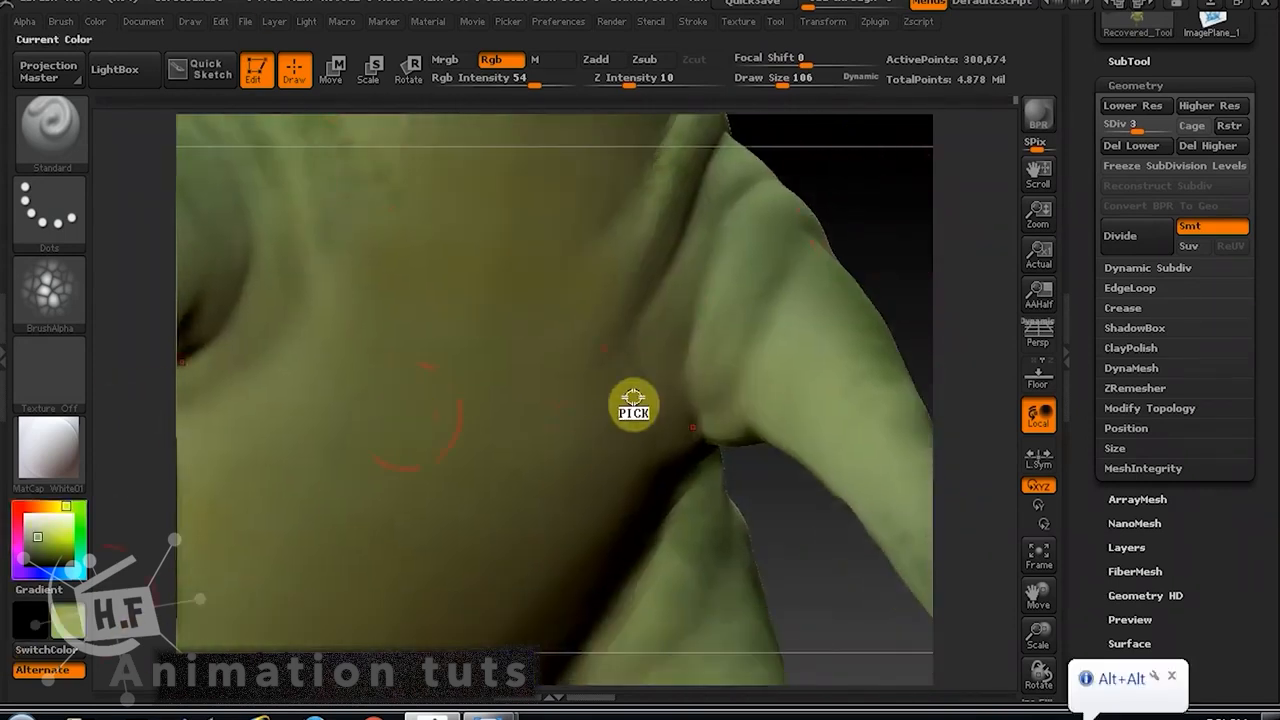
pyautogui.moveTo(571, 291); pyautogui.dragTo(880, 297)
pyautogui.moveTo(660, 332); pyautogui.dragTo(834, 322)
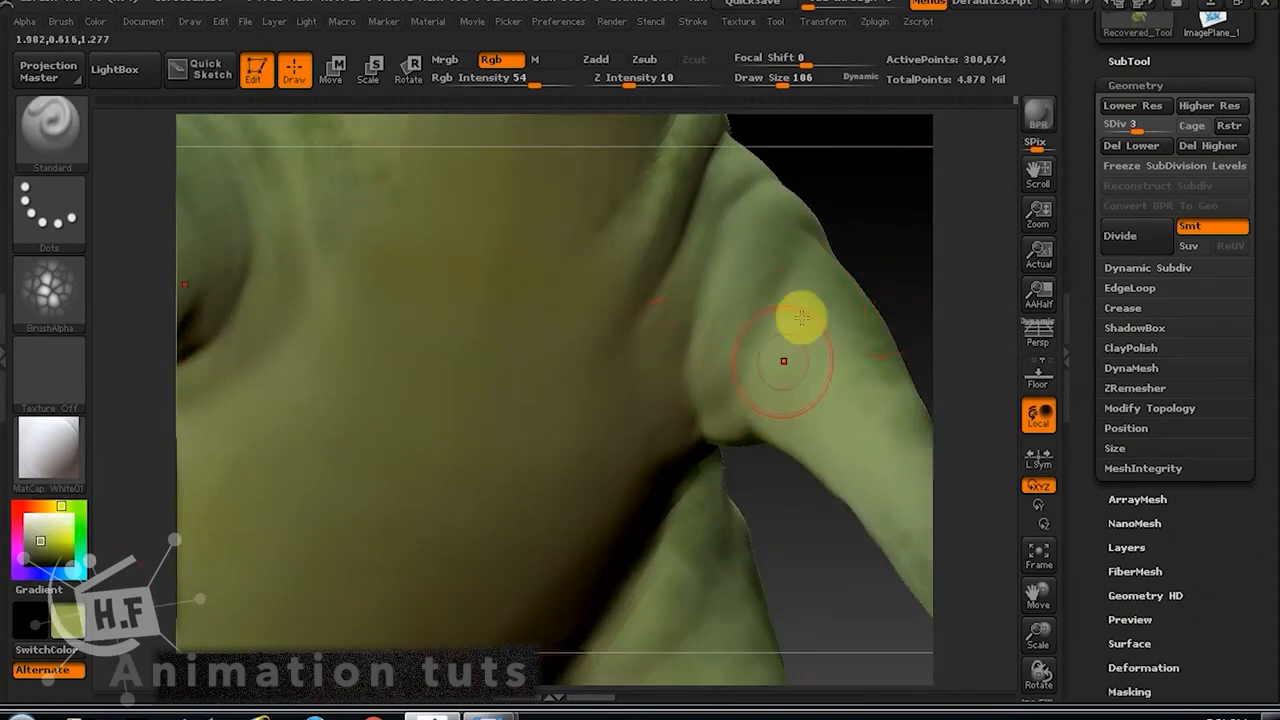
pyautogui.click(795, 79)
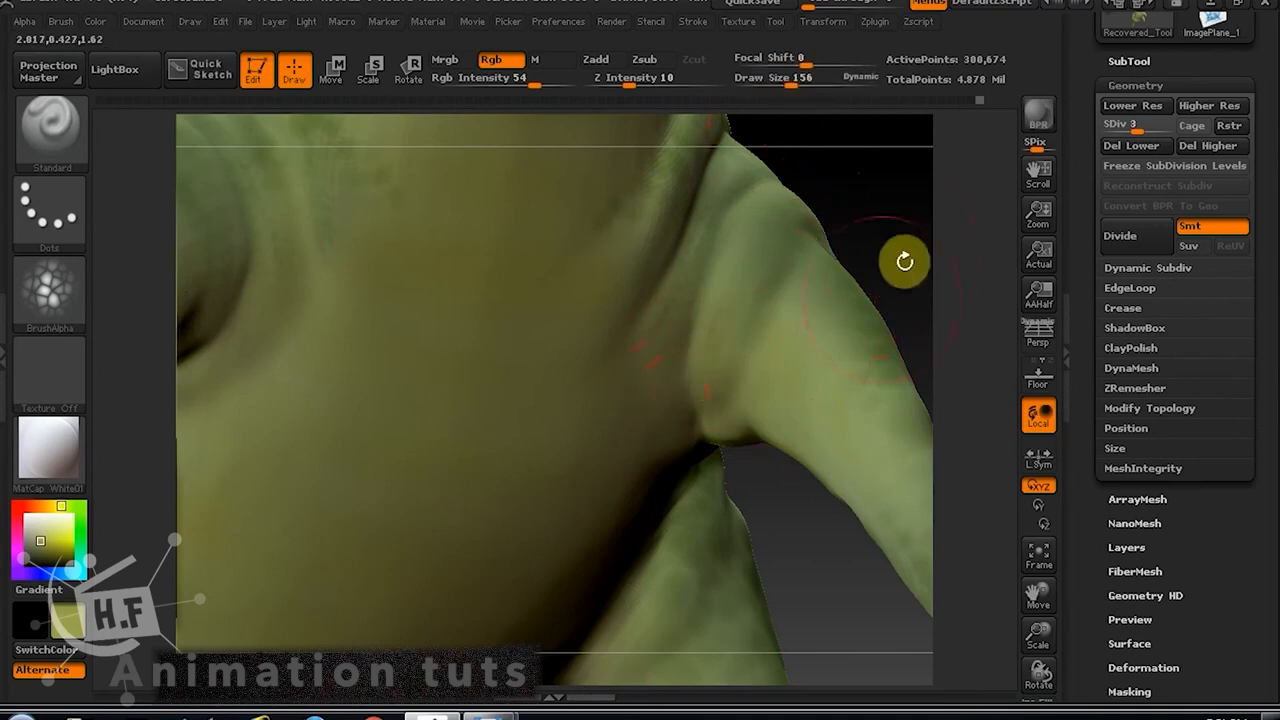
pyautogui.moveTo(906, 260); pyautogui.dragTo(899, 293)
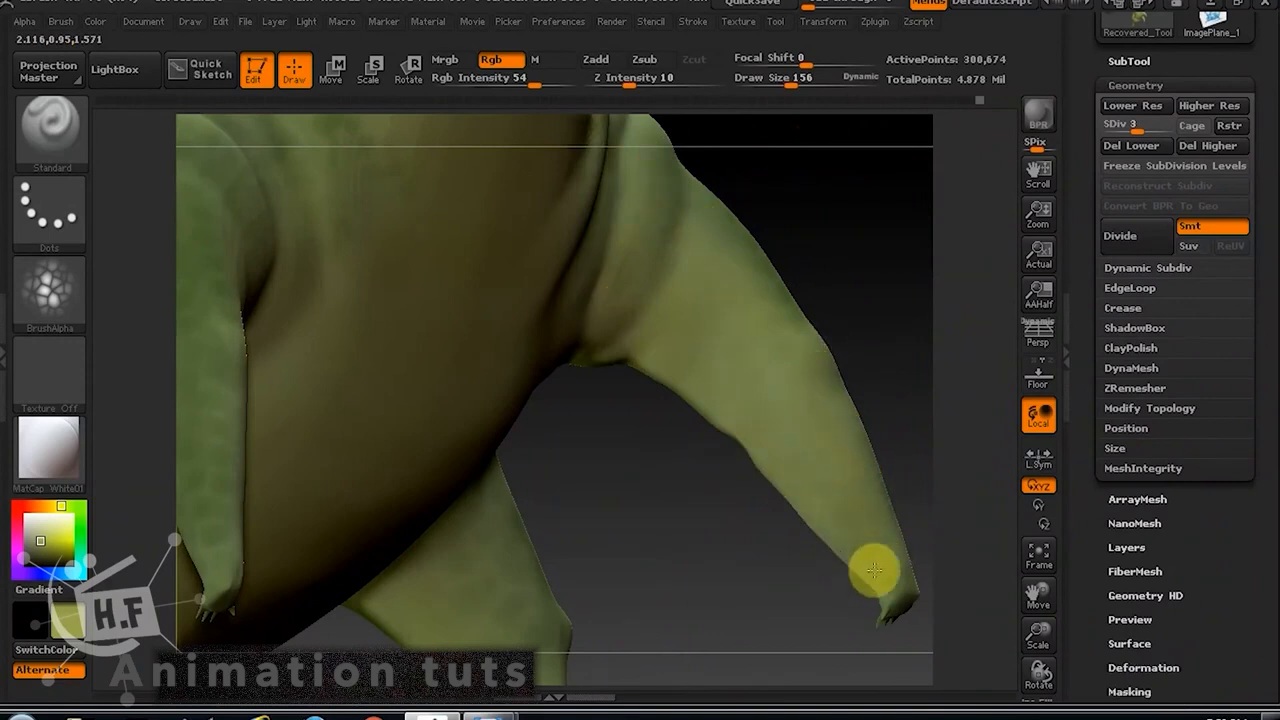
pyautogui.moveTo(705, 440); pyautogui.dragTo(790, 340)
# Blend the yellow-green over the belly and the folds beneath the tail.
pyautogui.keyDown('alt'); pyautogui.moveTo(868, 292); pyautogui.dragTo(868, 165); pyautogui.keyUp('alt')
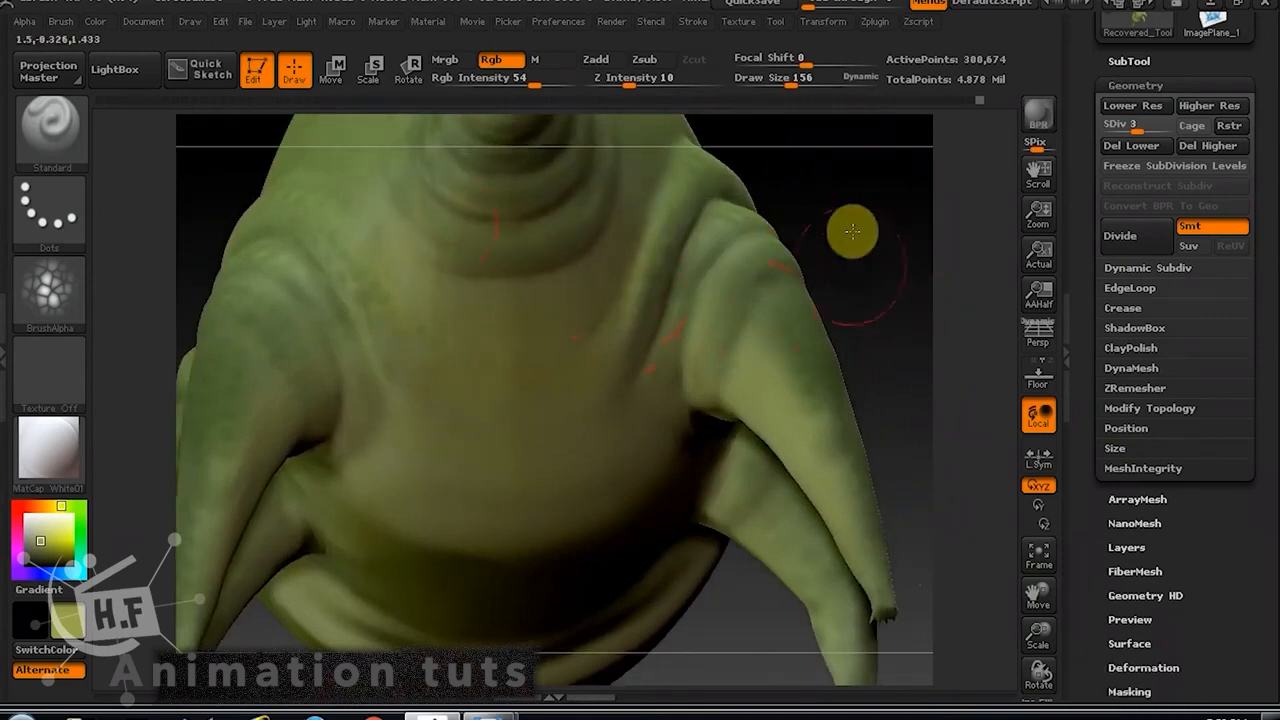
pyautogui.moveTo(852, 232); pyautogui.dragTo(850, 292)
pyautogui.keyDown('alt'); pyautogui.moveTo(850, 292); pyautogui.dragTo(842, 385); pyautogui.keyUp('alt')
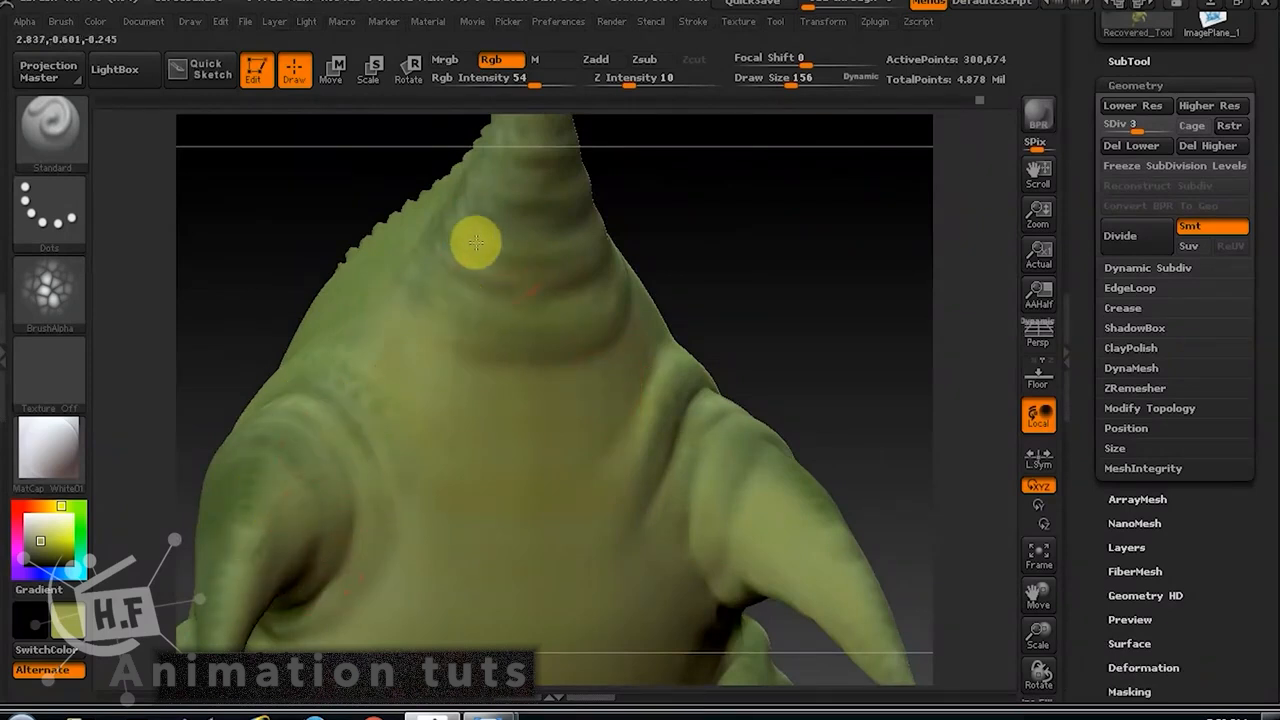
# Bring the whole creature into view and switch its material to Flat Color.
pyautogui.moveTo(754, 230)
pyautogui.mouseDown()
pyautogui.moveTo(811, 317)
pyautogui.moveTo(614, 372)
pyautogui.moveTo(820, 426)
pyautogui.moveTo(820, 397)
pyautogui.moveTo(774, 383)
pyautogui.moveTo(789, 402)
pyautogui.mouseUp()
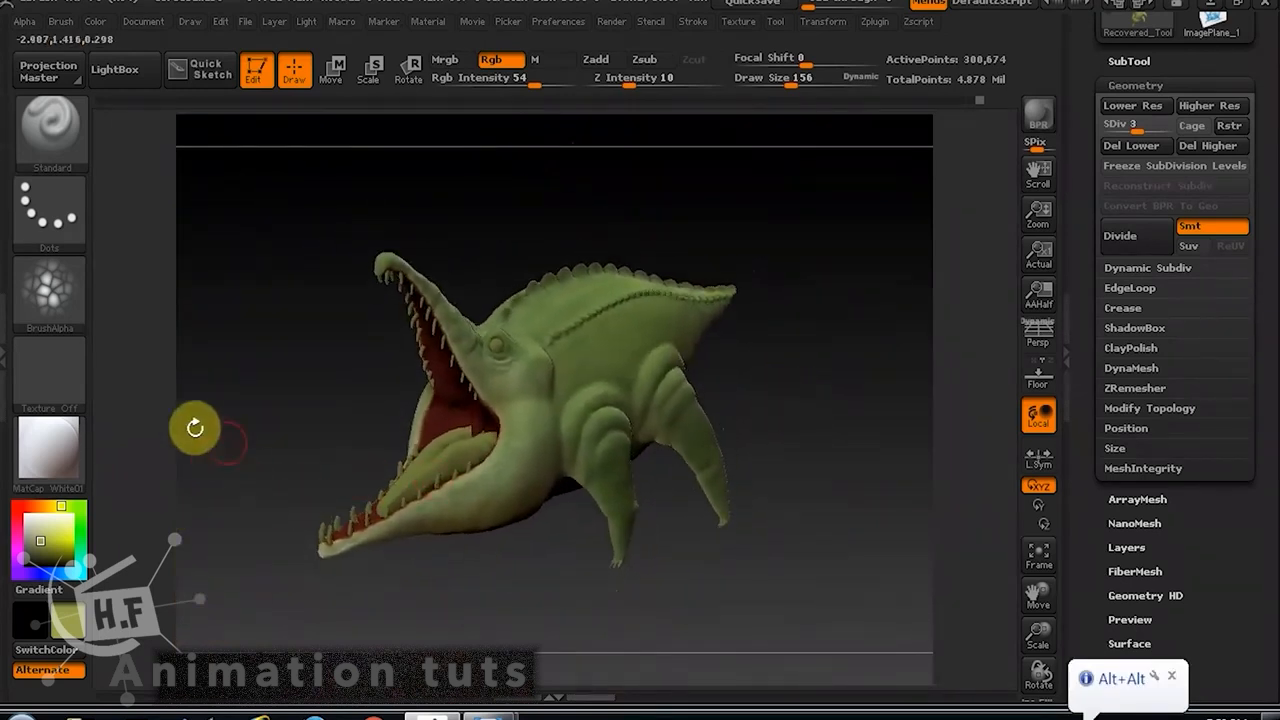
pyautogui.click(48, 447)
pyautogui.click(149, 491)
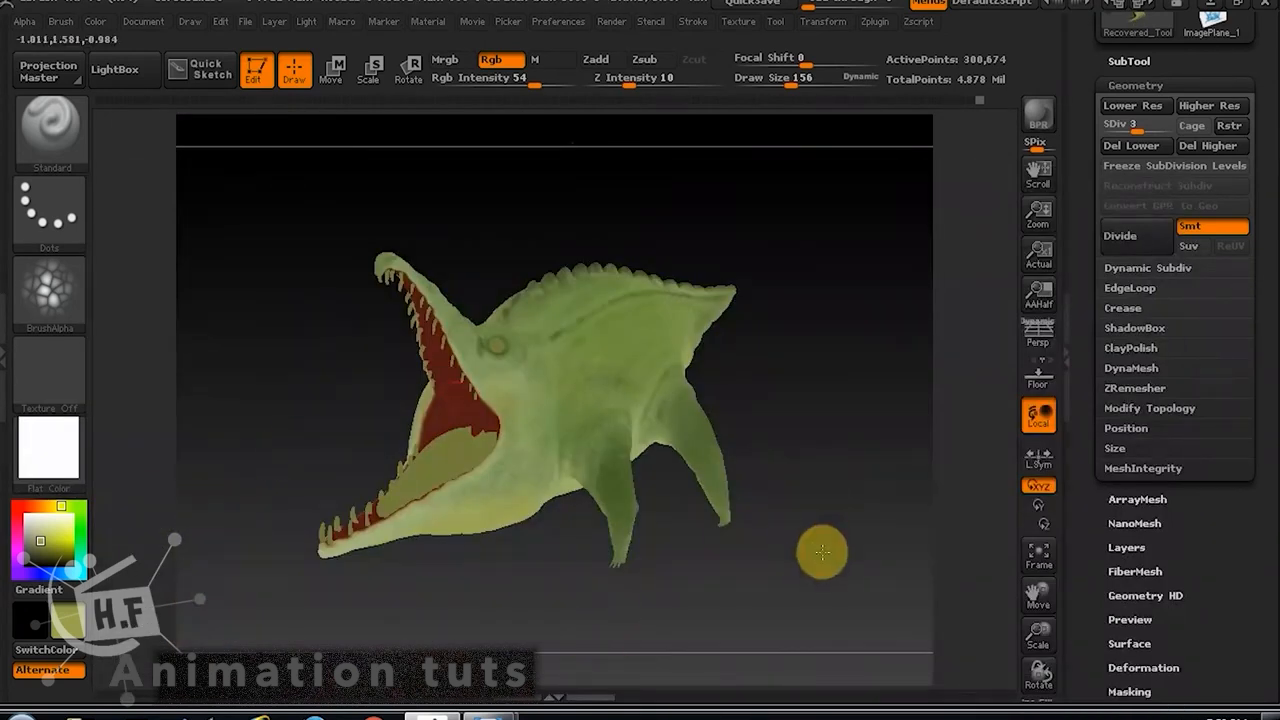
# Undo the last paint stroke on the back, sample darker green from it, and paint between the ridges toward the tail.
pyautogui.moveTo(823, 551)
pyautogui.mouseDown()
pyautogui.moveTo(477, 434)
pyautogui.moveTo(829, 411)
pyautogui.moveTo(817, 430)
pyautogui.moveTo(794, 377)
pyautogui.moveTo(634, 357)
pyautogui.mouseUp()
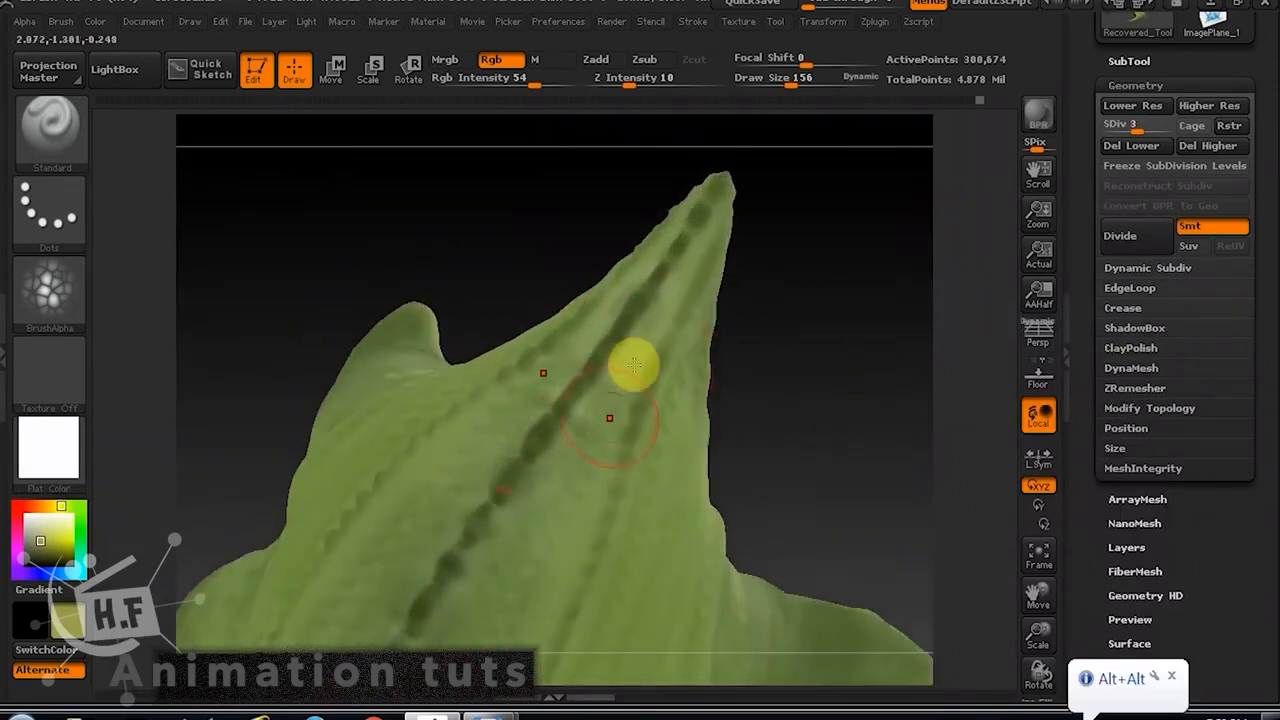
pyautogui.hotkey('ctrl', 'z')
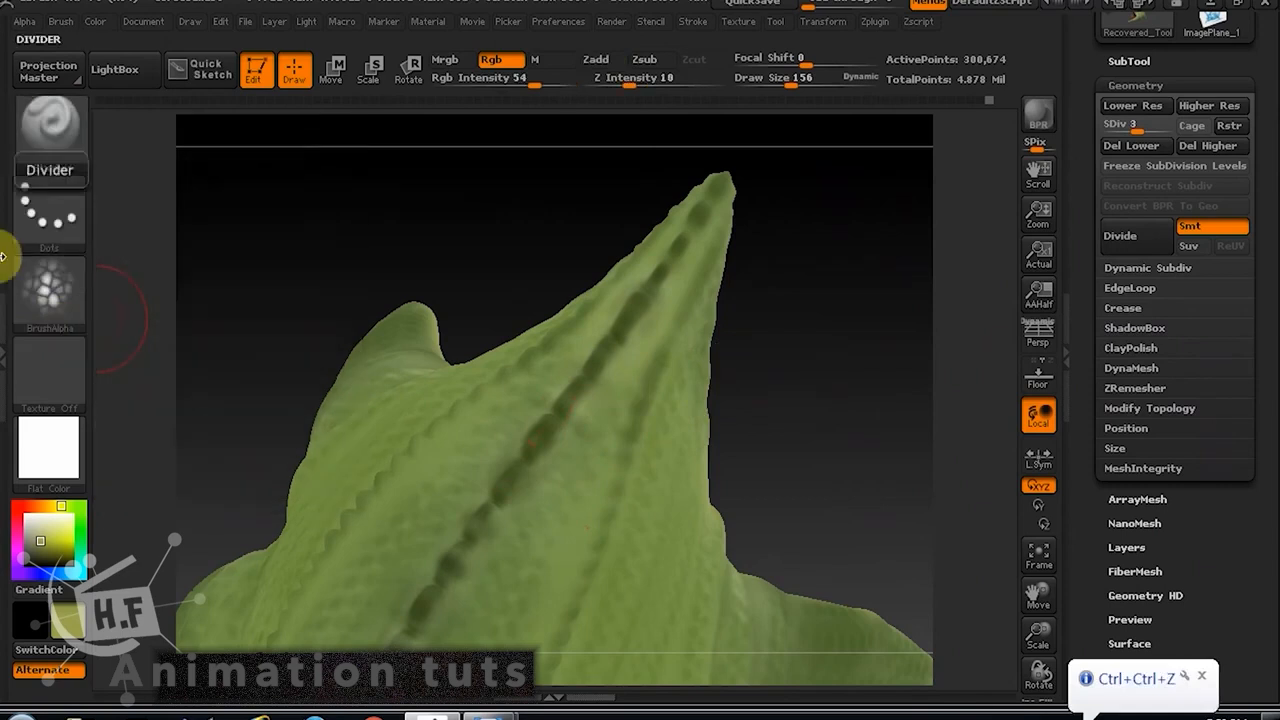
pyautogui.moveTo(42, 548); pyautogui.dragTo(601, 366)
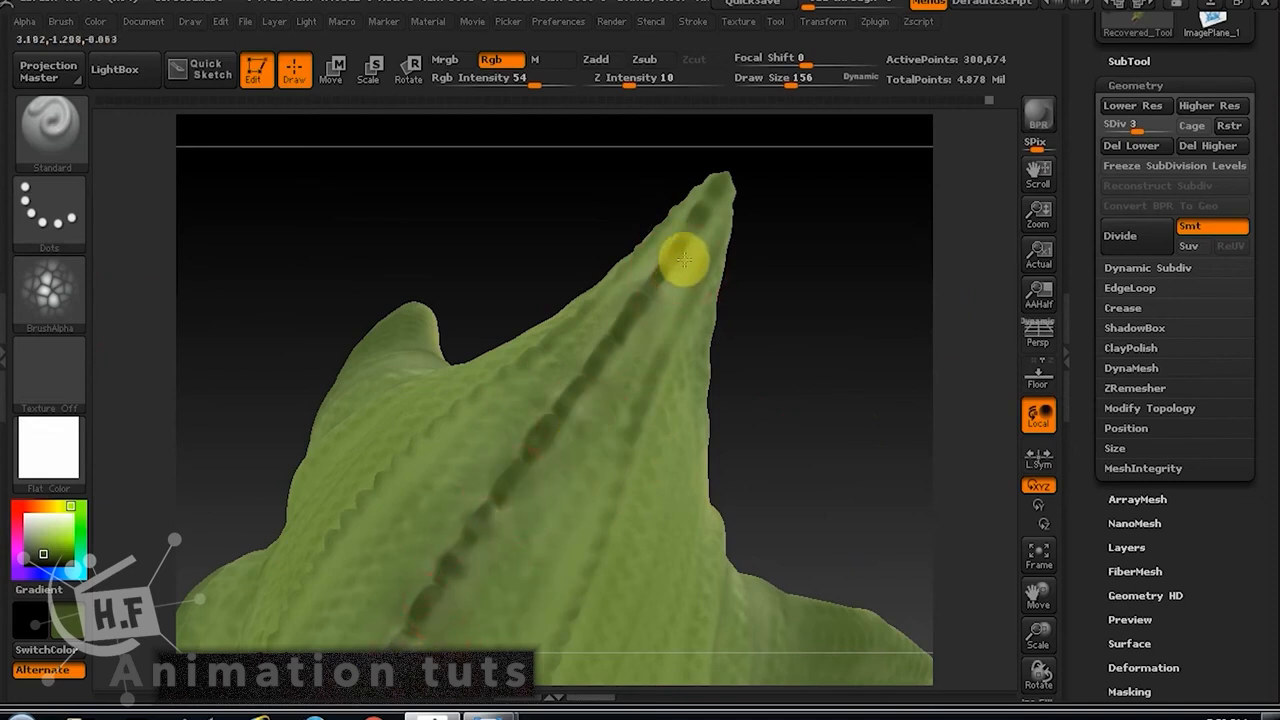
pyautogui.moveTo(878, 347)
pyautogui.mouseDown()
pyautogui.moveTo(803, 352)
pyautogui.moveTo(814, 303)
pyautogui.moveTo(606, 380)
pyautogui.mouseUp()
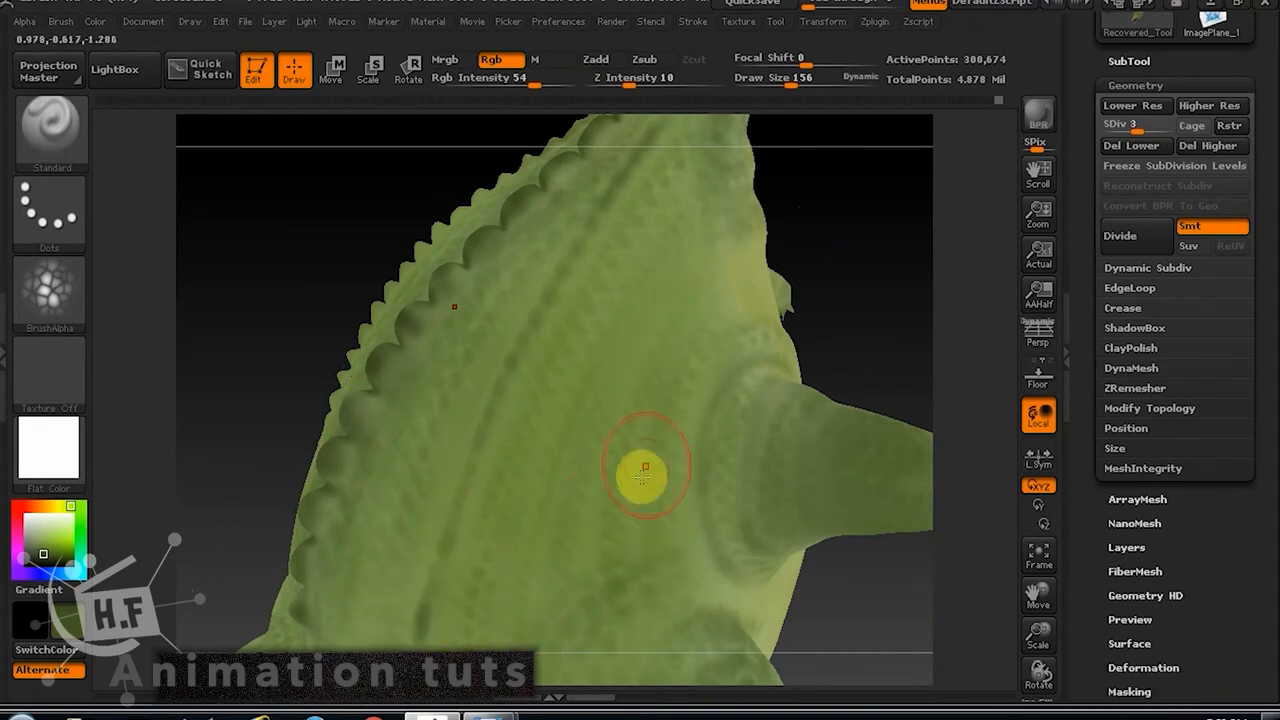
# Paint the darker green over the flank, around the leg bases and along the central back ridge.
pyautogui.moveTo(852, 617); pyautogui.dragTo(785, 470)
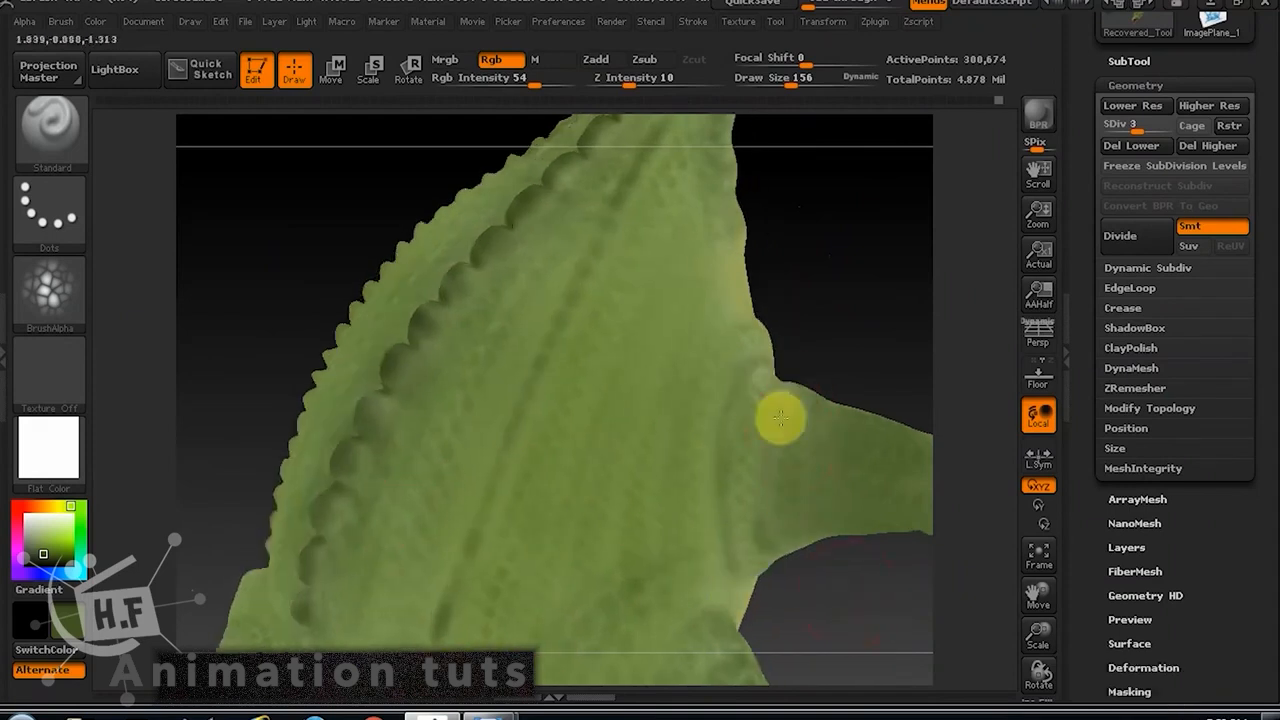
pyautogui.moveTo(771, 563); pyautogui.dragTo(799, 381)
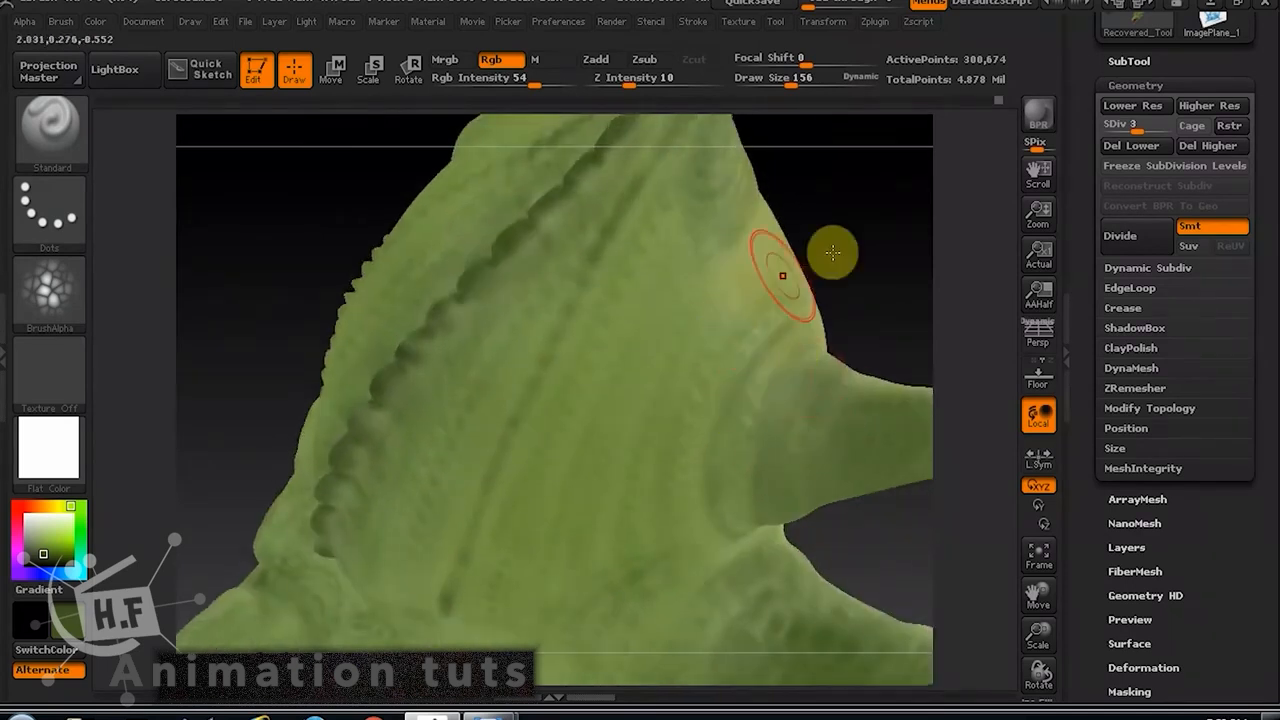
pyautogui.moveTo(831, 251)
pyautogui.mouseDown()
pyautogui.moveTo(800, 306)
pyautogui.moveTo(437, 237)
pyautogui.mouseUp()
pyautogui.moveTo(749, 297); pyautogui.dragTo(563, 408)
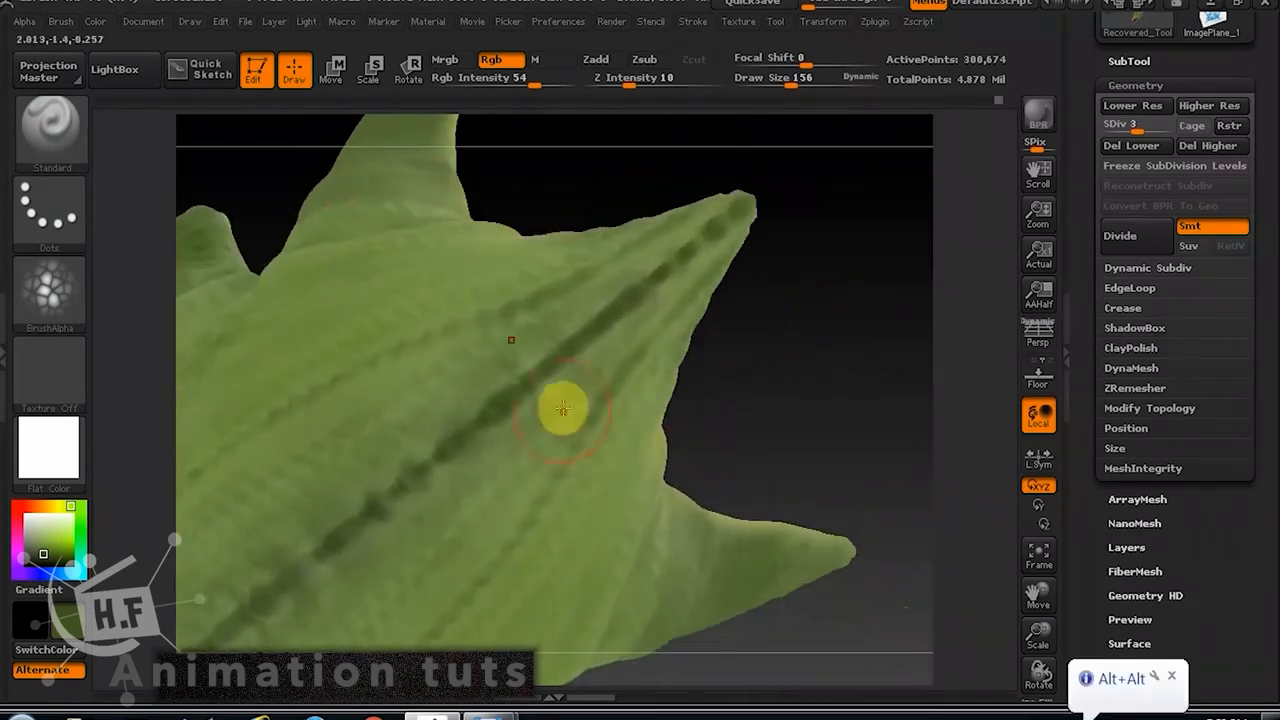
pyautogui.moveTo(548, 347); pyautogui.dragTo(438, 485)
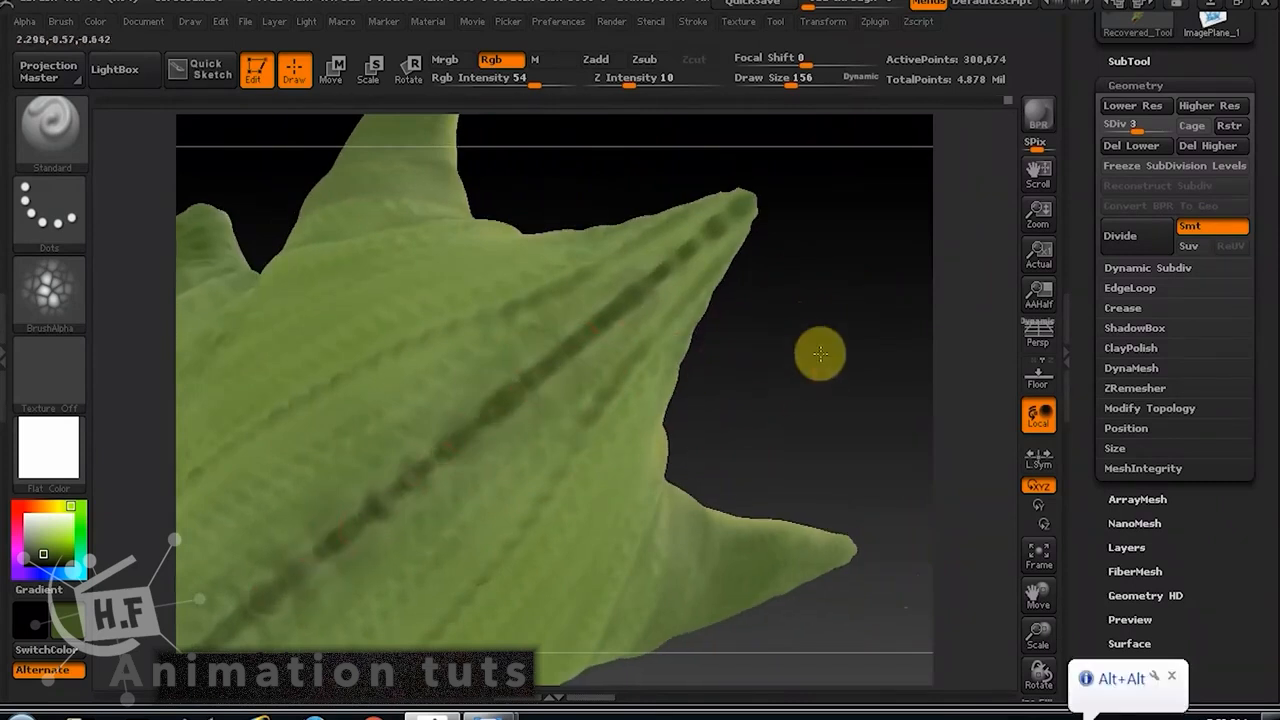
# Extend the green over the lower flank between the rear leg and the tail, blending it into the yellow belly.
pyautogui.keyDown('alt'); pyautogui.moveTo(820, 354); pyautogui.dragTo(933, 299); pyautogui.keyUp('alt')
pyautogui.moveTo(849, 345); pyautogui.dragTo(389, 451)
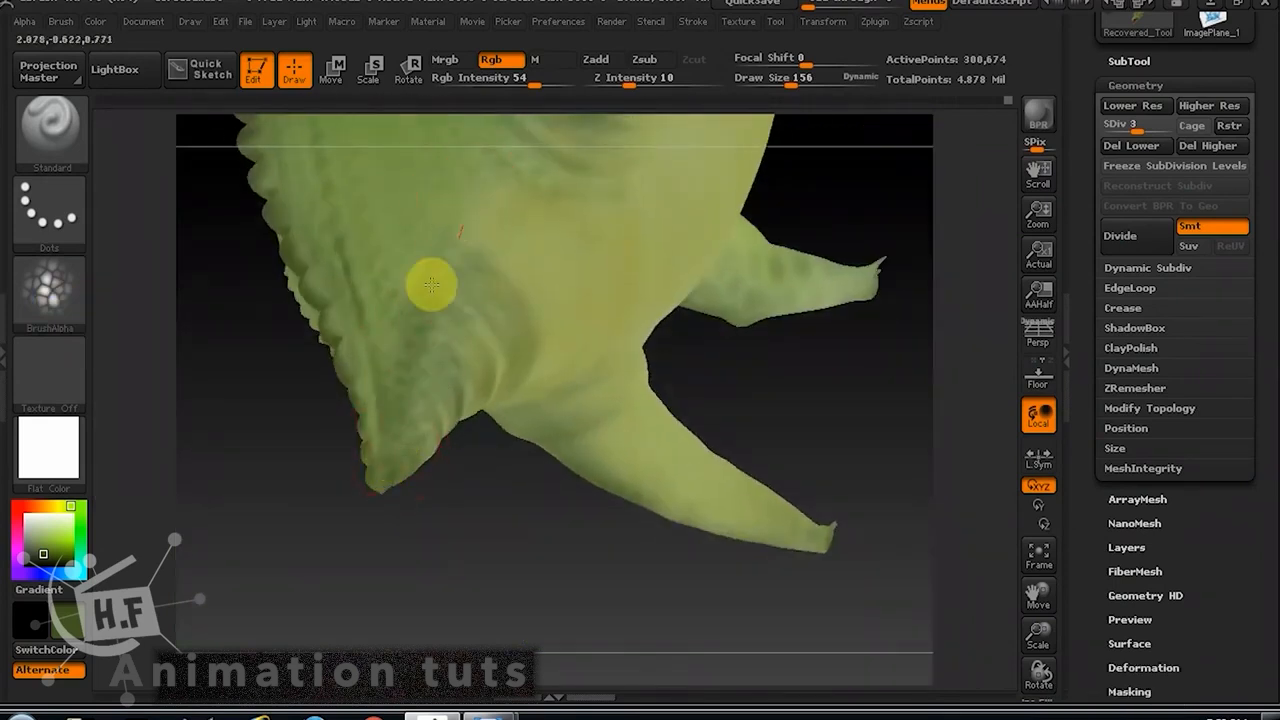
pyautogui.moveTo(520, 526); pyautogui.dragTo(433, 377)
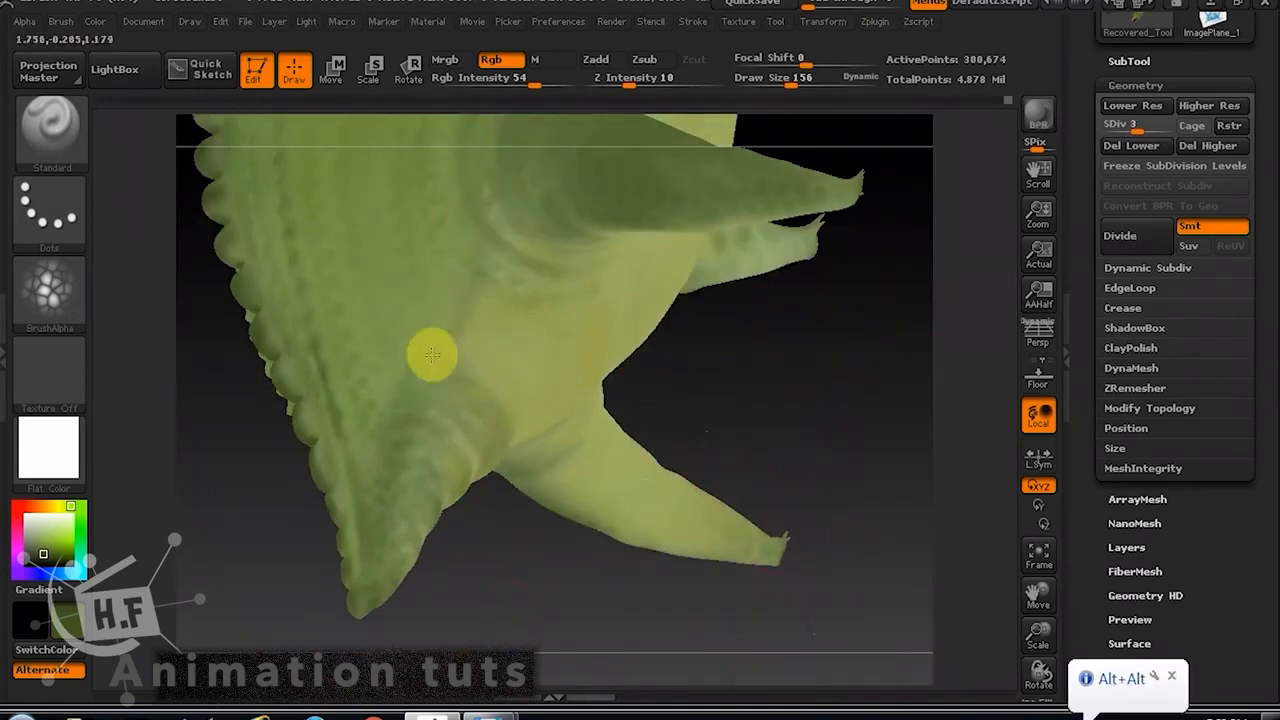
pyautogui.moveTo(829, 371); pyautogui.dragTo(423, 374)
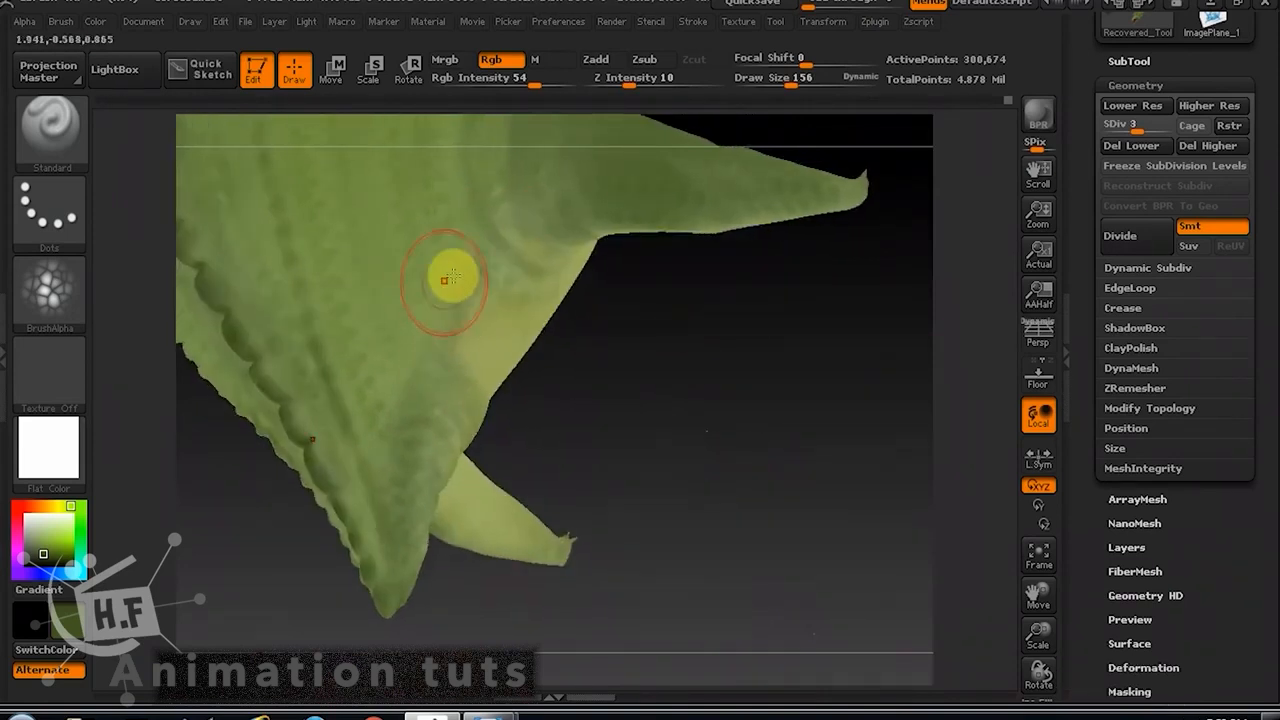
# Paint green along the side and lower edge of the tail base.
pyautogui.moveTo(867, 425); pyautogui.dragTo(654, 429)
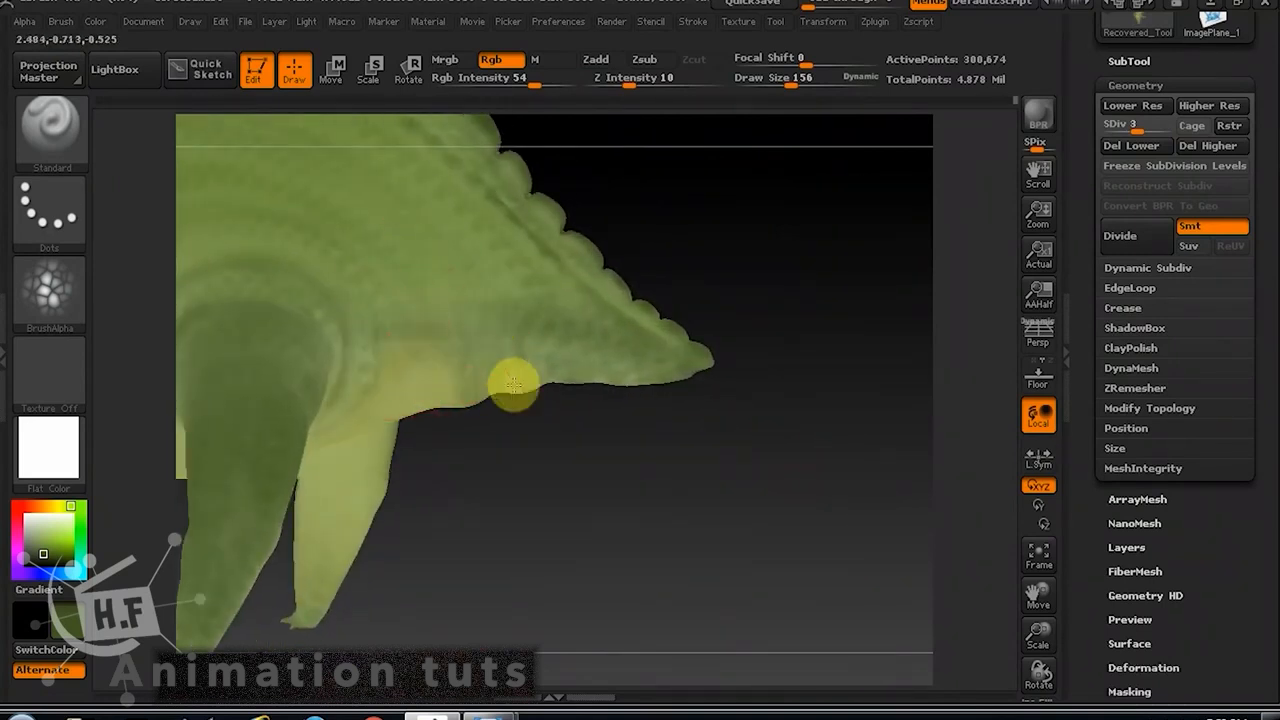
pyautogui.keyDown('alt'); pyautogui.moveTo(660, 478); pyautogui.dragTo(808, 536); pyautogui.keyUp('alt')
pyautogui.moveTo(808, 536); pyautogui.dragTo(718, 530)
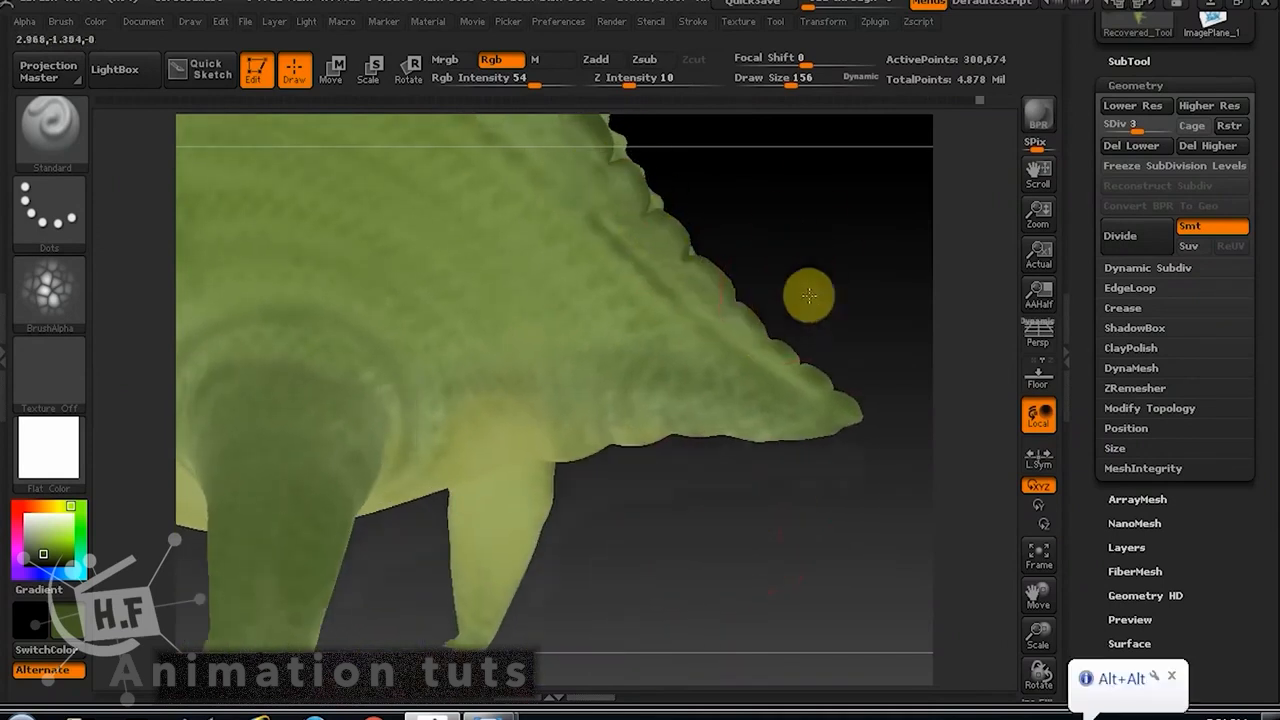
# Paint darker green around the eye socket at the base of the upper jaw.
pyautogui.keyDown('alt'); pyautogui.moveTo(809, 297); pyautogui.dragTo(880, 480); pyautogui.keyUp('alt')
pyautogui.moveTo(880, 480); pyautogui.dragTo(749, 346)
pyautogui.keyDown('alt'); pyautogui.moveTo(779, 284); pyautogui.dragTo(905, 451); pyautogui.keyUp('alt')
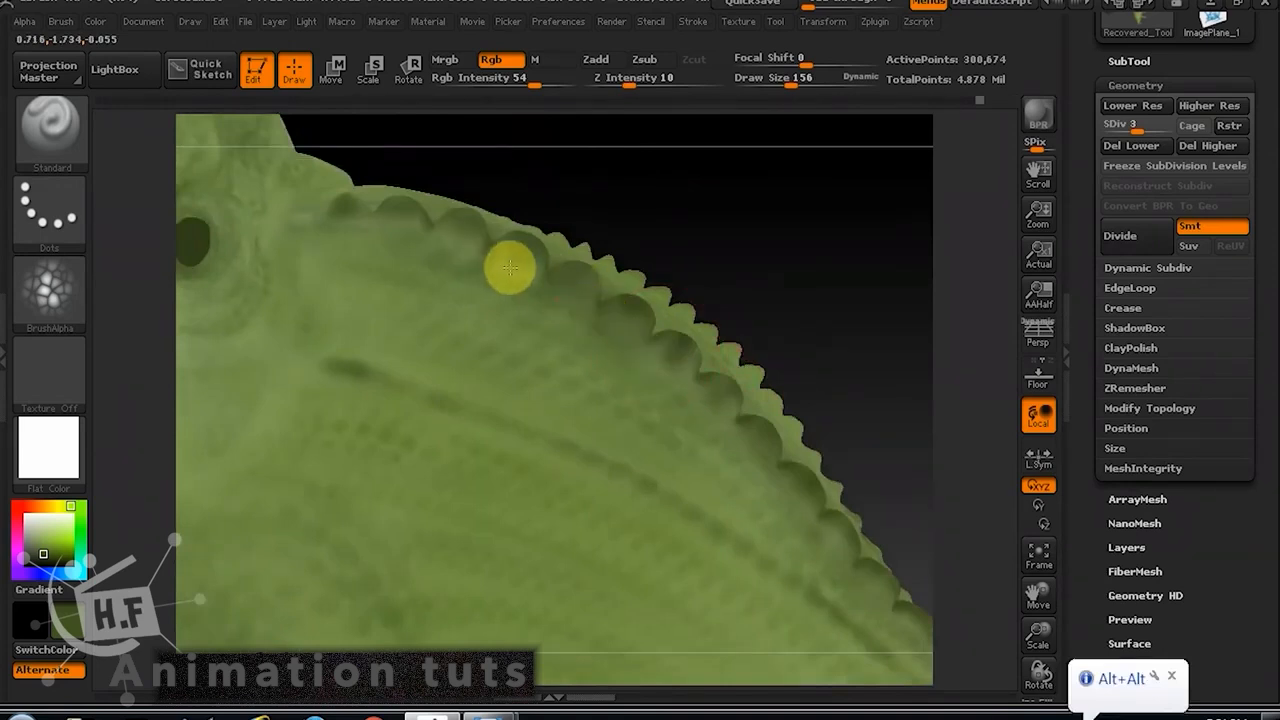
pyautogui.keyDown('alt'); pyautogui.moveTo(634, 214); pyautogui.dragTo(783, 306); pyautogui.keyUp('alt')
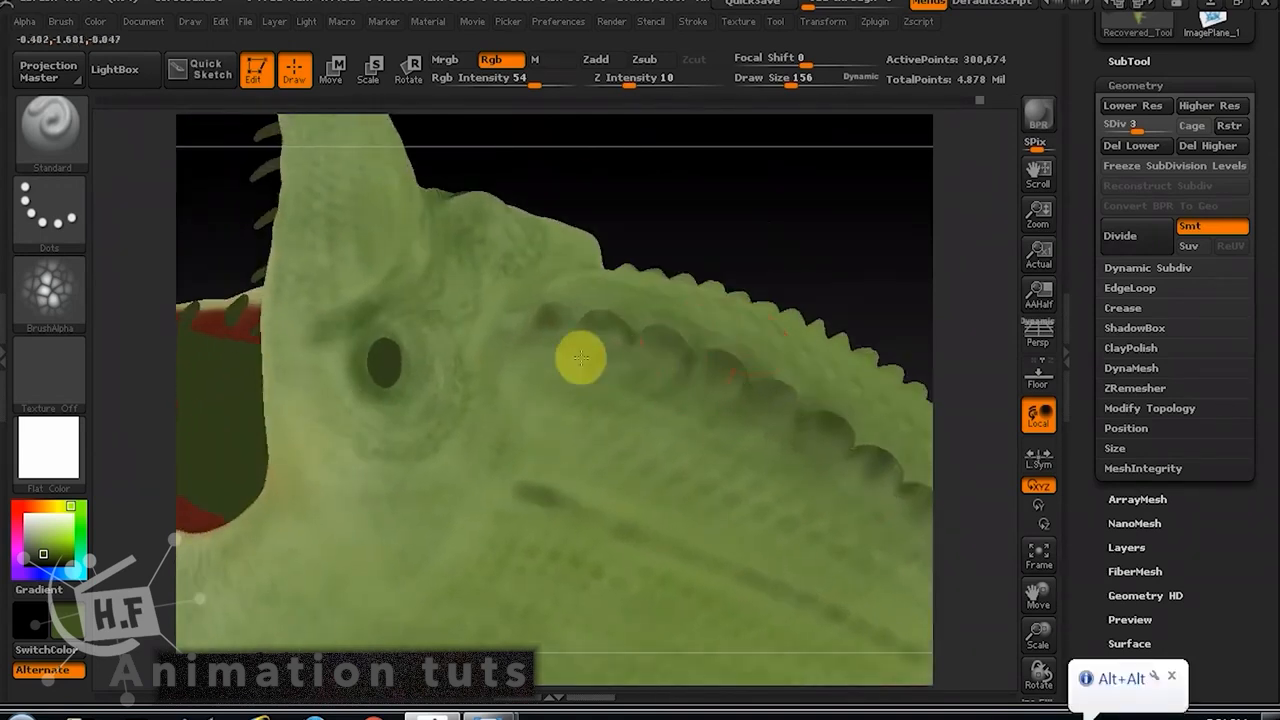
pyautogui.keyDown('alt'); pyautogui.moveTo(706, 240); pyautogui.dragTo(780, 264); pyautogui.keyUp('alt')
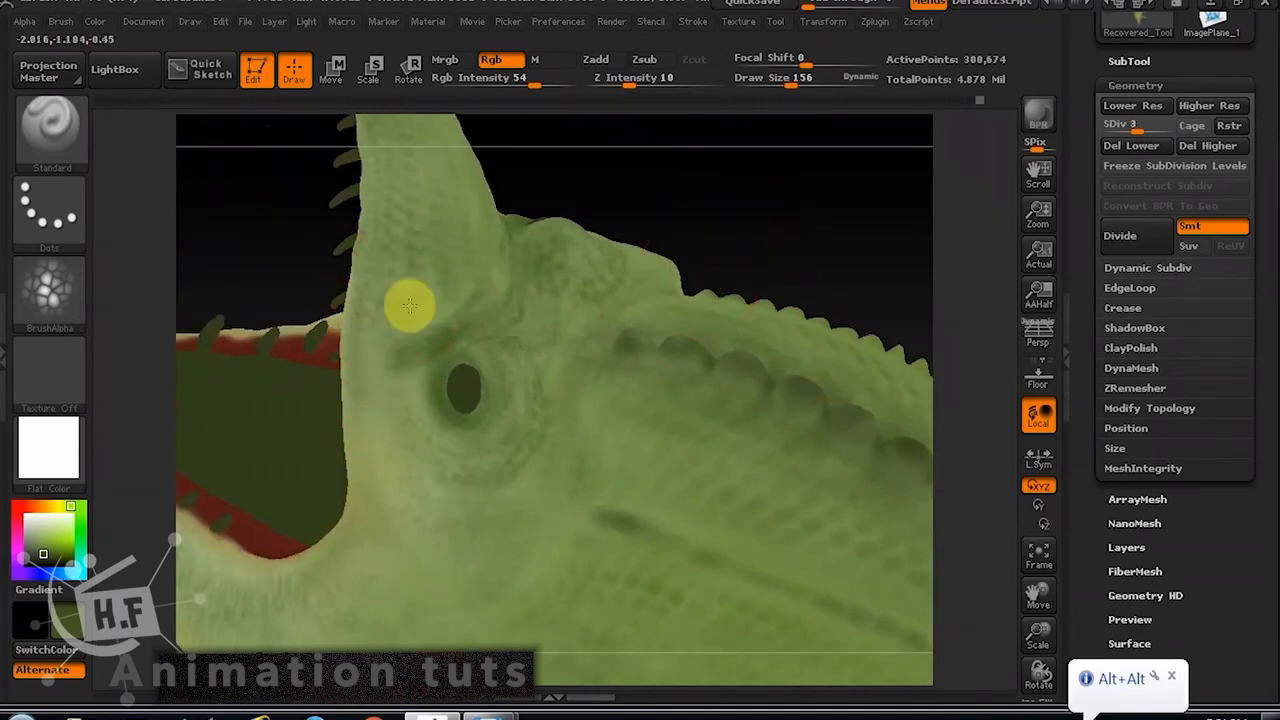
pyautogui.moveTo(701, 228); pyautogui.dragTo(762, 223)
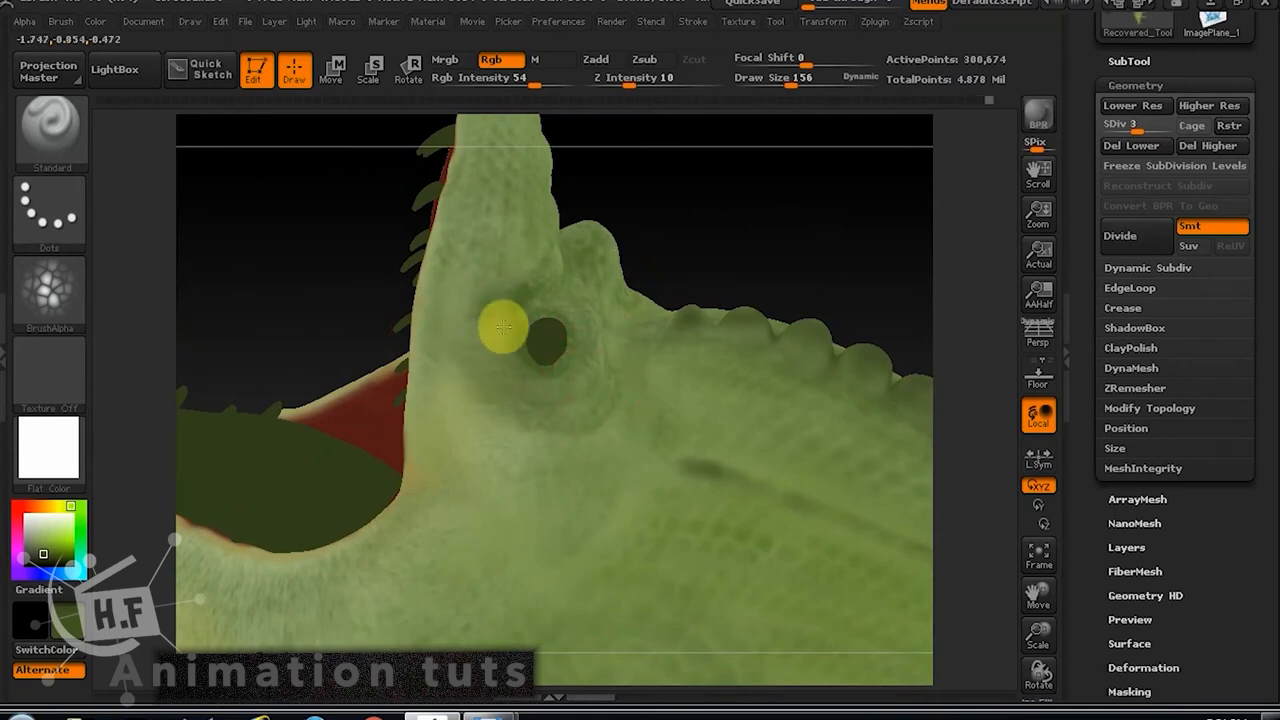
pyautogui.moveTo(697, 222); pyautogui.dragTo(752, 310)
# Inspect the open mouth and lower jaw, and raise the body mesh to subdivision level 5.
pyautogui.keyDown('alt'); pyautogui.moveTo(752, 310); pyautogui.dragTo(731, 343); pyautogui.keyUp('alt')
pyautogui.keyDown('alt'); pyautogui.moveTo(731, 343); pyautogui.dragTo(766, 454); pyautogui.keyUp('alt')
pyautogui.keyDown('alt'); pyautogui.moveTo(797, 337); pyautogui.dragTo(838, 298); pyautogui.keyUp('alt')
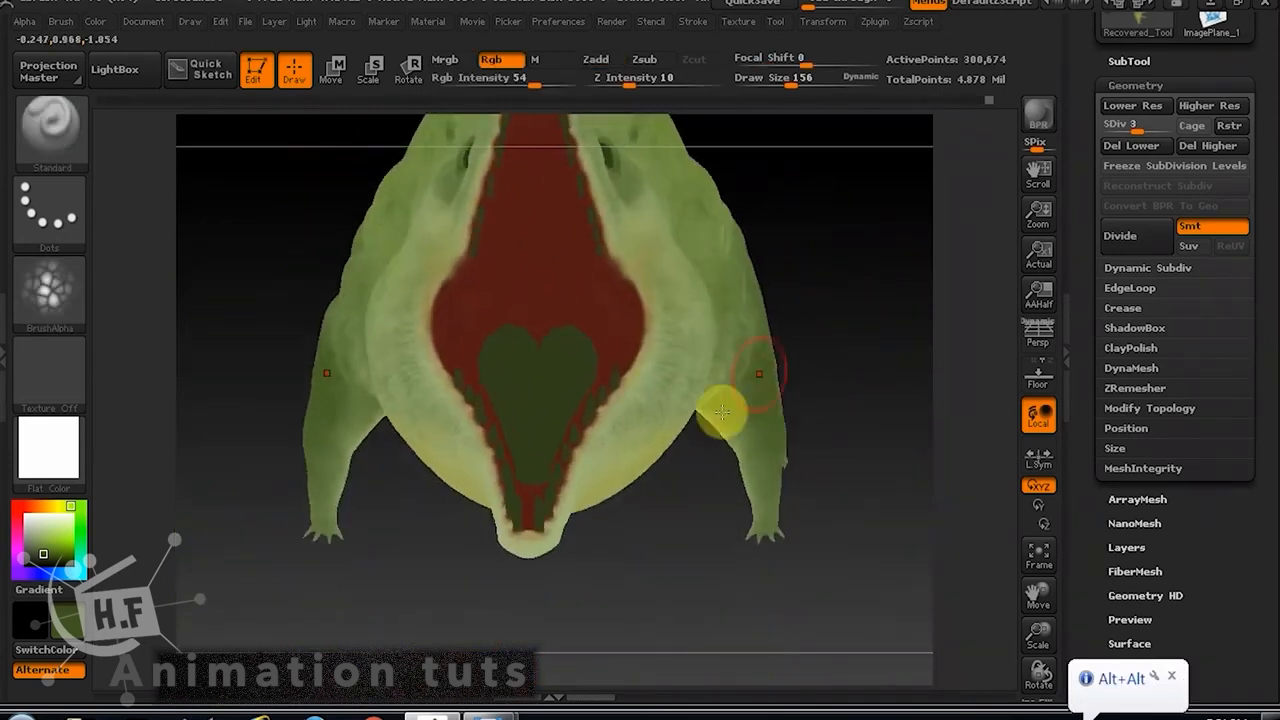
pyautogui.moveTo(721, 411); pyautogui.dragTo(603, 500)
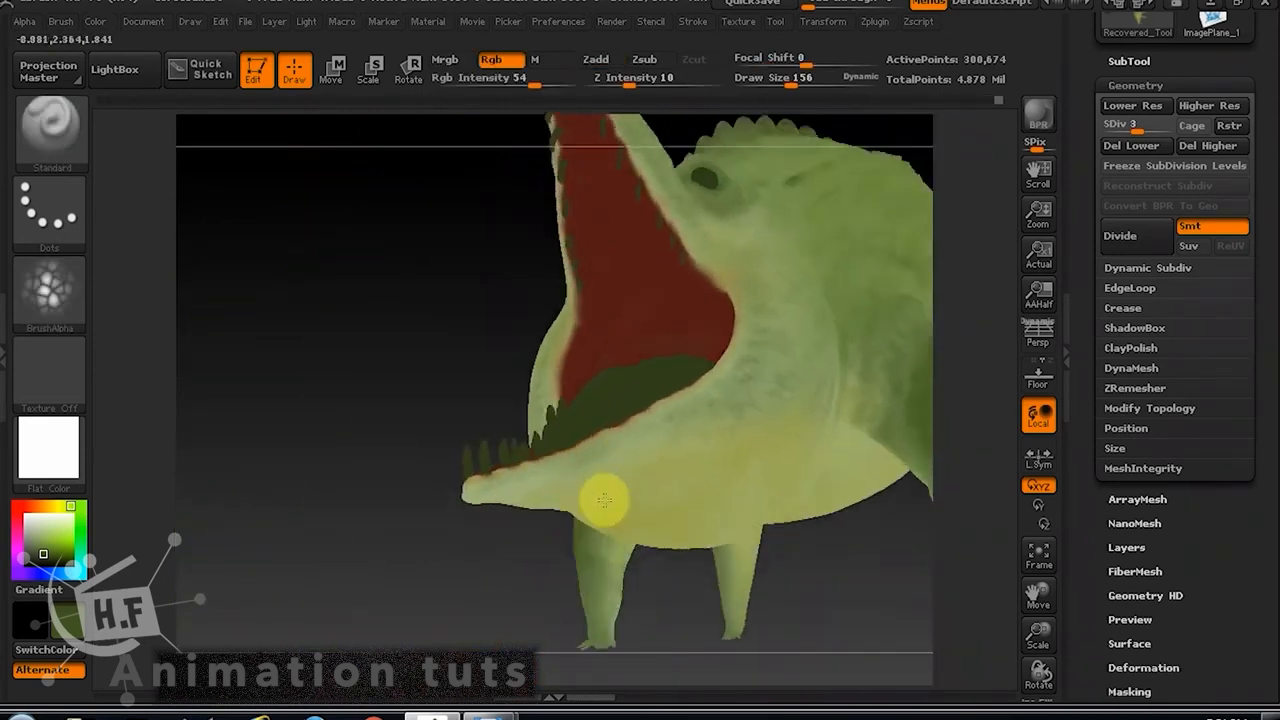
pyautogui.moveTo(506, 577)
pyautogui.mouseDown()
pyautogui.moveTo(516, 484)
pyautogui.moveTo(420, 492)
pyautogui.moveTo(301, 478)
pyautogui.mouseUp()
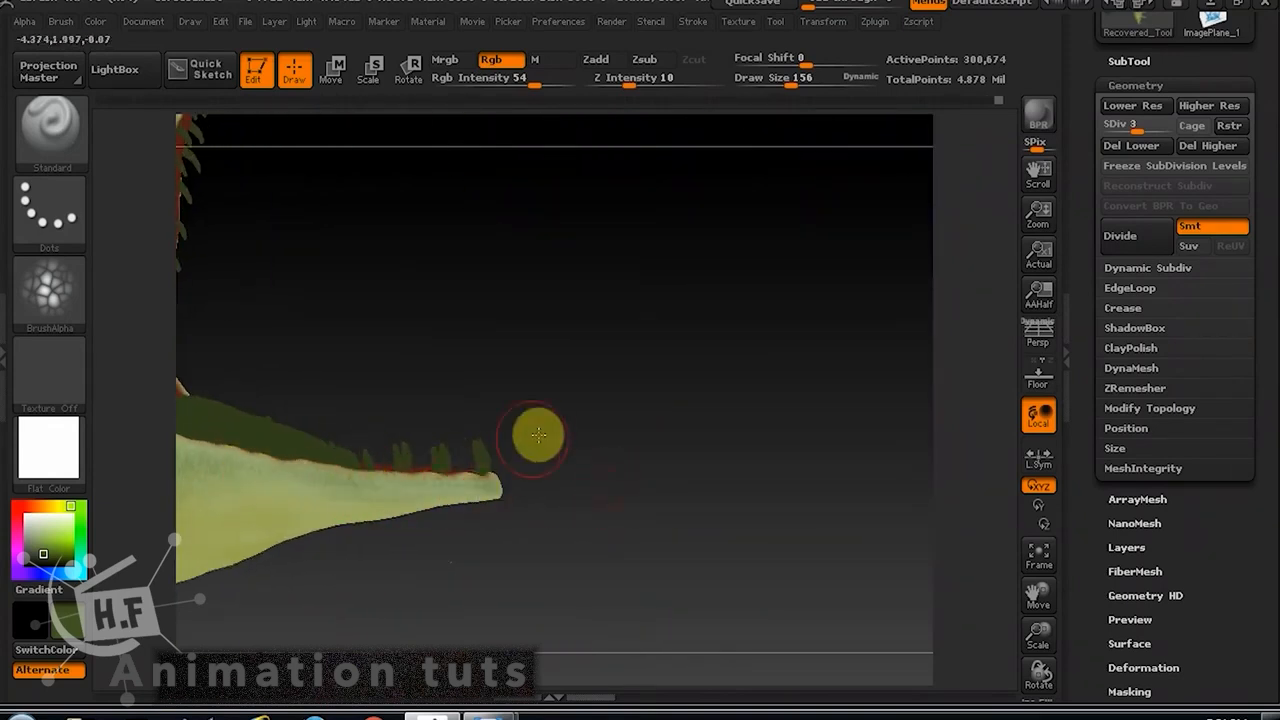
pyautogui.moveTo(538, 435); pyautogui.dragTo(479, 510)
pyautogui.keyDown('alt'); pyautogui.moveTo(447, 431); pyautogui.dragTo(660, 447); pyautogui.keyUp('alt')
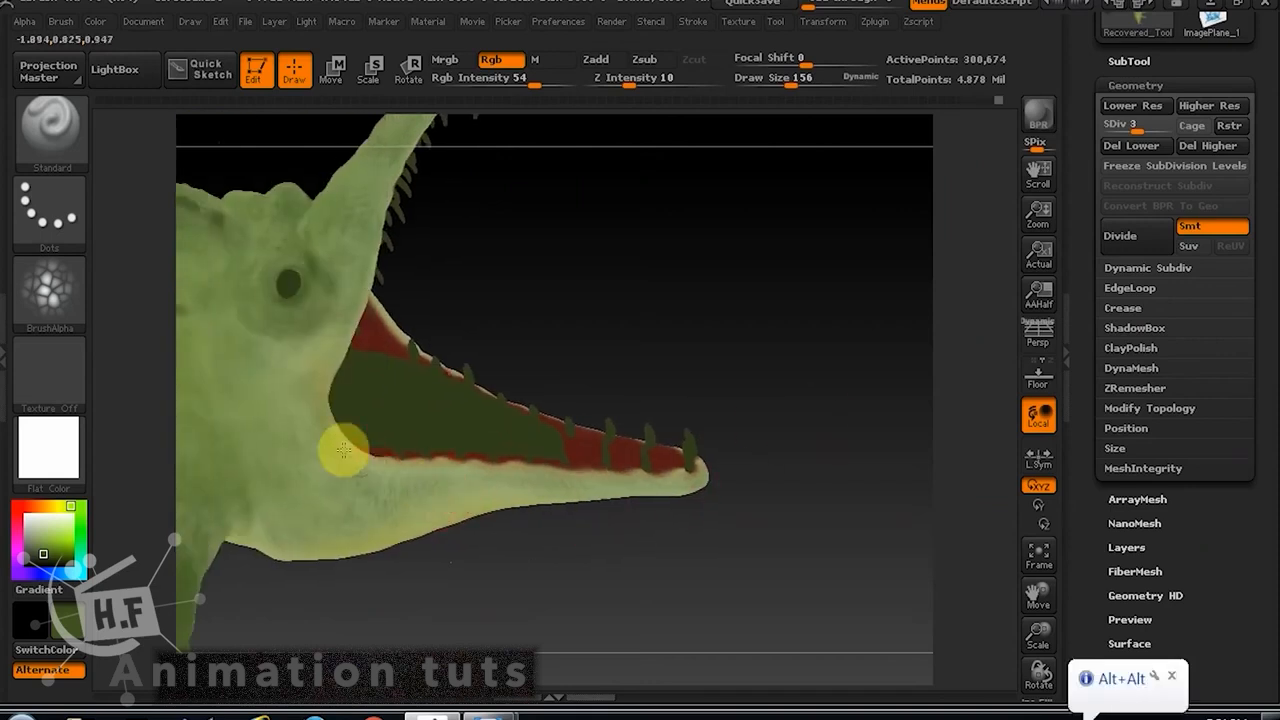
pyautogui.moveTo(1143, 130); pyautogui.dragTo(1178, 132)
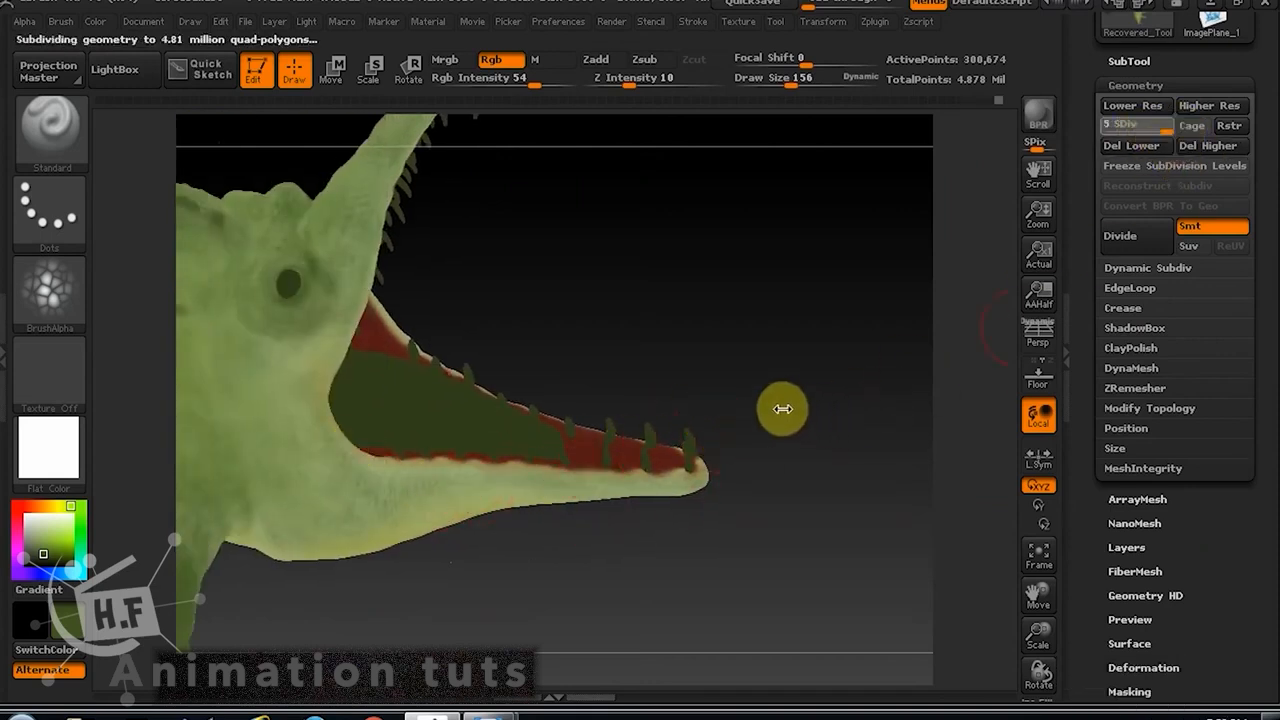
# Check the paint around the lower jaw and mouth corner, and switch the material to MatCap White01.
pyautogui.moveTo(794, 460); pyautogui.dragTo(657, 591)
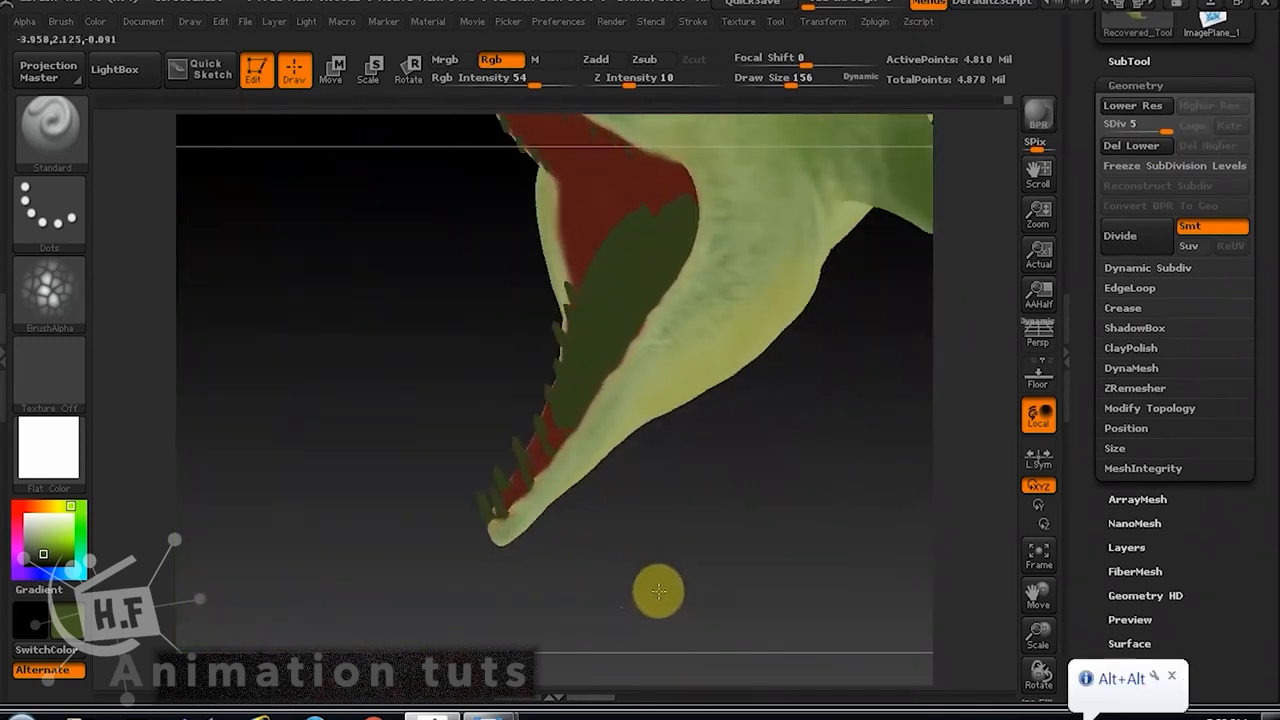
pyautogui.moveTo(648, 511); pyautogui.dragTo(565, 450)
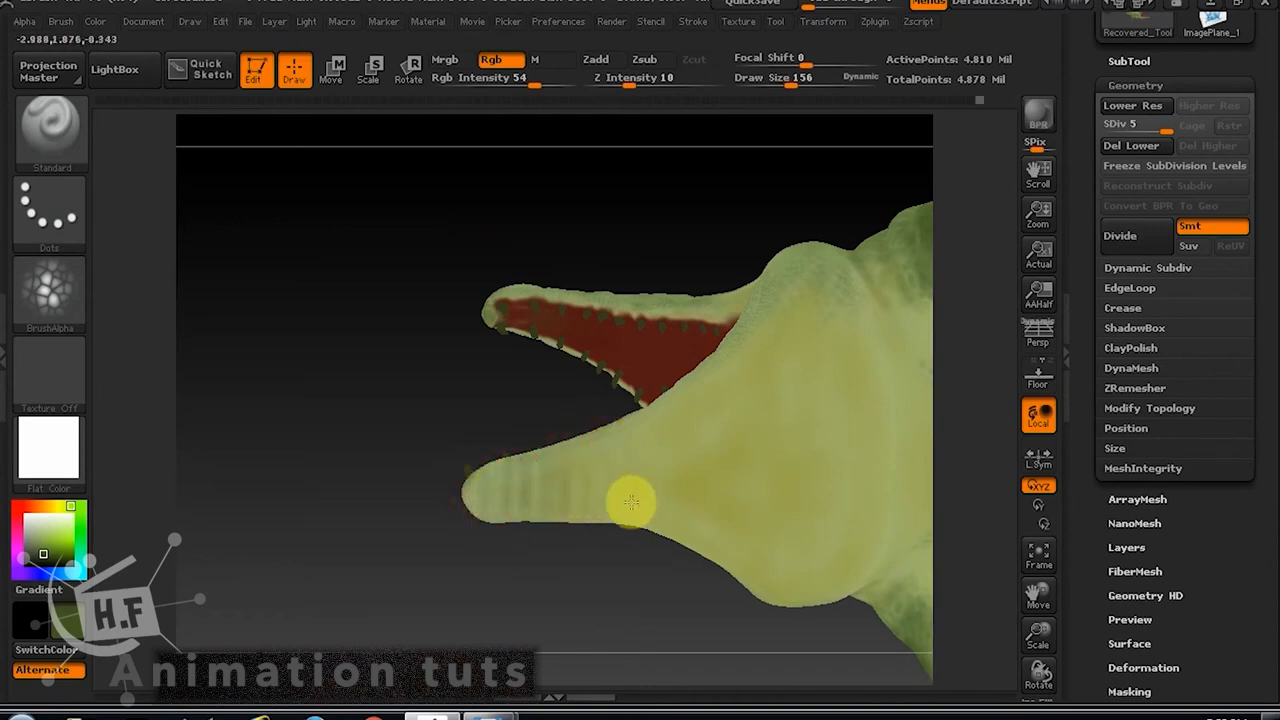
pyautogui.moveTo(617, 569); pyautogui.dragTo(624, 488)
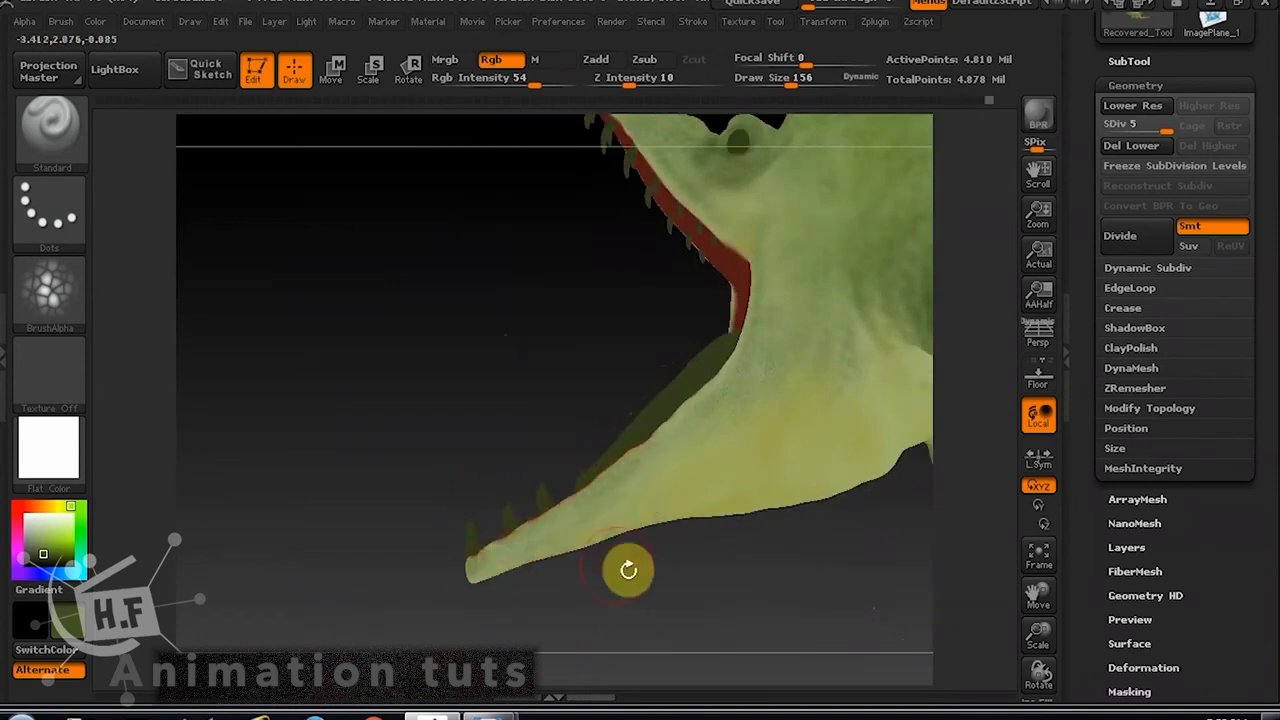
pyautogui.moveTo(628, 569); pyautogui.dragTo(722, 241)
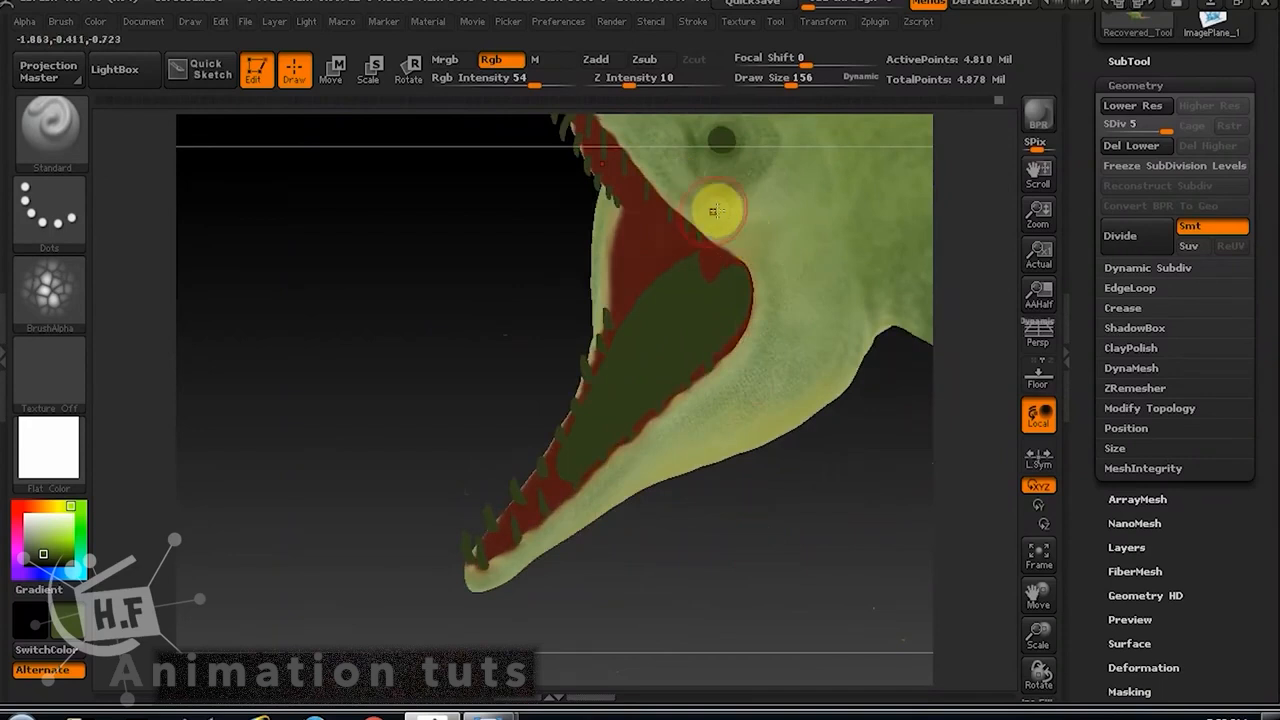
pyautogui.moveTo(772, 482); pyautogui.dragTo(884, 428)
pyautogui.moveTo(877, 257); pyautogui.dragTo(763, 309)
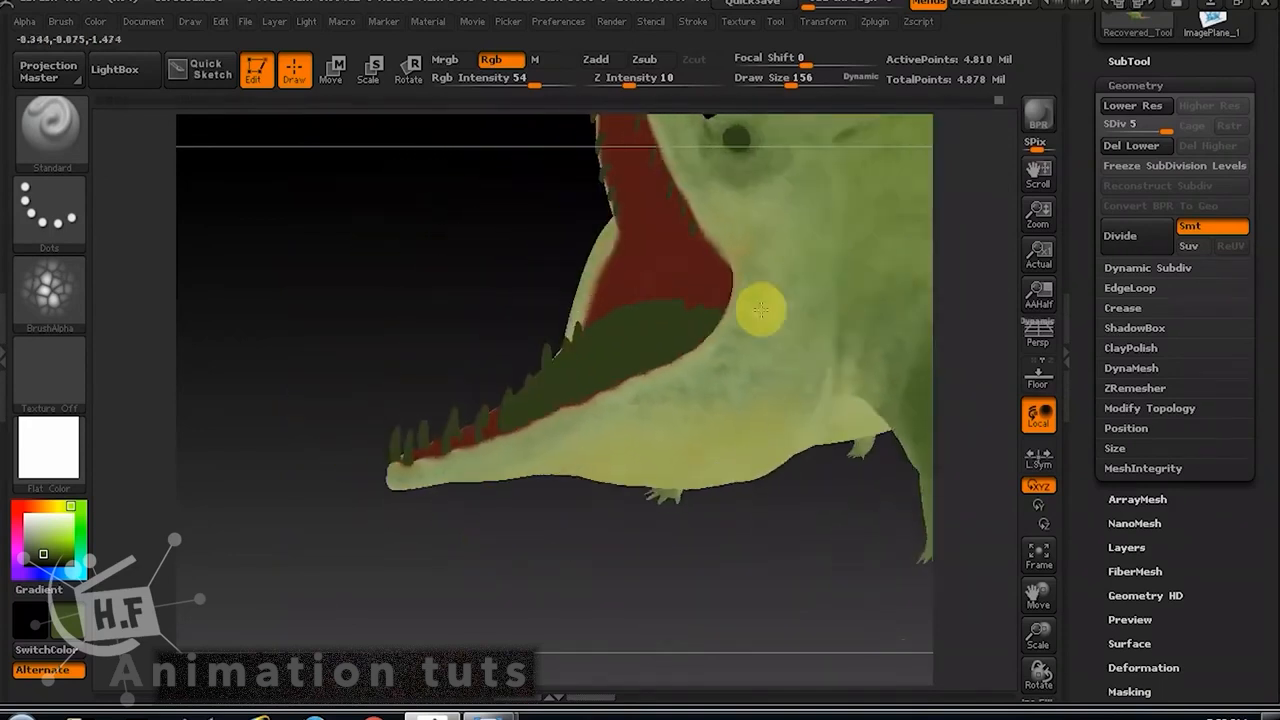
pyautogui.click(53, 470)
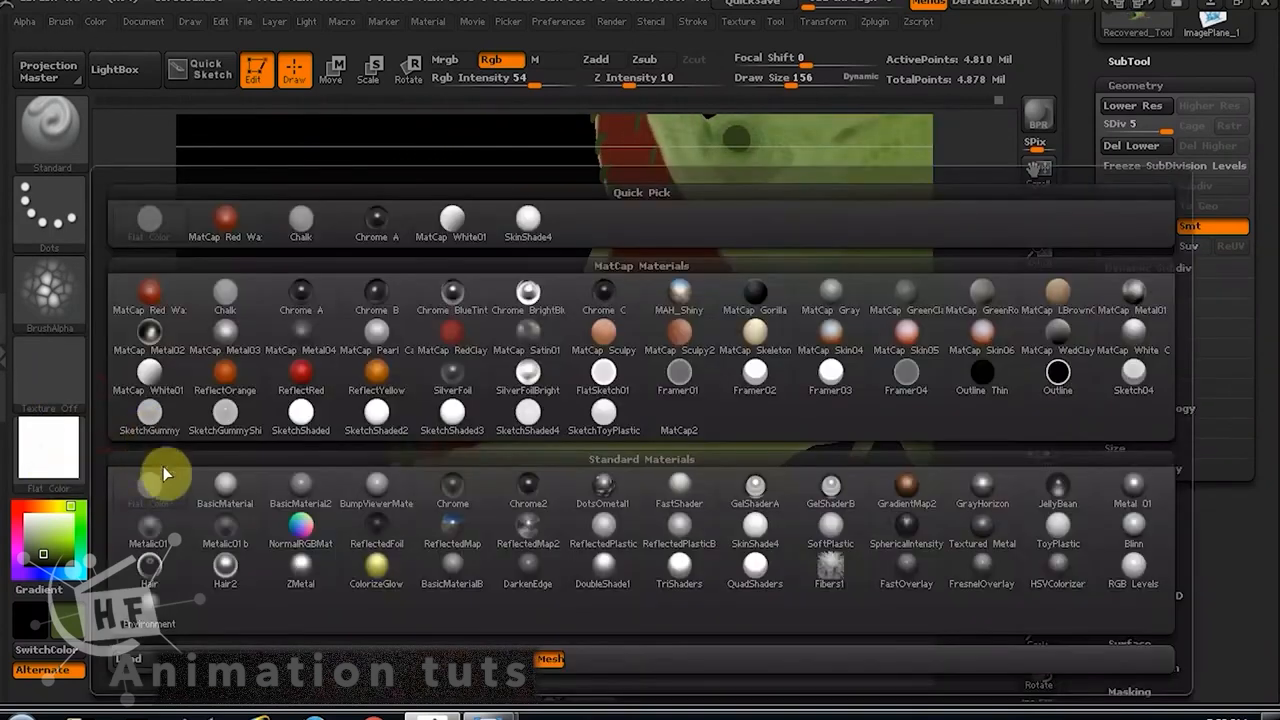
pyautogui.click(149, 372)
pyautogui.moveTo(709, 534); pyautogui.dragTo(992, 327)
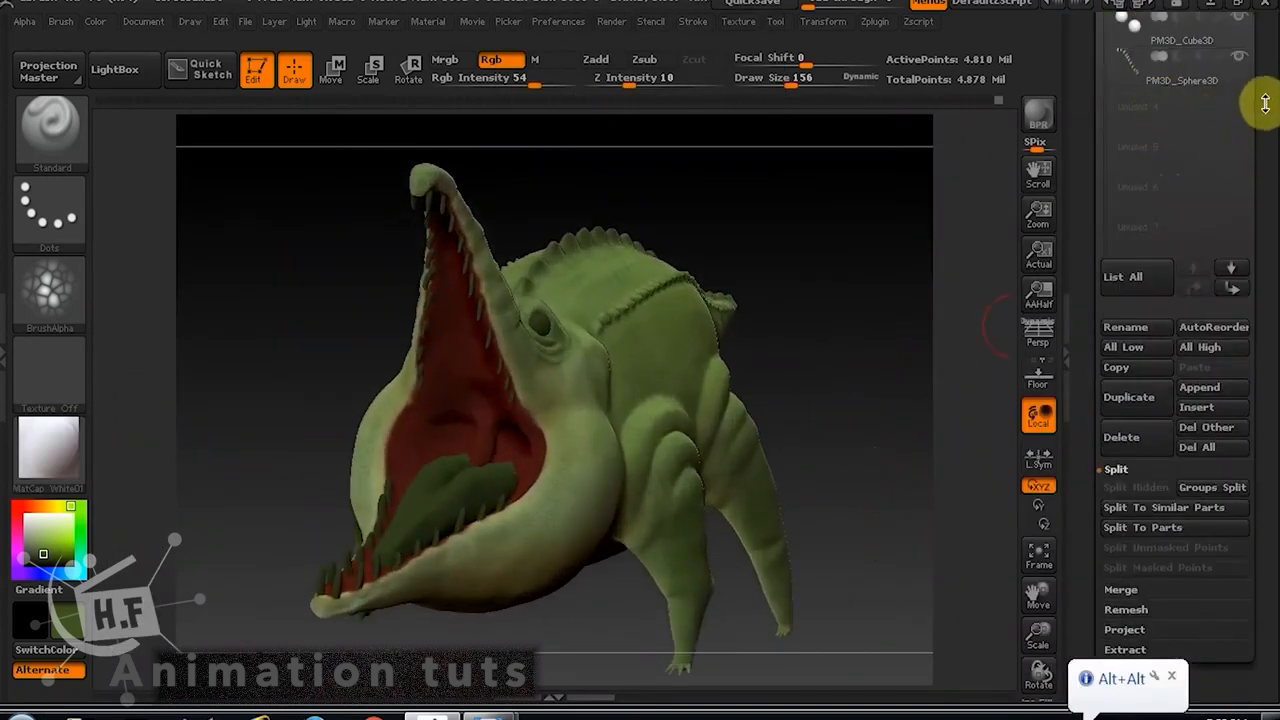
# Select the Extract2 subtool holding the teeth and tongue and fill it with light grey, RGB 197, 197, 197.
pyautogui.scroll(3, 1266, 103)
pyautogui.click(1152, 125)
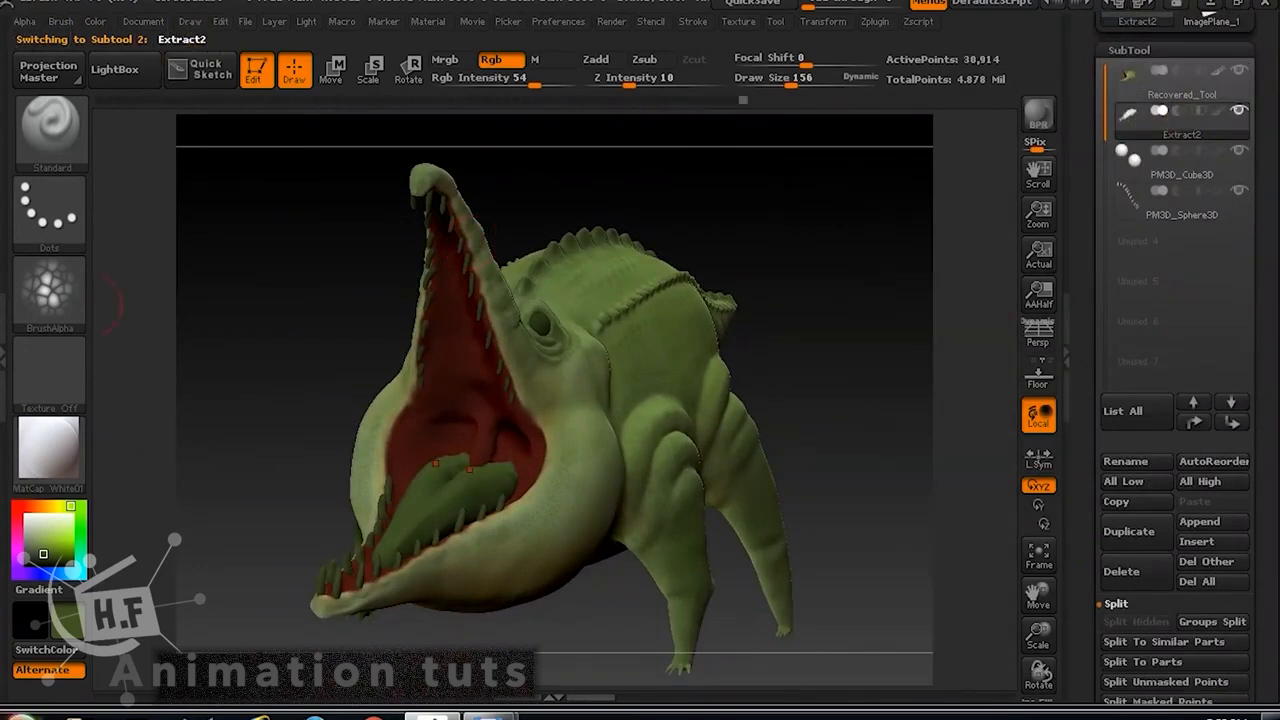
pyautogui.click(96, 21)
pyautogui.click(145, 395)
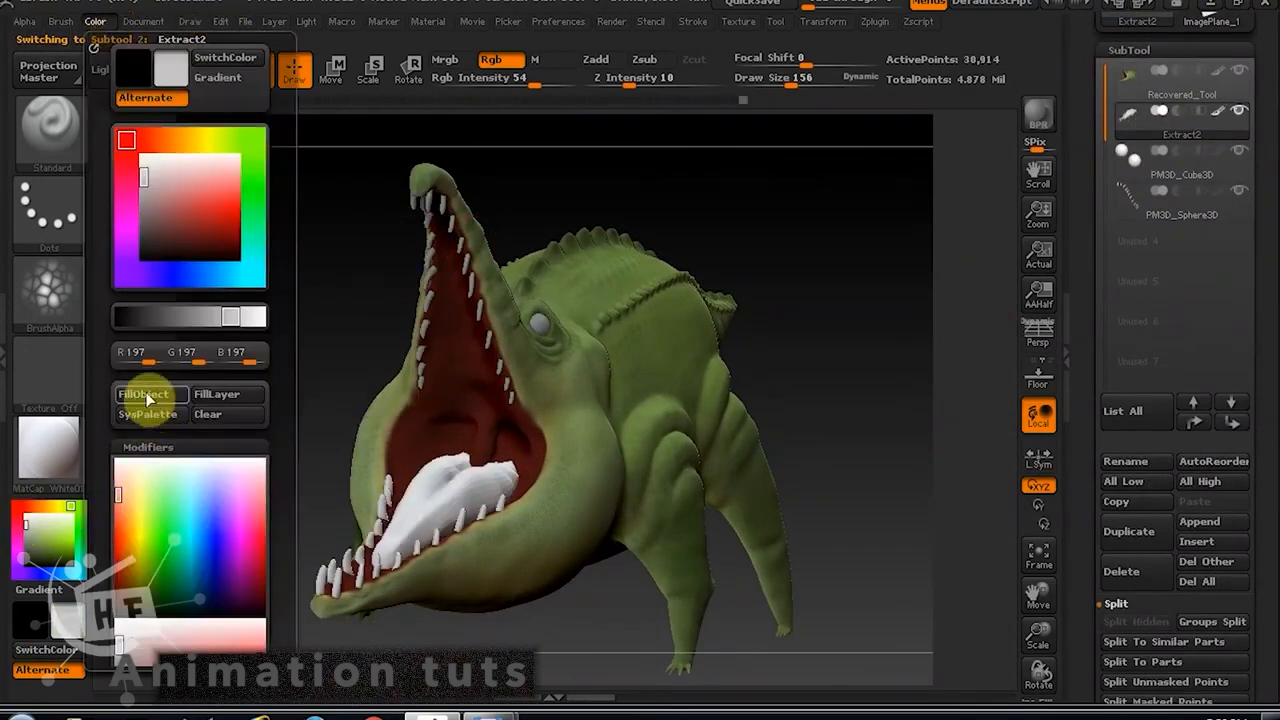
pyautogui.moveTo(787, 262); pyautogui.dragTo(842, 262)
# Select the PM3D_Cube3D eye subtool and fill it with the same light grey.
pyautogui.click(1166, 175)
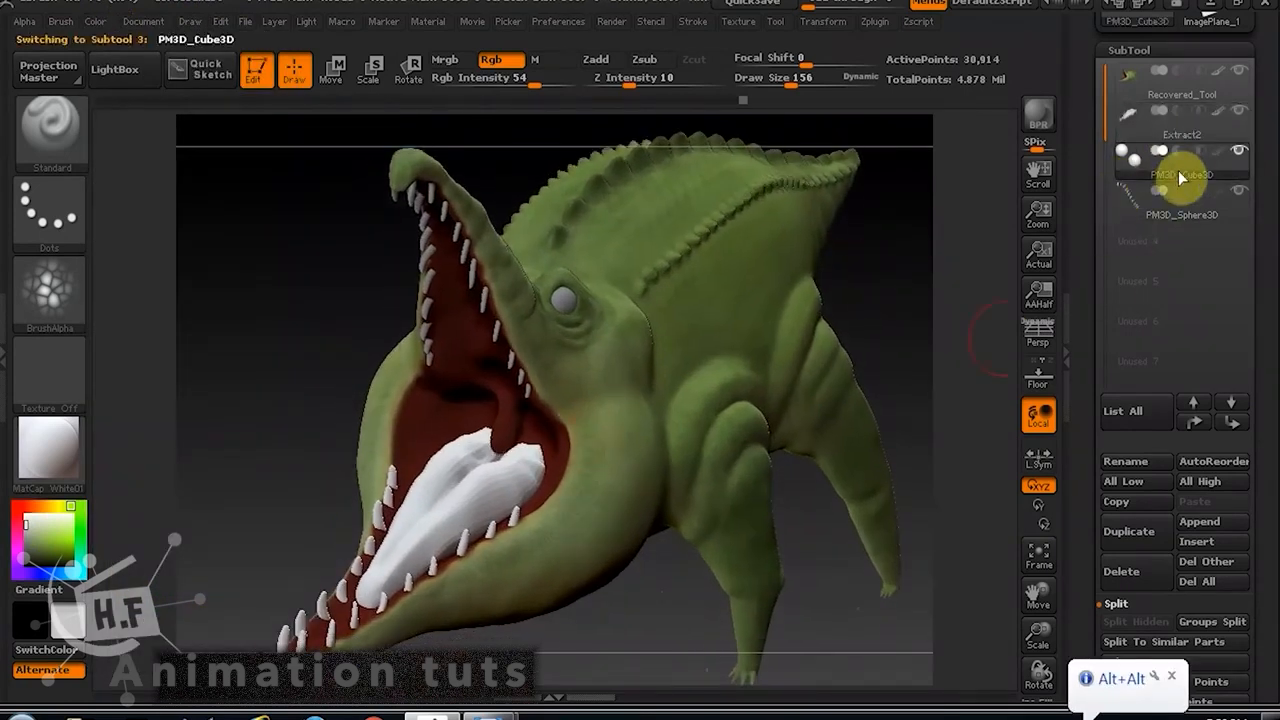
pyautogui.click(140, 21)
pyautogui.click(95, 21)
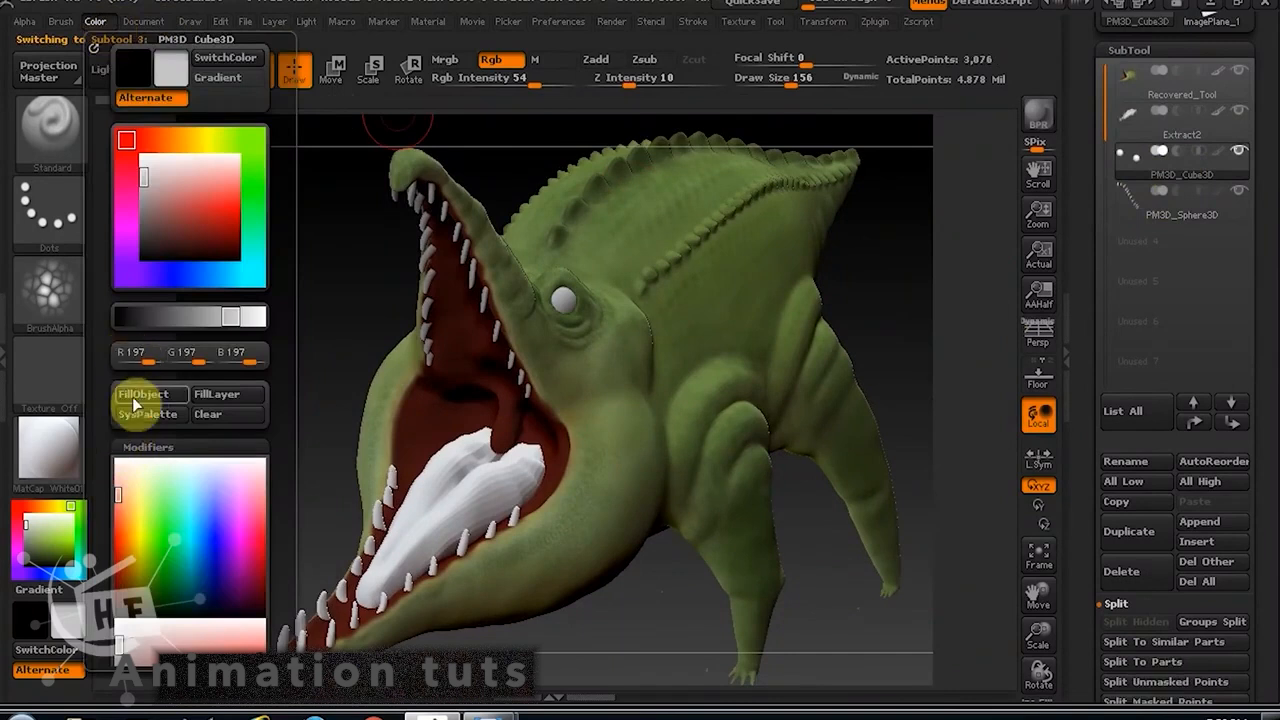
pyautogui.click(135, 400)
pyautogui.moveTo(887, 302); pyautogui.dragTo(909, 264)
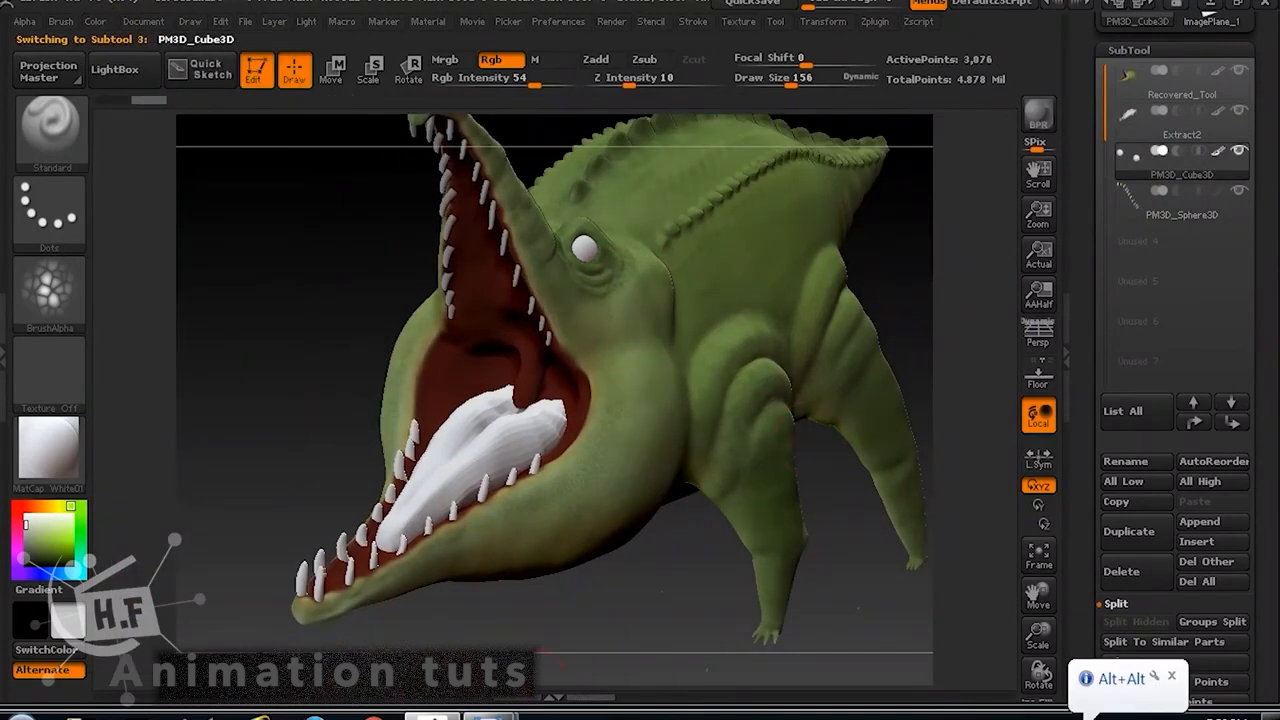
# Return to the Extract2 subtool, isolate it by hiding the other subtools, and mask the tongue's surface and rear half.
pyautogui.click(1151, 130)
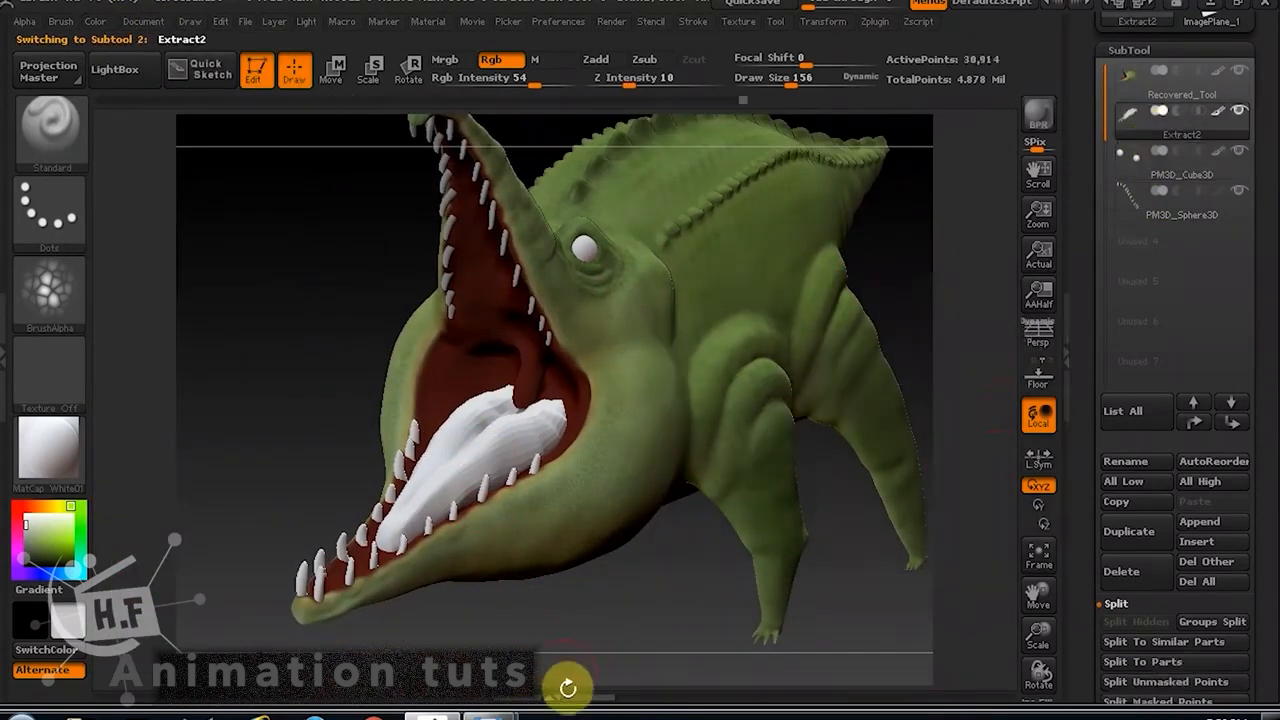
pyautogui.moveTo(571, 680)
pyautogui.mouseDown()
pyautogui.moveTo(640, 624)
pyautogui.moveTo(629, 654)
pyautogui.moveTo(914, 237)
pyautogui.moveTo(597, 340)
pyautogui.moveTo(569, 403)
pyautogui.mouseUp()
pyautogui.press('ctrl')
pyautogui.click(636, 83)
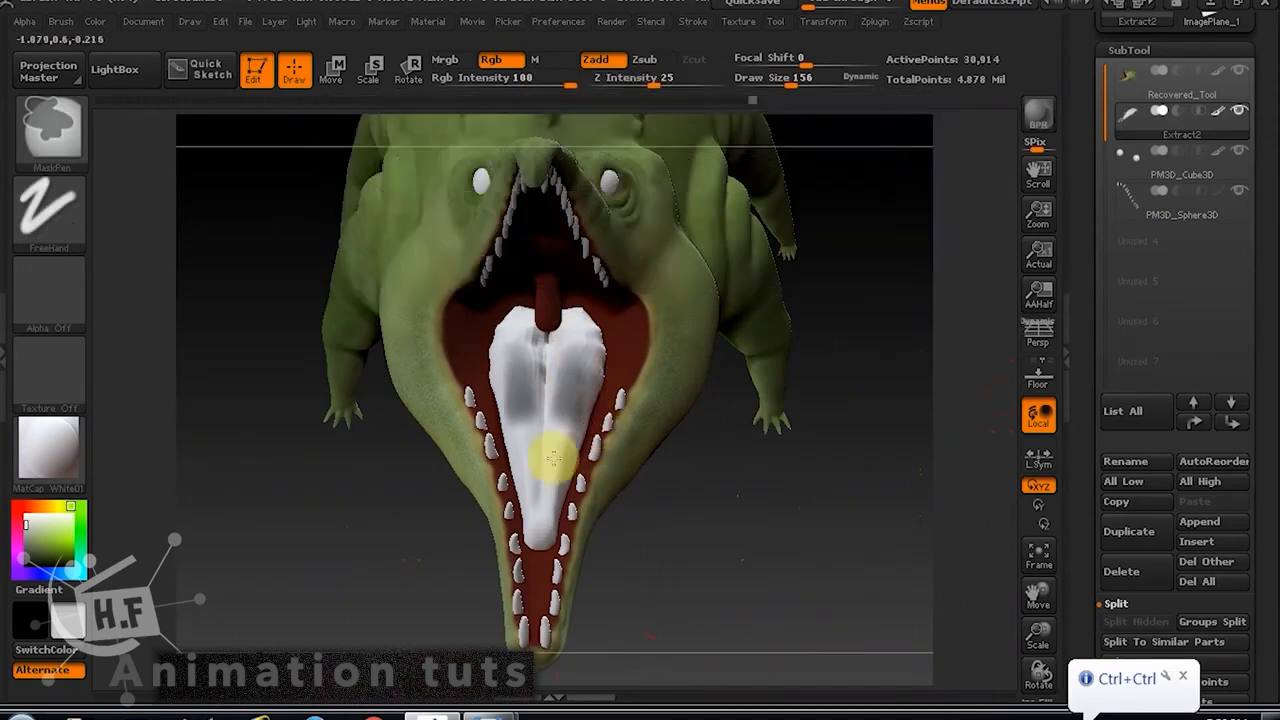
pyautogui.keyDown('ctrl'); pyautogui.moveTo(554, 458); pyautogui.dragTo(572, 376); pyautogui.keyUp('ctrl')
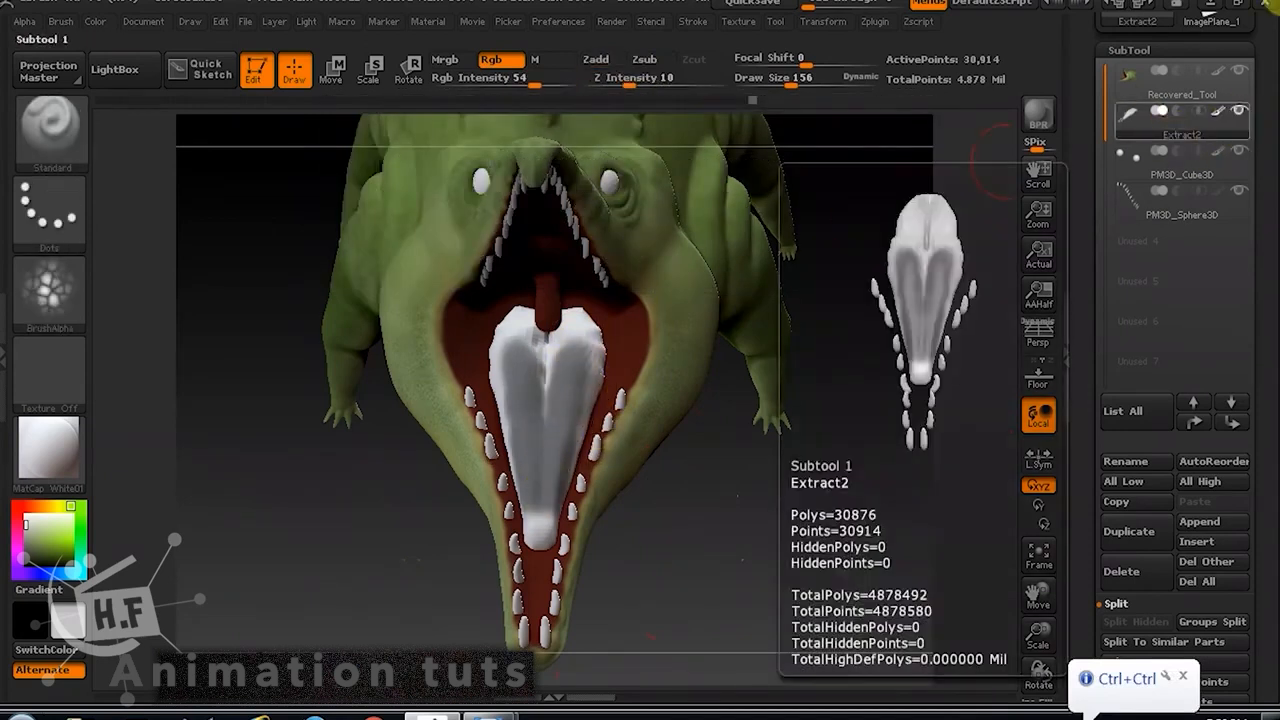
pyautogui.click(1238, 112)
pyautogui.moveTo(584, 573)
pyautogui.mouseDown()
pyautogui.moveTo(609, 443)
pyautogui.moveTo(602, 634)
pyautogui.mouseUp()
pyautogui.keyDown('ctrl'); pyautogui.moveTo(472, 160); pyautogui.dragTo(634, 353); pyautogui.keyUp('ctrl')
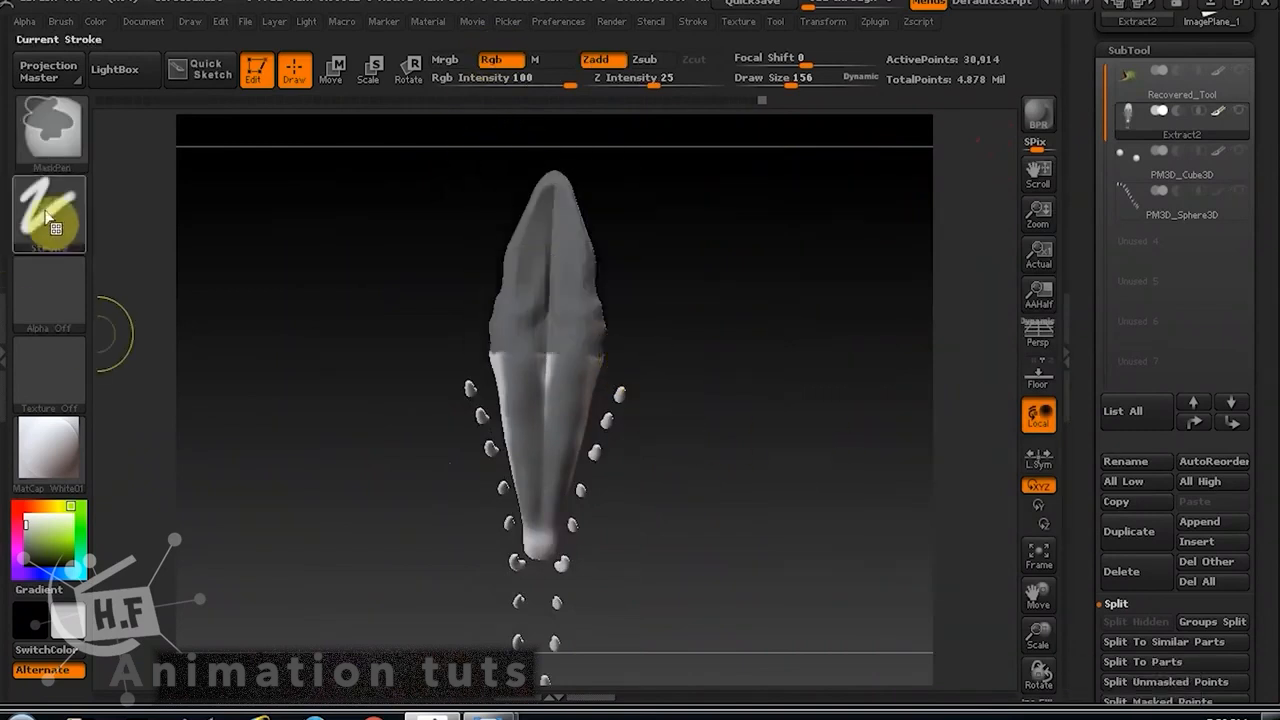
# Switch the masking brush to MaskLasso and mask the rest of the tongue down to its tip.
pyautogui.keyDown('ctrl'); pyautogui.click(62, 155); pyautogui.keyUp('ctrl')
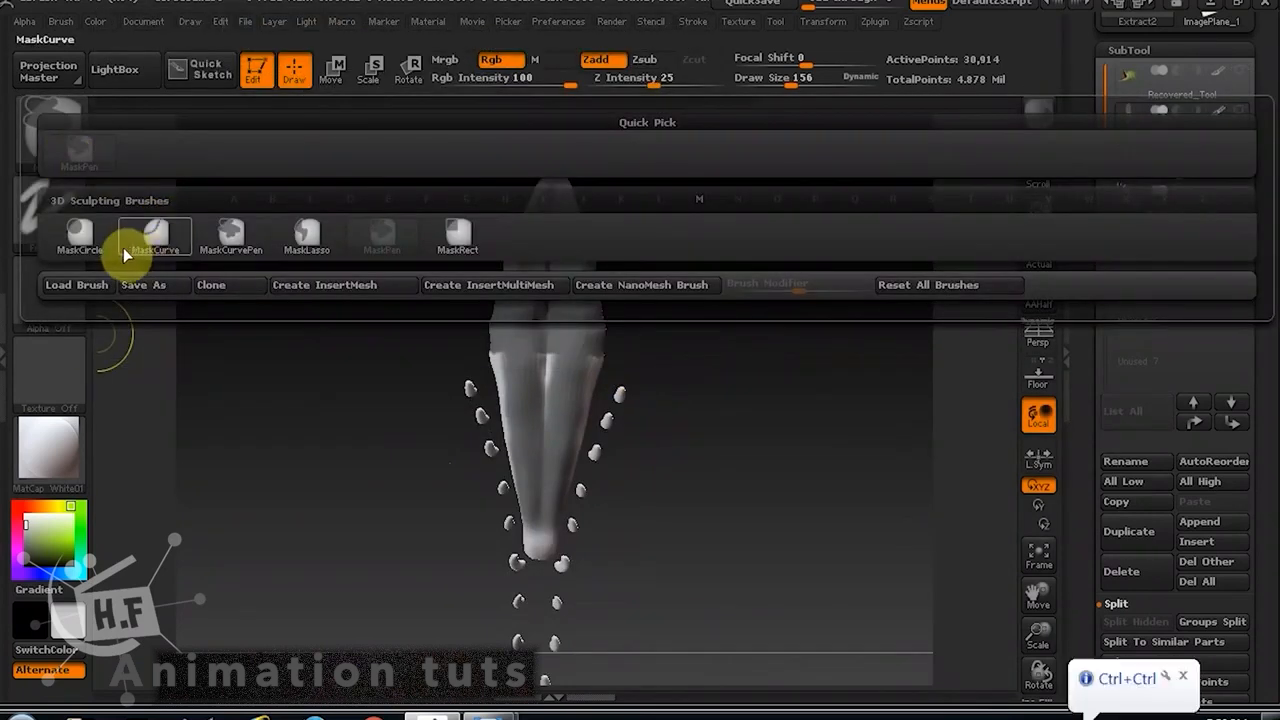
pyautogui.click(314, 242)
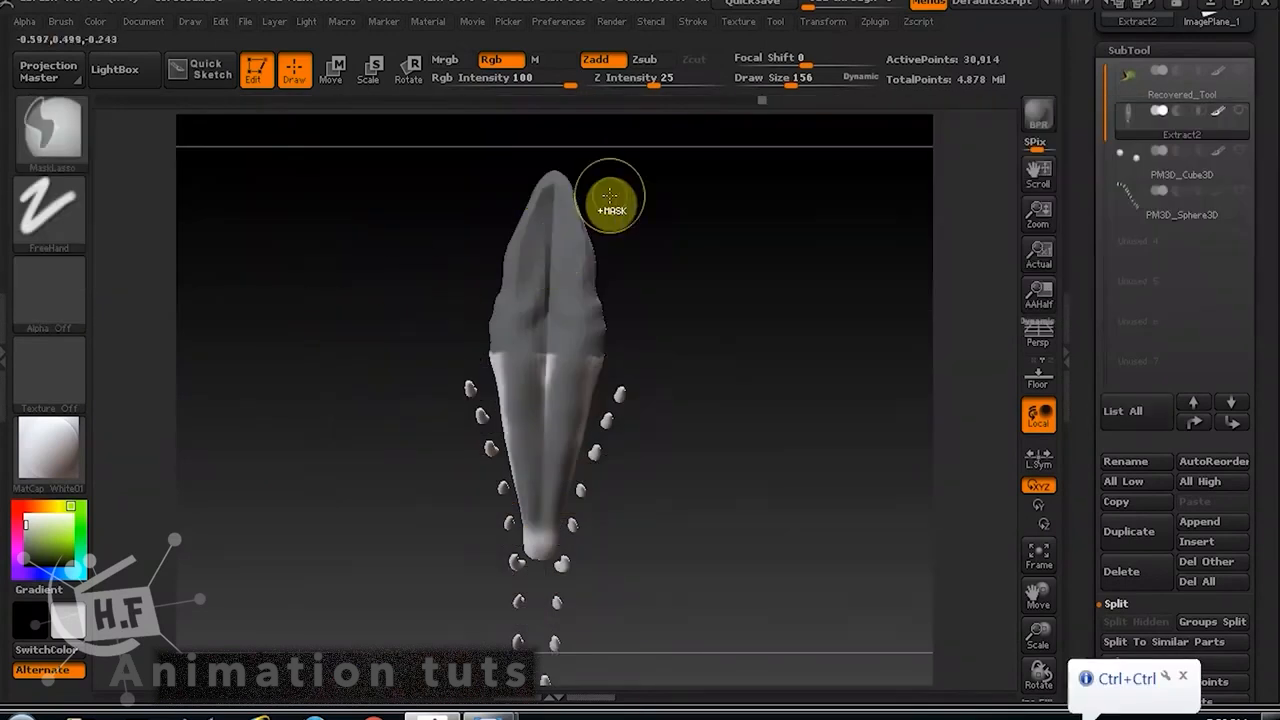
pyautogui.keyDown('ctrl'); pyautogui.moveTo(616, 183); pyautogui.dragTo(592, 372); pyautogui.keyUp('ctrl')
pyautogui.keyDown('ctrl'); pyautogui.moveTo(620, 202); pyautogui.dragTo(583, 386); pyautogui.keyUp('ctrl')
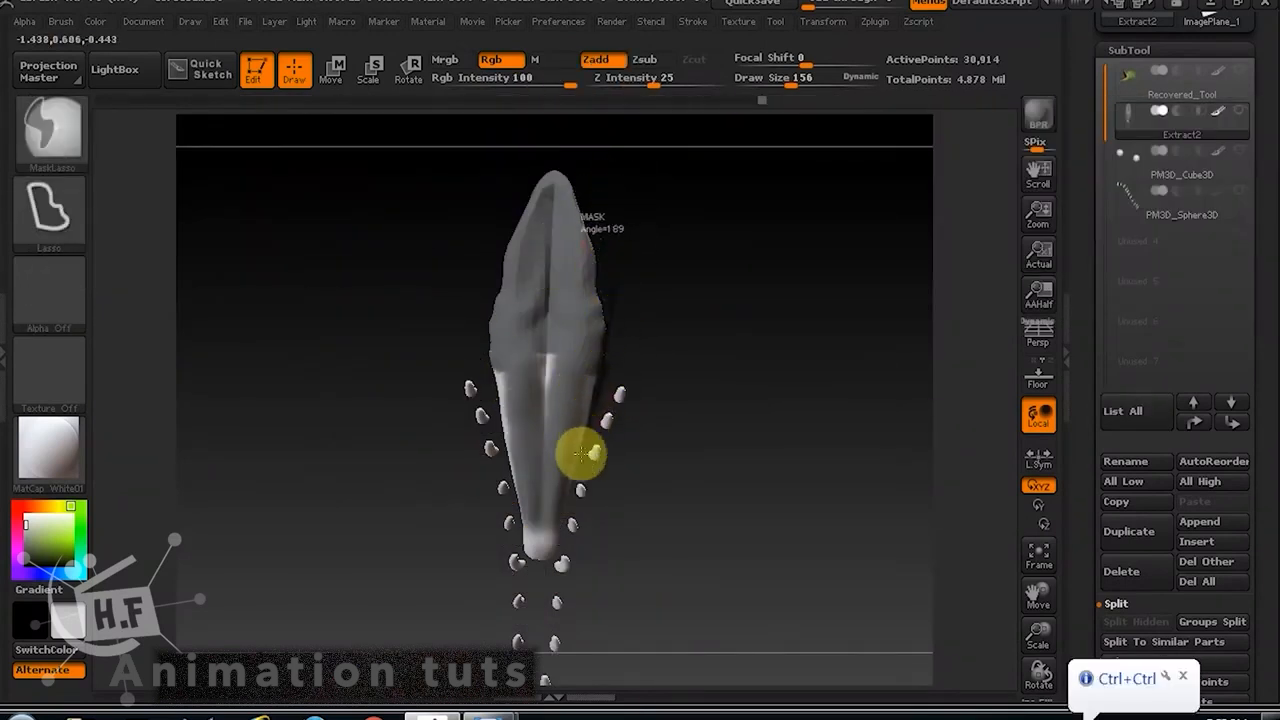
pyautogui.moveTo(560, 558)
pyautogui.keyDown('ctrl'); pyautogui.mouseDown()
pyautogui.moveTo(526, 571)
pyautogui.moveTo(514, 534)
pyautogui.moveTo(474, 274)
pyautogui.moveTo(586, 149)
pyautogui.moveTo(612, 420)
pyautogui.moveTo(697, 424)
pyautogui.moveTo(820, 520)
pyautogui.moveTo(830, 370)
pyautogui.mouseUp(); pyautogui.keyUp('ctrl')
# Lasso the lower teeth near the tongue tip out of the mask and undo the last masking stroke.
pyautogui.moveTo(830, 370)
pyautogui.mouseDown()
pyautogui.moveTo(789, 369)
pyautogui.moveTo(723, 463)
pyautogui.moveTo(766, 431)
pyautogui.moveTo(754, 569)
pyautogui.moveTo(738, 569)
pyautogui.mouseUp()
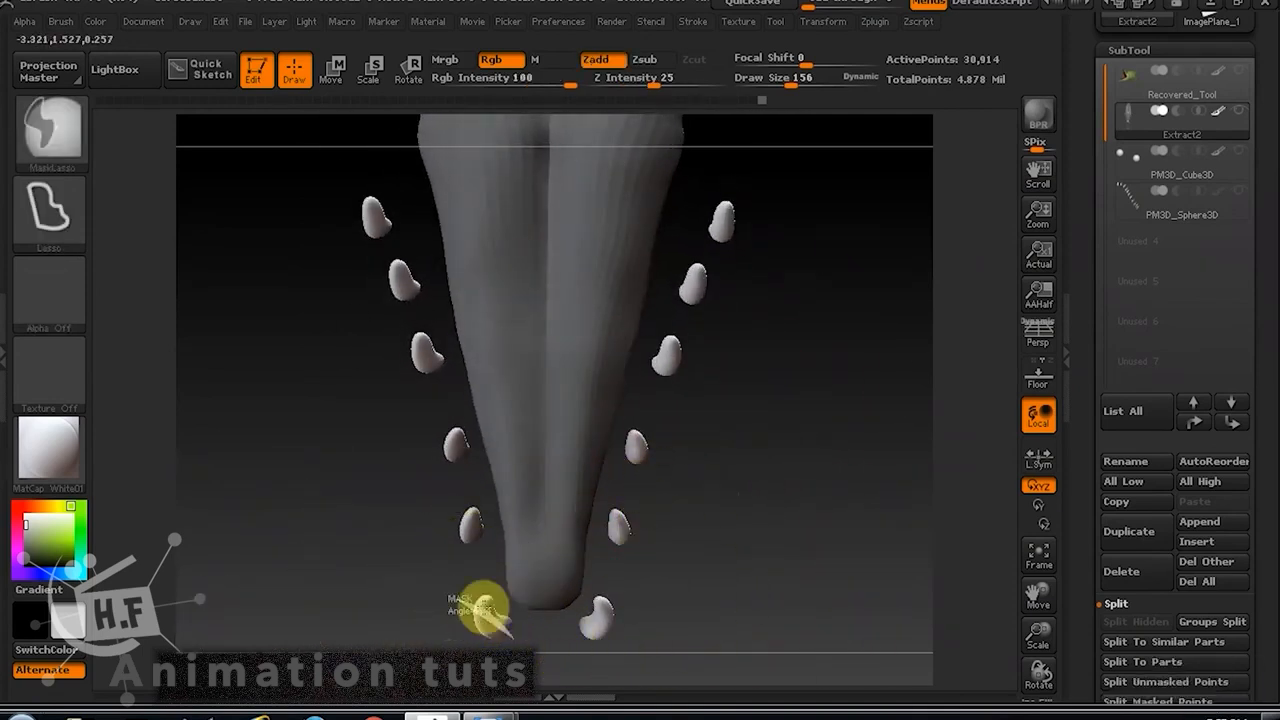
pyautogui.moveTo(526, 646)
pyautogui.keyDown('ctrl'); pyautogui.keyDown('alt'); pyautogui.mouseDown()
pyautogui.moveTo(509, 618)
pyautogui.moveTo(493, 629)
pyautogui.moveTo(534, 631)
pyautogui.moveTo(535, 645)
pyautogui.mouseUp(); pyautogui.keyUp('alt'); pyautogui.keyUp('ctrl')
pyautogui.moveTo(727, 548); pyautogui.dragTo(749, 434)
pyautogui.hotkey('ctrl', 'alt')
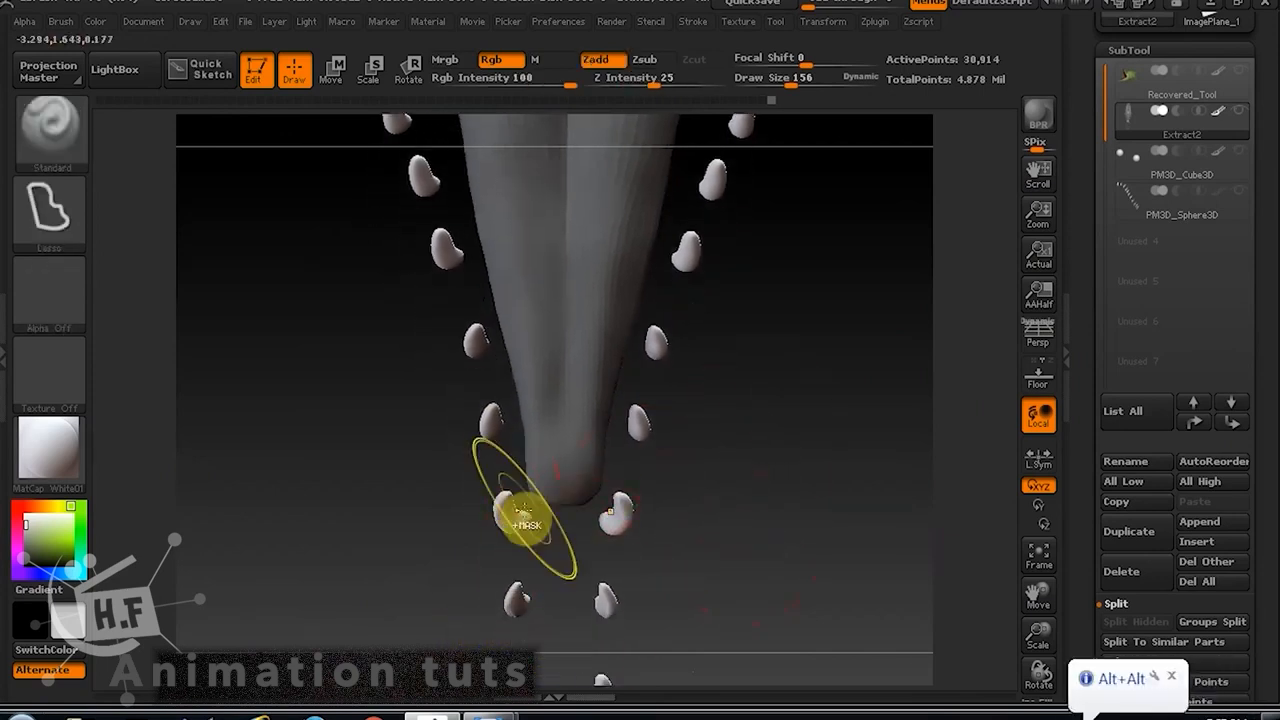
pyautogui.keyDown('ctrl'); pyautogui.keyDown('alt'); pyautogui.moveTo(484, 543); pyautogui.dragTo(506, 546); pyautogui.keyUp('alt'); pyautogui.keyUp('ctrl')
pyautogui.moveTo(501, 384)
pyautogui.keyDown('ctrl'); pyautogui.keyDown('alt'); pyautogui.mouseDown()
pyautogui.moveTo(453, 418)
pyautogui.moveTo(500, 405)
pyautogui.mouseUp(); pyautogui.keyUp('alt'); pyautogui.keyUp('ctrl')
pyautogui.moveTo(490, 465)
pyautogui.keyDown('ctrl'); pyautogui.keyDown('alt'); pyautogui.mouseDown()
pyautogui.moveTo(506, 408)
pyautogui.moveTo(515, 430)
pyautogui.mouseUp(); pyautogui.keyUp('alt'); pyautogui.keyUp('ctrl')
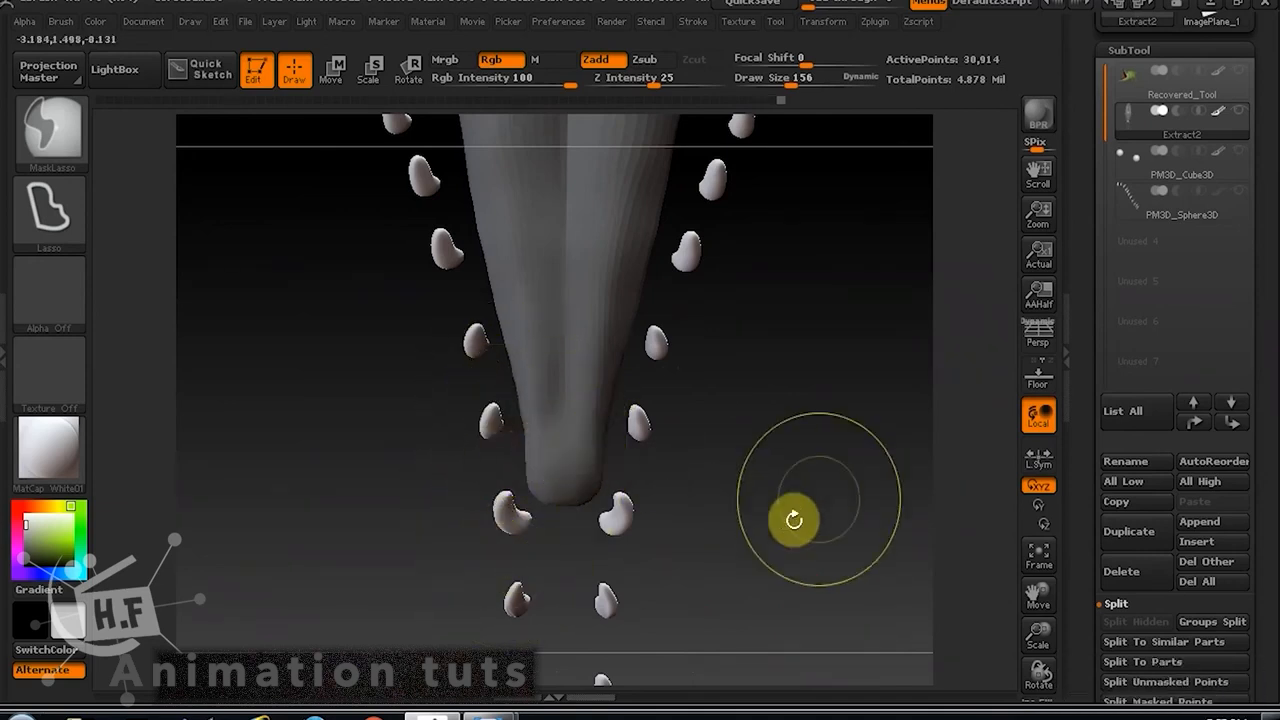
pyautogui.moveTo(794, 520); pyautogui.dragTo(748, 402)
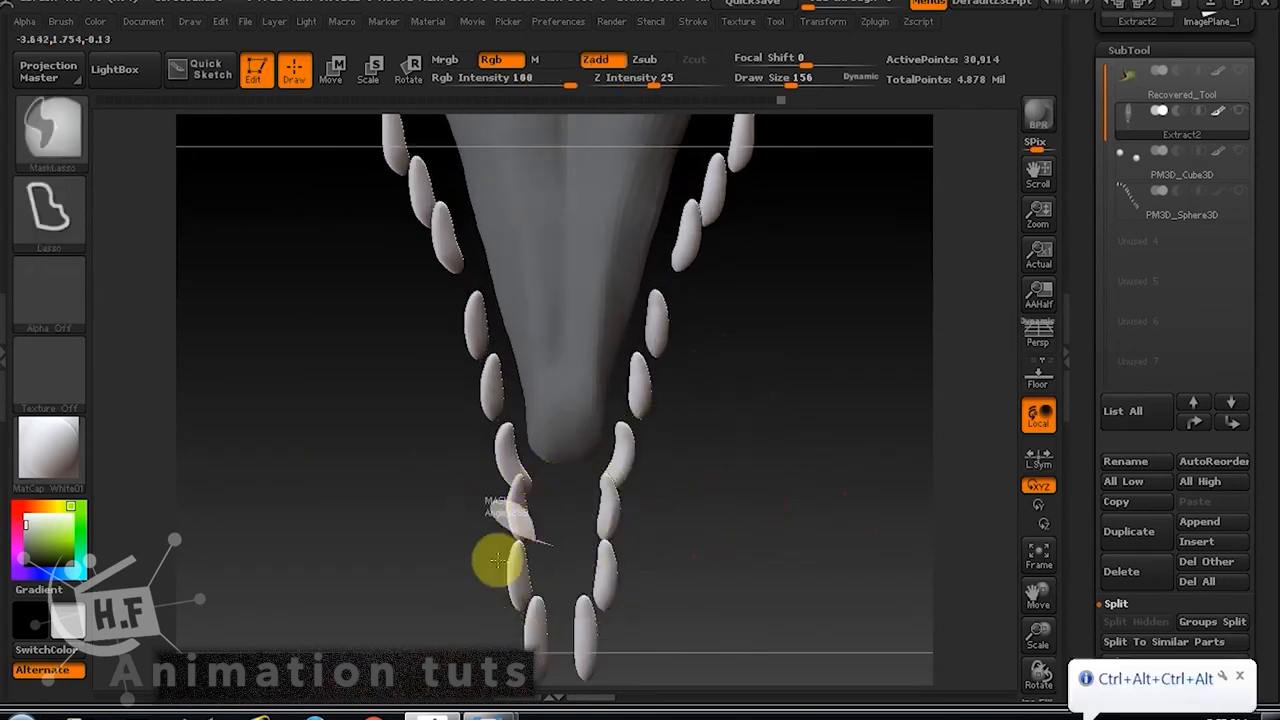
pyautogui.moveTo(686, 486); pyautogui.dragTo(667, 521)
pyautogui.moveTo(471, 571)
pyautogui.keyDown('ctrl'); pyautogui.mouseDown()
pyautogui.moveTo(554, 609)
pyautogui.moveTo(494, 620)
pyautogui.moveTo(552, 607)
pyautogui.mouseUp(); pyautogui.keyUp('ctrl')
pyautogui.hotkey('ctrl', 'z')
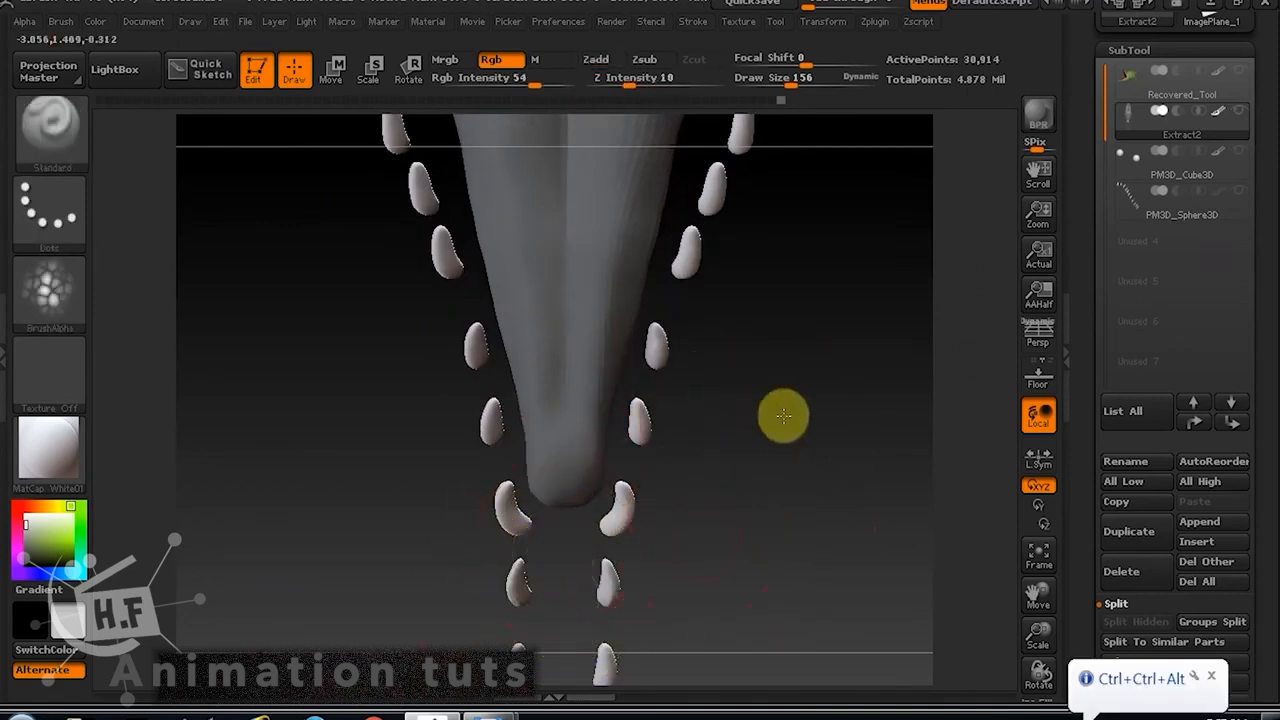
# Inspect the masked tongue and teeth in the Flat Color material, and switch back to MatCap White01.
pyautogui.moveTo(783, 416)
pyautogui.mouseDown()
pyautogui.moveTo(574, 391)
pyautogui.moveTo(543, 466)
pyautogui.mouseUp()
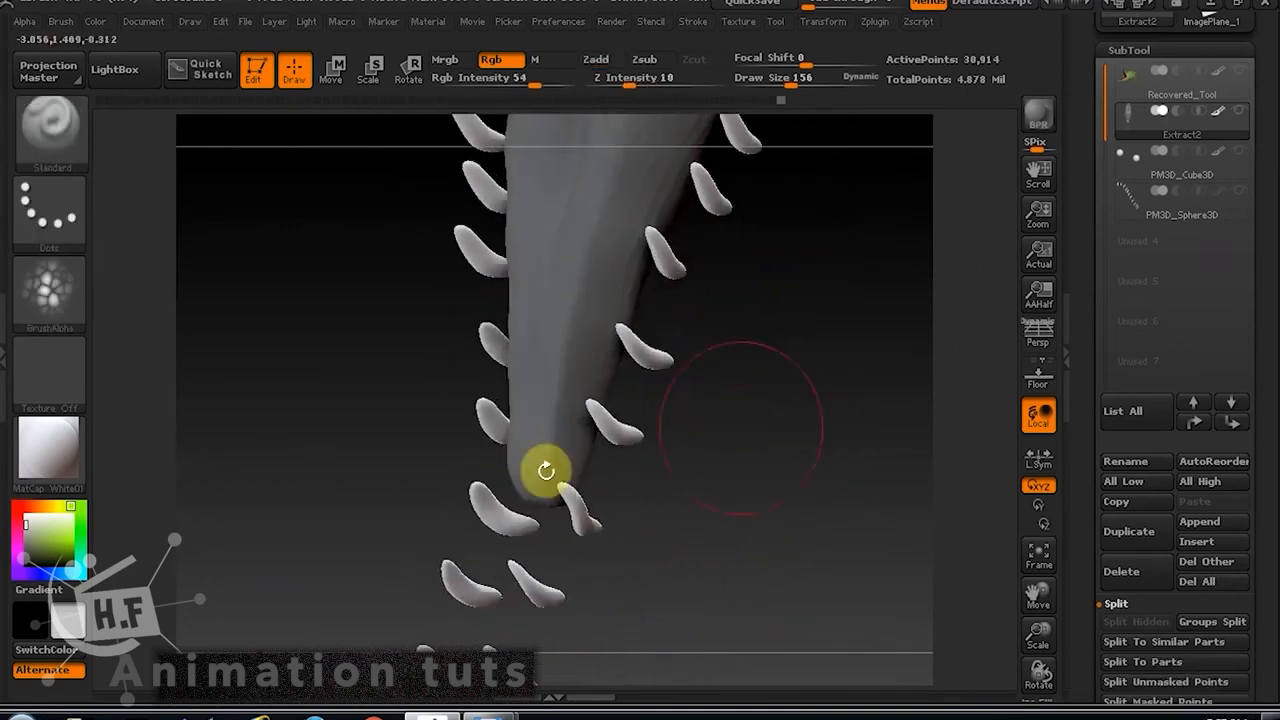
pyautogui.click(50, 460)
pyautogui.click(152, 500)
pyautogui.moveTo(843, 506); pyautogui.dragTo(722, 501)
pyautogui.click(56, 455)
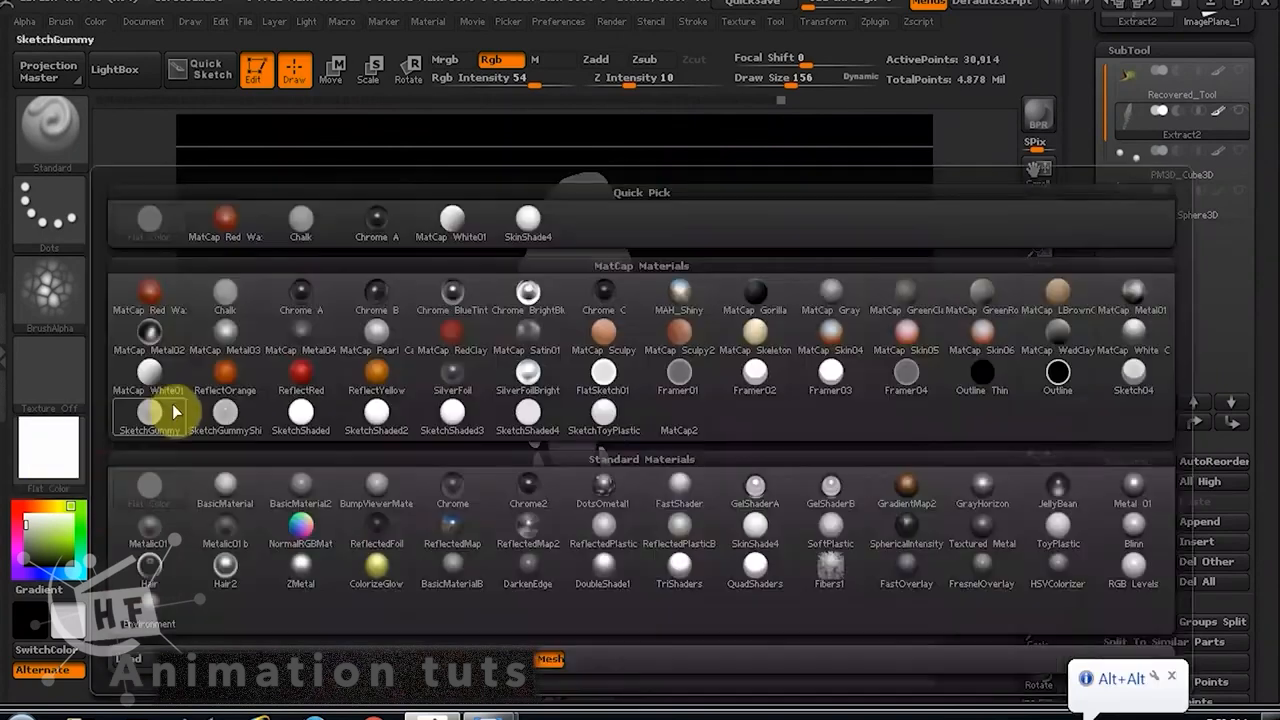
pyautogui.click(146, 380)
# Split the masked tongue from the lower teeth into its own subtool and make the tongue the active subtool.
pyautogui.moveTo(1271, 378); pyautogui.dragTo(1271, 204)
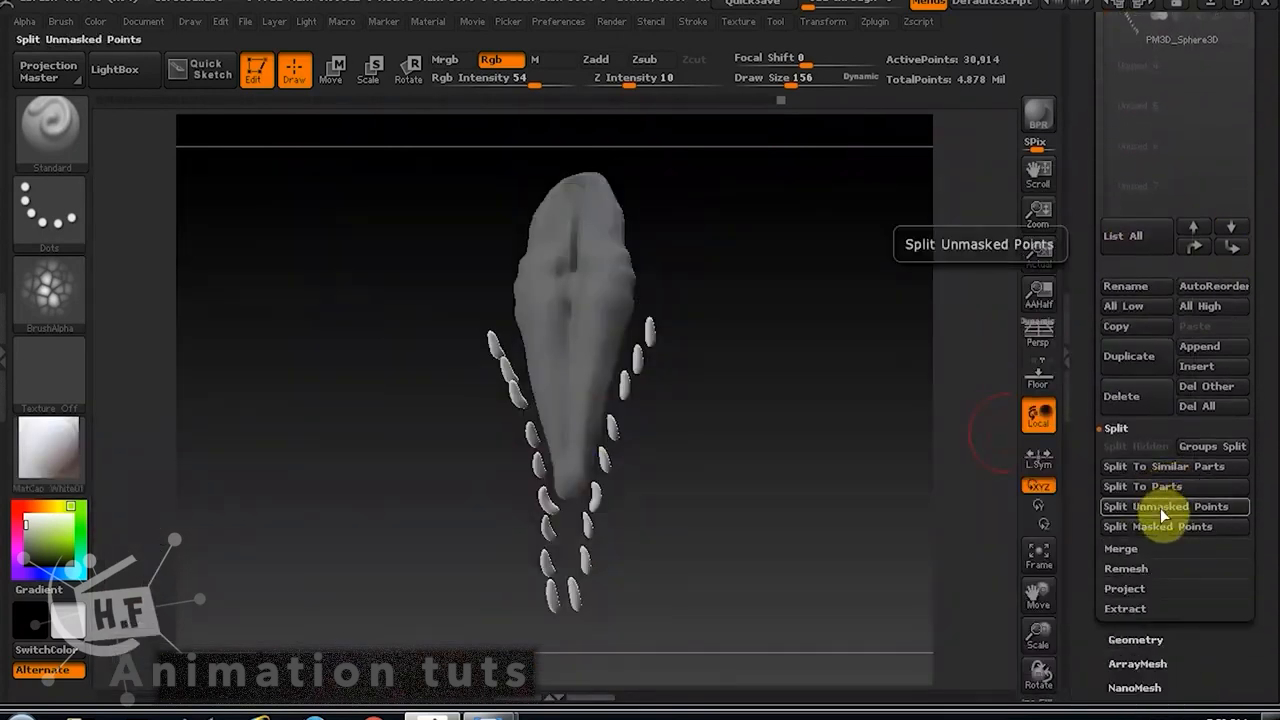
pyautogui.click(1155, 528)
pyautogui.scroll(3, 1266, 206)
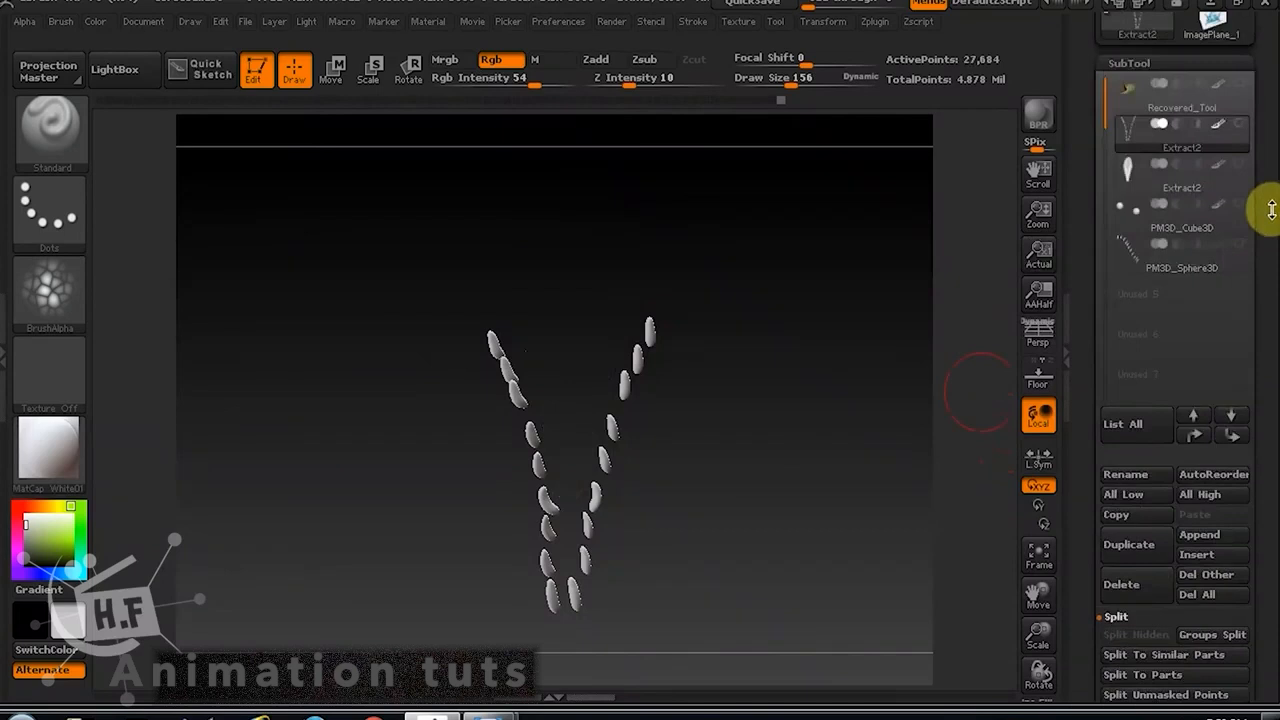
pyautogui.click(1190, 178)
pyautogui.moveTo(735, 427); pyautogui.dragTo(995, 315)
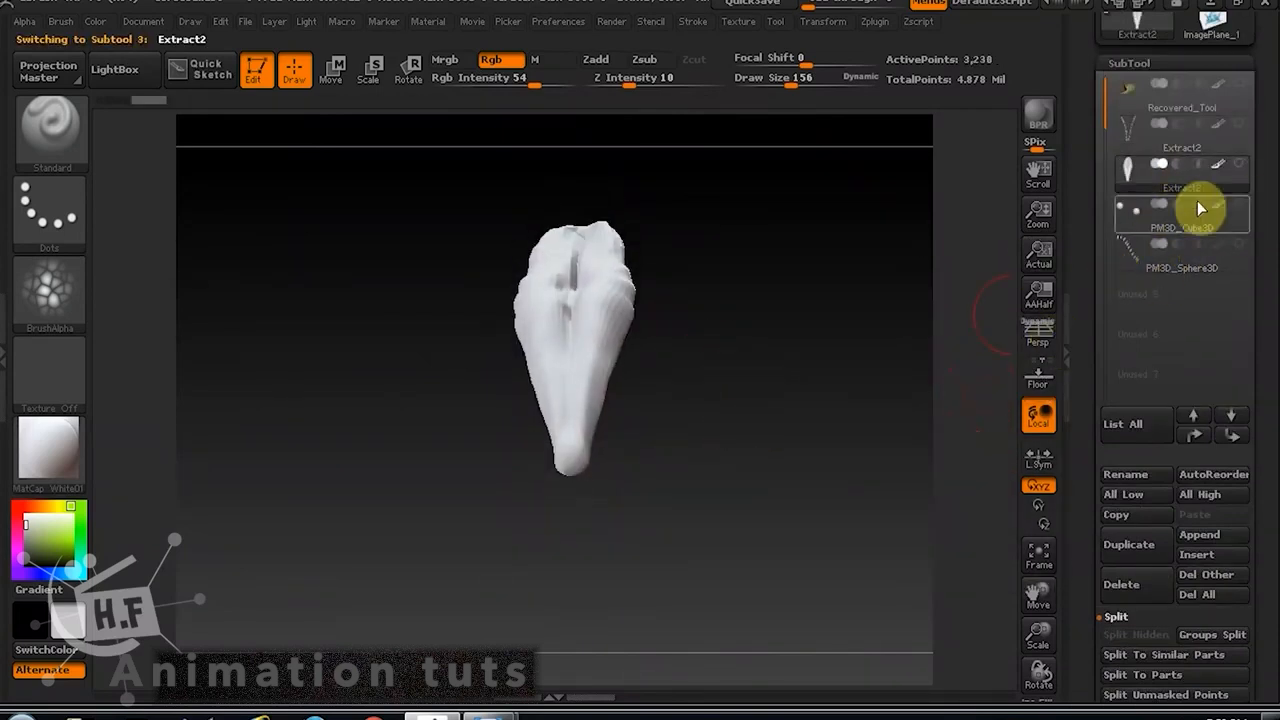
# Show the body, the PM3D_Cube3D and PM3D_Sphere3D subtools and the lower teeth again around the tongue.
pyautogui.click(1240, 83)
pyautogui.moveTo(758, 494); pyautogui.dragTo(763, 457)
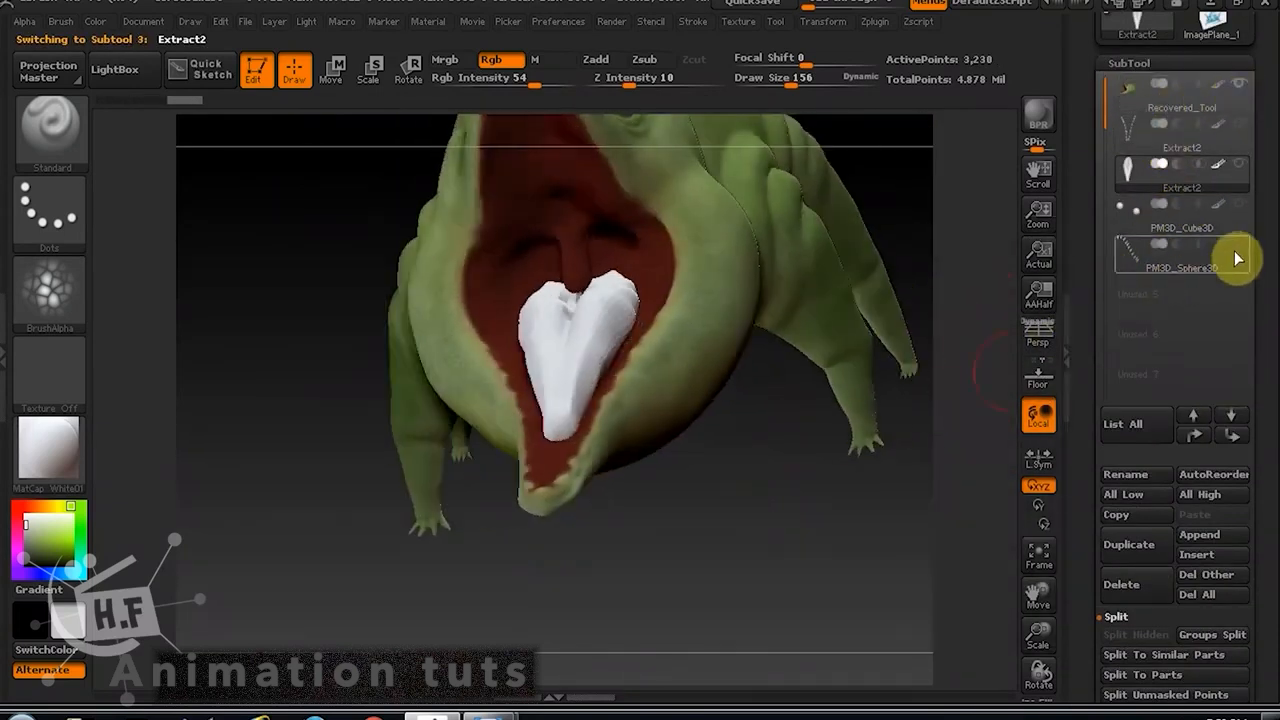
pyautogui.click(1240, 207)
pyautogui.moveTo(754, 517); pyautogui.dragTo(731, 439)
pyautogui.click(1241, 130)
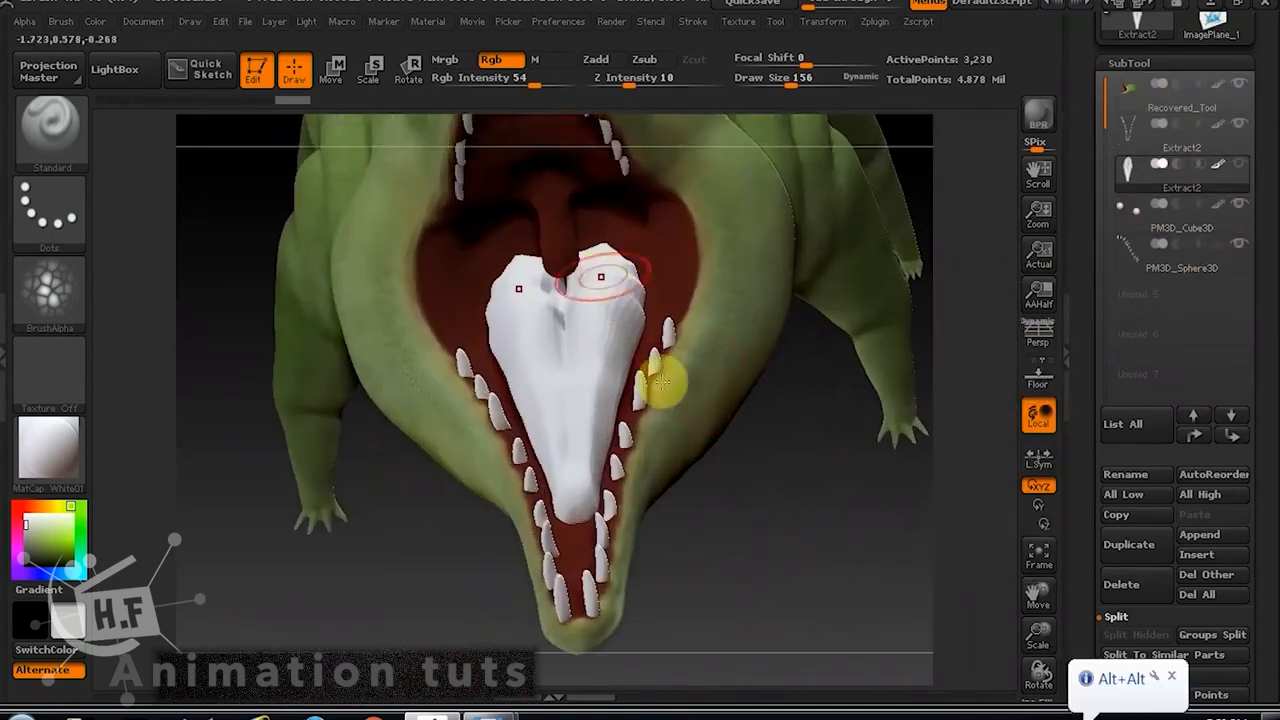
pyautogui.moveTo(801, 572); pyautogui.dragTo(816, 558)
# Smooth the tongue's surface from its rear lobes along the sides down to the tip.
pyautogui.keyDown('shift'); pyautogui.moveTo(590, 300); pyautogui.dragTo(540, 304); pyautogui.keyUp('shift')
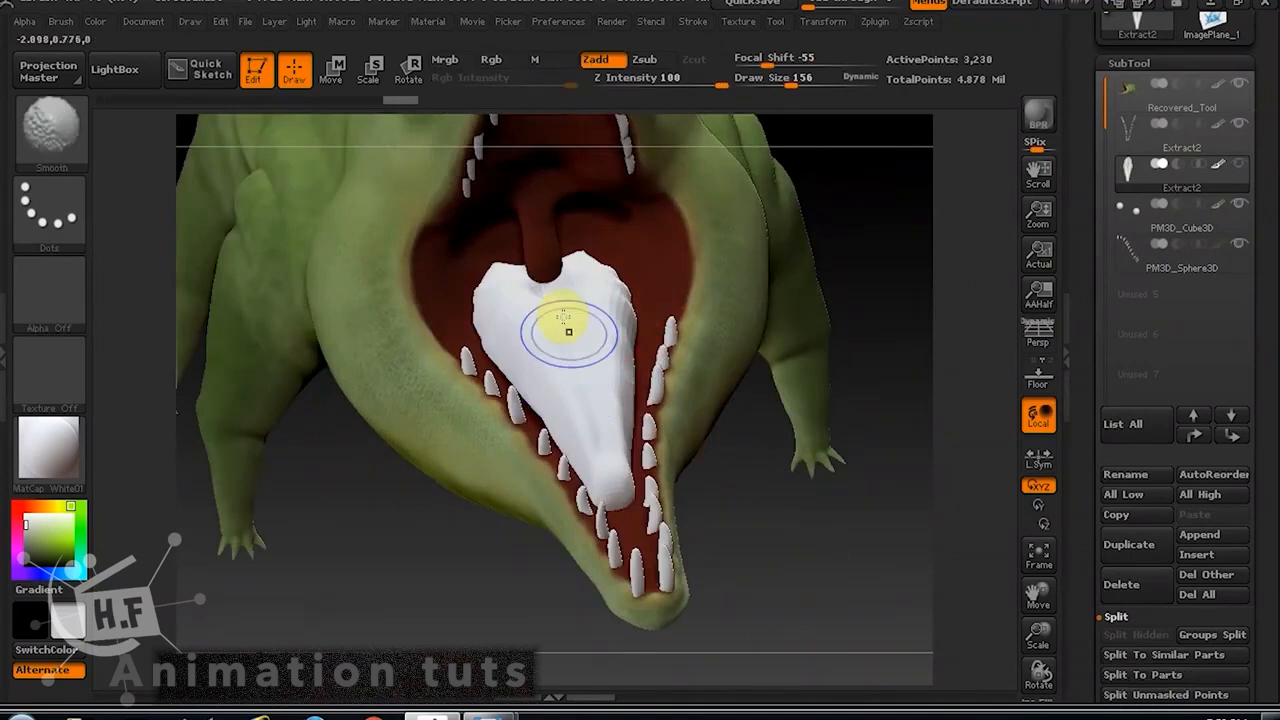
pyautogui.moveTo(835, 650); pyautogui.dragTo(826, 594)
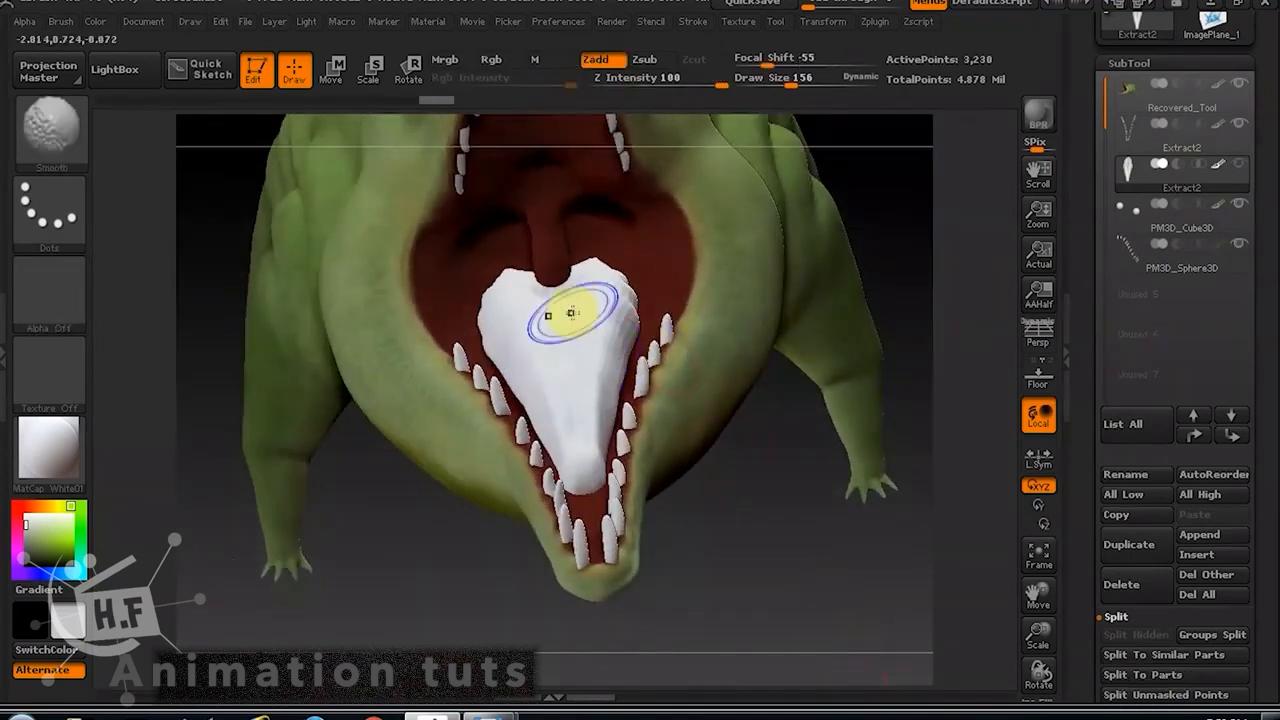
pyautogui.moveTo(717, 530); pyautogui.dragTo(709, 586)
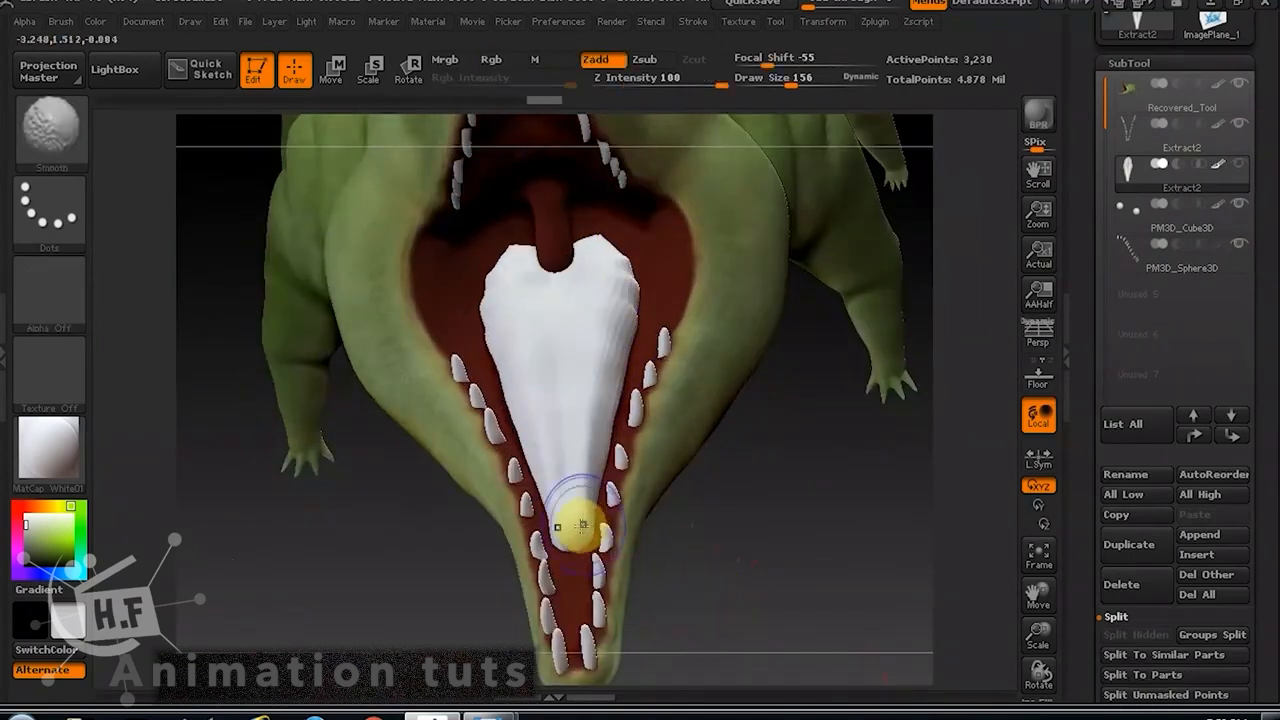
pyautogui.keyDown('shift'); pyautogui.moveTo(585, 508); pyautogui.dragTo(635, 332); pyautogui.keyUp('shift')
pyautogui.moveTo(750, 542)
pyautogui.mouseDown()
pyautogui.moveTo(726, 538)
pyautogui.moveTo(737, 540)
pyautogui.mouseUp()
pyautogui.keyDown('shift'); pyautogui.moveTo(637, 306); pyautogui.dragTo(633, 284); pyautogui.keyUp('shift')
pyautogui.moveTo(735, 520); pyautogui.dragTo(786, 540)
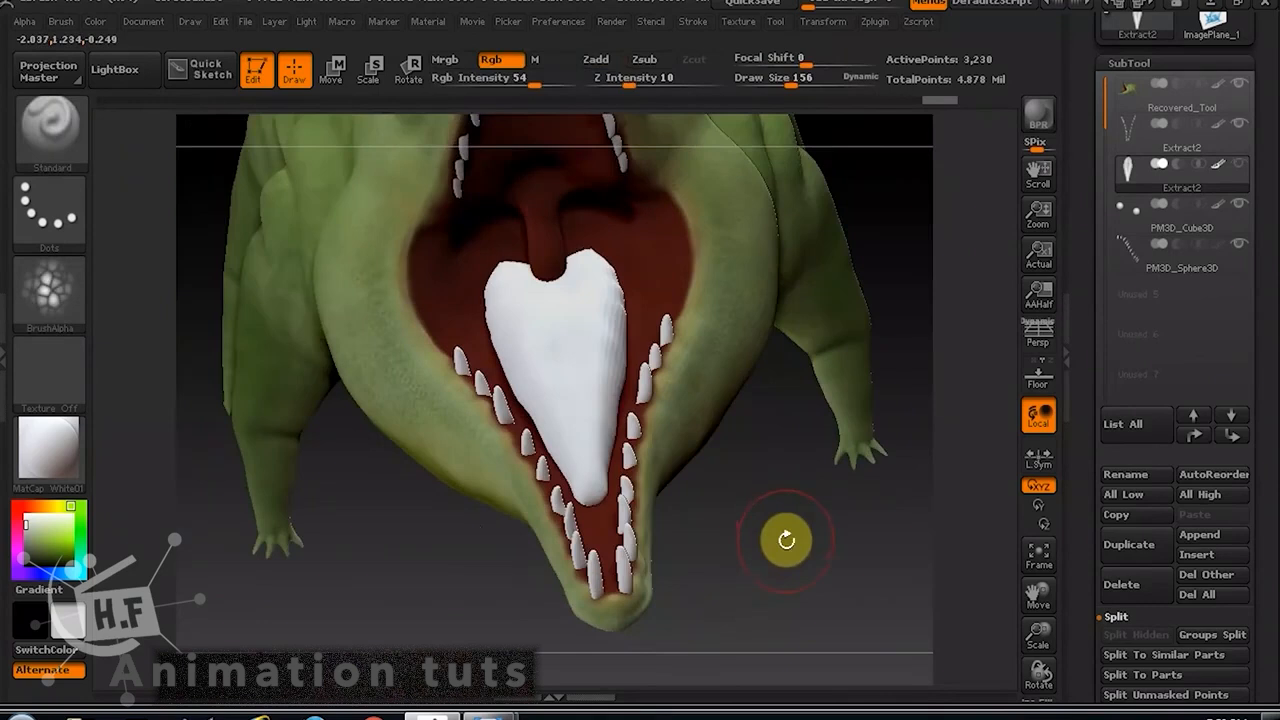
# Choose a muted red (R 131, G 50, B 50) and fill the tongue subtool with it.
pyautogui.click(1205, 60)
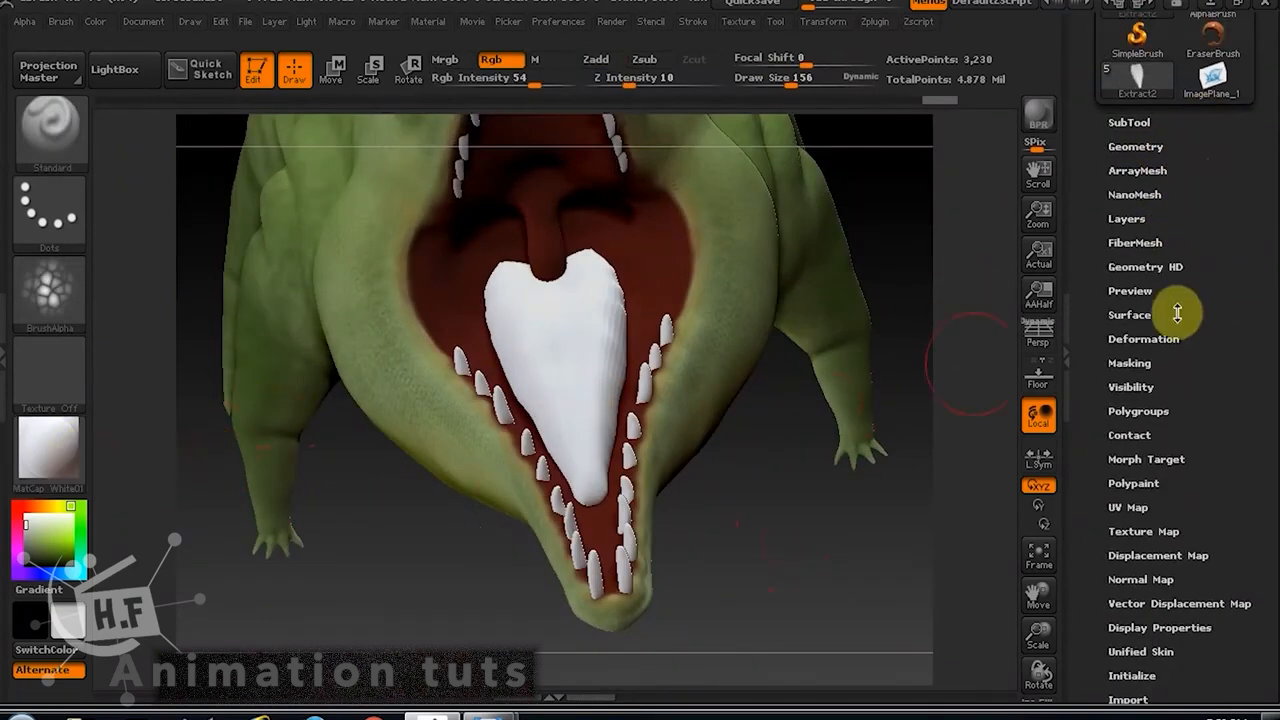
pyautogui.click(1130, 123)
pyautogui.click(94, 22)
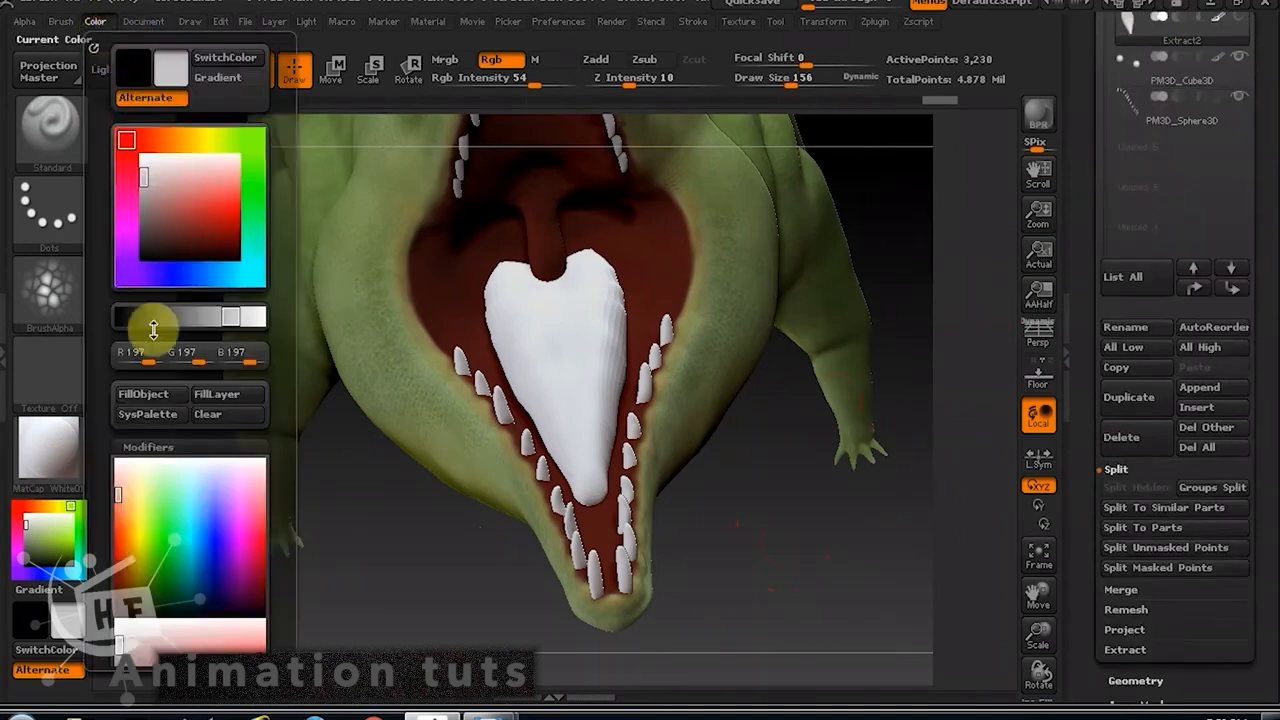
pyautogui.click(175, 218)
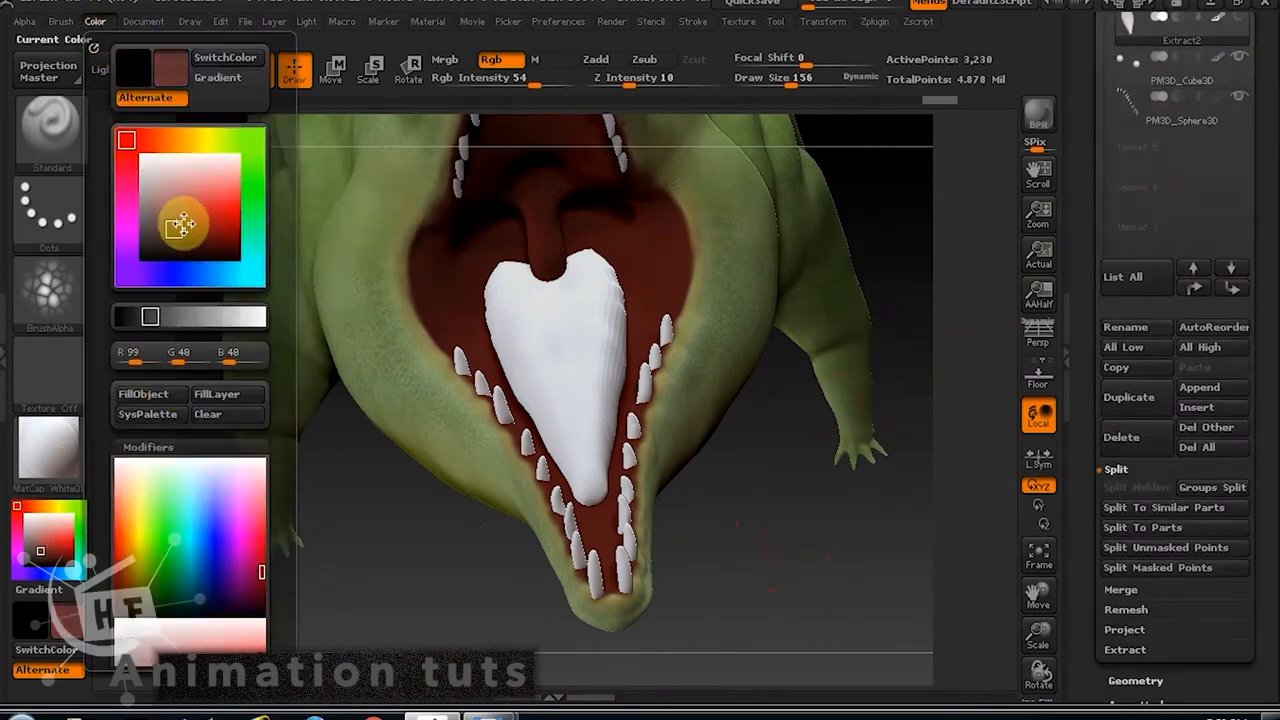
pyautogui.click(165, 394)
# Raise Rgb Intensity to 100 and fill the tongue again with the same muted red.
pyautogui.click(533, 83)
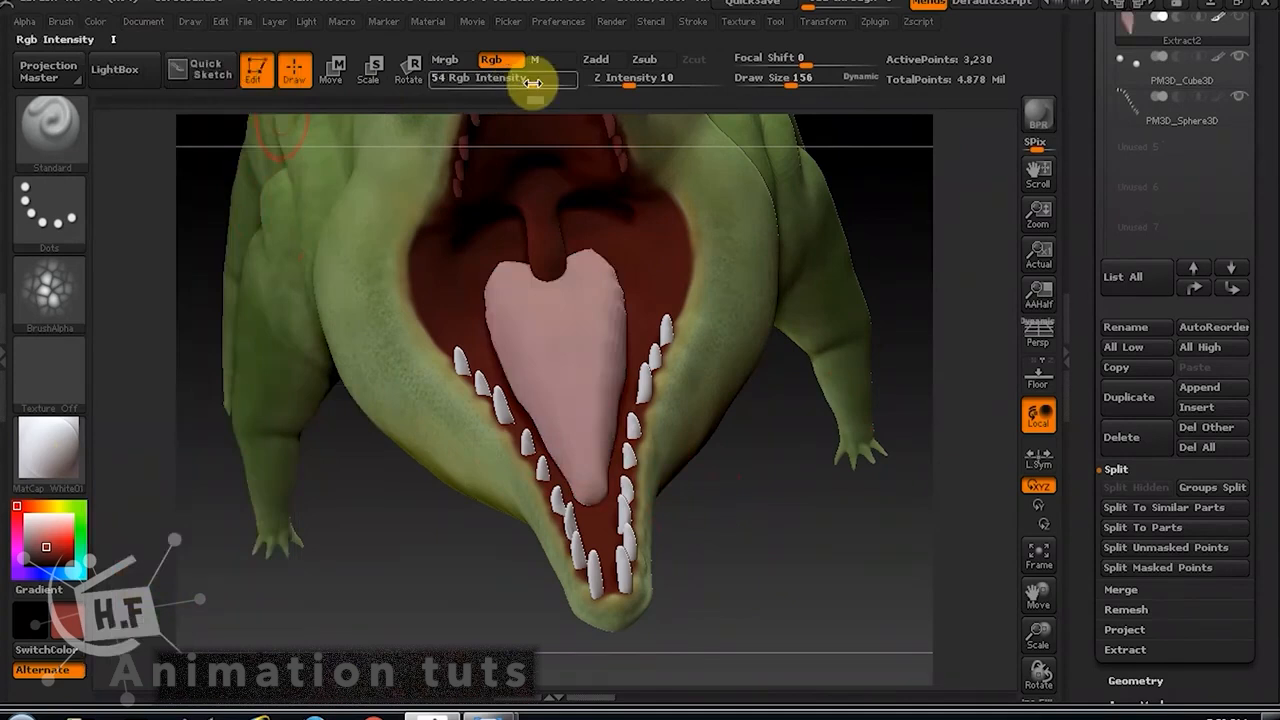
pyautogui.moveTo(538, 82); pyautogui.dragTo(563, 77)
pyautogui.click(95, 21)
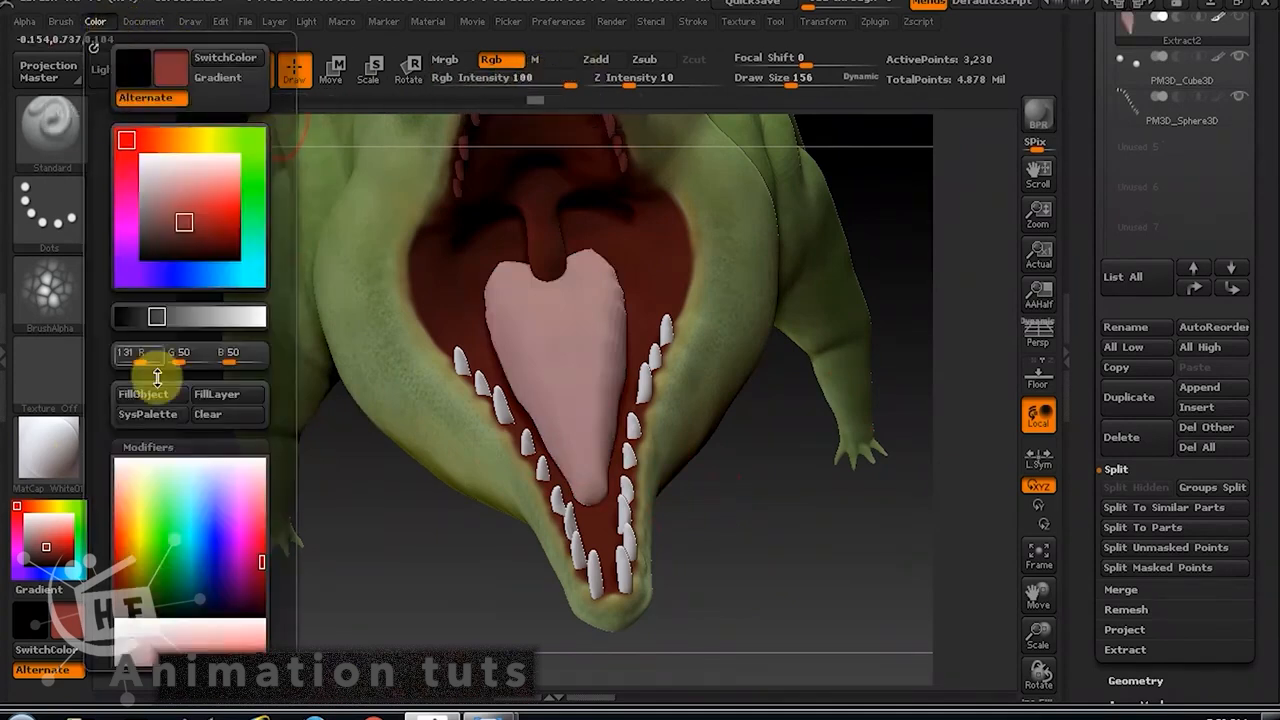
pyautogui.click(160, 400)
pyautogui.moveTo(819, 584); pyautogui.dragTo(808, 534)
pyautogui.moveTo(893, 275); pyautogui.dragTo(642, 494)
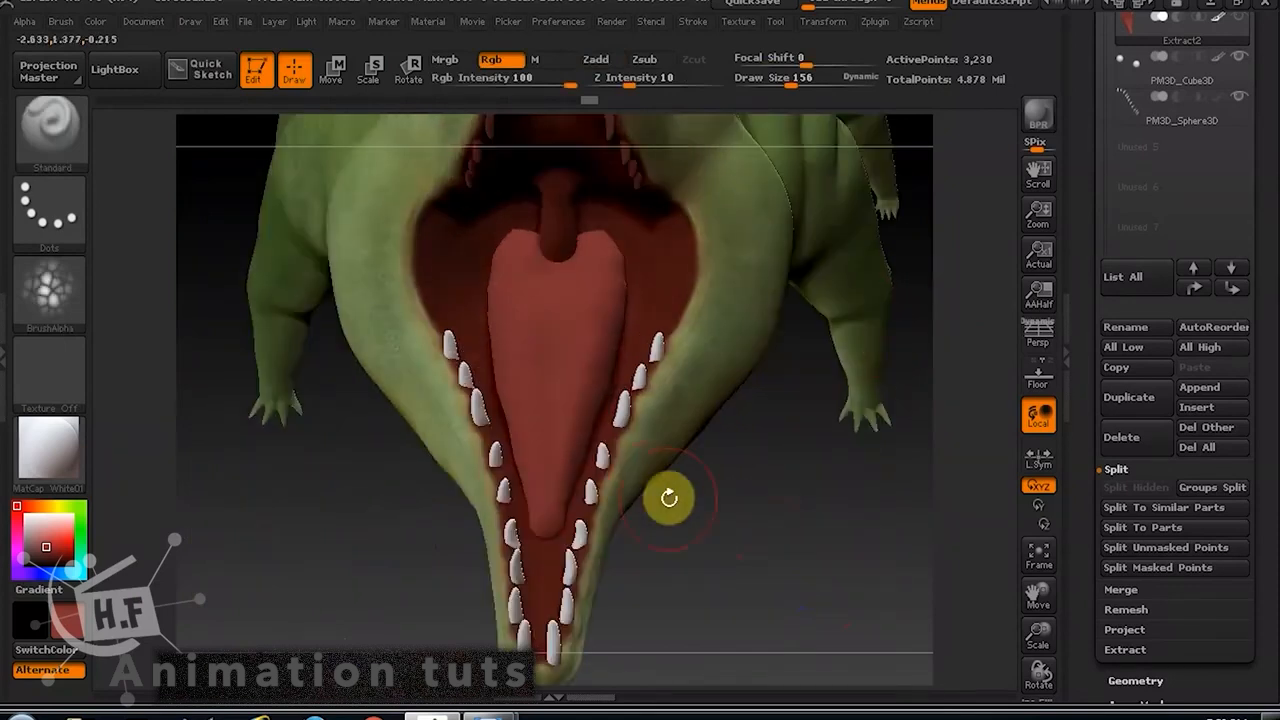
# Set the Standard brush's alpha to Alpha 23, pick a darker red and undo the last two actions.
pyautogui.click(76, 286)
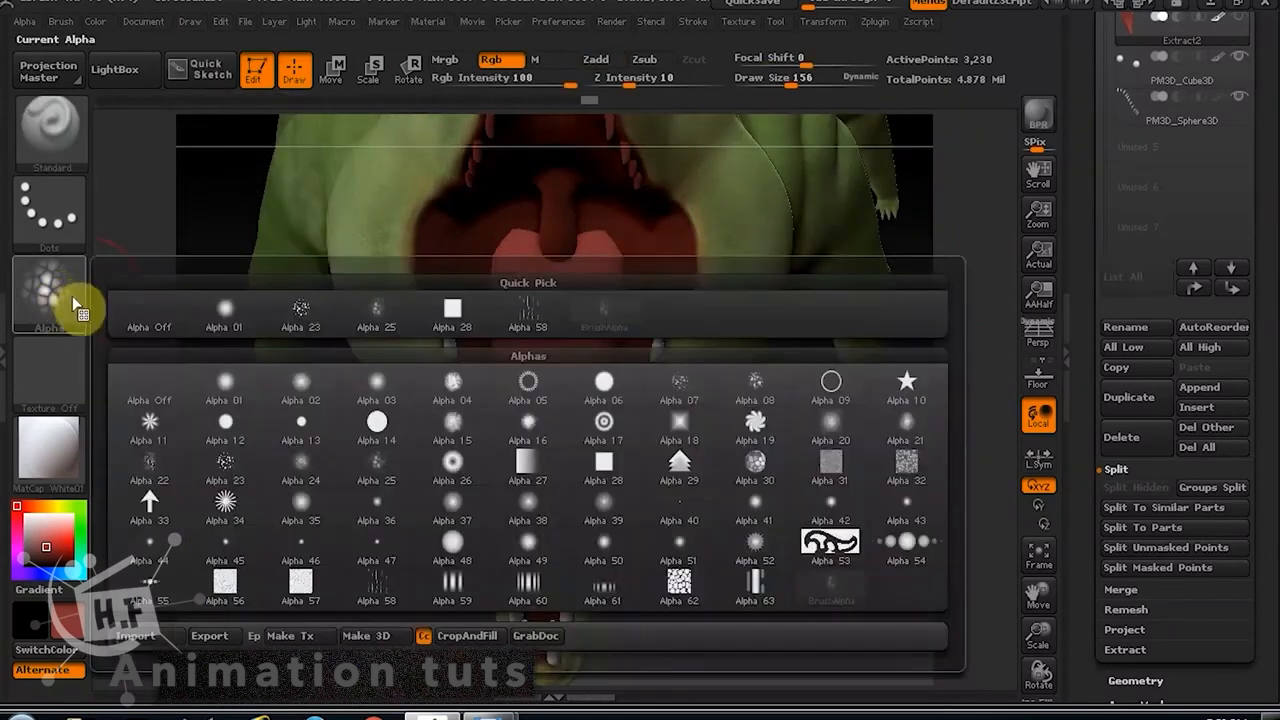
pyautogui.click(223, 472)
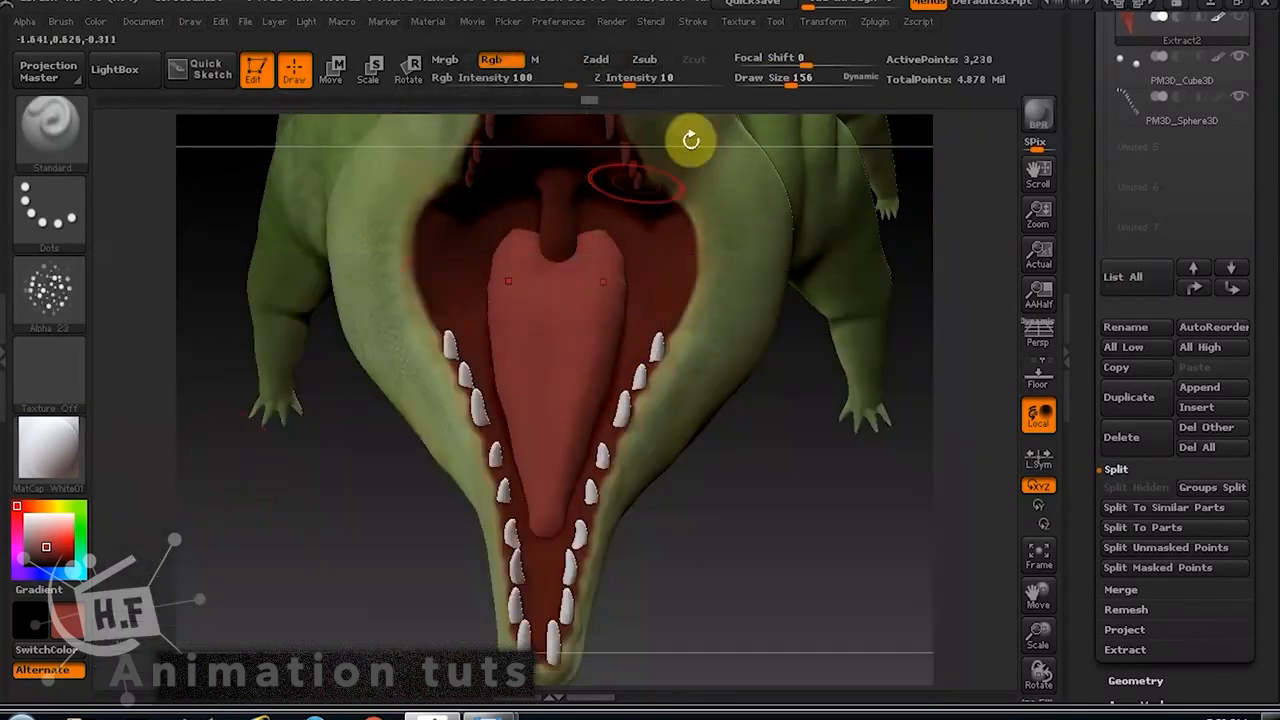
pyautogui.click(53, 558)
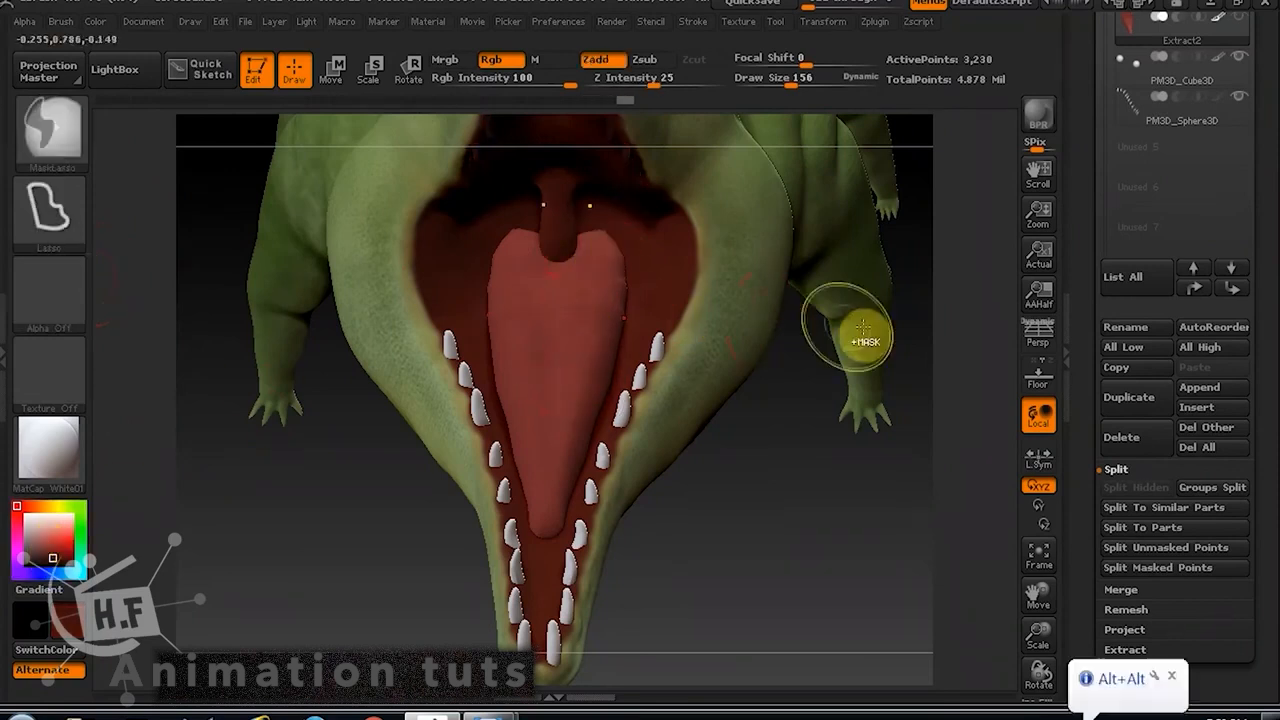
pyautogui.hotkey('ctrl', 'z')
pyautogui.hotkey('ctrl', 'z')
# Subdivide the tongue mesh three times to reach subdivision level 4.
pyautogui.moveTo(1259, 453); pyautogui.dragTo(1257, 272)
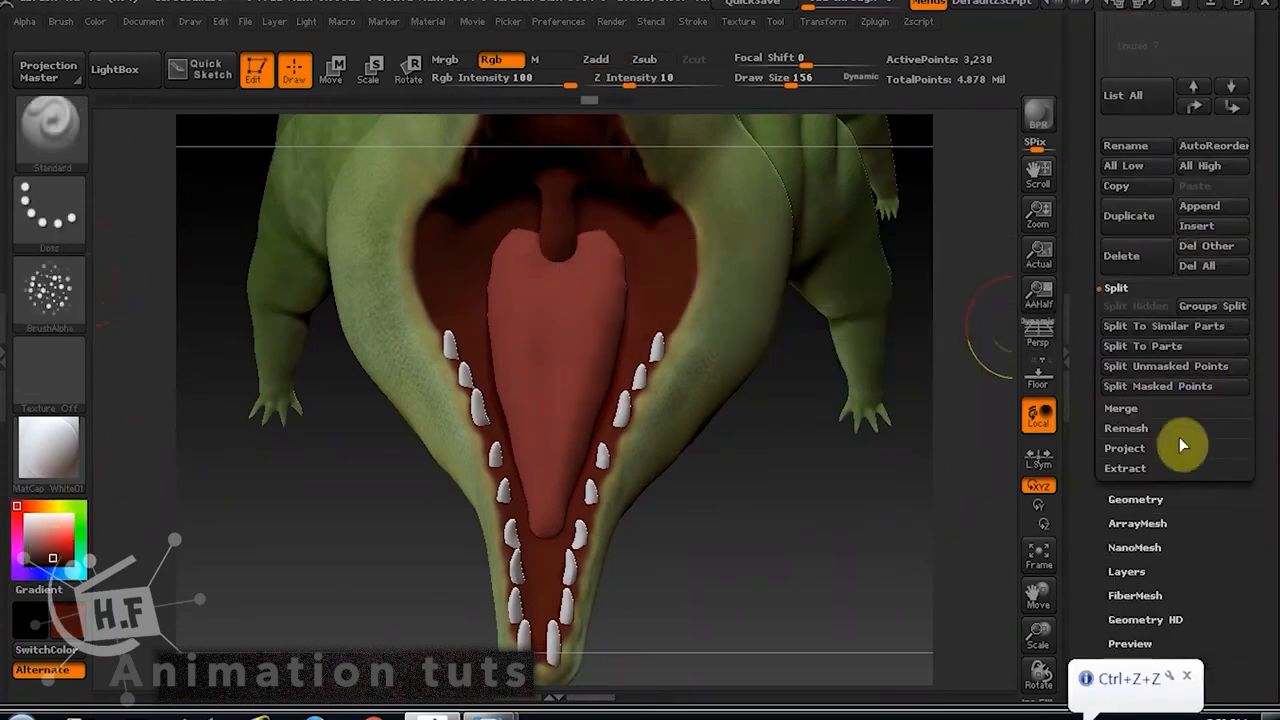
pyautogui.click(1132, 499)
pyautogui.click(1153, 184)
pyautogui.click(1153, 186)
pyautogui.click(1152, 186)
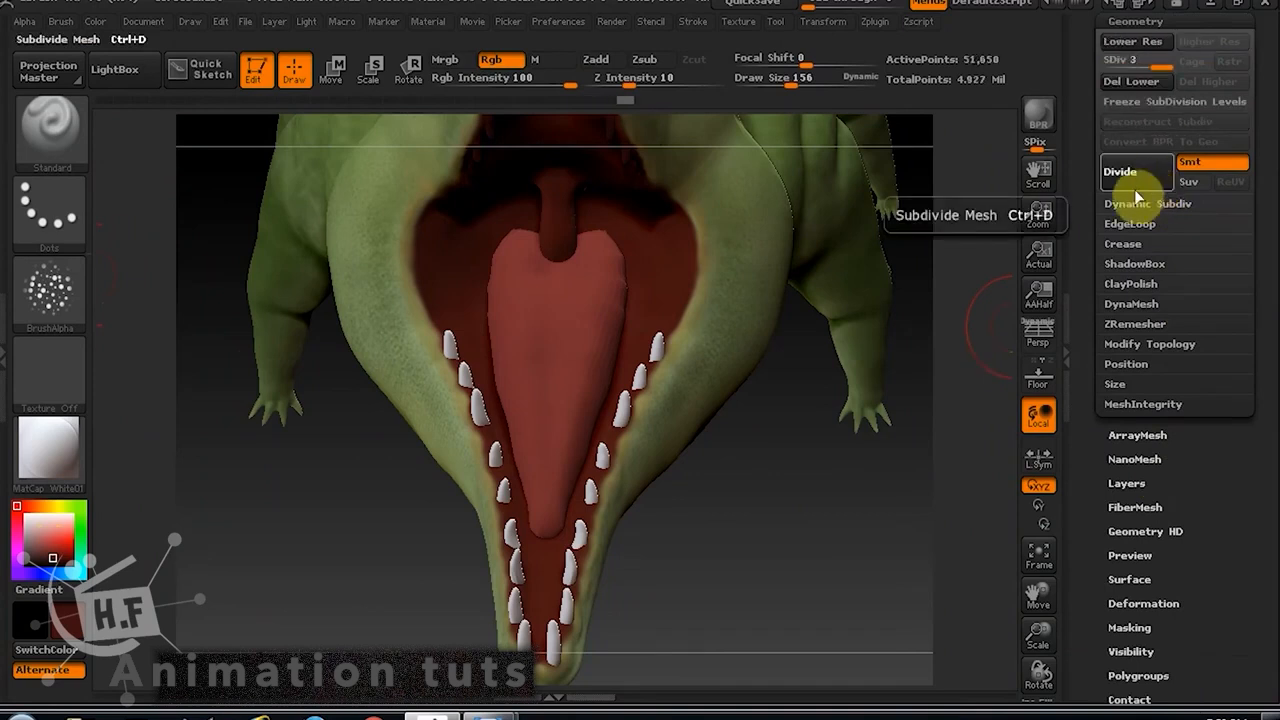
# Paint darker red speckles over the tongue's upper surface from the rear lobes to the tip.
pyautogui.keyDown('alt'); pyautogui.moveTo(757, 503); pyautogui.dragTo(762, 590); pyautogui.keyUp('alt')
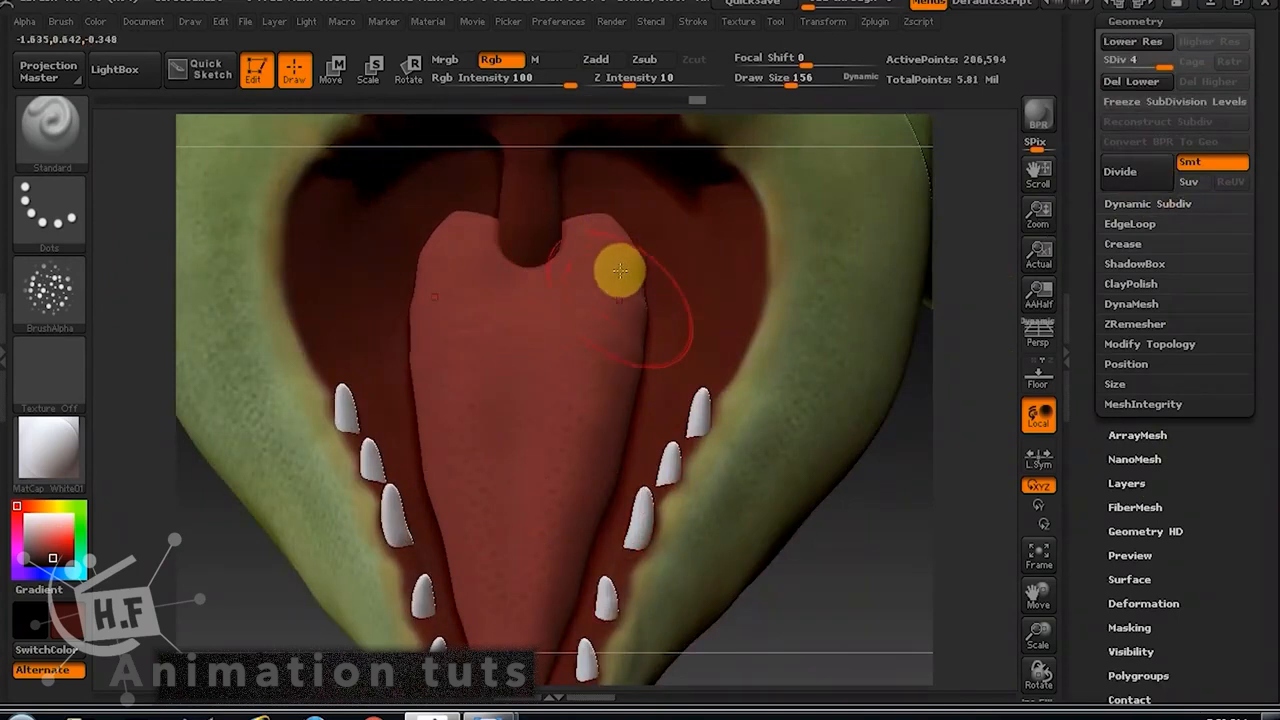
pyautogui.moveTo(806, 546); pyautogui.dragTo(638, 403)
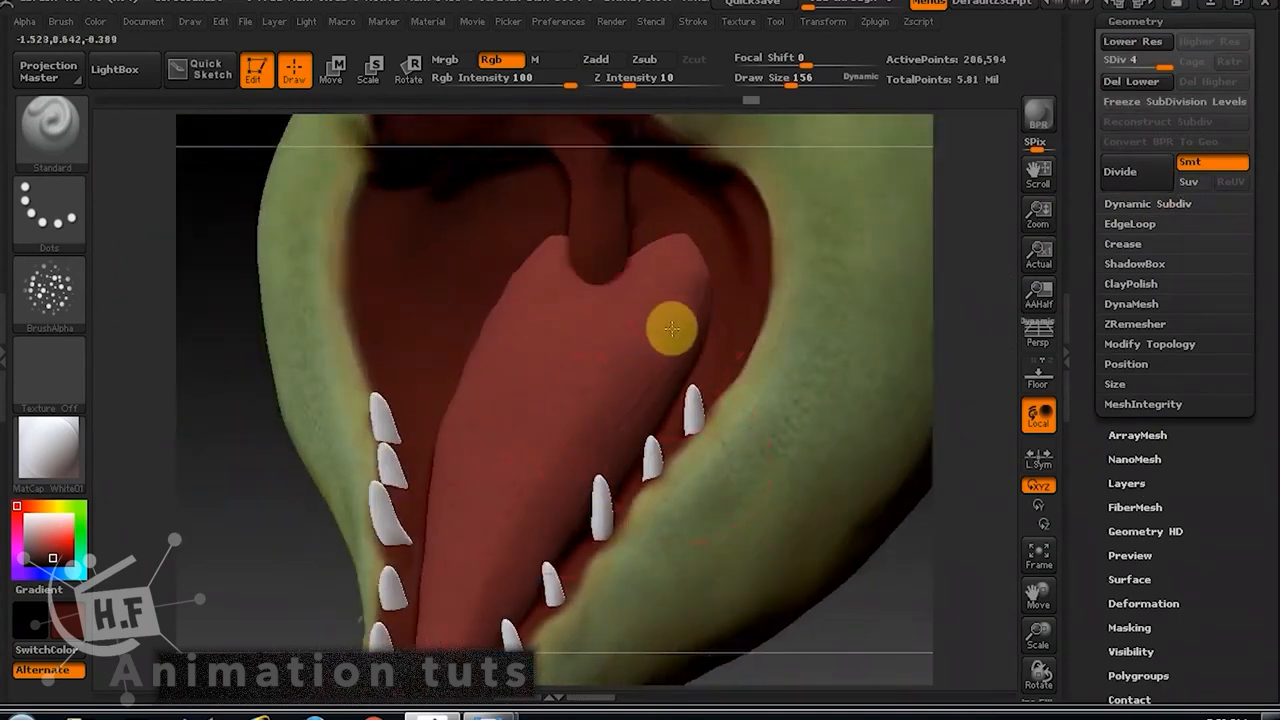
pyautogui.keyDown('alt'); pyautogui.moveTo(853, 568); pyautogui.dragTo(731, 497); pyautogui.keyUp('alt')
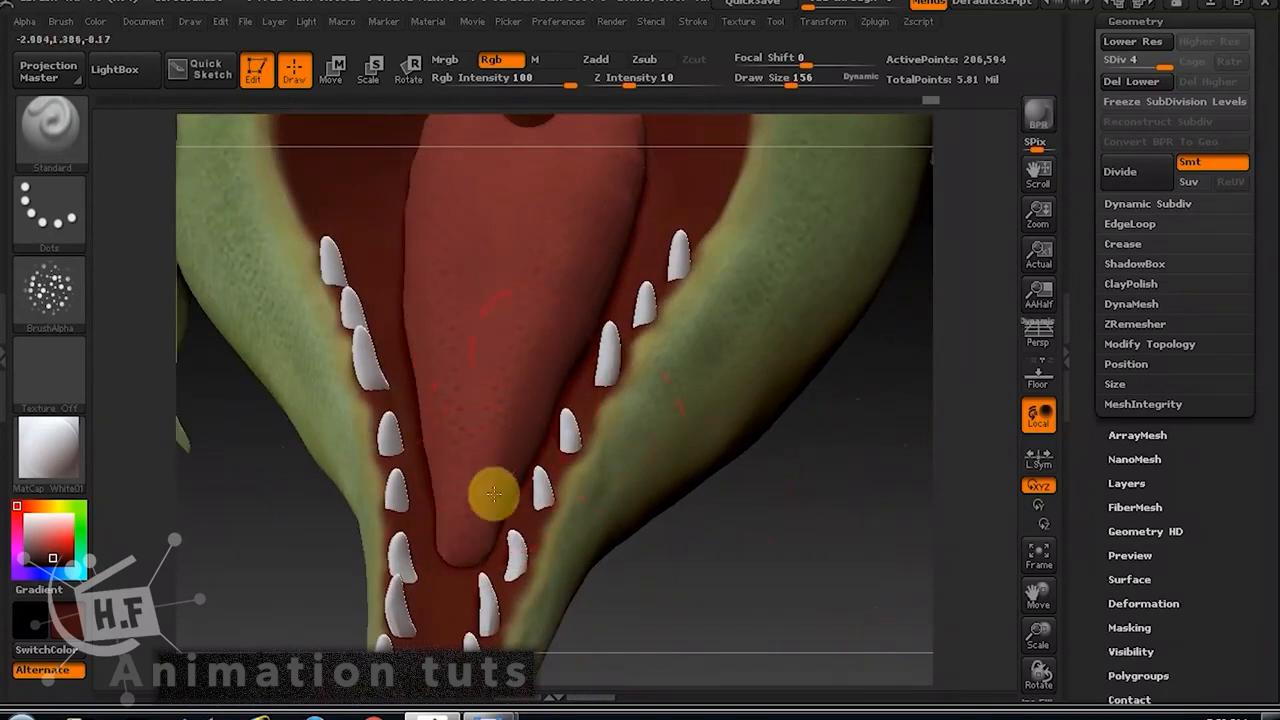
pyautogui.moveTo(646, 363); pyautogui.dragTo(975, 300)
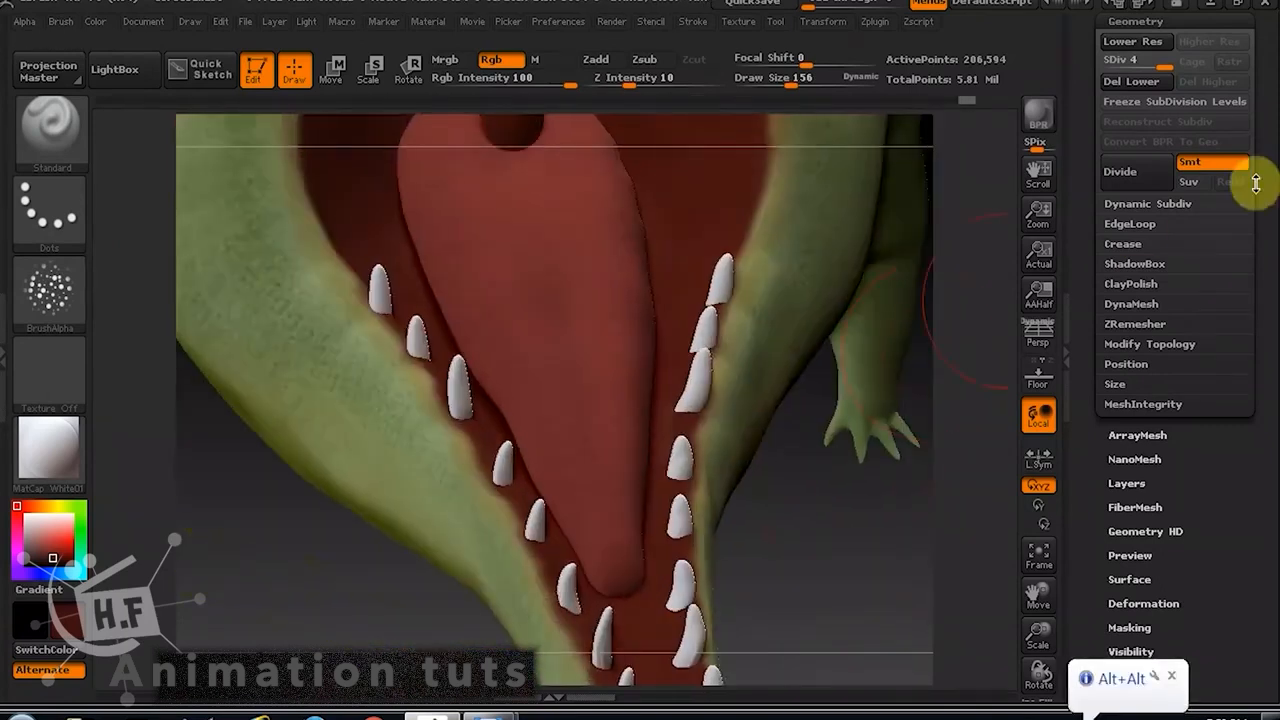
# Isolate the tongue subtool by hiding the body, teeth and eye subtools.
pyautogui.moveTo(1273, 72); pyautogui.dragTo(1272, 316)
pyautogui.click(1131, 242)
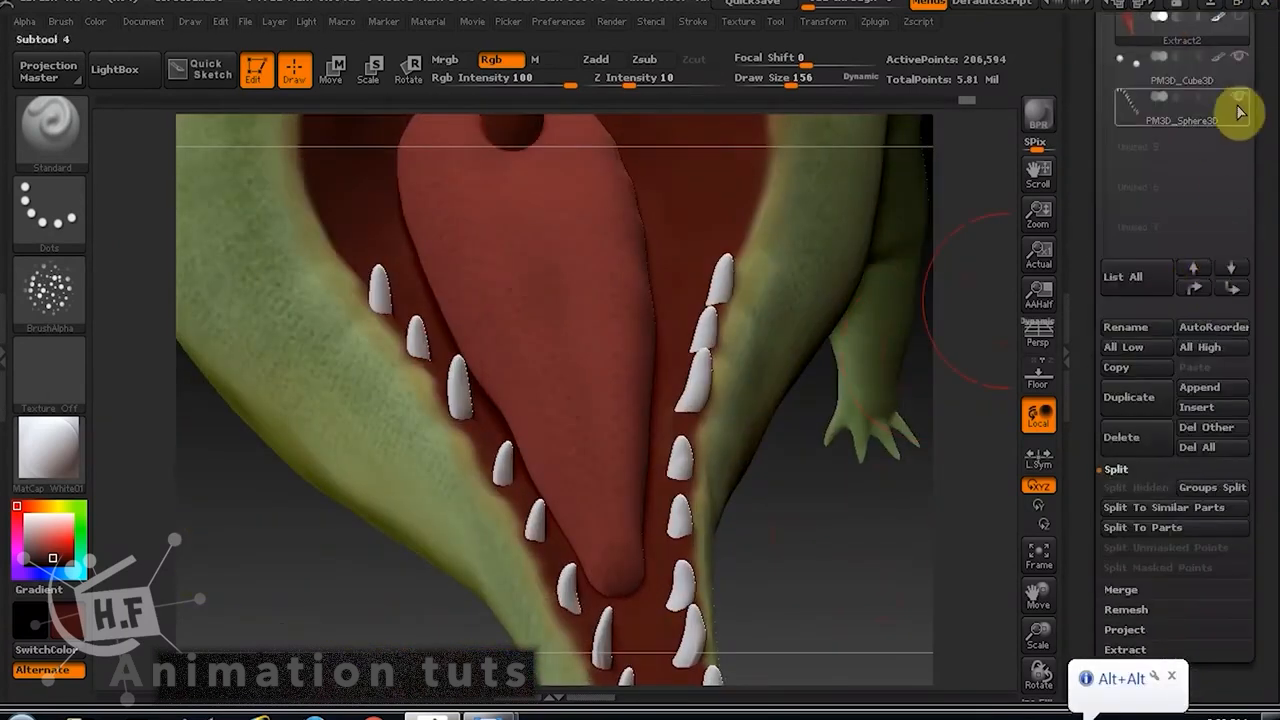
pyautogui.click(1242, 30)
pyautogui.moveTo(833, 417); pyautogui.dragTo(857, 366)
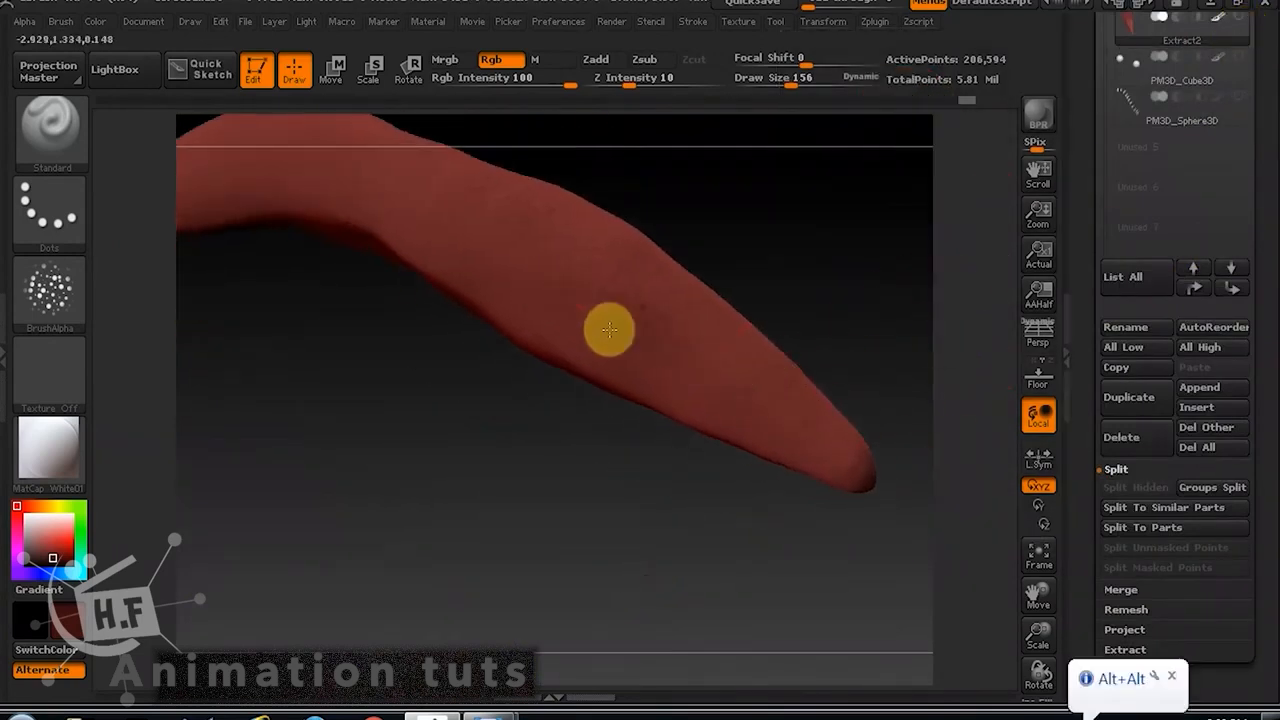
# Paint darker red speckles over the isolated tongue's sides, rear end and remaining surfaces.
pyautogui.moveTo(657, 402); pyautogui.dragTo(757, 391)
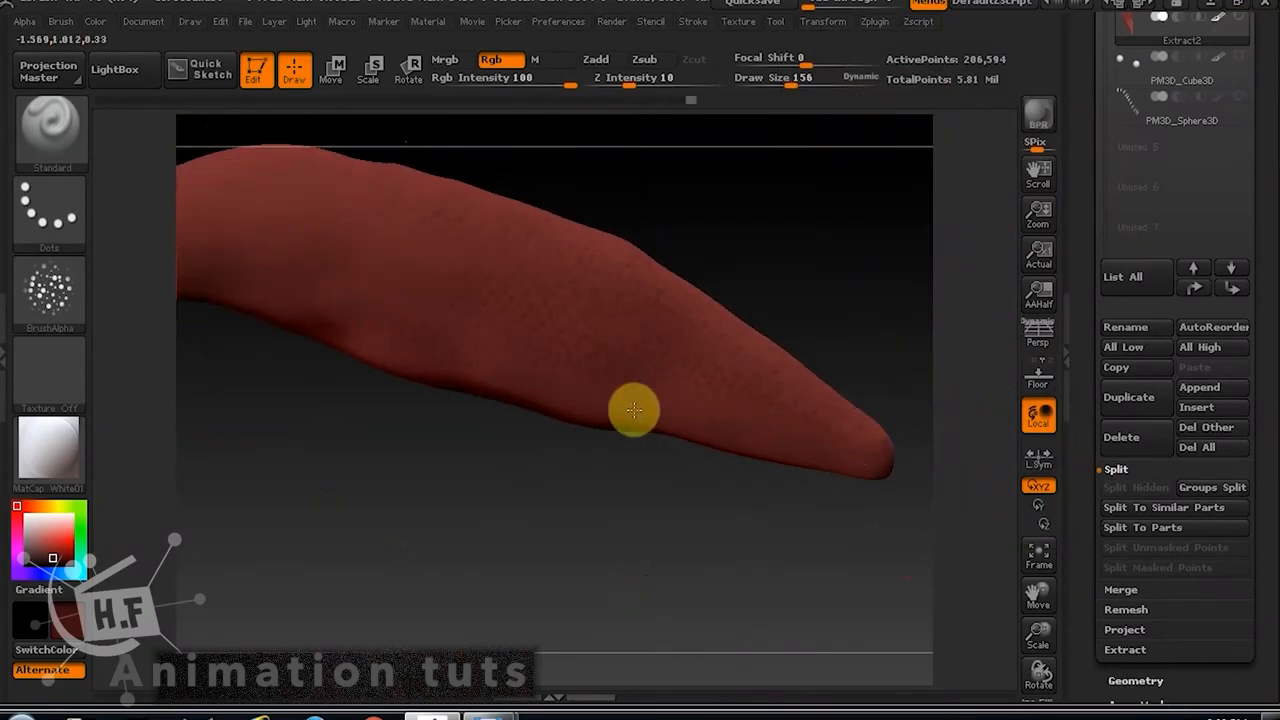
pyautogui.moveTo(634, 410); pyautogui.dragTo(601, 378)
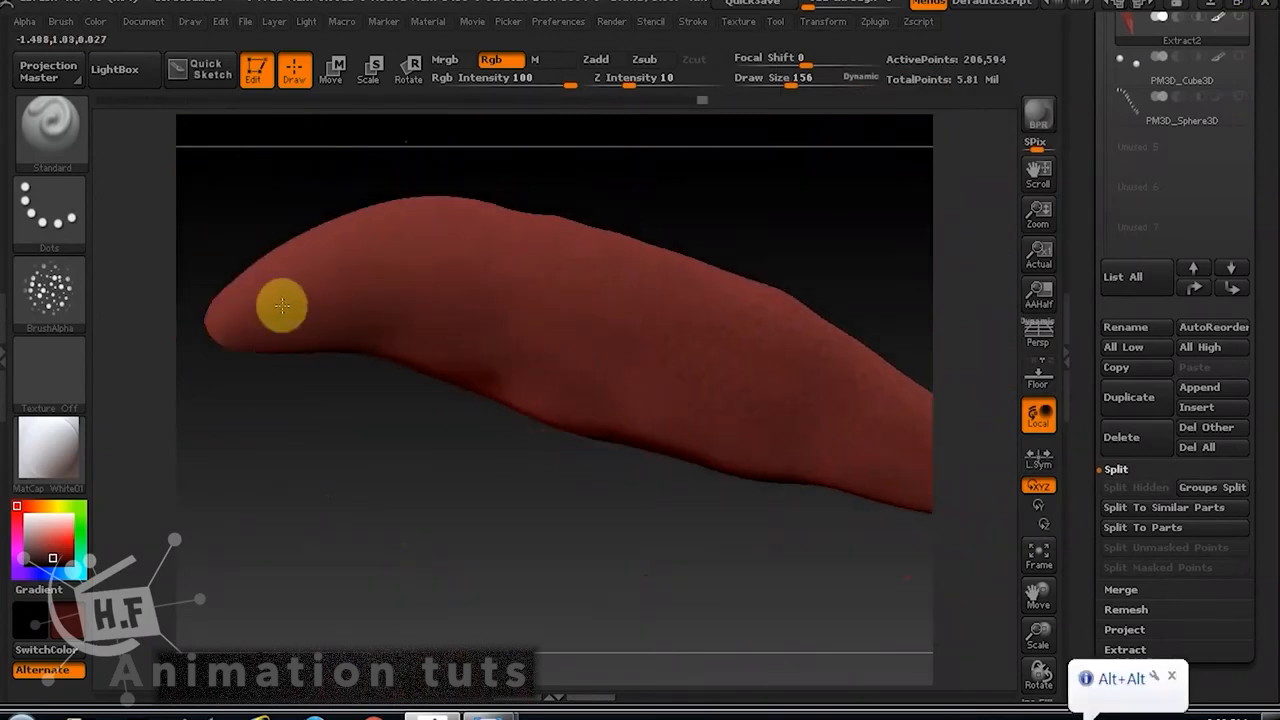
pyautogui.moveTo(691, 194); pyautogui.dragTo(458, 292)
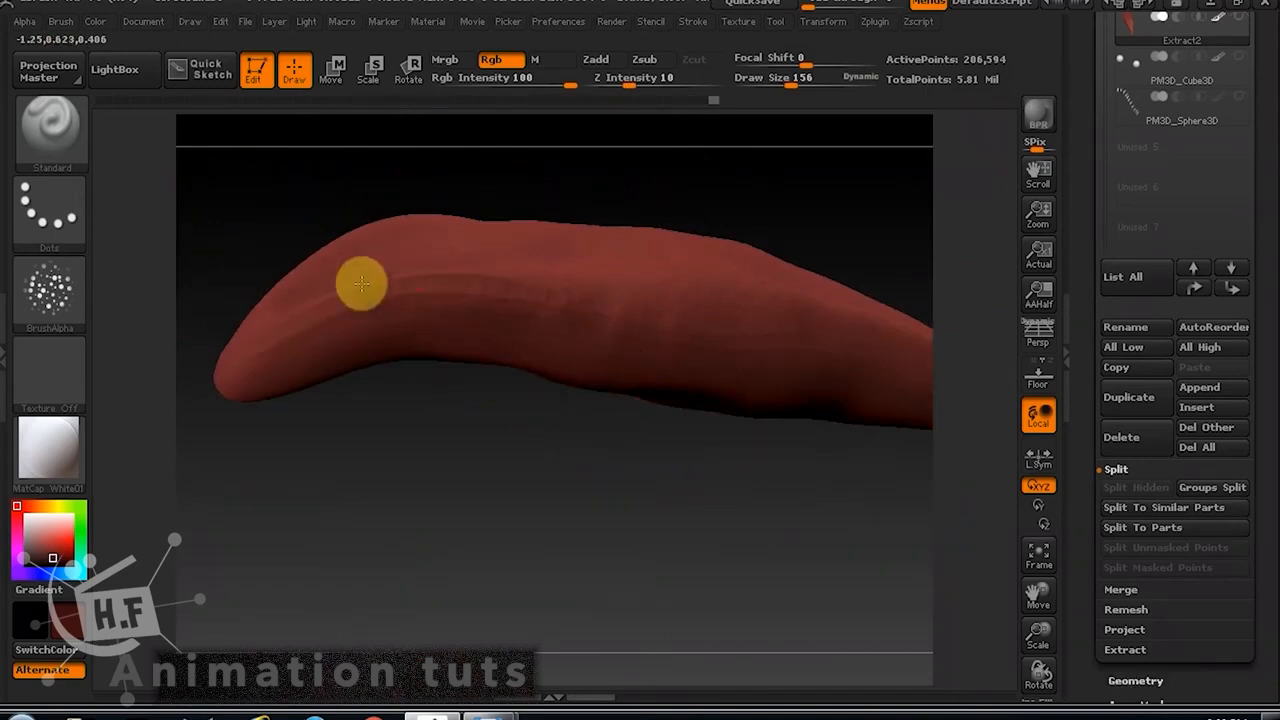
pyautogui.moveTo(361, 284)
pyautogui.mouseDown()
pyautogui.moveTo(543, 229)
pyautogui.moveTo(365, 268)
pyautogui.mouseUp()
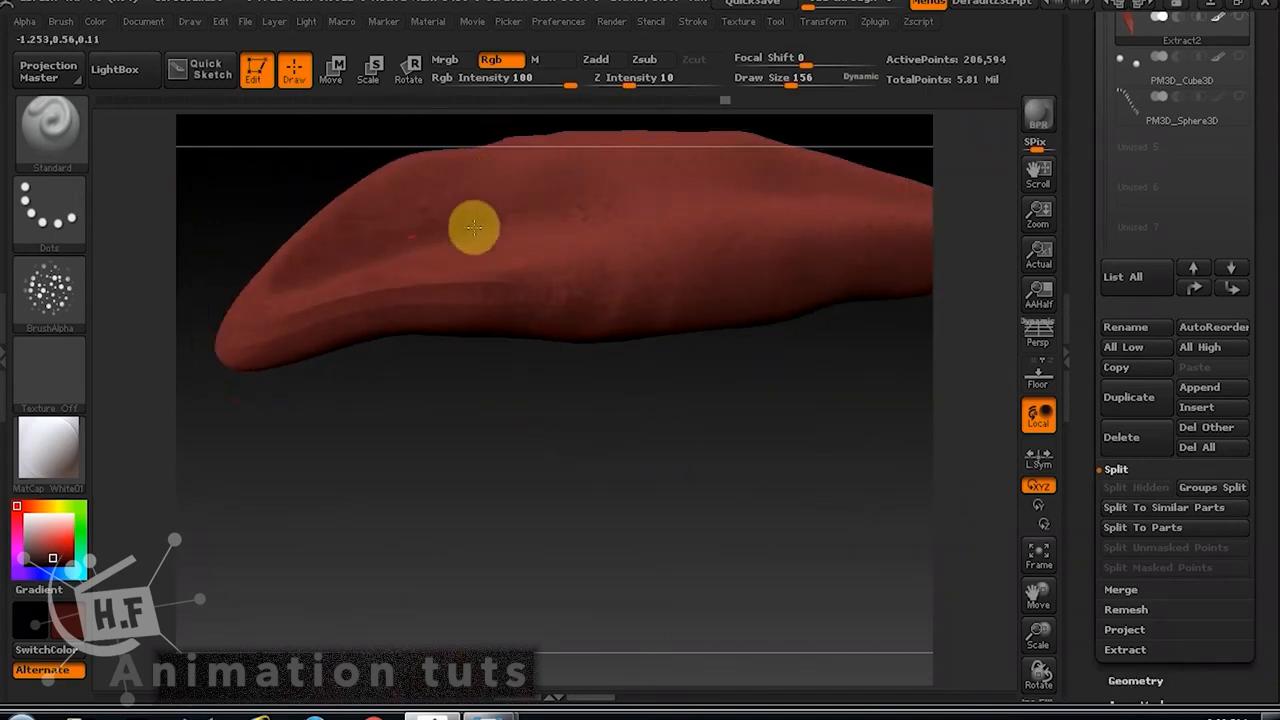
pyautogui.moveTo(625, 452); pyautogui.dragTo(569, 461)
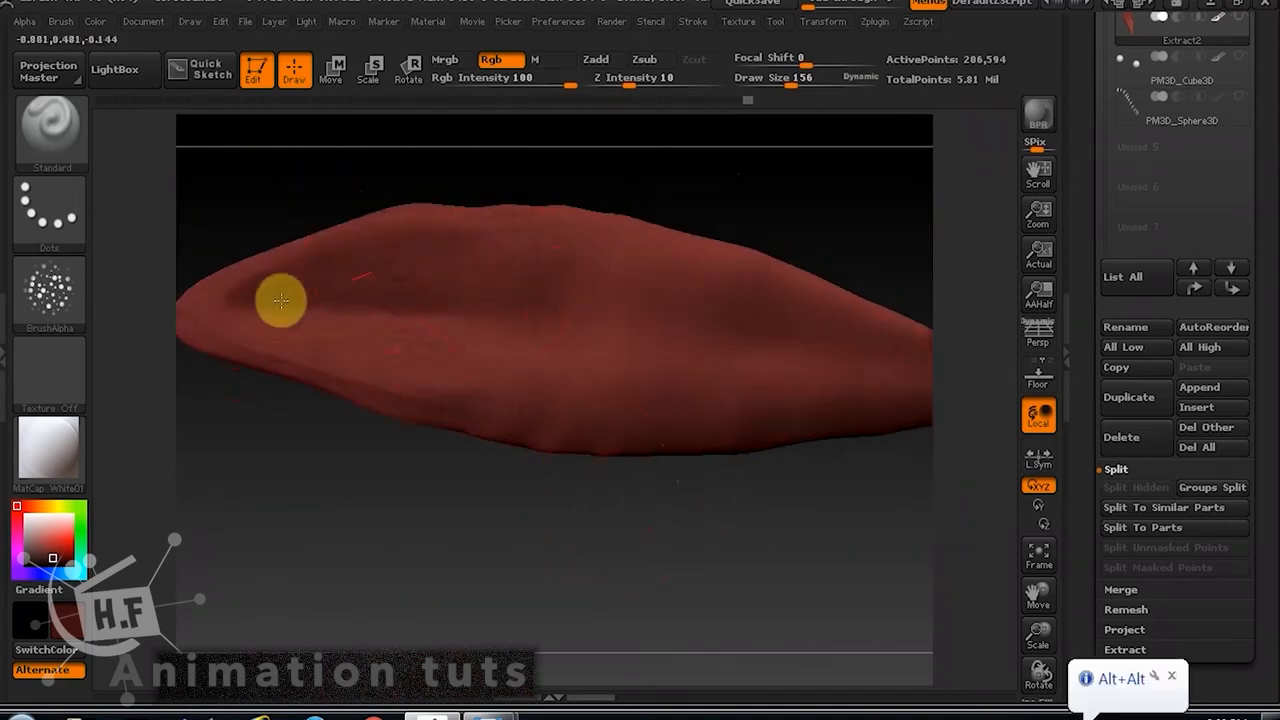
pyautogui.moveTo(281, 300); pyautogui.dragTo(397, 361)
pyautogui.moveTo(772, 320); pyautogui.dragTo(652, 280)
# Reduce the brush draw size to 46 and paint finer dark red speckles over the isolated tongue's surface.
pyautogui.moveTo(790, 80); pyautogui.dragTo(766, 82)
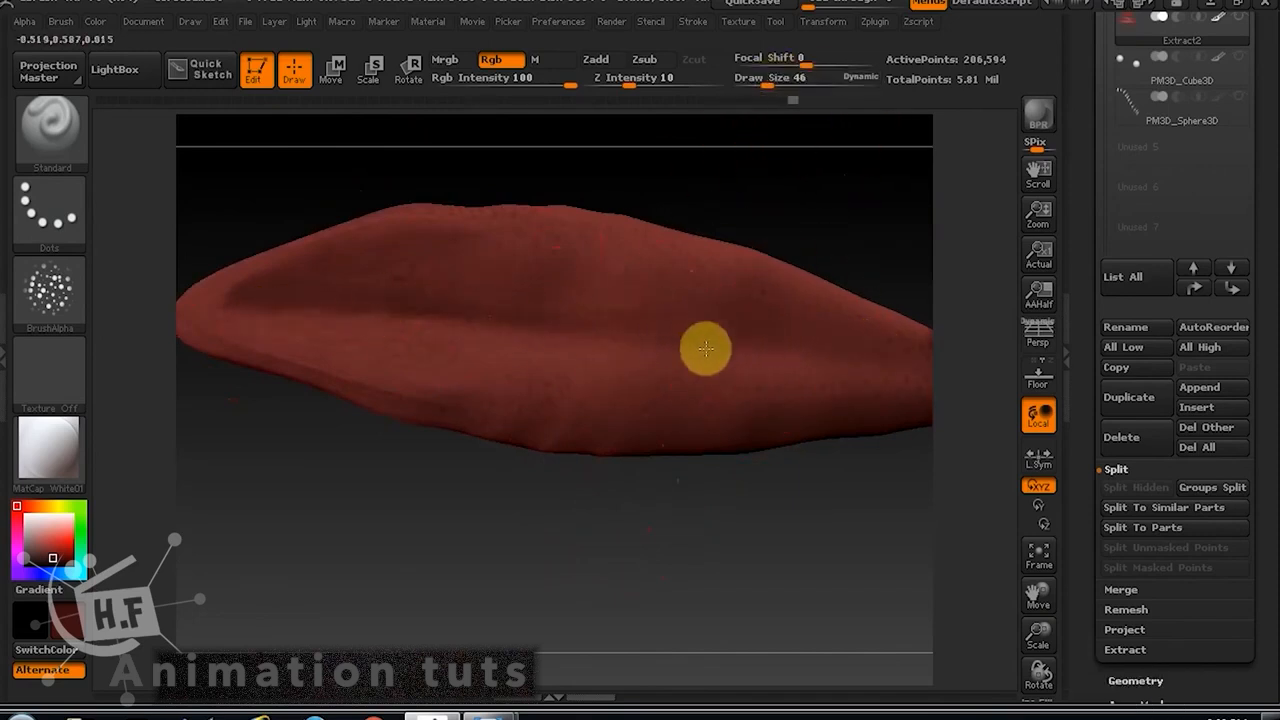
pyautogui.moveTo(849, 494); pyautogui.dragTo(863, 391)
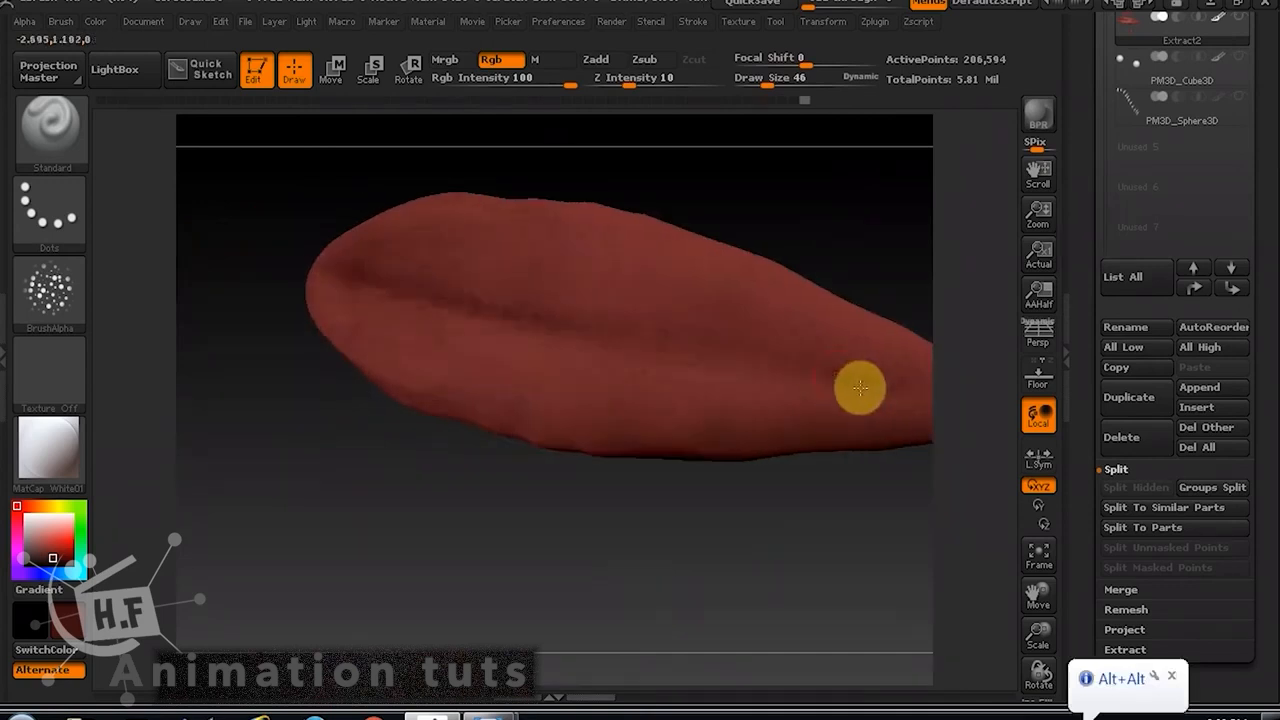
pyautogui.moveTo(575, 324); pyautogui.dragTo(568, 327)
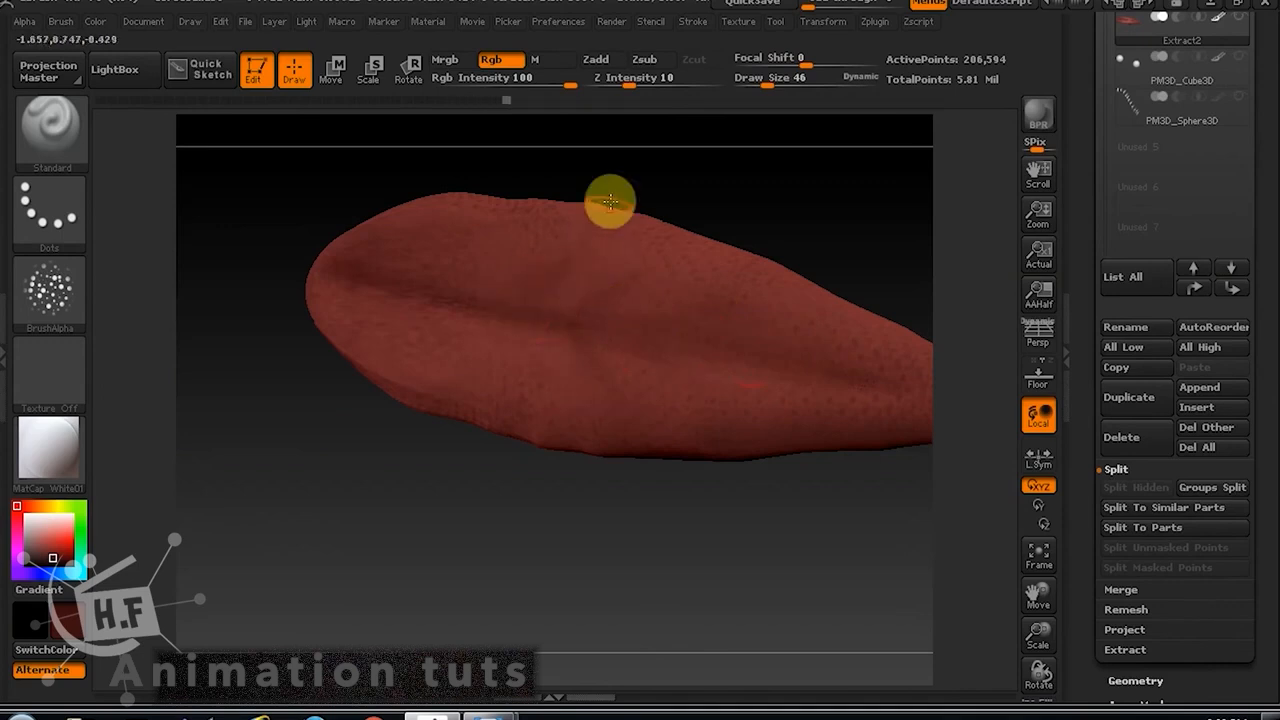
pyautogui.moveTo(610, 202); pyautogui.dragTo(586, 288)
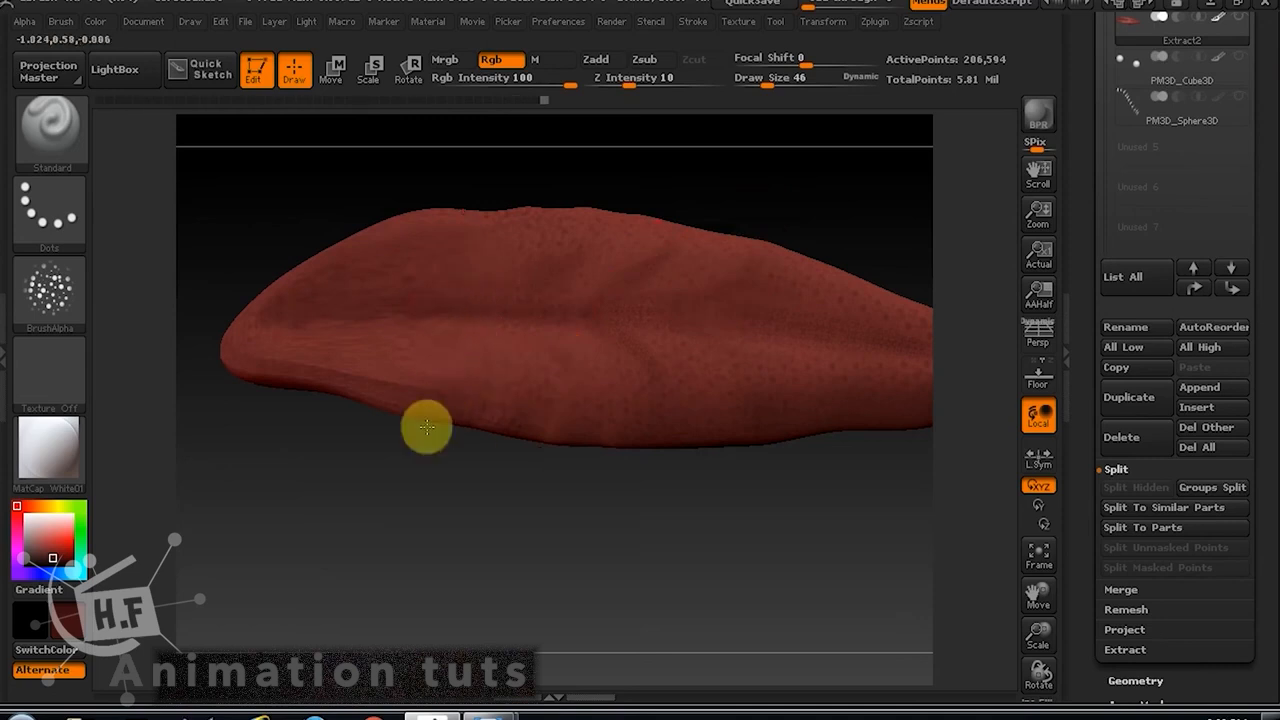
pyautogui.moveTo(873, 482); pyautogui.dragTo(834, 428)
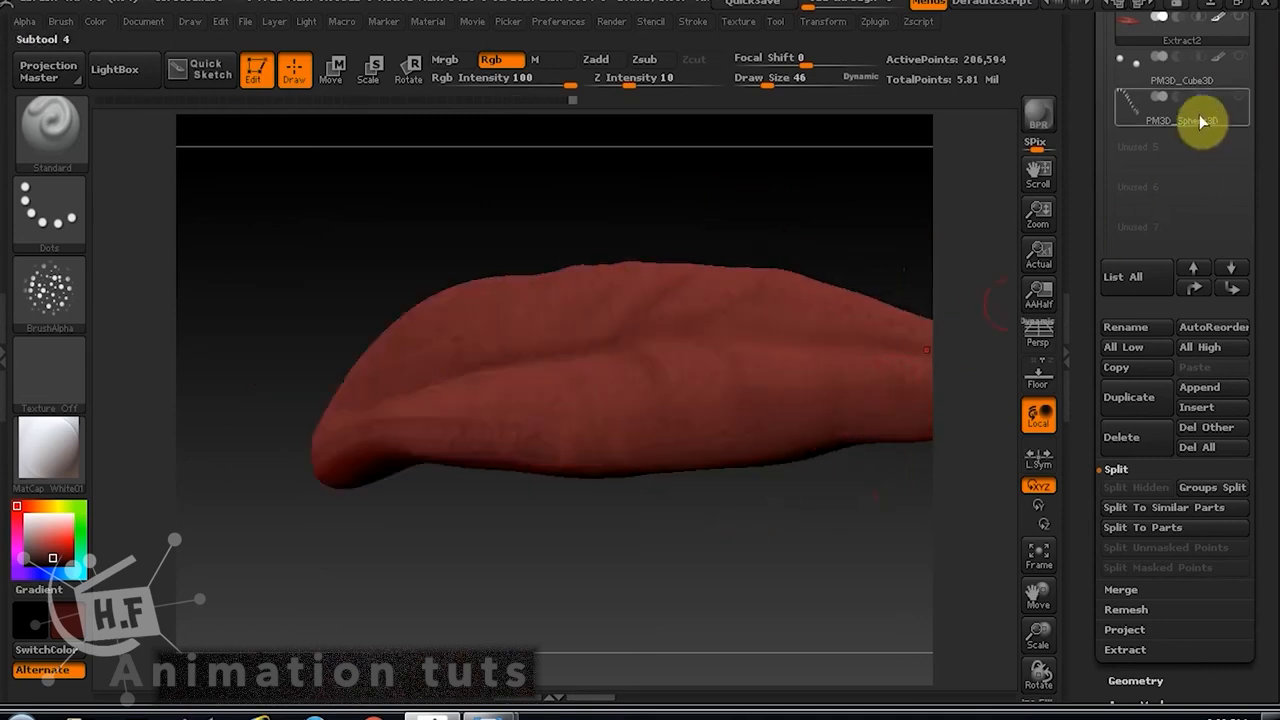
# Unhide the body, teeth and eye subtools around the tongue and view the open mouth from the front.
pyautogui.click(1239, 18)
pyautogui.moveTo(894, 193); pyautogui.dragTo(871, 223)
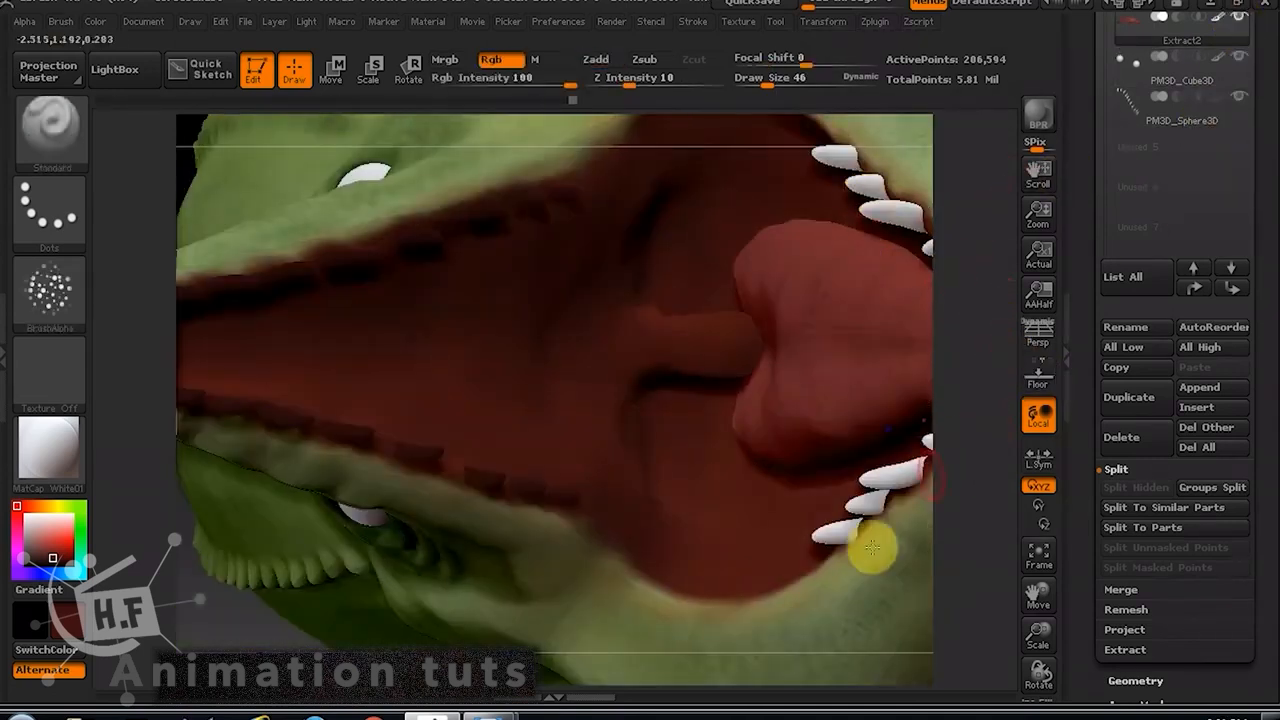
pyautogui.click(1030, 568)
pyautogui.moveTo(994, 546); pyautogui.dragTo(569, 403)
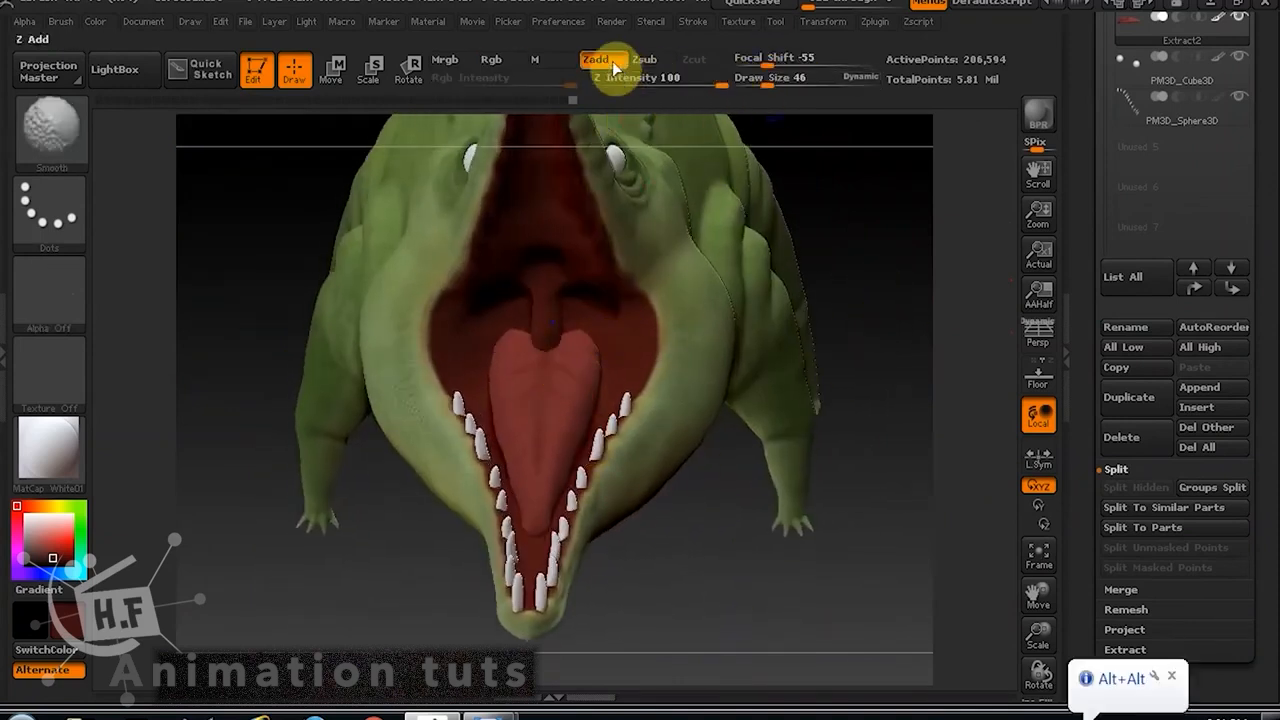
# Set the Smooth brush to colour only with Rgb Intensity 33 and draw size 151, and soften the tongue's speckles.
pyautogui.keyDown('shift'); pyautogui.click(602, 65); pyautogui.keyUp('shift')
pyautogui.click(495, 60)
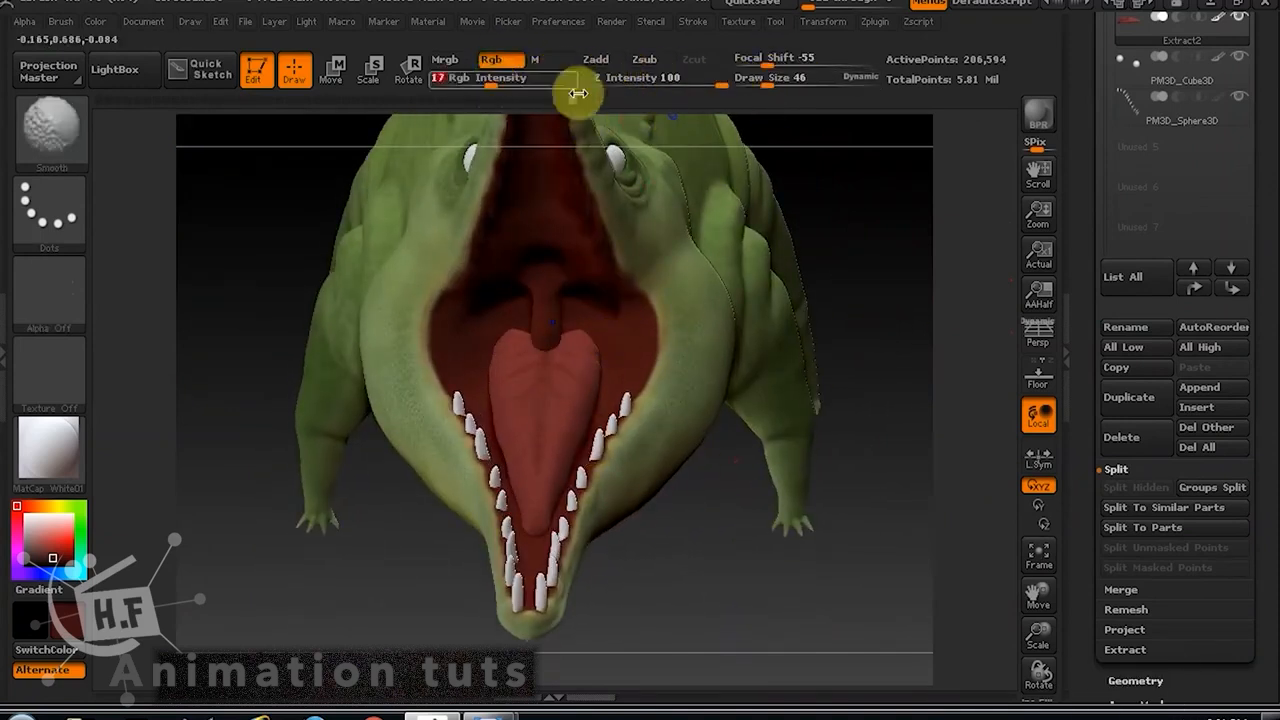
pyautogui.moveTo(750, 80); pyautogui.dragTo(800, 80)
pyautogui.moveTo(846, 214); pyautogui.dragTo(578, 346)
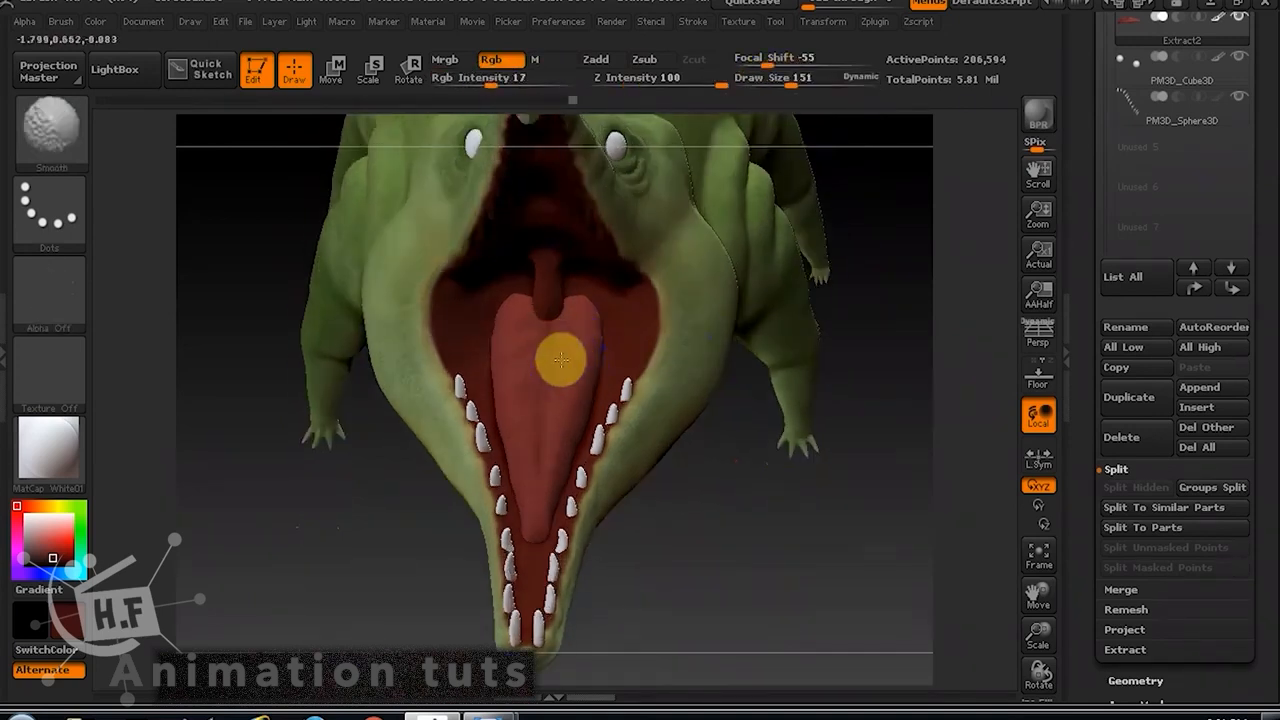
pyautogui.click(512, 82)
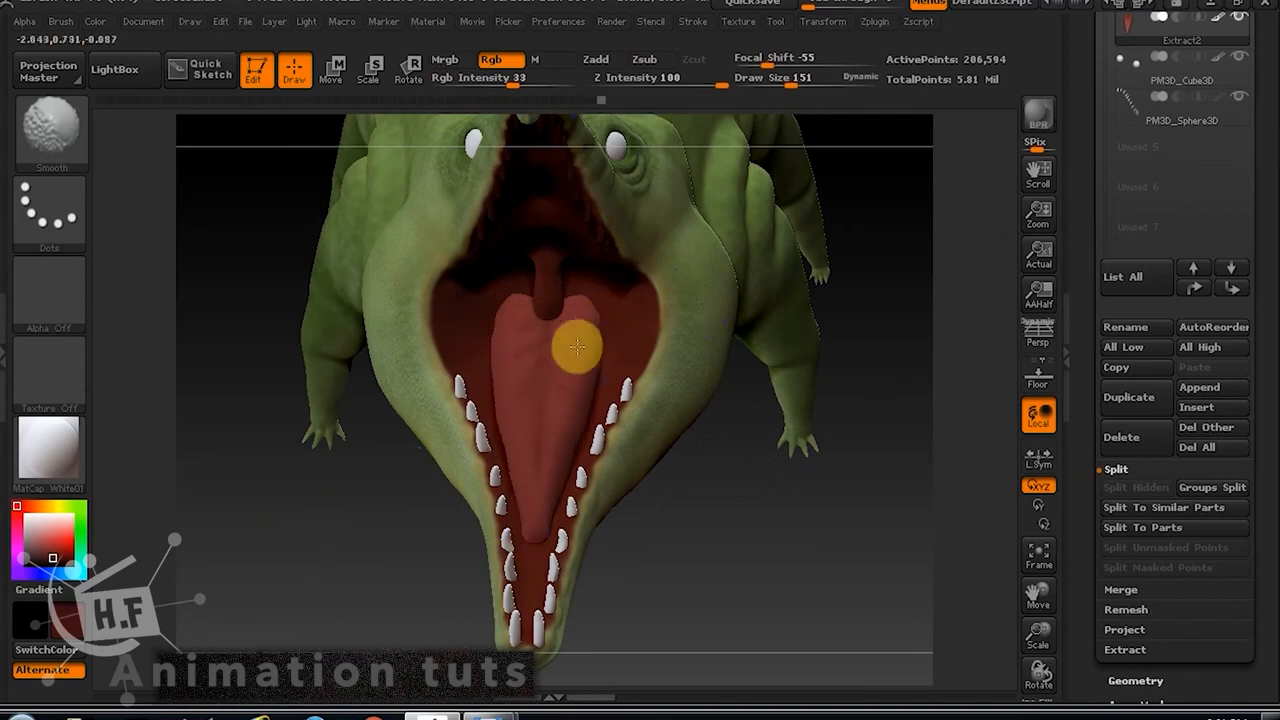
pyautogui.moveTo(541, 577); pyautogui.dragTo(625, 328)
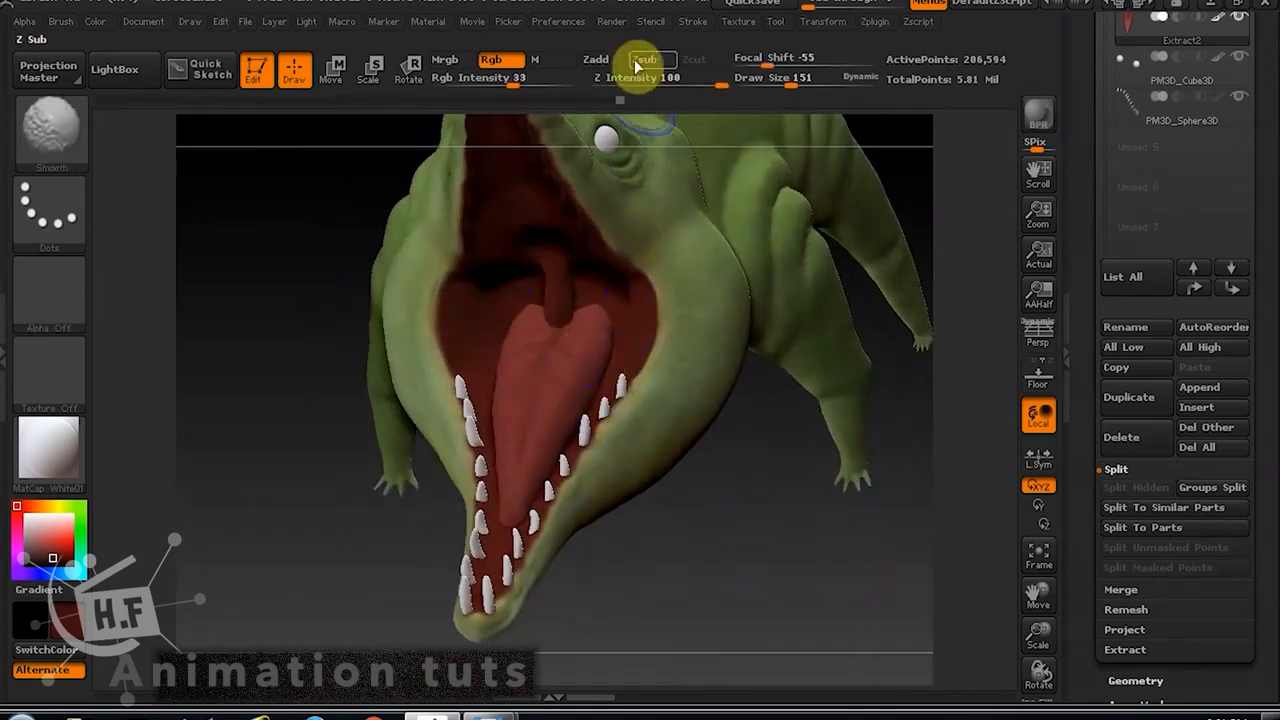
# Switch the Smooth brush back from colour to Zadd sculpting mode.
pyautogui.keyDown('shift'); pyautogui.click(509, 66); pyautogui.keyUp('shift')
pyautogui.keyDown('shift'); pyautogui.click(603, 64); pyautogui.keyUp('shift')
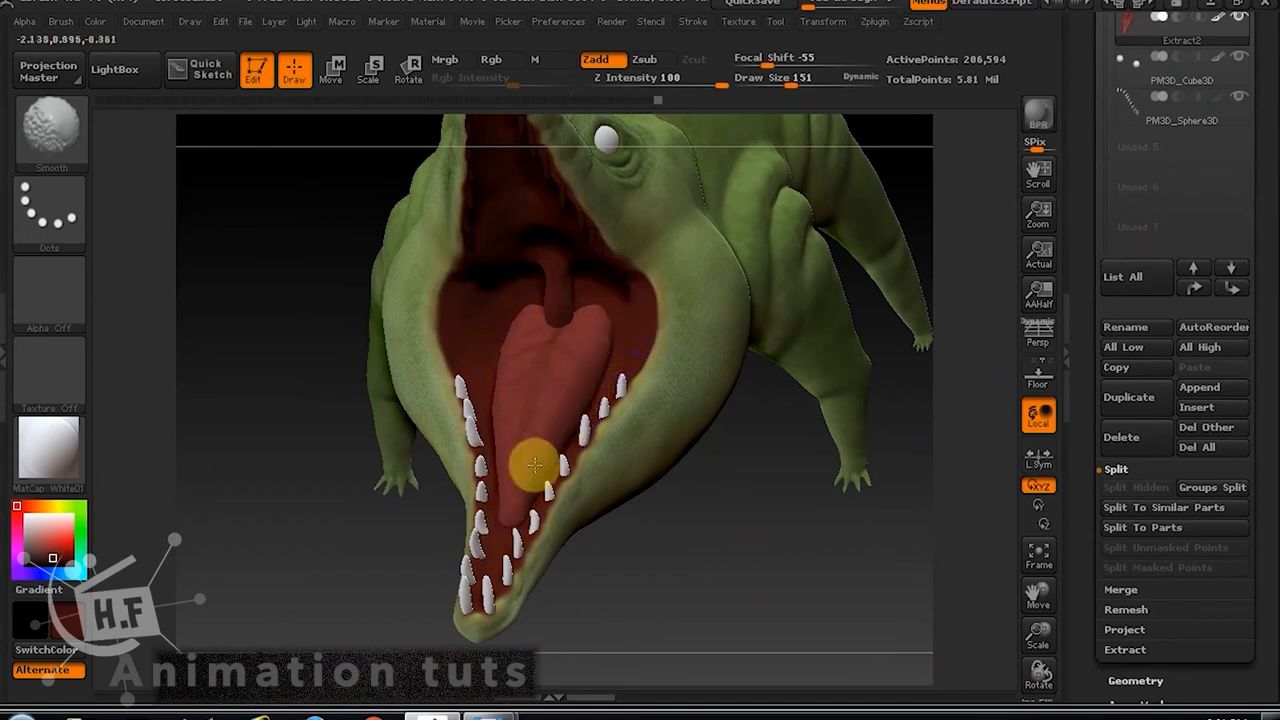
pyautogui.moveTo(745, 550)
pyautogui.mouseDown()
pyautogui.moveTo(723, 513)
pyautogui.moveTo(751, 476)
pyautogui.moveTo(786, 480)
pyautogui.moveTo(731, 494)
pyautogui.moveTo(600, 356)
pyautogui.moveTo(794, 560)
pyautogui.moveTo(714, 523)
pyautogui.moveTo(684, 525)
pyautogui.moveTo(737, 534)
pyautogui.mouseUp()
# Select the upper teeth subtool PM3D_Sphere3D and fill it with light grey, RGB 211, 208, 208.
pyautogui.moveTo(1272, 106); pyautogui.dragTo(1251, 186)
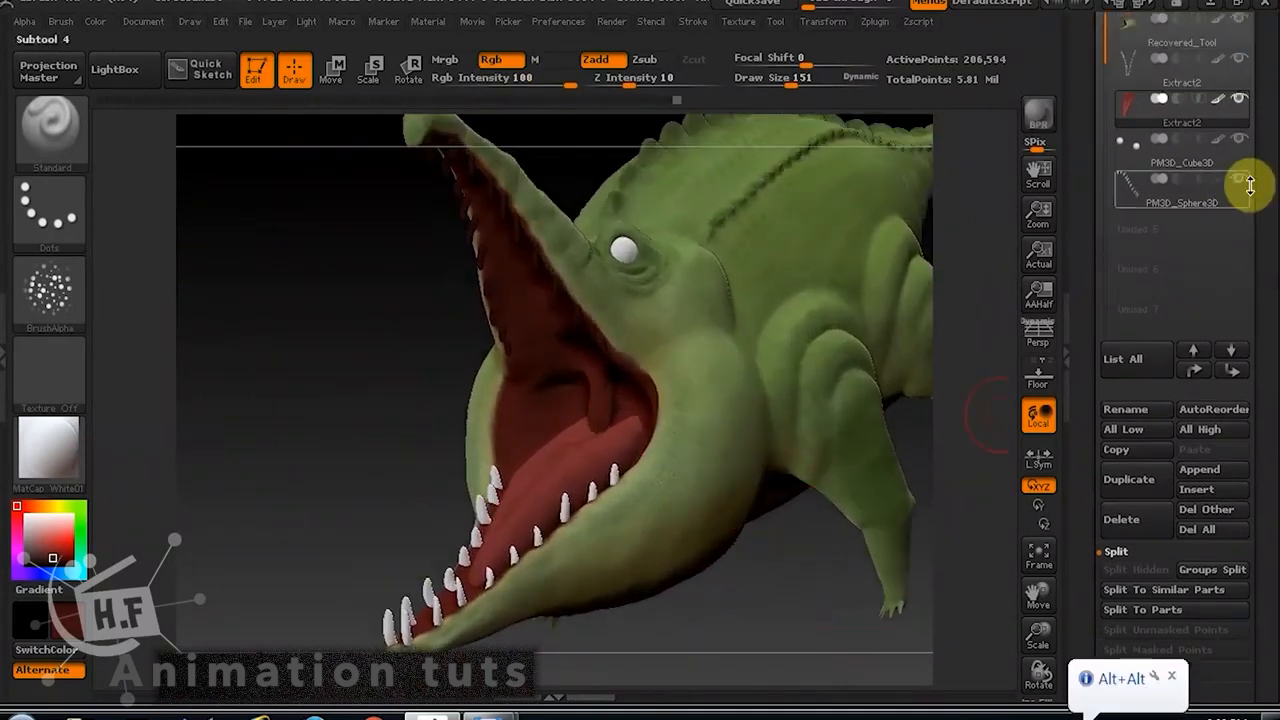
pyautogui.click(1212, 194)
pyautogui.click(95, 21)
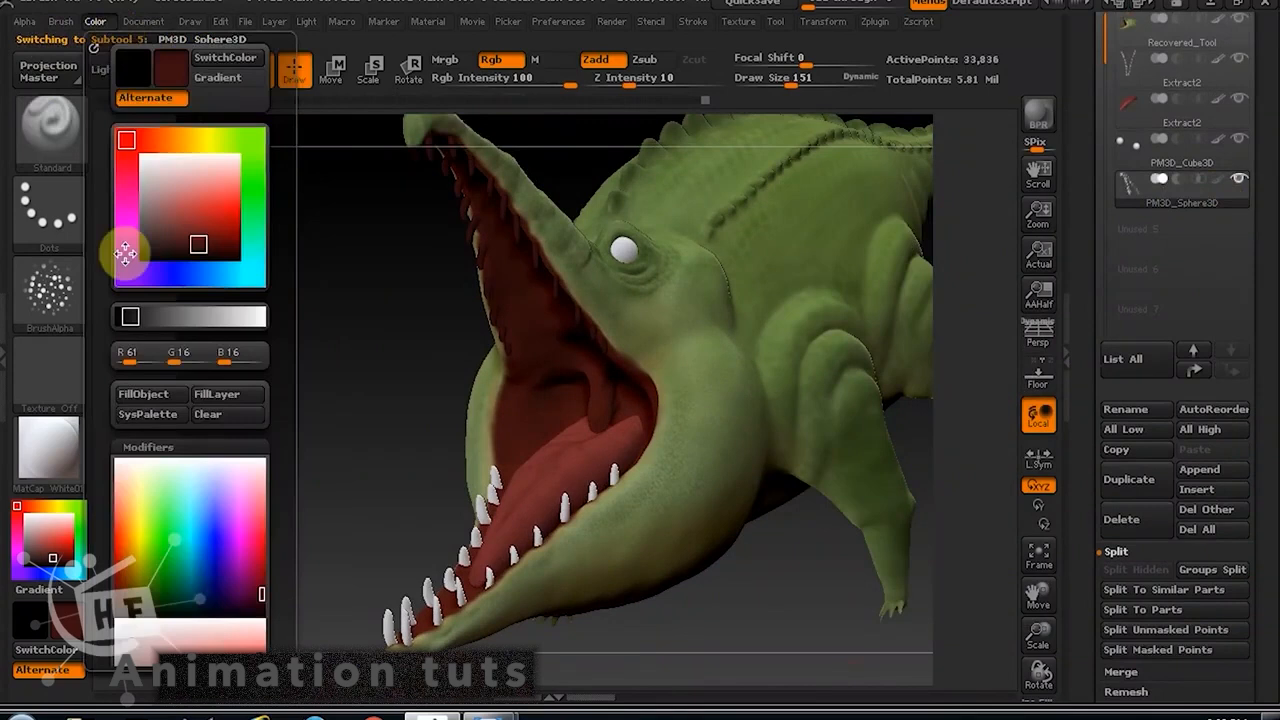
pyautogui.click(144, 172)
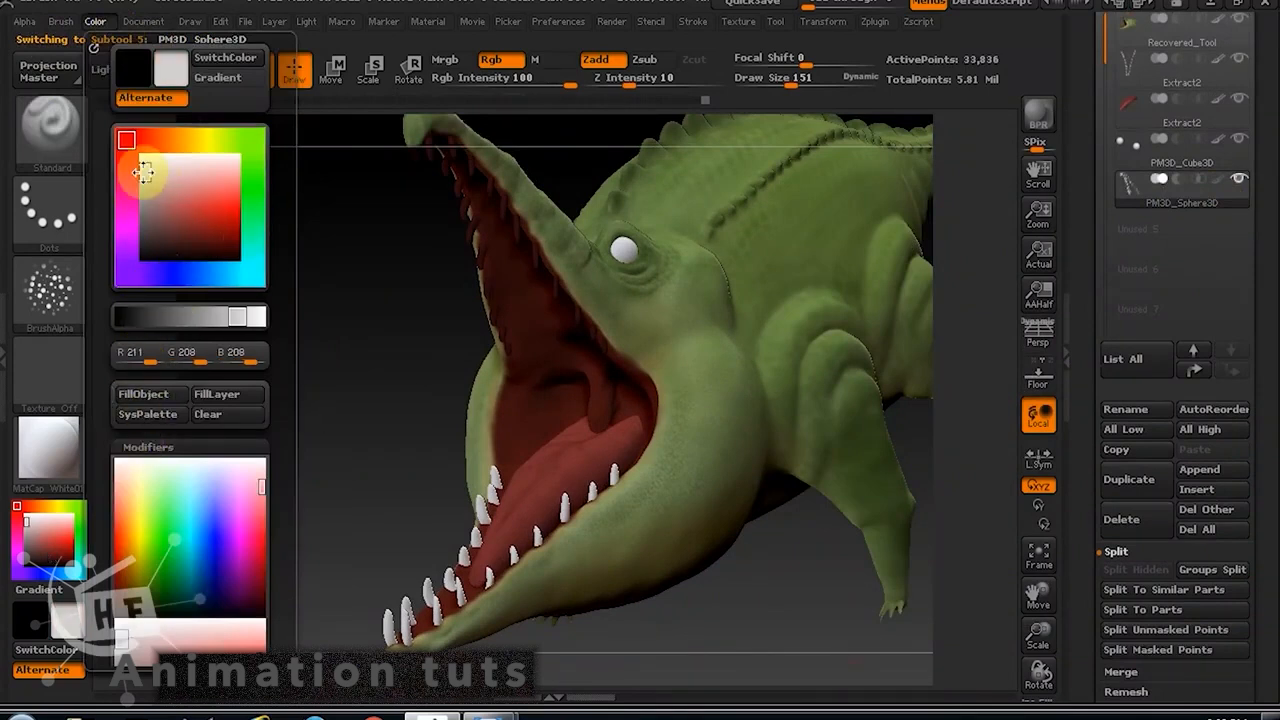
pyautogui.click(141, 389)
pyautogui.keyDown('alt'); pyautogui.moveTo(761, 591); pyautogui.dragTo(727, 583); pyautogui.keyUp('alt')
pyautogui.moveTo(727, 583); pyautogui.dragTo(701, 580)
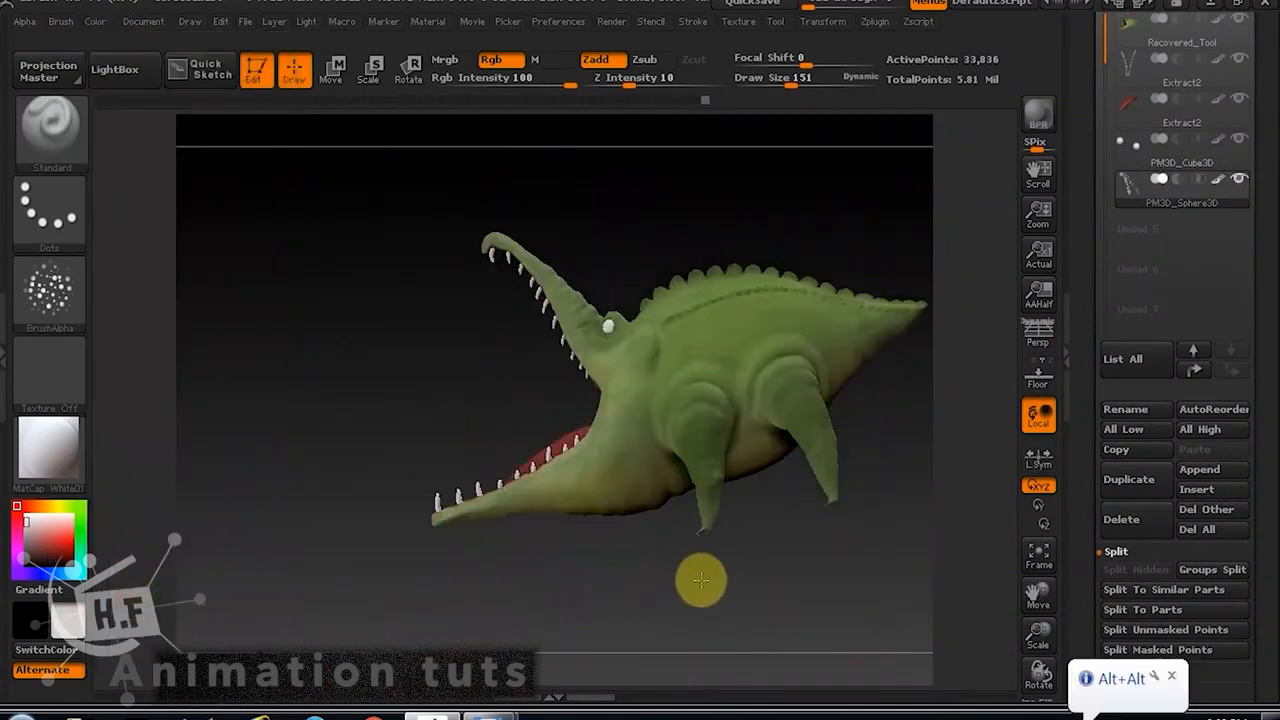
pyautogui.keyDown('alt'); pyautogui.moveTo(546, 563); pyautogui.dragTo(789, 549); pyautogui.keyUp('alt')
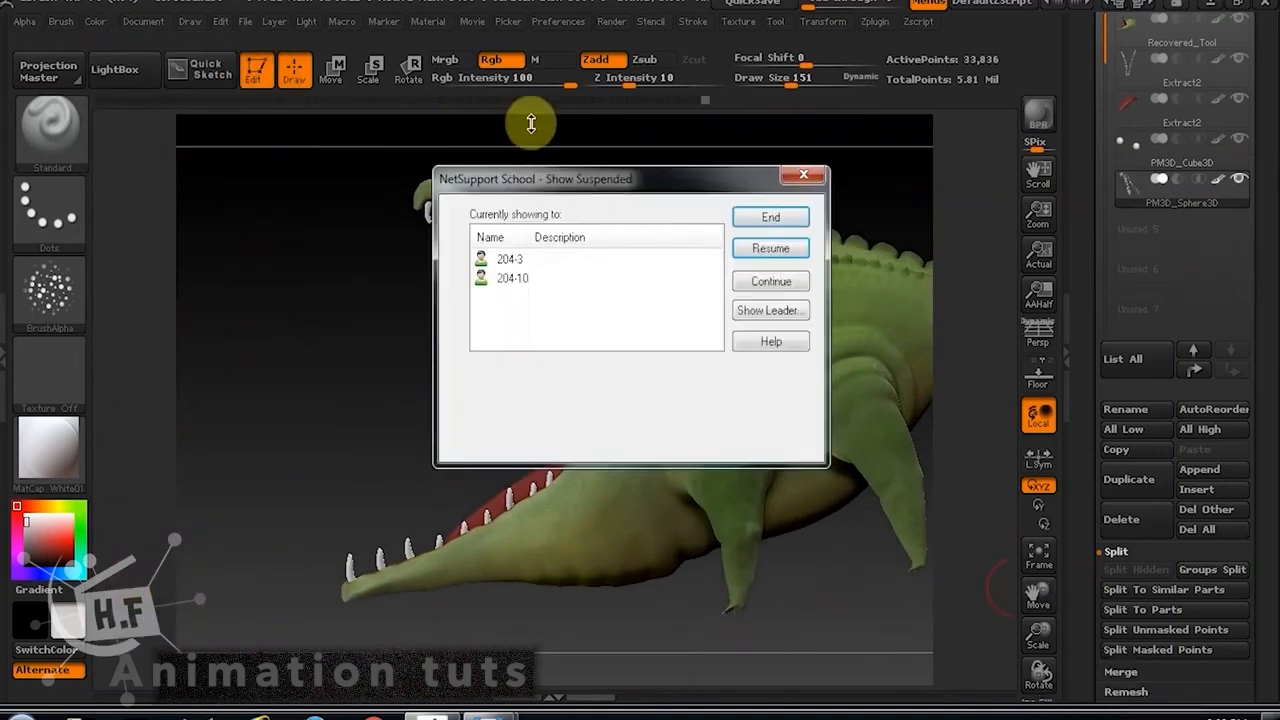
# End the suspended NetSupport School show and save the project as corocodila17 in the zbrush05 folder.
pyautogui.click(766, 218)
pyautogui.click(1198, 3)
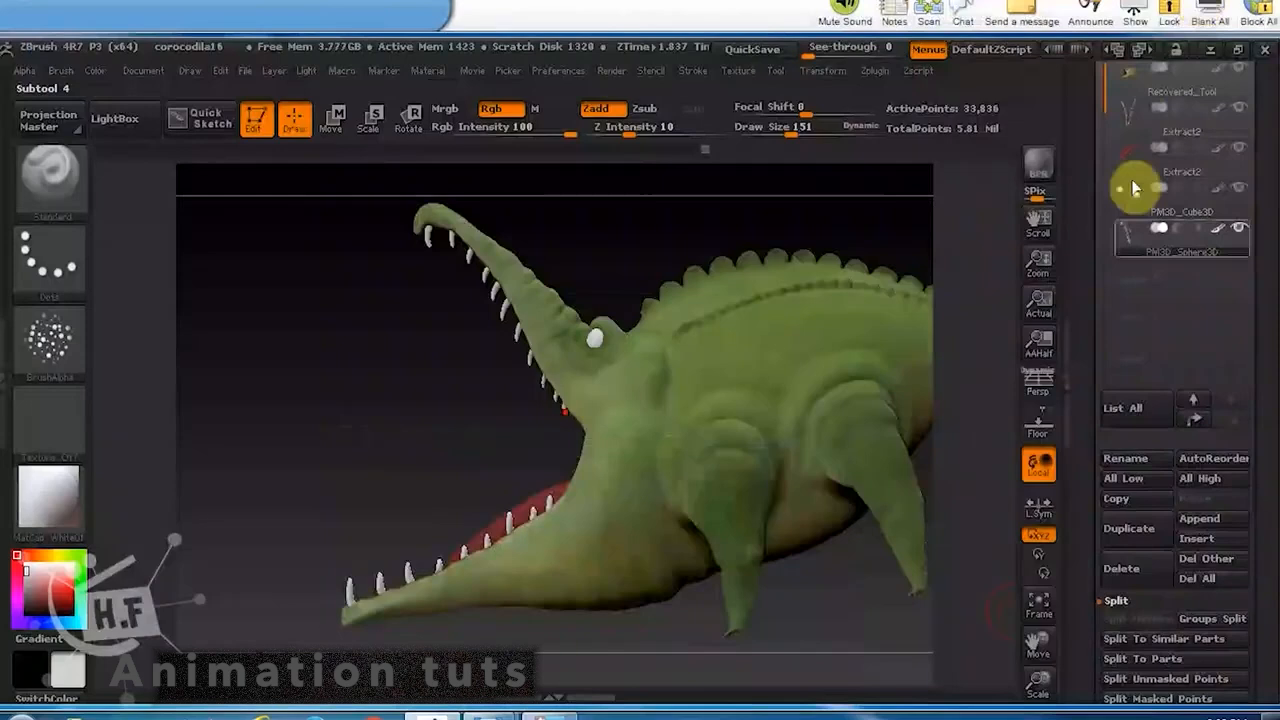
pyautogui.click(246, 66)
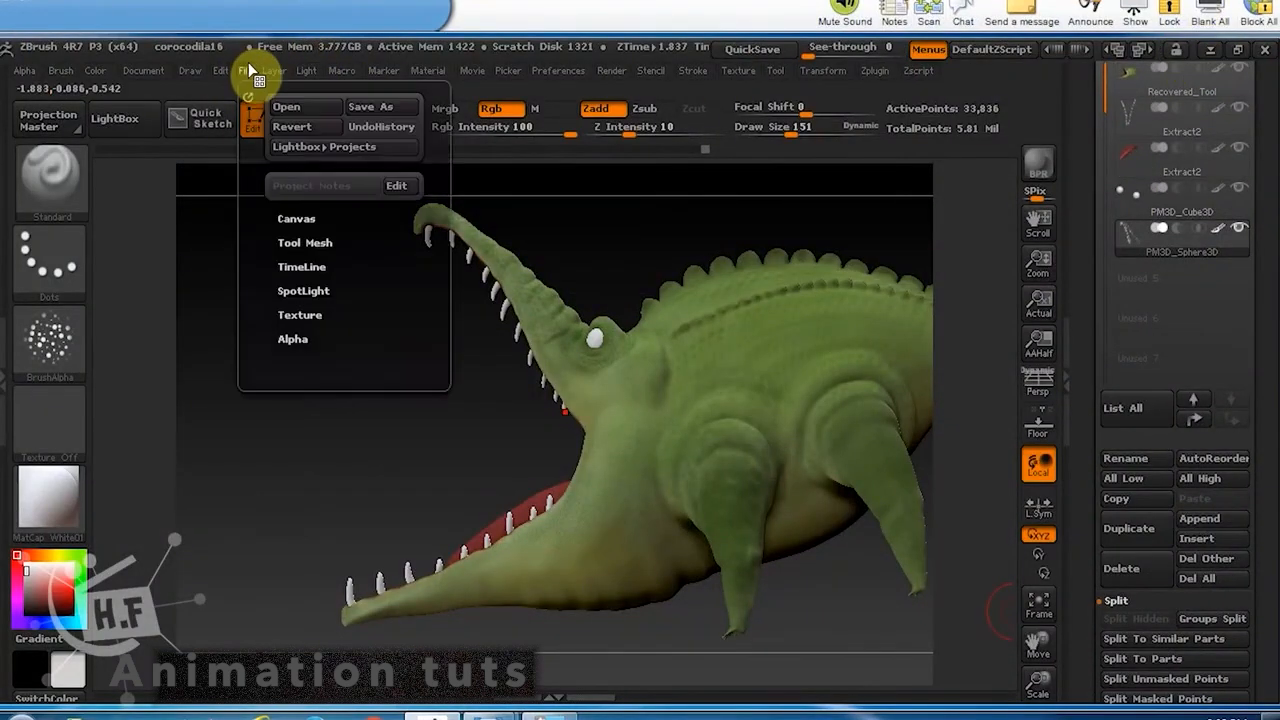
pyautogui.click(375, 104)
pyautogui.click(247, 283)
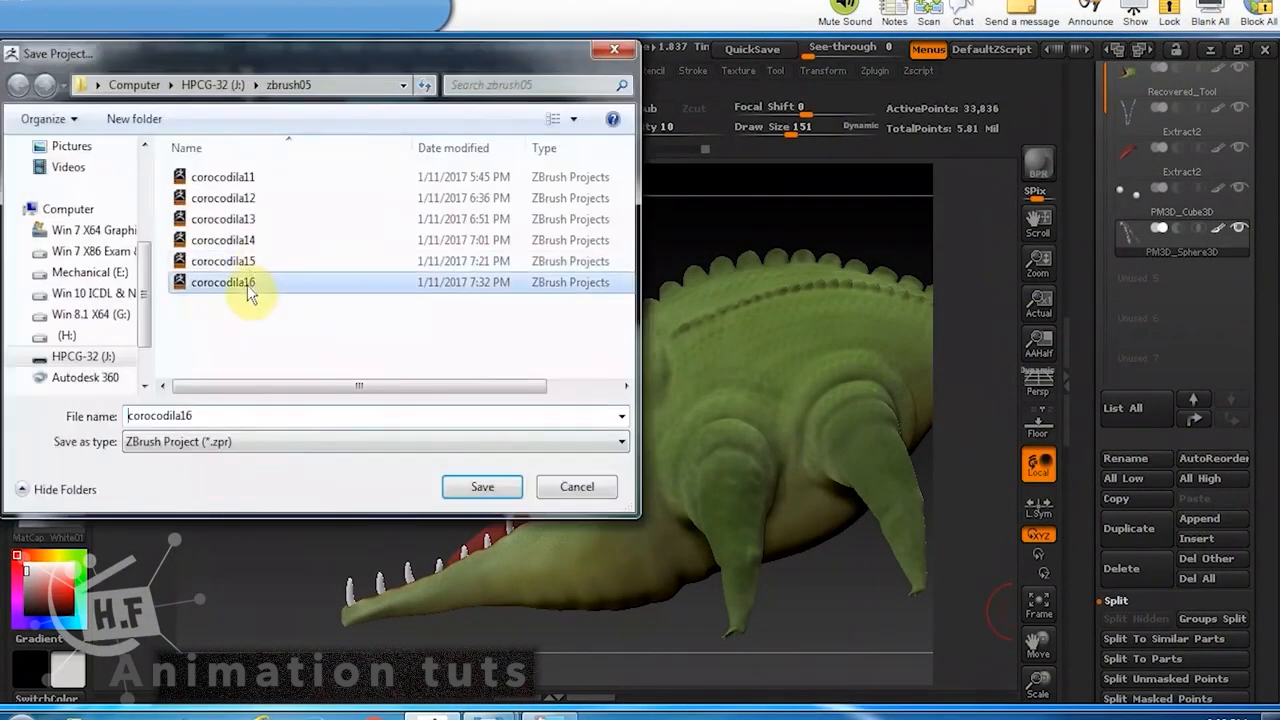
pyautogui.click(224, 411)
pyautogui.press('BackSpace')
pyautogui.write('7')
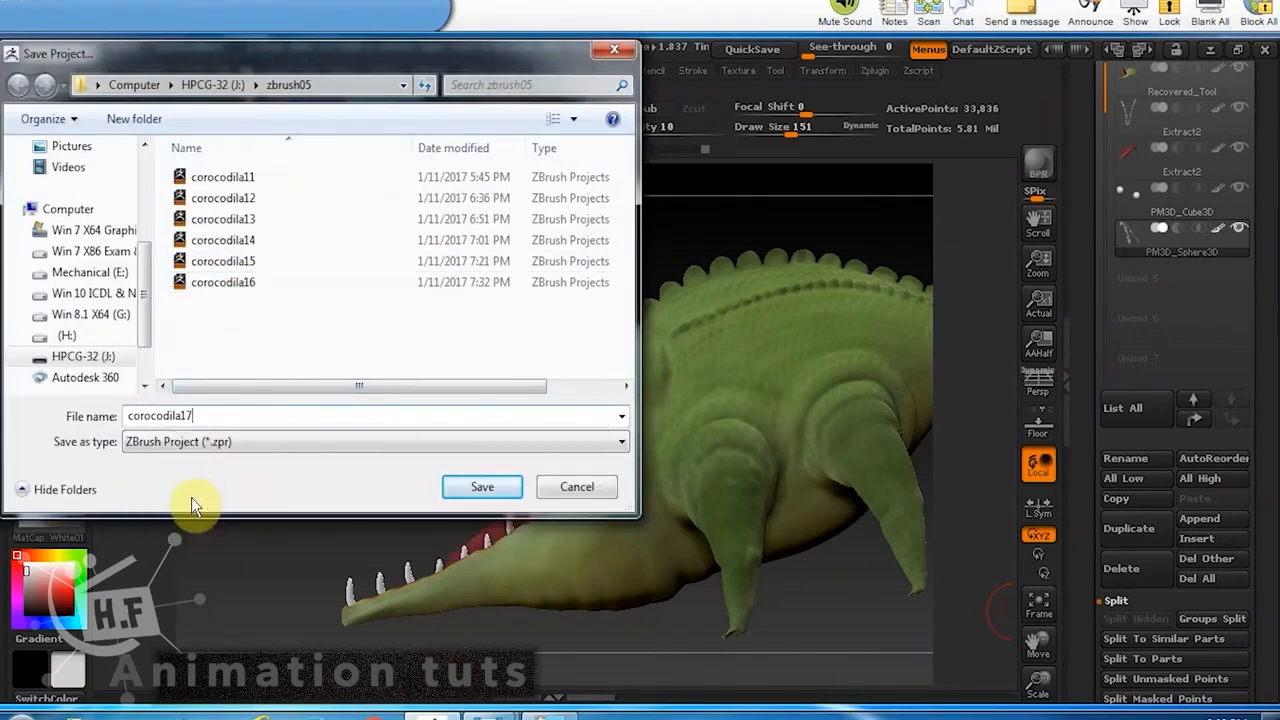
pyautogui.click(464, 486)
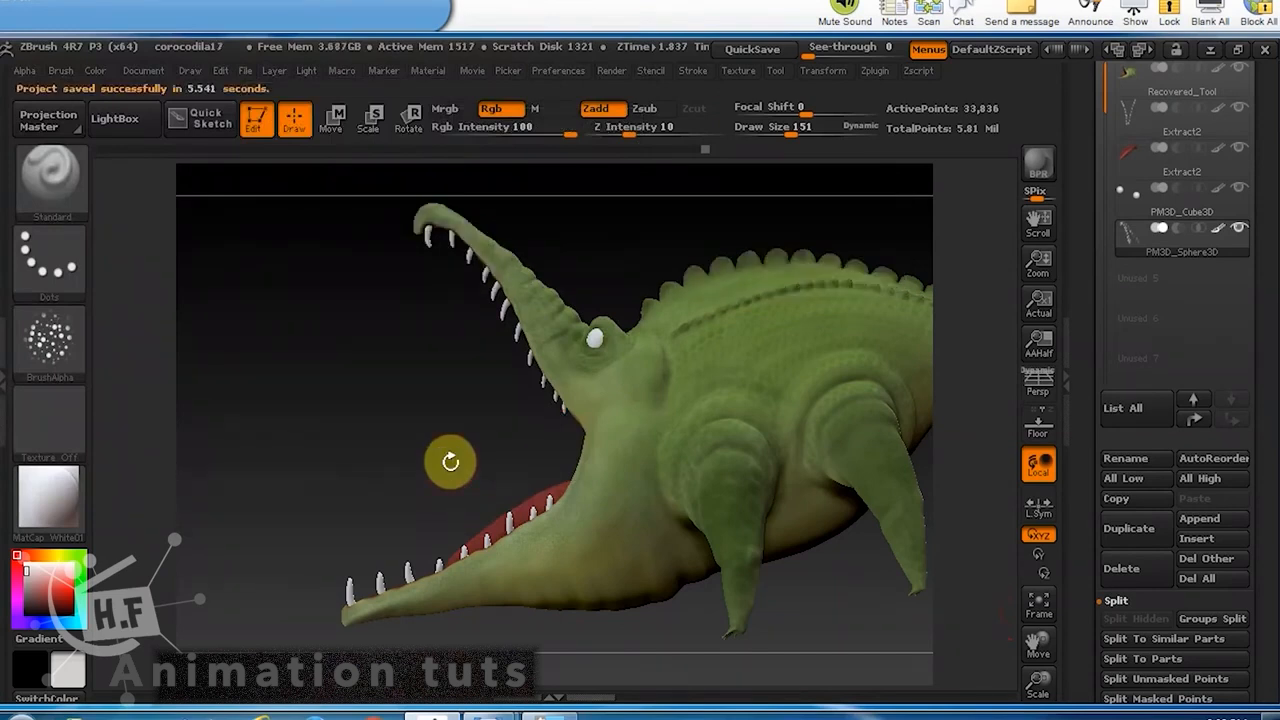
pyautogui.moveTo(378, 399); pyautogui.dragTo(446, 408)
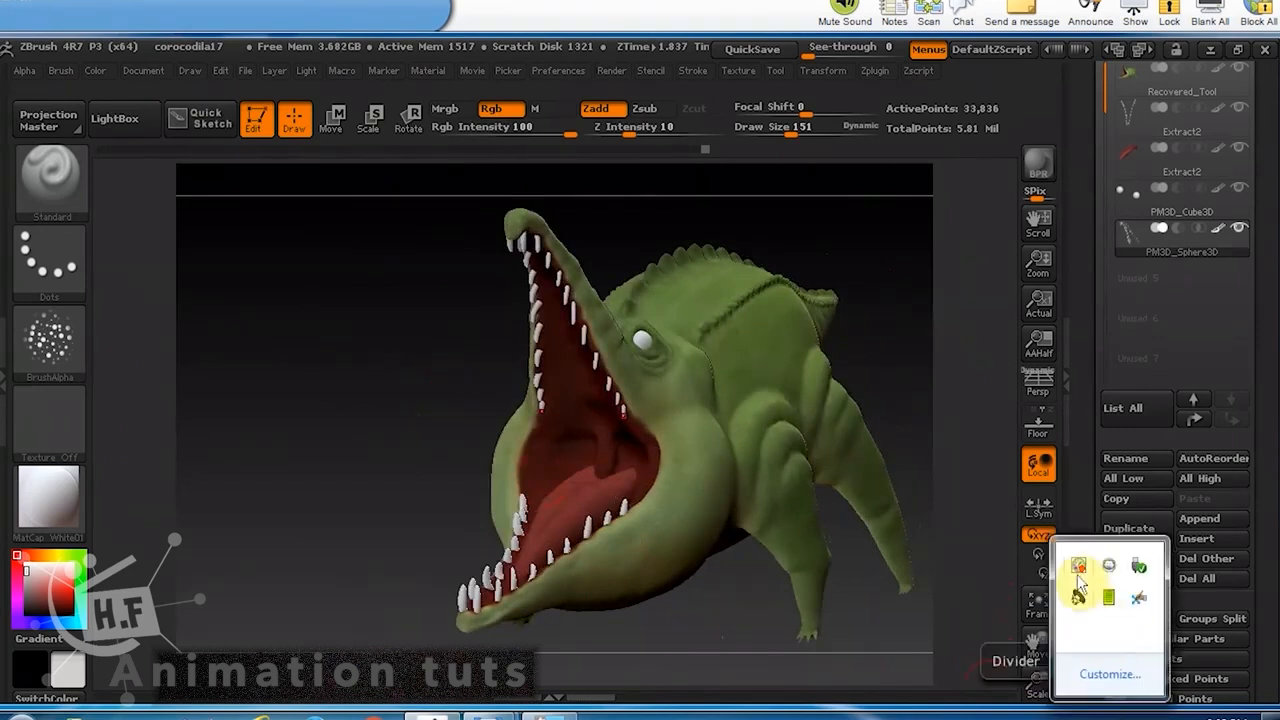
pyautogui.moveTo(723, 606); pyautogui.dragTo(824, 162)
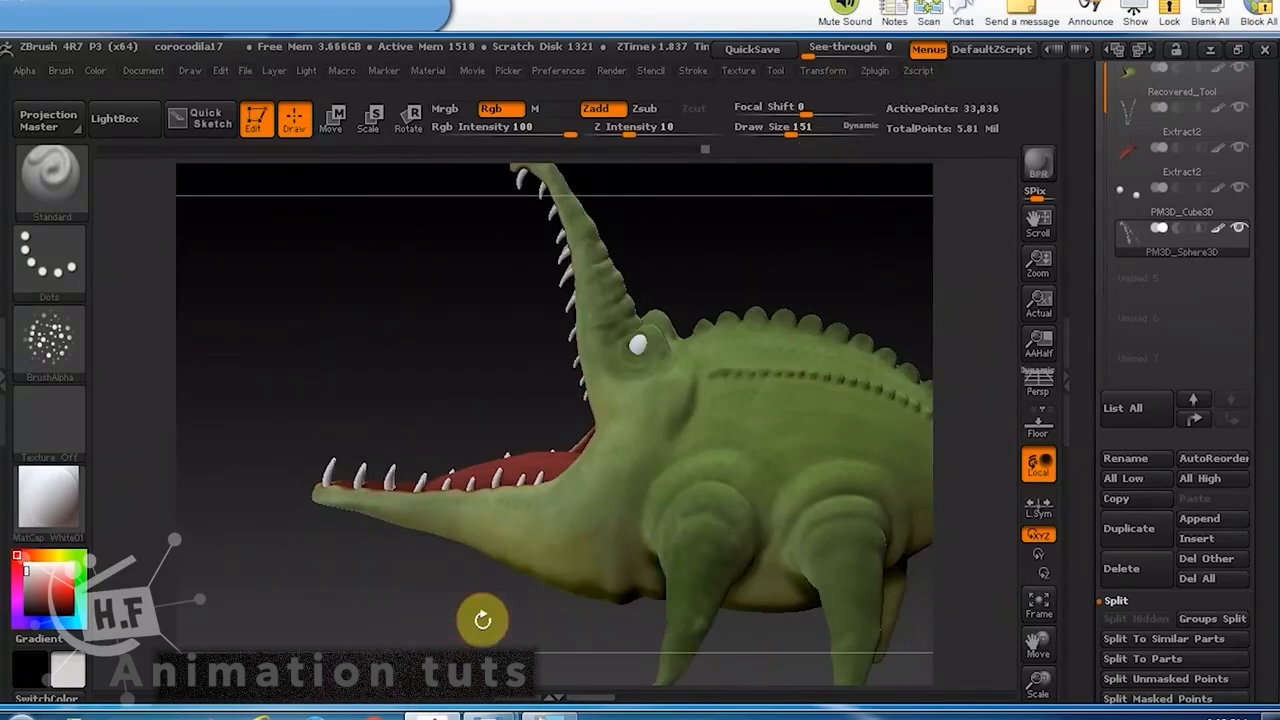
pyautogui.moveTo(480, 614); pyautogui.dragTo(643, 645)
pyautogui.moveTo(743, 650); pyautogui.dragTo(857, 657)
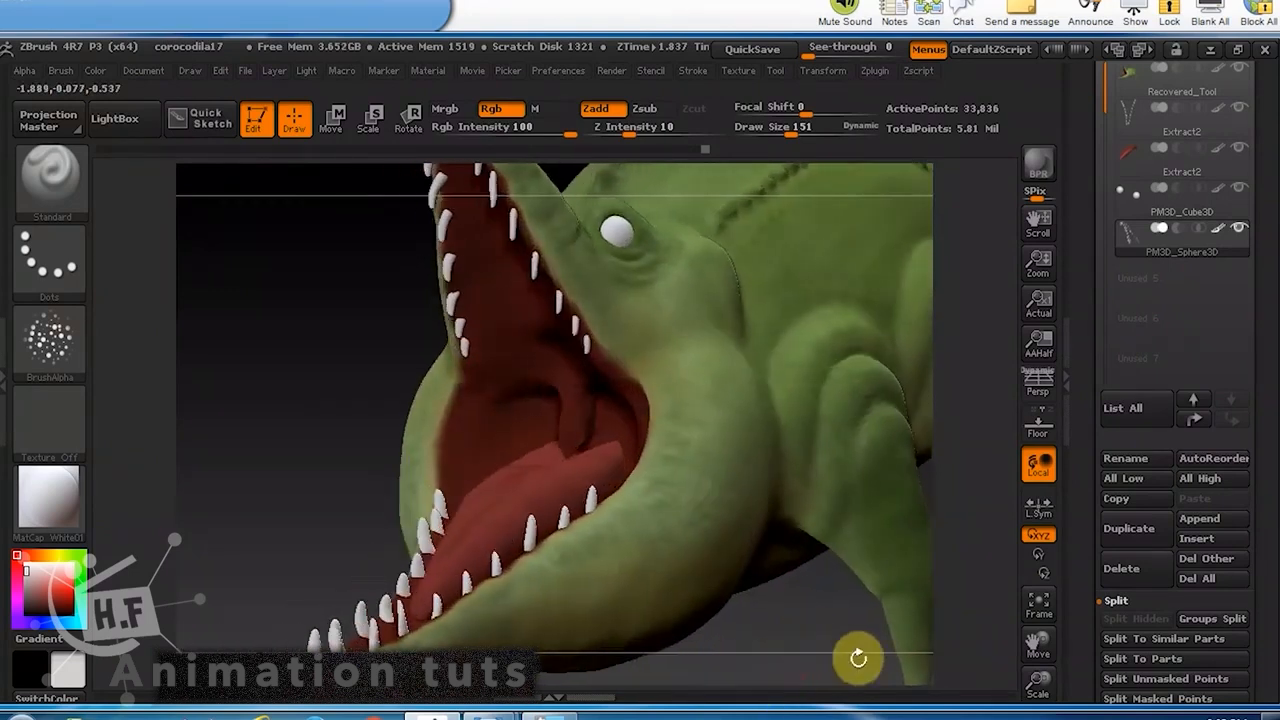
pyautogui.click(1116, 718)
pyautogui.click(1080, 578)
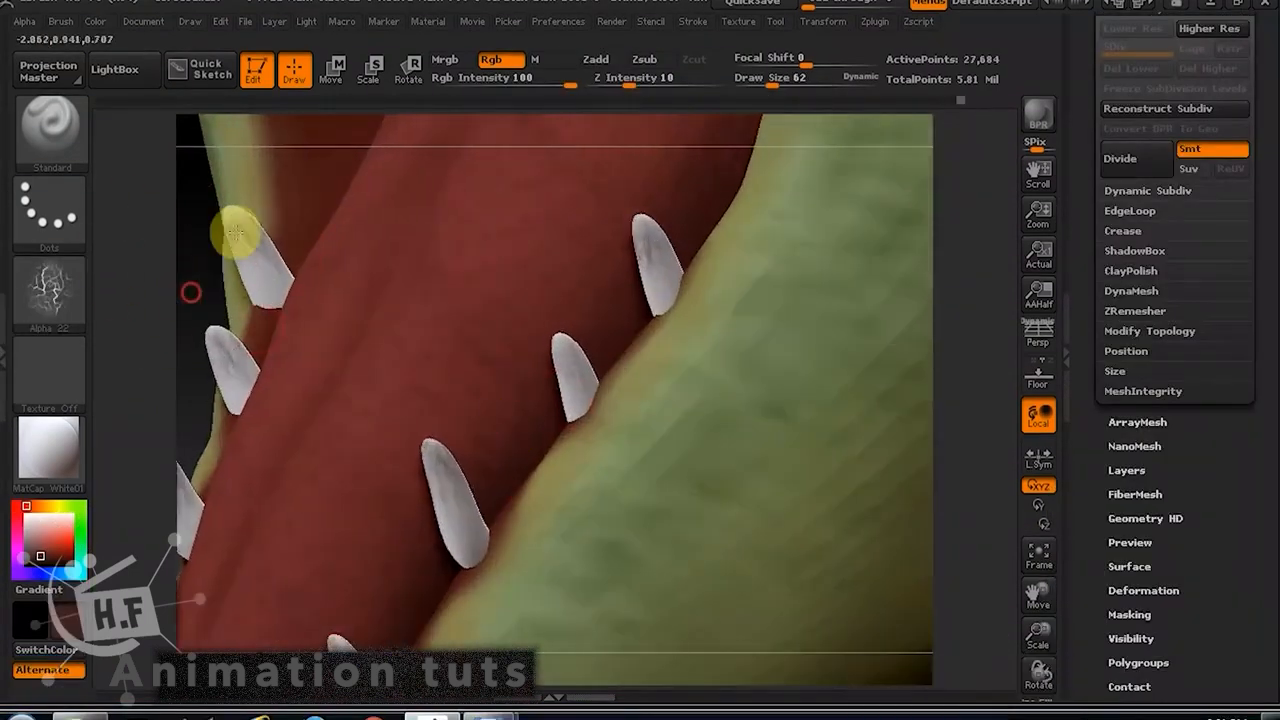
# Paint dark vein-like stains over the lower jaw's teeth using Alpha 22 at draw size 62.
pyautogui.moveTo(235, 232); pyautogui.dragTo(240, 320)
pyautogui.press('alt')
pyautogui.click(52, 300)
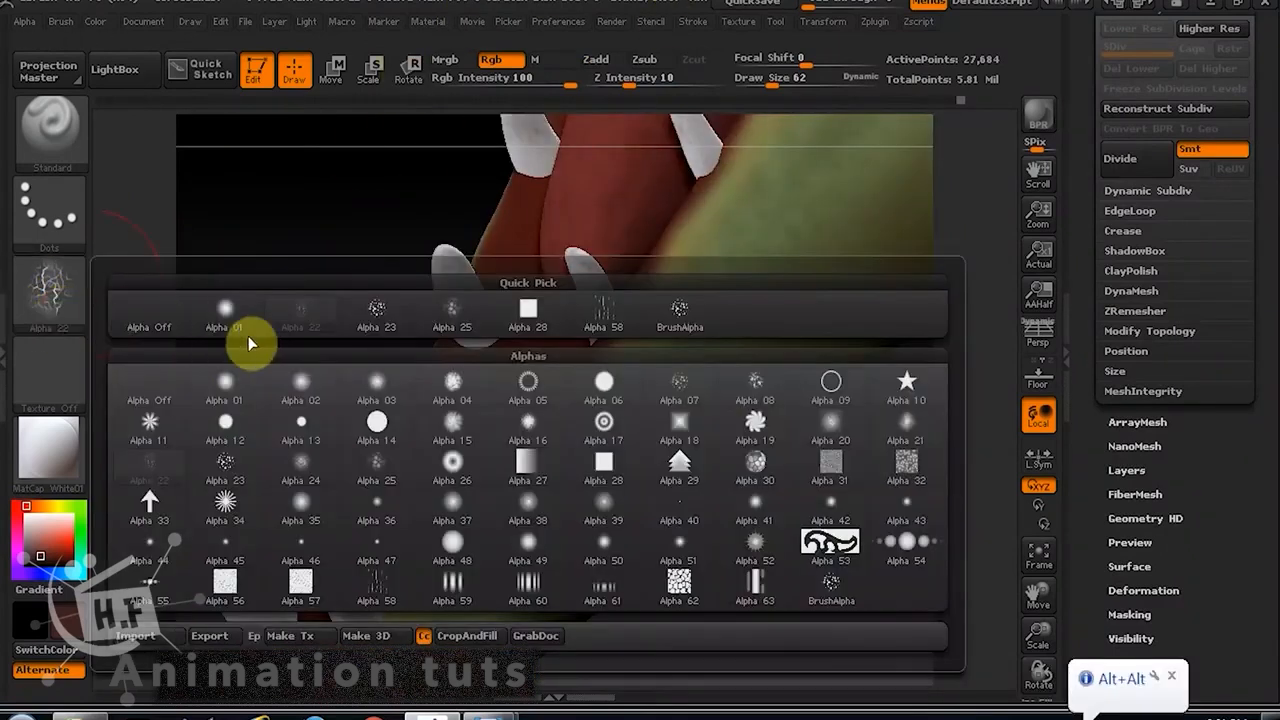
pyautogui.click(153, 473)
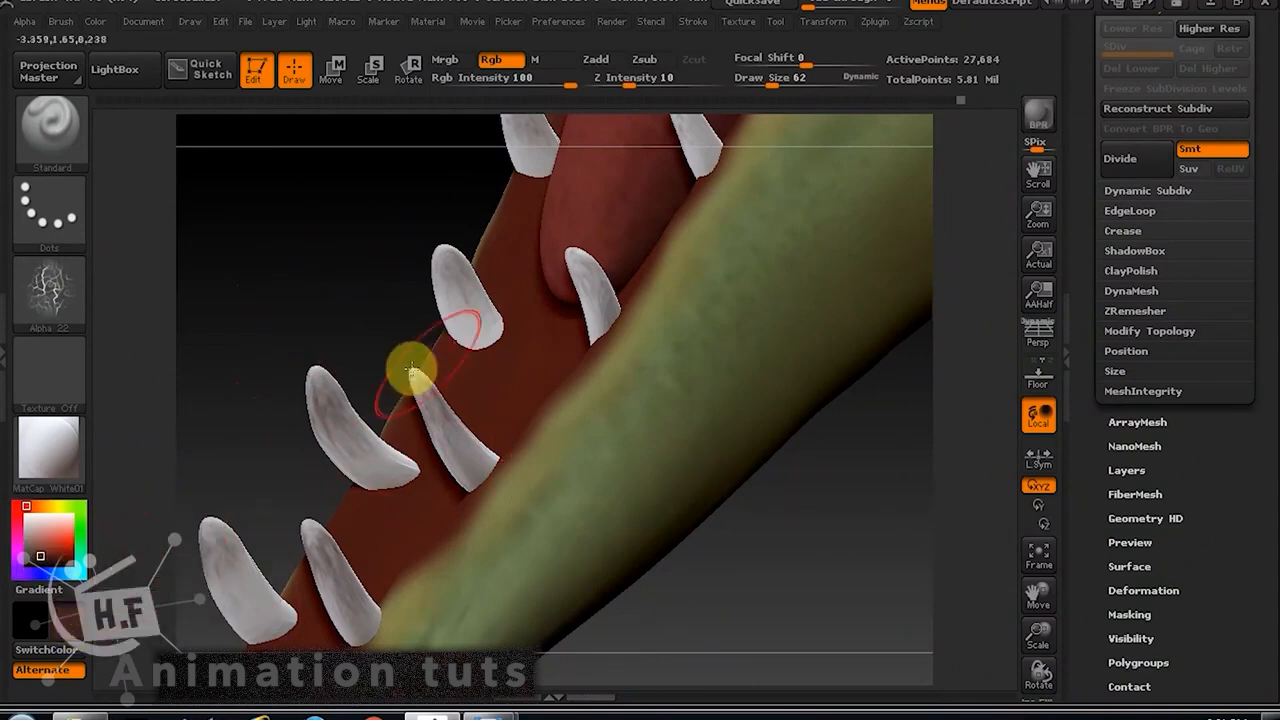
pyautogui.moveTo(314, 374); pyautogui.dragTo(604, 400)
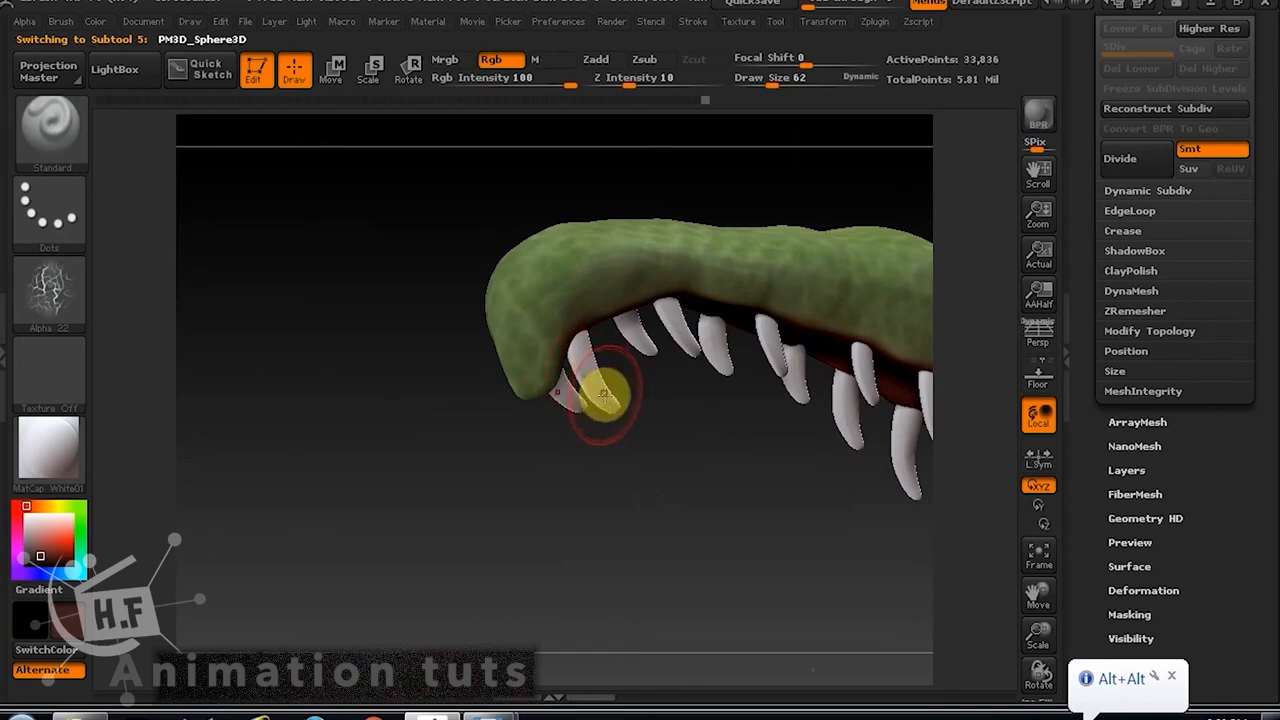
# Paint dark vein-like stains over the front and middle upper teeth with the Standard brush and Alpha 22 at draw size 62.
pyautogui.moveTo(608, 398); pyautogui.dragTo(292, 345)
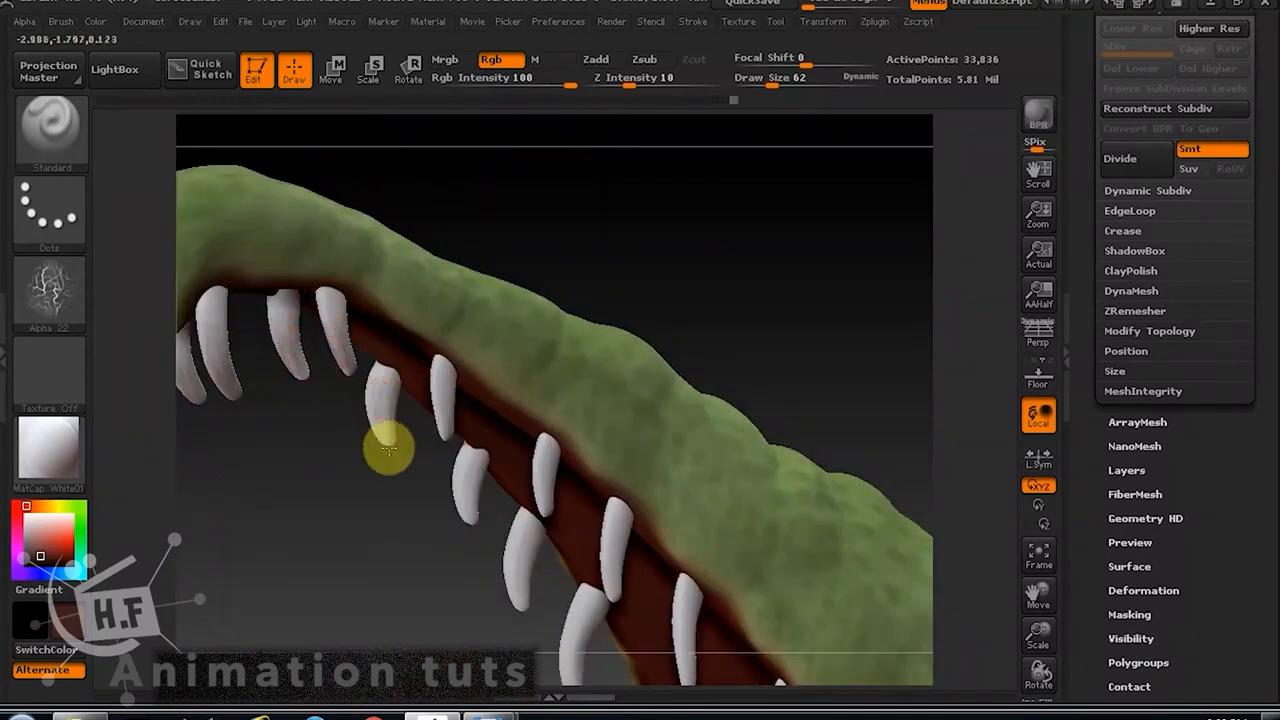
pyautogui.moveTo(388, 506); pyautogui.dragTo(662, 367)
pyautogui.moveTo(586, 409); pyautogui.dragTo(505, 408)
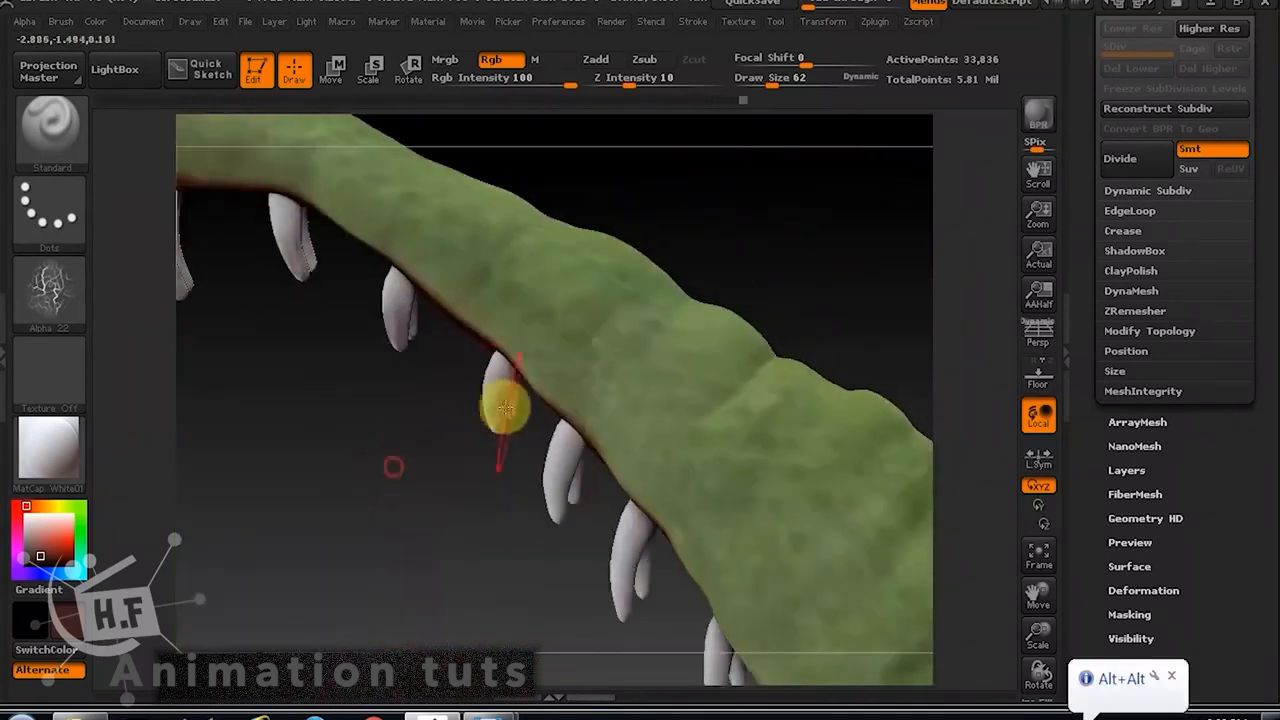
pyautogui.moveTo(543, 480); pyautogui.dragTo(591, 513)
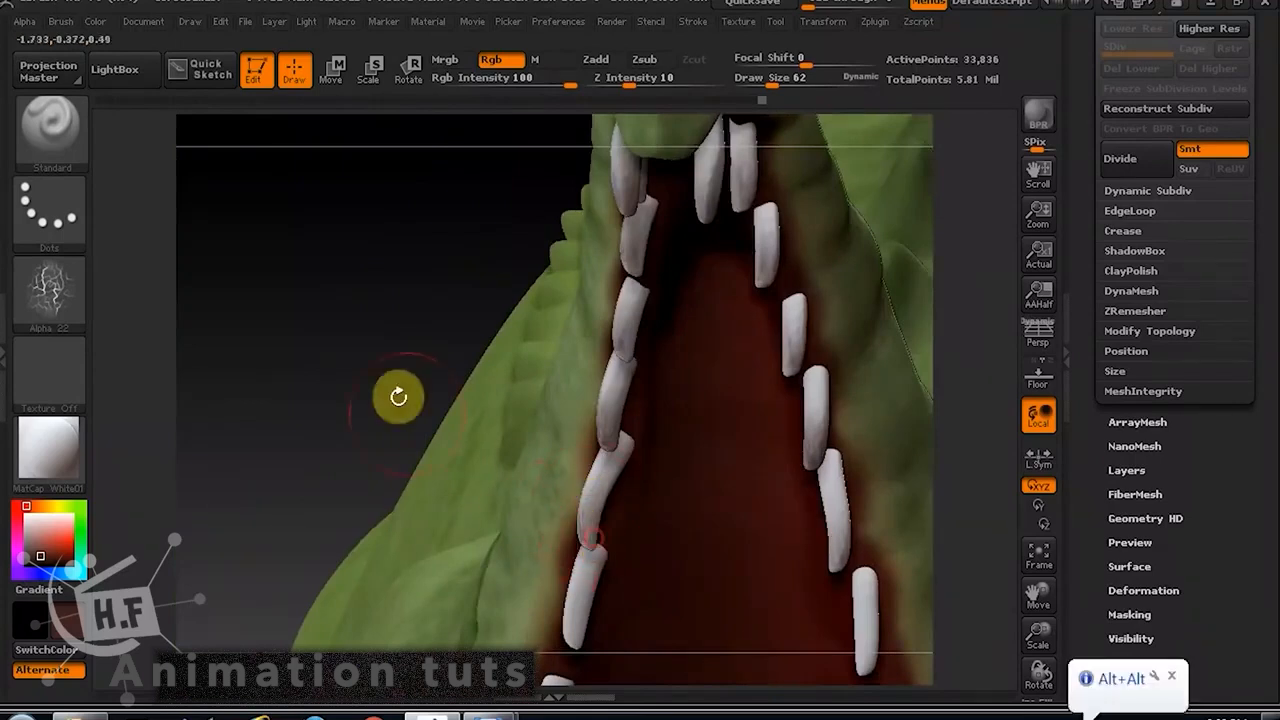
pyautogui.moveTo(400, 394); pyautogui.dragTo(634, 377)
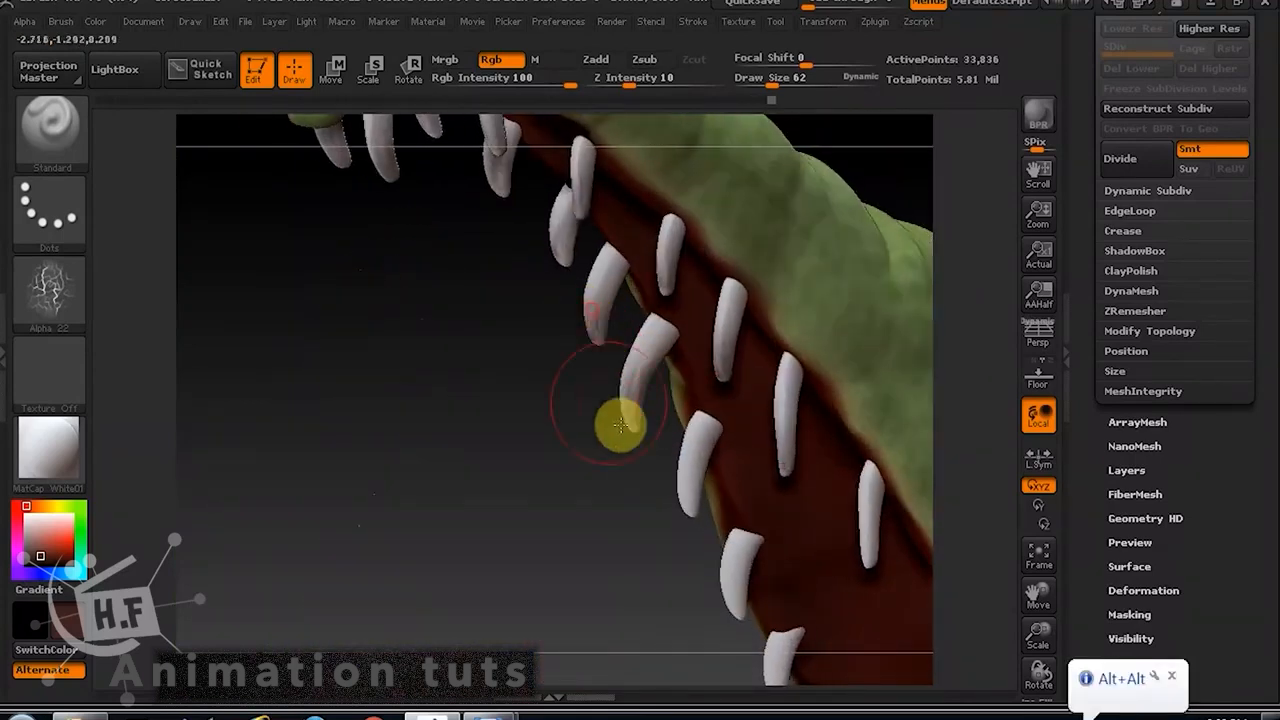
pyautogui.moveTo(691, 529); pyautogui.dragTo(566, 420)
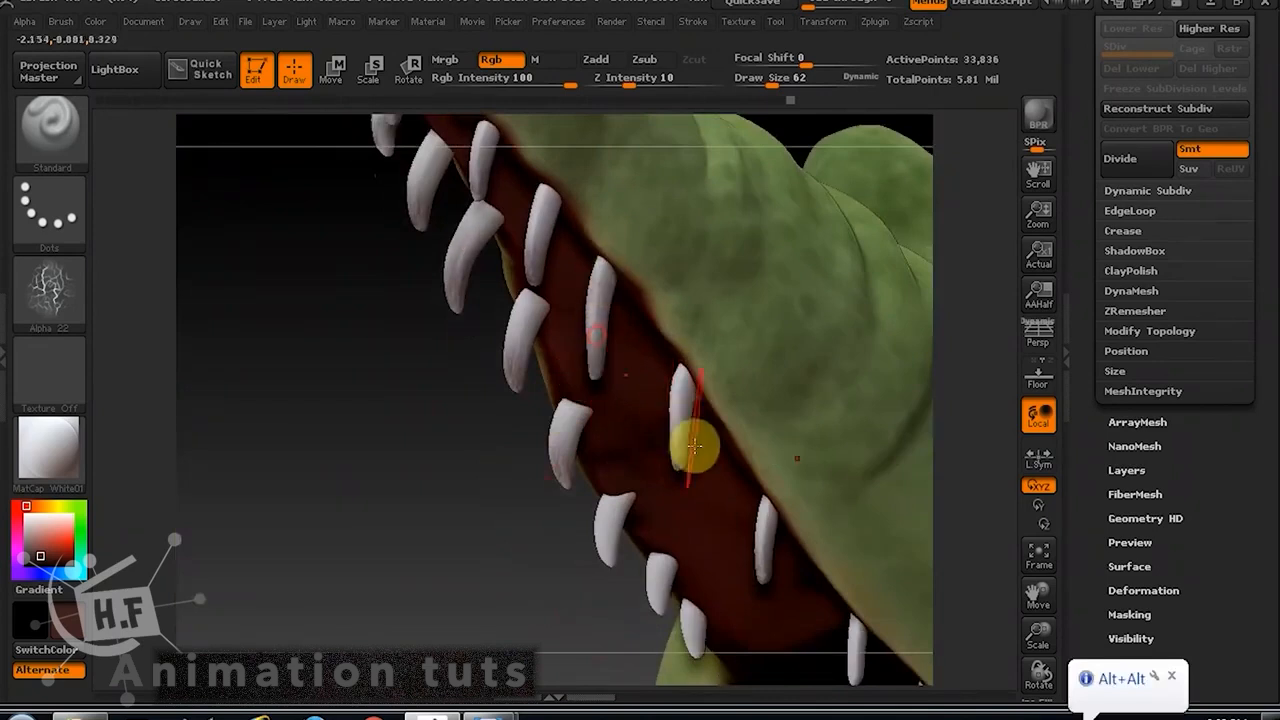
pyautogui.moveTo(600, 560); pyautogui.dragTo(600, 390)
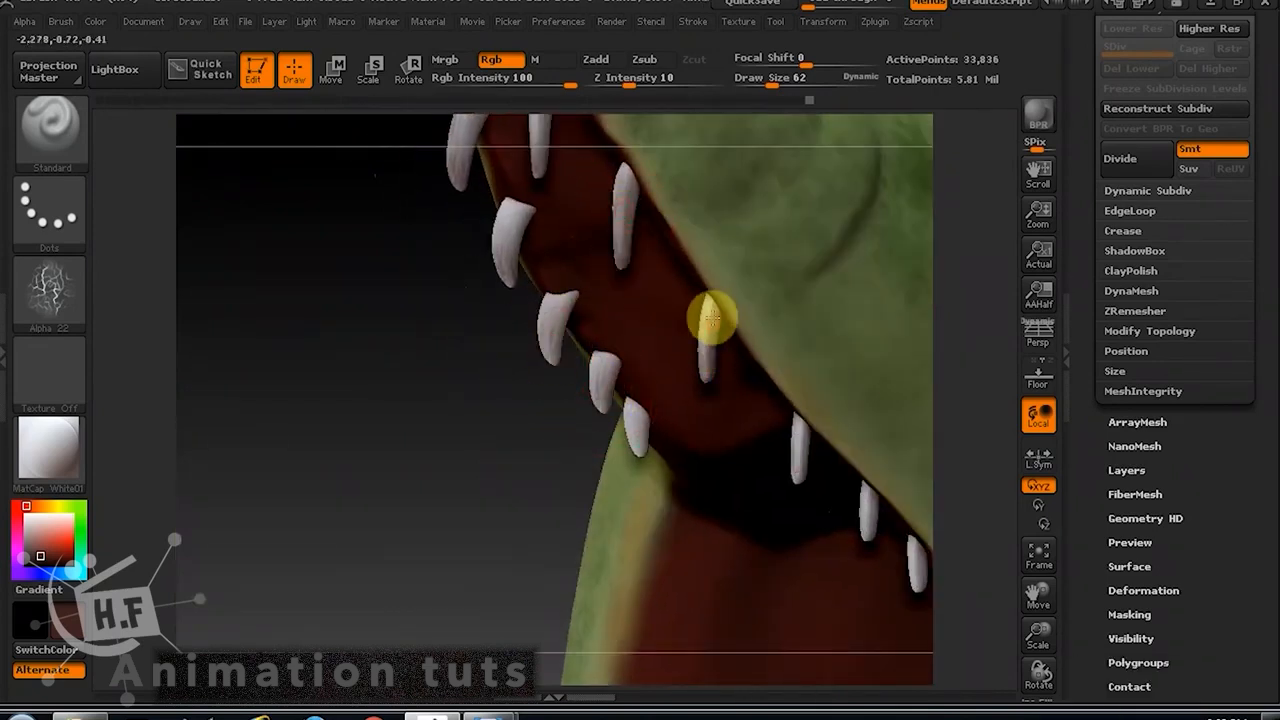
pyautogui.moveTo(502, 498); pyautogui.dragTo(561, 393)
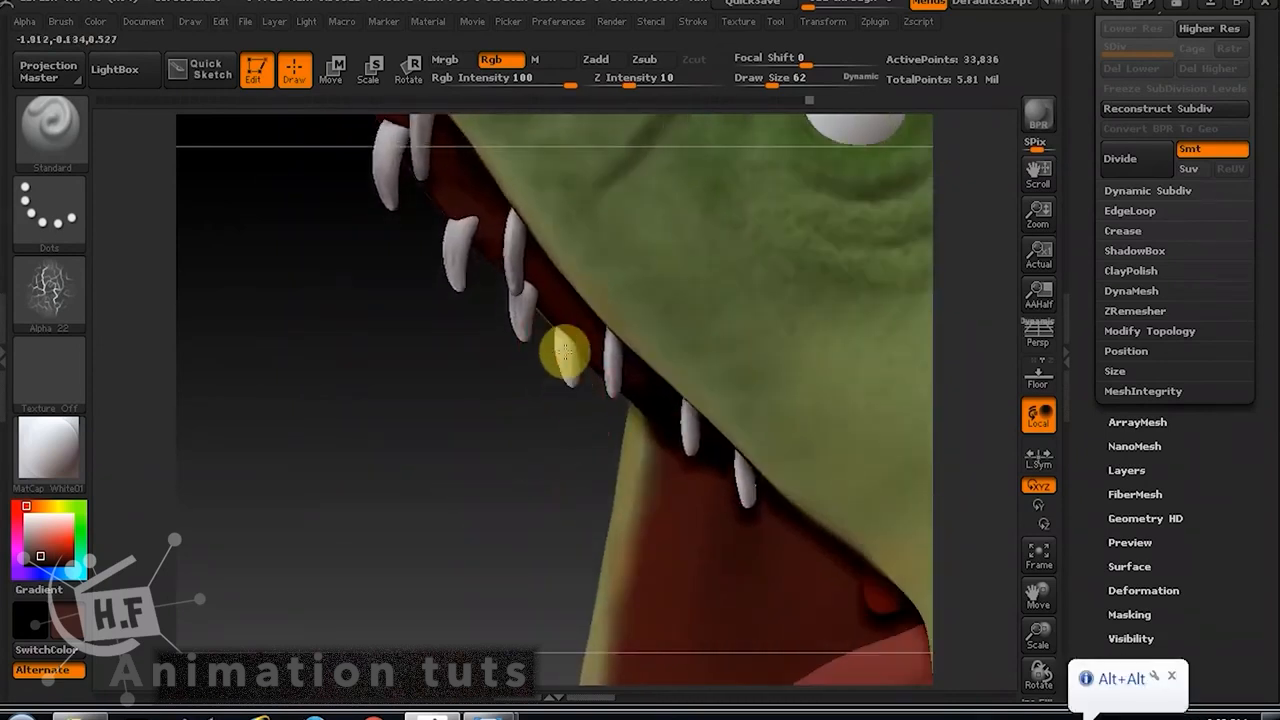
# Stain the small rear upper teeth near the mouth corner with the same vein alpha.
pyautogui.click(565, 352)
pyautogui.moveTo(693, 457); pyautogui.dragTo(693, 421)
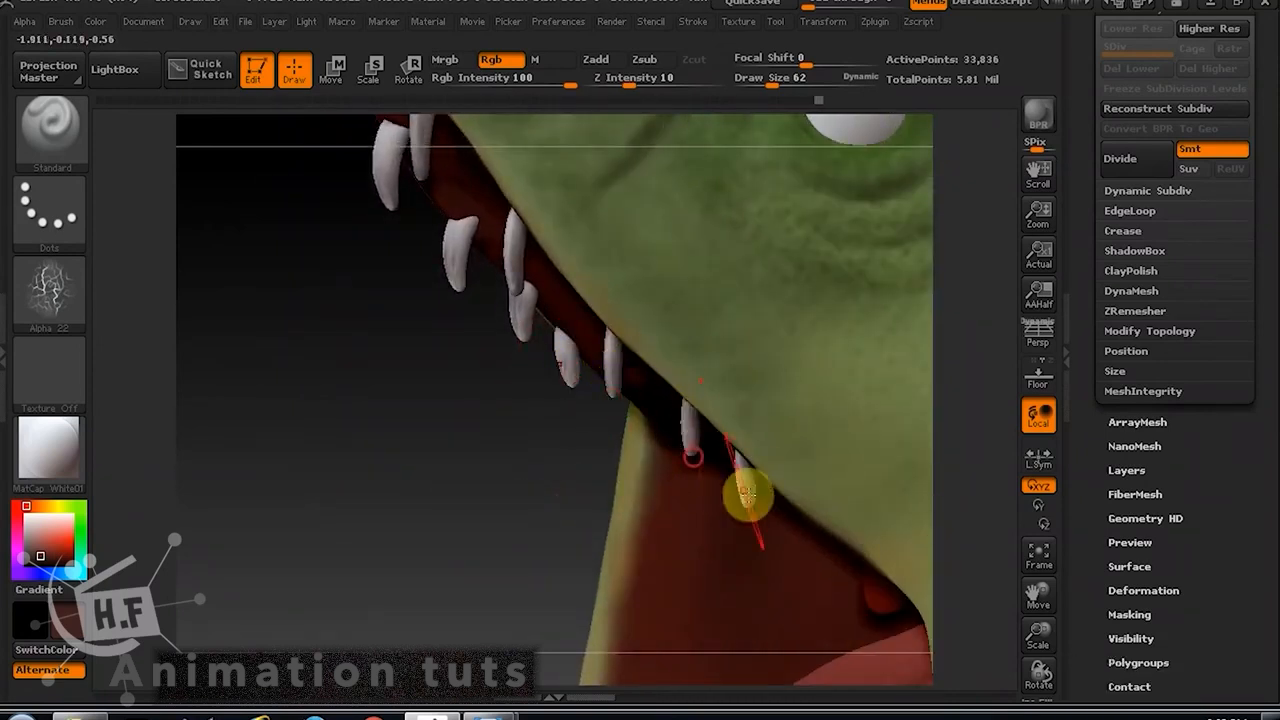
pyautogui.moveTo(745, 508); pyautogui.dragTo(744, 494)
pyautogui.moveTo(693, 443); pyautogui.dragTo(686, 424)
pyautogui.moveTo(576, 374); pyautogui.dragTo(566, 357)
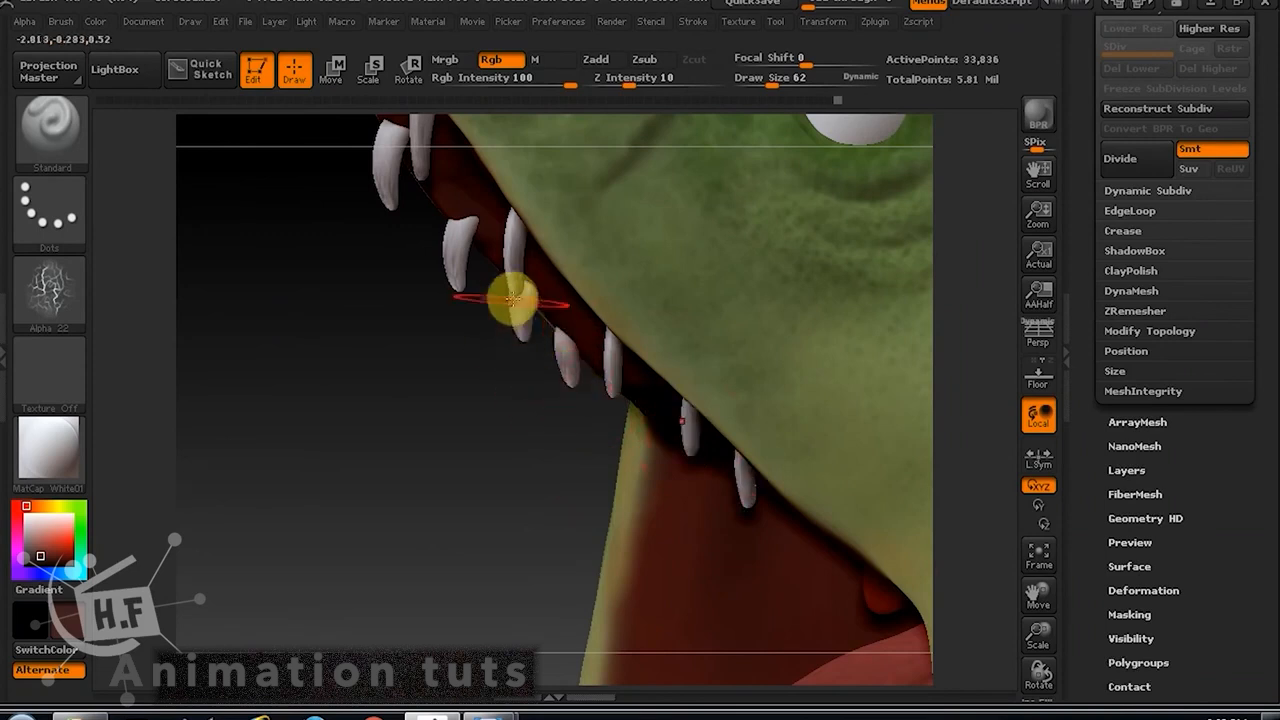
pyautogui.moveTo(457, 283); pyautogui.dragTo(457, 288)
pyautogui.moveTo(389, 162); pyautogui.dragTo(393, 202)
# Add more stains to the outer faces of the upper teeth, working forward to the snout tip, and check the inner rows.
pyautogui.keyDown('alt'); pyautogui.moveTo(403, 323); pyautogui.dragTo(537, 574); pyautogui.keyUp('alt')
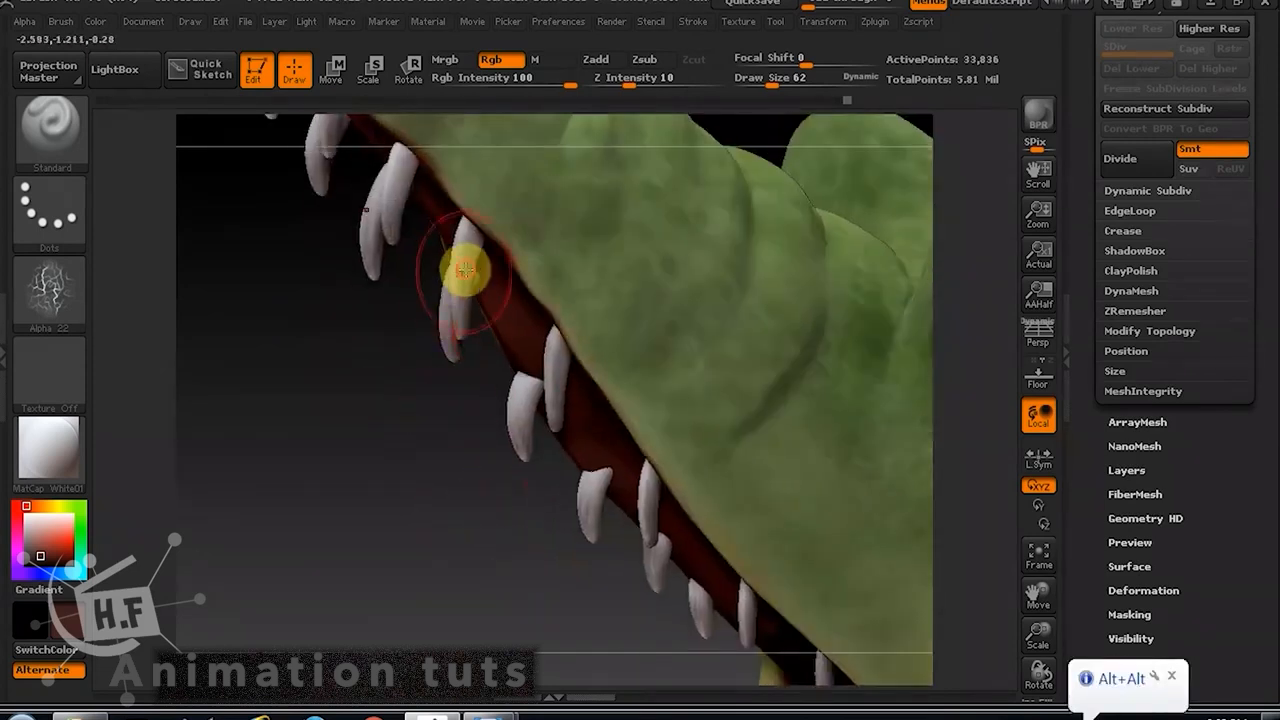
pyautogui.moveTo(463, 271); pyautogui.dragTo(461, 315)
pyautogui.moveTo(388, 207); pyautogui.dragTo(369, 256)
pyautogui.keyDown('alt'); pyautogui.moveTo(380, 380); pyautogui.dragTo(498, 563); pyautogui.keyUp('alt')
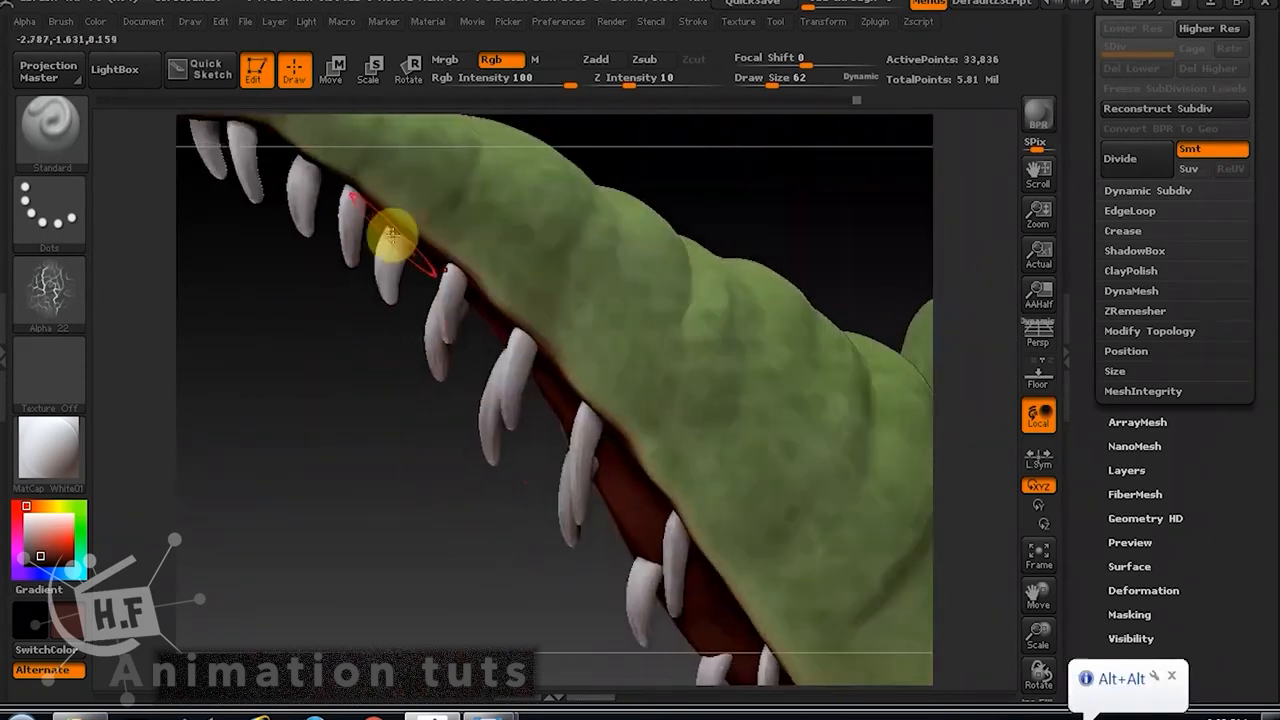
pyautogui.keyDown('alt'); pyautogui.moveTo(349, 369); pyautogui.dragTo(518, 535); pyautogui.keyUp('alt')
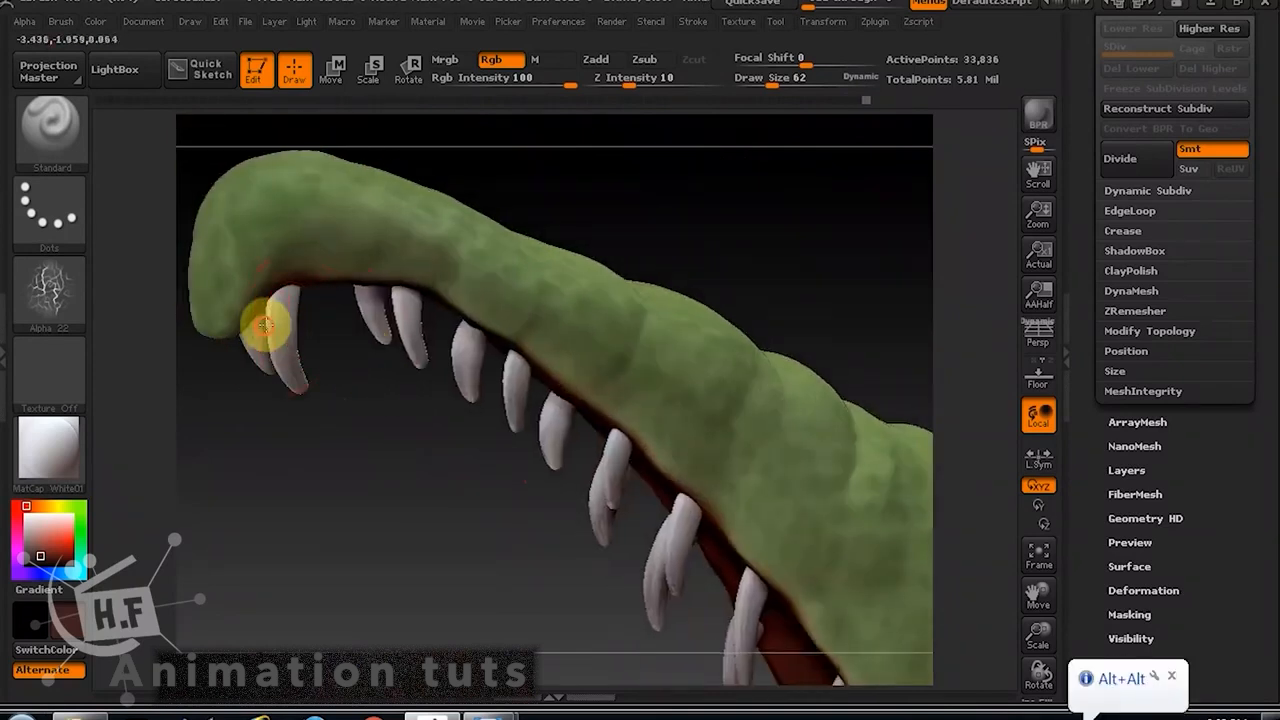
pyautogui.moveTo(378, 462); pyautogui.dragTo(540, 450)
pyautogui.moveTo(337, 360); pyautogui.dragTo(334, 353)
pyautogui.keyDown('alt'); pyautogui.moveTo(503, 444); pyautogui.dragTo(825, 324); pyautogui.keyUp('alt')
pyautogui.moveTo(540, 429); pyautogui.dragTo(525, 575)
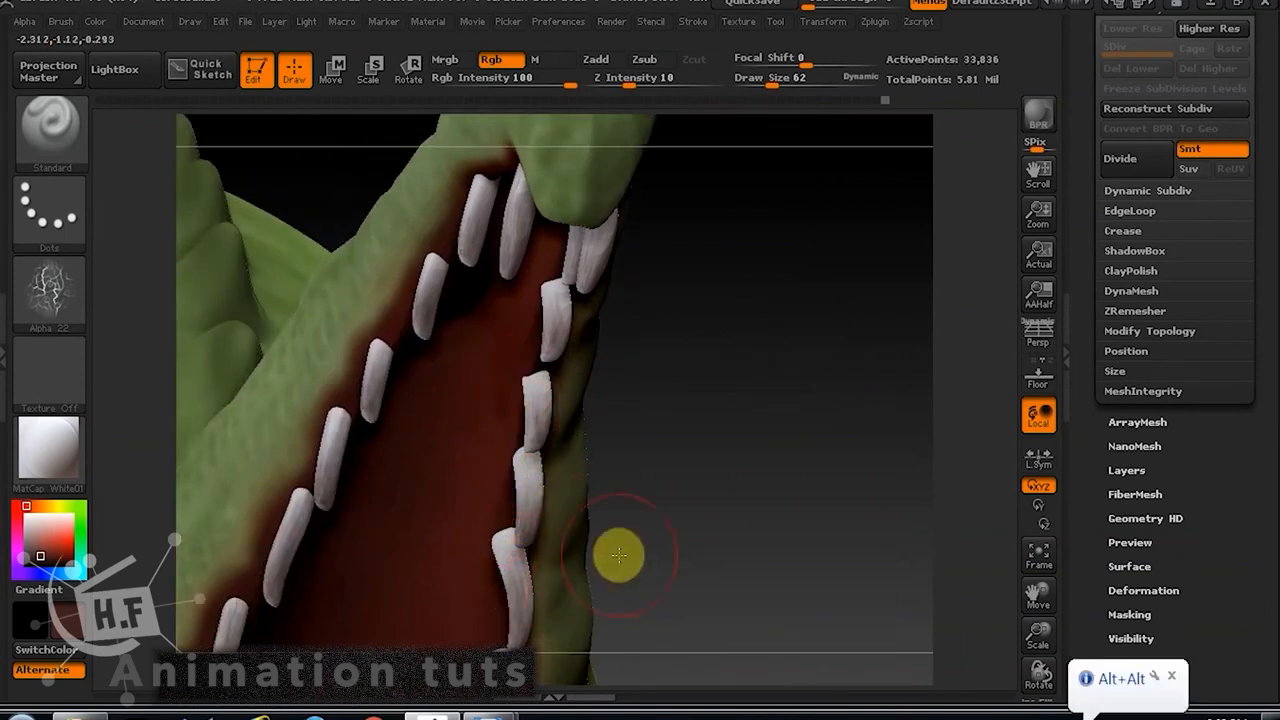
pyautogui.moveTo(619, 555); pyautogui.dragTo(500, 429)
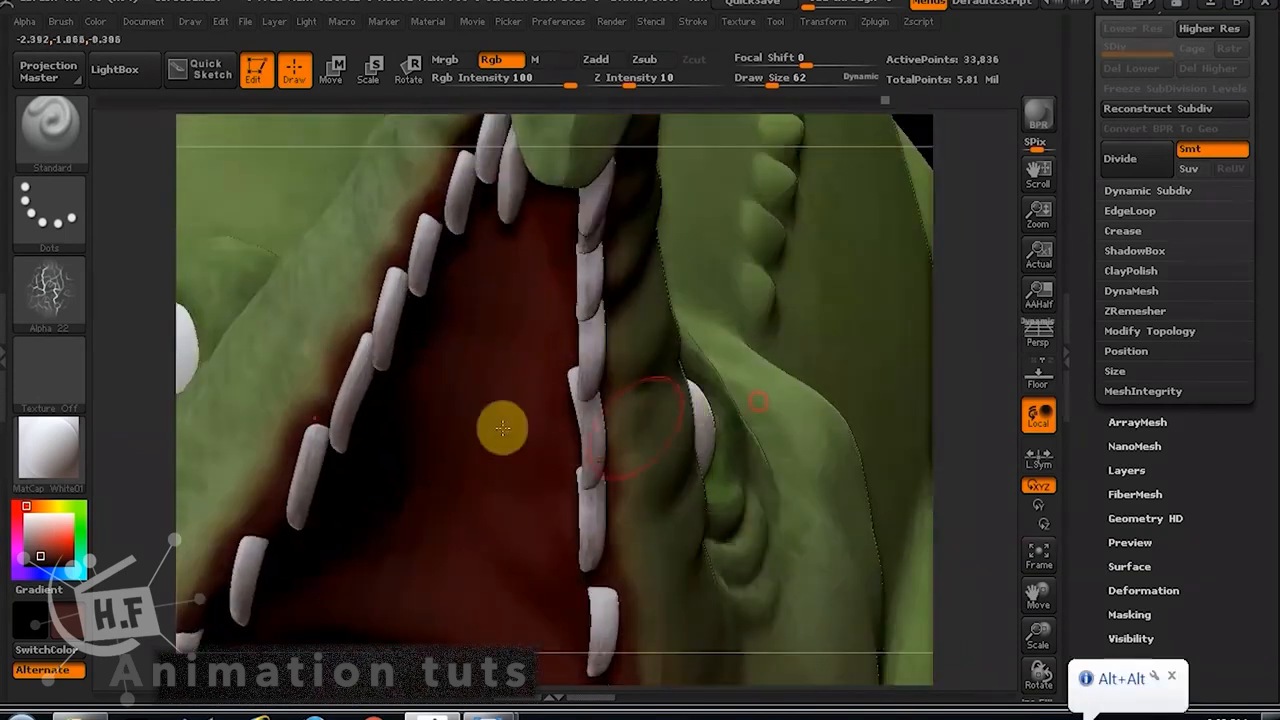
# Switch to the Slash3 brush and save the project as corocodila18 in the zbrush05 folder.
pyautogui.click(51, 150)
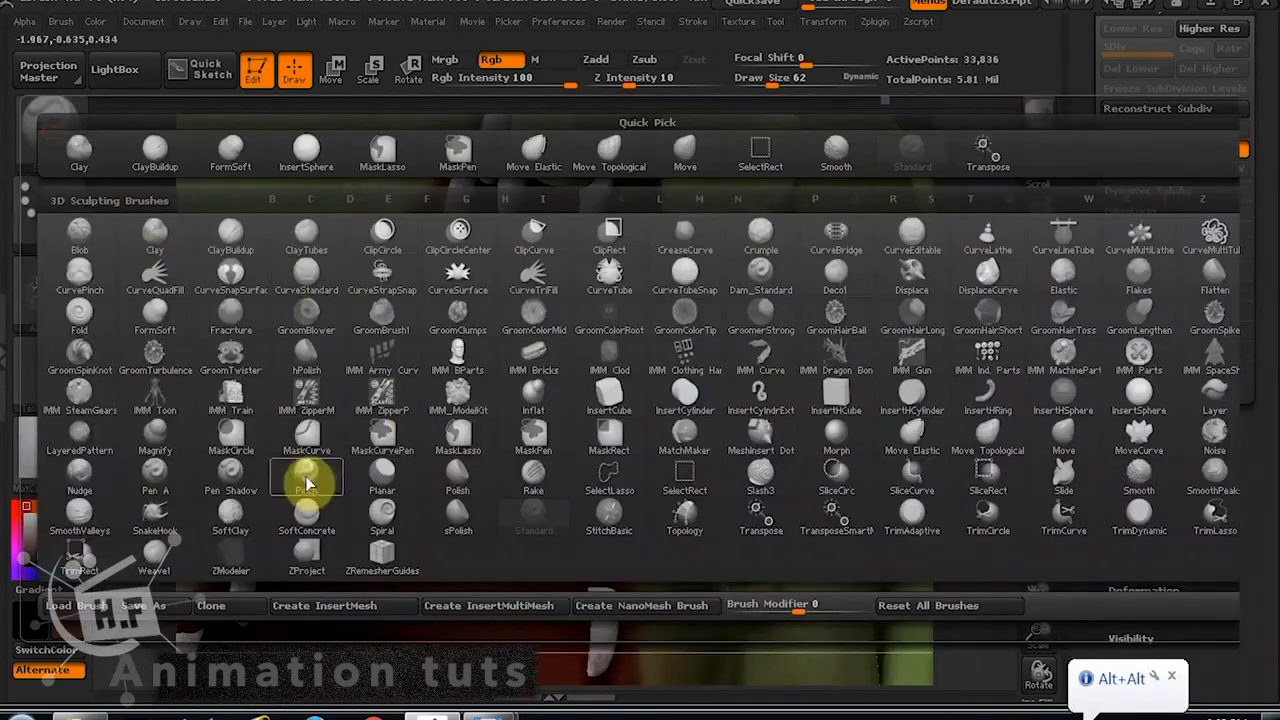
pyautogui.click(772, 476)
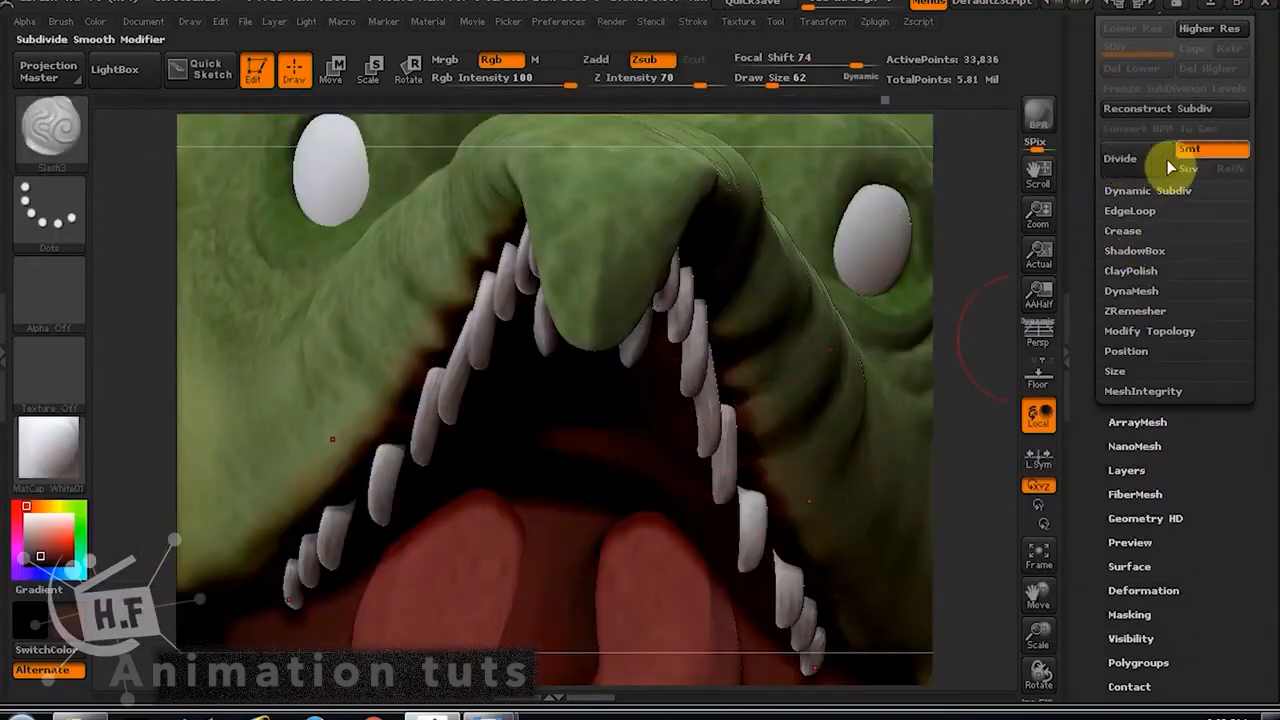
pyautogui.click(245, 24)
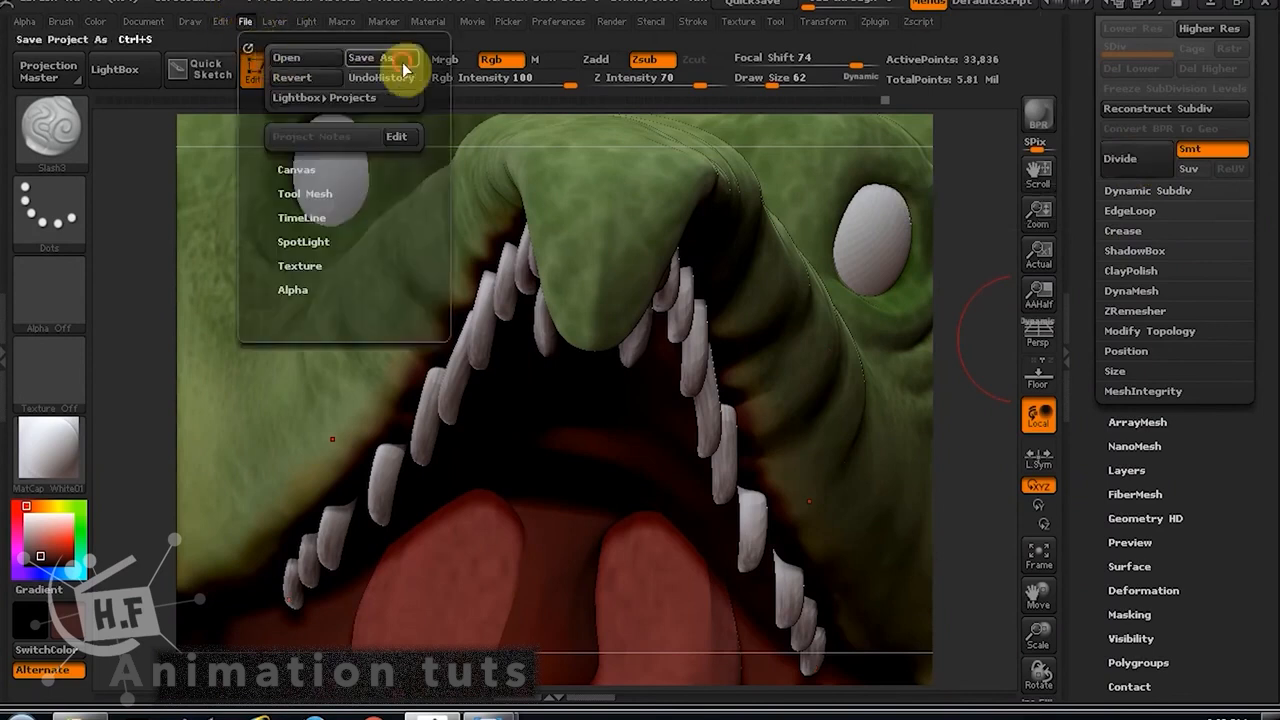
pyautogui.click(405, 62)
pyautogui.click(224, 254)
pyautogui.doubleClick(180, 367)
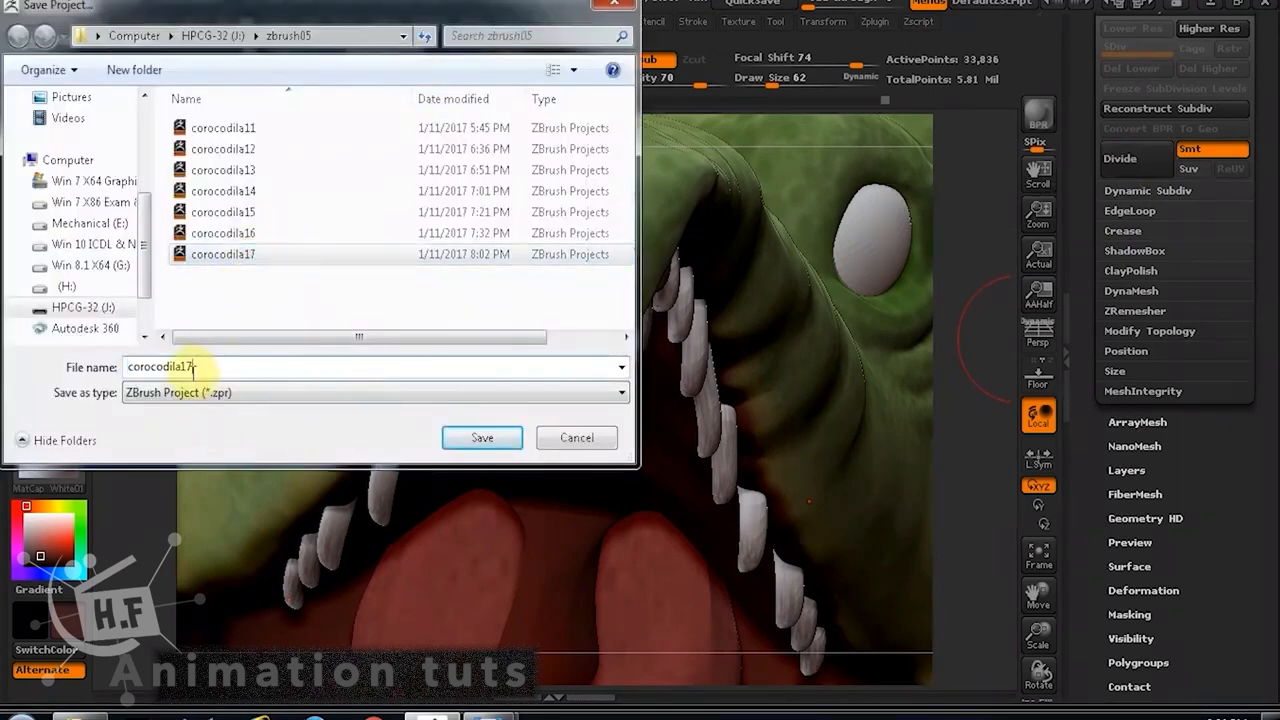
pyautogui.write('8')
pyautogui.click(490, 438)
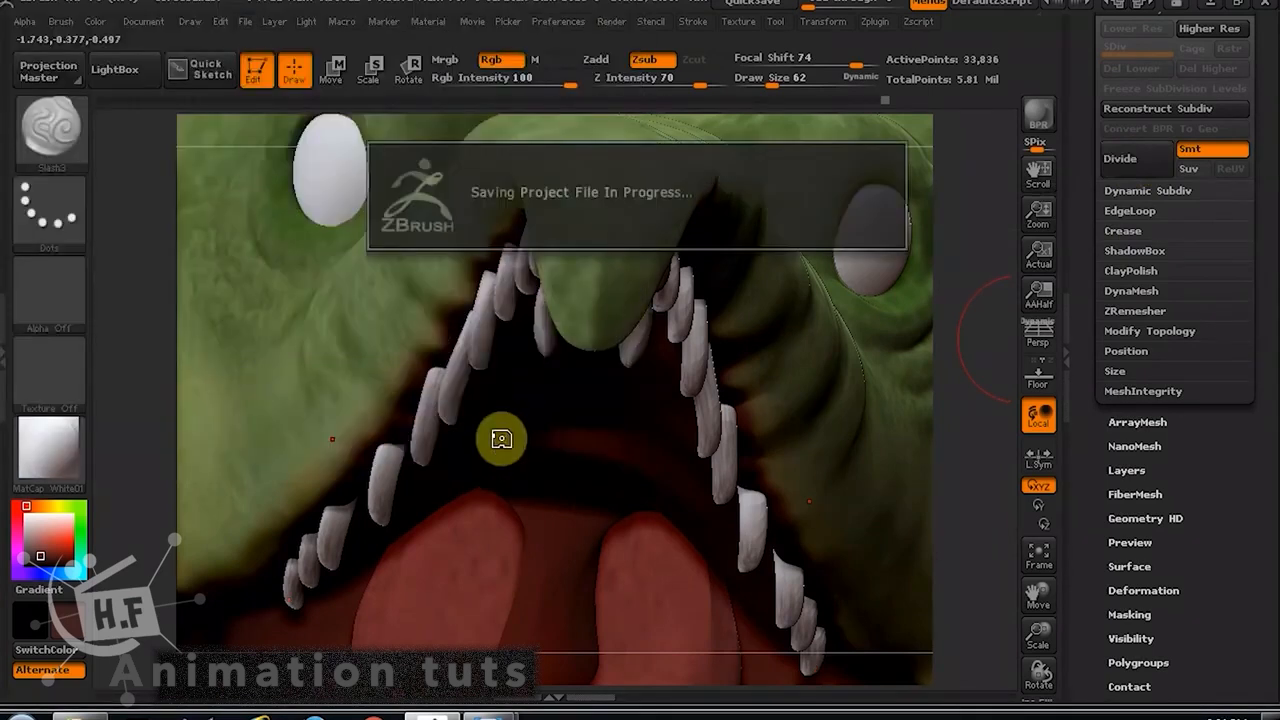
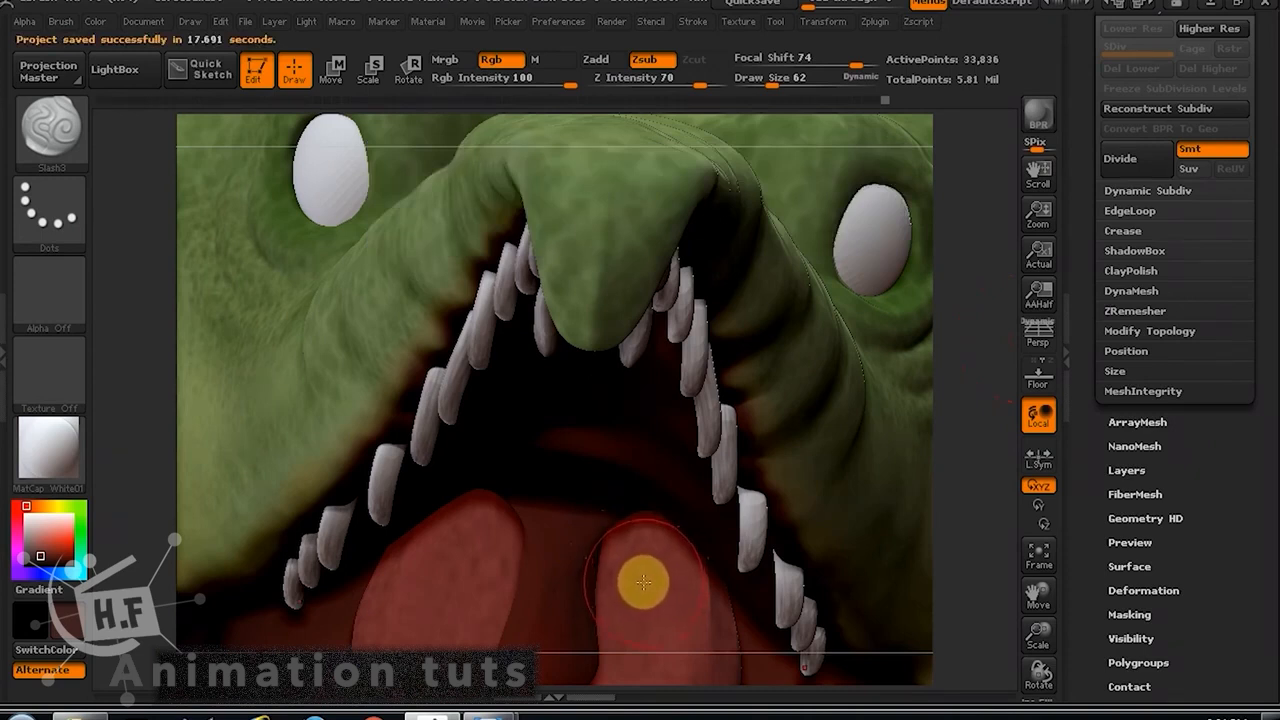
# Subdivide the upper teeth to level 5, undo the trial slashes, and set draw size 8 and Rgb Intensity 8.
pyautogui.click(1147, 172)
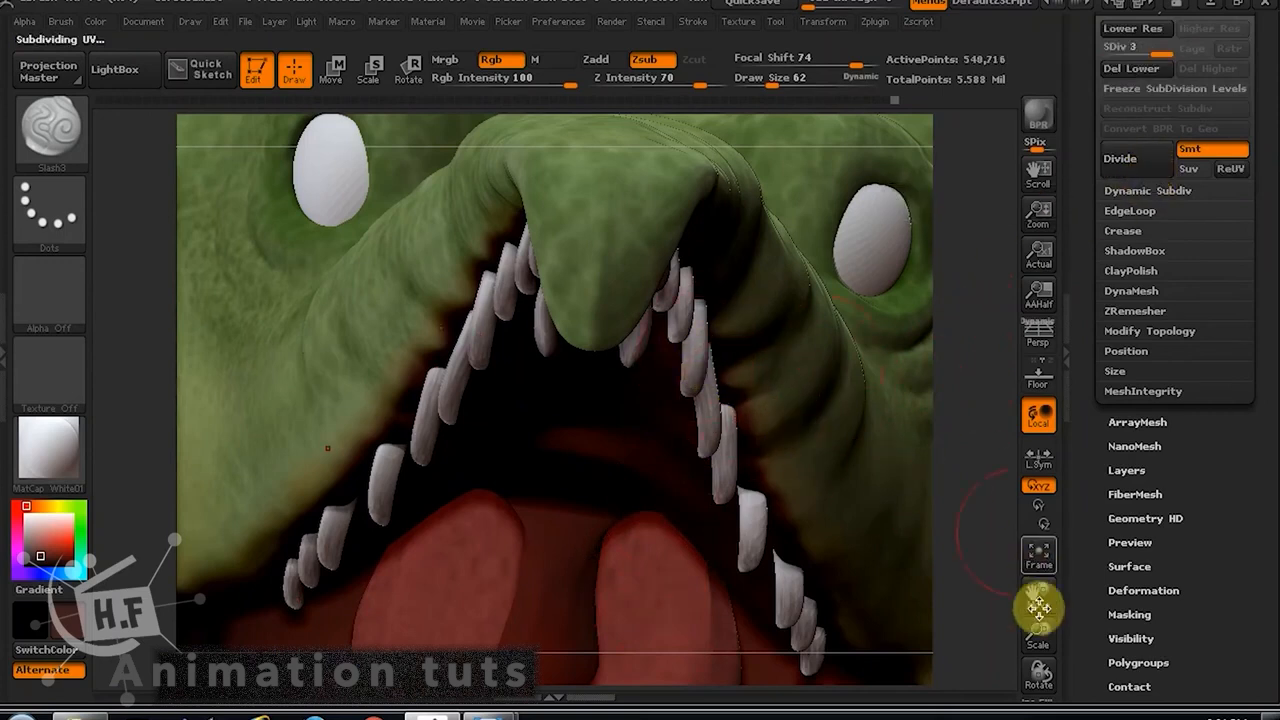
pyautogui.moveTo(1037, 628); pyautogui.dragTo(1055, 706)
pyautogui.moveTo(1040, 662)
pyautogui.mouseDown()
pyautogui.moveTo(1037, 675)
pyautogui.moveTo(880, 531)
pyautogui.mouseUp()
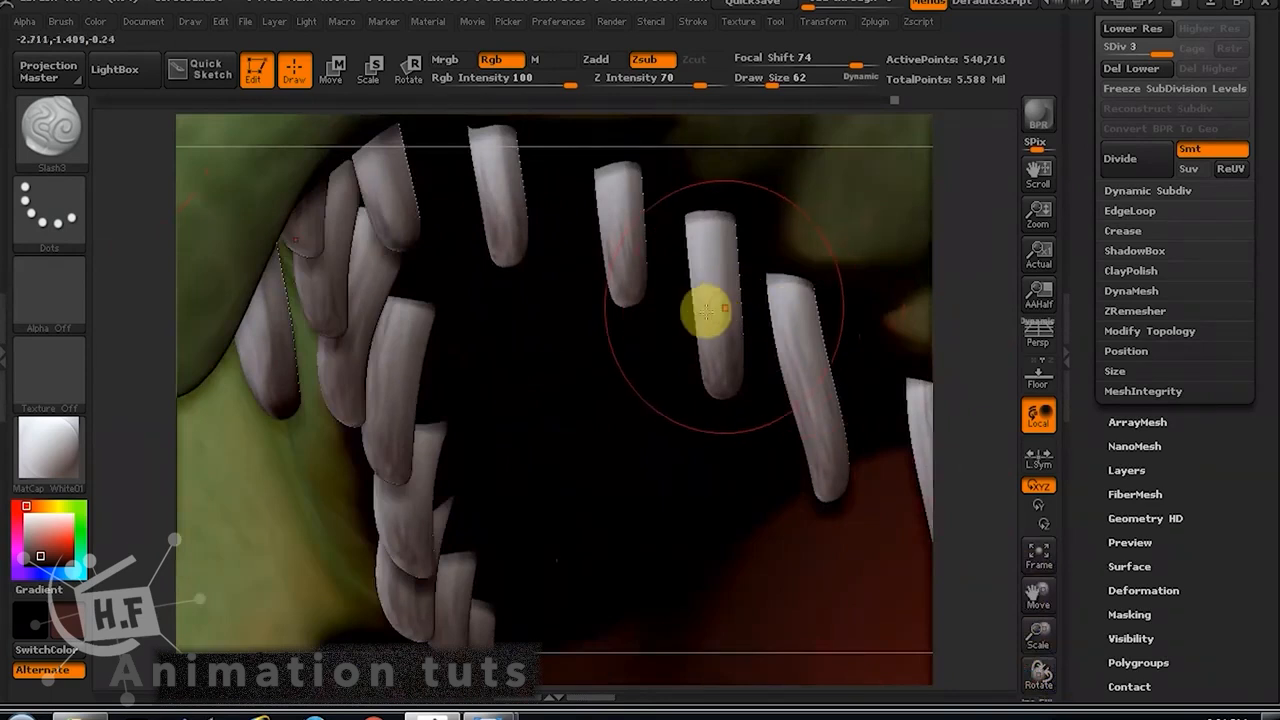
pyautogui.moveTo(754, 82); pyautogui.dragTo(740, 82)
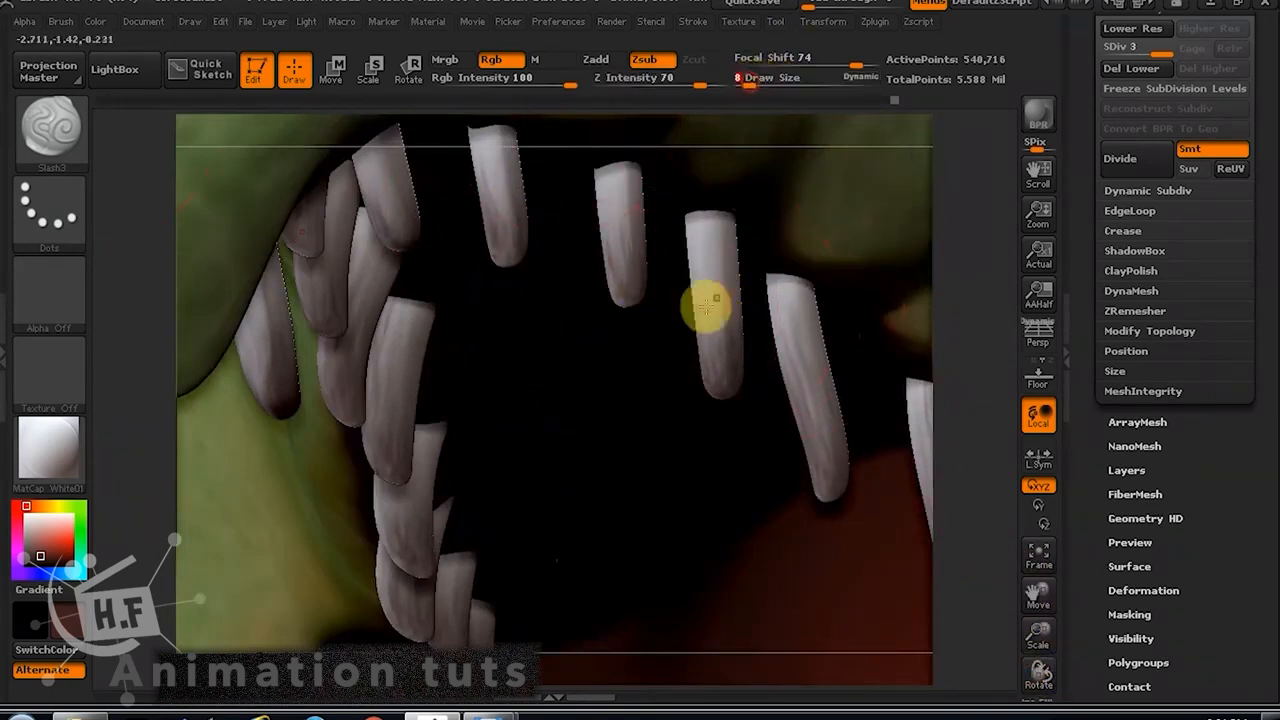
pyautogui.hotkey('ctrl', 'z')
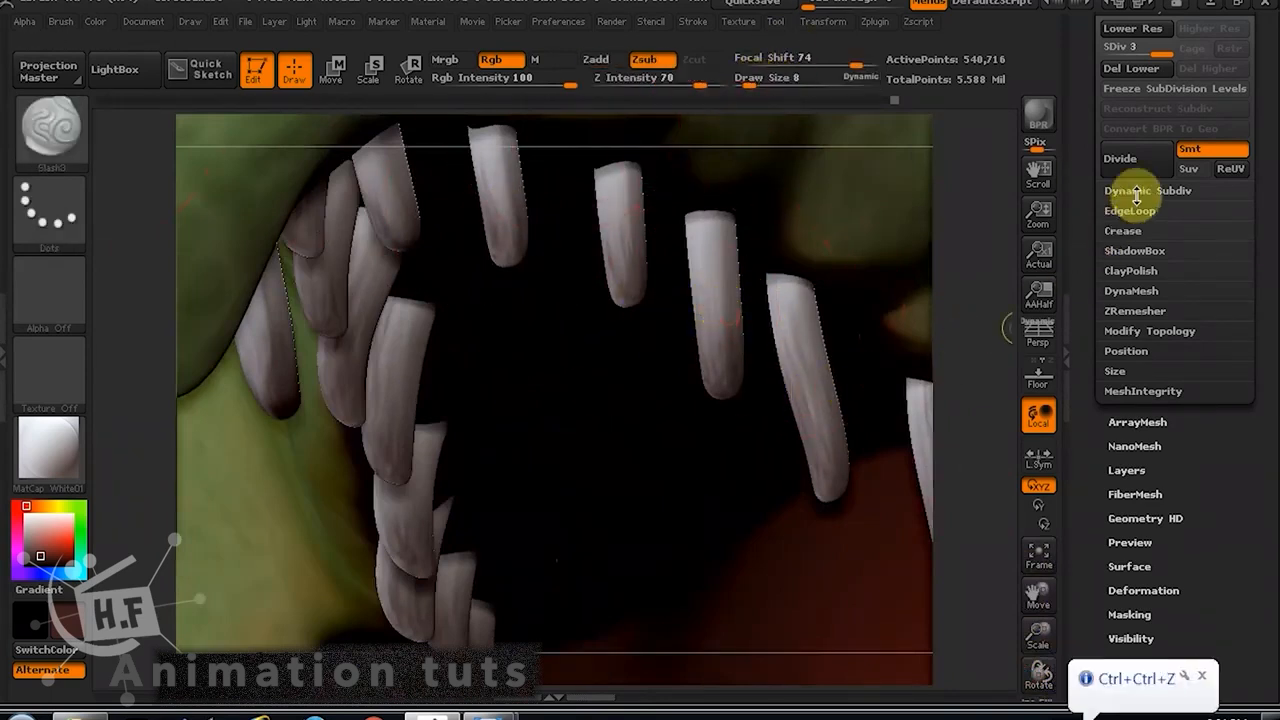
pyautogui.click(1150, 165)
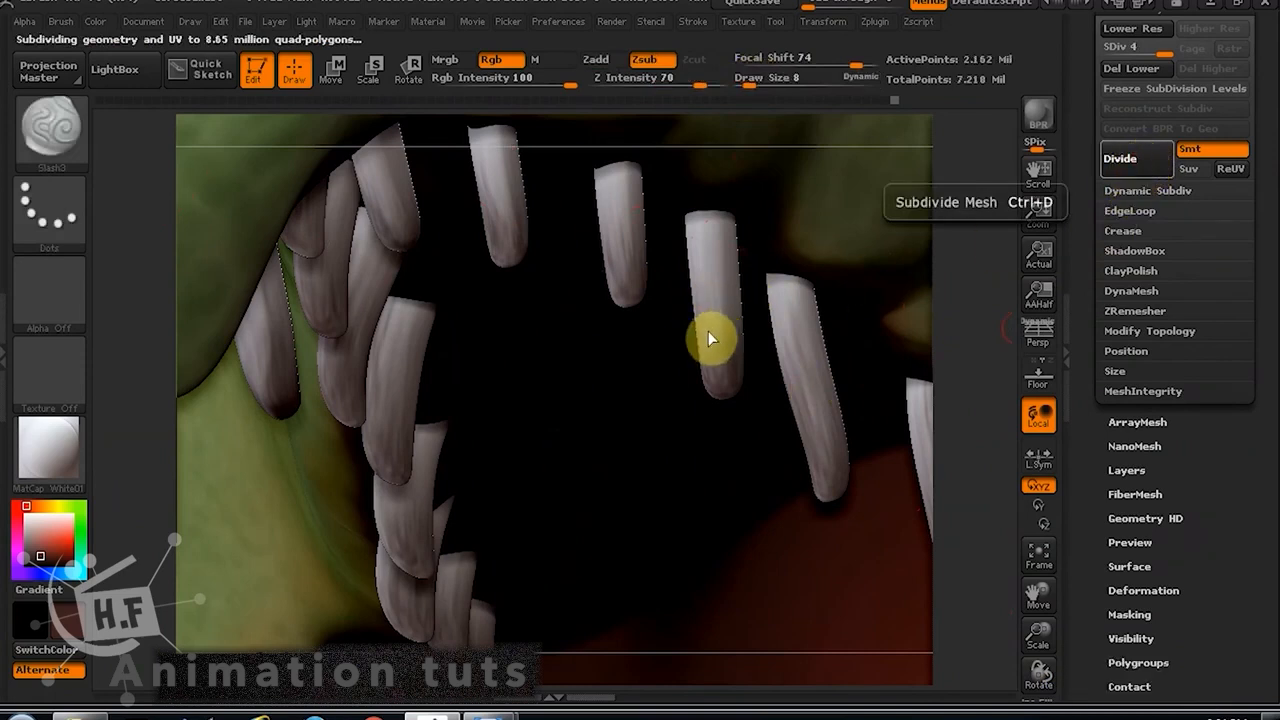
pyautogui.hotkey('ctrl', 'd')
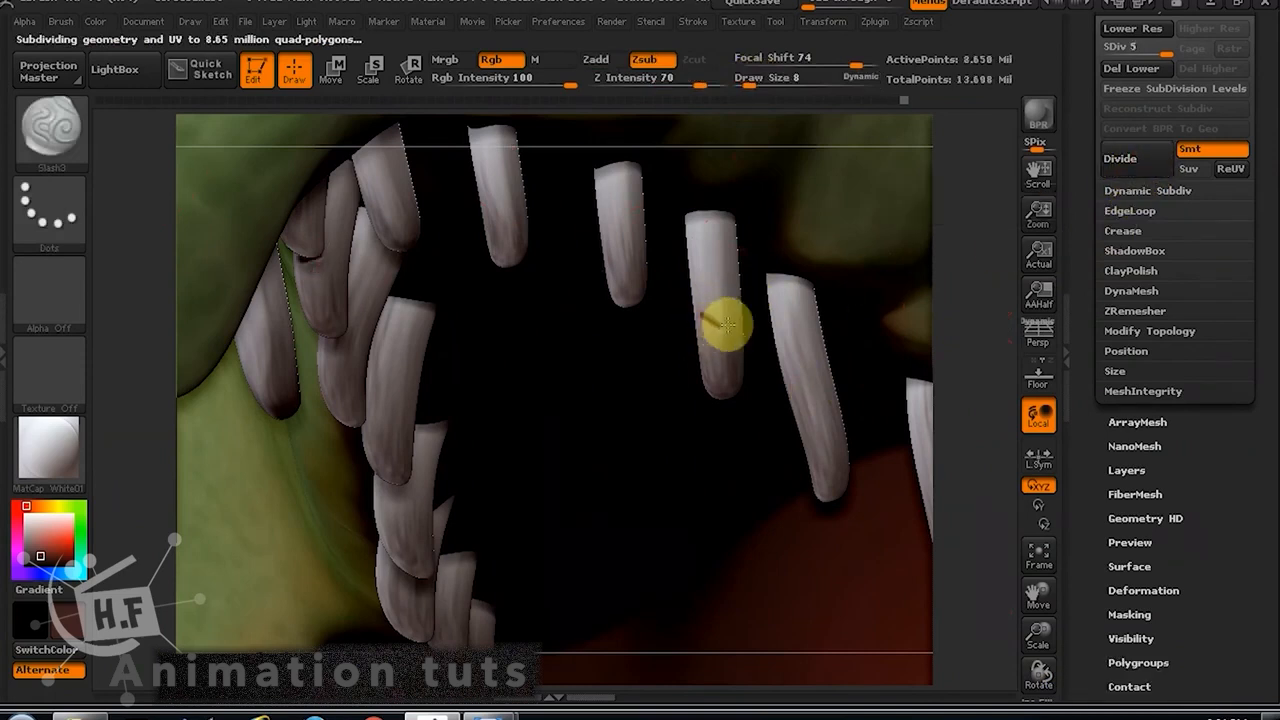
pyautogui.hotkey('ctrl', 'z')
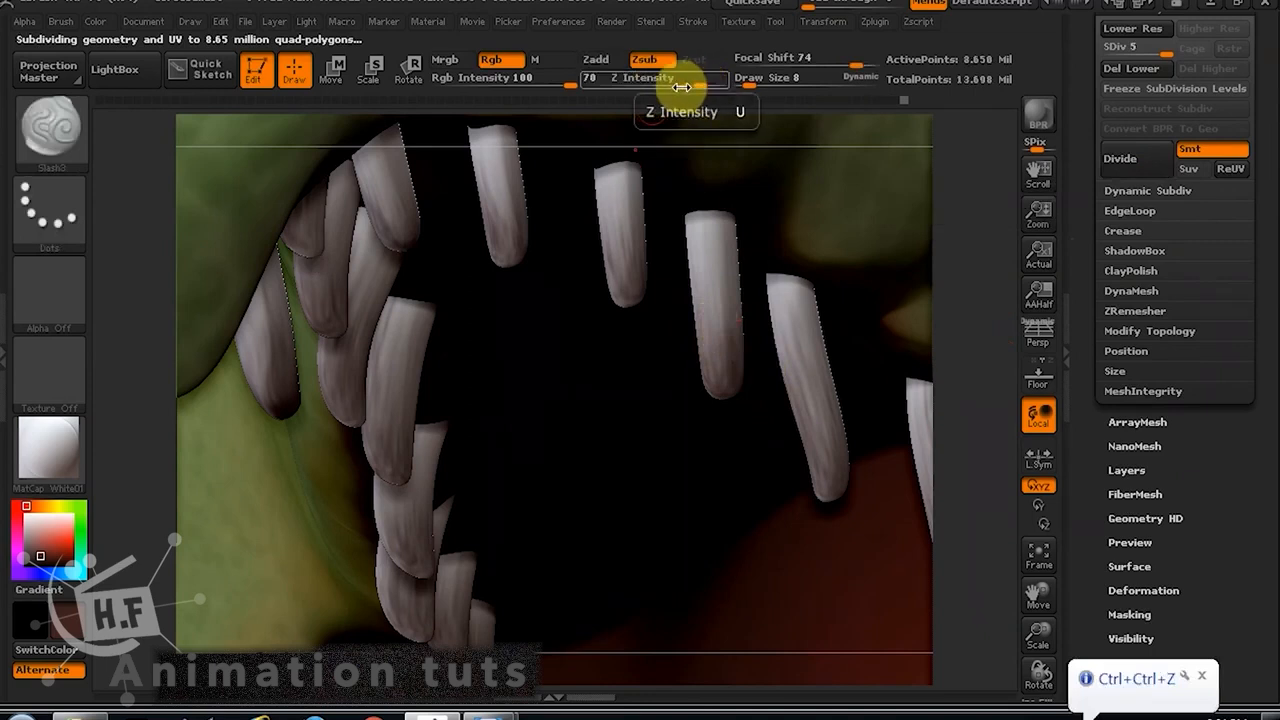
pyautogui.moveTo(535, 85); pyautogui.dragTo(474, 86)
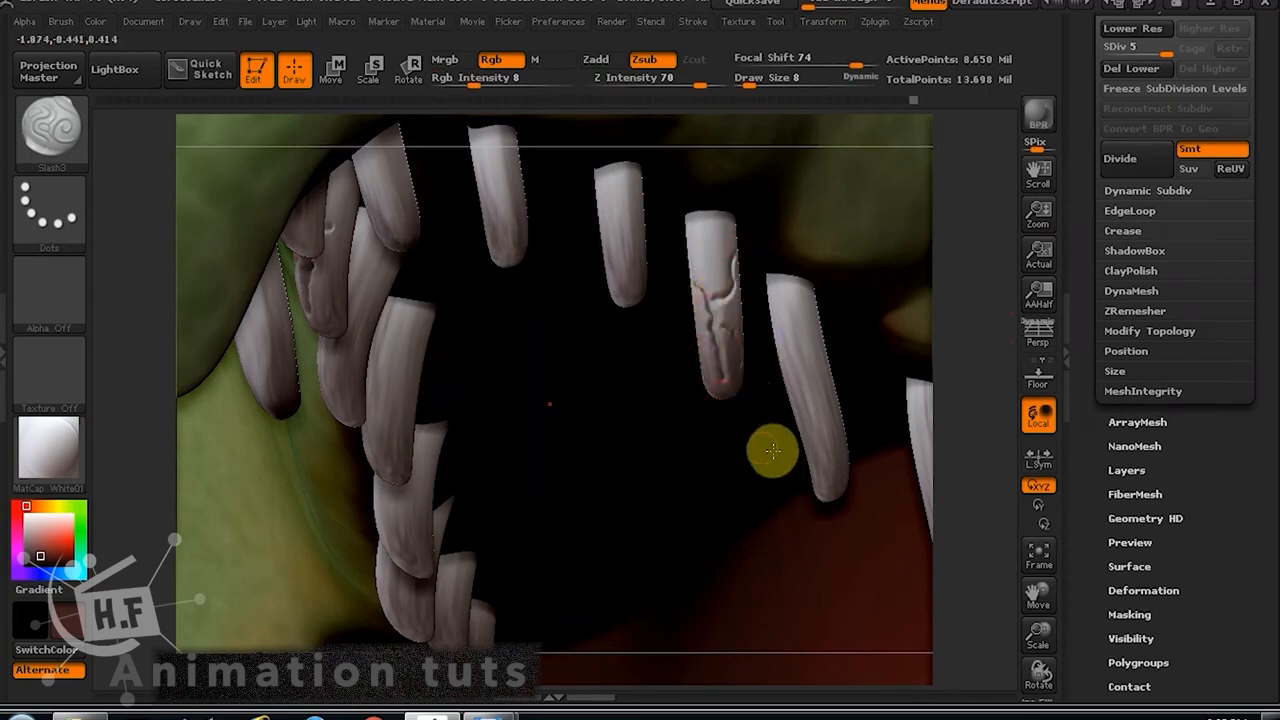
# Carve jagged cracks around one upper tooth with the Slash3 brush at Z Intensity 70.
pyautogui.moveTo(1040, 670); pyautogui.dragTo(985, 570)
pyautogui.moveTo(746, 428); pyautogui.dragTo(675, 343)
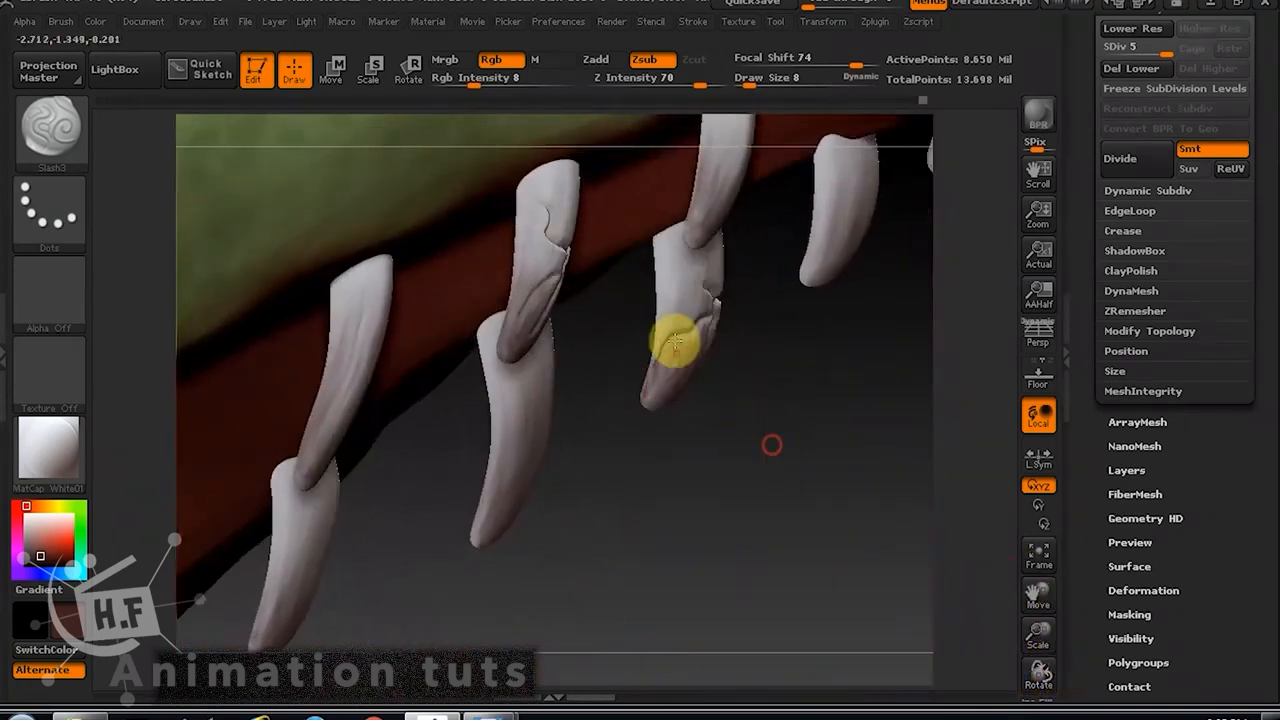
pyautogui.moveTo(678, 388); pyautogui.dragTo(720, 440)
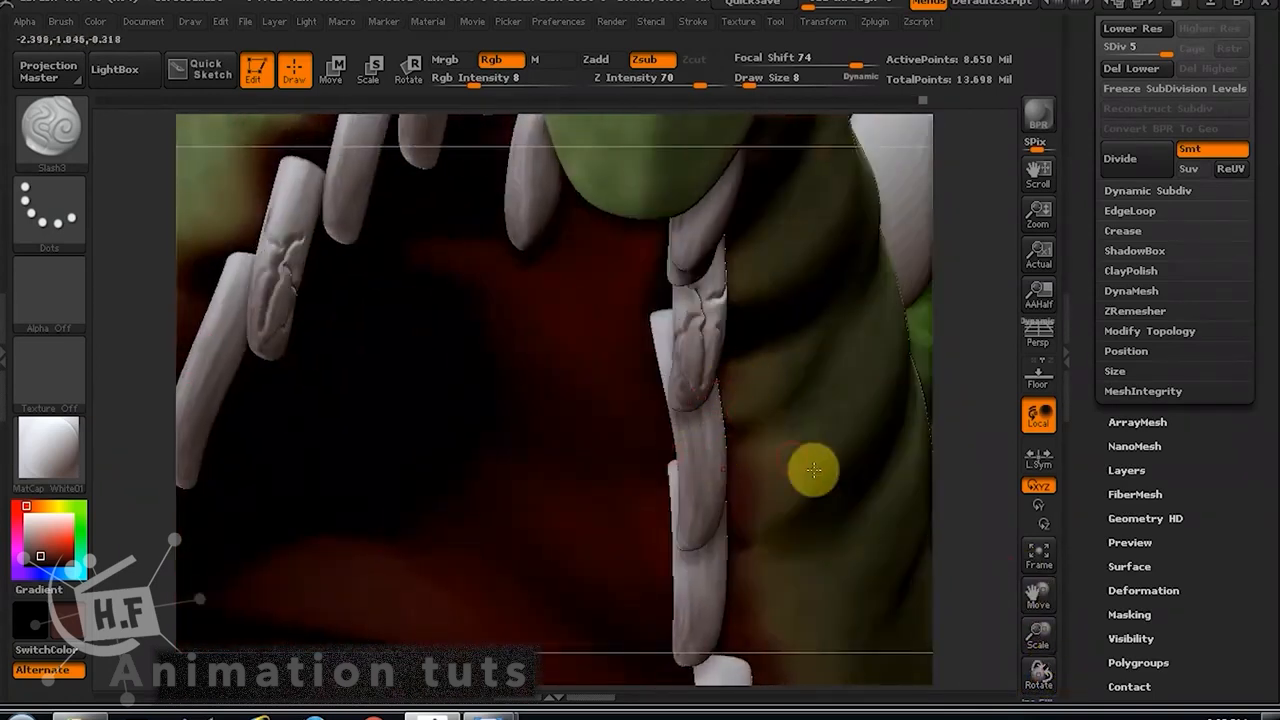
pyautogui.moveTo(1062, 662); pyautogui.dragTo(983, 680)
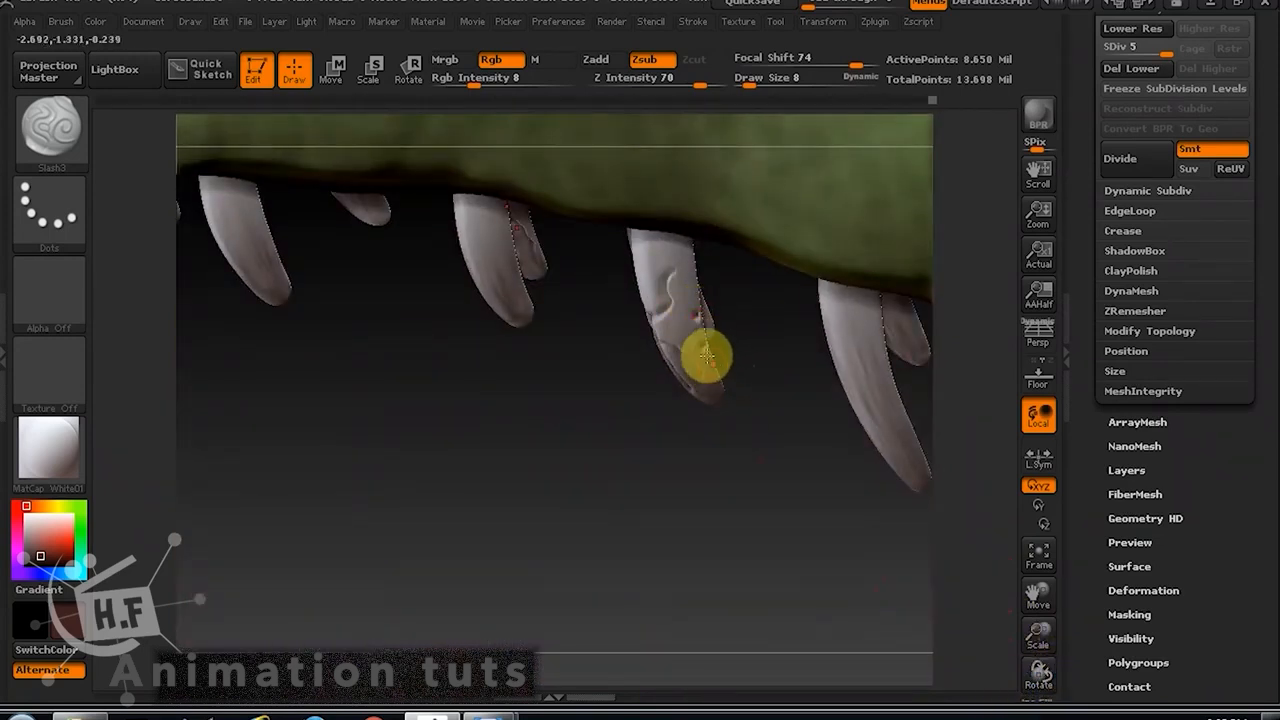
pyautogui.moveTo(744, 371); pyautogui.dragTo(676, 388)
# Step back through the undo history to before the cracks were carved into the upper tooth.
pyautogui.hotkey('ctrl', 'z')
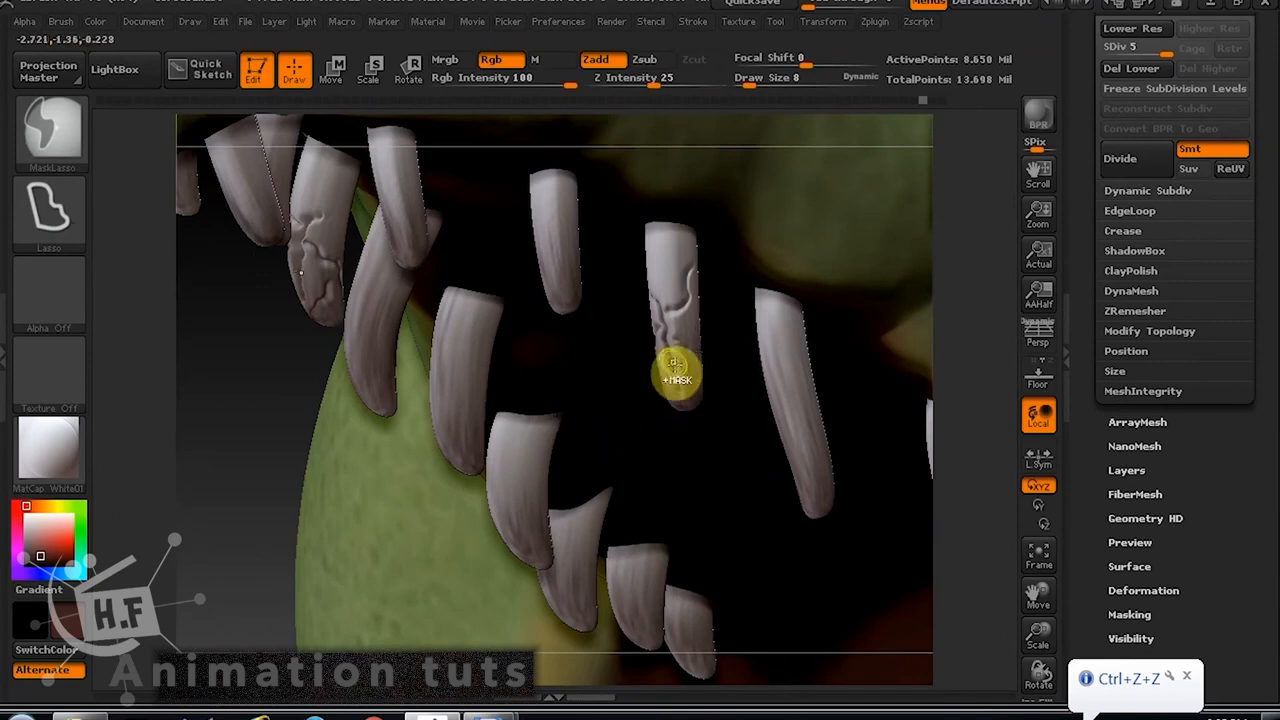
pyautogui.click(911, 98)
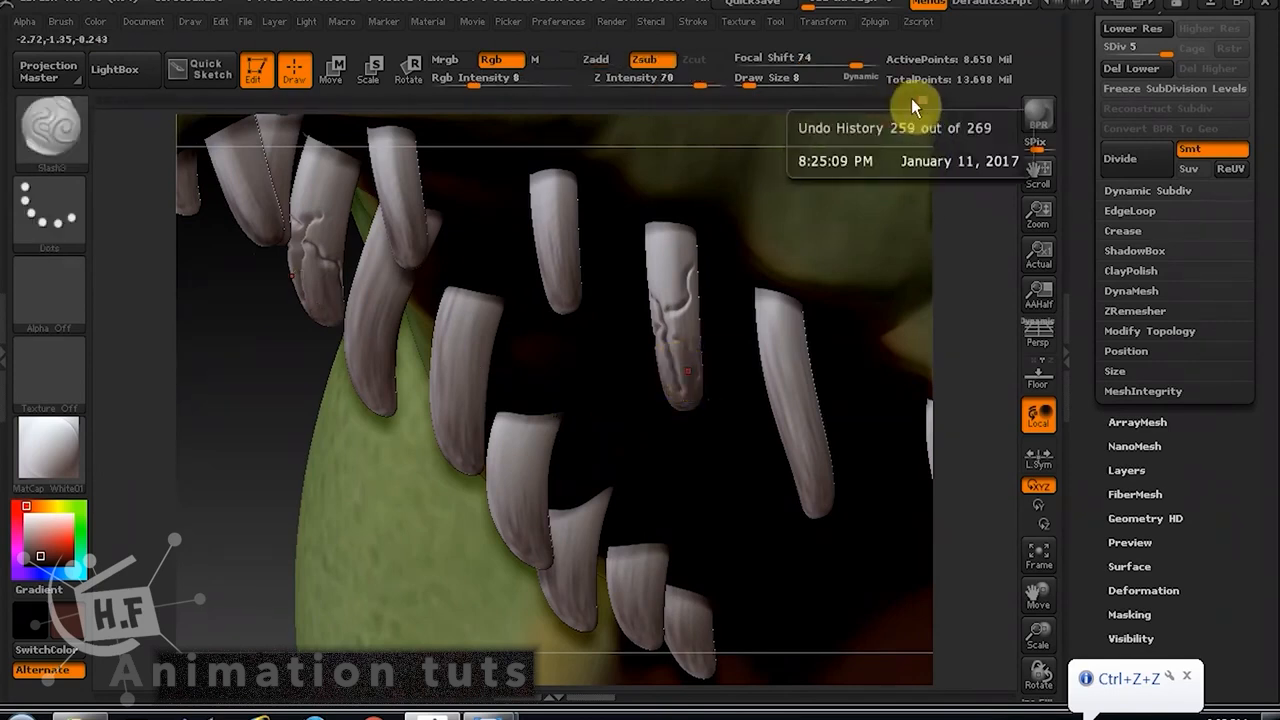
pyautogui.click(900, 100)
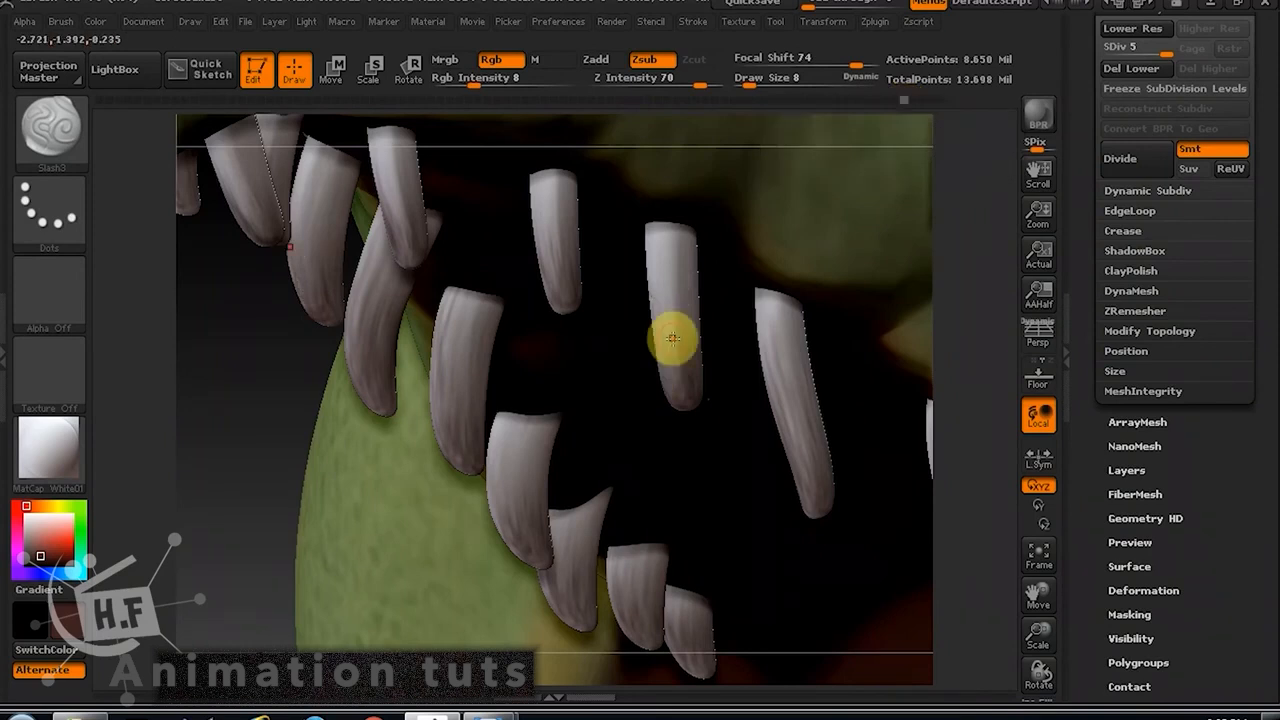
# Set up the ClayBuildup brush with Alpha 58 and the DragRect stroke, and undo the trial stamps on the upper teeth.
pyautogui.press('b')
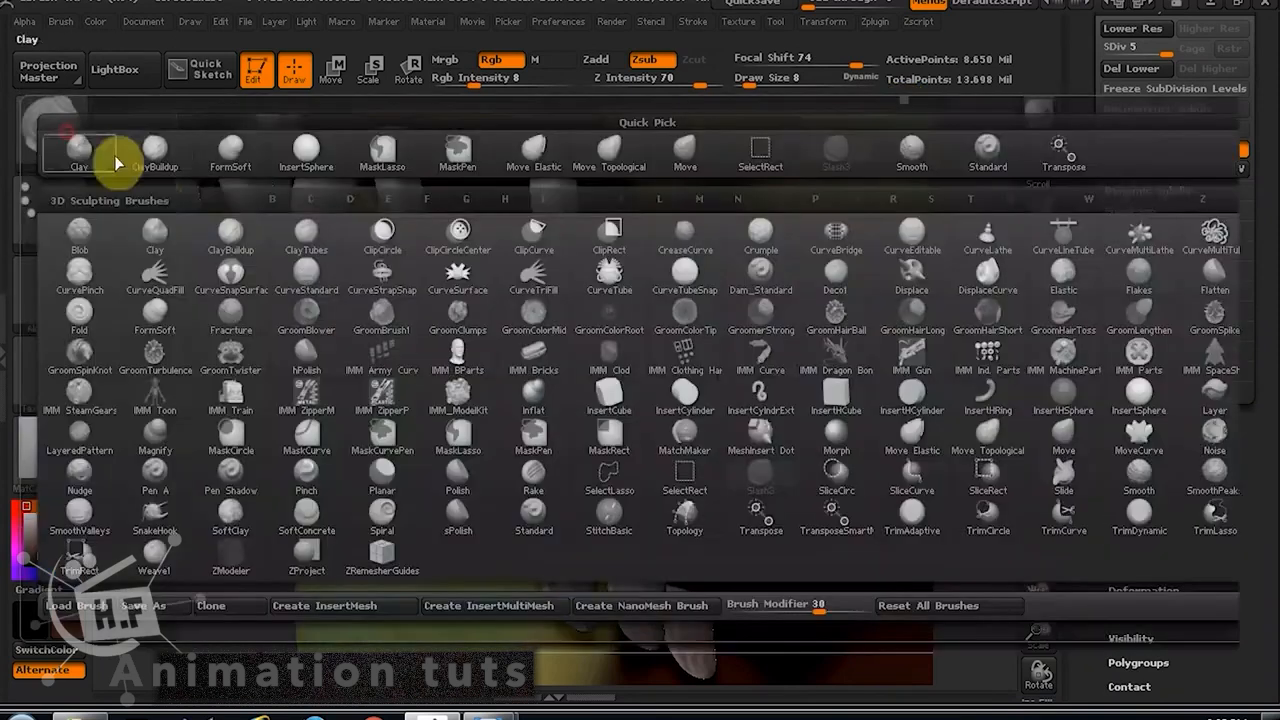
pyautogui.click(233, 236)
pyautogui.click(48, 290)
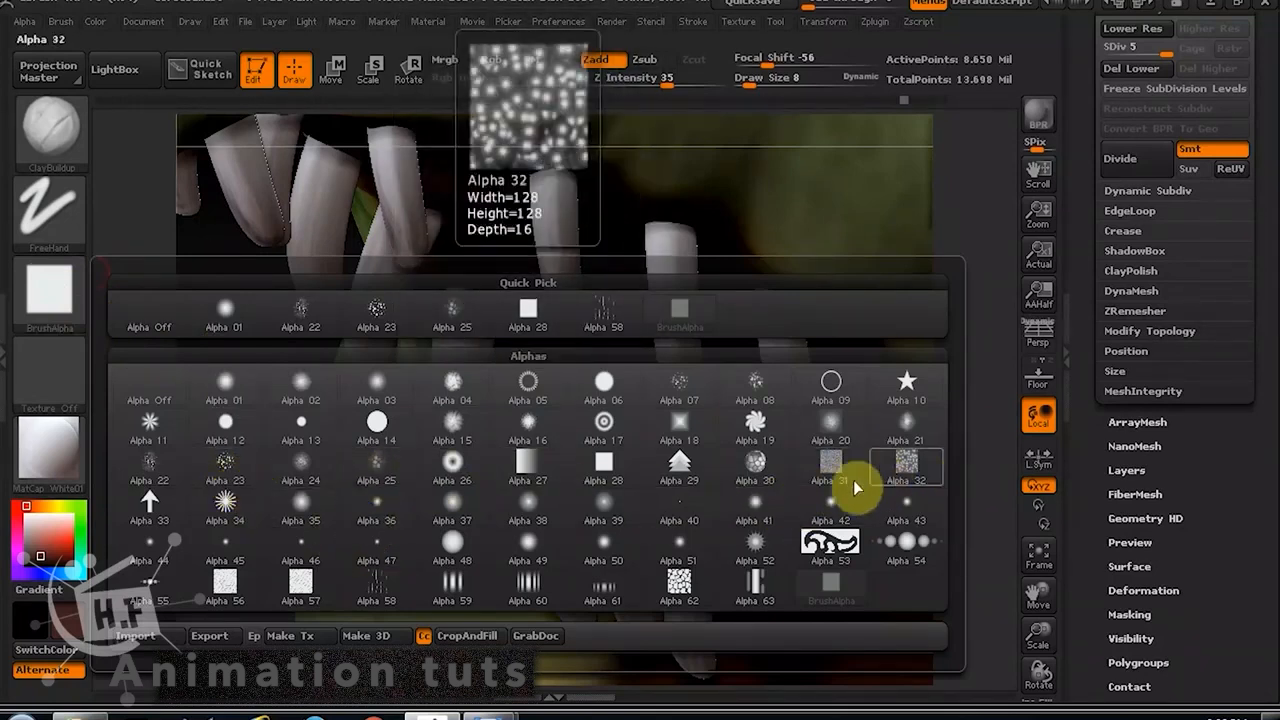
pyautogui.click(378, 585)
pyautogui.click(50, 210)
pyautogui.click(225, 232)
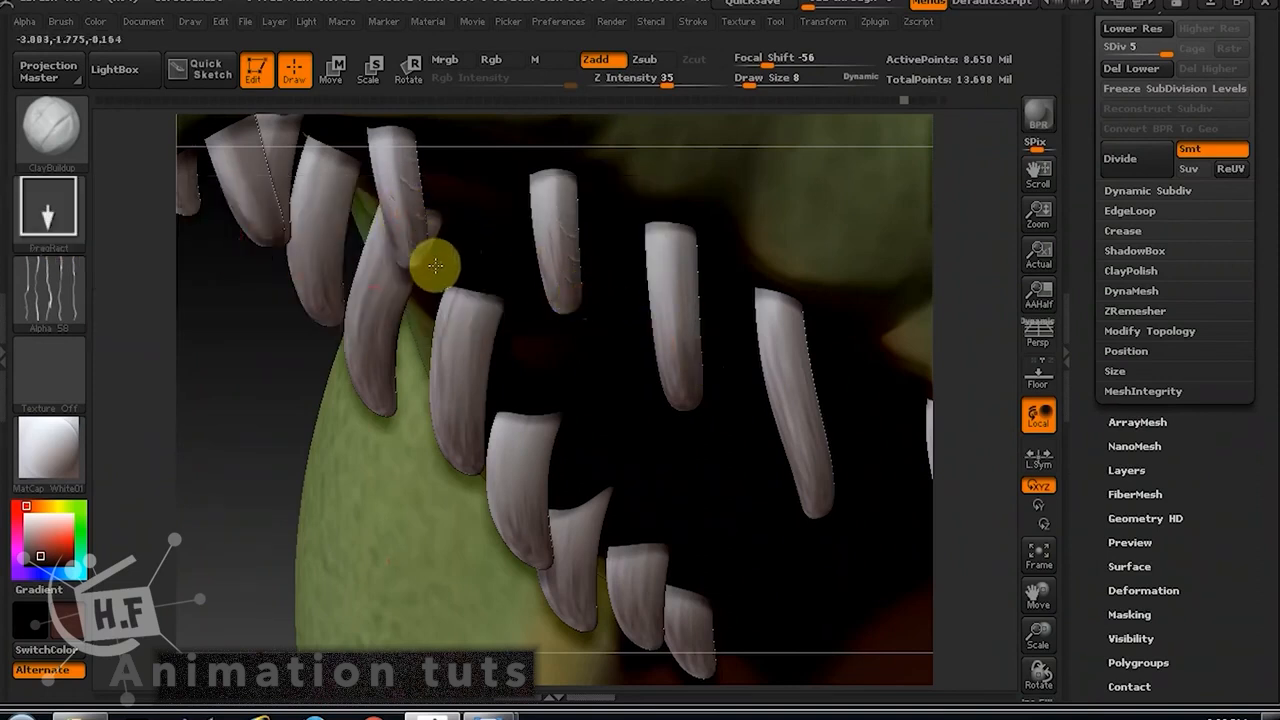
pyautogui.hotkey('ctrl', 'z')
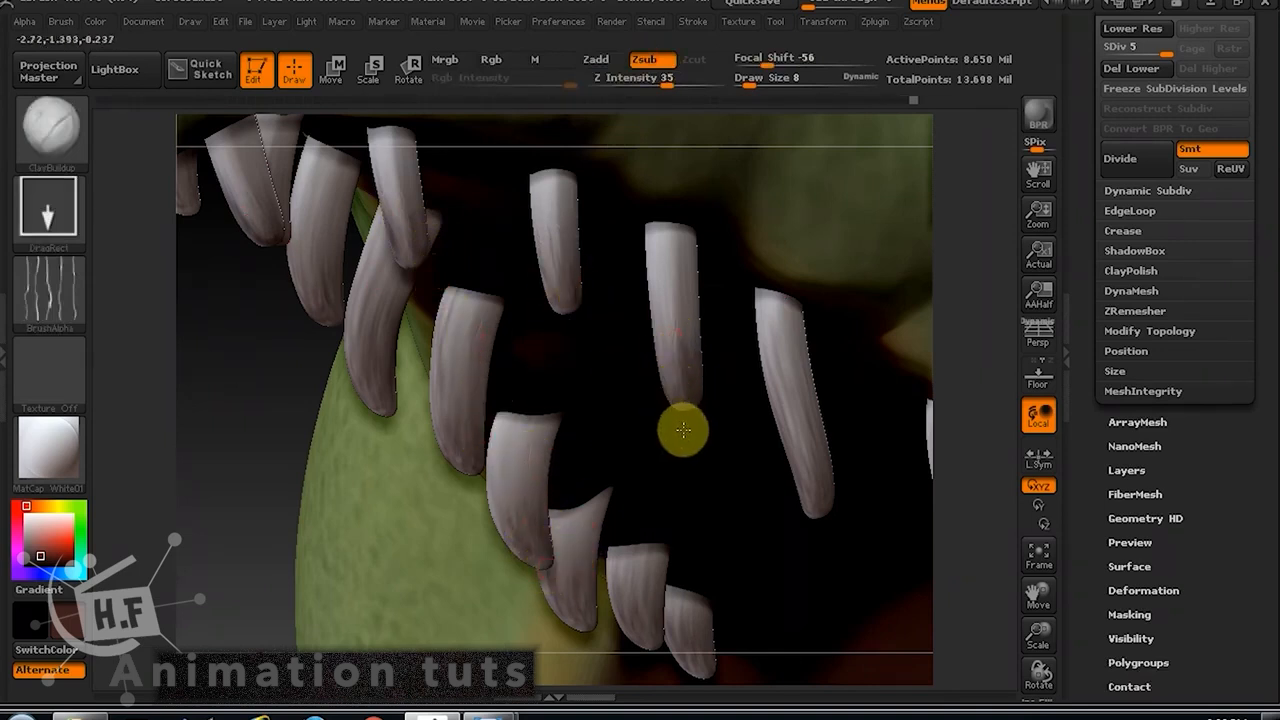
# Stamp lengthwise cracks into the upper teeth in Zsub mode with draw size 25 and Z Intensity 35.
pyautogui.click(763, 86)
pyautogui.moveTo(682, 323); pyautogui.dragTo(684, 413)
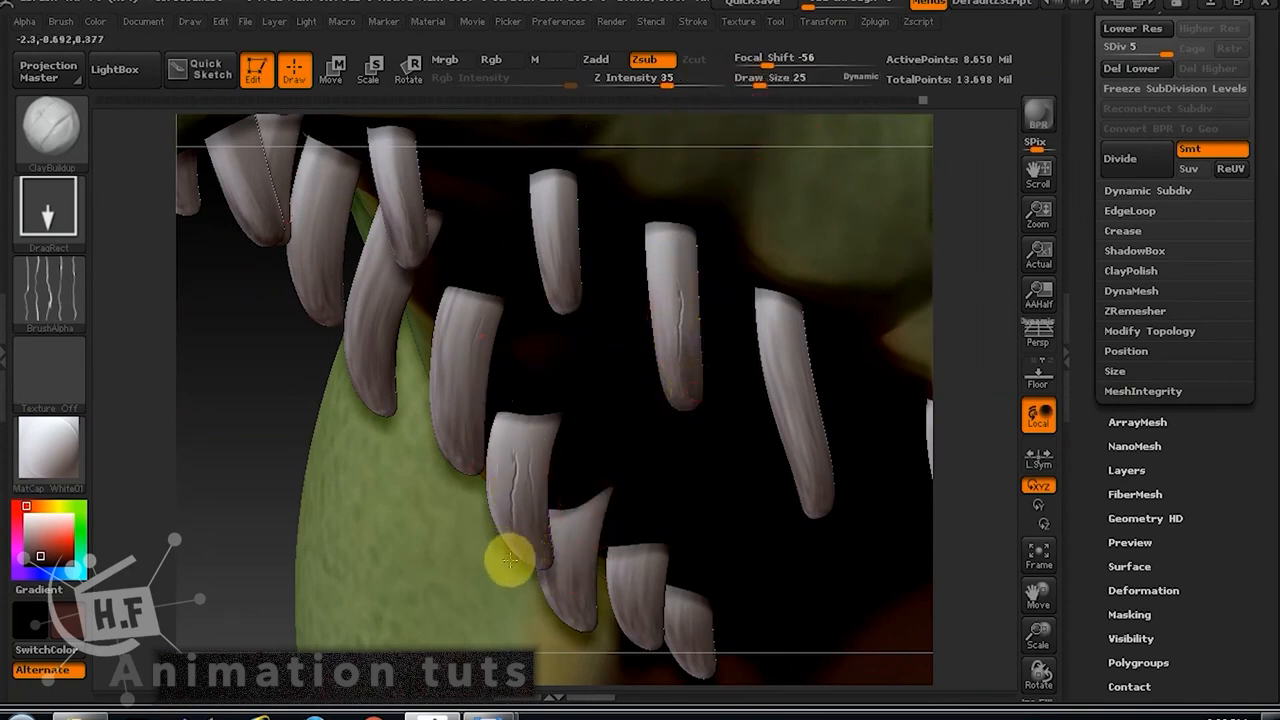
pyautogui.moveTo(434, 391); pyautogui.dragTo(466, 468)
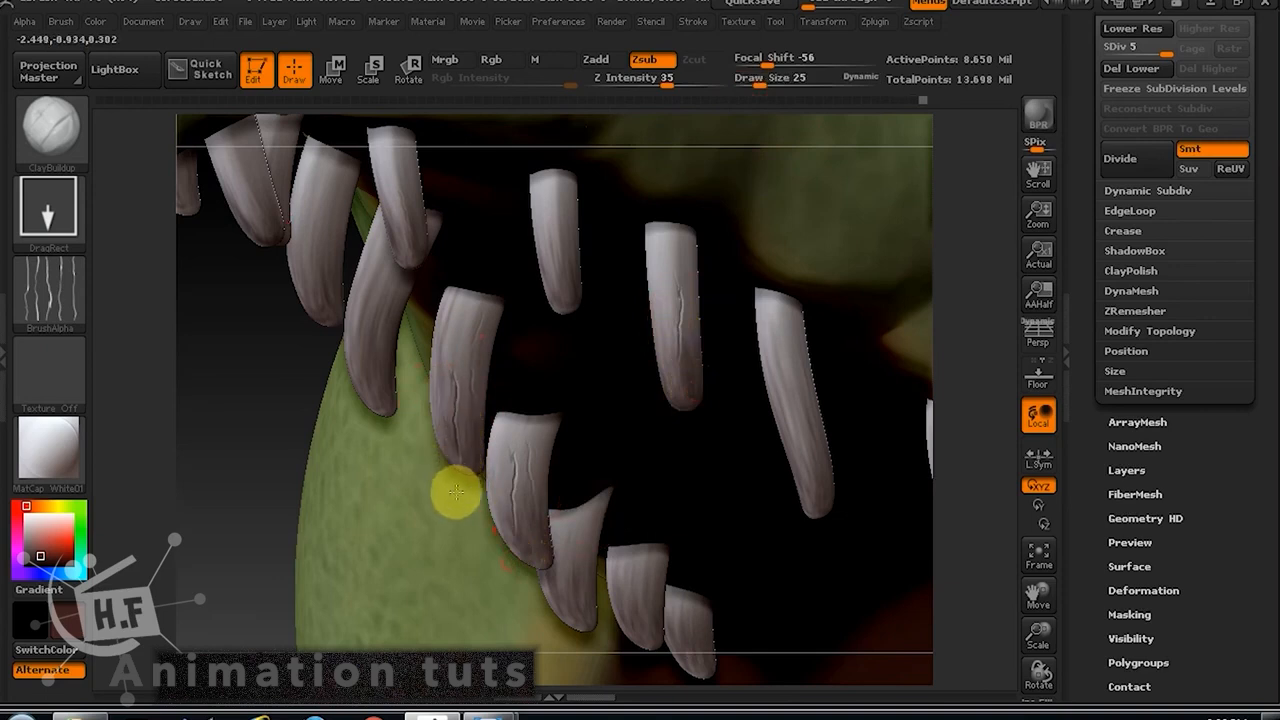
pyautogui.moveTo(362, 367); pyautogui.dragTo(368, 418)
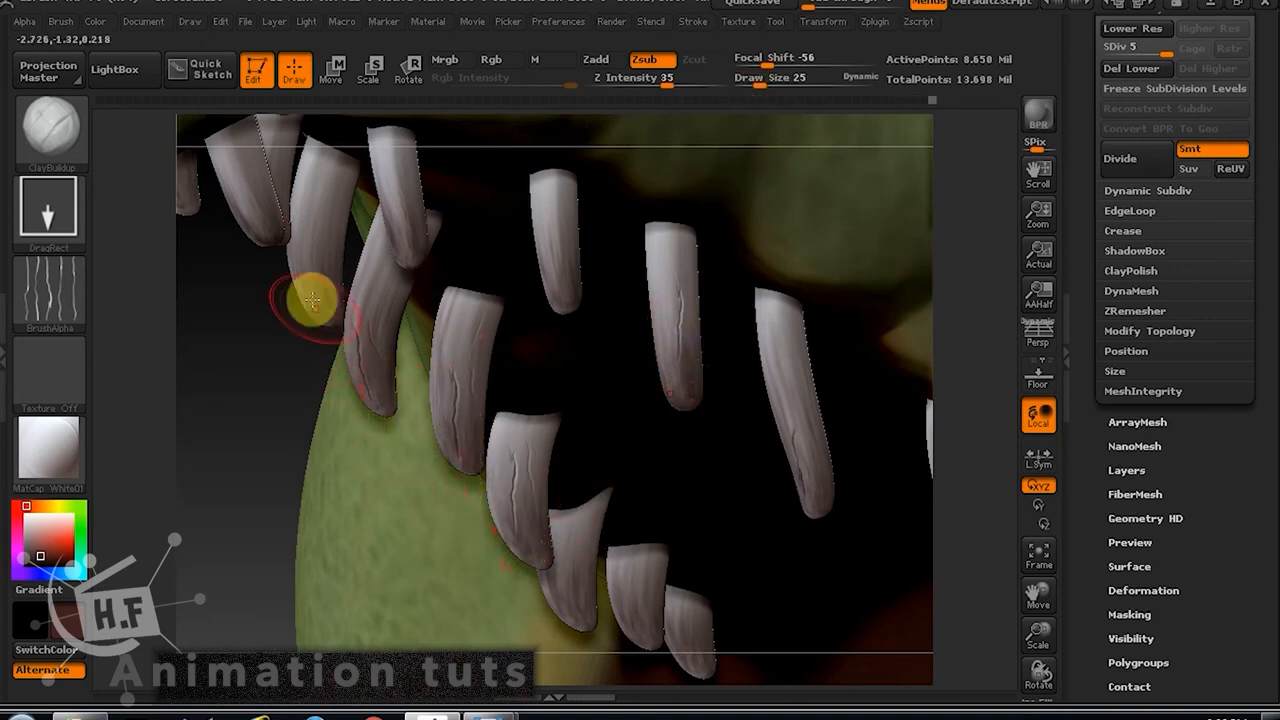
pyautogui.moveTo(310, 341)
pyautogui.mouseDown()
pyautogui.moveTo(306, 277)
pyautogui.moveTo(333, 262)
pyautogui.mouseUp()
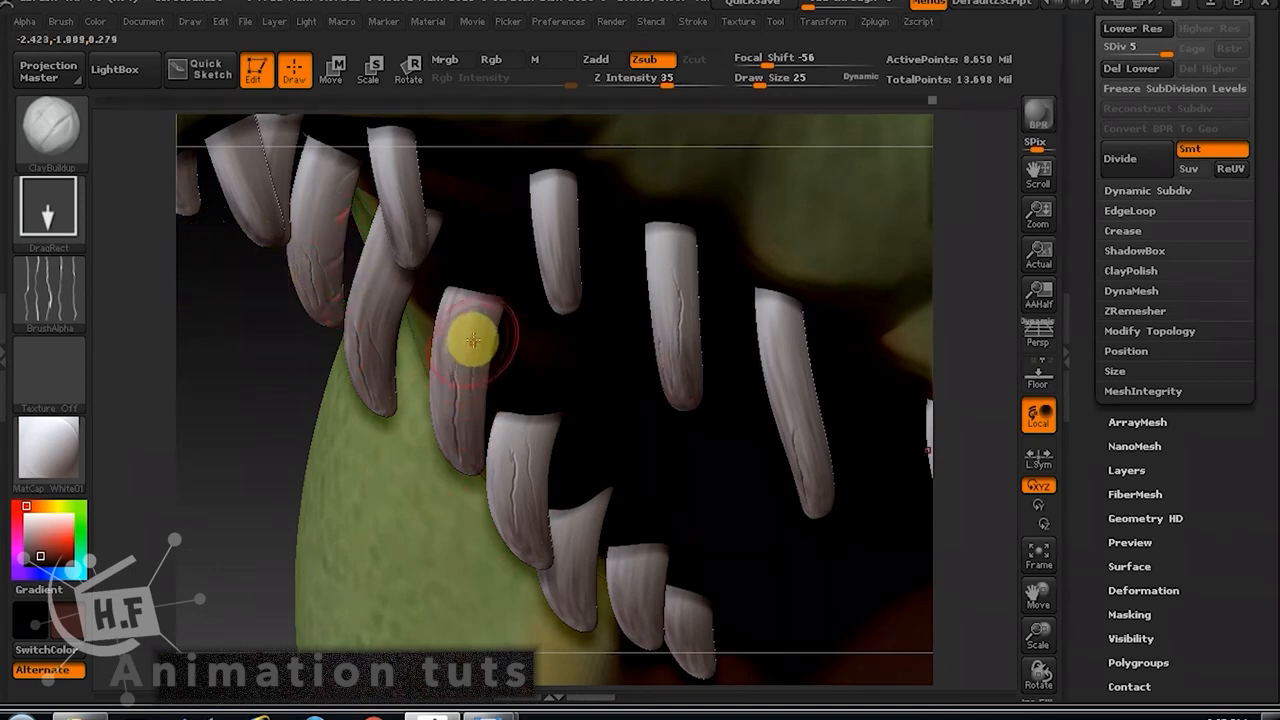
pyautogui.moveTo(398, 185); pyautogui.dragTo(413, 283)
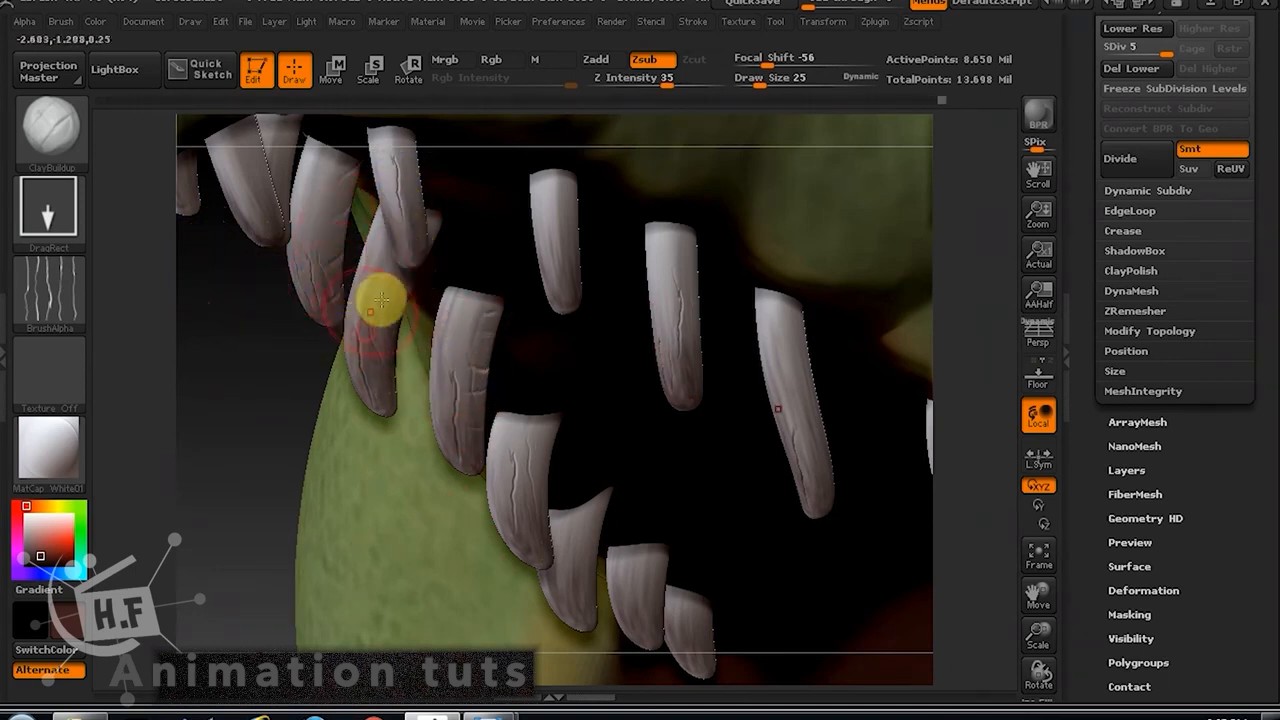
# Stamp additional crosswise cracks into the sides of several upper teeth.
pyautogui.moveTo(381, 299); pyautogui.dragTo(356, 293)
pyautogui.moveTo(556, 452); pyautogui.dragTo(551, 463)
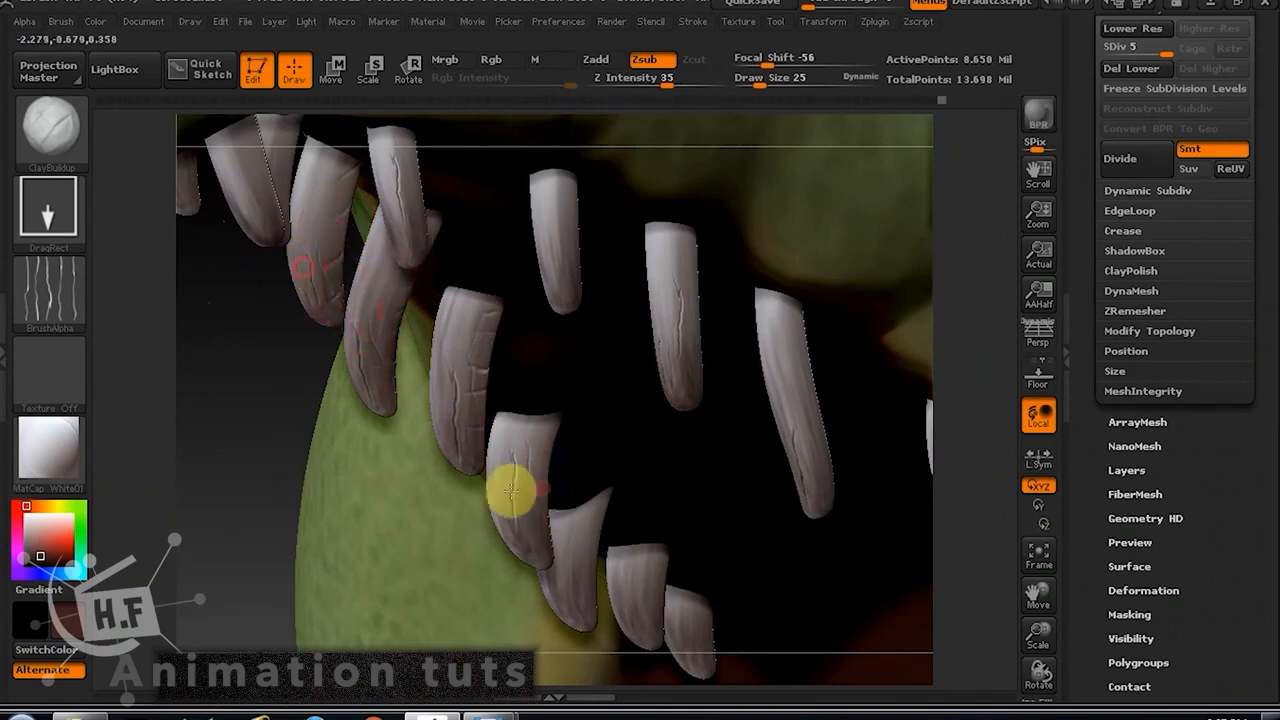
pyautogui.moveTo(564, 241); pyautogui.dragTo(467, 218)
pyautogui.moveTo(689, 320); pyautogui.dragTo(648, 310)
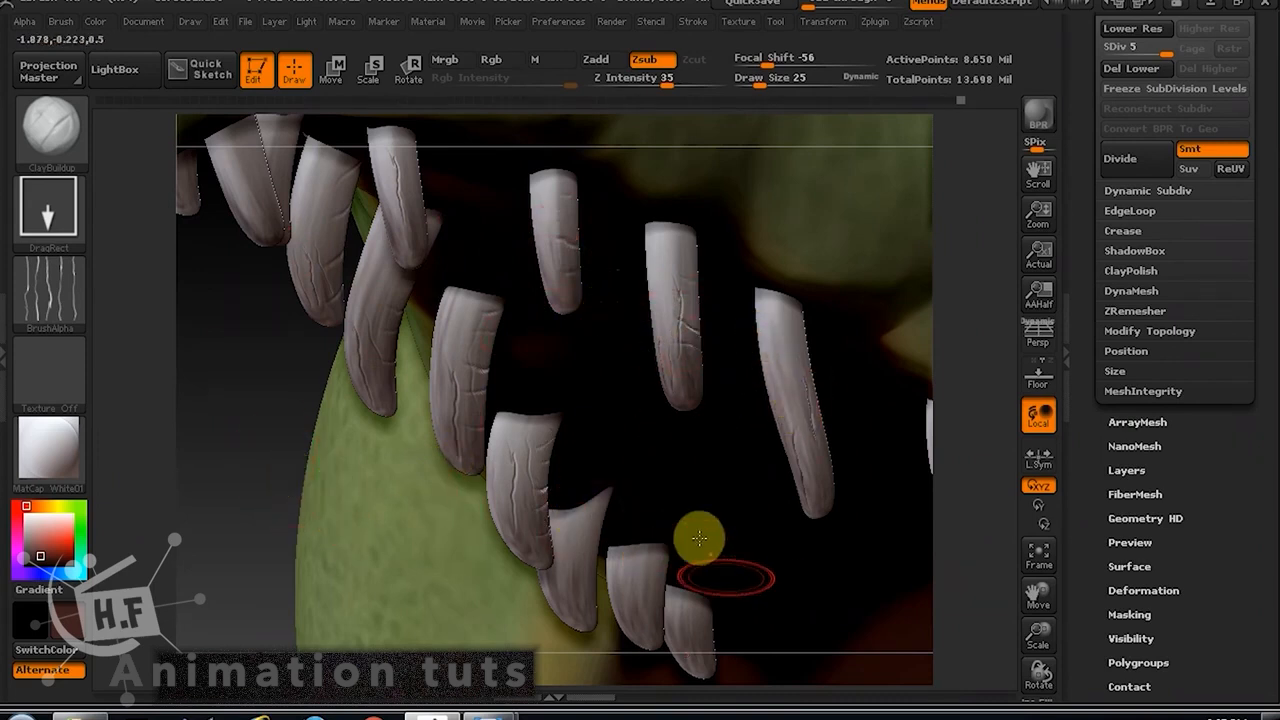
# Stamp cracks into the outer faces of the upper teeth along the middle of the jaw.
pyautogui.press('f')
pyautogui.moveTo(729, 537); pyautogui.dragTo(423, 394)
pyautogui.moveTo(467, 290); pyautogui.dragTo(463, 371)
pyautogui.moveTo(491, 543); pyautogui.dragTo(571, 400)
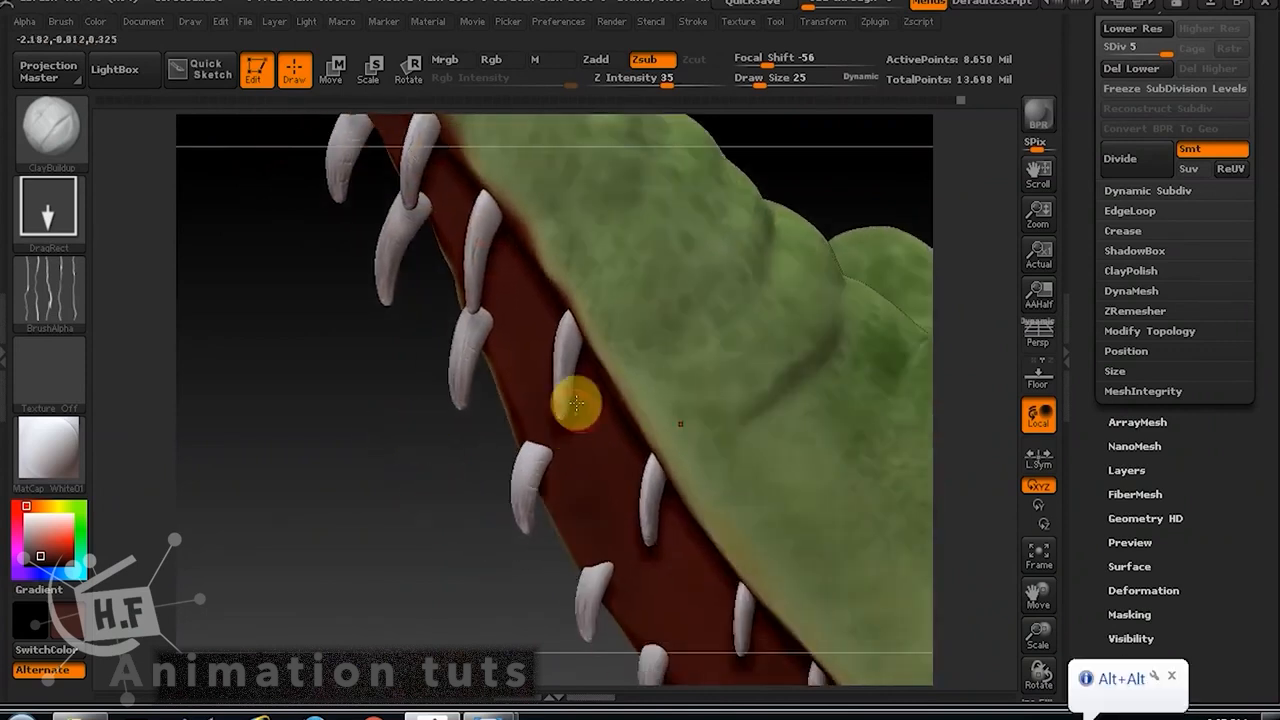
pyautogui.moveTo(440, 580); pyautogui.dragTo(440, 420)
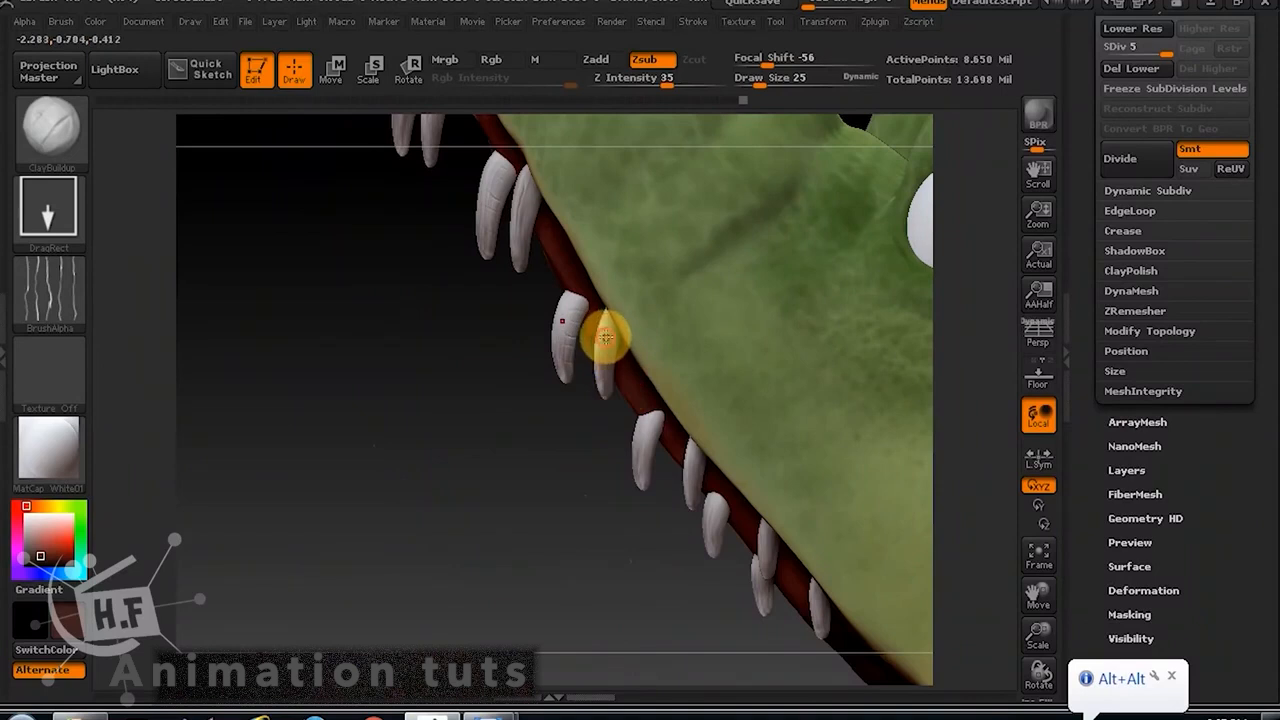
pyautogui.moveTo(603, 334); pyautogui.dragTo(600, 374)
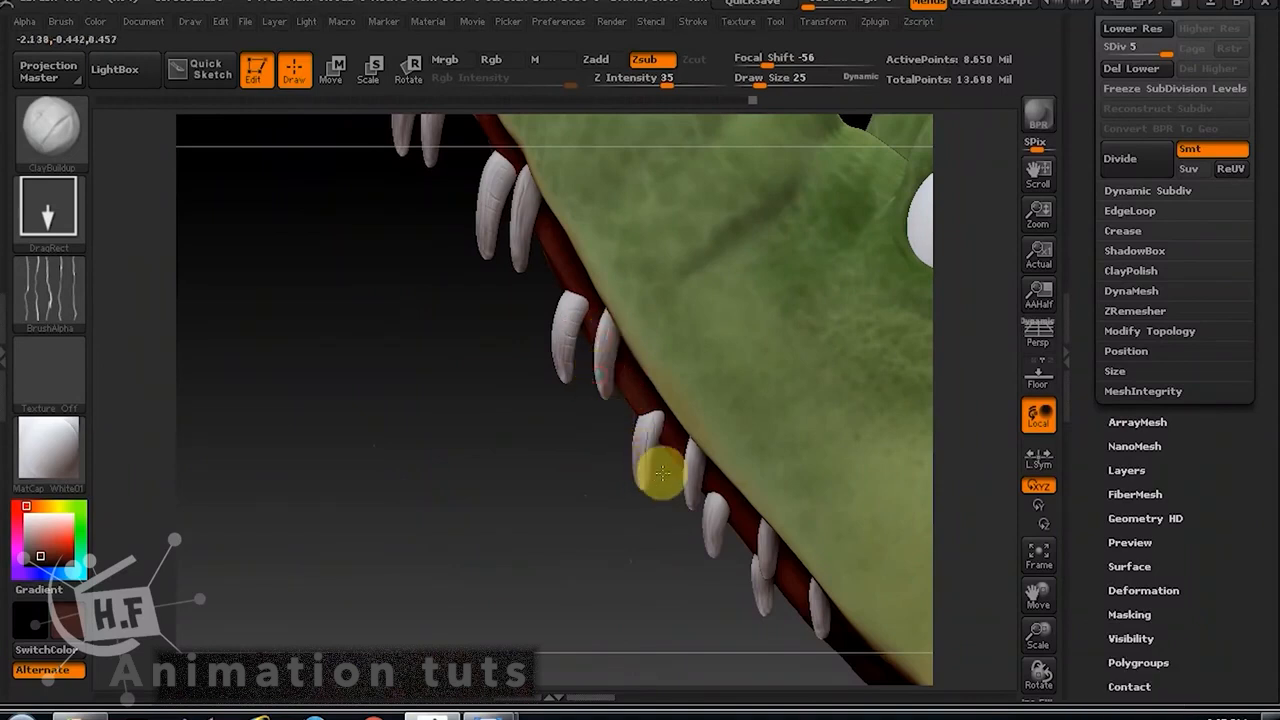
pyautogui.moveTo(645, 430); pyautogui.dragTo(675, 495)
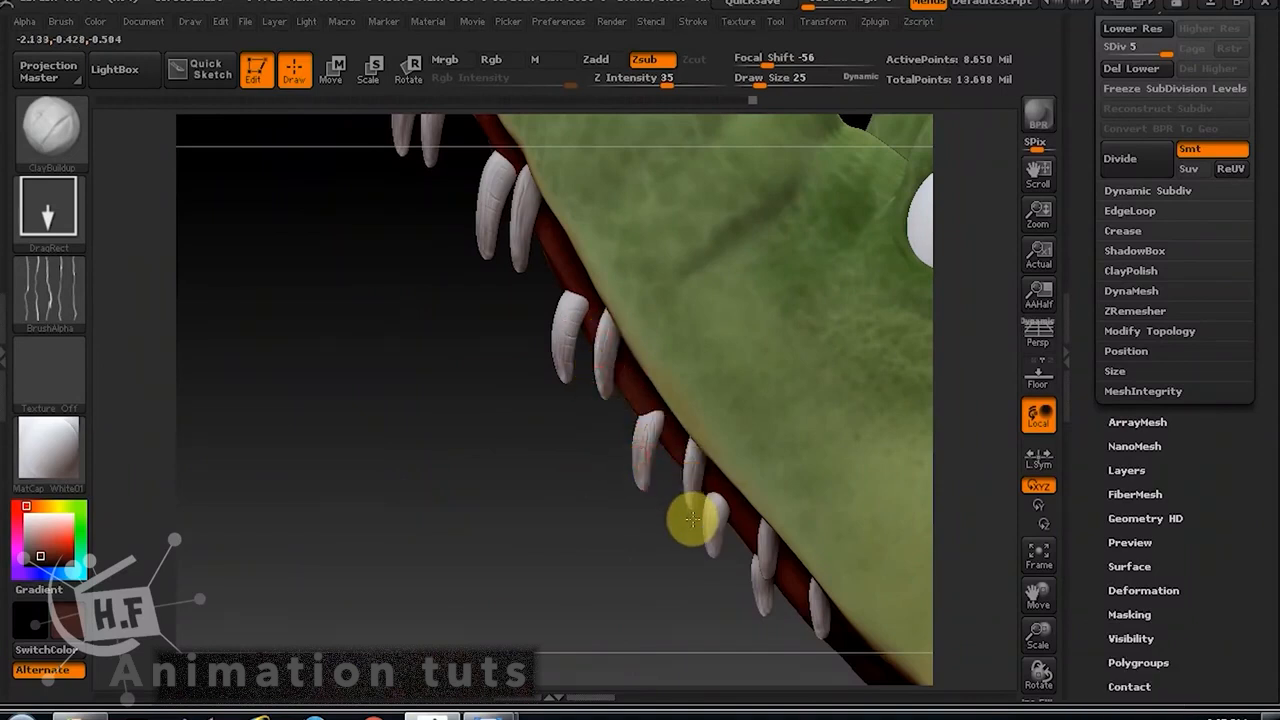
# Stamp cracks into the small upper teeth toward the rear corner of the mouth.
pyautogui.moveTo(640, 537)
pyautogui.keyDown('alt'); pyautogui.mouseDown()
pyautogui.moveTo(557, 540)
pyautogui.moveTo(572, 558)
pyautogui.mouseUp(); pyautogui.keyUp('alt')
pyautogui.moveTo(583, 488); pyautogui.dragTo(589, 557)
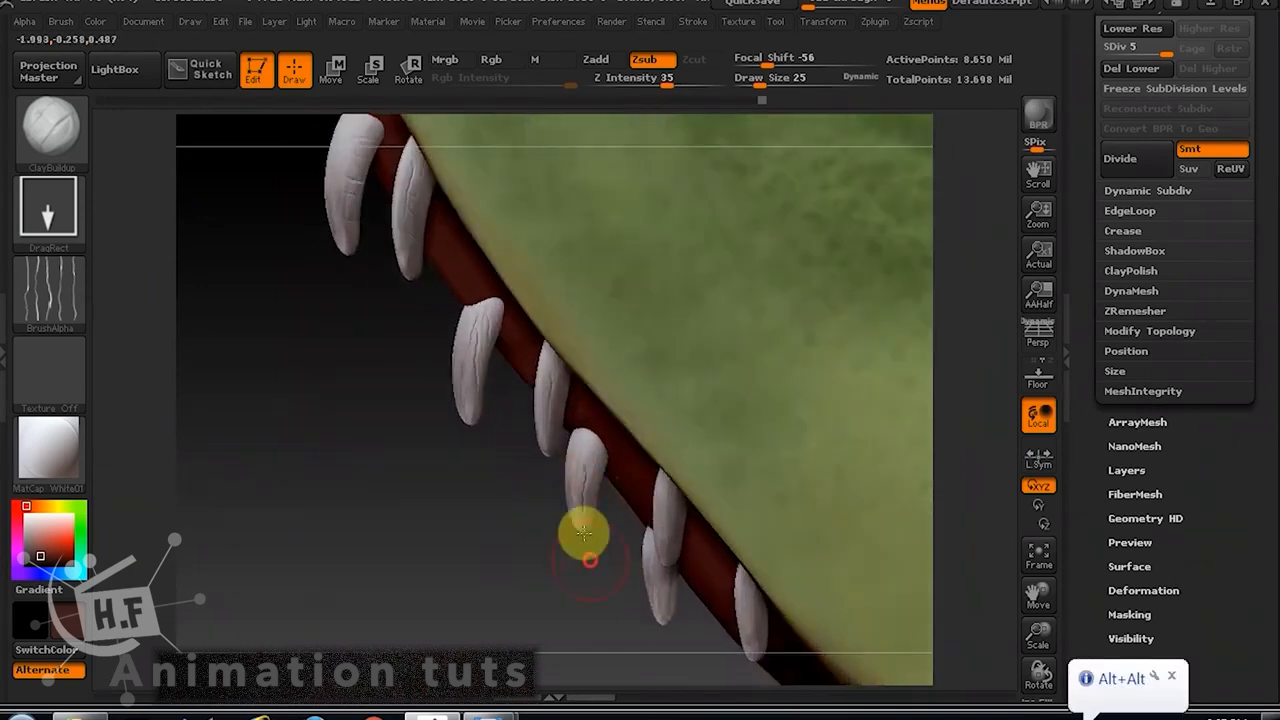
pyautogui.moveTo(580, 460); pyautogui.dragTo(573, 524)
pyautogui.moveTo(658, 534); pyautogui.dragTo(660, 586)
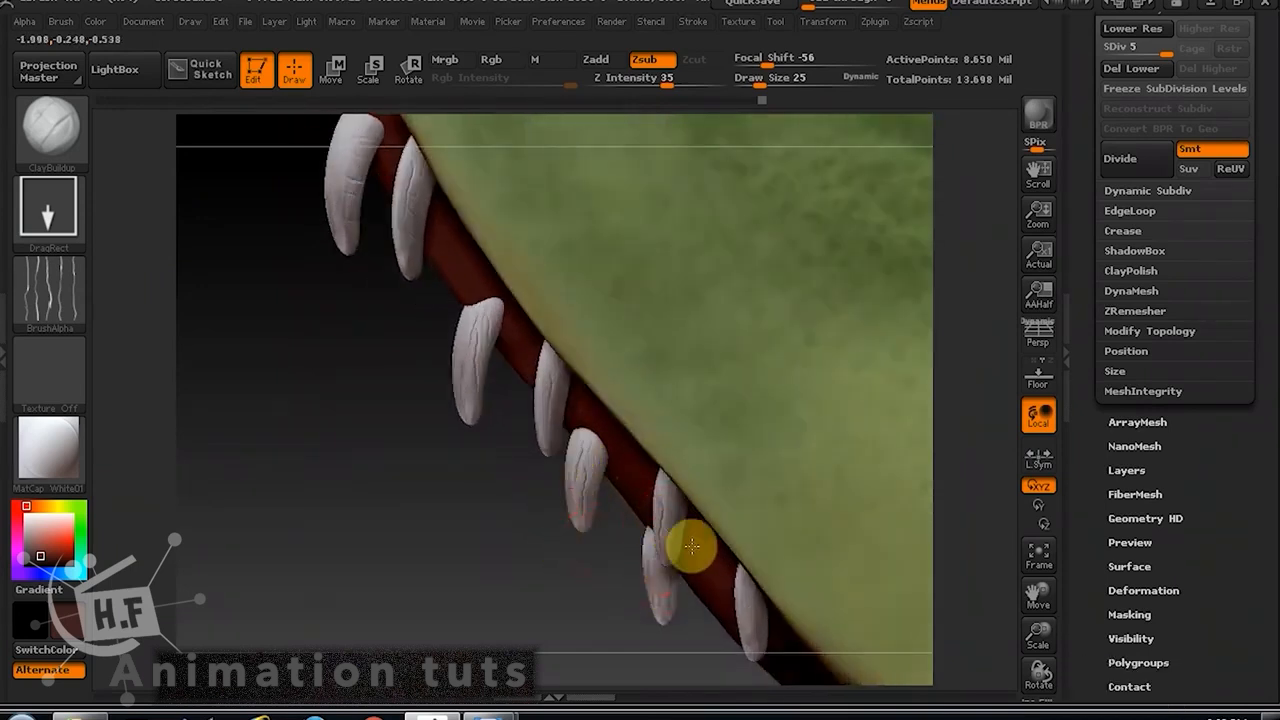
pyautogui.press('alt')
pyautogui.press('alt')
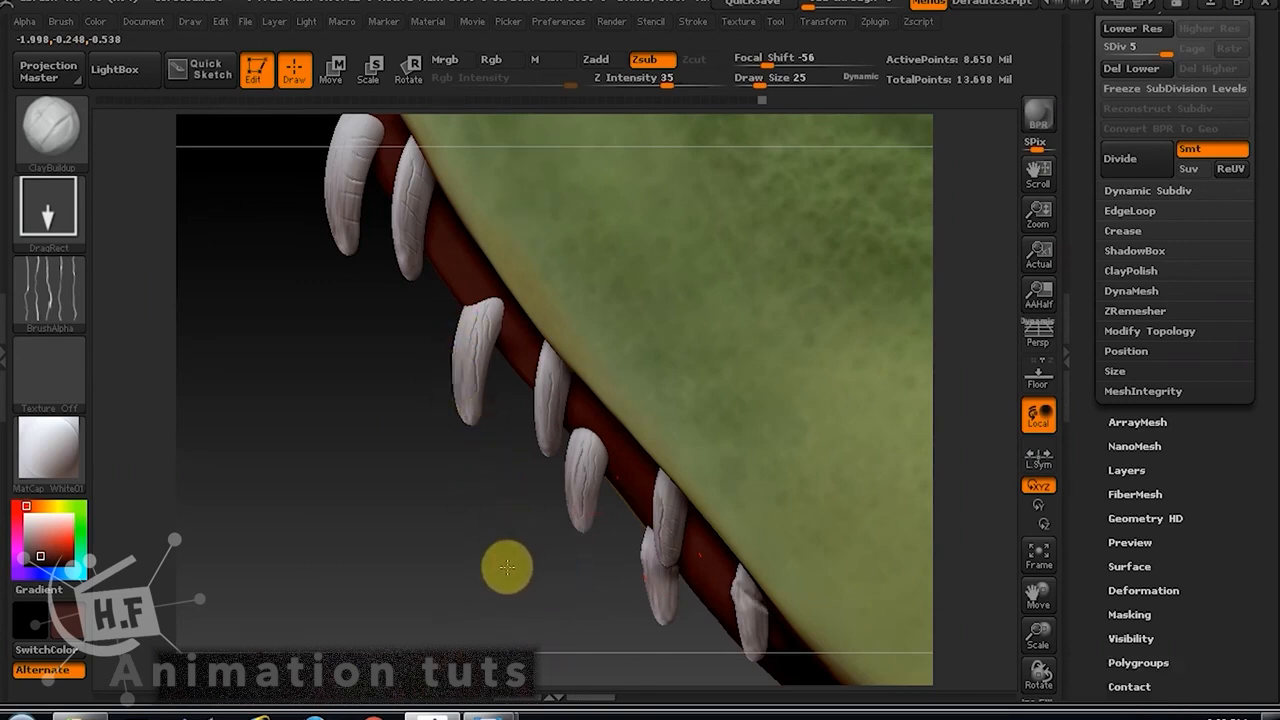
pyautogui.moveTo(506, 563); pyautogui.dragTo(651, 491)
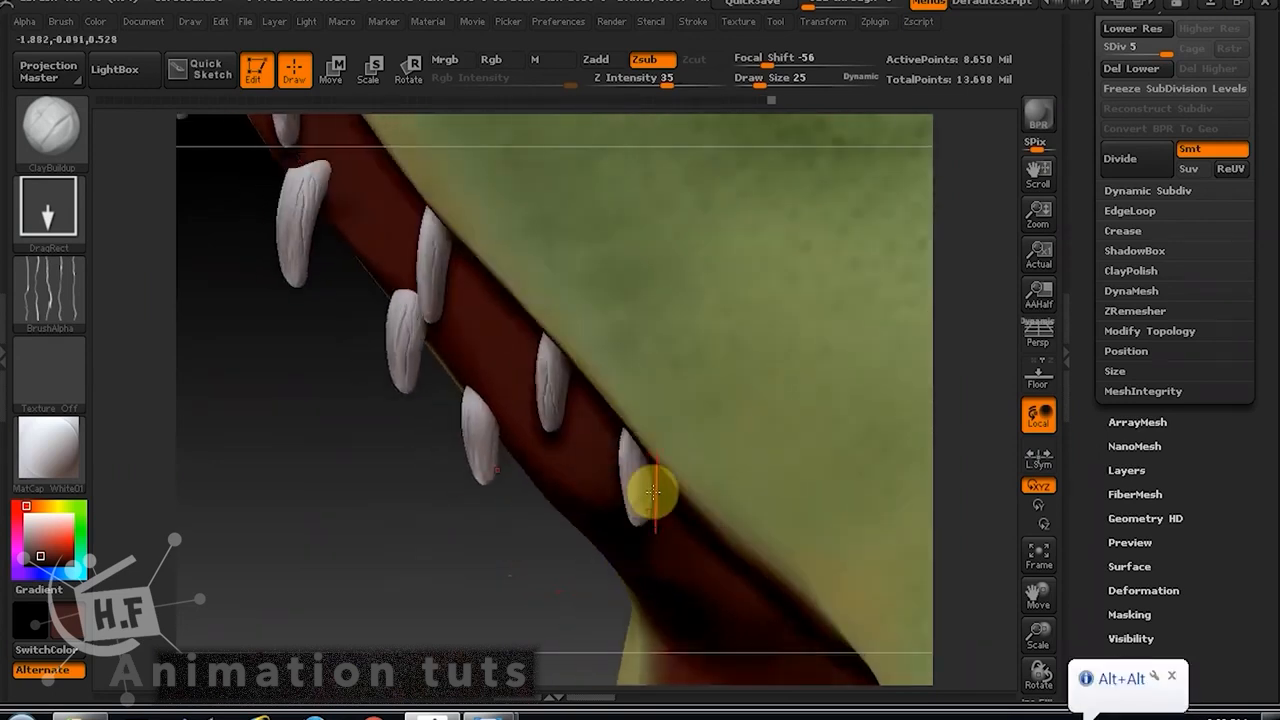
# Select the lower teeth subtool, subdivide it to level 5, and quick-save the project.
pyautogui.moveTo(628, 537); pyautogui.dragTo(816, 431)
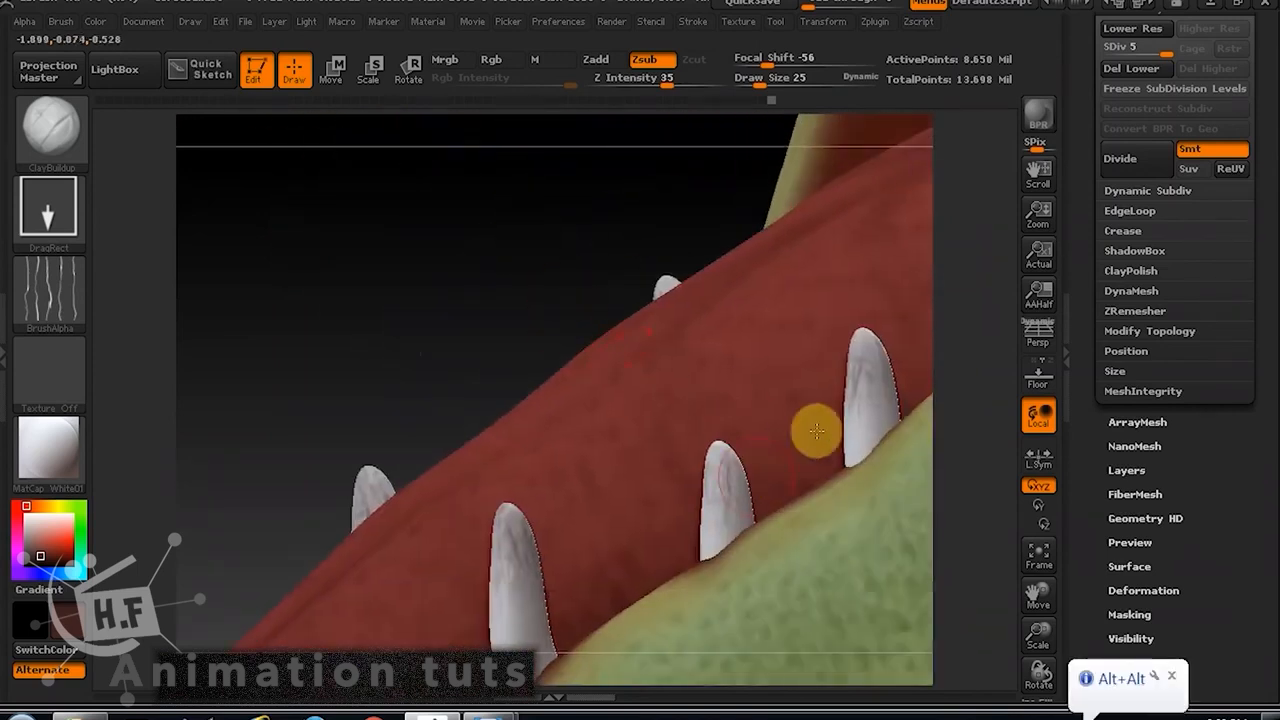
pyautogui.click(1118, 55)
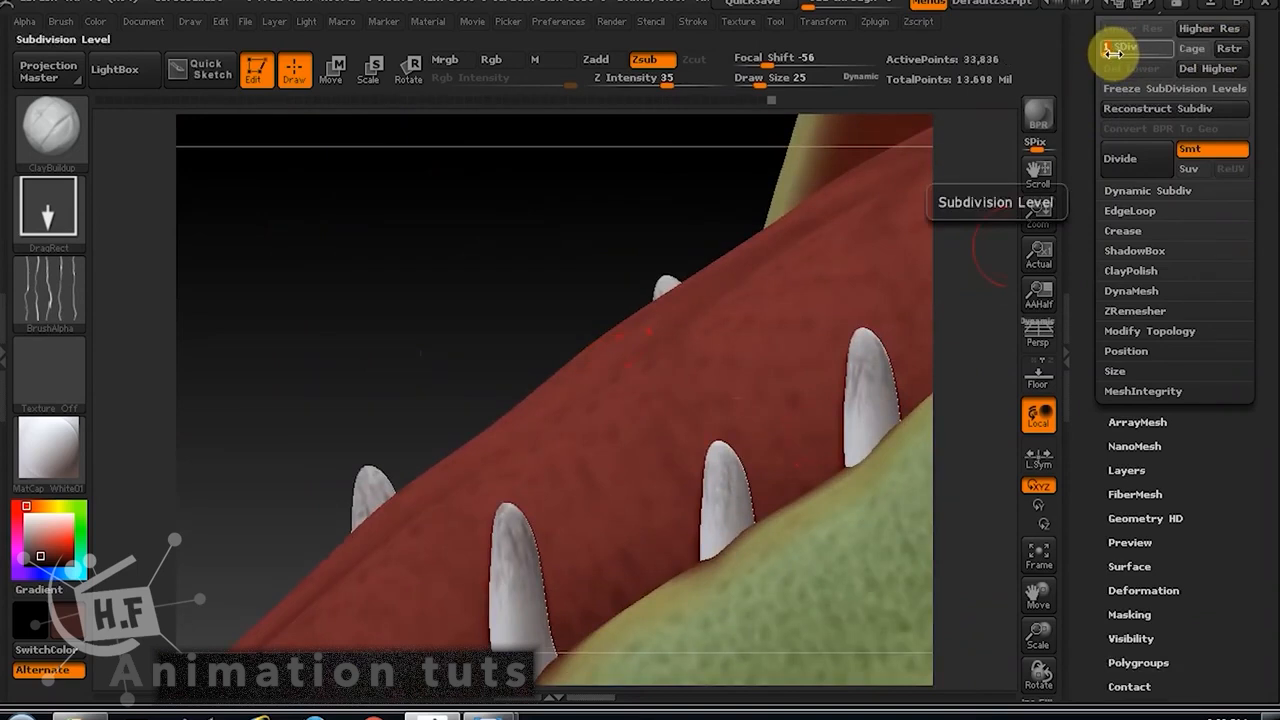
pyautogui.click(1169, 47)
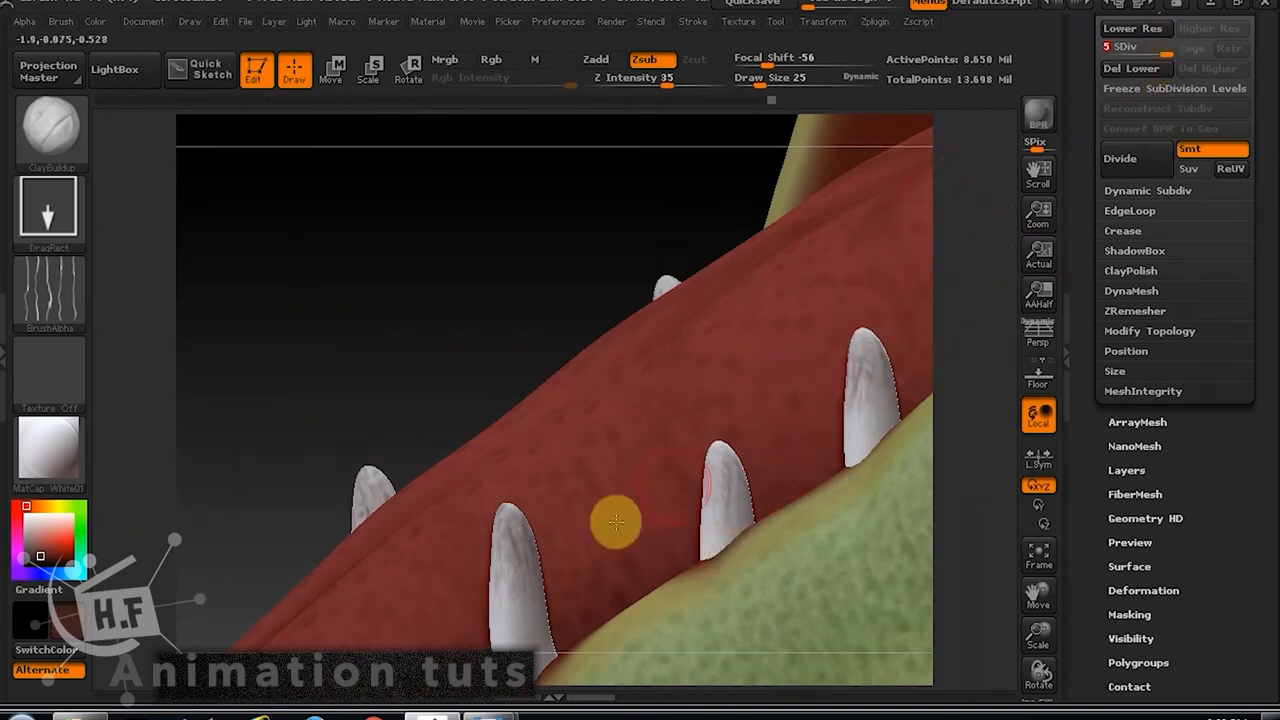
pyautogui.keyDown('alt'); pyautogui.click(515, 558); pyautogui.keyUp('alt')
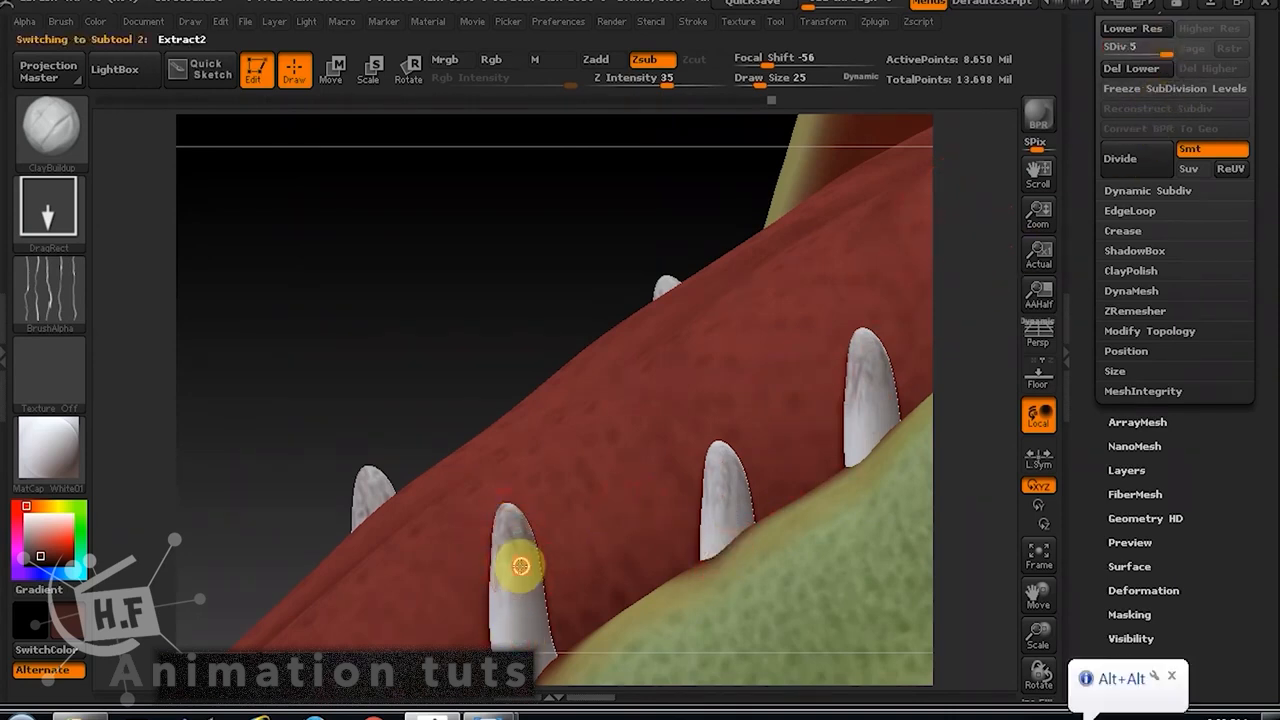
pyautogui.hotkey('ctrl', 'z')
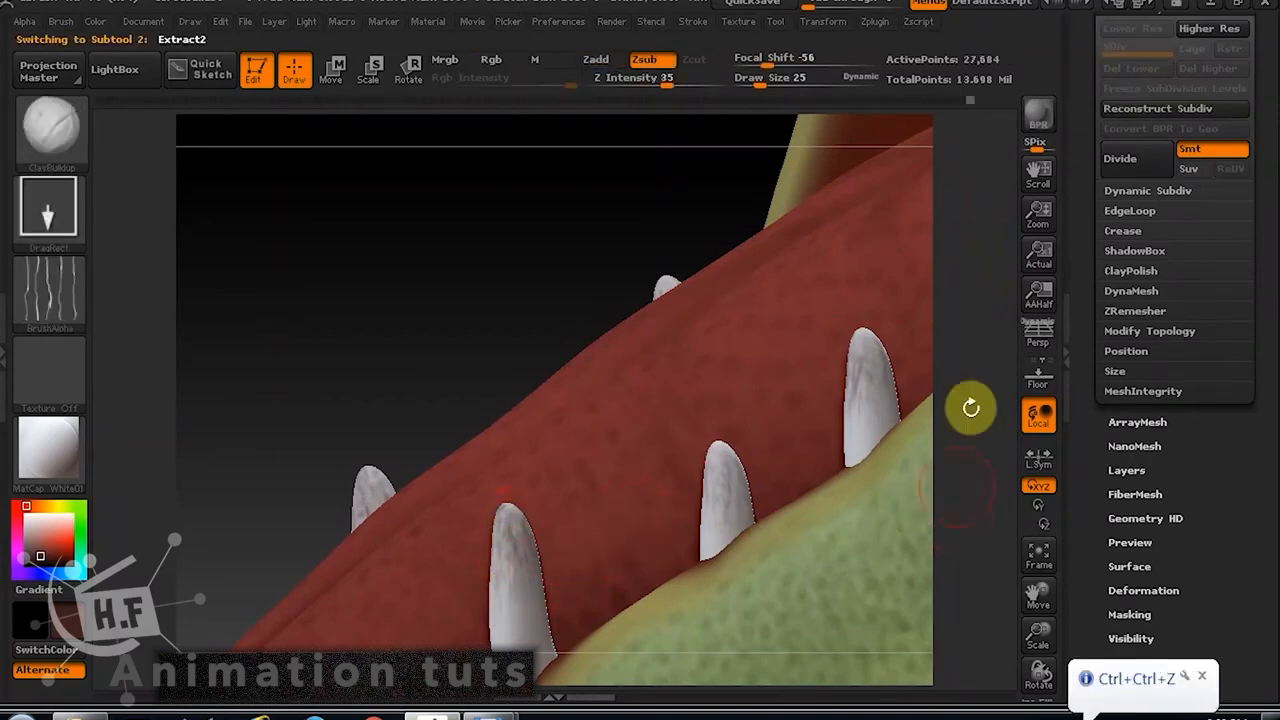
pyautogui.click(1145, 169)
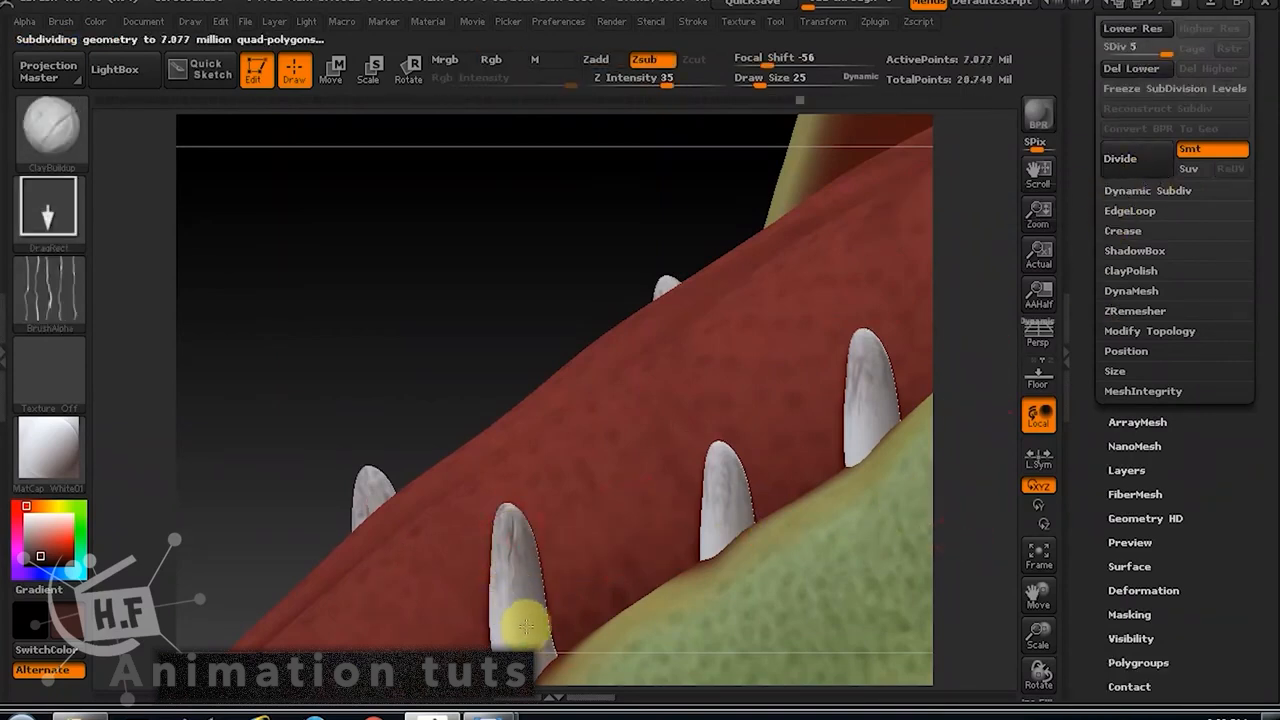
pyautogui.hotkey('ctrl', 's')
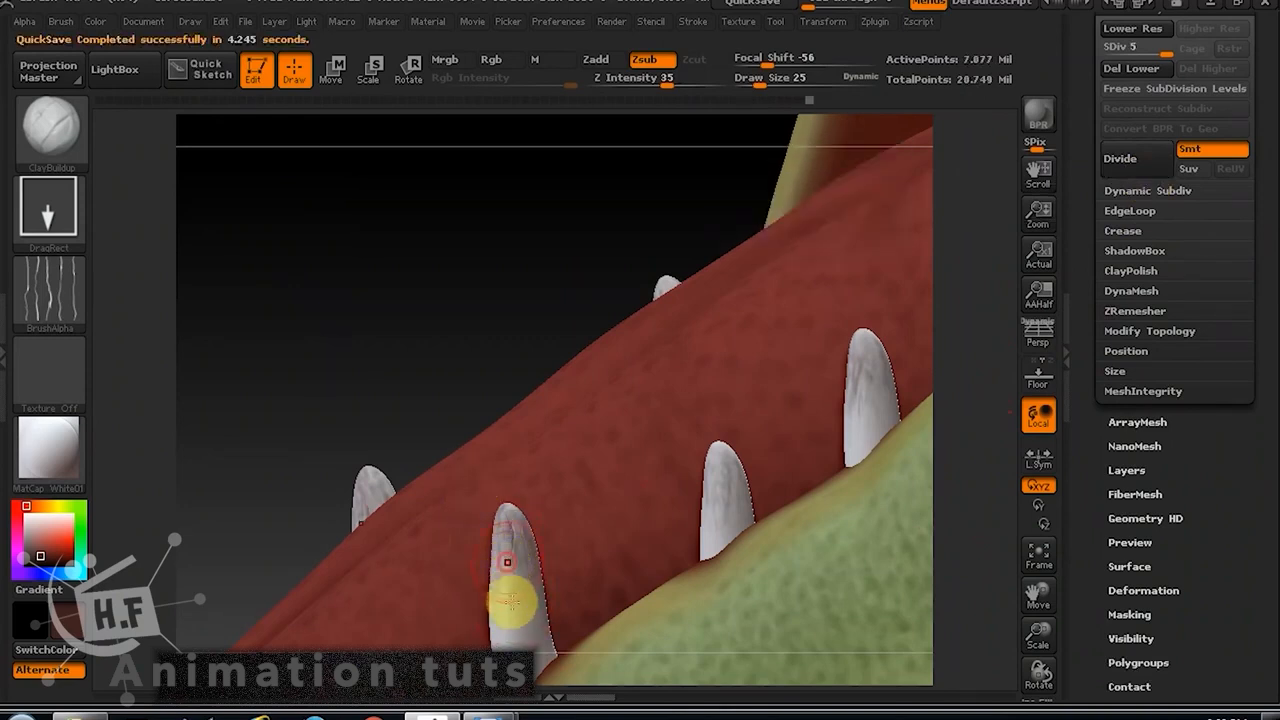
# Stamp lengthwise cracks into three neighbouring lower teeth beside the tongue using the same crack alpha.
pyautogui.moveTo(449, 366); pyautogui.dragTo(480, 363)
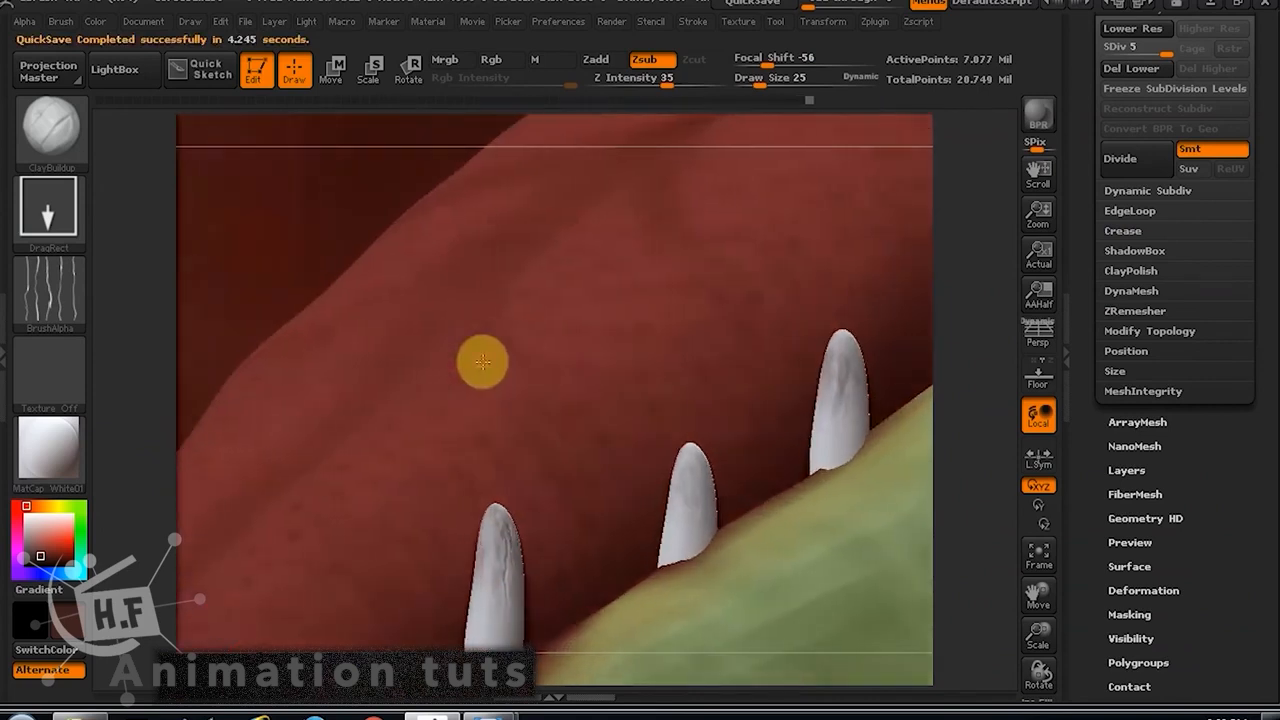
pyautogui.moveTo(494, 537); pyautogui.dragTo(487, 595)
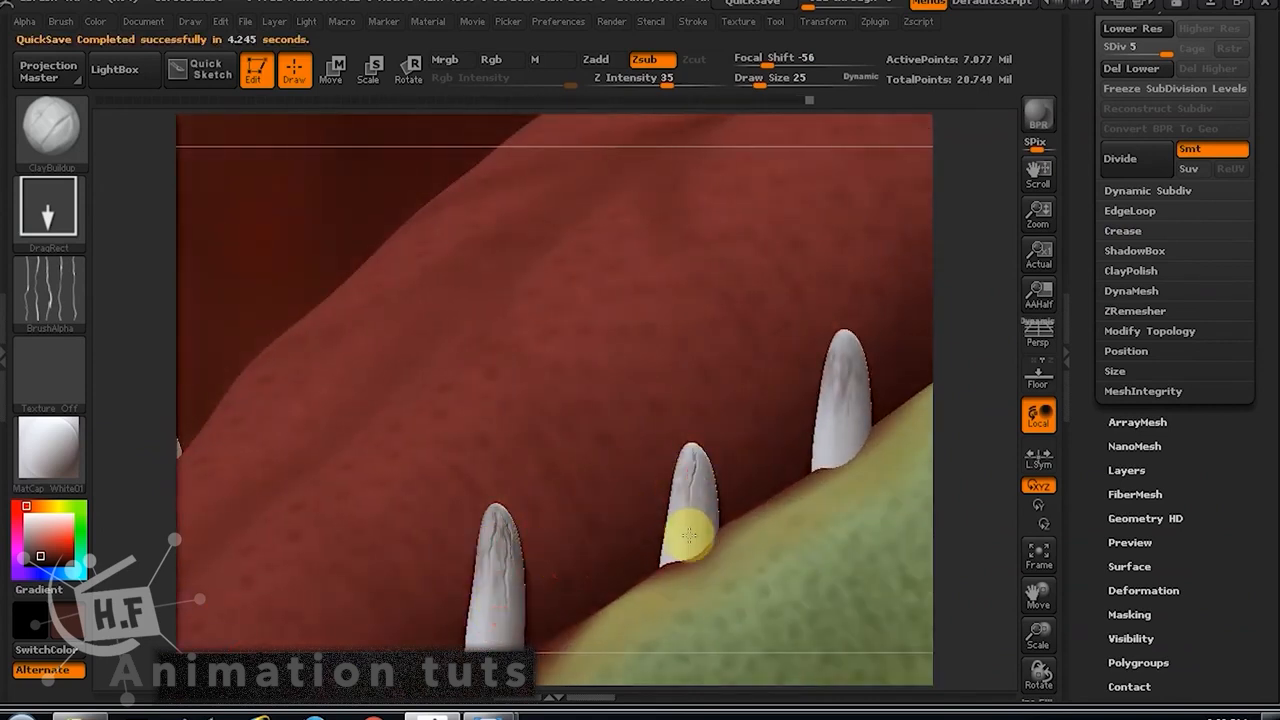
pyautogui.moveTo(681, 473); pyautogui.dragTo(686, 523)
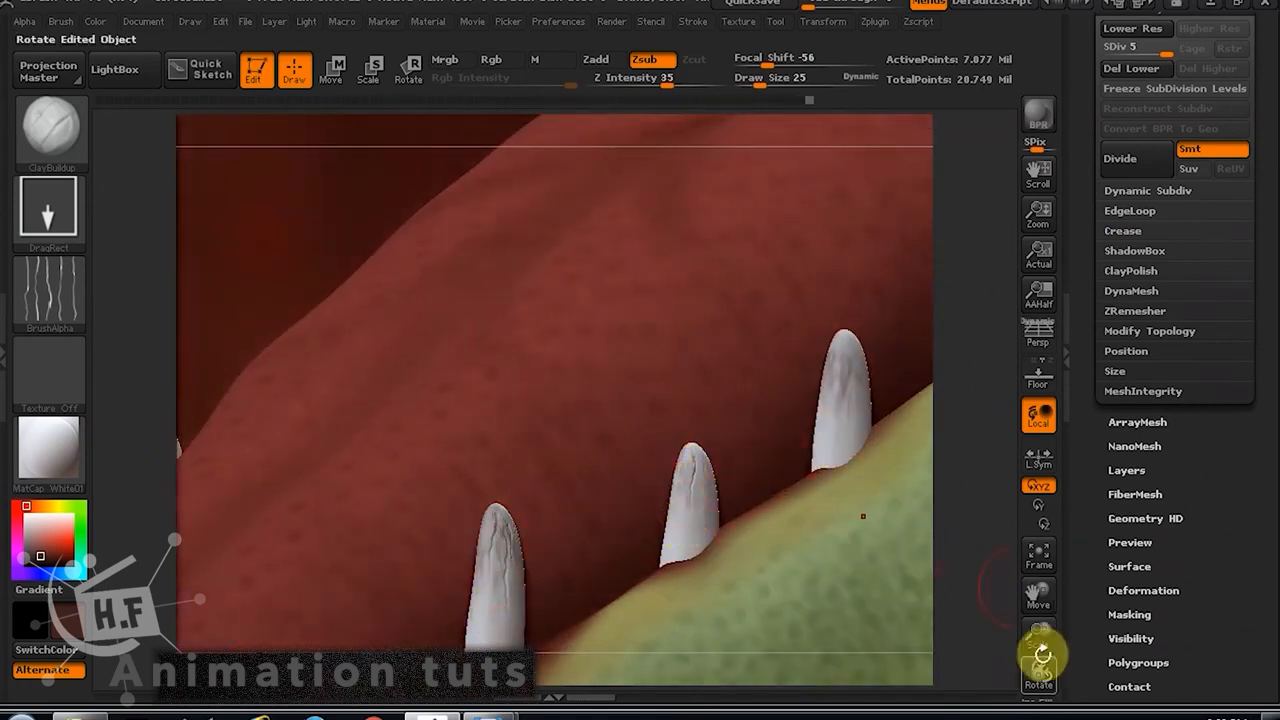
pyautogui.moveTo(1042, 655); pyautogui.dragTo(751, 509)
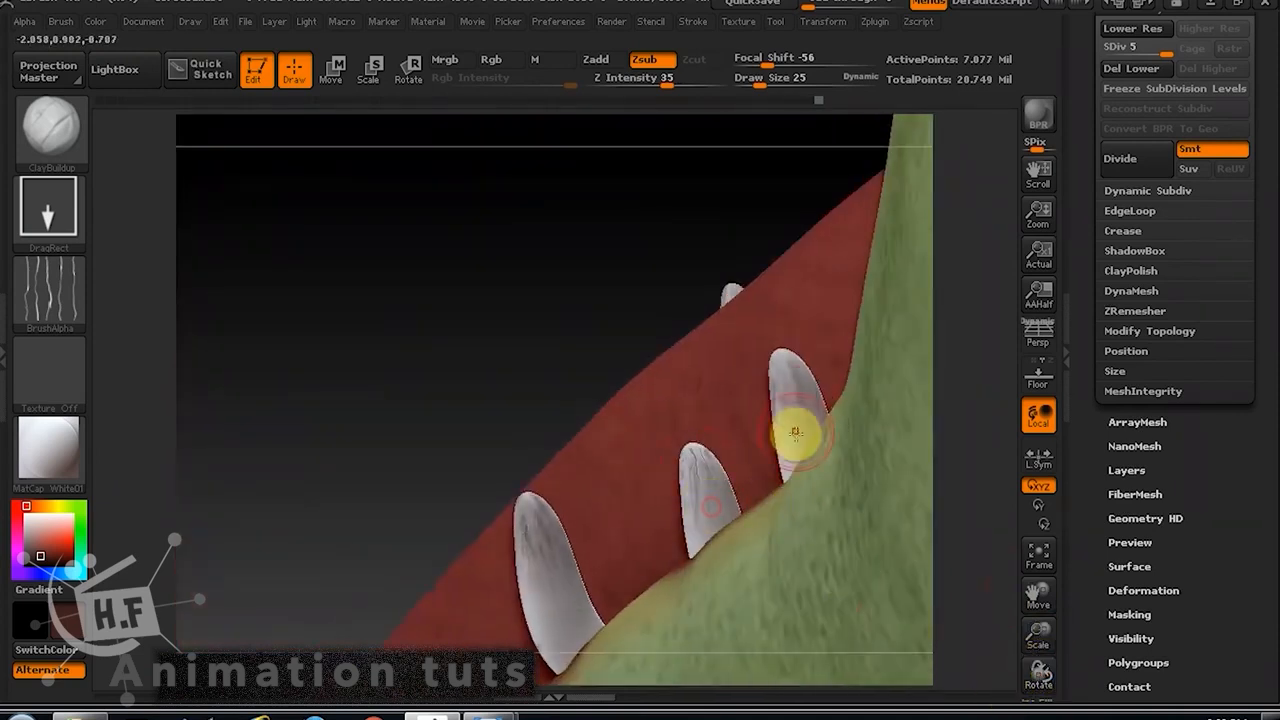
pyautogui.moveTo(497, 346); pyautogui.dragTo(783, 377)
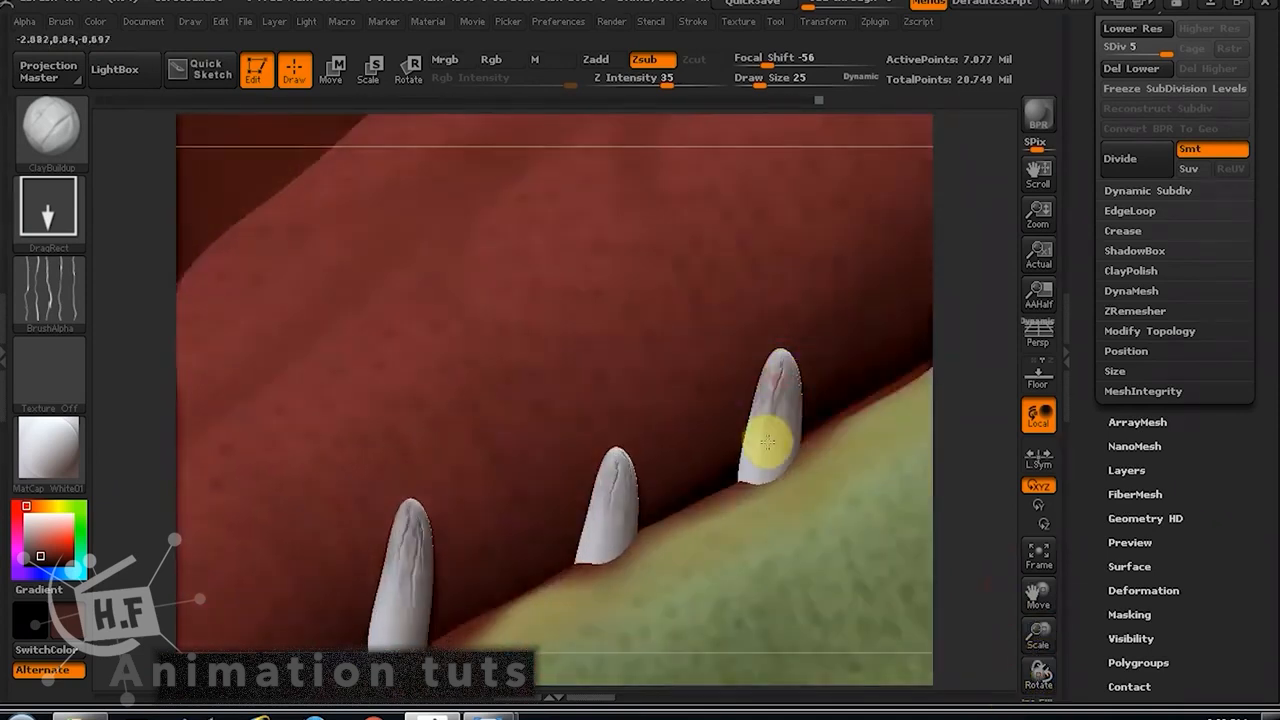
# Stamp lengthwise cracks into the lower teeth along the near side of the jaw, working forward beside the tongue.
pyautogui.moveTo(1034, 669); pyautogui.dragTo(786, 437)
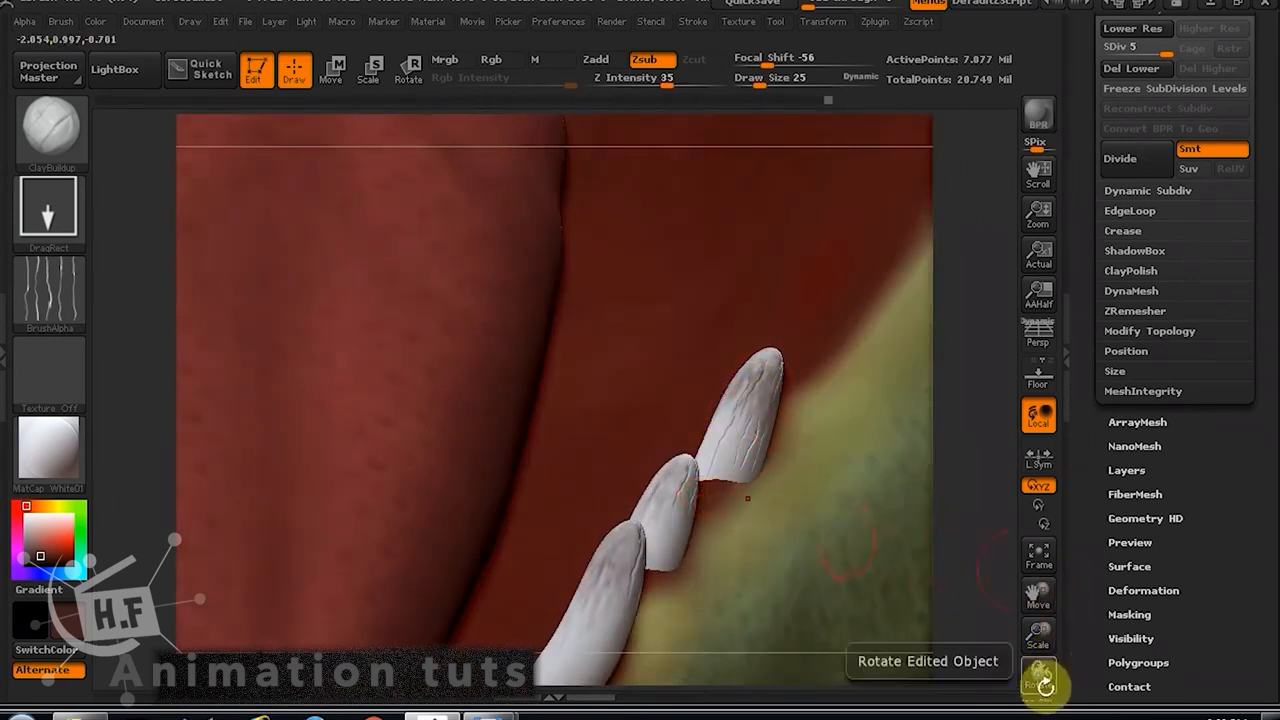
pyautogui.moveTo(1049, 683); pyautogui.dragTo(765, 432)
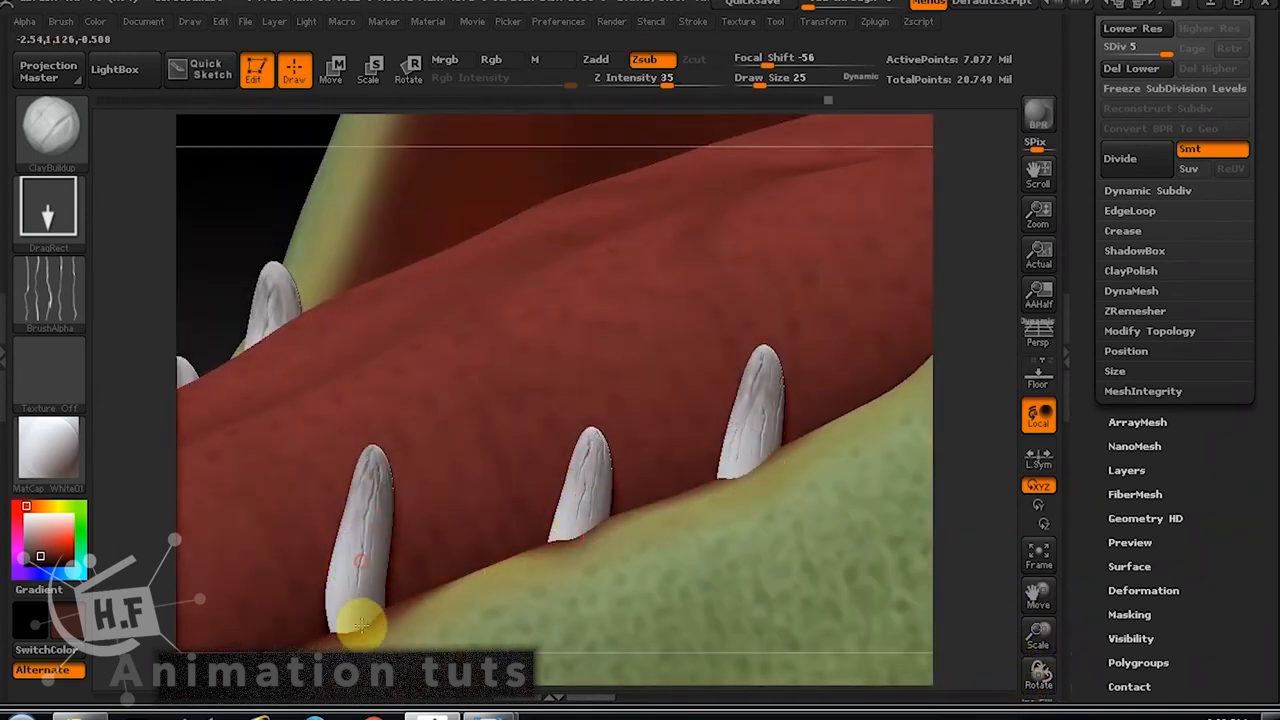
pyautogui.keyDown('alt'); pyautogui.moveTo(1003, 634); pyautogui.dragTo(1274, 497); pyautogui.keyUp('alt')
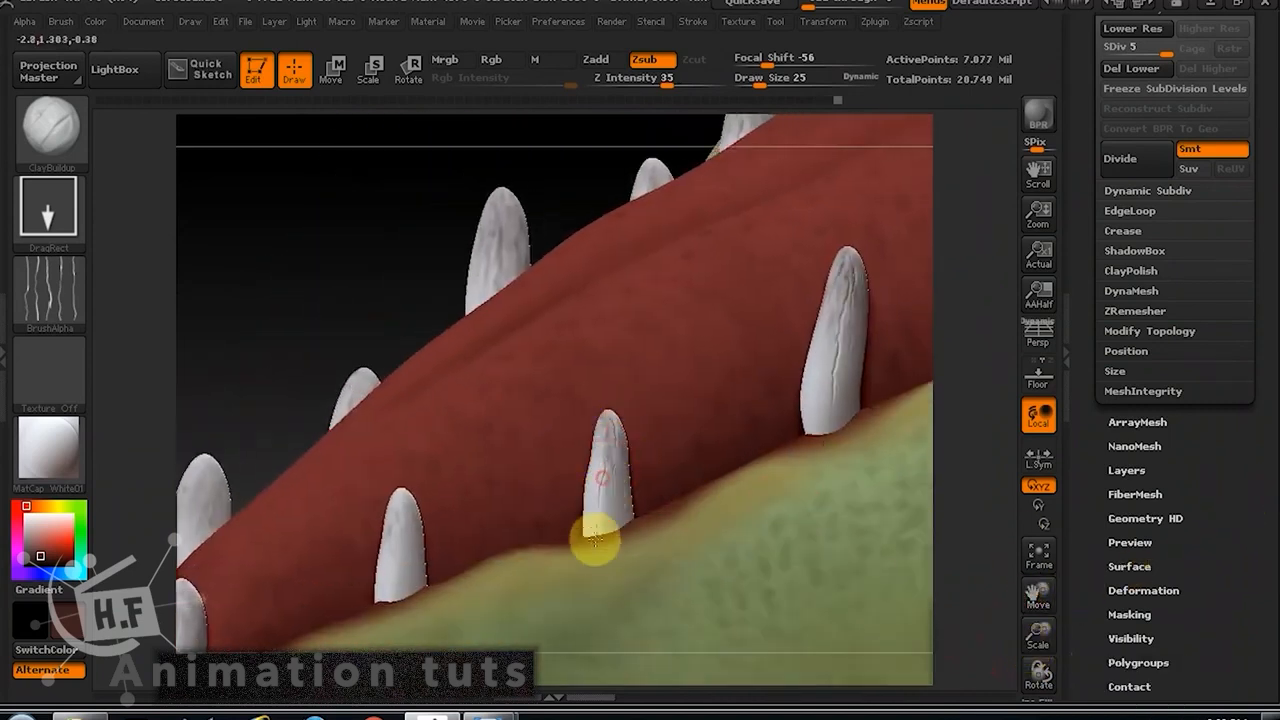
pyautogui.moveTo(345, 250); pyautogui.dragTo(480, 295)
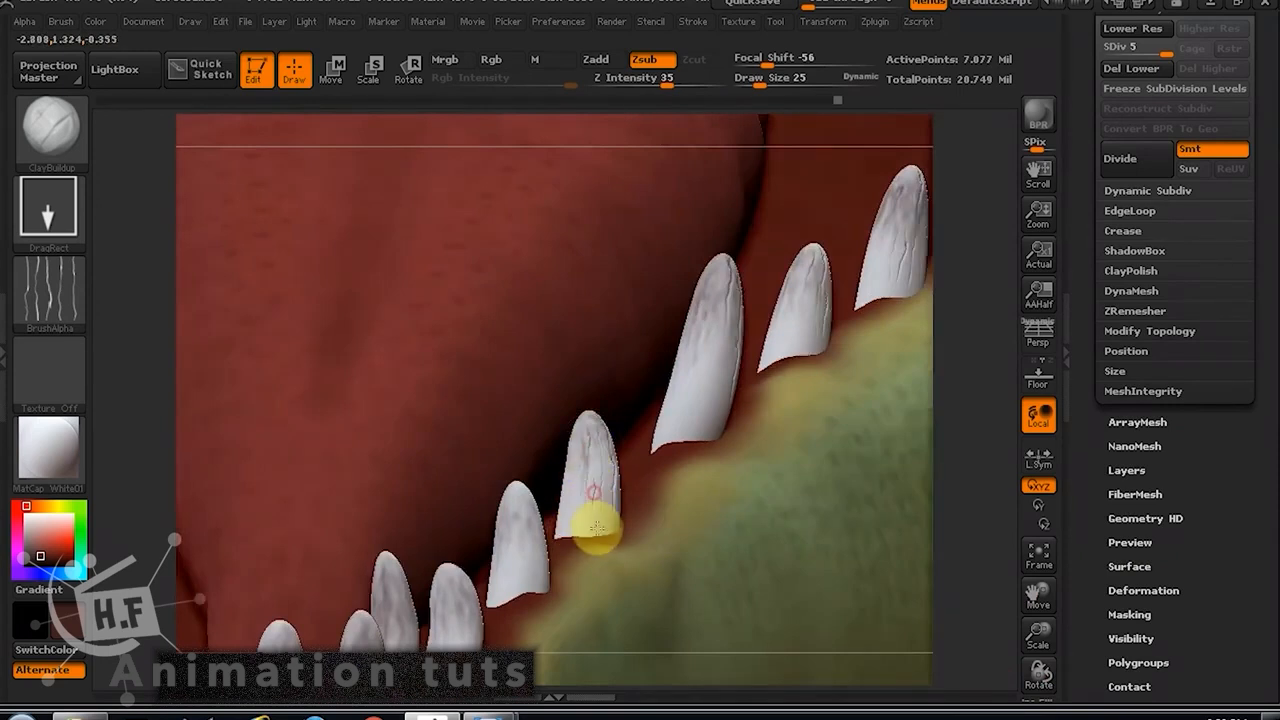
pyautogui.moveTo(1038, 674); pyautogui.dragTo(988, 678)
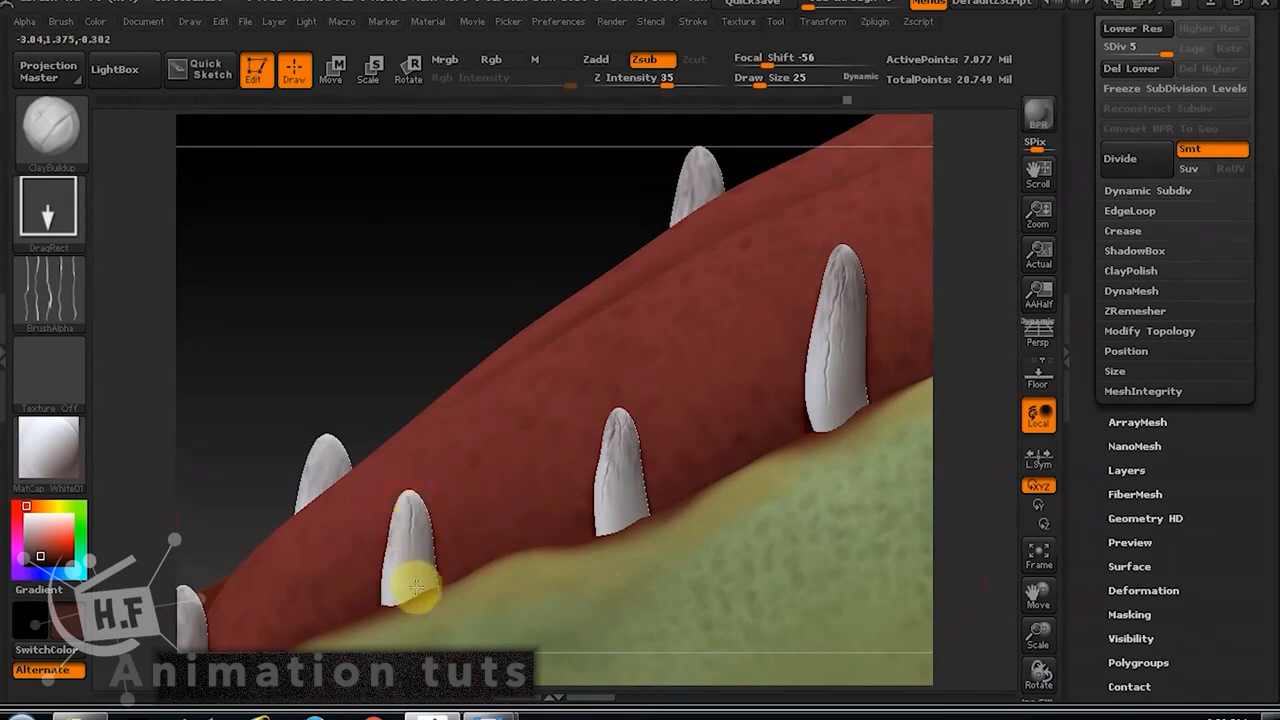
# Fill in cracks on the outer faces of the large lower tooth and its neighbours halfway along the tongue.
pyautogui.moveTo(391, 366); pyautogui.dragTo(368, 527)
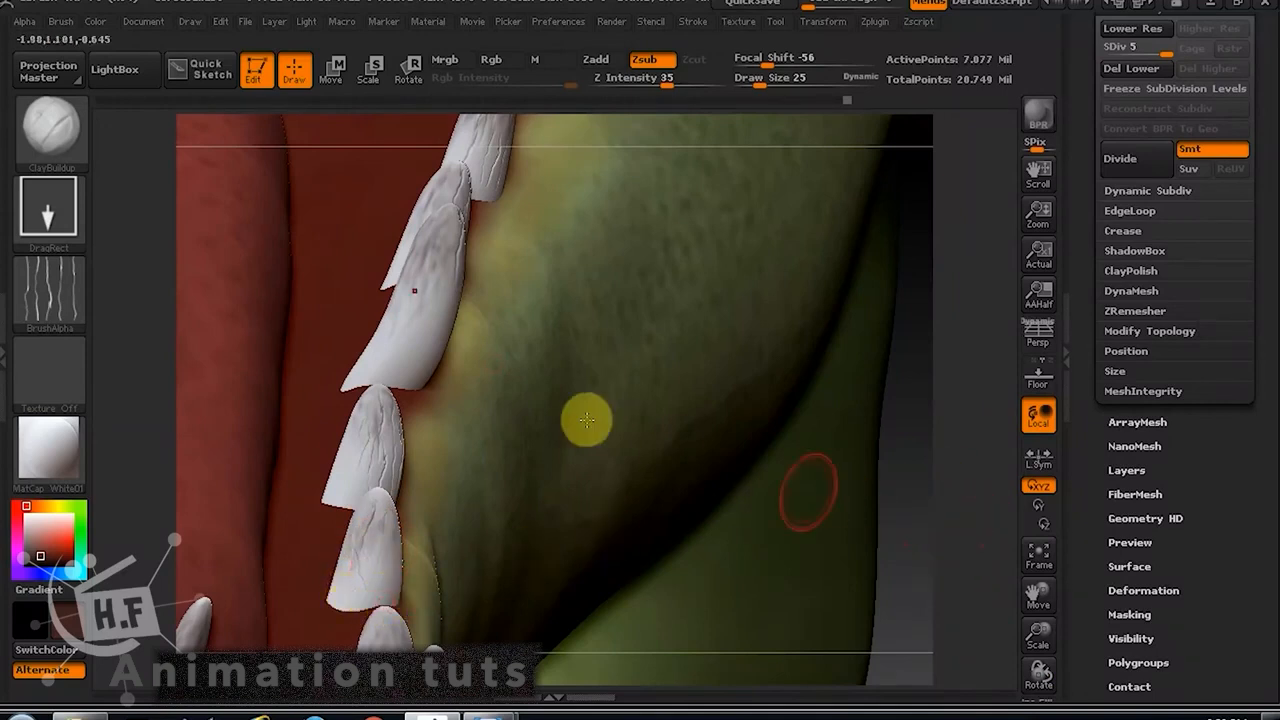
pyautogui.moveTo(437, 246)
pyautogui.mouseDown()
pyautogui.moveTo(416, 330)
pyautogui.moveTo(406, 280)
pyautogui.mouseUp()
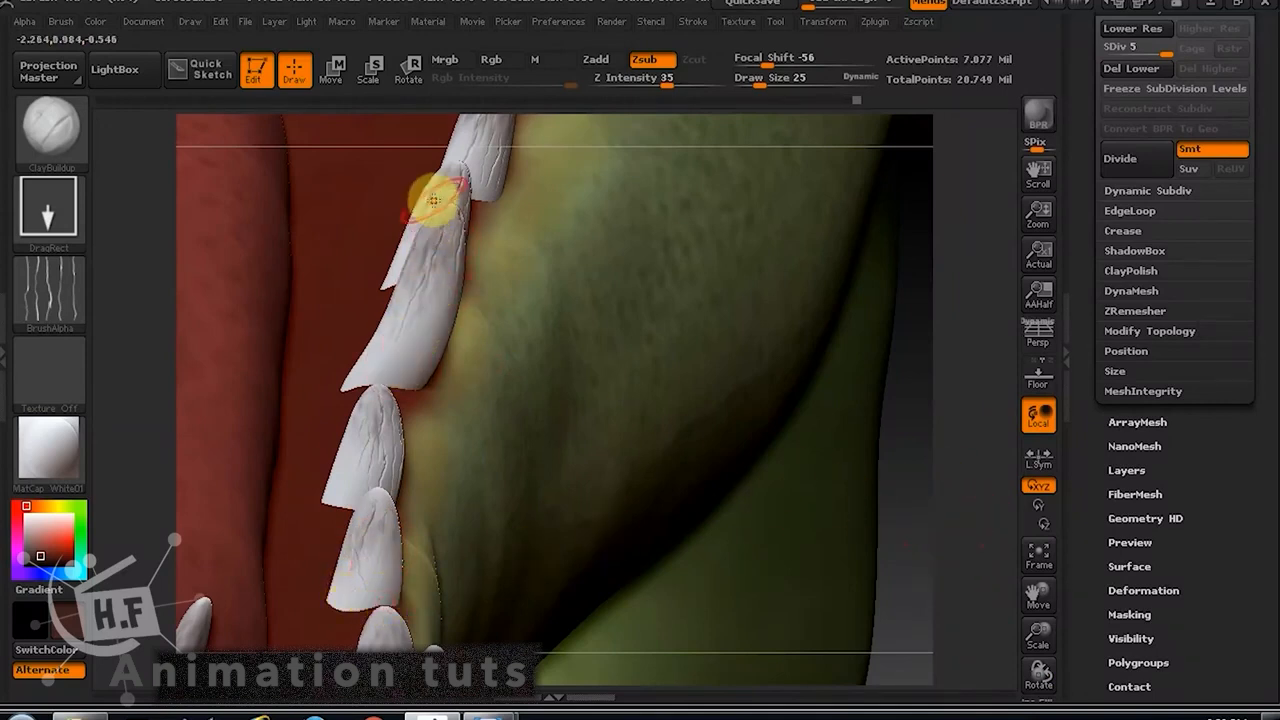
pyautogui.moveTo(823, 449); pyautogui.dragTo(871, 523)
pyautogui.moveTo(1038, 595); pyautogui.dragTo(1278, 575)
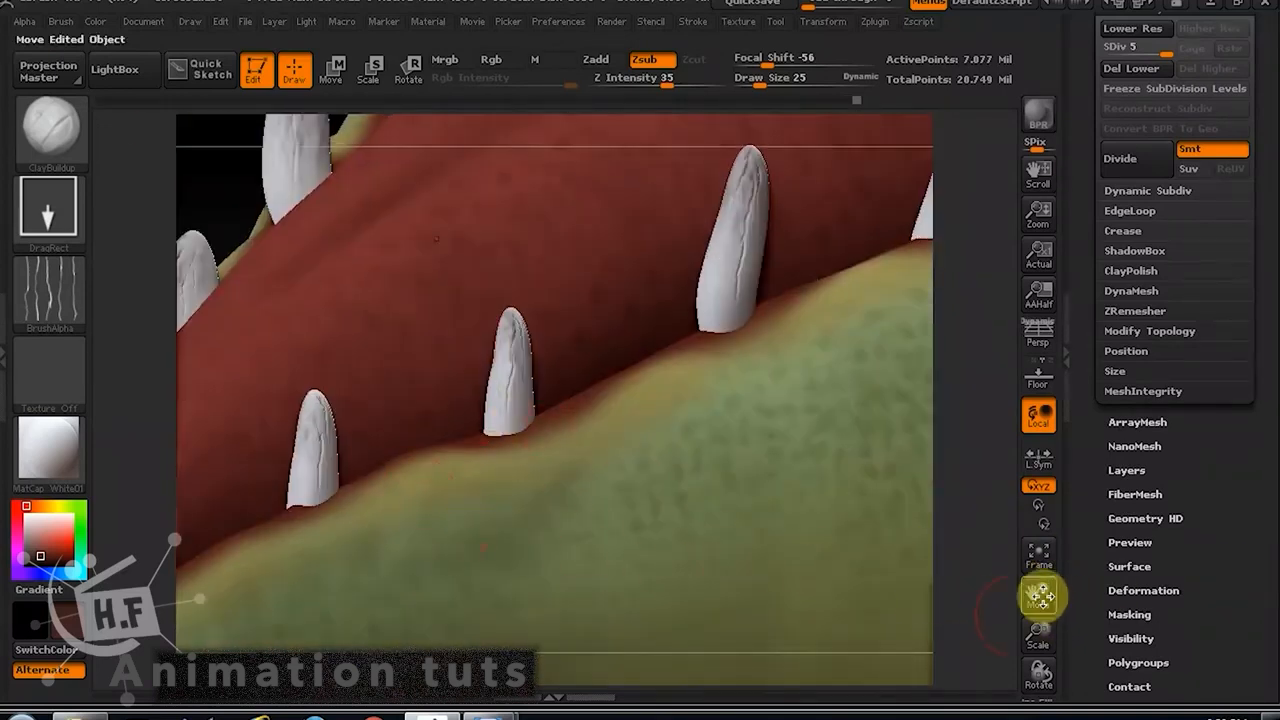
pyautogui.moveTo(1037, 597); pyautogui.dragTo(1260, 557)
# Stamp cracks into the lower teeth surrounding the tip of the tongue on both sides of the jaw.
pyautogui.moveTo(564, 449); pyautogui.dragTo(537, 535)
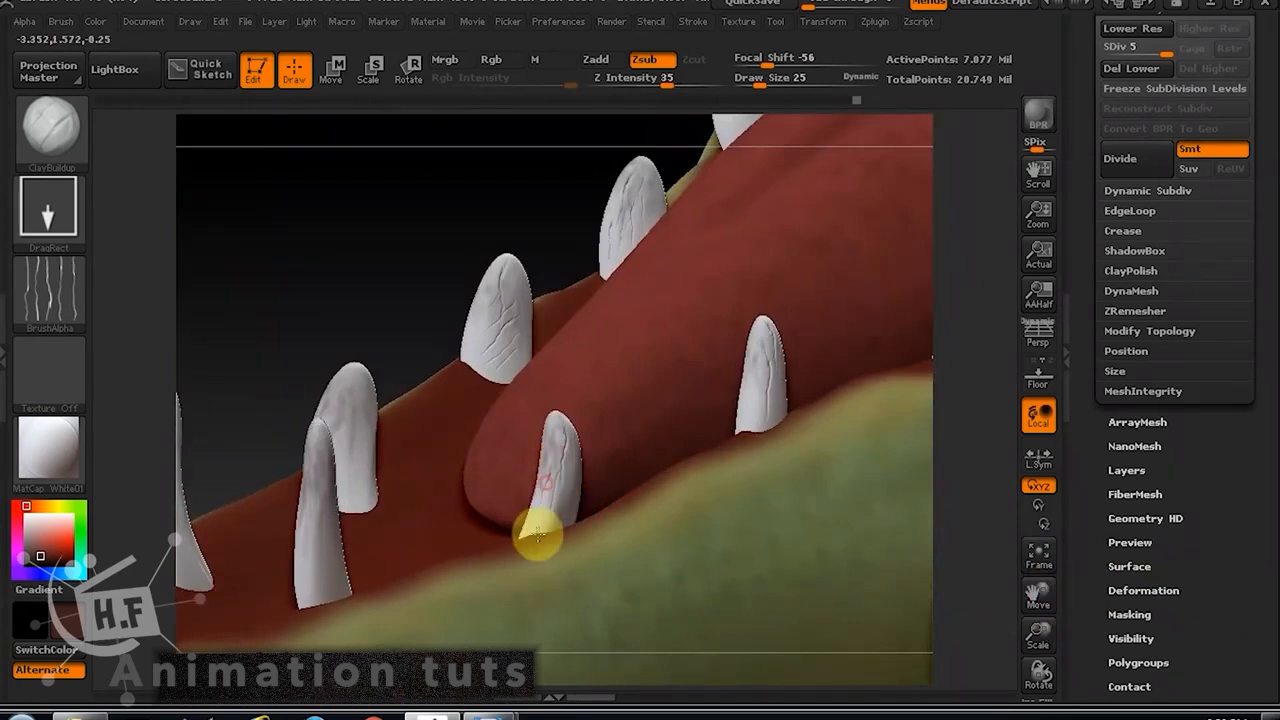
pyautogui.moveTo(485, 311)
pyautogui.mouseDown()
pyautogui.moveTo(474, 369)
pyautogui.moveTo(506, 338)
pyautogui.moveTo(507, 349)
pyautogui.mouseUp()
pyautogui.moveTo(343, 411); pyautogui.dragTo(352, 455)
pyautogui.moveTo(335, 393); pyautogui.dragTo(341, 442)
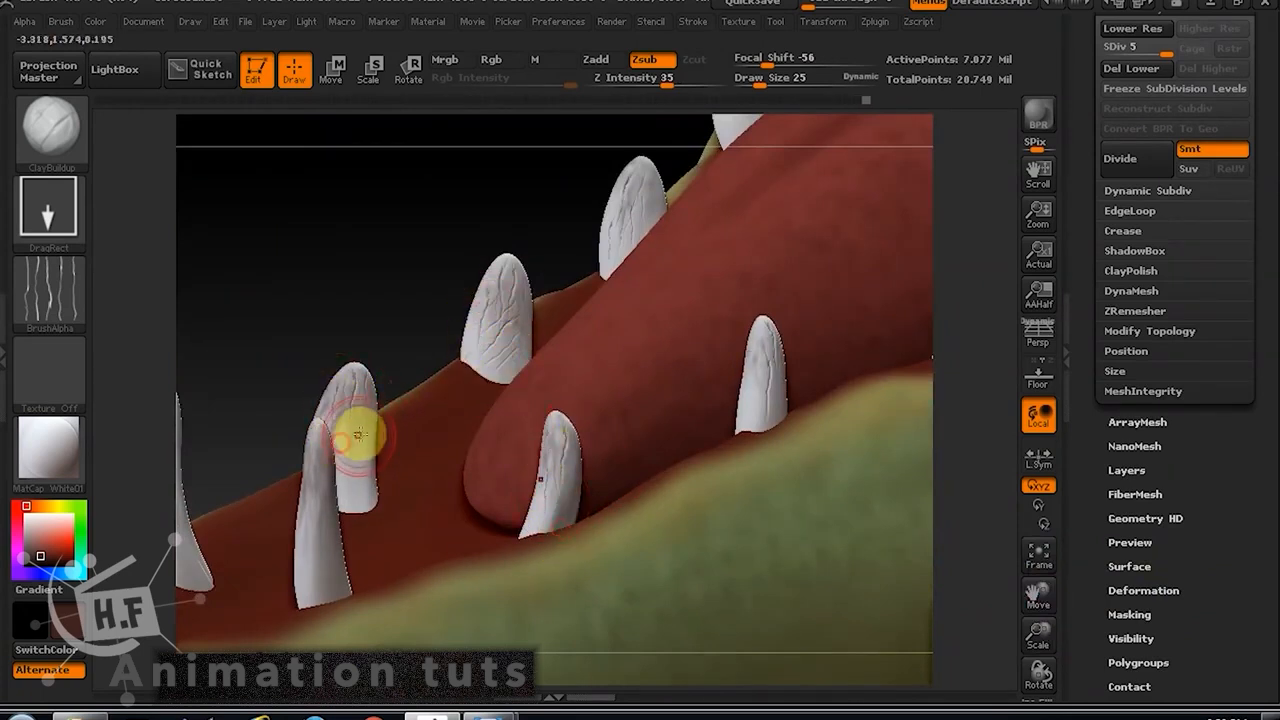
pyautogui.moveTo(374, 332)
pyautogui.mouseDown()
pyautogui.moveTo(451, 320)
pyautogui.moveTo(480, 334)
pyautogui.mouseUp()
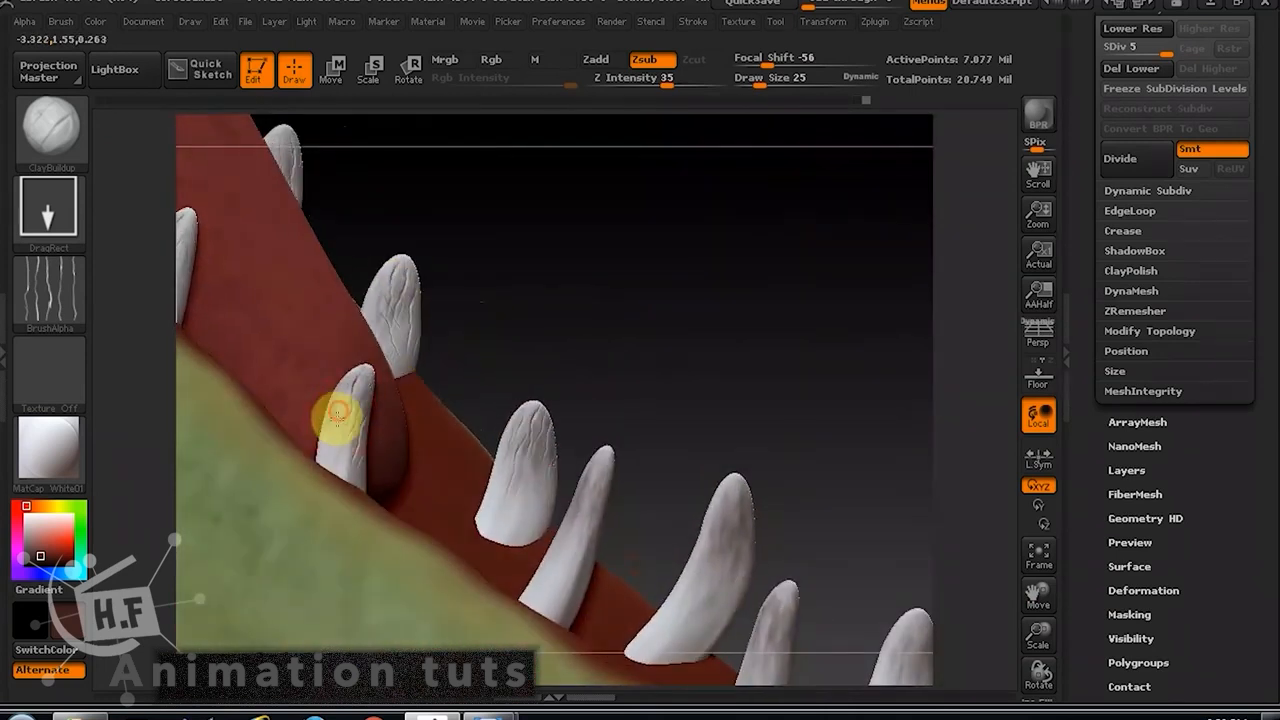
pyautogui.moveTo(337, 416); pyautogui.dragTo(335, 462)
pyautogui.moveTo(567, 345); pyautogui.dragTo(666, 486)
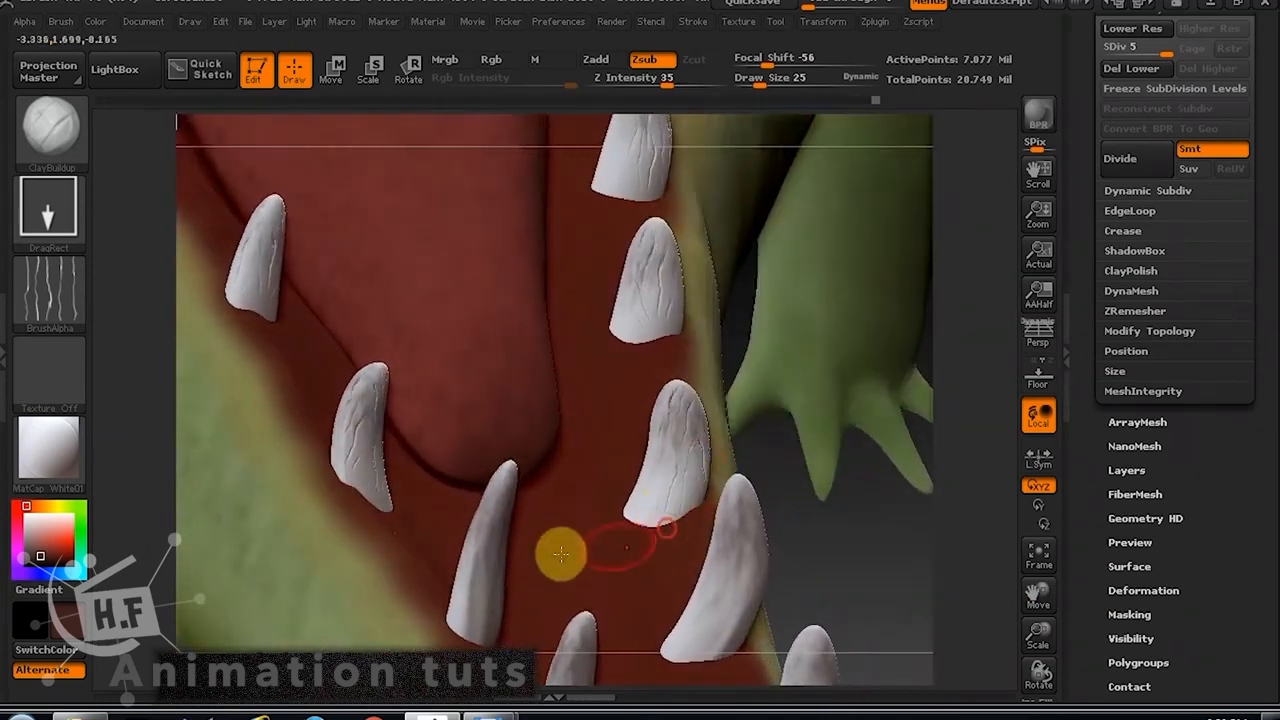
# Stamp cracks along the long curved lower teeth in front of the tongue tip.
pyautogui.moveTo(771, 549)
pyautogui.mouseDown()
pyautogui.moveTo(603, 466)
pyautogui.moveTo(634, 423)
pyautogui.moveTo(470, 465)
pyautogui.moveTo(444, 583)
pyautogui.moveTo(425, 512)
pyautogui.mouseUp()
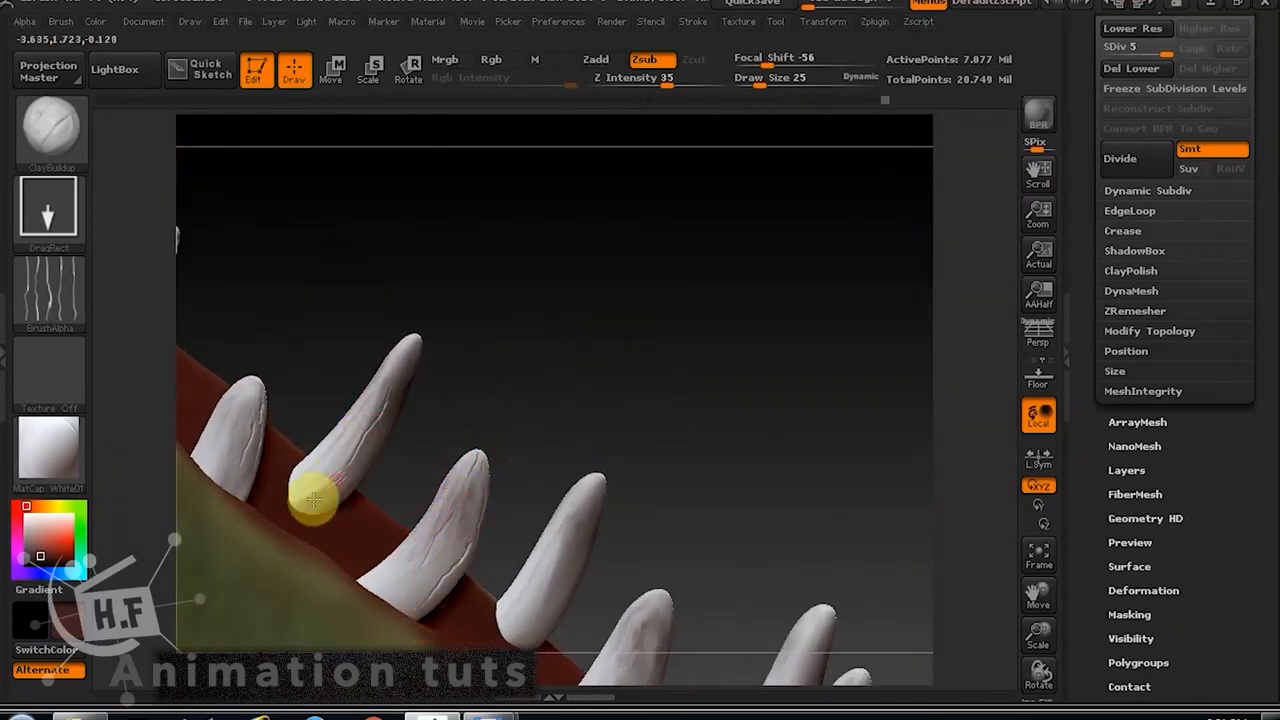
pyautogui.moveTo(483, 369); pyautogui.dragTo(480, 462)
pyautogui.moveTo(470, 395); pyautogui.dragTo(369, 395)
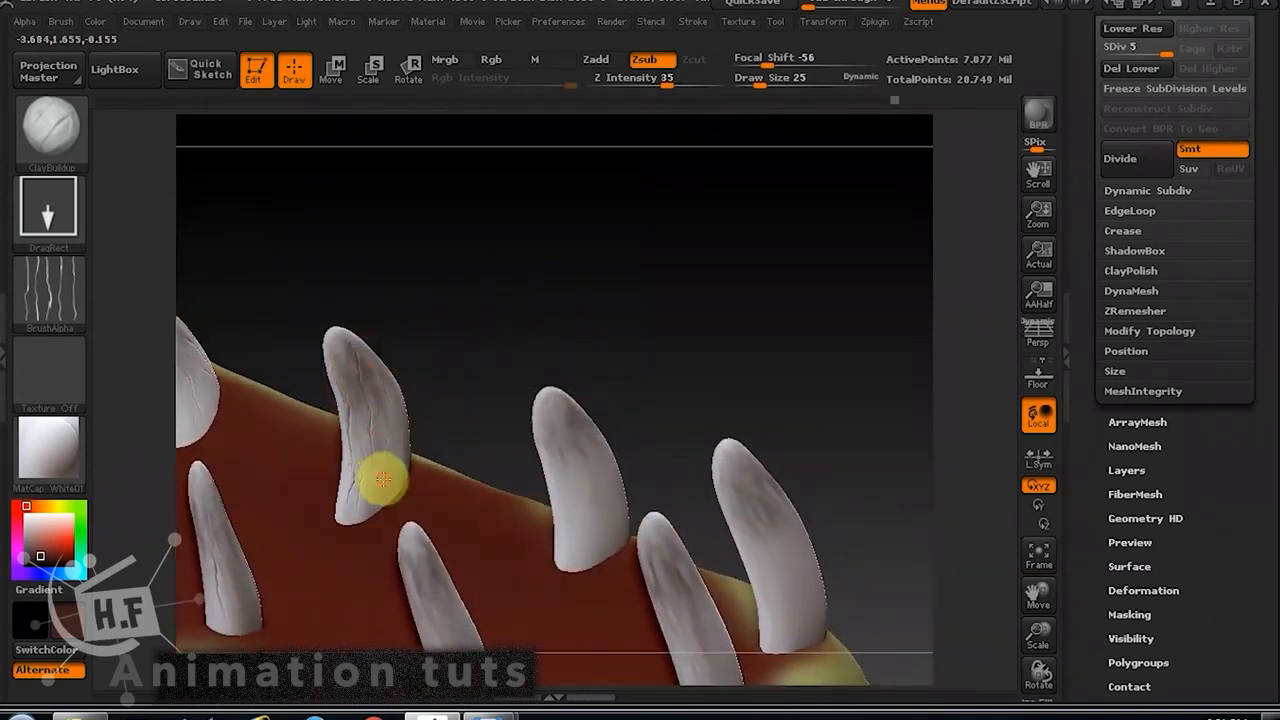
pyautogui.moveTo(383, 480); pyautogui.dragTo(643, 469)
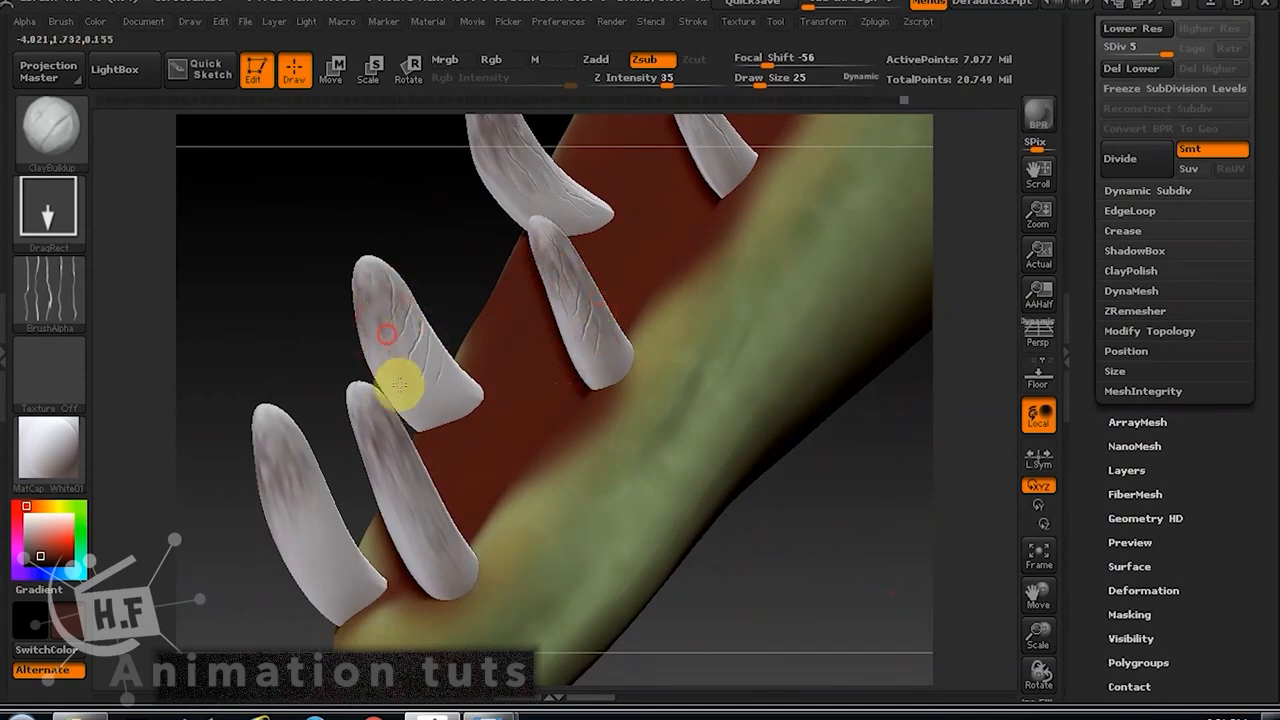
pyautogui.moveTo(412, 430); pyautogui.dragTo(430, 540)
# Stamp cracks into the frontmost lower teeth at the jaw tip and set the brush's Z Intensity to 67.
pyautogui.moveTo(299, 463); pyautogui.dragTo(299, 533)
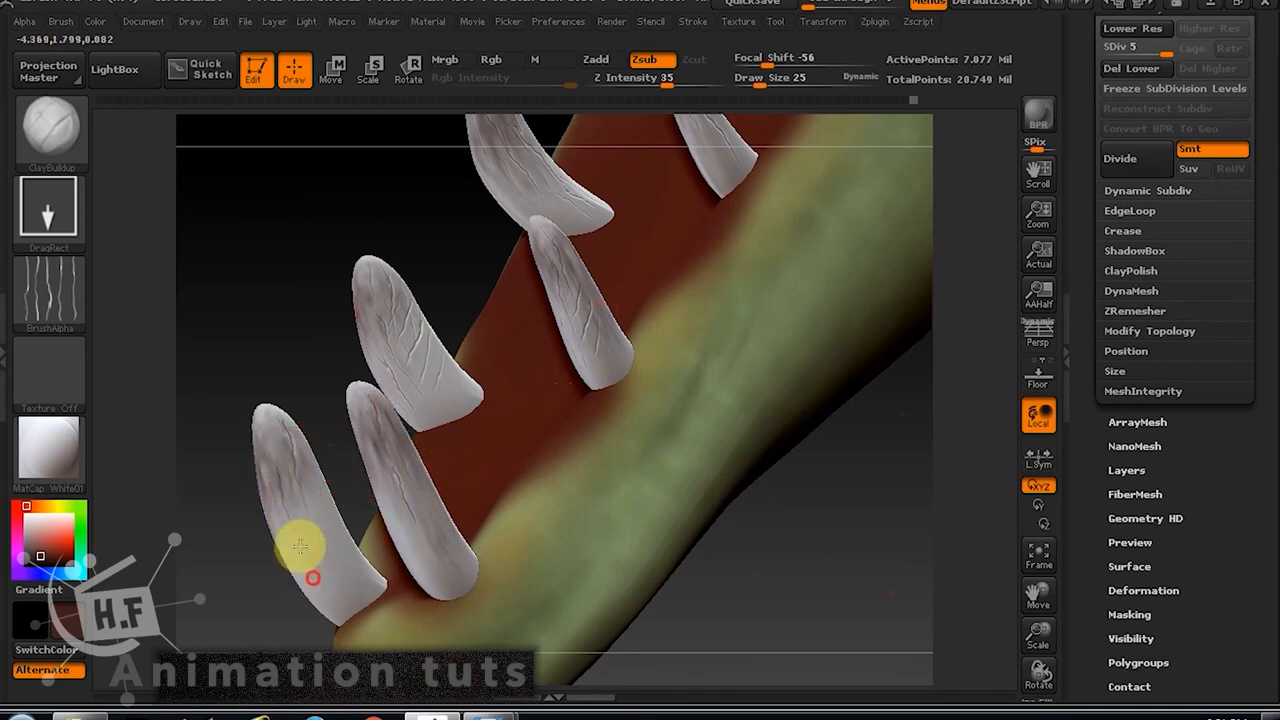
pyautogui.moveTo(277, 446)
pyautogui.mouseDown()
pyautogui.moveTo(311, 503)
pyautogui.moveTo(302, 560)
pyautogui.mouseUp()
pyautogui.moveTo(300, 400); pyautogui.dragTo(388, 303)
pyautogui.moveTo(300, 486); pyautogui.dragTo(308, 562)
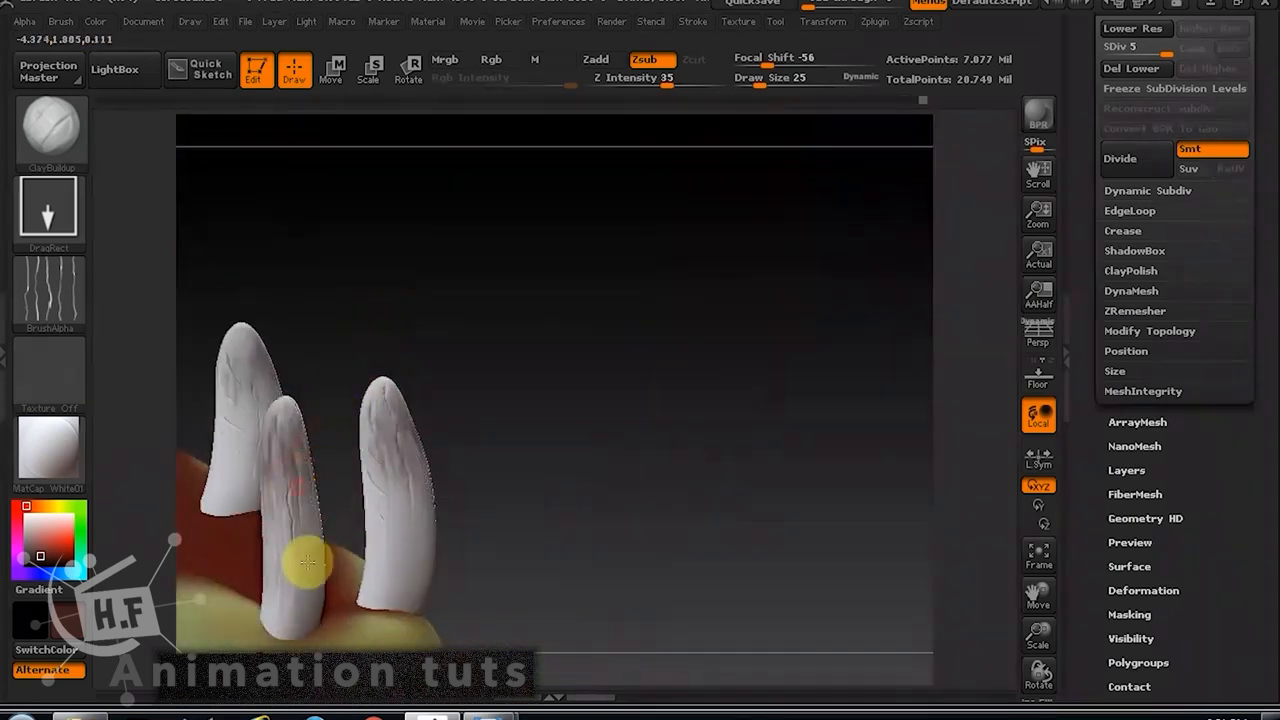
pyautogui.moveTo(389, 560); pyautogui.dragTo(380, 586)
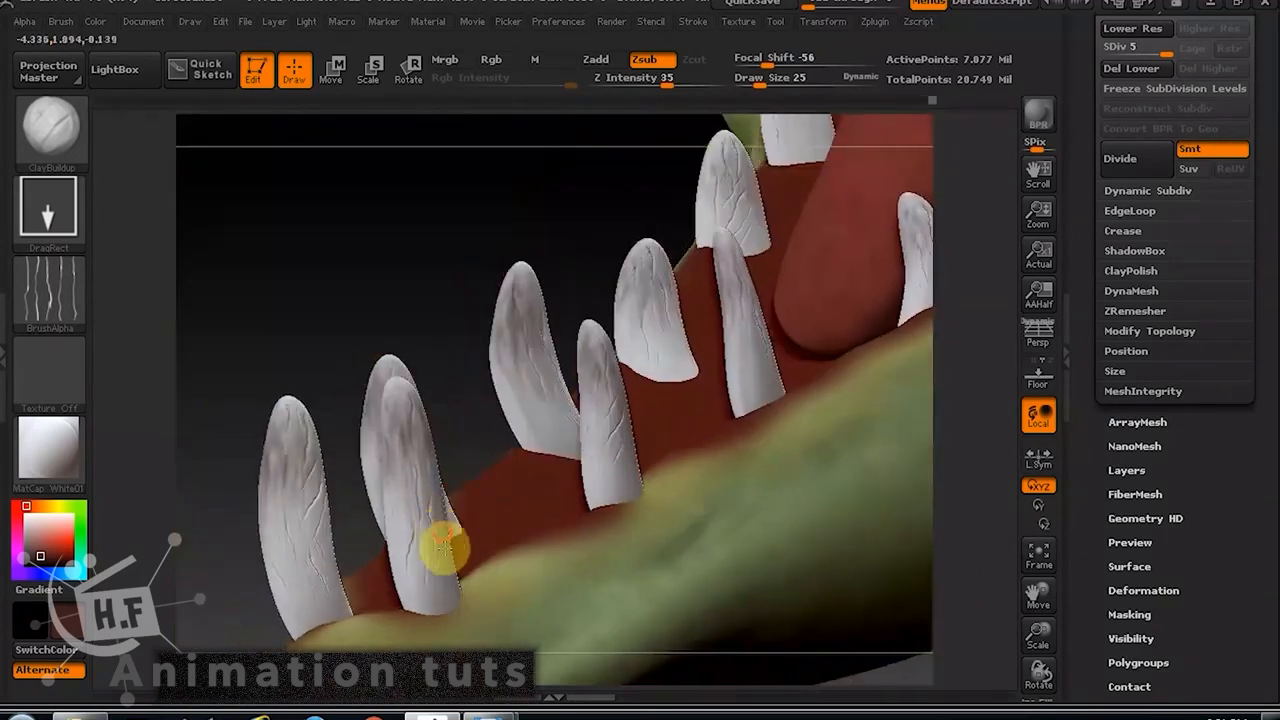
pyautogui.moveTo(405, 405); pyautogui.dragTo(368, 487)
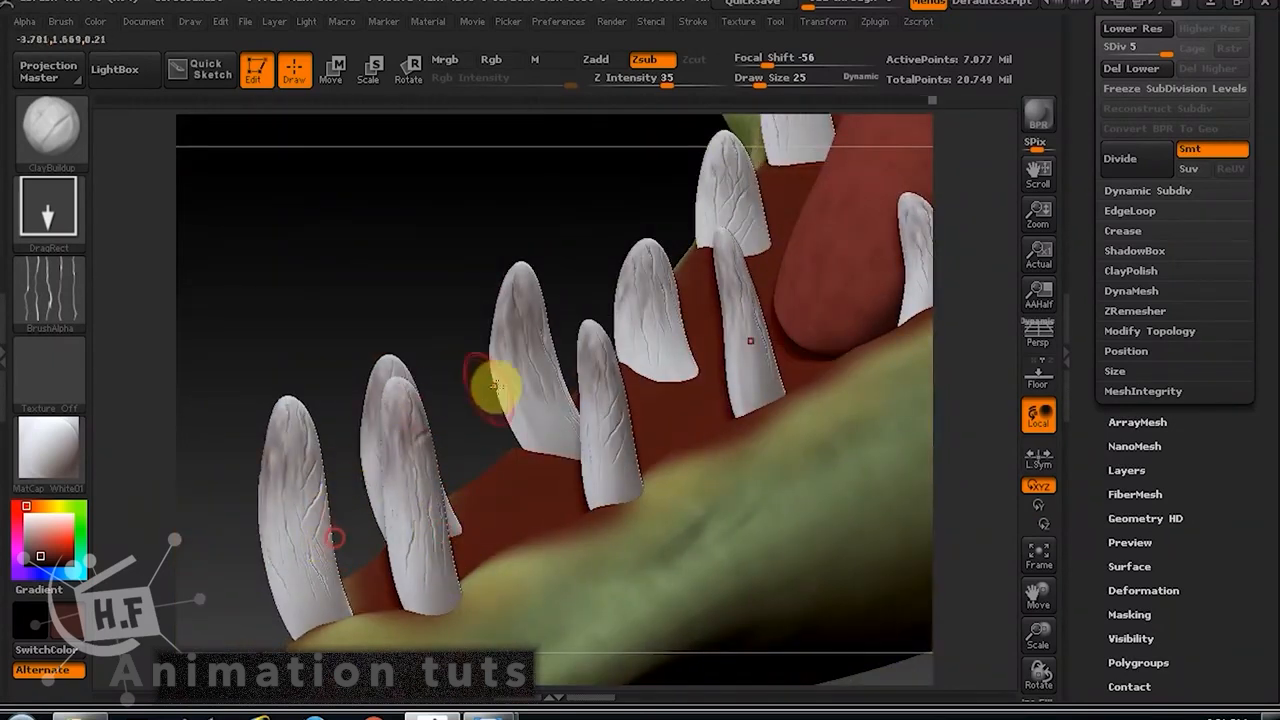
pyautogui.moveTo(667, 80); pyautogui.dragTo(697, 80)
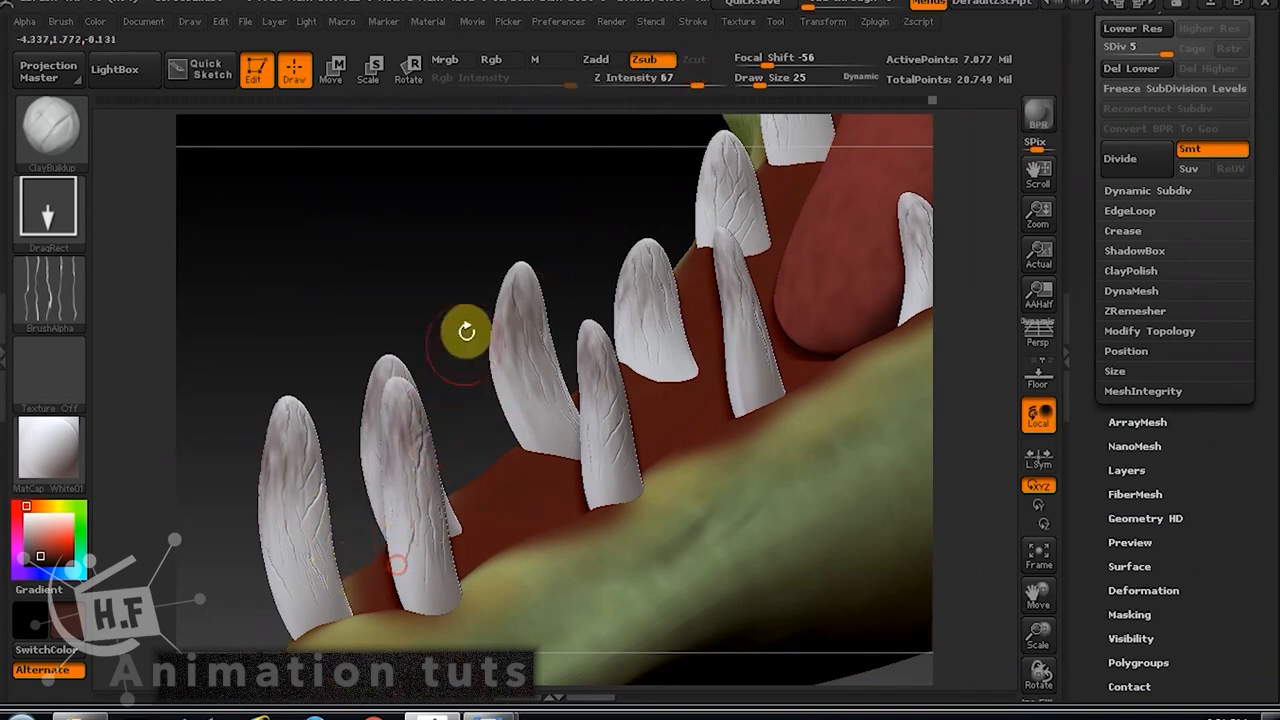
# Select the white eyeballs subtool and subdivide it to level 3.
pyautogui.moveTo(466, 331); pyautogui.dragTo(707, 393)
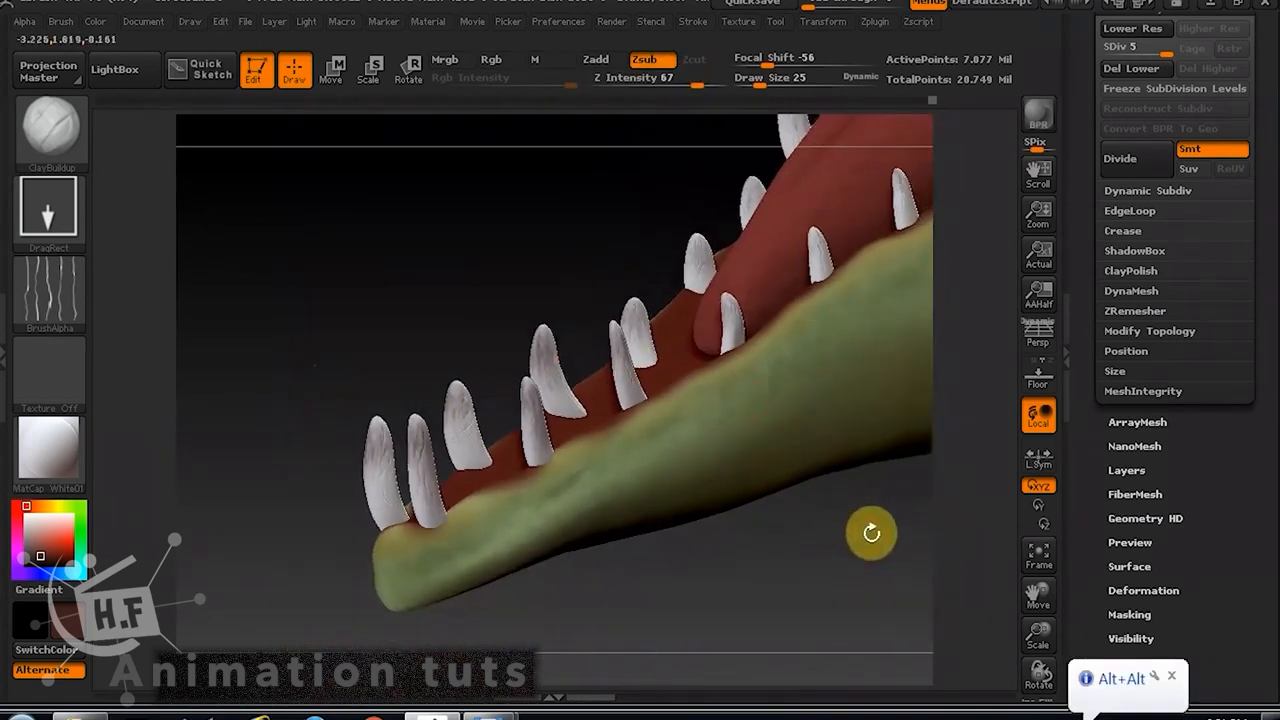
pyautogui.moveTo(869, 531)
pyautogui.mouseDown()
pyautogui.moveTo(777, 586)
pyautogui.moveTo(726, 583)
pyautogui.moveTo(880, 577)
pyautogui.moveTo(703, 560)
pyautogui.moveTo(743, 571)
pyautogui.moveTo(668, 585)
pyautogui.mouseUp()
pyautogui.keyDown('alt'); pyautogui.moveTo(811, 594); pyautogui.dragTo(491, 600); pyautogui.keyUp('alt')
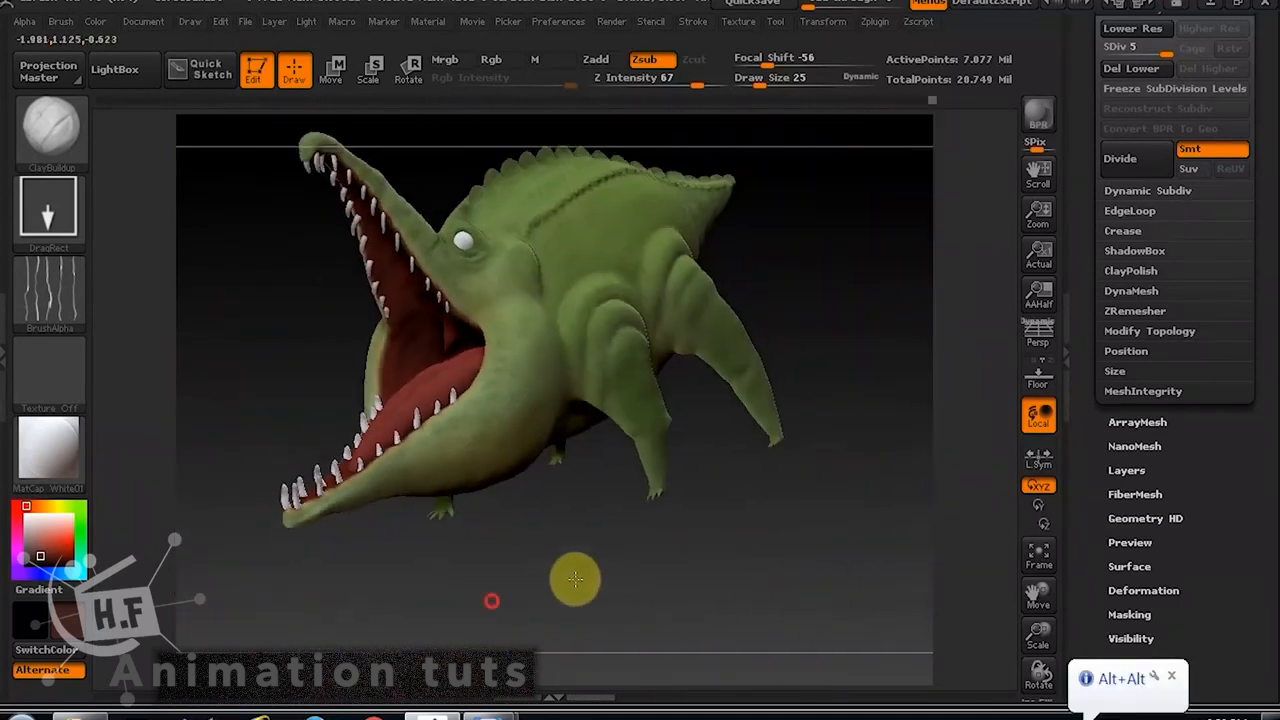
pyautogui.moveTo(574, 580); pyautogui.dragTo(440, 220)
pyautogui.keyDown('alt'); pyautogui.click(428, 240); pyautogui.keyUp('alt')
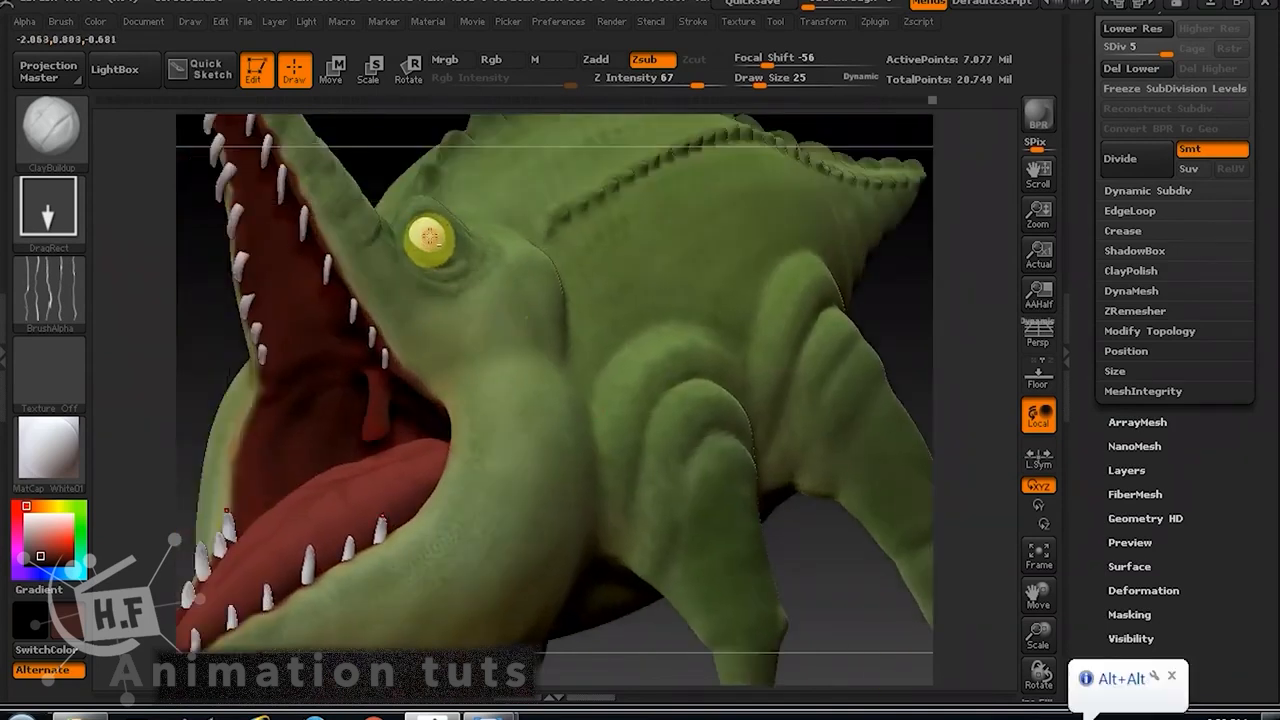
pyautogui.moveTo(1101, 20); pyautogui.dragTo(1101, 300)
pyautogui.click(1148, 267)
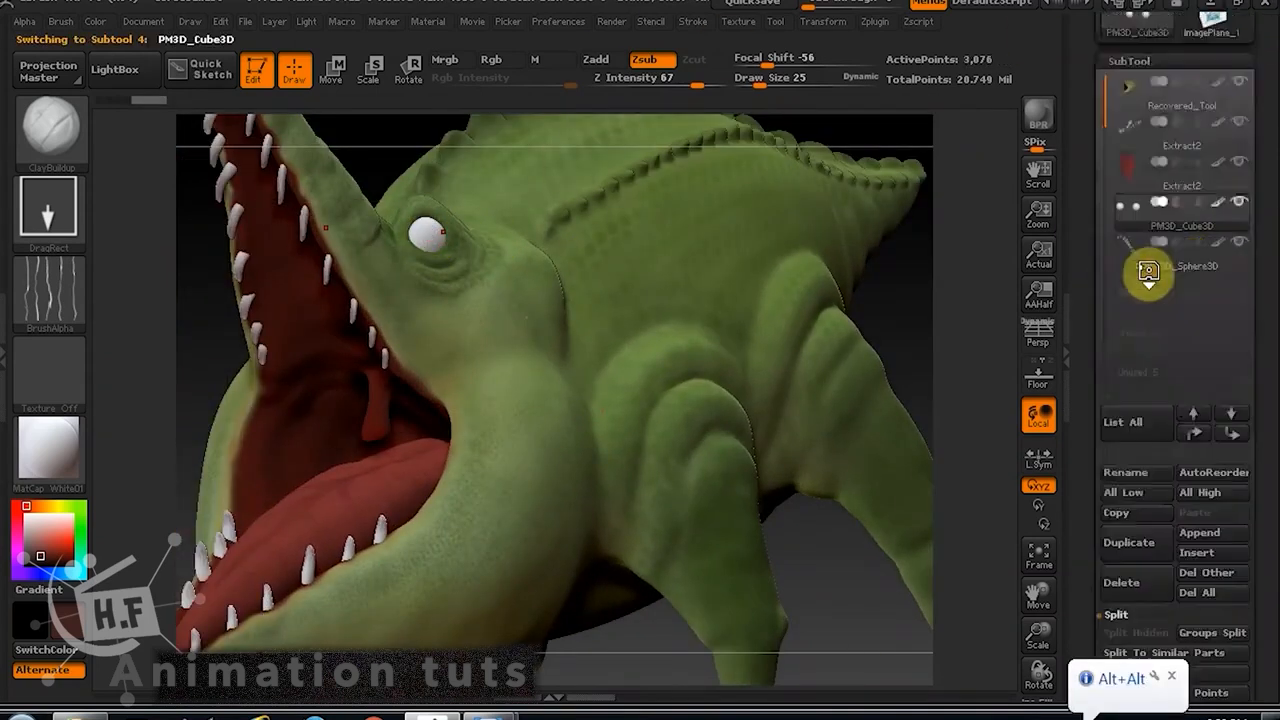
pyautogui.press('f')
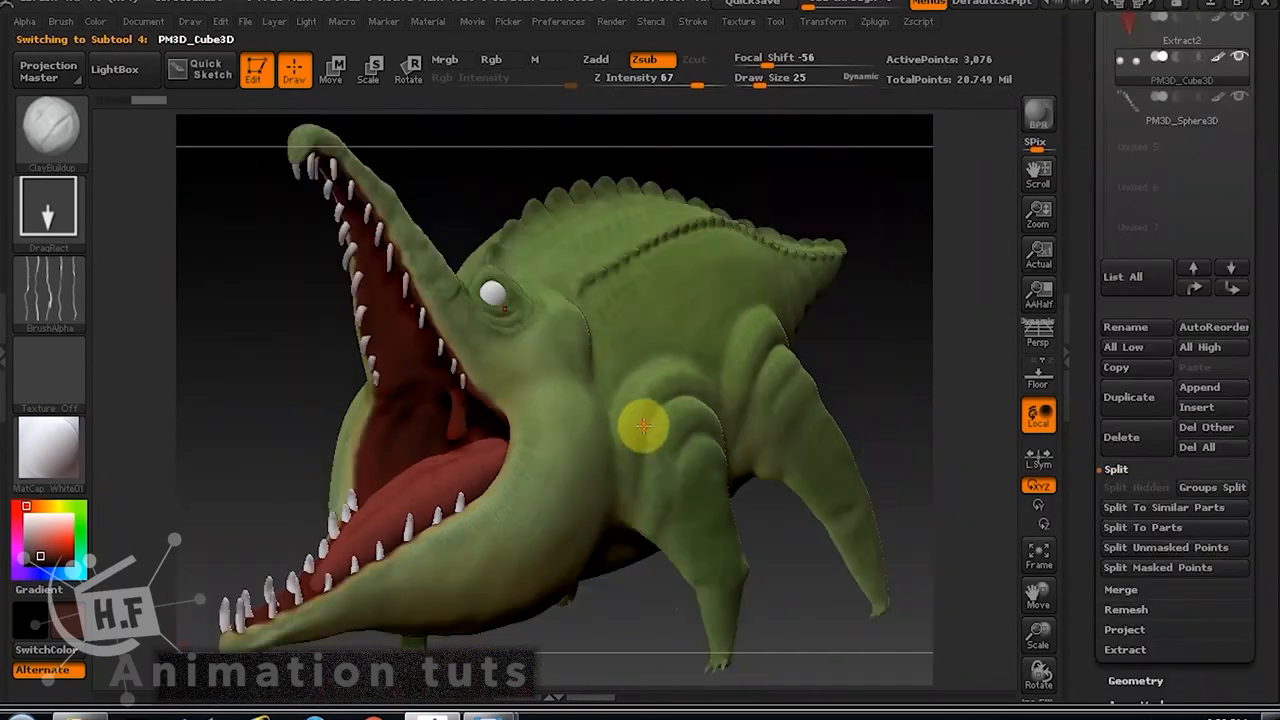
pyautogui.press('f')
pyautogui.moveTo(1265, 331); pyautogui.dragTo(1267, 144)
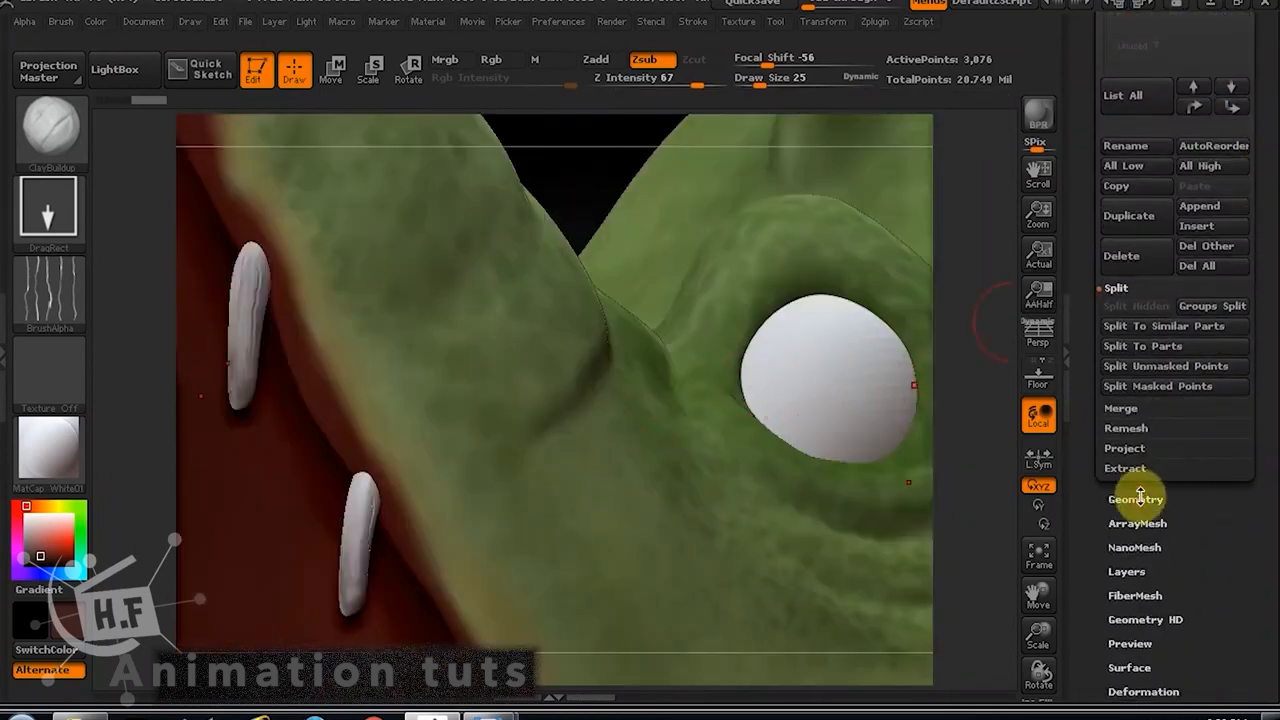
pyautogui.click(1136, 491)
pyautogui.click(1125, 172)
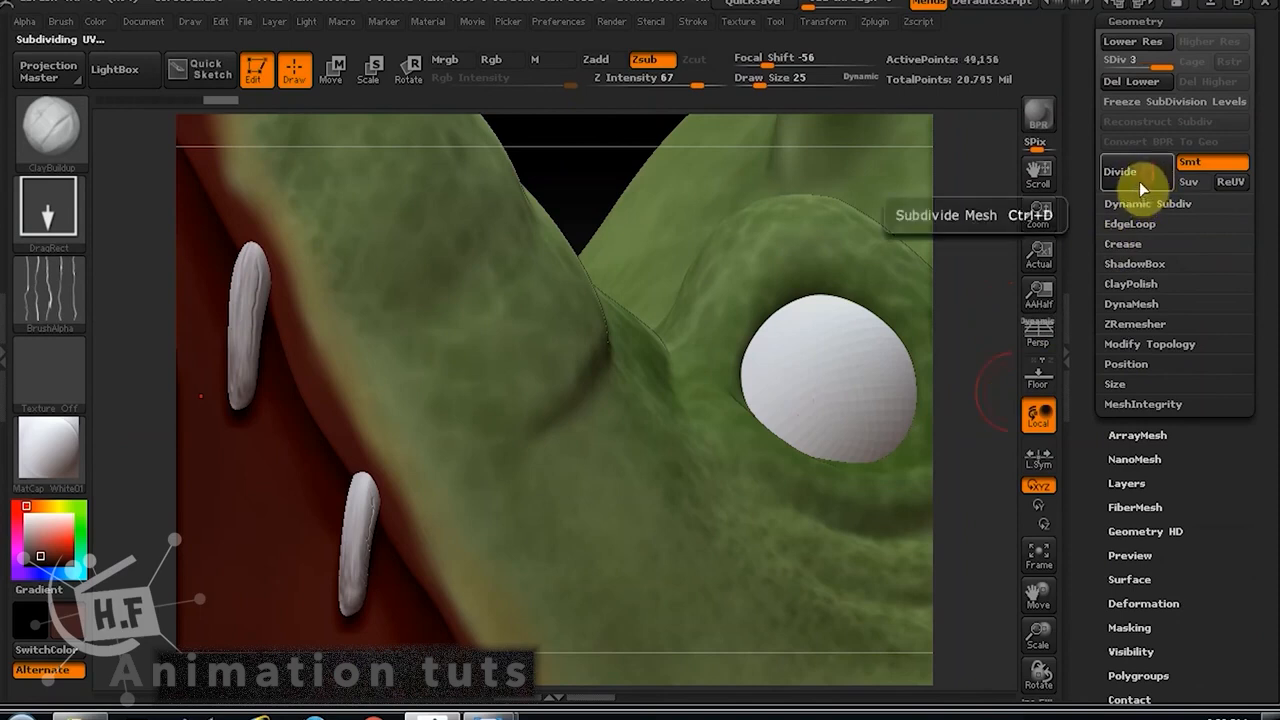
# Drop the eyeballs to subdivision level 1 and switch to the Standard brush with Rgb colour and no alpha.
pyautogui.click(1133, 41)
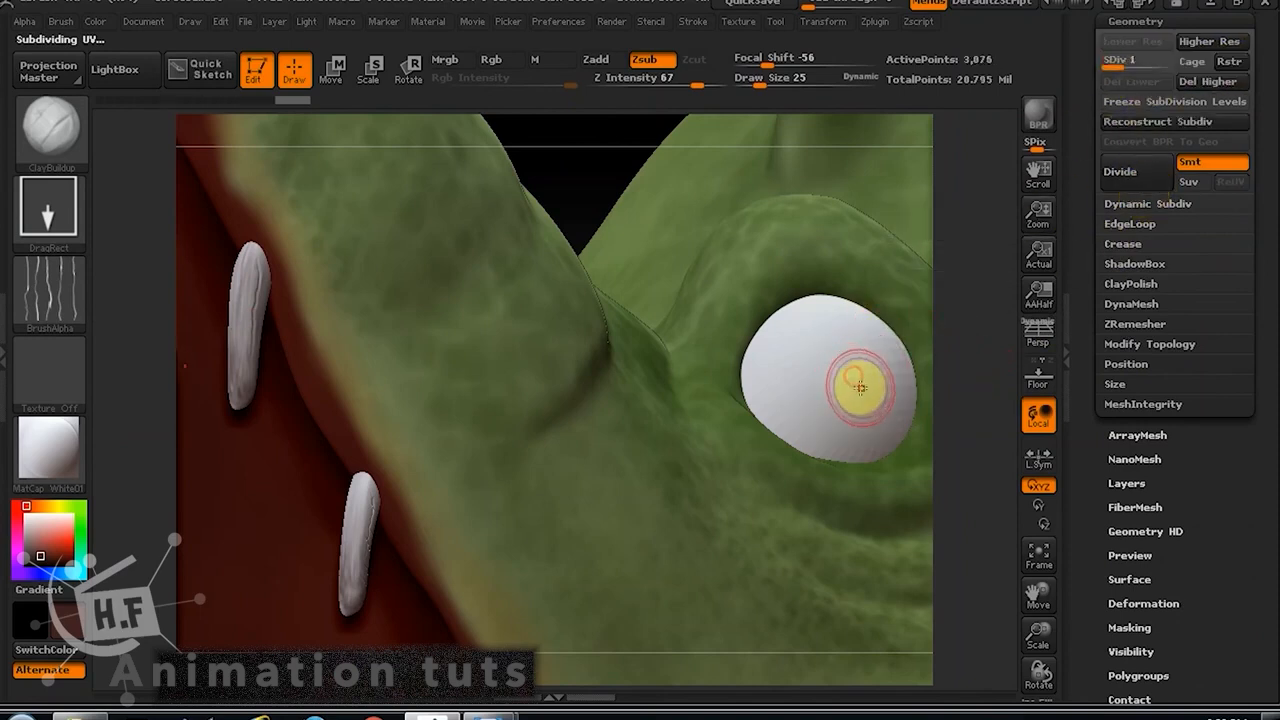
pyautogui.hotkey('ctrl', 'z')
pyautogui.click(60, 135)
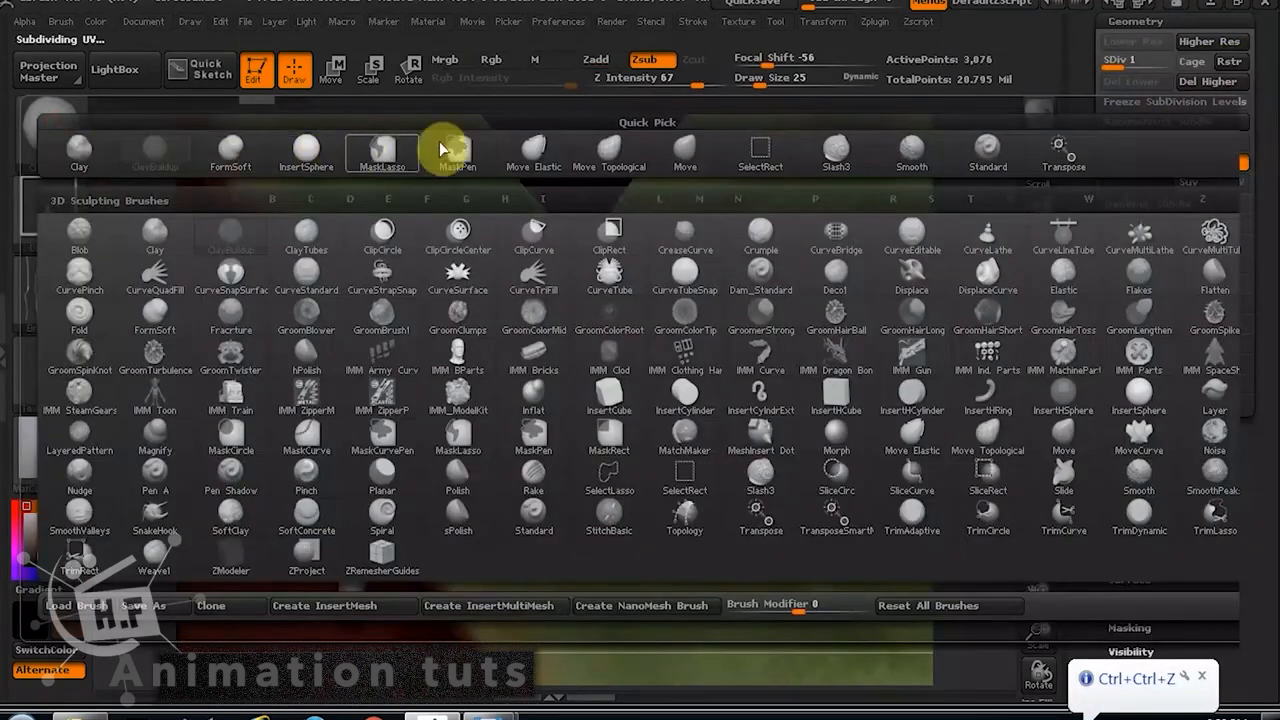
pyautogui.click(990, 152)
pyautogui.click(54, 290)
pyautogui.click(168, 322)
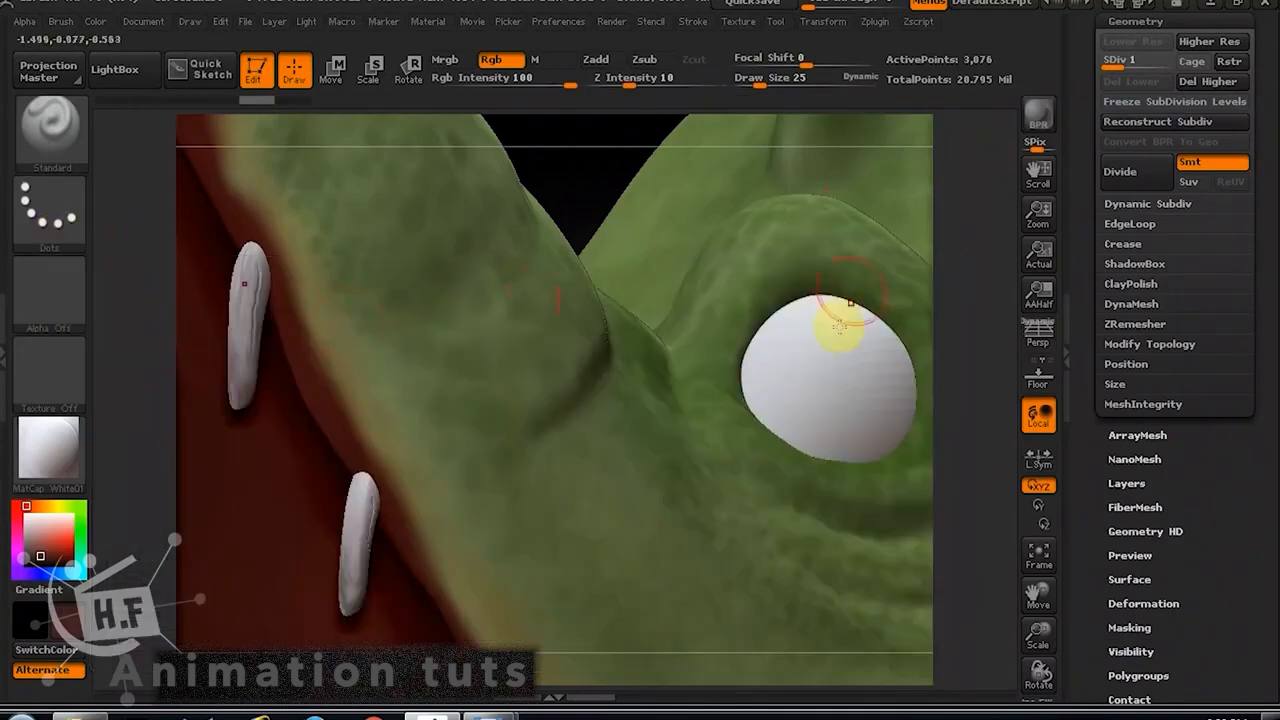
# Try painting a dark round pupil on the eyeball at subdivision level 1, and undo the stroke.
pyautogui.moveTo(850, 367); pyautogui.dragTo(844, 383)
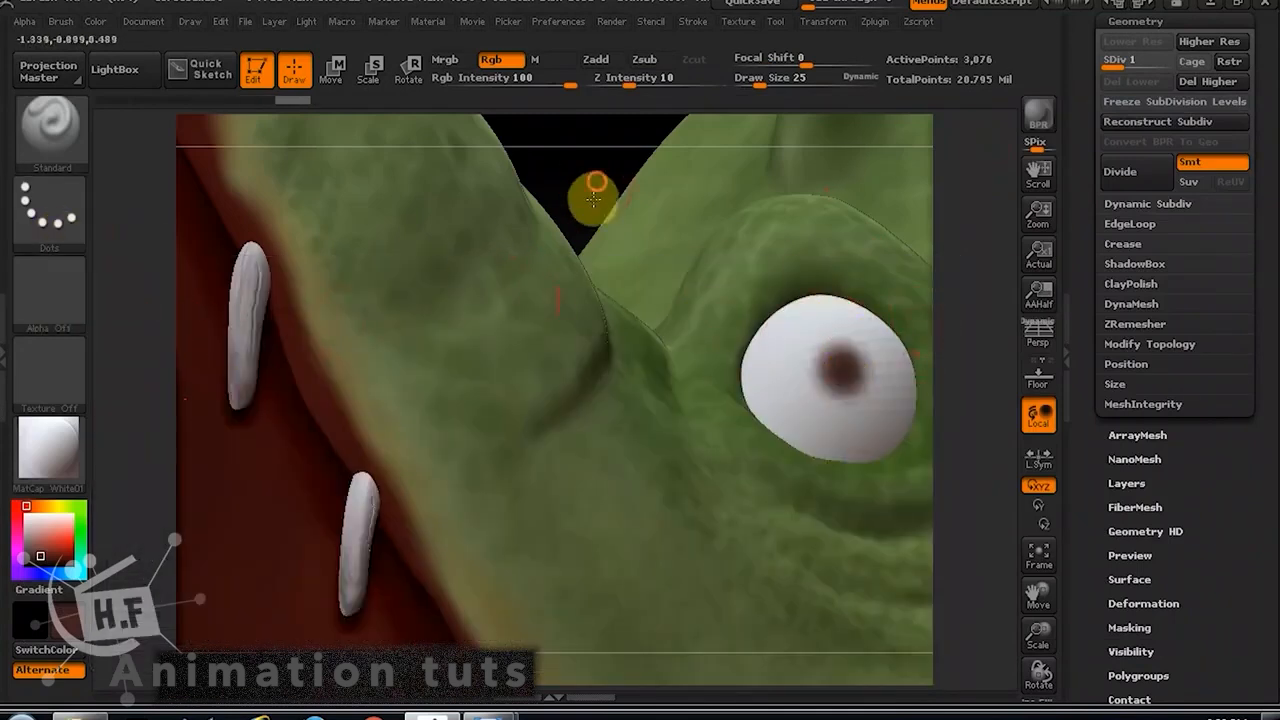
pyautogui.moveTo(594, 198); pyautogui.dragTo(580, 232)
pyautogui.moveTo(830, 393); pyautogui.dragTo(834, 377)
pyautogui.hotkey('ctrl', 'z')
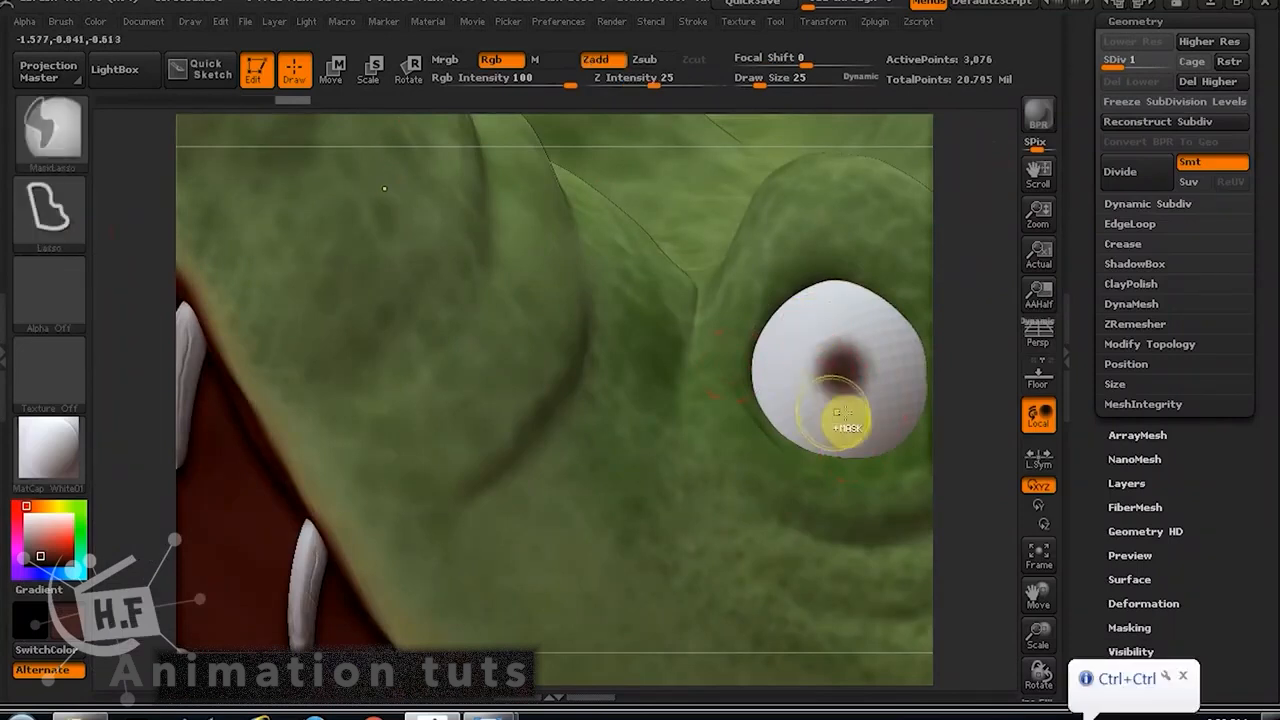
# Return the eyeballs to subdivision level 3, try painting a dark vertical slit pupil, and undo it.
pyautogui.moveTo(1136, 66); pyautogui.dragTo(1157, 62)
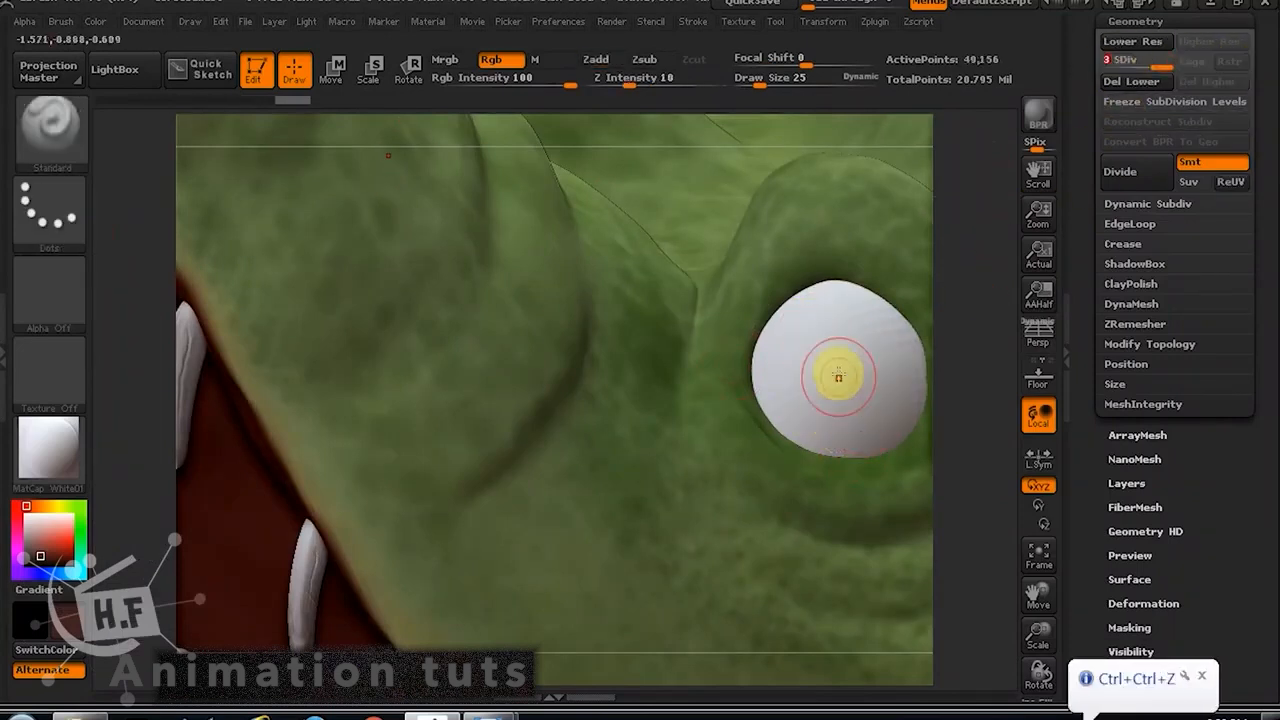
pyautogui.moveTo(856, 371); pyautogui.dragTo(843, 405)
pyautogui.hotkey('ctrl', 'z')
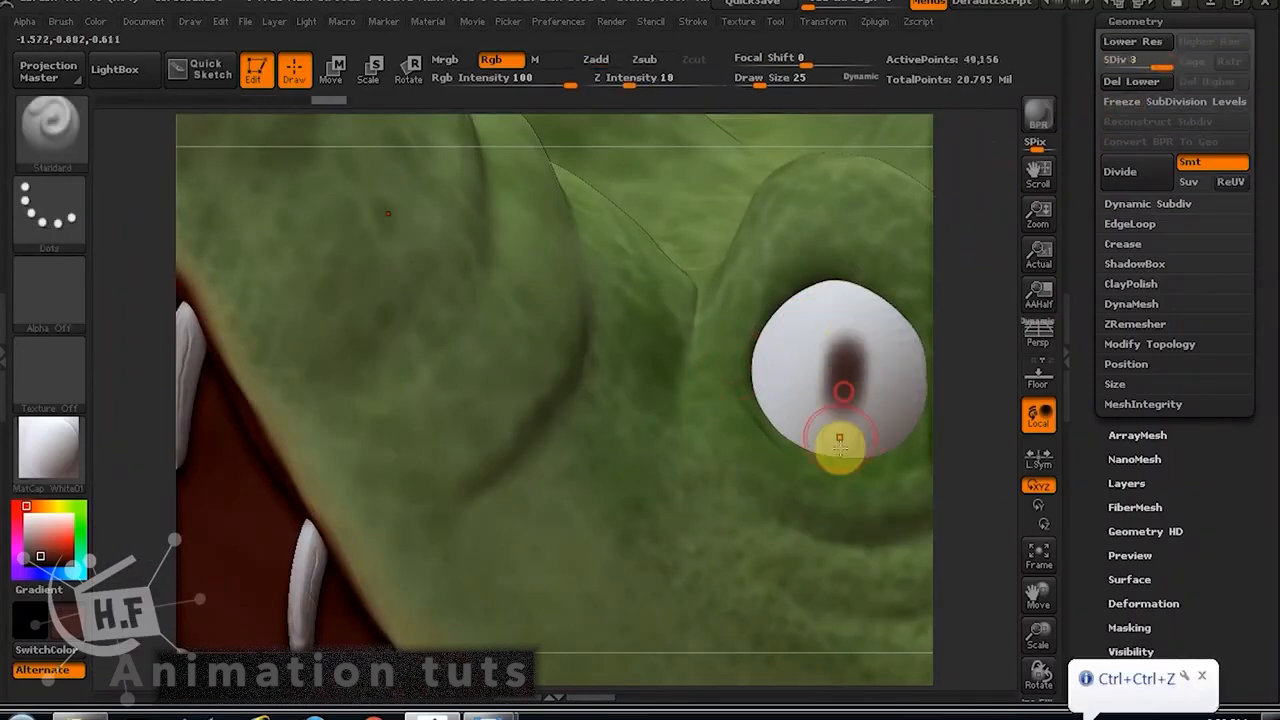
pyautogui.hotkey('ctrl', 'z')
# Subdivide the eyeballs to level 4 and mask a vertical pupil band on the eyeball with the MaskPen brush at draw size 25.
pyautogui.click(1135, 185)
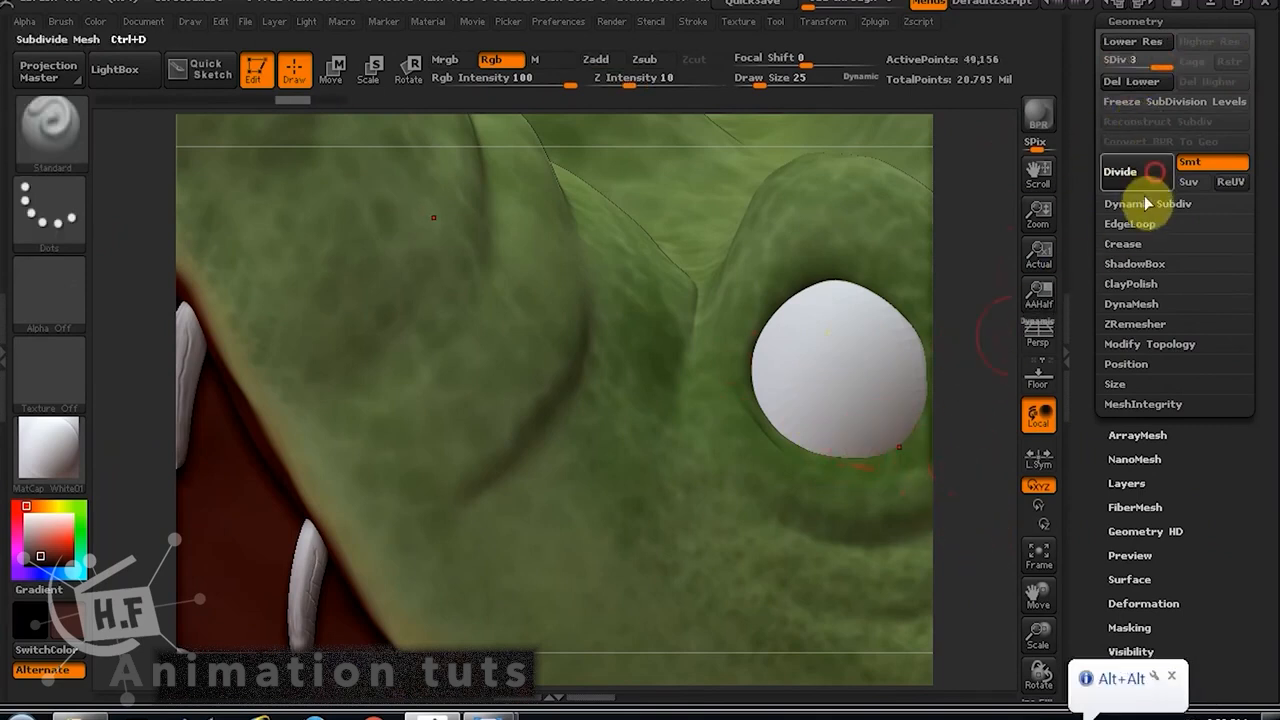
pyautogui.moveTo(1020, 589); pyautogui.dragTo(944, 577)
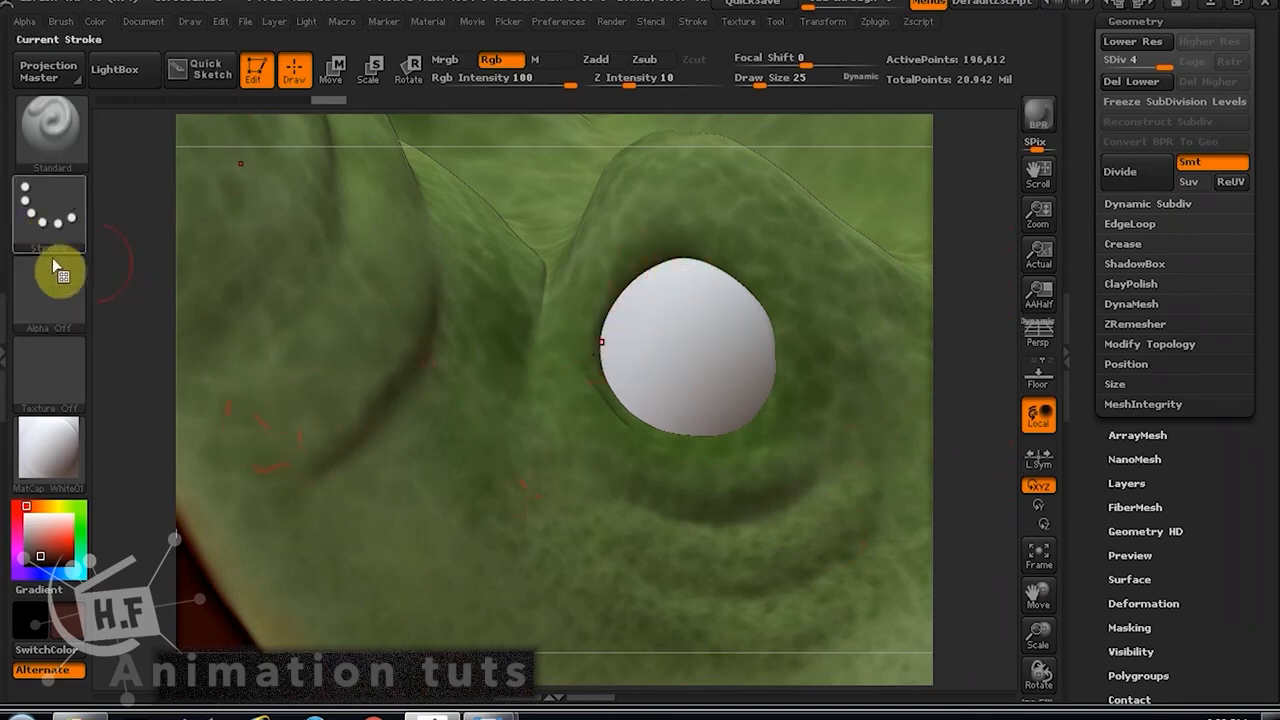
pyautogui.press('ctrl')
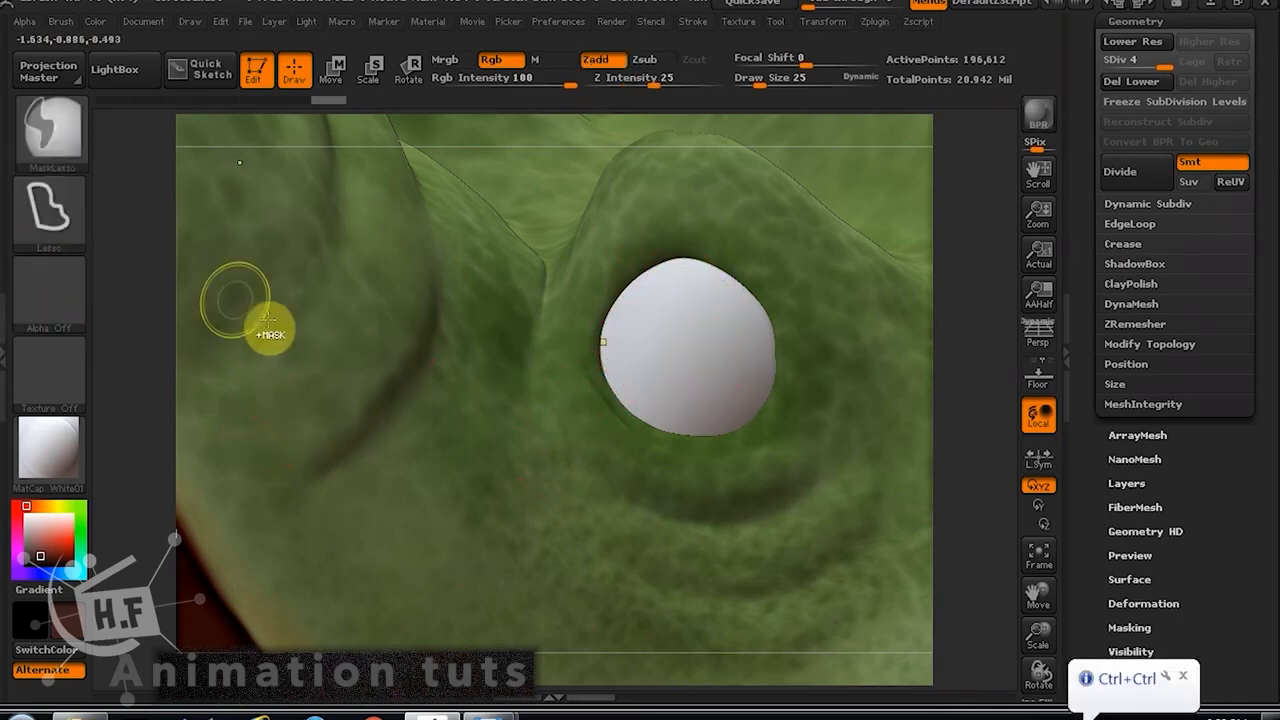
pyautogui.click(58, 132)
pyautogui.click(159, 152)
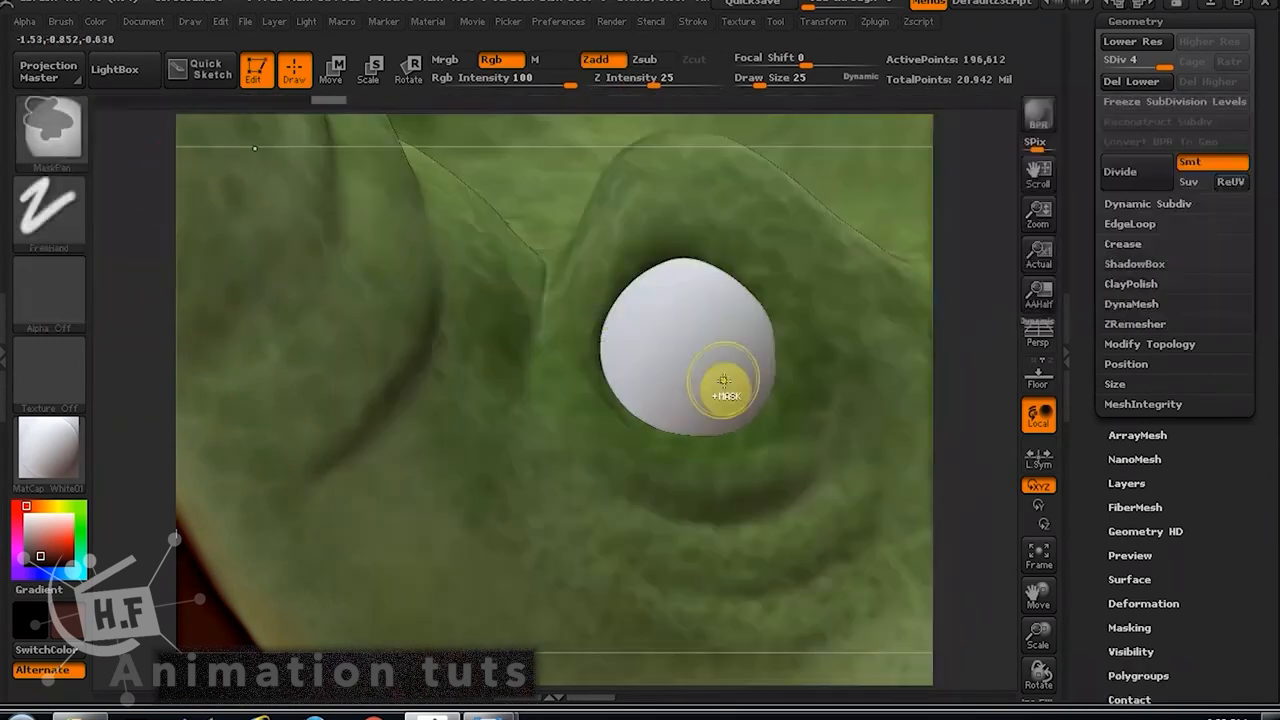
pyautogui.moveTo(726, 386)
pyautogui.keyDown('ctrl'); pyautogui.mouseDown()
pyautogui.moveTo(697, 331)
pyautogui.moveTo(691, 391)
pyautogui.moveTo(689, 329)
pyautogui.moveTo(692, 387)
pyautogui.mouseUp(); pyautogui.keyUp('ctrl')
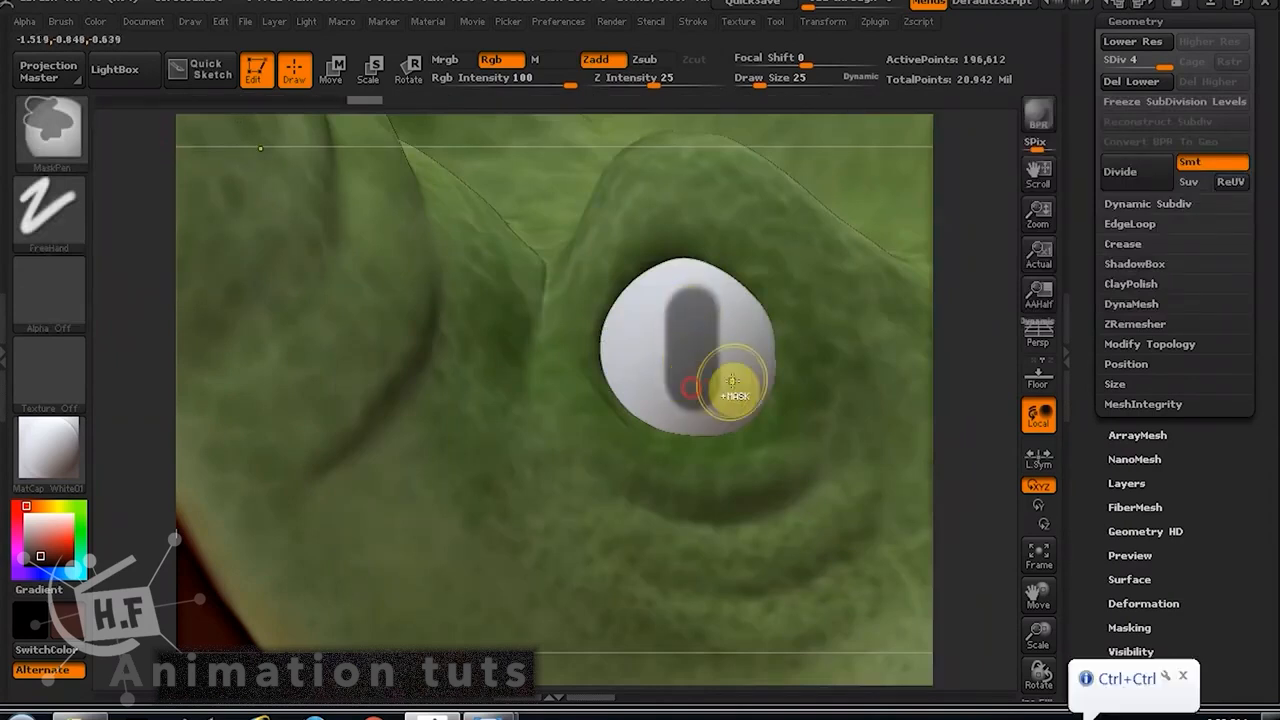
# Erase the edges of the pupil mask at draw size 14 to form a pointed slit, and invert the mask.
pyautogui.moveTo(762, 84); pyautogui.dragTo(754, 86)
pyautogui.hotkey('ctrl', 'alt')
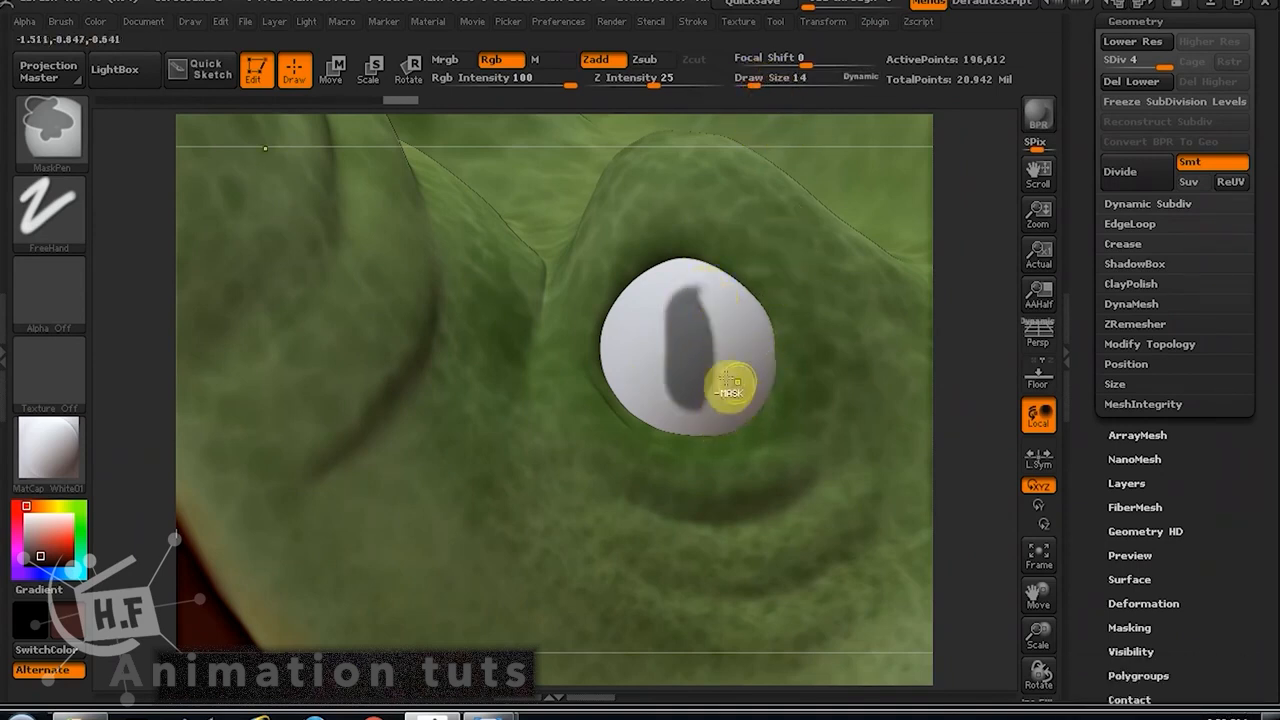
pyautogui.hotkey('ctrl', 'alt')
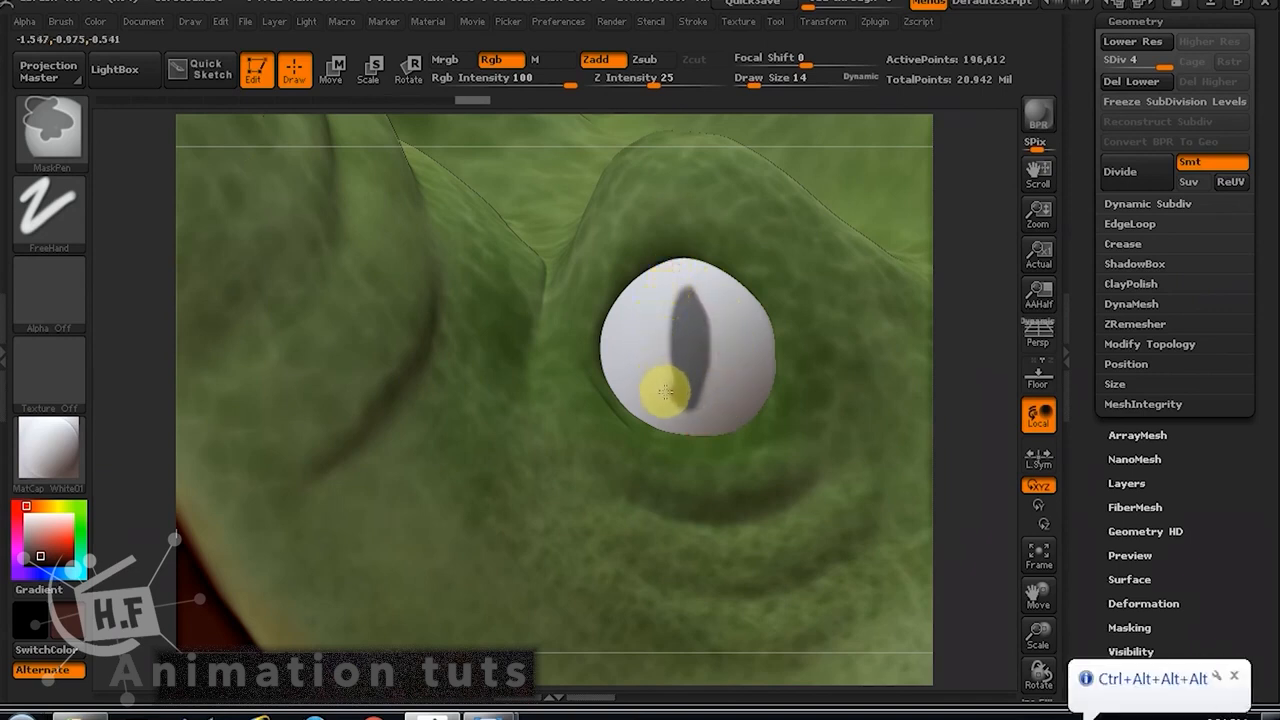
pyautogui.hotkey('ctrl', 'alt')
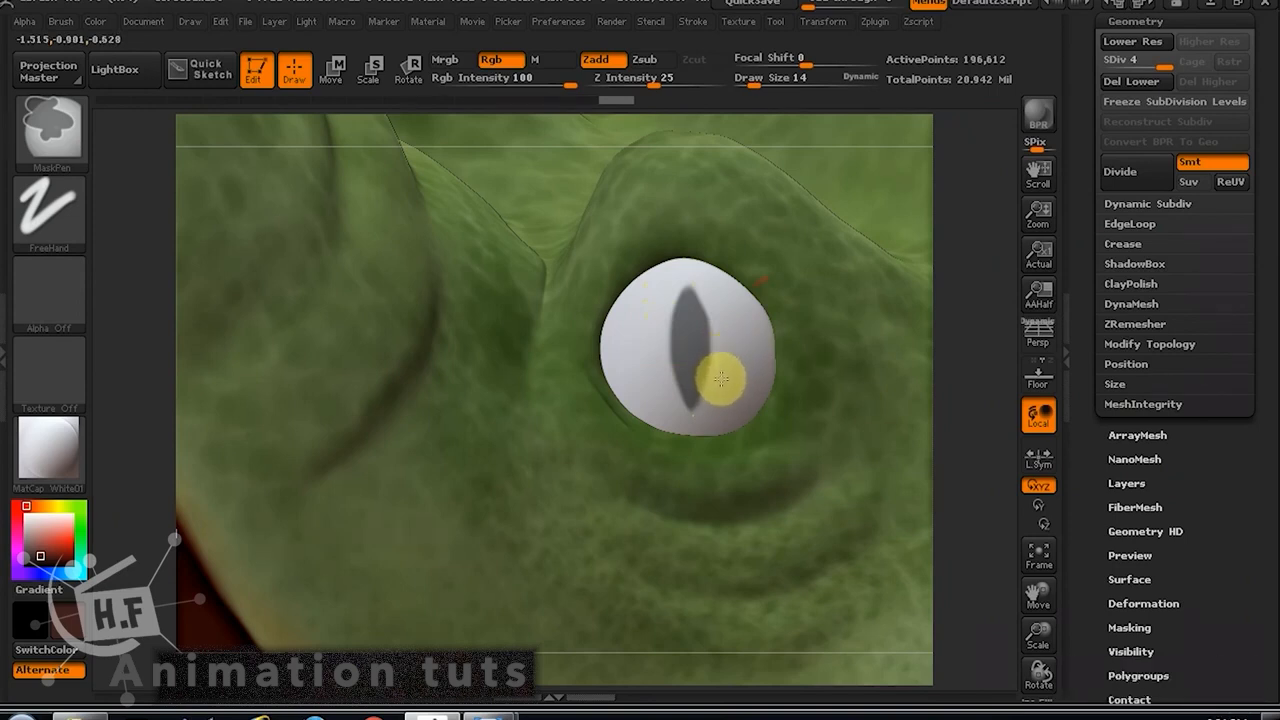
pyautogui.hotkey('ctrl', 'alt')
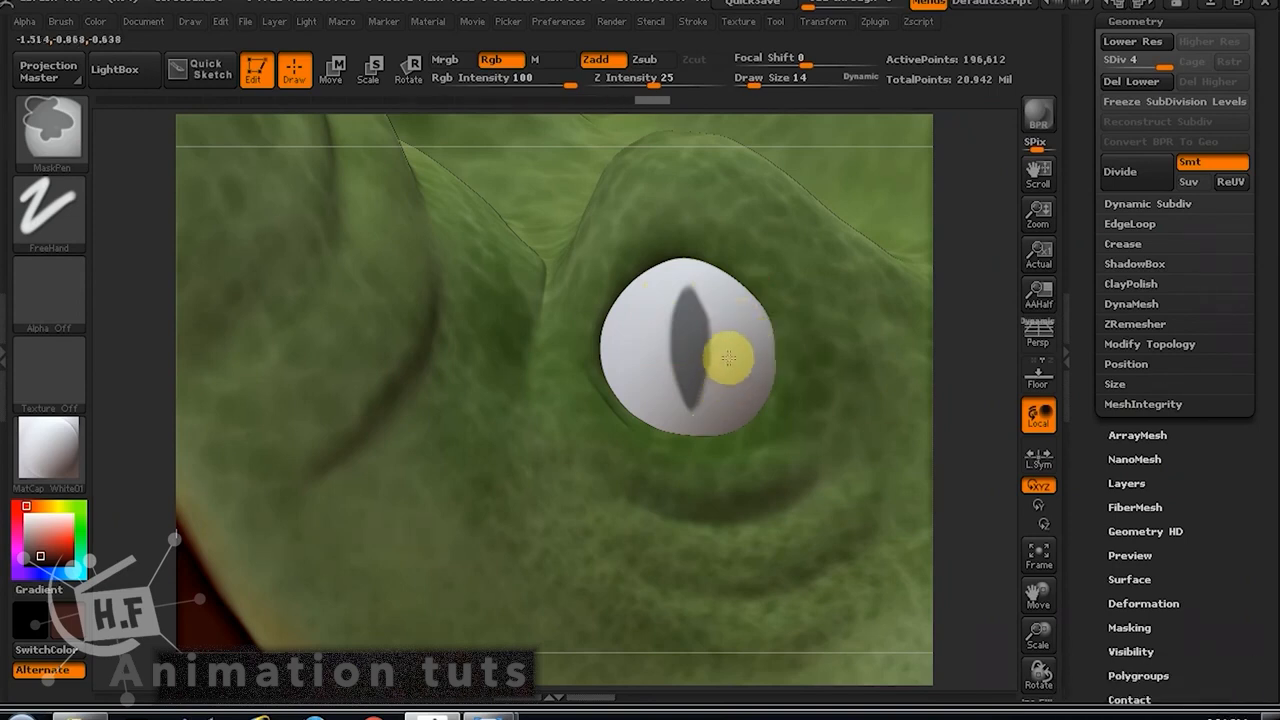
pyautogui.keyDown('ctrl'); pyautogui.keyDown('alt'); pyautogui.moveTo(724, 363); pyautogui.dragTo(724, 362); pyautogui.keyUp('alt'); pyautogui.keyUp('ctrl')
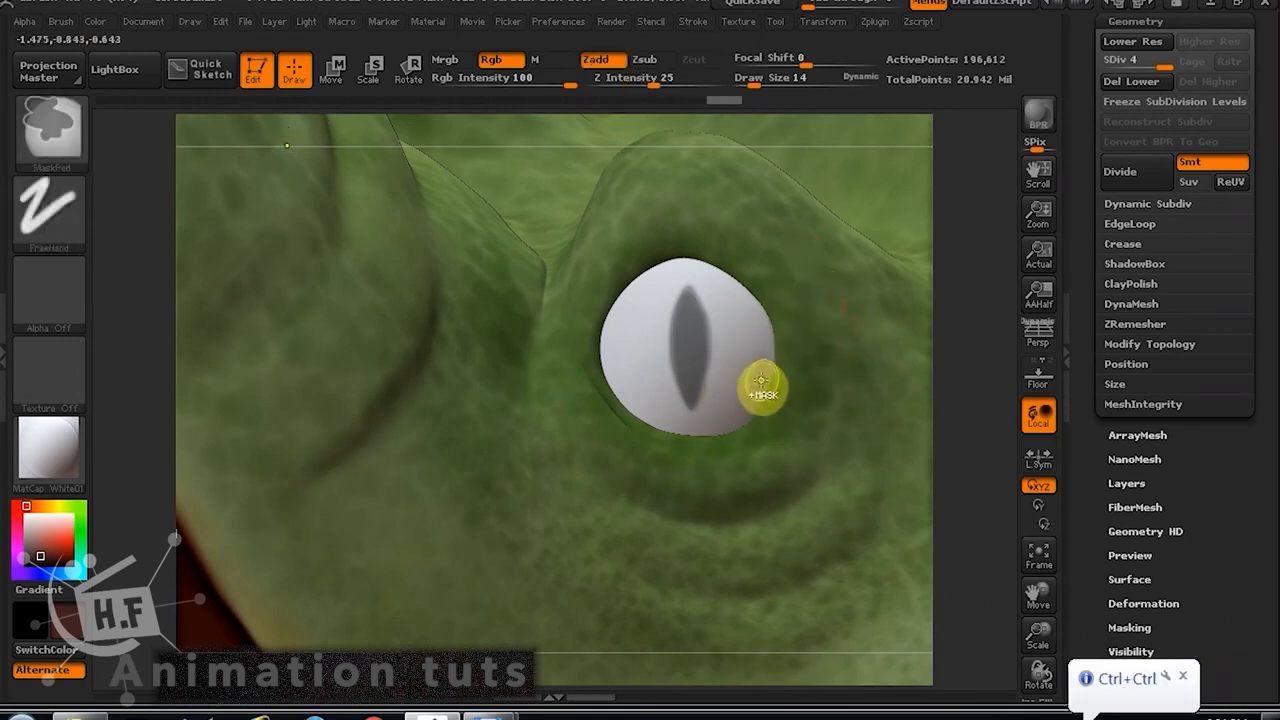
pyautogui.hotkey('ctrl', 'z')
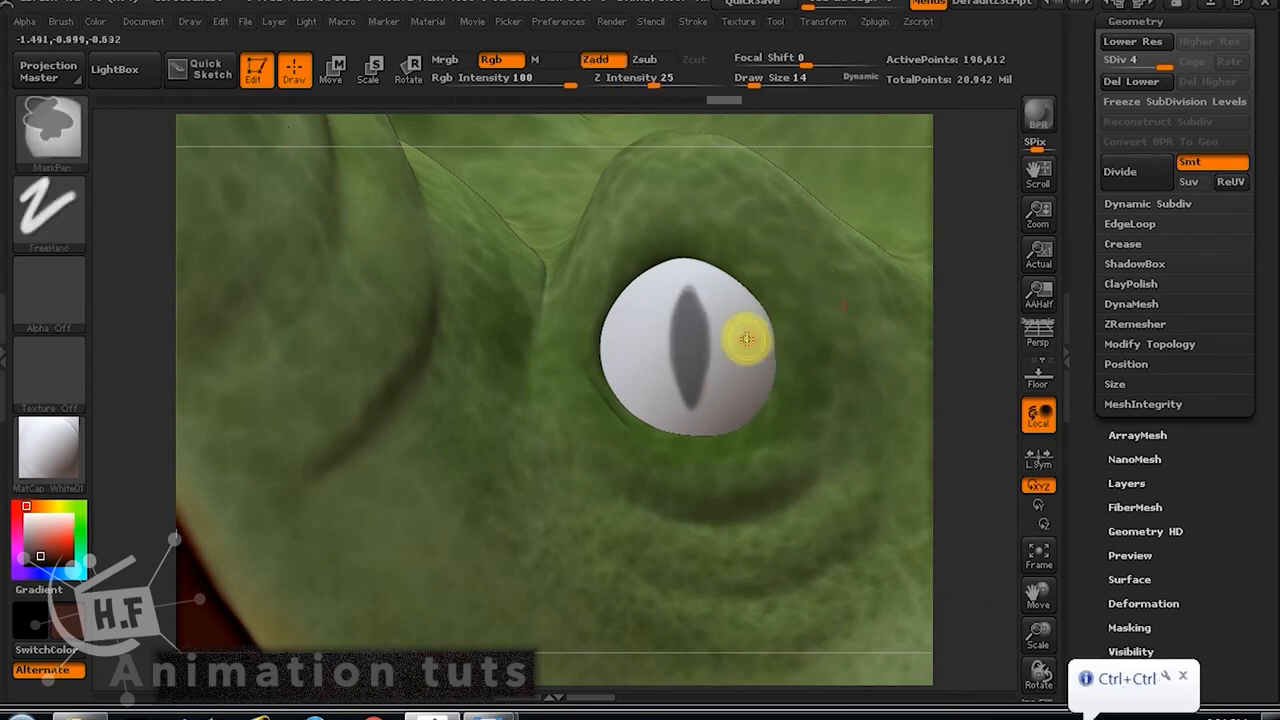
pyautogui.hotkey('ctrl', 'z')
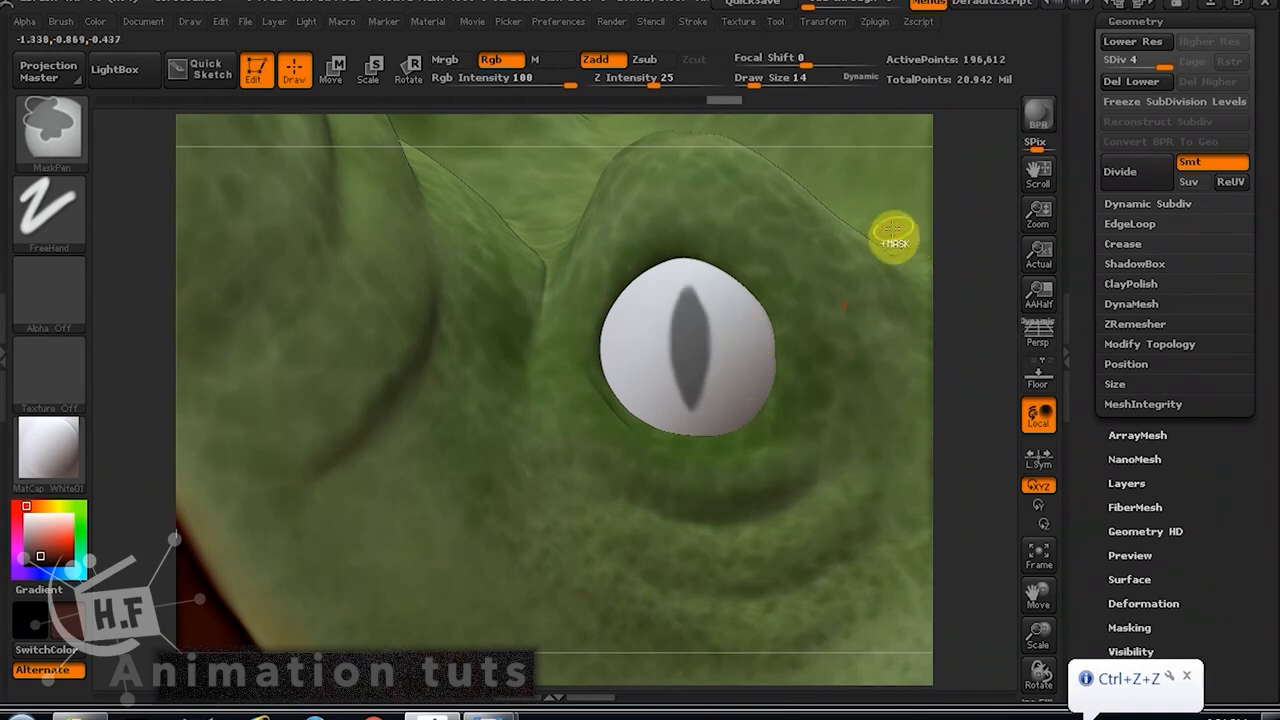
pyautogui.keyDown('ctrl'); pyautogui.click(148, 665); pyautogui.keyUp('ctrl')
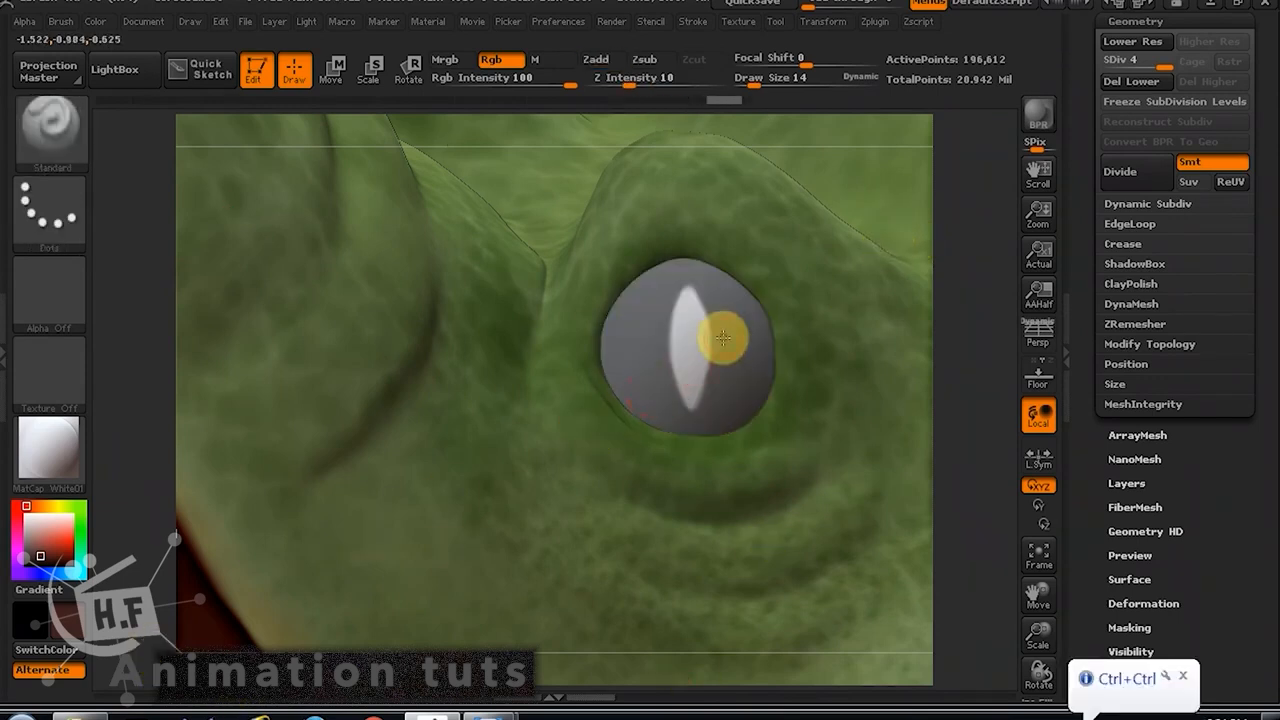
# Carve the unmasked pupil slit inward with the Standard brush in Zsub, colour off, draw size 30 and Z Intensity 19.
pyautogui.click(49, 130)
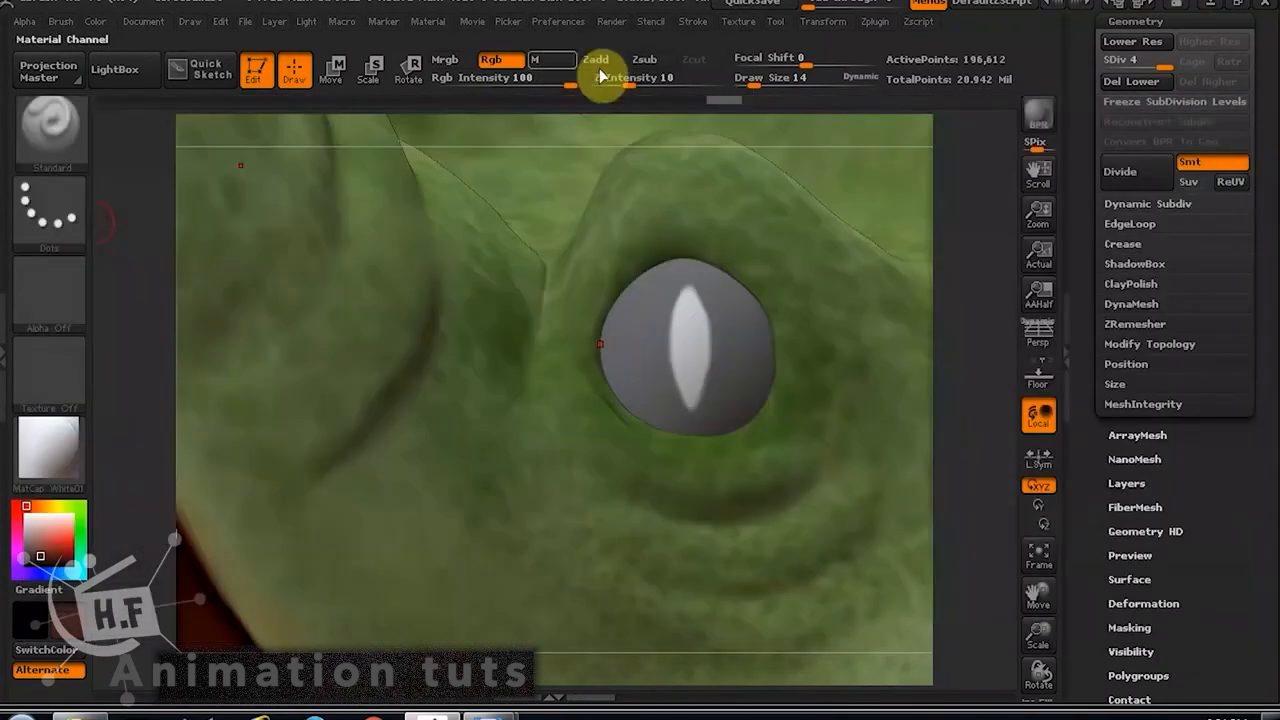
pyautogui.click(645, 59)
pyautogui.click(505, 60)
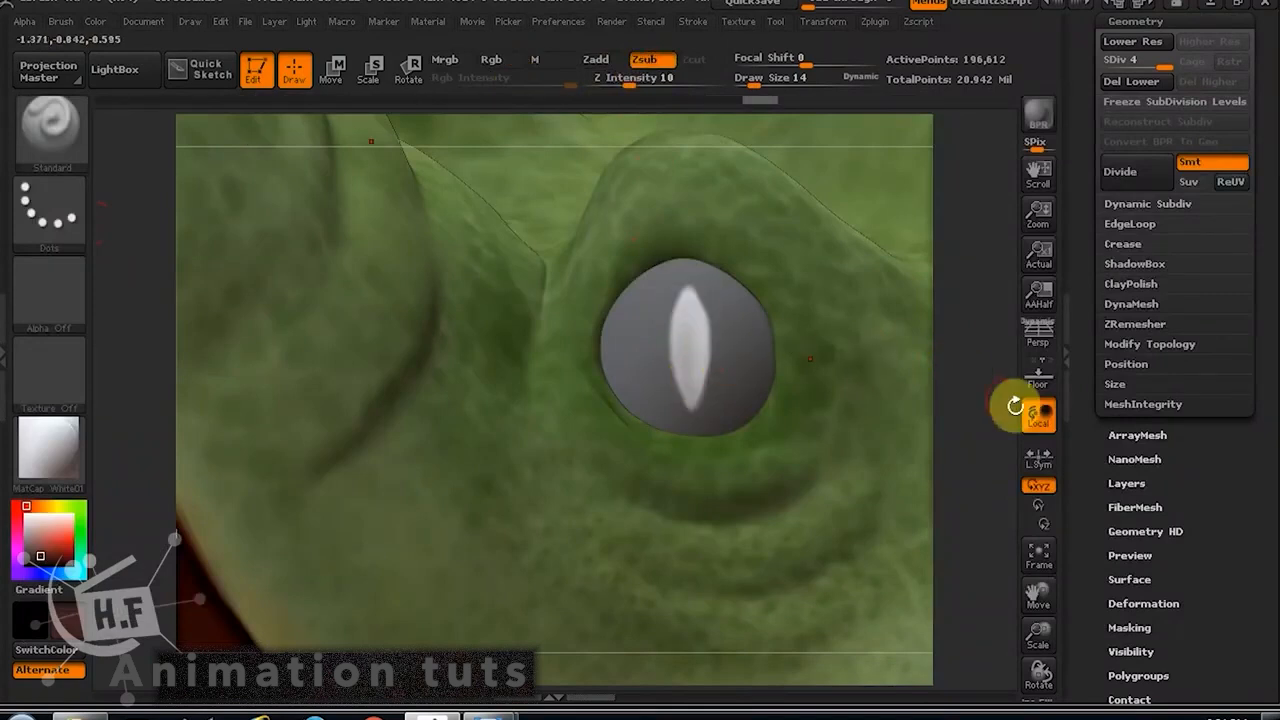
pyautogui.moveTo(760, 84); pyautogui.dragTo(766, 80)
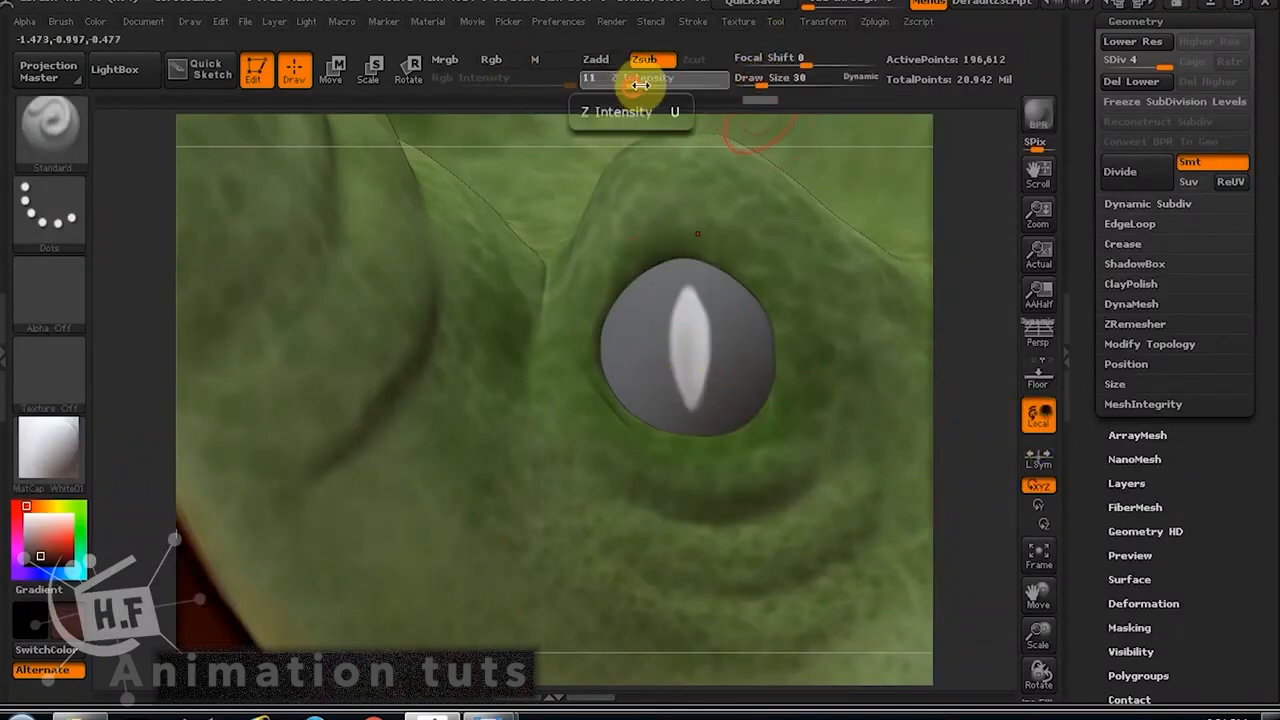
pyautogui.moveTo(634, 86); pyautogui.dragTo(646, 85)
pyautogui.moveTo(689, 286); pyautogui.dragTo(689, 399)
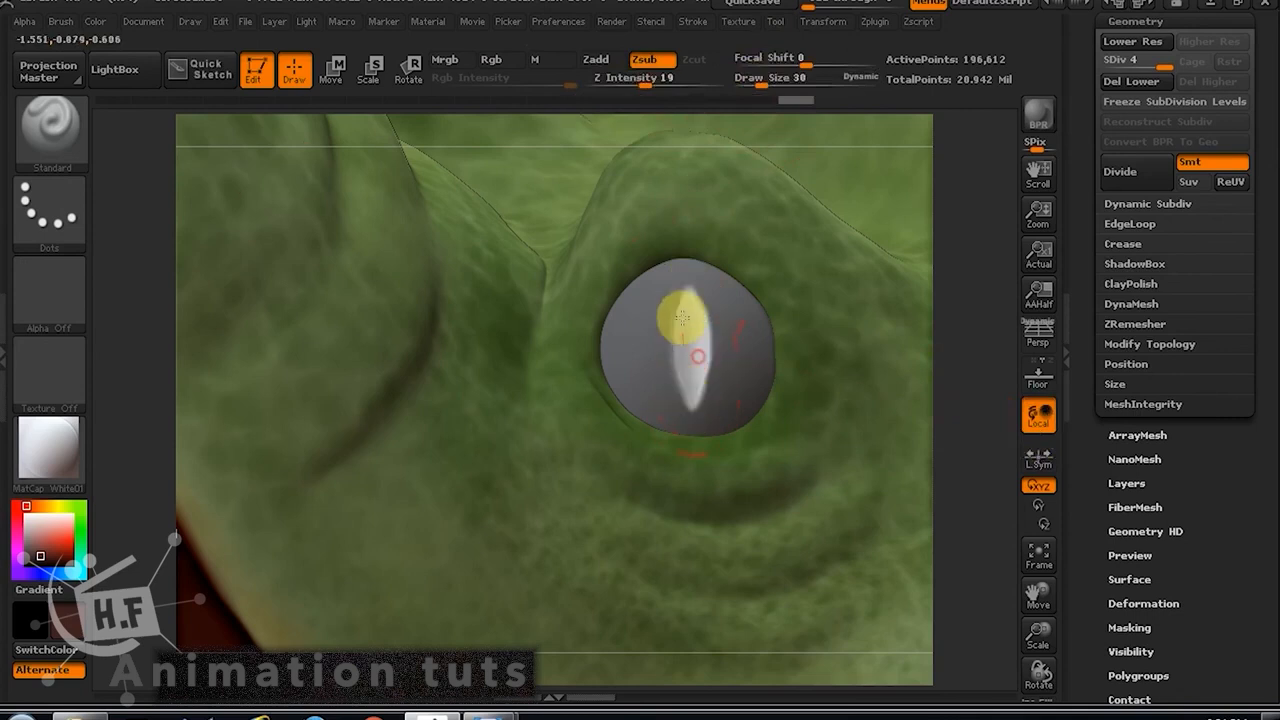
pyautogui.moveTo(680, 320); pyautogui.dragTo(690, 388)
pyautogui.moveTo(708, 328); pyautogui.dragTo(708, 366)
# Get a close-up of the eyeball and set the Standard brush to Zadd with draw size 9.
pyautogui.moveTo(1046, 663); pyautogui.dragTo(861, 484)
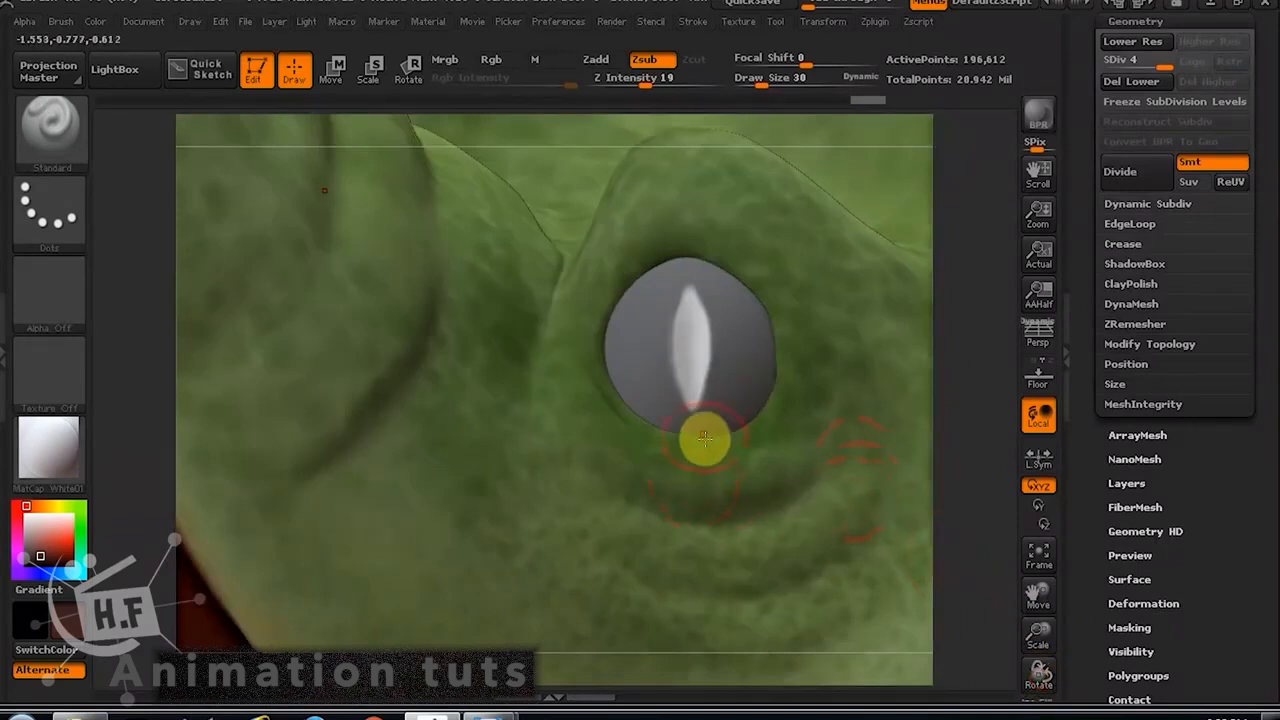
pyautogui.moveTo(1038, 633); pyautogui.dragTo(1038, 719)
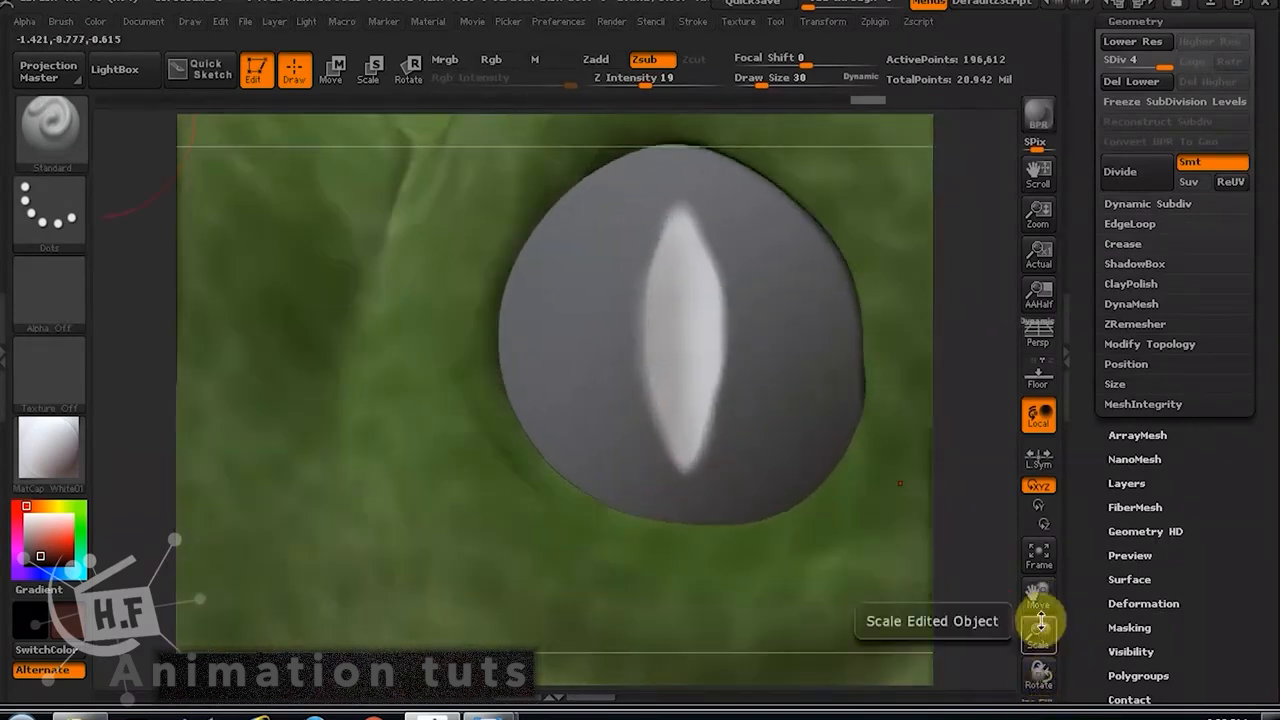
pyautogui.moveTo(1045, 583); pyautogui.dragTo(1025, 609)
pyautogui.click(60, 130)
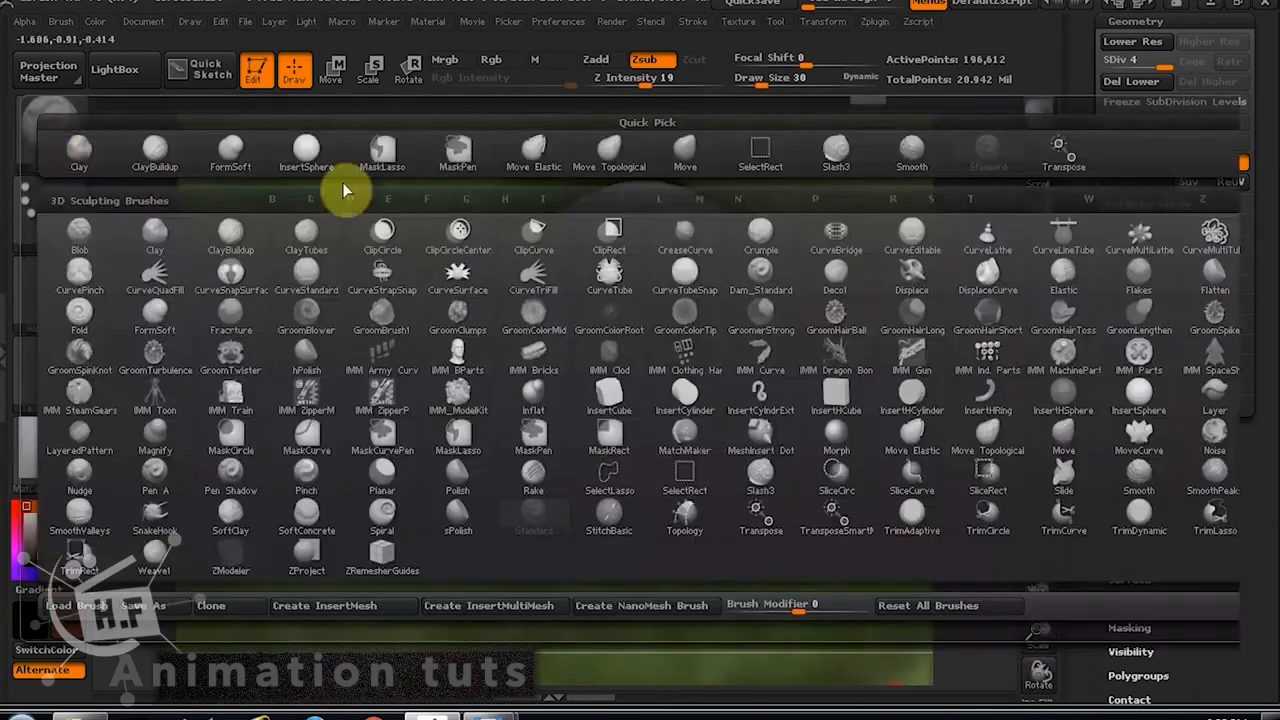
pyautogui.click(343, 189)
pyautogui.moveTo(757, 89); pyautogui.dragTo(748, 86)
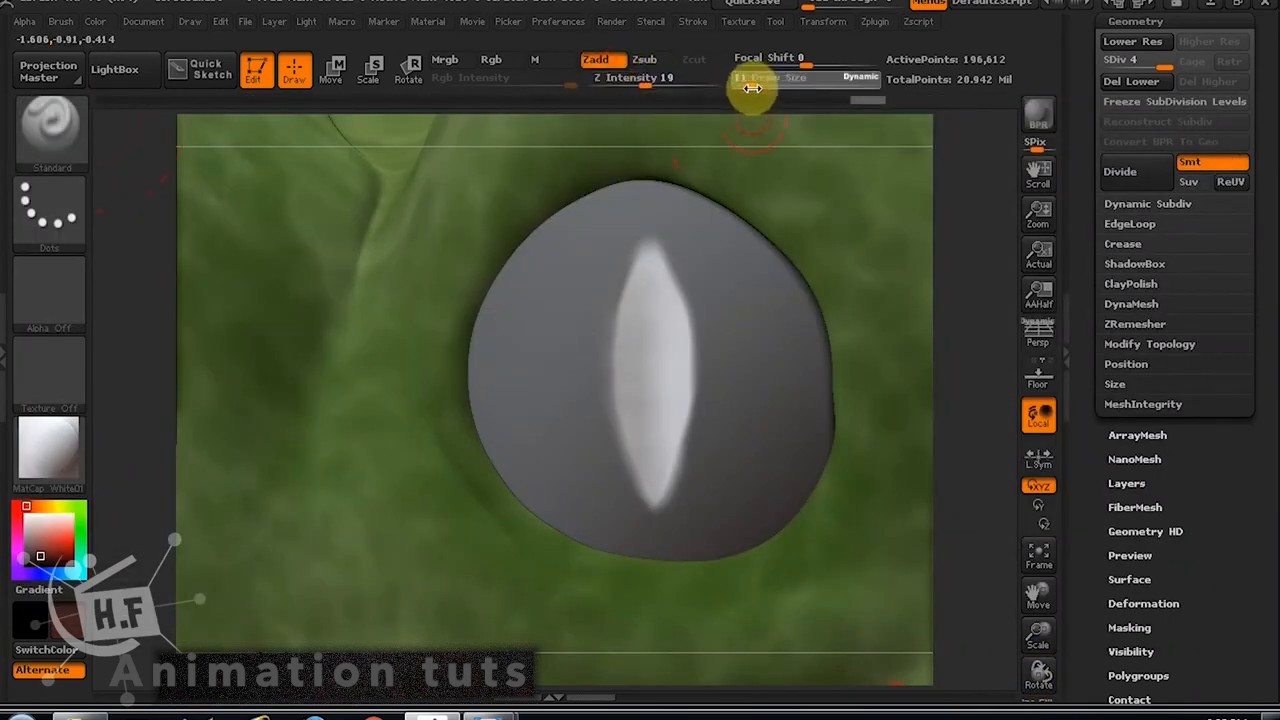
# Switch to the image viewer to examine the crocodile reference picture, and return to ZBrush.
pyautogui.press('alt')
pyautogui.press('alt')
pyautogui.hotkey('alt', 'Tab')
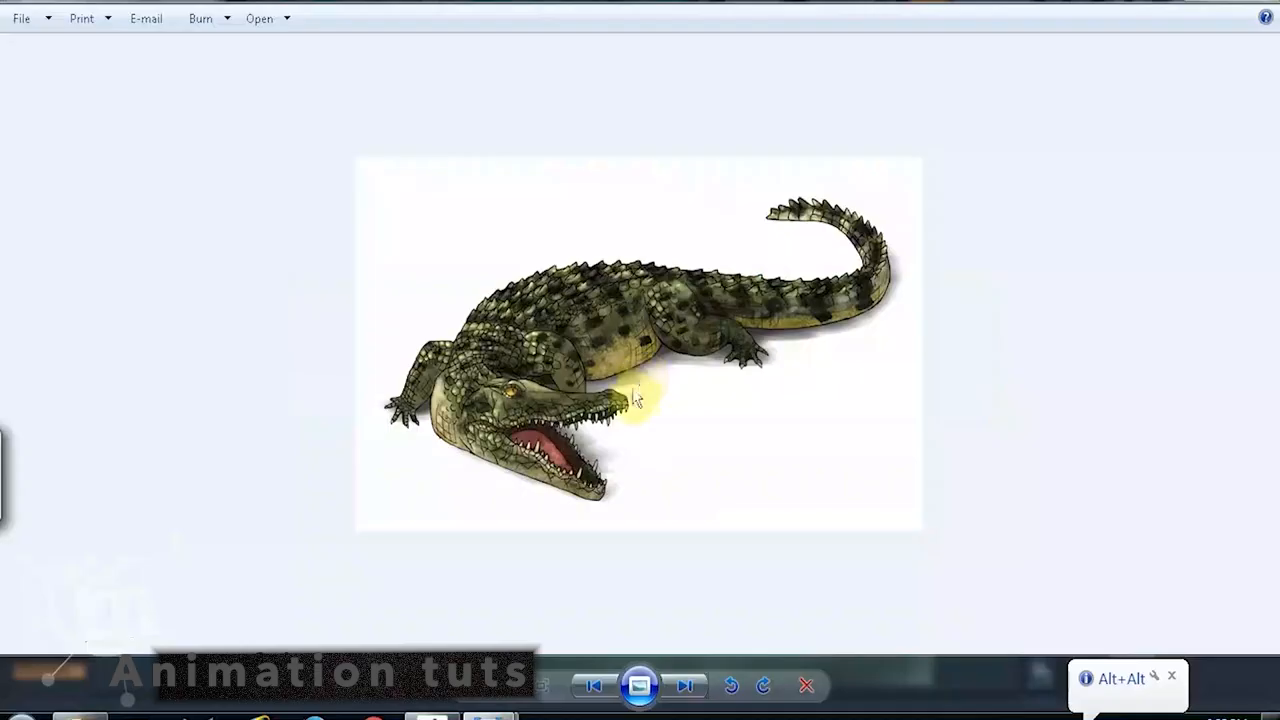
pyautogui.click(1202, 3)
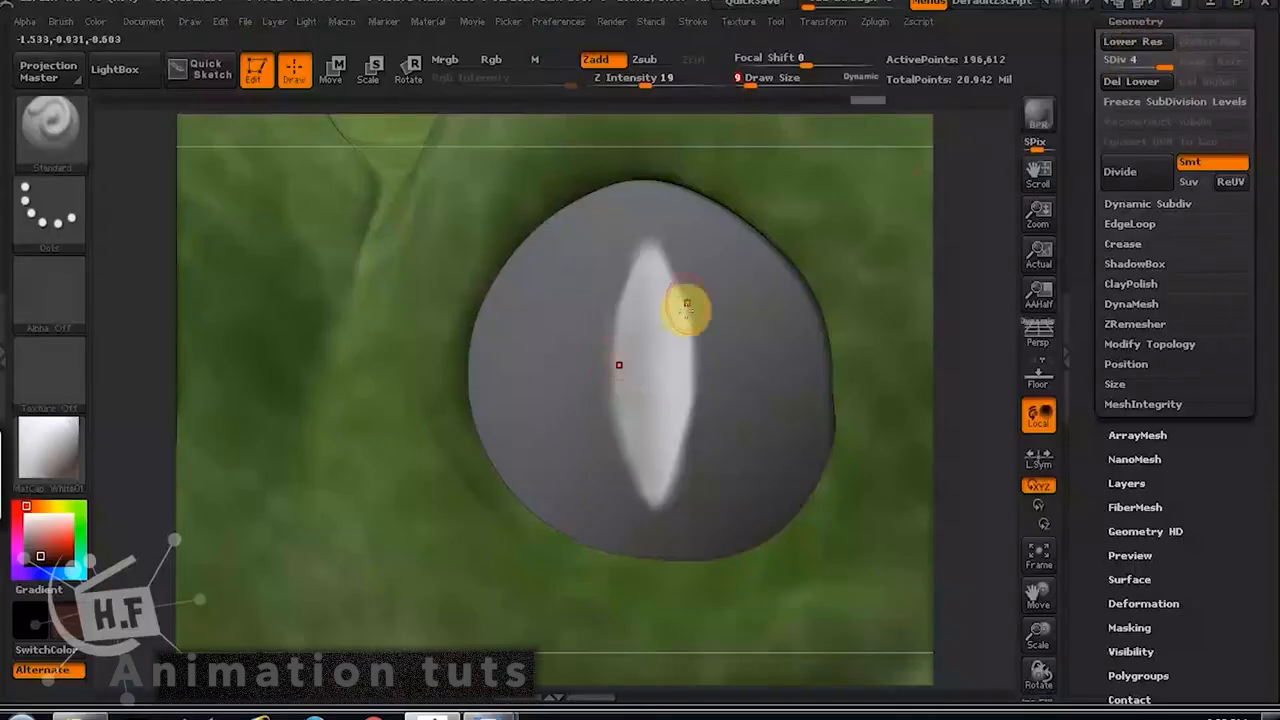
# Sculpt a fine raised vertical ridge inside the pupil at draw size 7, undo the unwanted stroke, and load Alpha 59.
pyautogui.hotkey('ctrl', 'z')
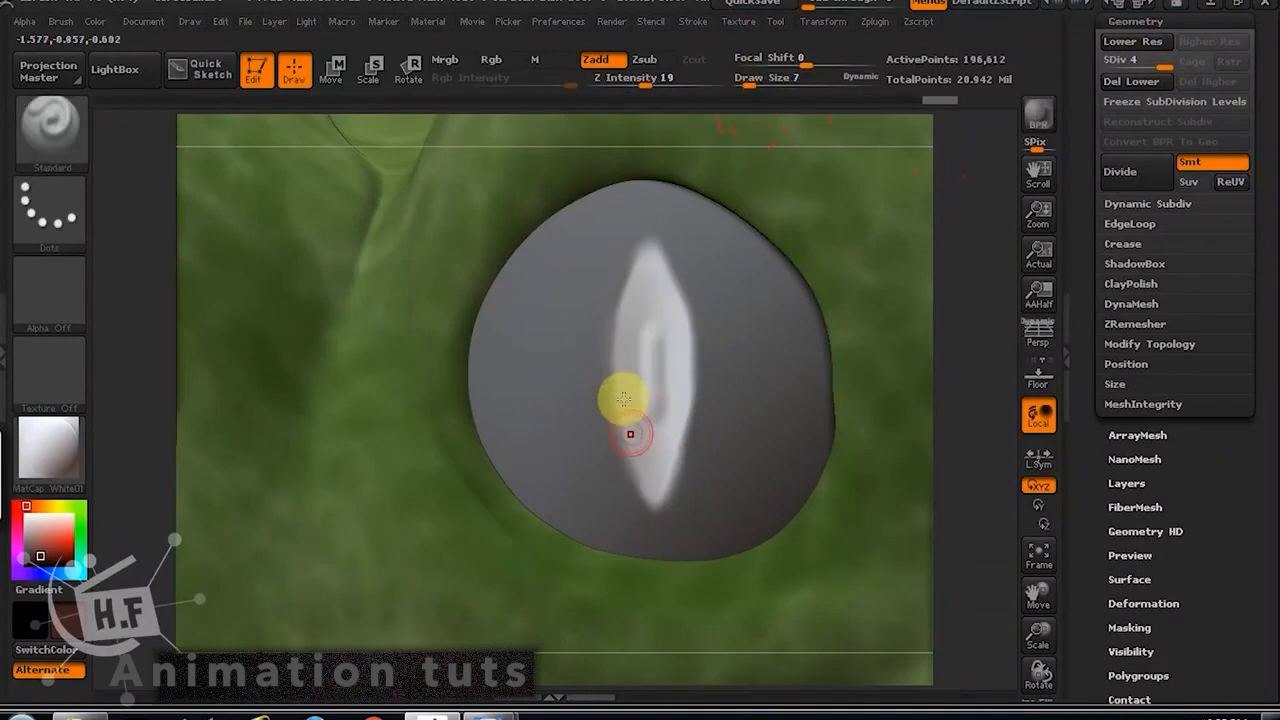
pyautogui.click(65, 135)
pyautogui.click(155, 480)
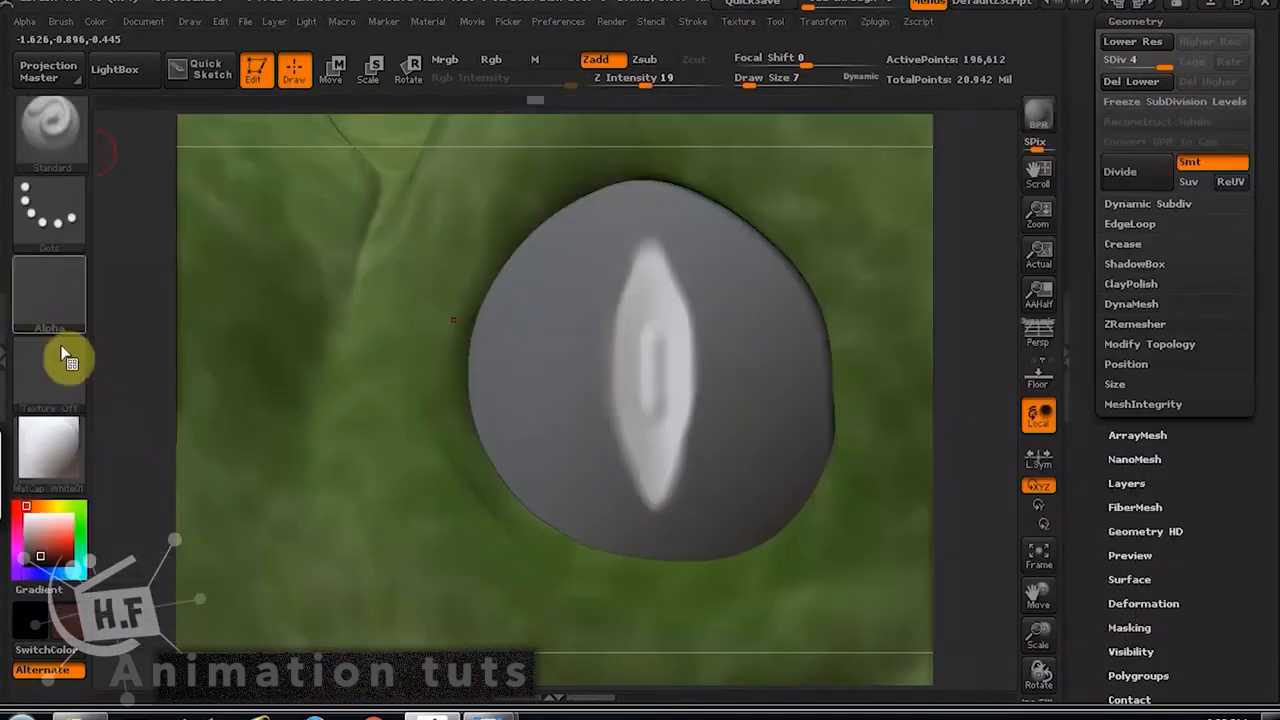
pyautogui.click(48, 285)
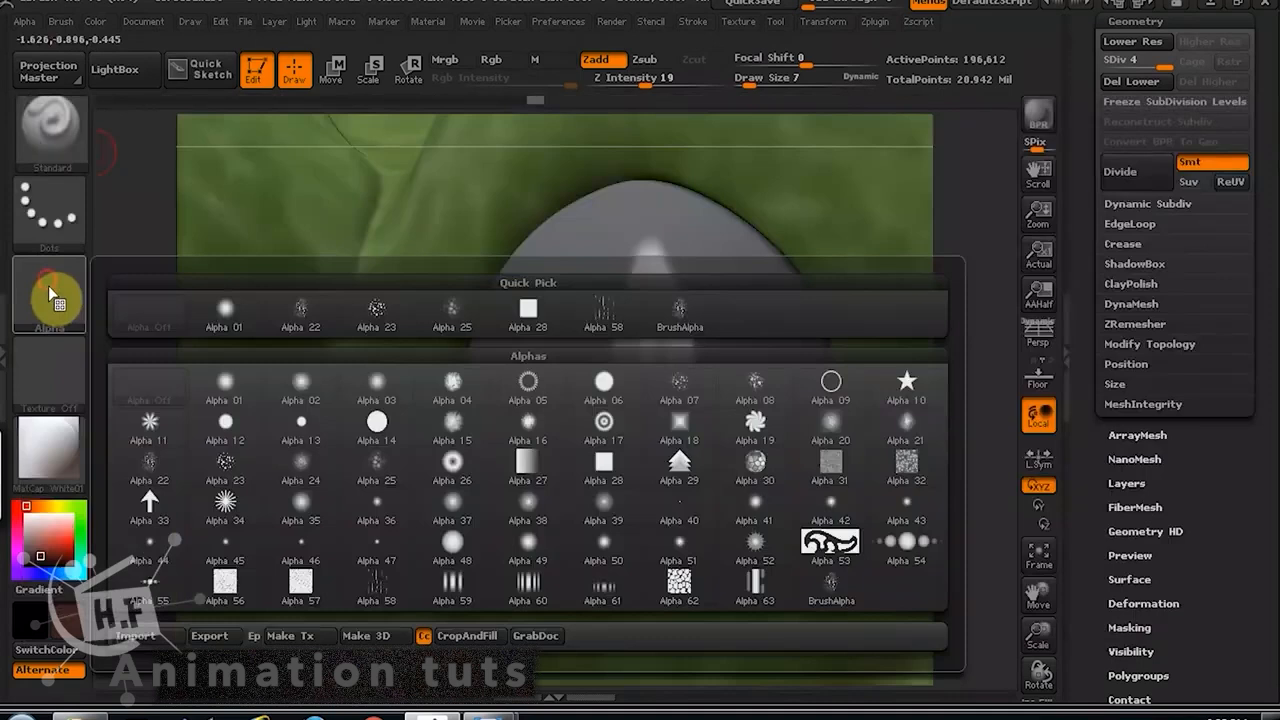
pyautogui.click(454, 584)
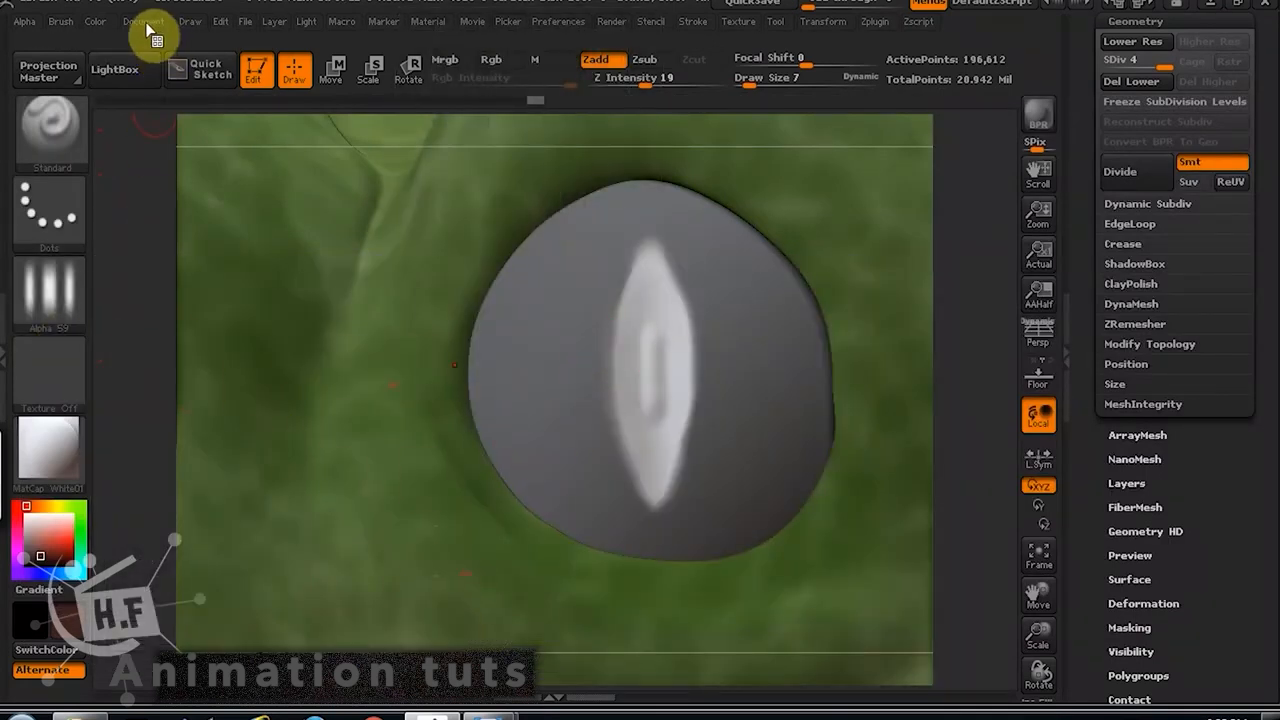
# Choose a dark orange-brown colour and fill the unmasked pupil slit with it.
pyautogui.click(95, 21)
pyautogui.click(165, 137)
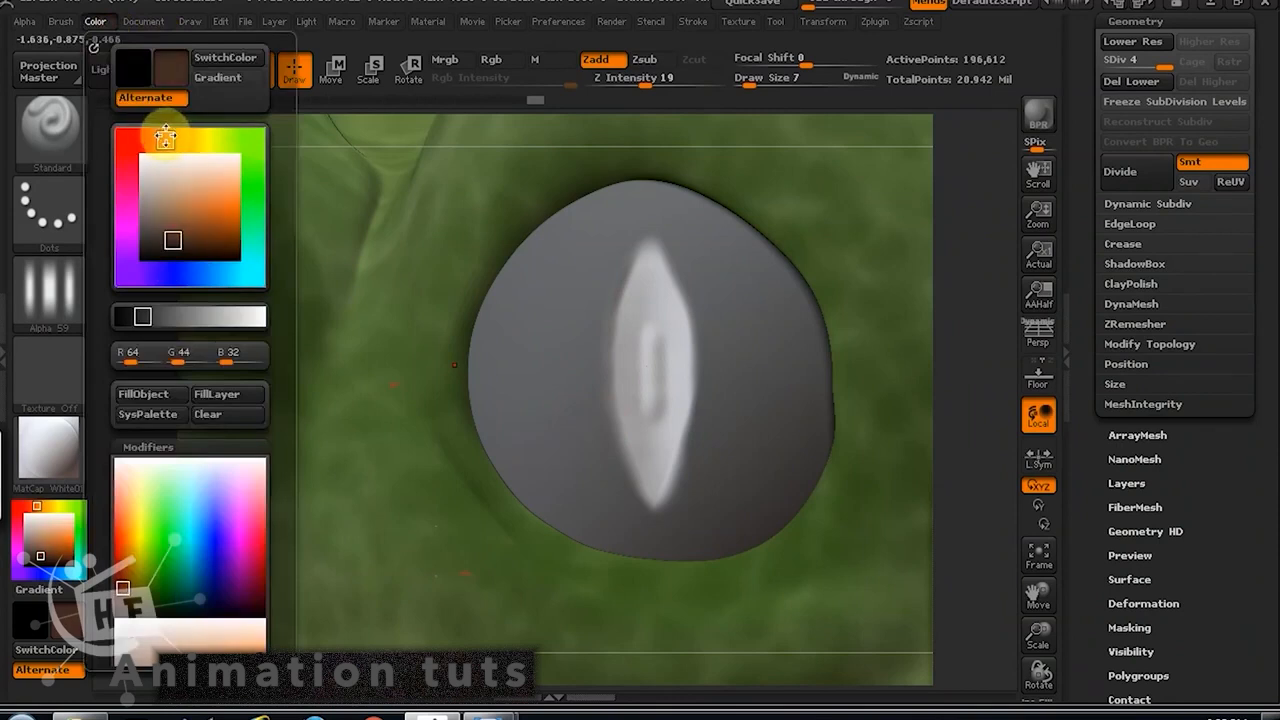
pyautogui.moveTo(224, 236); pyautogui.dragTo(228, 237)
pyautogui.click(155, 396)
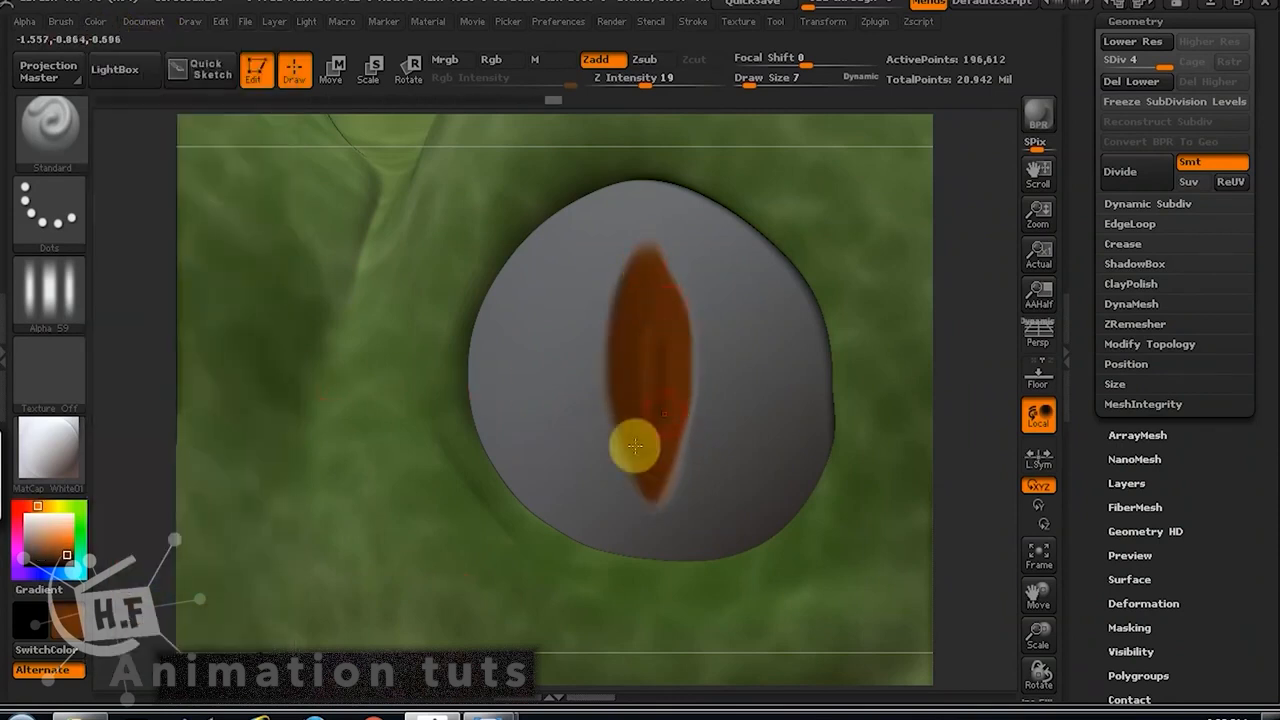
# Invert the mask to protect the pupil and fill the rest of the eyeball with a yellow-orange colour.
pyautogui.press('ctrl')
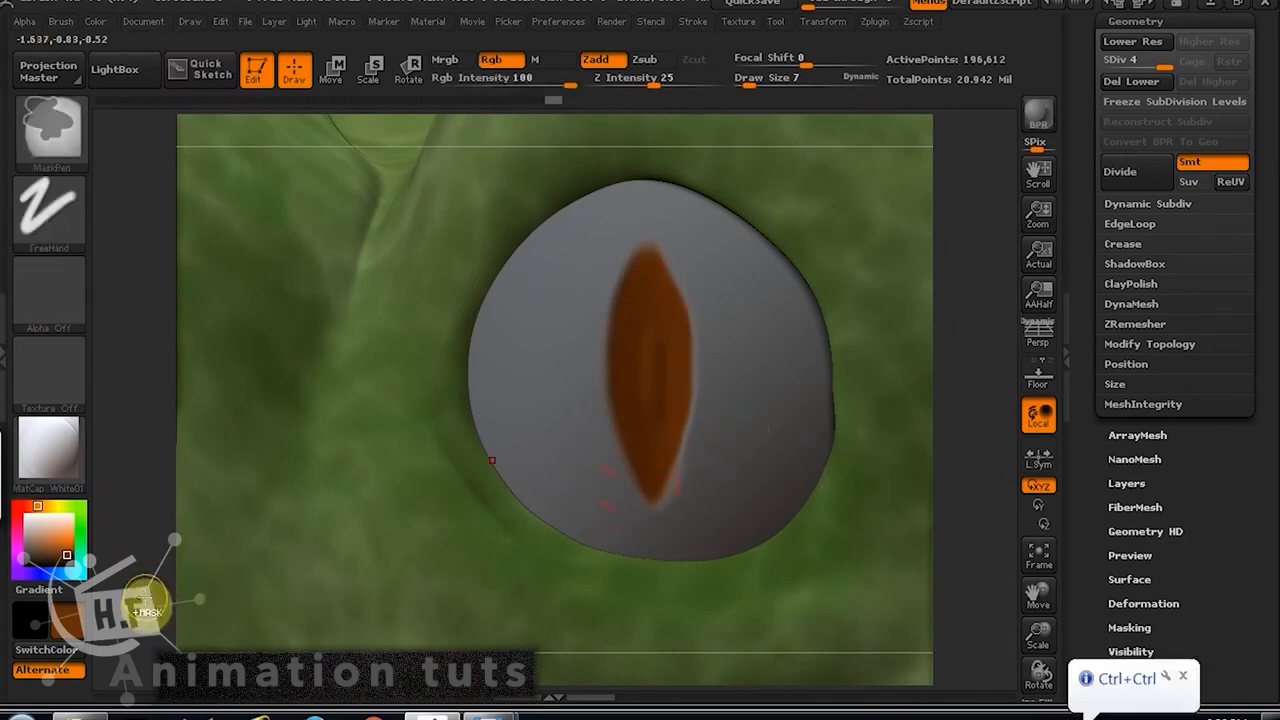
pyautogui.keyDown('ctrl'); pyautogui.click(147, 605); pyautogui.keyUp('ctrl')
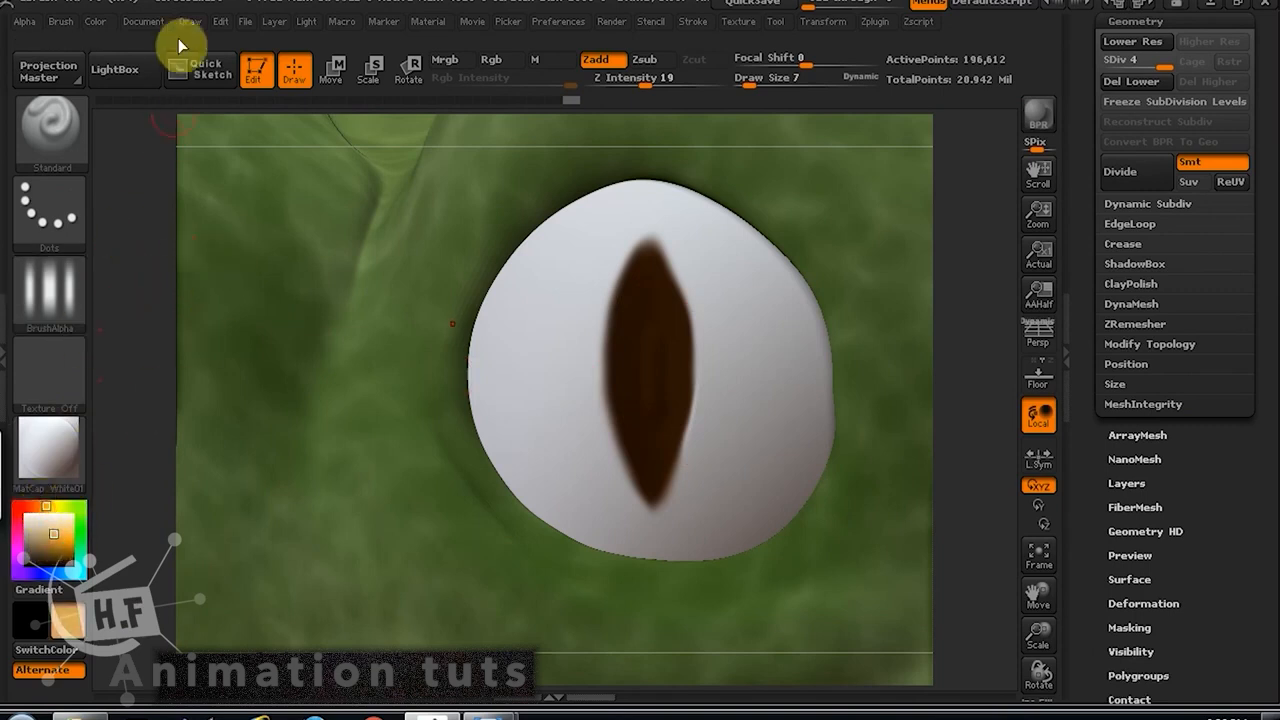
pyautogui.click(95, 22)
pyautogui.click(165, 398)
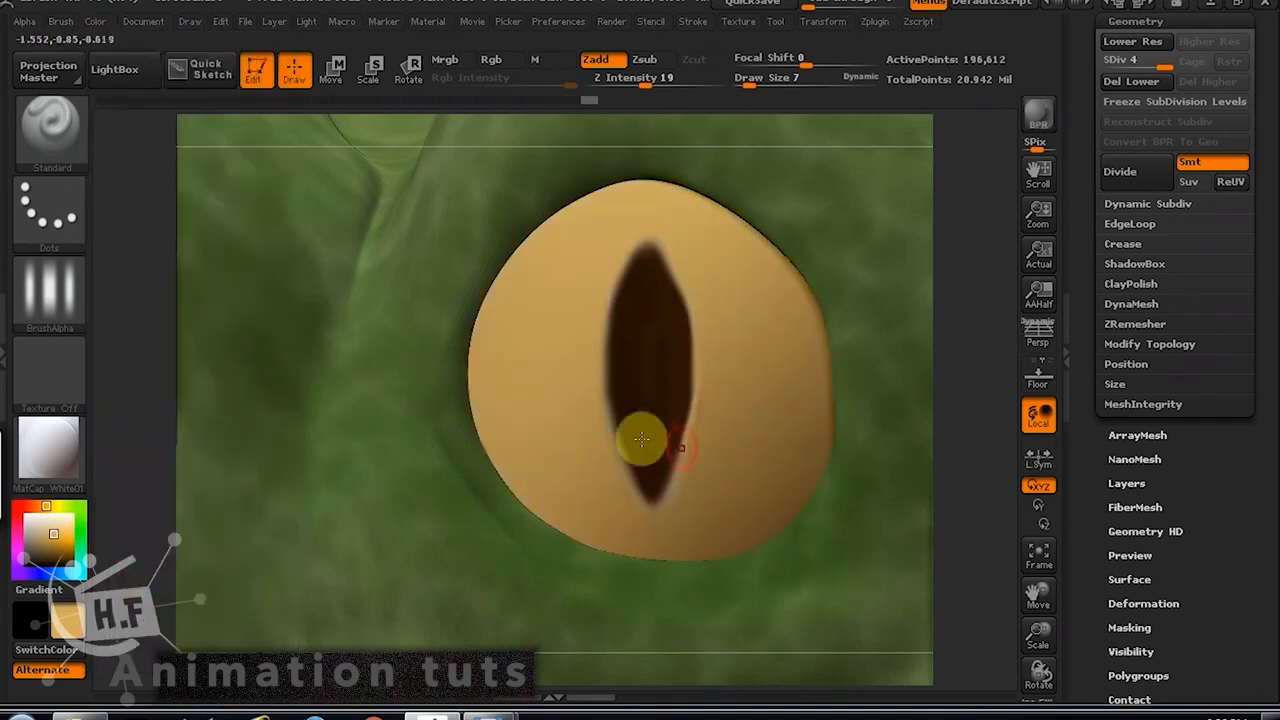
# Invert the mask to expose the pupil slit again and undo the trial stroke on it.
pyautogui.click(95, 22)
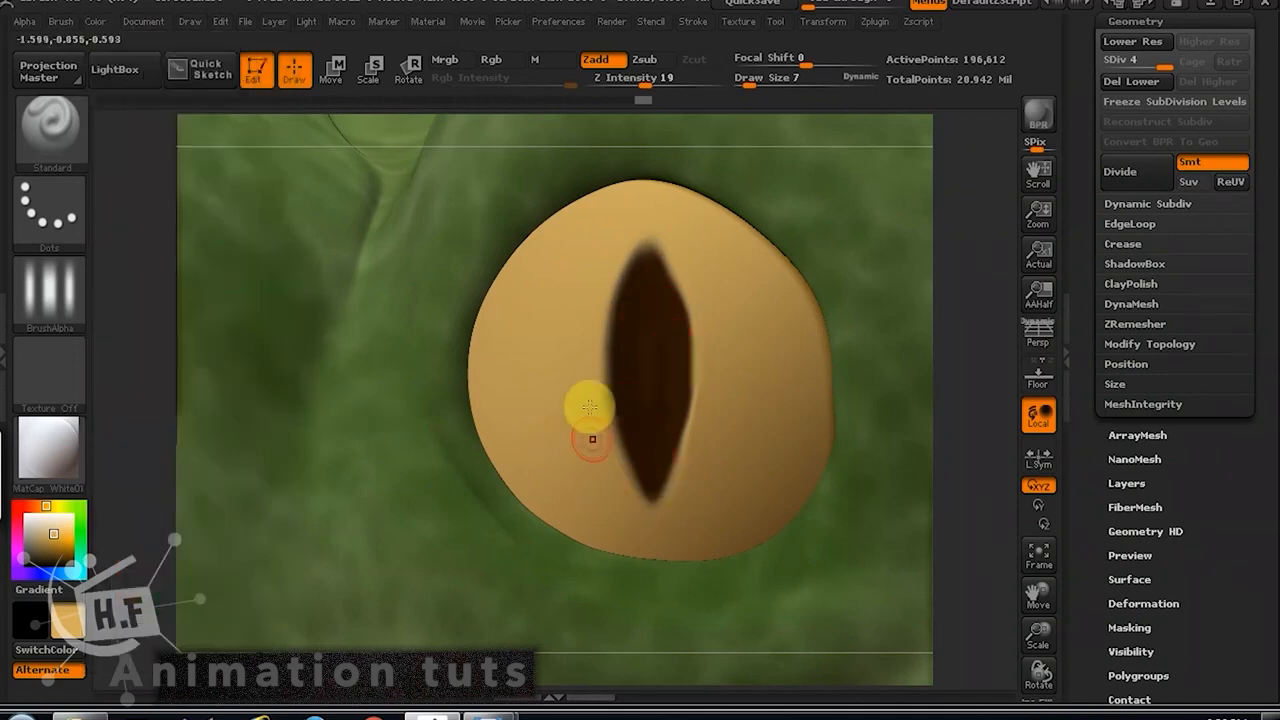
pyautogui.keyDown('ctrl'); pyautogui.click(142, 652); pyautogui.keyUp('ctrl')
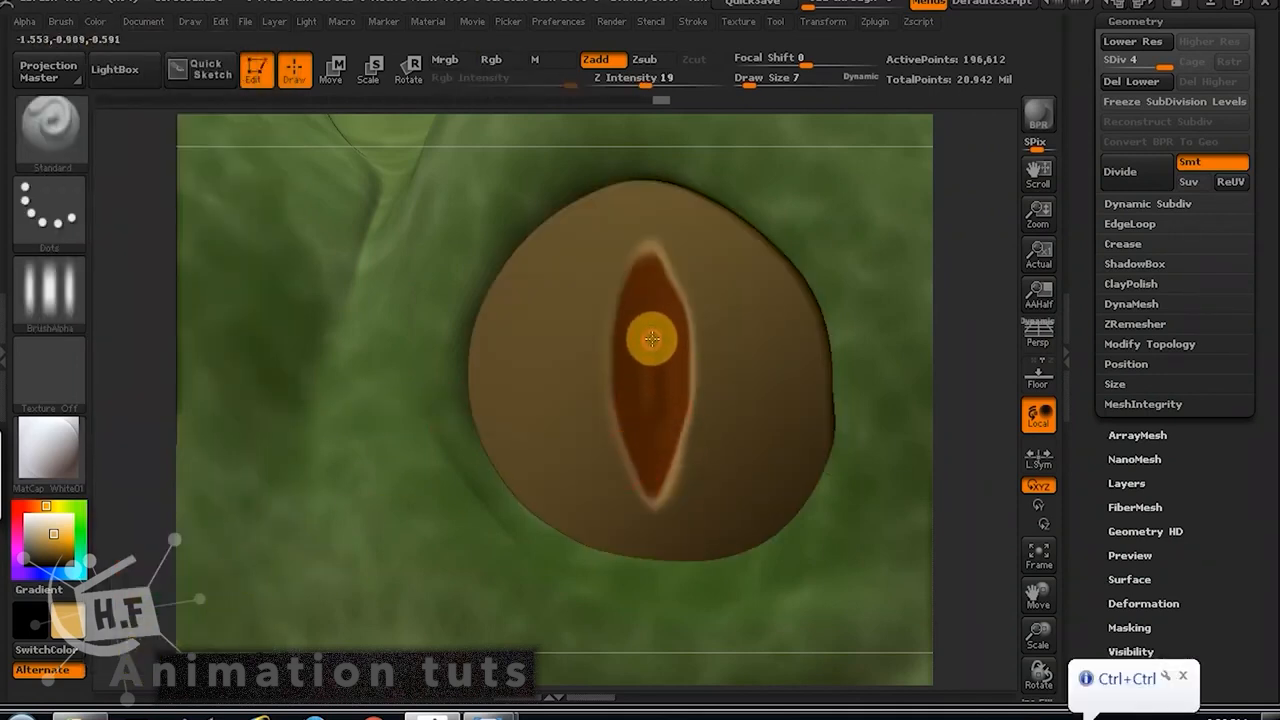
pyautogui.hotkey('ctrl', 'z')
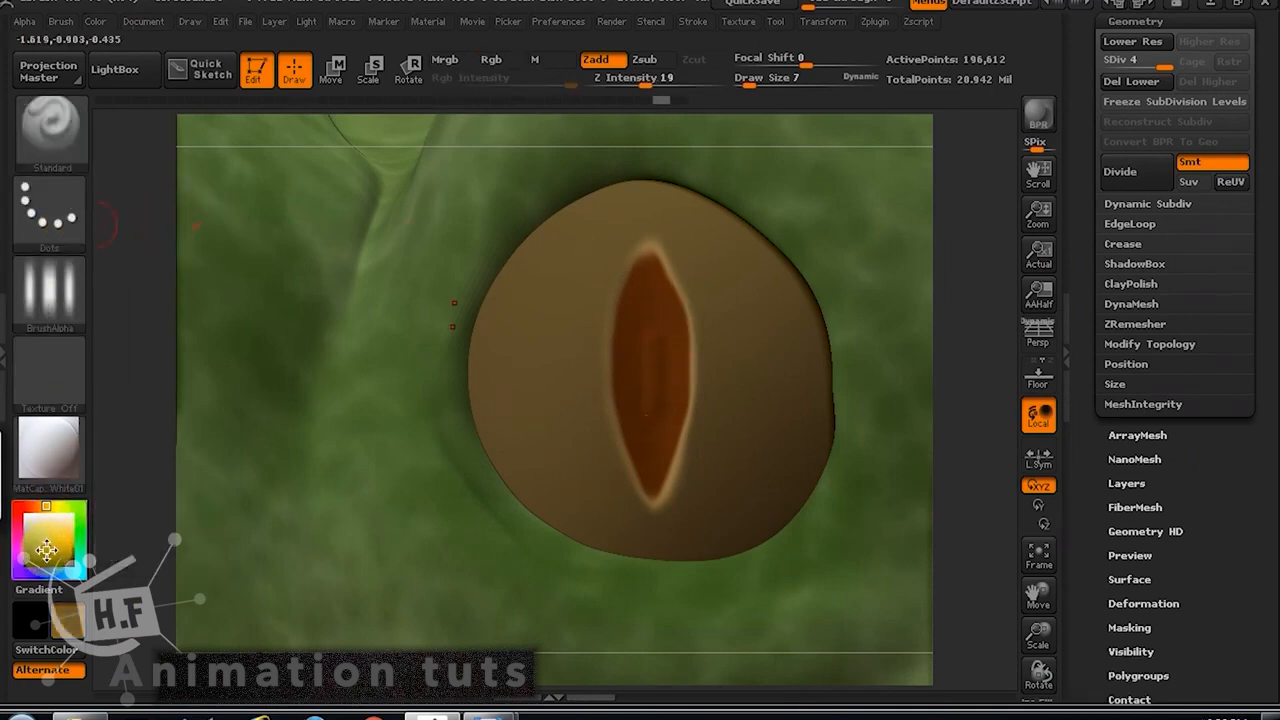
# Choose a red-orange colour, undo the raised trial strokes, and paint it inside the pupil slit with Rgb only at intensity 100.
pyautogui.click(36, 506)
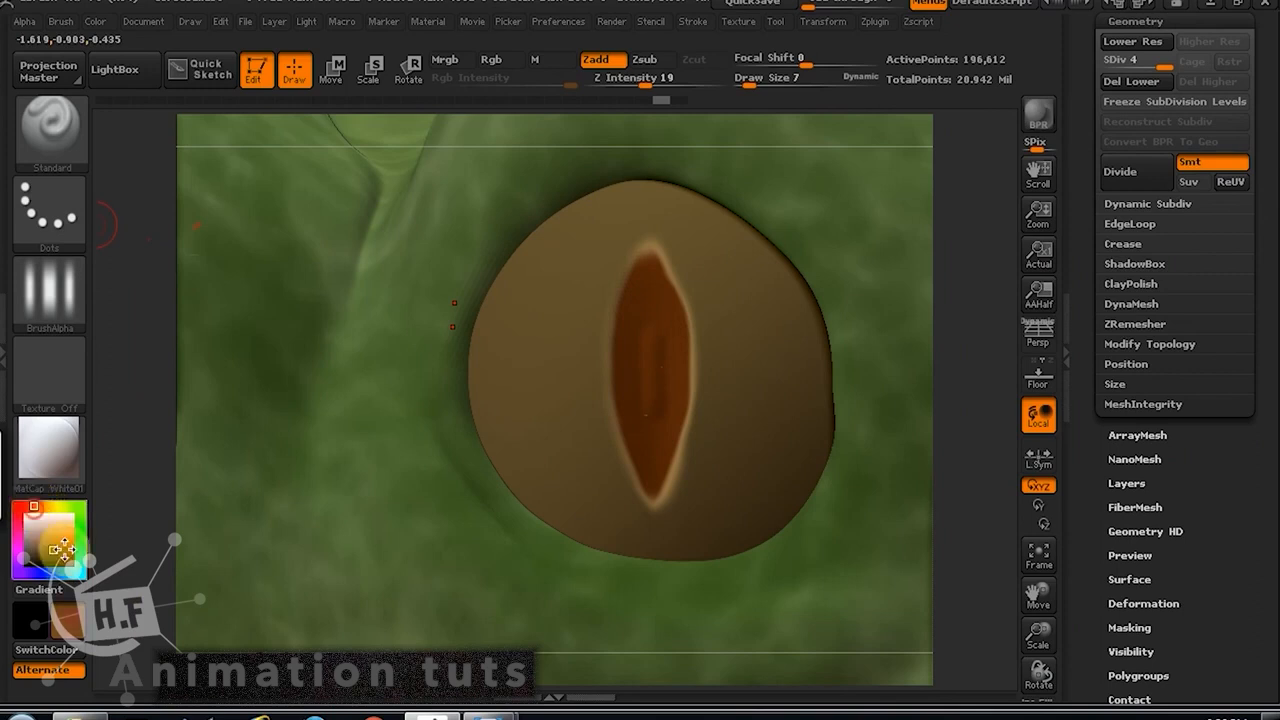
pyautogui.click(58, 555)
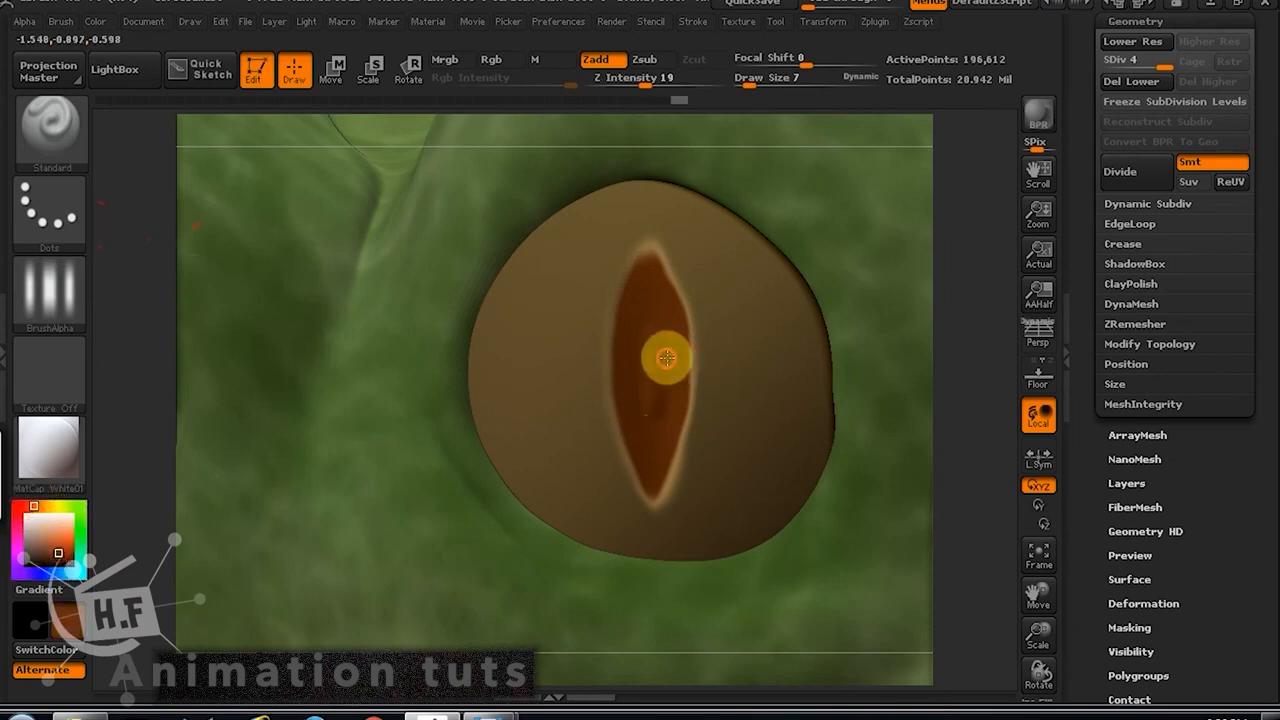
pyautogui.hotkey('ctrl', 'z')
pyautogui.hotkey('ctrl', 'z')
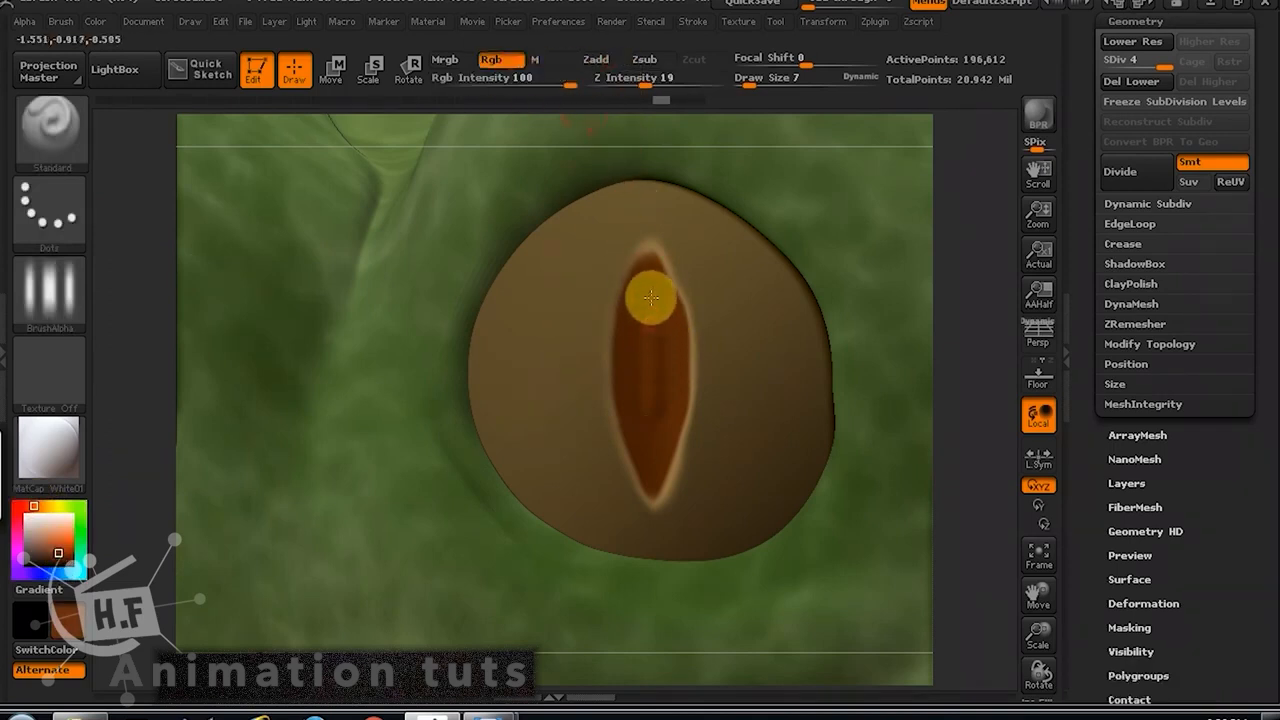
pyautogui.moveTo(650, 269); pyautogui.dragTo(663, 383)
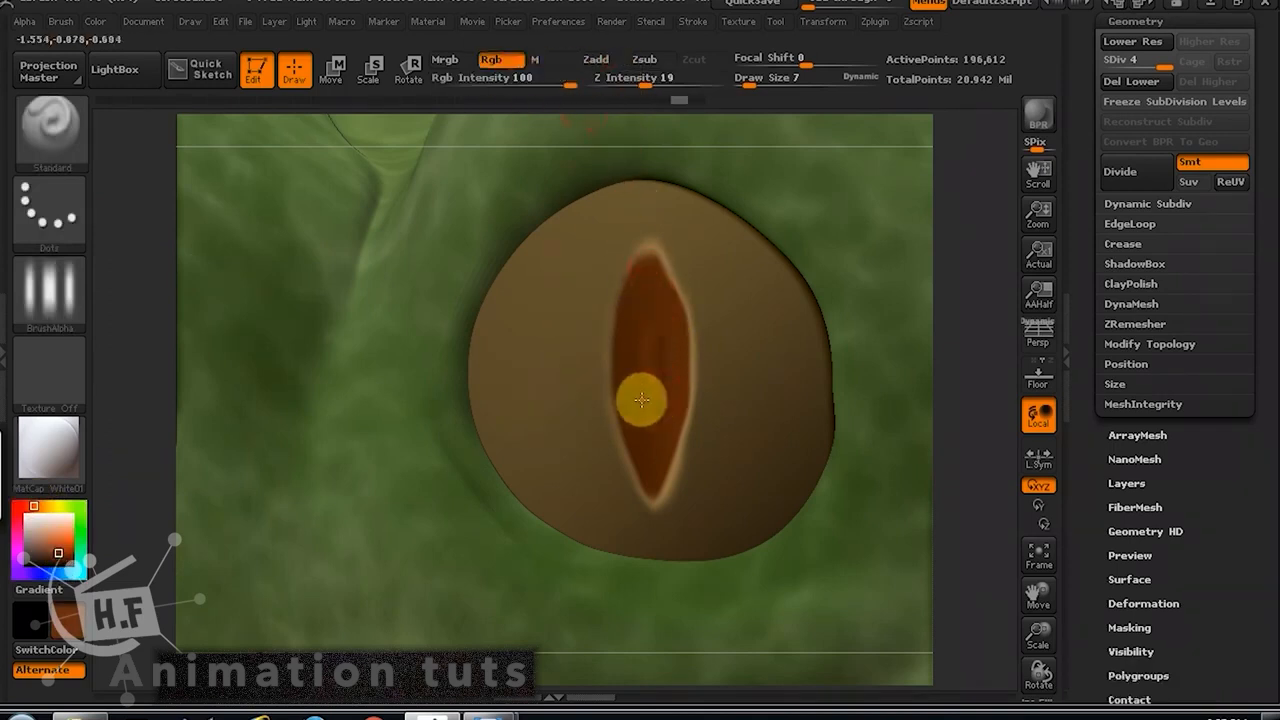
# Choose a brighter orange and paint fine streaks along the upper, lower and side parts of the pupil slit.
pyautogui.click(58, 541)
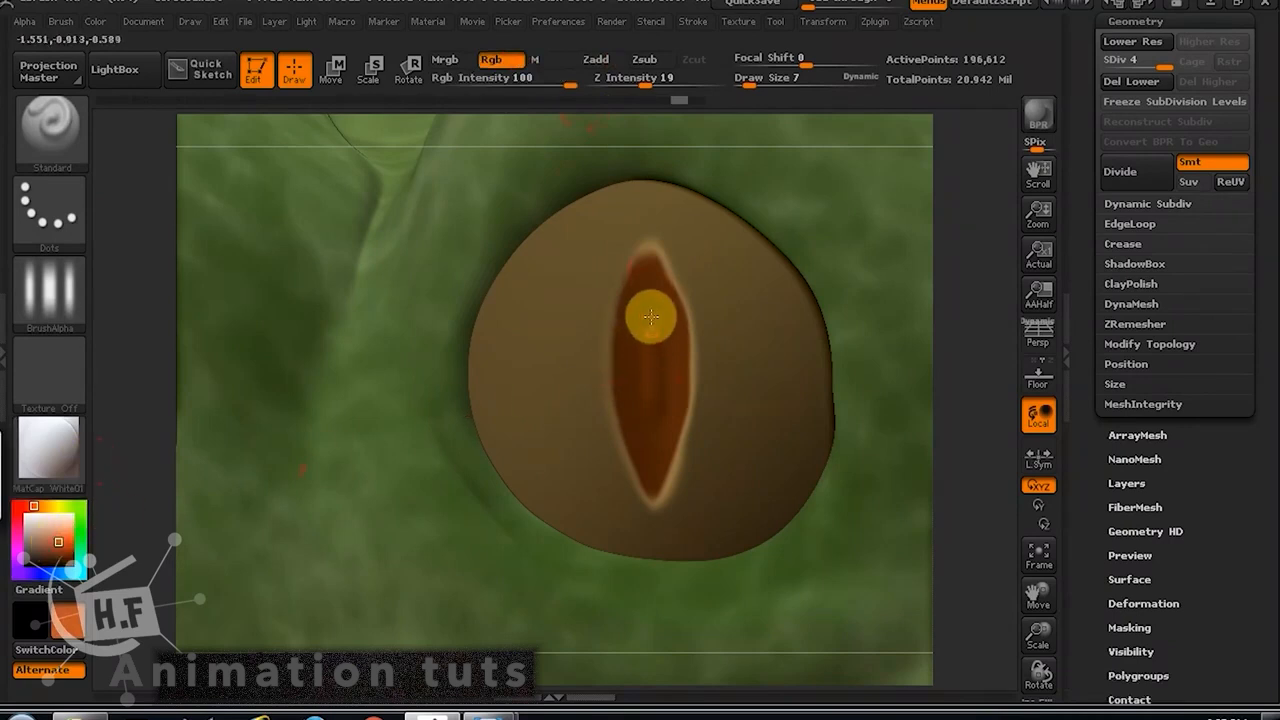
pyautogui.moveTo(650, 274); pyautogui.dragTo(631, 336)
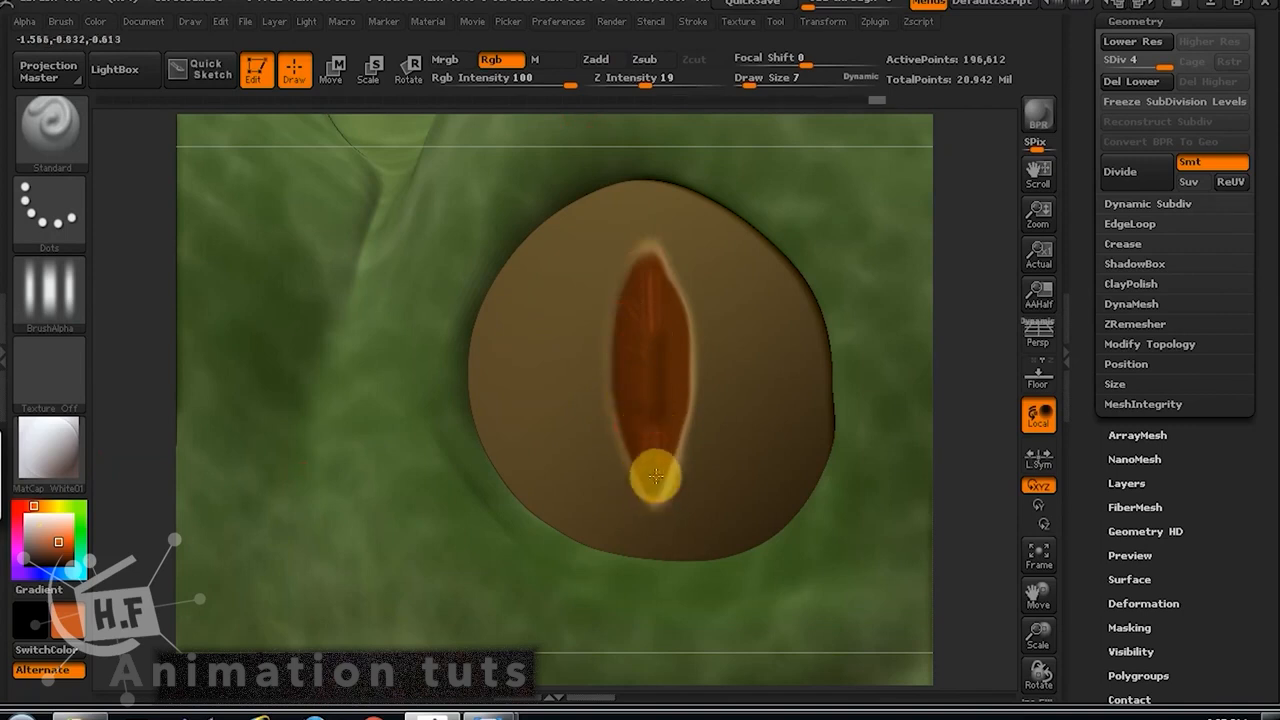
pyautogui.moveTo(655, 476); pyautogui.dragTo(683, 426)
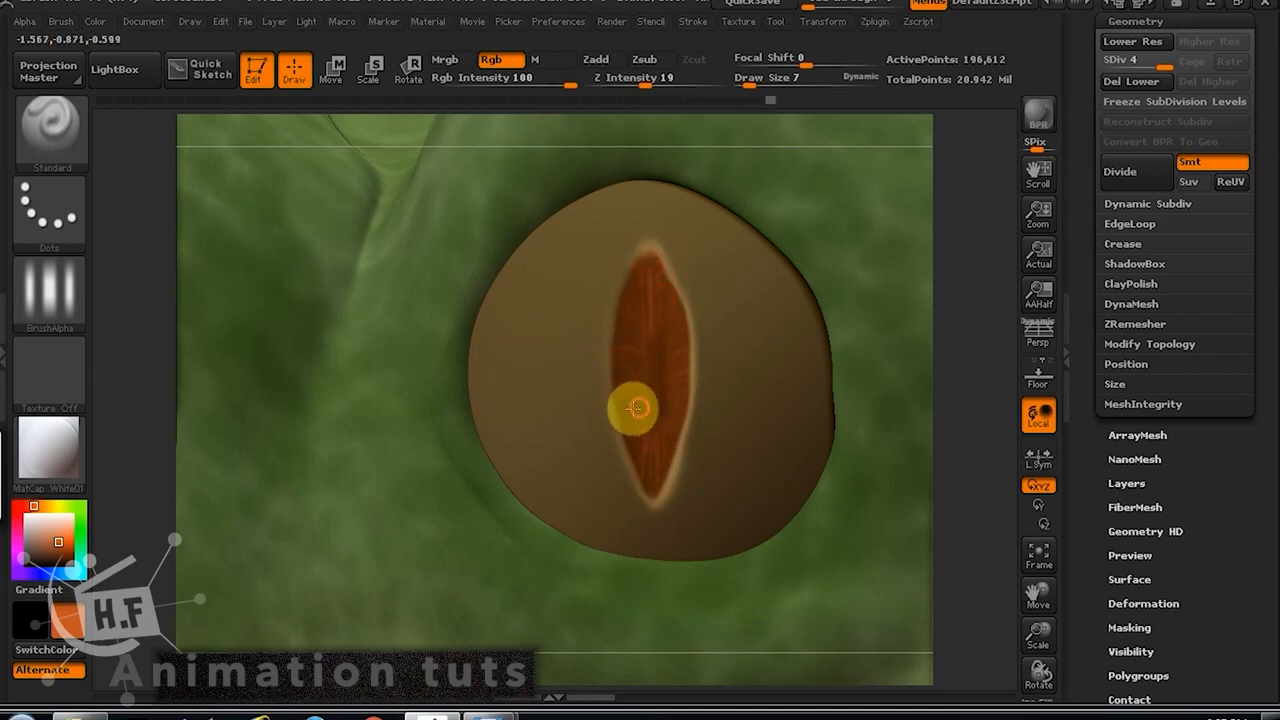
pyautogui.moveTo(633, 408); pyautogui.dragTo(679, 402)
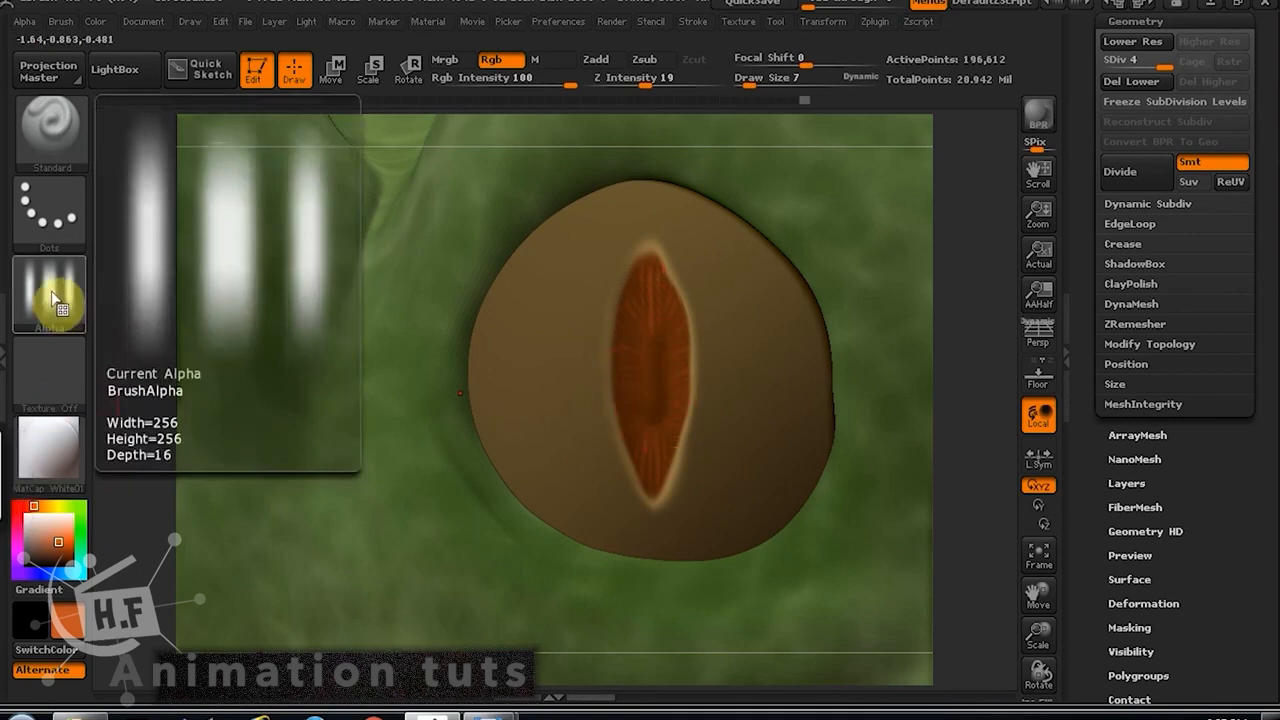
# Turn the brush alpha off, set draw size 3, and paint a narrow dark brown vertical core in the middle of the pupil slit.
pyautogui.click(55, 300)
pyautogui.click(148, 312)
pyautogui.moveTo(752, 80); pyautogui.dragTo(741, 81)
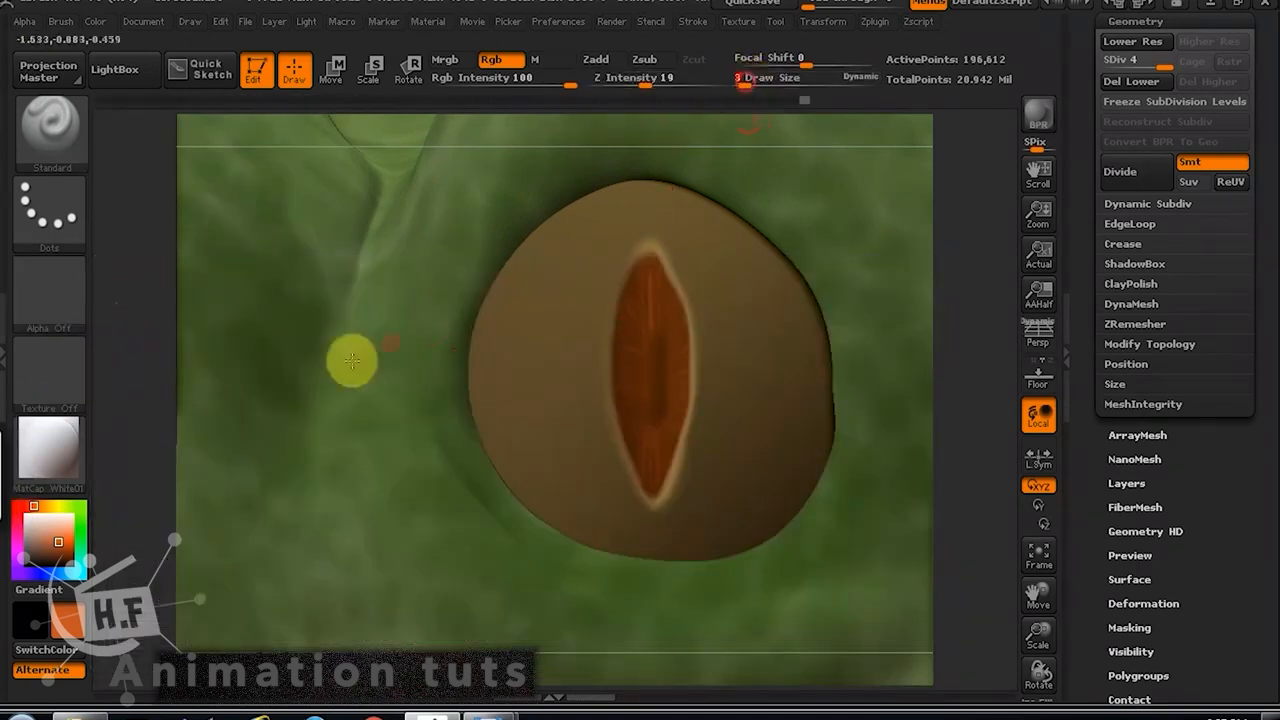
pyautogui.click(42, 557)
pyautogui.moveTo(653, 358)
pyautogui.mouseDown()
pyautogui.moveTo(659, 378)
pyautogui.moveTo(651, 329)
pyautogui.moveTo(658, 412)
pyautogui.mouseUp()
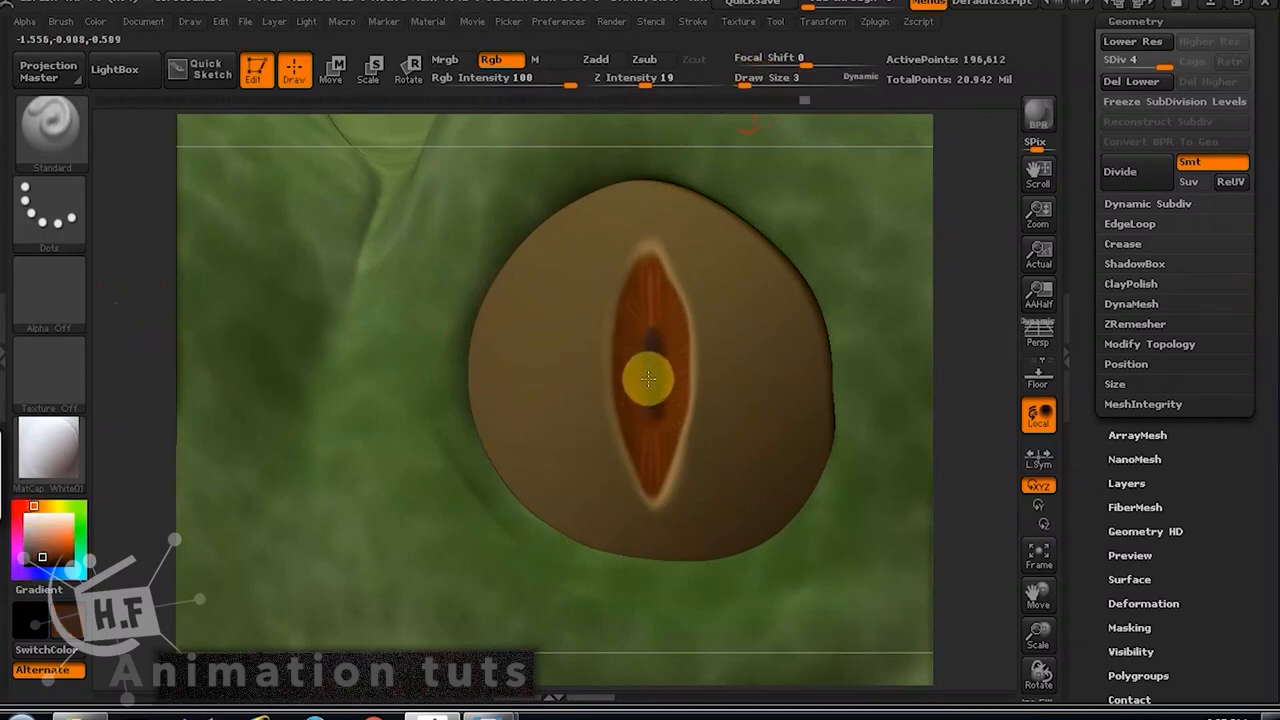
pyautogui.moveTo(654, 339)
pyautogui.mouseDown()
pyautogui.moveTo(651, 414)
pyautogui.moveTo(649, 326)
pyautogui.mouseUp()
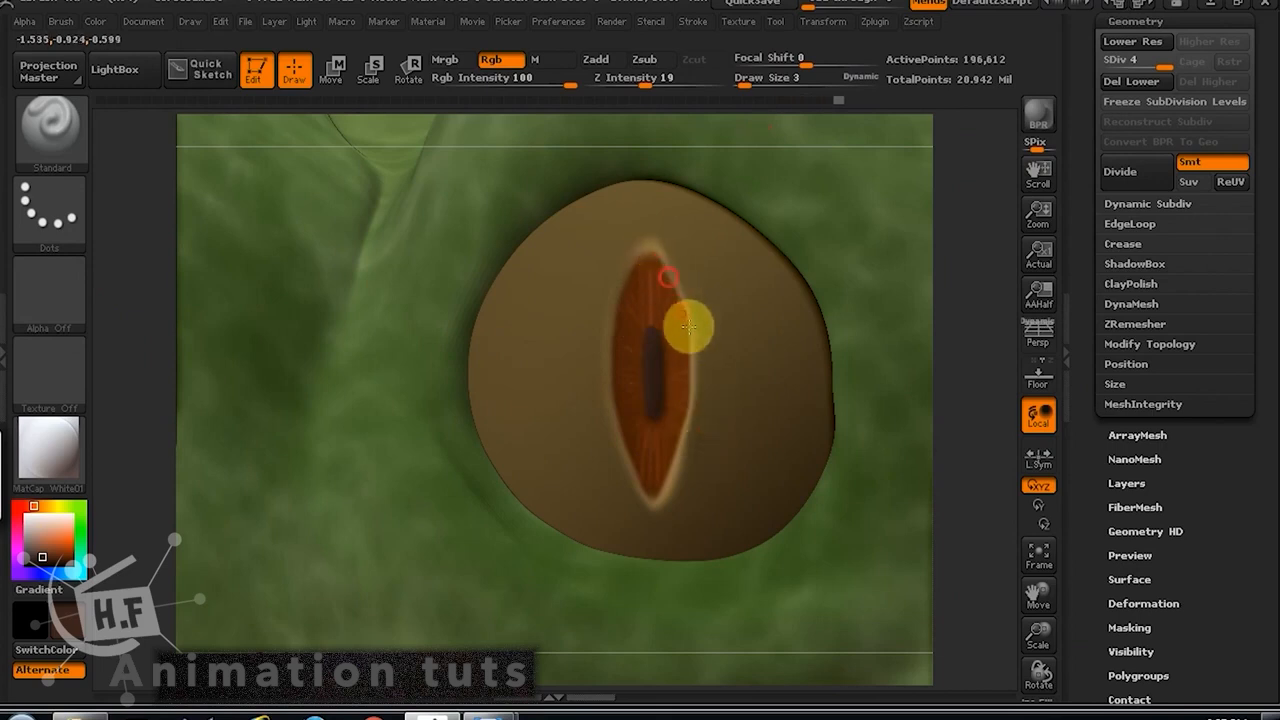
# Darken the rim of the pupil slit at Rgb intensity 27 and unmask the surrounding eyeball.
pyautogui.moveTo(566, 82); pyautogui.dragTo(505, 85)
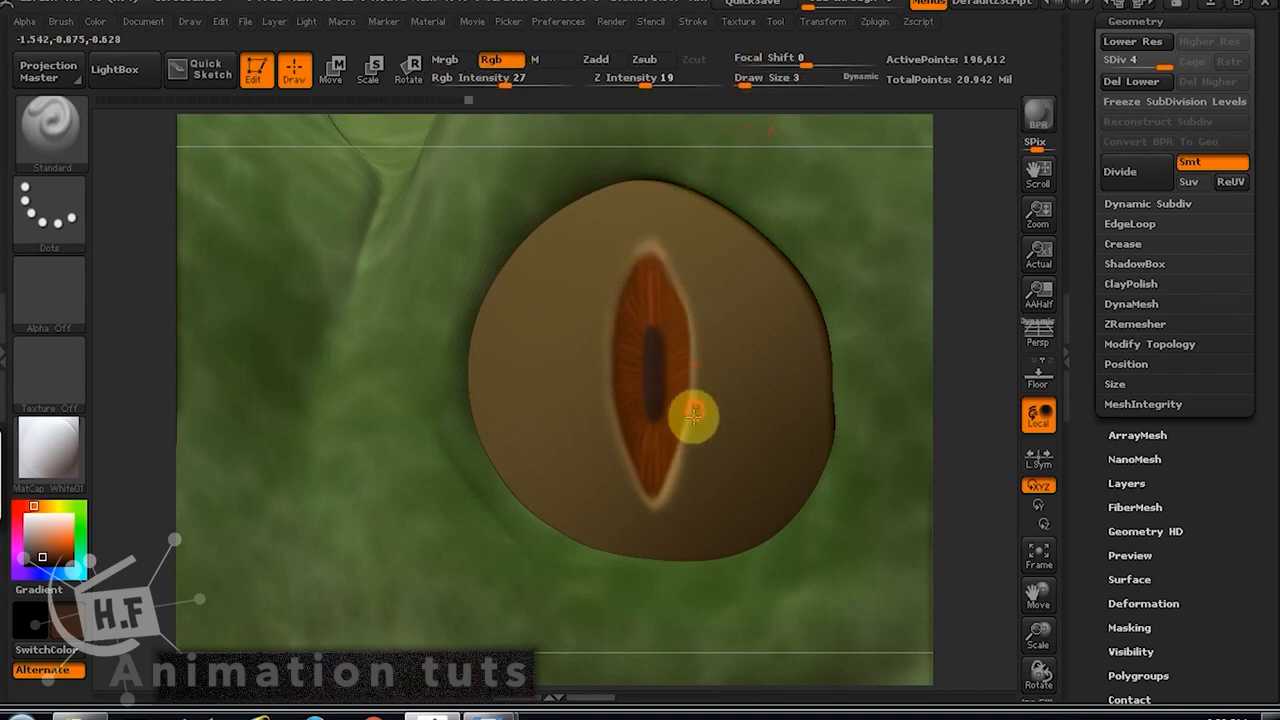
pyautogui.moveTo(694, 413); pyautogui.dragTo(651, 510)
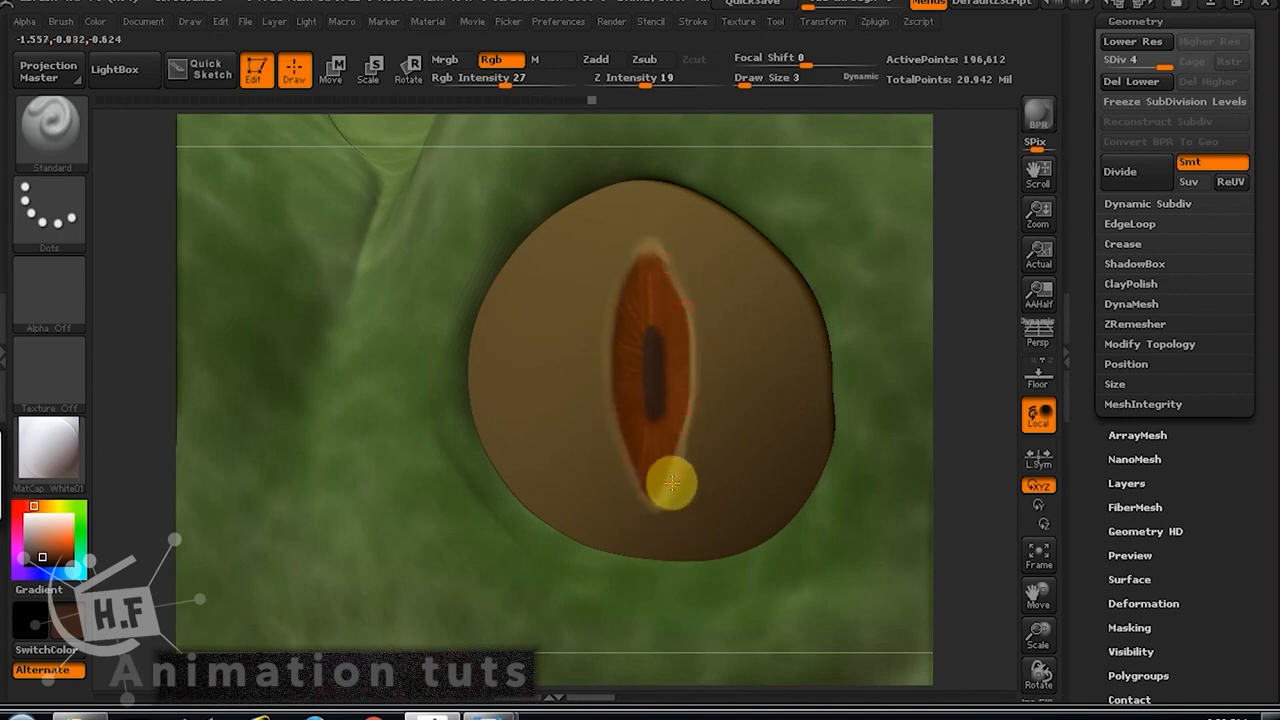
pyautogui.keyDown('ctrl'); pyautogui.click(137, 663); pyautogui.keyUp('ctrl')
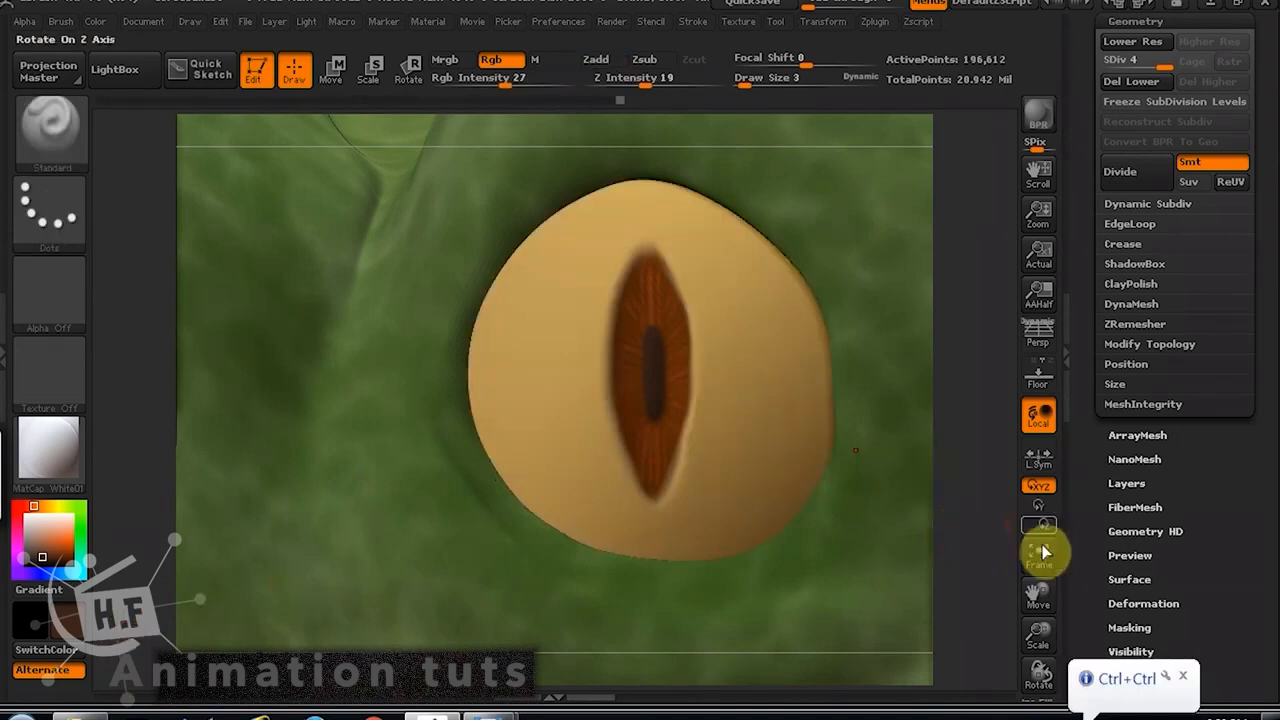
# Inspect the painted eye together with its surrounding skin and switch to the Move brush.
pyautogui.moveTo(1043, 625); pyautogui.dragTo(843, 266)
pyautogui.keyDown('alt'); pyautogui.moveTo(671, 329); pyautogui.dragTo(616, 290); pyautogui.keyUp('alt')
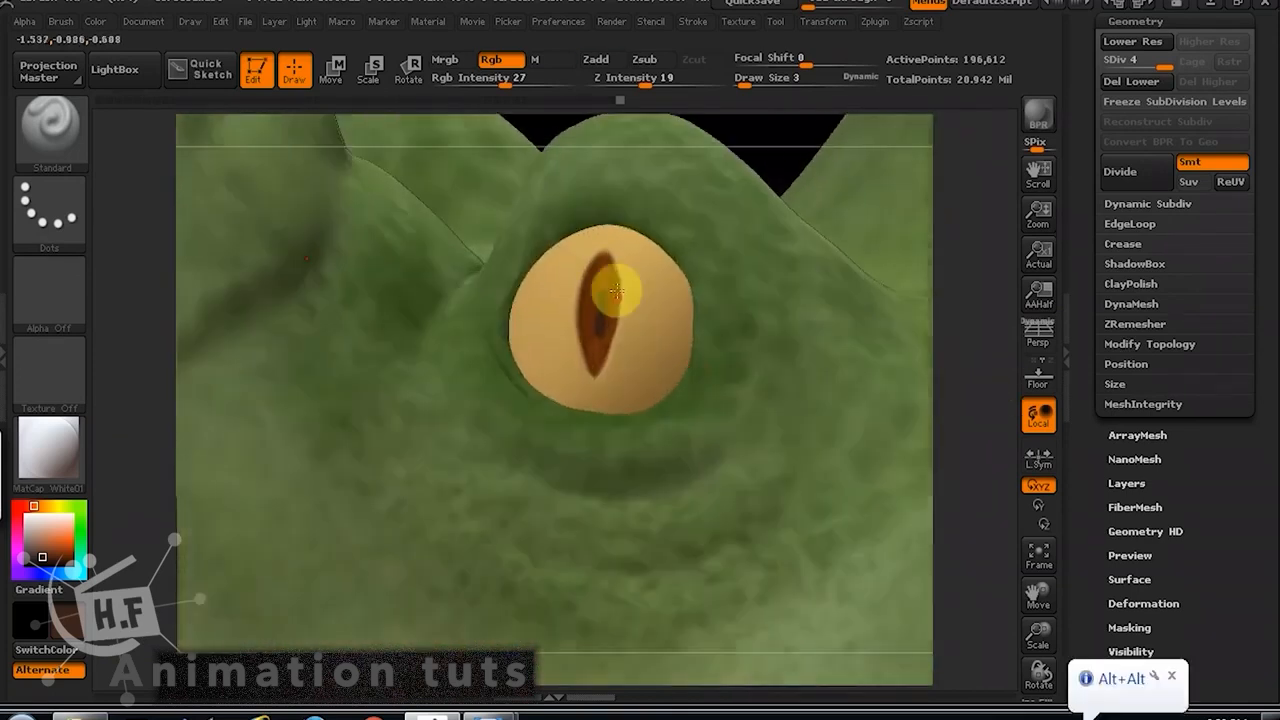
pyautogui.moveTo(616, 340); pyautogui.dragTo(611, 265)
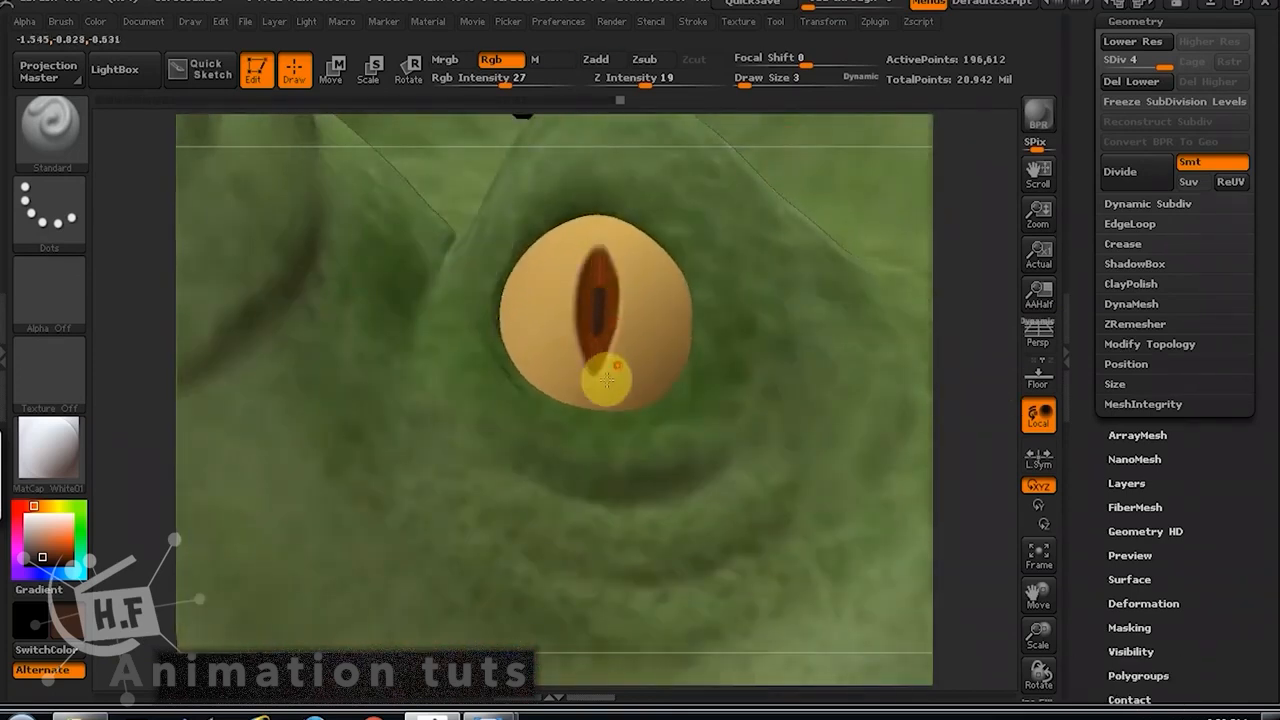
pyautogui.click(66, 130)
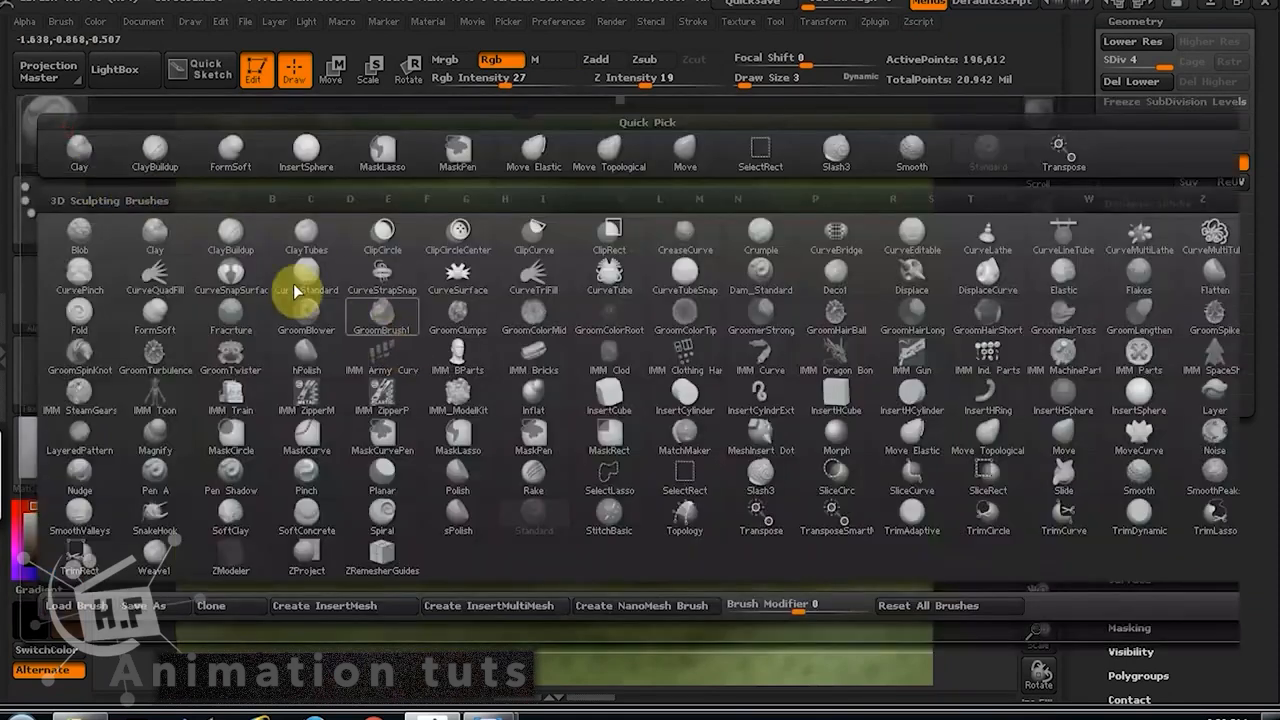
pyautogui.click(1066, 432)
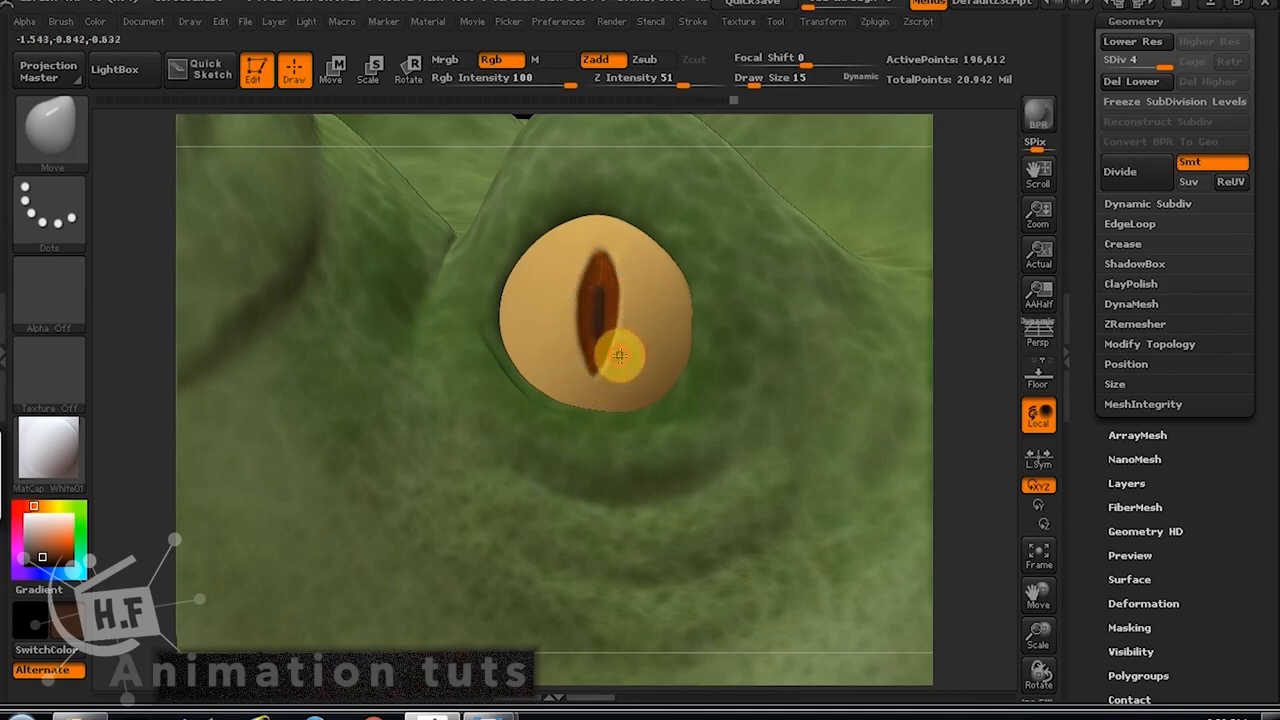
# Switch to material-only mode (M), choose the SilverFoilBright material, and fill the eyes with it.
pyautogui.click(541, 66)
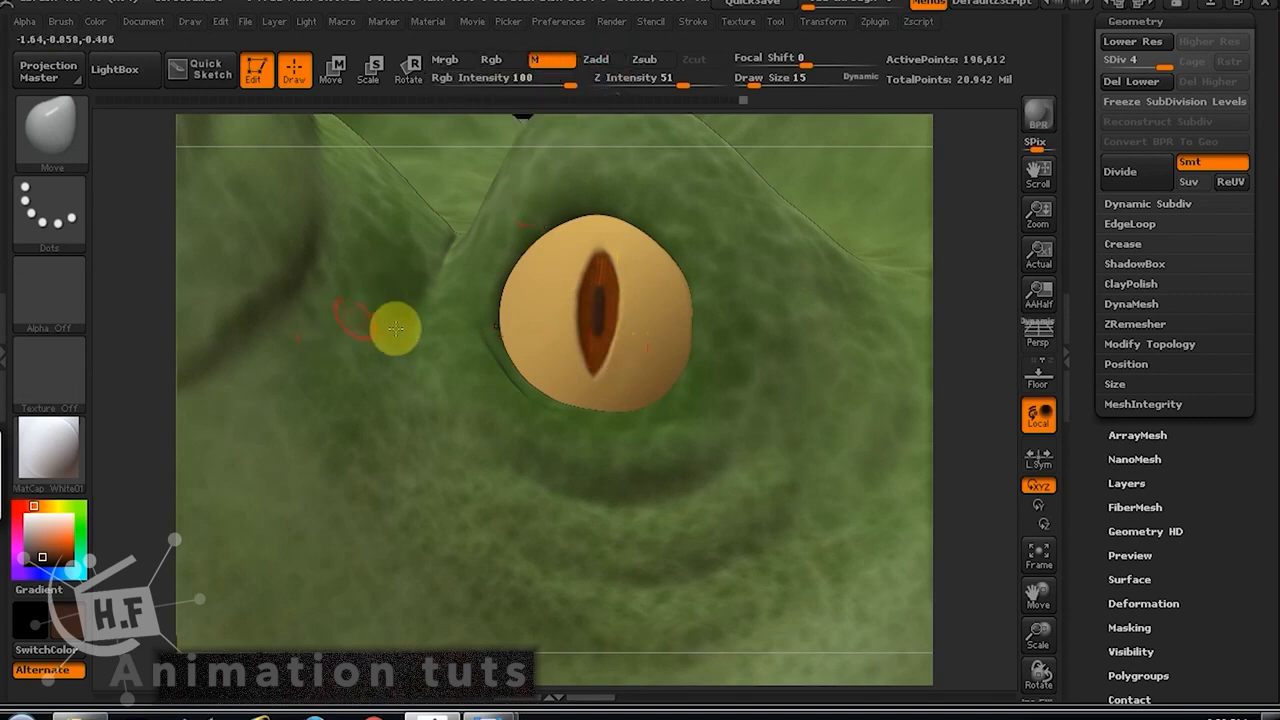
pyautogui.click(51, 450)
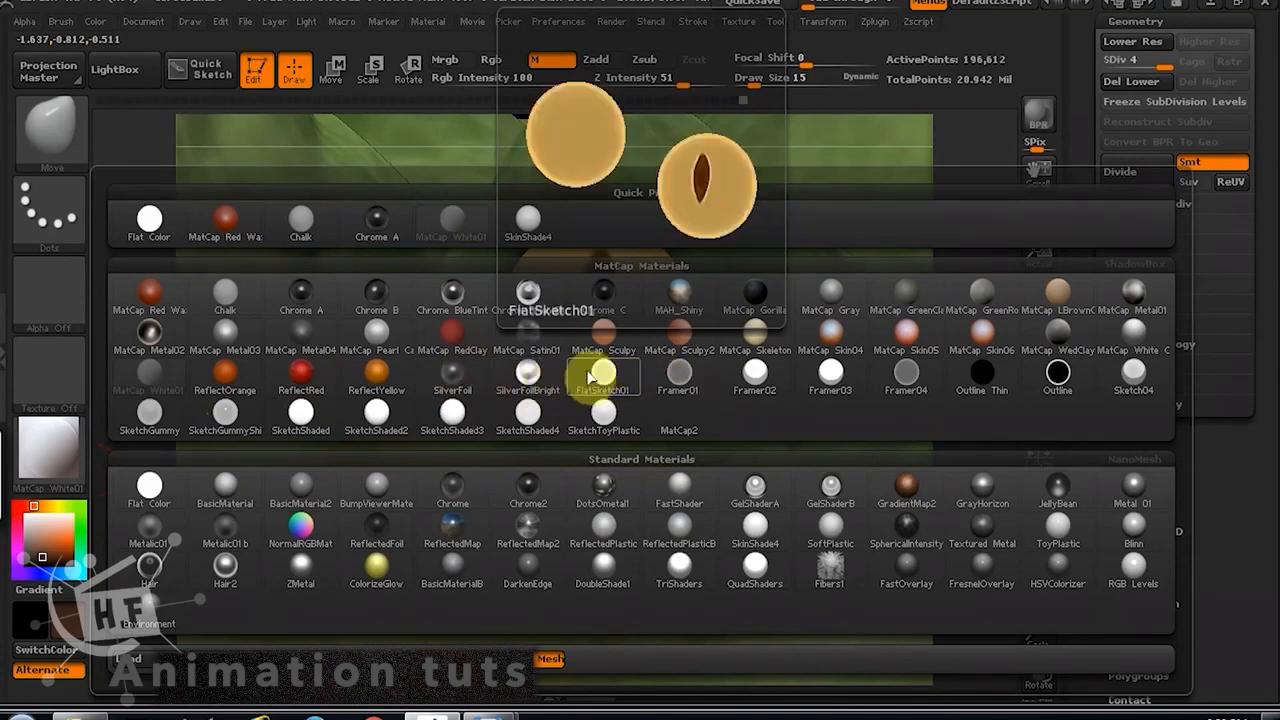
pyautogui.click(550, 373)
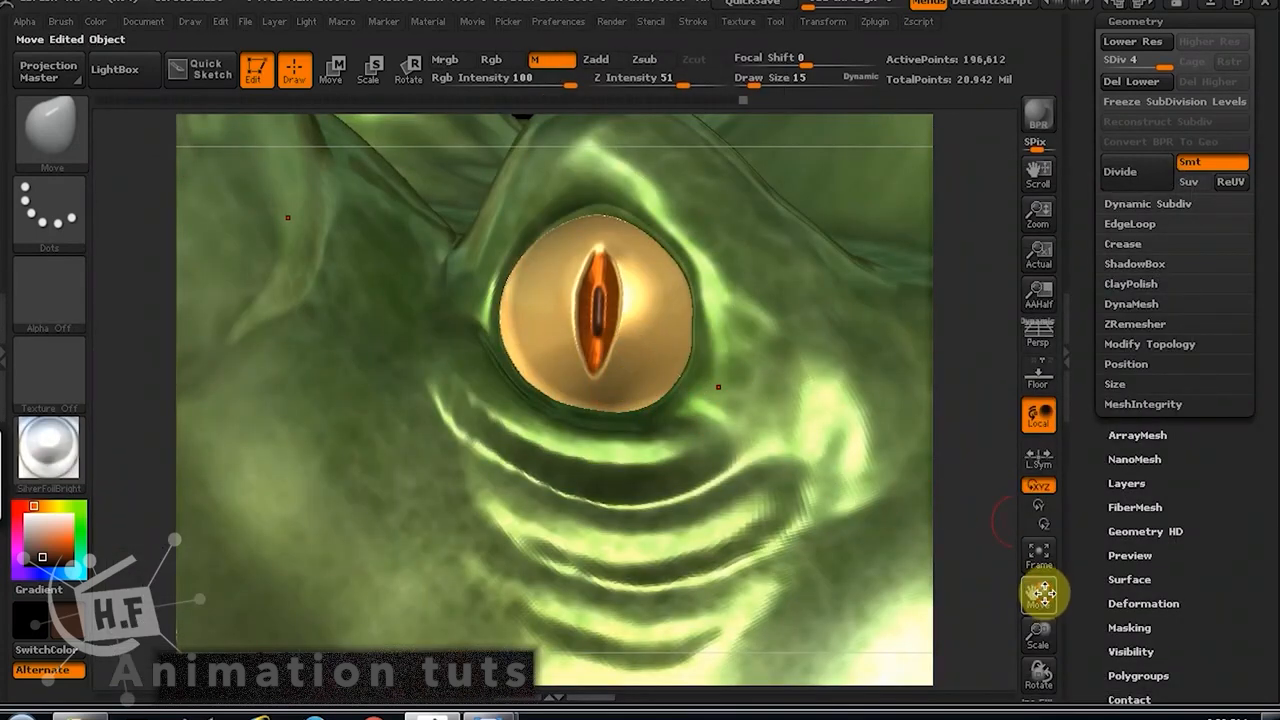
pyautogui.click(1039, 555)
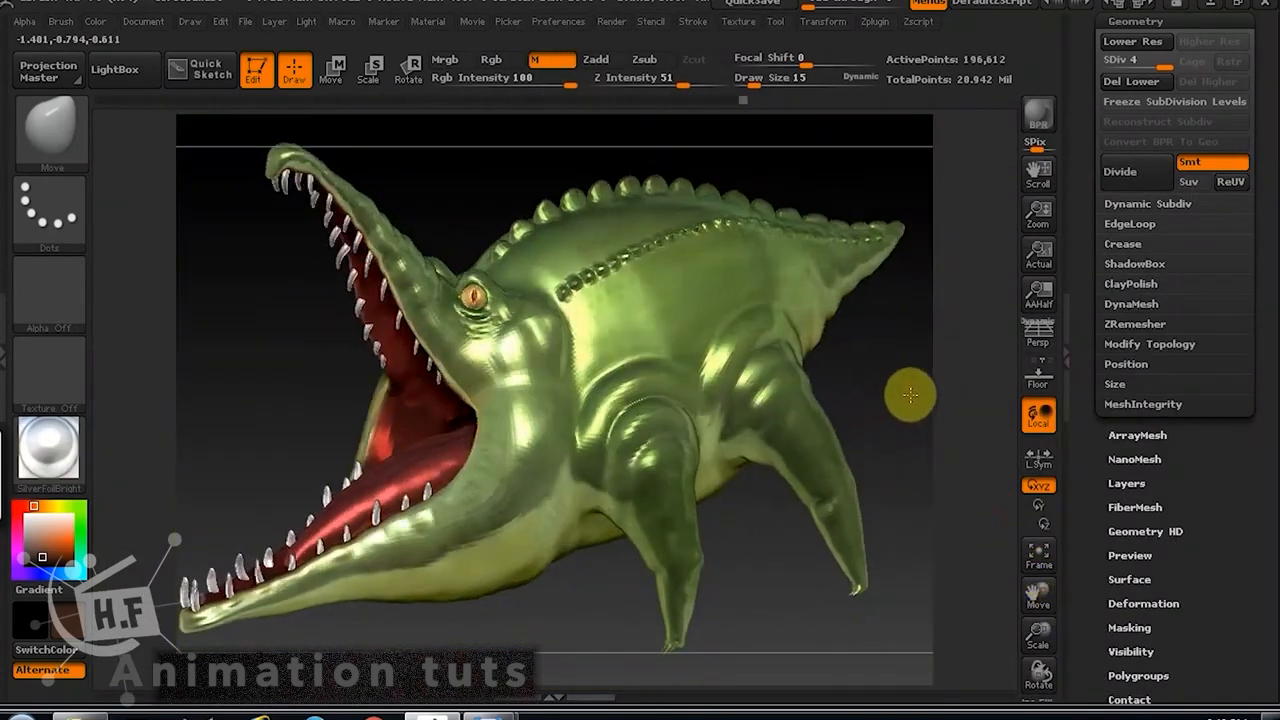
pyautogui.moveTo(910, 395); pyautogui.dragTo(896, 402)
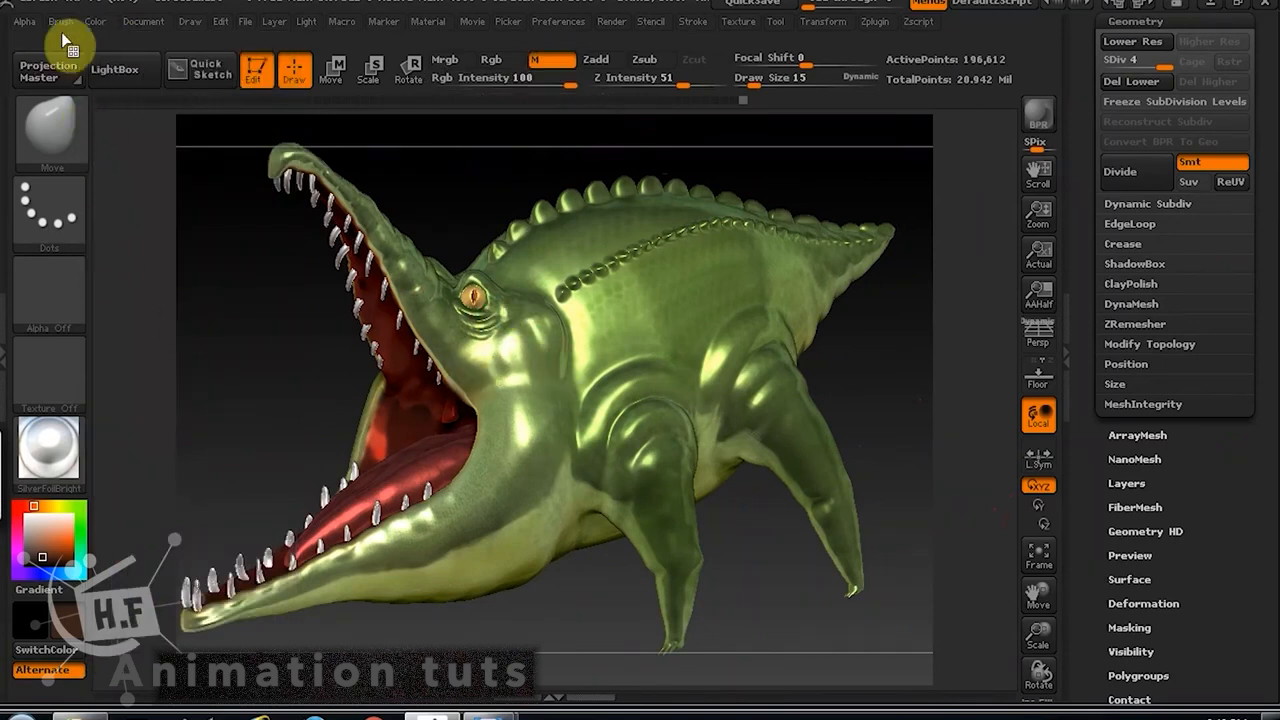
pyautogui.moveTo(95, 24)
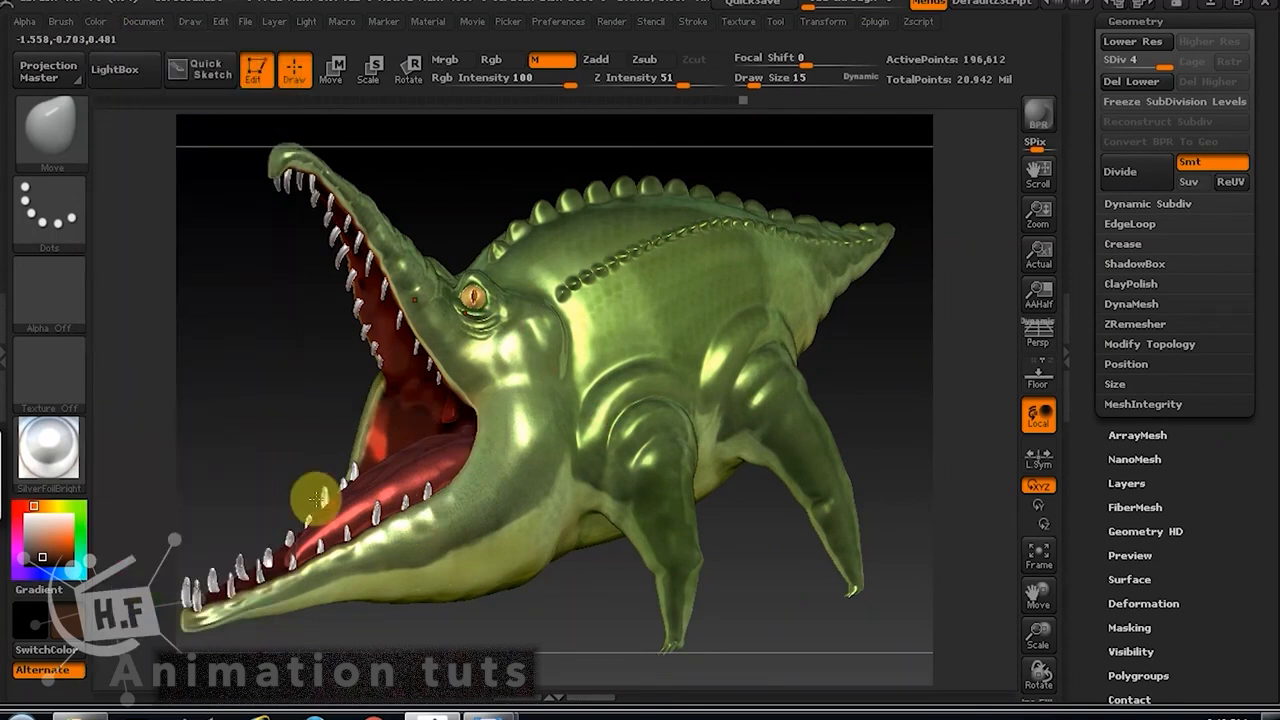
# Make the creature's green body the active subtool and open the subtool list.
pyautogui.keyDown('alt'); pyautogui.click(518, 410); pyautogui.keyUp('alt')
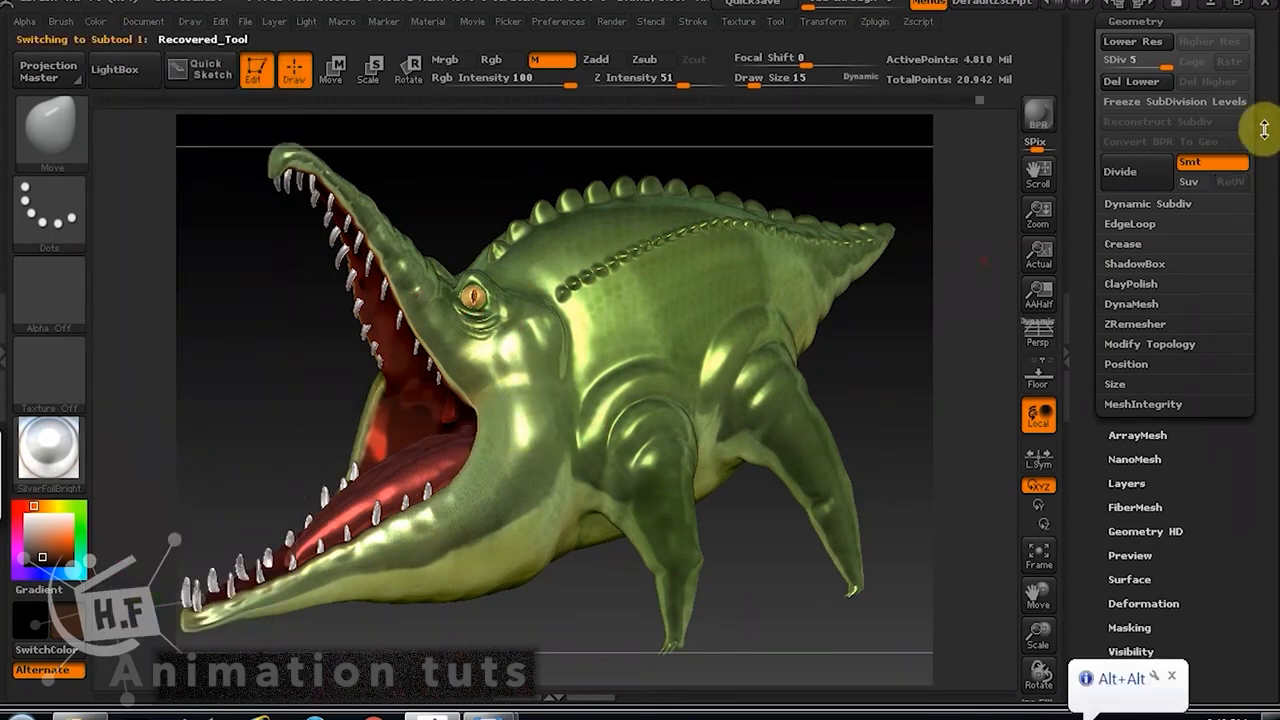
pyautogui.moveTo(1264, 35); pyautogui.dragTo(1264, 235)
pyautogui.click(1134, 206)
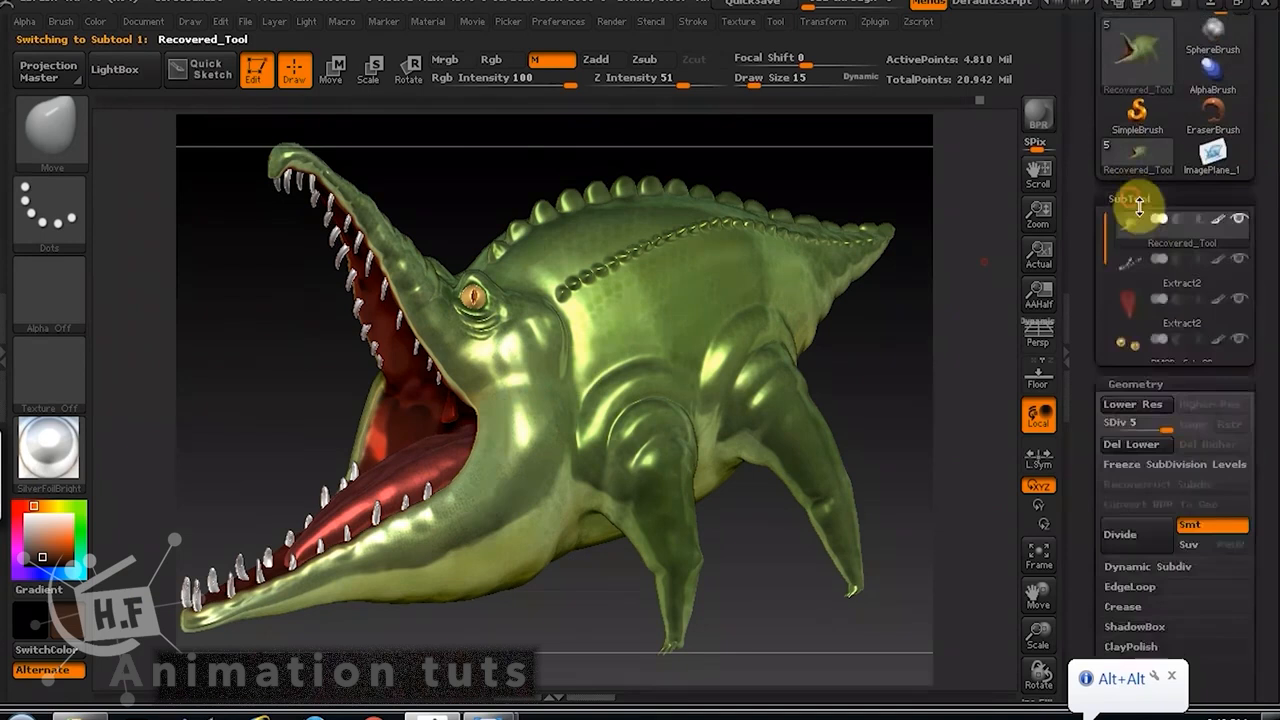
# Try the MatCap Sculpy2, MatCap Skin06 and MatCap Pearl Cavity materials on the body.
pyautogui.click(85, 455)
pyautogui.click(676, 338)
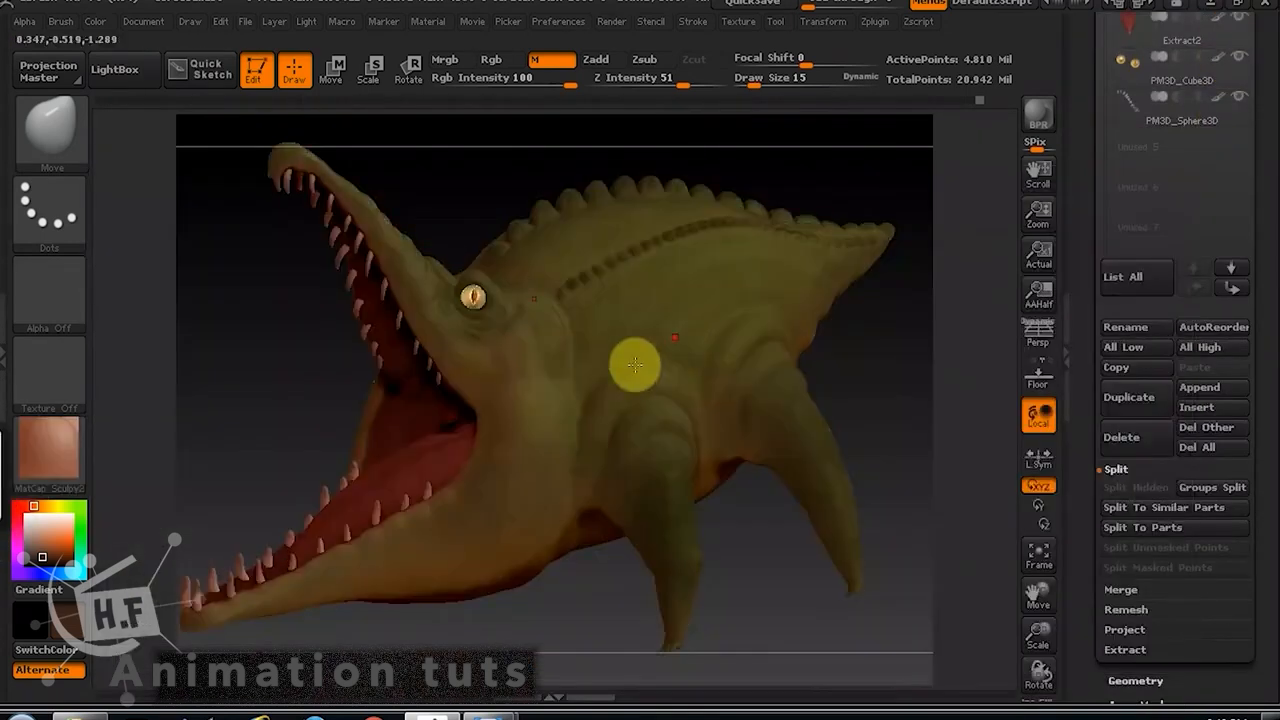
pyautogui.click(45, 452)
pyautogui.click(980, 328)
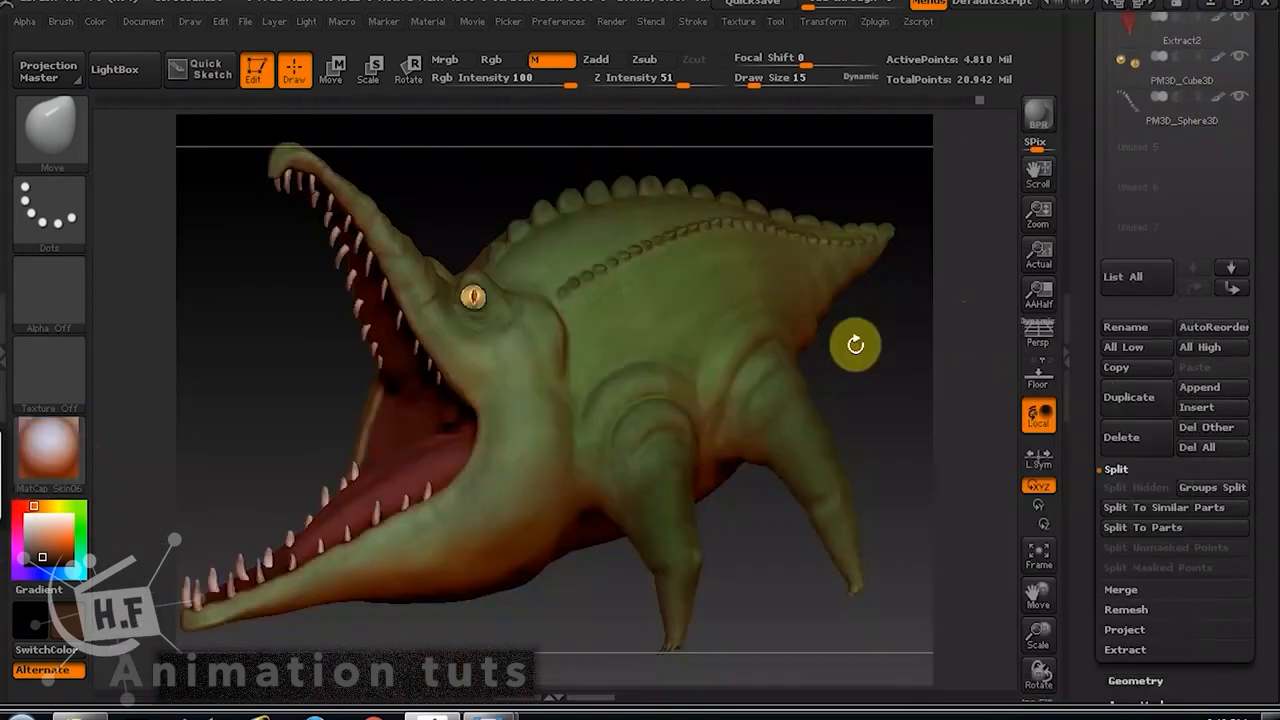
pyautogui.click(45, 450)
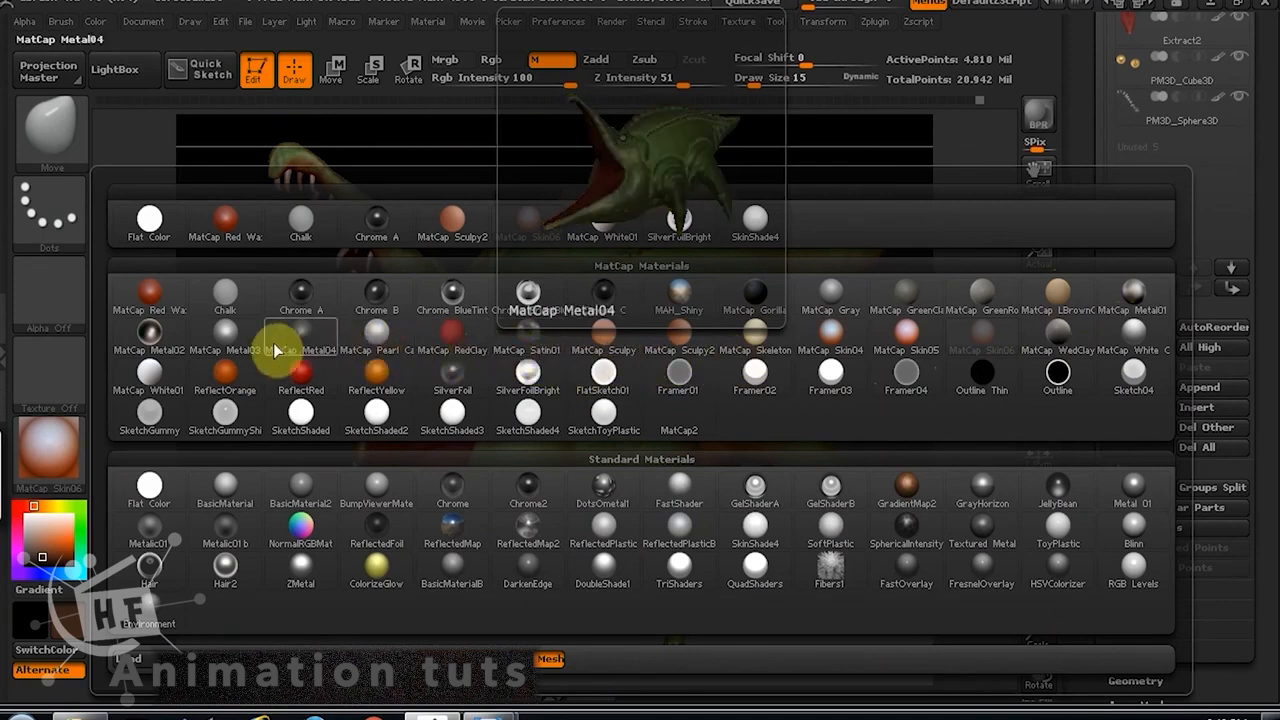
pyautogui.click(367, 351)
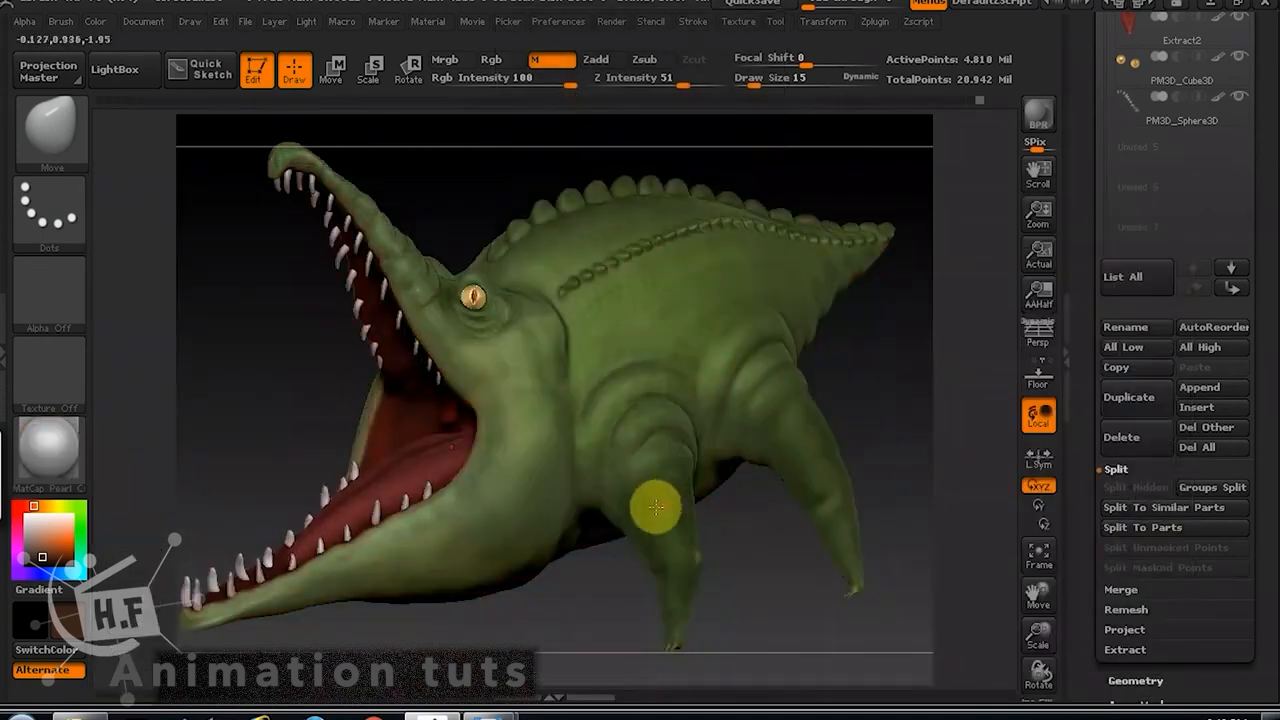
# Compare the MatCap Metal04 and MatCap White01 materials on the body.
pyautogui.click(62, 455)
pyautogui.click(306, 341)
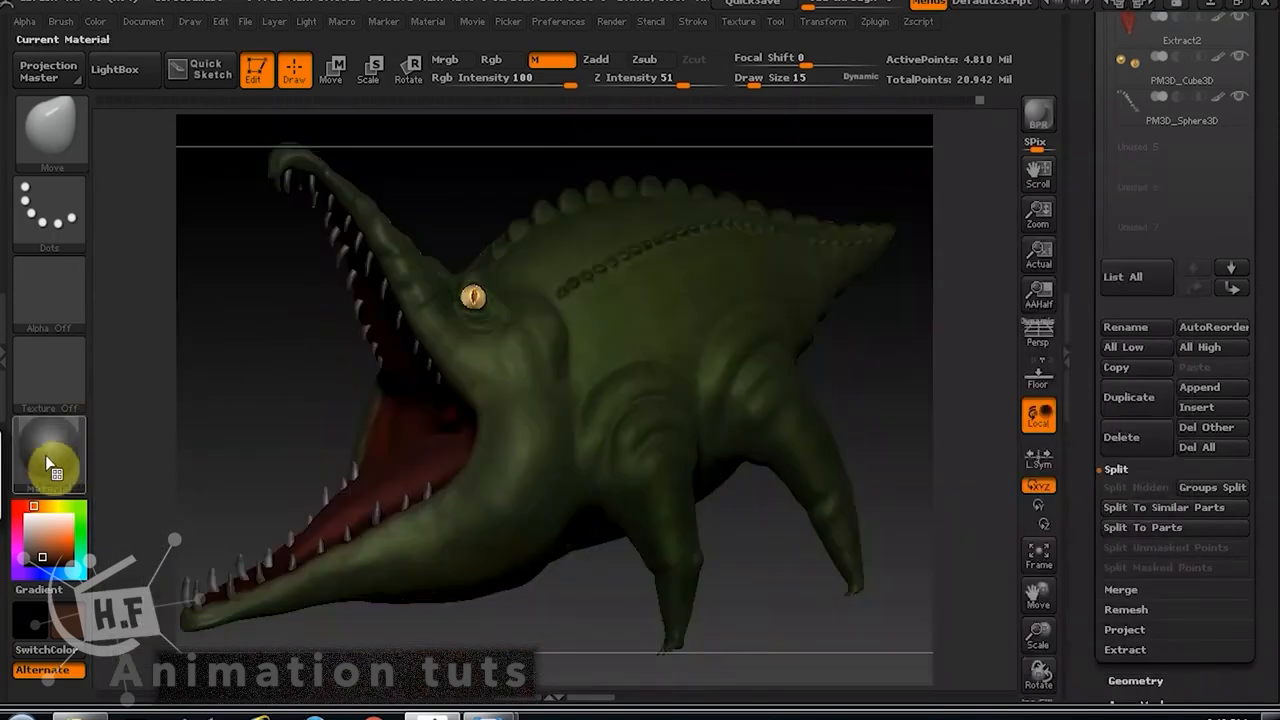
pyautogui.click(47, 458)
pyautogui.click(170, 376)
pyautogui.click(62, 458)
pyautogui.click(298, 336)
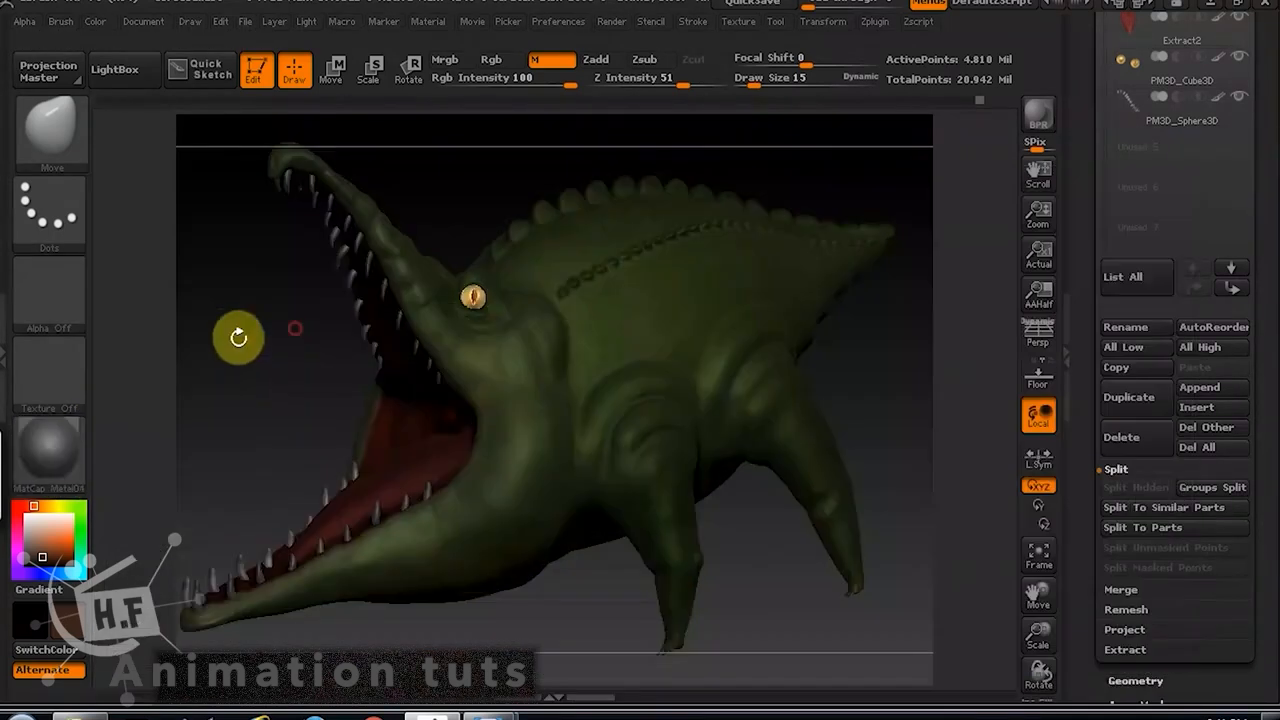
# Try the MatCap Metal03 and MatCap Metal02 materials on the body.
pyautogui.click(47, 462)
pyautogui.click(229, 357)
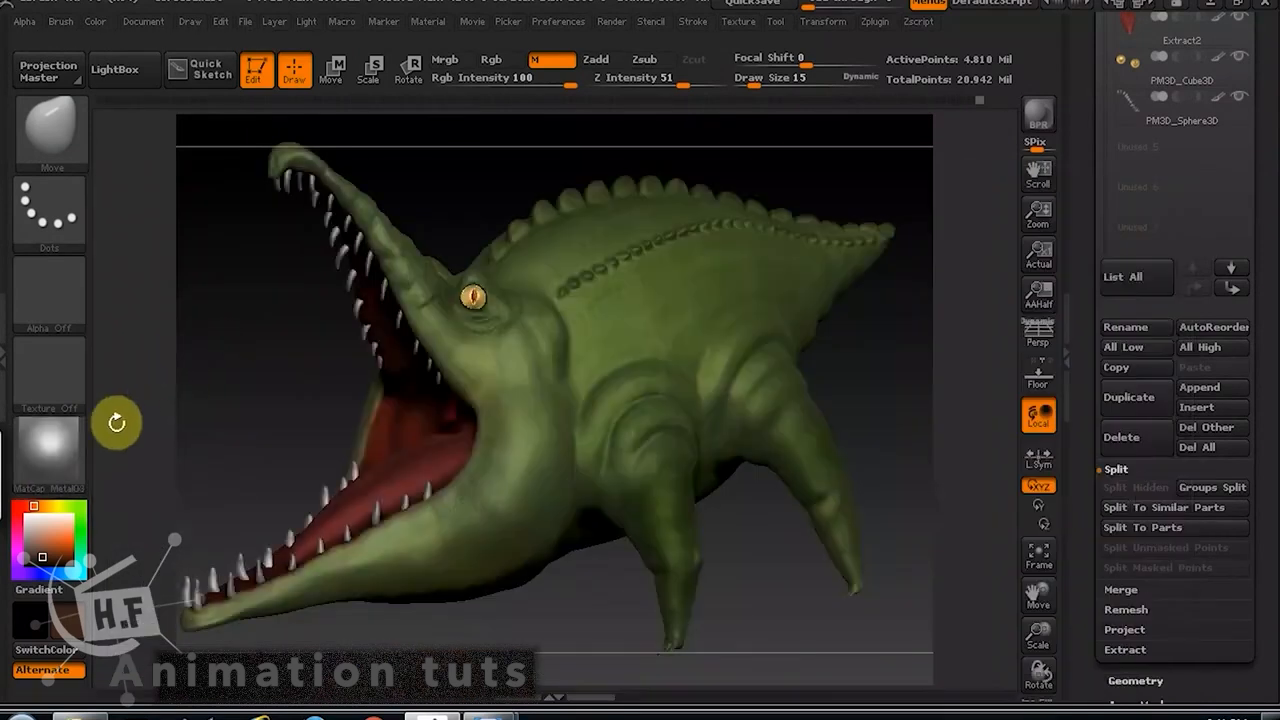
pyautogui.click(80, 464)
pyautogui.click(152, 335)
# Try the BasicMaterial and ToyPlastic materials on the body.
pyautogui.click(40, 458)
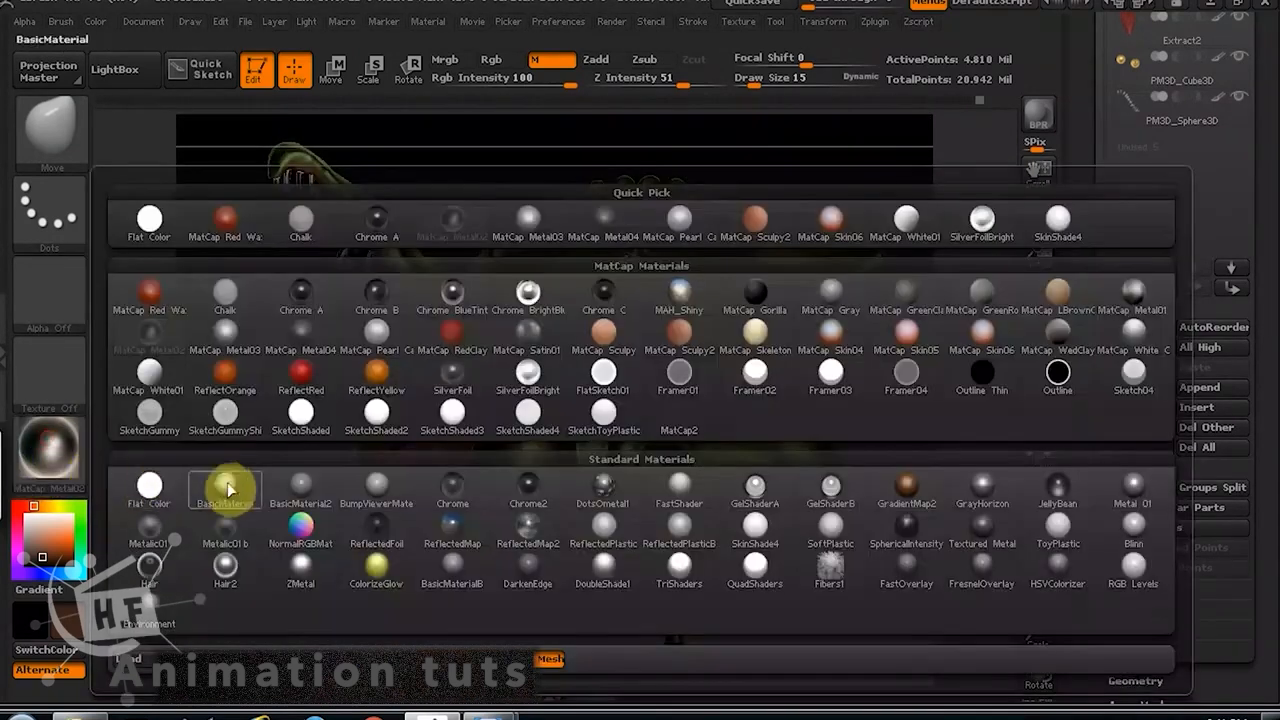
pyautogui.click(228, 489)
pyautogui.click(52, 450)
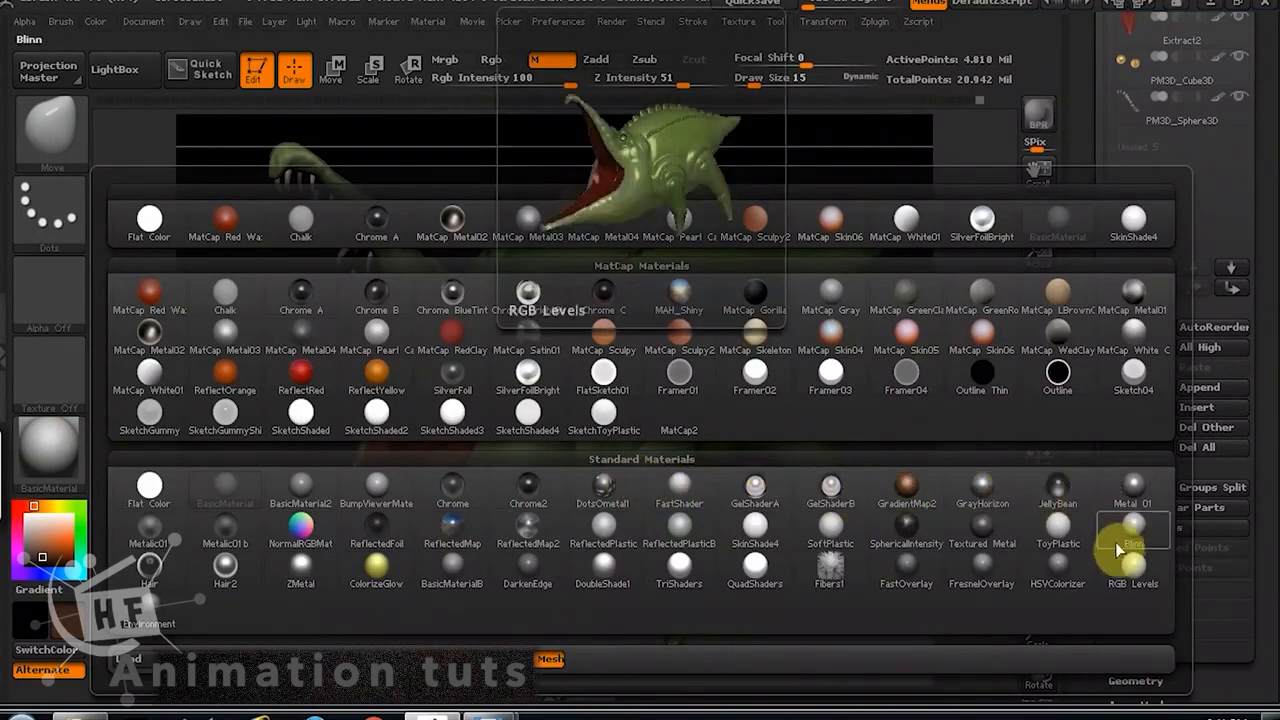
pyautogui.click(1049, 535)
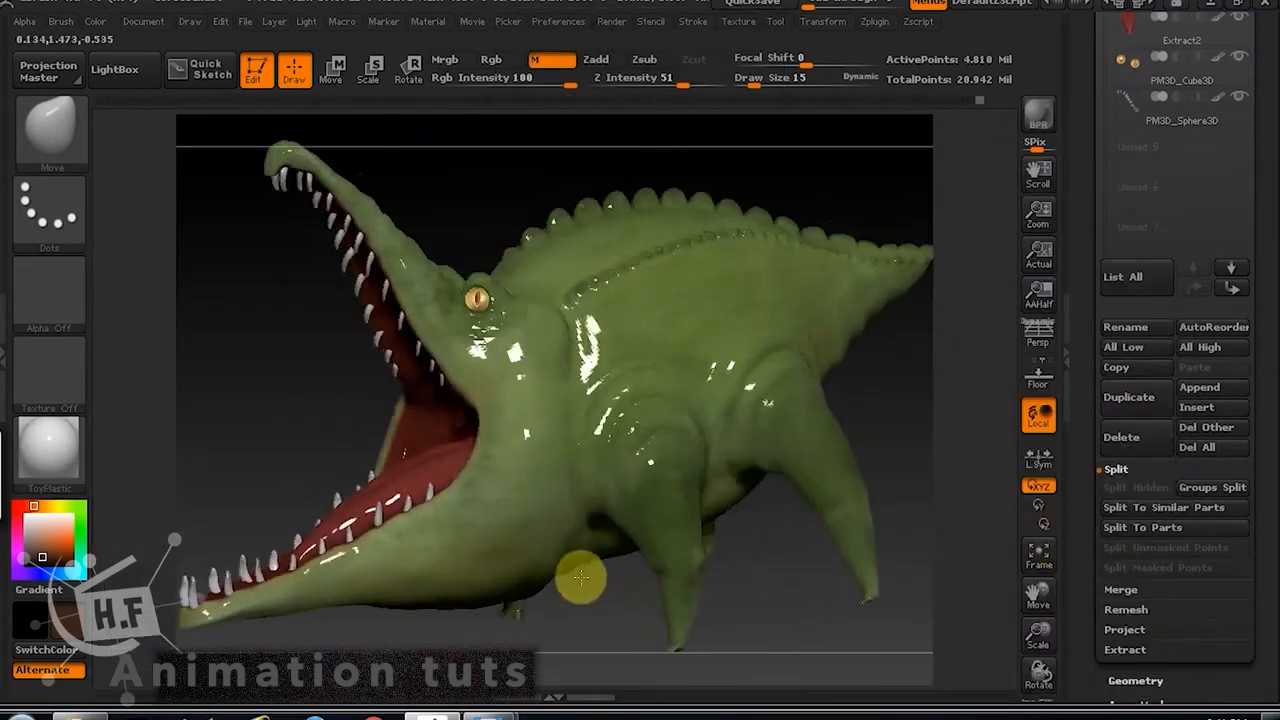
# Try the Environment and MAH_Shiny materials on the body and check the shading from several angles.
pyautogui.click(48, 448)
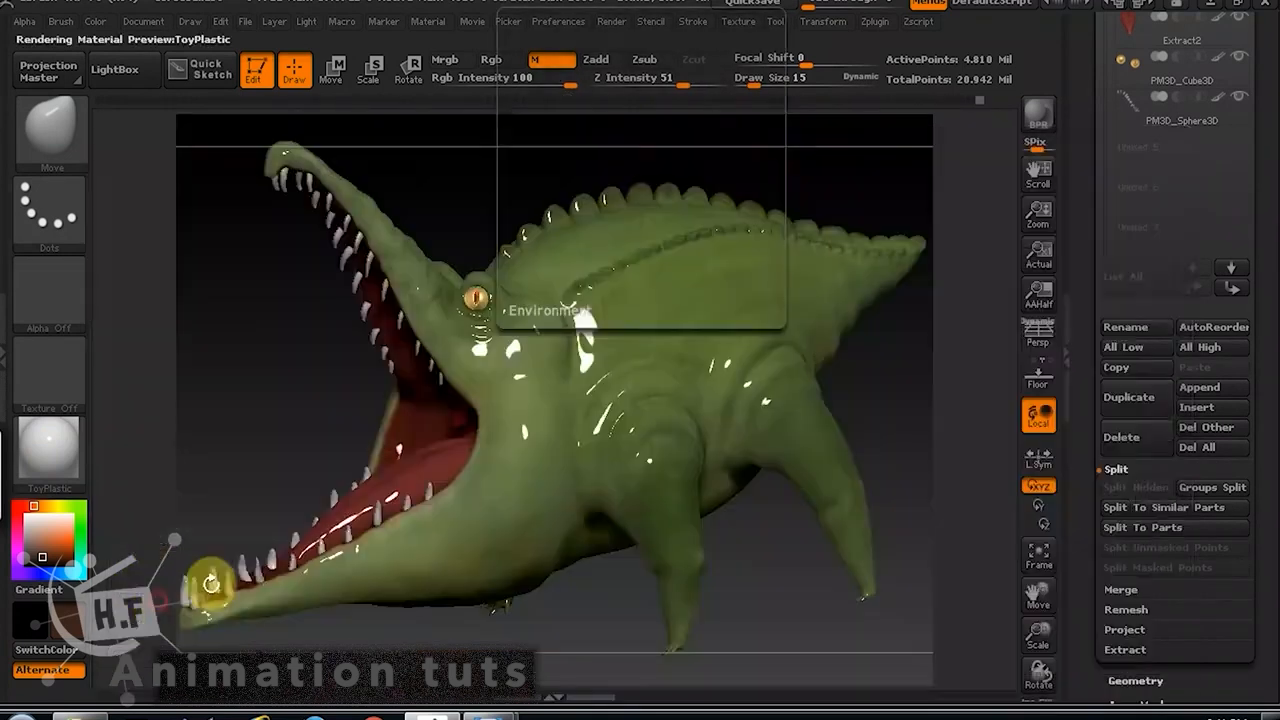
pyautogui.click(37, 445)
pyautogui.click(688, 298)
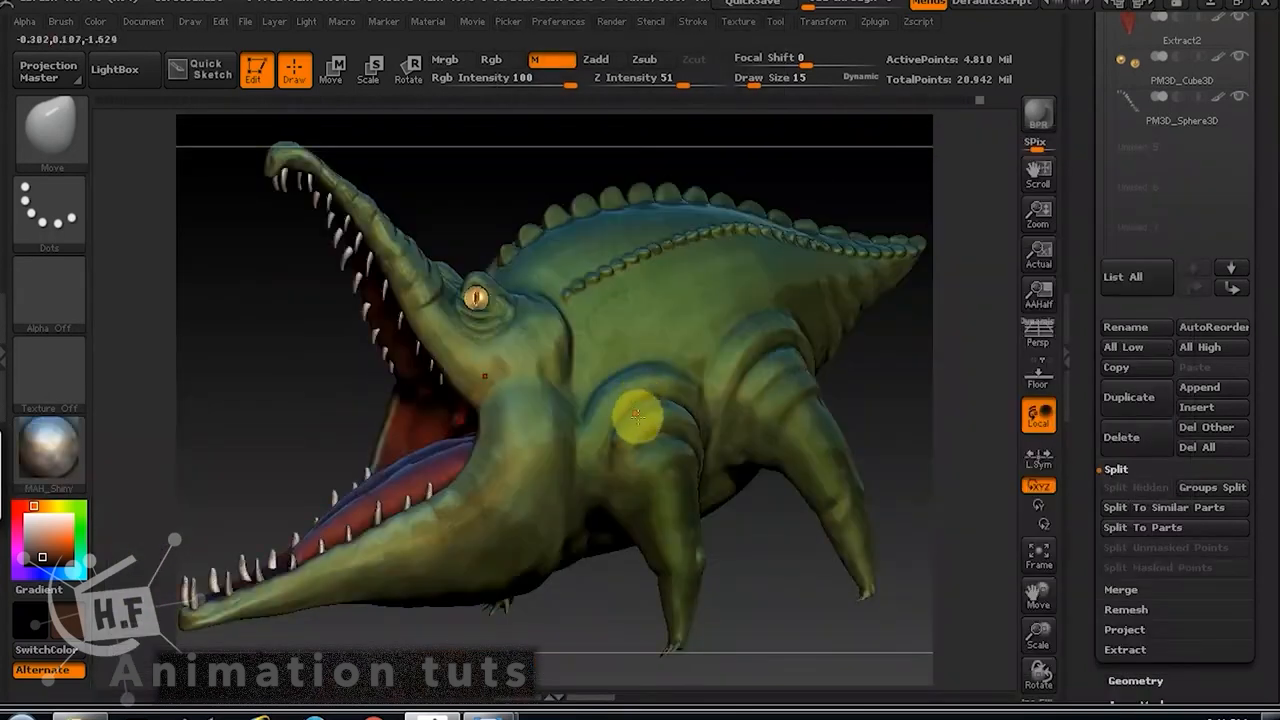
pyautogui.moveTo(549, 584)
pyautogui.mouseDown()
pyautogui.moveTo(543, 594)
pyautogui.moveTo(557, 594)
pyautogui.mouseUp()
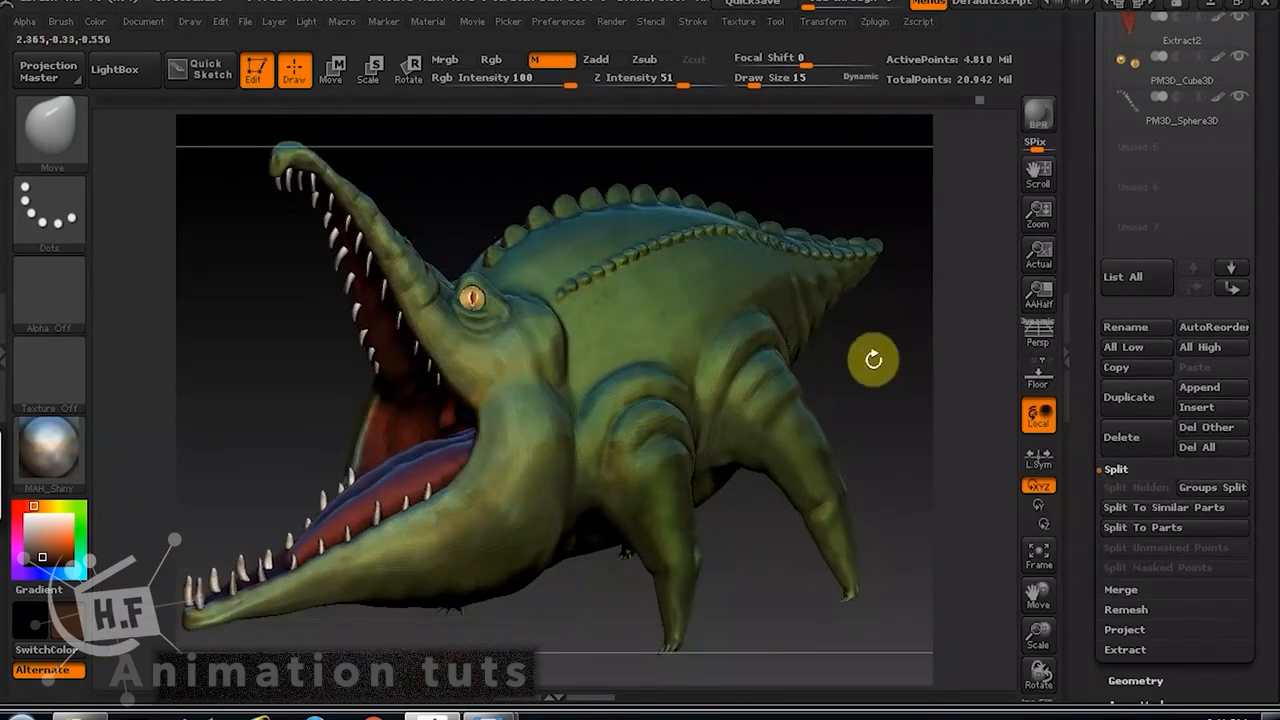
pyautogui.moveTo(873, 360); pyautogui.dragTo(866, 448)
# Compare the MatCap Gray and MatCap GreenRo materials on the body.
pyautogui.click(48, 450)
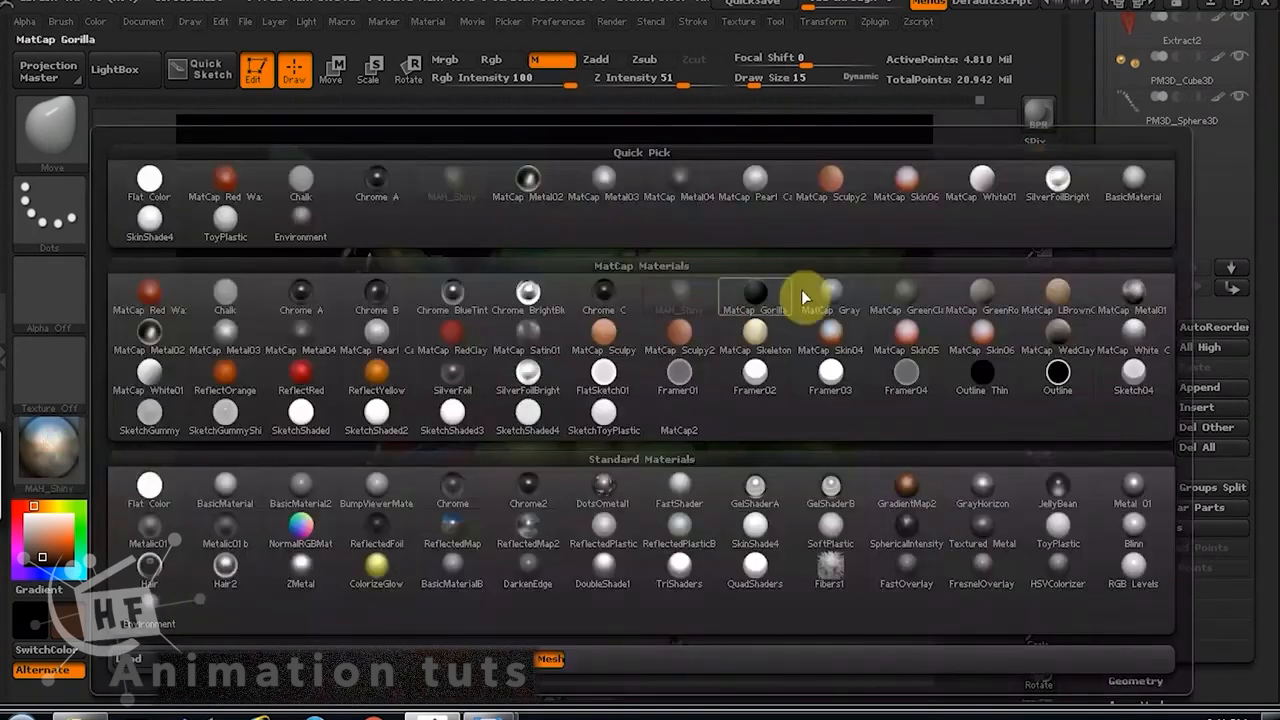
pyautogui.click(805, 296)
pyautogui.click(48, 450)
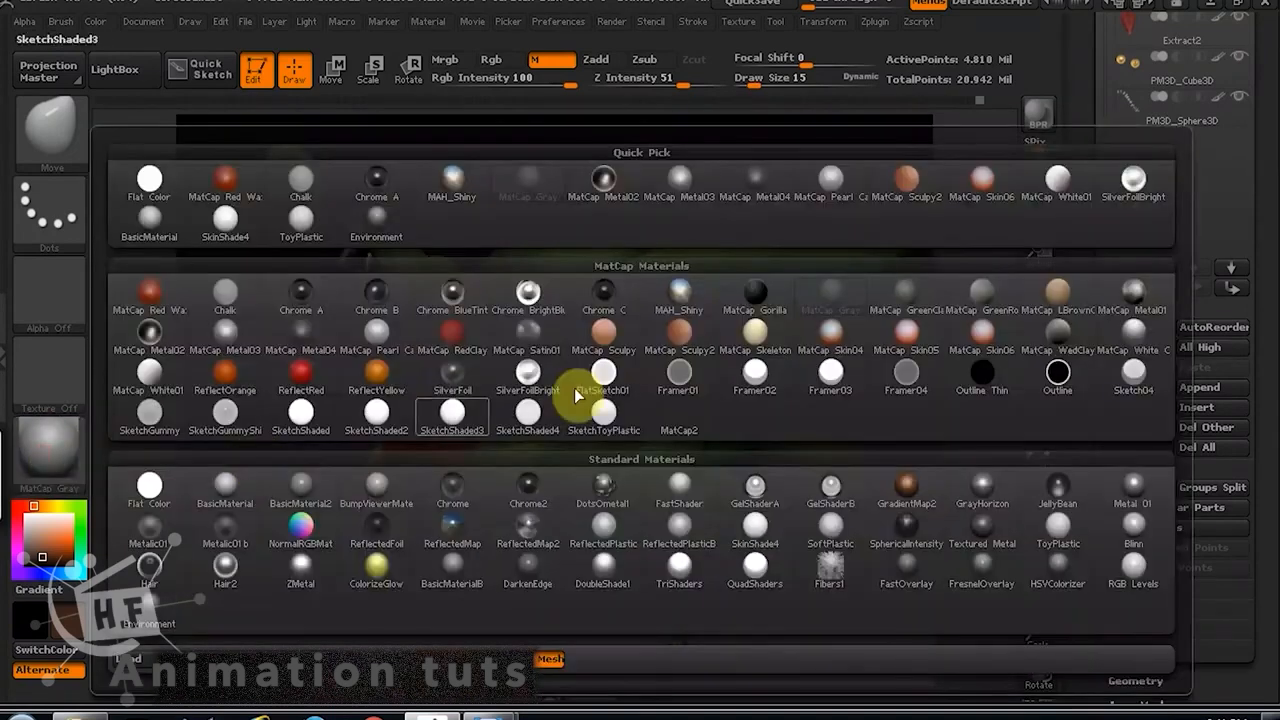
pyautogui.click(942, 300)
# Try the Framer01 and FlatSketch01 materials on the body.
pyautogui.click(48, 450)
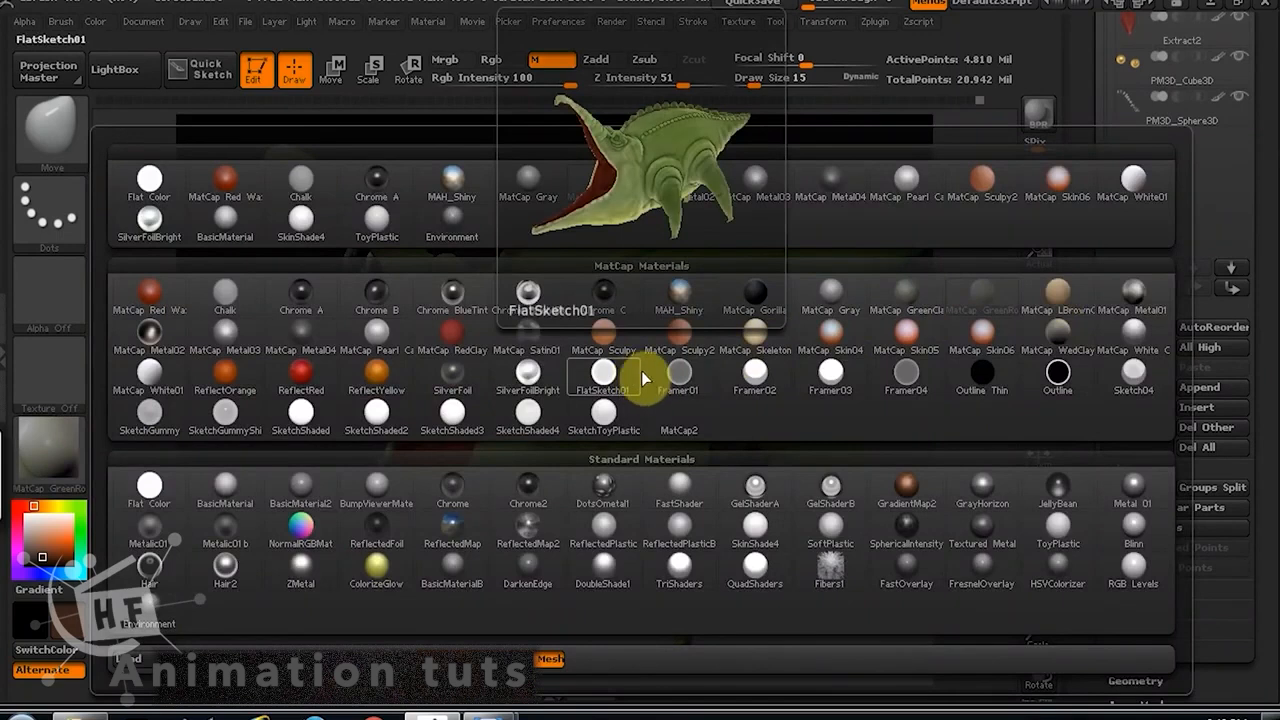
pyautogui.click(677, 371)
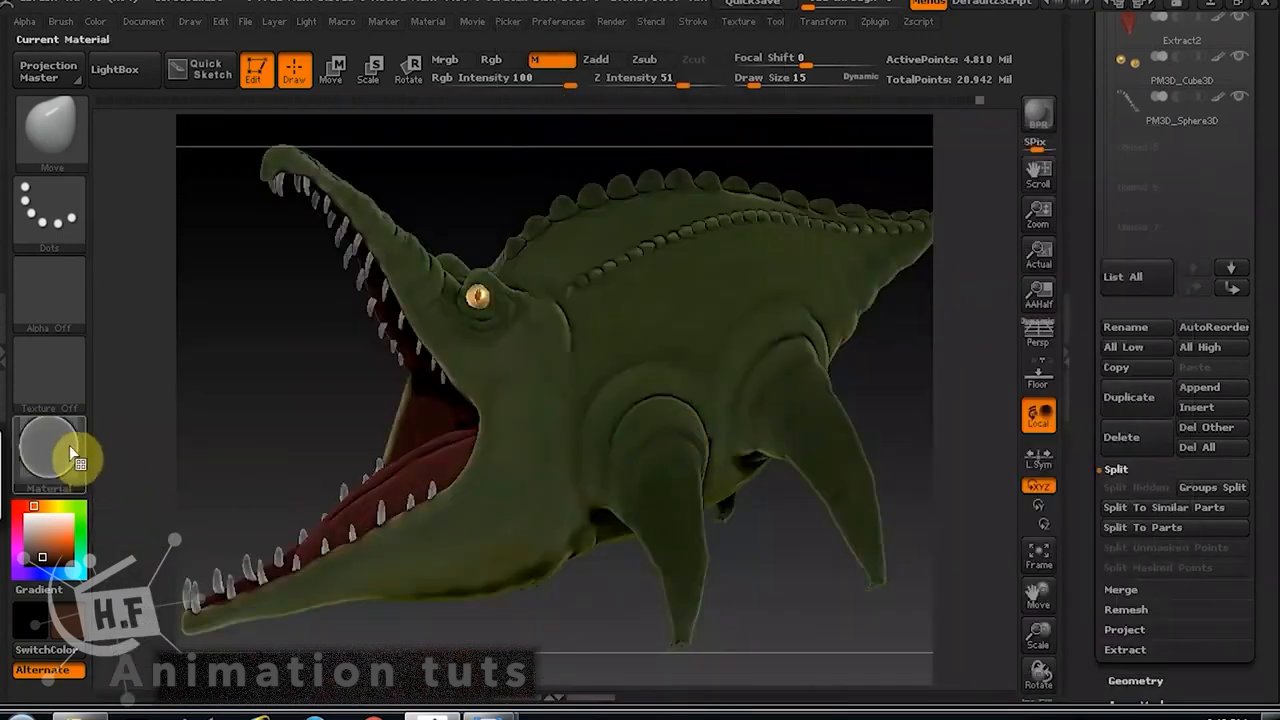
pyautogui.click(69, 447)
pyautogui.click(599, 376)
# Compare the MatCap Gray, MatCap Skin04 and MatCap Metal03 materials on the body, seen towards the open mouth.
pyautogui.click(66, 468)
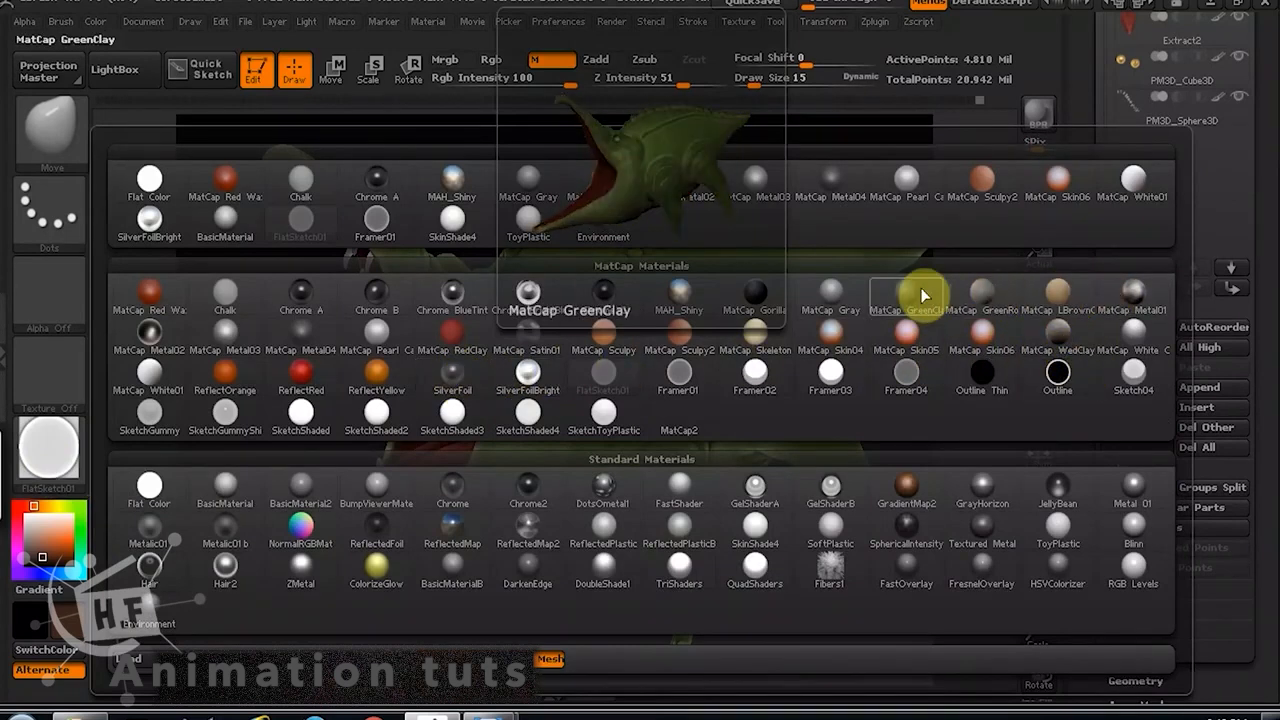
pyautogui.click(836, 292)
pyautogui.moveTo(913, 393)
pyautogui.mouseDown()
pyautogui.moveTo(903, 340)
pyautogui.moveTo(894, 386)
pyautogui.moveTo(917, 434)
pyautogui.moveTo(936, 412)
pyautogui.moveTo(894, 354)
pyautogui.moveTo(860, 403)
pyautogui.mouseUp()
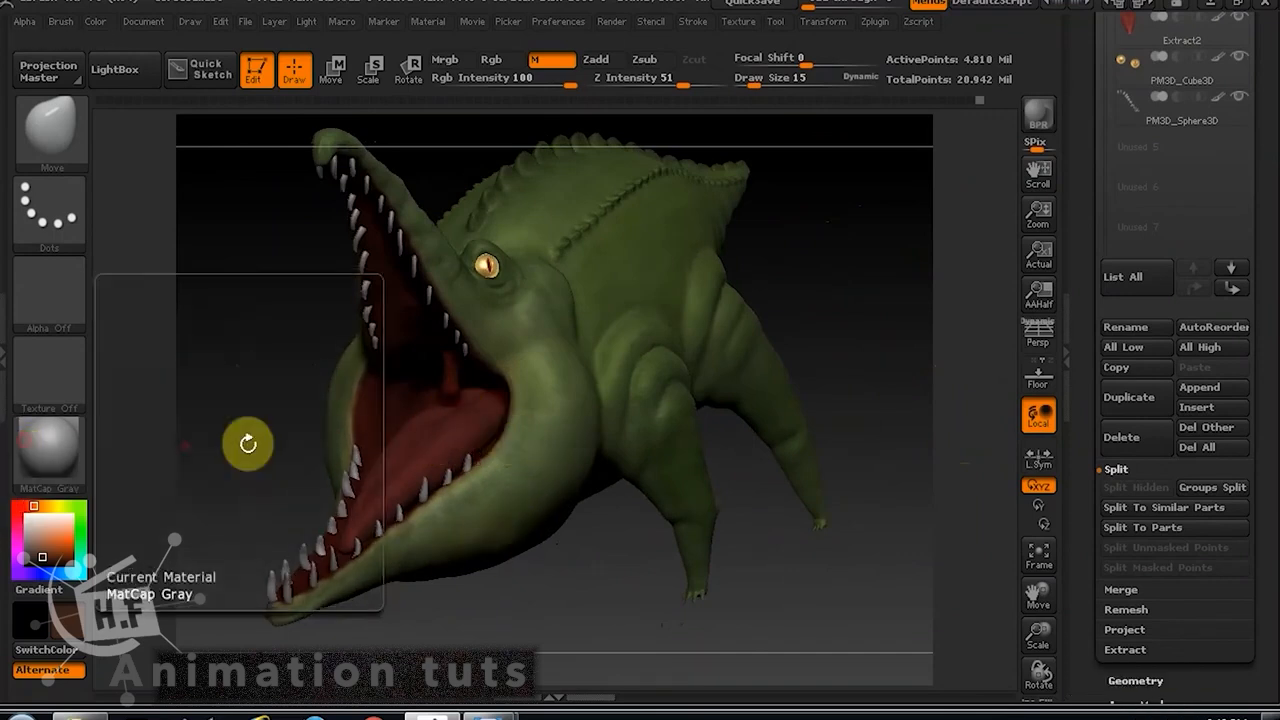
pyautogui.click(58, 455)
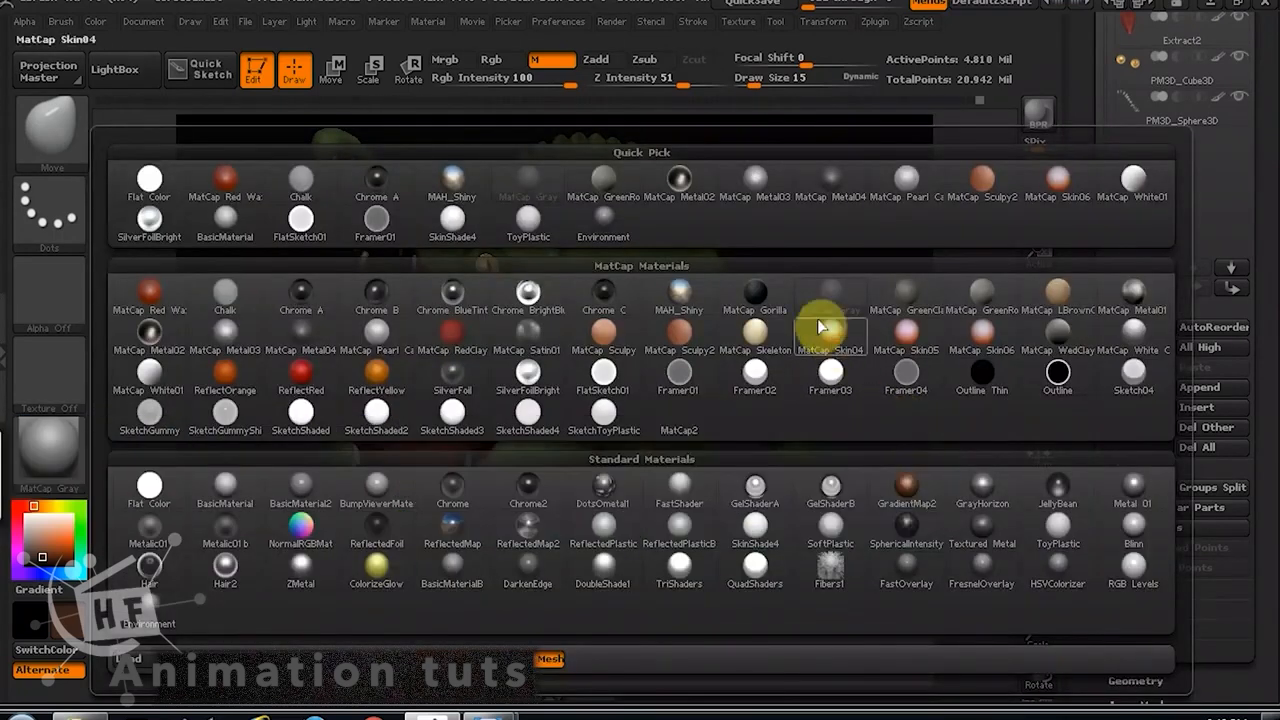
pyautogui.click(829, 332)
pyautogui.click(84, 482)
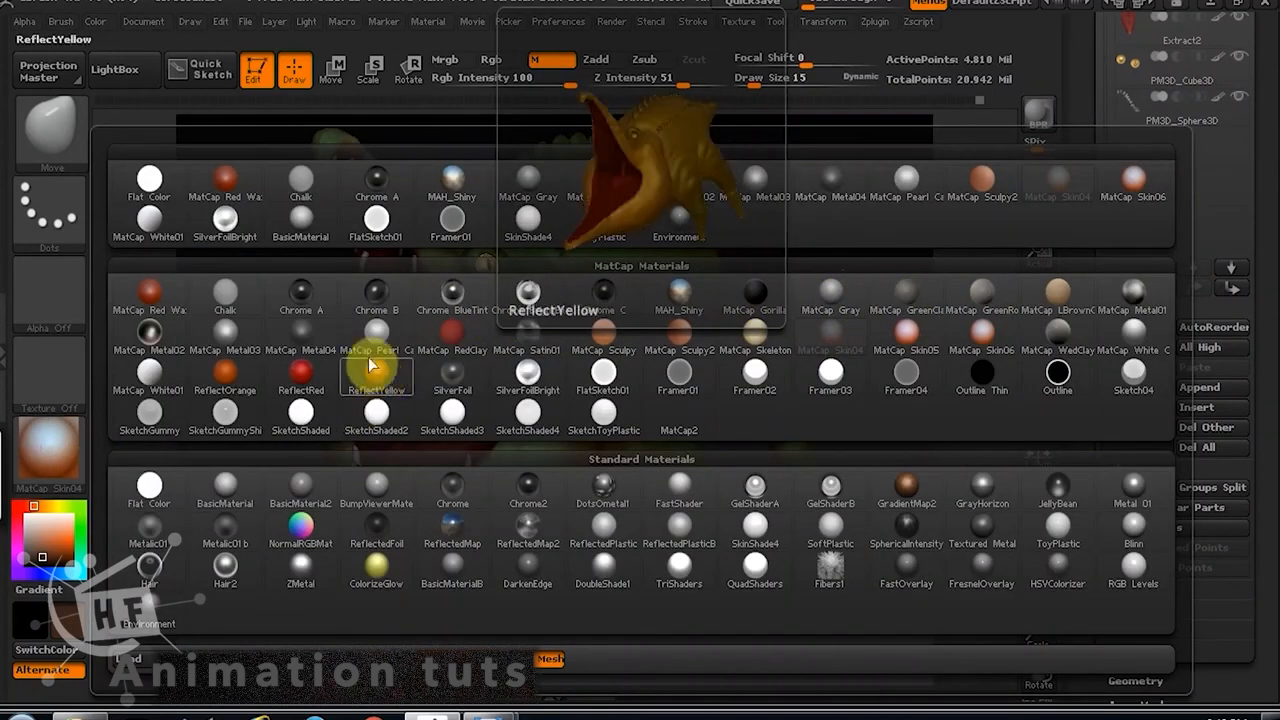
pyautogui.click(233, 345)
# Return the body to the MatCap Gray material and inspect it from the front.
pyautogui.click(55, 445)
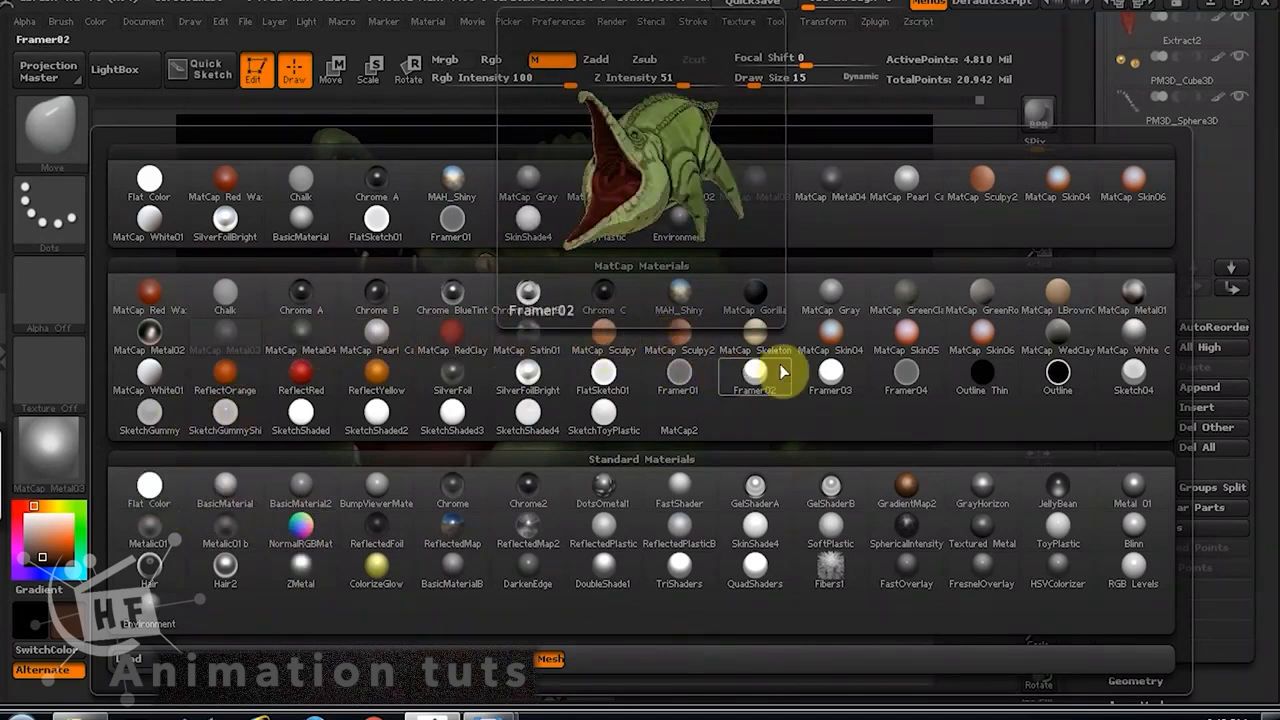
pyautogui.click(834, 293)
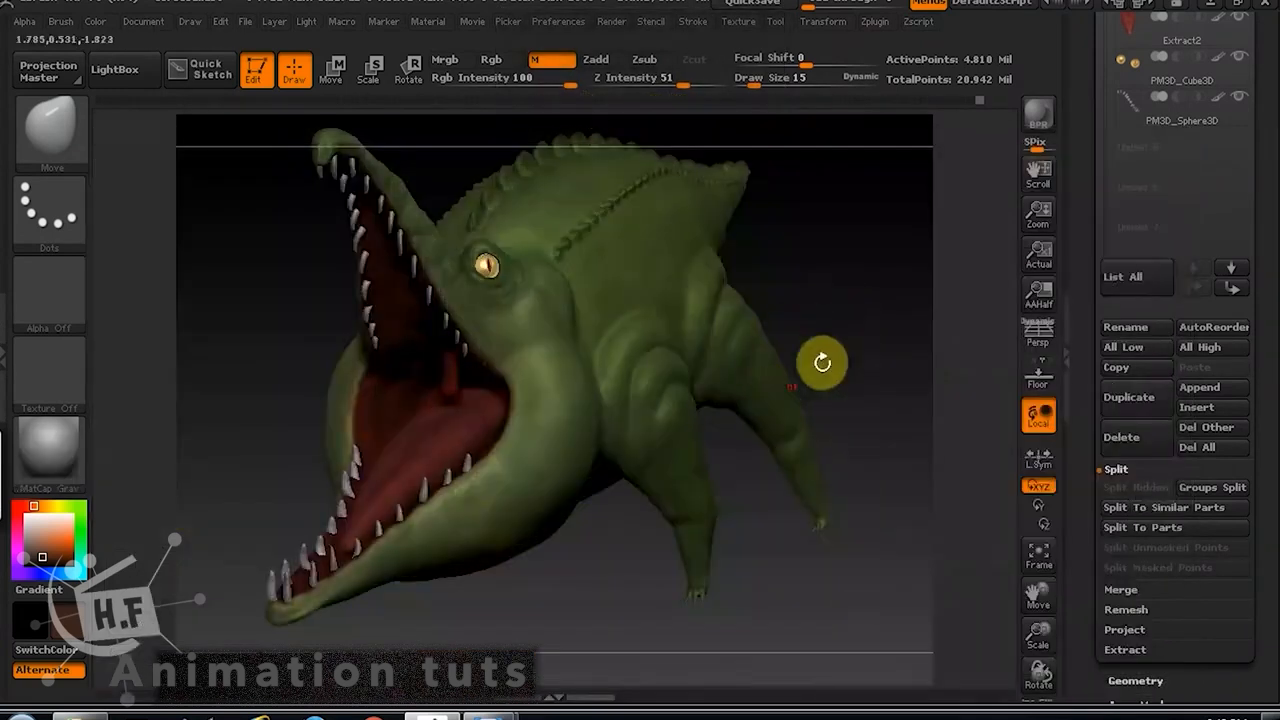
pyautogui.moveTo(823, 363); pyautogui.dragTo(514, 517)
# Make the tongue the active subtool and try the MAH_Shiny material.
pyautogui.keyDown('alt'); pyautogui.click(436, 452); pyautogui.keyUp('alt')
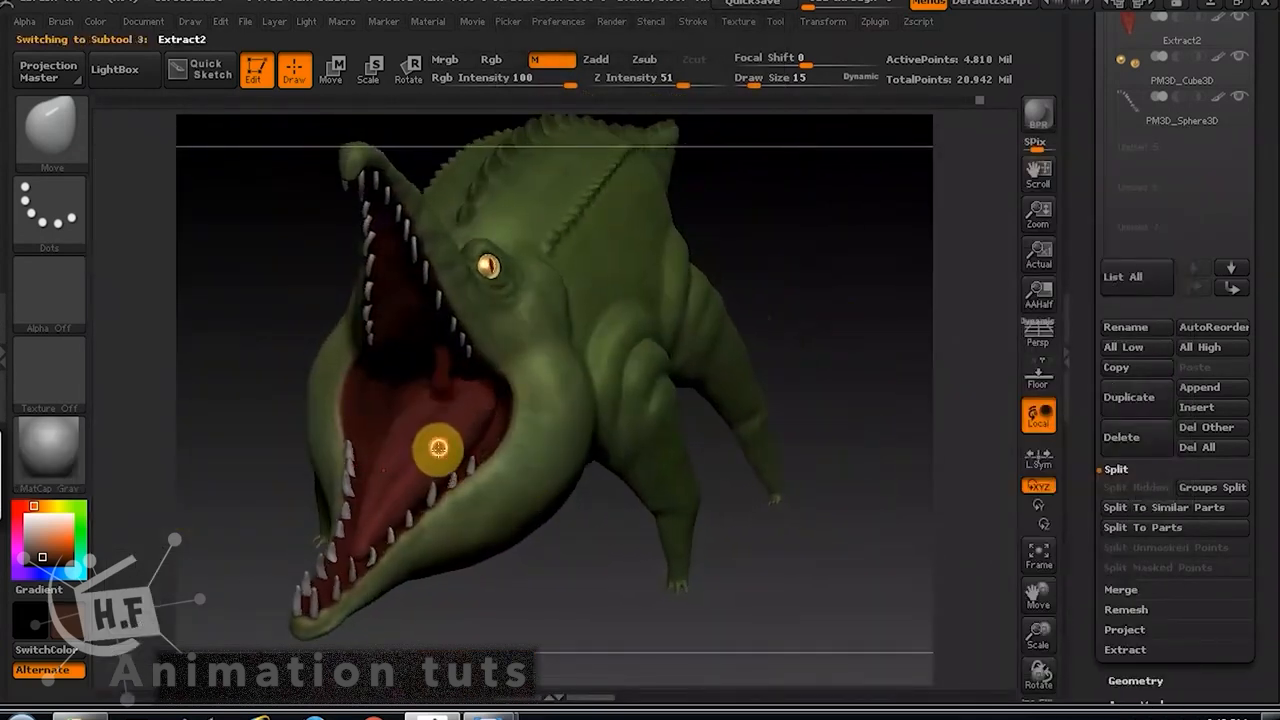
pyautogui.click(55, 443)
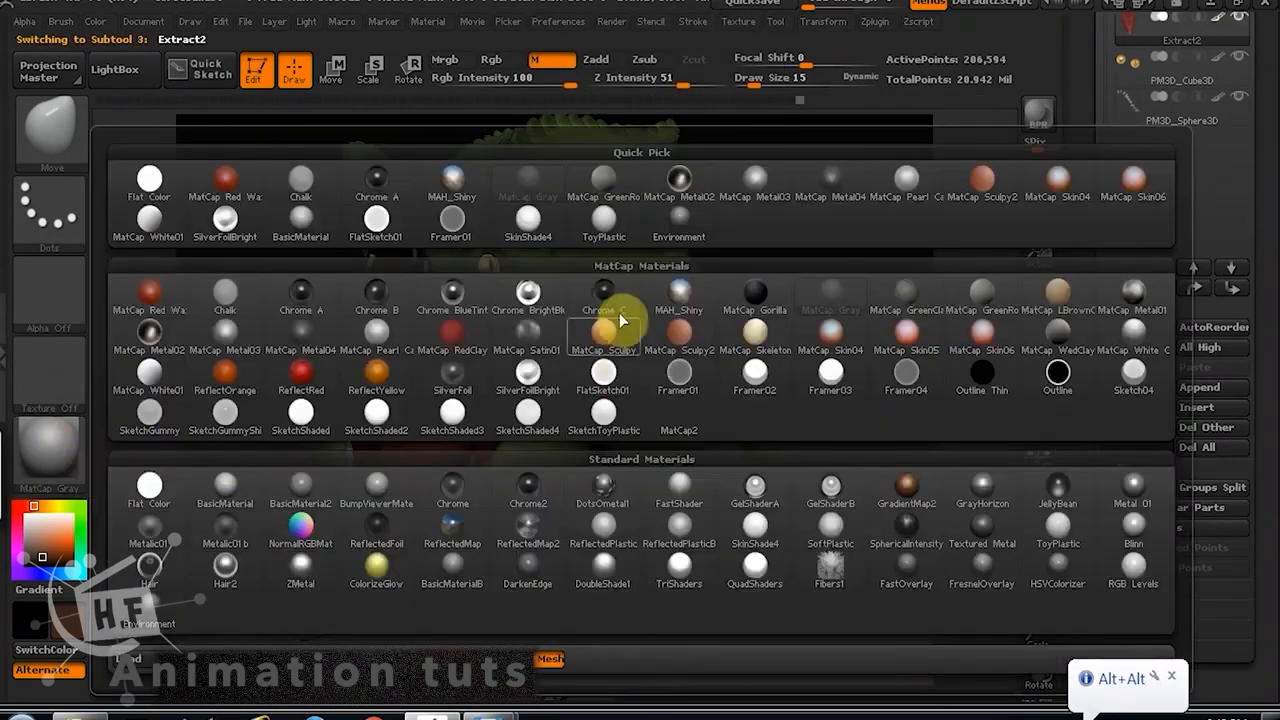
pyautogui.click(679, 293)
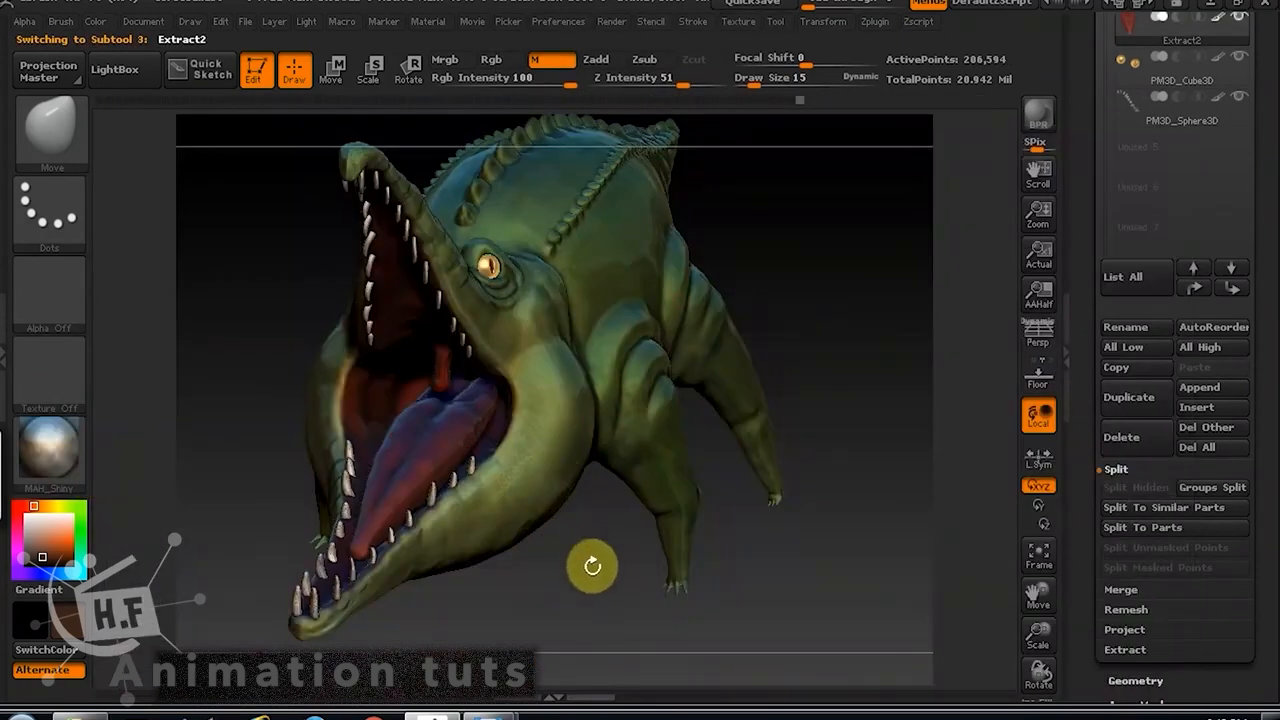
pyautogui.moveTo(591, 565)
pyautogui.mouseDown()
pyautogui.moveTo(560, 563)
pyautogui.moveTo(574, 589)
pyautogui.moveTo(609, 594)
pyautogui.moveTo(593, 575)
pyautogui.moveTo(598, 600)
pyautogui.mouseUp()
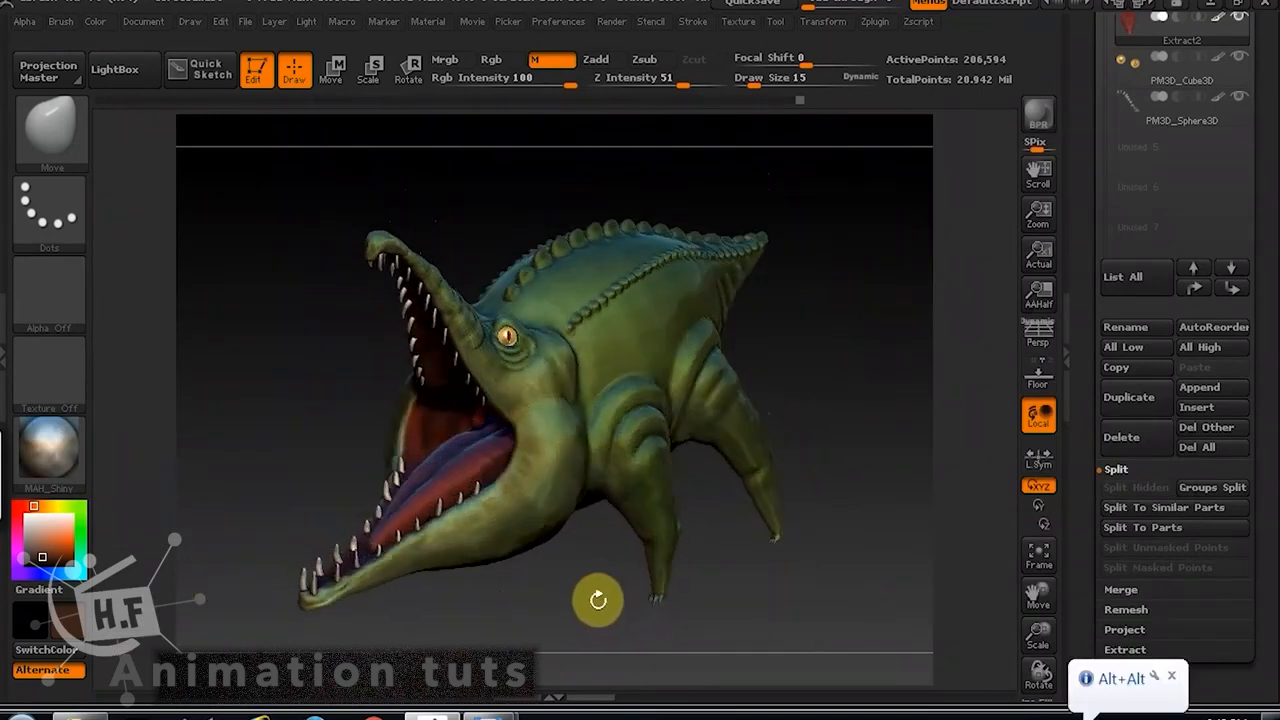
# Compare the BumpViewerMaterial, BasicMaterial2 and ReflectedPlasticB materials on the creature.
pyautogui.press('m')
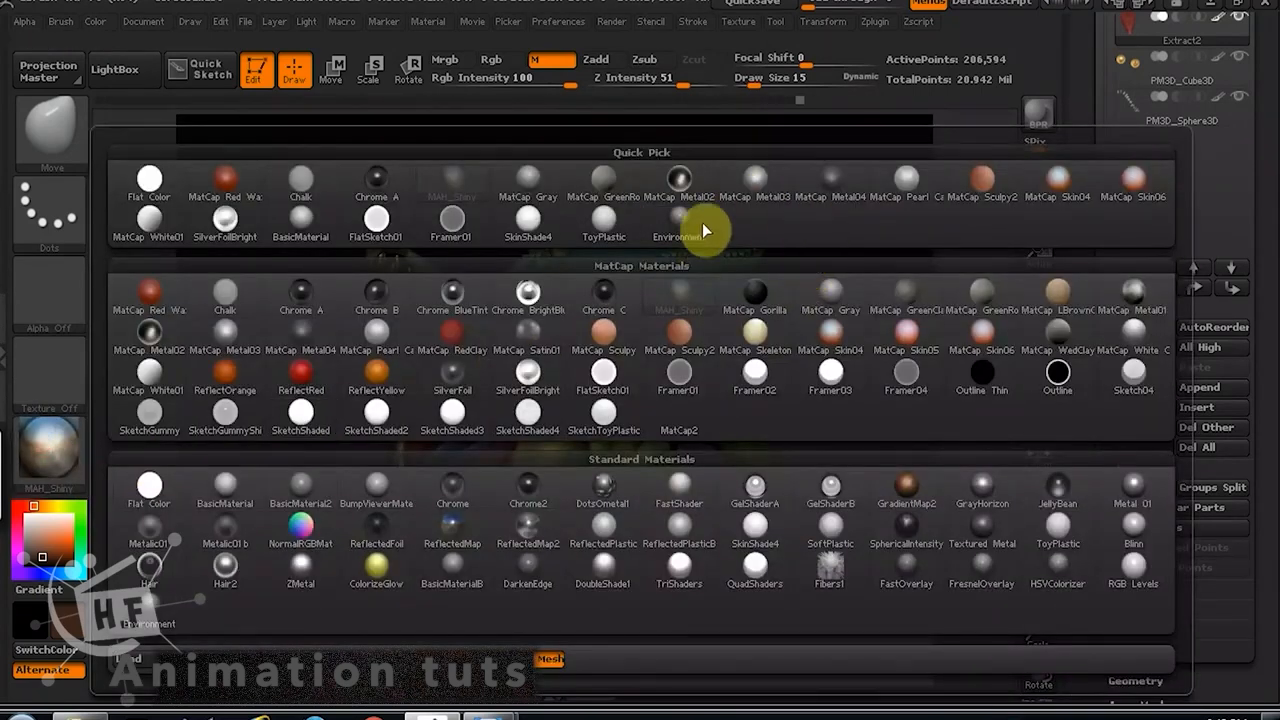
pyautogui.click(389, 502)
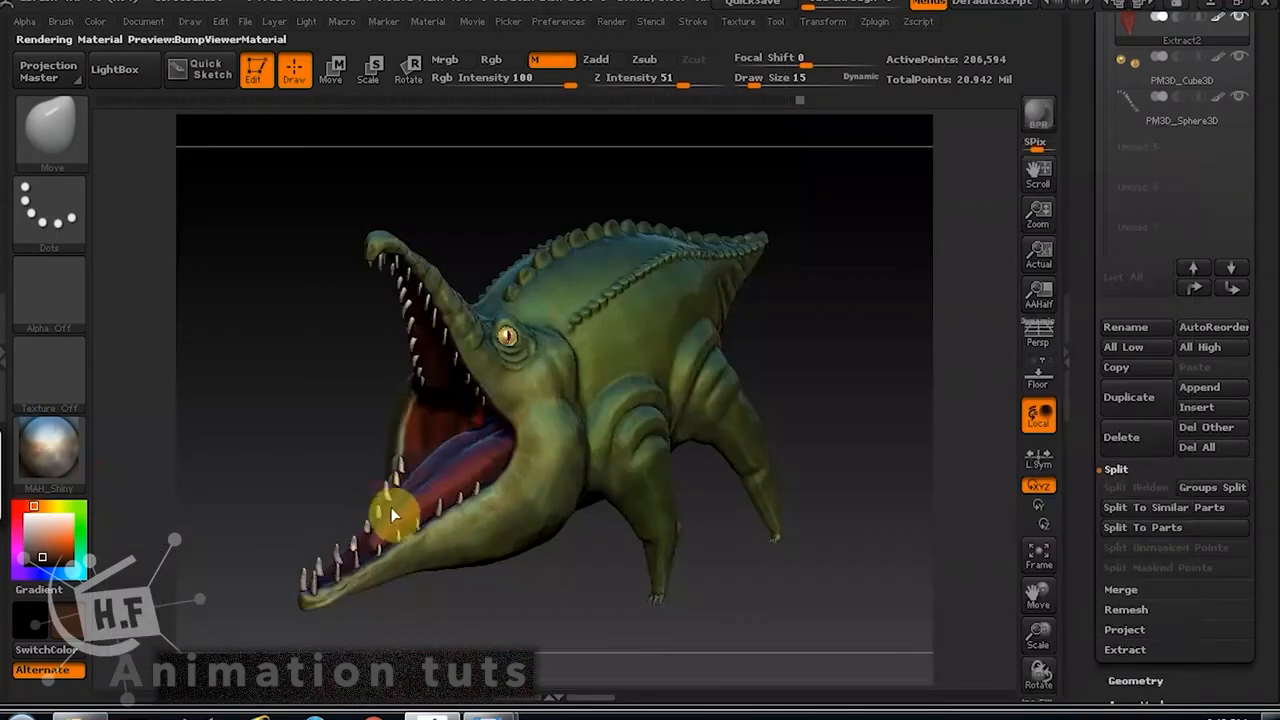
pyautogui.click(60, 460)
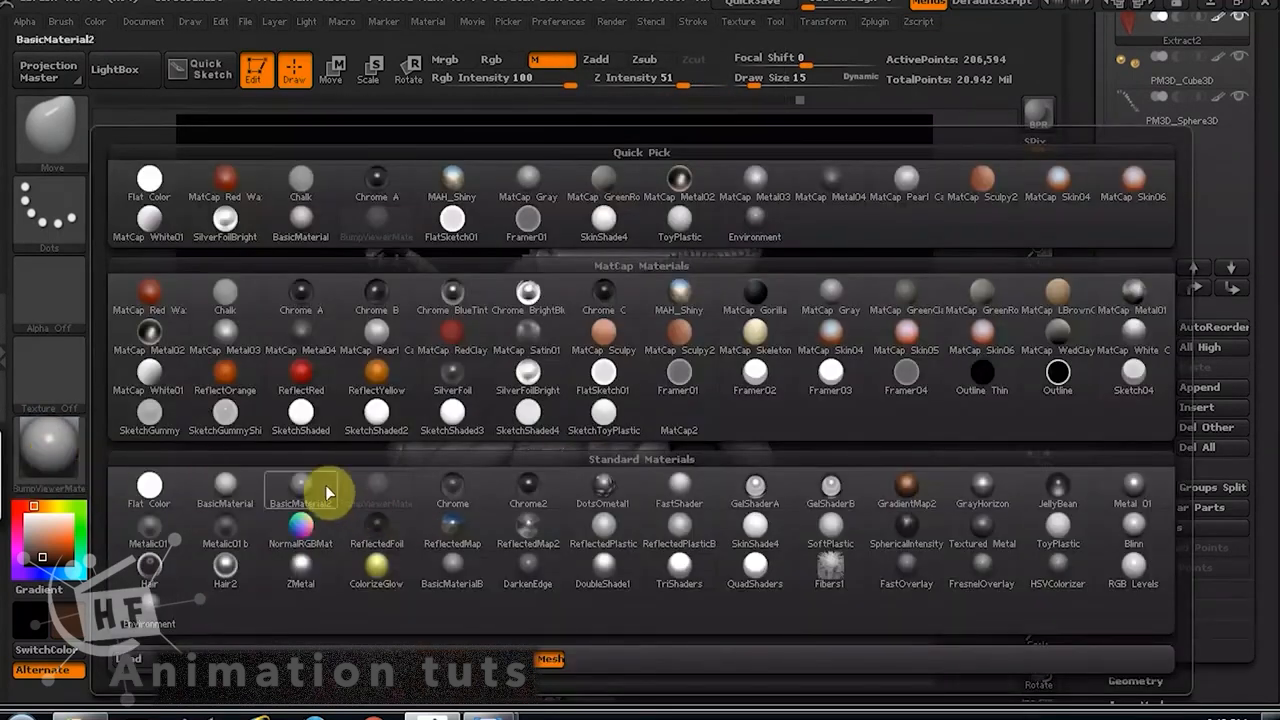
pyautogui.click(325, 491)
pyautogui.click(60, 462)
pyautogui.click(714, 506)
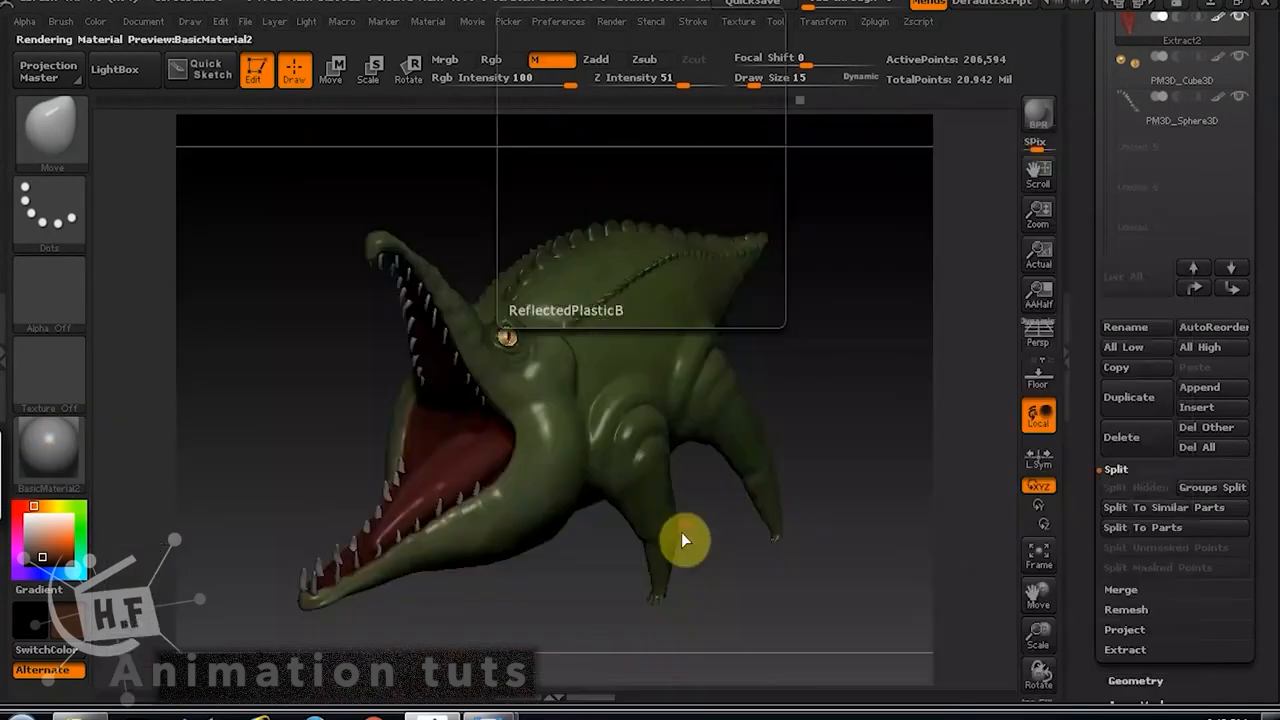
pyautogui.moveTo(585, 578); pyautogui.dragTo(244, 509)
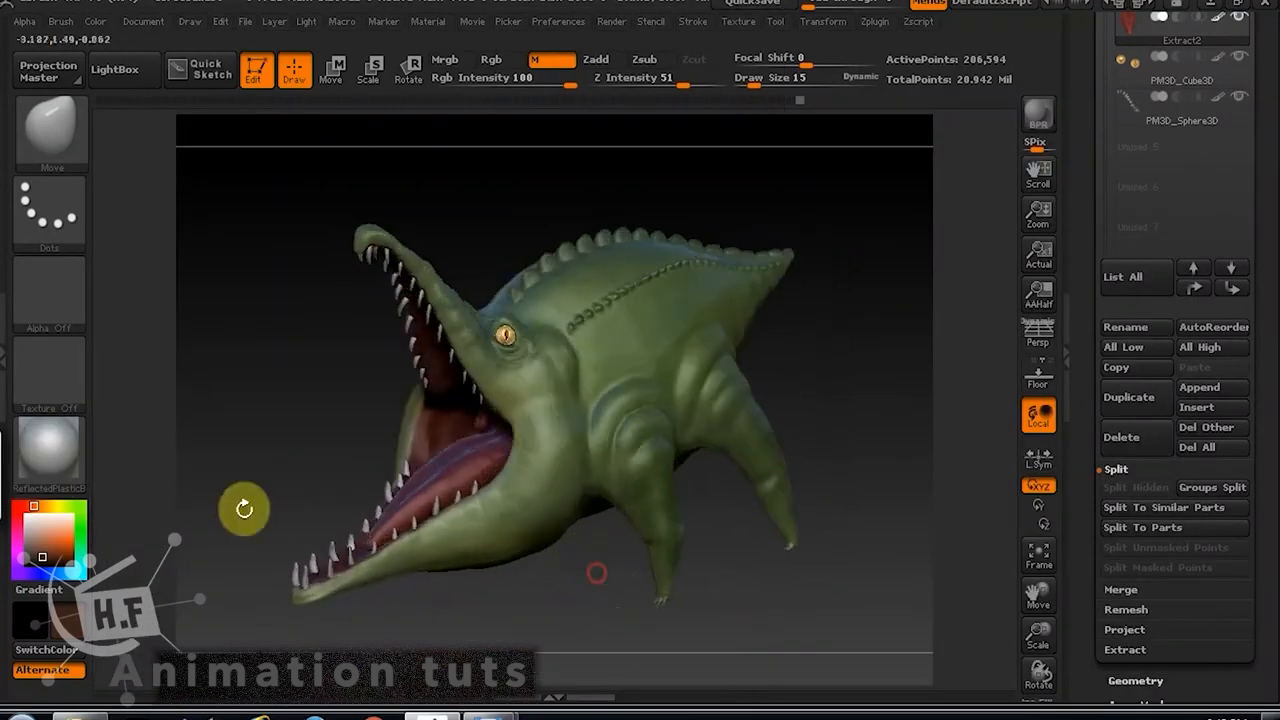
# Choose the ReflectedPlastic material and fill the tongue subtool with it.
pyautogui.click(68, 465)
pyautogui.click(608, 531)
pyautogui.moveTo(601, 569); pyautogui.dragTo(890, 420)
pyautogui.moveTo(855, 435)
pyautogui.mouseDown()
pyautogui.moveTo(934, 437)
pyautogui.moveTo(870, 450)
pyautogui.mouseUp()
pyautogui.scroll(1, 1275, 155)
pyautogui.scroll(1, 1275, 155)
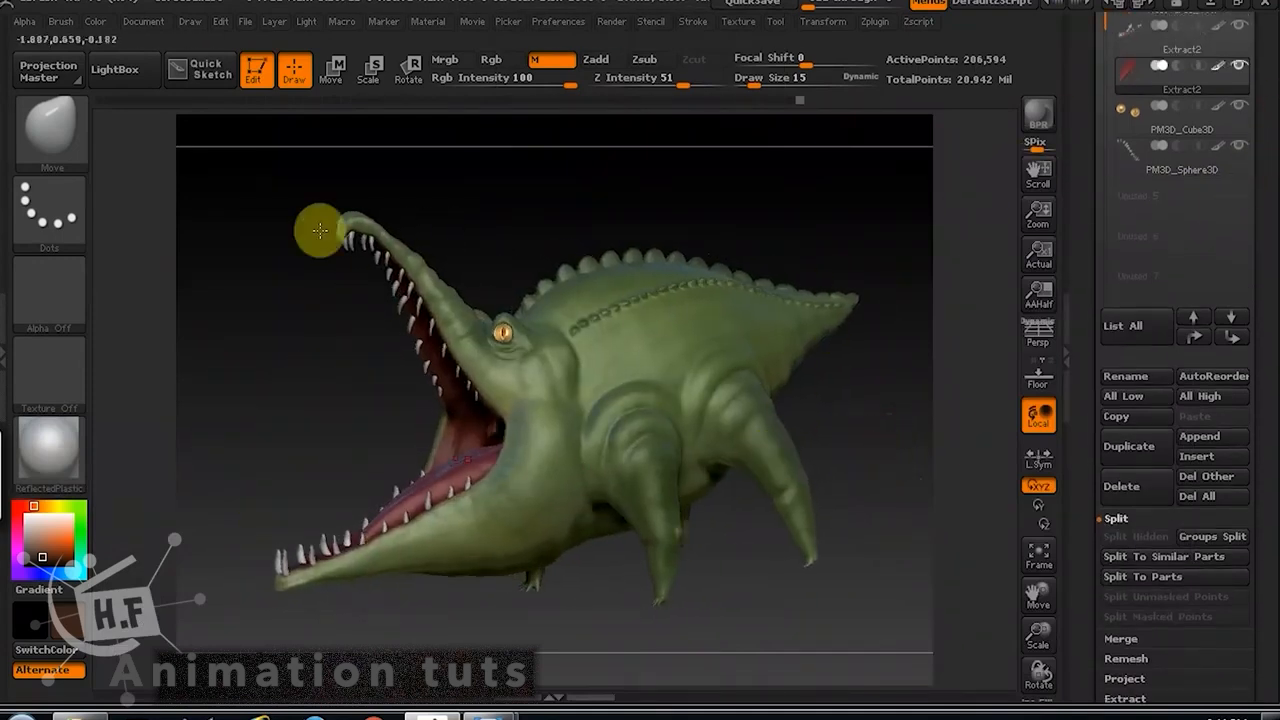
pyautogui.click(95, 21)
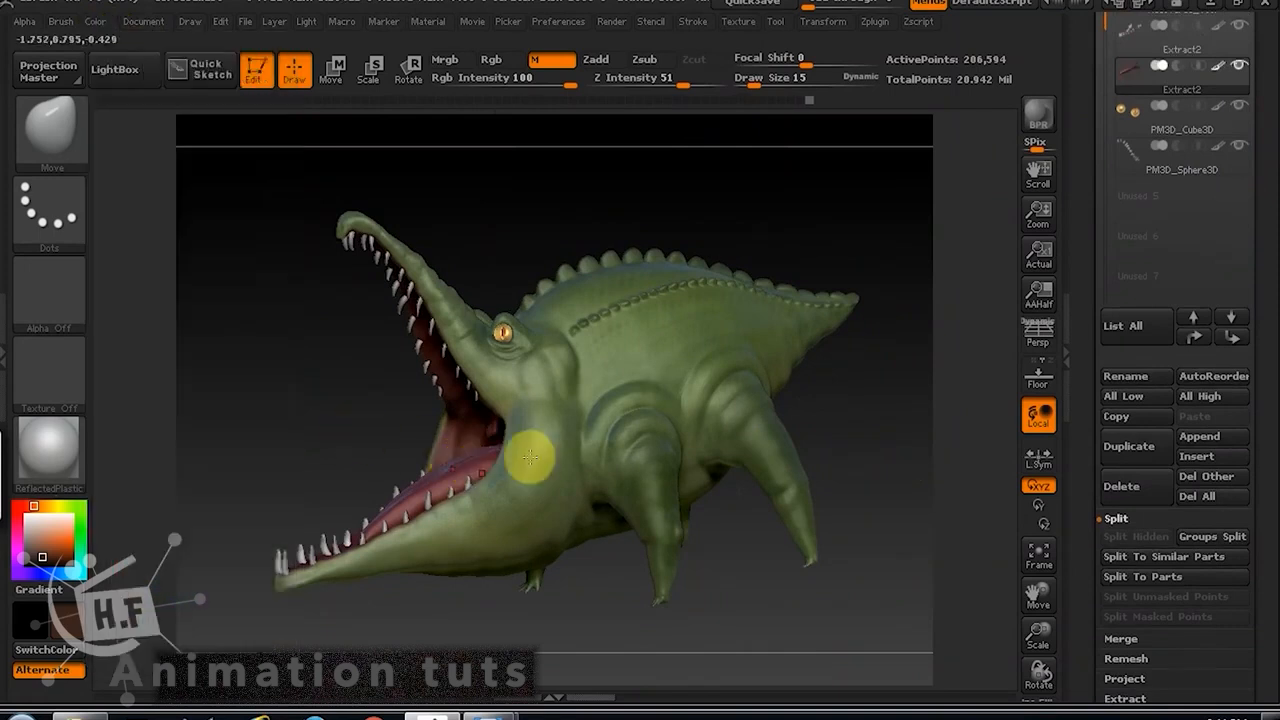
# Make the body subtool Recovered_Tool active and fill it with the ReflectedPlastic material.
pyautogui.click(1106, 24)
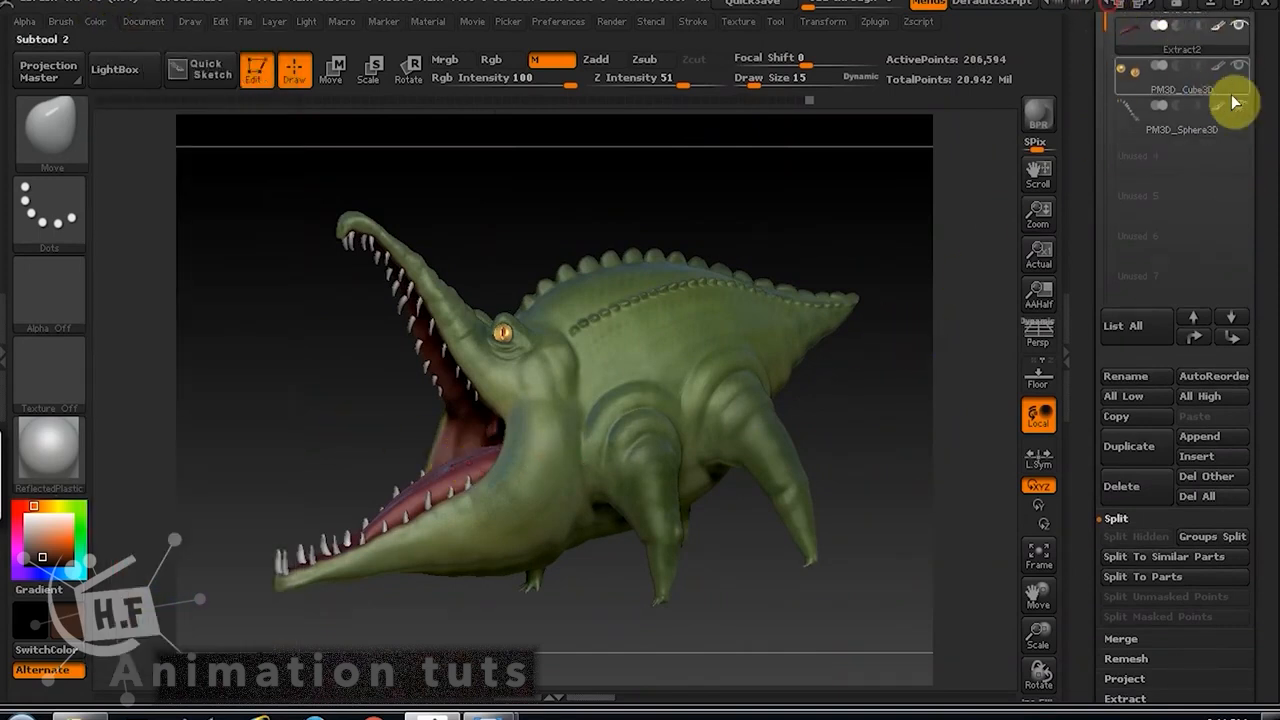
pyautogui.moveTo(1266, 100); pyautogui.dragTo(1266, 216)
pyautogui.click(1102, 93)
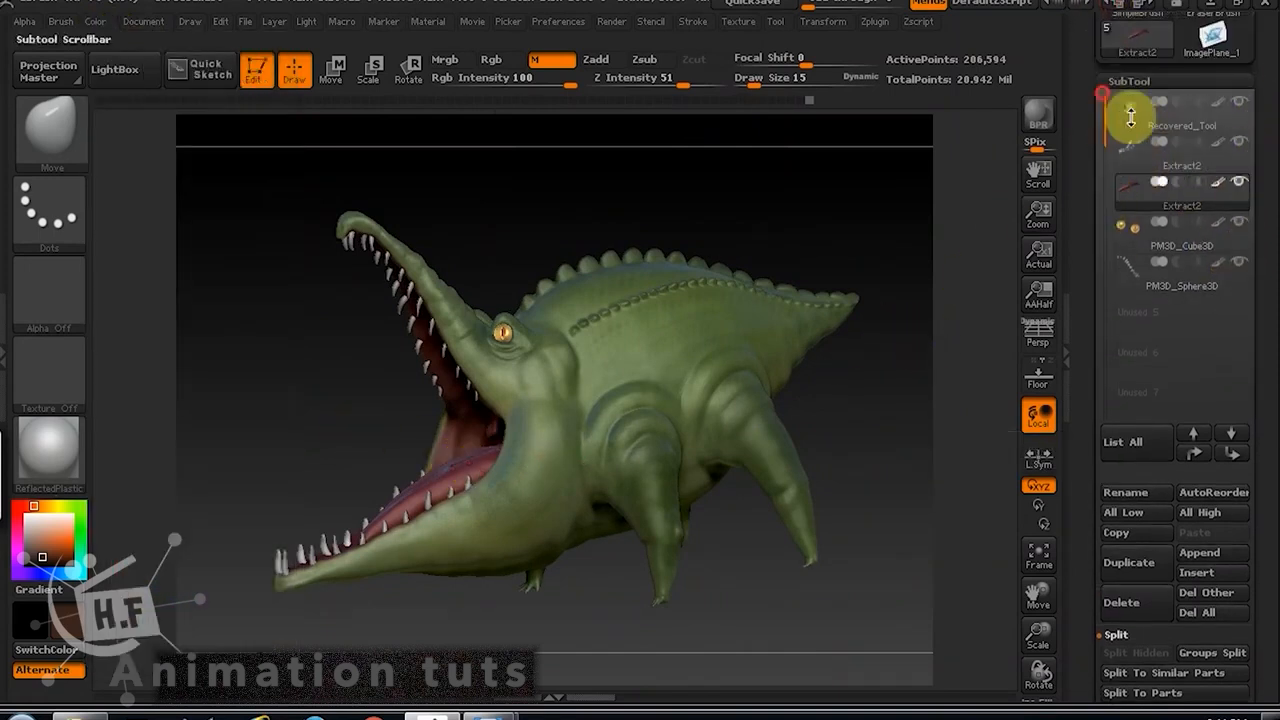
pyautogui.click(1185, 125)
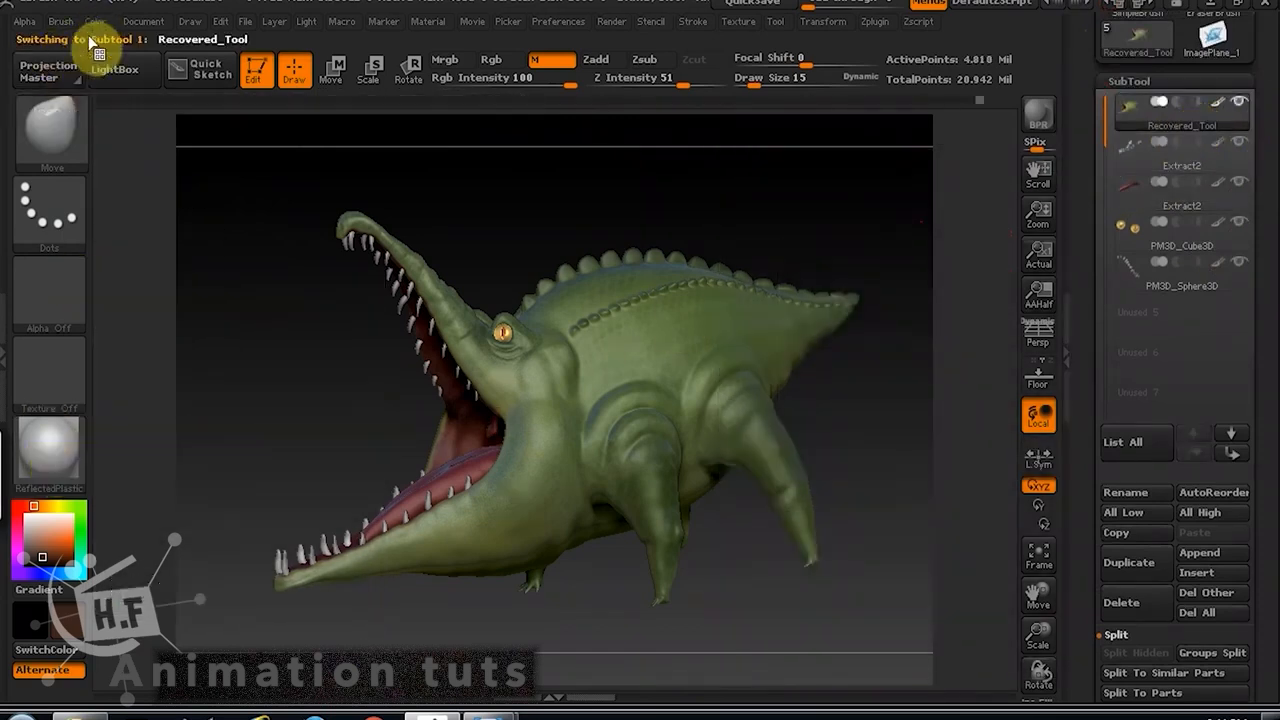
pyautogui.click(98, 22)
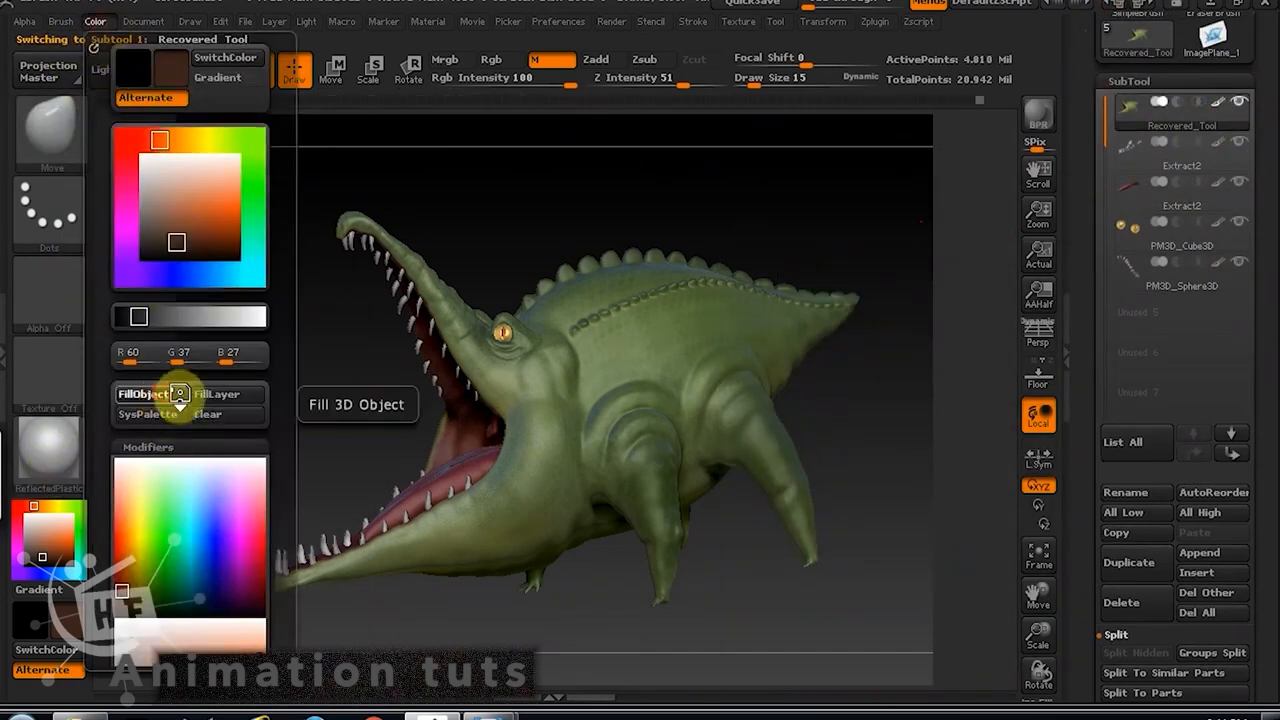
# Select the Extract2 subtool directly below the body and fill it with the MatCap White C material.
pyautogui.click(1184, 145)
pyautogui.click(50, 445)
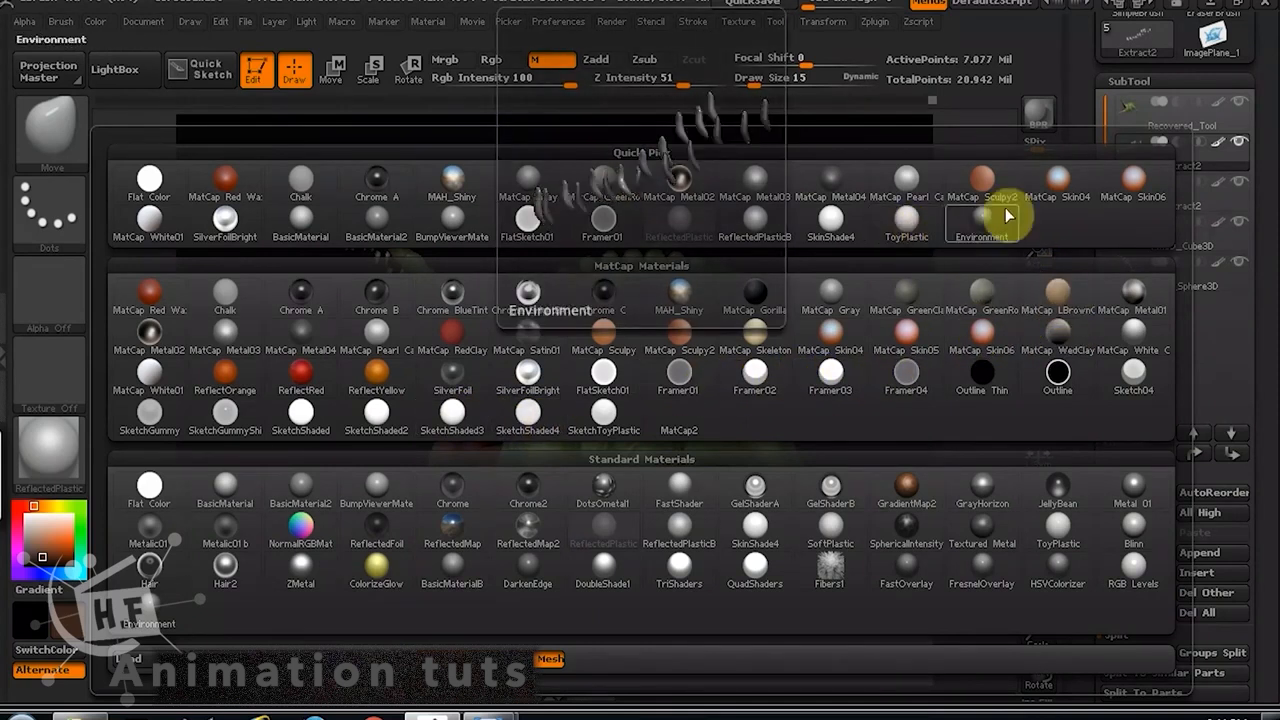
pyautogui.click(1145, 340)
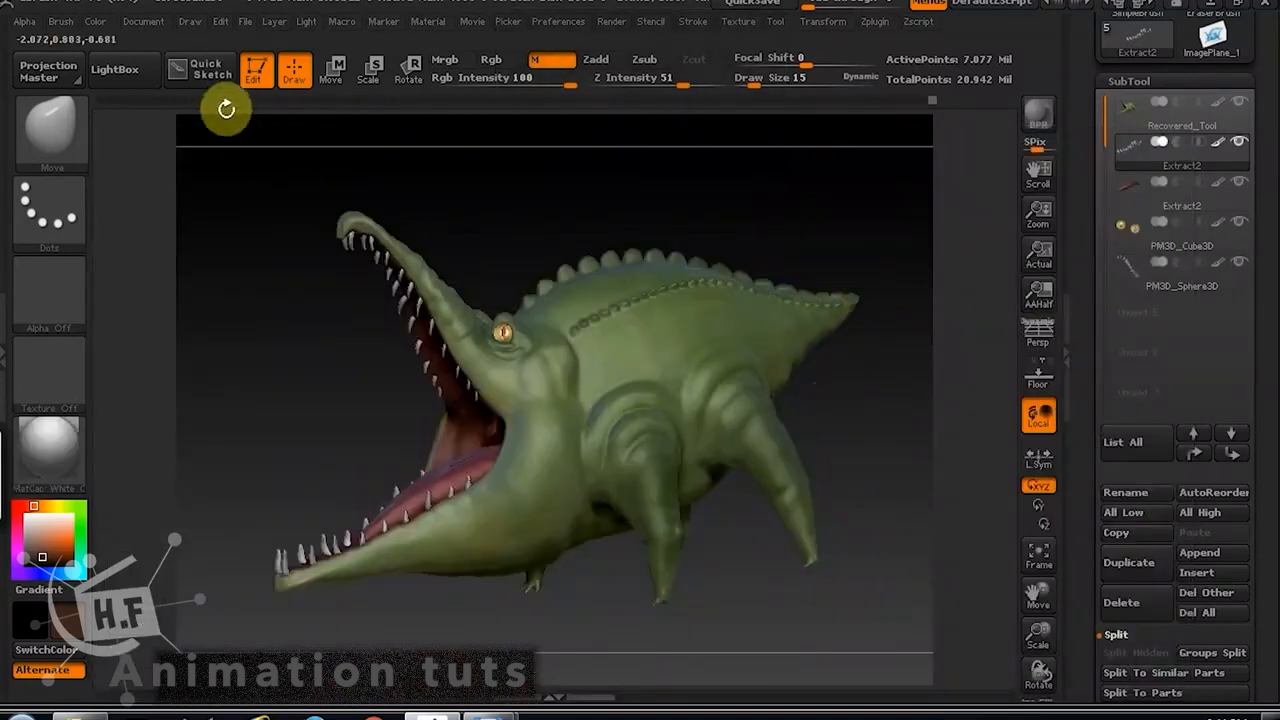
pyautogui.click(95, 21)
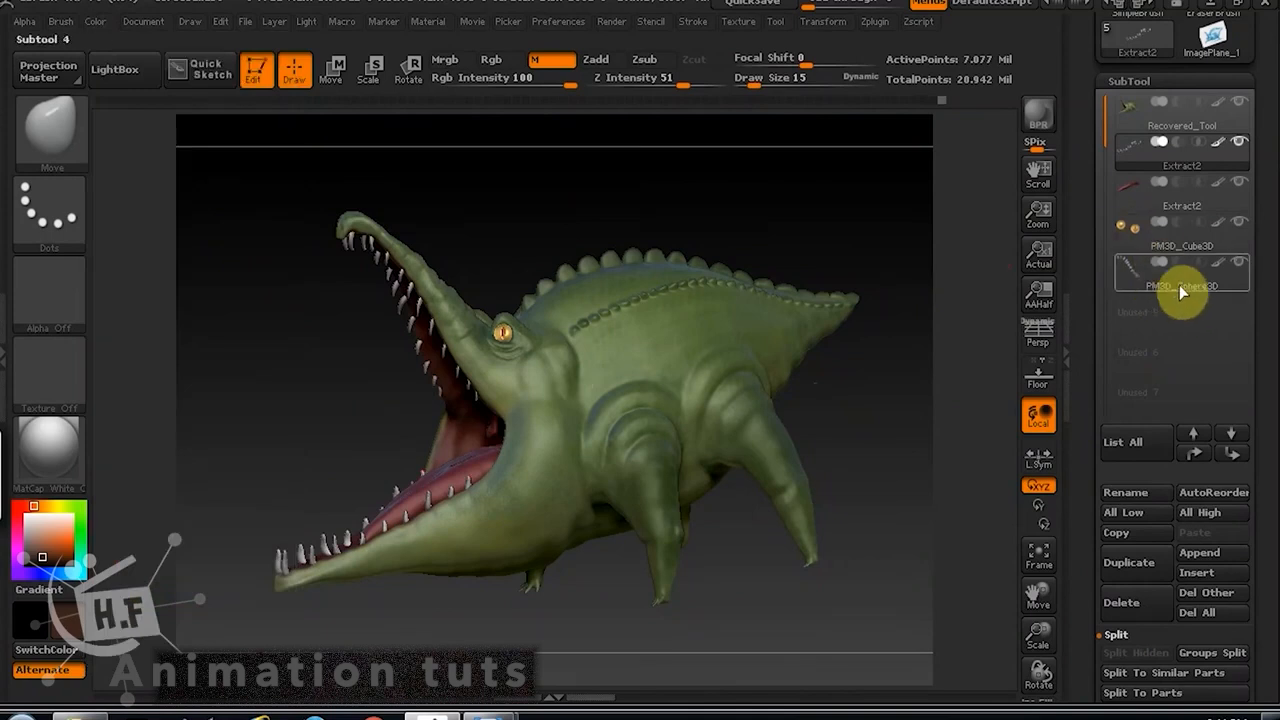
# Select the PM3D_Sphere3D subtool and fill it with the MatCap White C material.
pyautogui.click(1185, 286)
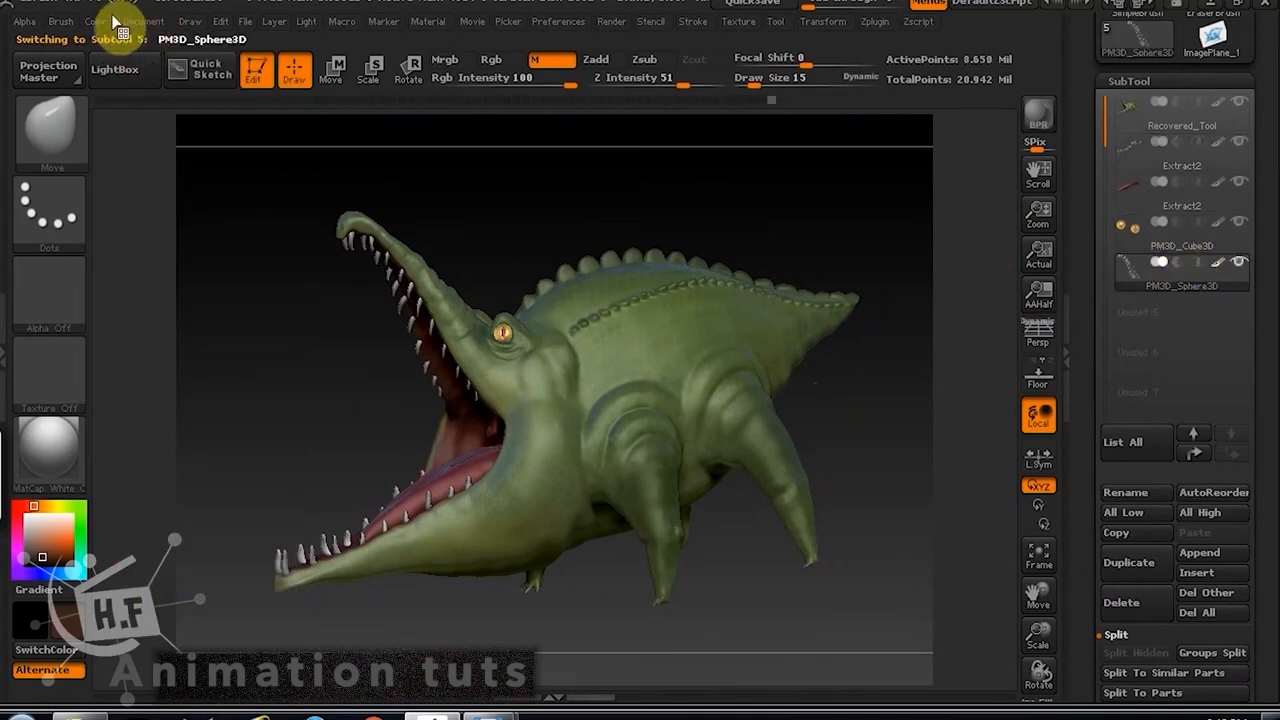
pyautogui.click(115, 22)
pyautogui.moveTo(870, 405)
pyautogui.mouseDown()
pyautogui.moveTo(898, 424)
pyautogui.moveTo(837, 404)
pyautogui.moveTo(888, 363)
pyautogui.moveTo(864, 423)
pyautogui.mouseUp()
pyautogui.moveTo(660, 563); pyautogui.dragTo(589, 592)
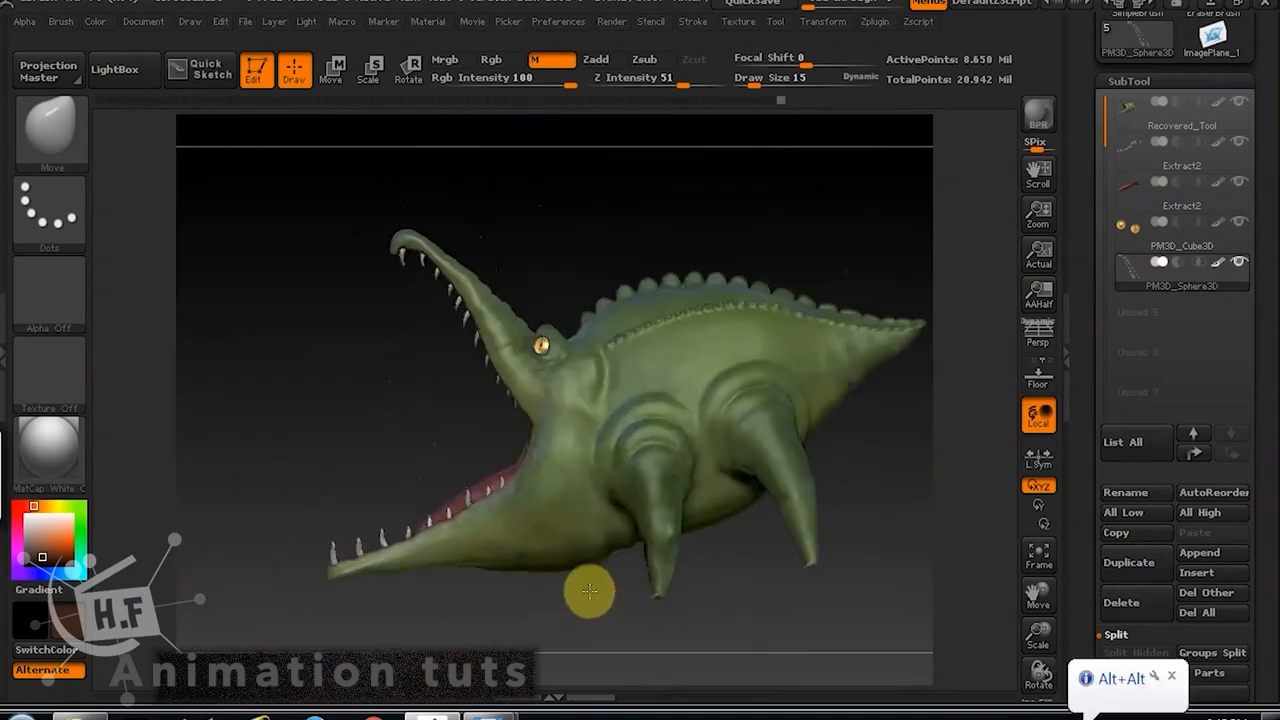
# Export a front three-quarter view of the open-mouthed creature as a JPEG image named colcodile1 in the zbrush05 folder.
pyautogui.moveTo(942, 440)
pyautogui.keyDown('alt'); pyautogui.mouseDown()
pyautogui.moveTo(857, 429)
pyautogui.moveTo(951, 434)
pyautogui.moveTo(771, 466)
pyautogui.moveTo(898, 432)
pyautogui.moveTo(826, 434)
pyautogui.moveTo(791, 466)
pyautogui.moveTo(720, 489)
pyautogui.moveTo(900, 460)
pyautogui.moveTo(823, 451)
pyautogui.moveTo(991, 420)
pyautogui.moveTo(820, 449)
pyautogui.moveTo(837, 434)
pyautogui.moveTo(834, 449)
pyautogui.moveTo(822, 404)
pyautogui.moveTo(851, 418)
pyautogui.moveTo(838, 377)
pyautogui.moveTo(839, 390)
pyautogui.mouseUp(); pyautogui.keyUp('alt')
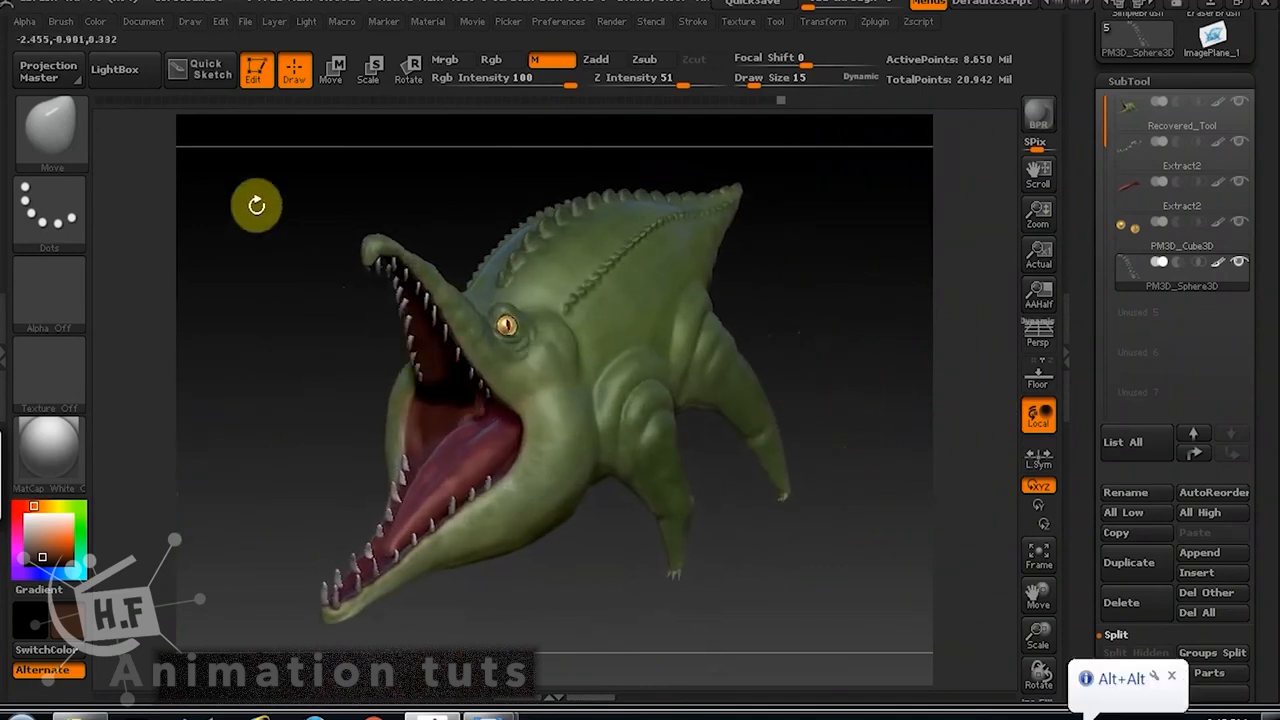
pyautogui.click(150, 27)
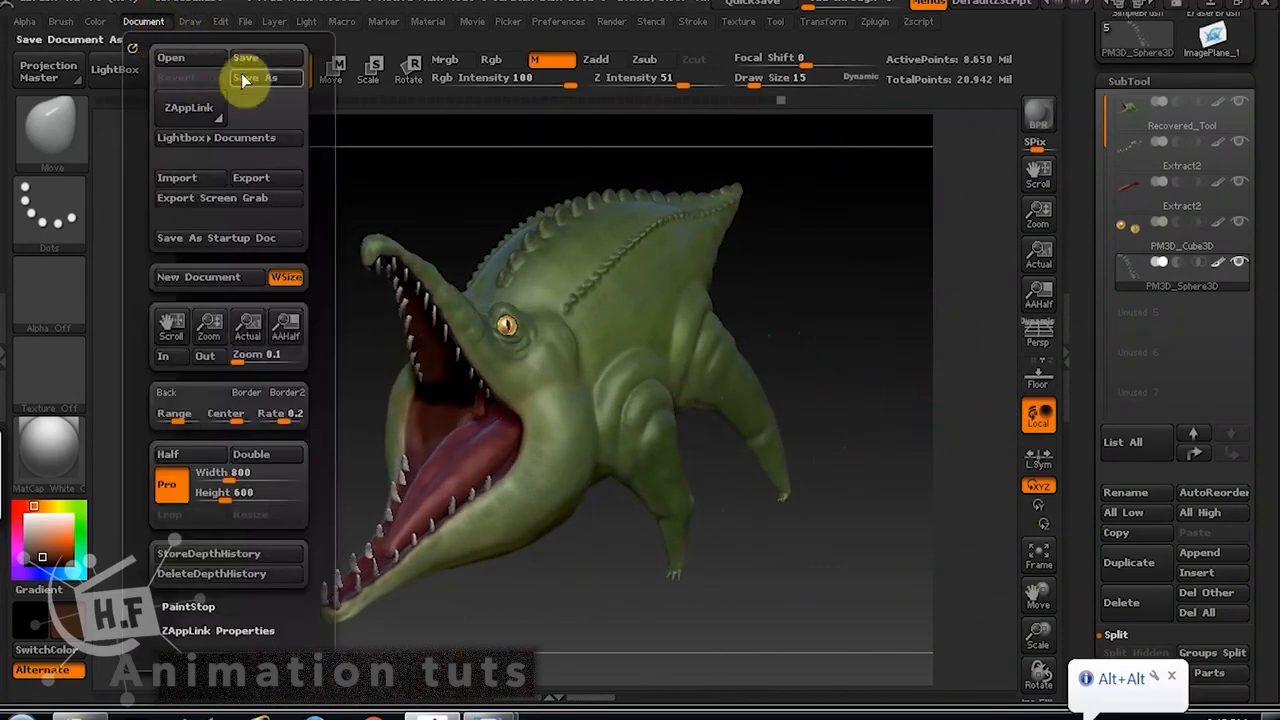
pyautogui.click(272, 180)
pyautogui.click(399, 393)
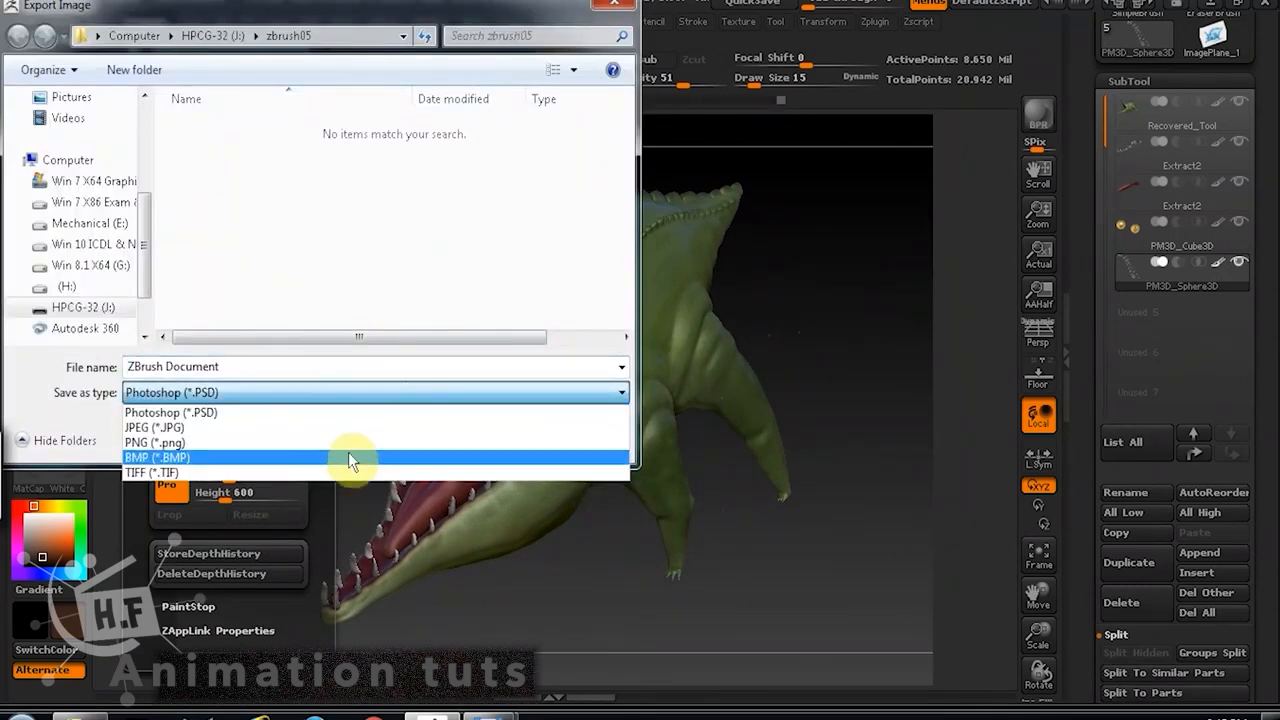
pyautogui.click(350, 457)
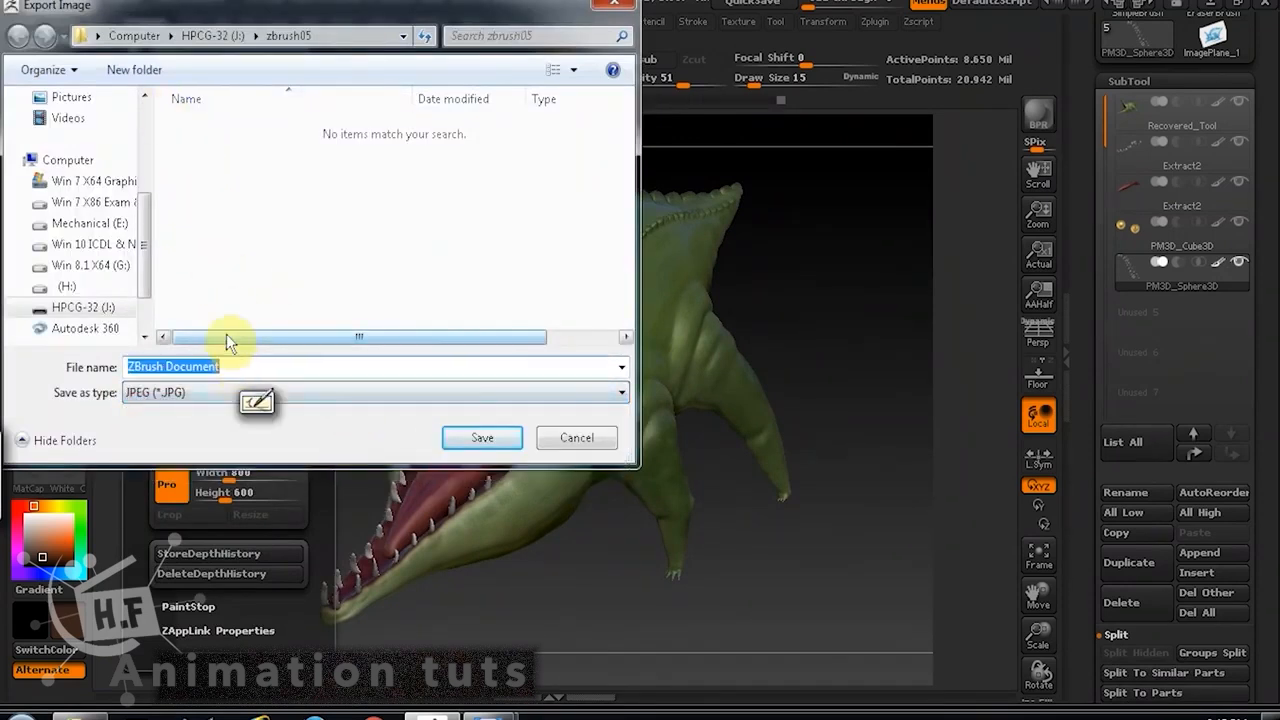
pyautogui.write('colcod')
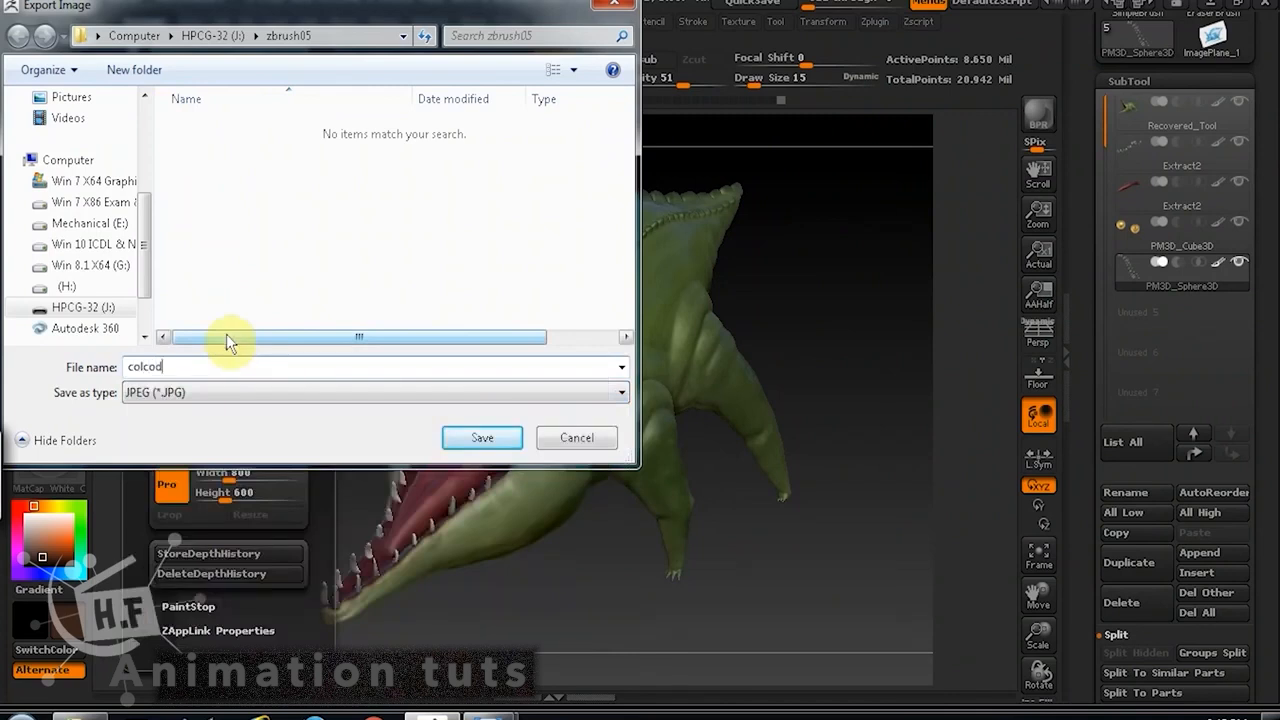
pyautogui.write('ile1')
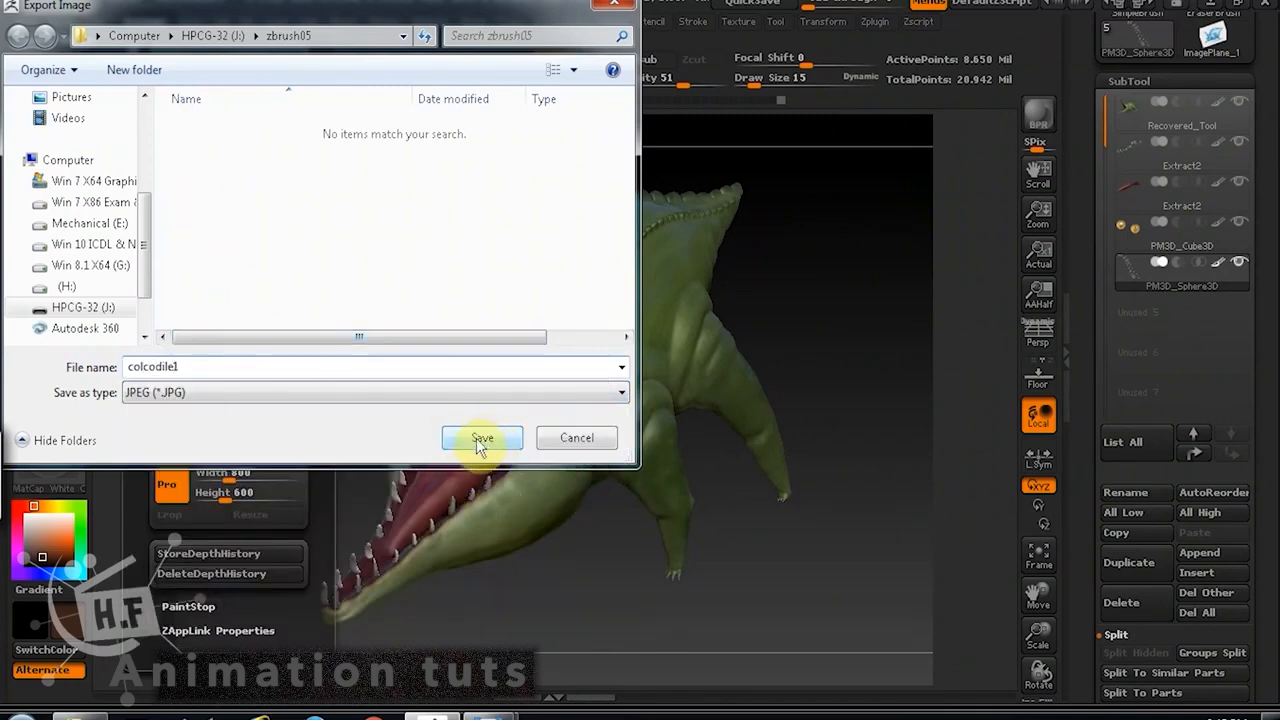
pyautogui.click(481, 442)
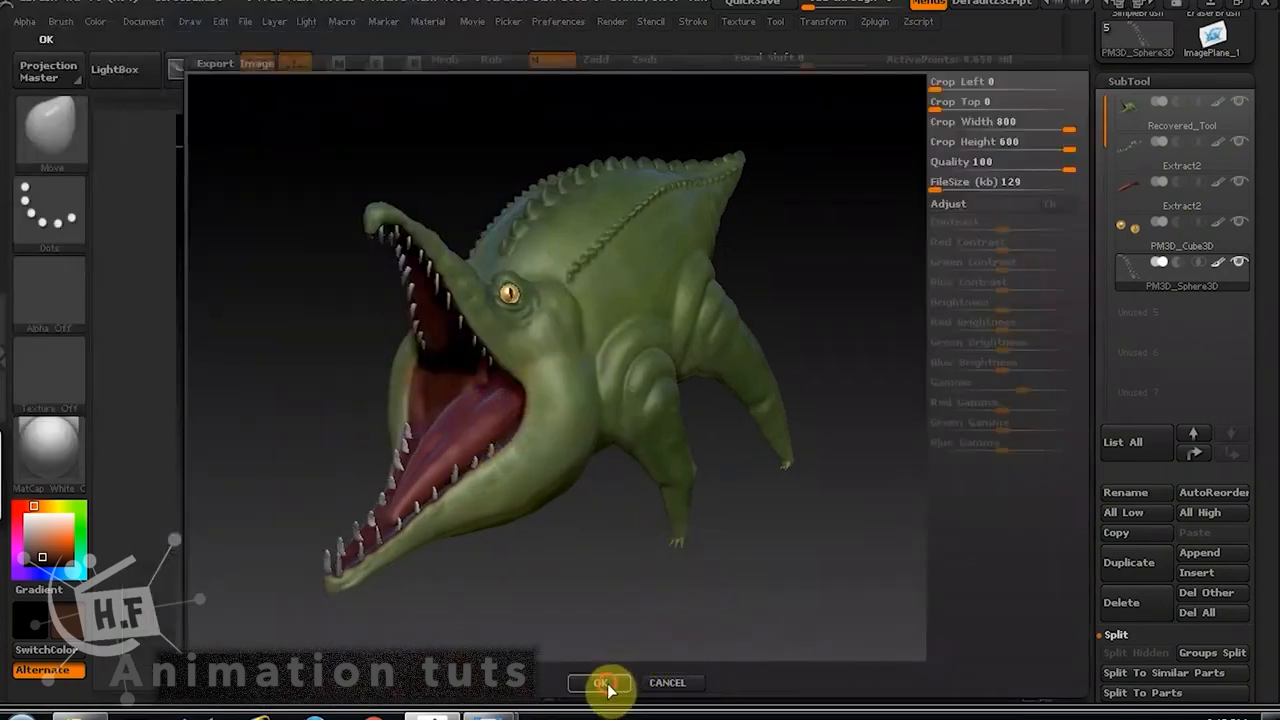
pyautogui.click(605, 682)
# Export a view of the creature's back and flank, with its snout raised, as the JPEG image colcodile2.
pyautogui.moveTo(683, 600); pyautogui.dragTo(763, 500)
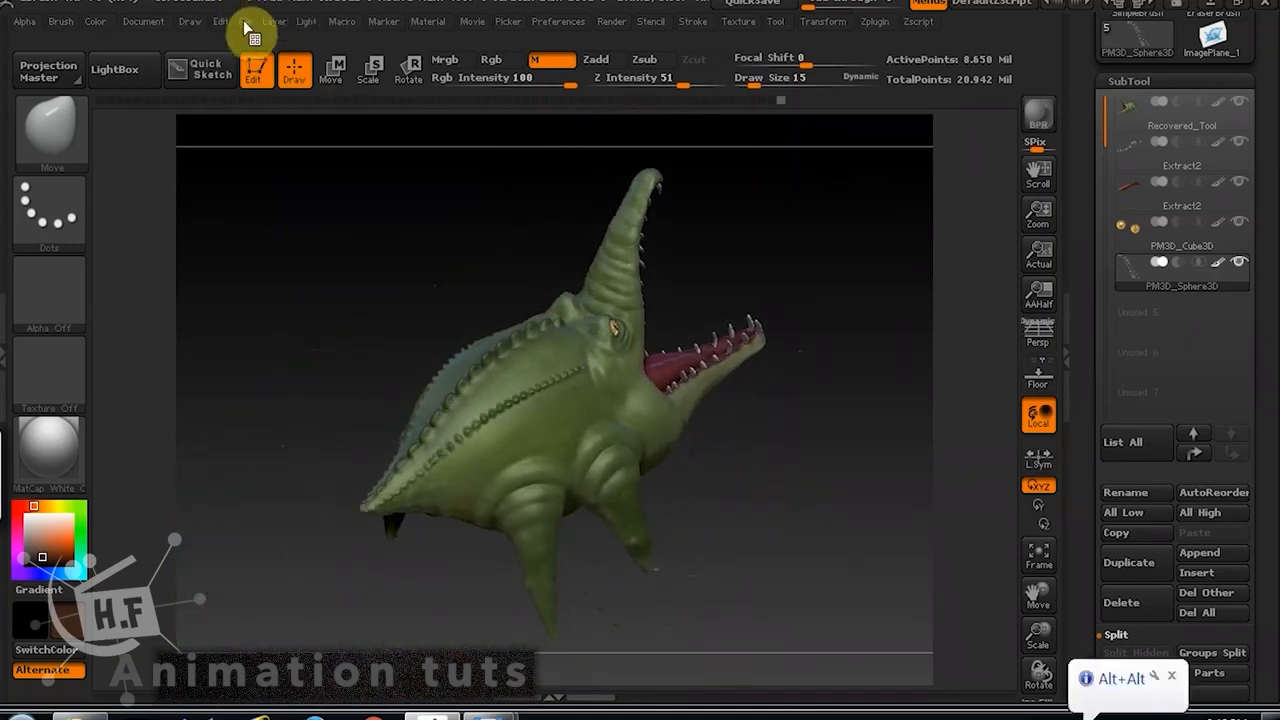
pyautogui.click(141, 16)
pyautogui.click(274, 179)
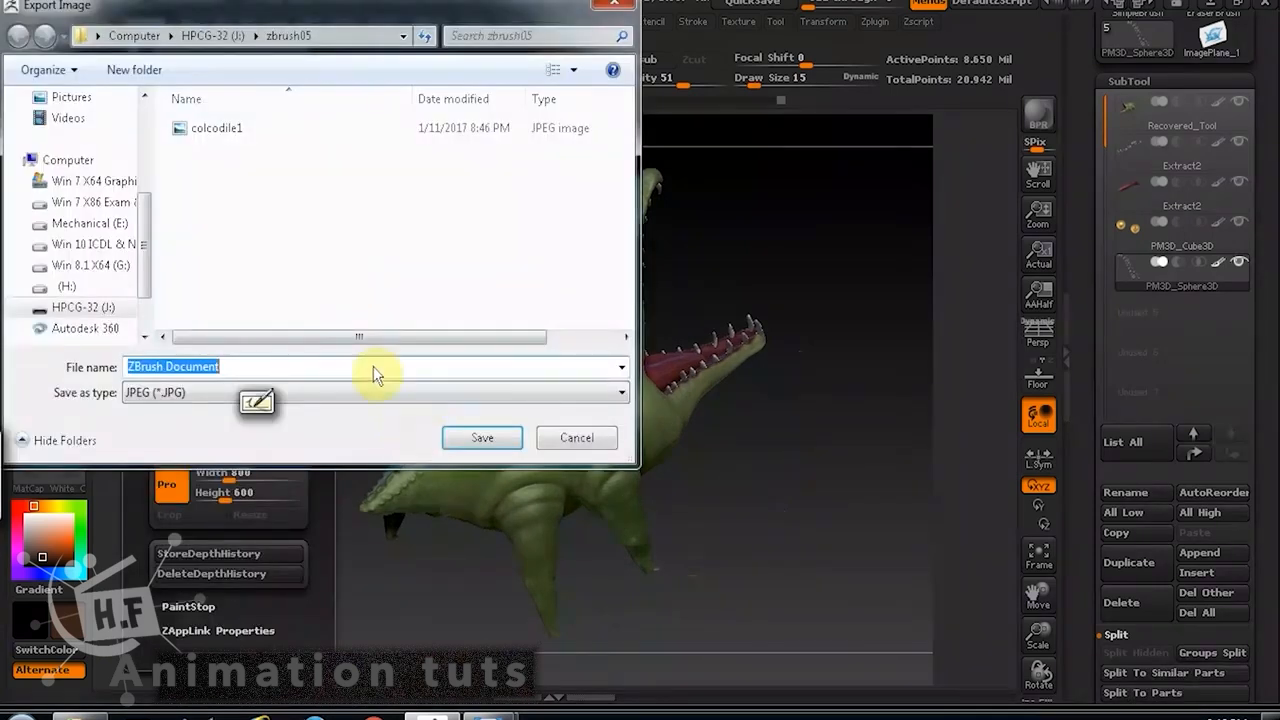
pyautogui.click(216, 128)
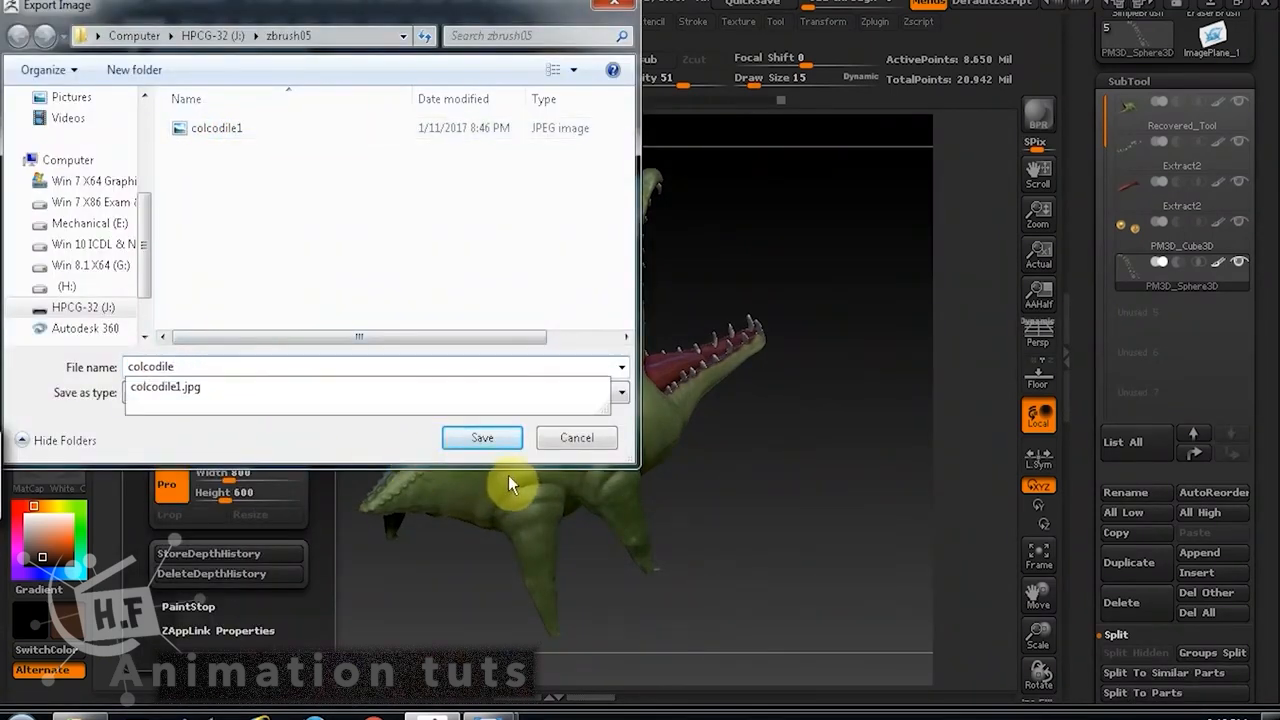
pyautogui.click(492, 440)
pyautogui.click(600, 682)
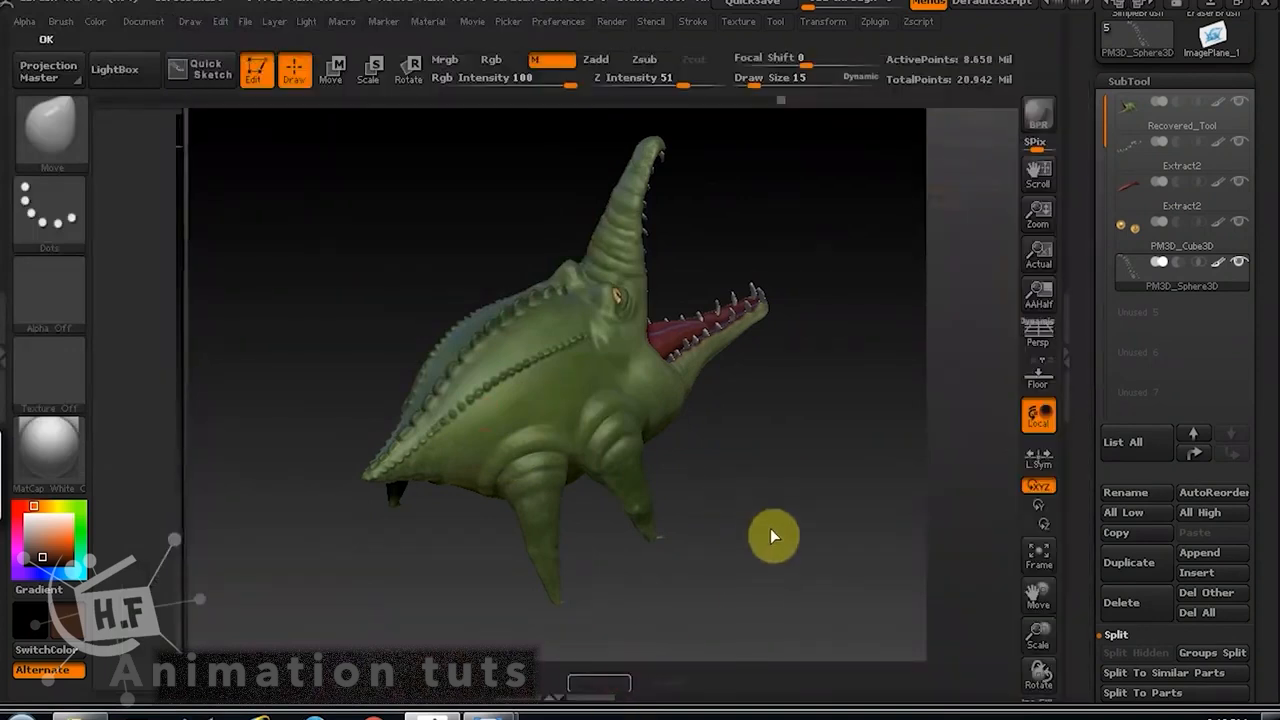
# Export a three-quarter view of the creature from its other side, showing the open mouth, as the JPEG image colcodile3.
pyautogui.moveTo(771, 534); pyautogui.dragTo(744, 621)
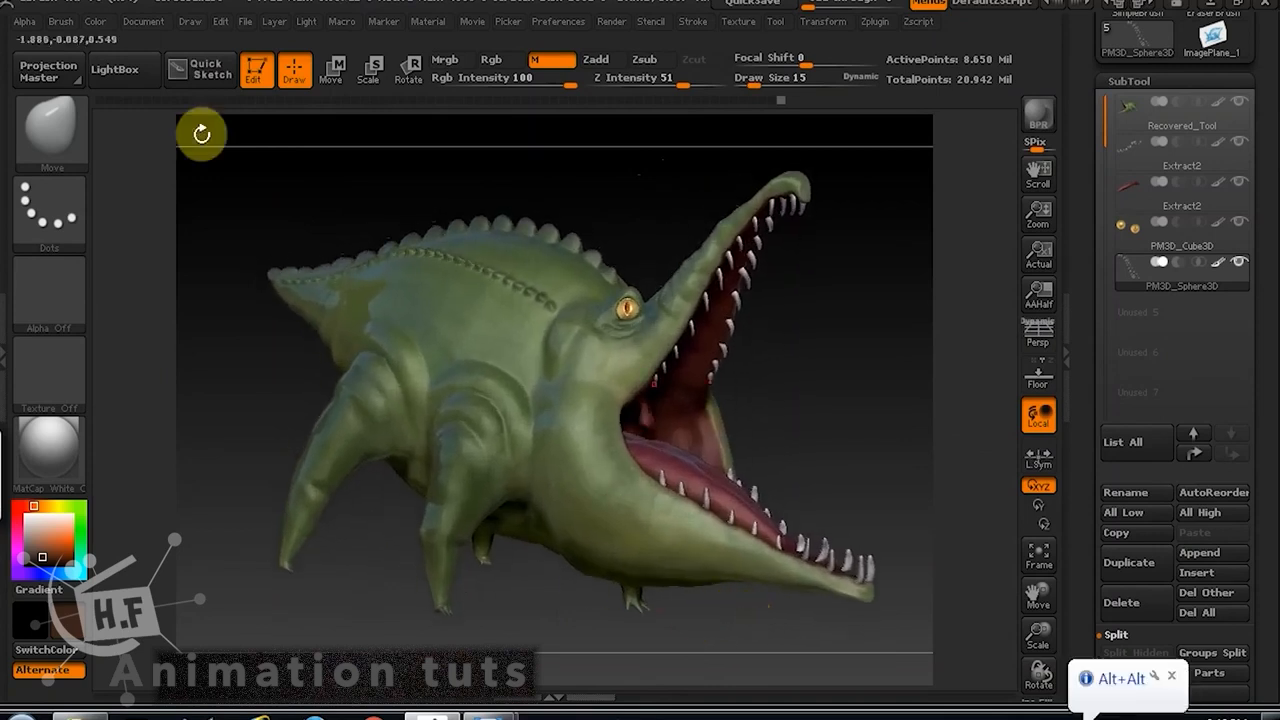
pyautogui.click(244, 21)
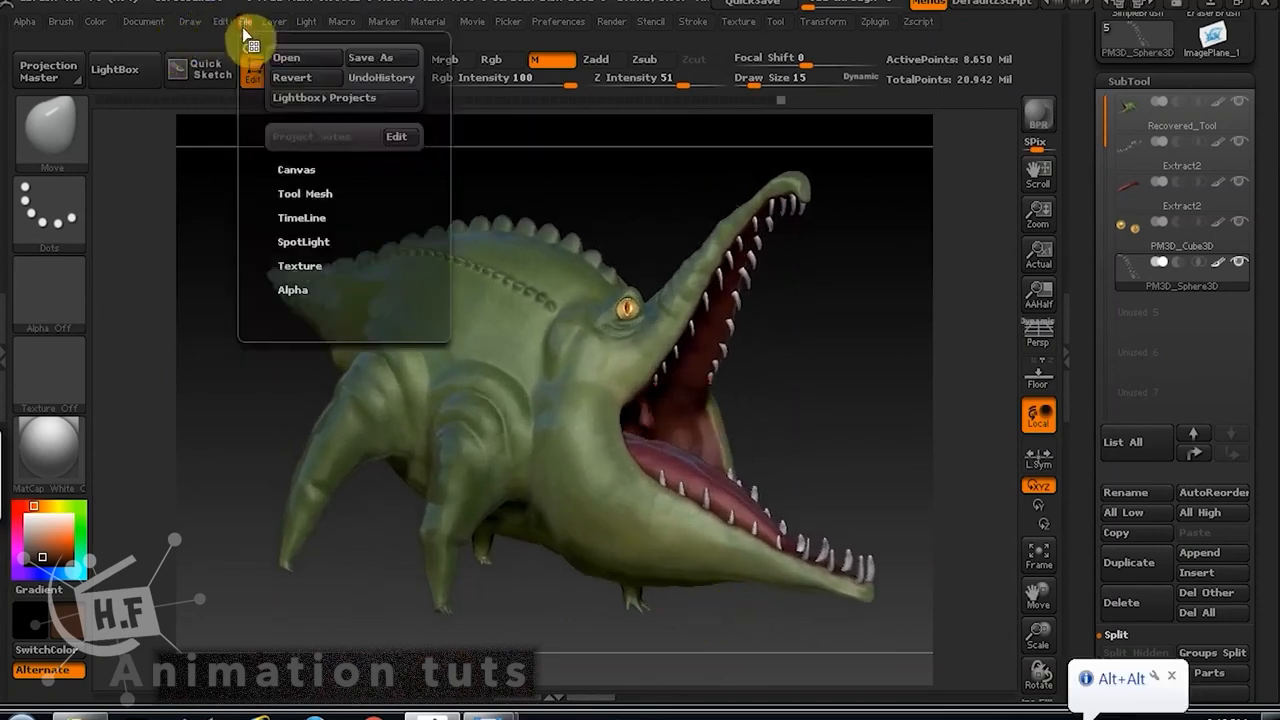
pyautogui.click(155, 22)
pyautogui.click(288, 197)
pyautogui.click(245, 152)
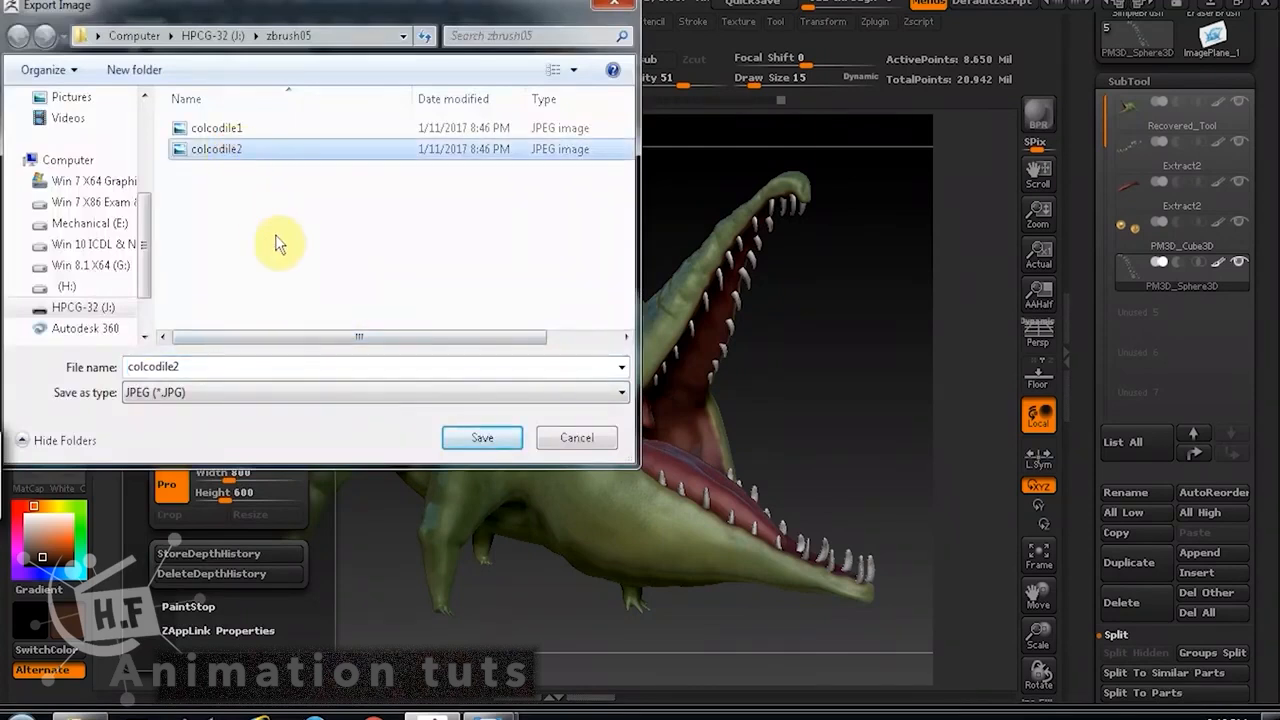
pyautogui.click(198, 366)
pyautogui.press('BackSpace')
pyautogui.write('3')
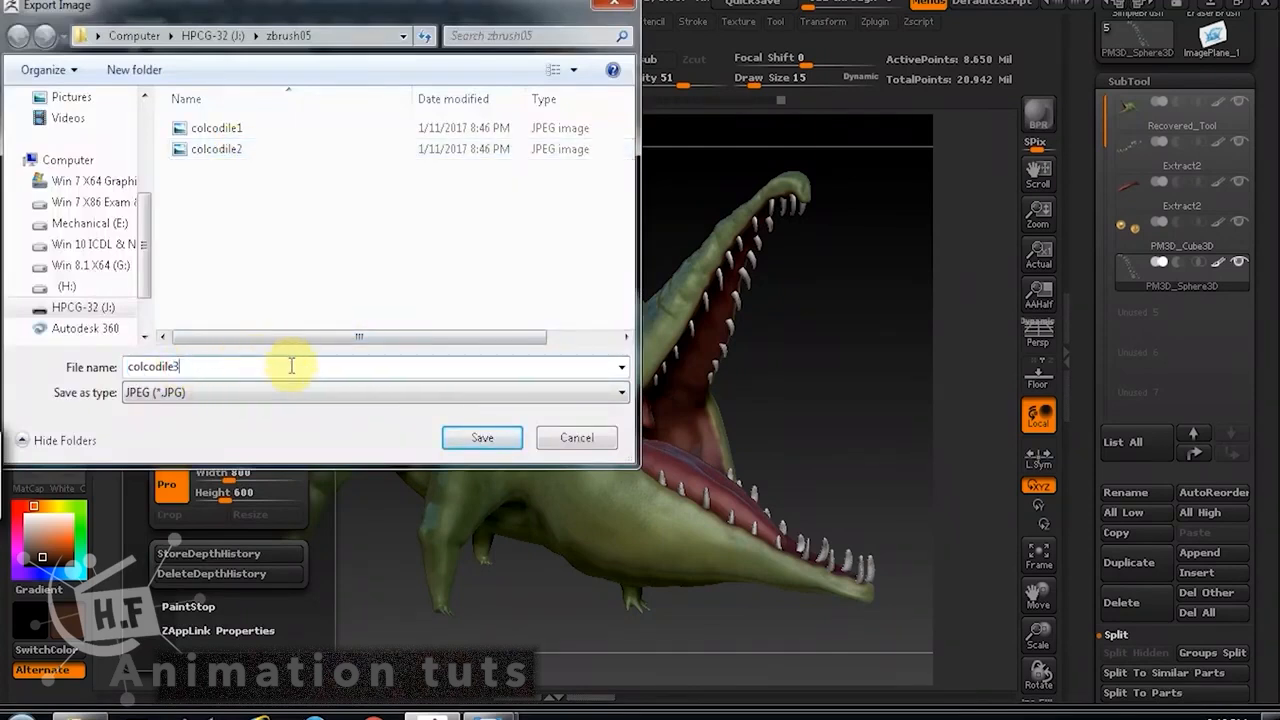
pyautogui.click(487, 441)
pyautogui.click(619, 686)
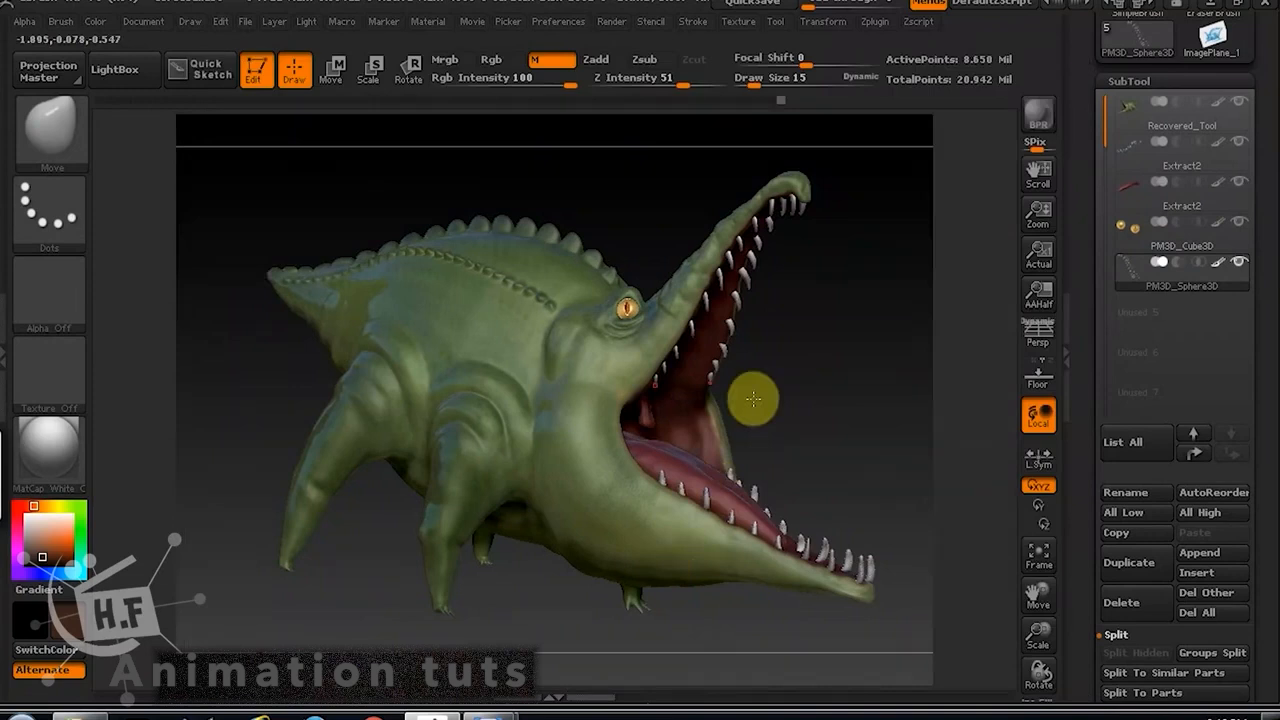
pyautogui.moveTo(874, 366); pyautogui.dragTo(837, 447)
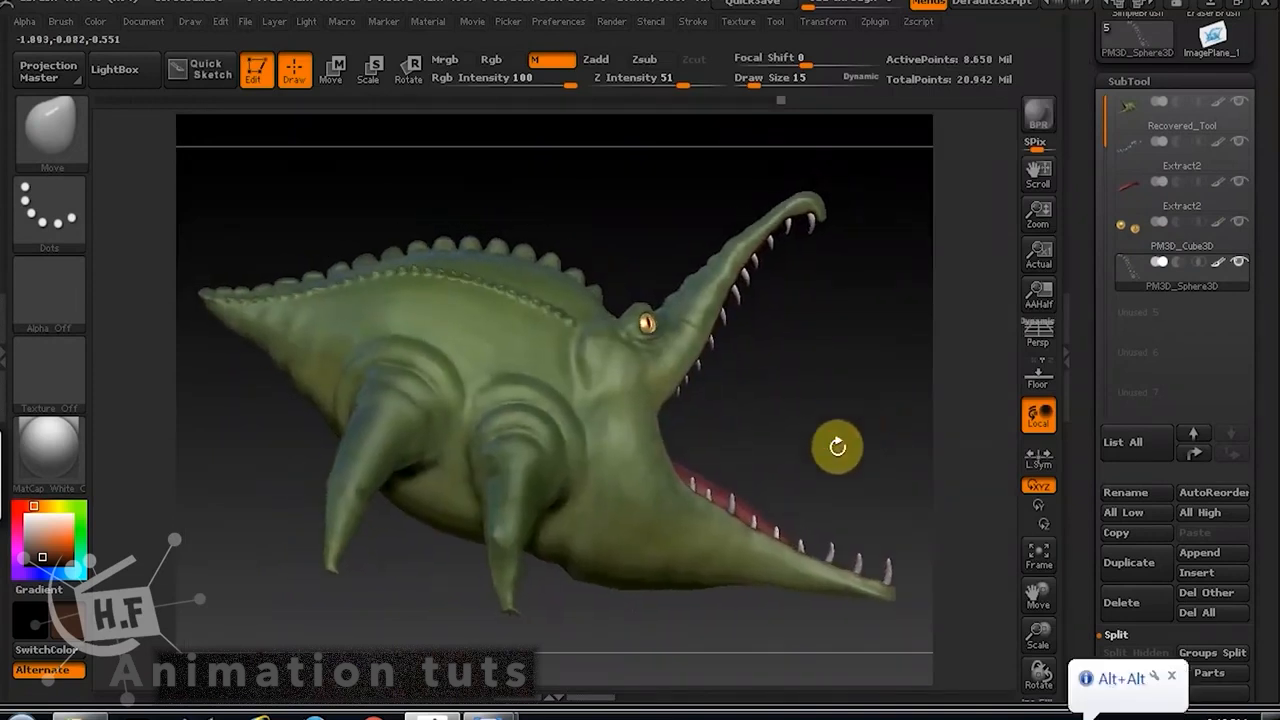
pyautogui.click(246, 24)
pyautogui.click(375, 54)
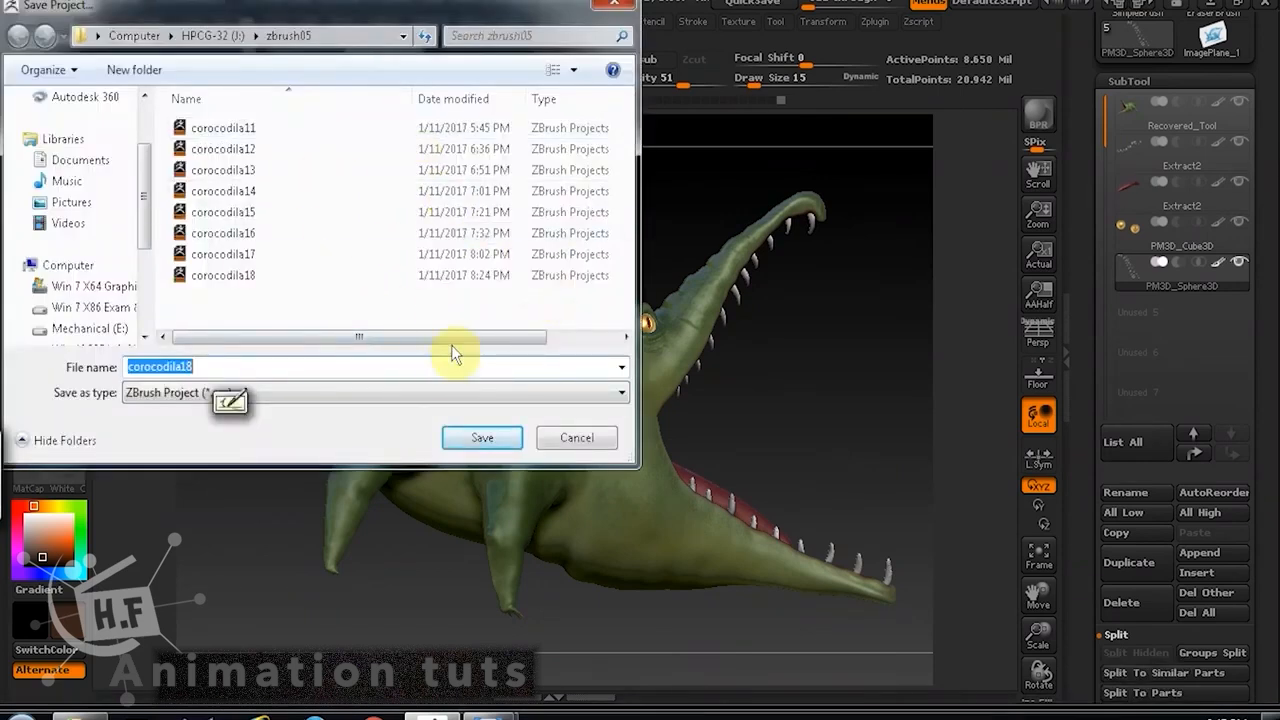
pyautogui.click(576, 437)
# Save the project under the new name corocodila19 in the zbrush05 folder.
pyautogui.click(251, 23)
pyautogui.click(375, 54)
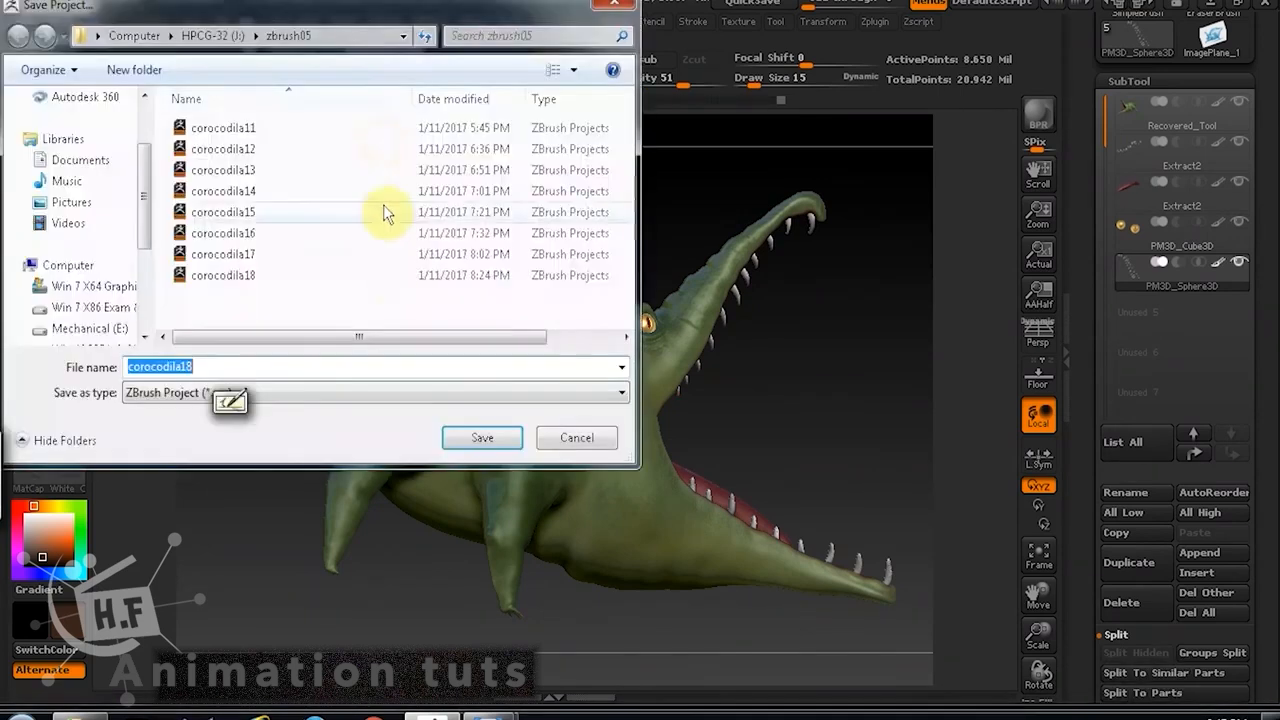
pyautogui.click(330, 275)
pyautogui.click(208, 367)
pyautogui.write('9')
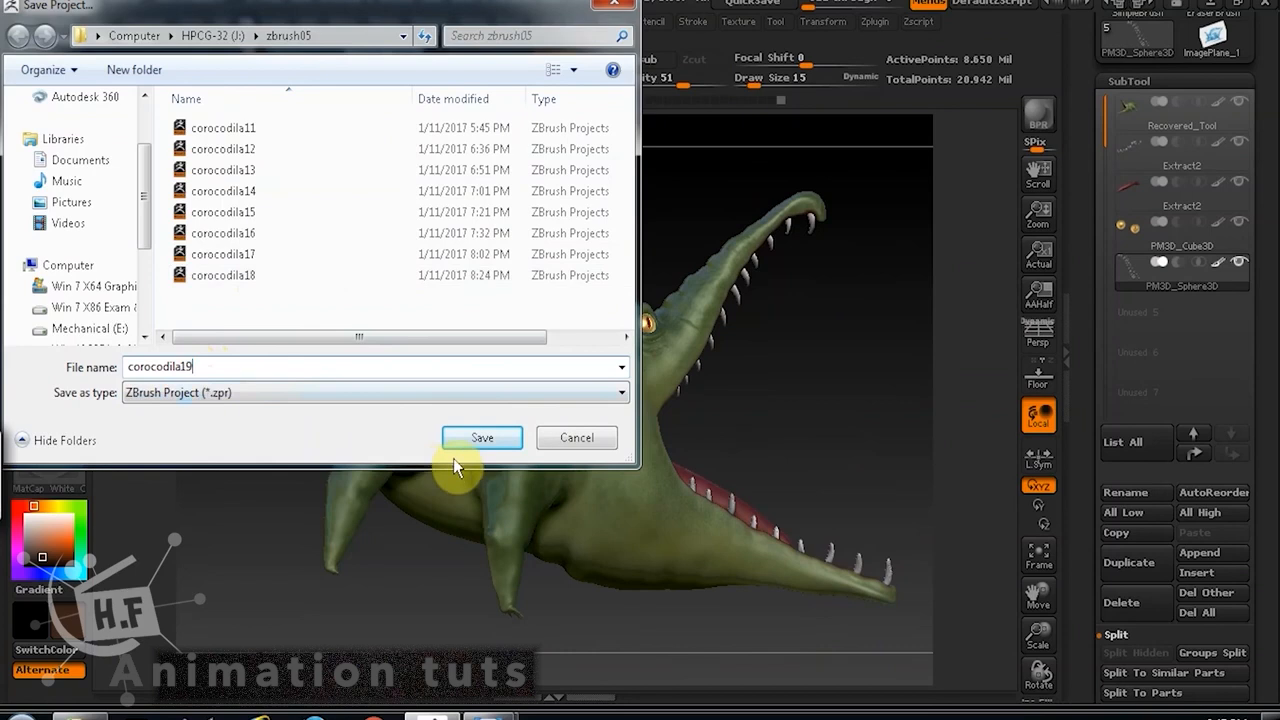
pyautogui.click(484, 437)
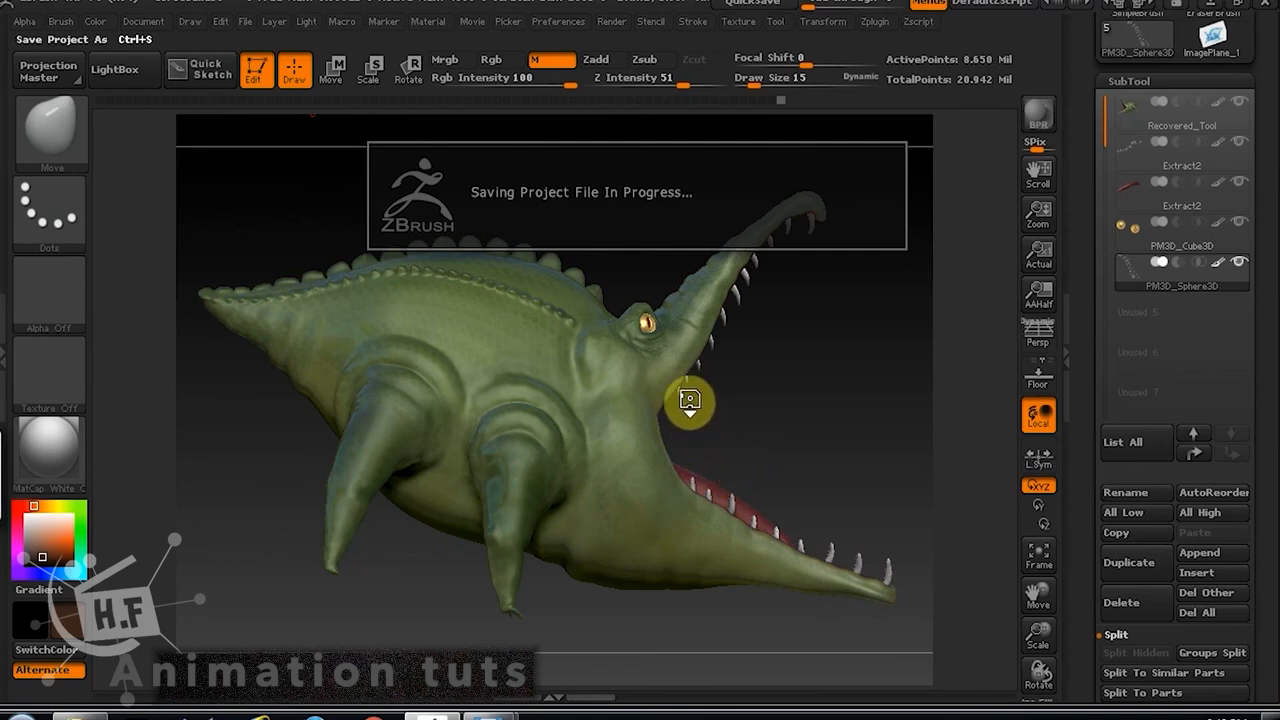
pyautogui.moveTo(814, 414)
pyautogui.mouseDown()
pyautogui.moveTo(708, 429)
pyautogui.moveTo(772, 436)
pyautogui.moveTo(832, 398)
pyautogui.mouseUp()
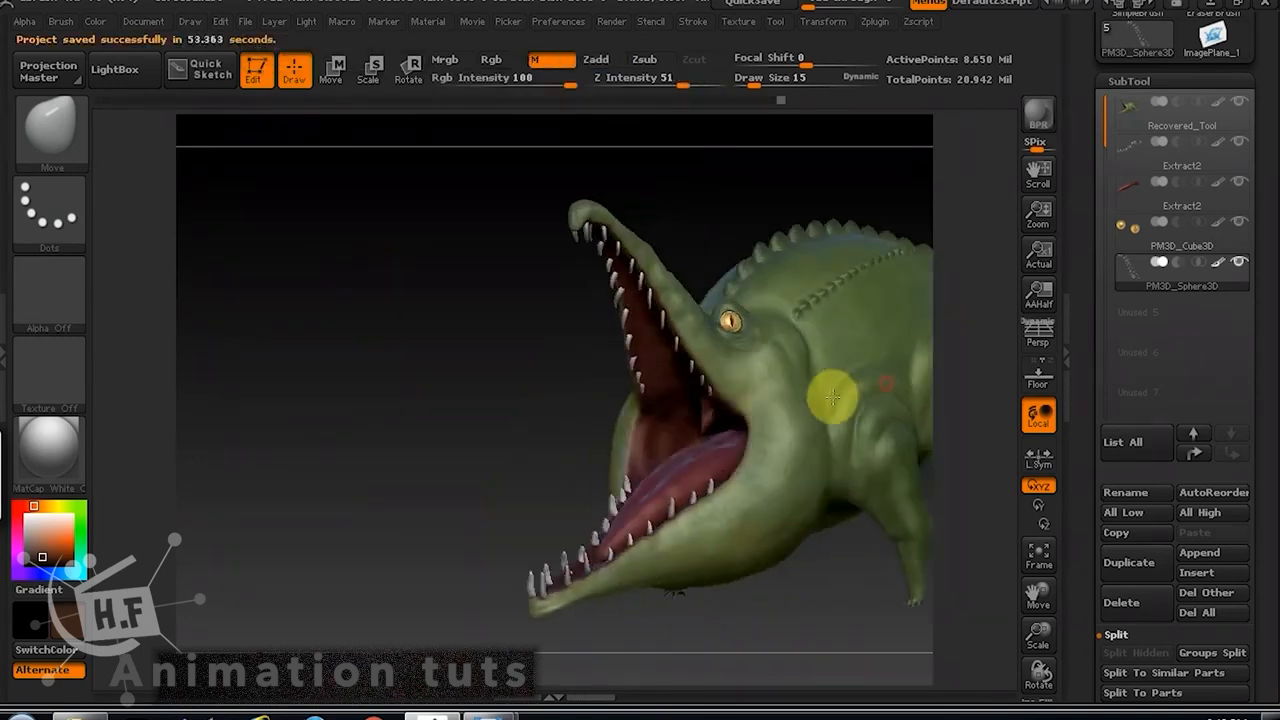
pyautogui.keyDown('alt'); pyautogui.moveTo(814, 597); pyautogui.dragTo(723, 611); pyautogui.keyUp('alt')
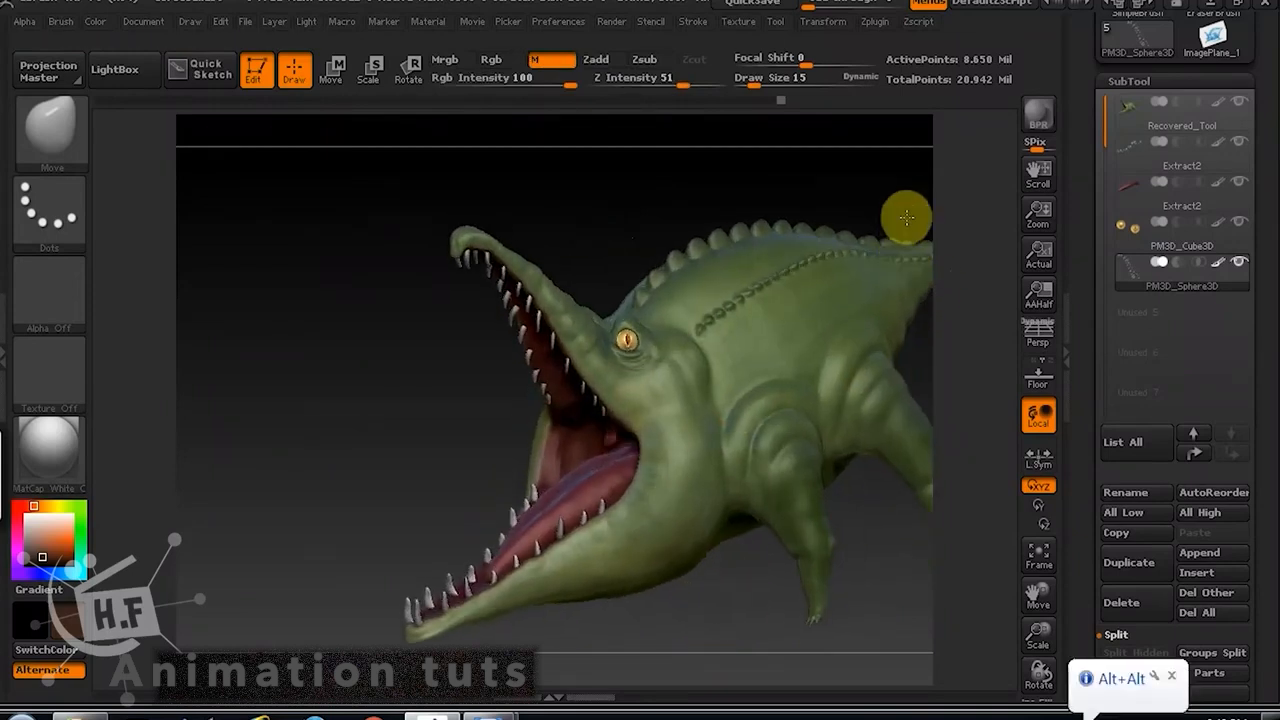
pyautogui.keyDown('alt'); pyautogui.moveTo(906, 217); pyautogui.dragTo(823, 251); pyautogui.keyUp('alt')
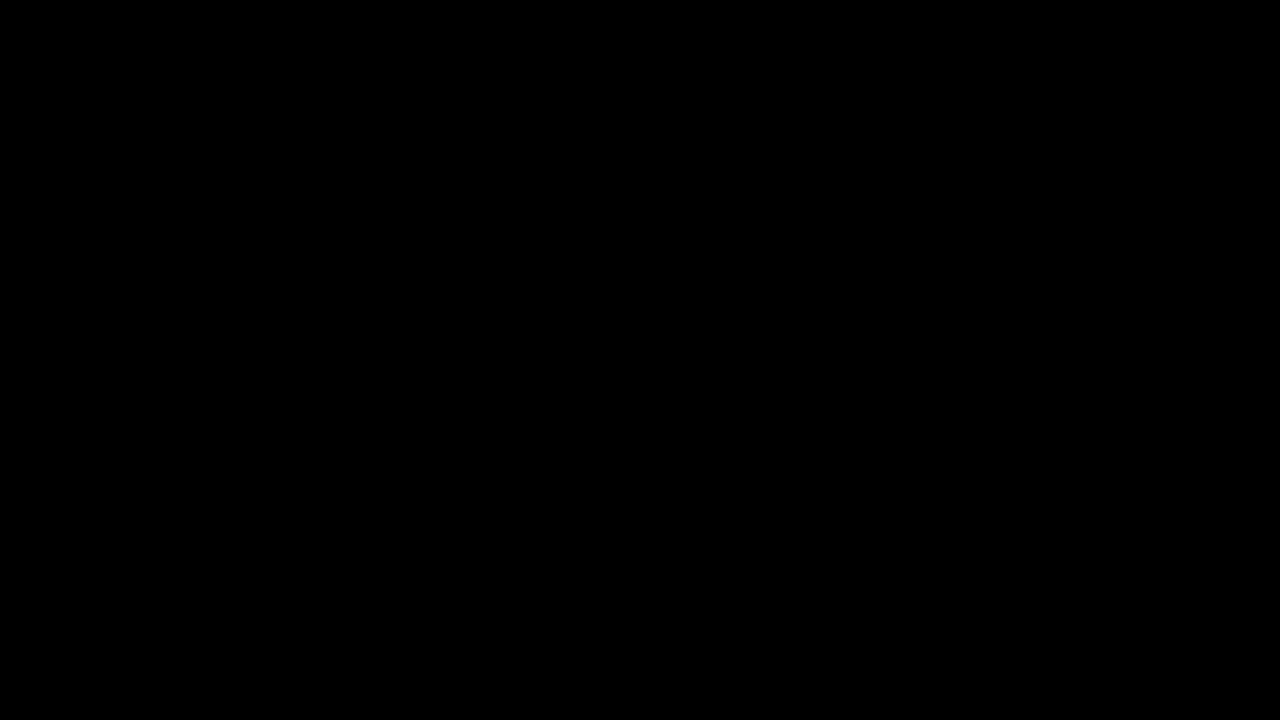